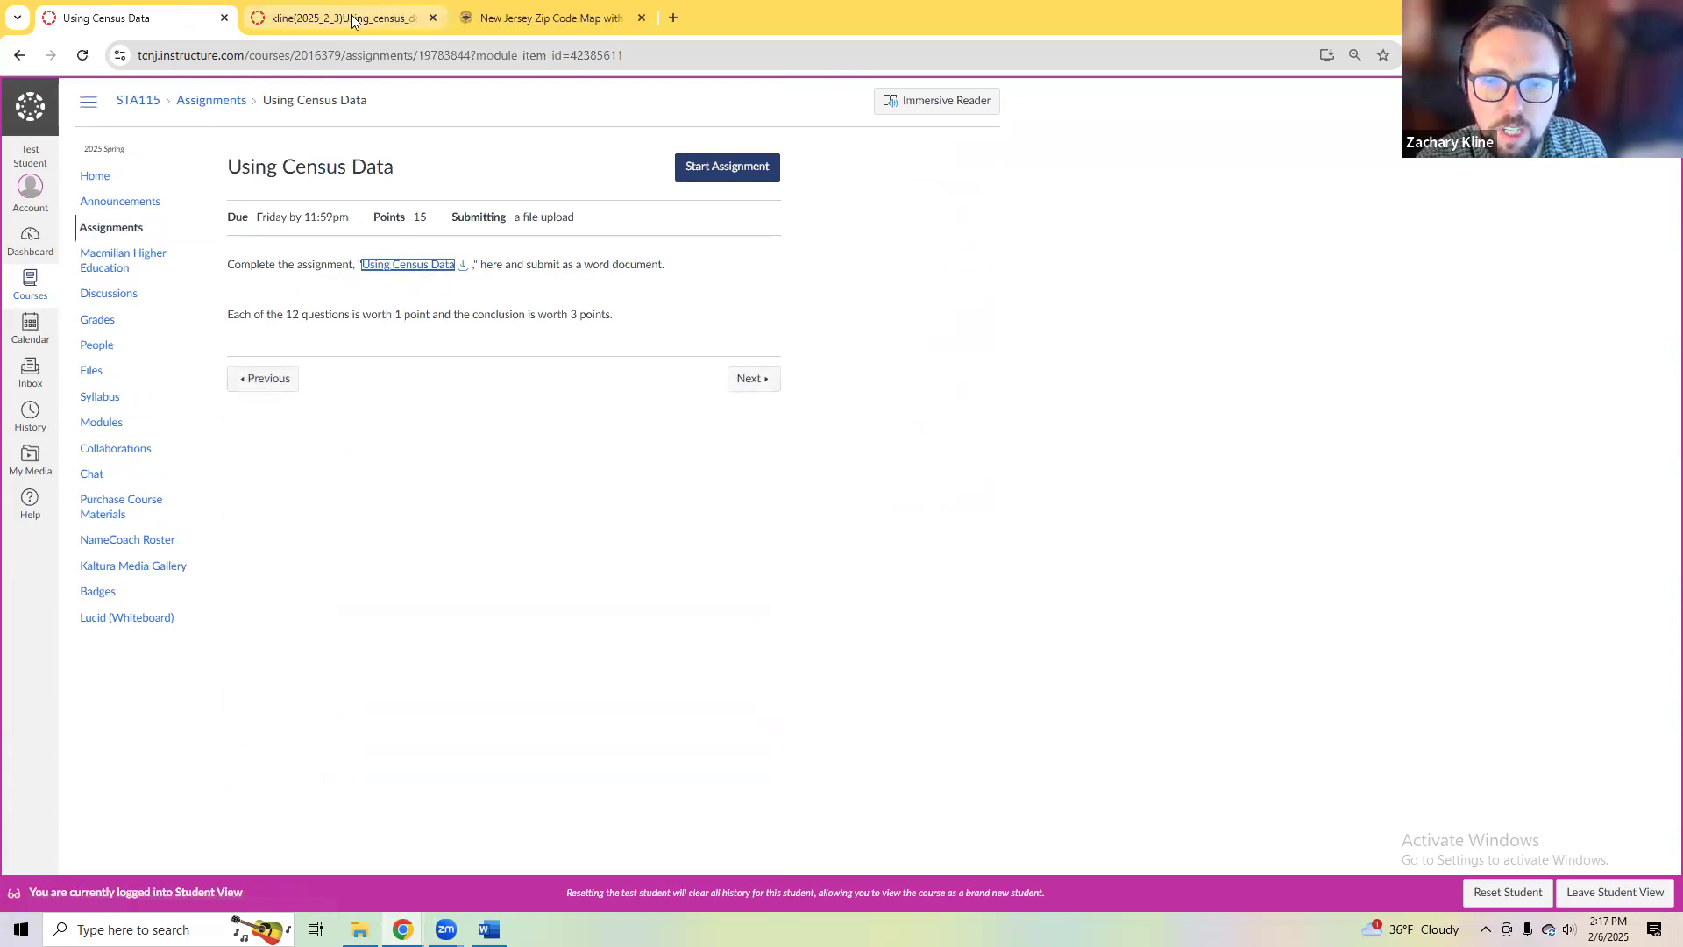
Step: Search the web in a new tab for the TCNJ Microsoft Office download
{"action": "left_click", "coordinate": [364, 12]}
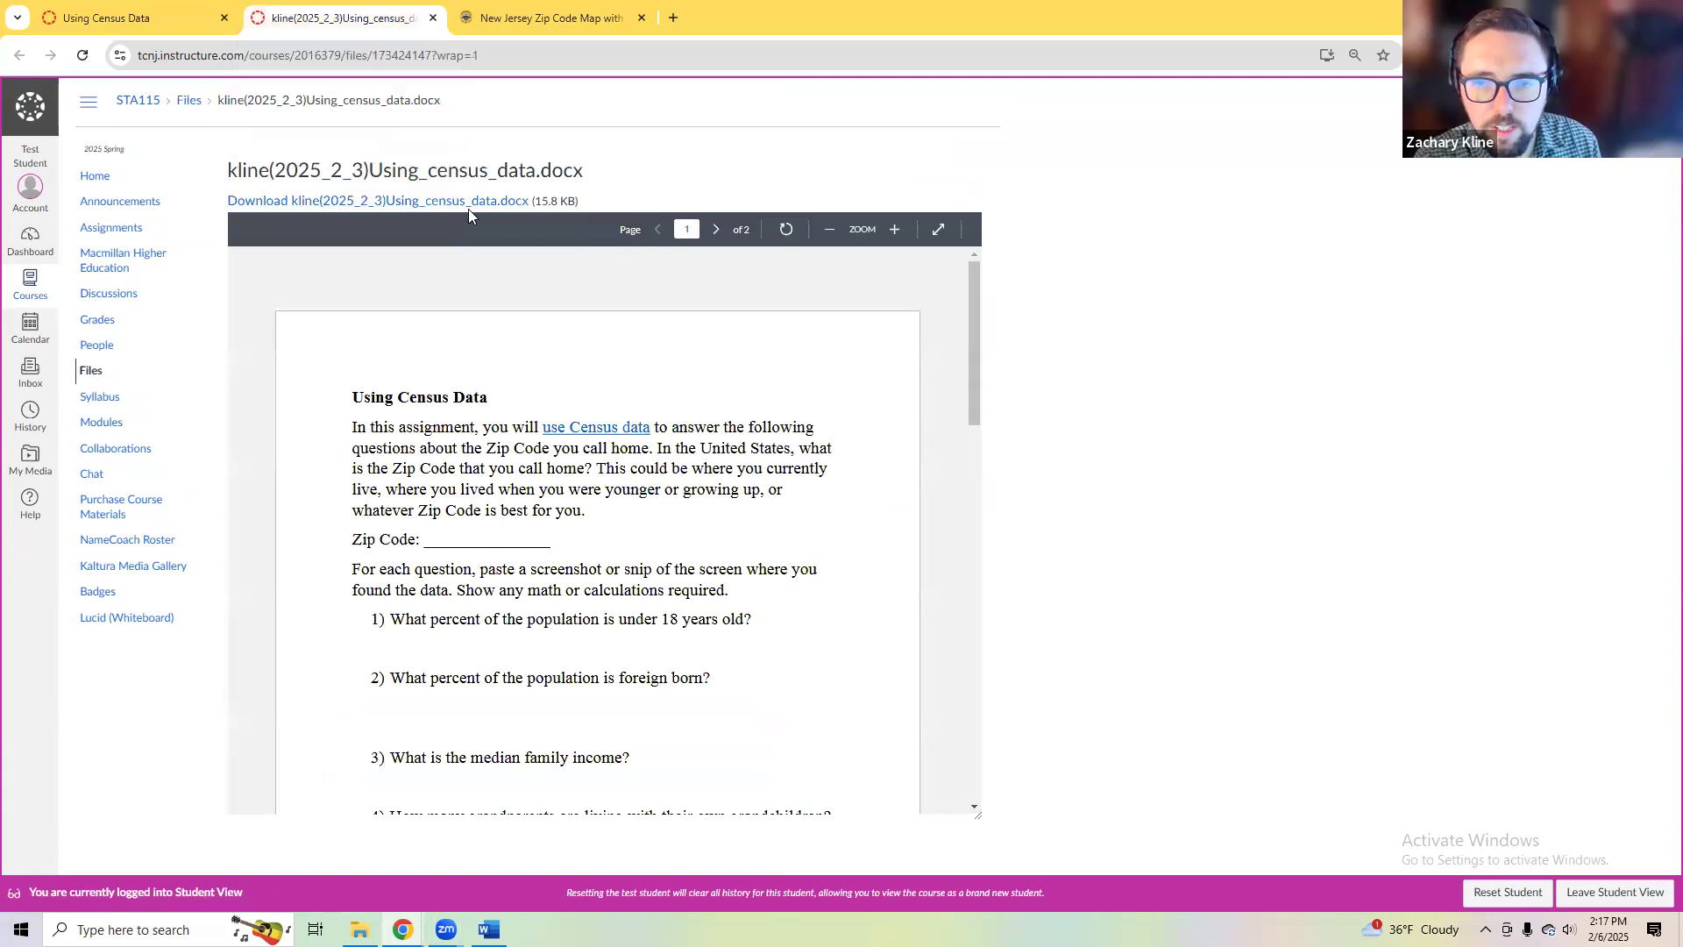
{"action": "left_click", "coordinate": [682, 18]}
{"action": "type", "text": "tcn"}
{"action": "key", "text": "BackSpace"}
{"action": "key", "text": "BackSpace"}
{"action": "key", "text": "BackSpace"}
{"action": "type", "text": "tcnj"}
{"action": "key", "text": "Return"}
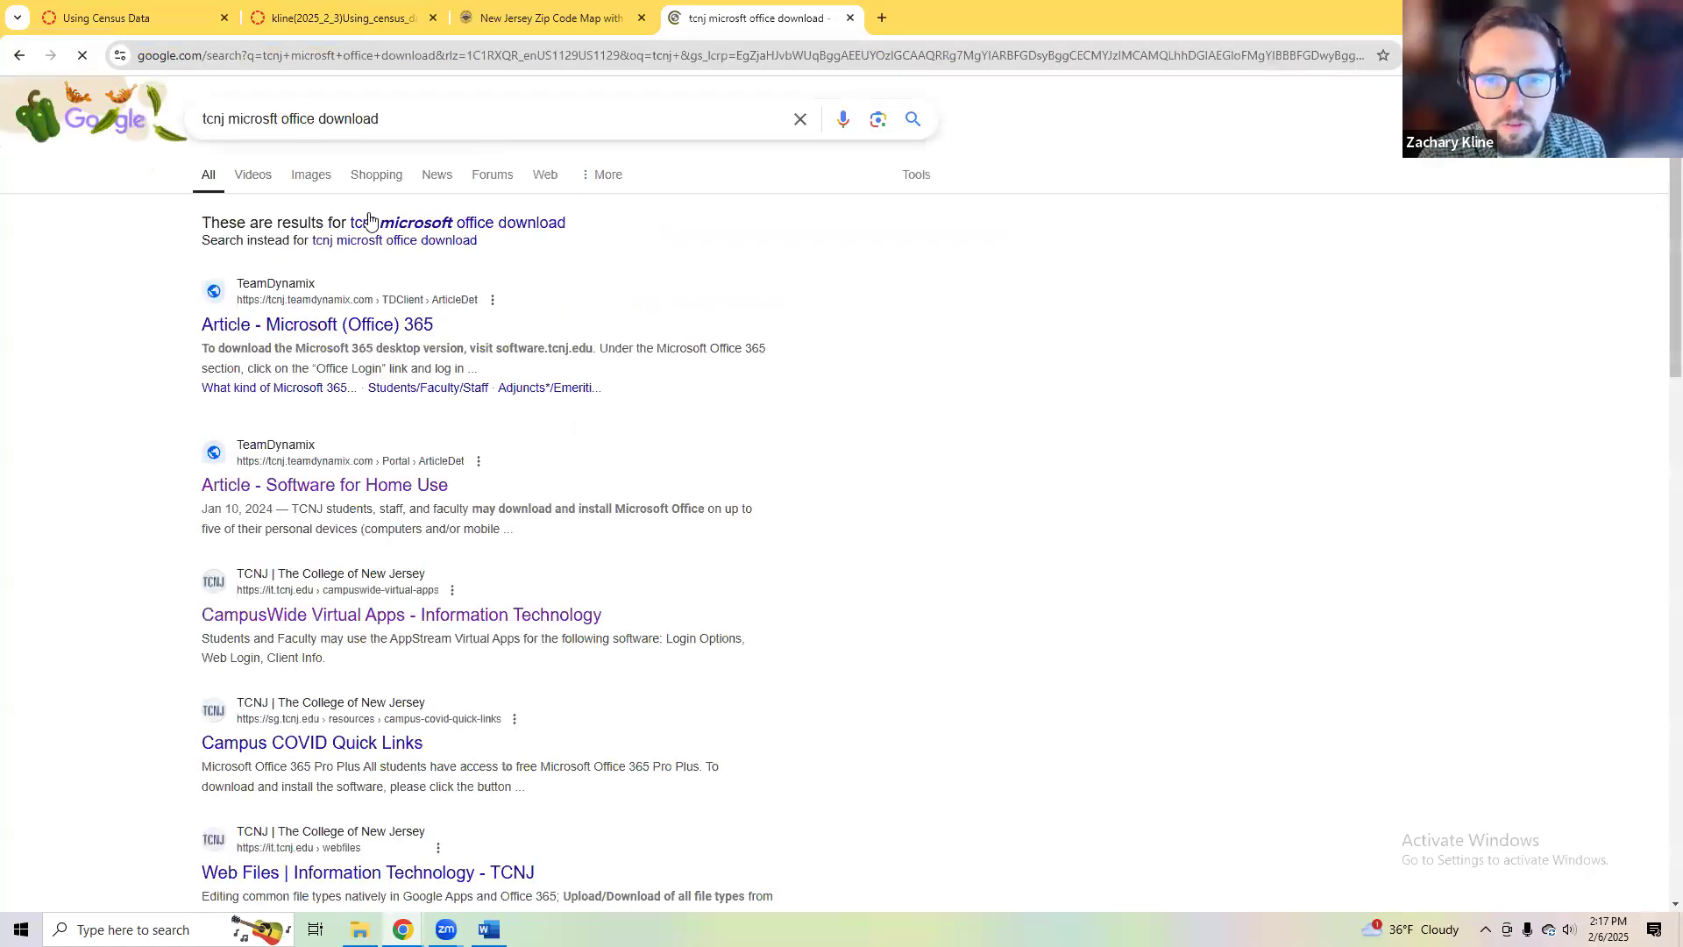
Step: Examine TCNJ's Microsoft (Office) 365 and Software for Home Use articles for how to install the Microsoft 365 apps
{"action": "left_click", "coordinate": [334, 326]}
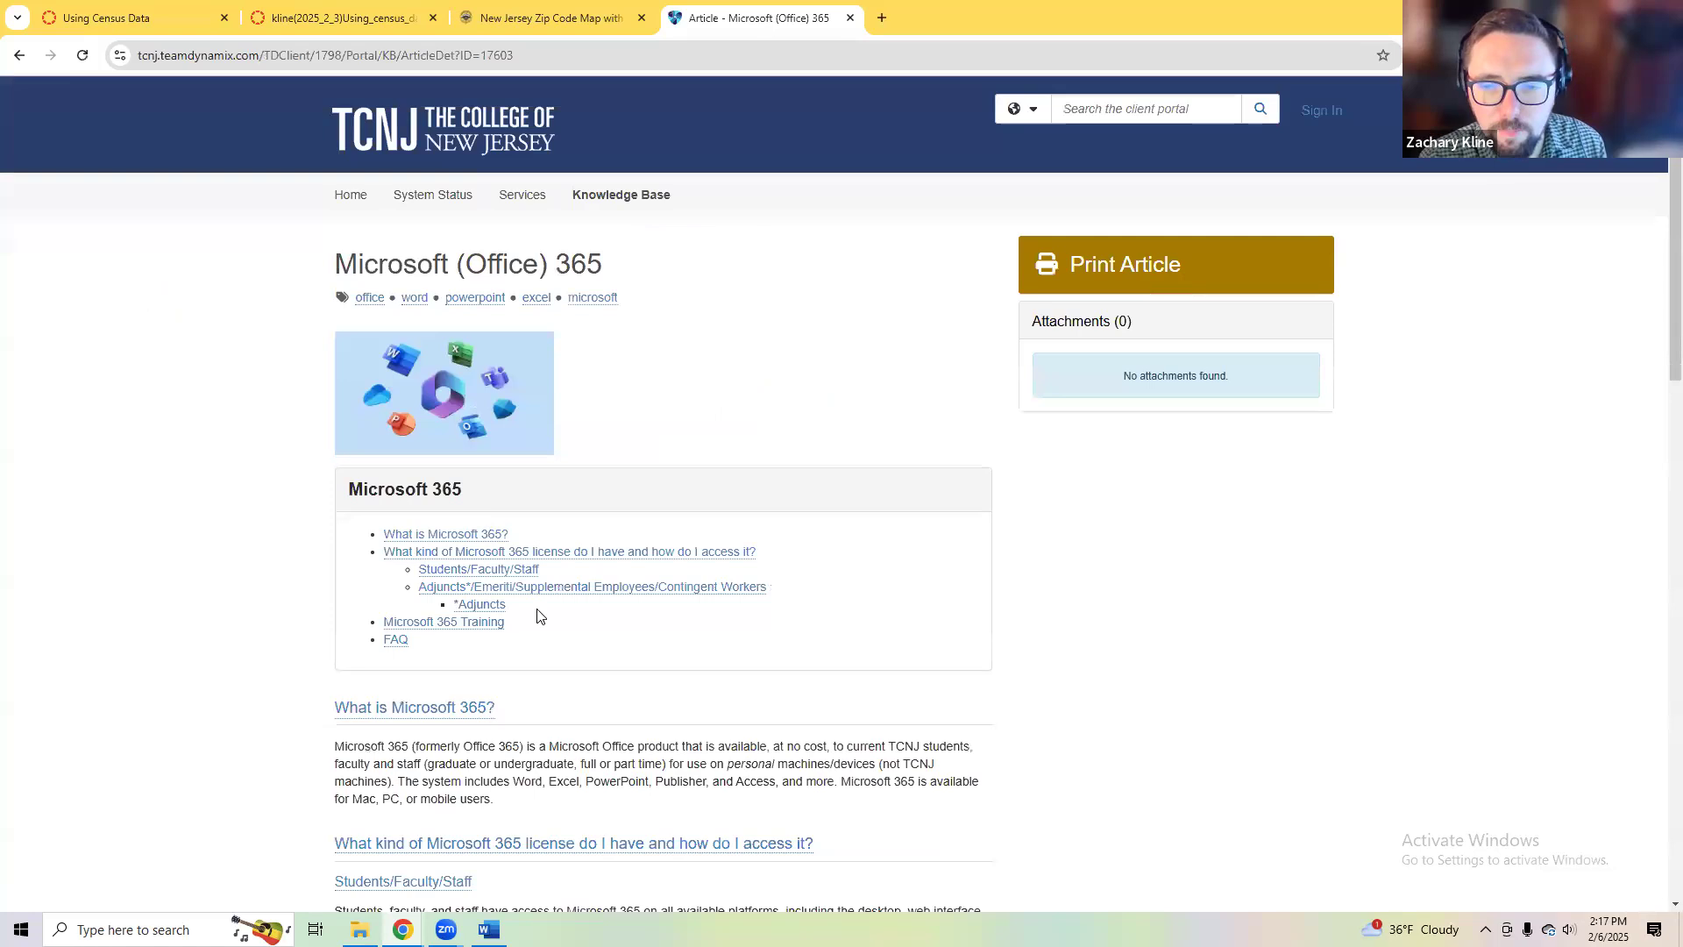
{"action": "scroll", "coordinate": [613, 631], "scroll_direction": "down", "scroll_amount": 2}
{"action": "scroll", "coordinate": [628, 621], "scroll_direction": "up", "scroll_amount": 1}
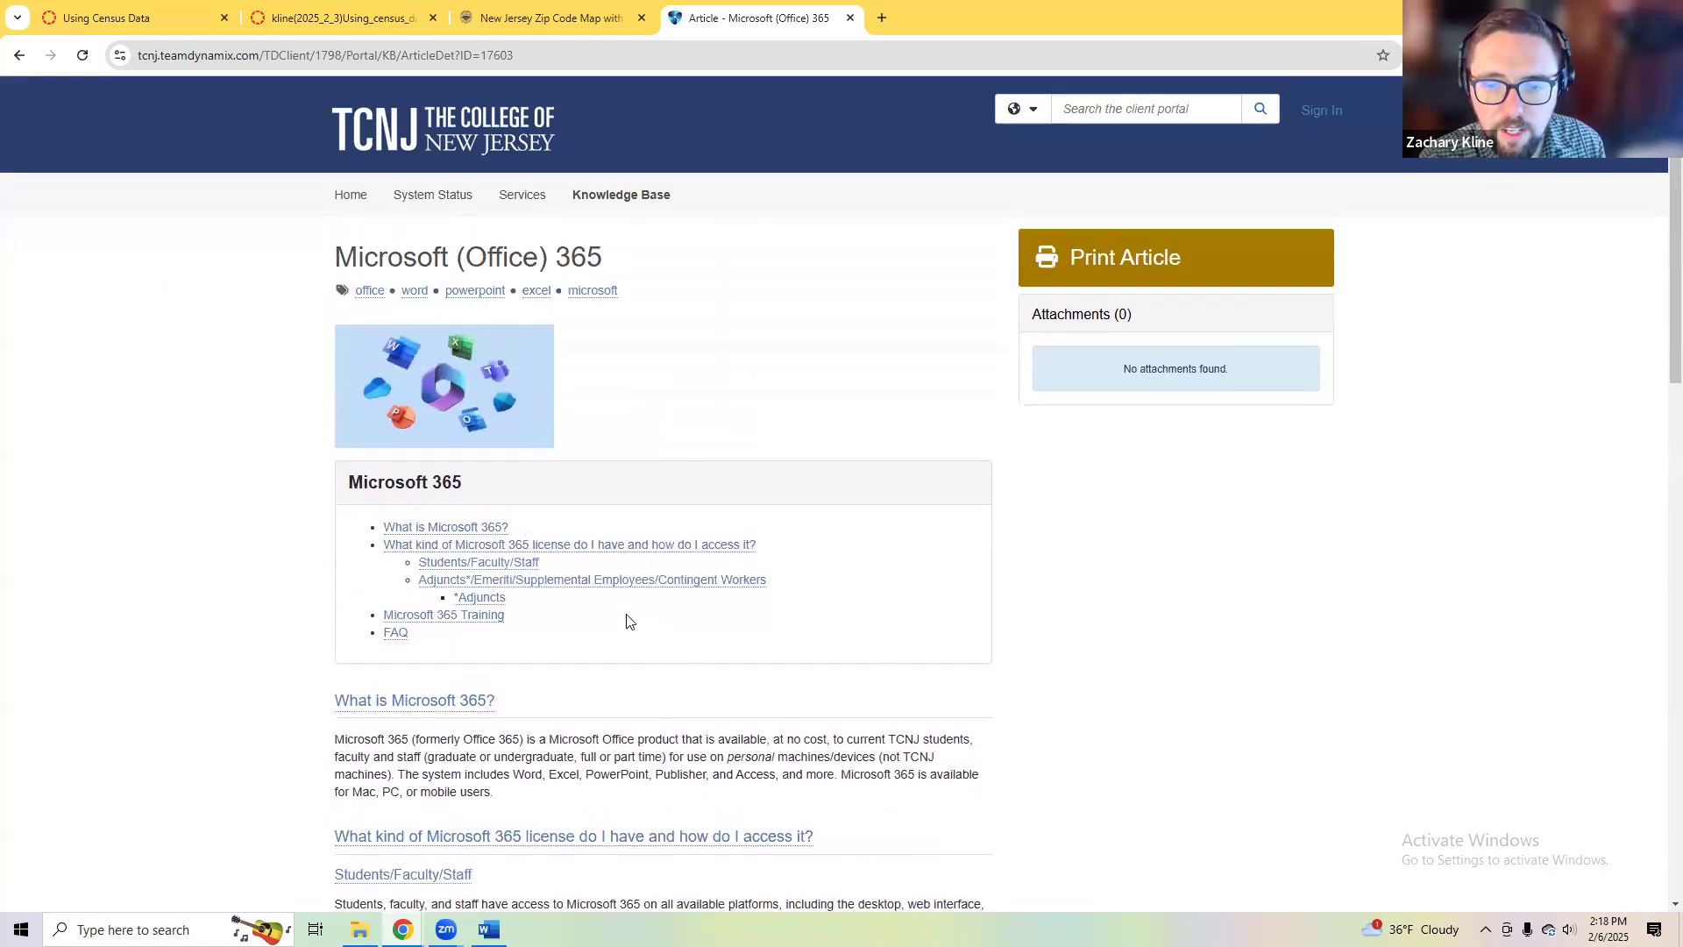
{"action": "scroll", "coordinate": [340, 418], "scroll_direction": "down", "scroll_amount": 5}
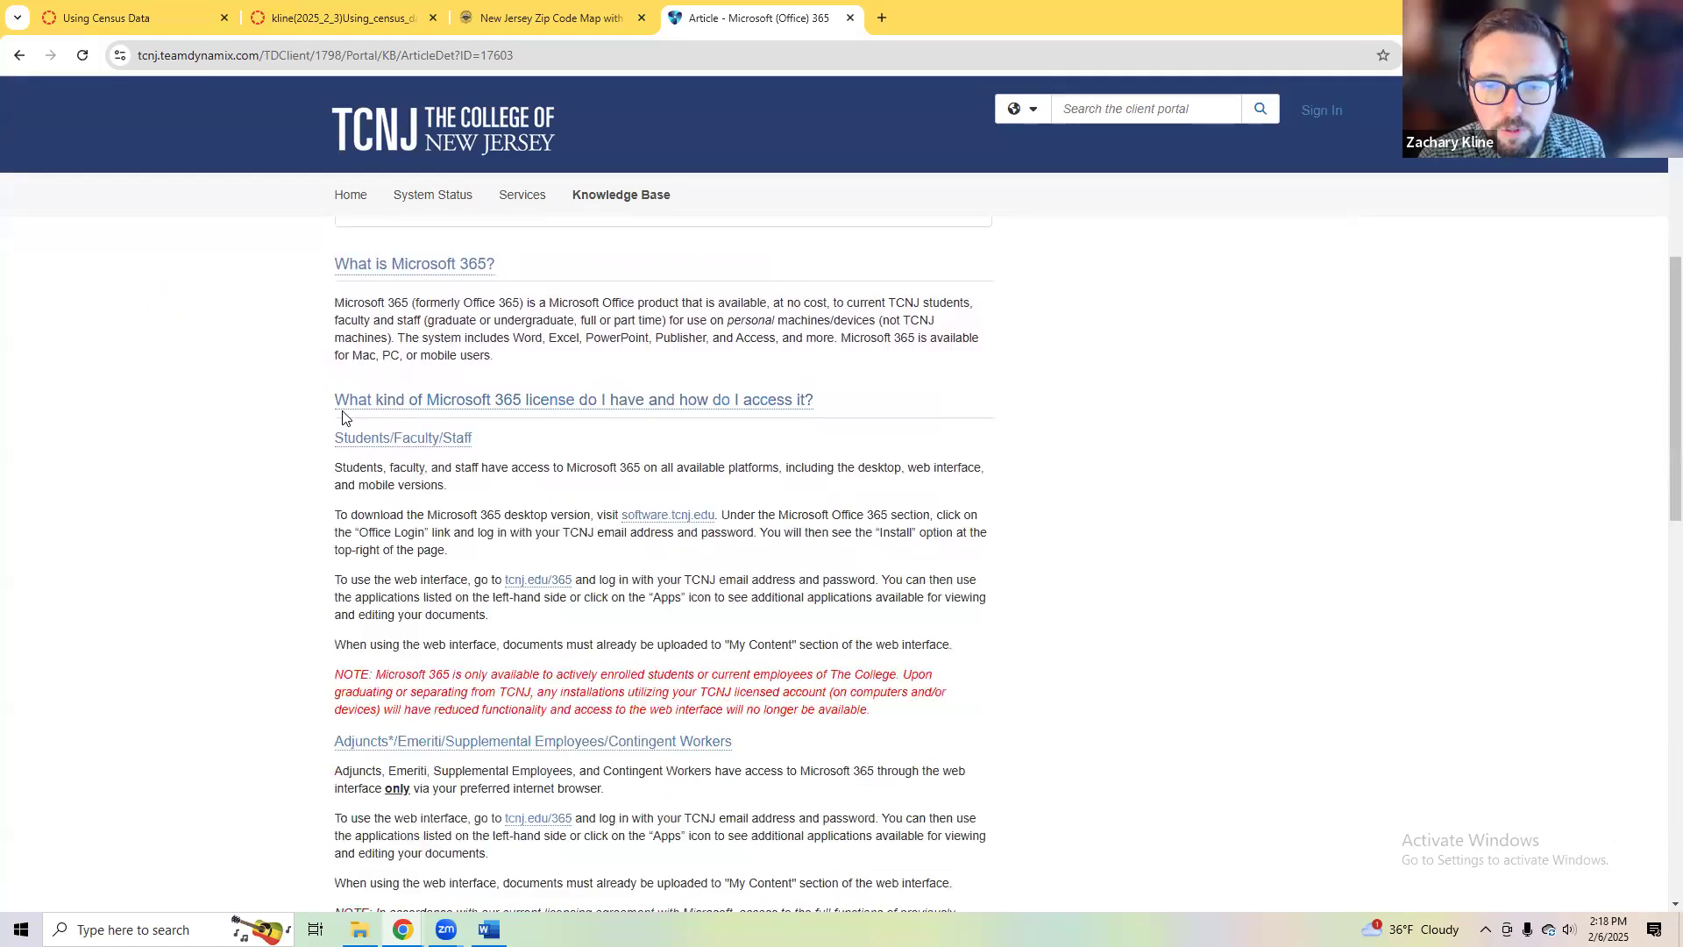
{"action": "left_click", "coordinate": [19, 56]}
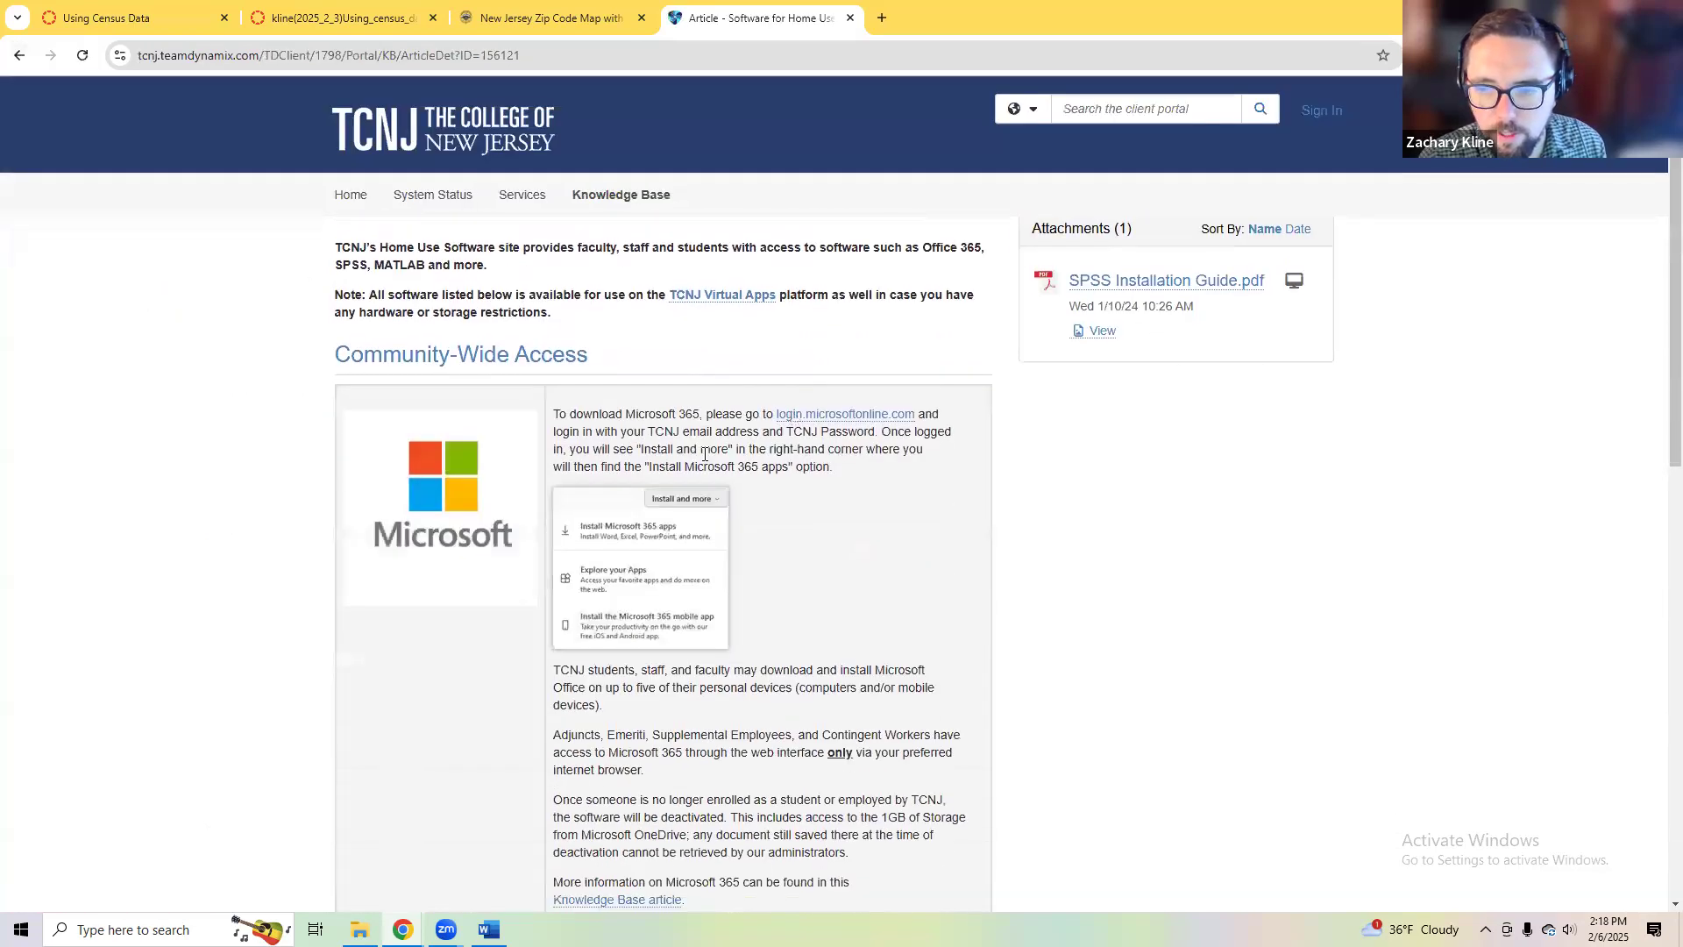
{"action": "left_click_drag", "start_coordinate": [643, 469], "coordinate": [778, 480]}
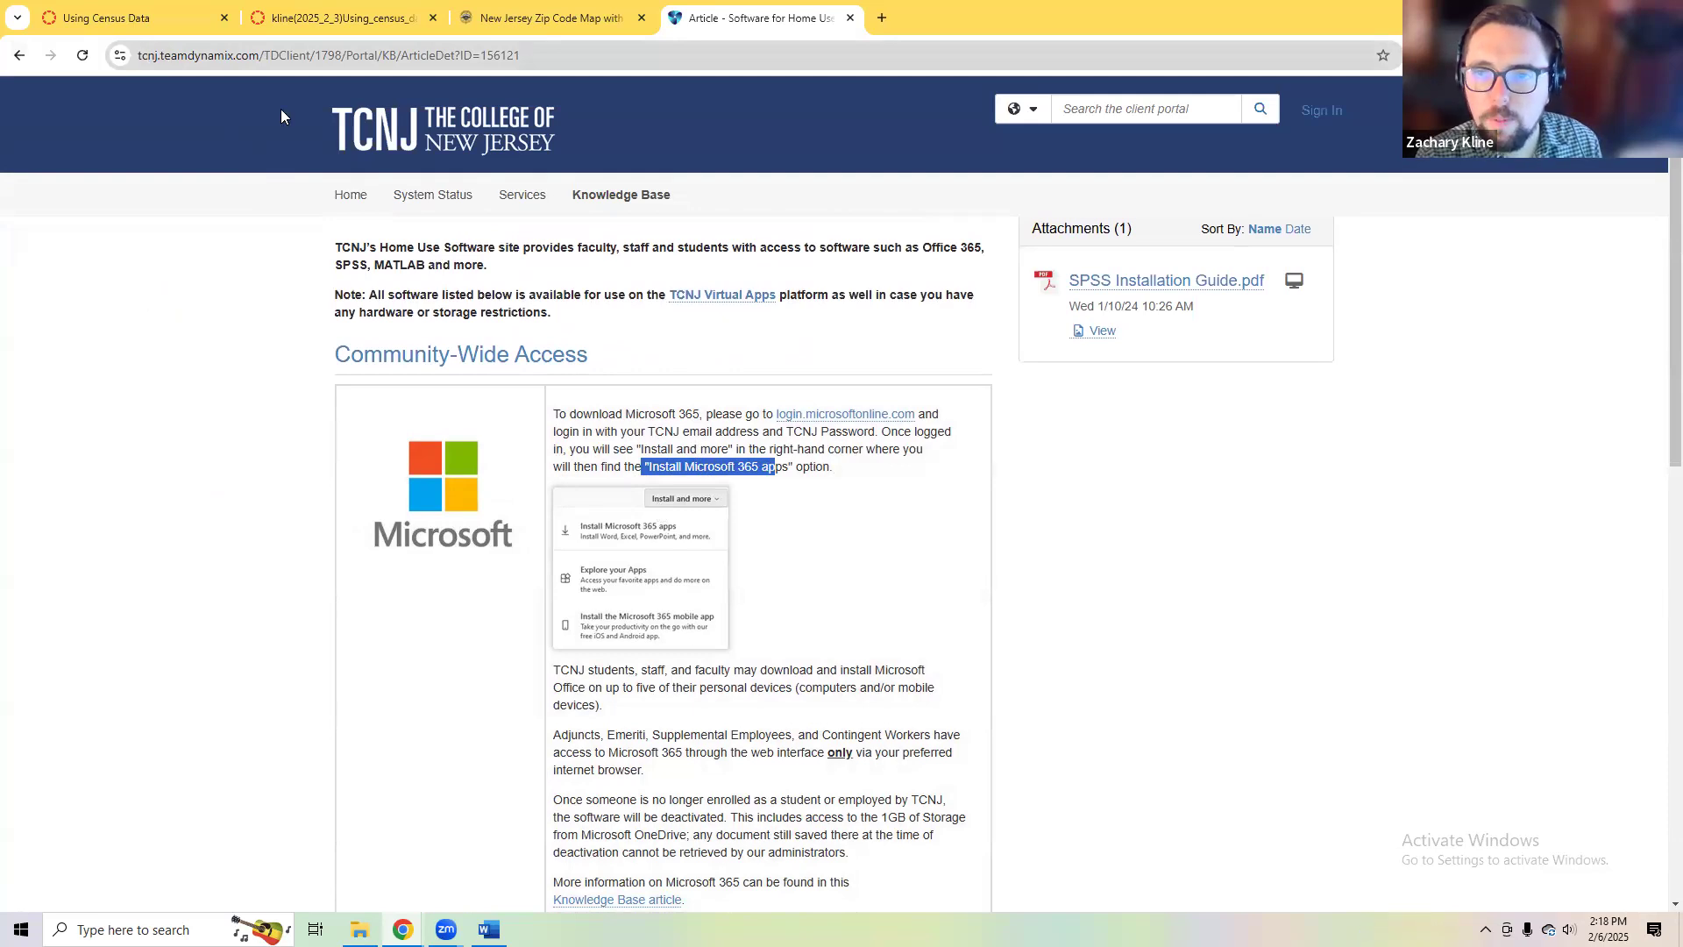
Step: Return to the course file page and download the Using_census_data Word document
{"action": "left_click", "coordinate": [317, 23]}
{"action": "right_click", "coordinate": [624, 427]}
{"action": "key", "text": "Escape"}
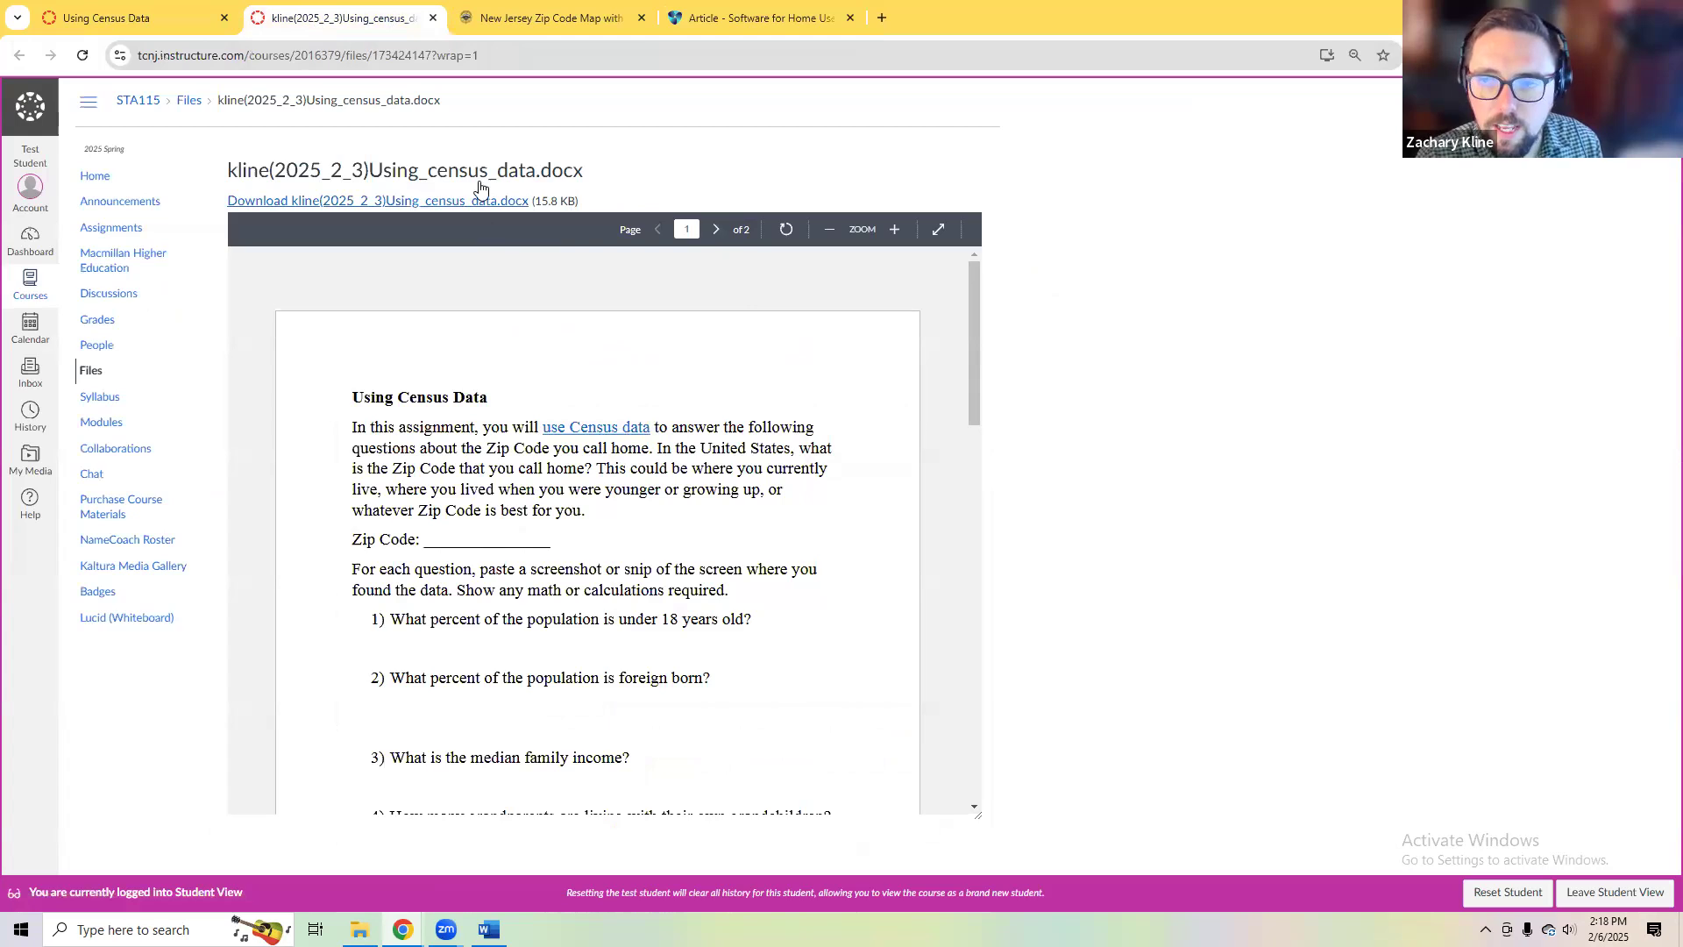
{"action": "left_click", "coordinate": [517, 201]}
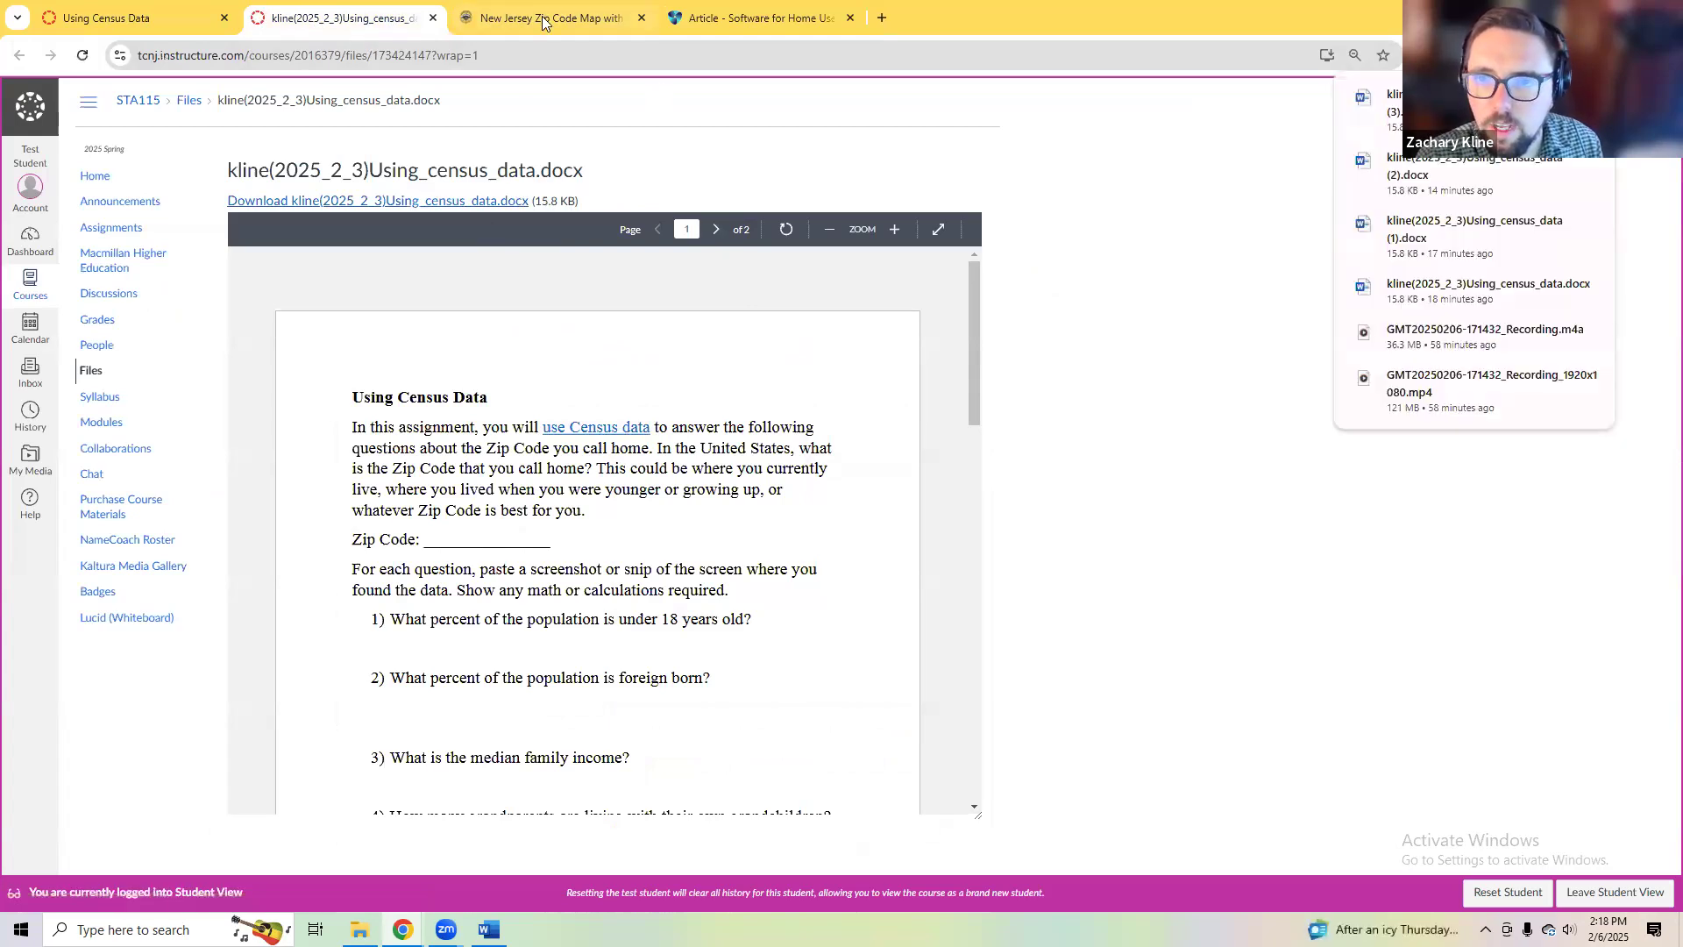
Step: Search for "google docs" in the Office article's tab, open Google Docs and create a blank document
{"action": "left_click", "coordinate": [544, 18]}
{"action": "left_click", "coordinate": [736, 17]}
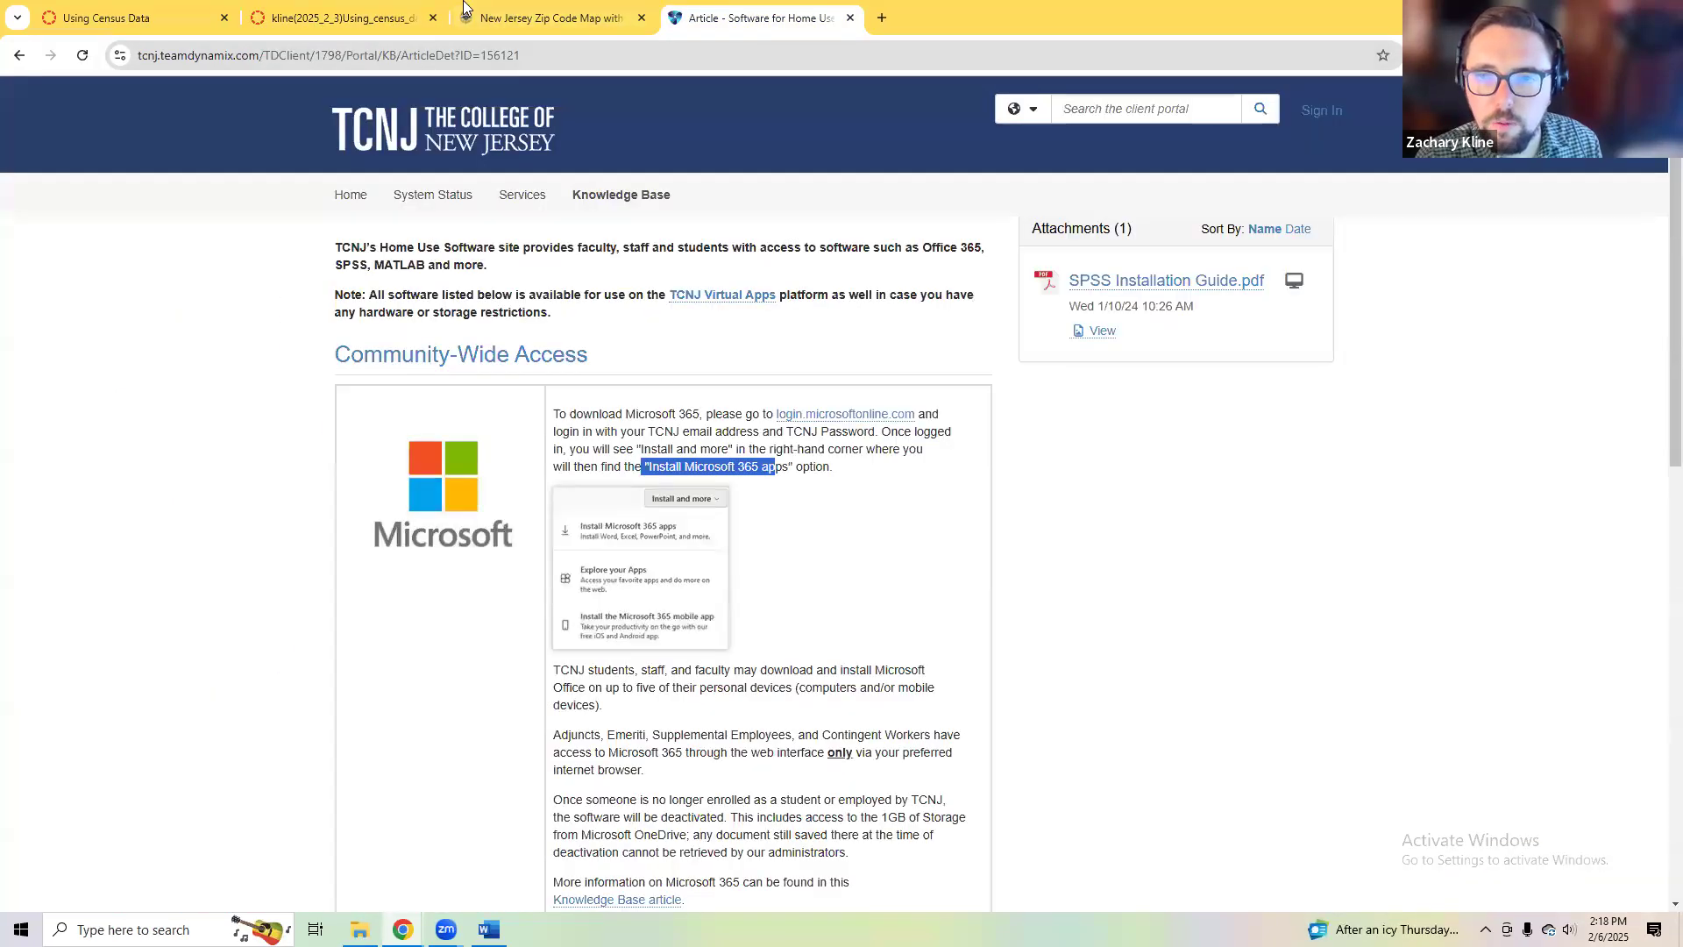
{"action": "left_click_drag", "start_coordinate": [754, 17], "coordinate": [544, 17]}
{"action": "left_click", "coordinate": [440, 56]}
{"action": "type", "text": "google docs"}
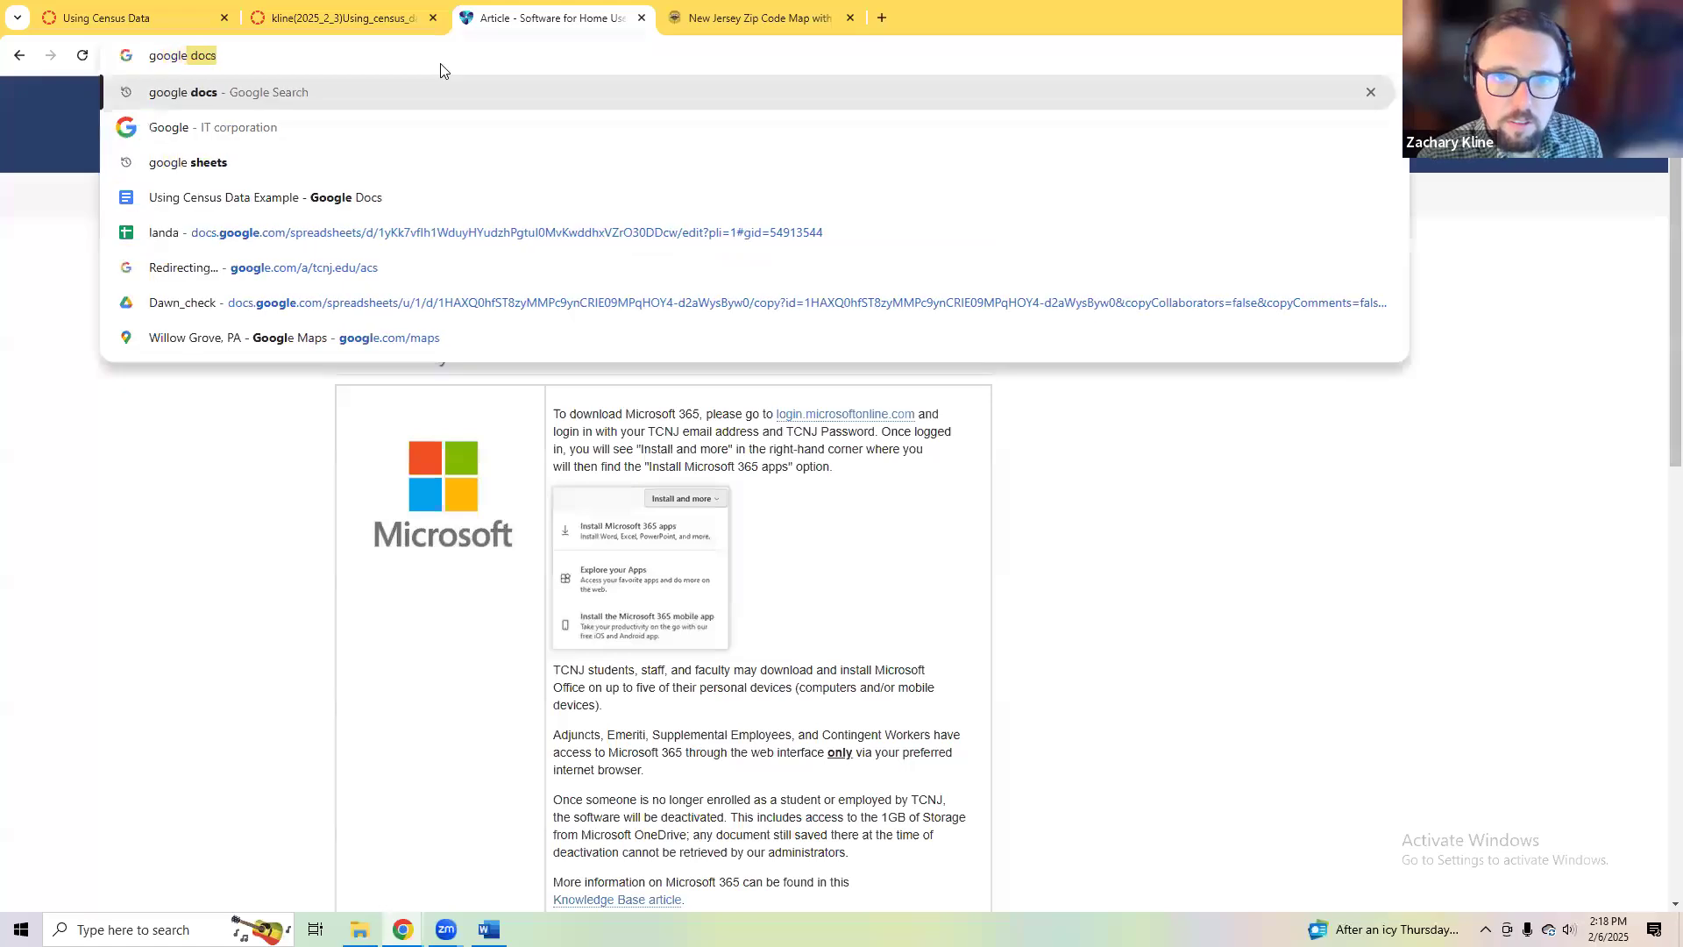
{"action": "key", "text": "Return"}
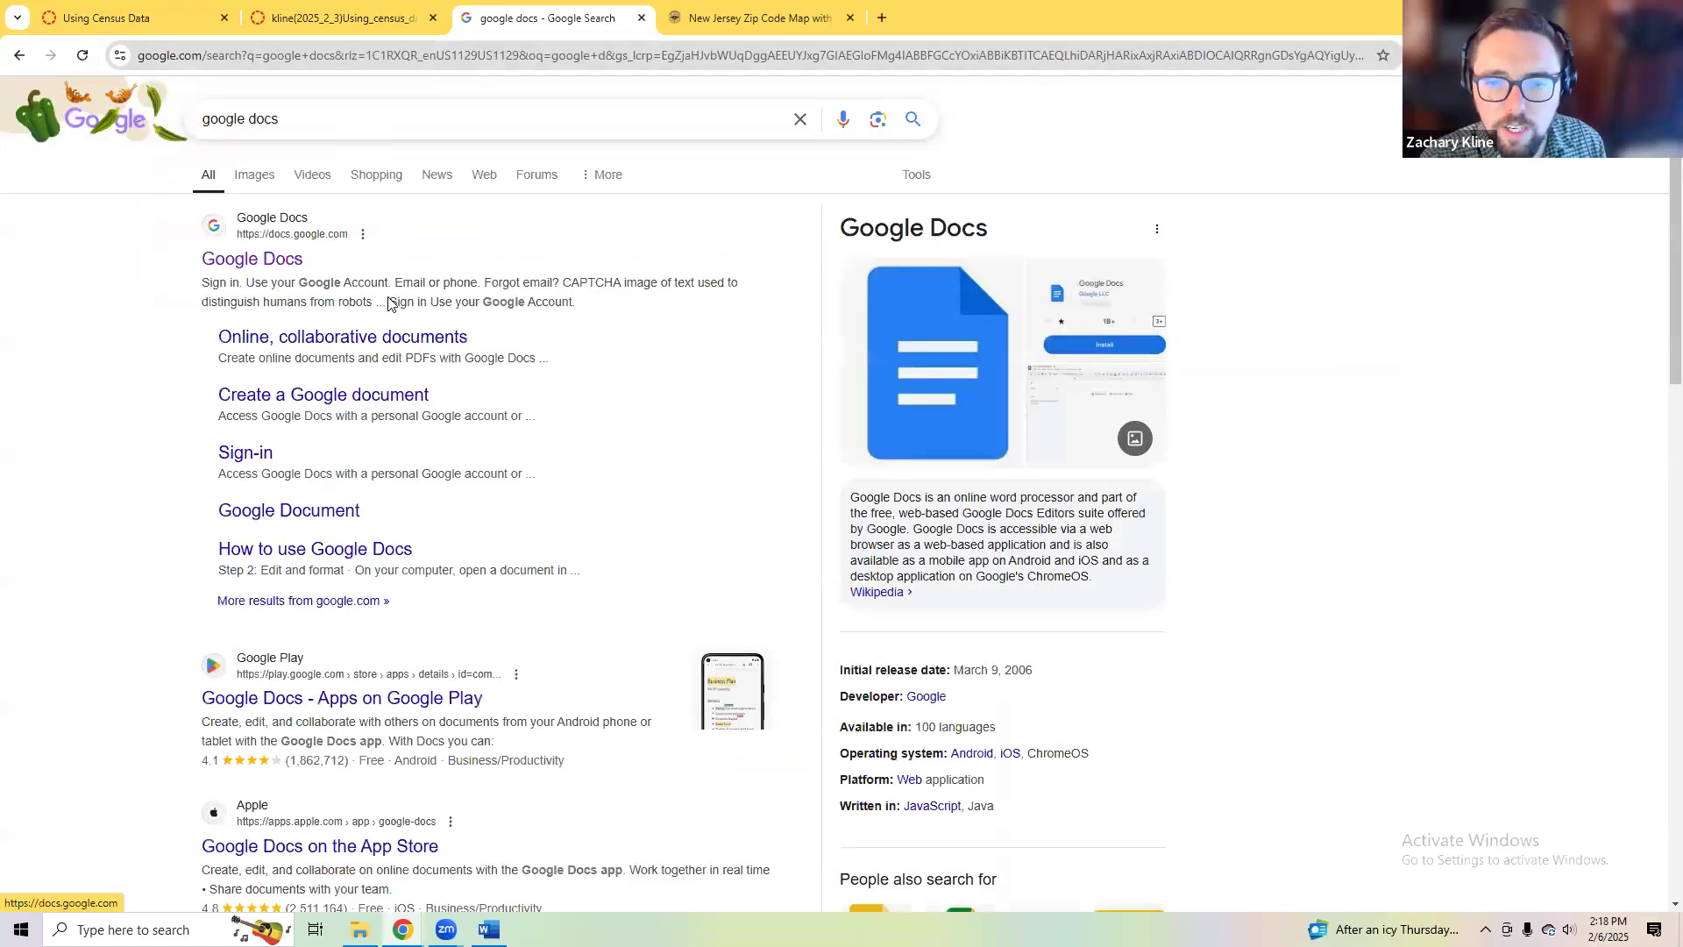
{"action": "left_click", "coordinate": [251, 261]}
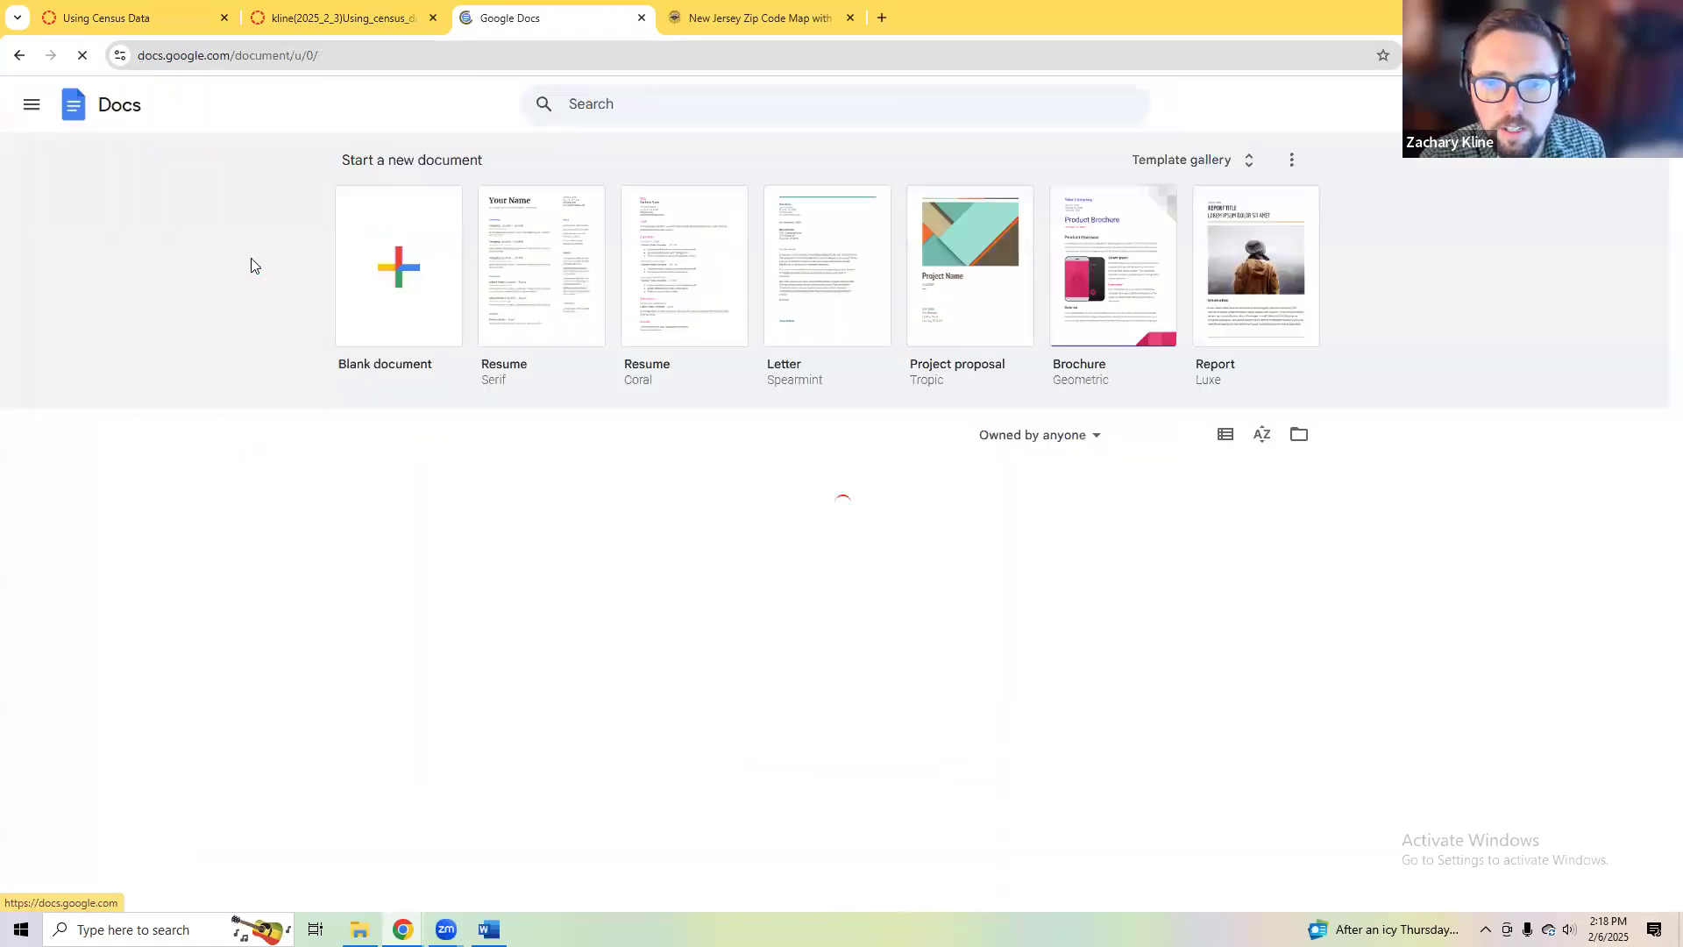
{"action": "left_click", "coordinate": [605, 481]}
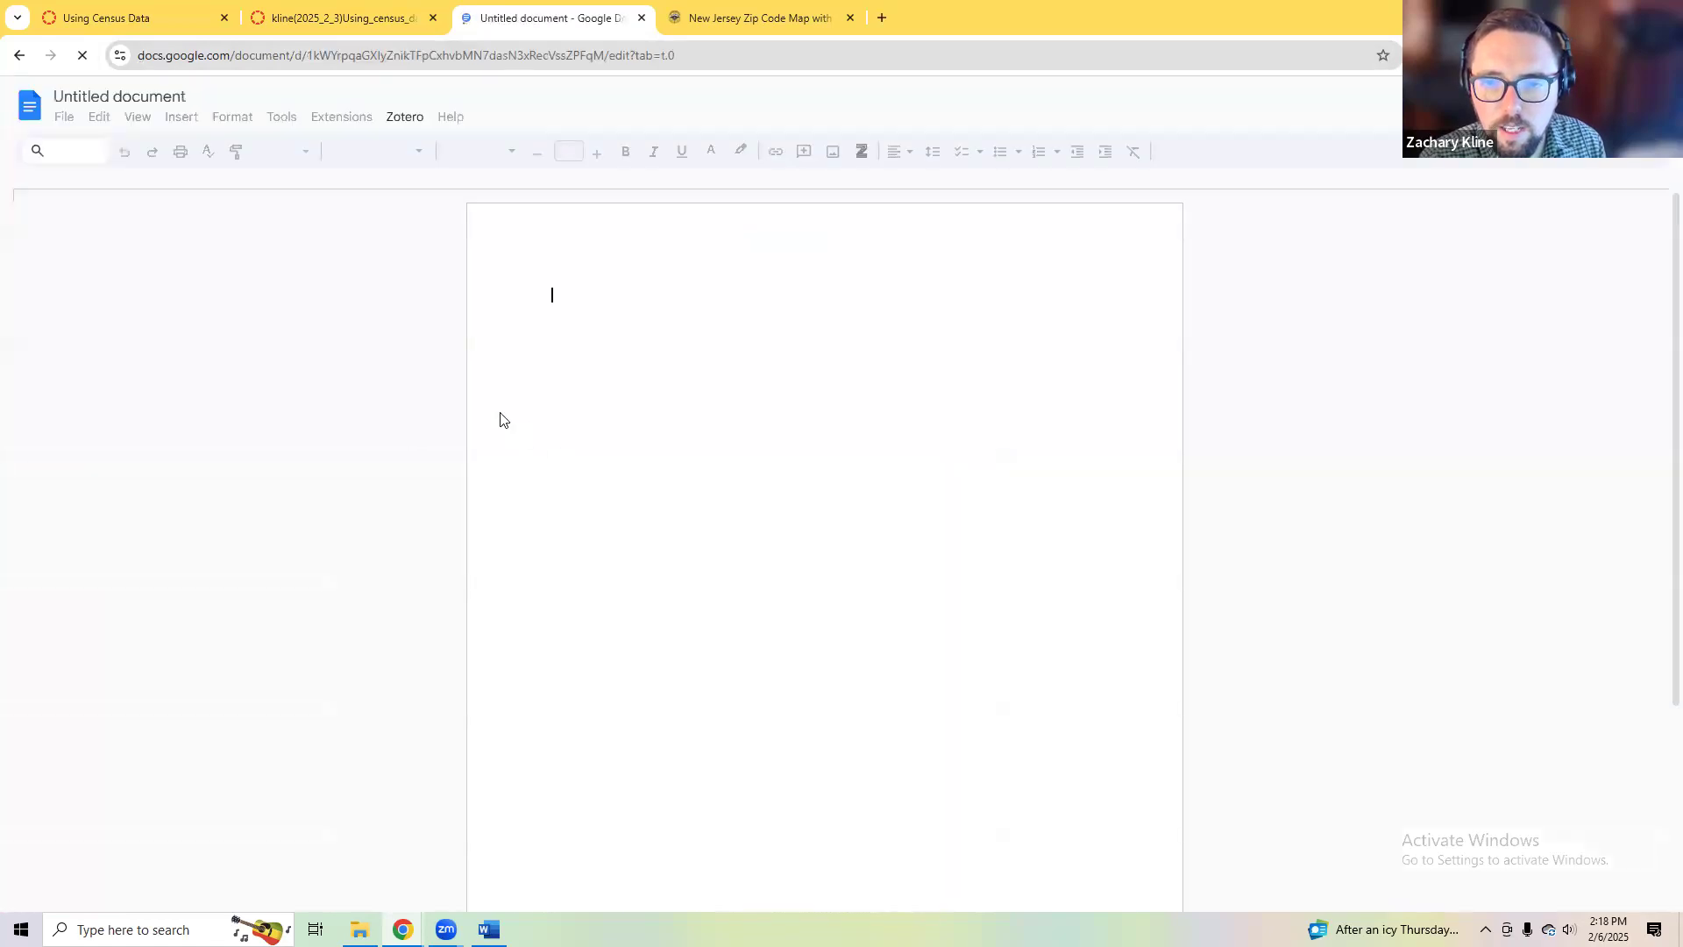
{"action": "left_click", "coordinate": [64, 117]}
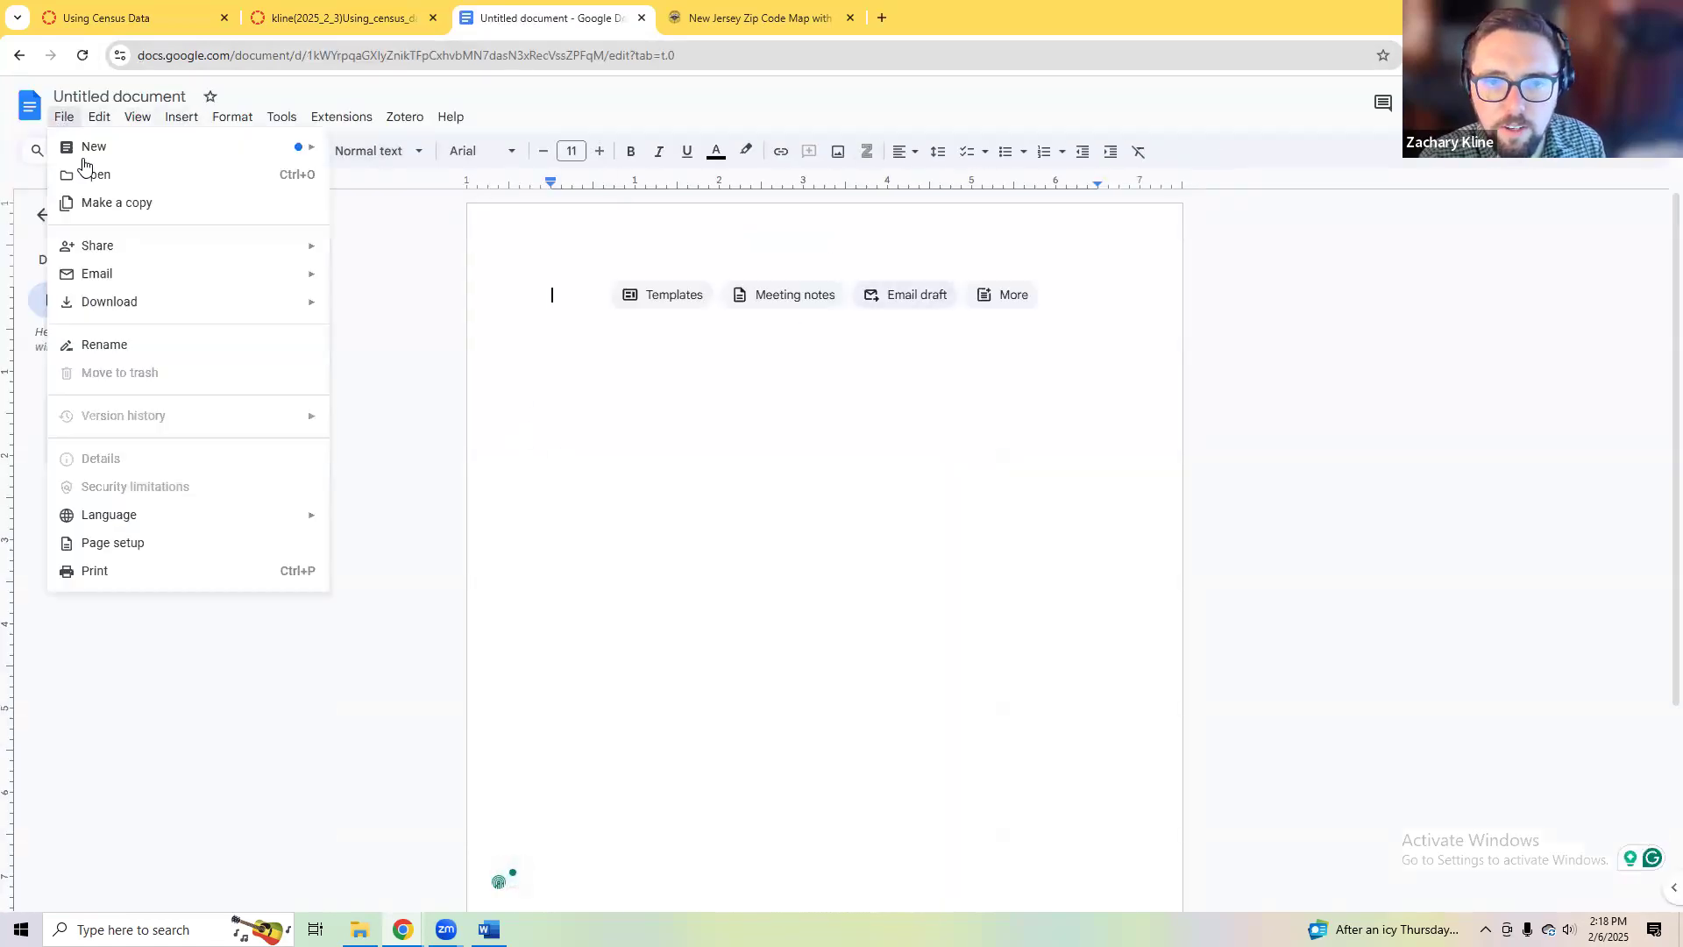
{"action": "left_click", "coordinate": [163, 179]}
{"action": "left_click", "coordinate": [747, 228]}
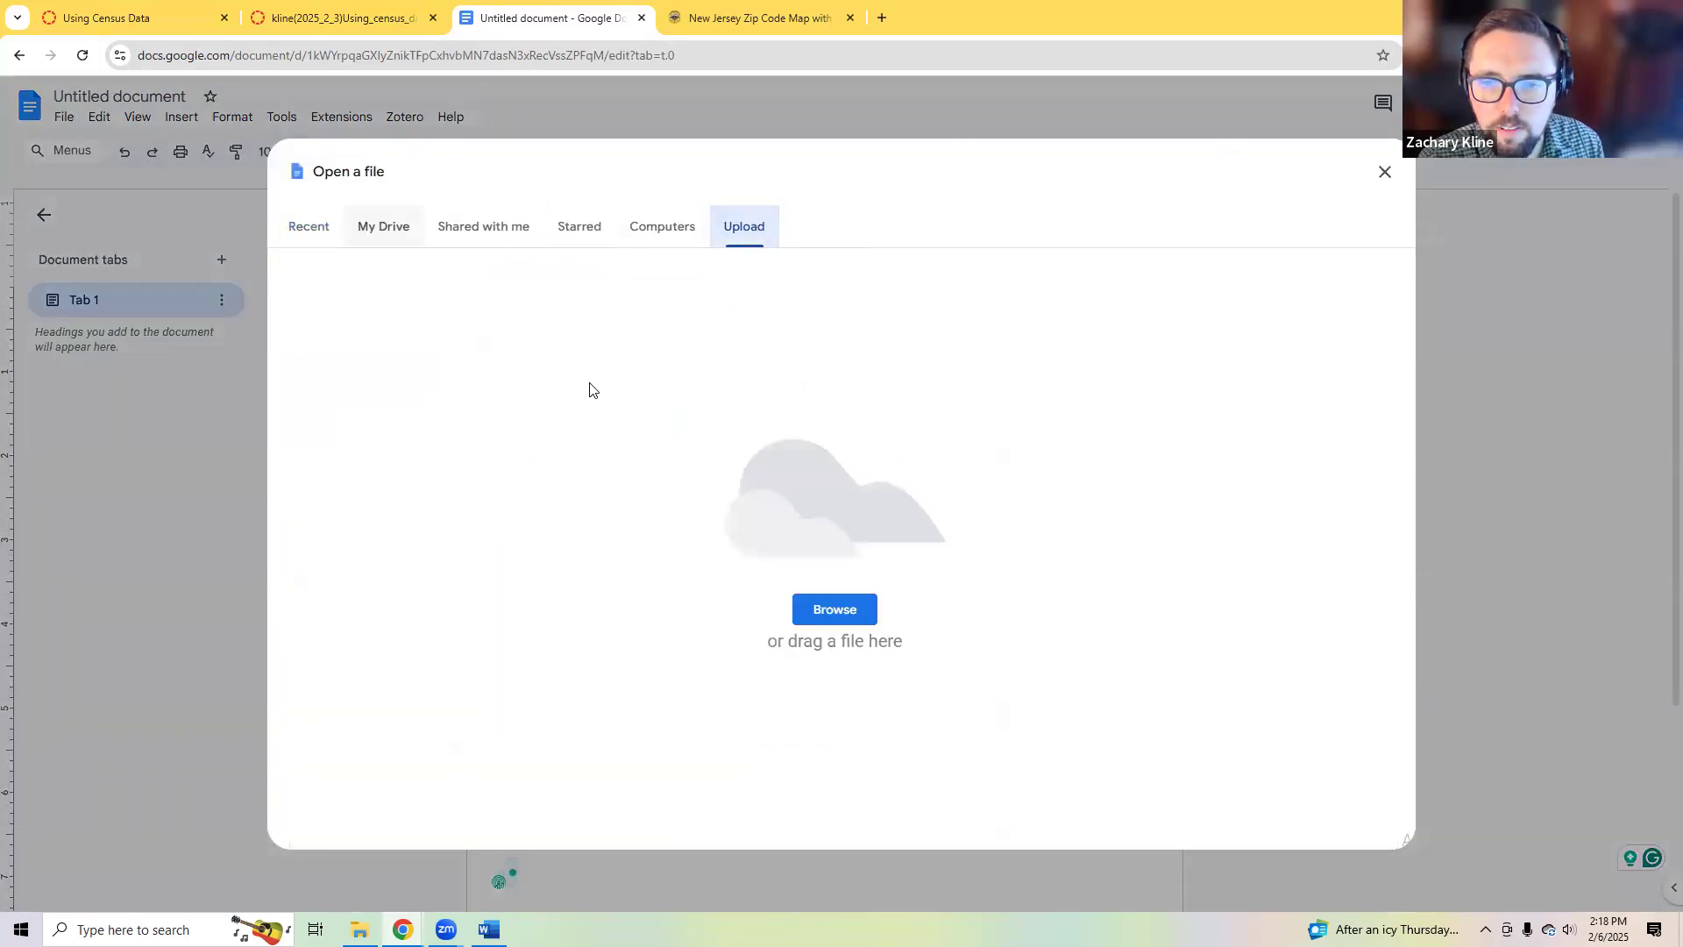
{"action": "key", "text": "Escape"}
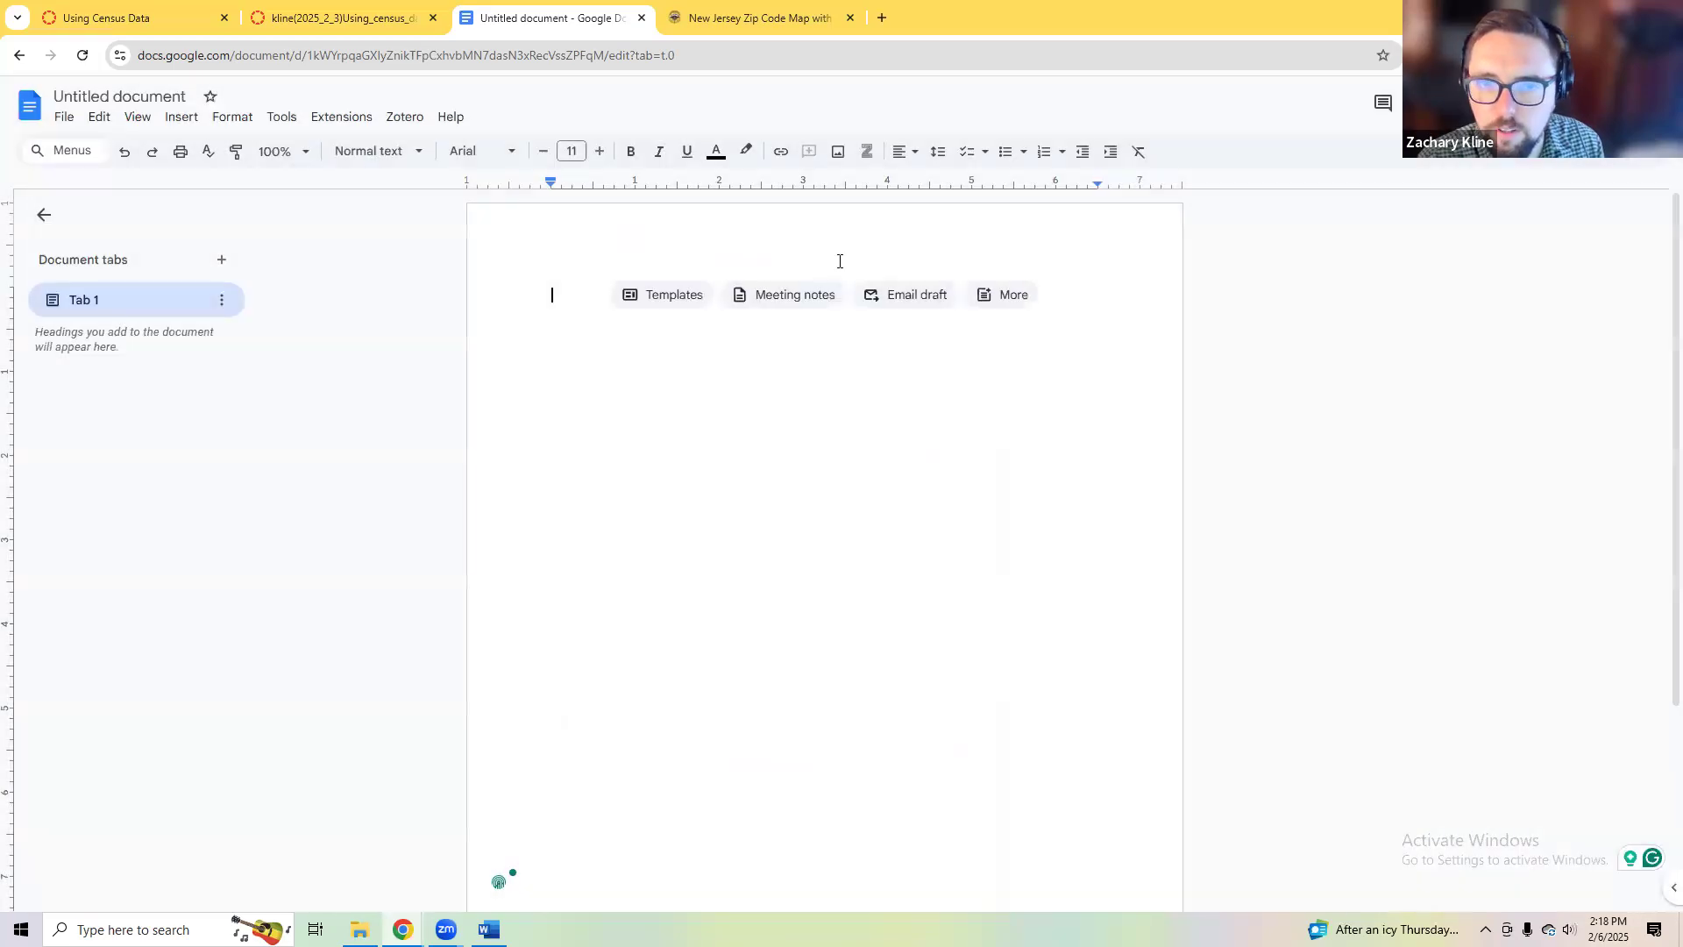
Step: Upload the Using_census_data Word file from the Downloads folder and open it as a Google document
{"action": "left_click", "coordinate": [64, 120]}
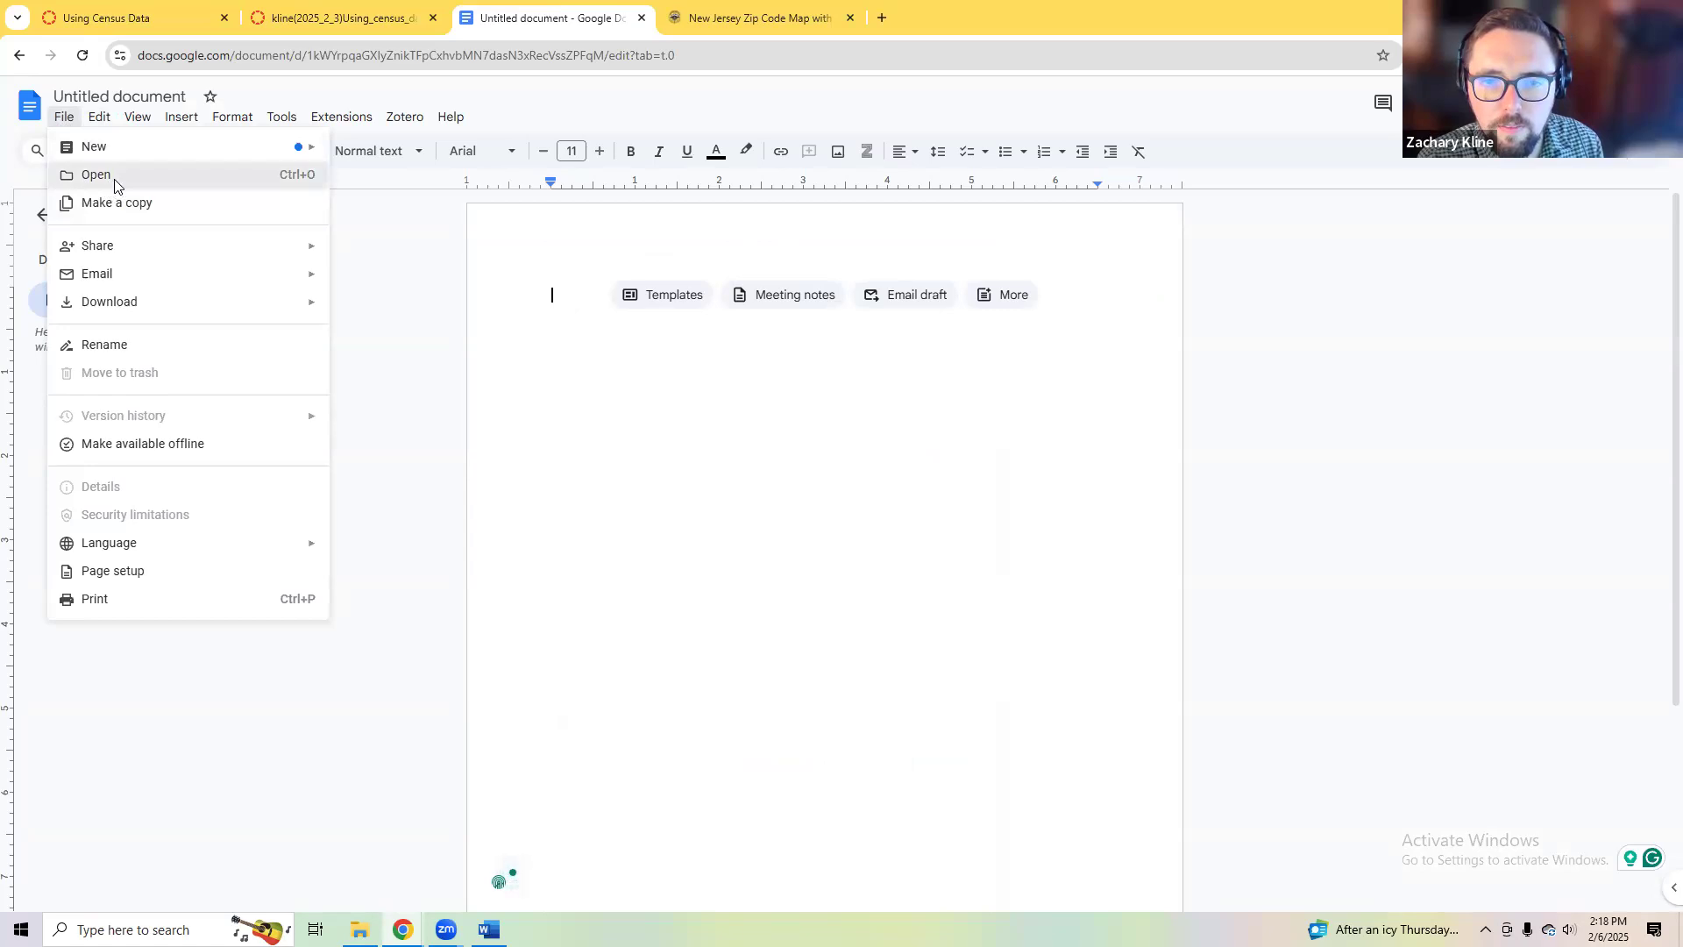
{"action": "left_click", "coordinate": [114, 181]}
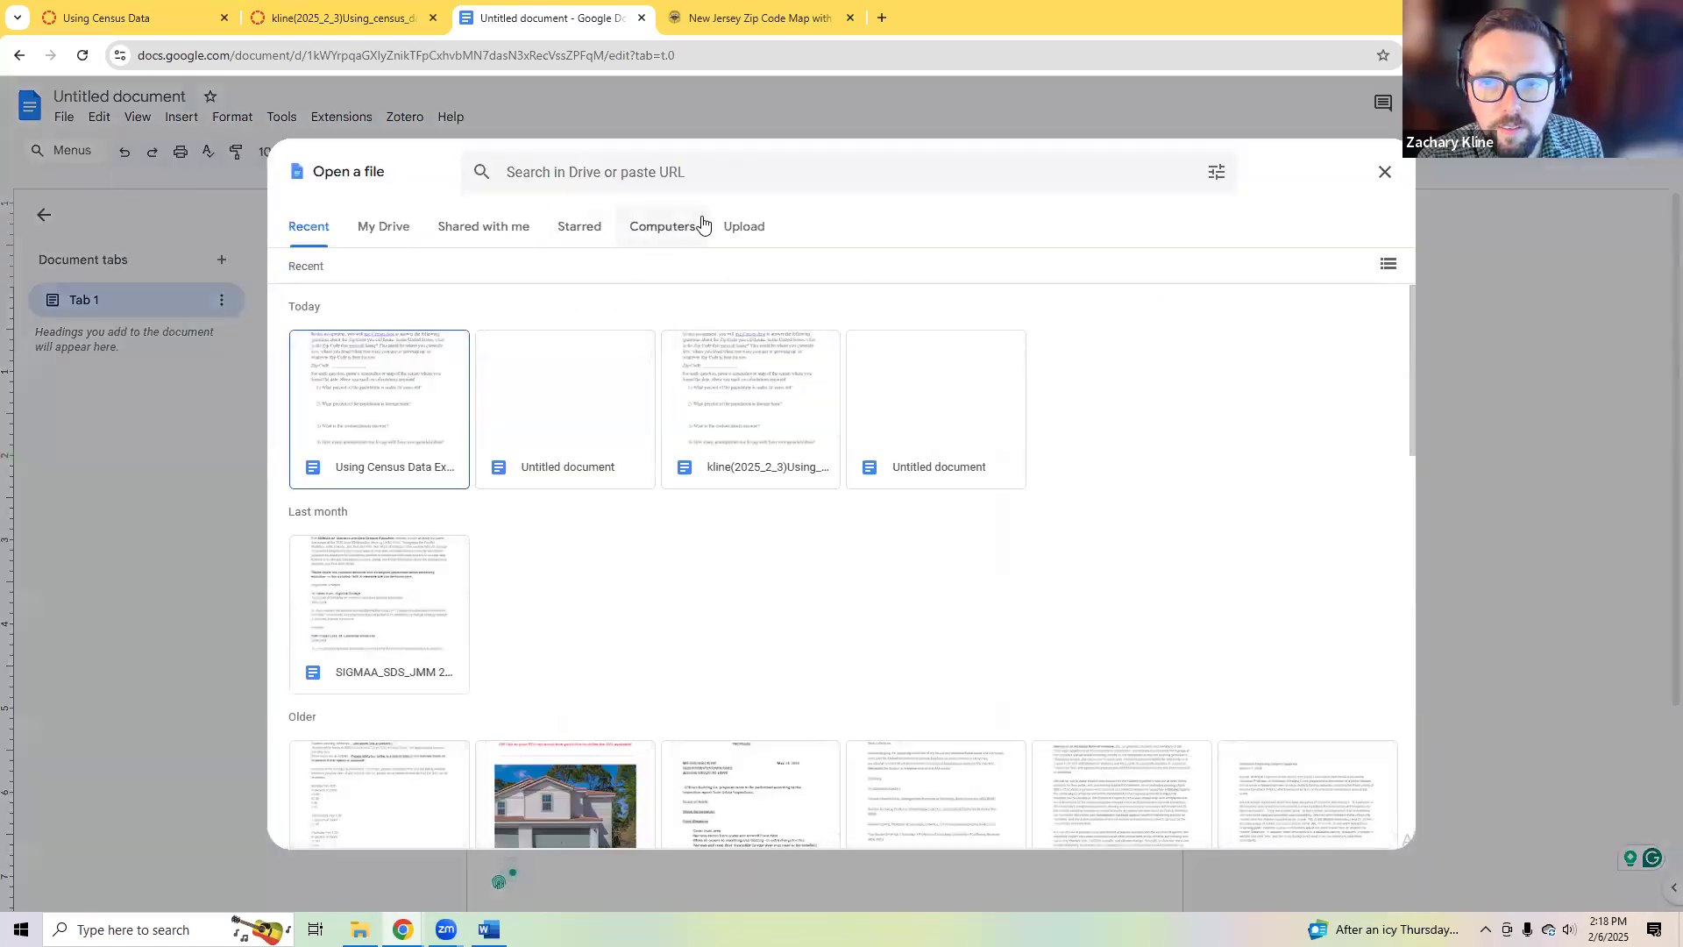
{"action": "left_click", "coordinate": [752, 226]}
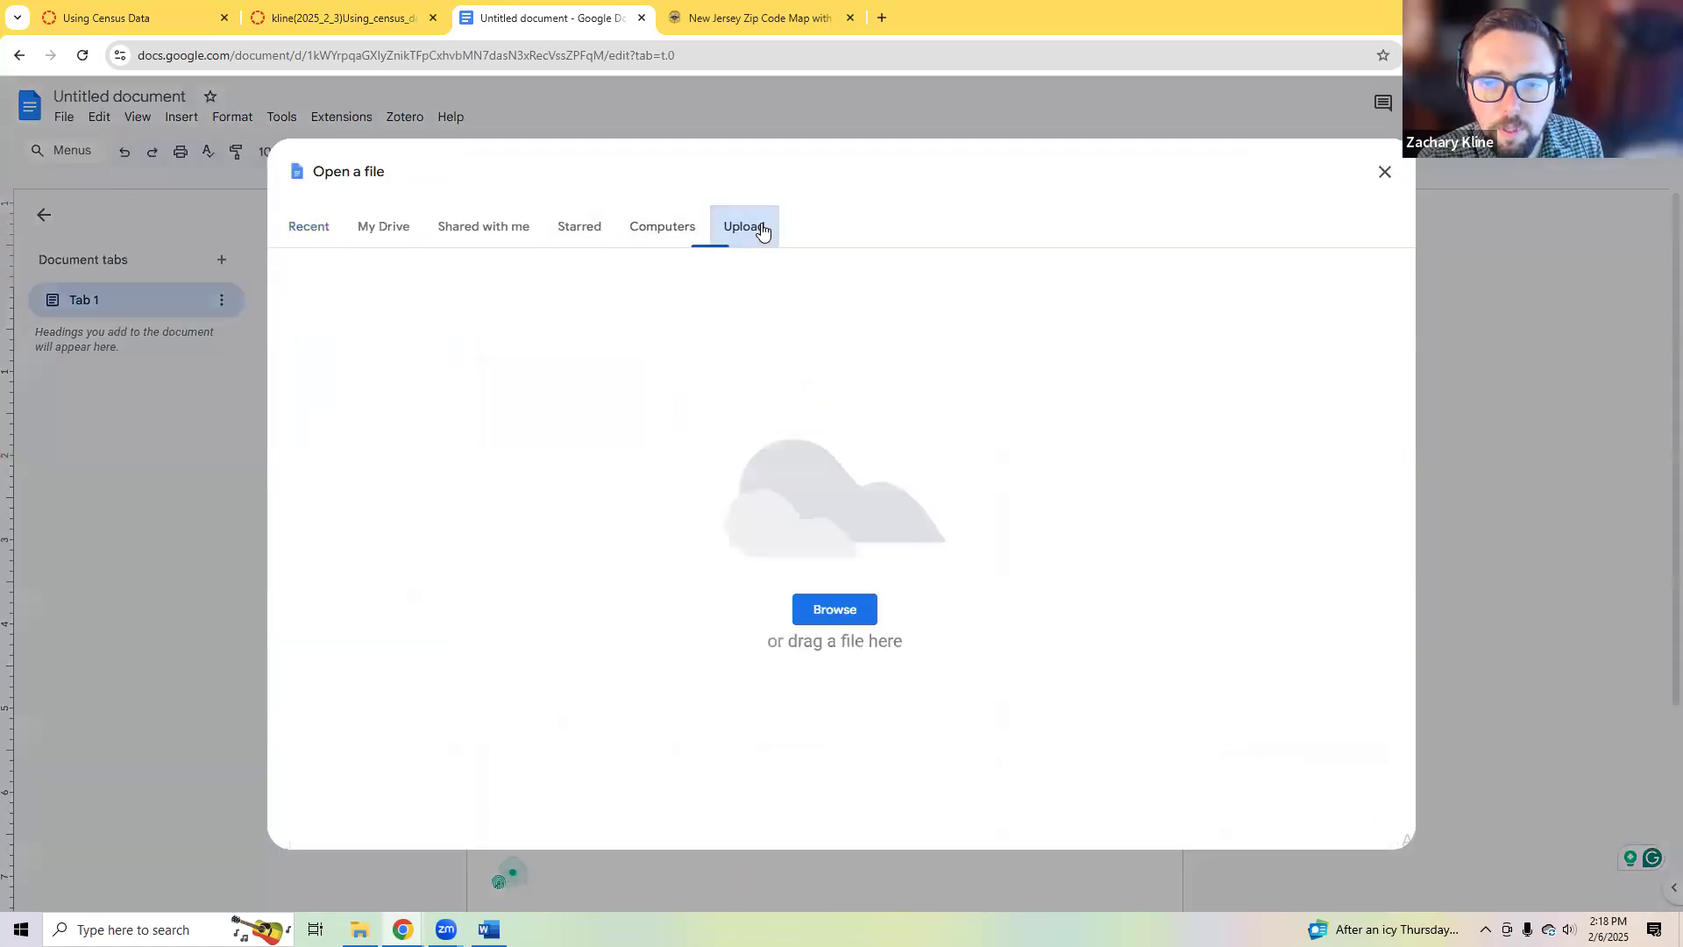
{"action": "left_click", "coordinate": [841, 607]}
{"action": "left_click", "coordinate": [380, 265]}
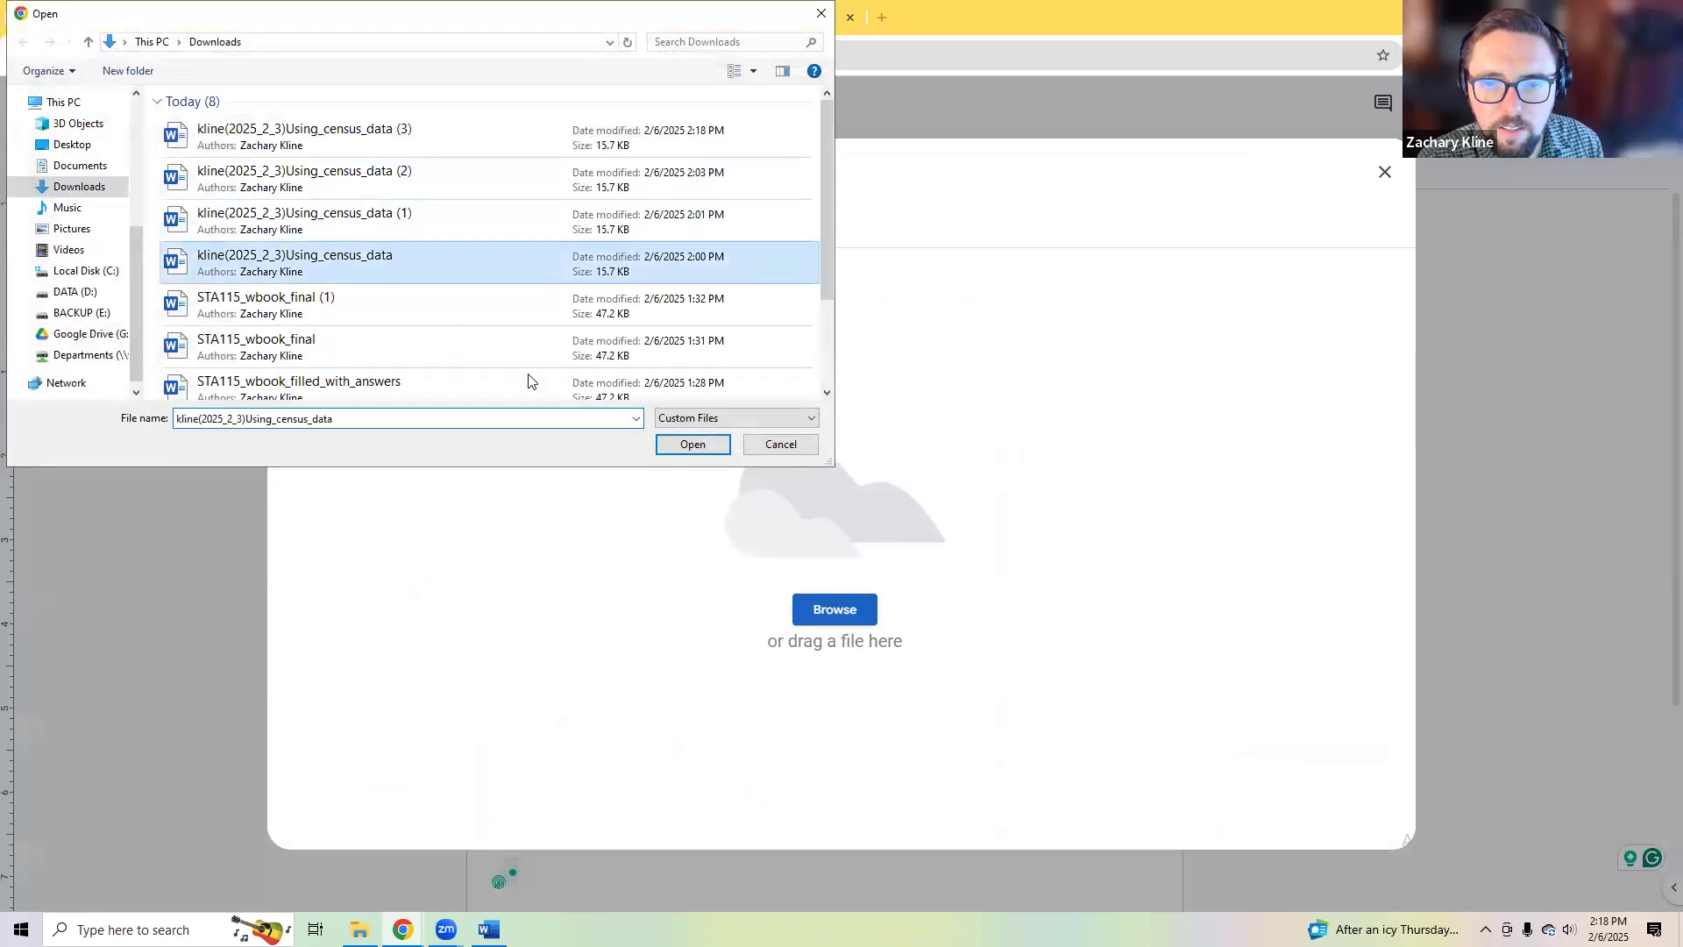
{"action": "left_click", "coordinate": [692, 444]}
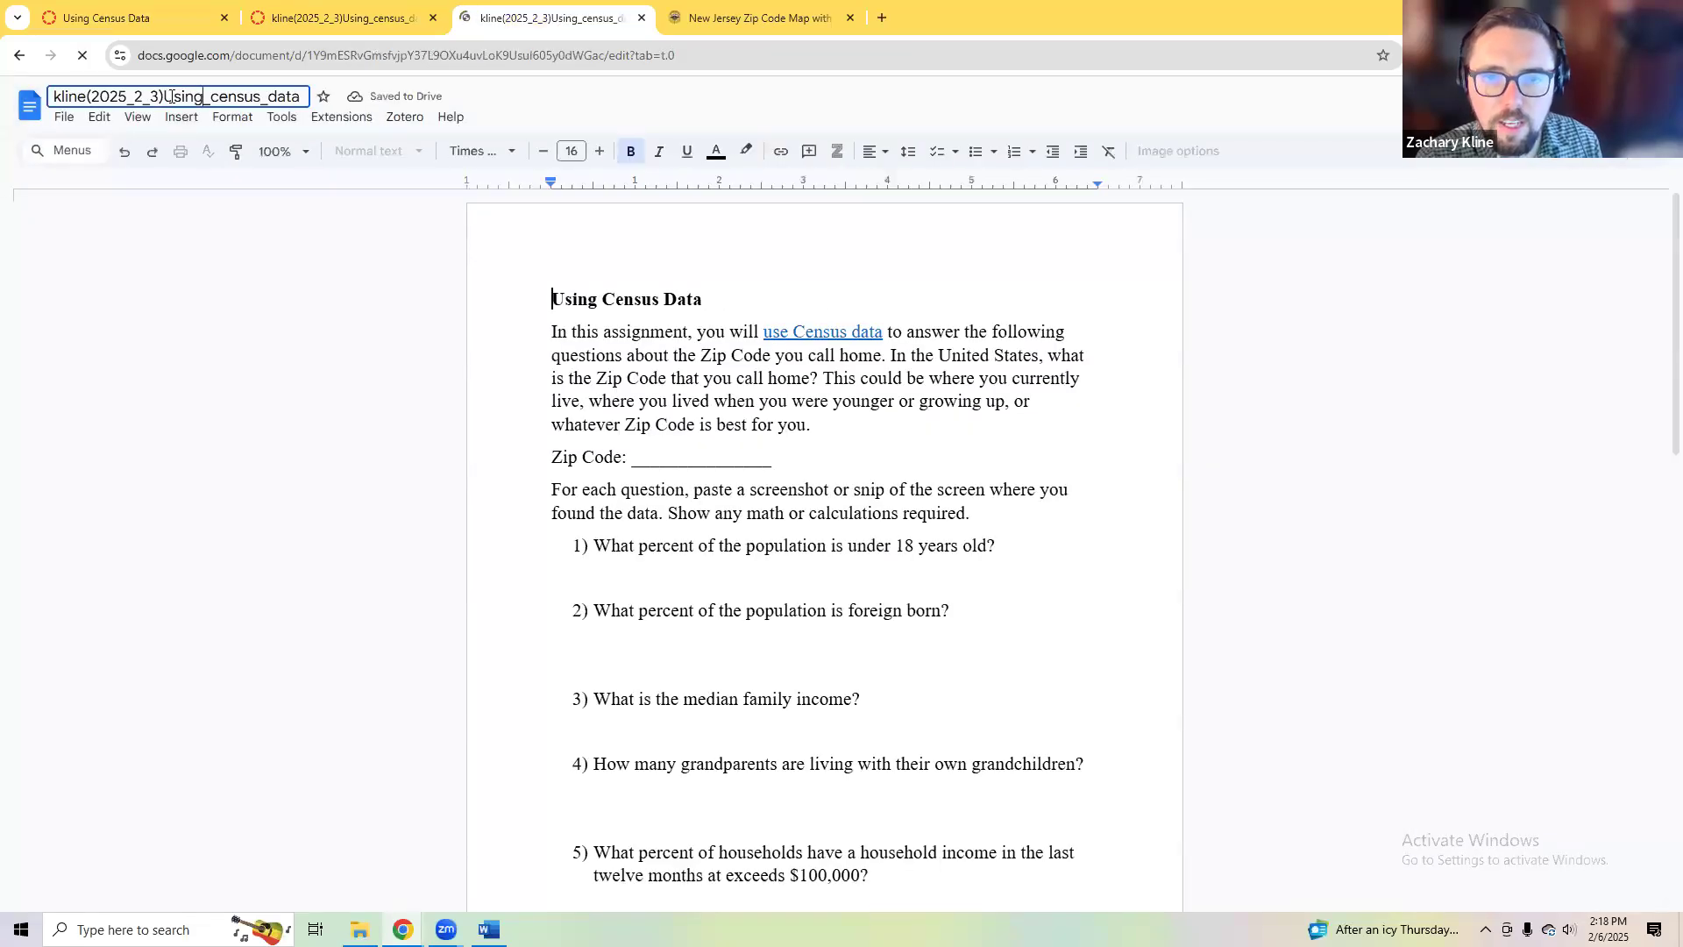
Step: Rename the uploaded document as "Using Census Data Example"
{"action": "left_click", "coordinate": [168, 97]}
{"action": "left_click", "coordinate": [168, 97]}
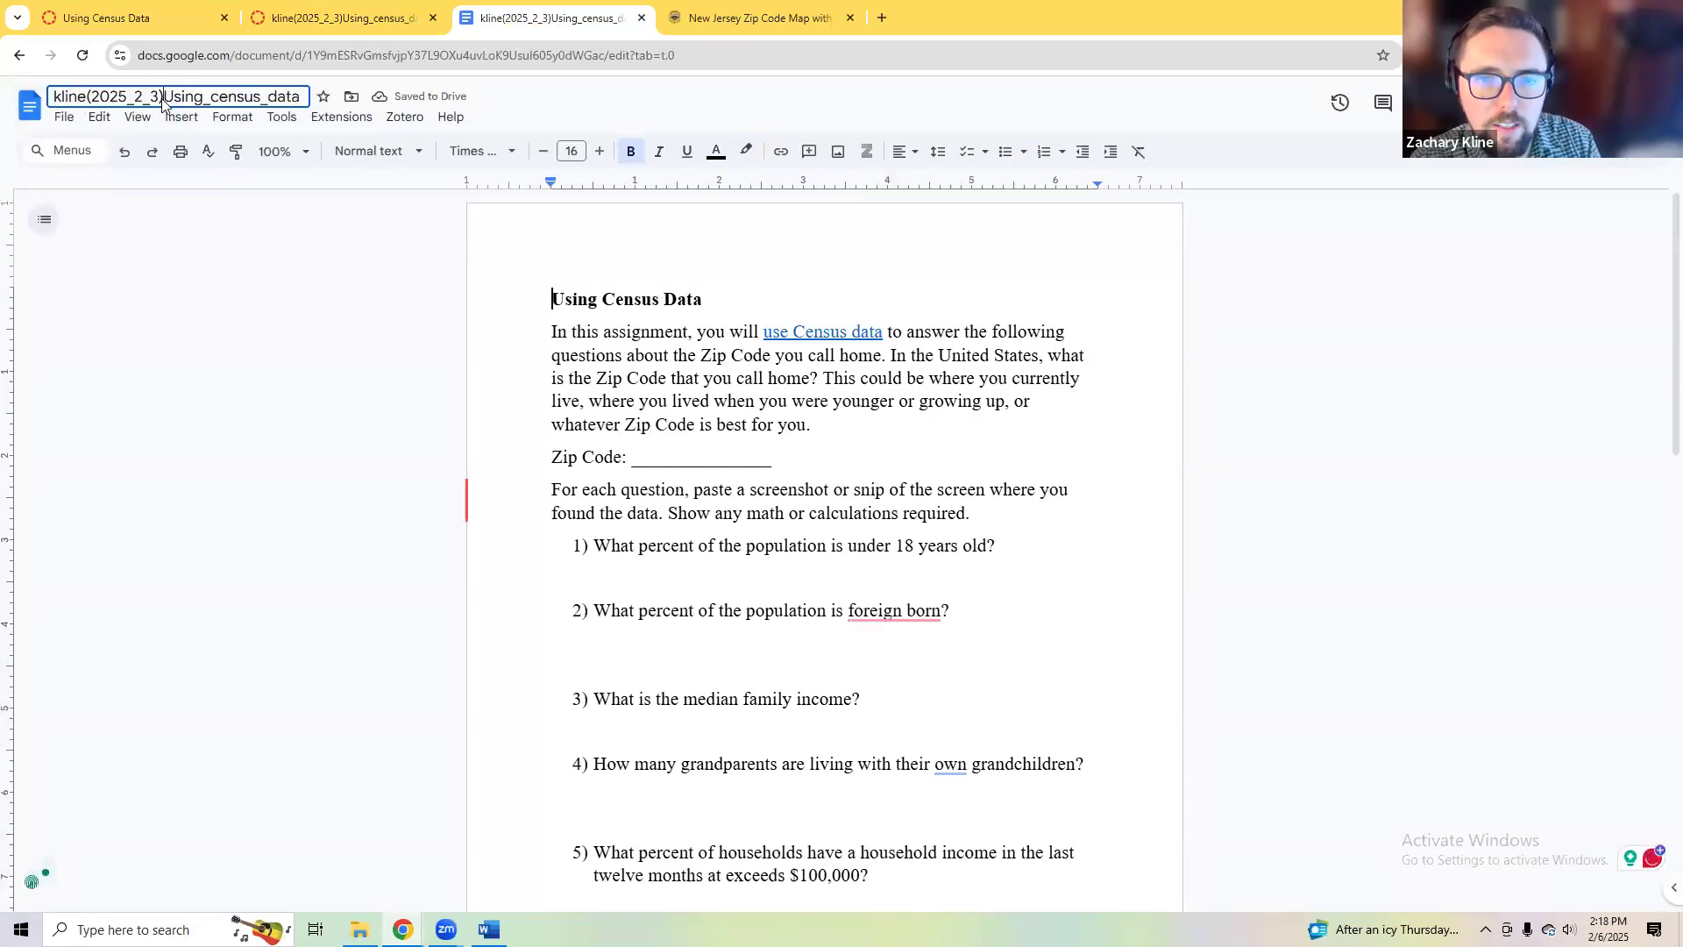
{"action": "left_click", "coordinate": [46, 99]}
{"action": "left_click", "coordinate": [137, 98]}
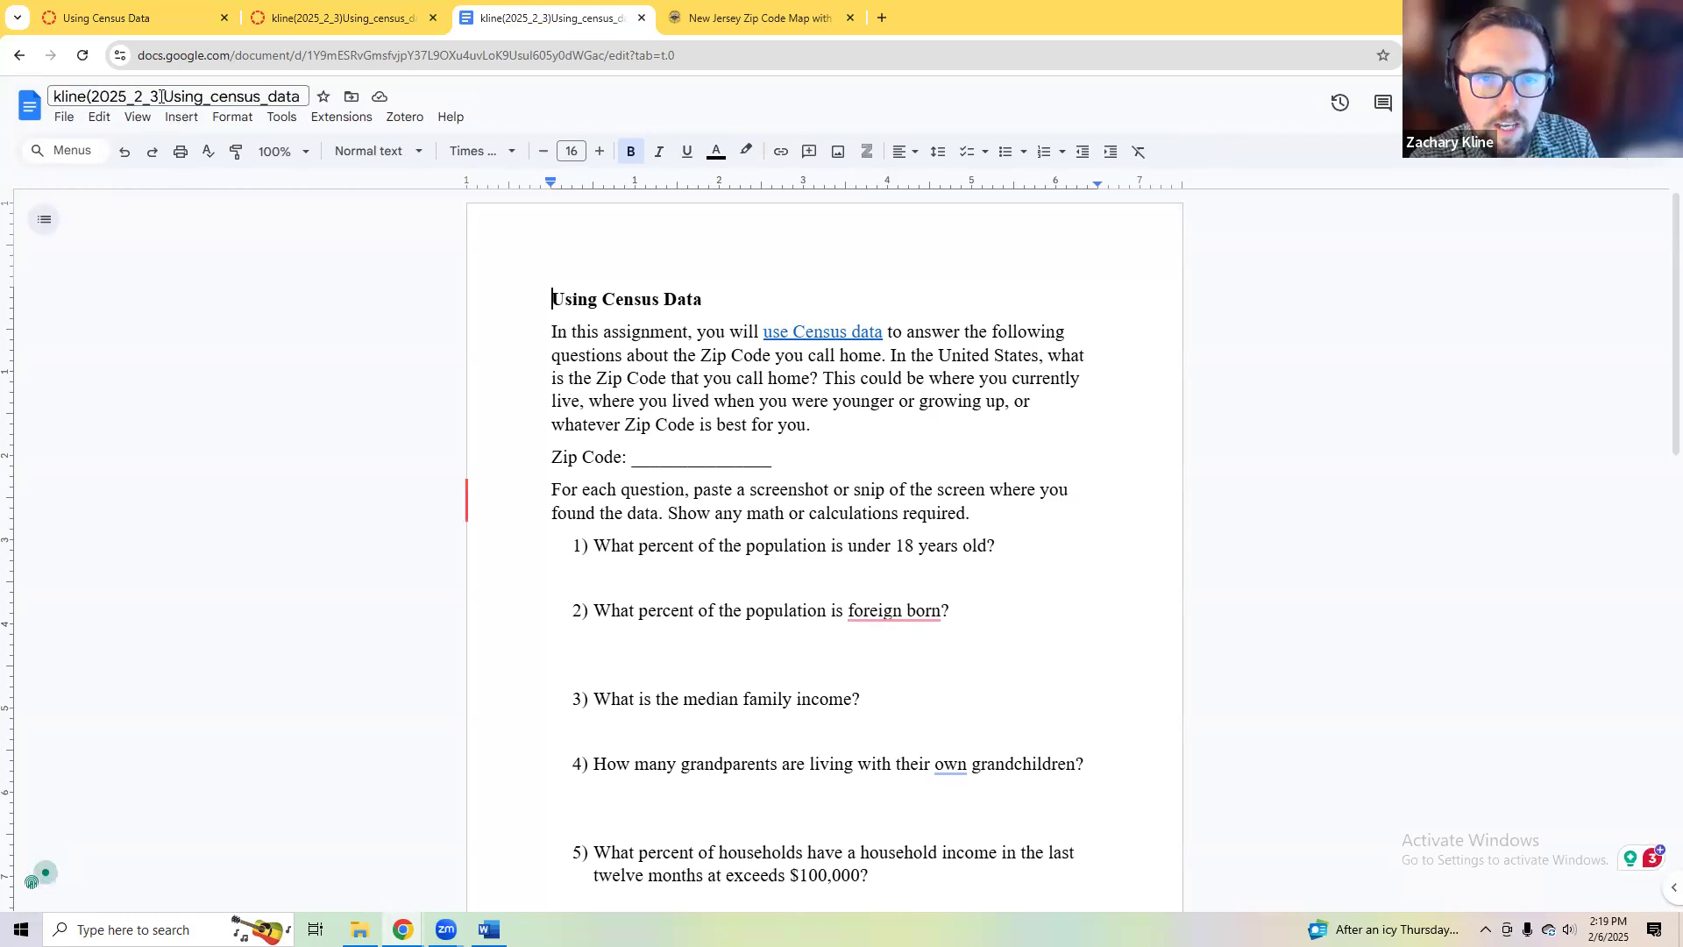
{"action": "left_click_drag", "start_coordinate": [164, 96], "coordinate": [53, 96]}
{"action": "key", "text": "BackSpace"}
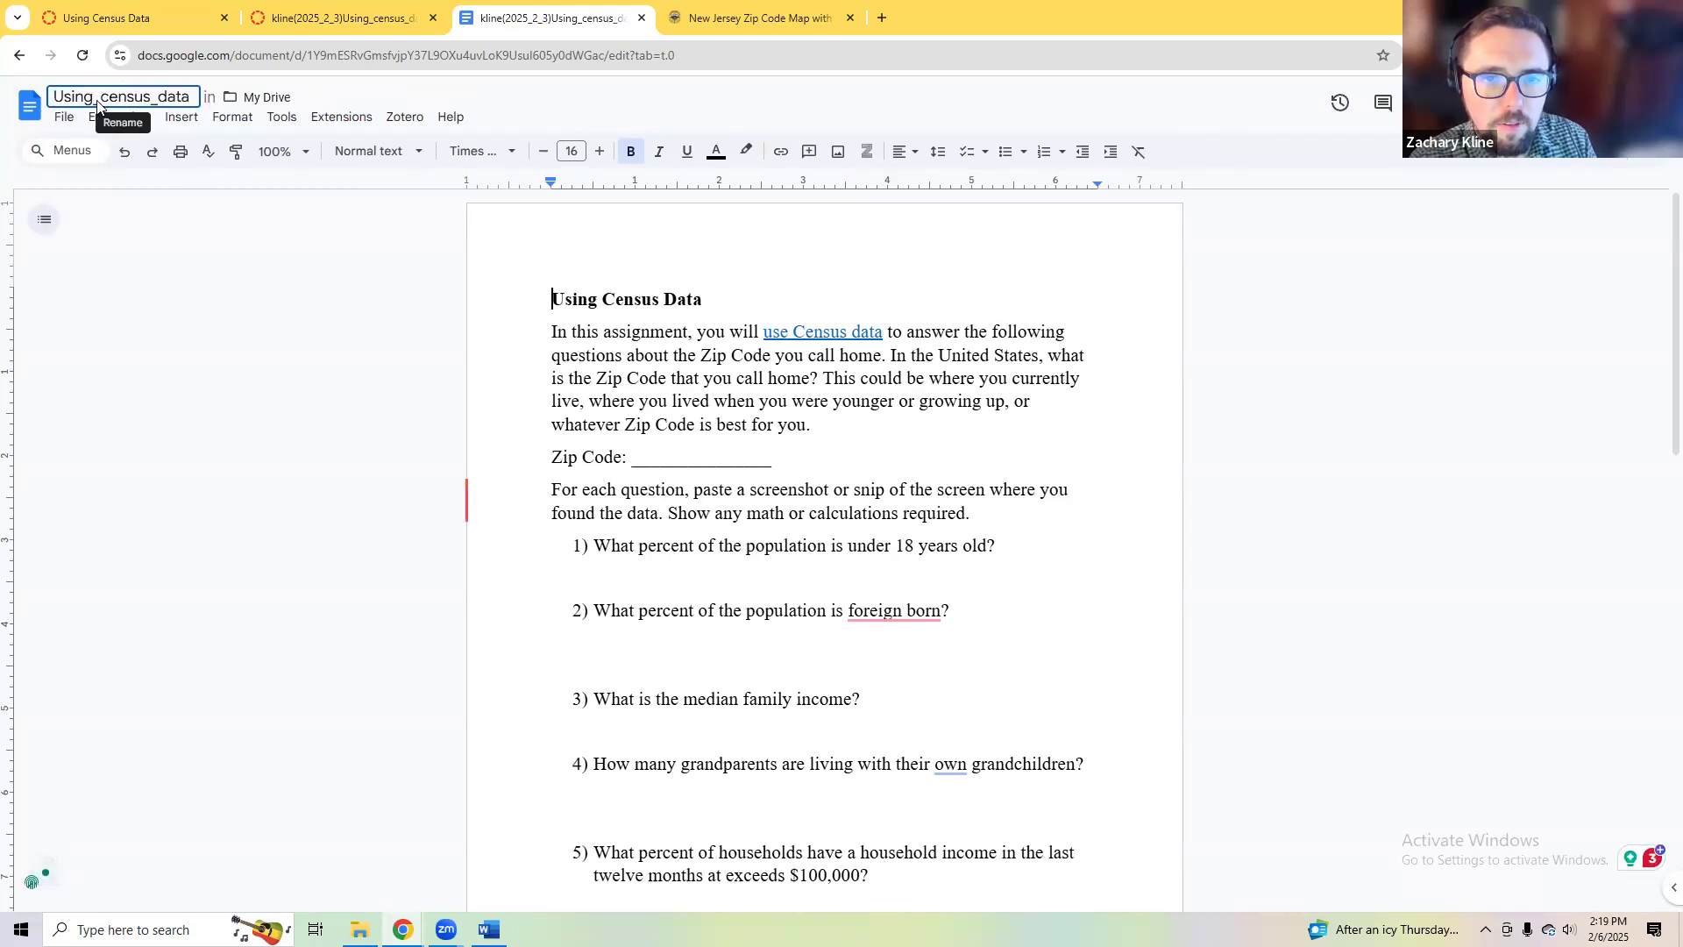
{"action": "key", "text": "Return"}
{"action": "left_click", "coordinate": [99, 98]}
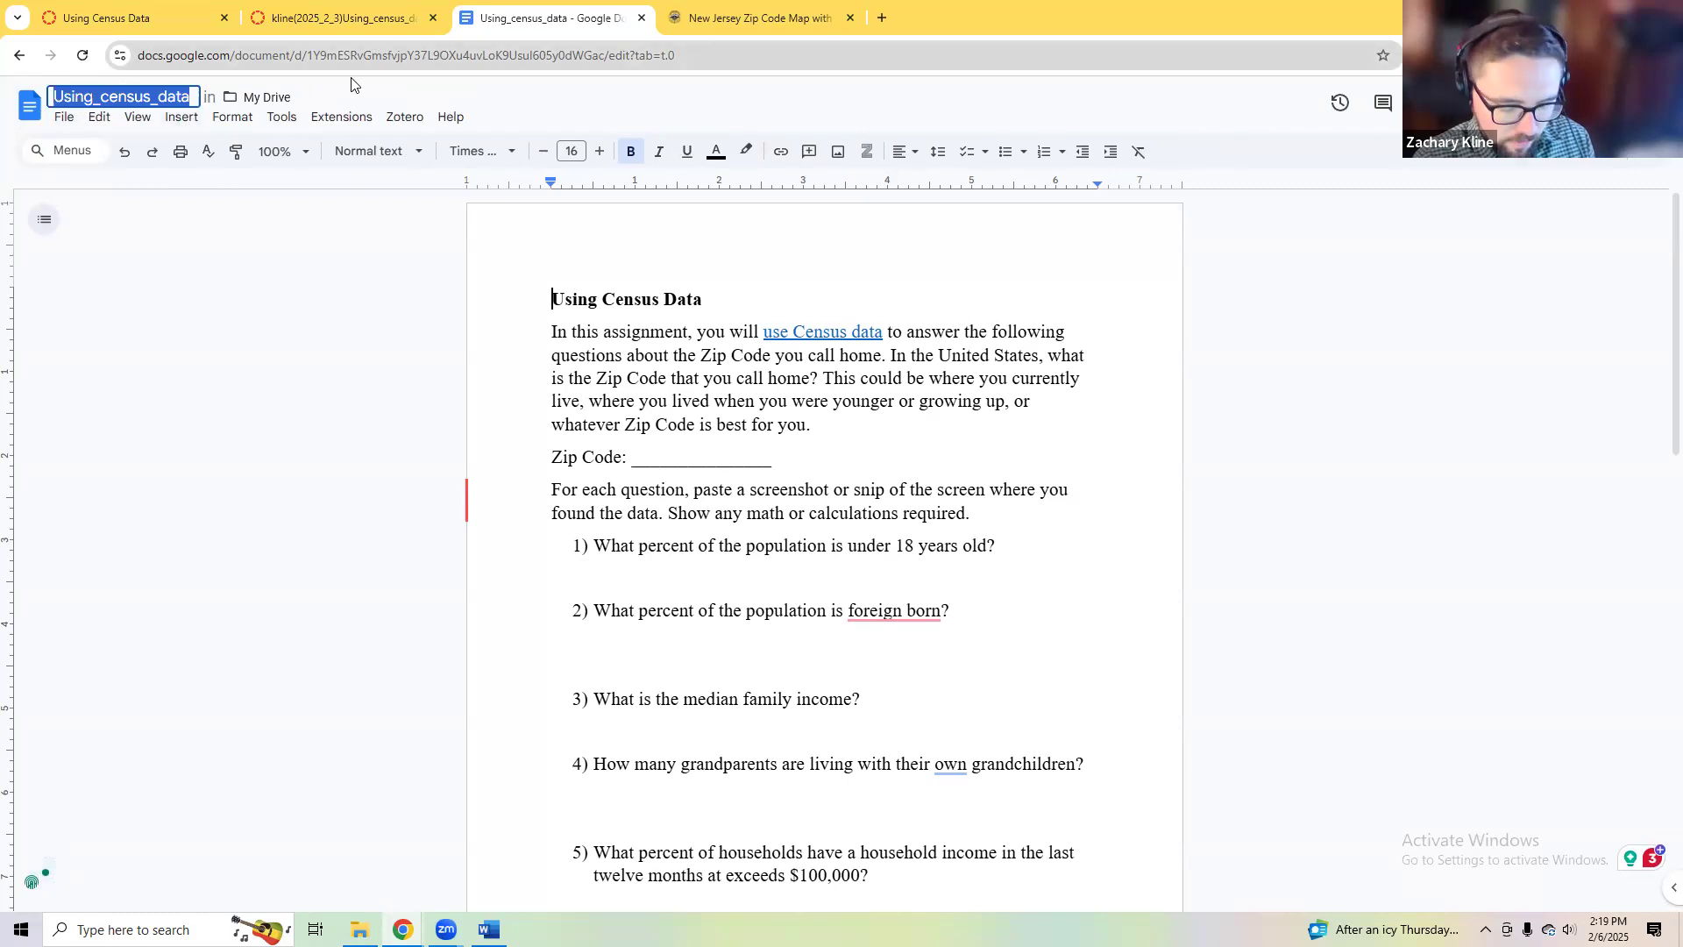
{"action": "type", "text": "Using Census Data Example"}
{"action": "key", "text": "Return"}
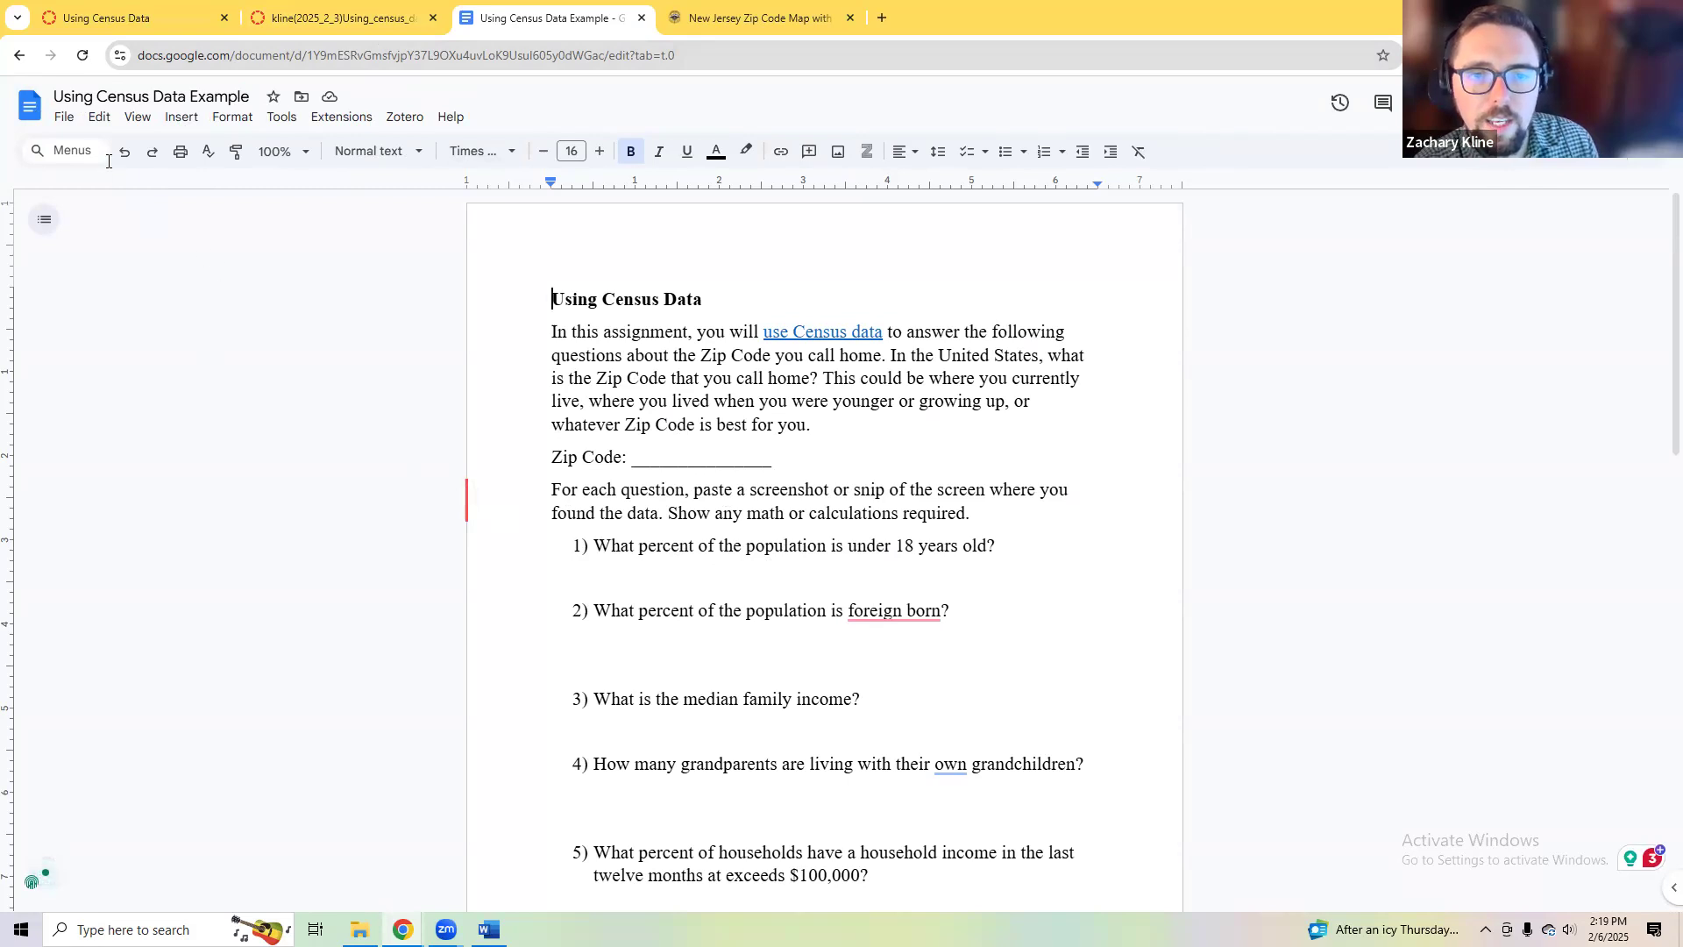
Step: Look up where the document can be downloaded, and return to the text without downloading
{"action": "left_click", "coordinate": [63, 117]}
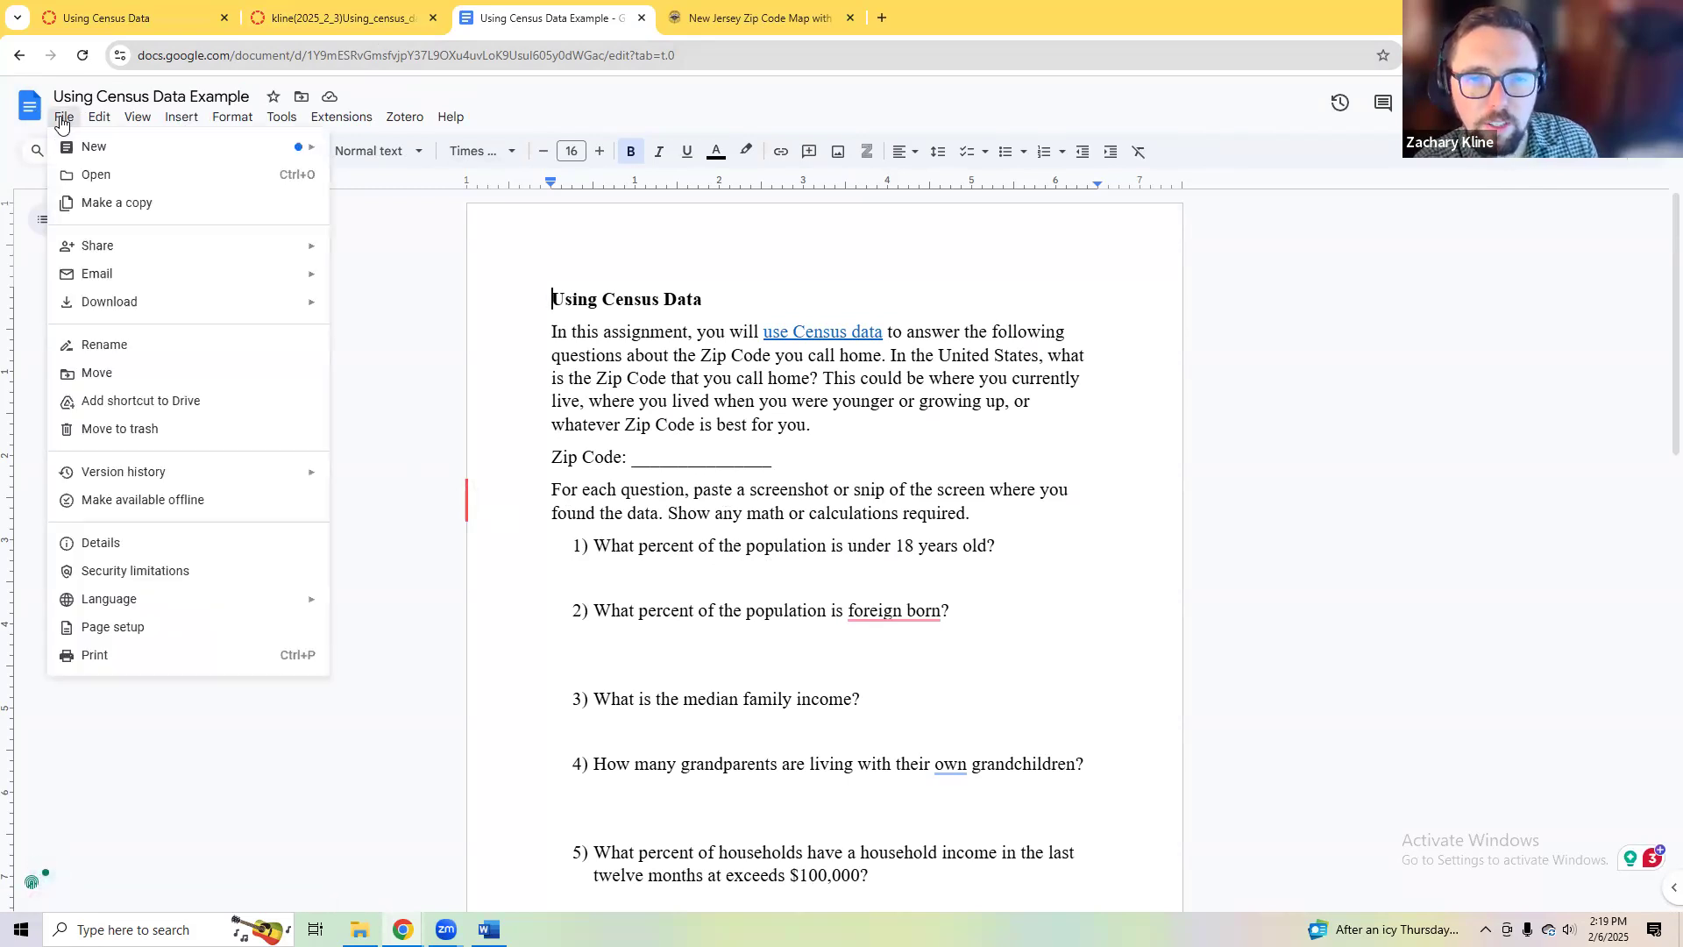
{"action": "mouse_move", "coordinate": [117, 301]}
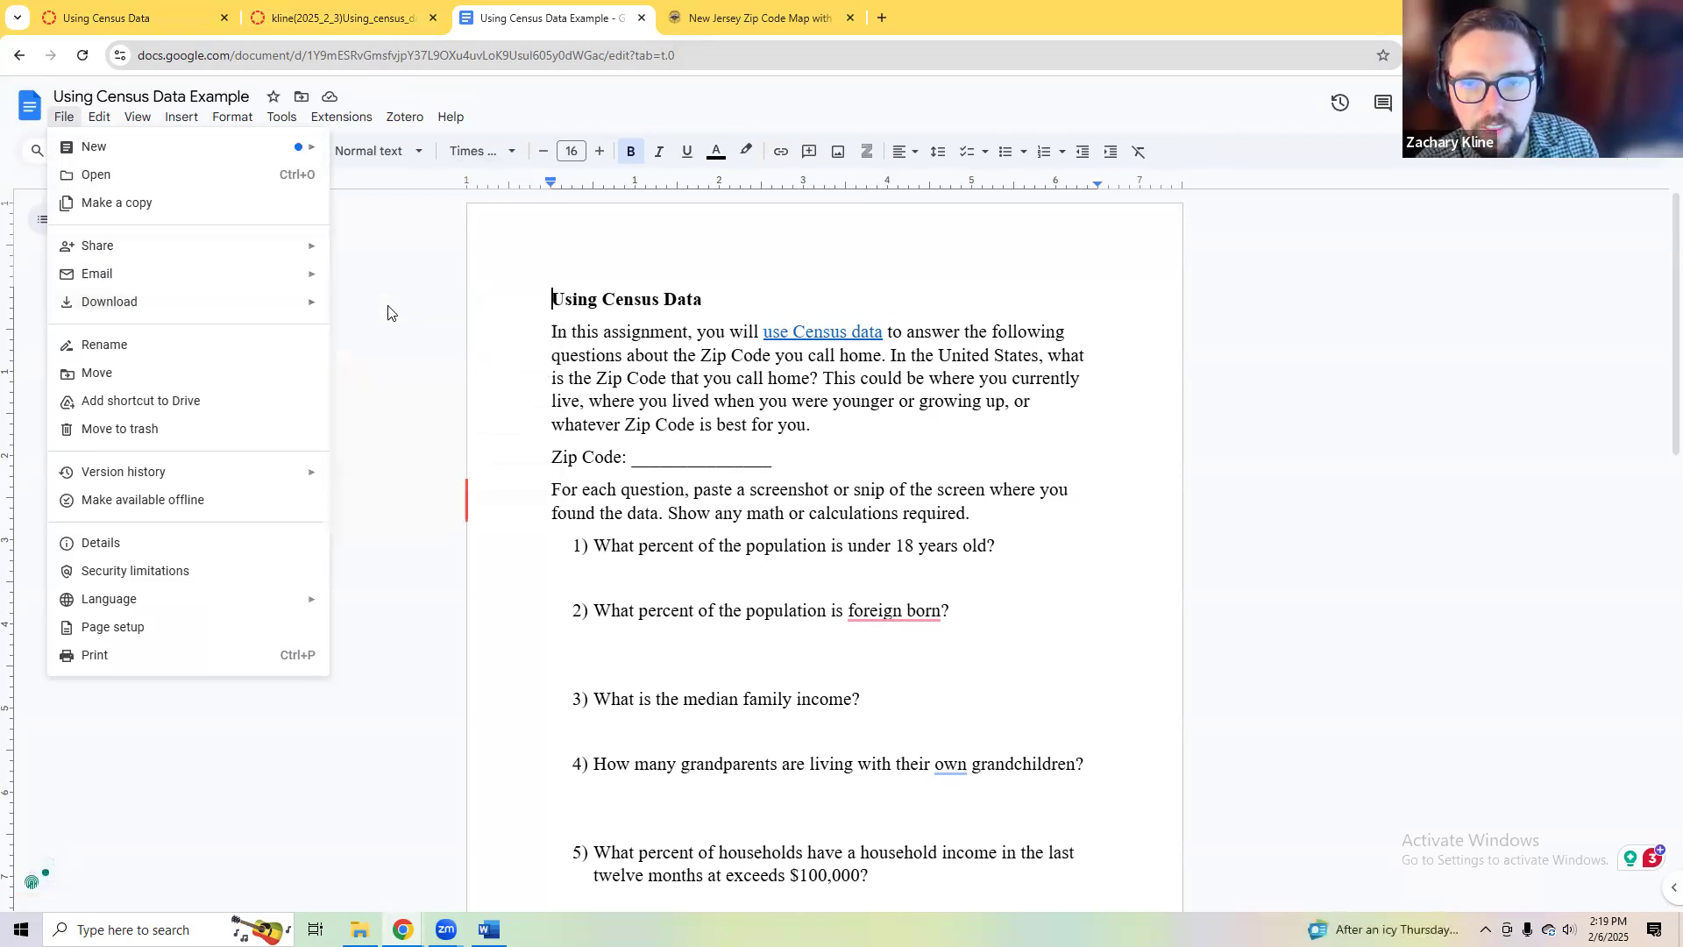
{"action": "left_click", "coordinate": [667, 343]}
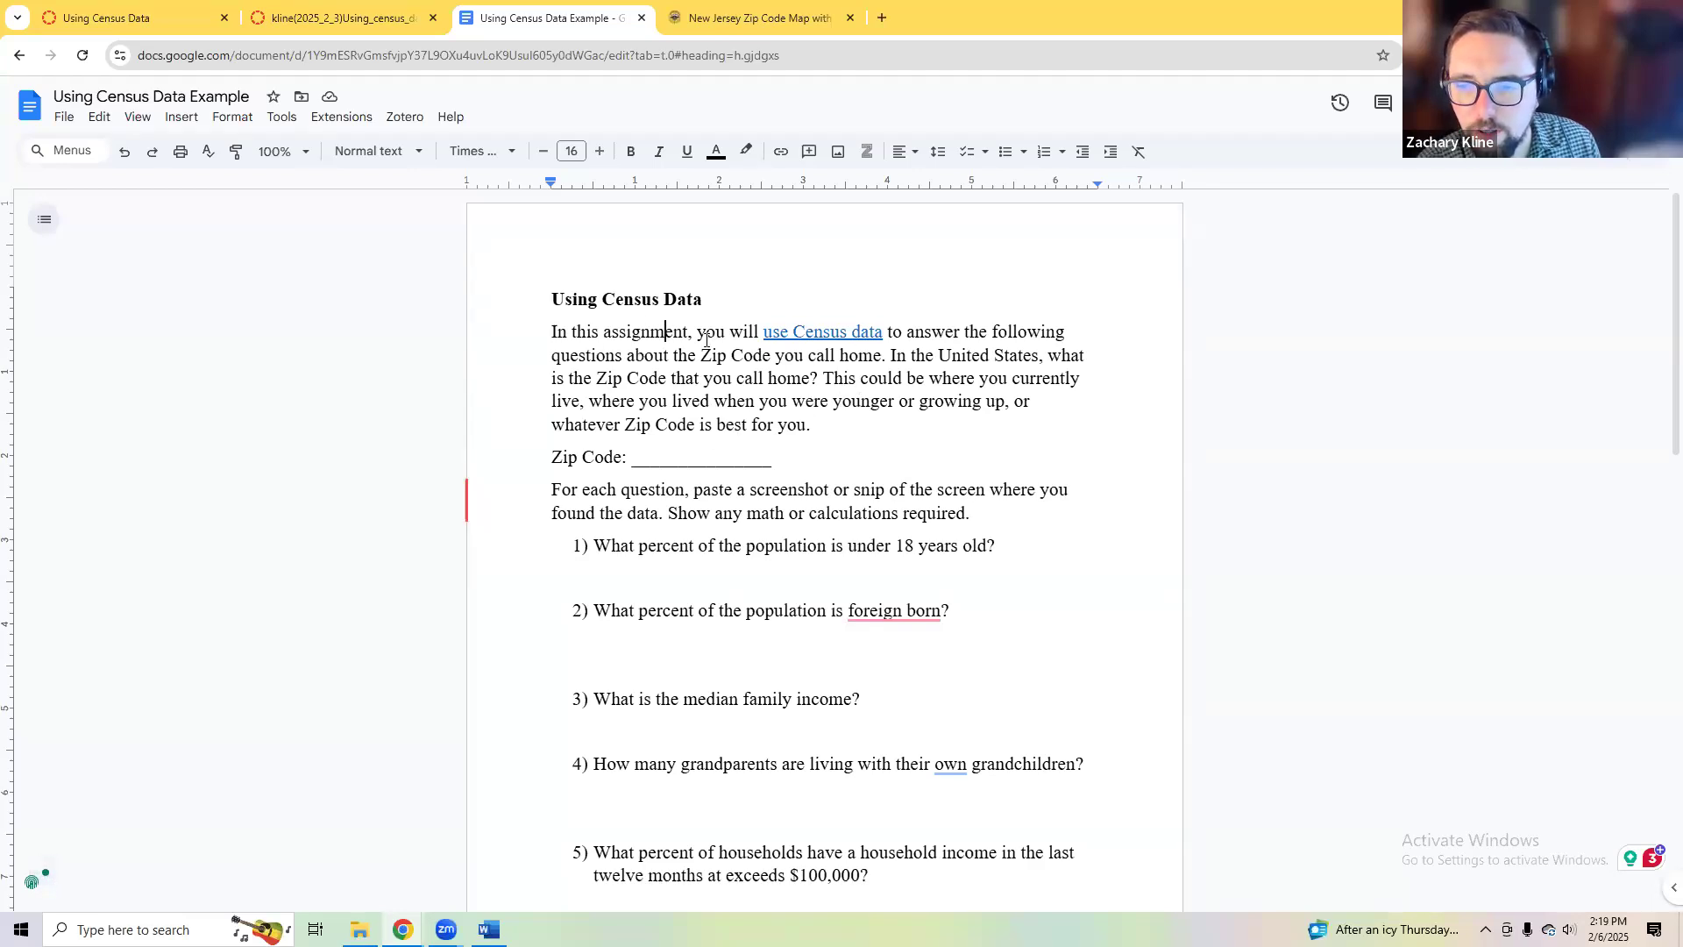
Step: Read the assignment's Zip Code instruction and examine an enlarged view of the New Jersey zip code map
{"action": "left_click_drag", "start_coordinate": [717, 355], "coordinate": [825, 359]}
{"action": "left_click", "coordinate": [825, 377]}
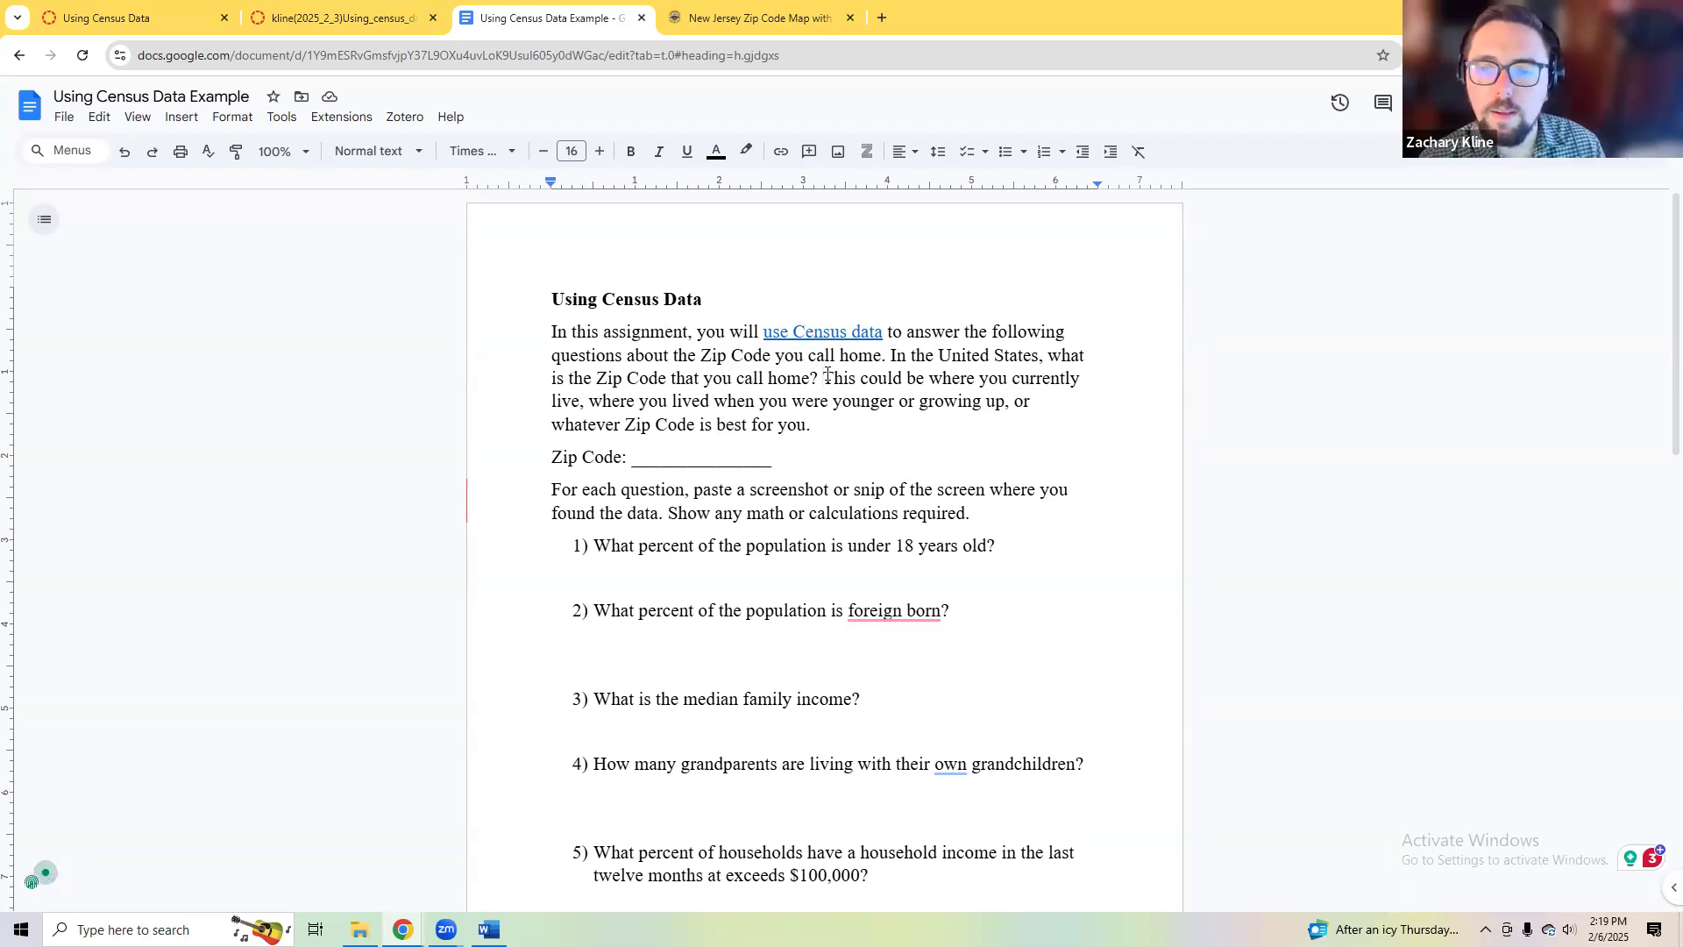
{"action": "left_click", "coordinate": [783, 7]}
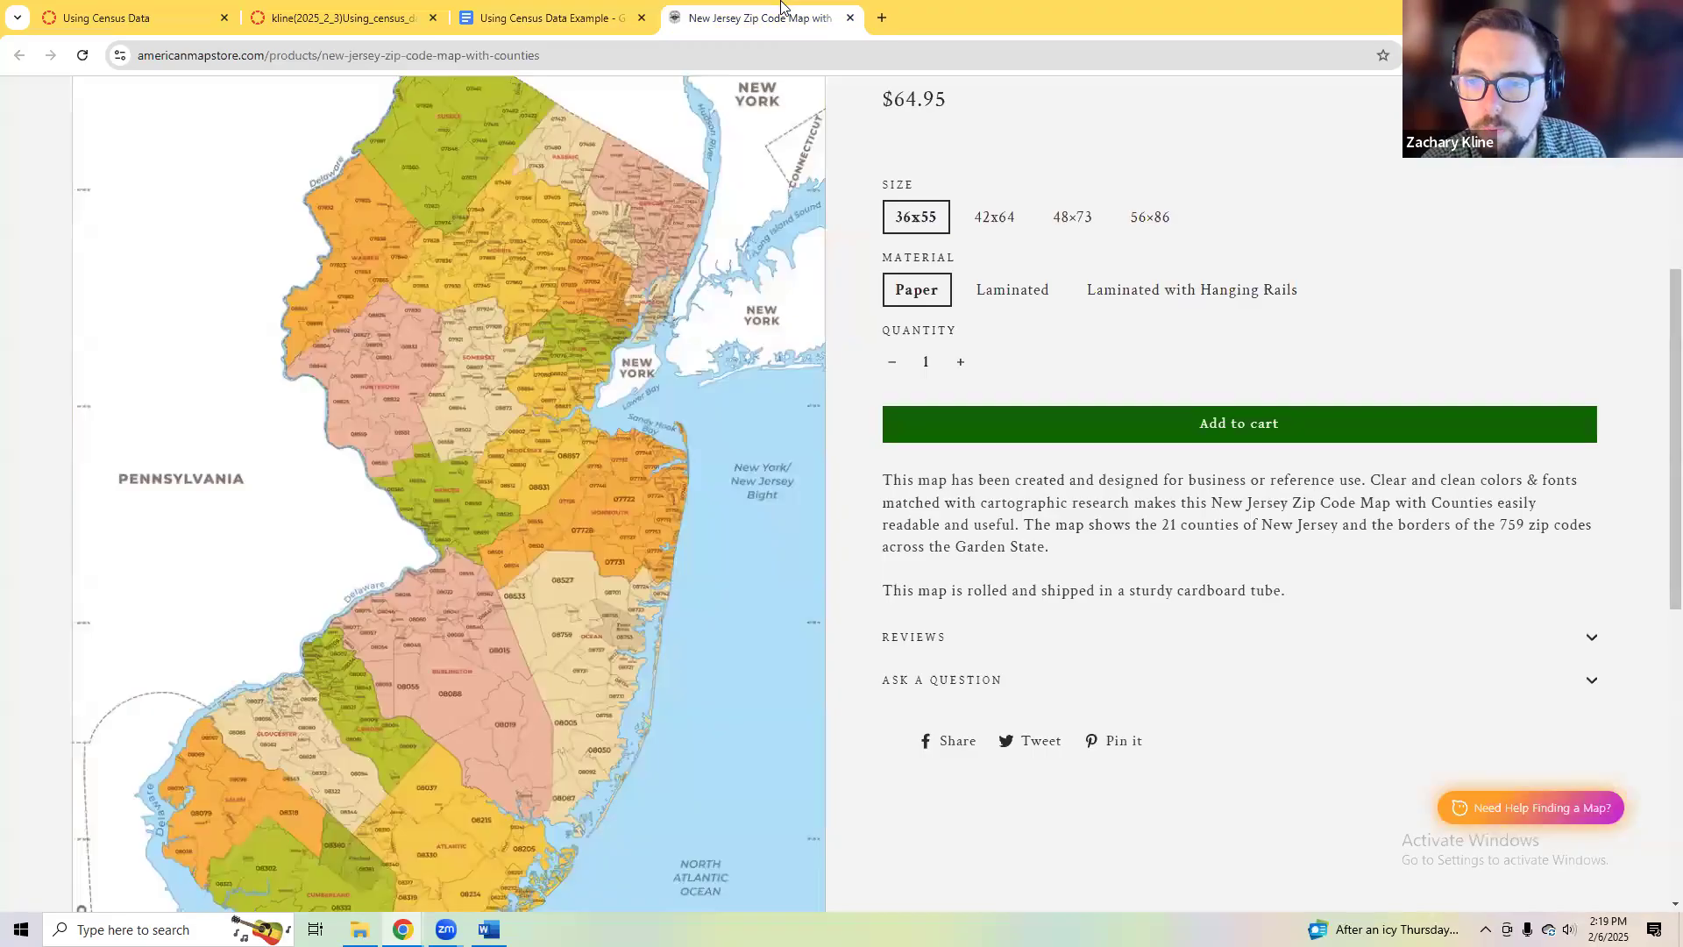
{"action": "left_click", "coordinate": [439, 509]}
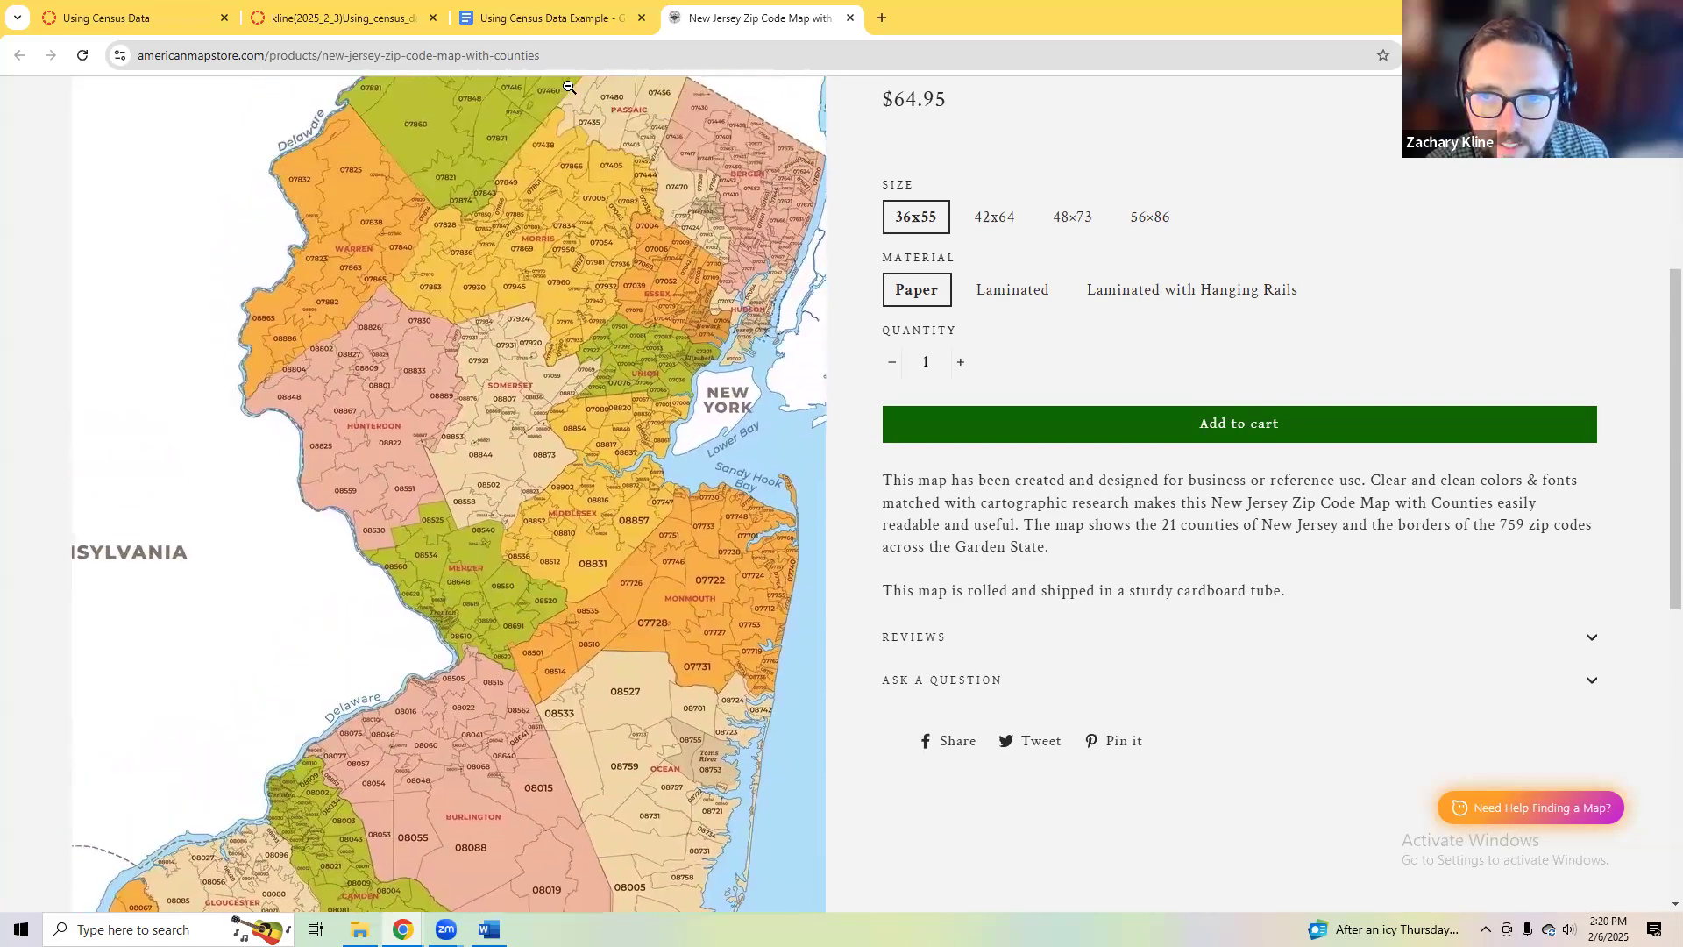
Step: Close the leftover PDF and zip code map pages, and open the document's "use Census data" link
{"action": "left_click", "coordinate": [395, 7]}
{"action": "left_click", "coordinate": [432, 18]}
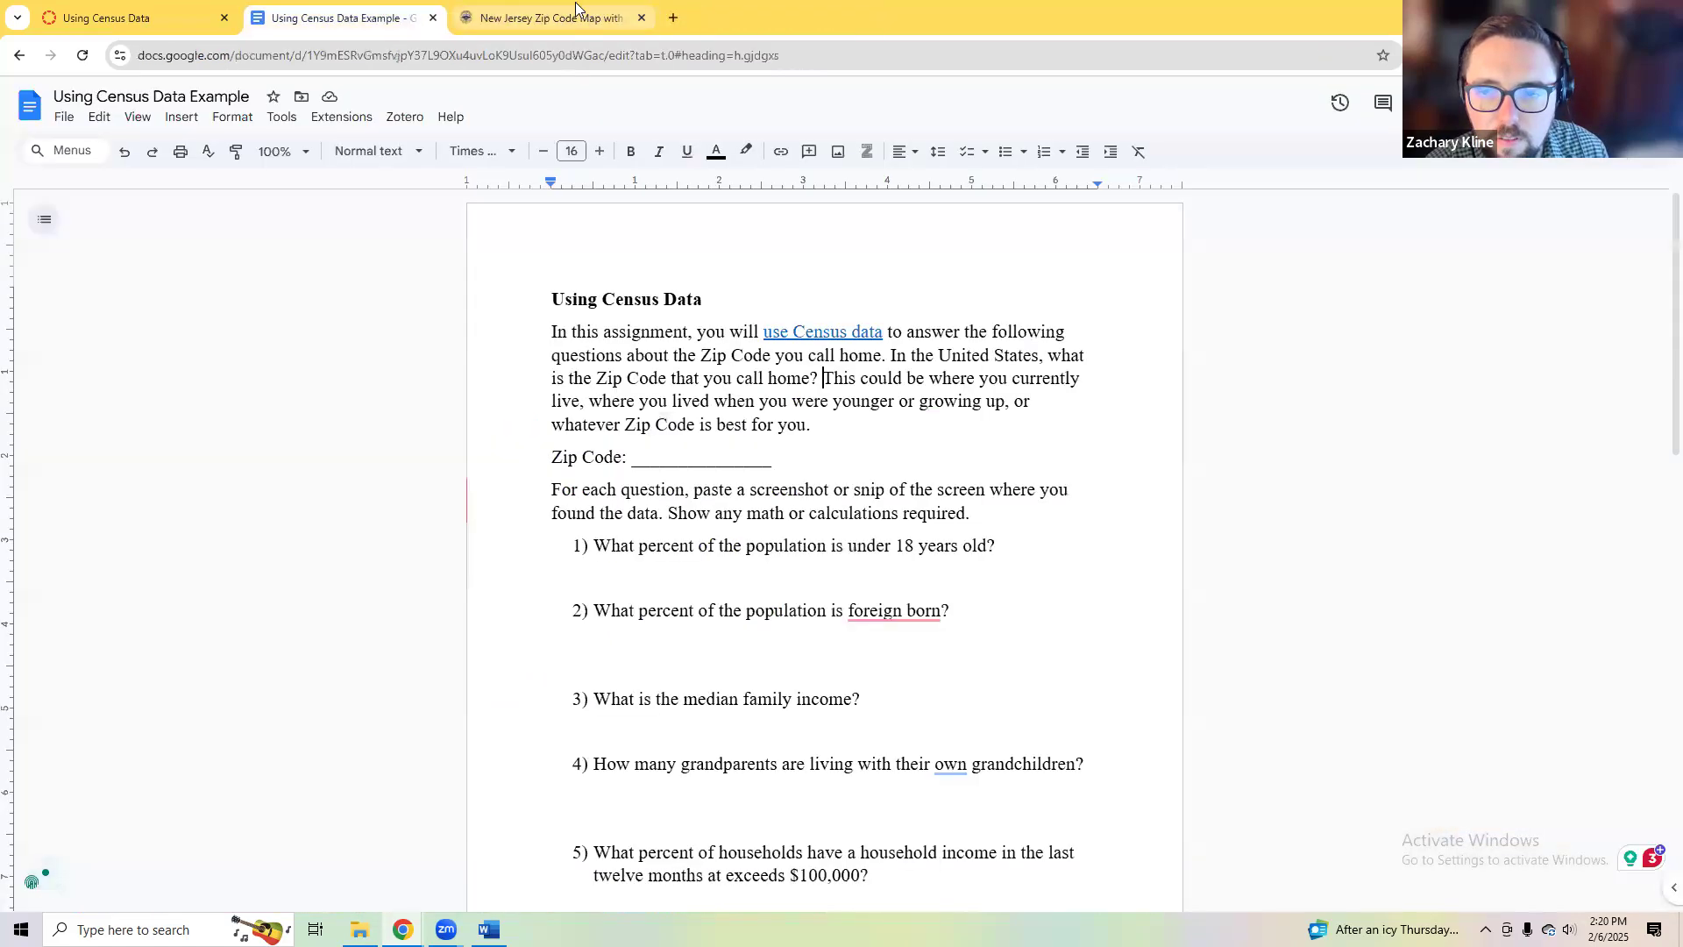
{"action": "left_click", "coordinate": [869, 330]}
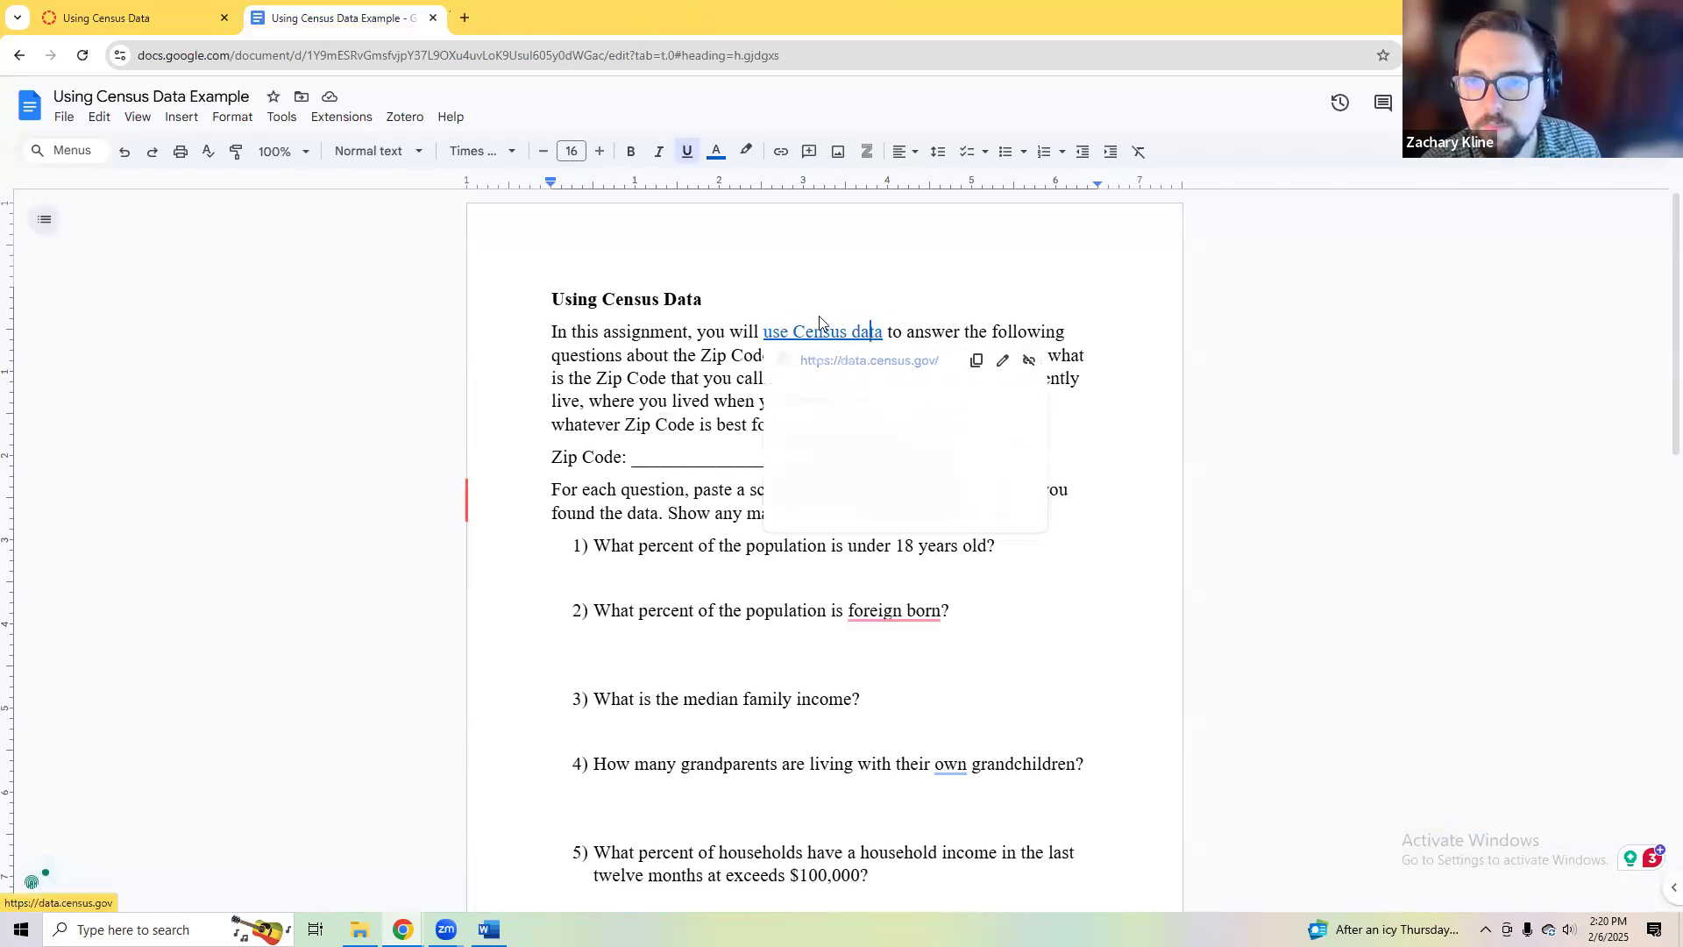
{"action": "left_click", "coordinate": [571, 23]}
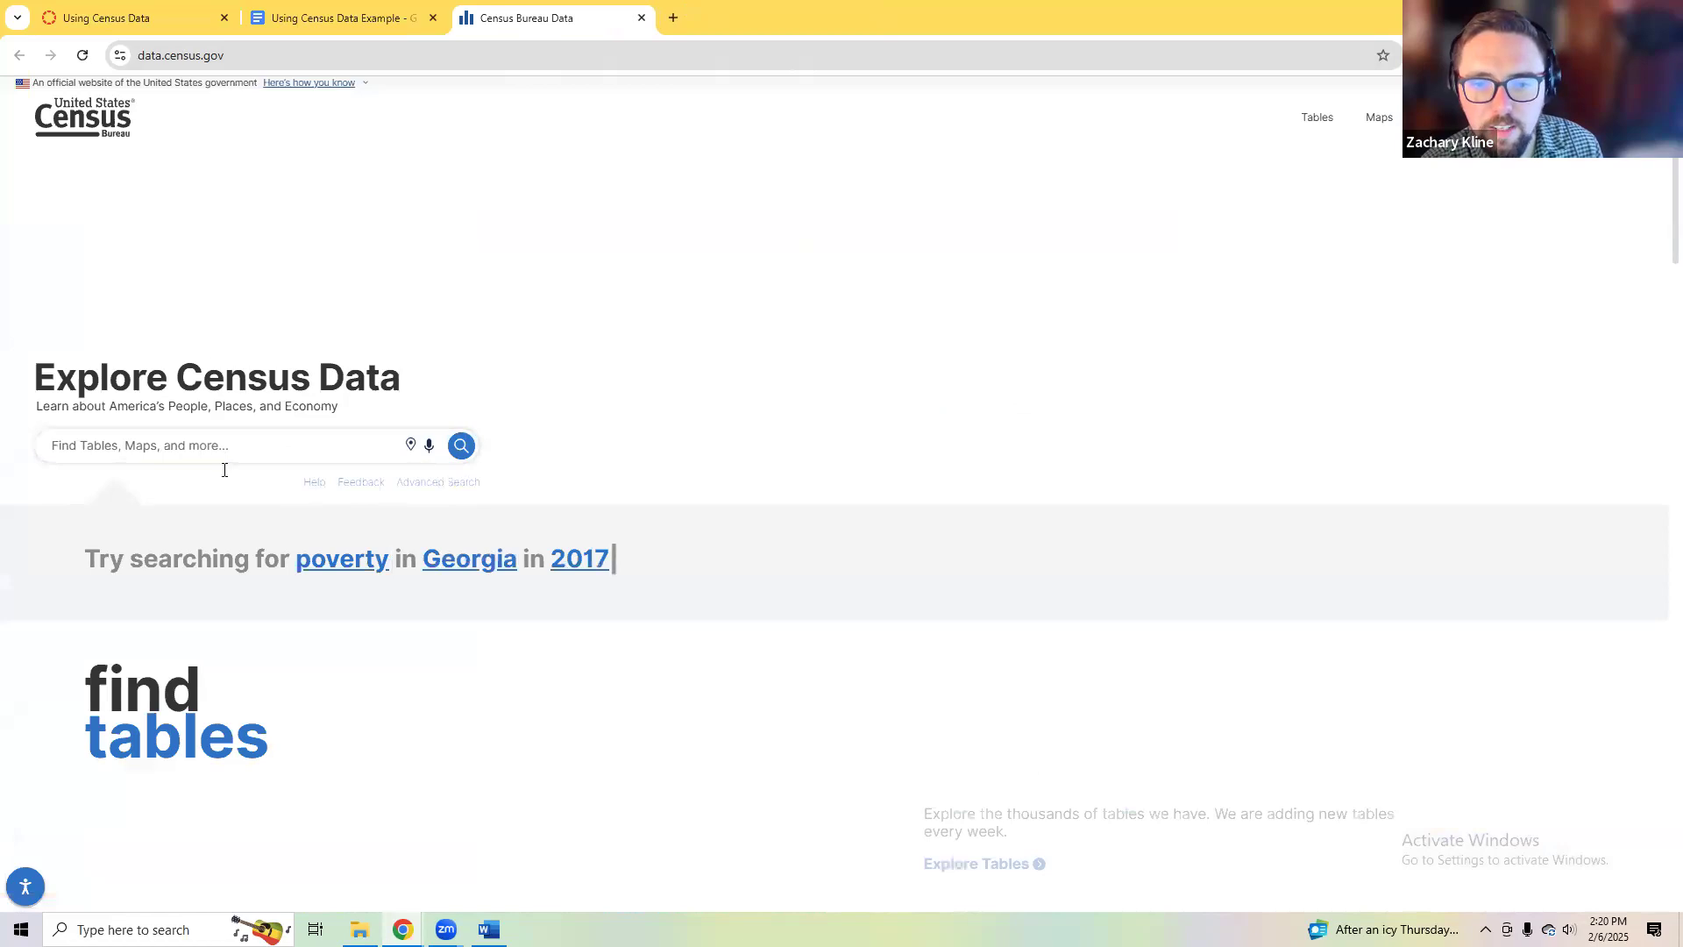
Step: Look over the Explore Census Data home page and its search options
{"action": "mouse_move", "coordinate": [66, 370]}
{"action": "left_mouse_down"}
{"action": "mouse_move", "coordinate": [413, 380]}
{"action": "mouse_move", "coordinate": [50, 358]}
{"action": "mouse_move", "coordinate": [78, 375]}
{"action": "mouse_move", "coordinate": [53, 372]}
{"action": "left_mouse_up"}
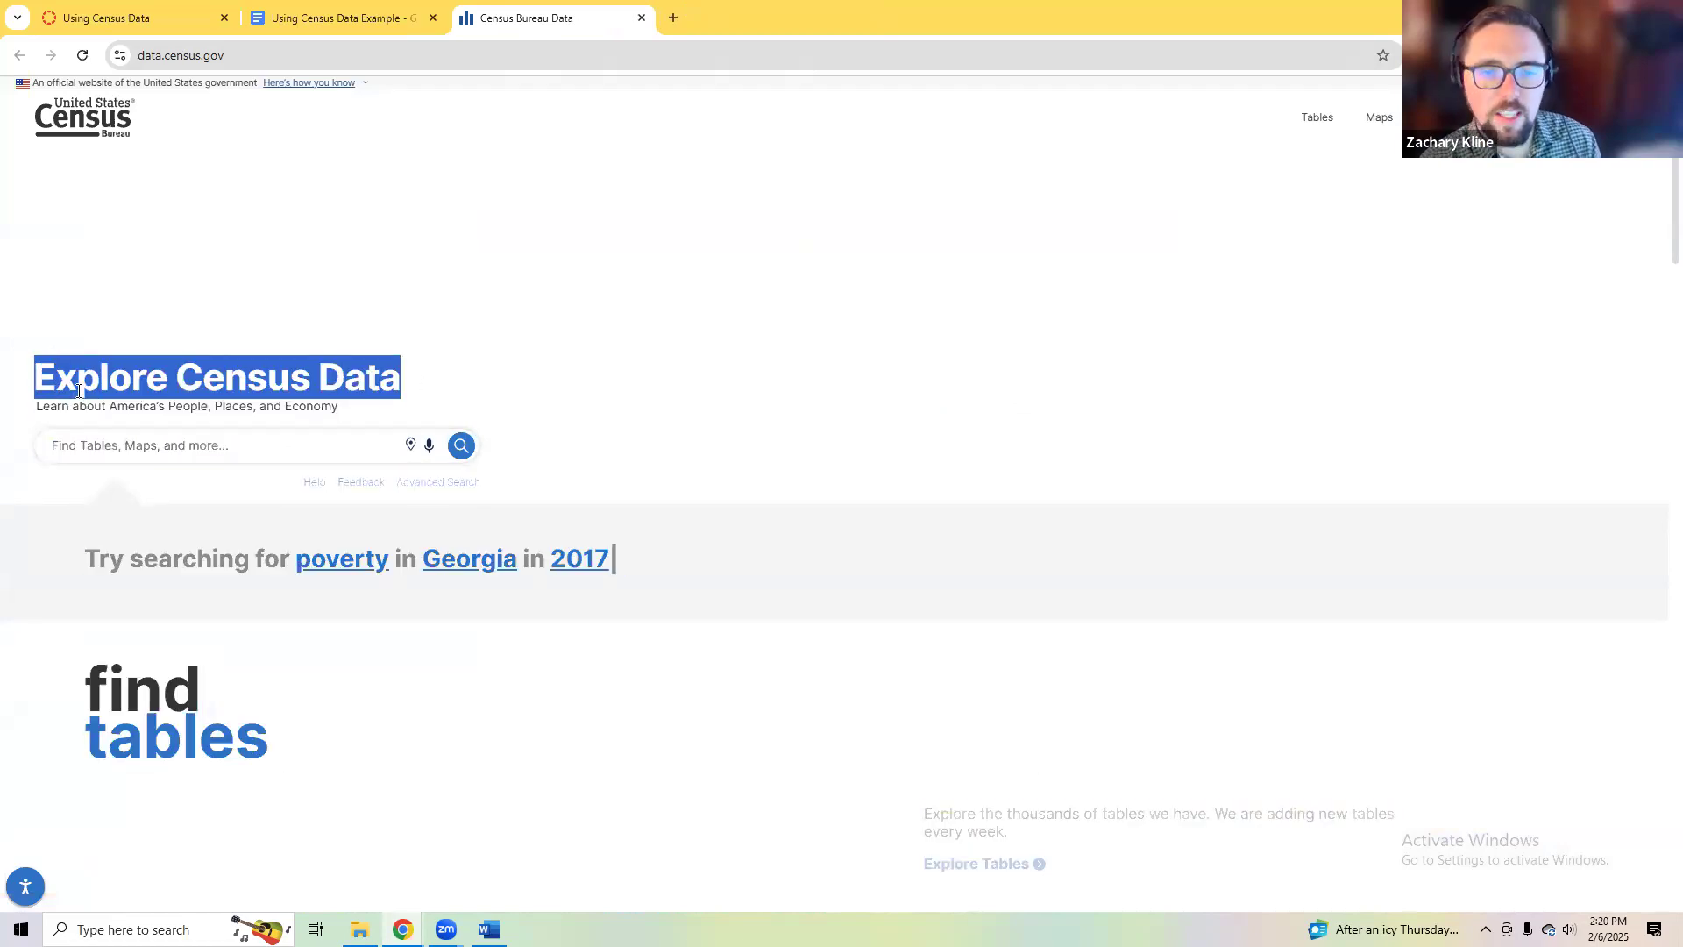
{"action": "left_click", "coordinate": [99, 421]}
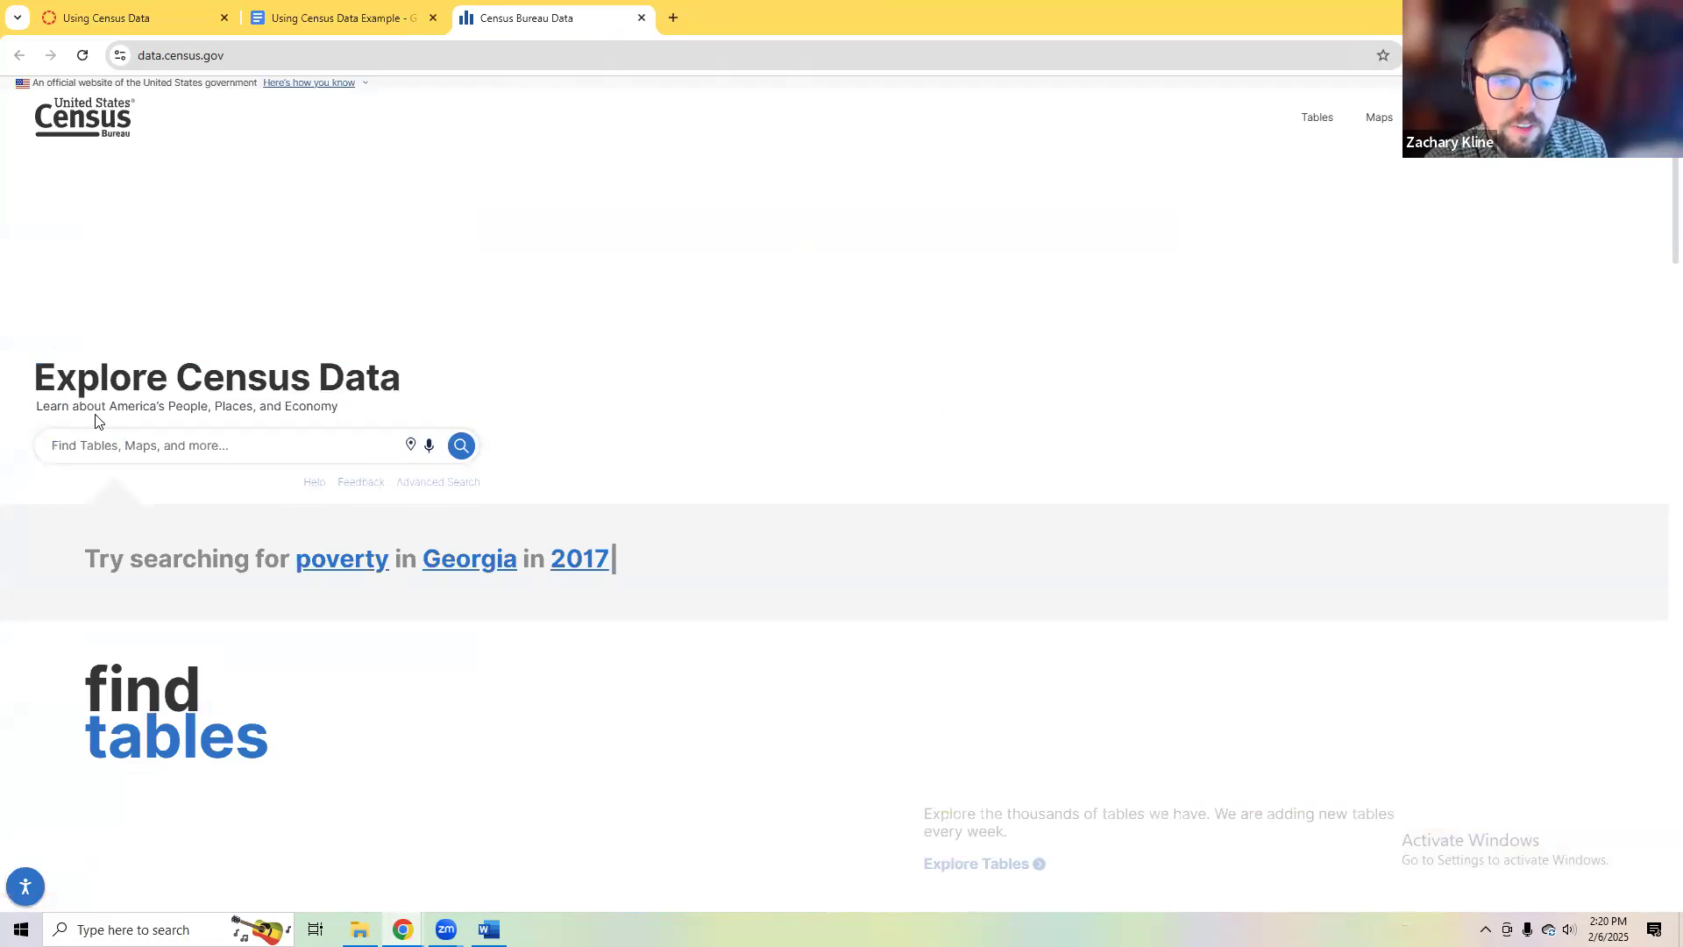
{"action": "scroll", "coordinate": [96, 421], "scroll_direction": "down", "scroll_amount": 8}
{"action": "scroll", "coordinate": [219, 428], "scroll_direction": "up", "scroll_amount": 8}
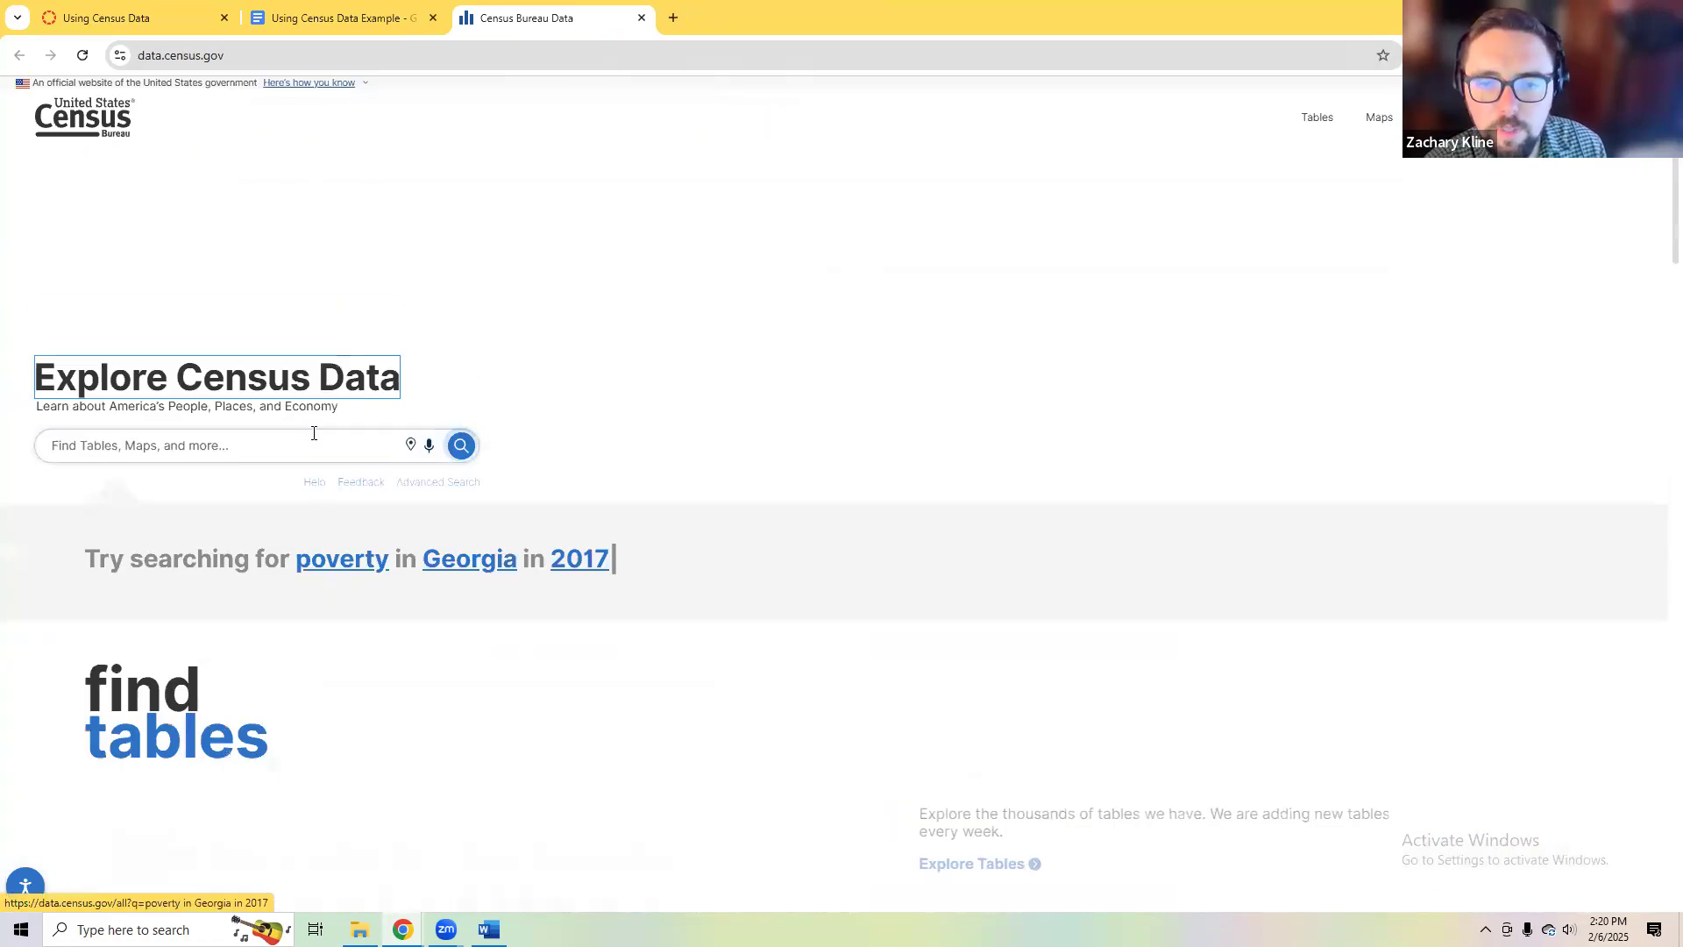
{"action": "left_click", "coordinate": [488, 353]}
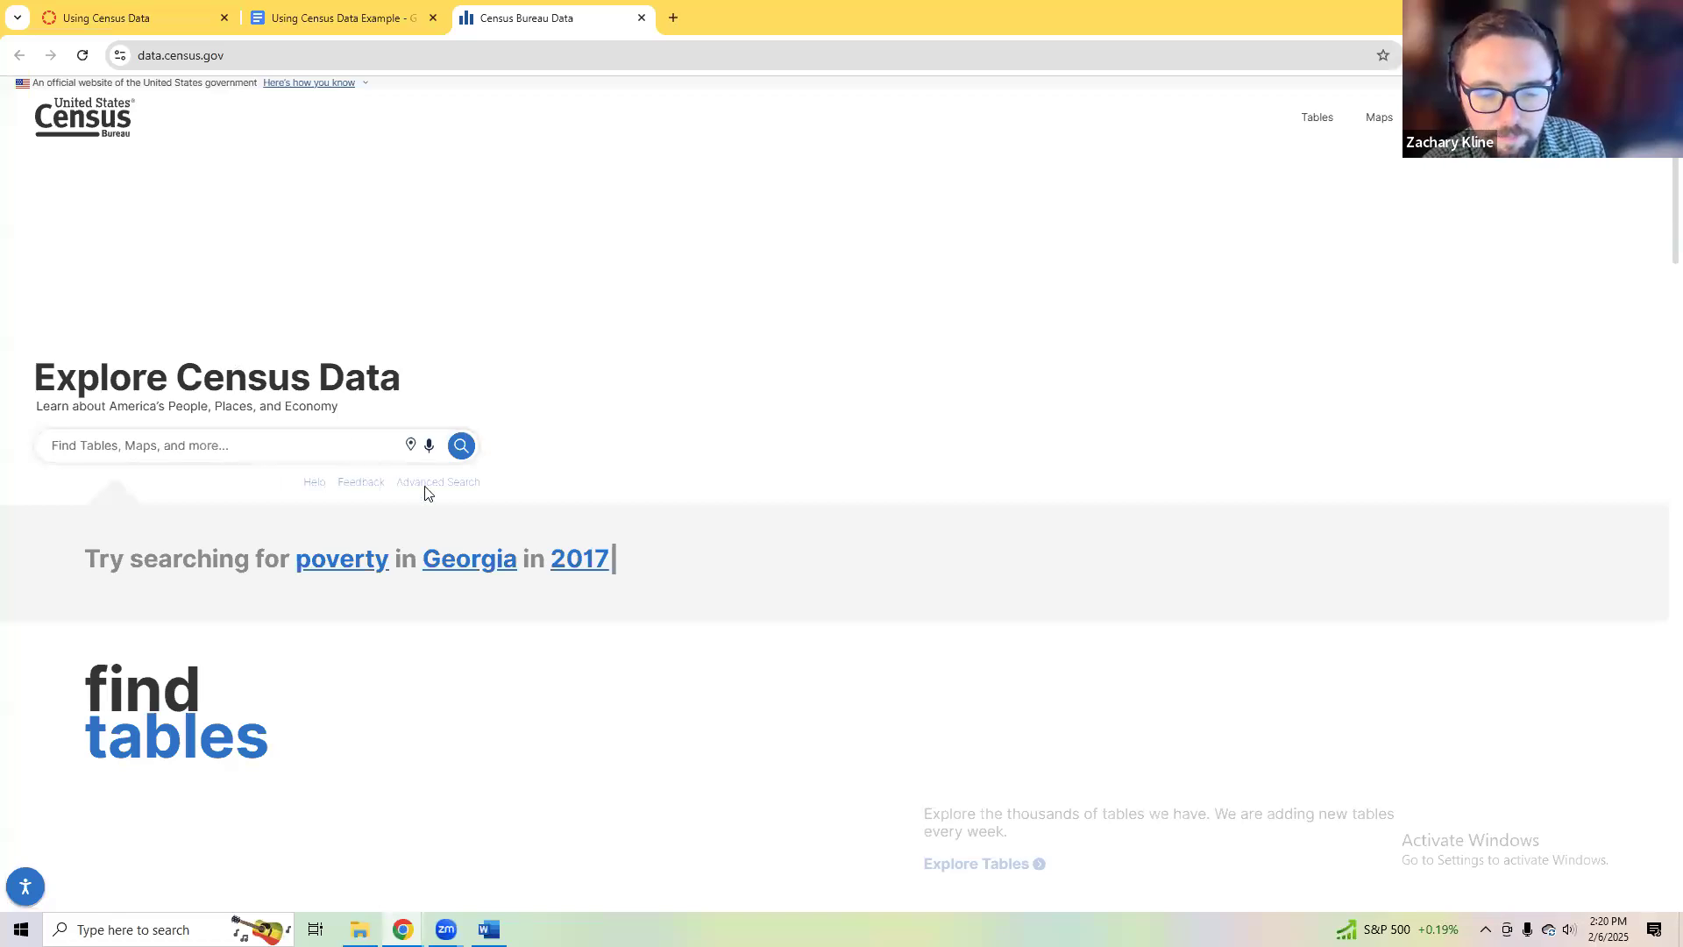
{"action": "left_click_drag", "start_coordinate": [161, 380], "coordinate": [364, 390]}
{"action": "left_click", "coordinate": [368, 389]}
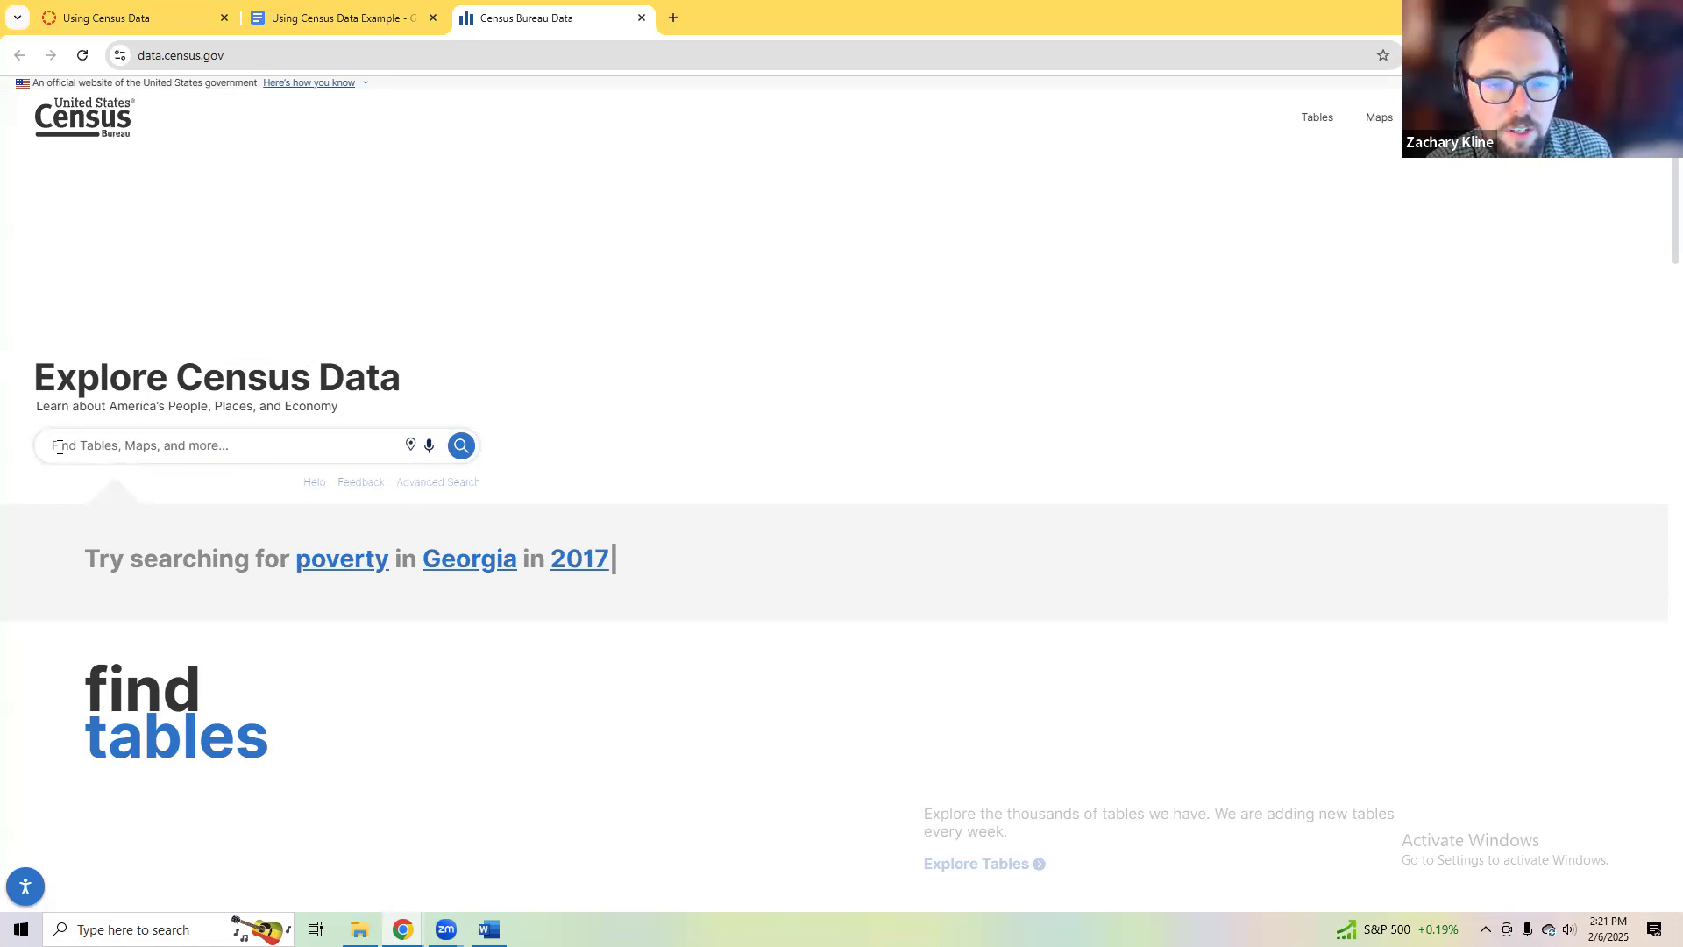
{"action": "left_click", "coordinate": [109, 429]}
{"action": "left_click", "coordinate": [412, 286]}
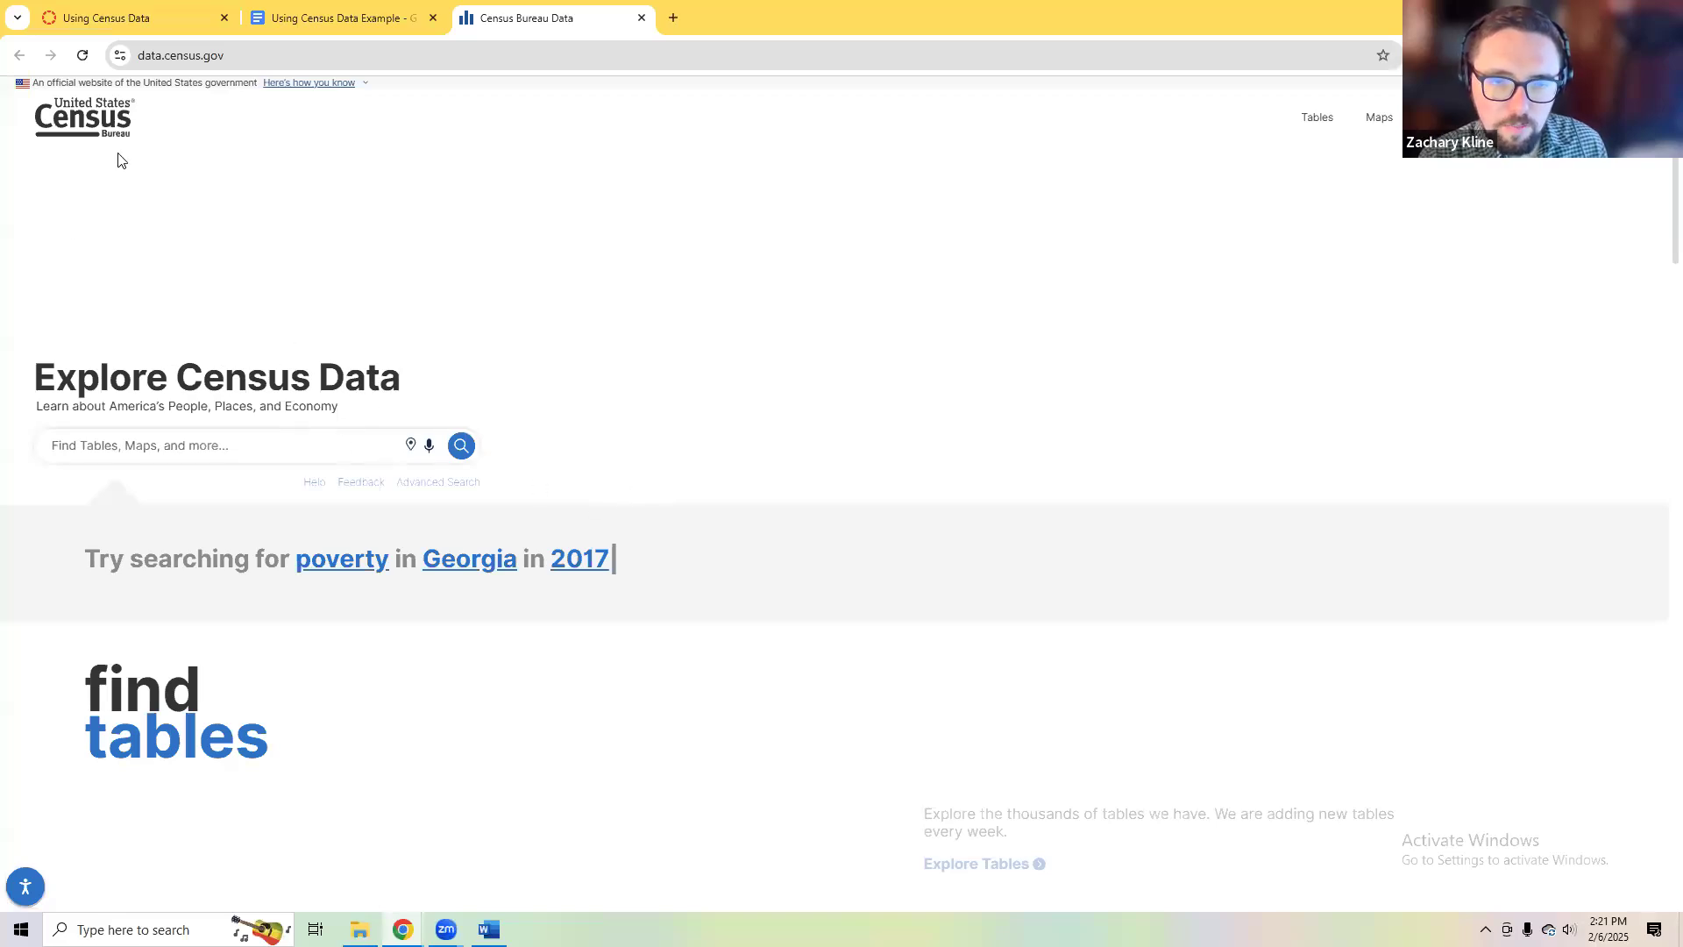
Step: Open the Census advanced search, and look up "lawrence township zip code" on Google, choosing 08648
{"action": "left_click", "coordinate": [438, 481]}
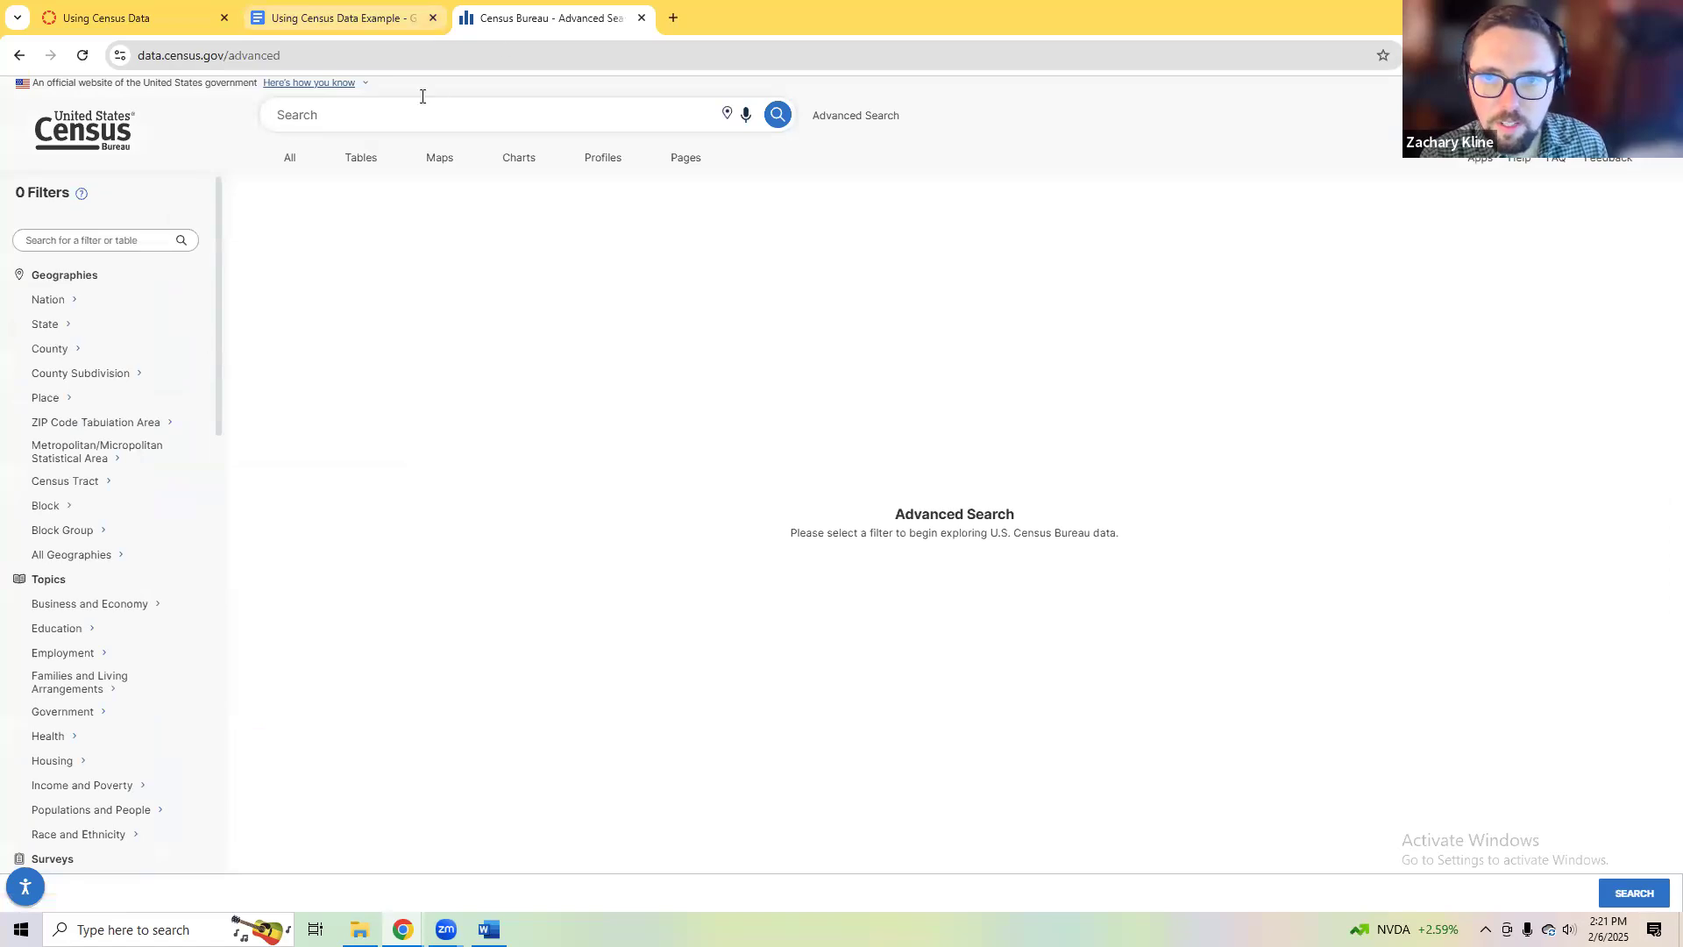
{"action": "left_click", "coordinate": [678, 9]}
{"action": "type", "text": "law"}
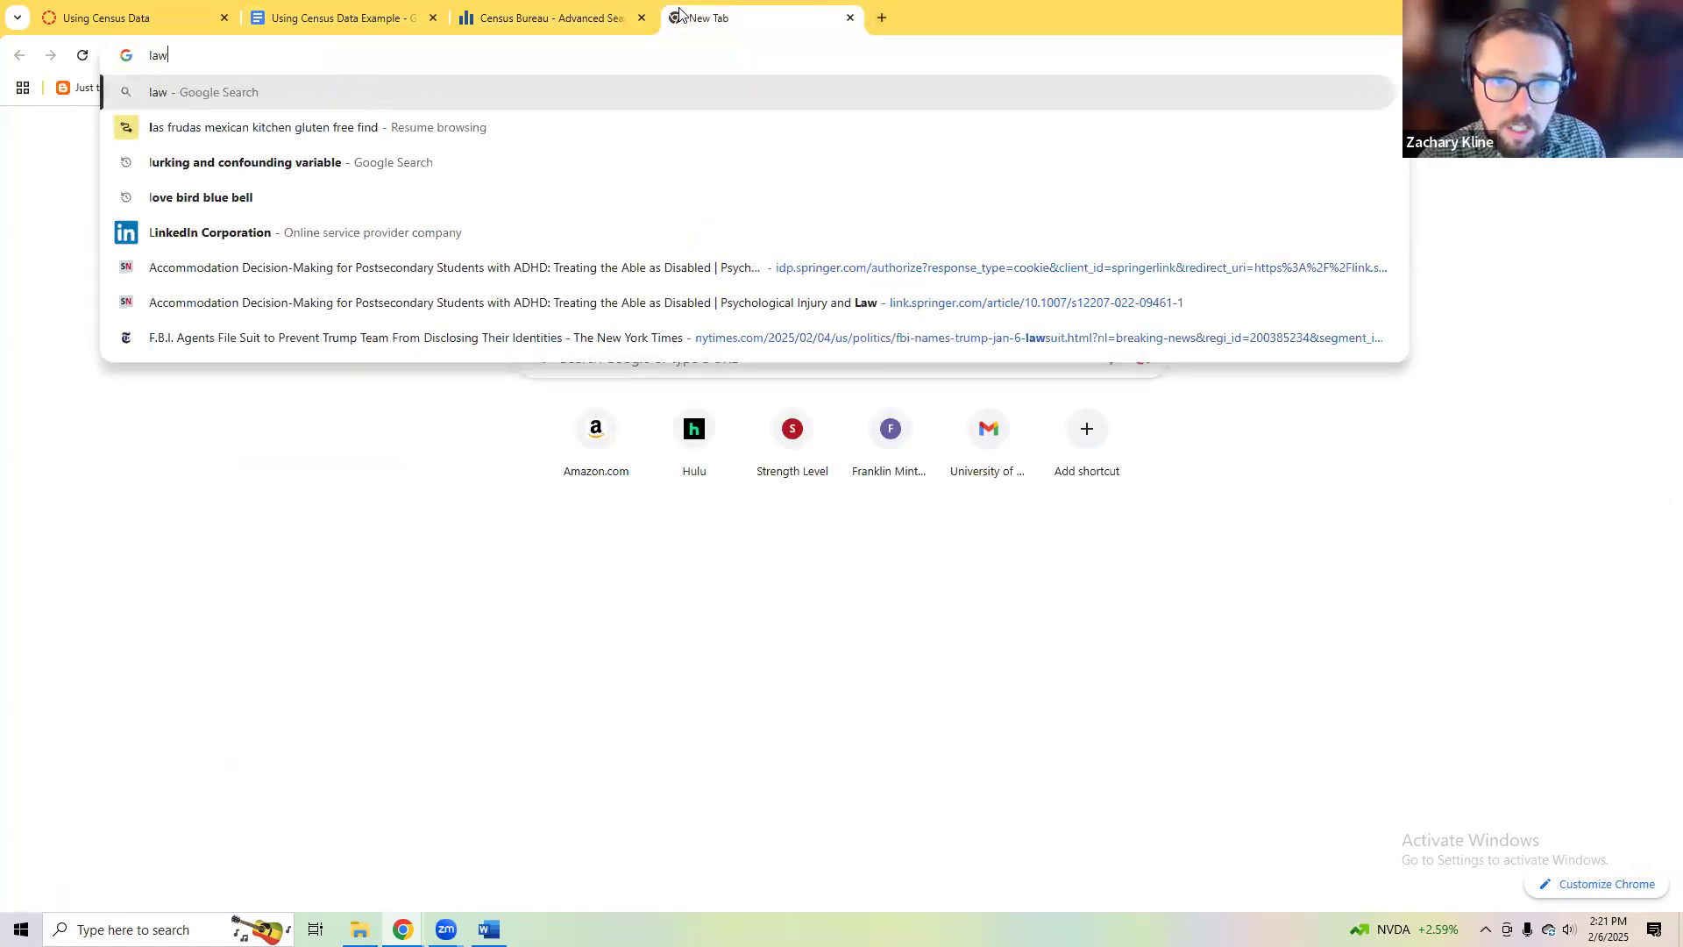
{"action": "type", "text": "rence township zip code"}
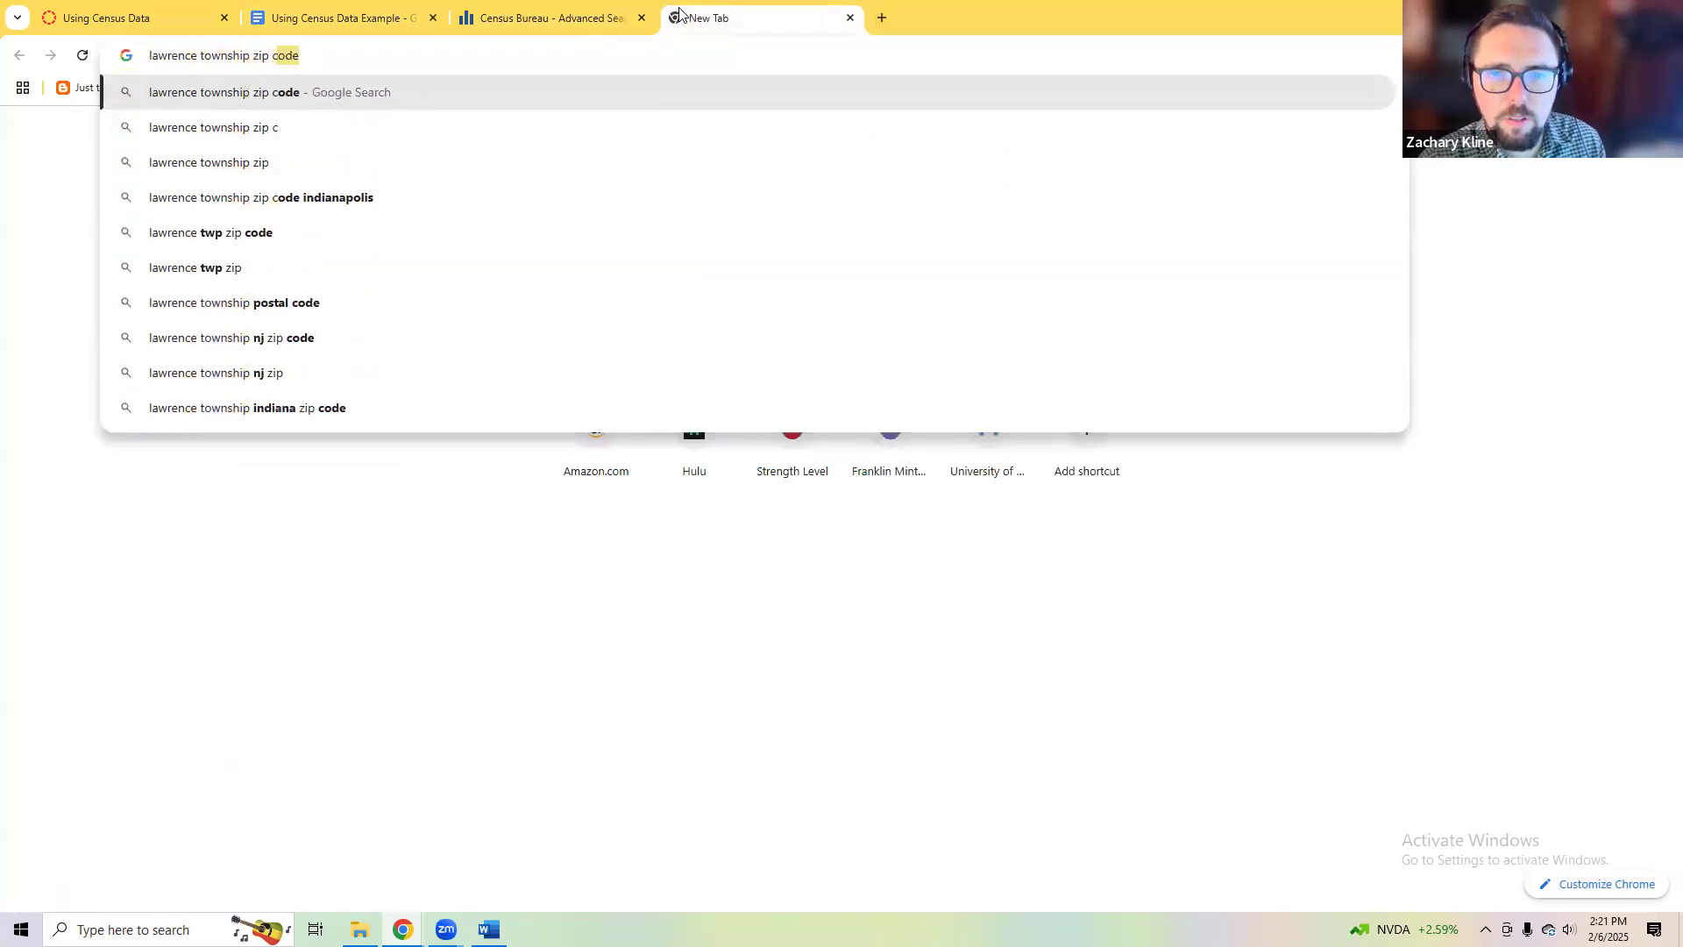
{"action": "key", "text": "Return"}
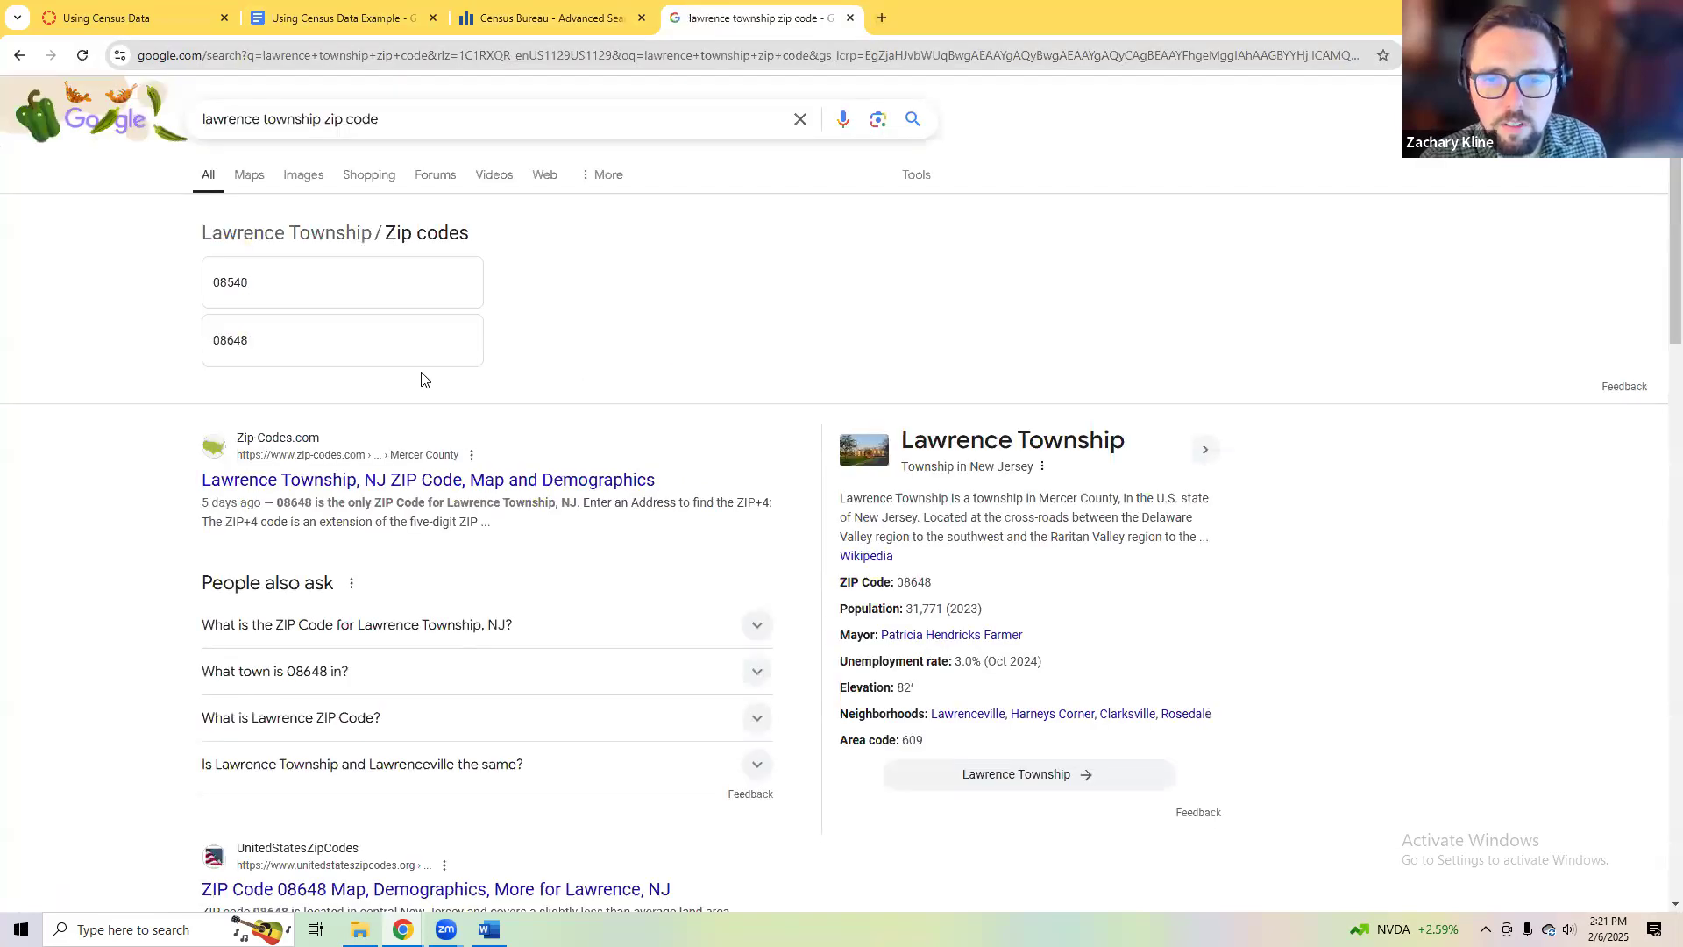
{"action": "left_click", "coordinate": [226, 342]}
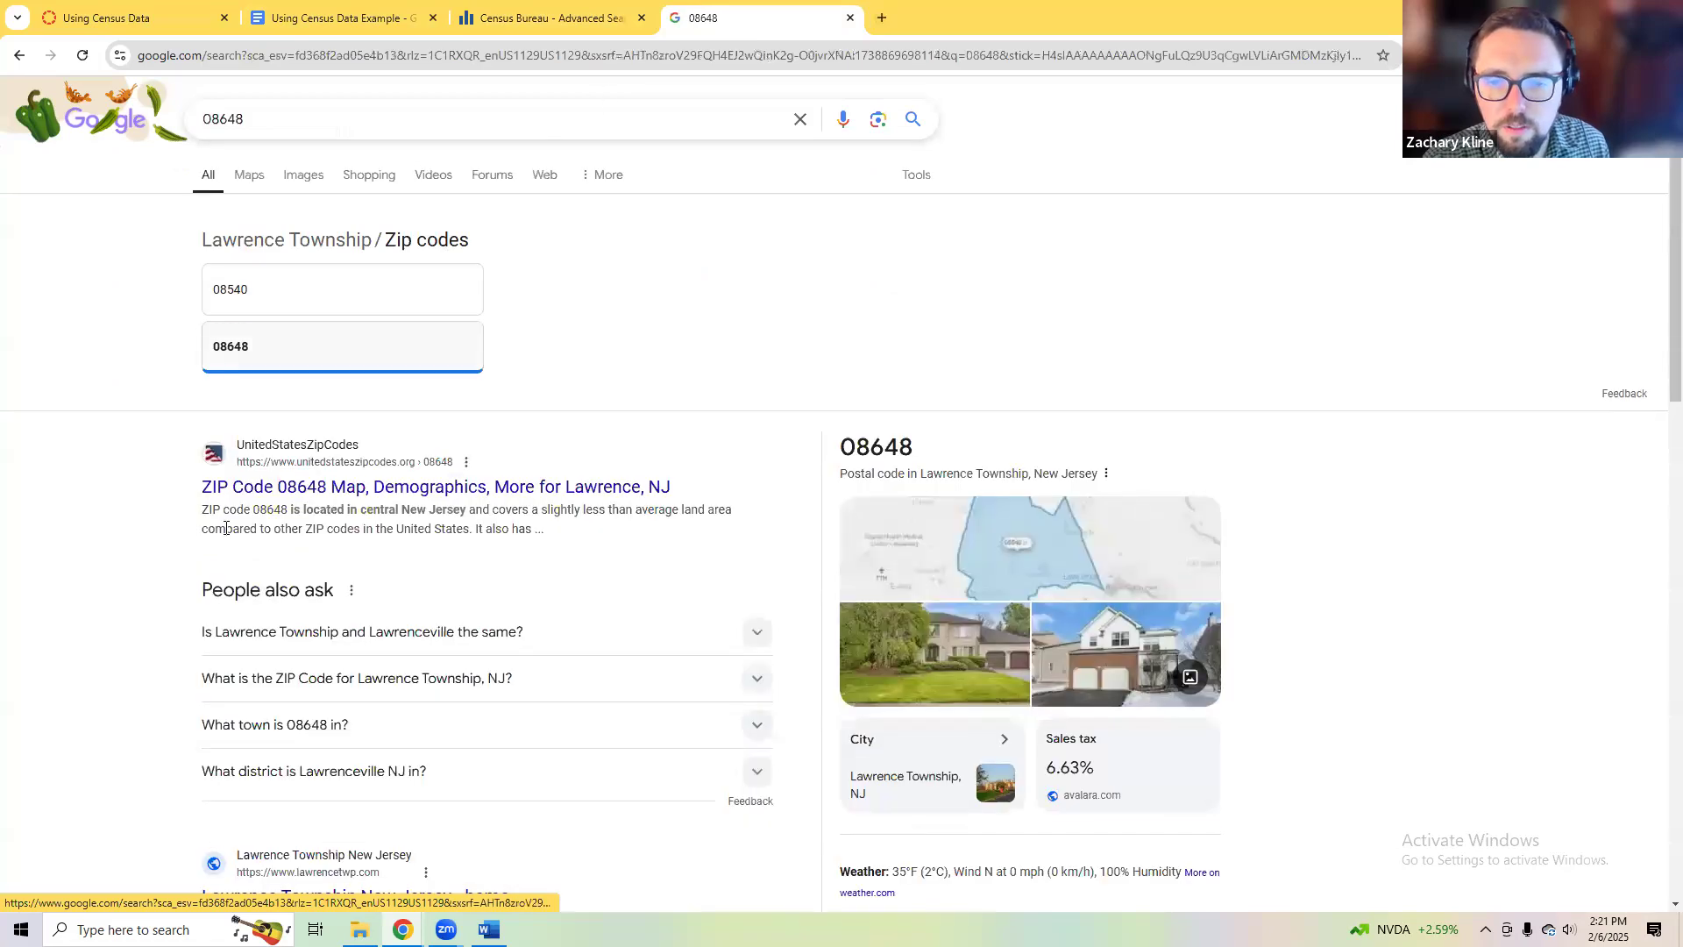
Step: Return to the Census advanced search and try narrowing the Census Tract geography to New Jersey
{"action": "left_click", "coordinate": [491, 18]}
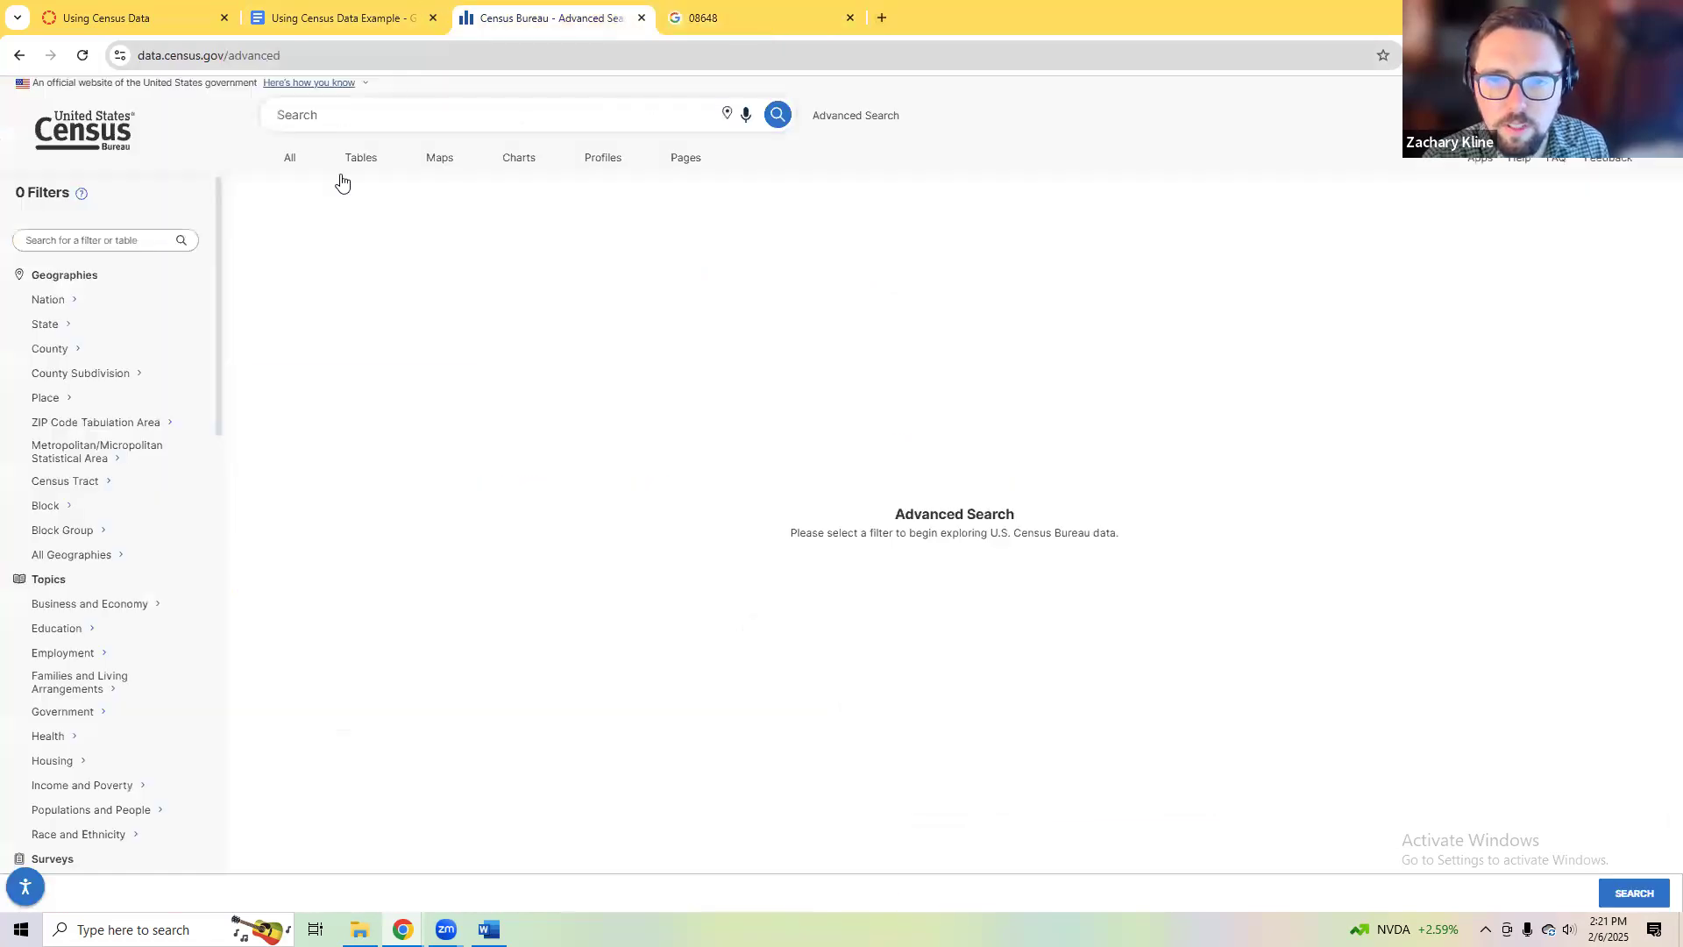
{"action": "left_click", "coordinate": [378, 112]}
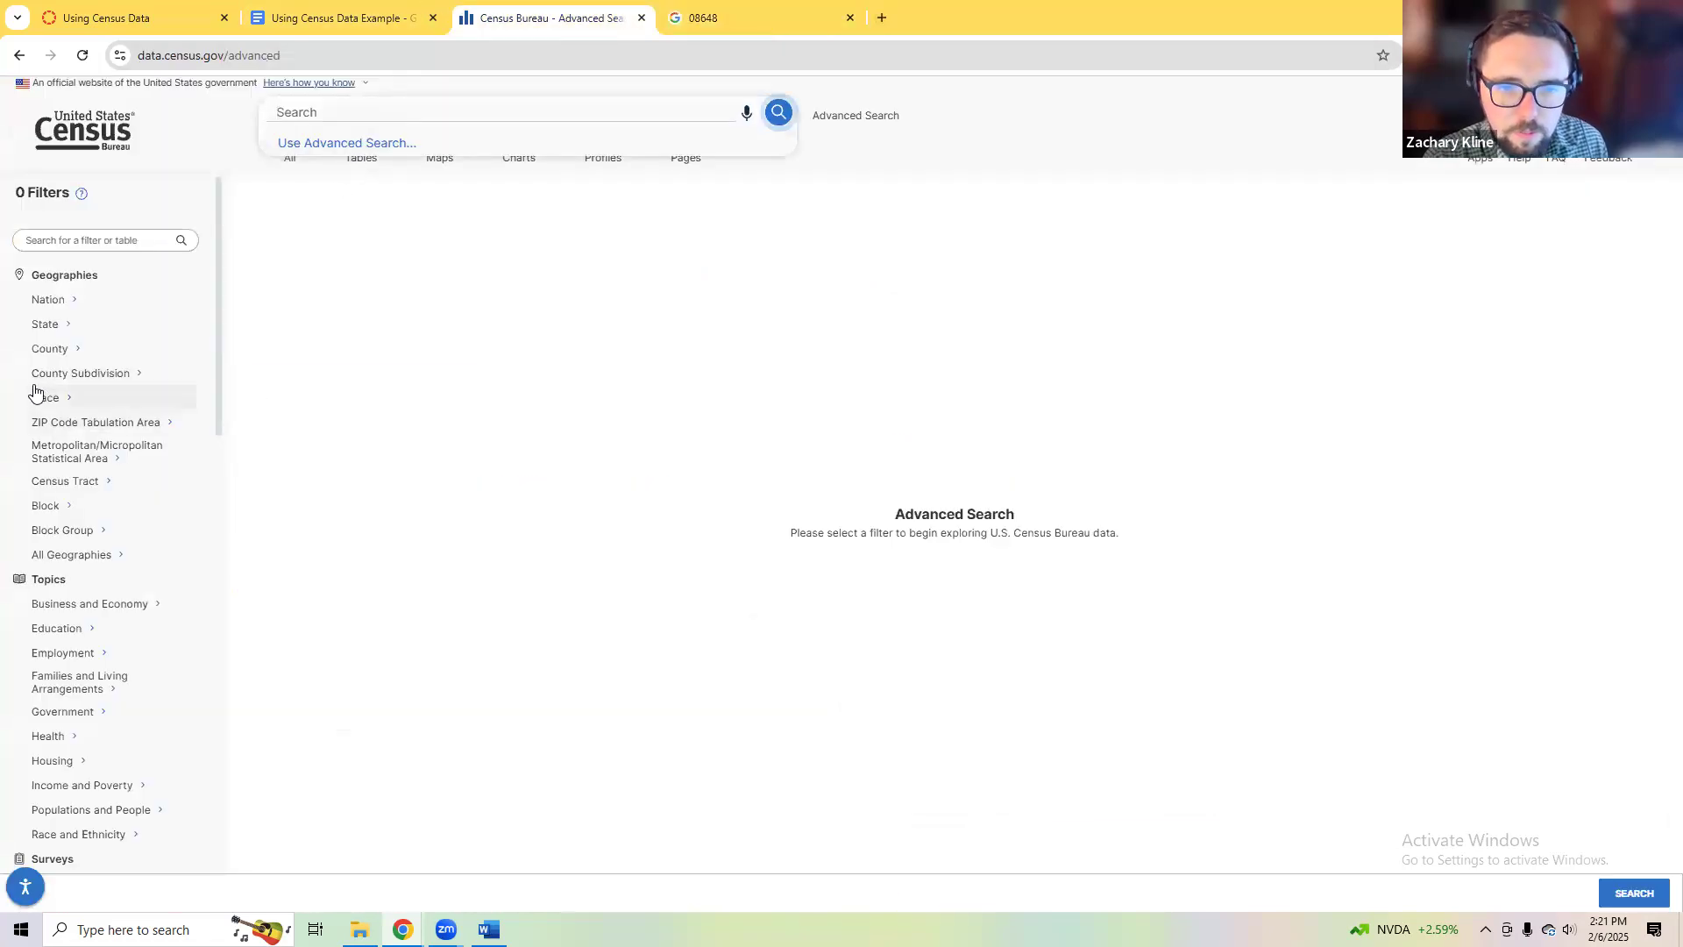
{"action": "left_click", "coordinate": [60, 481]}
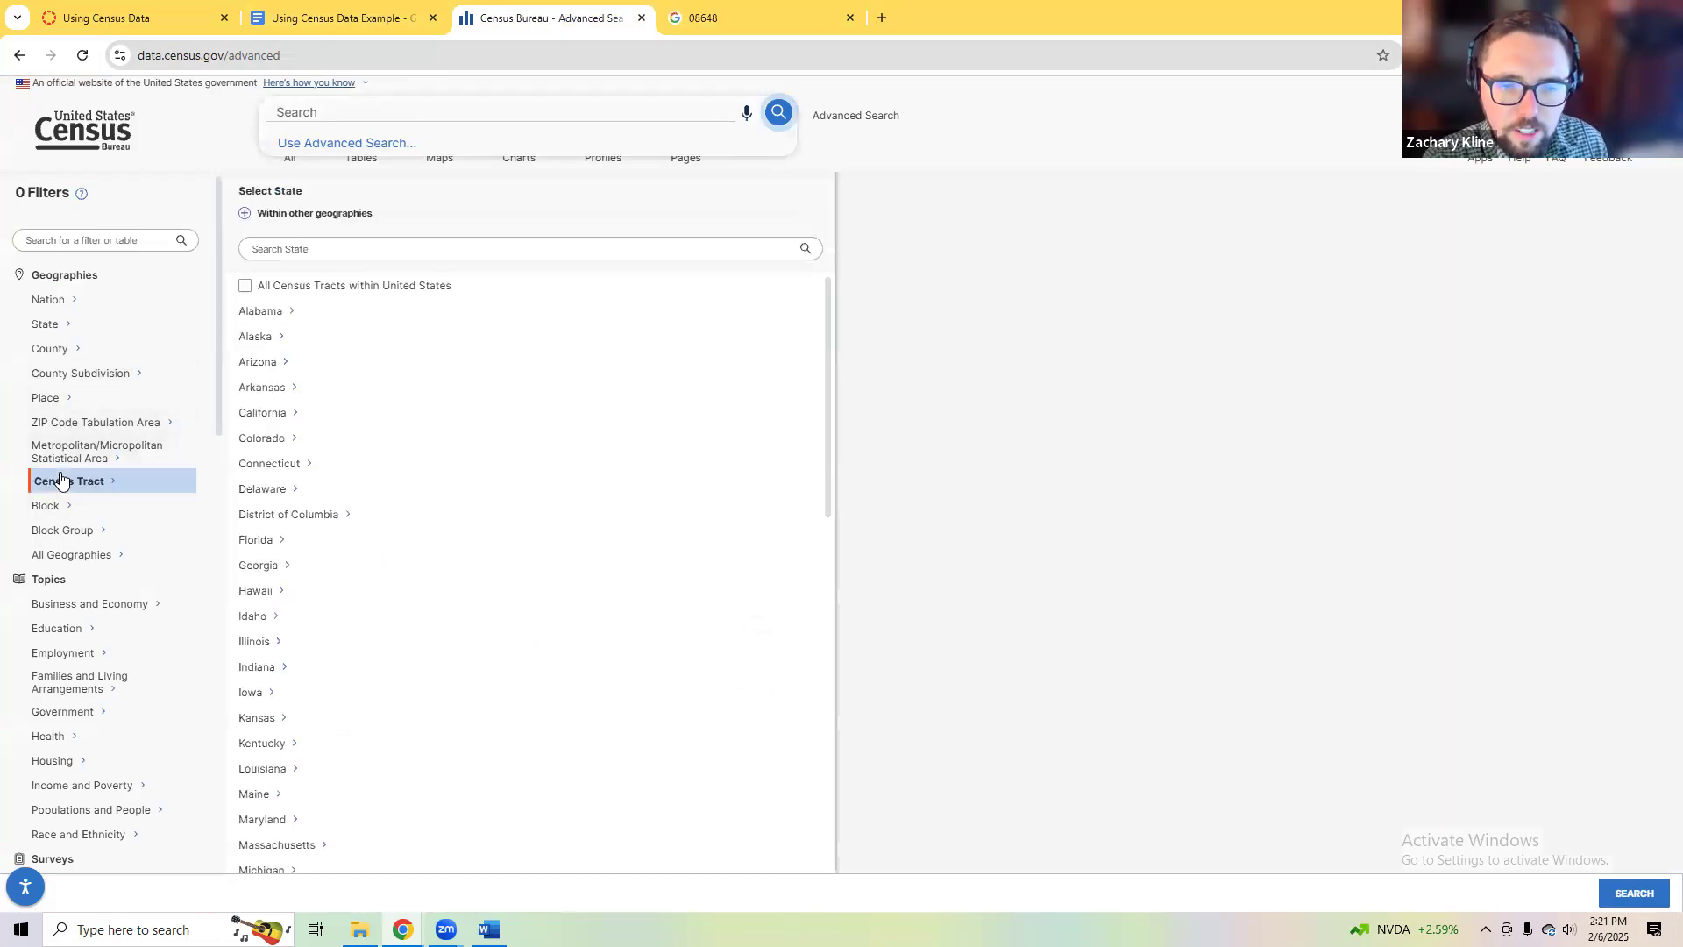
{"action": "scroll", "coordinate": [328, 456], "scroll_direction": "down", "scroll_amount": 5}
{"action": "scroll", "coordinate": [333, 500], "scroll_direction": "down", "scroll_amount": 5}
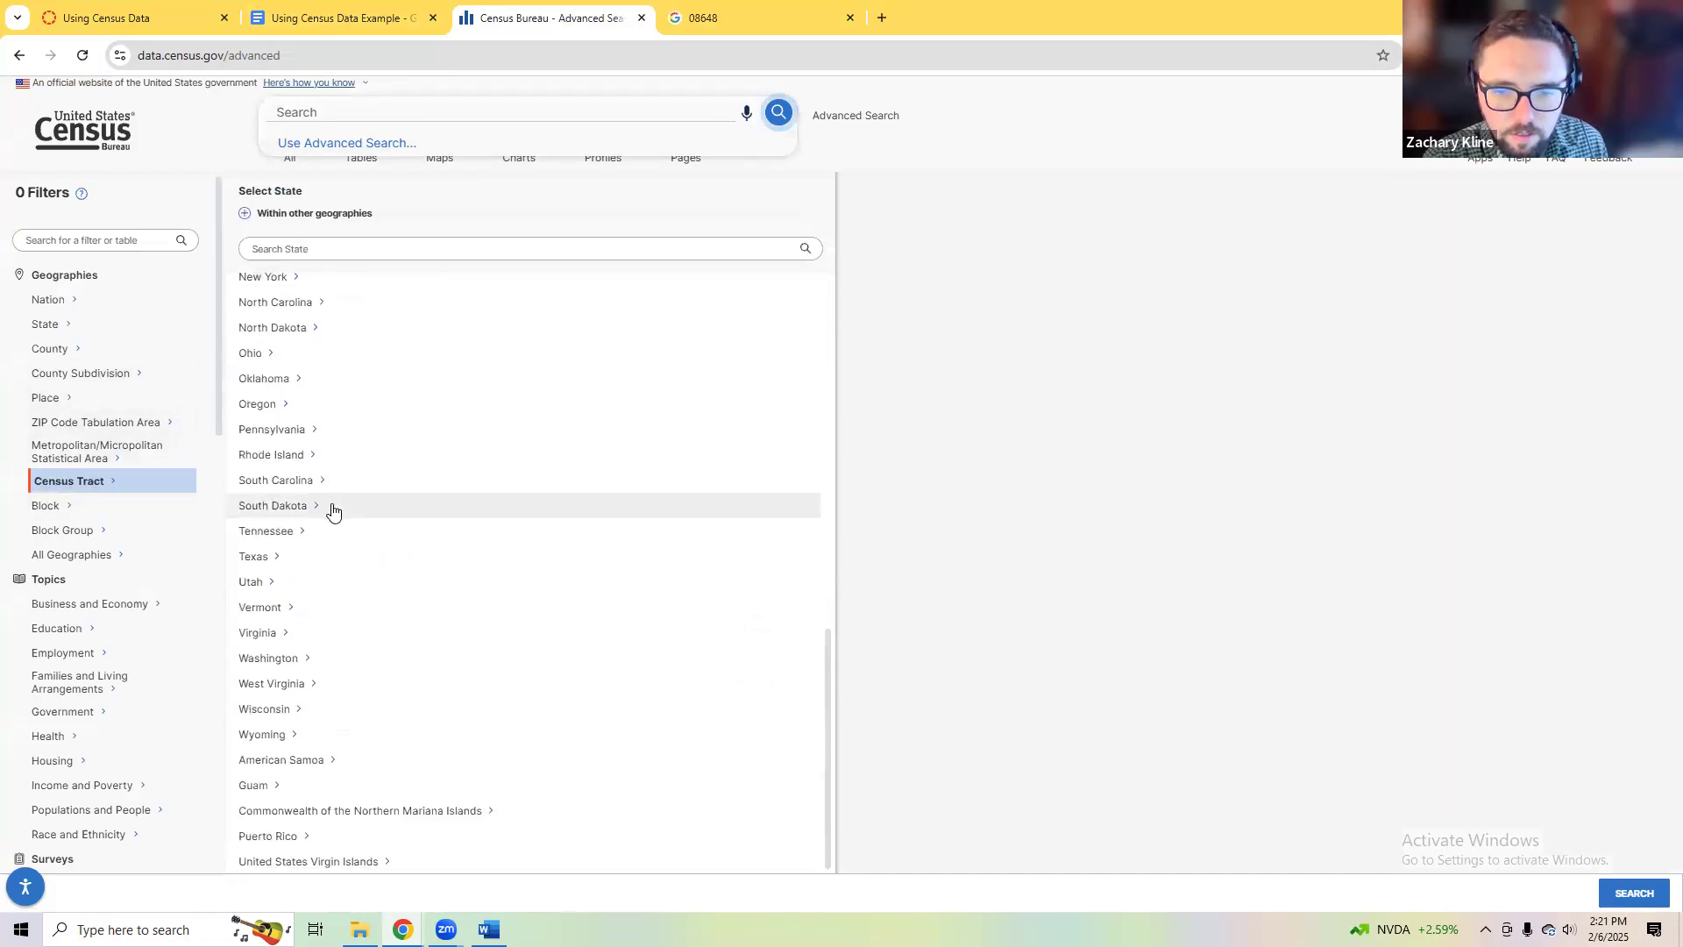
{"action": "scroll", "coordinate": [307, 328], "scroll_direction": "up", "scroll_amount": 1}
{"action": "left_click", "coordinate": [319, 321]}
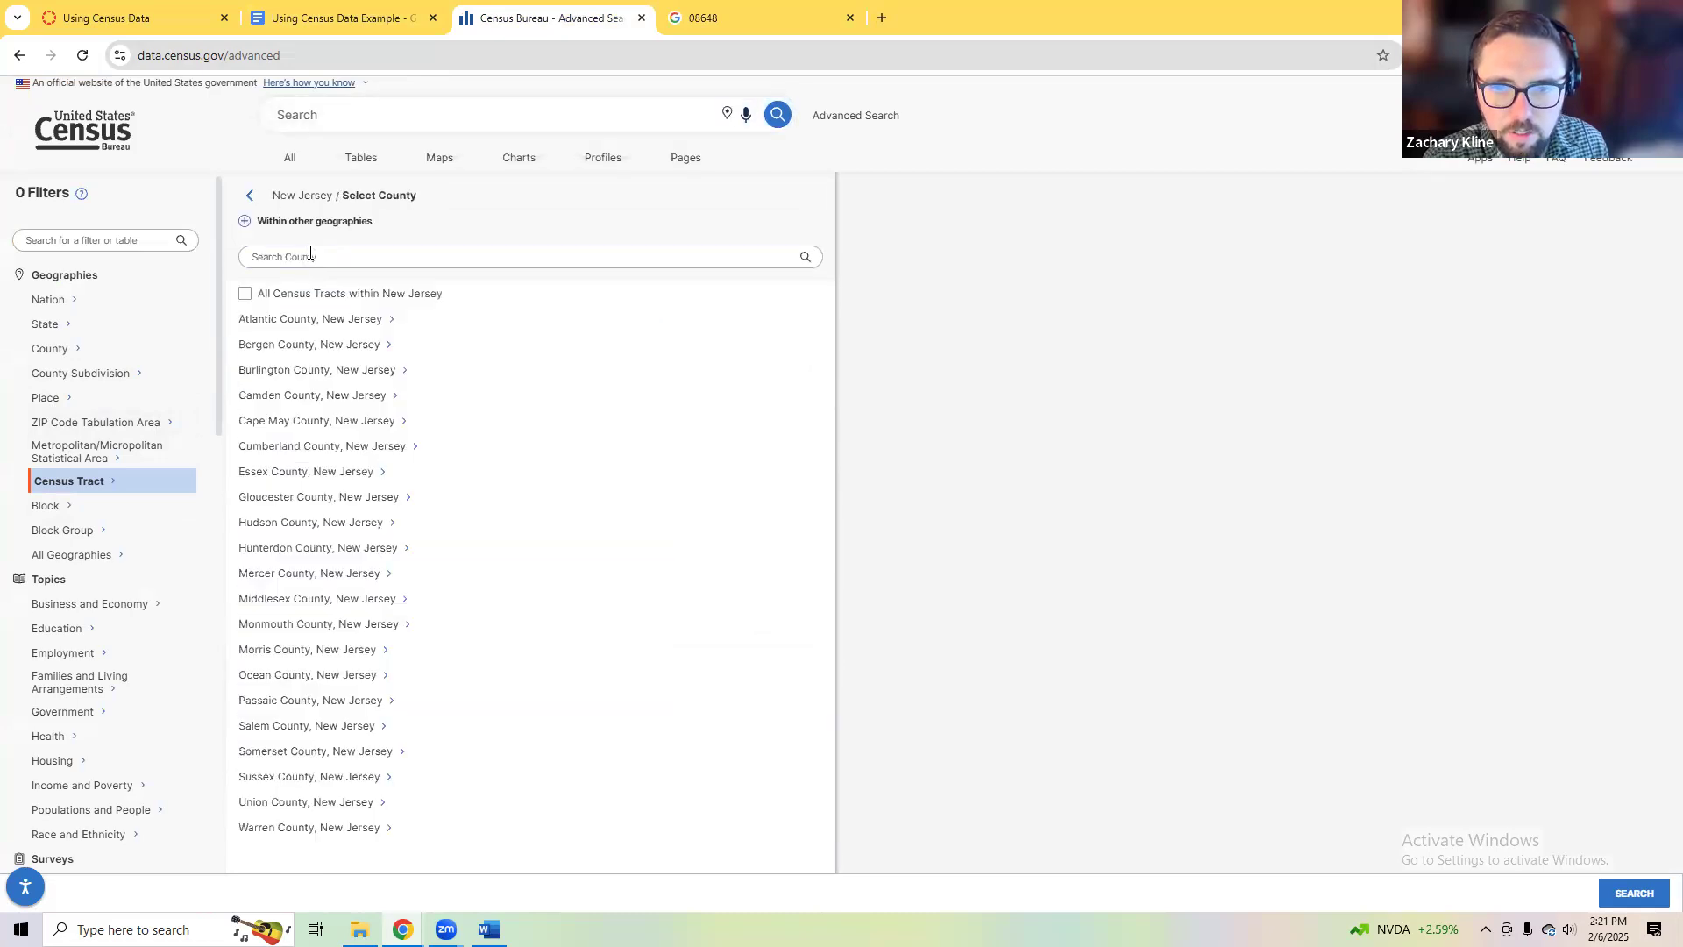
Step: Try to find Zip Code 08648 by searching the Census Tract county and state lists
{"action": "type", "text": "08"}
{"action": "type", "text": "64"}
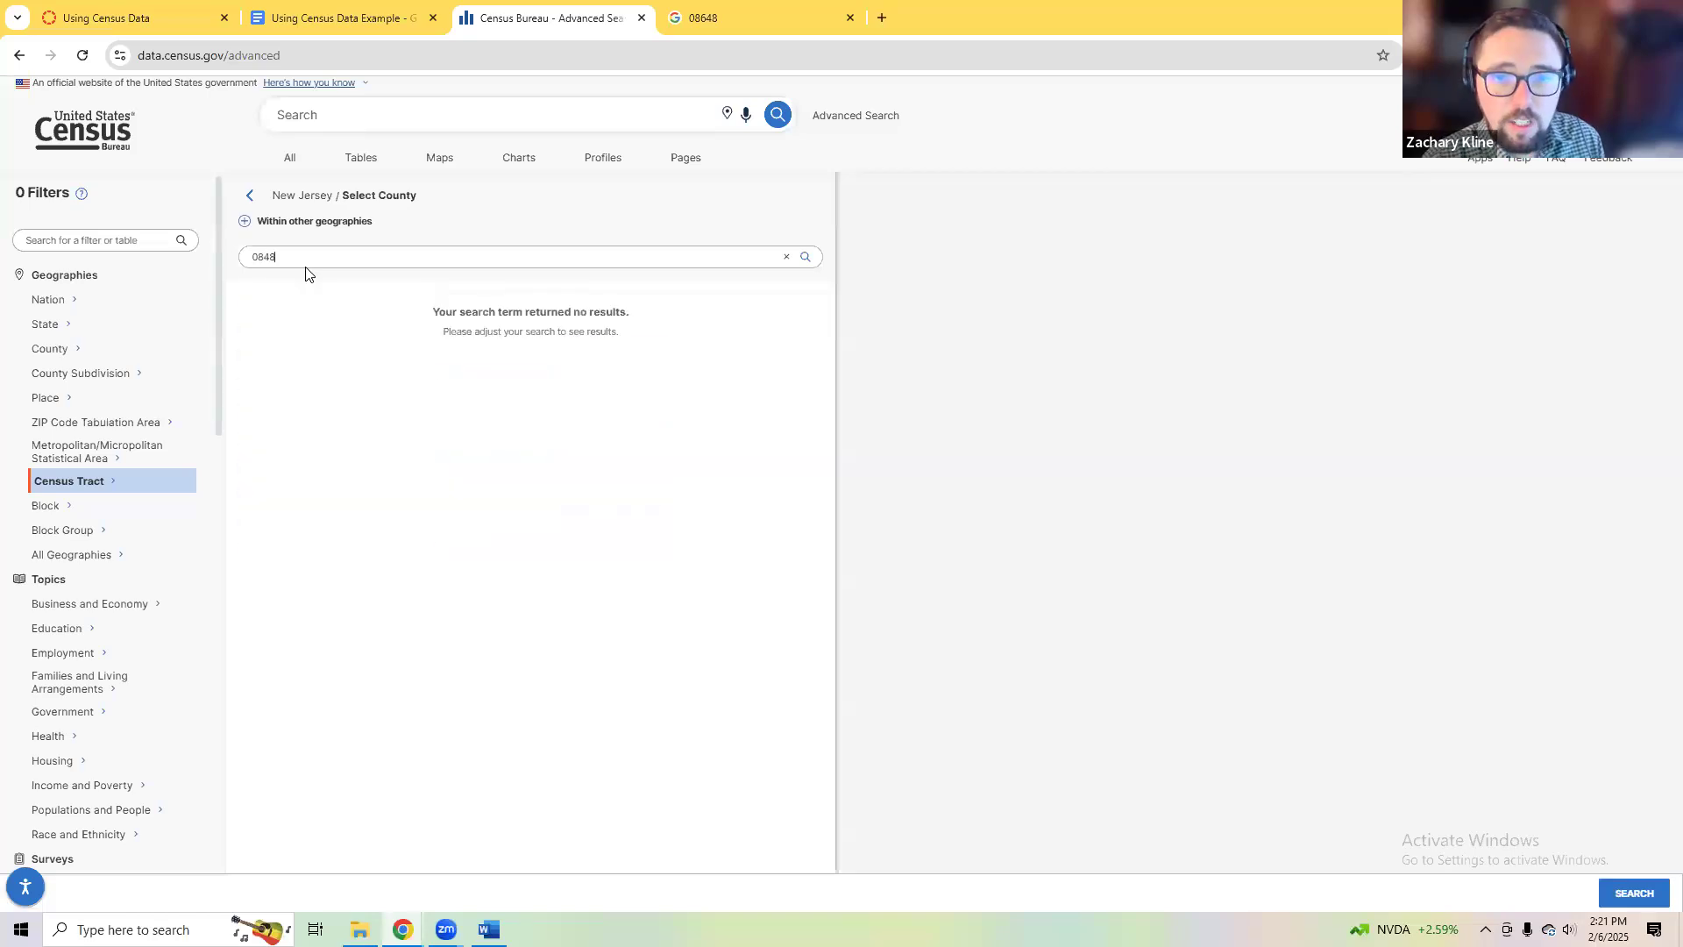
{"action": "key", "text": "BackSpace"}
{"action": "key", "text": "BackSpace"}
{"action": "type", "text": "64"}
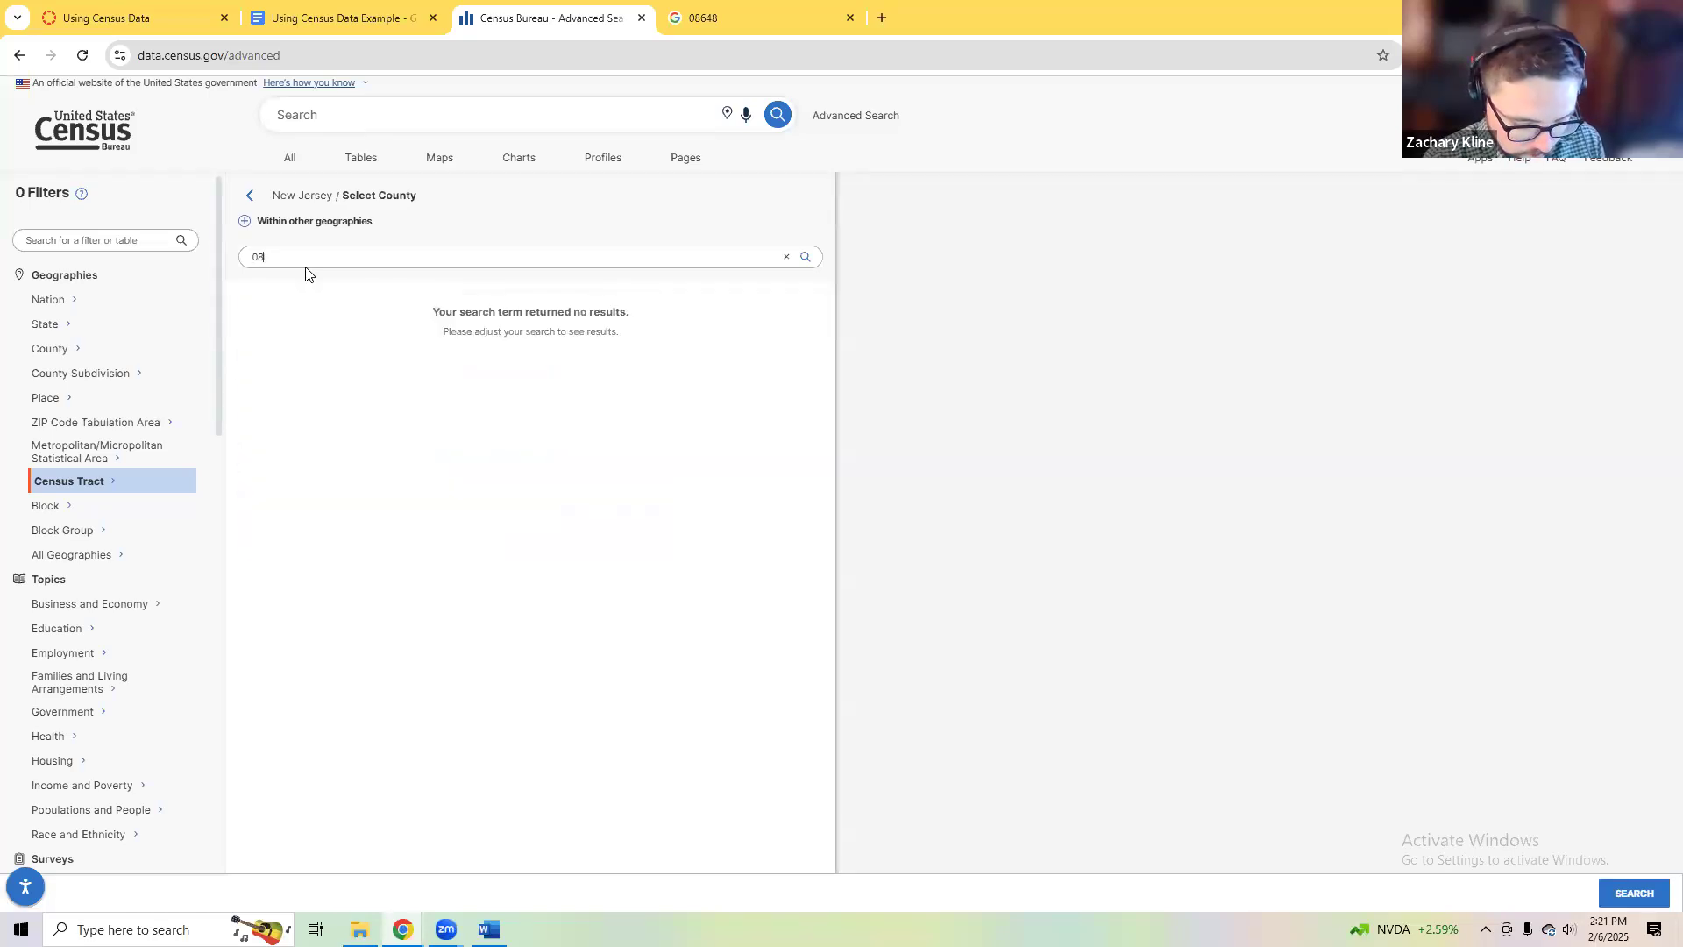
{"action": "type", "text": "8"}
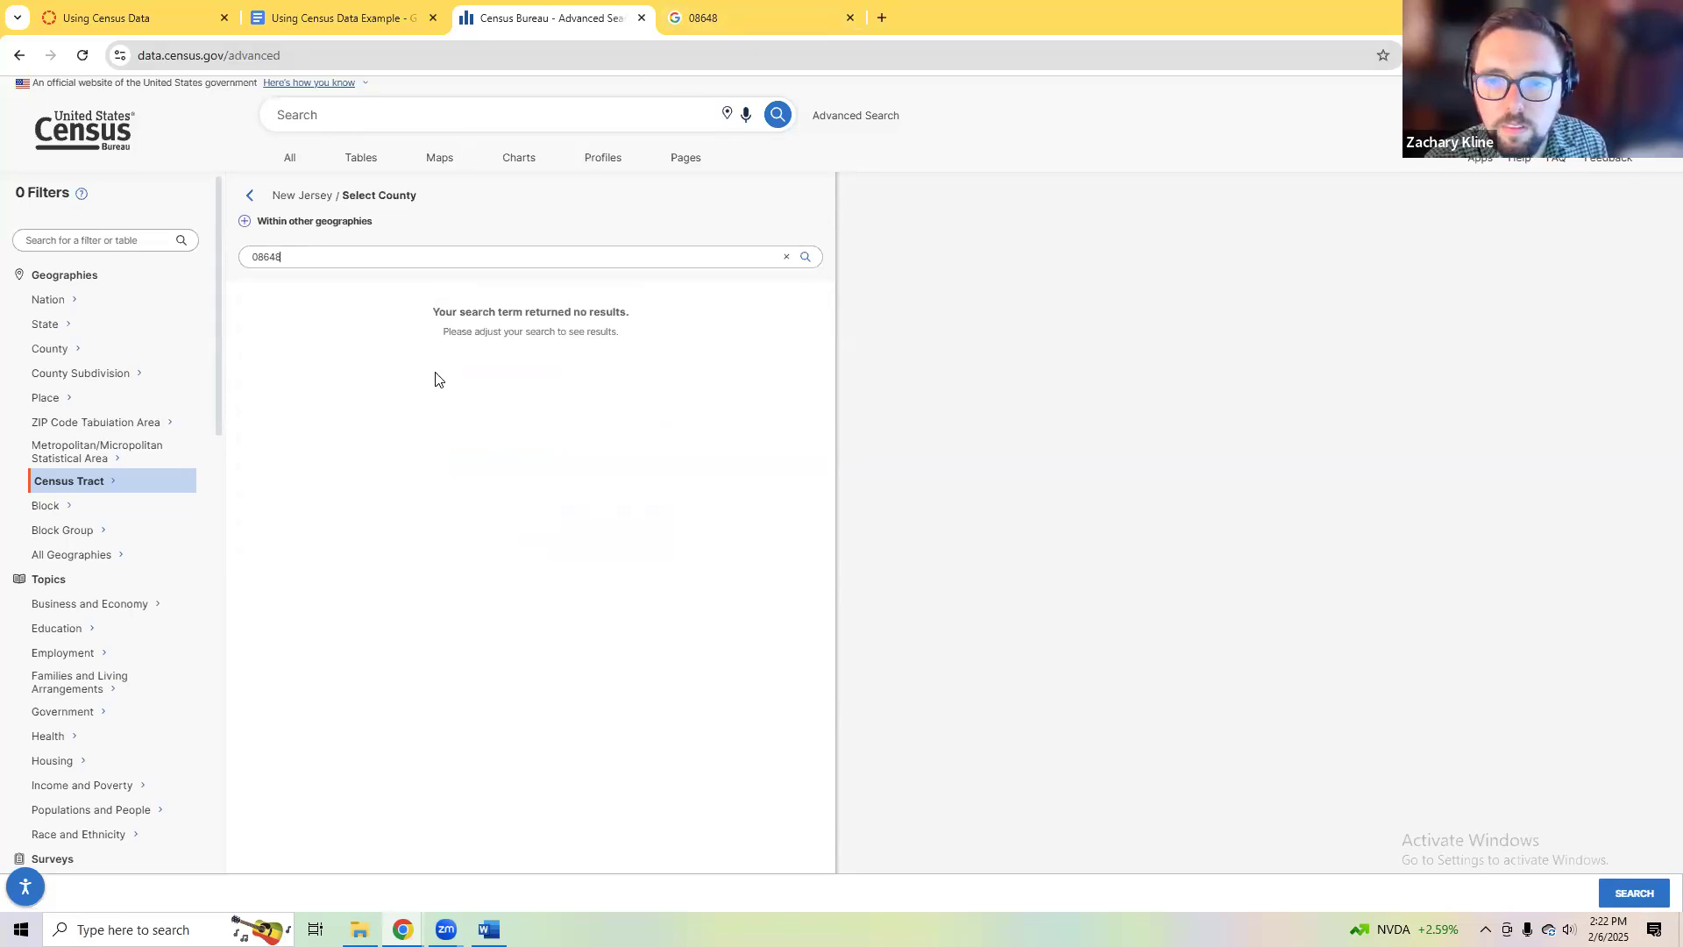
{"action": "left_click", "coordinate": [302, 196]}
{"action": "left_click", "coordinate": [376, 242]}
{"action": "type", "text": "08468"}
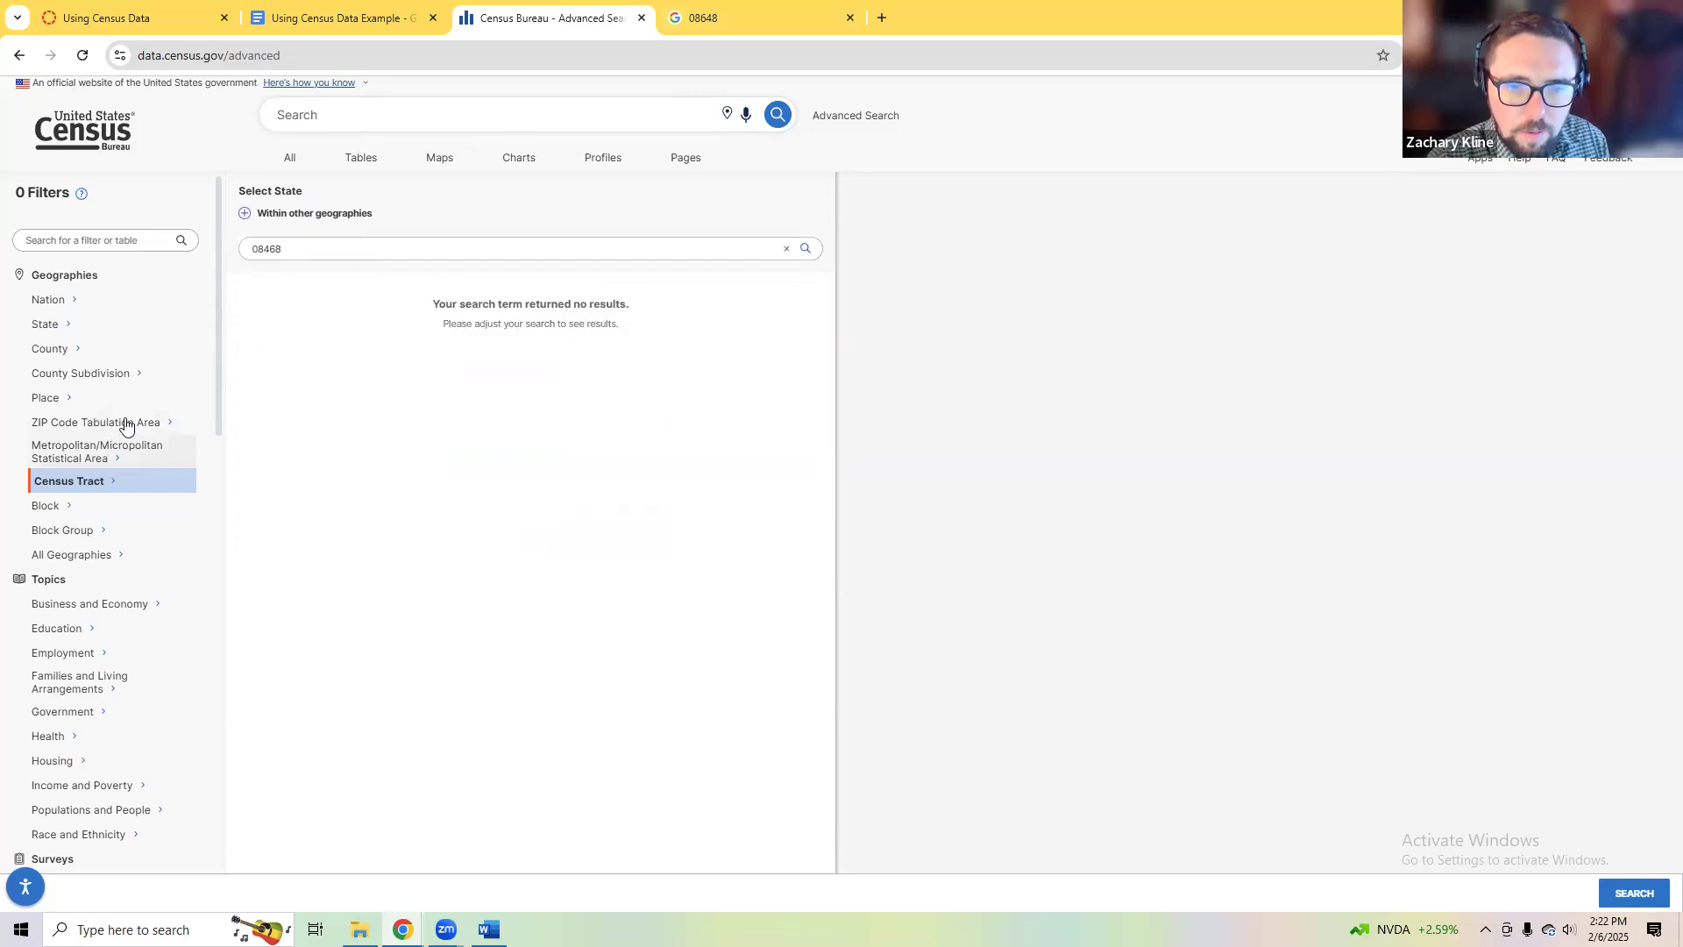
Step: Switch the geography filter to ZIP Code Tabulation Area
{"action": "left_click", "coordinate": [175, 424]}
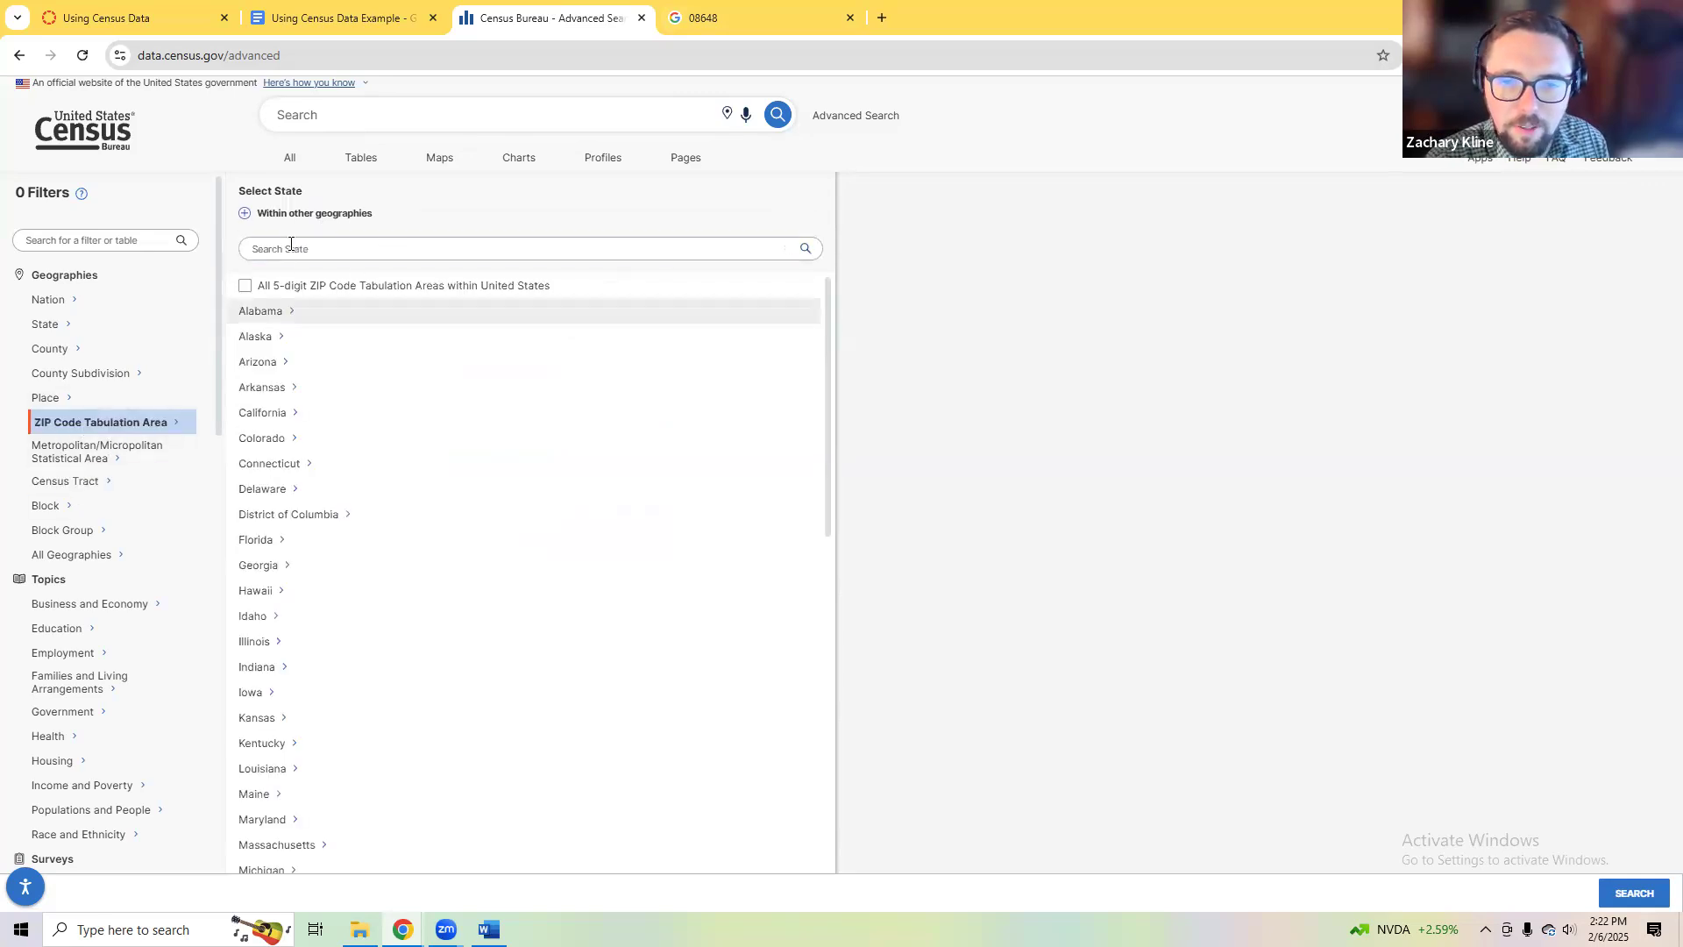
{"action": "left_click", "coordinate": [293, 249]}
{"action": "type", "text": "08646"}
{"action": "key", "text": "BackSpace"}
{"action": "key", "text": "BackSpace"}
{"action": "key", "text": "BackSpace"}
{"action": "key", "text": "BackSpace"}
{"action": "key", "text": "BackSpace"}
Step: Choose New Jersey, search its ZIP Code Tabulation Areas for 08648, and add ZCTA5 08648 as a filter
{"action": "scroll", "coordinate": [466, 654], "scroll_direction": "down", "scroll_amount": 8}
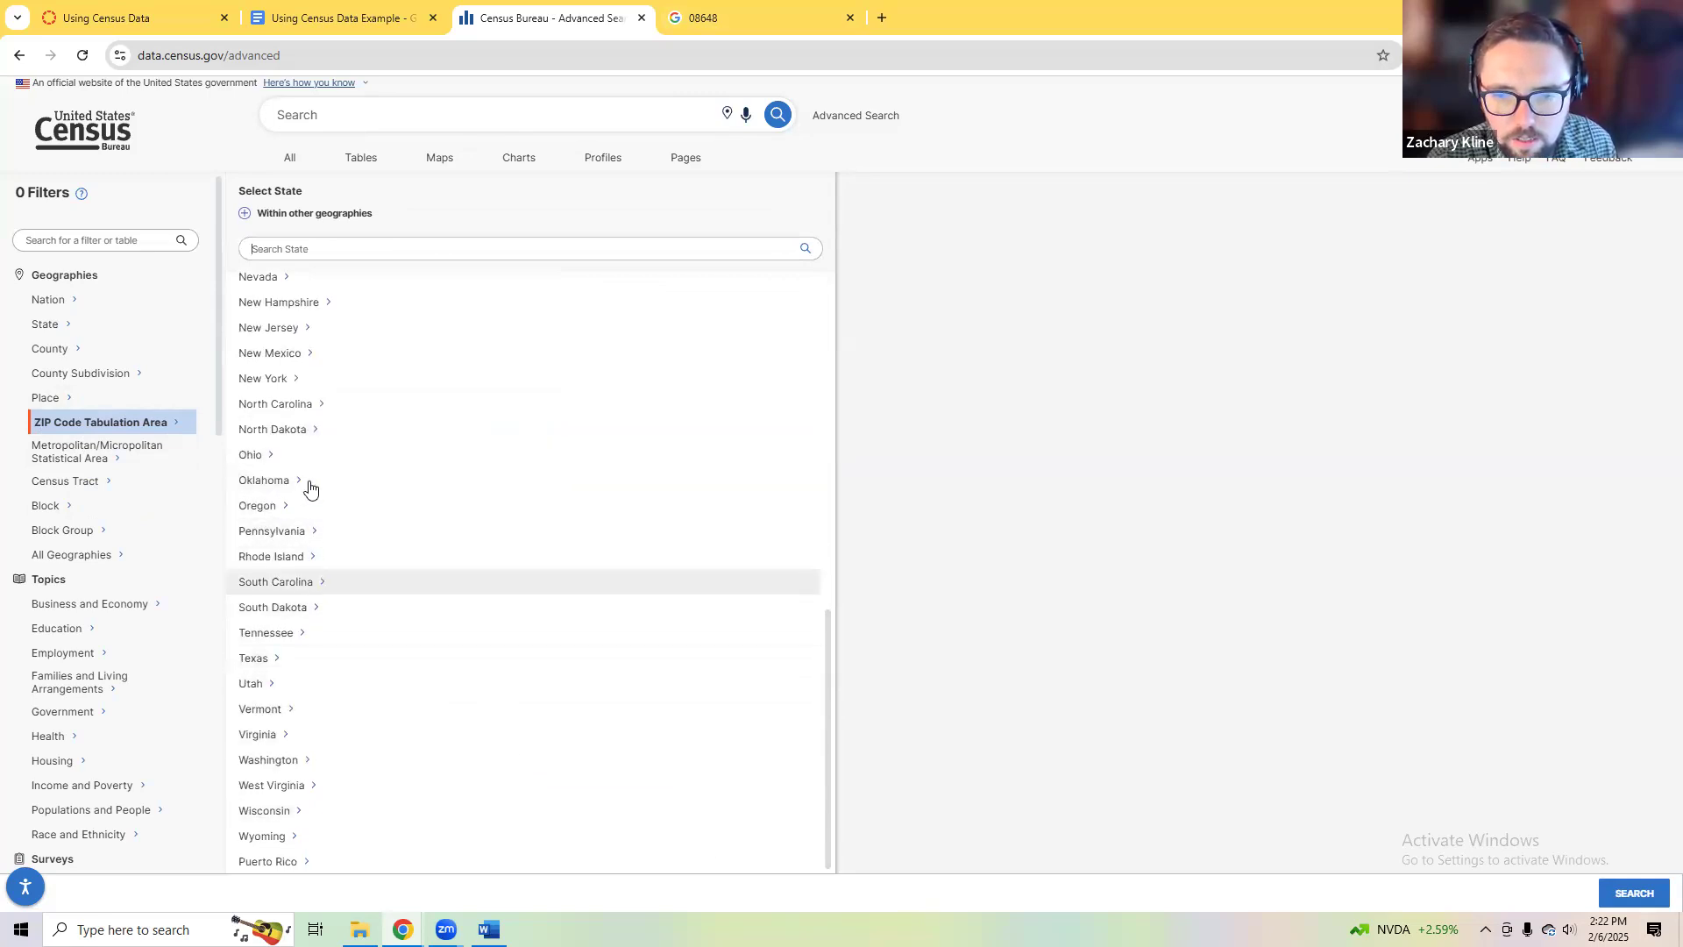
{"action": "left_click", "coordinate": [344, 327]}
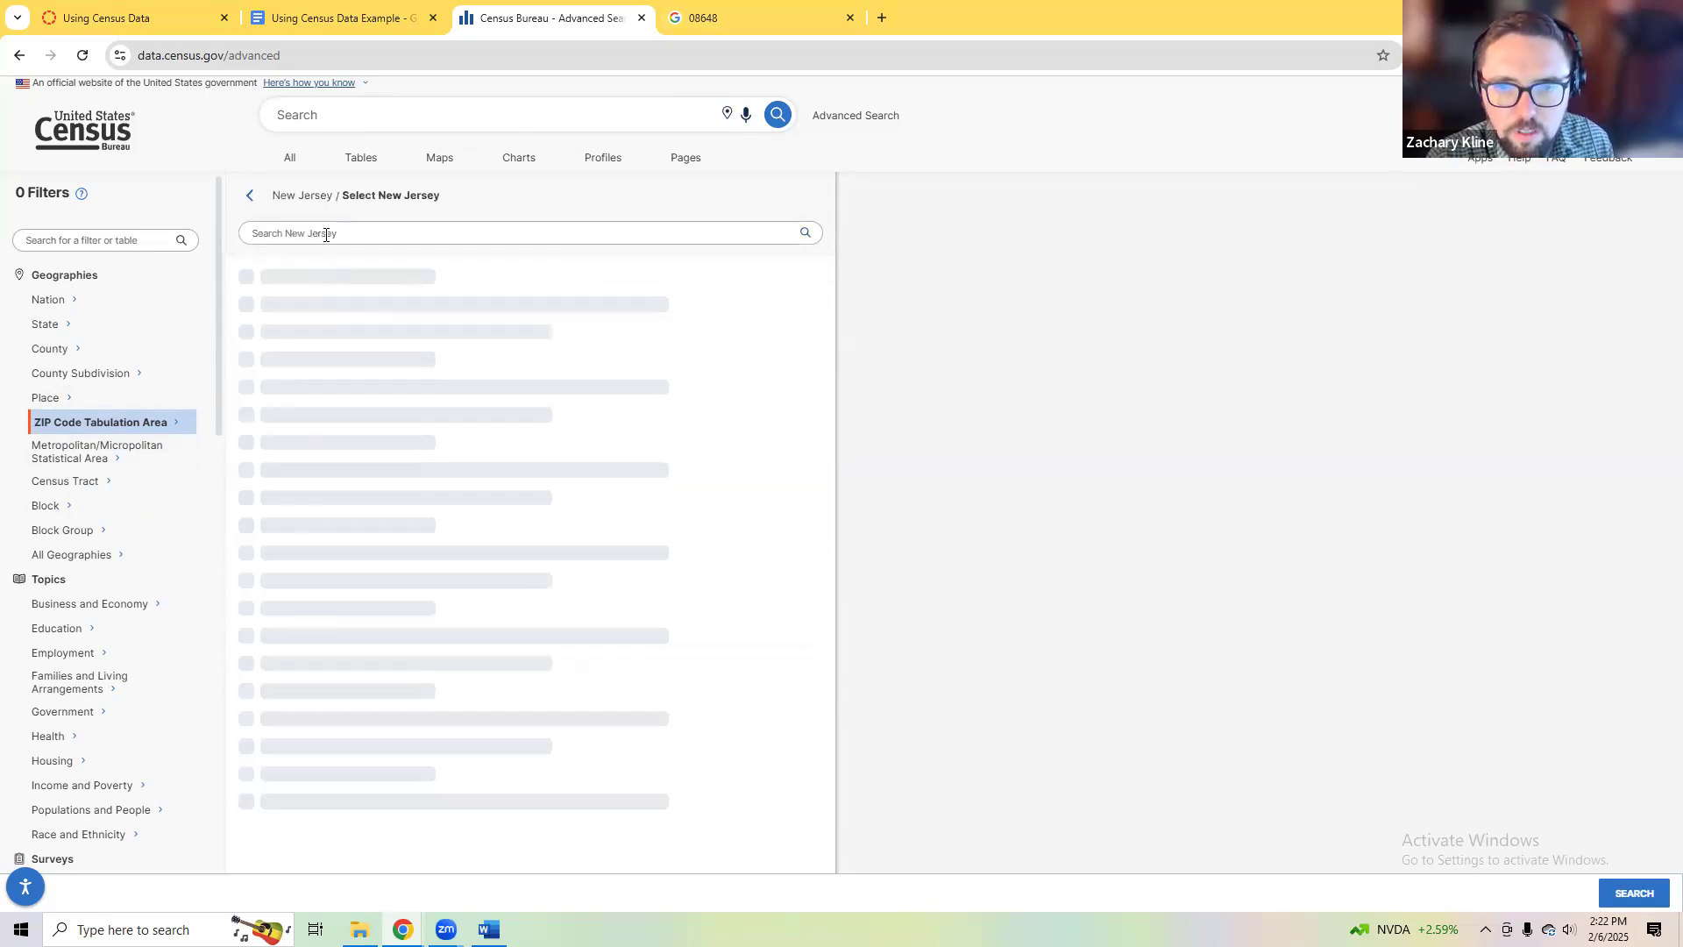
{"action": "type", "text": "08"}
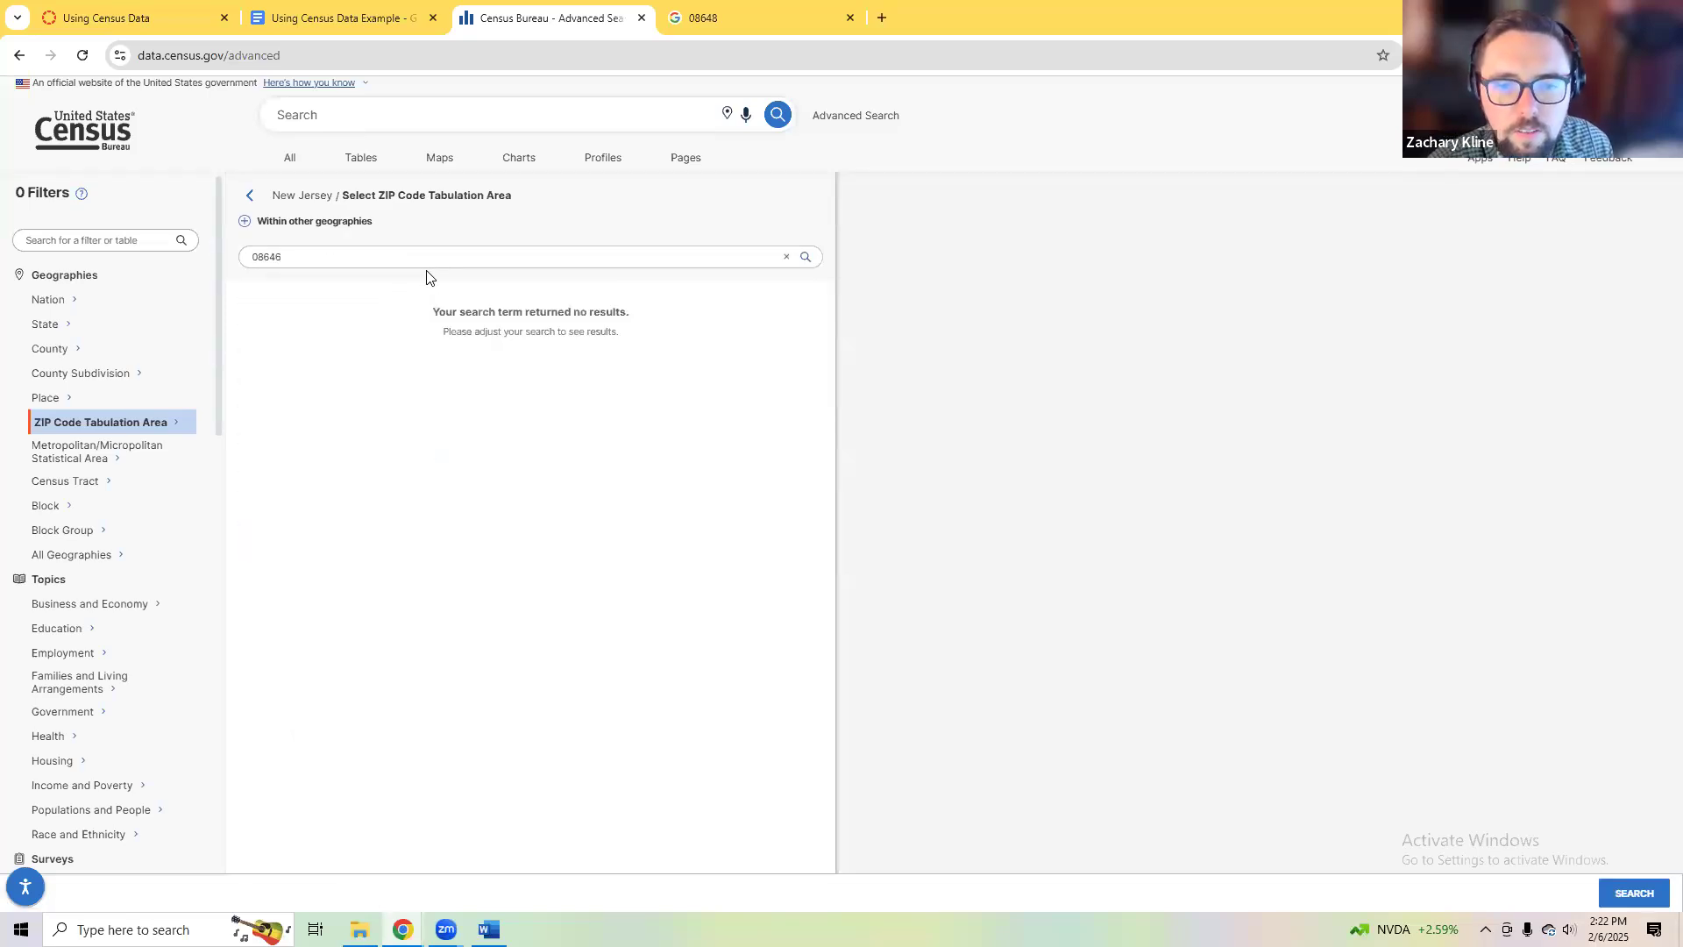
{"action": "type", "text": "646"}
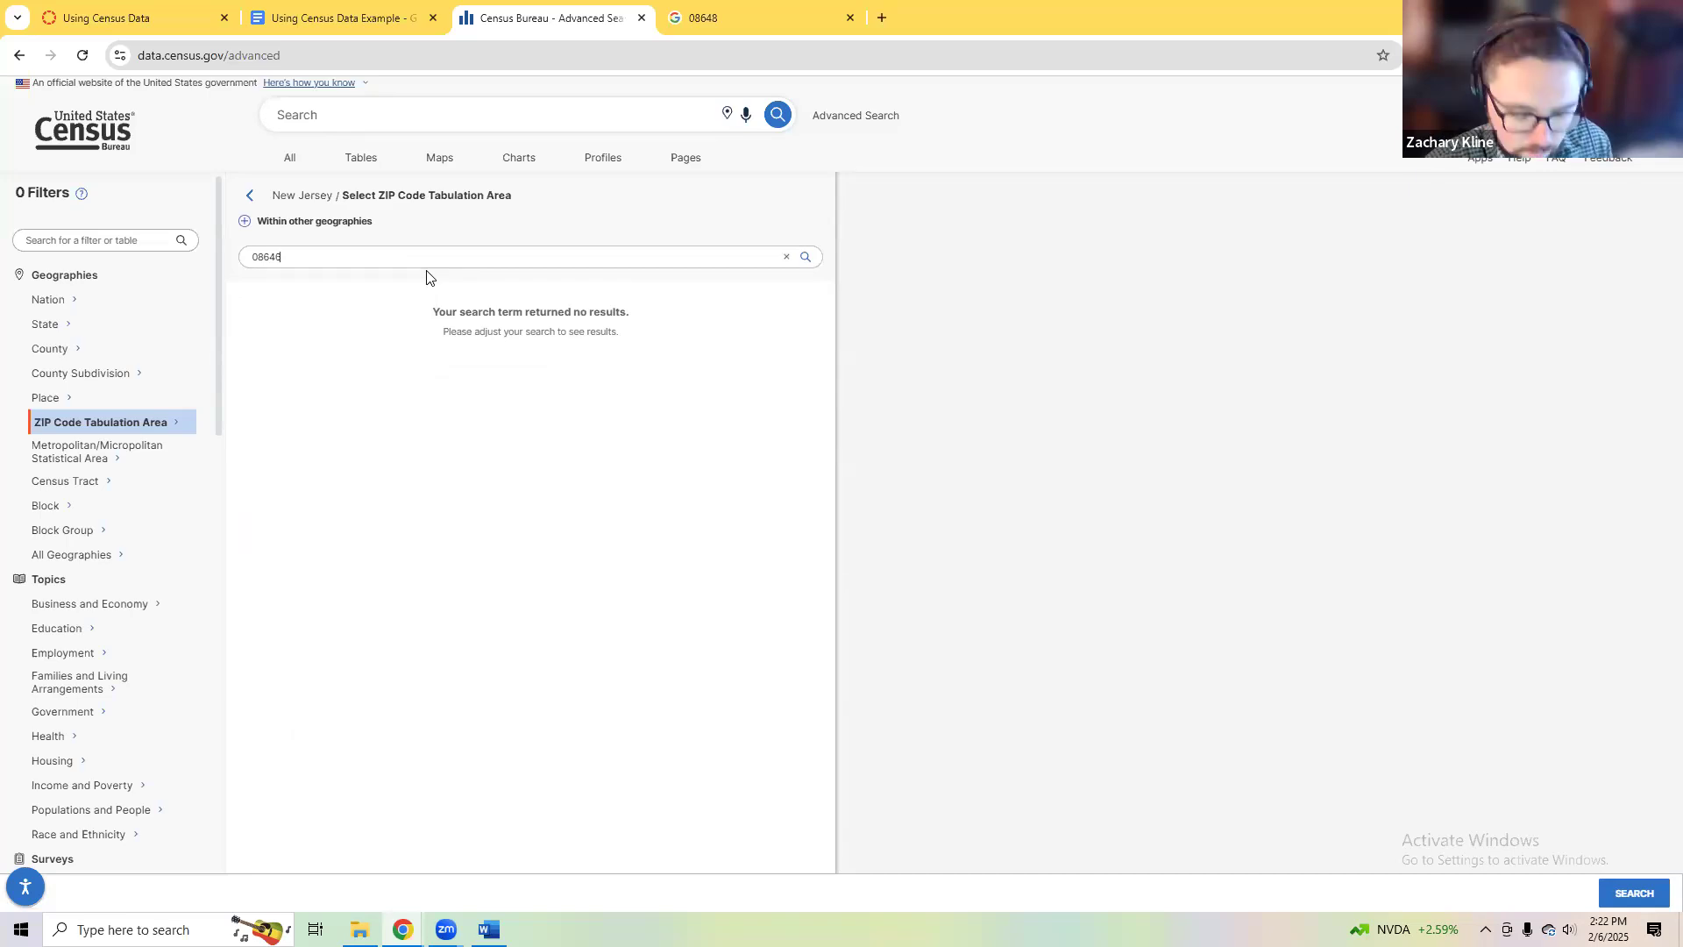
{"action": "key", "text": "BackSpace"}
{"action": "type", "text": "8"}
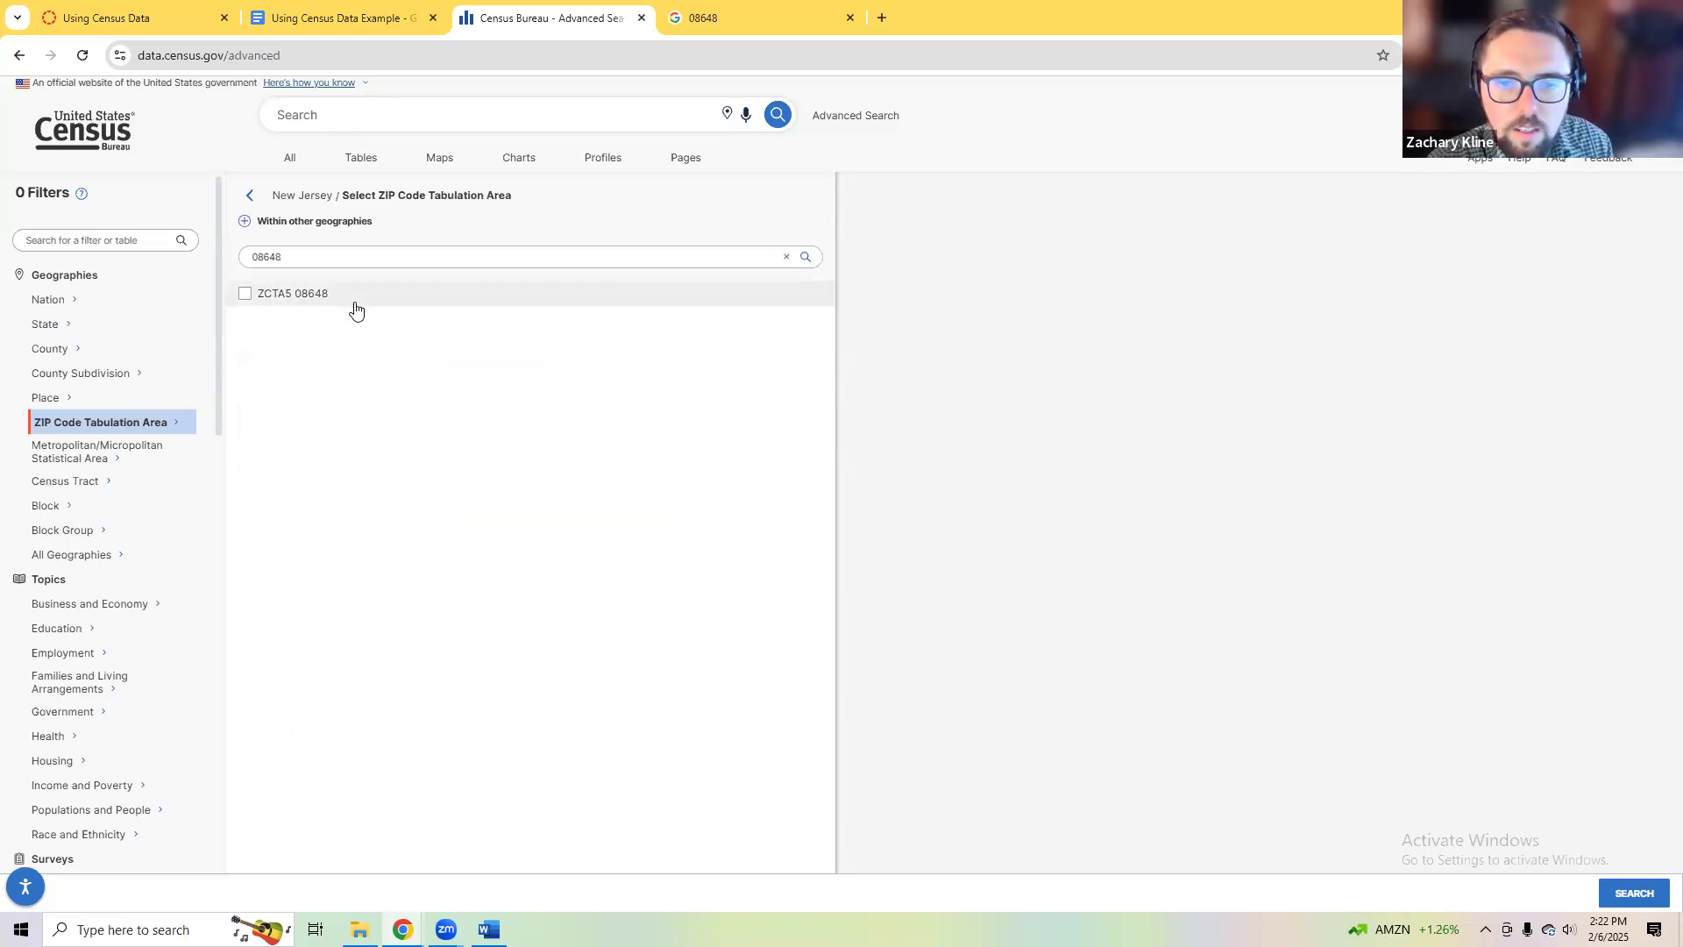
{"action": "left_click", "coordinate": [260, 299]}
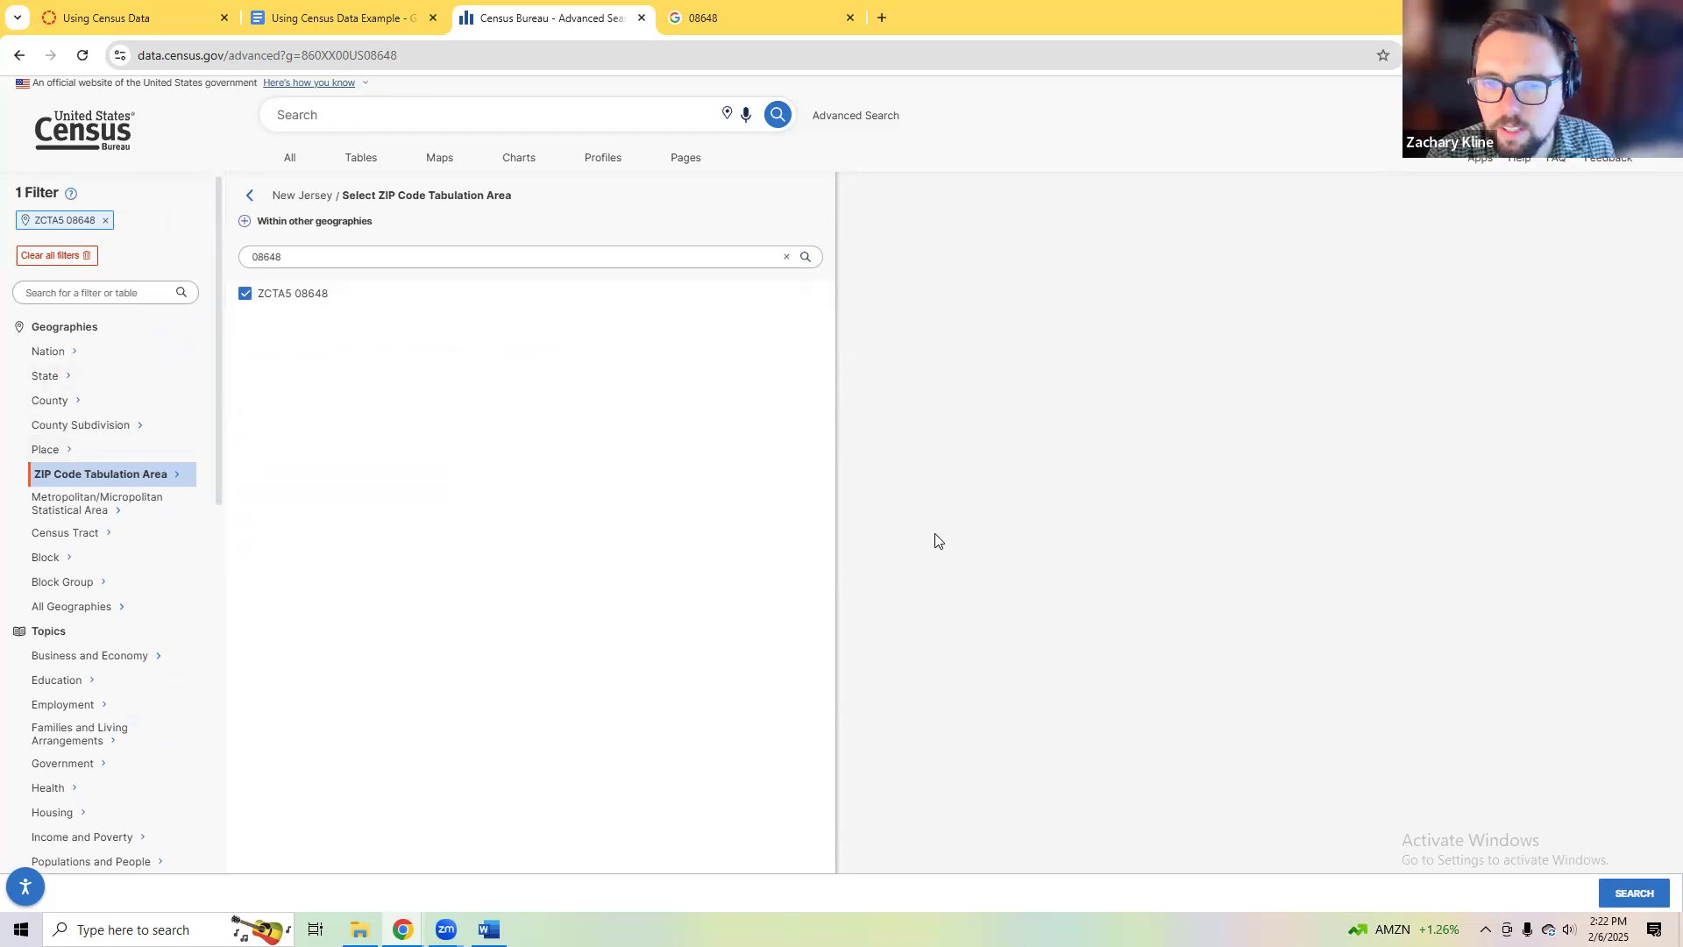
Step: Run the filtered search and open the ZCTA5 08648 profile as a separate page
{"action": "left_click", "coordinate": [1633, 893]}
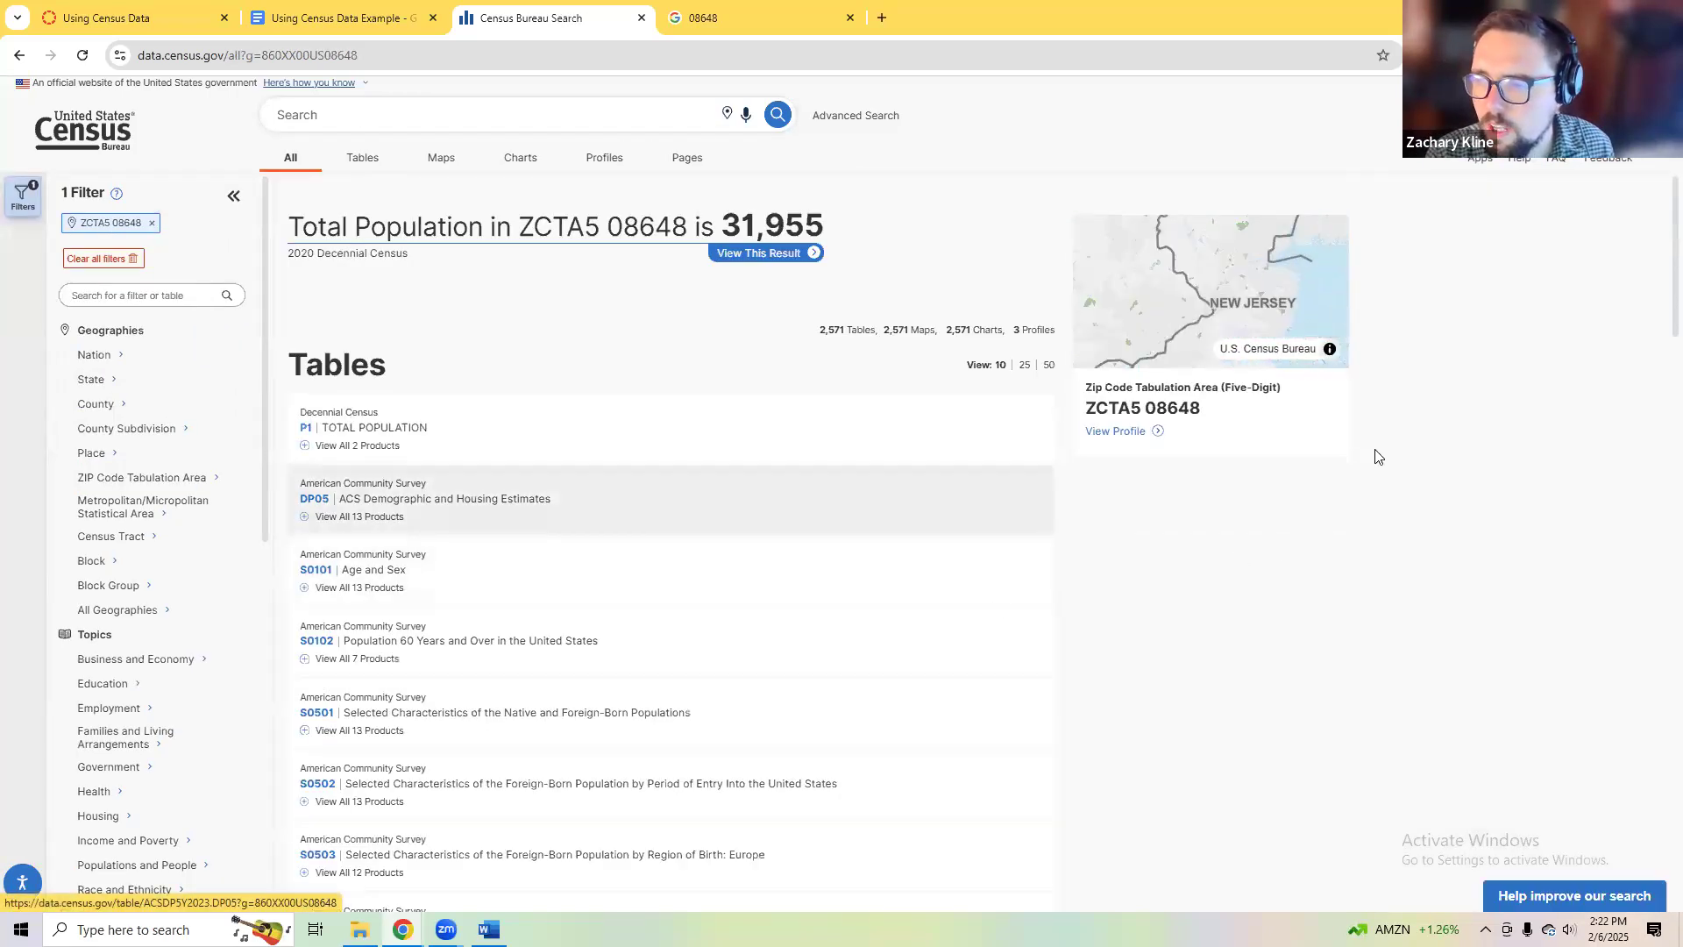
{"action": "middle_click", "coordinate": [1131, 443]}
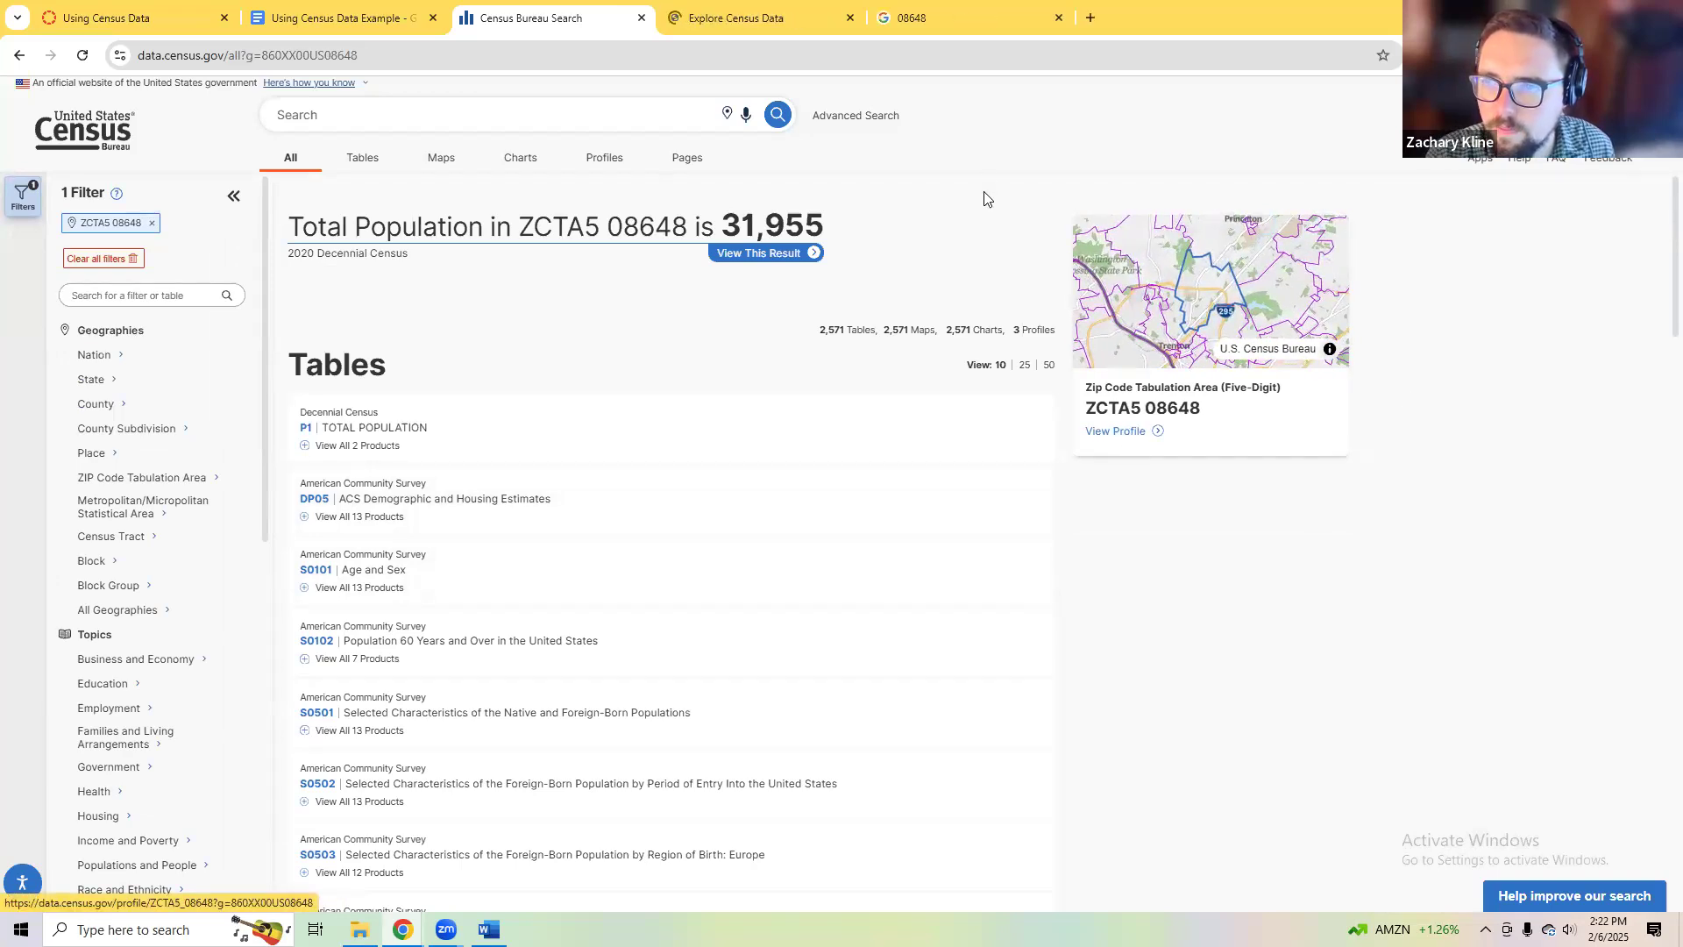
{"action": "left_click", "coordinate": [714, 7]}
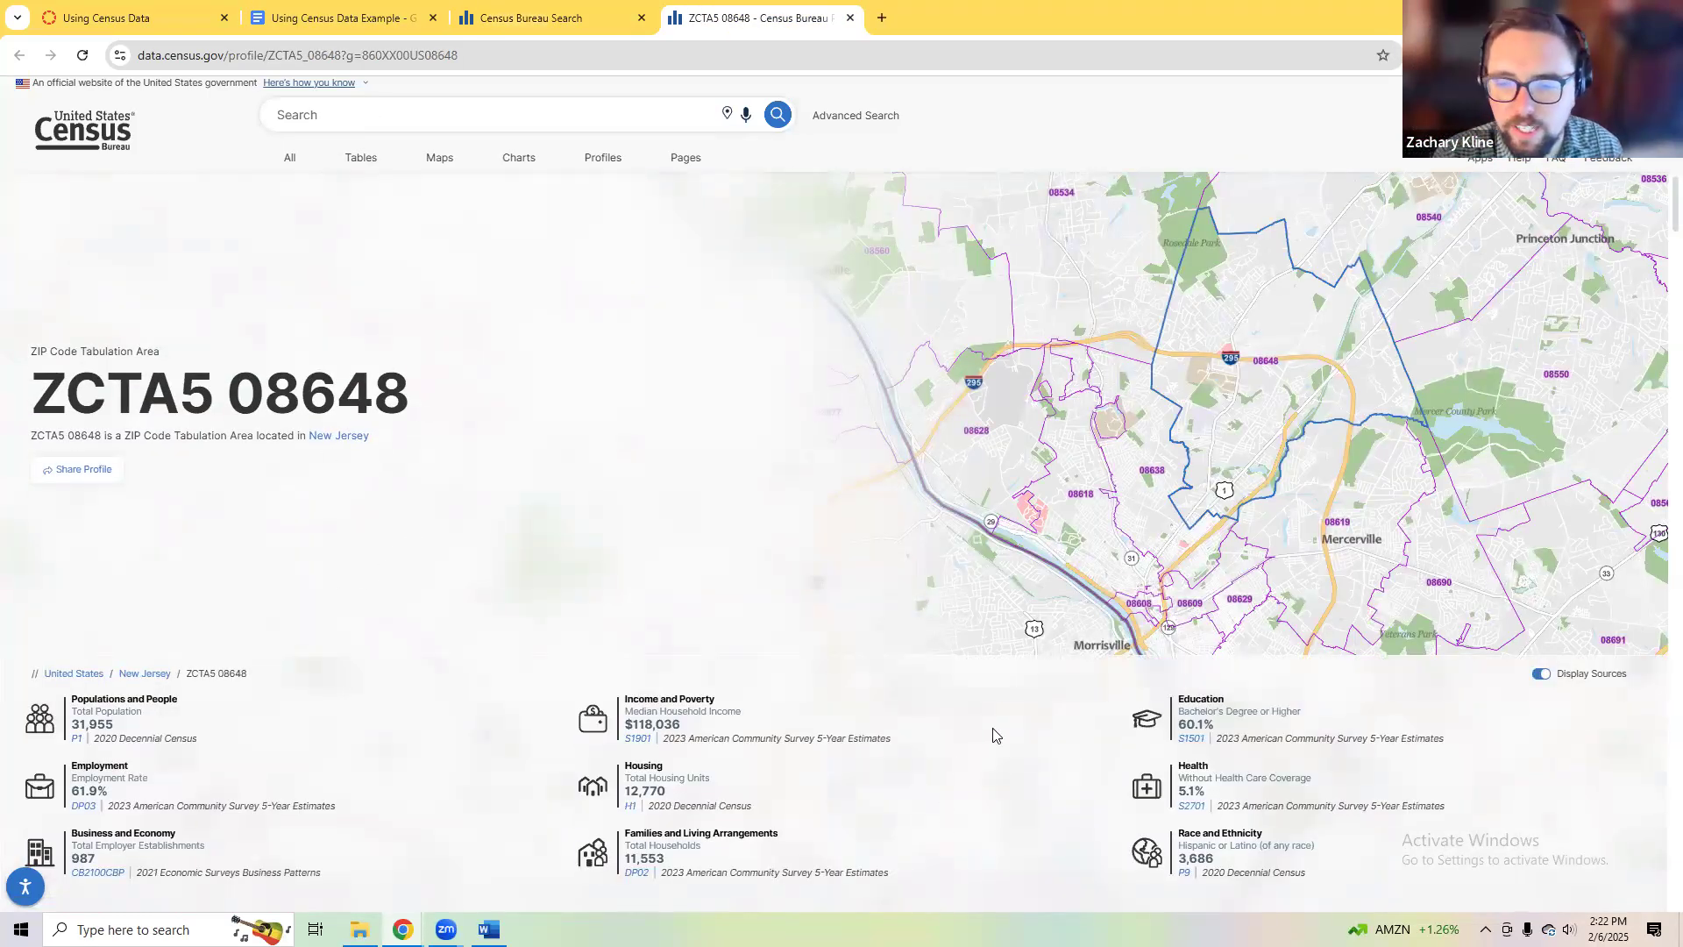
Step: Open the DP03 source table for the employment rate from the profile's summary as a separate page
{"action": "scroll", "coordinate": [983, 731], "scroll_direction": "down", "scroll_amount": 2}
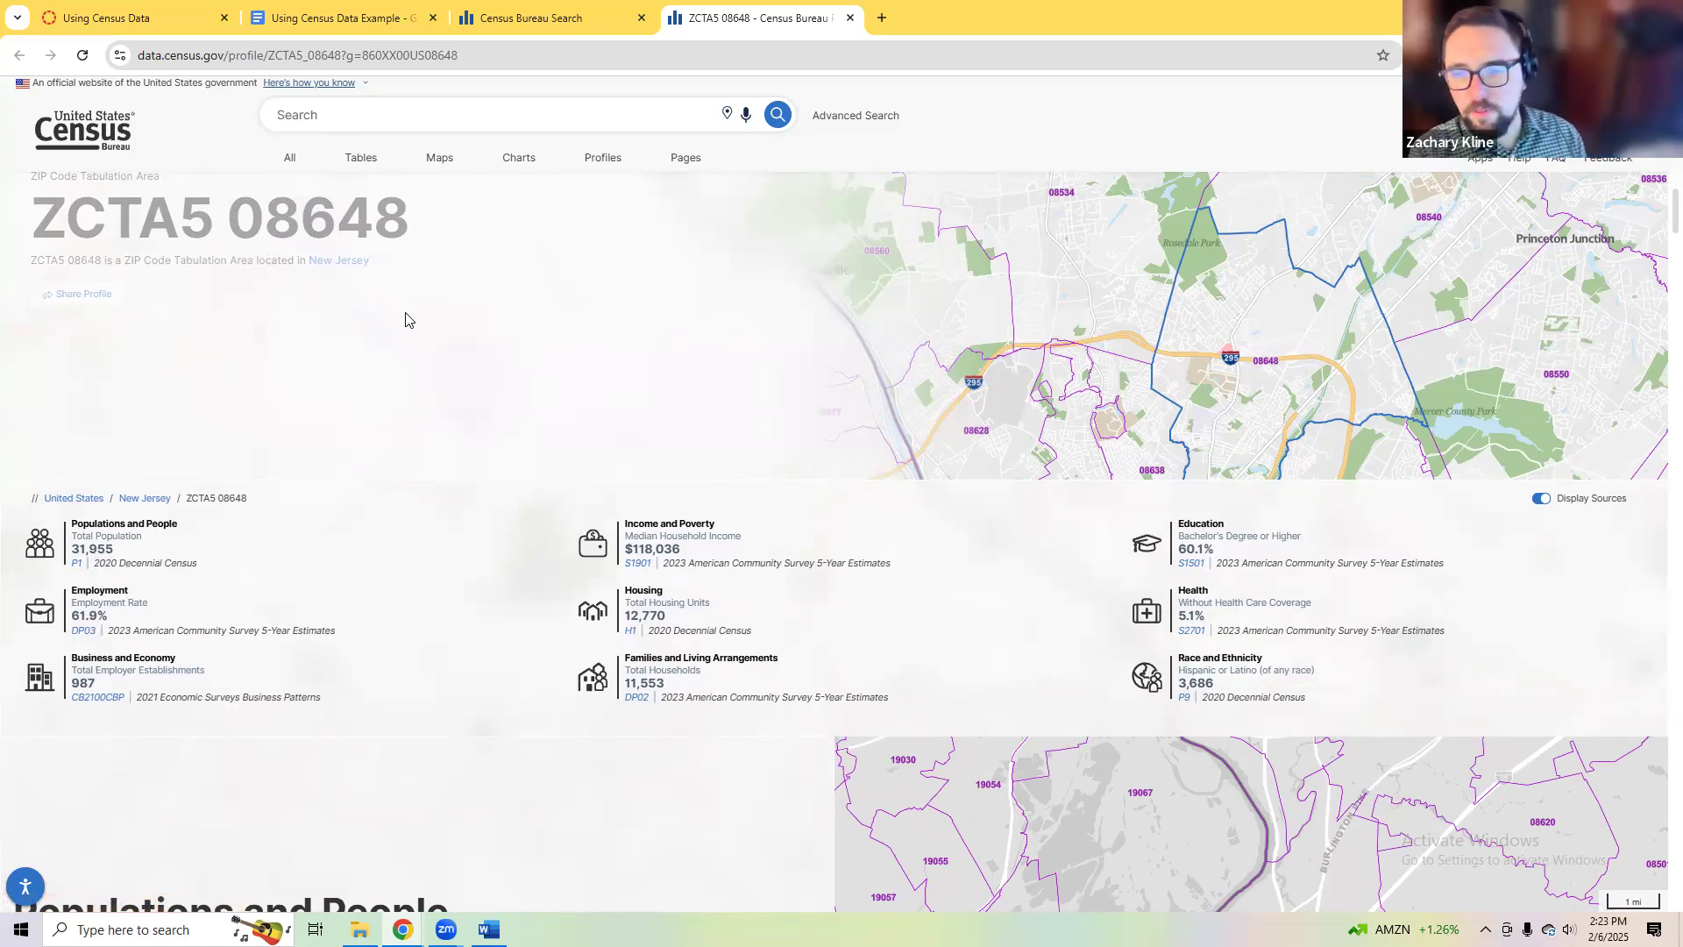
{"action": "middle_click", "coordinate": [83, 633]}
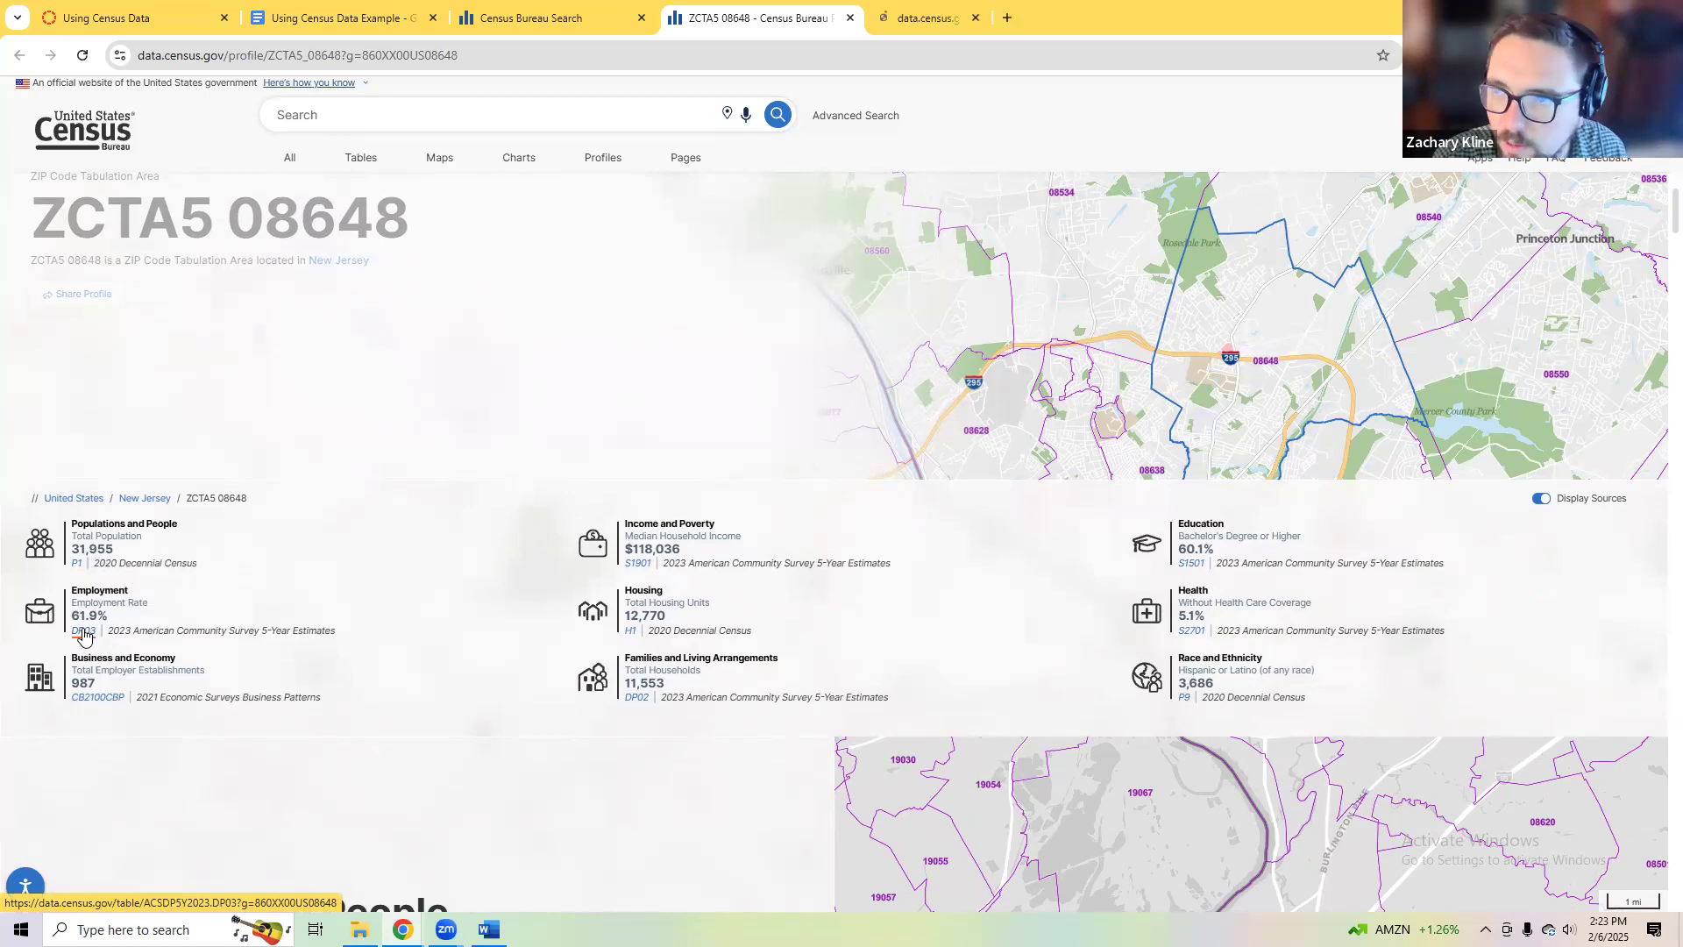
Step: View the DP03 Selected Economic Characteristics table and close its page
{"action": "left_click", "coordinate": [937, 11]}
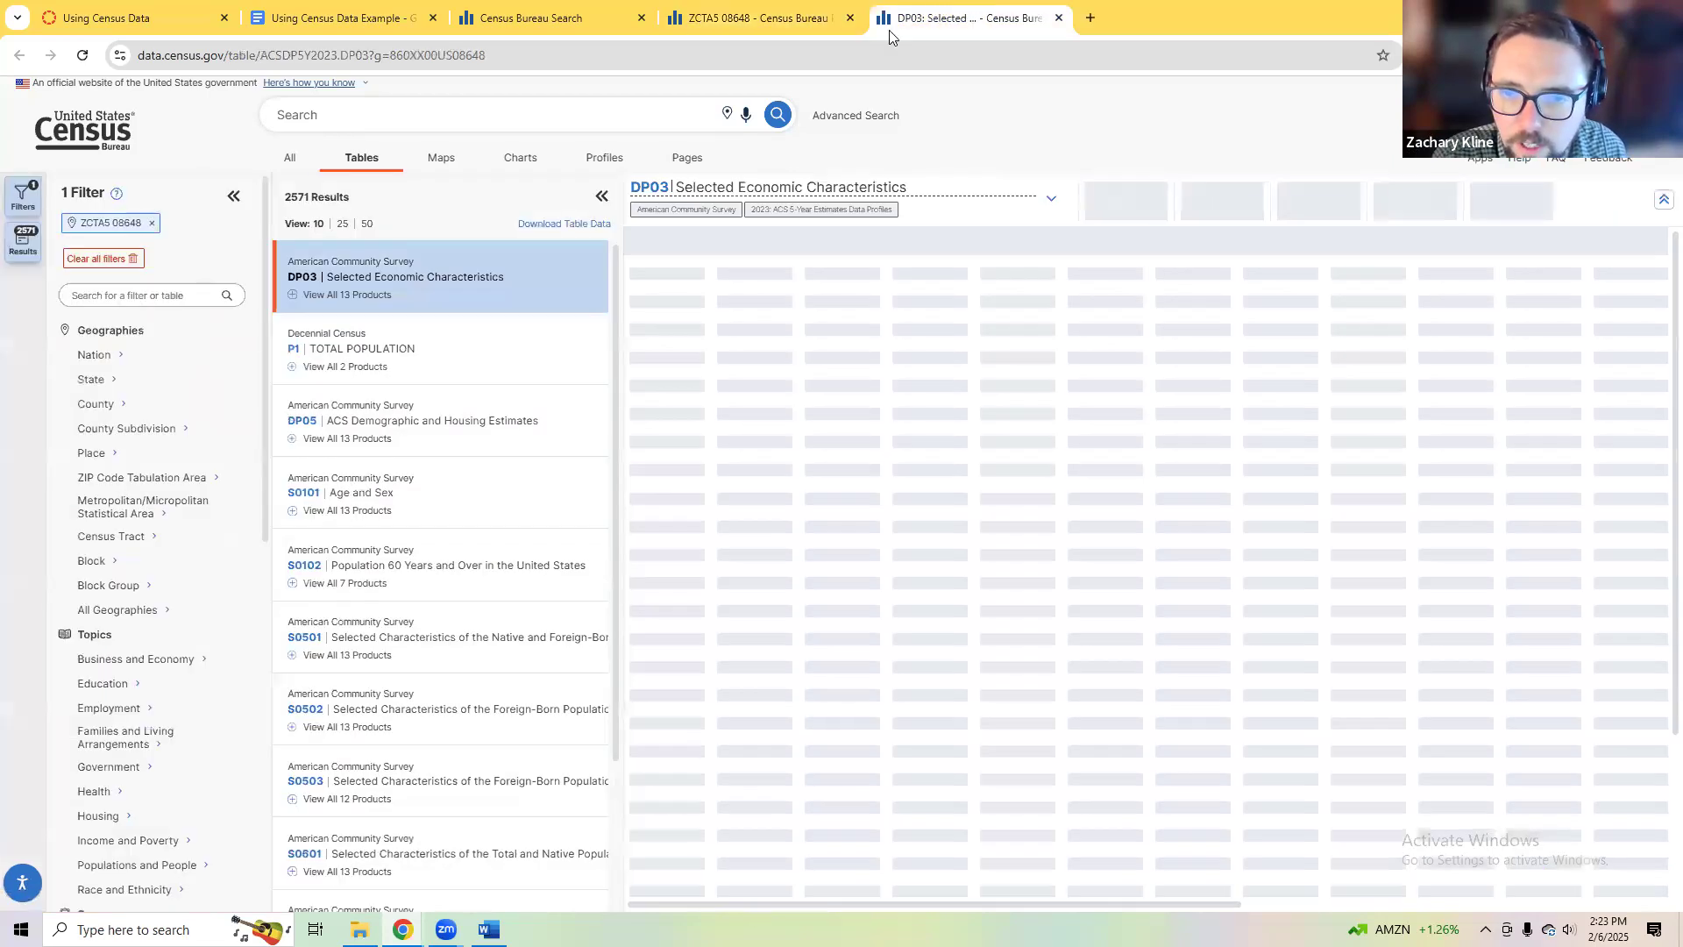
{"action": "middle_click", "coordinate": [954, 10]}
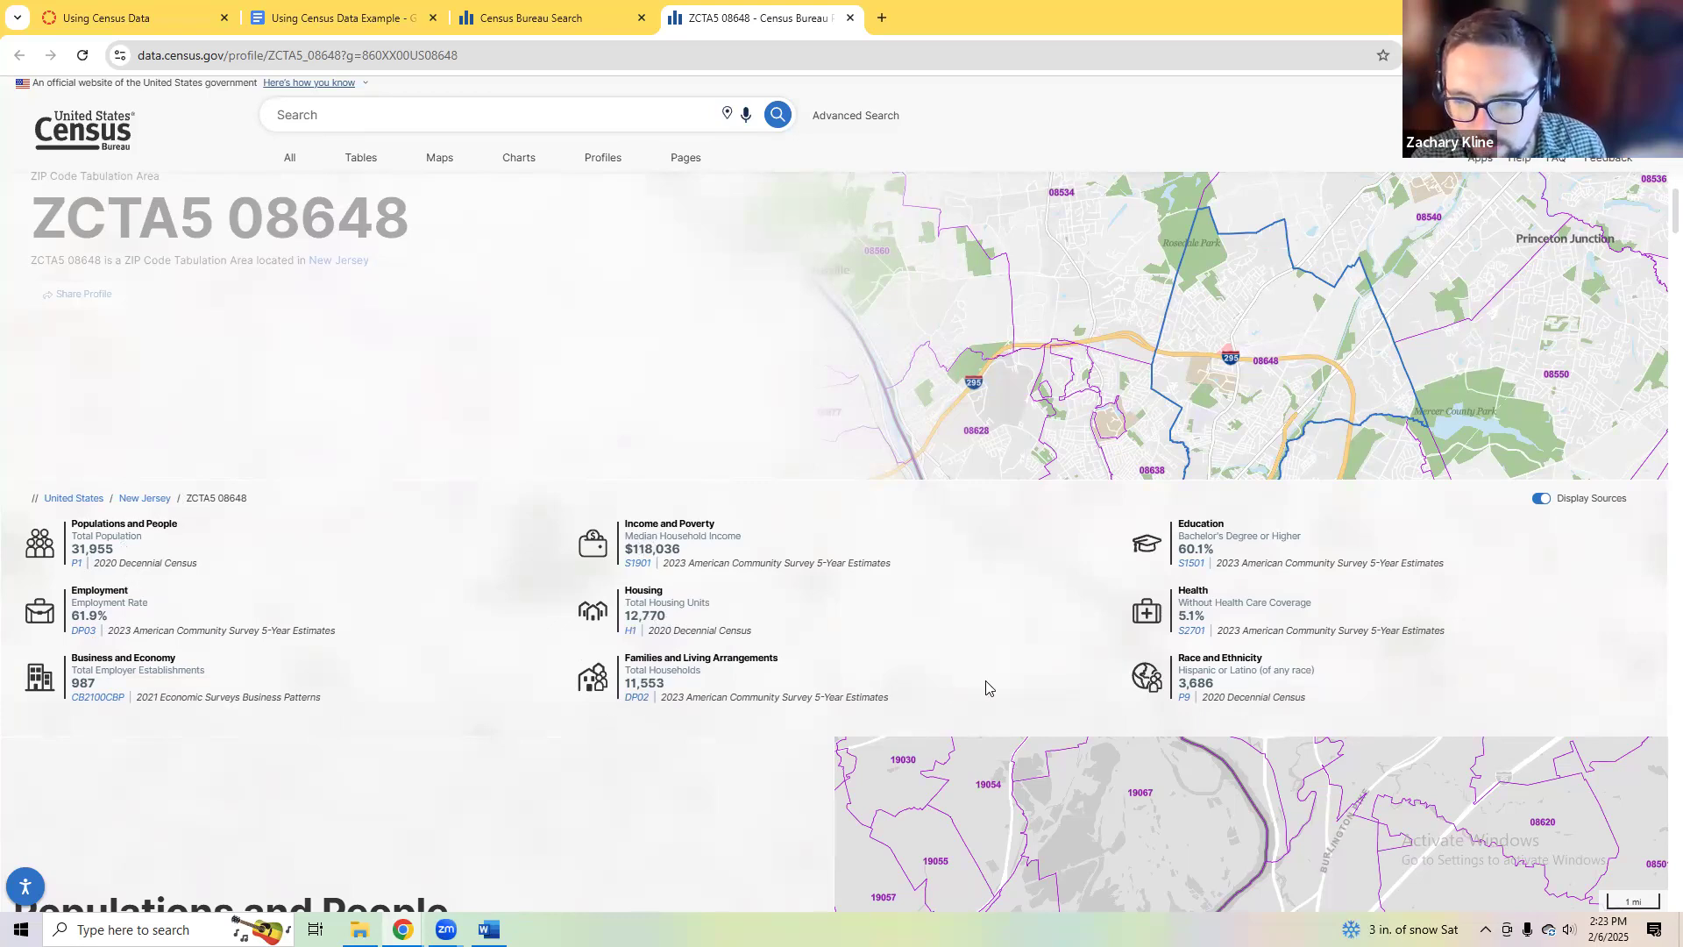
Step: Open the H1 source table for total housing units from the profile's summary and return to the profile
{"action": "scroll", "coordinate": [986, 688], "scroll_direction": "down", "scroll_amount": 2}
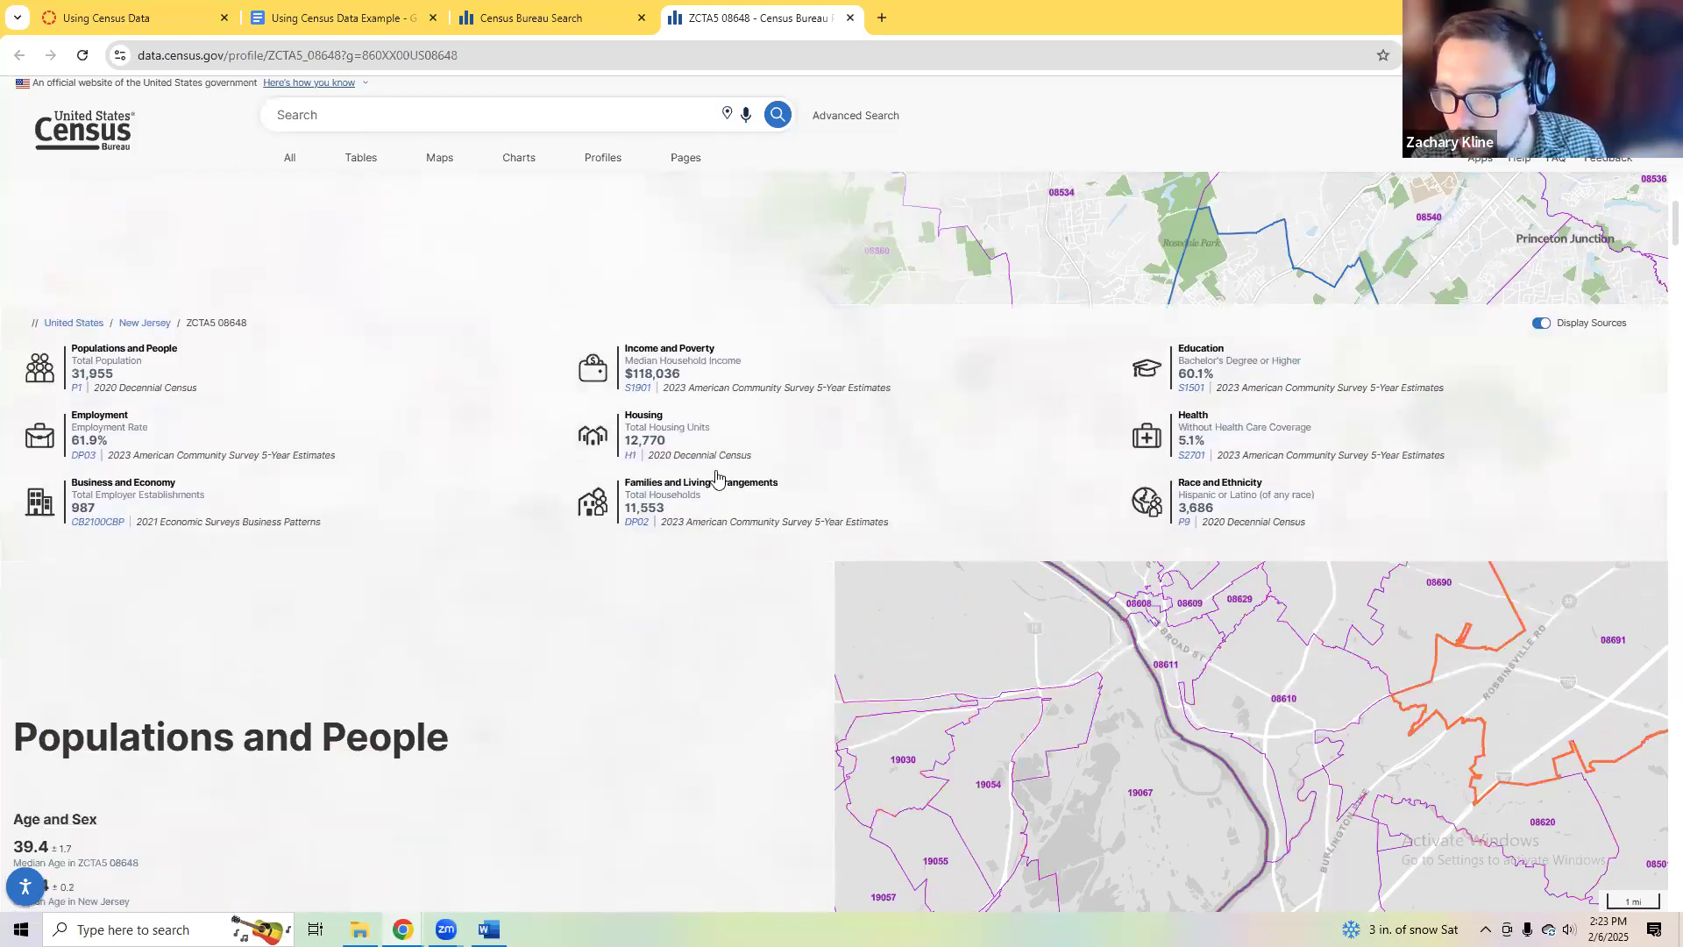
{"action": "right_click", "coordinate": [659, 454]}
{"action": "left_click", "coordinate": [753, 526]}
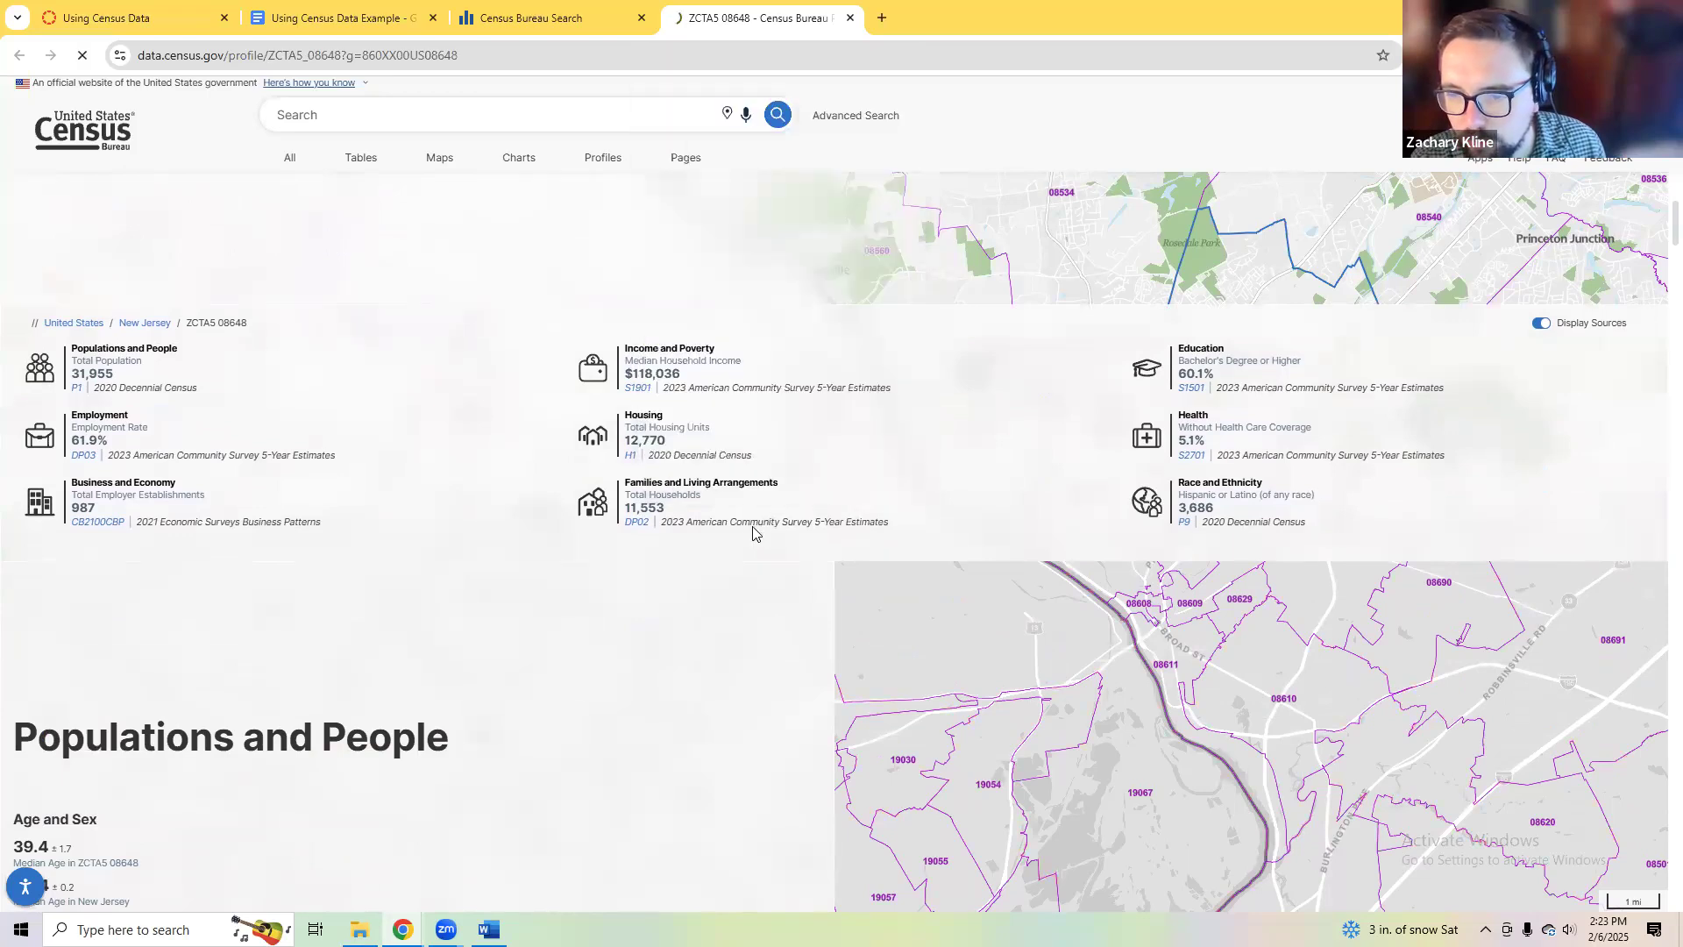
{"action": "key", "text": "alt+Left"}
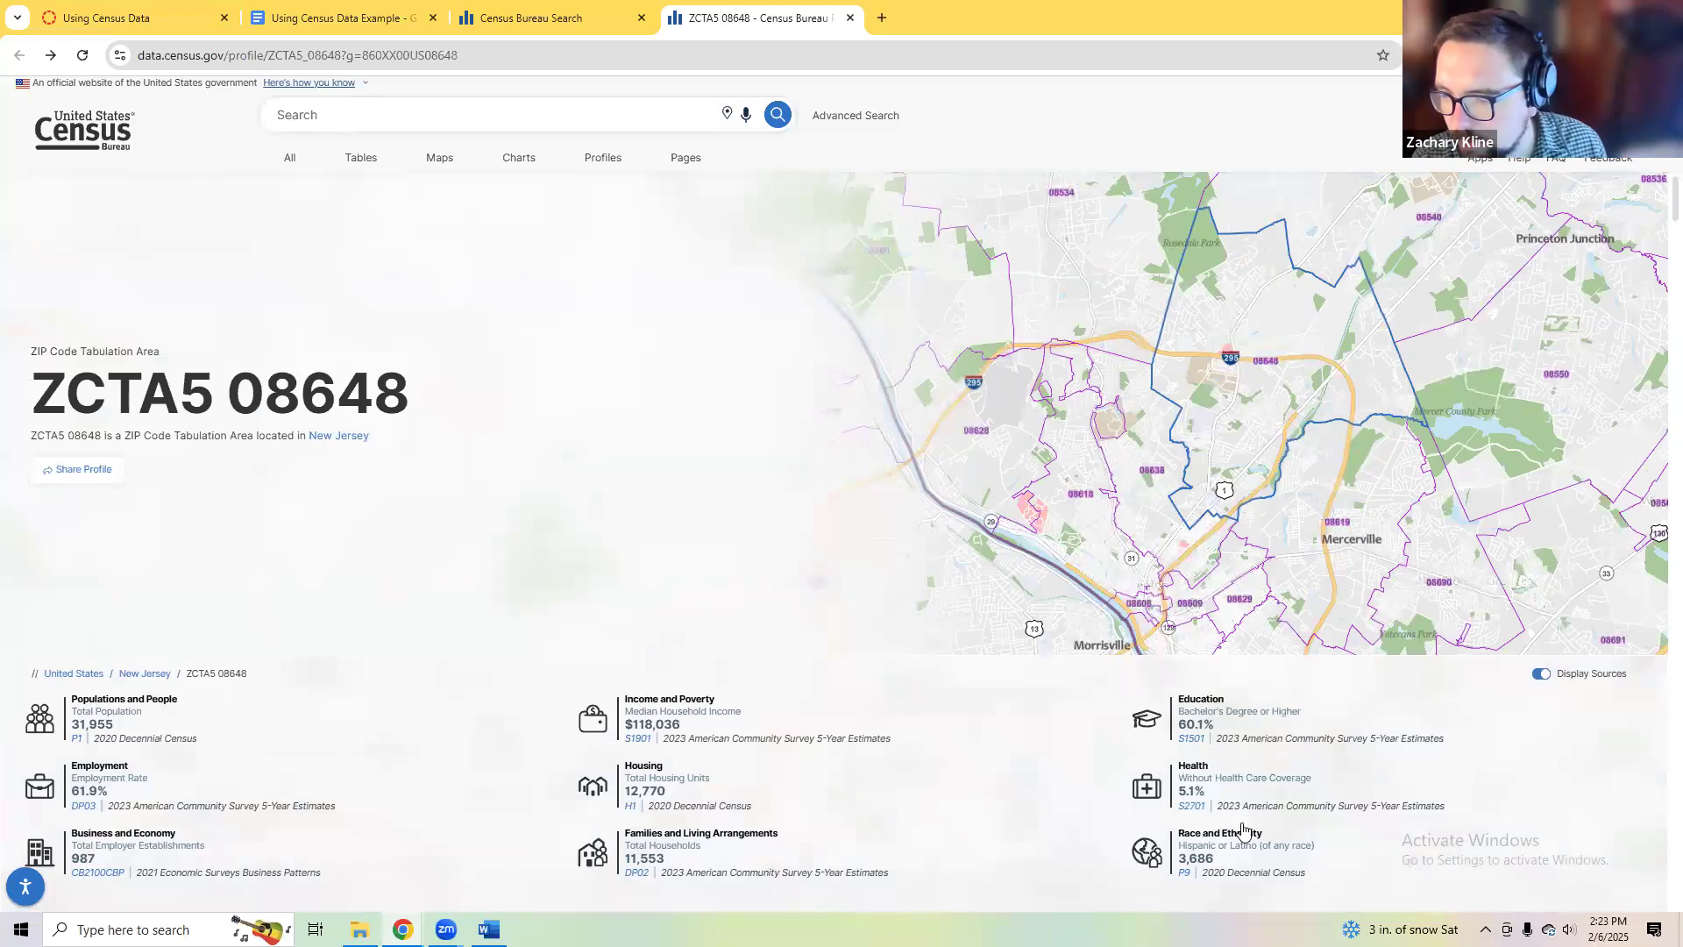
Step: Examine the Population Pyramid by age and sex in the profile's Populations and People section
{"action": "scroll", "coordinate": [1245, 829], "scroll_direction": "down", "scroll_amount": 2}
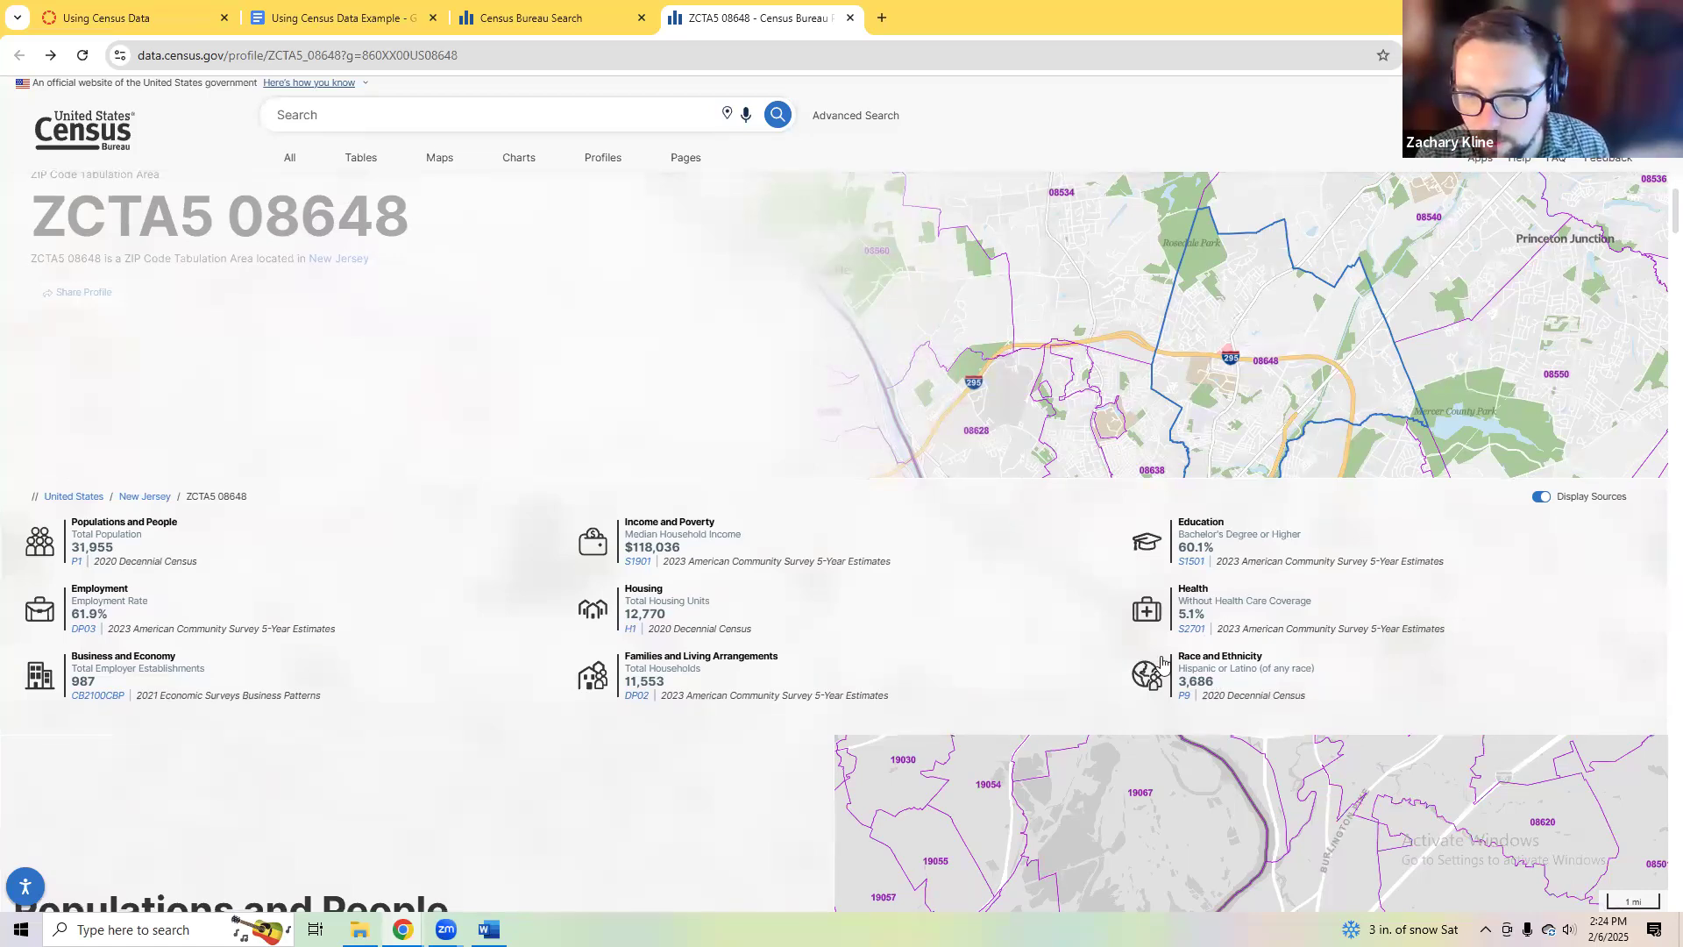
{"action": "scroll", "coordinate": [714, 575], "scroll_direction": "down", "scroll_amount": 8}
{"action": "scroll", "coordinate": [695, 590], "scroll_direction": "down", "scroll_amount": 6}
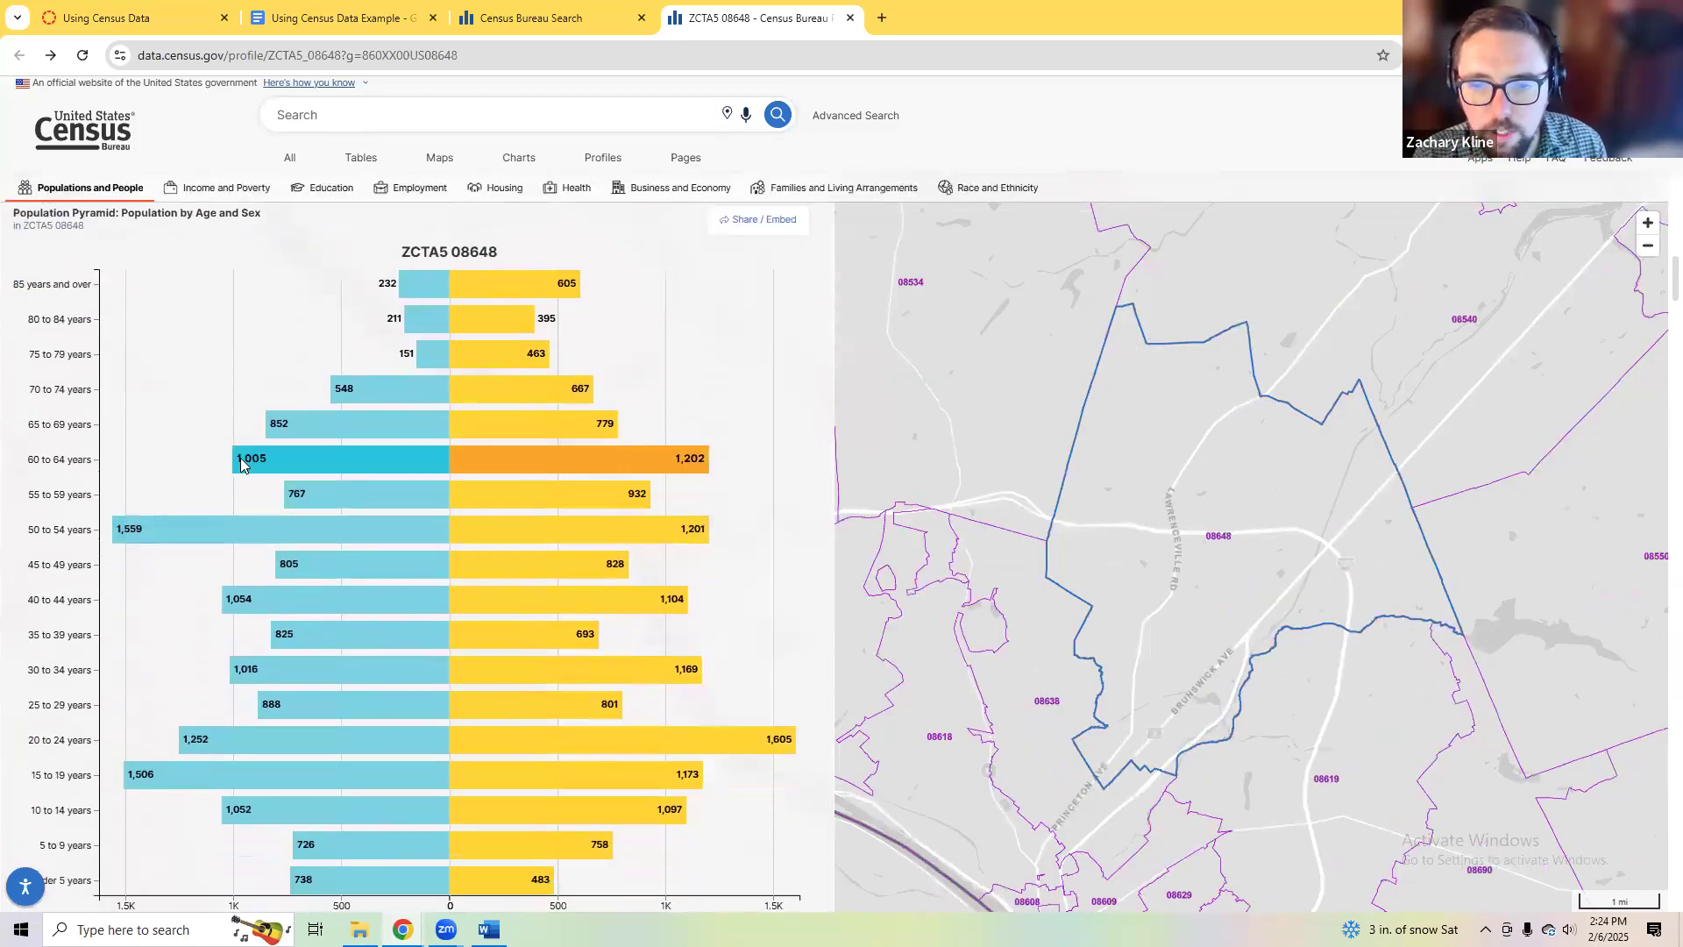
{"action": "scroll", "coordinate": [375, 558], "scroll_direction": "down", "scroll_amount": 3}
{"action": "scroll", "coordinate": [377, 557], "scroll_direction": "up", "scroll_amount": 7}
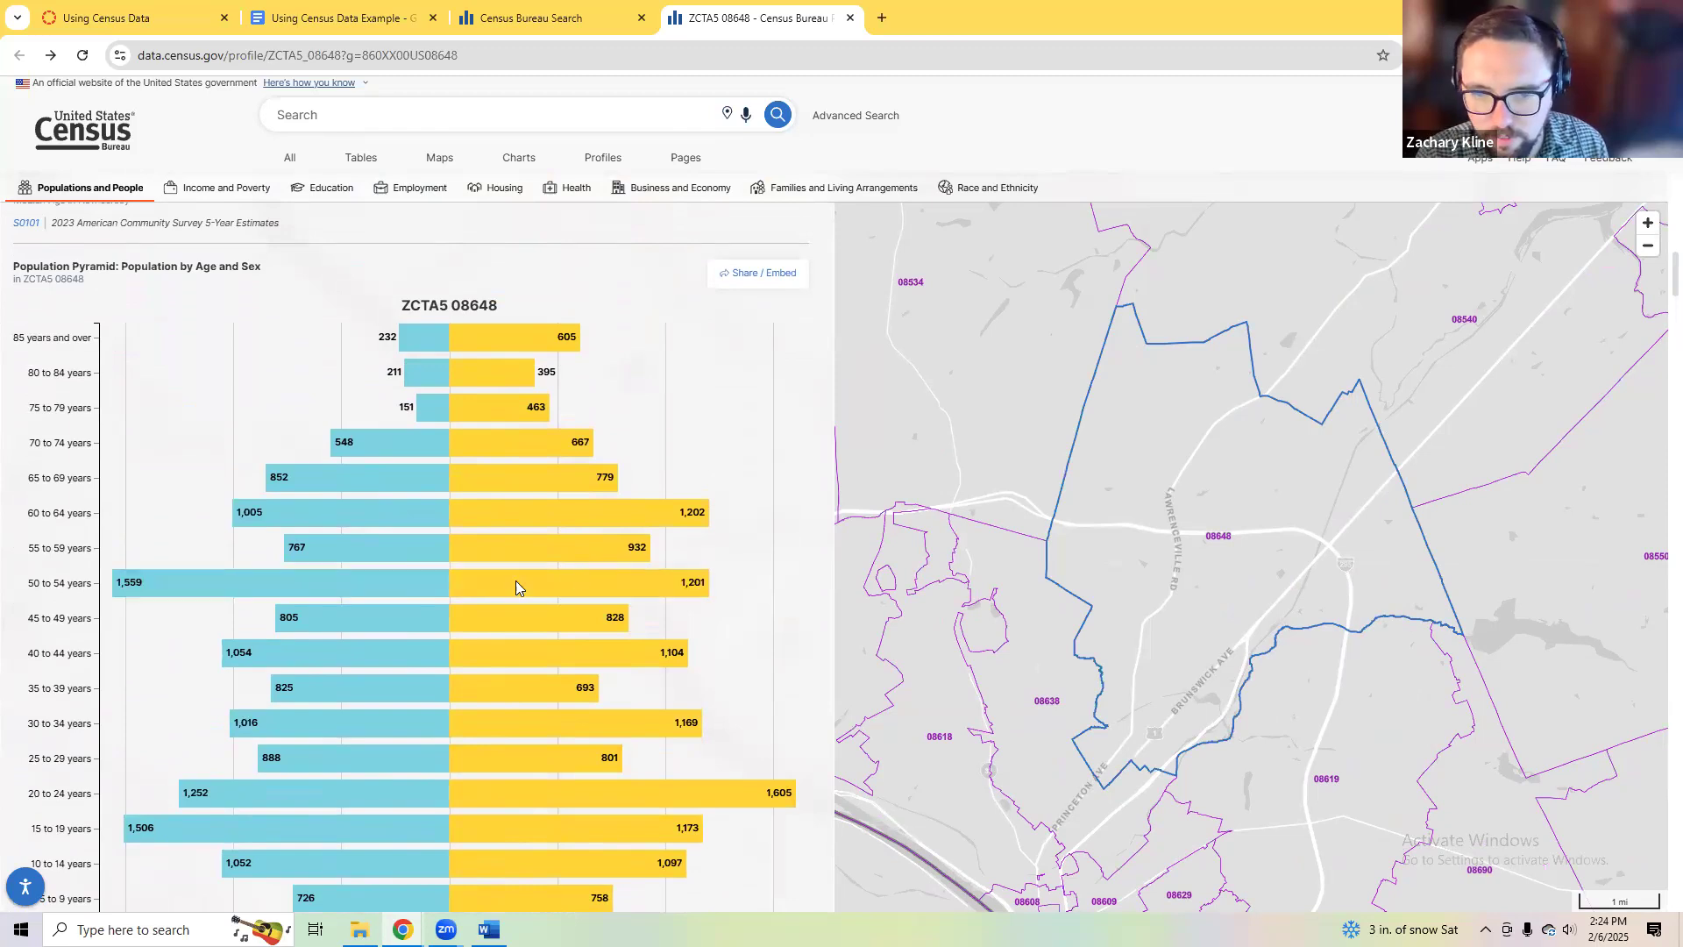
{"action": "scroll", "coordinate": [263, 561], "scroll_direction": "down", "scroll_amount": 1}
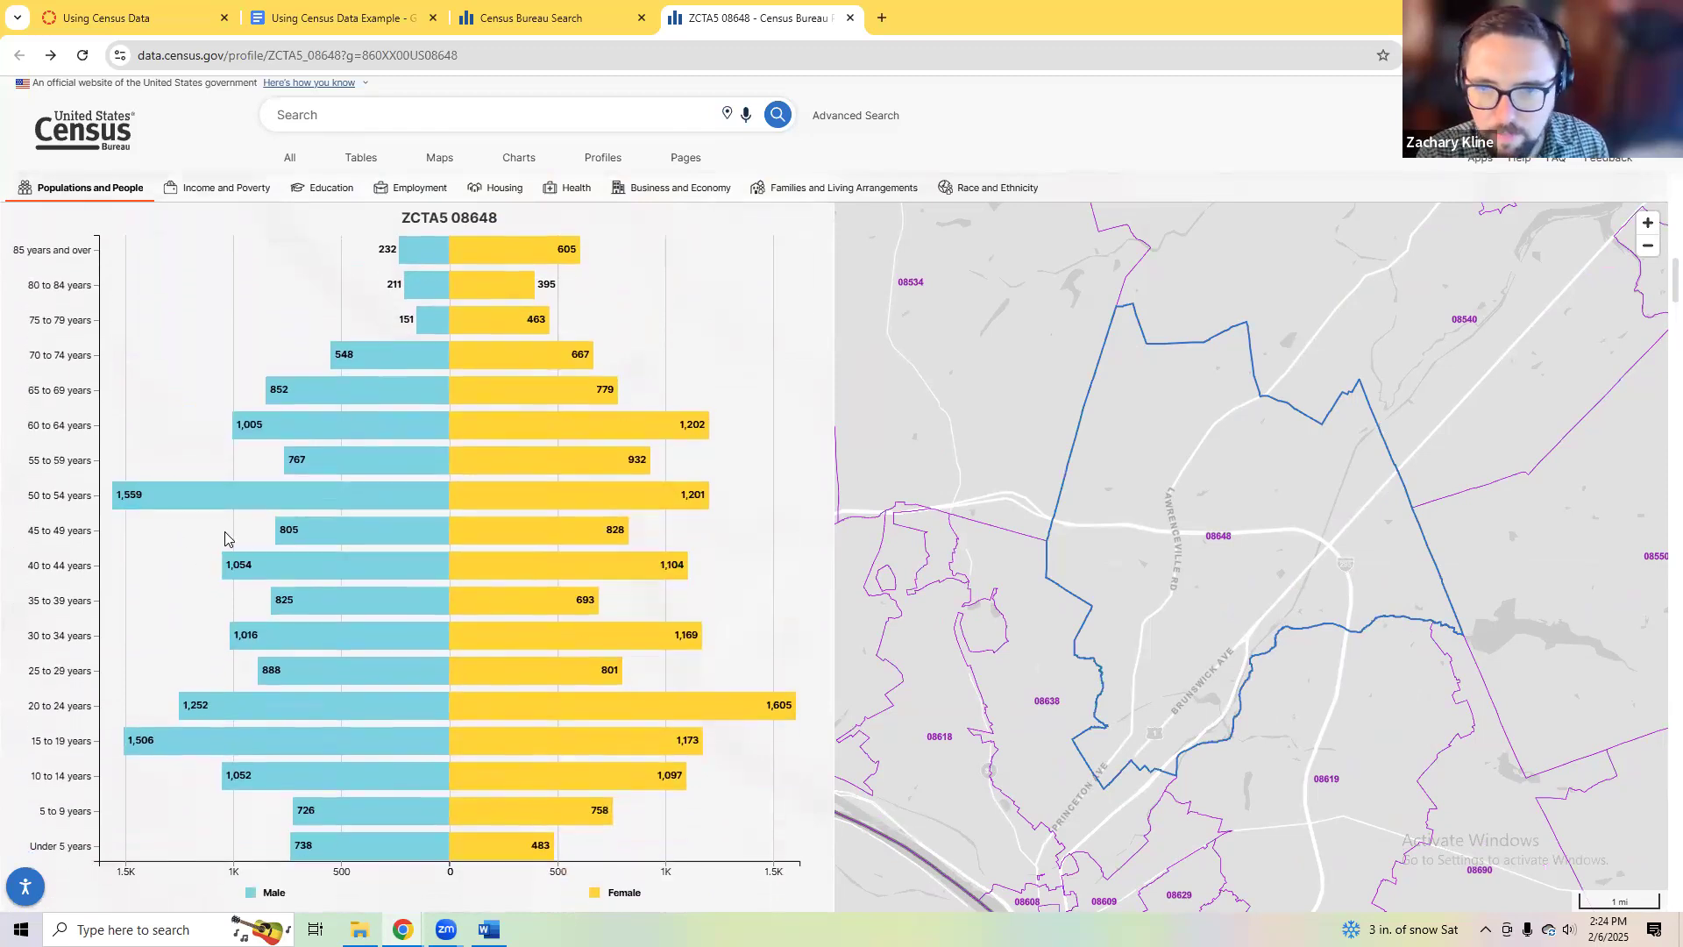
Step: Glance at the ZCTA5 08648 search results, return to the profile, and look through its Residential Mobility and Veterans data
{"action": "left_click", "coordinate": [519, 21]}
{"action": "left_click", "coordinate": [780, 11]}
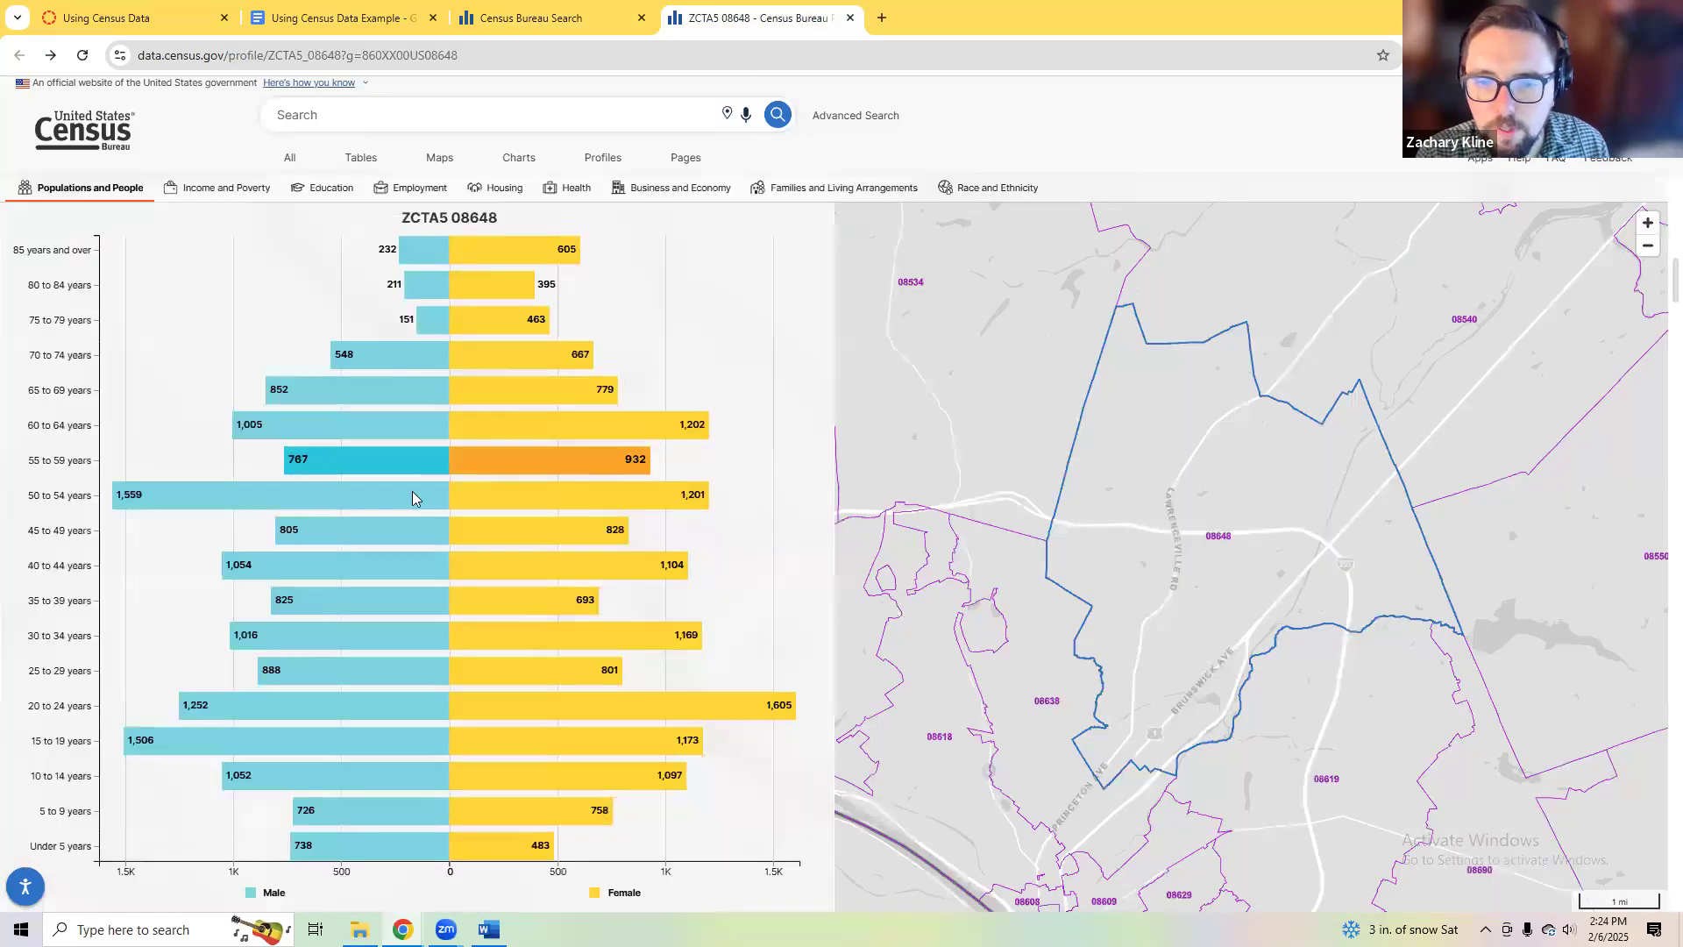
{"action": "scroll", "coordinate": [403, 487], "scroll_direction": "down", "scroll_amount": 2}
{"action": "scroll", "coordinate": [386, 464], "scroll_direction": "down", "scroll_amount": 4}
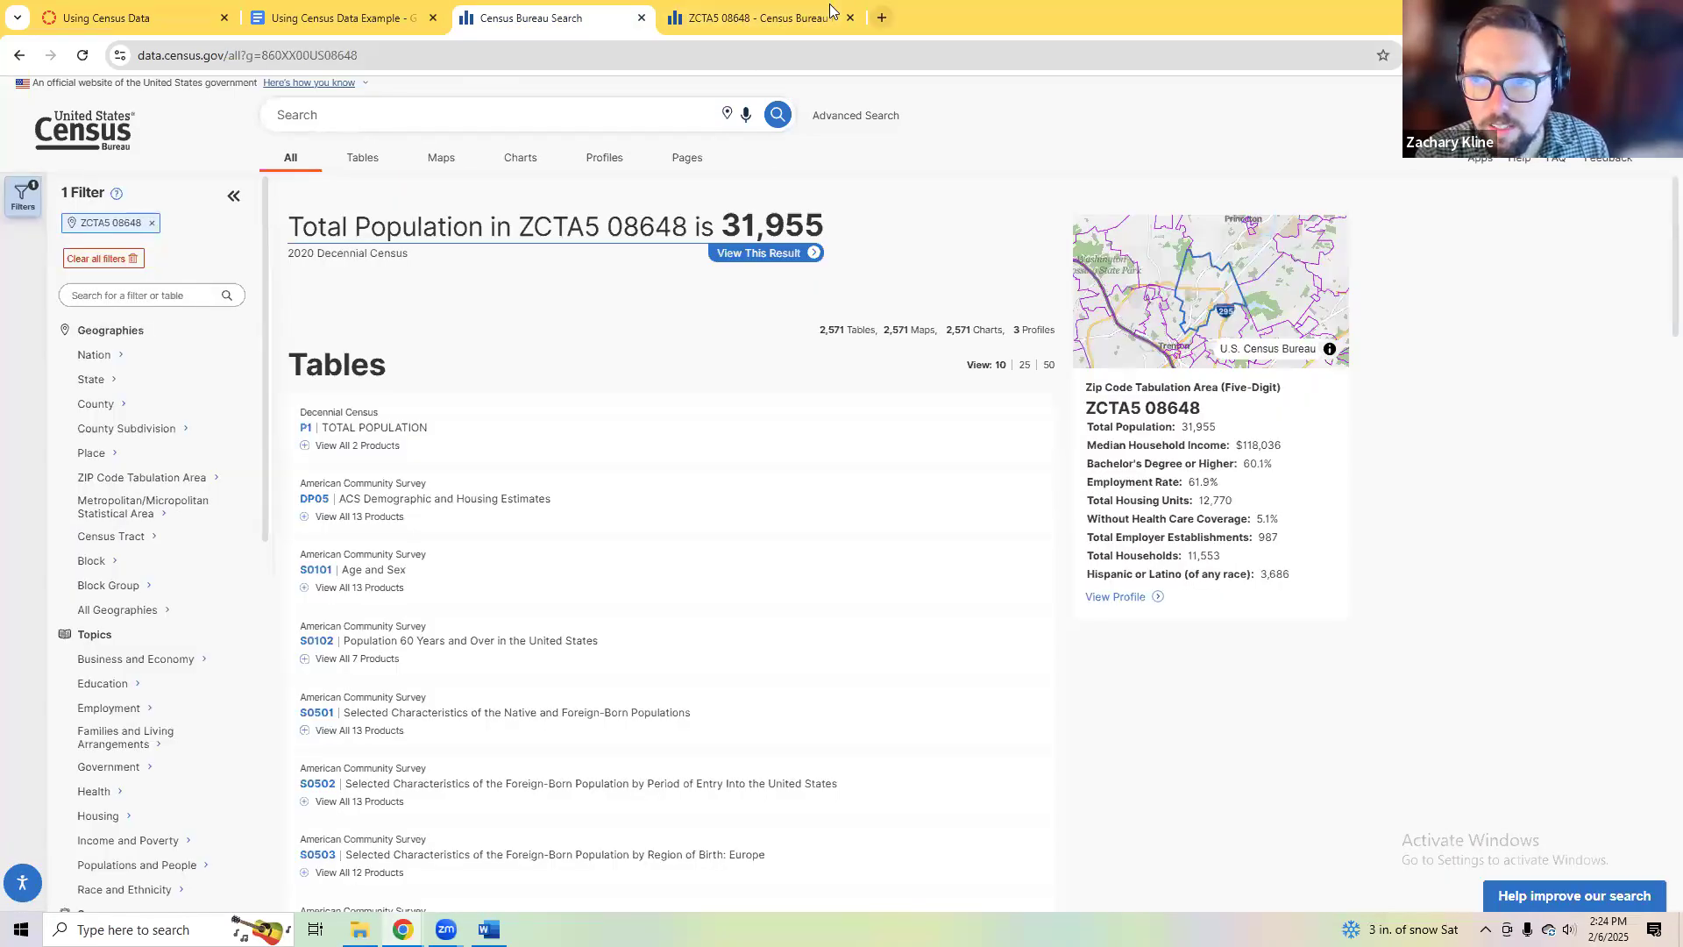
{"action": "left_click", "coordinate": [831, 11]}
{"action": "scroll", "coordinate": [564, 469], "scroll_direction": "down", "scroll_amount": 10}
{"action": "scroll", "coordinate": [290, 528], "scroll_direction": "down", "scroll_amount": 9}
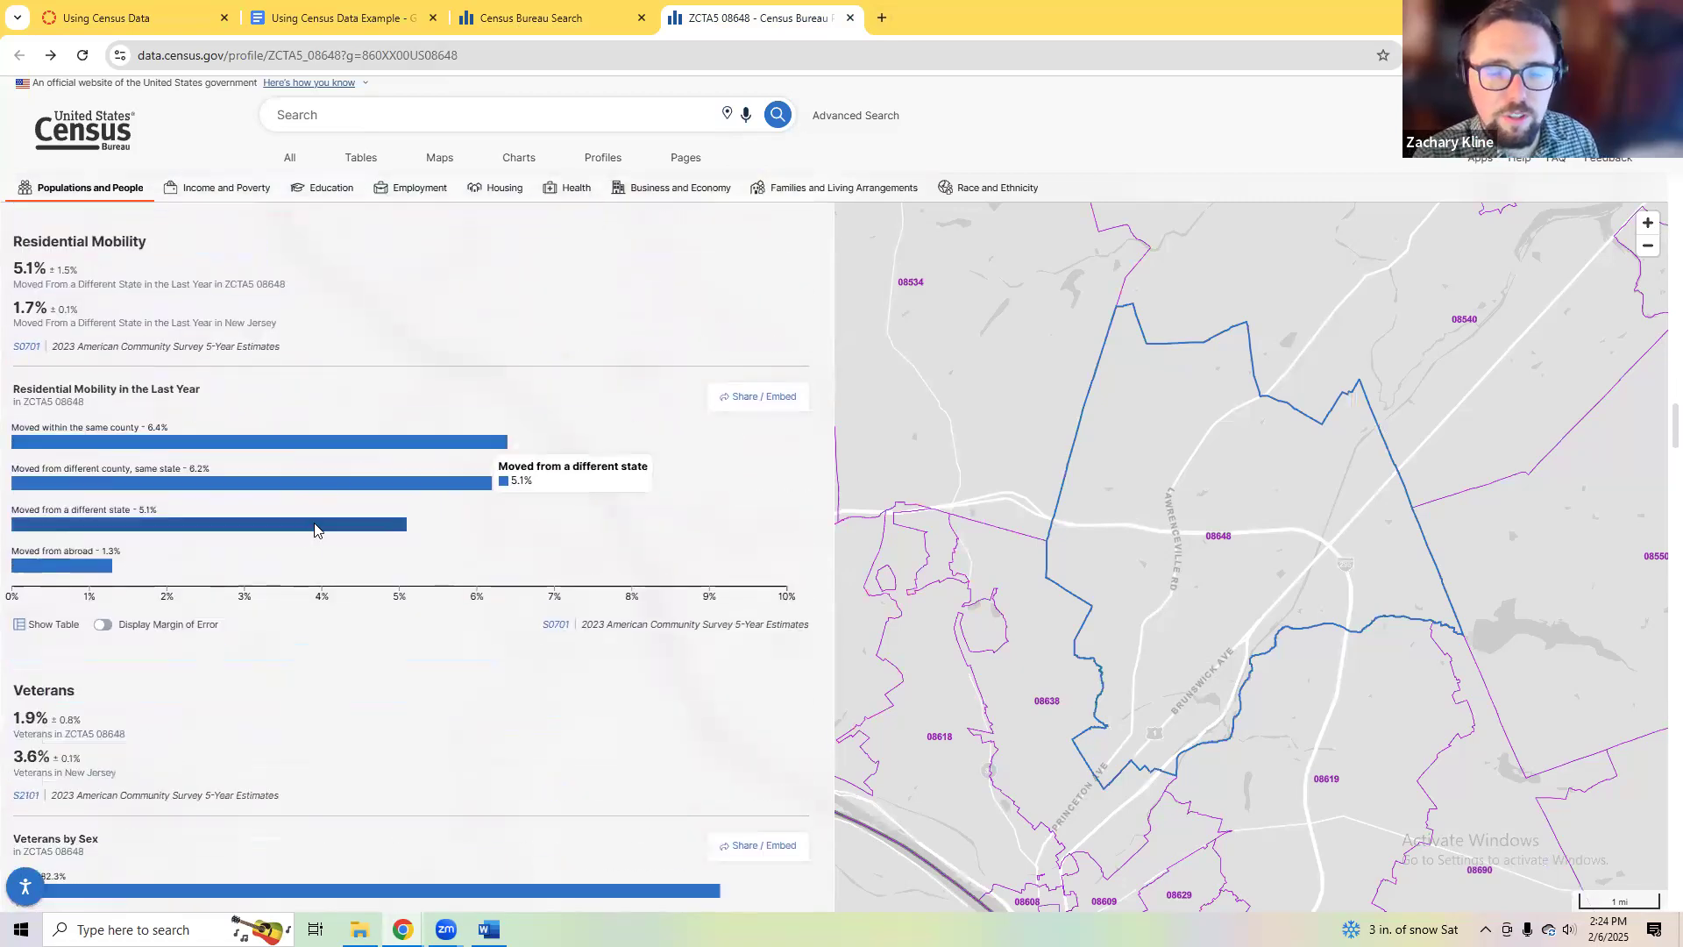
{"action": "scroll", "coordinate": [149, 646], "scroll_direction": "down", "scroll_amount": 2}
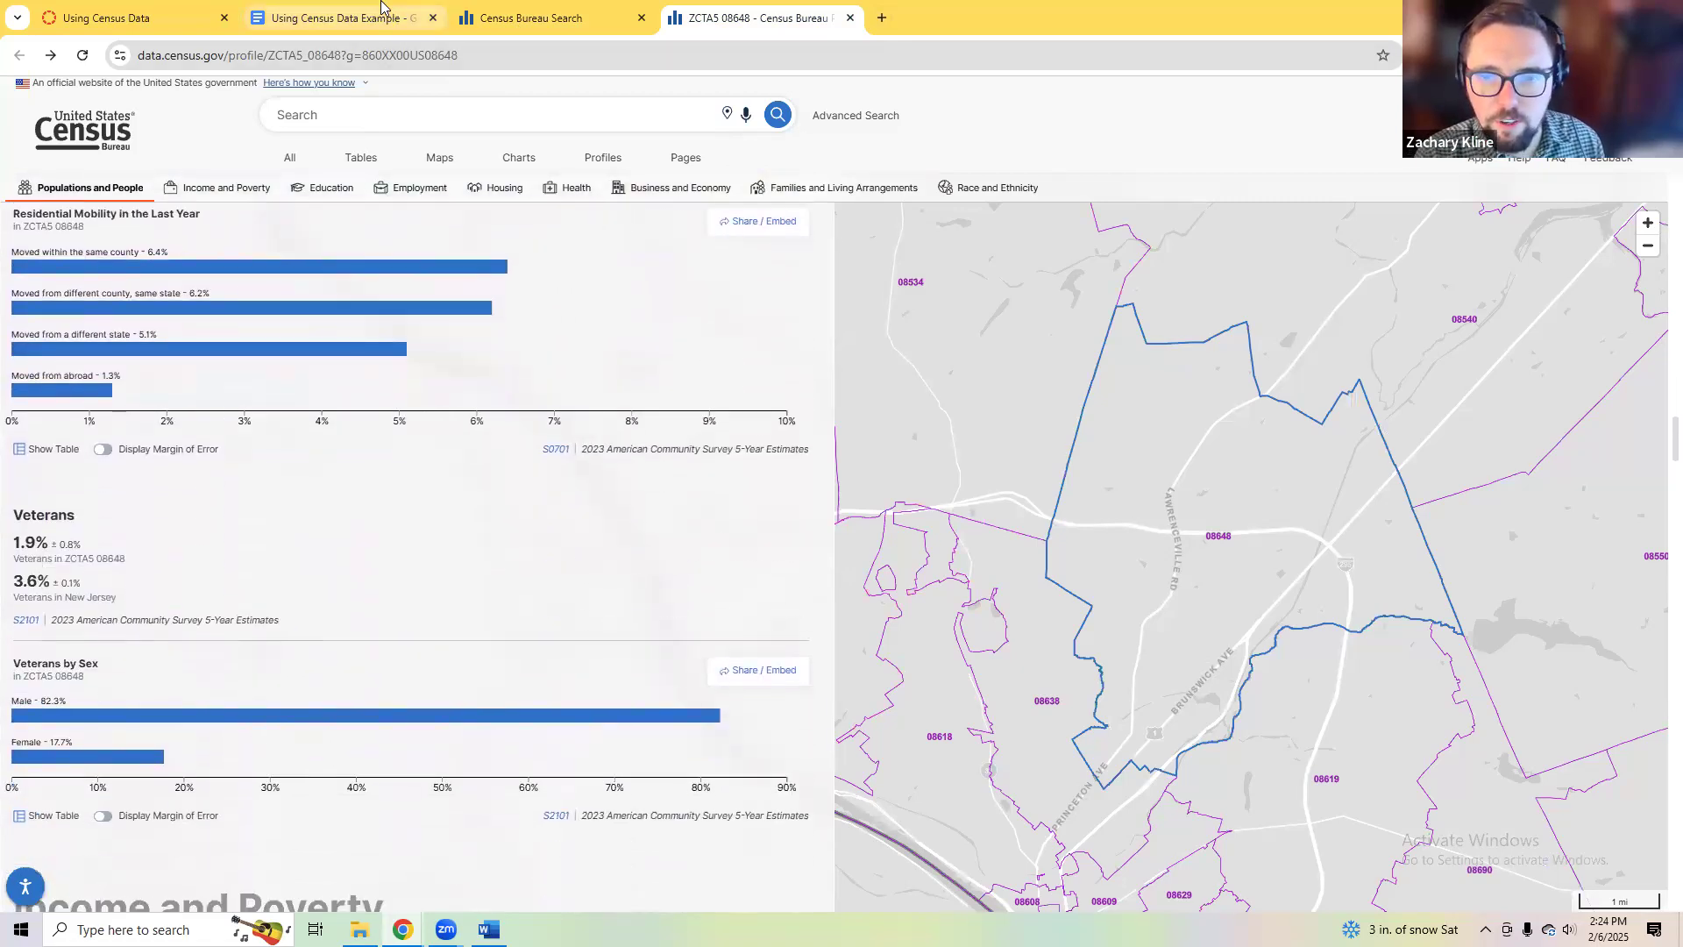
Step: In the Using Census Data Example document, replace the blank line after Zip Code with 08648
{"action": "left_click", "coordinate": [341, 17]}
{"action": "left_click", "coordinate": [741, 460]}
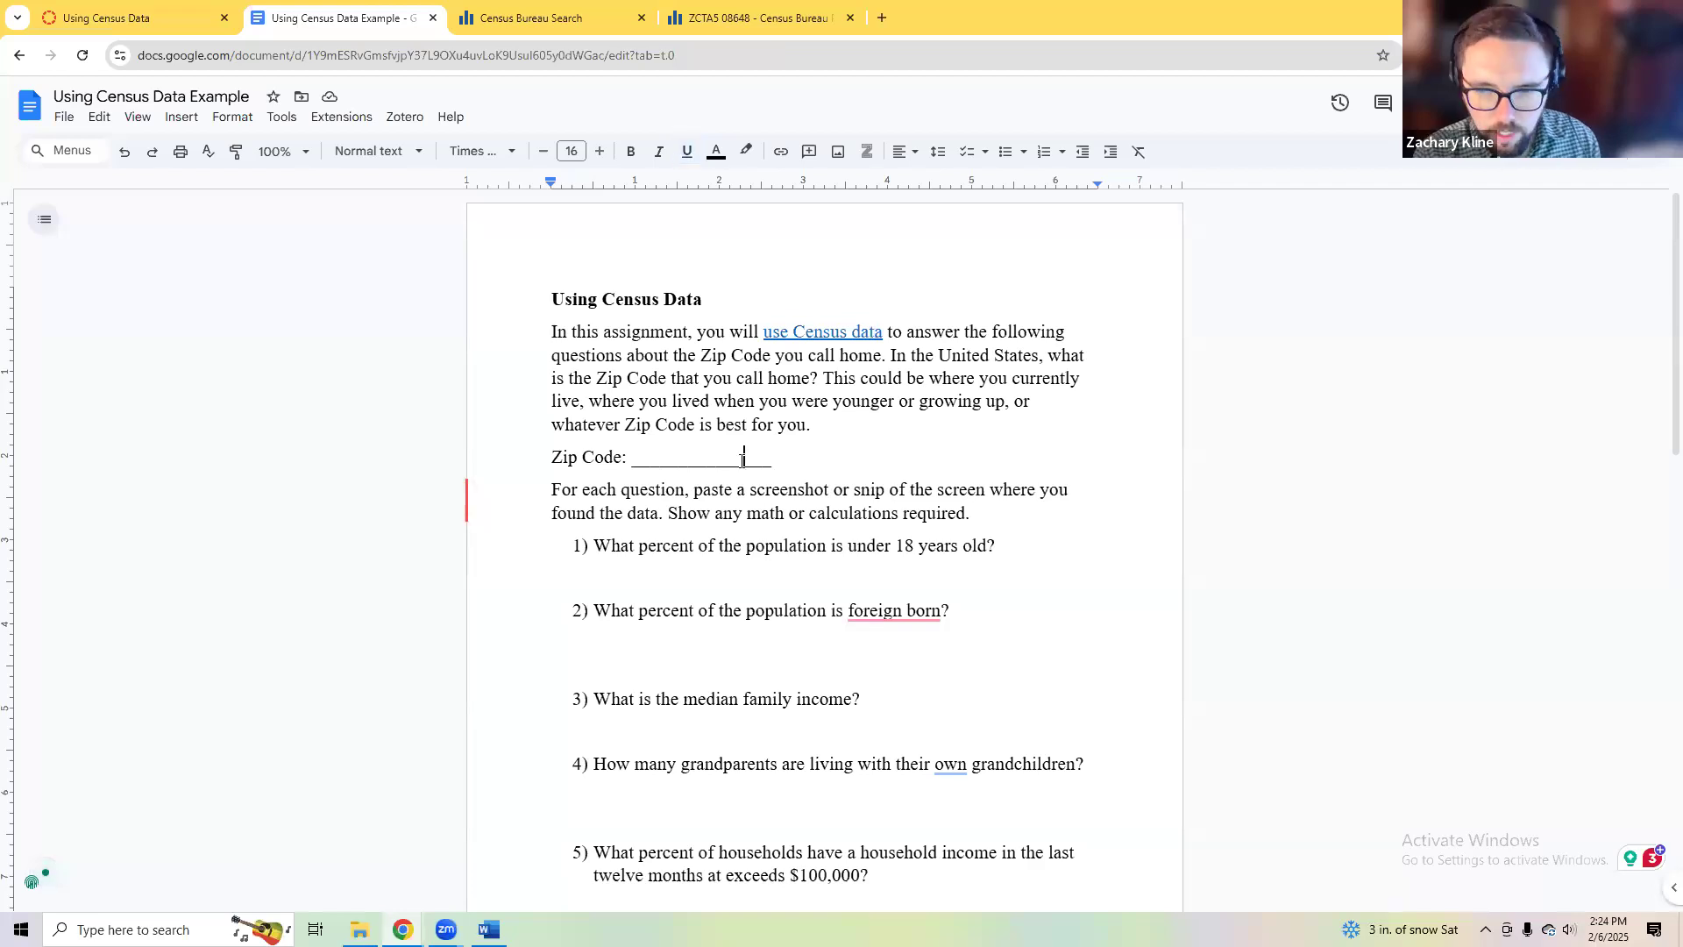
{"action": "left_click_drag", "start_coordinate": [625, 467], "coordinate": [776, 467]}
{"action": "key", "text": "BackSpace"}
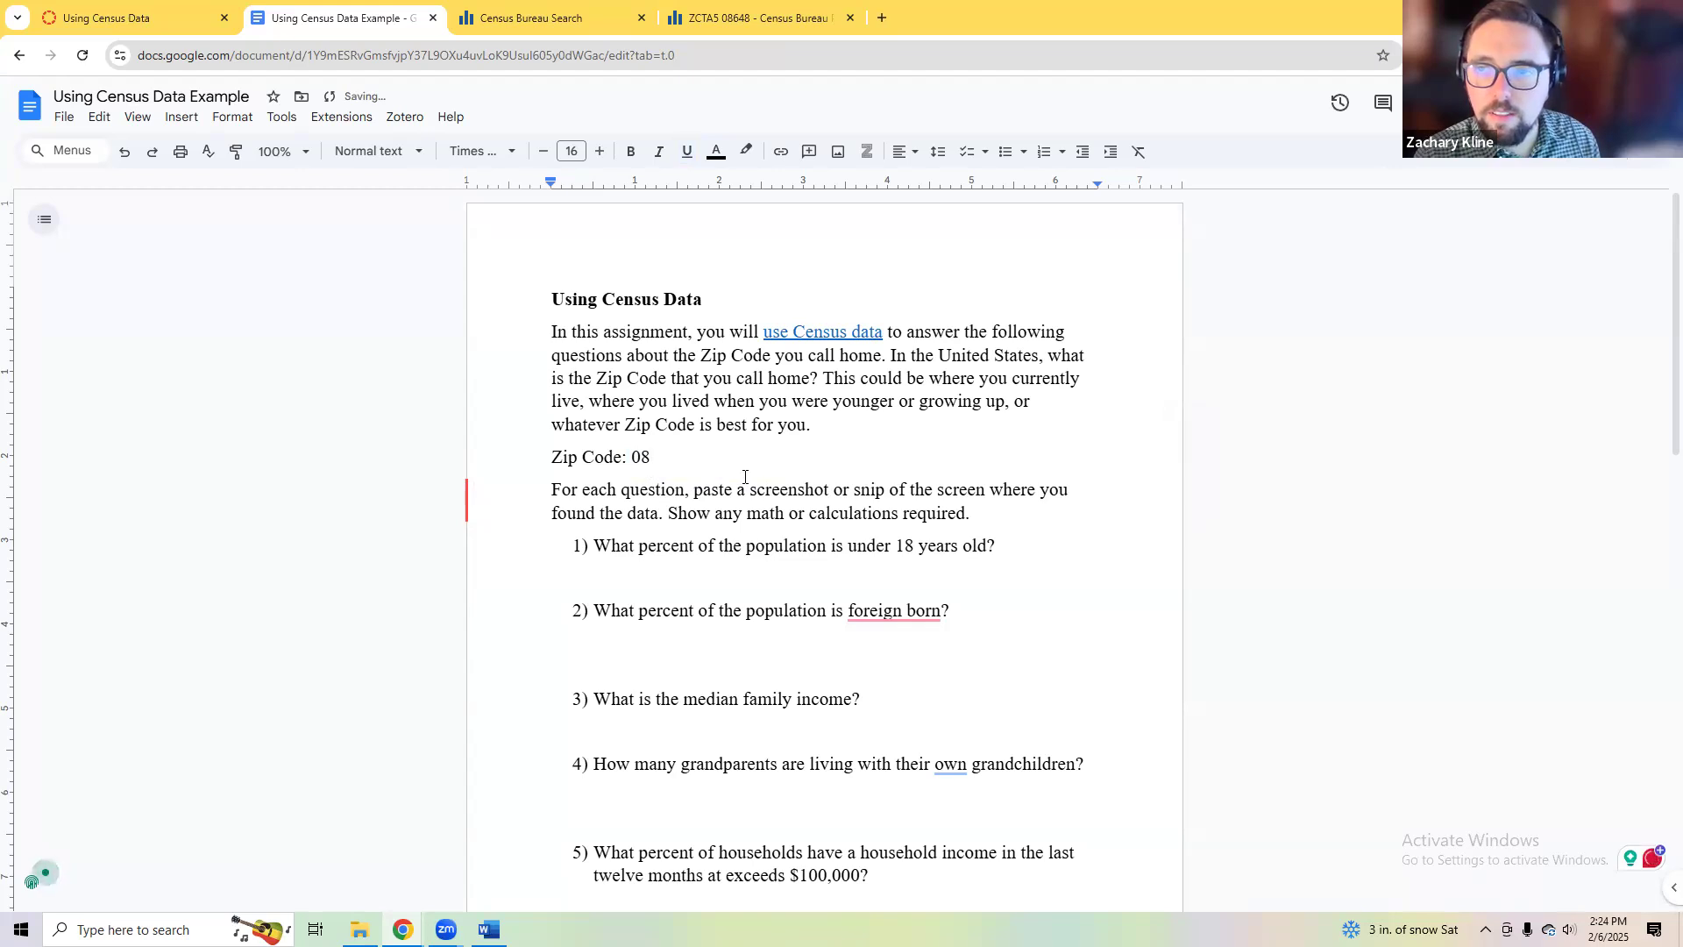
{"action": "type", "text": "08648"}
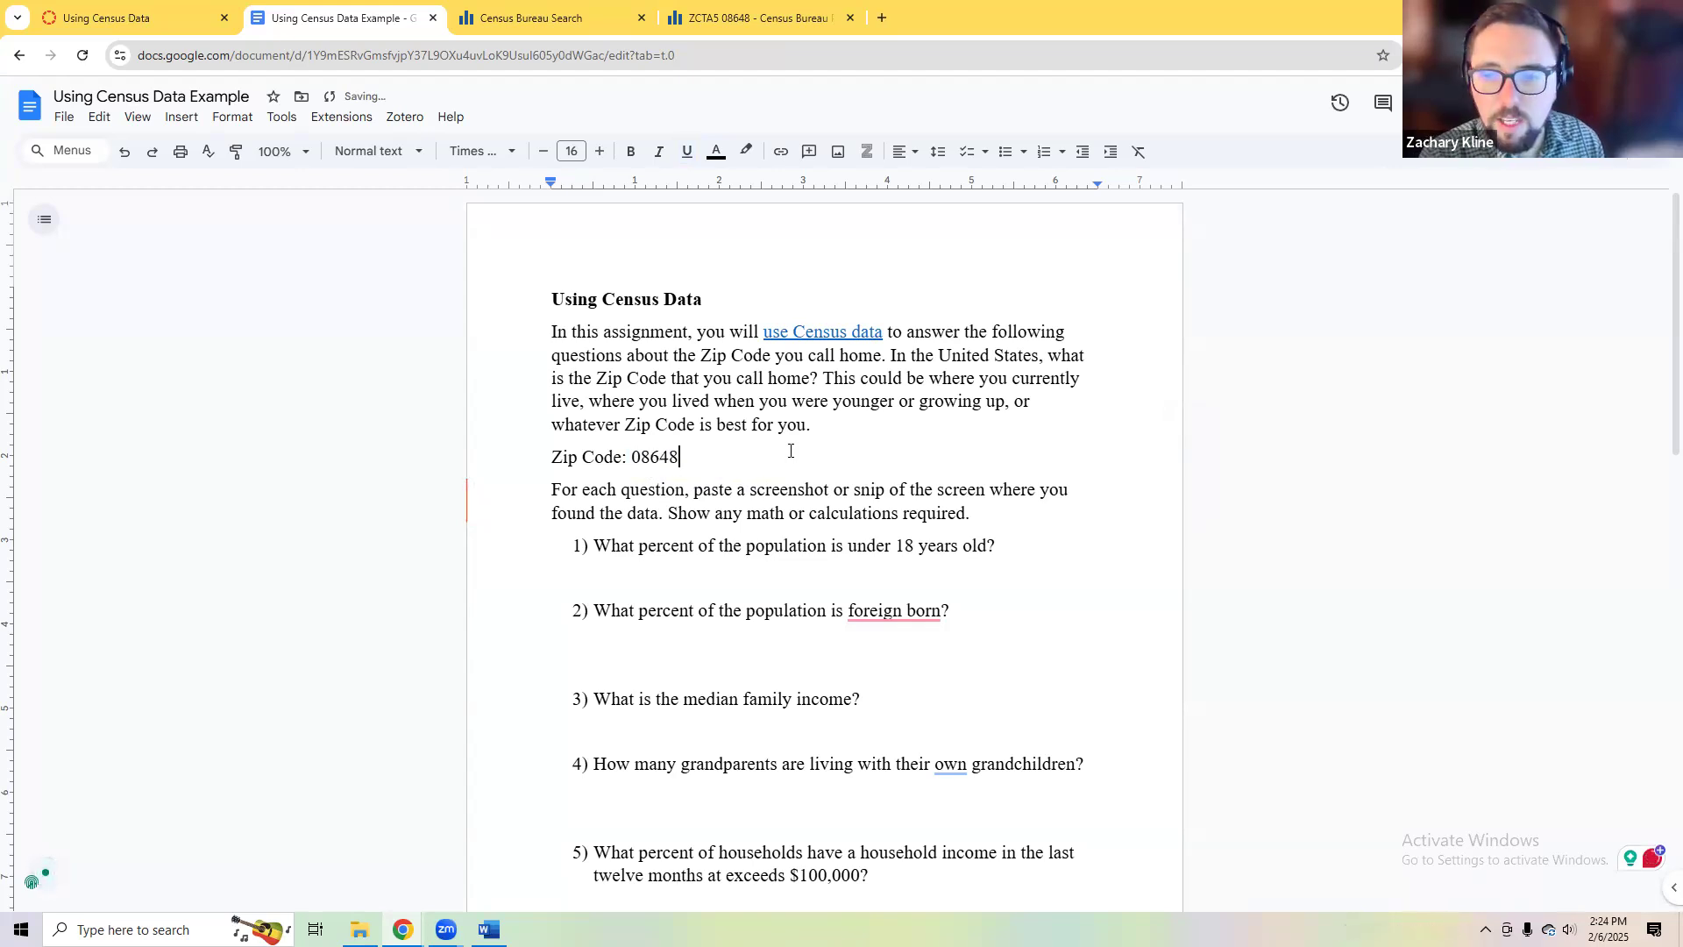
Step: Read question 1 in the document and check the youngest age groups in the profile's Population Pyramid for the population under 18
{"action": "scroll", "coordinate": [789, 241], "scroll_direction": "down", "scroll_amount": 3}
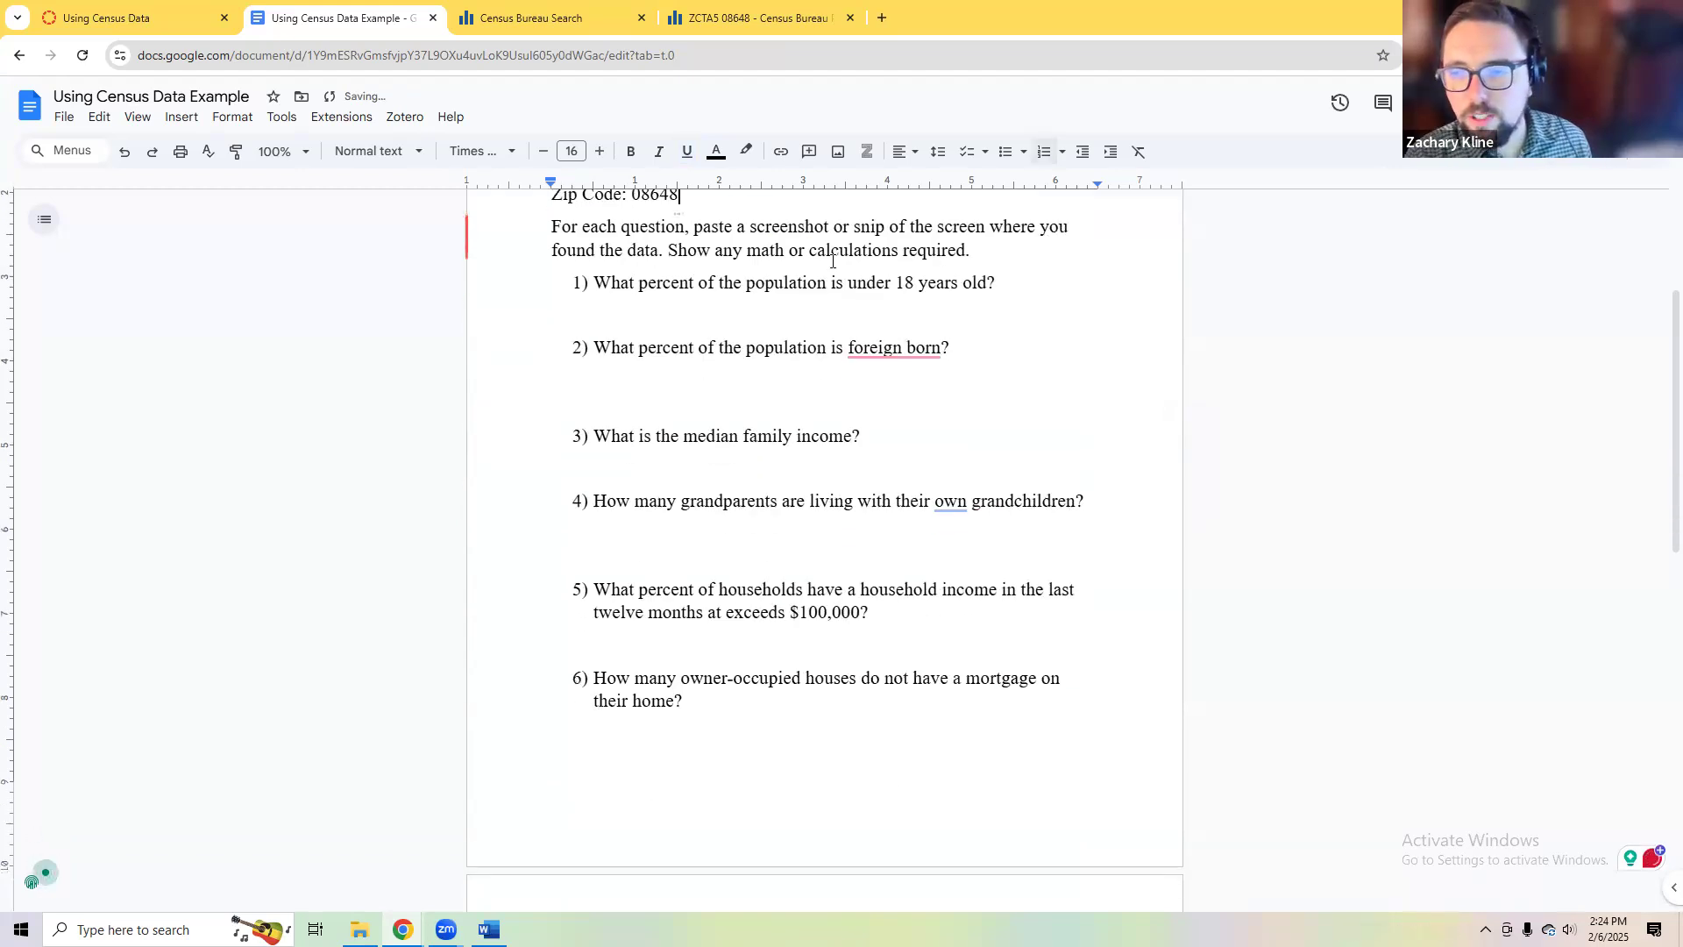
{"action": "left_click", "coordinate": [894, 342]}
{"action": "left_click", "coordinate": [692, 19]}
{"action": "scroll", "coordinate": [480, 494], "scroll_direction": "up", "scroll_amount": 15}
{"action": "scroll", "coordinate": [351, 549], "scroll_direction": "up", "scroll_amount": 10}
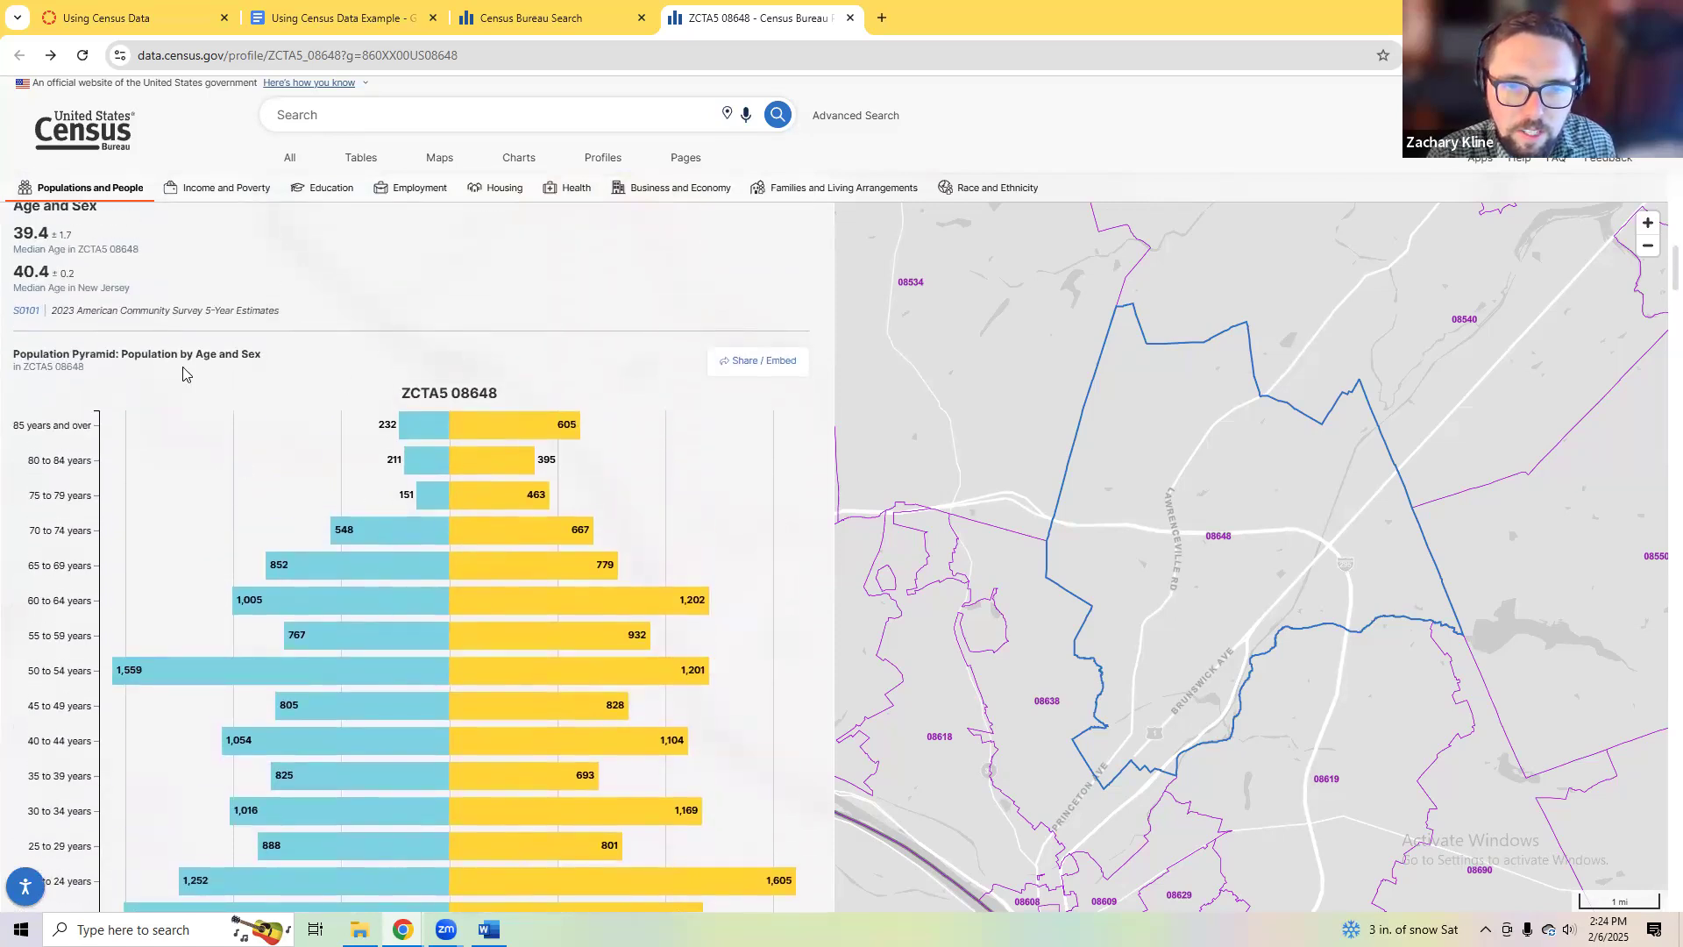
{"action": "scroll", "coordinate": [166, 382], "scroll_direction": "up", "scroll_amount": 1}
{"action": "scroll", "coordinate": [105, 425], "scroll_direction": "down", "scroll_amount": 2}
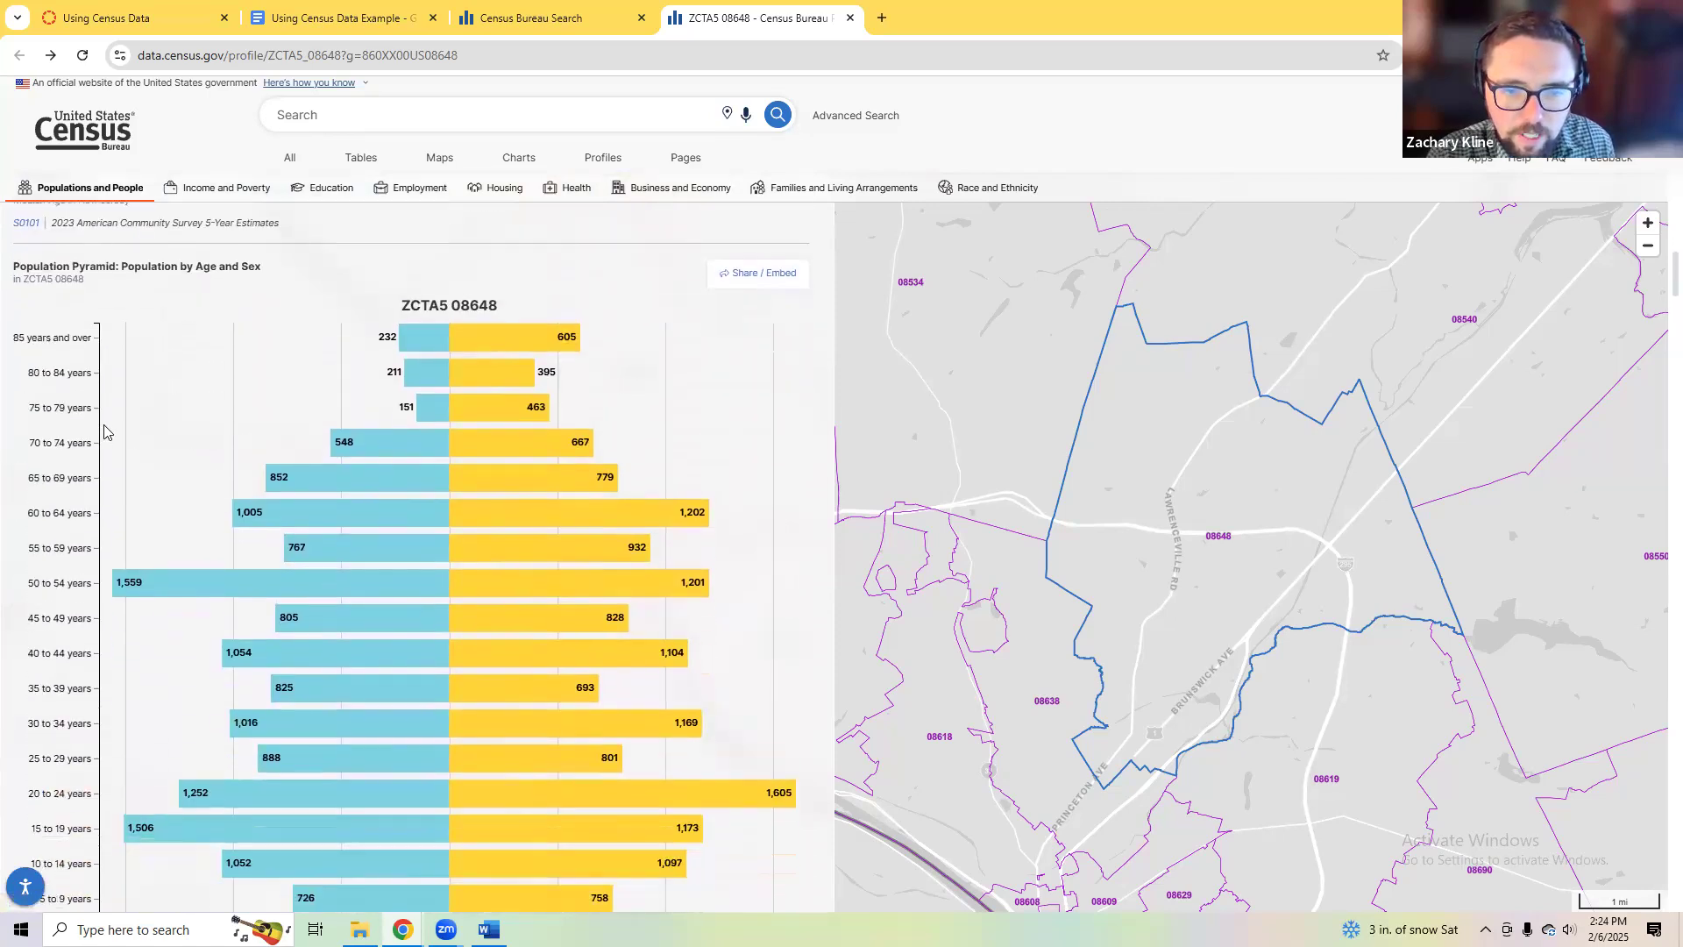
{"action": "scroll", "coordinate": [105, 431], "scroll_direction": "down", "scroll_amount": 1}
{"action": "scroll", "coordinate": [338, 668], "scroll_direction": "down", "scroll_amount": 1}
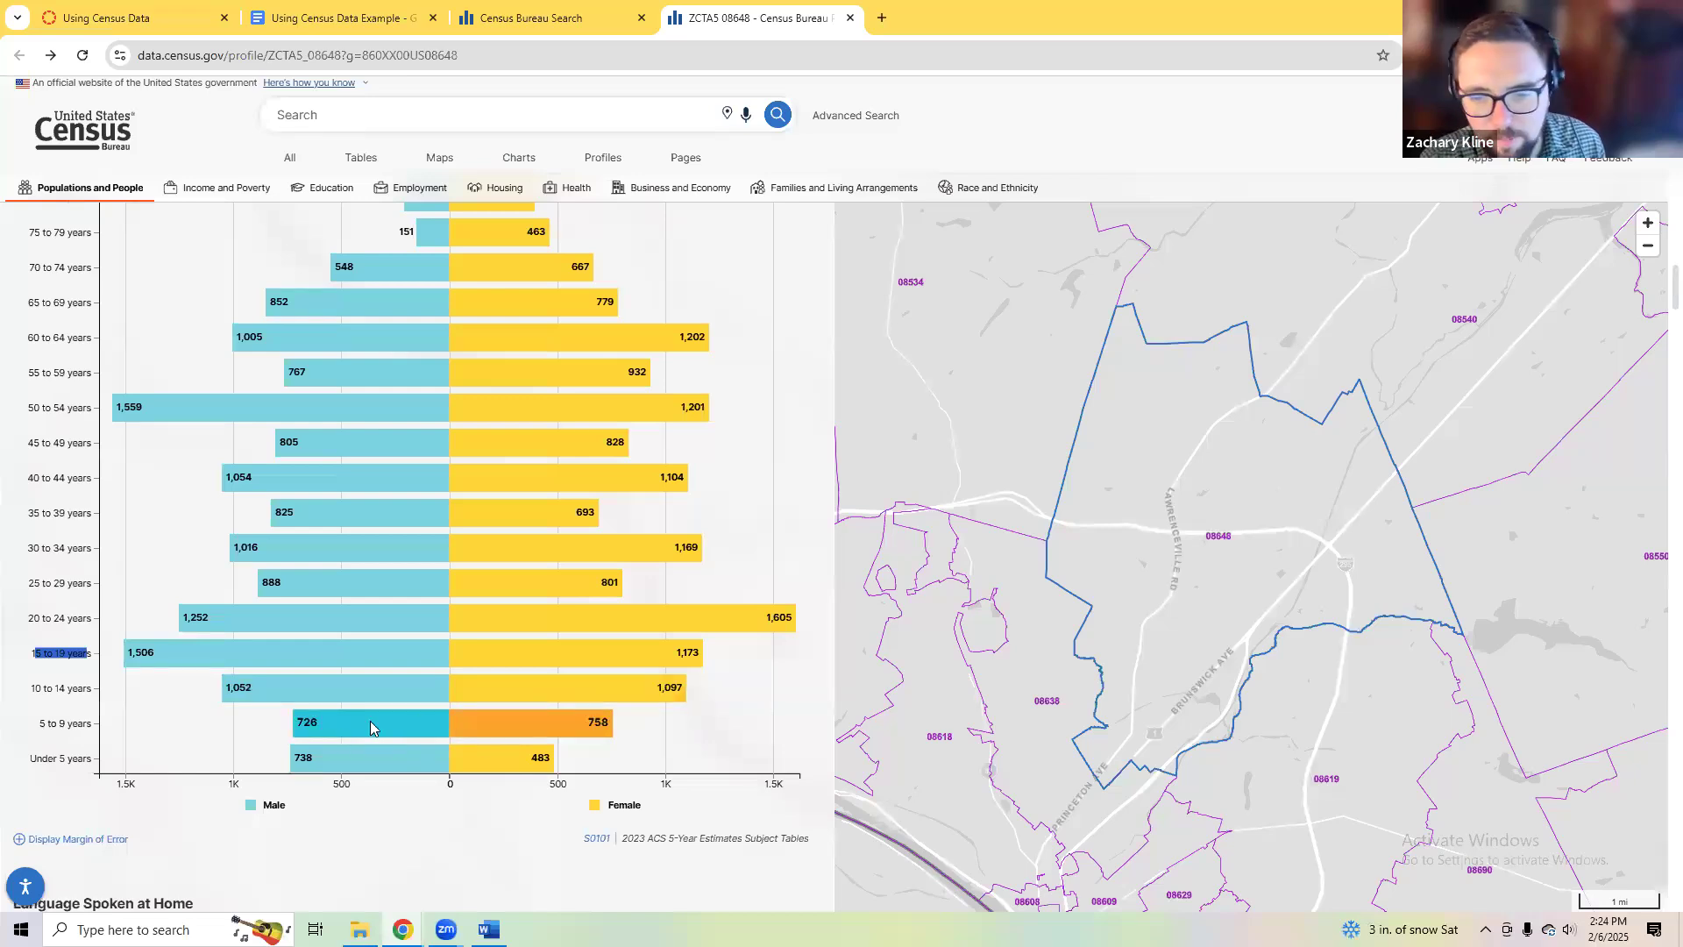
Step: Look through the profile from Language Spoken at Home and Native and Foreign-Born to the Education section for a direct under-18 figure
{"action": "scroll", "coordinate": [369, 619], "scroll_direction": "down", "scroll_amount": 4}
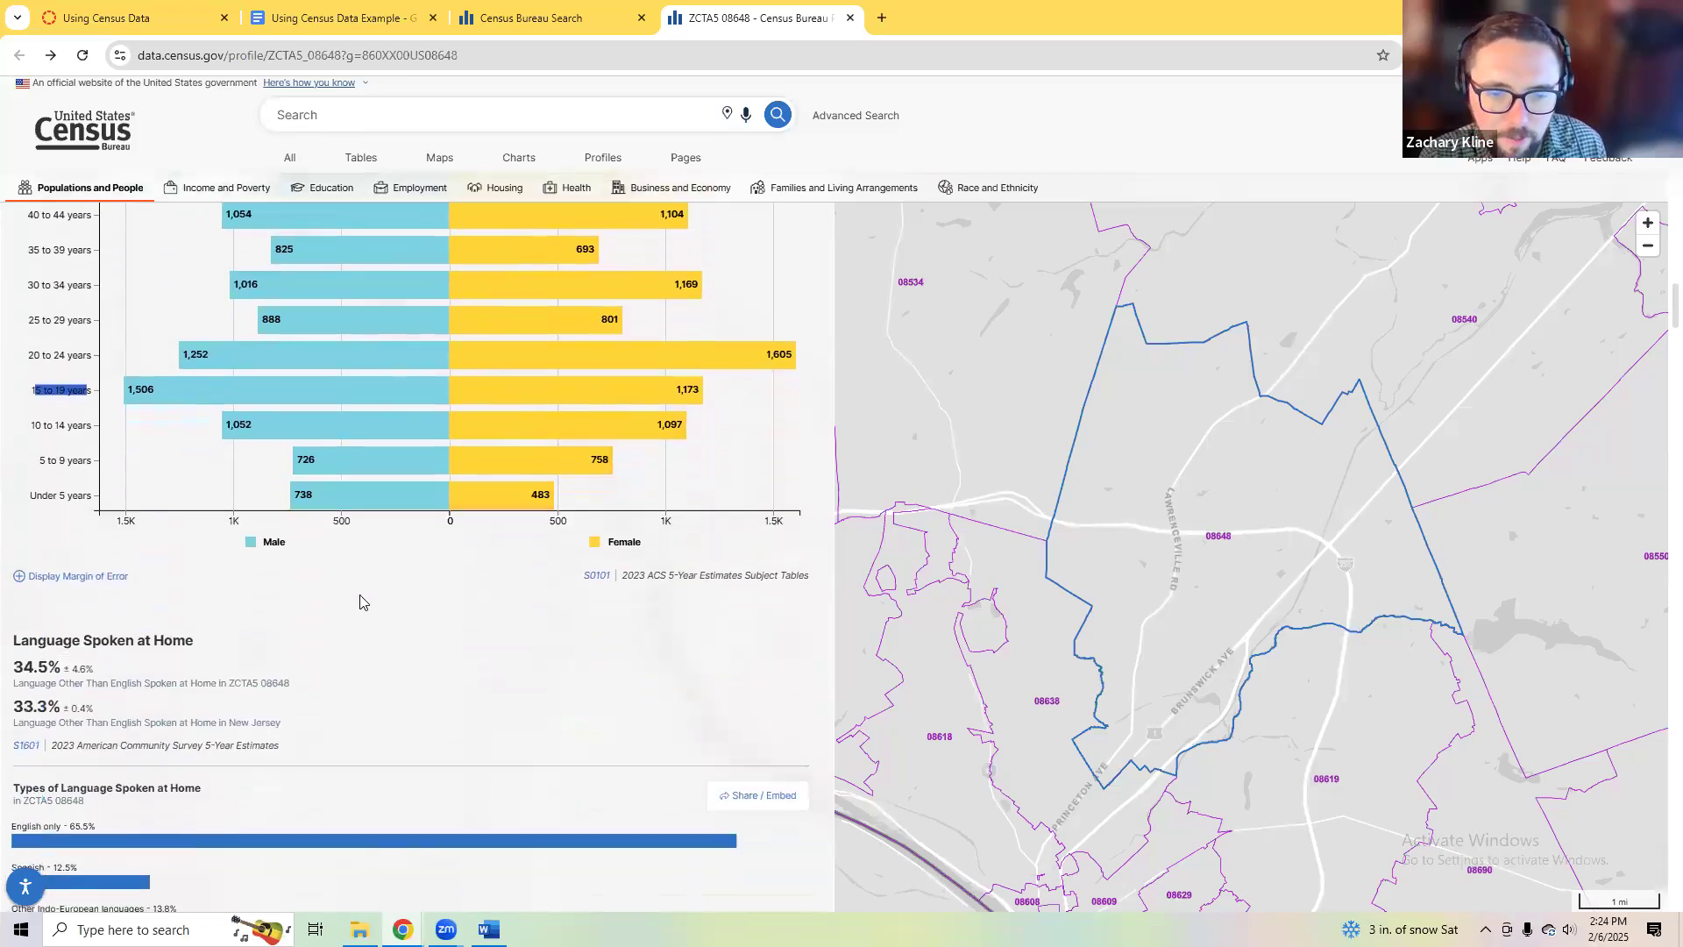
{"action": "scroll", "coordinate": [370, 628], "scroll_direction": "down", "scroll_amount": 9}
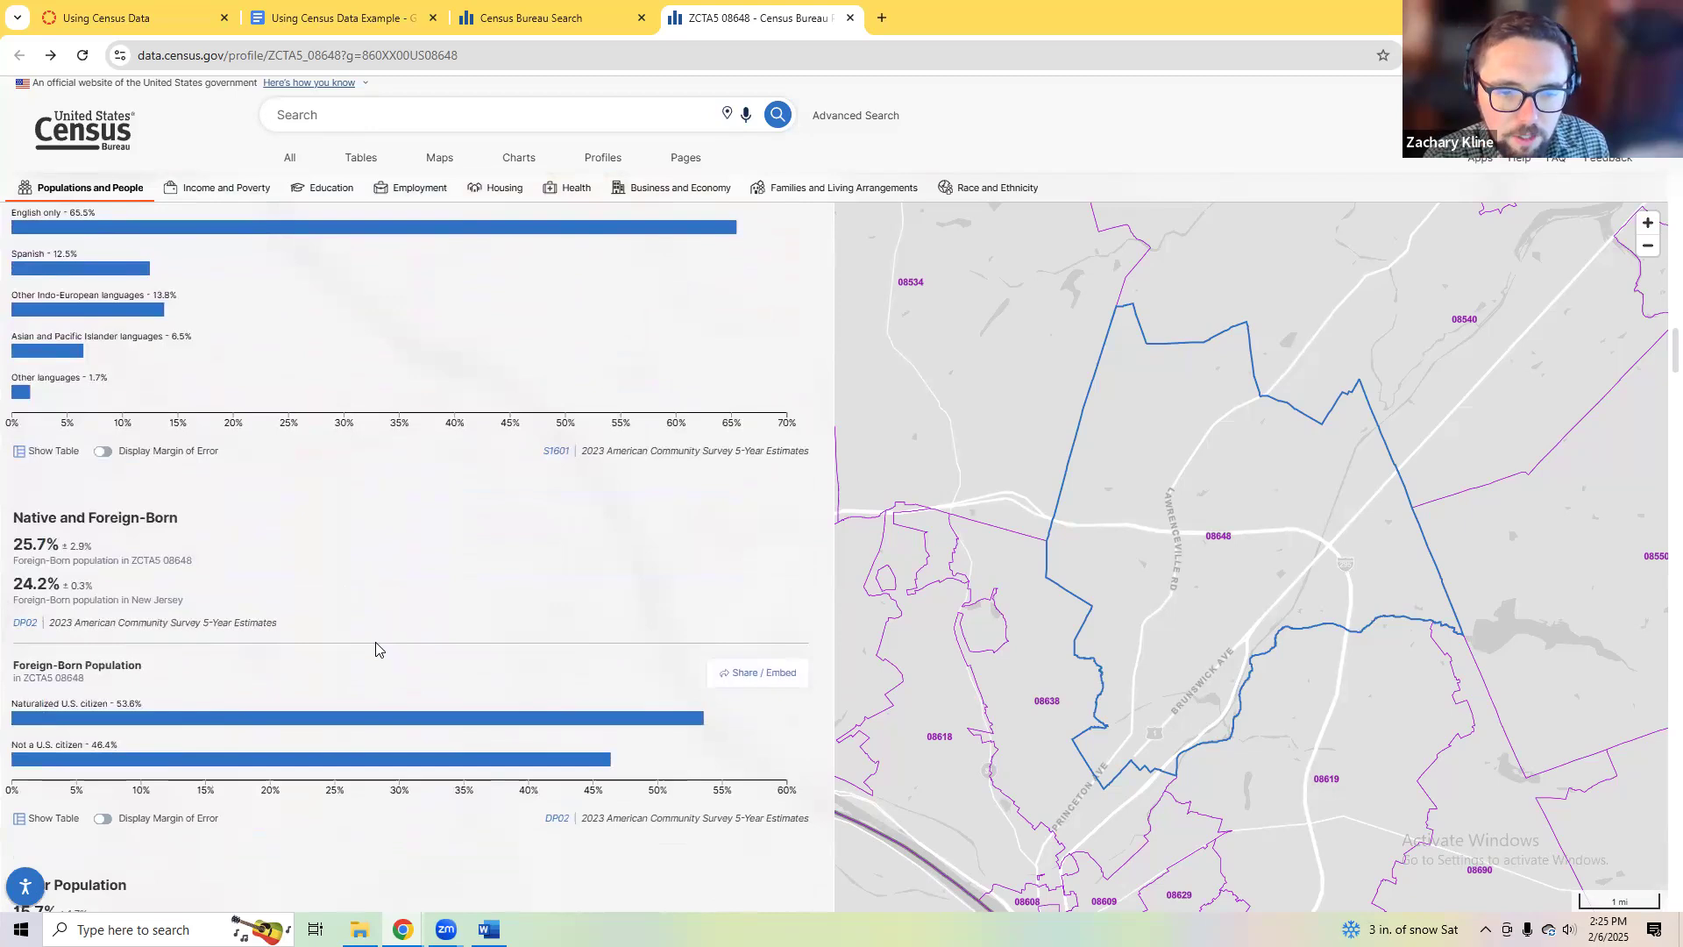
{"action": "scroll", "coordinate": [354, 628], "scroll_direction": "down", "scroll_amount": 4}
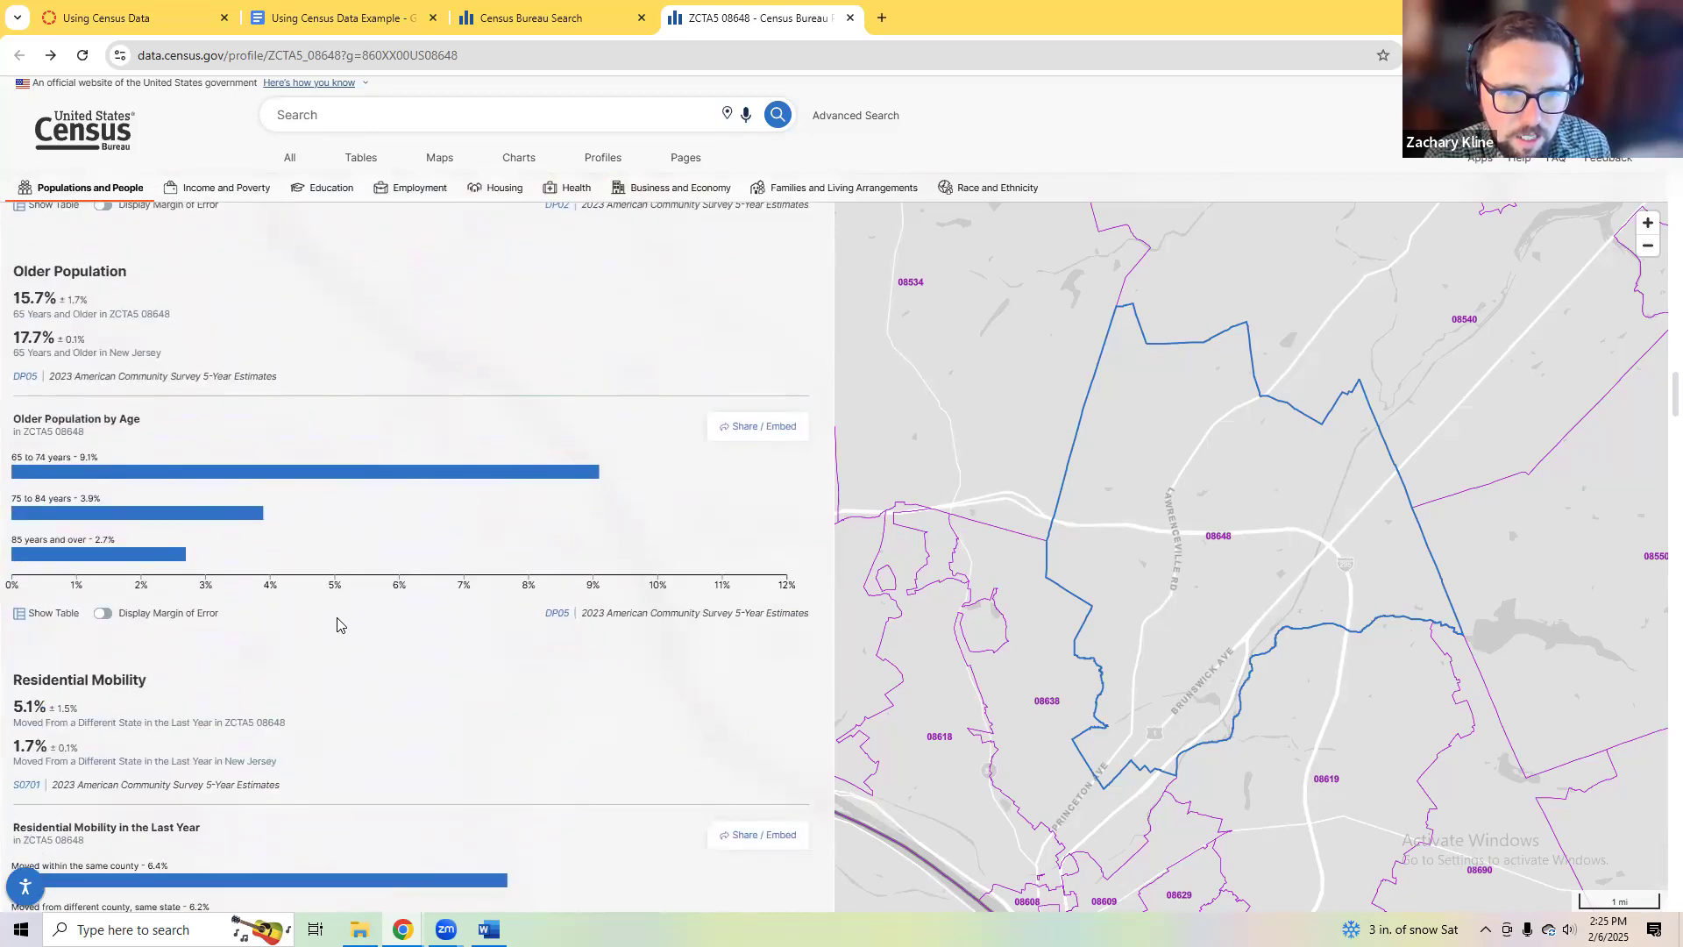
{"action": "scroll", "coordinate": [343, 617], "scroll_direction": "down", "scroll_amount": 6}
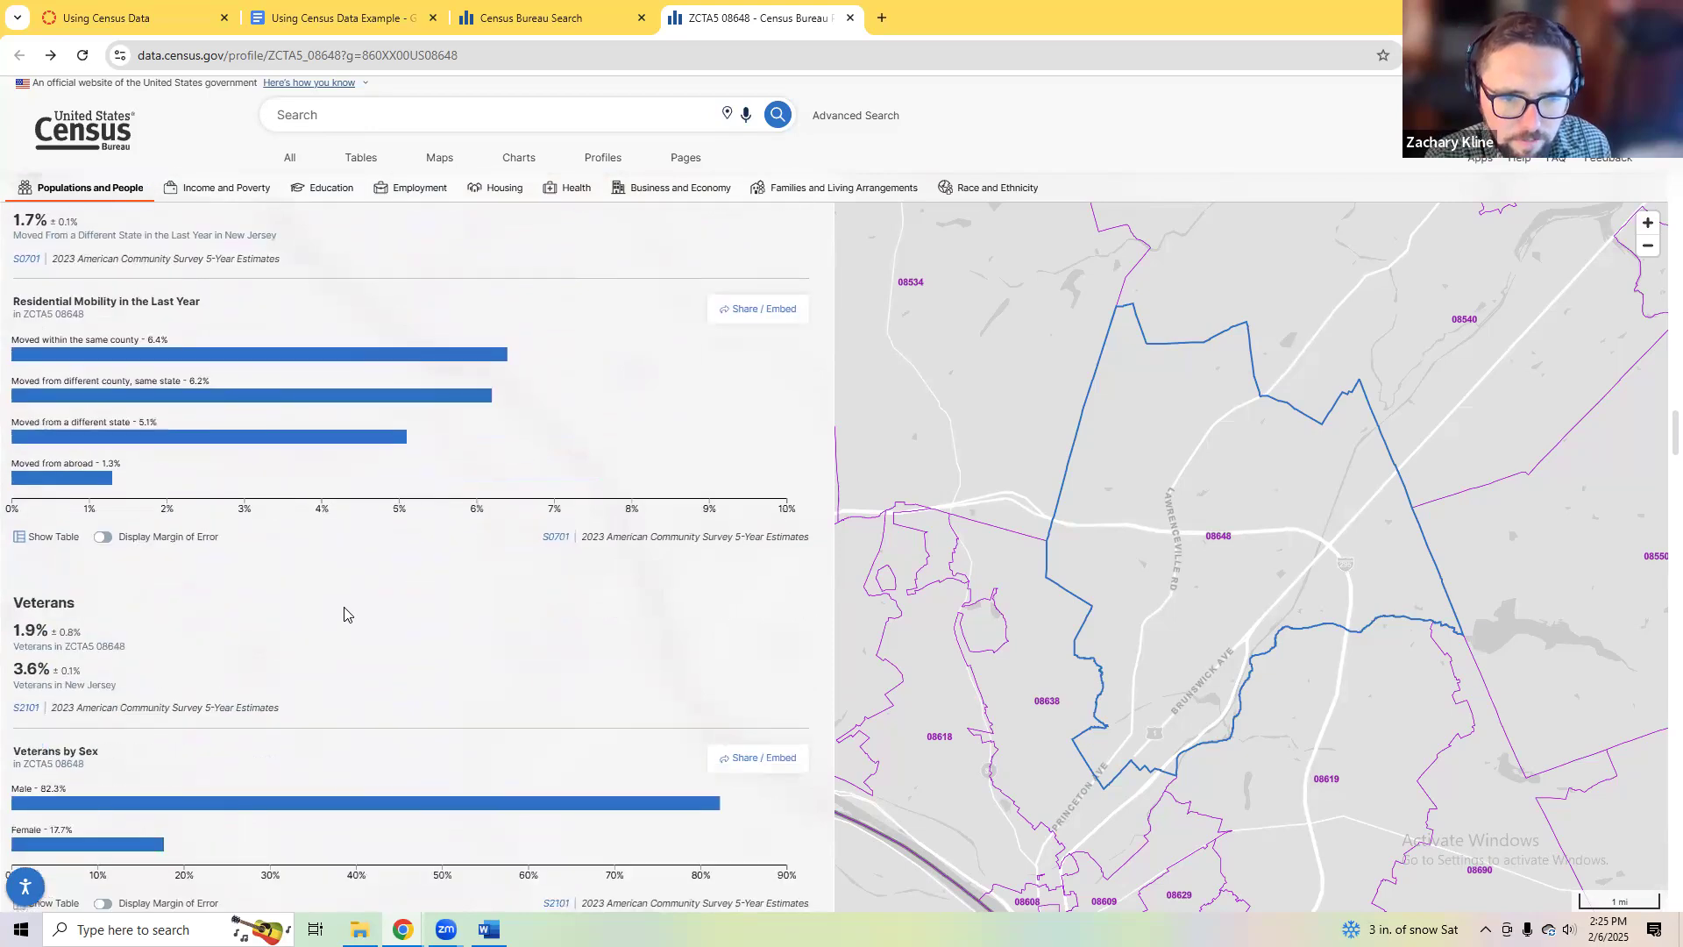
{"action": "scroll", "coordinate": [348, 605], "scroll_direction": "down", "scroll_amount": 12}
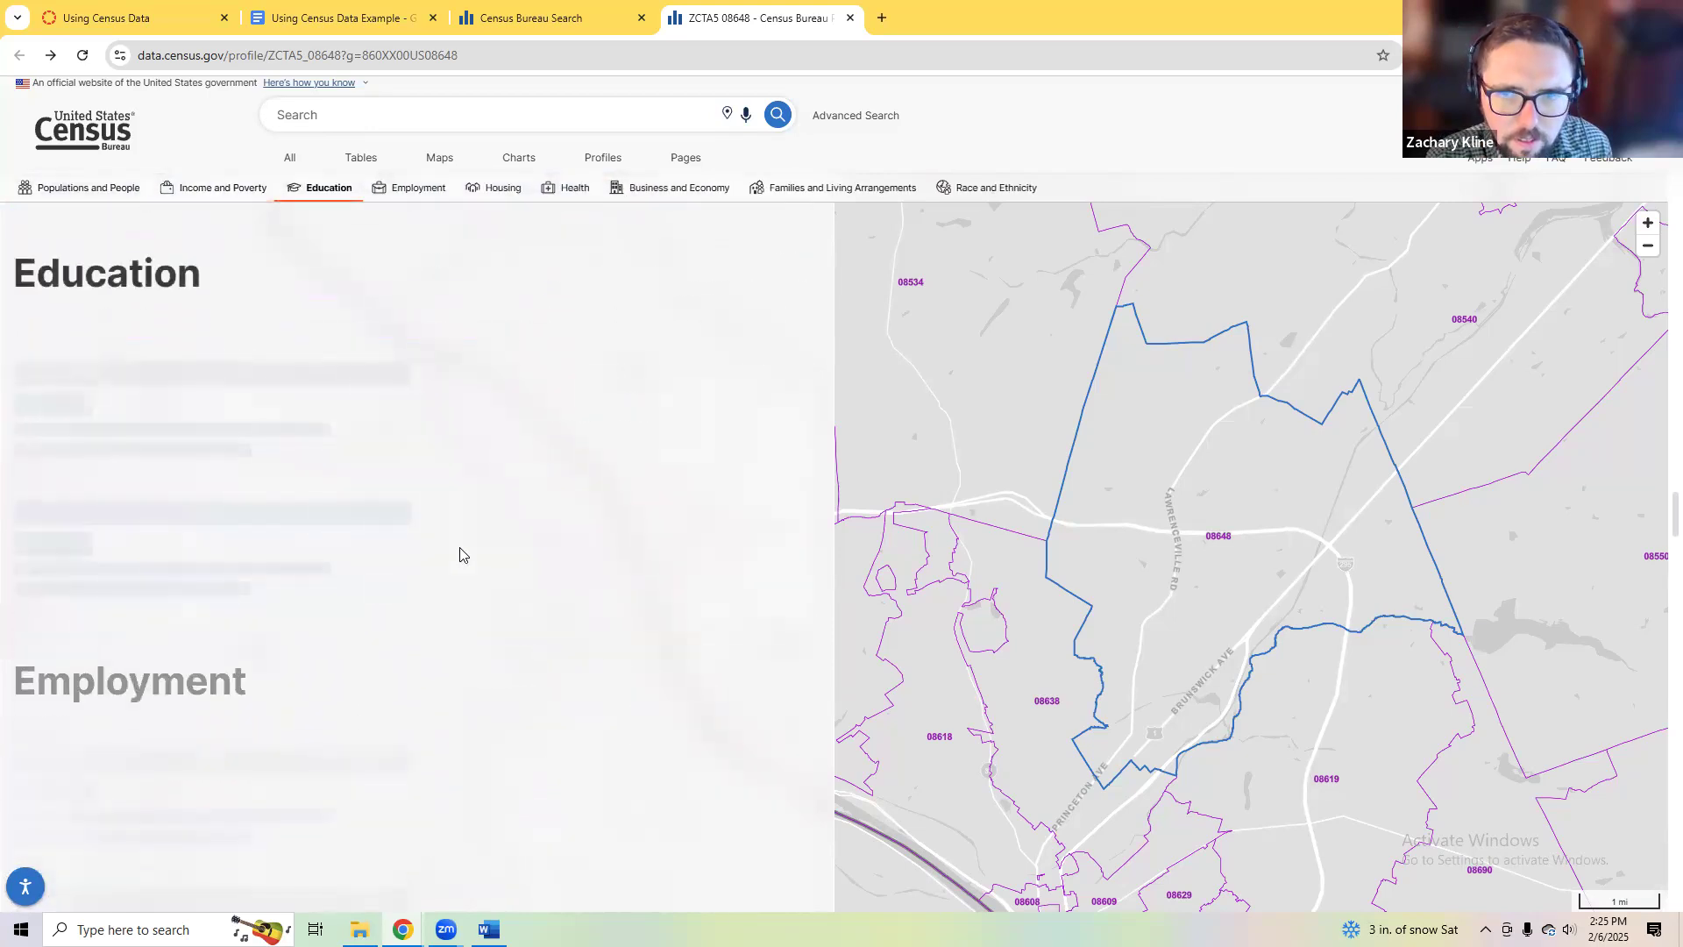
Step: From the ZCTA5 08648 search results, open the 2023 ACS 5-Year Estimates version of table DP05, ACS Demographic and Housing Estimates
{"action": "left_click", "coordinate": [530, 18]}
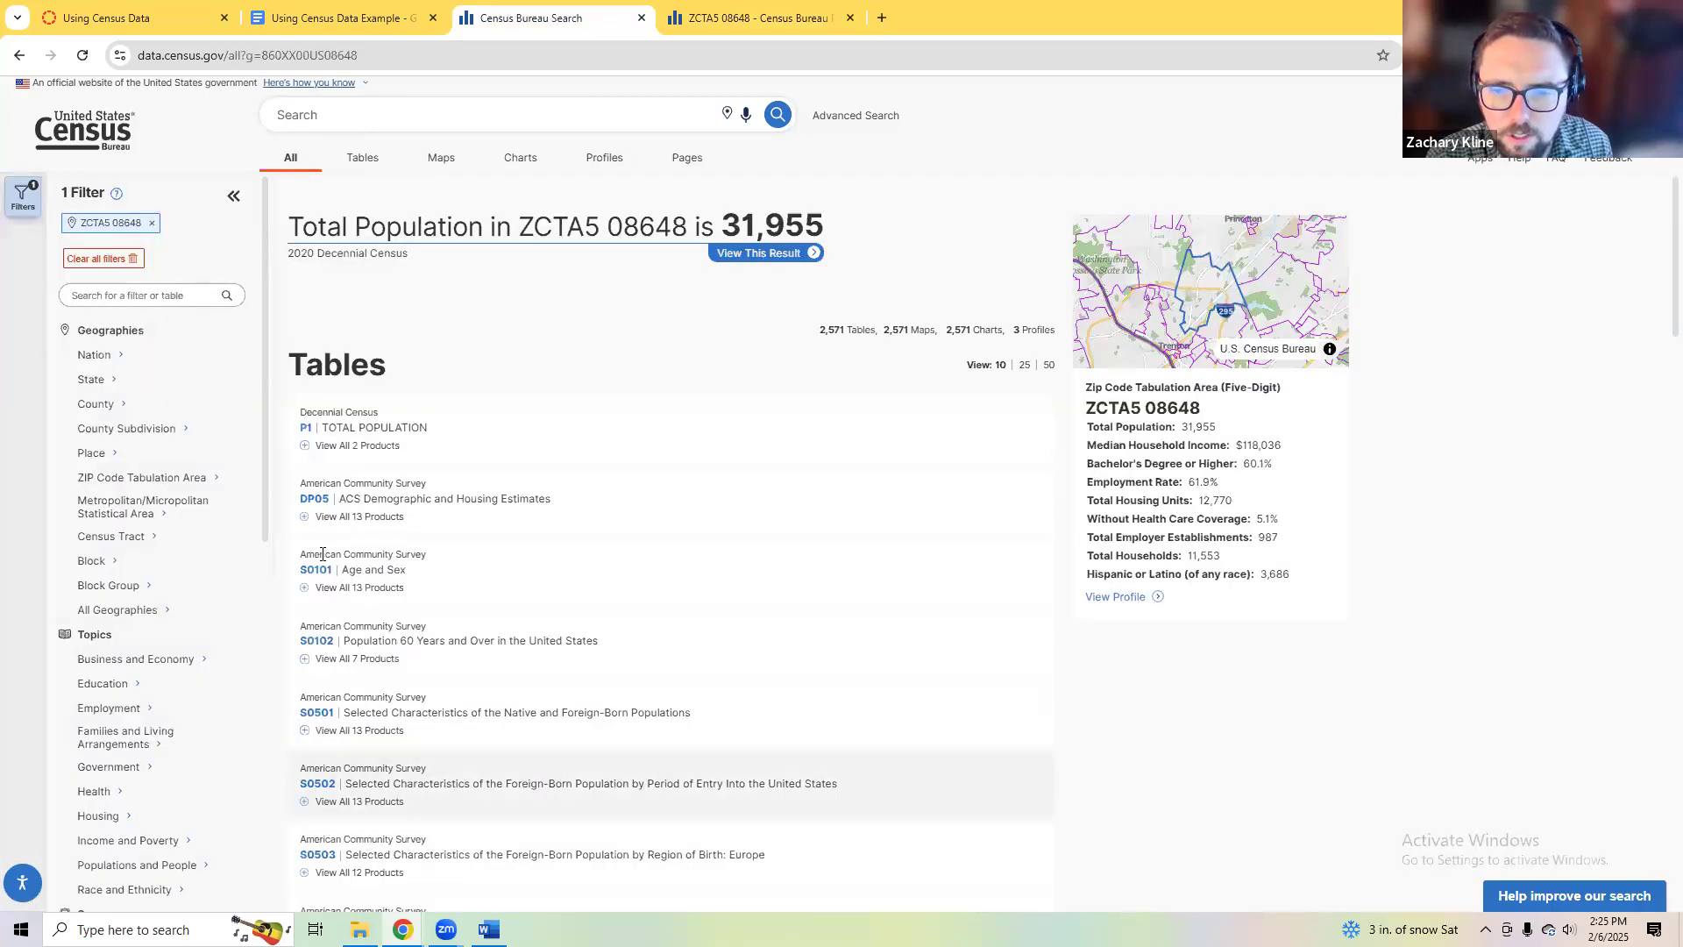
{"action": "left_click", "coordinate": [513, 520]}
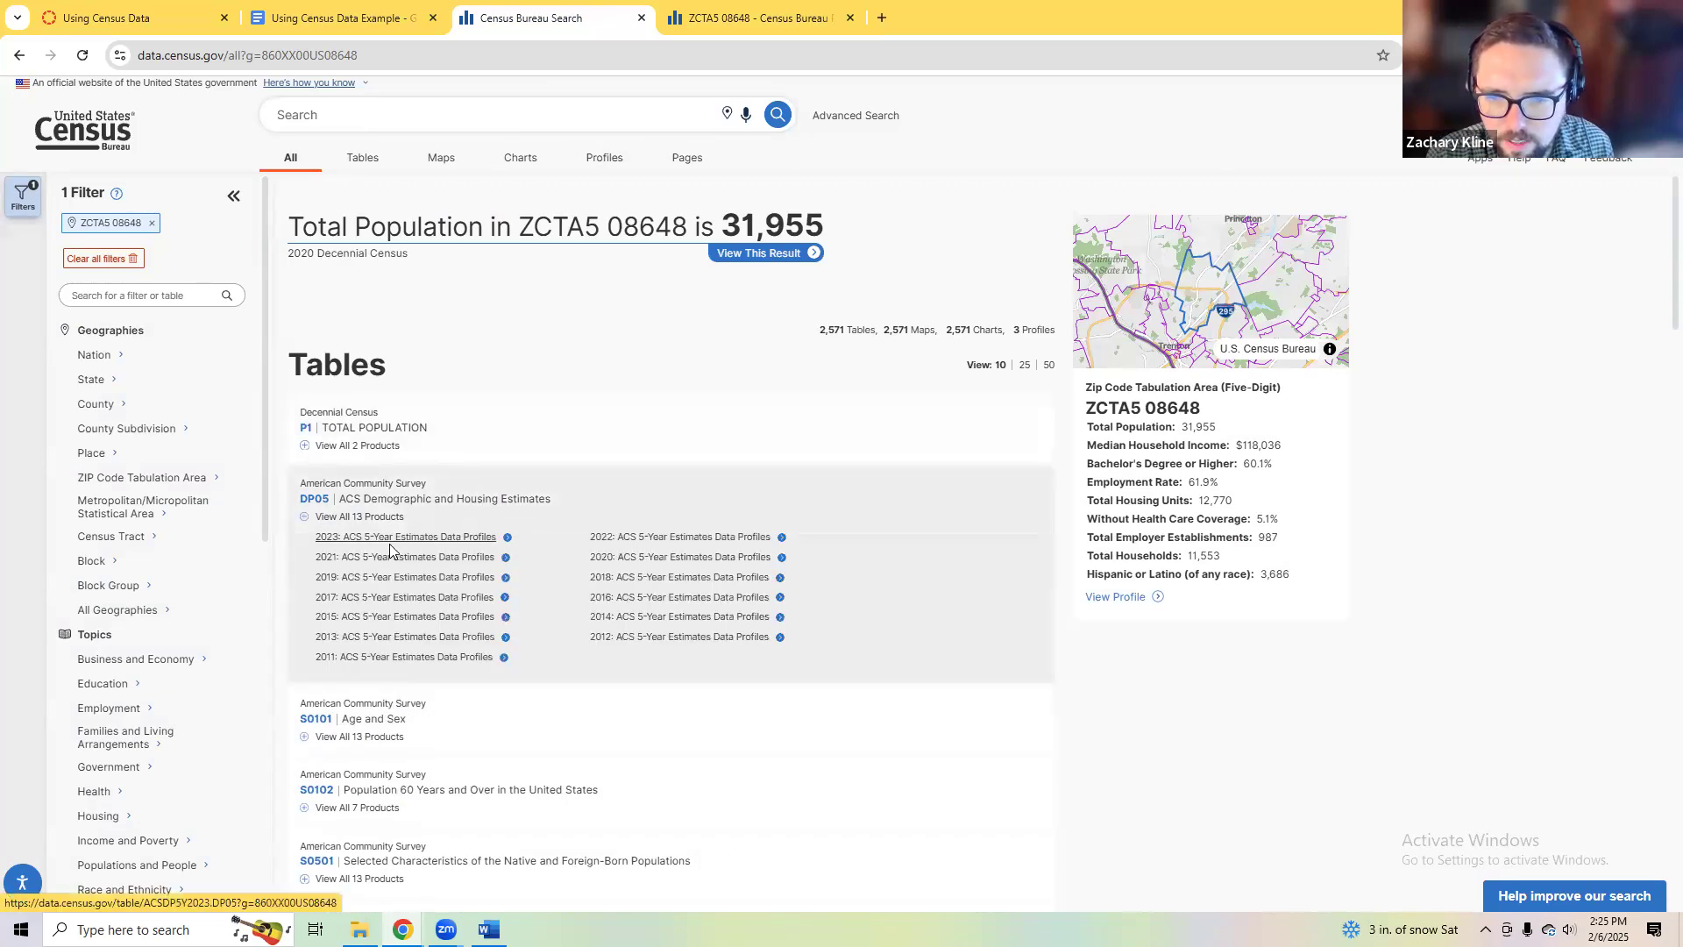
{"action": "left_click", "coordinate": [453, 534]}
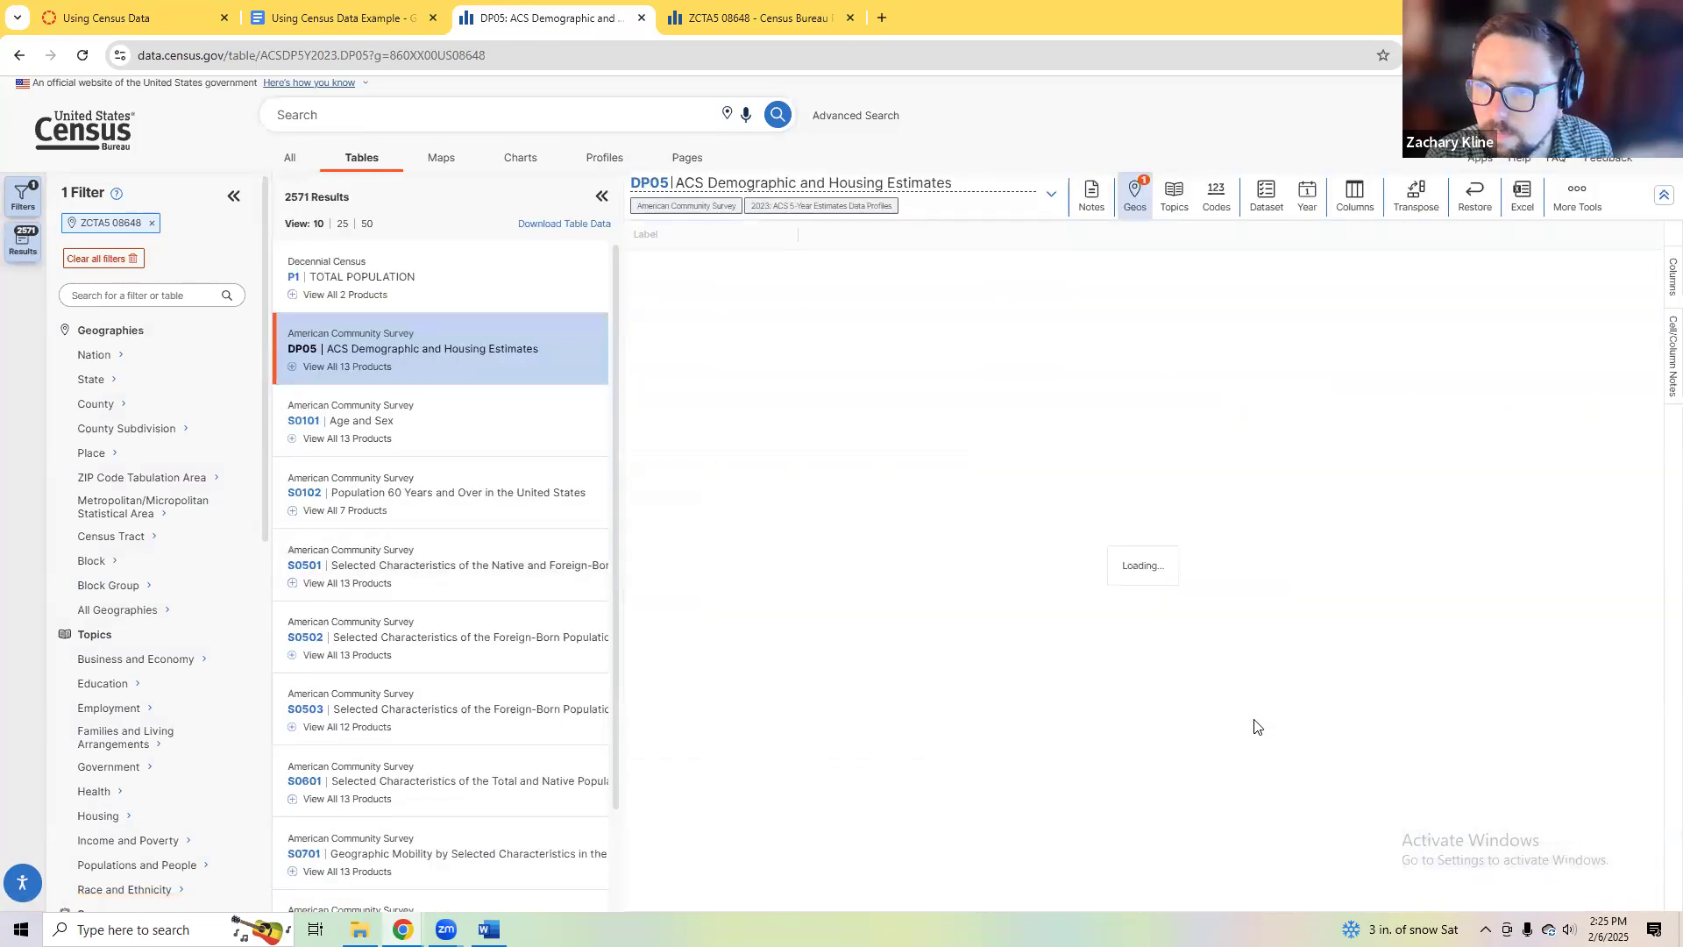
Step: Examine the DP05 table from the Sex and Age rows to the Citizen, Voting Age Population rows
{"action": "scroll", "coordinate": [737, 443], "scroll_direction": "down", "scroll_amount": 2}
{"action": "scroll", "coordinate": [734, 442], "scroll_direction": "down", "scroll_amount": 1}
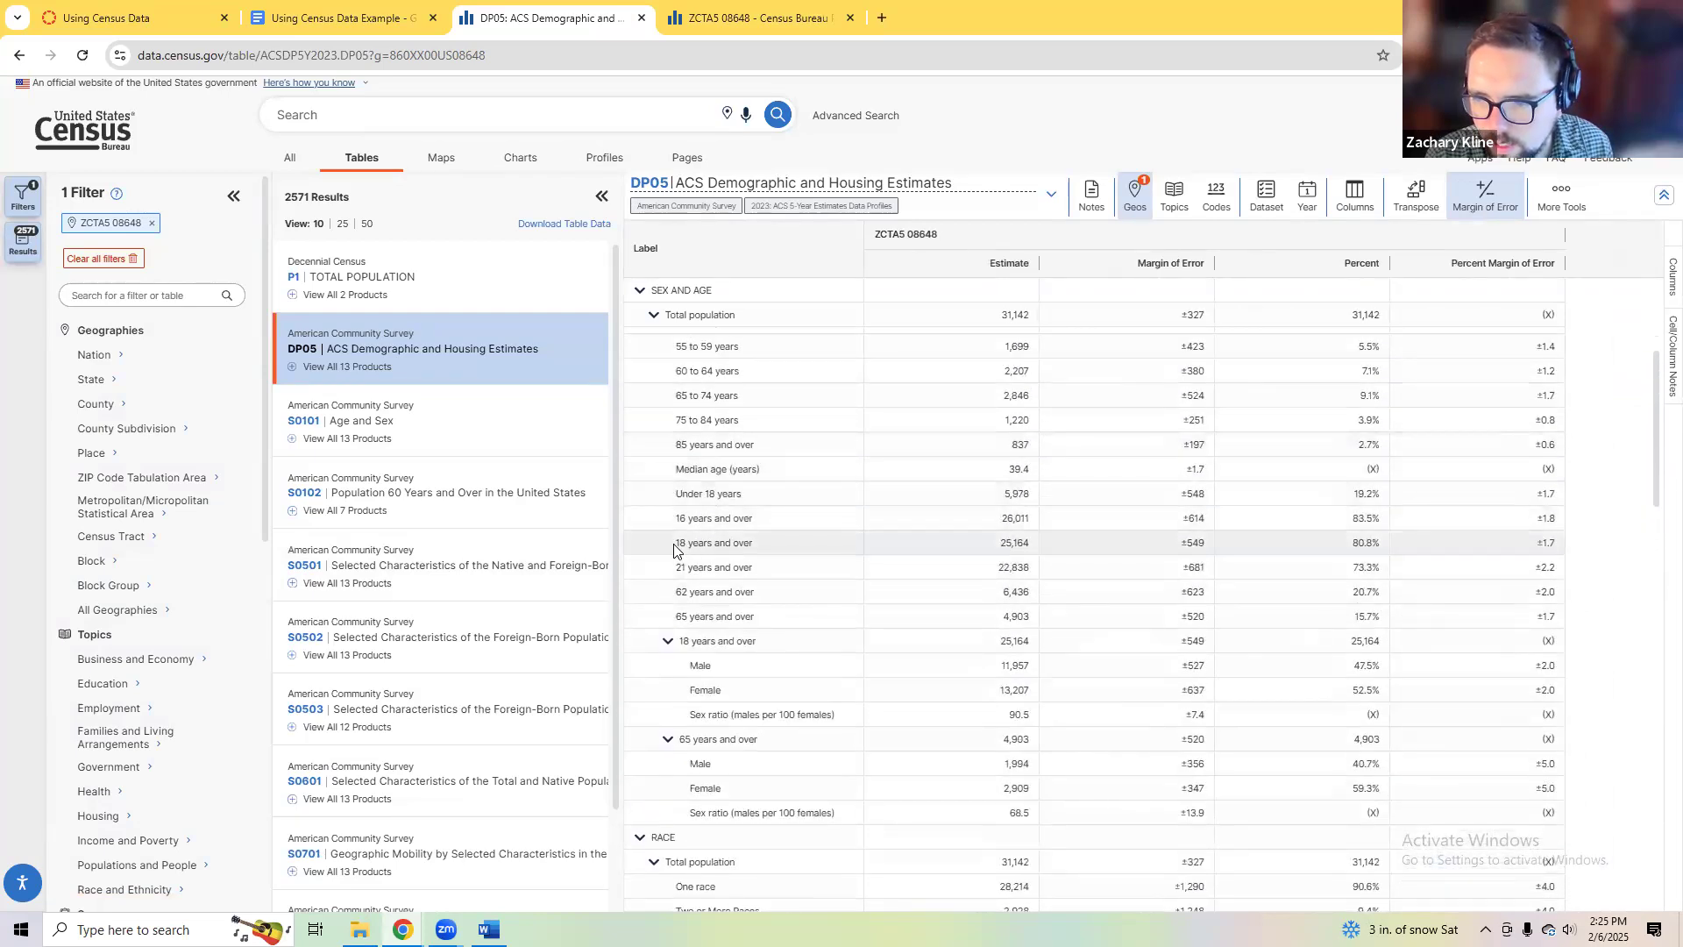
{"action": "scroll", "coordinate": [1009, 566], "scroll_direction": "down", "scroll_amount": 1}
{"action": "scroll", "coordinate": [759, 555], "scroll_direction": "up", "scroll_amount": 4}
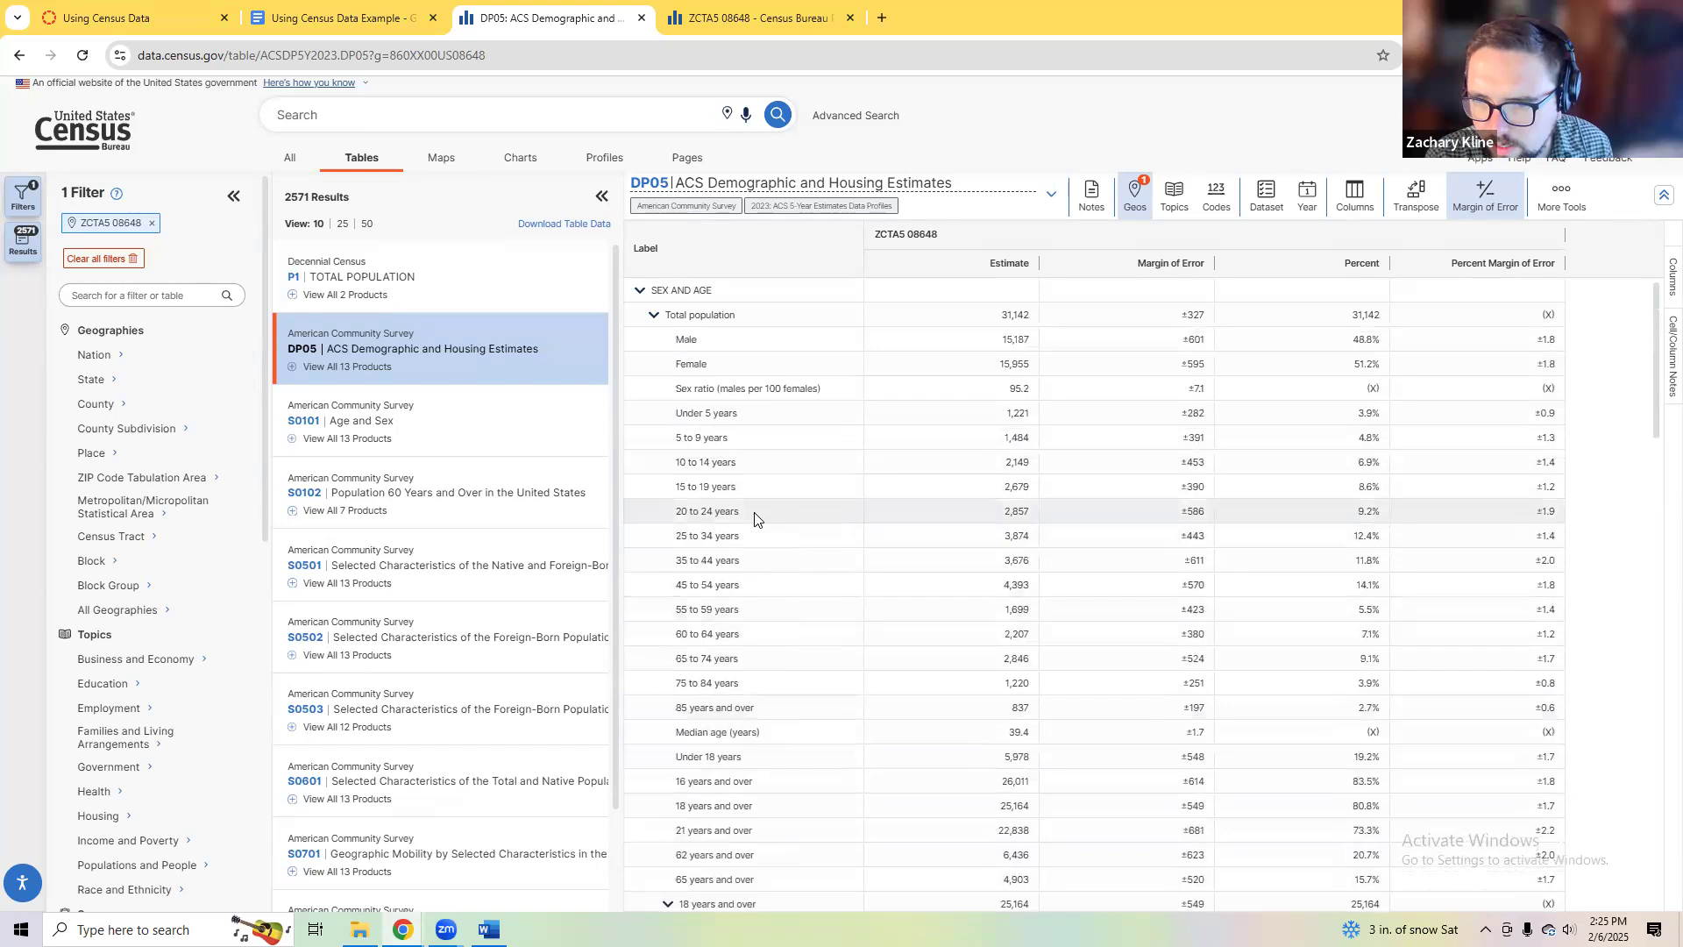
{"action": "scroll", "coordinate": [754, 518], "scroll_direction": "down", "scroll_amount": 10}
{"action": "scroll", "coordinate": [762, 549], "scroll_direction": "down", "scroll_amount": 1}
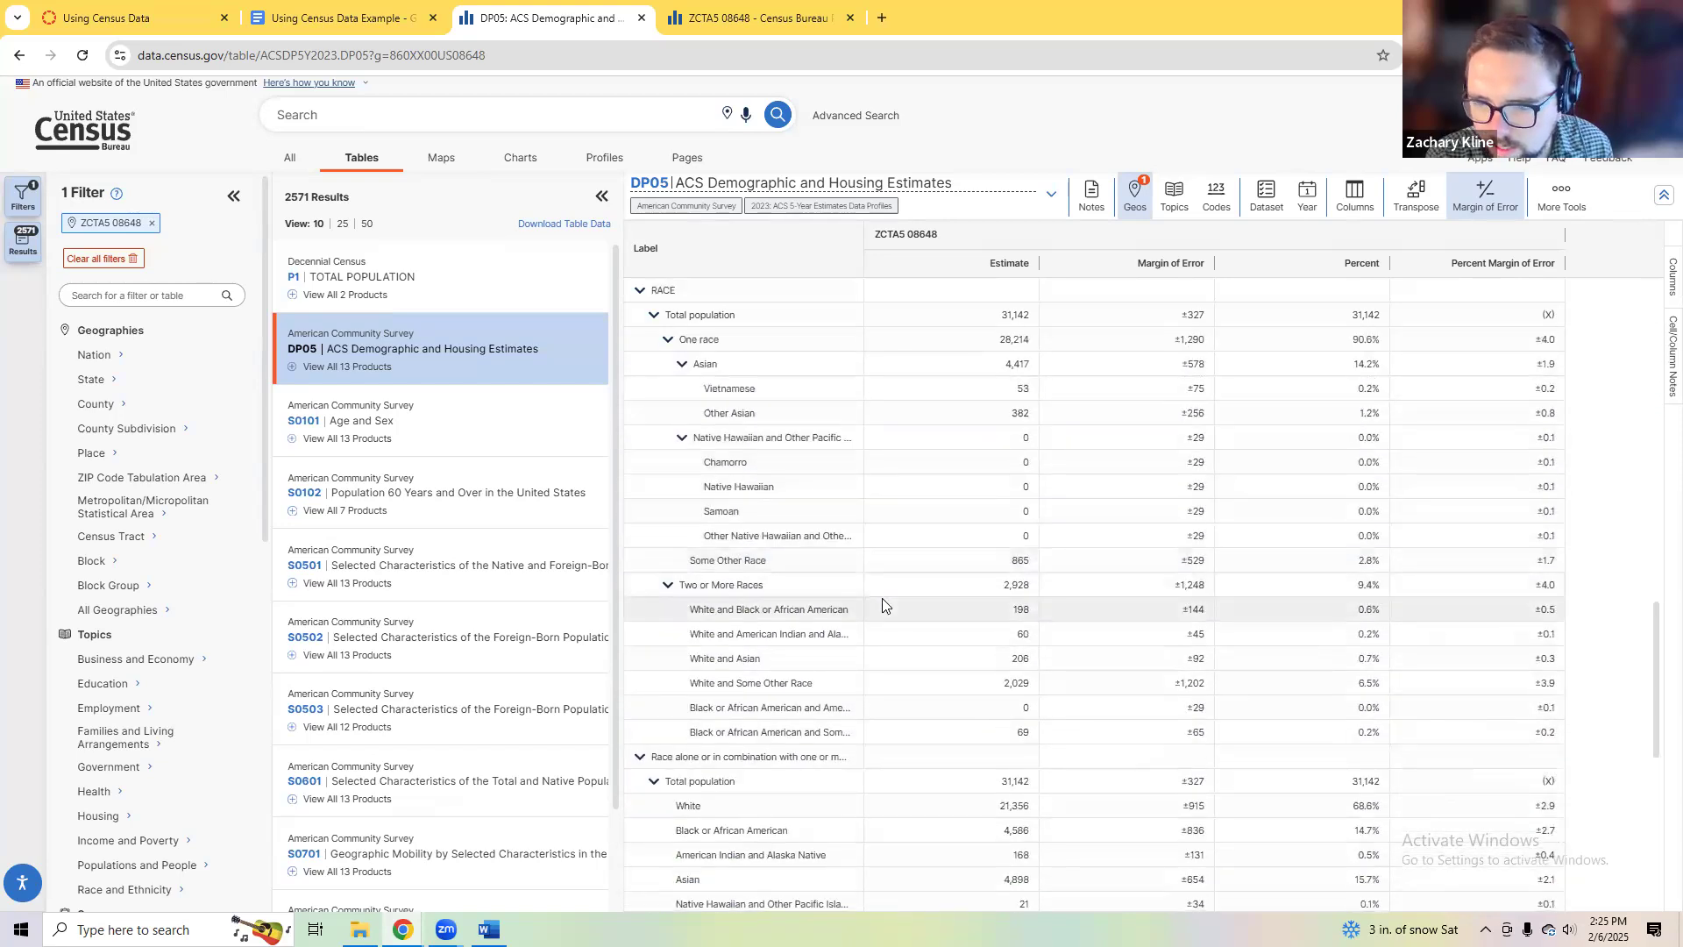
{"action": "scroll", "coordinate": [872, 618], "scroll_direction": "down", "scroll_amount": 6}
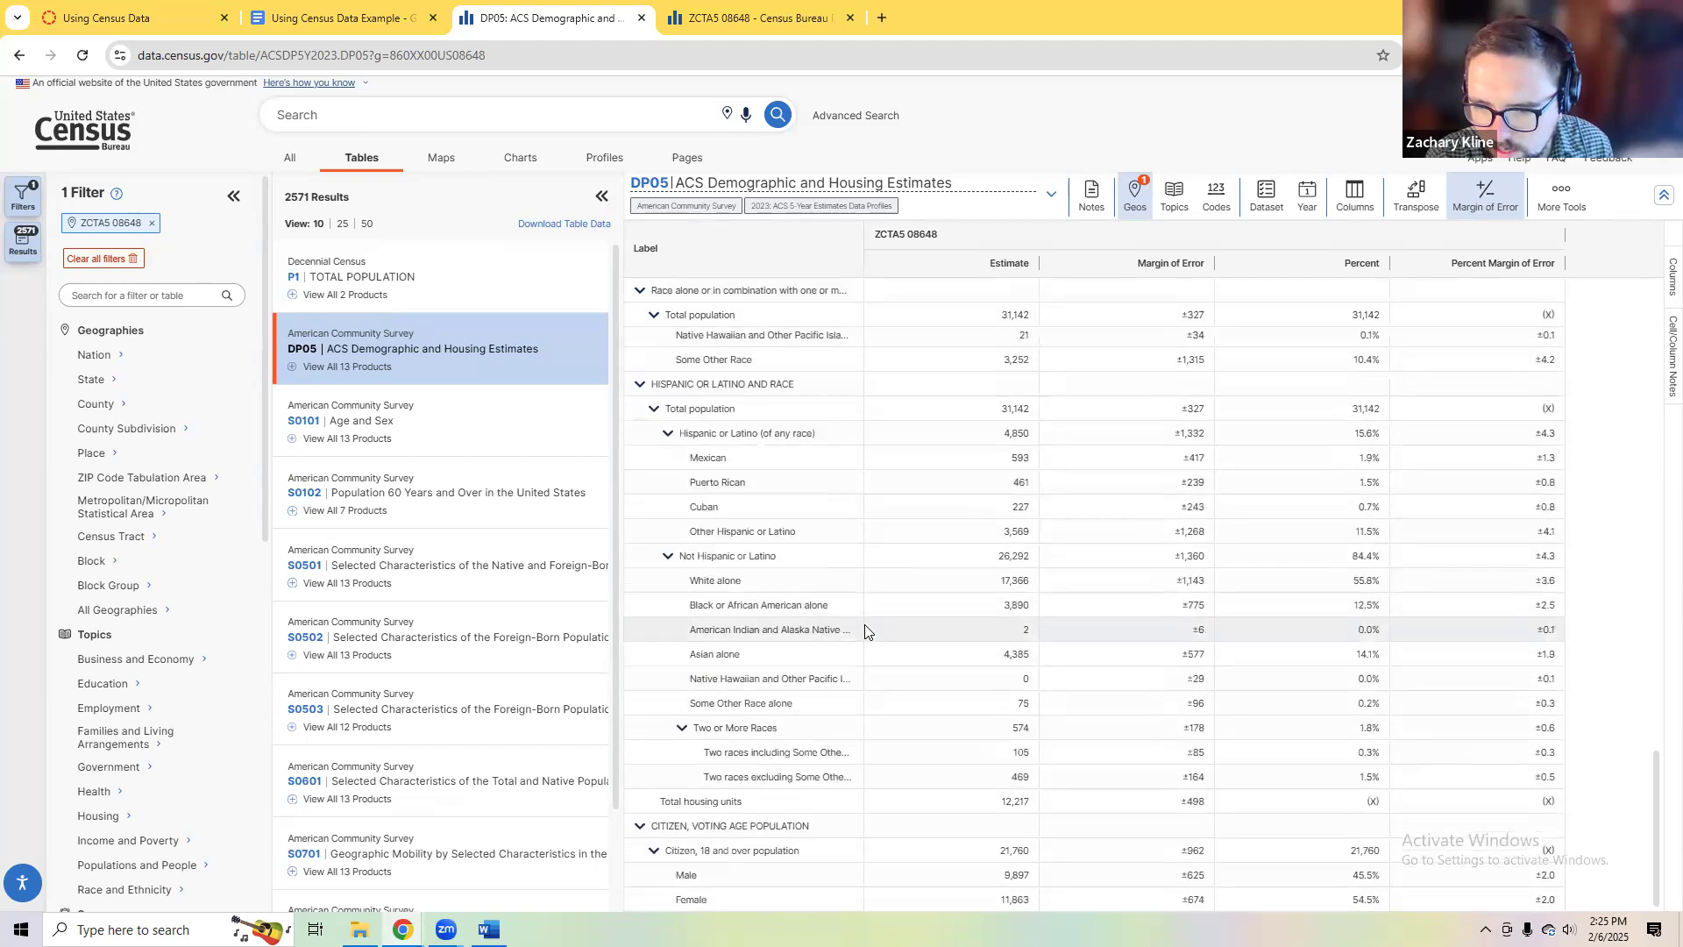
Step: Under question 1, enter the subtraction 31,142-21,760 from DP05's total population and citizen 18 and over estimates
{"action": "left_click", "coordinate": [335, 12]}
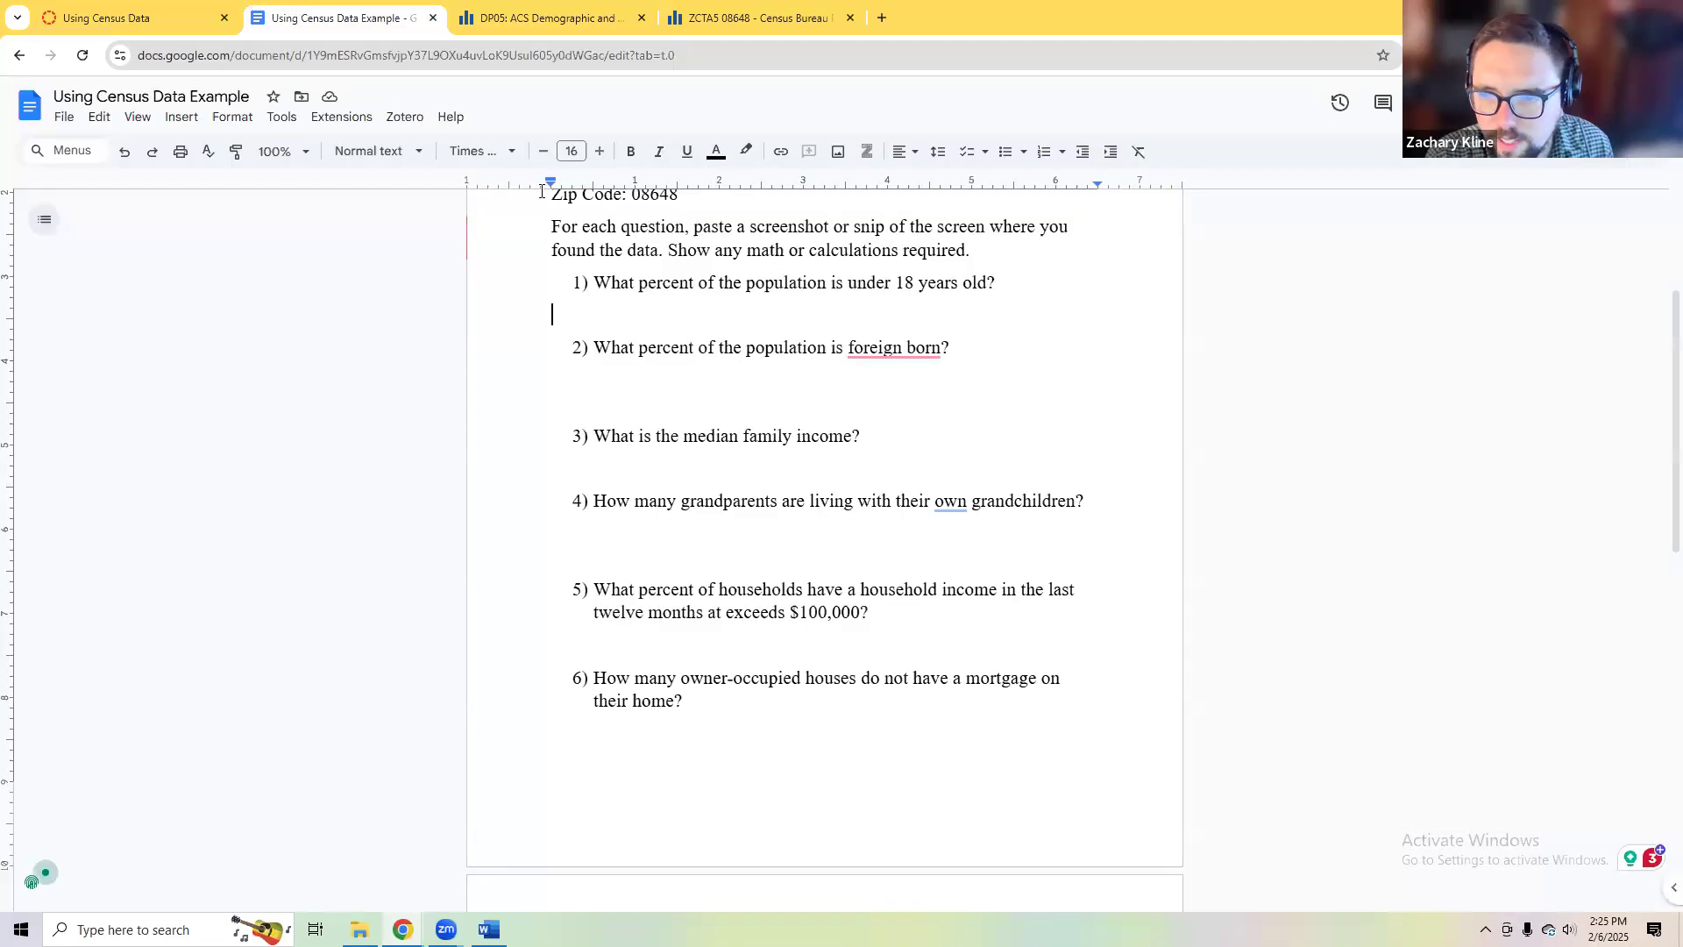
{"action": "left_click", "coordinate": [559, 7]}
{"action": "left_click", "coordinate": [1032, 854]}
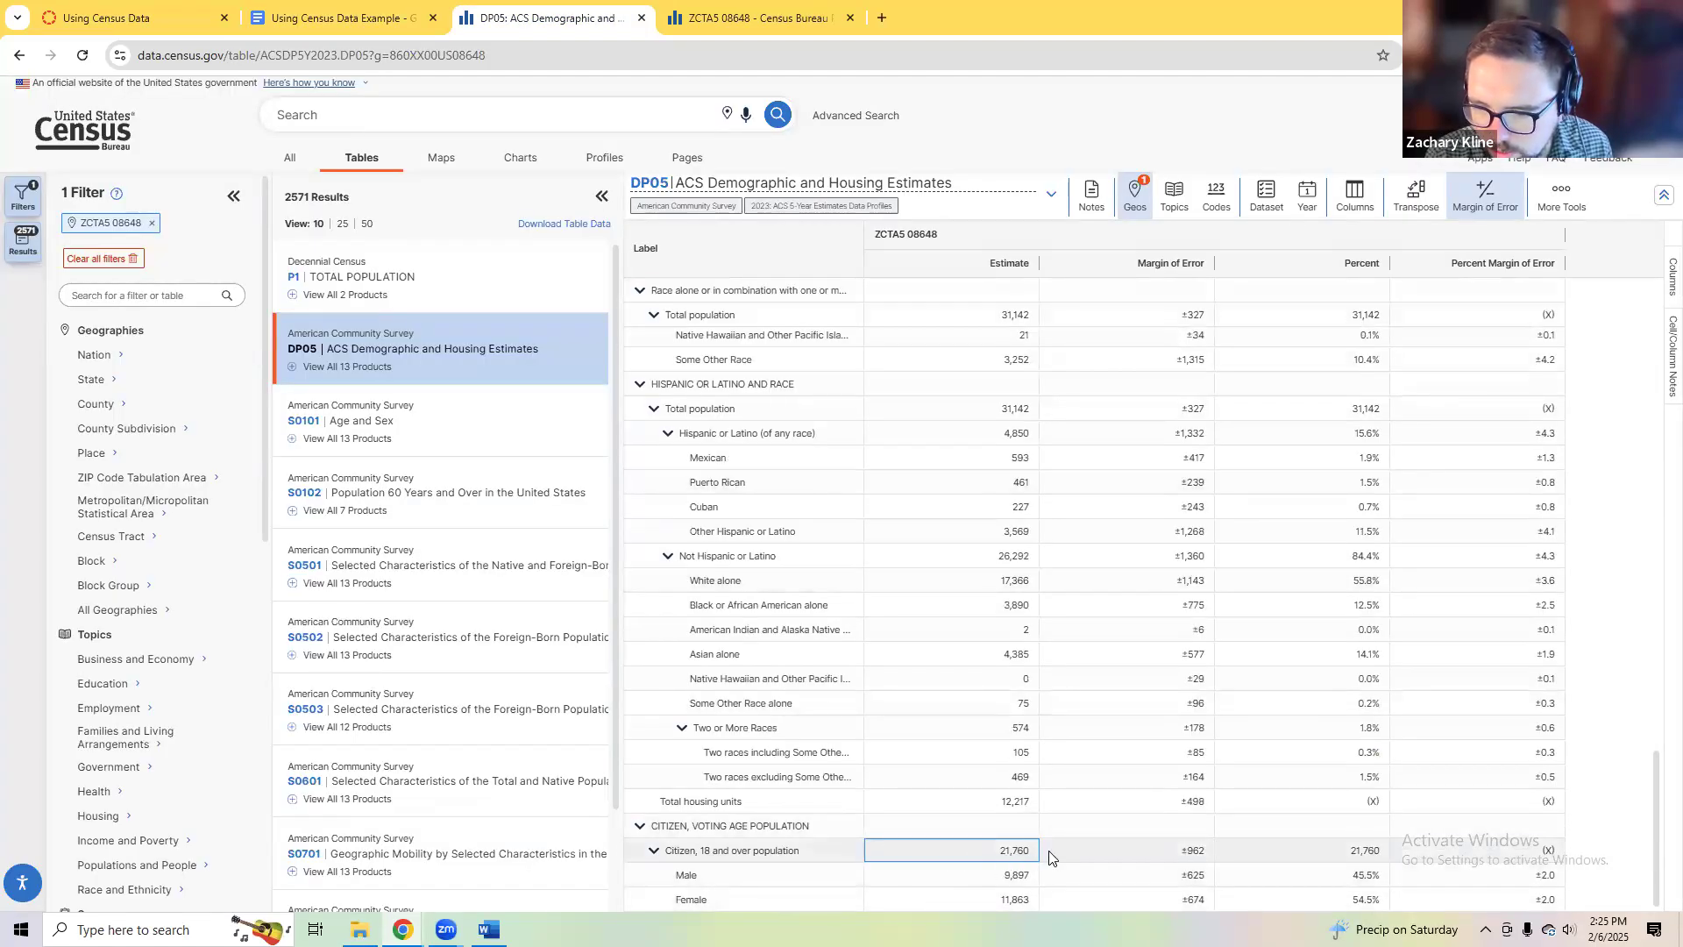
{"action": "scroll", "coordinate": [1007, 866], "scroll_direction": "up", "scroll_amount": 8}
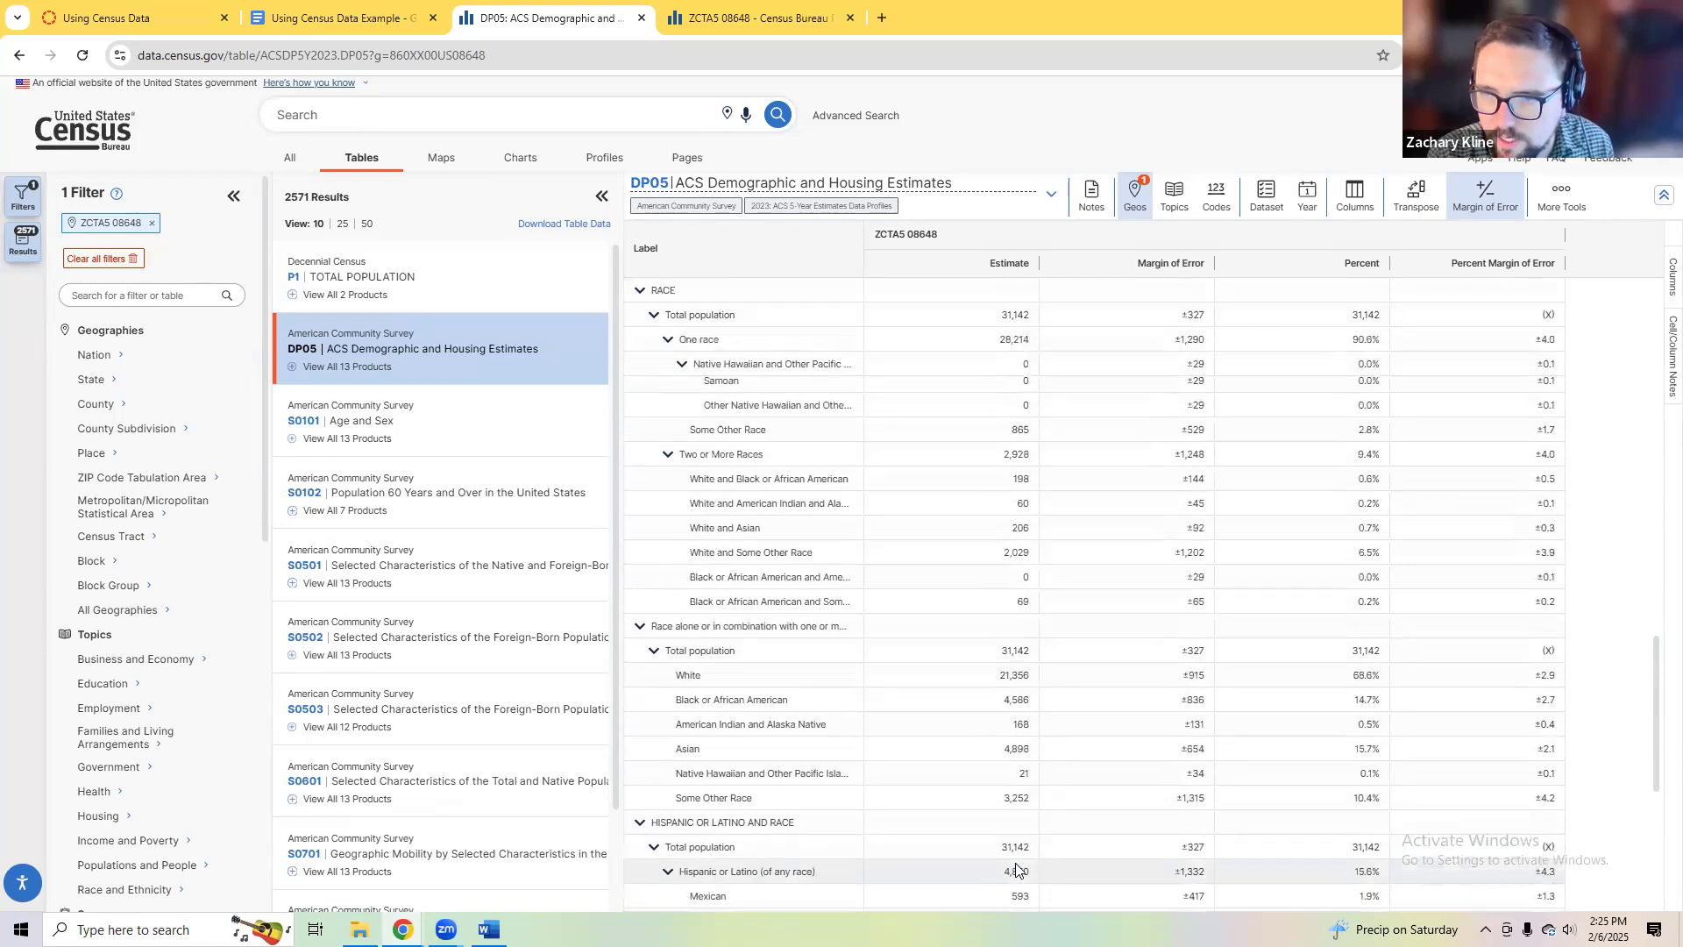
{"action": "scroll", "coordinate": [970, 365], "scroll_direction": "up", "scroll_amount": 10}
{"action": "scroll", "coordinate": [1014, 356], "scroll_direction": "down", "scroll_amount": 20}
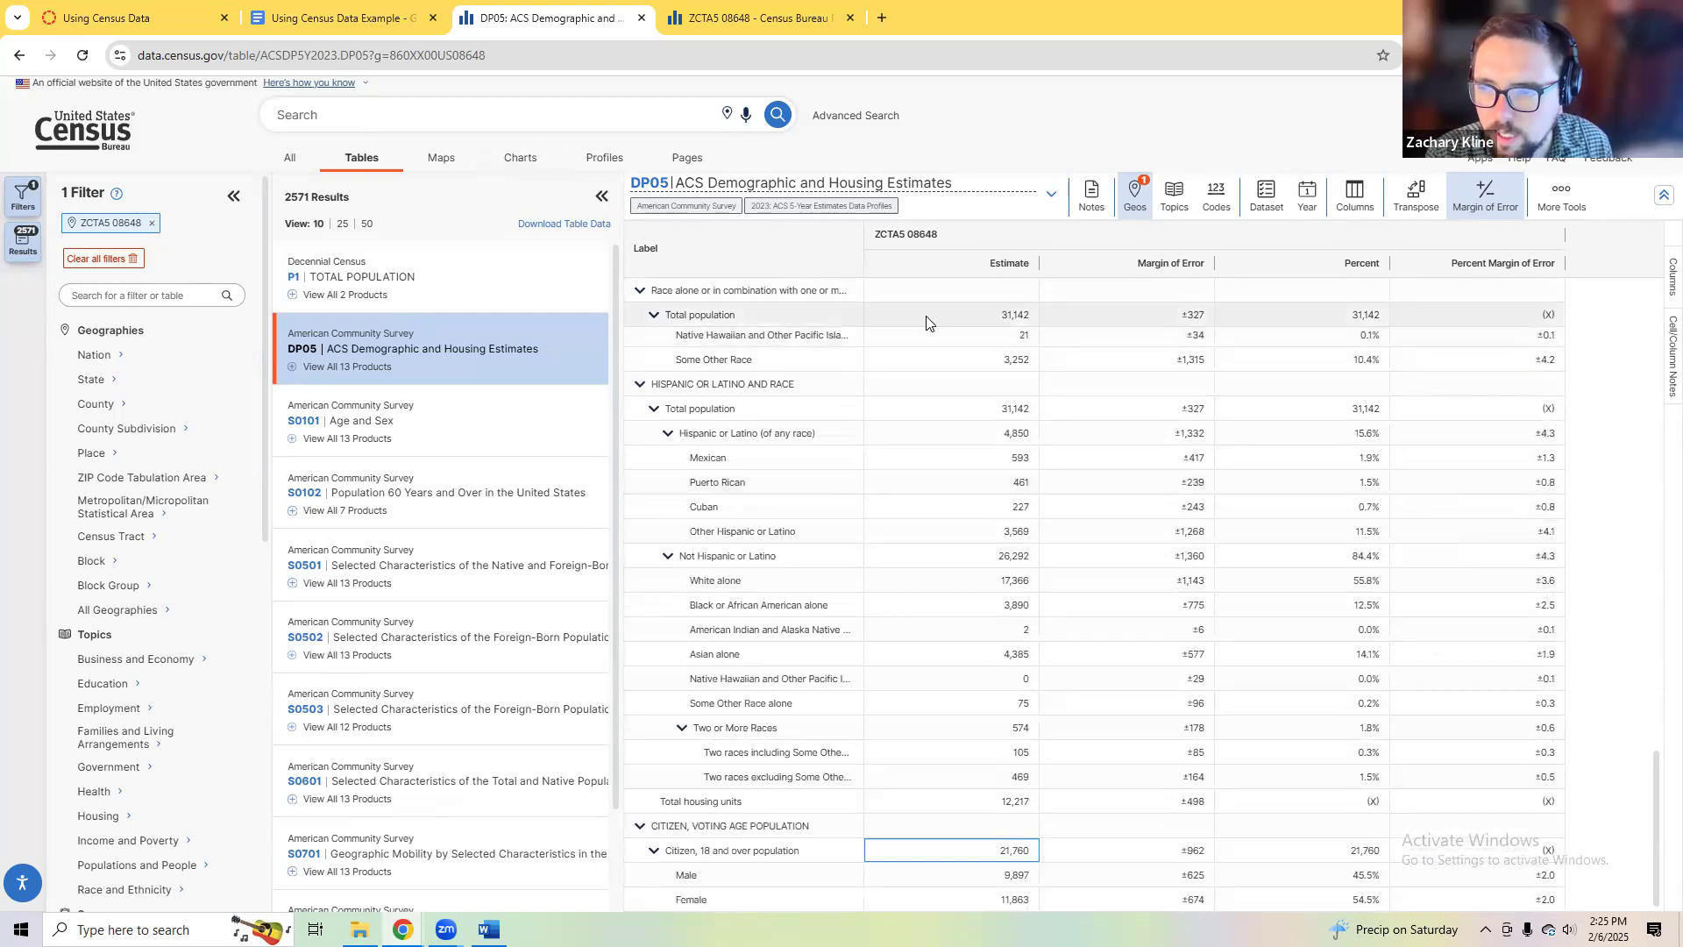
{"action": "left_click", "coordinate": [307, 16]}
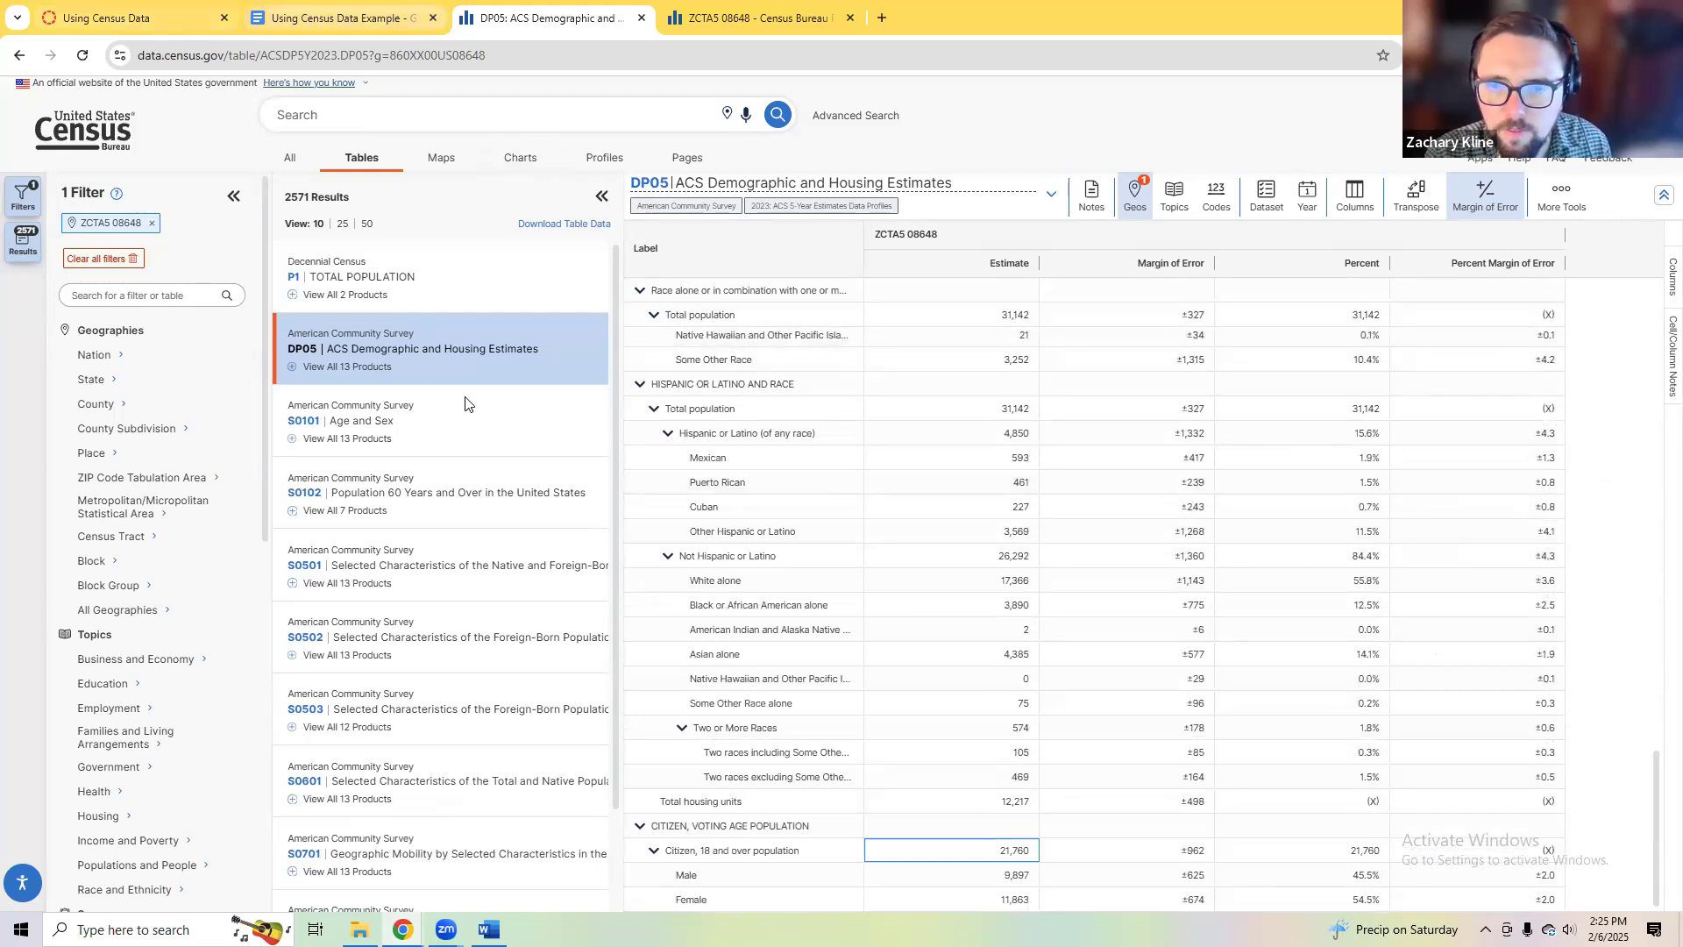
{"action": "type", "text": "31,142-"}
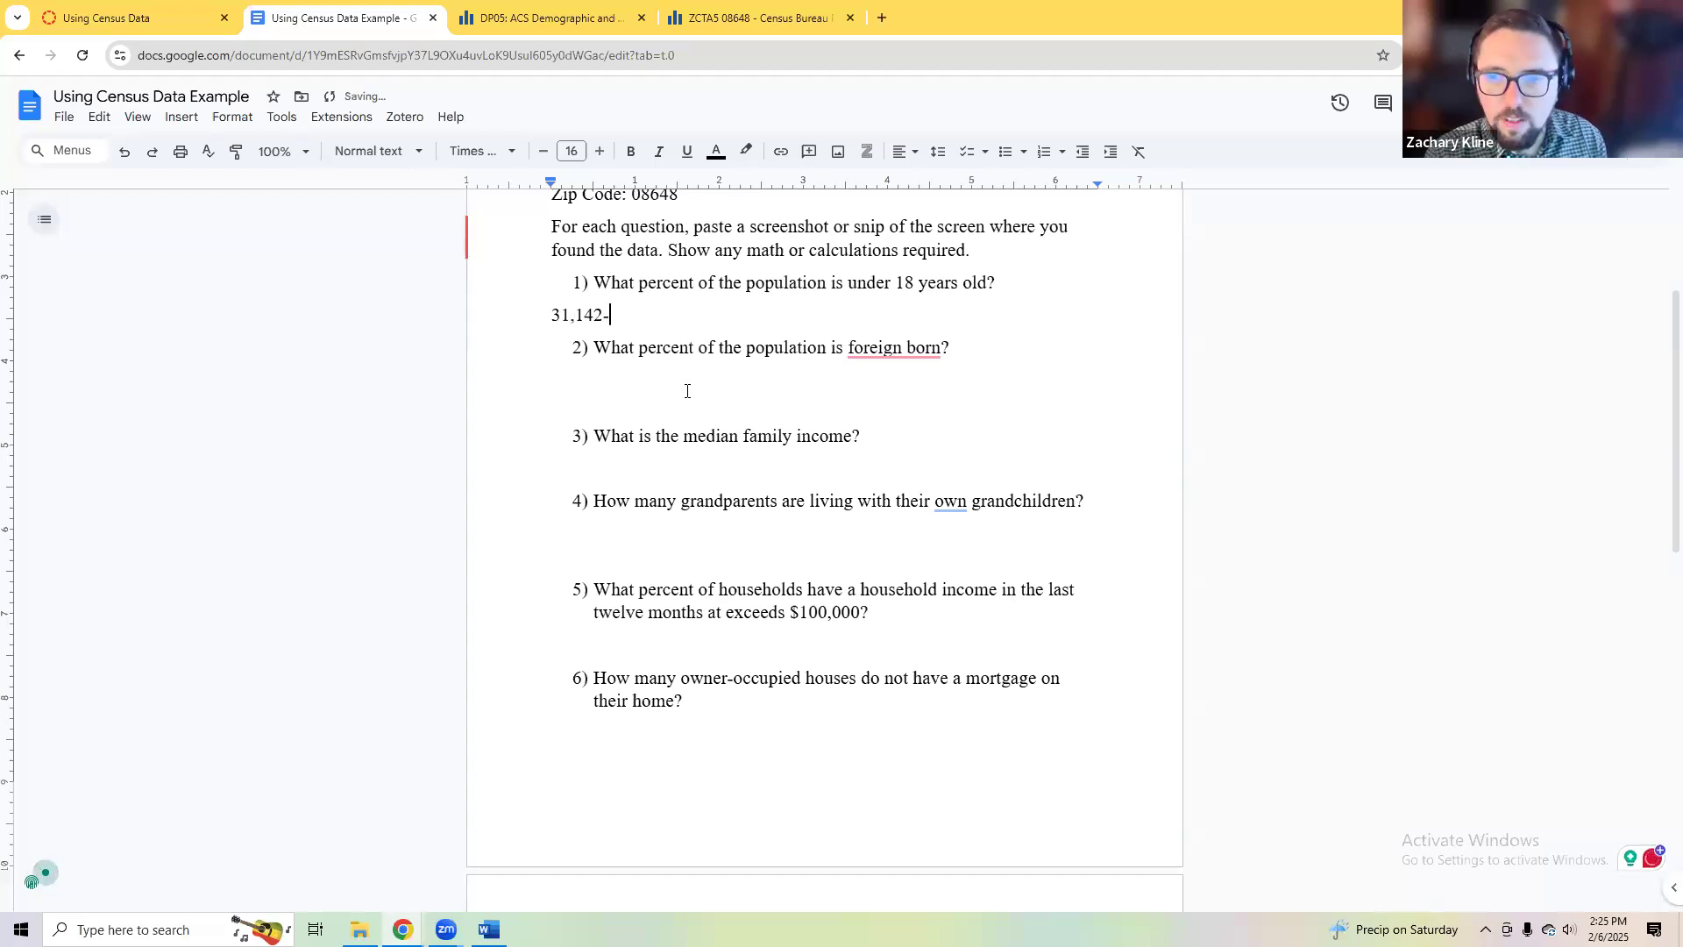
{"action": "left_click", "coordinate": [552, 17]}
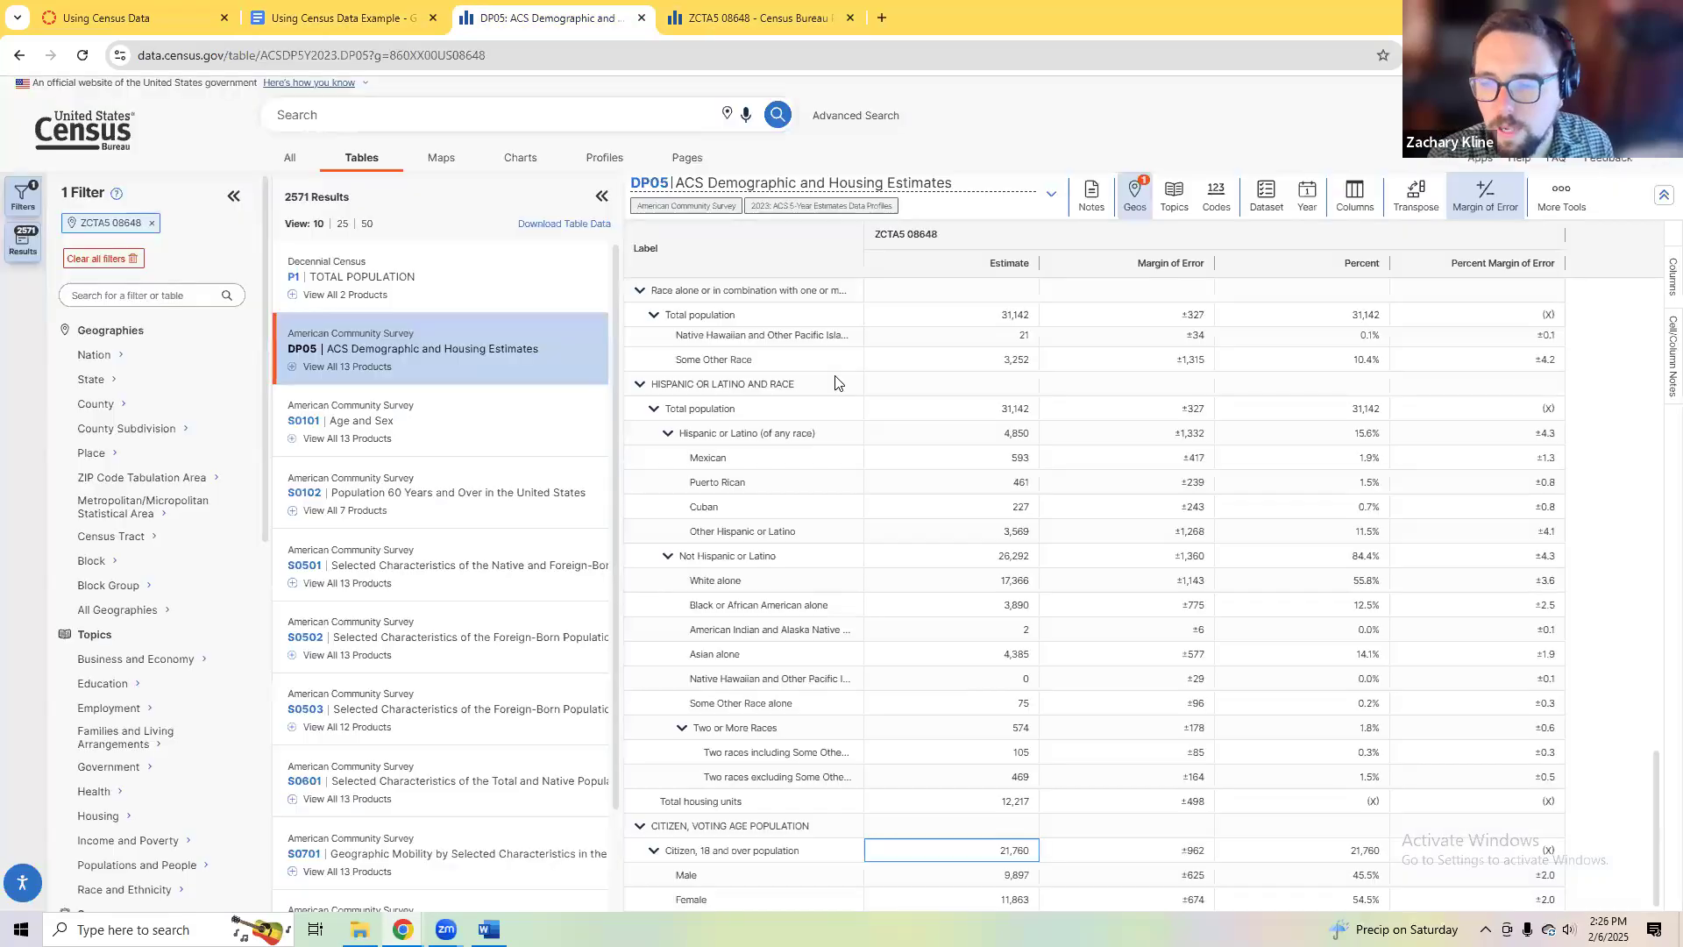
{"action": "left_click", "coordinate": [151, 12]}
{"action": "left_click", "coordinate": [355, 14]}
{"action": "type", "text": "-21"}
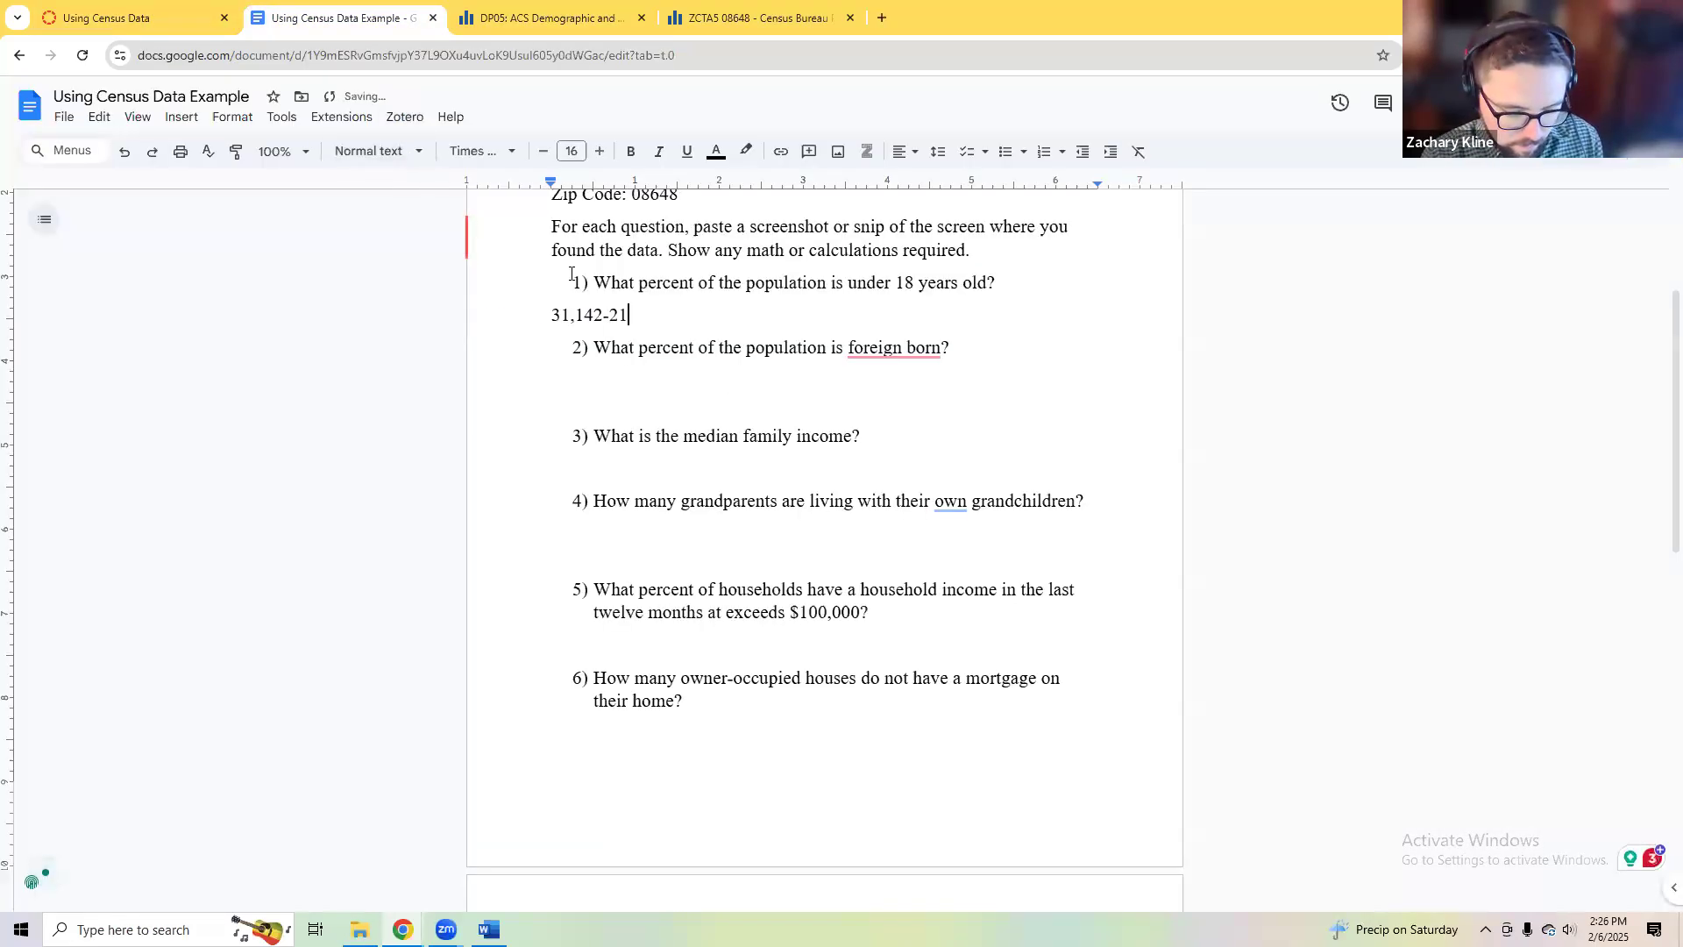
{"action": "type", "text": ",760"}
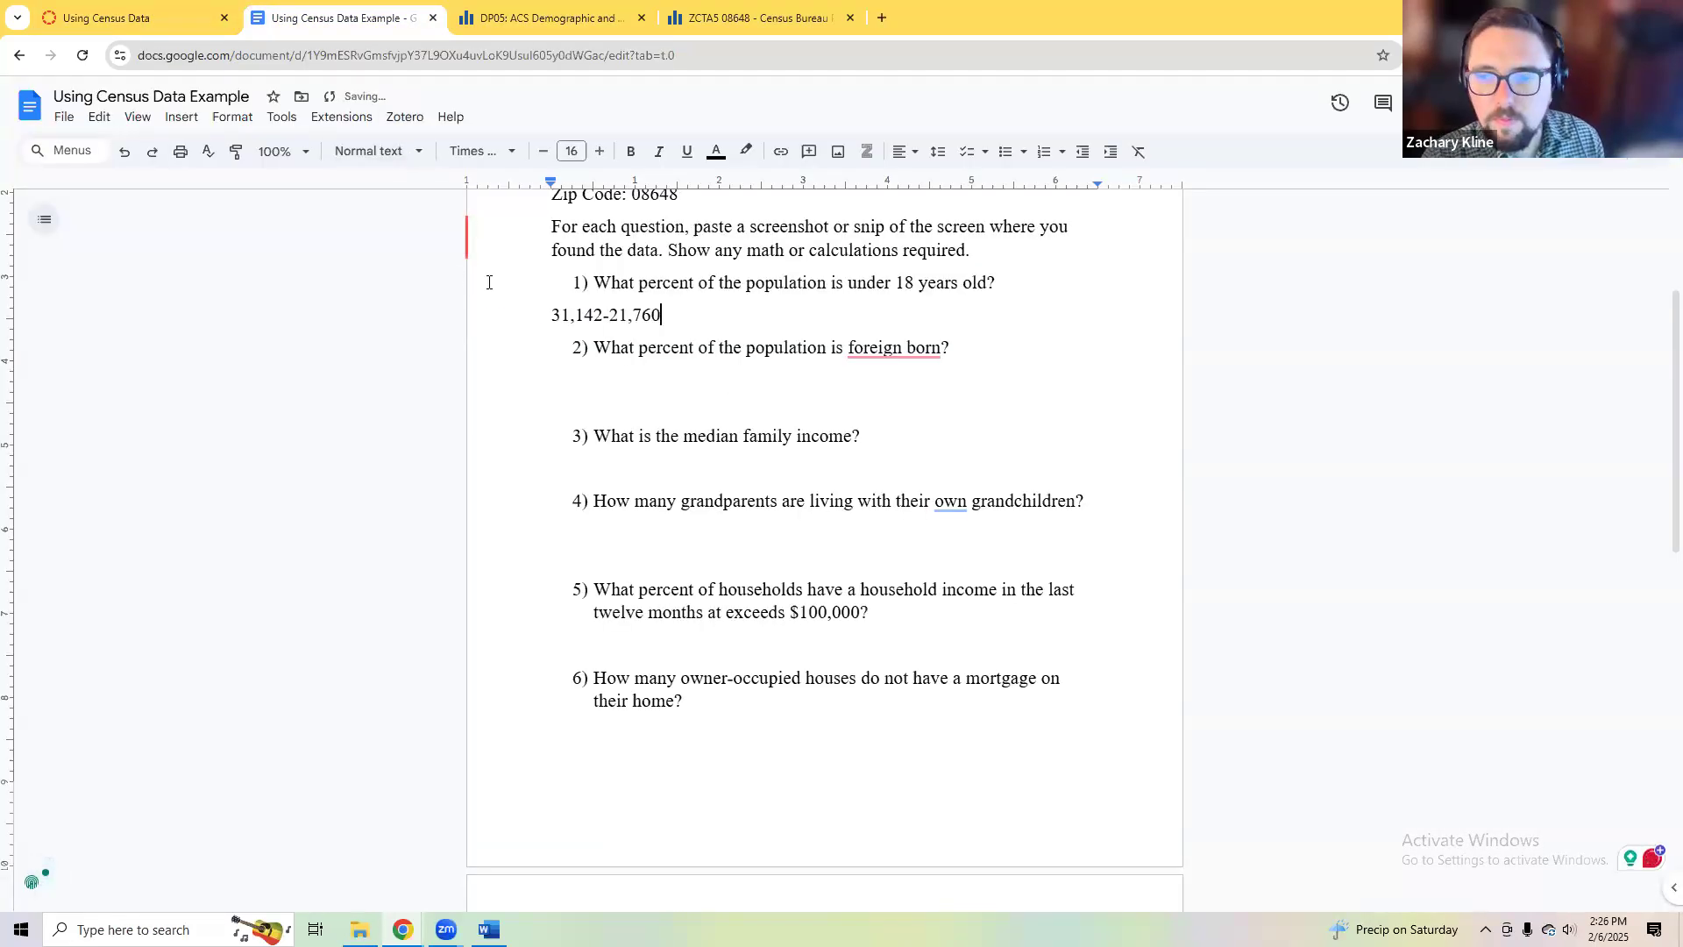
Step: Calculate 31,142-21,760 with a Google search in a new browser tab and copy the result
{"action": "left_click", "coordinate": [558, 311], "text": "shift"}
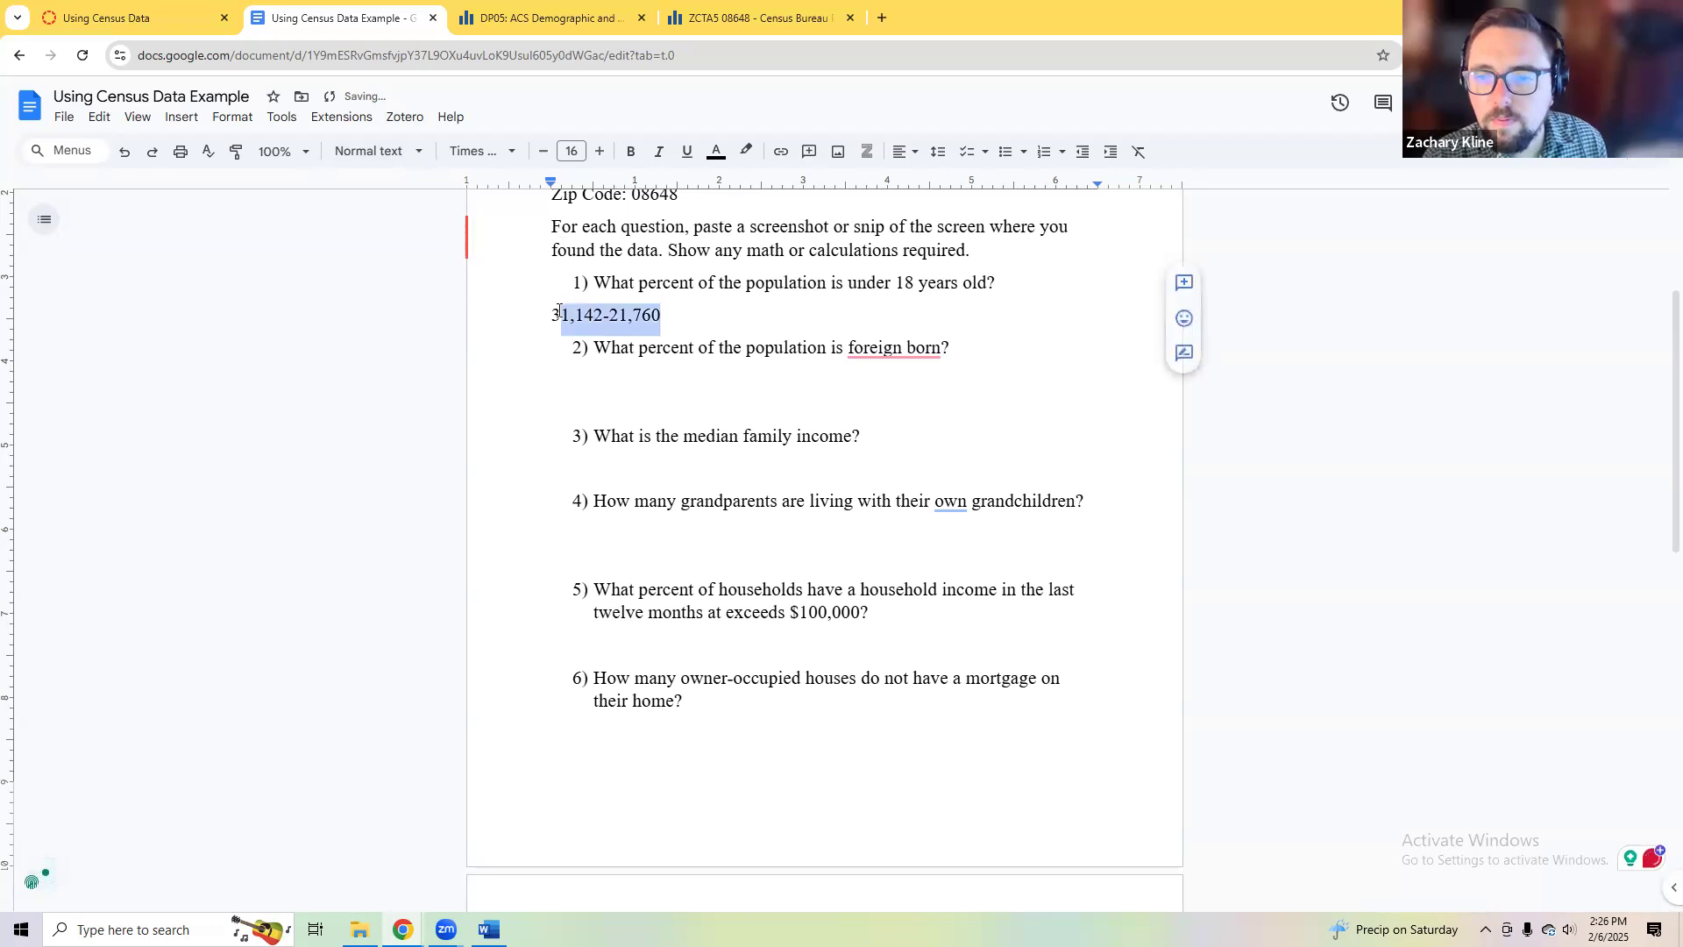
{"action": "left_click", "coordinate": [882, 17]}
{"action": "type", "text": "31,142-21,760"}
{"action": "key", "text": "Return"}
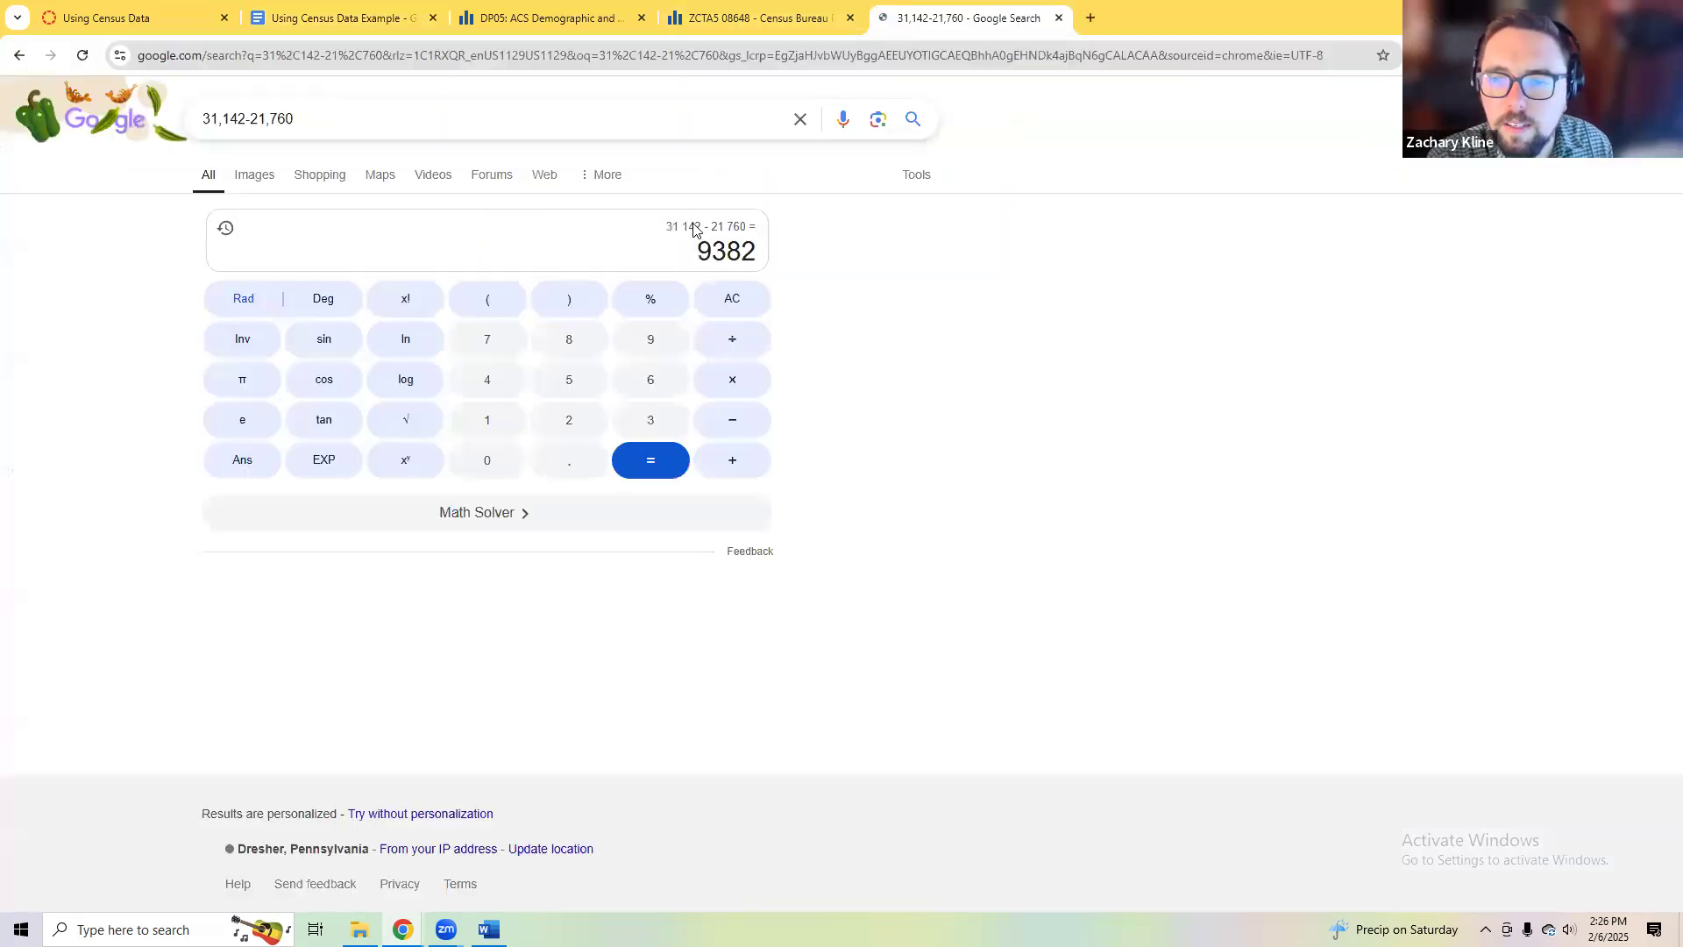
{"action": "double_click", "coordinate": [704, 246]}
{"action": "key", "text": "ctrl+c"}
Step: Complete the subtraction under question 1 in the document with "= 9,382", matching the document's text formatting
{"action": "left_click", "coordinate": [544, 17]}
{"action": "left_click", "coordinate": [342, 18]}
{"action": "left_click", "coordinate": [710, 322]}
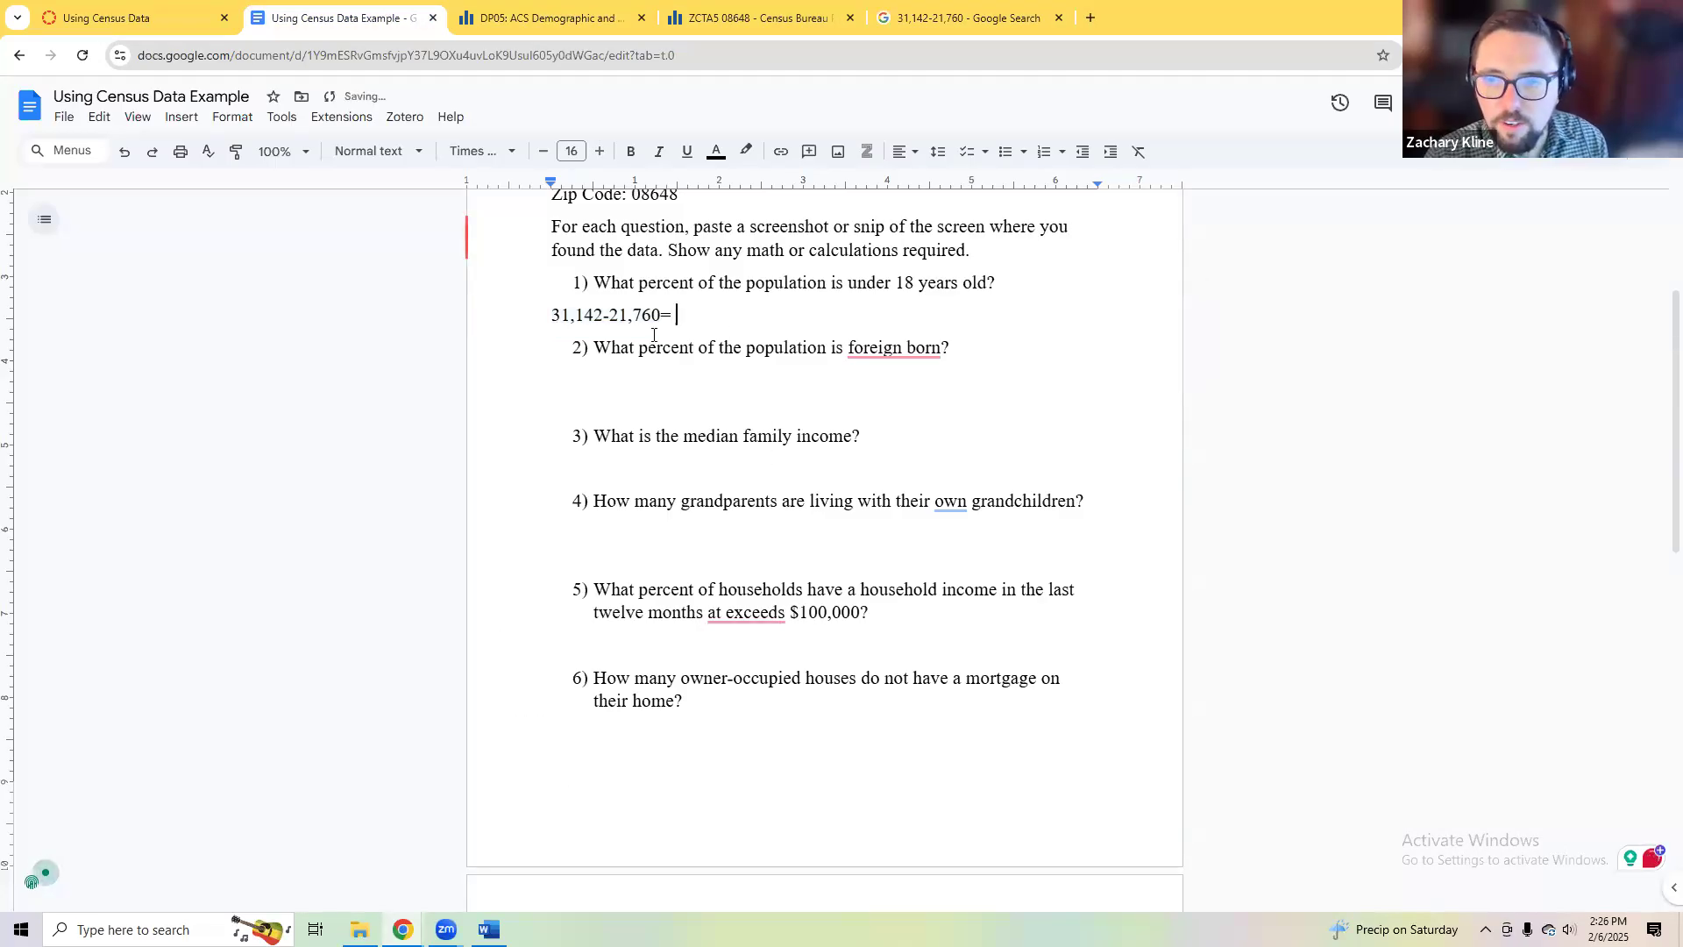
{"action": "key", "text": "ctrl+v"}
{"action": "key", "text": "ctrl+z"}
{"action": "right_click", "coordinate": [698, 319]}
{"action": "left_click", "coordinate": [834, 425]}
{"action": "left_click", "coordinate": [684, 316]}
{"action": "type", "text": ","}
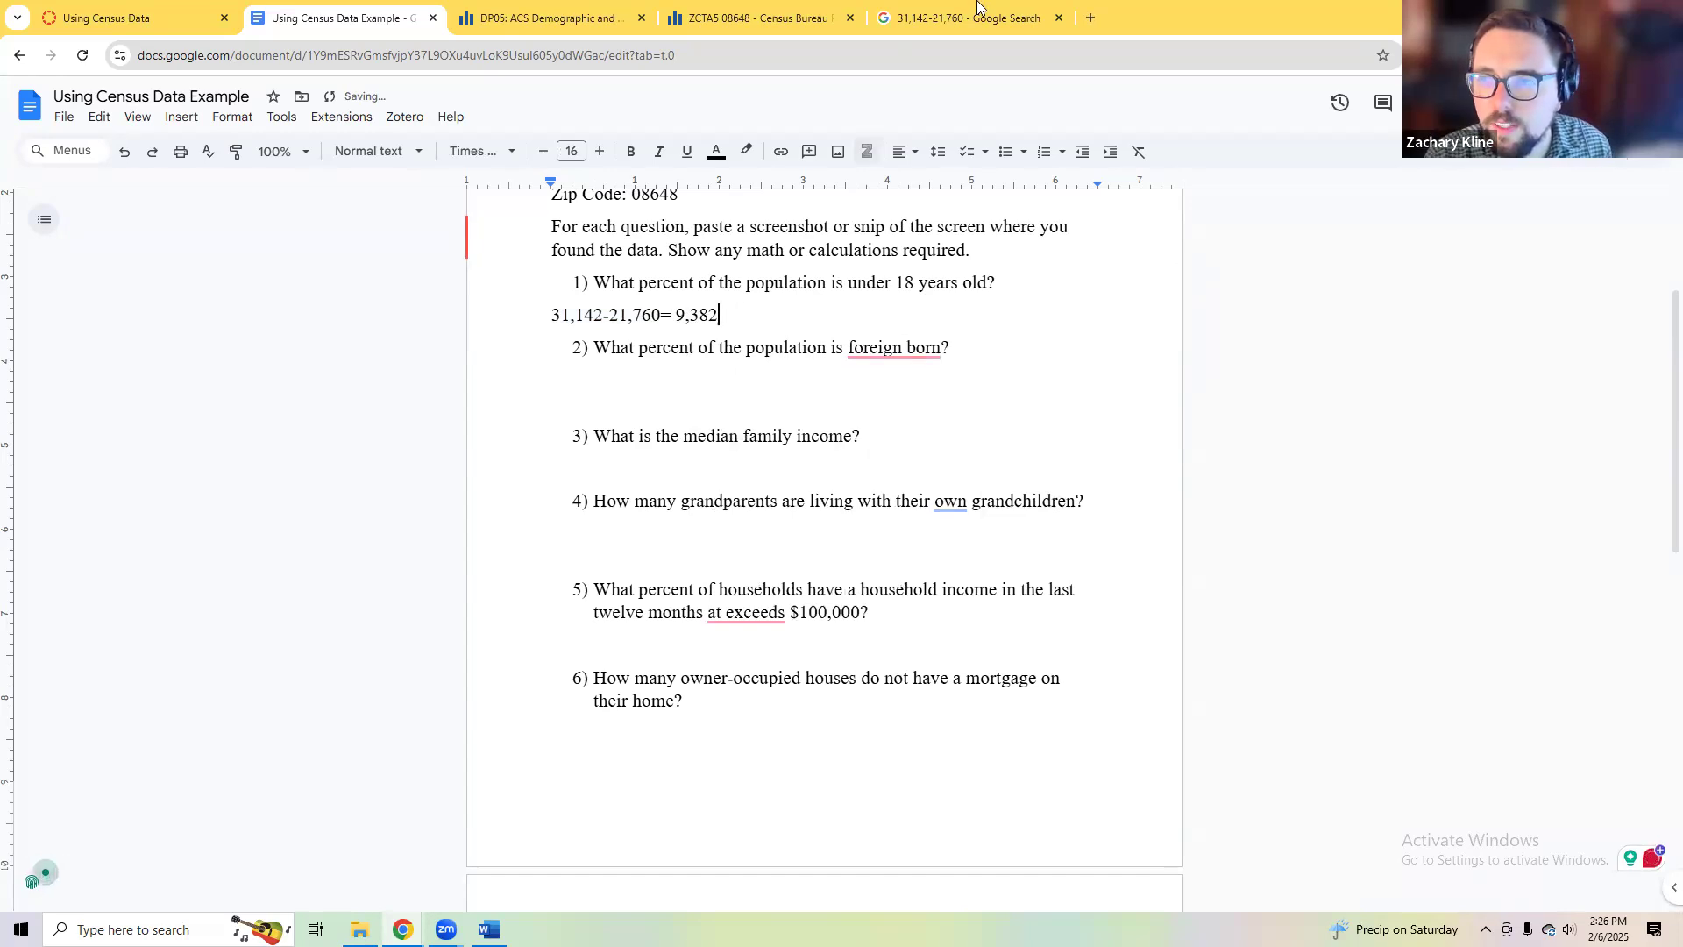
Step: Find the Under 18 years estimate in the DP05 table and replace the calculation under question 1 with 5,978
{"action": "left_click", "coordinate": [945, 12]}
{"action": "left_click", "coordinate": [746, 12]}
{"action": "left_click", "coordinate": [548, 17]}
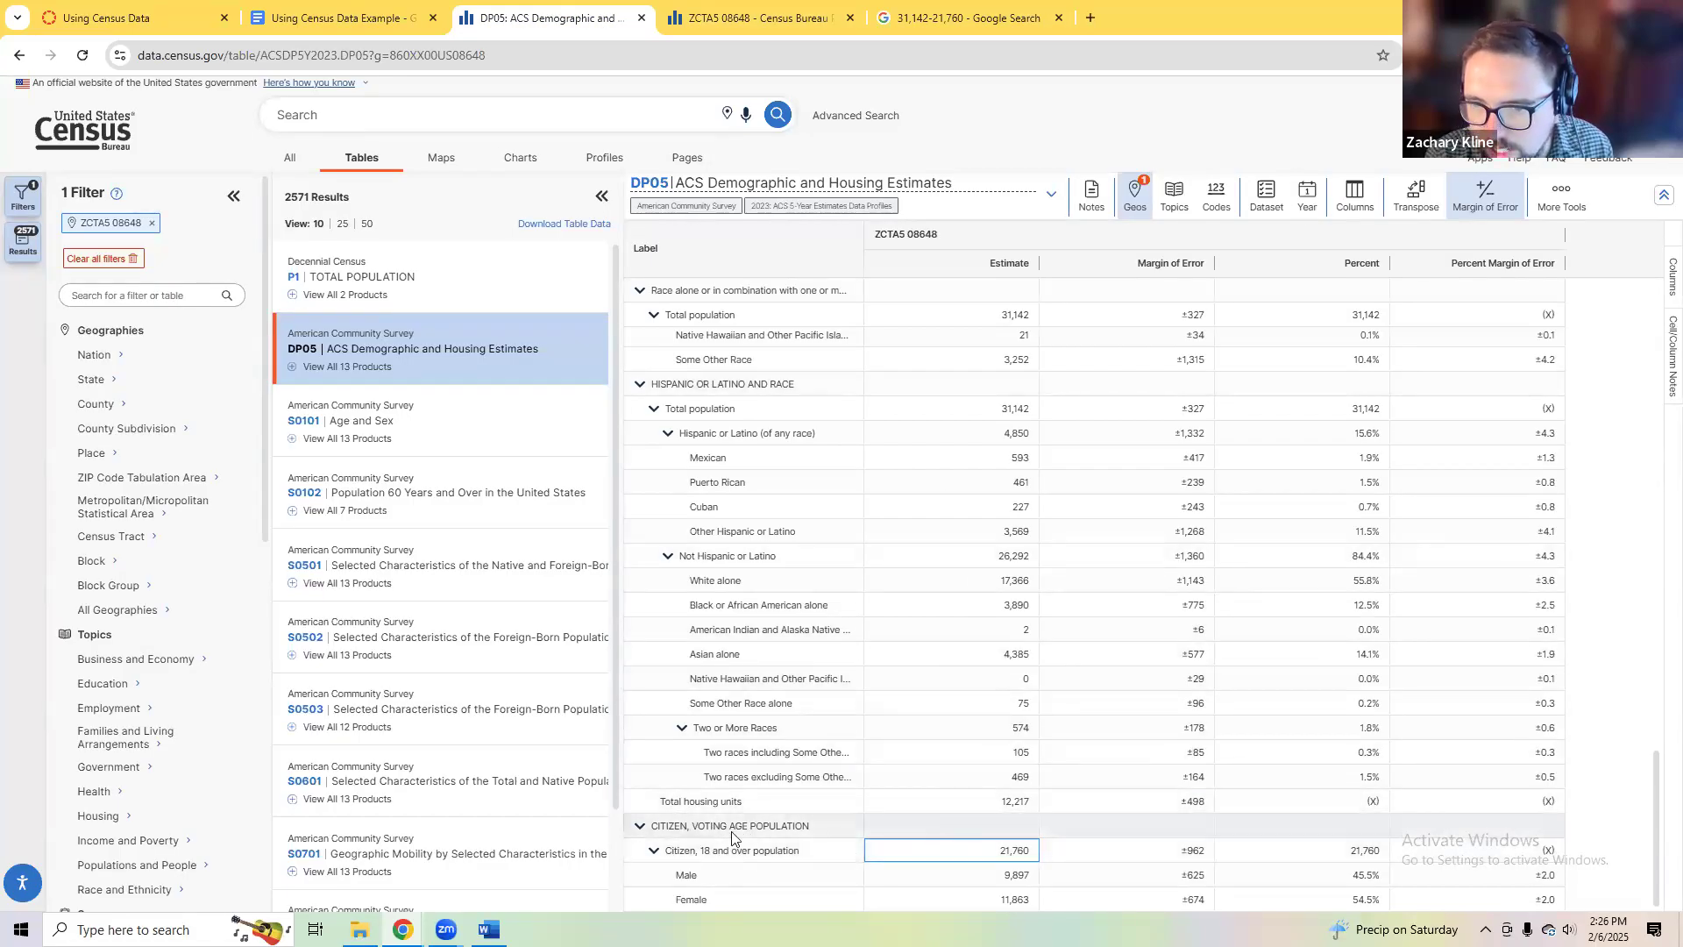
{"action": "scroll", "coordinate": [731, 759], "scroll_direction": "up", "scroll_amount": 10}
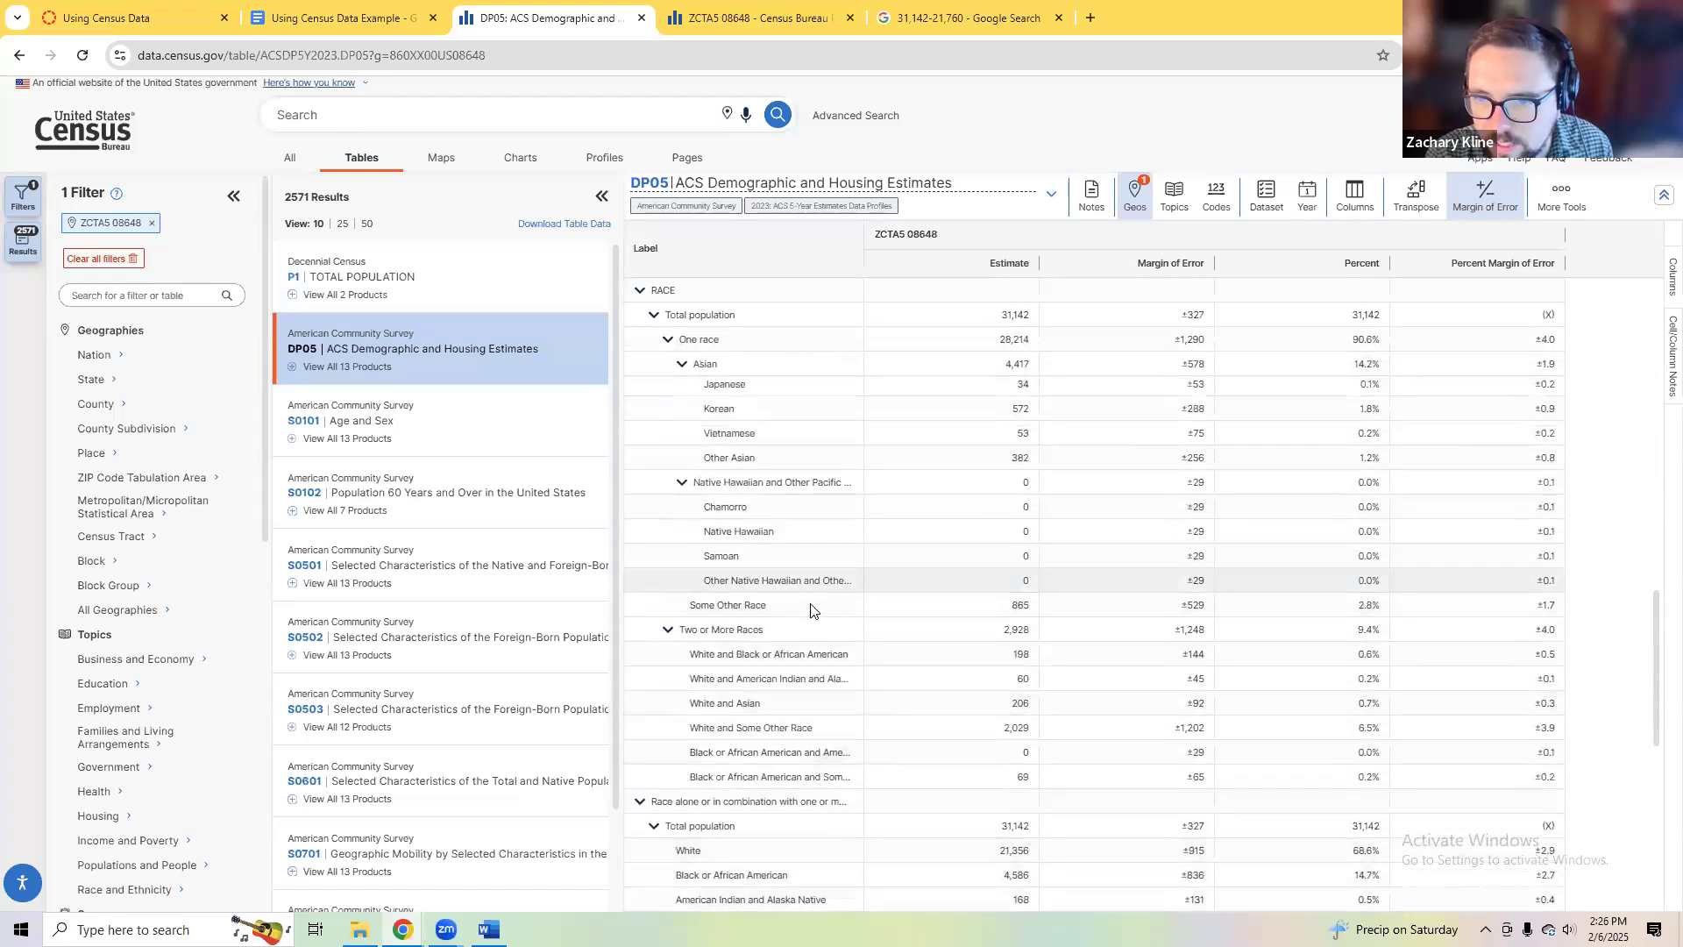
{"action": "scroll", "coordinate": [724, 461], "scroll_direction": "up", "scroll_amount": 2}
{"action": "scroll", "coordinate": [724, 462], "scroll_direction": "up", "scroll_amount": 3}
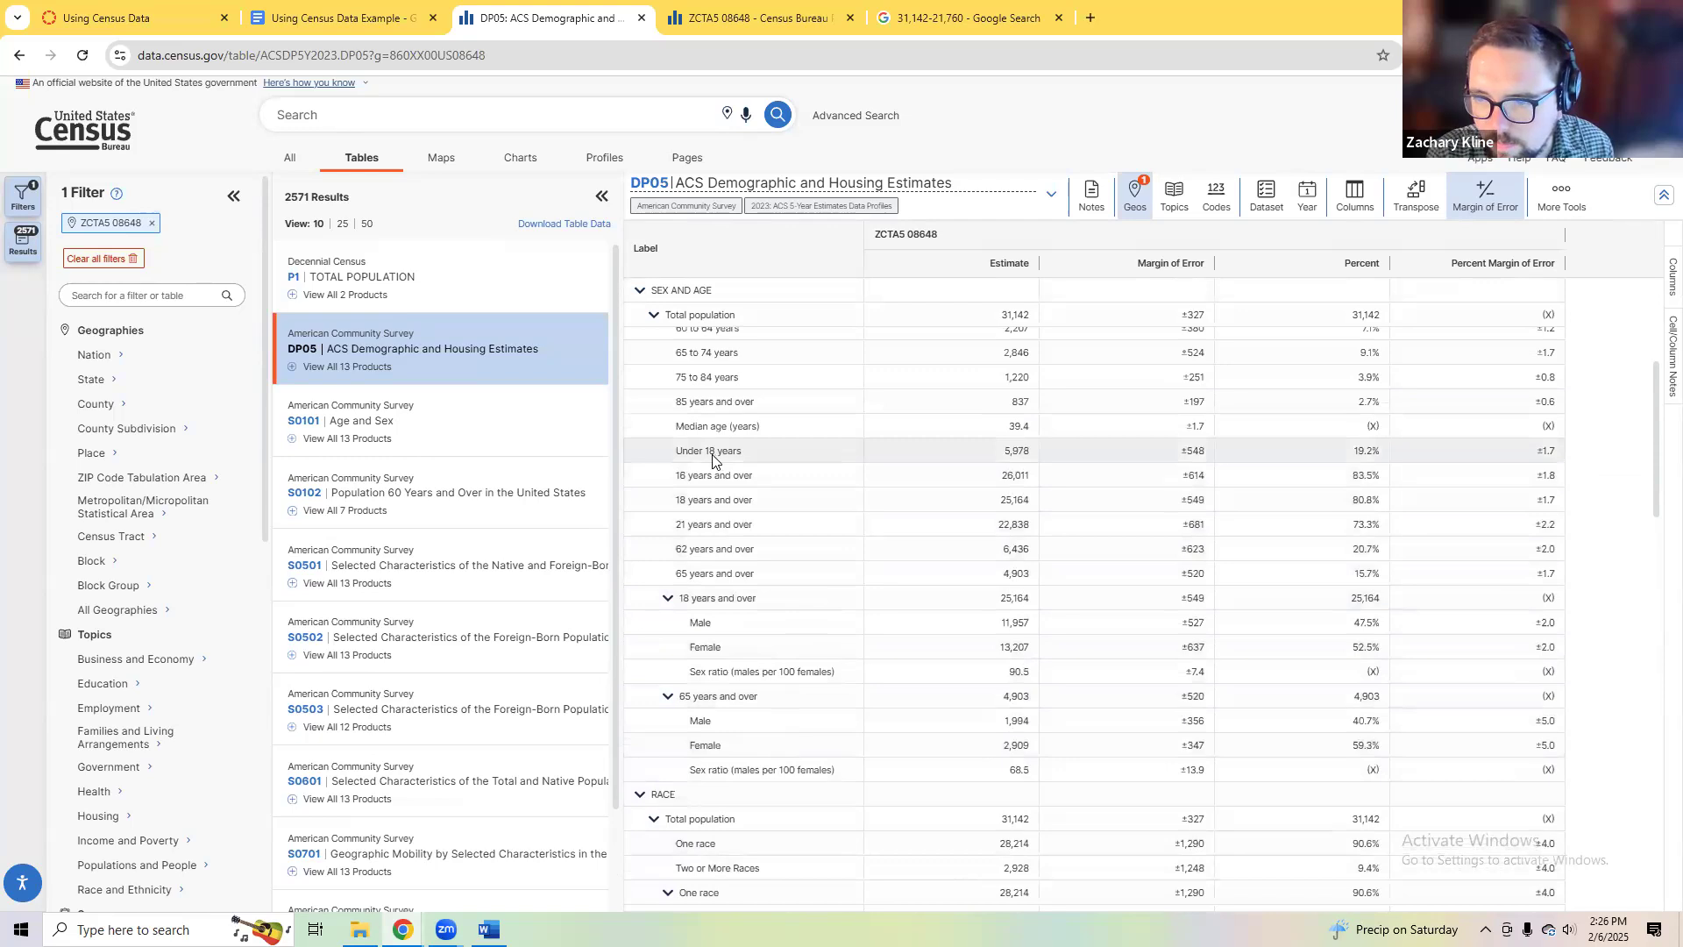
{"action": "left_click", "coordinate": [1002, 456]}
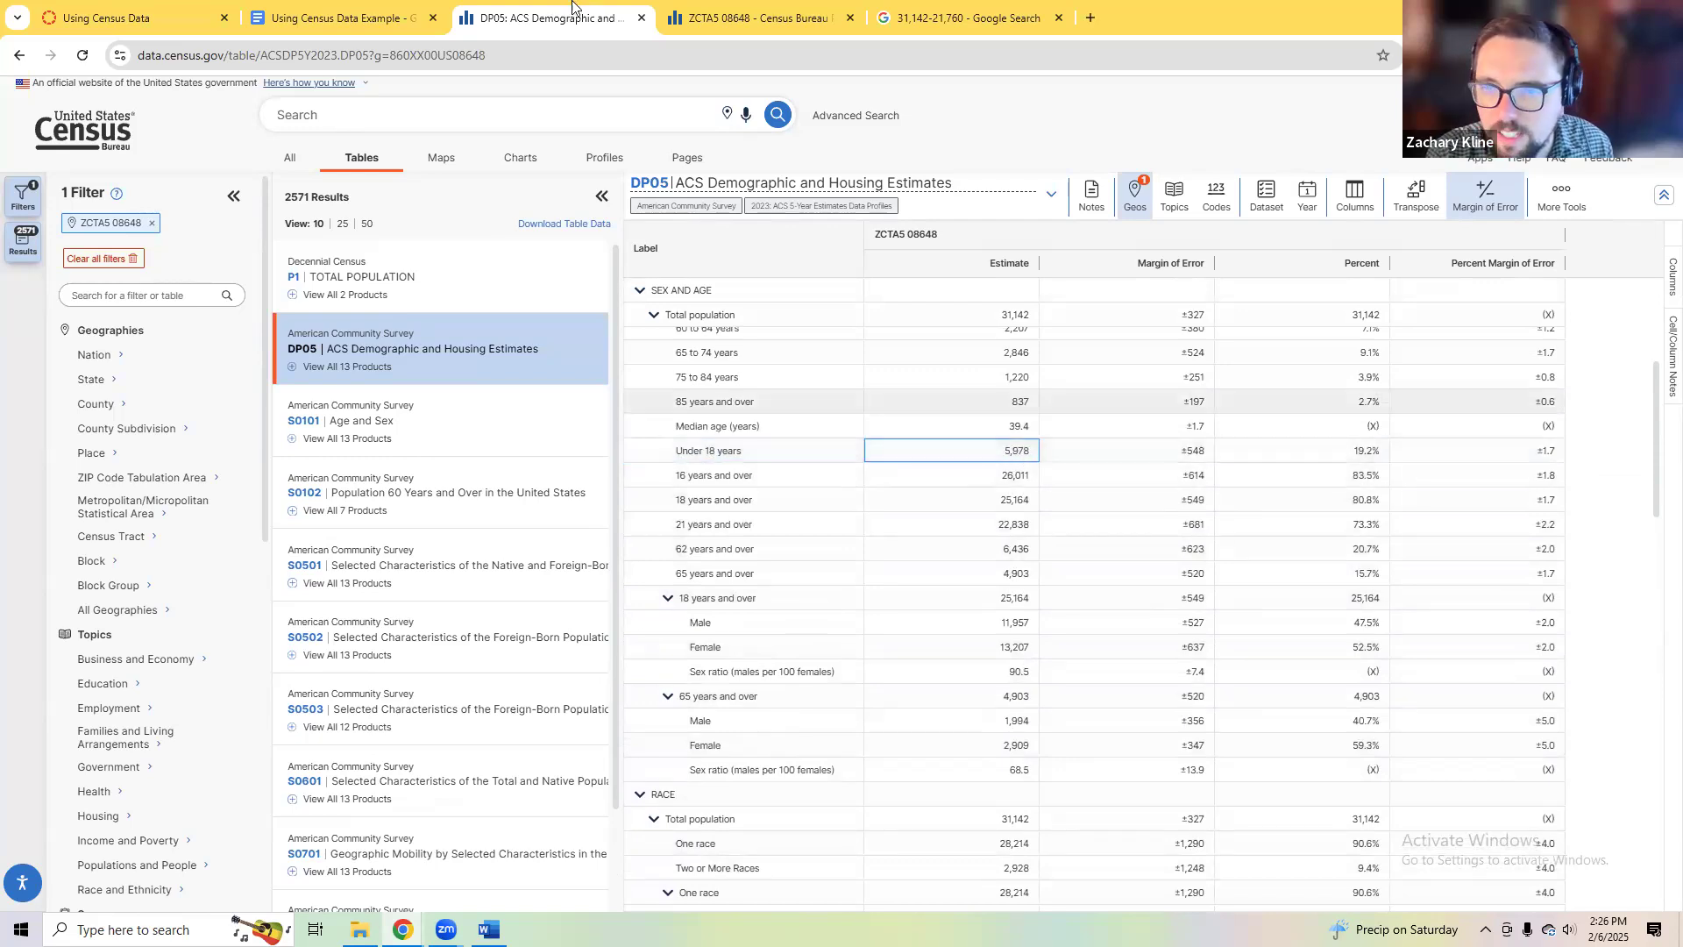
{"action": "left_click", "coordinate": [344, 19]}
{"action": "left_click_drag", "start_coordinate": [491, 295], "coordinate": [529, 323]}
{"action": "type", "text": "5,978"}
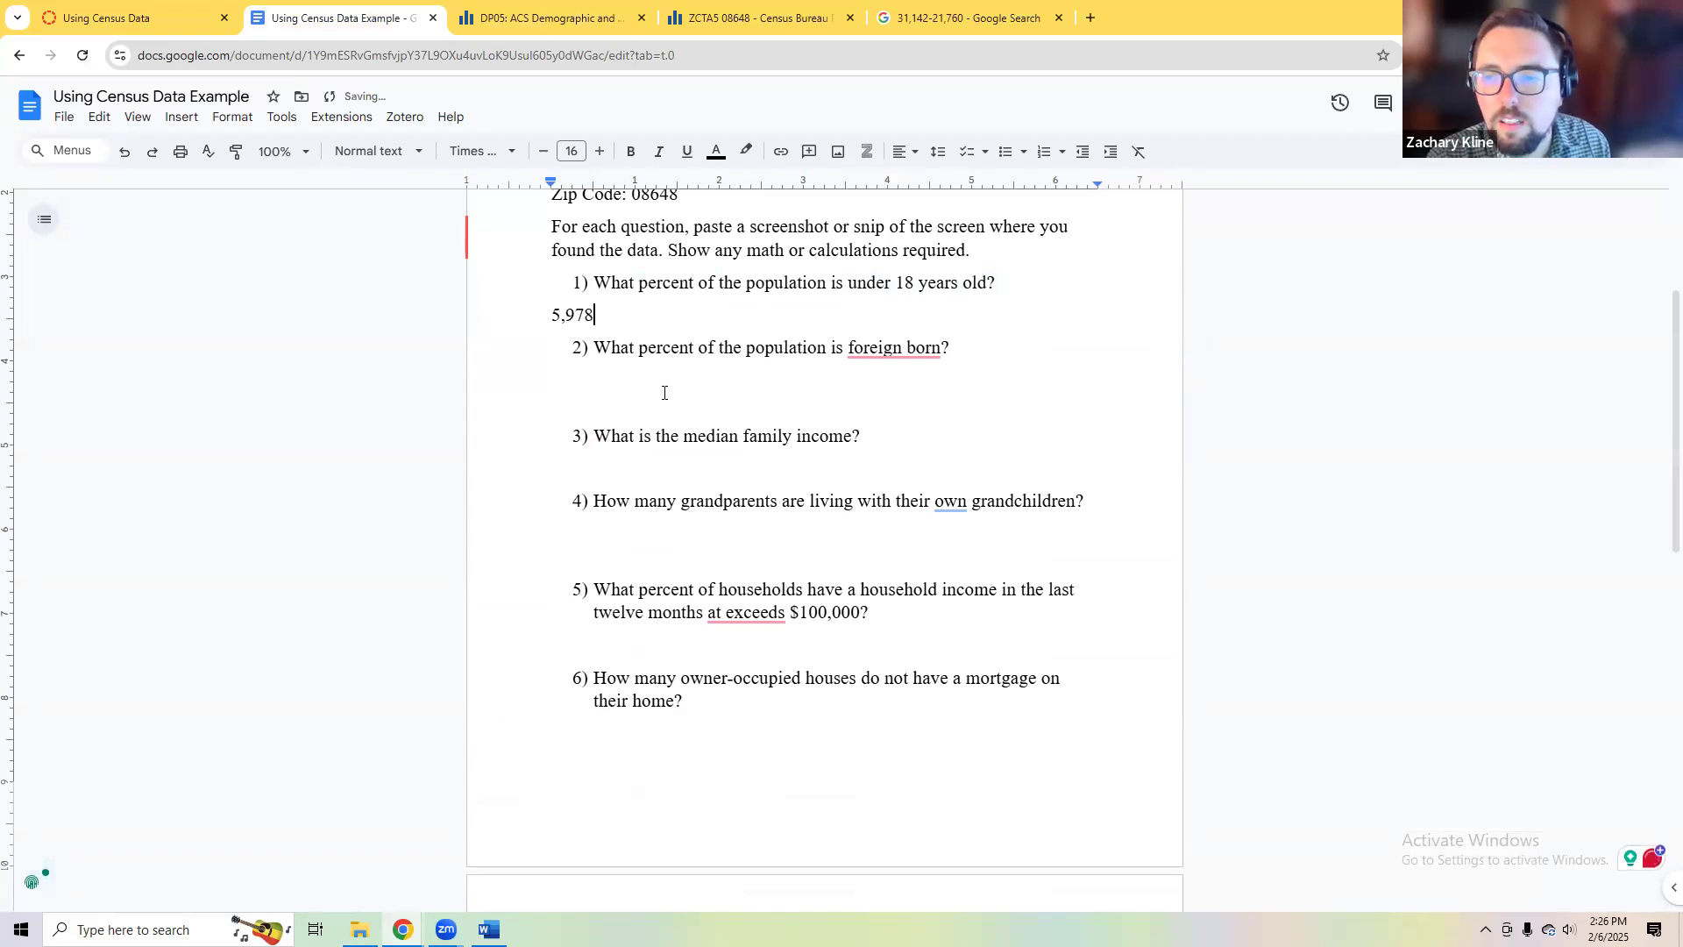
Step: Capture the DP05 table page with Snipping Tool and circle the Under 18 years estimate in red on the snip
{"action": "left_click_drag", "start_coordinate": [638, 310], "coordinate": [559, 319]}
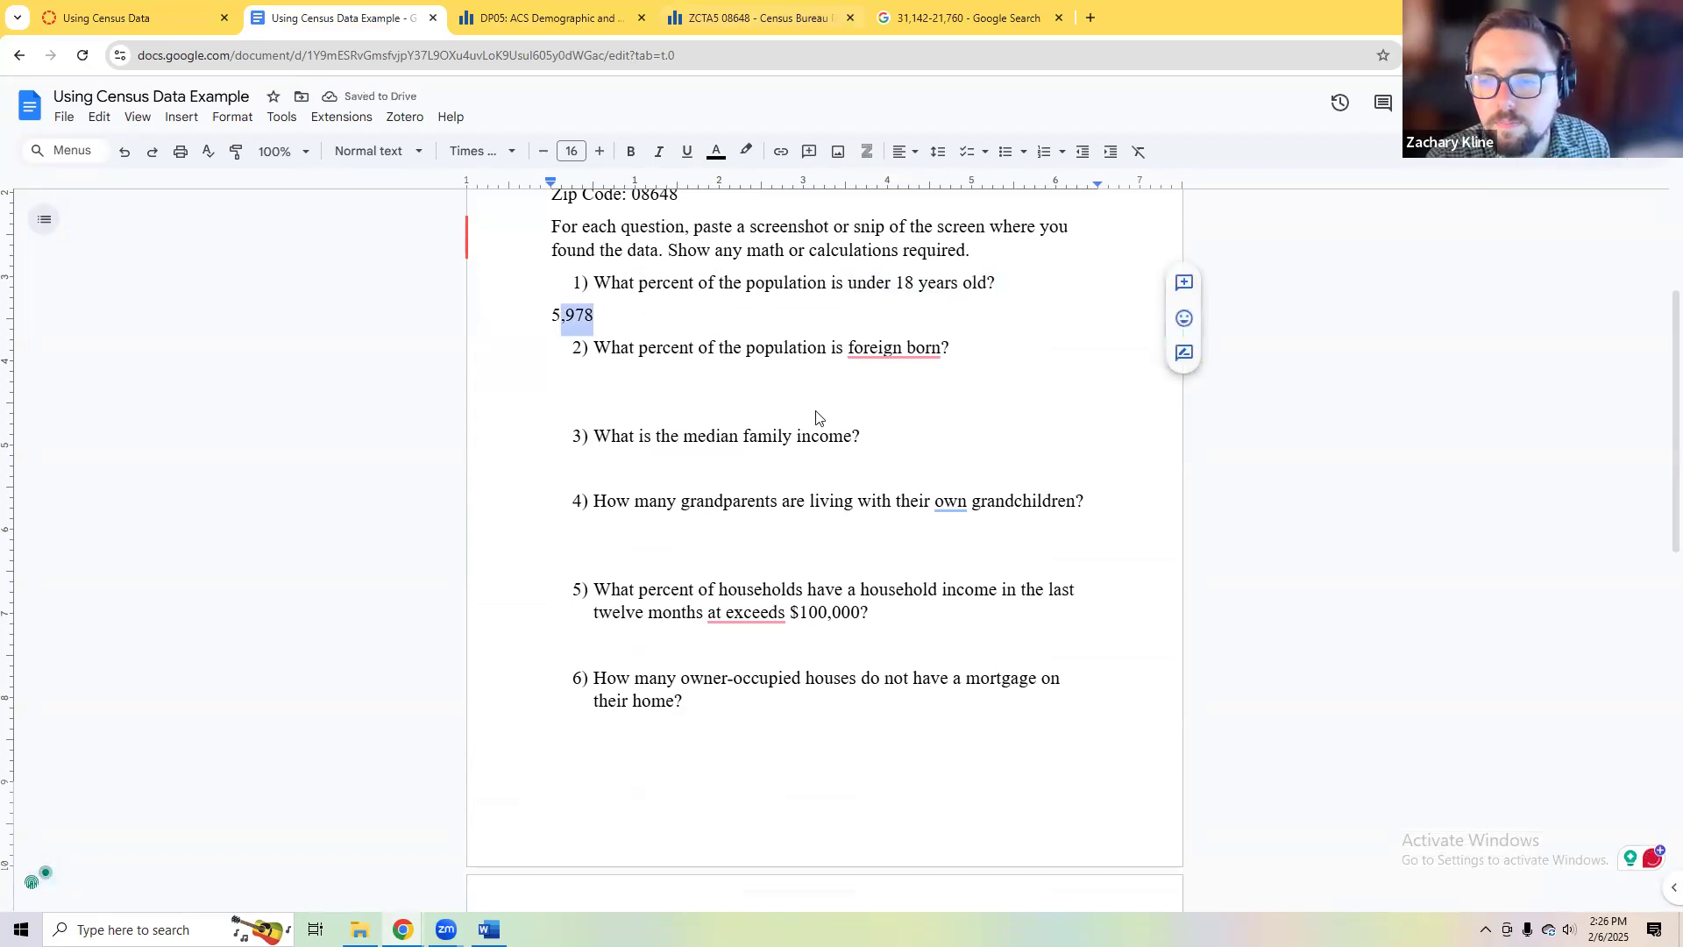
{"action": "key", "text": "ctrl+Tab"}
{"action": "key", "text": "ctrl+Tab"}
{"action": "key", "text": "ctrl+shift+Tab"}
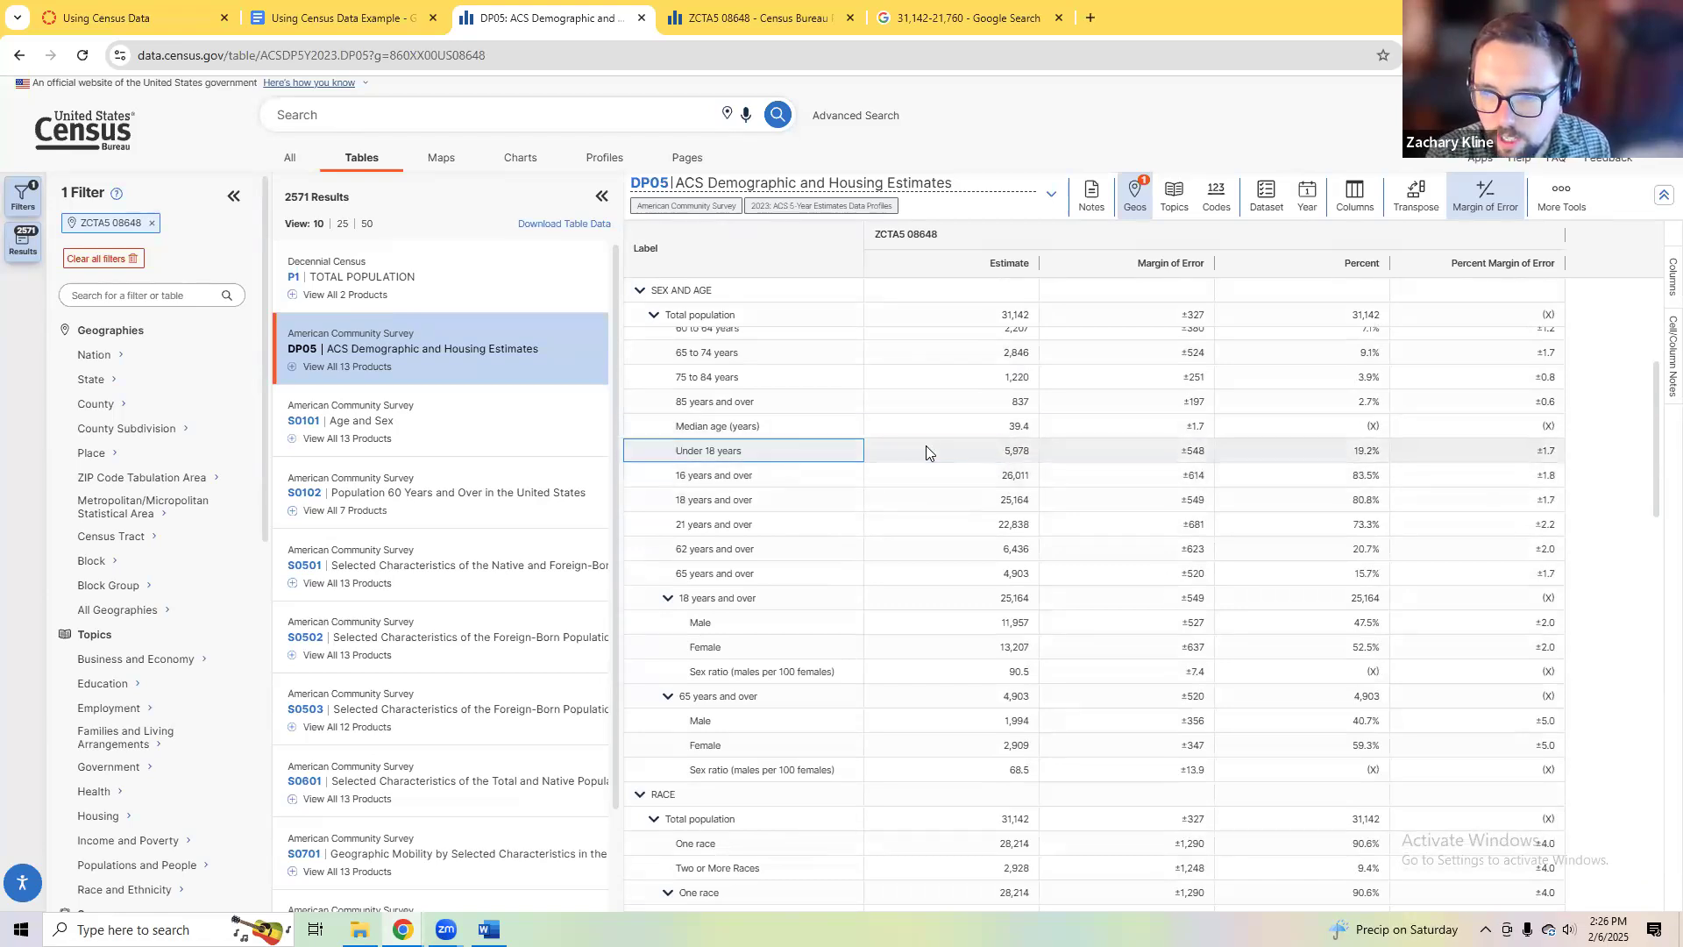
{"action": "scroll", "coordinate": [954, 528], "scroll_direction": "up", "scroll_amount": 1}
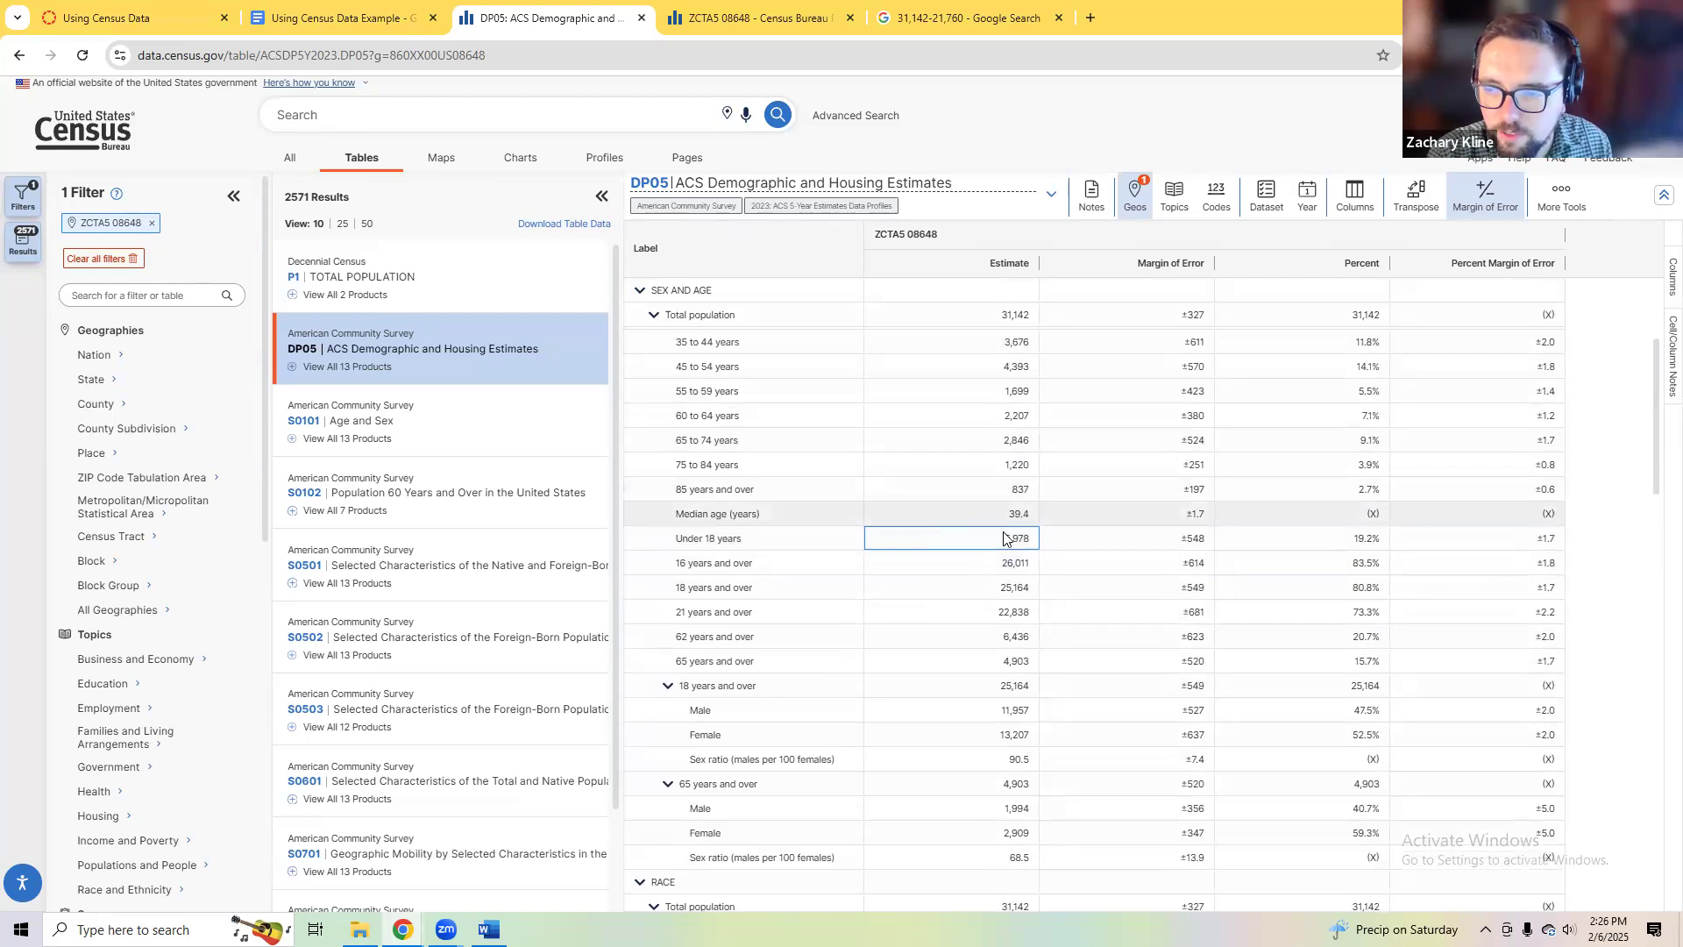
{"action": "left_click", "coordinate": [208, 922]}
{"action": "type", "text": "snip"}
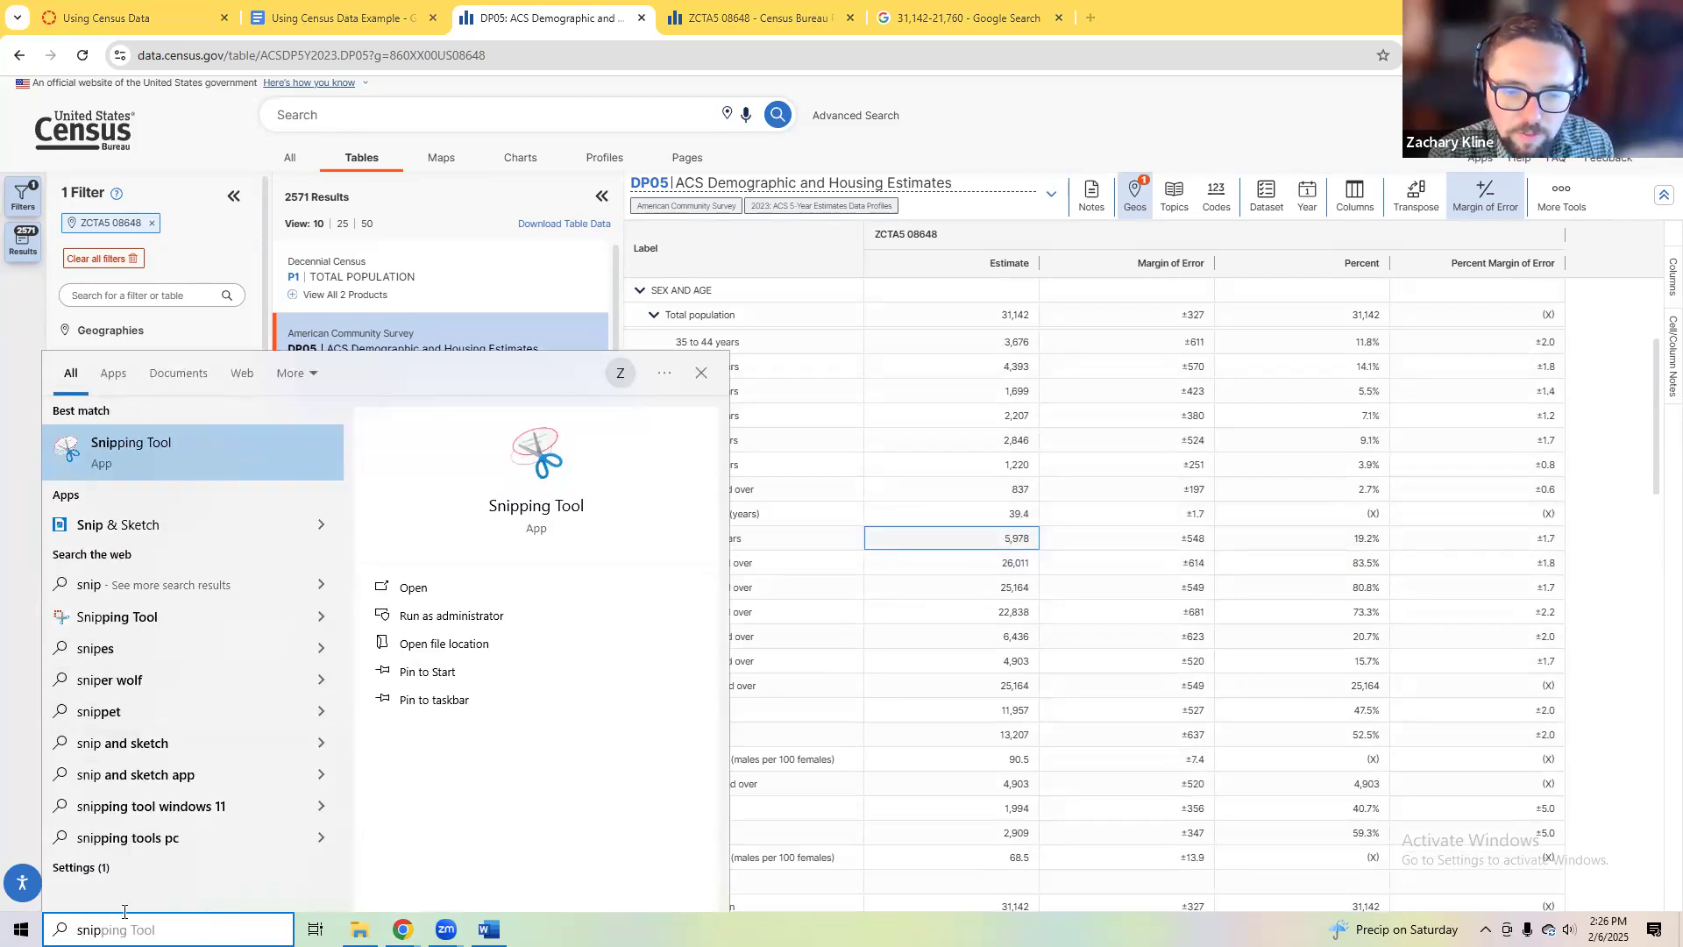
{"action": "left_click", "coordinate": [225, 457]}
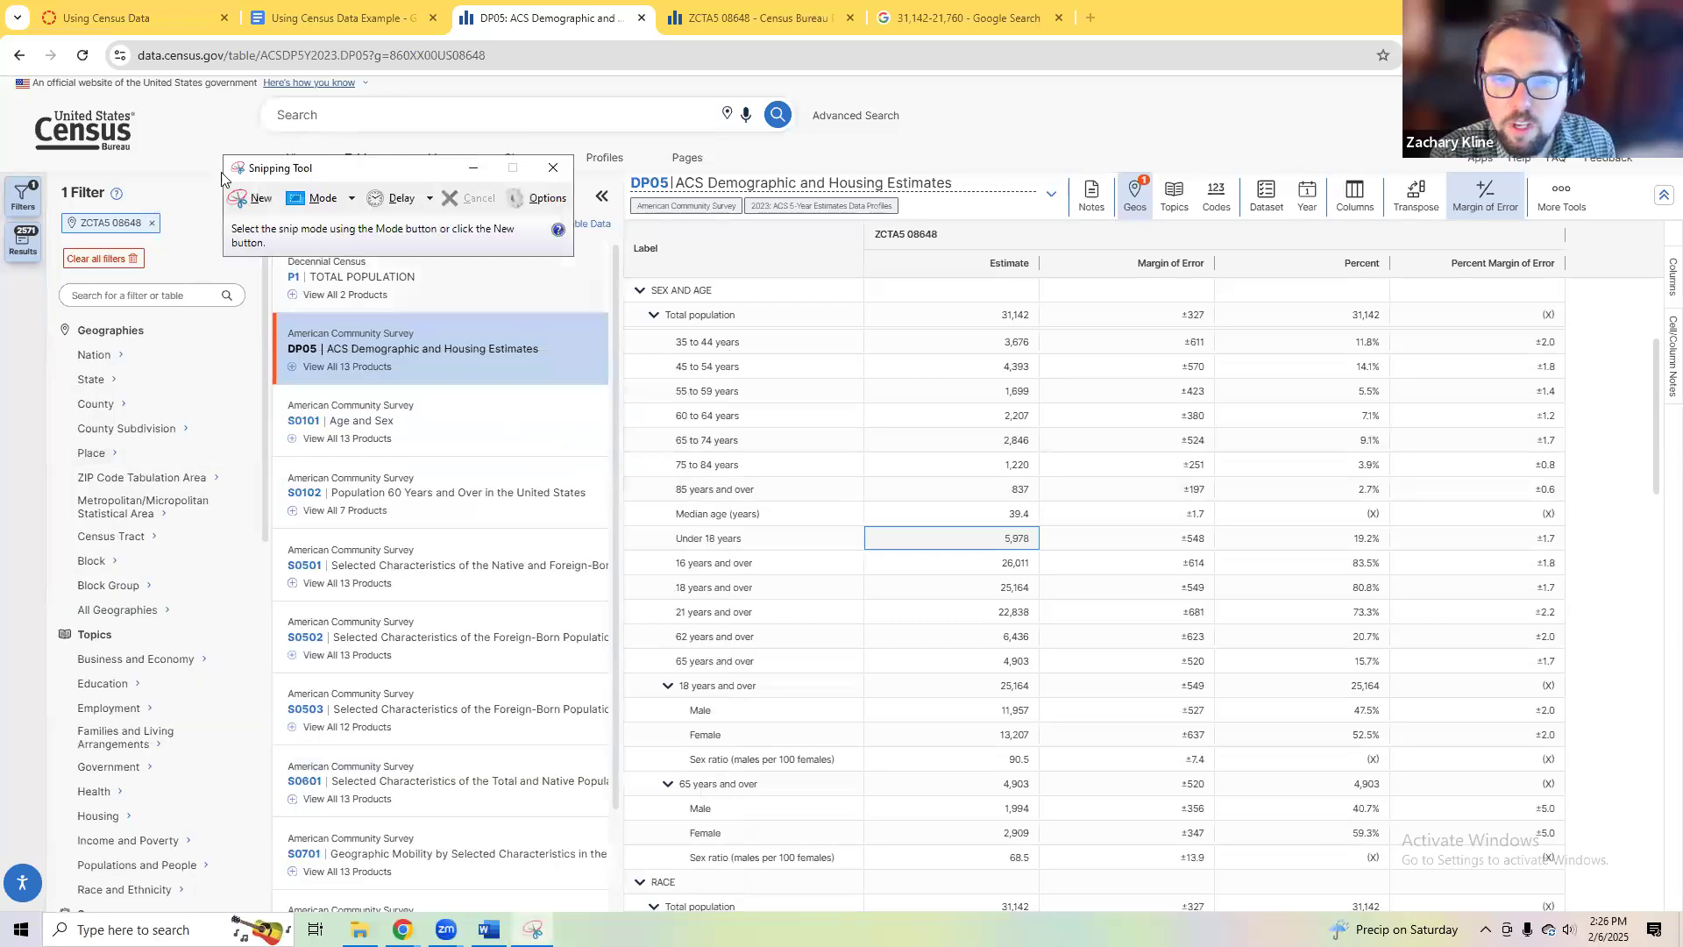
{"action": "left_click", "coordinate": [251, 198]}
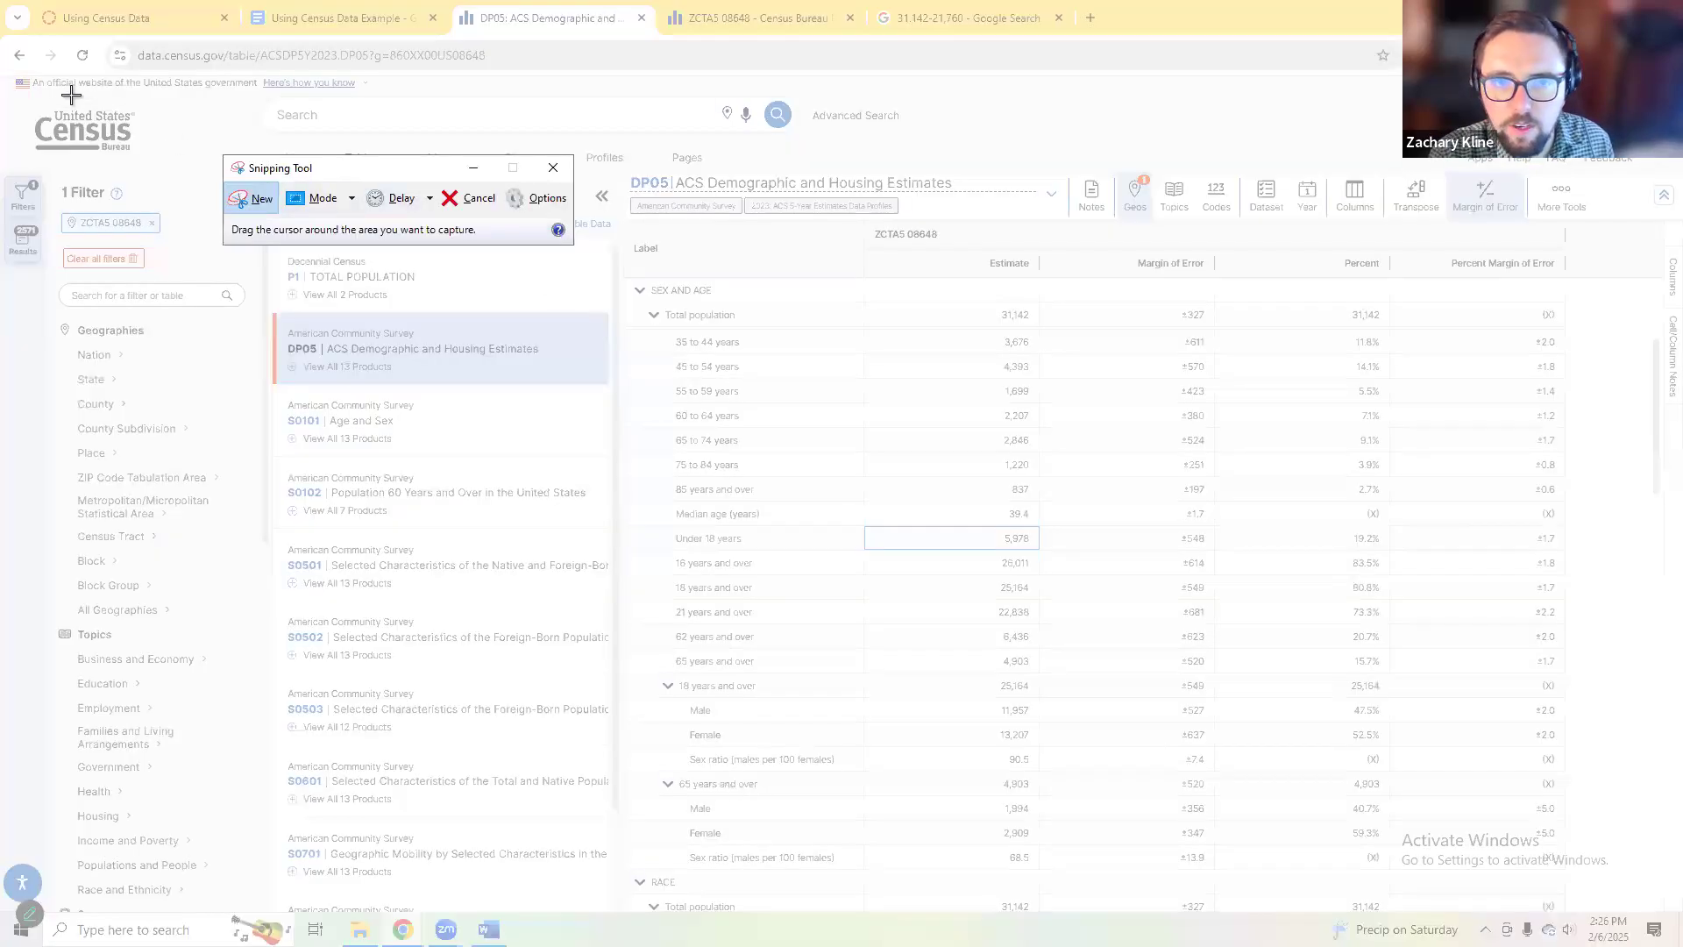
{"action": "left_click_drag", "start_coordinate": [15, 105], "coordinate": [1658, 897]}
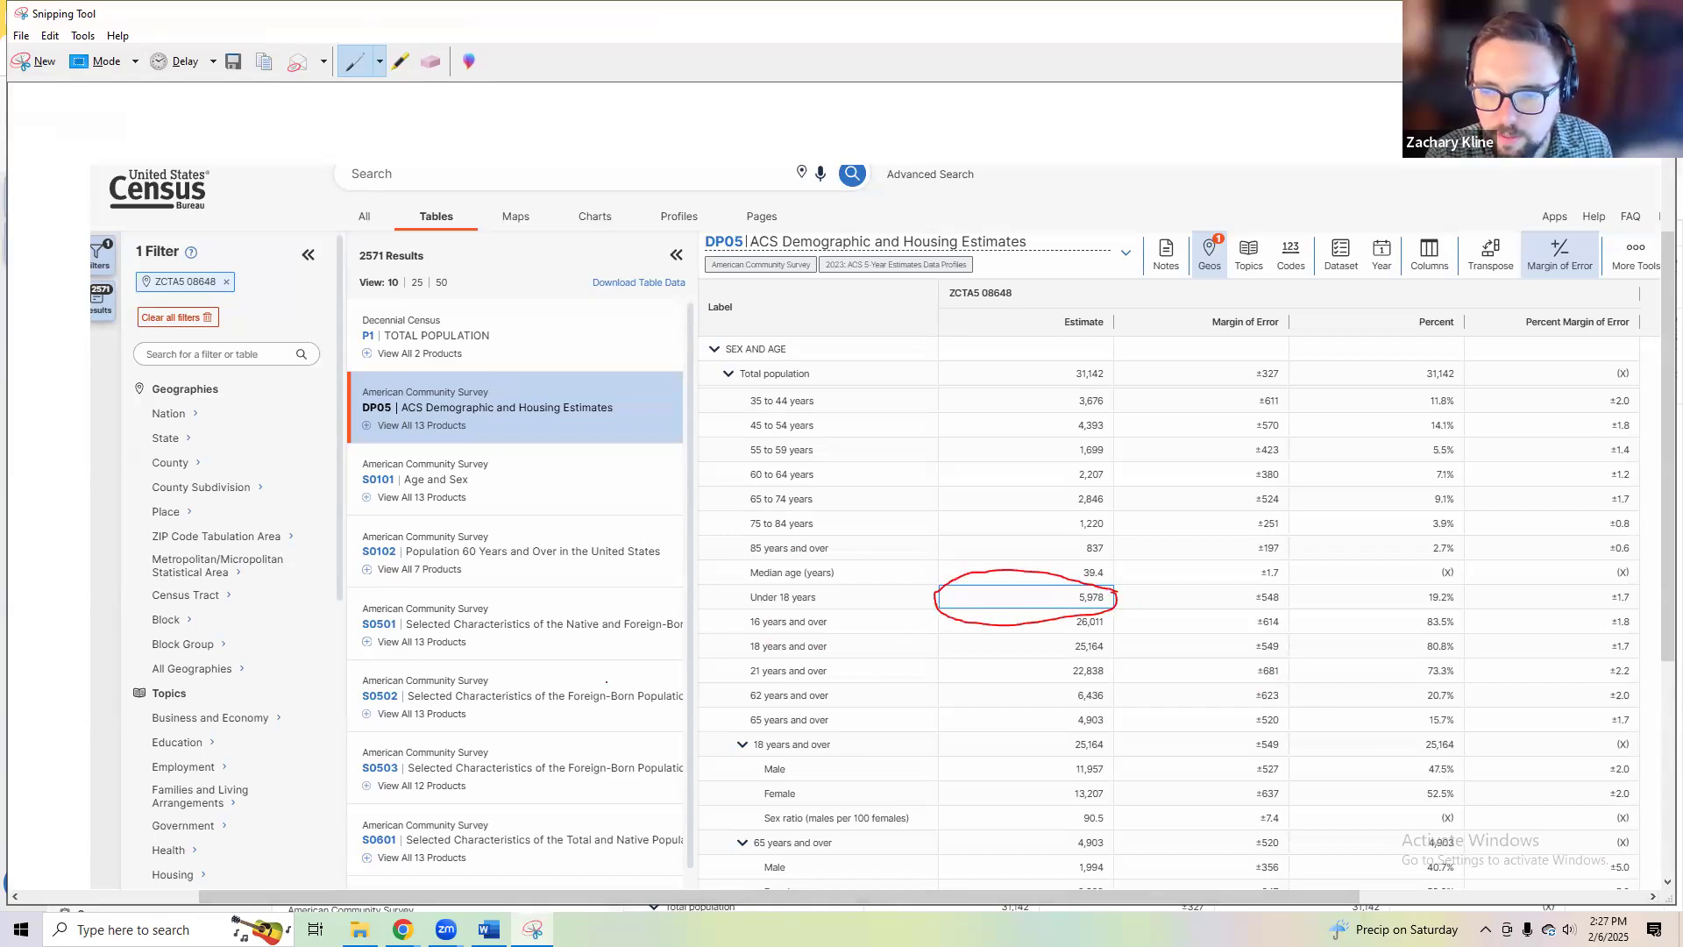
Step: Close the protected Word copy of the assignment and paste the snip below 5,978 in the Google document
{"action": "left_click", "coordinate": [489, 929]}
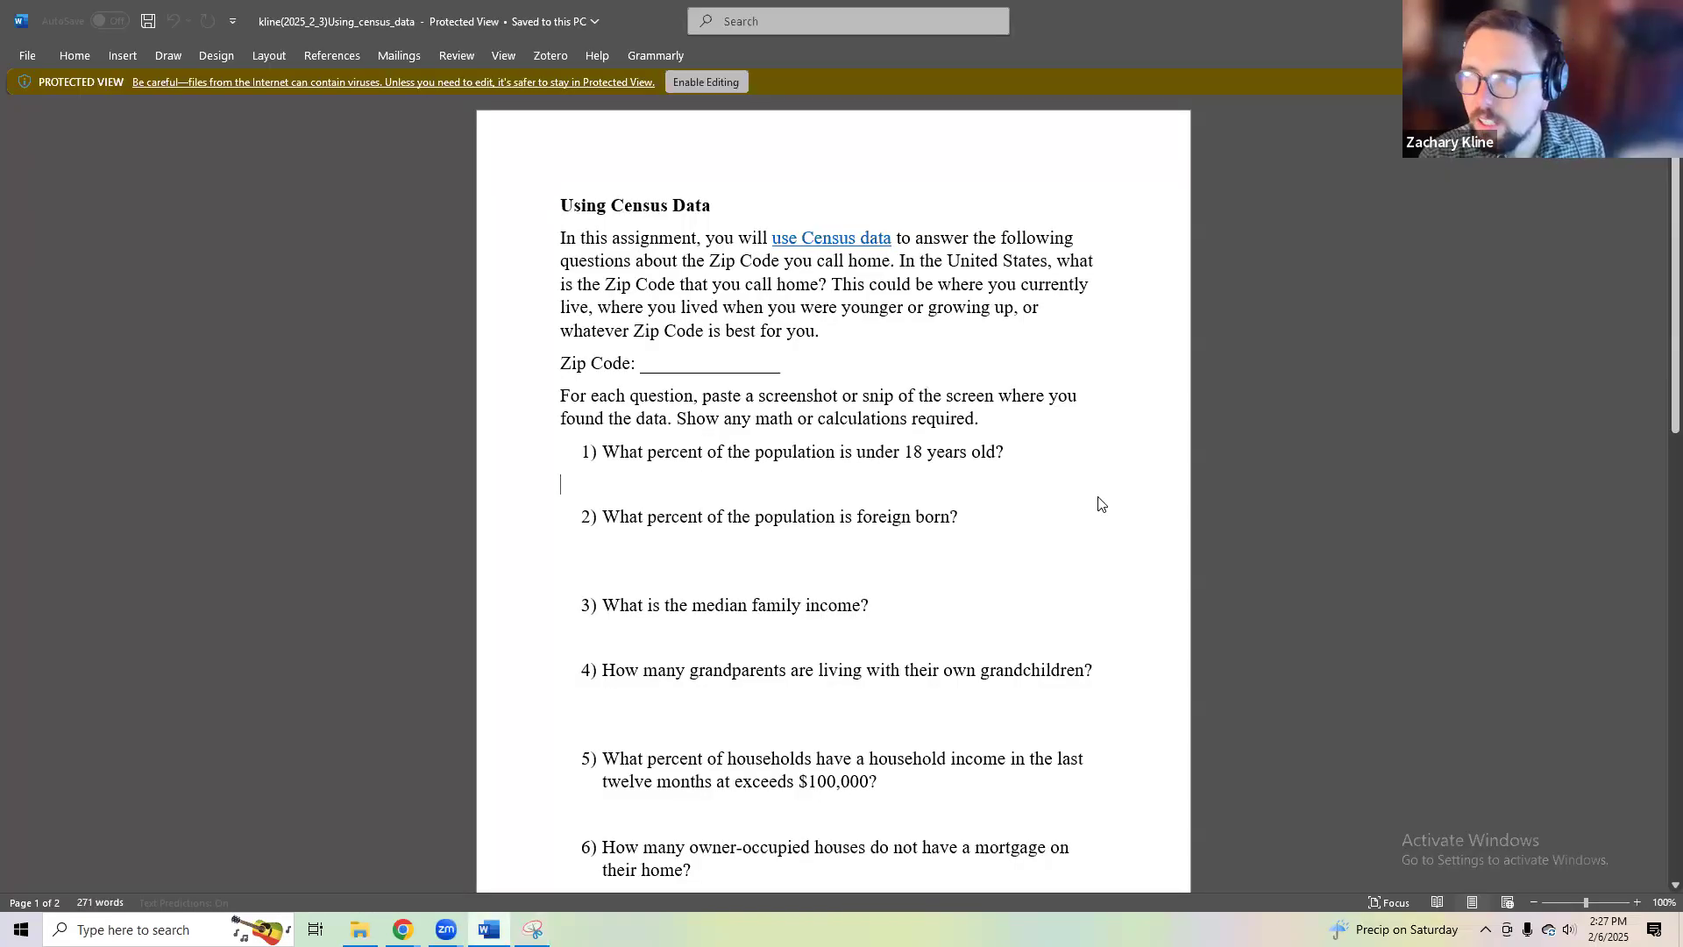
{"action": "left_click", "coordinate": [1663, 21]}
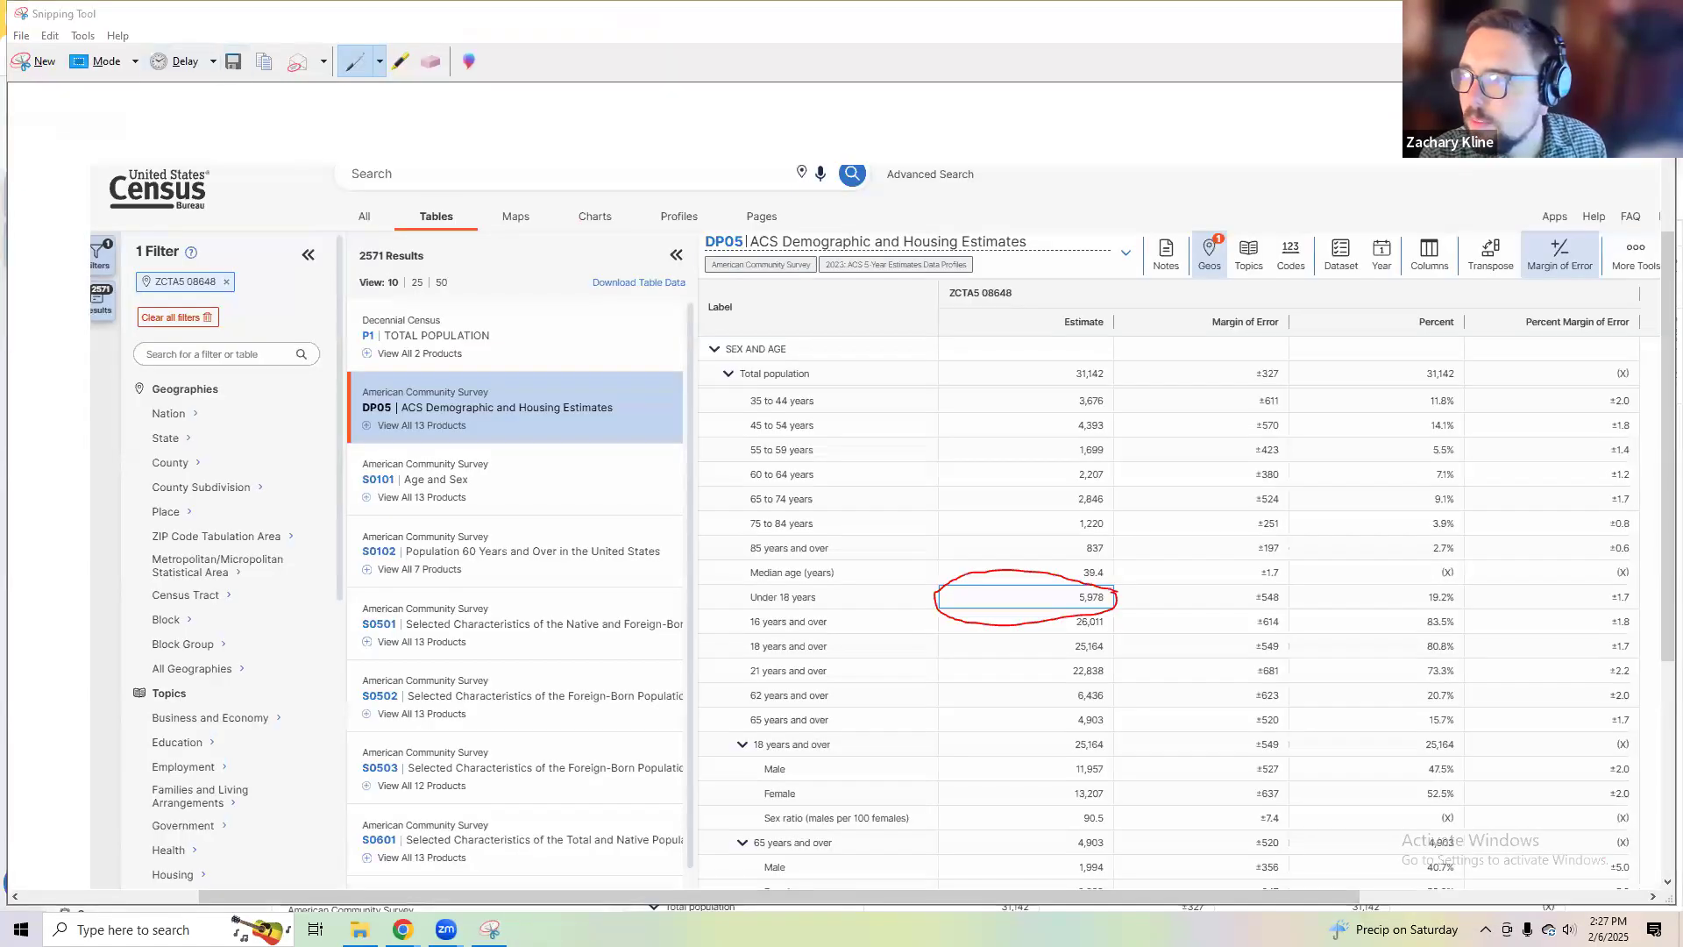
{"action": "key", "text": "alt+Tab"}
{"action": "left_click", "coordinate": [359, 15]}
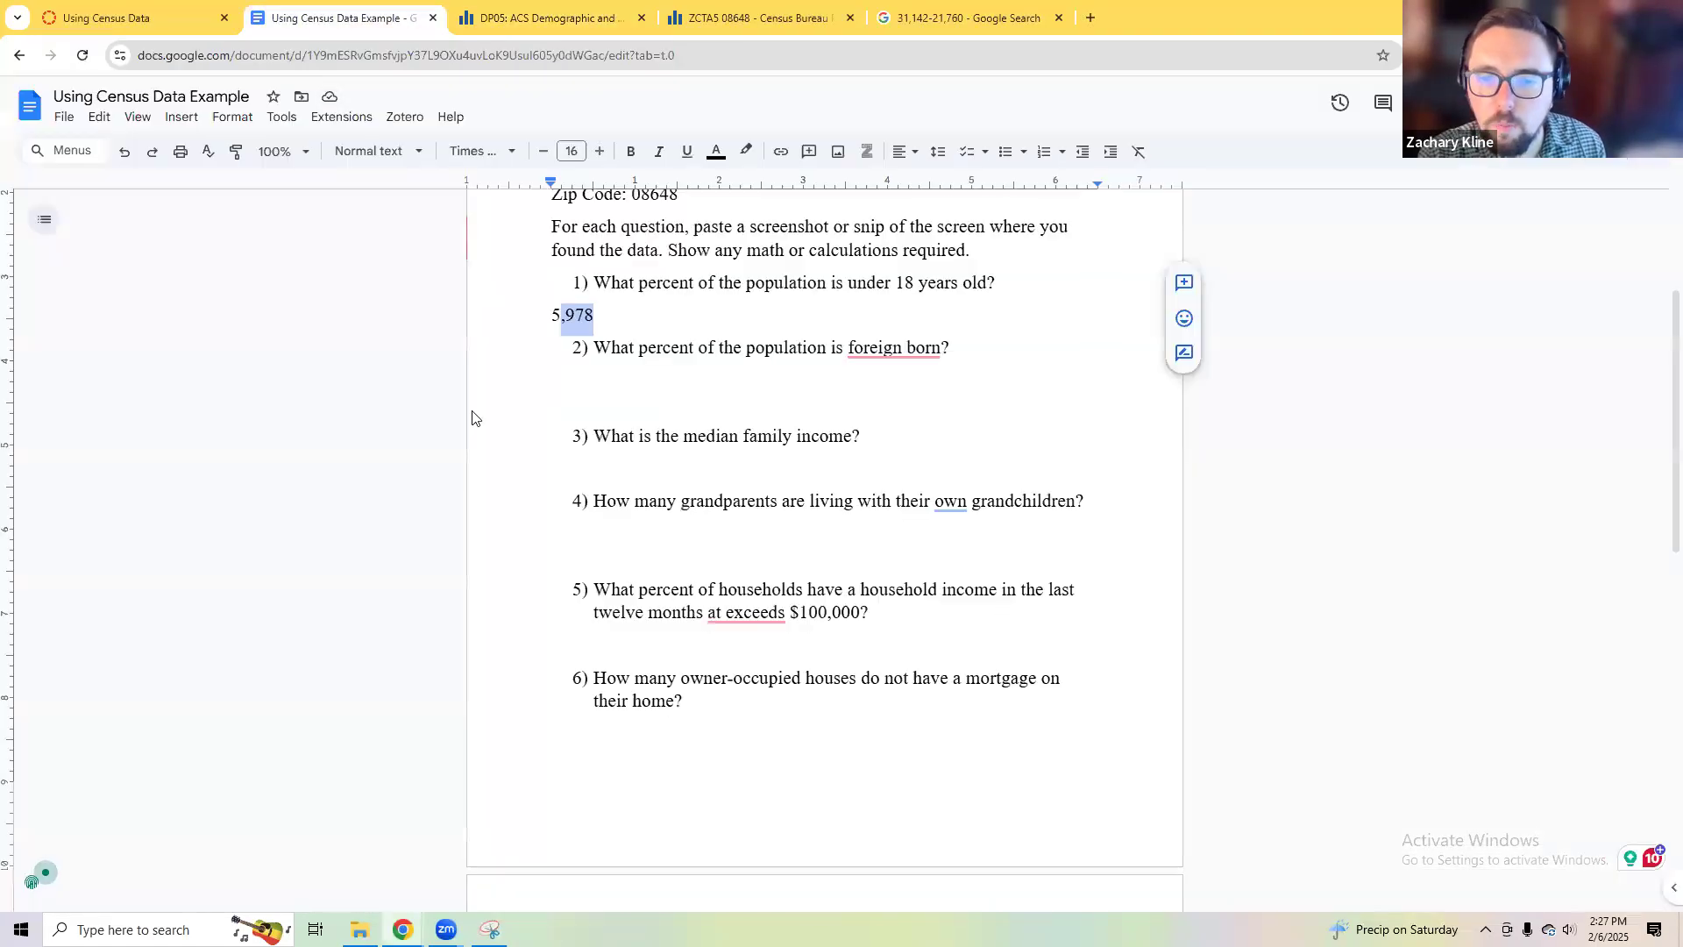
{"action": "left_click", "coordinate": [724, 405]}
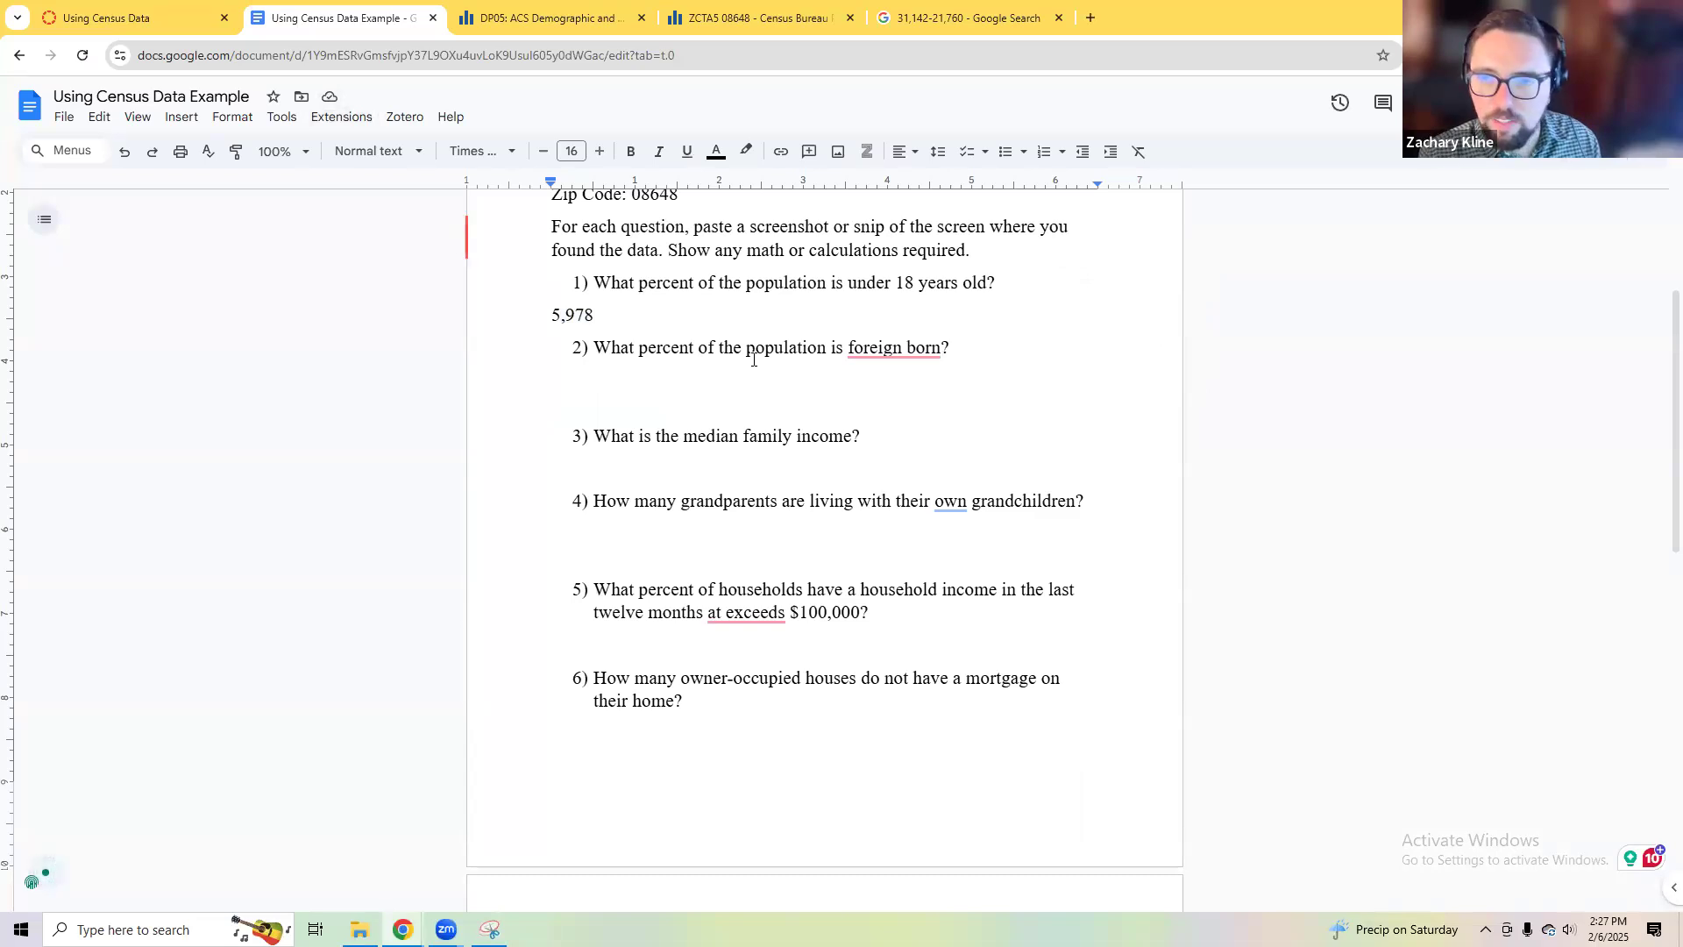
{"action": "key", "text": "Return"}
{"action": "key", "text": "ctrl+v"}
Step: Read question 2 and look through the DP05 table from Sex and Age to Citizen, Voting Age Population for foreign-born data
{"action": "left_click", "coordinate": [764, 626]}
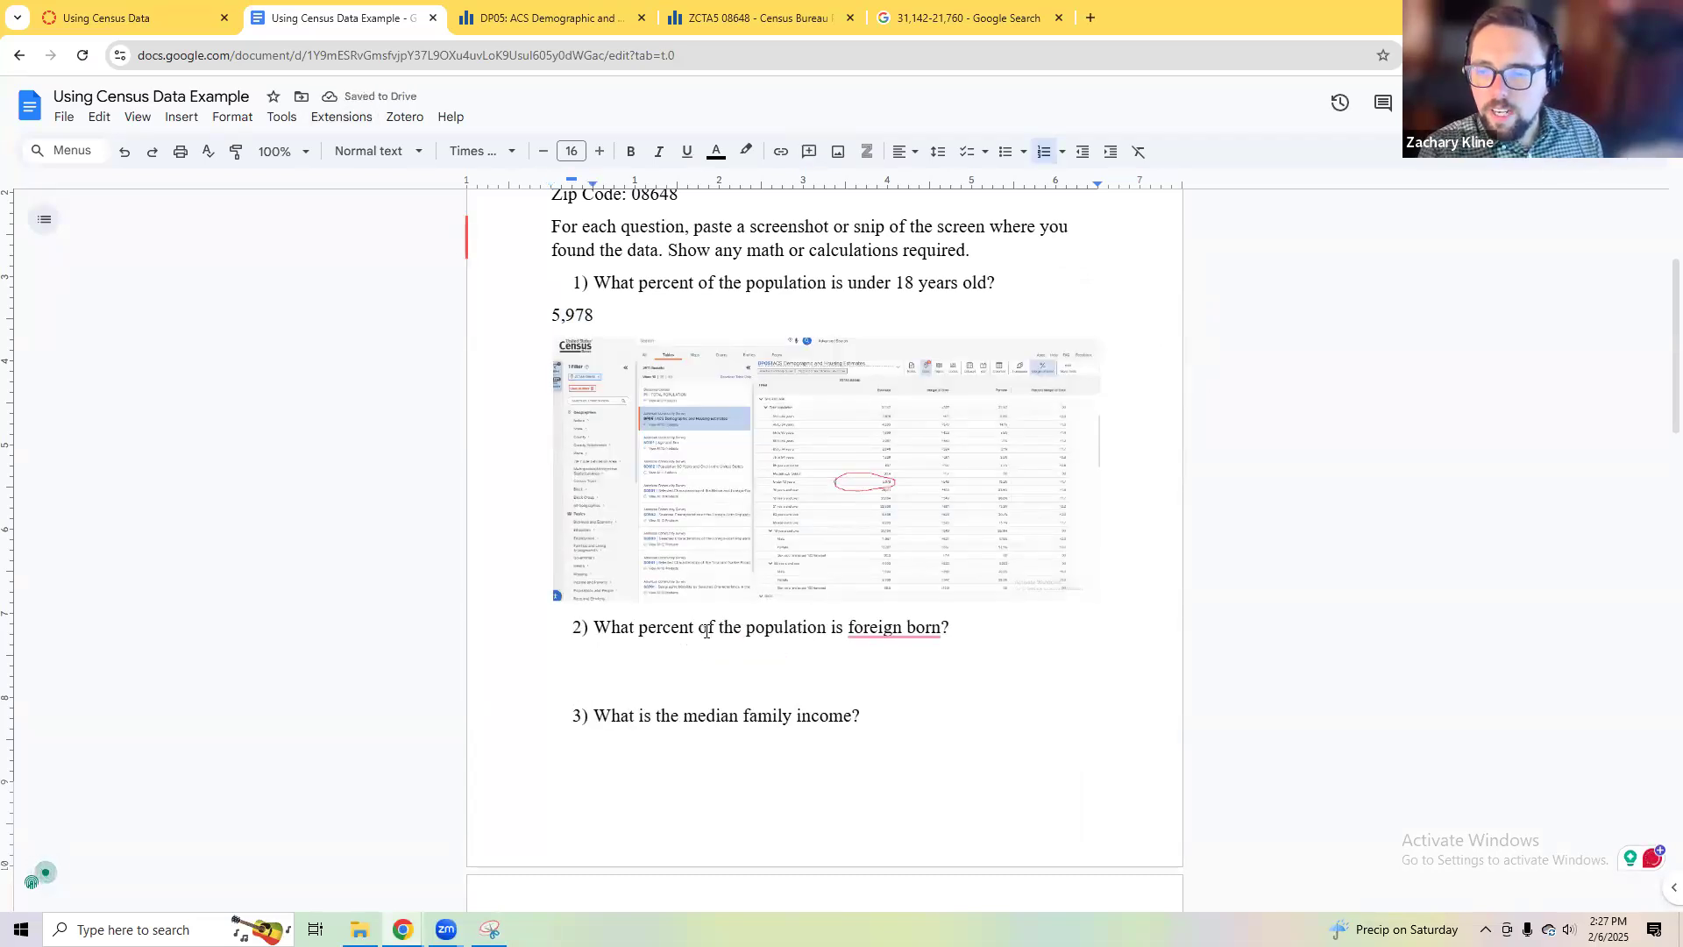
{"action": "left_click", "coordinate": [601, 12]}
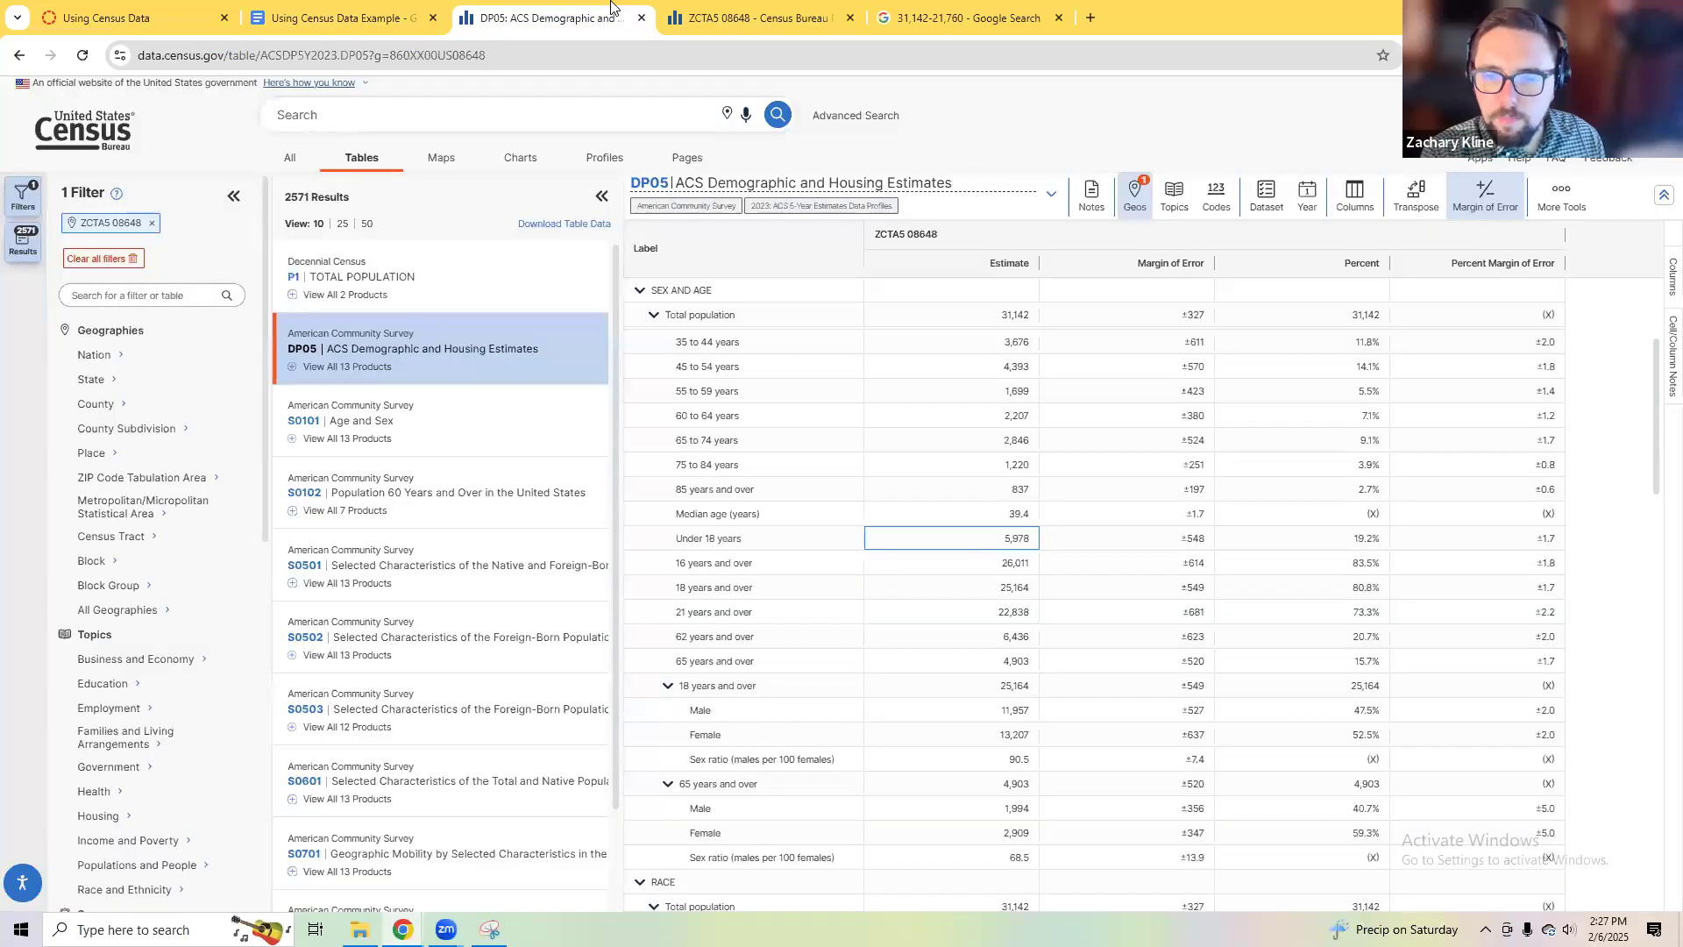
{"action": "scroll", "coordinate": [713, 759], "scroll_direction": "down", "scroll_amount": 7}
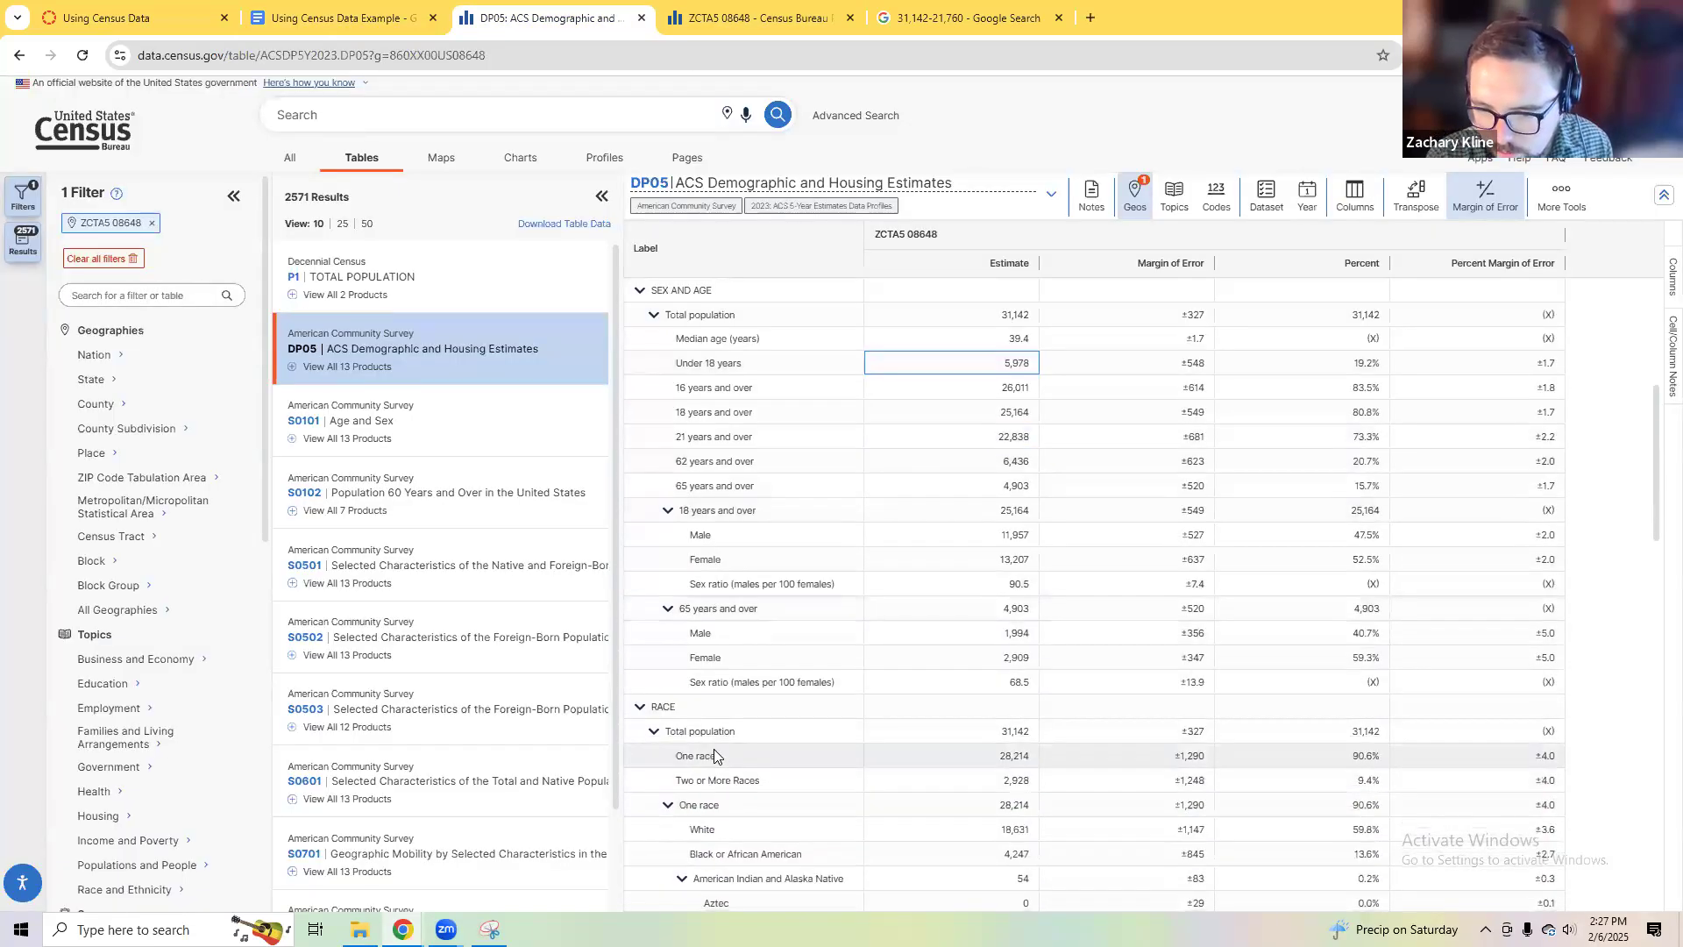
{"action": "scroll", "coordinate": [716, 749], "scroll_direction": "down", "scroll_amount": 5}
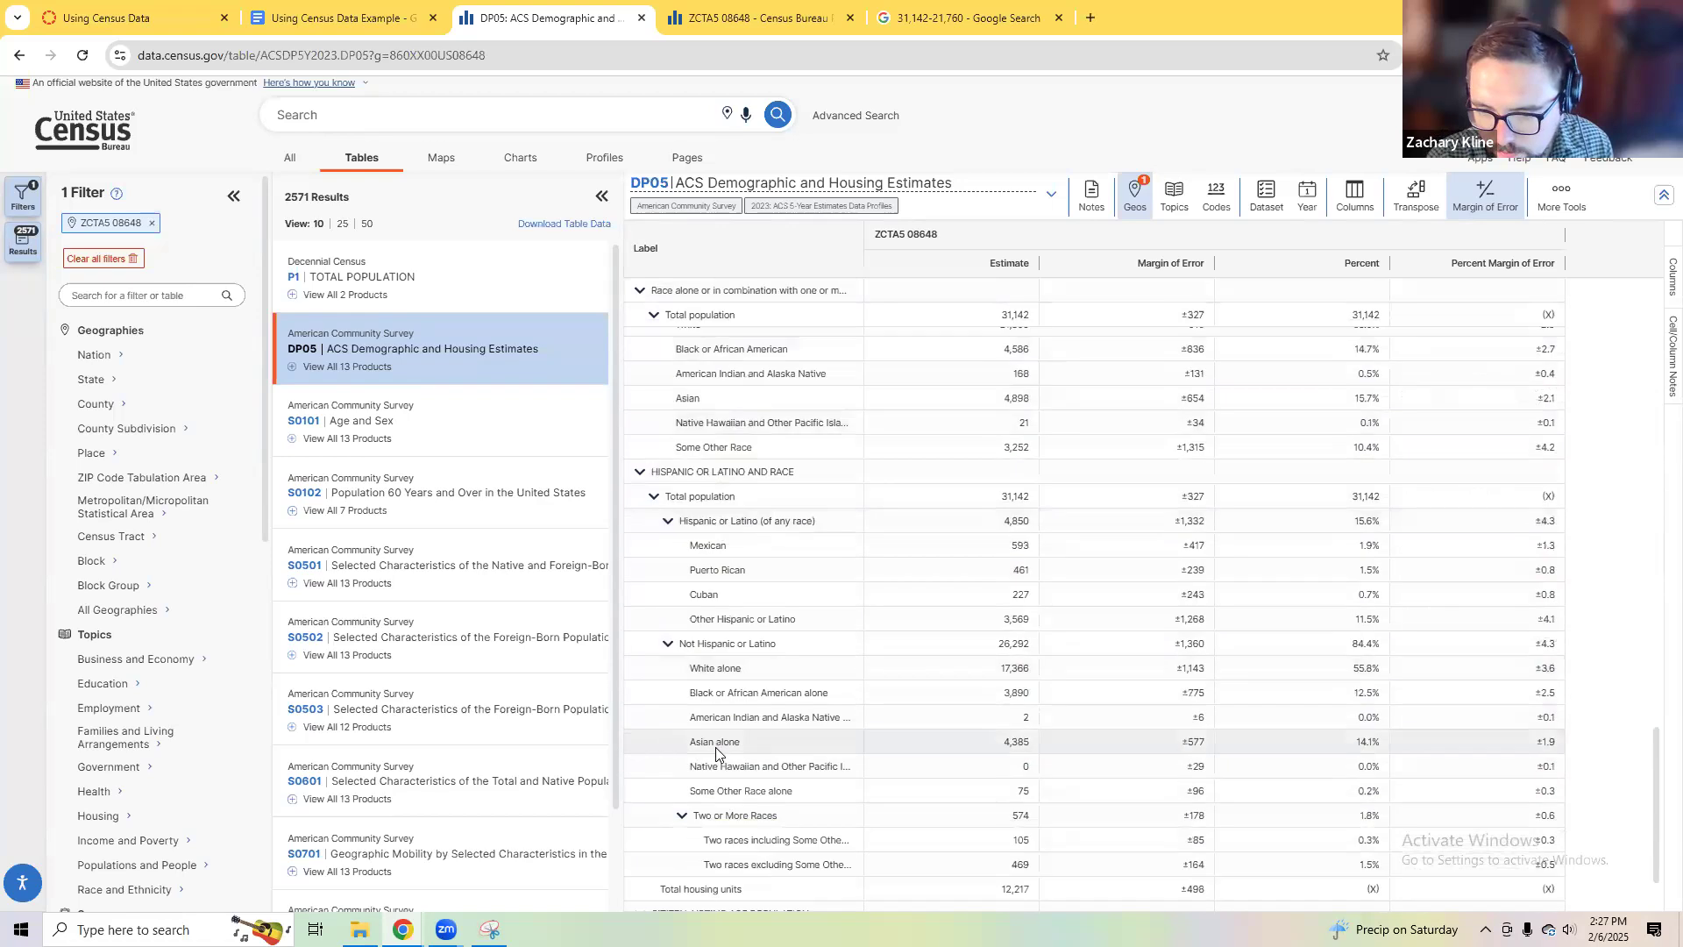
{"action": "scroll", "coordinate": [715, 746], "scroll_direction": "up", "scroll_amount": 10}
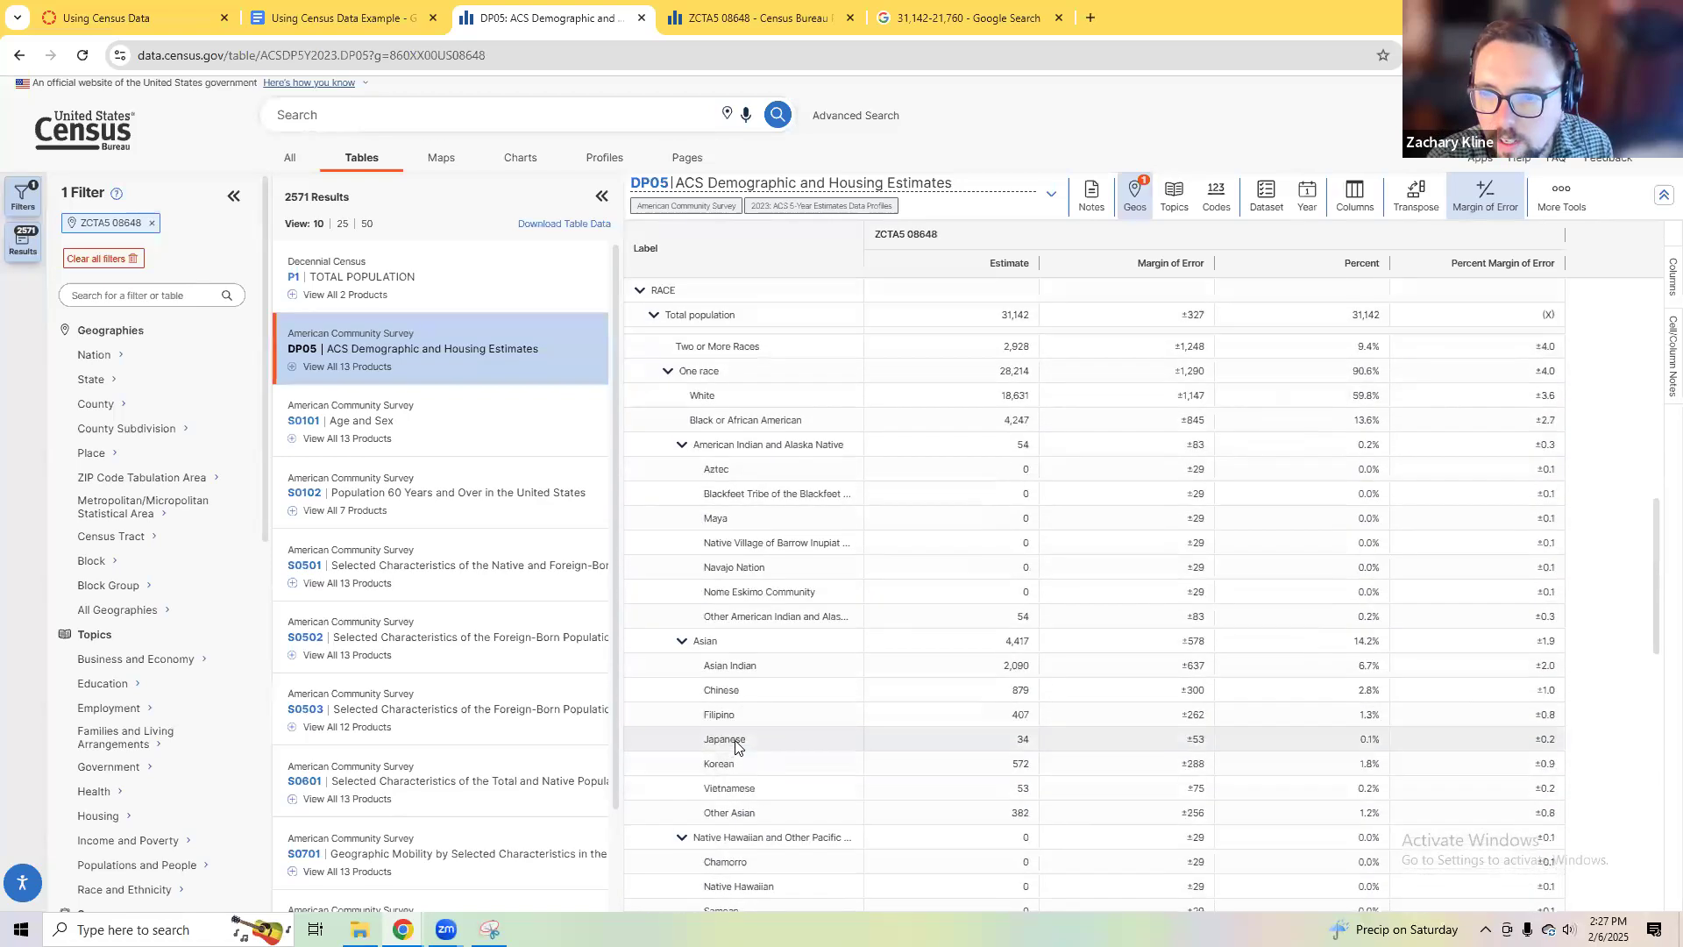
{"action": "scroll", "coordinate": [736, 741], "scroll_direction": "down", "scroll_amount": 10}
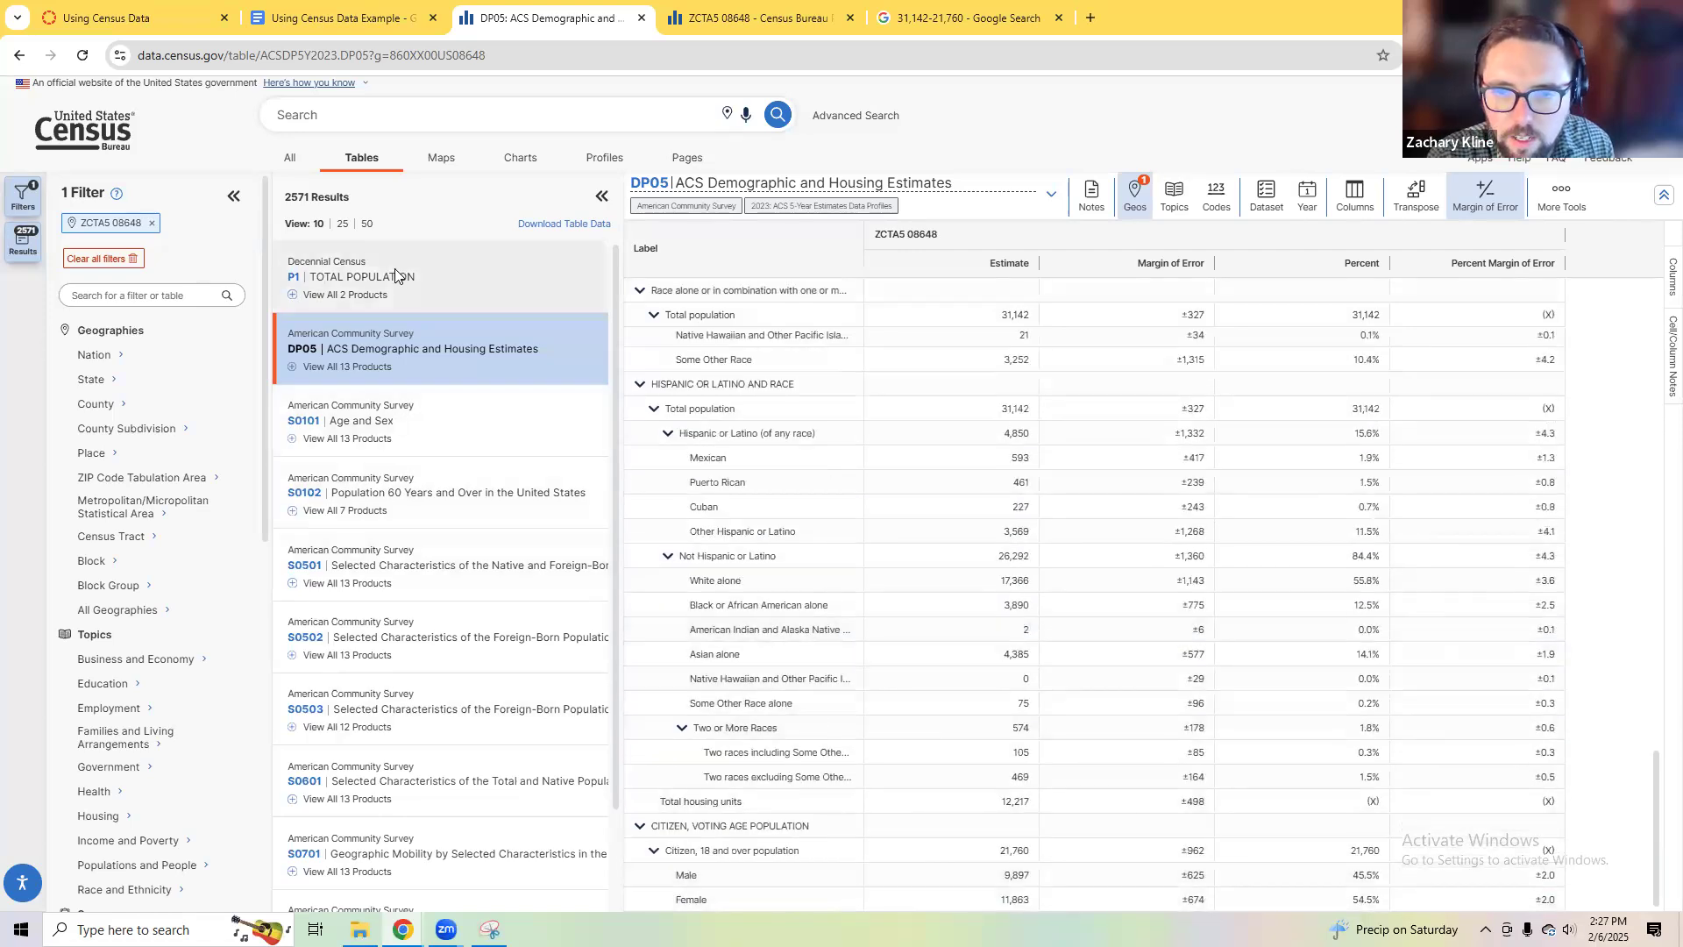
Step: Check the P1 Total Population table and look through the ZCTA5 08648 profile from Populations and People to Race and Ethnicity for foreign-born data
{"action": "left_click", "coordinate": [350, 278]}
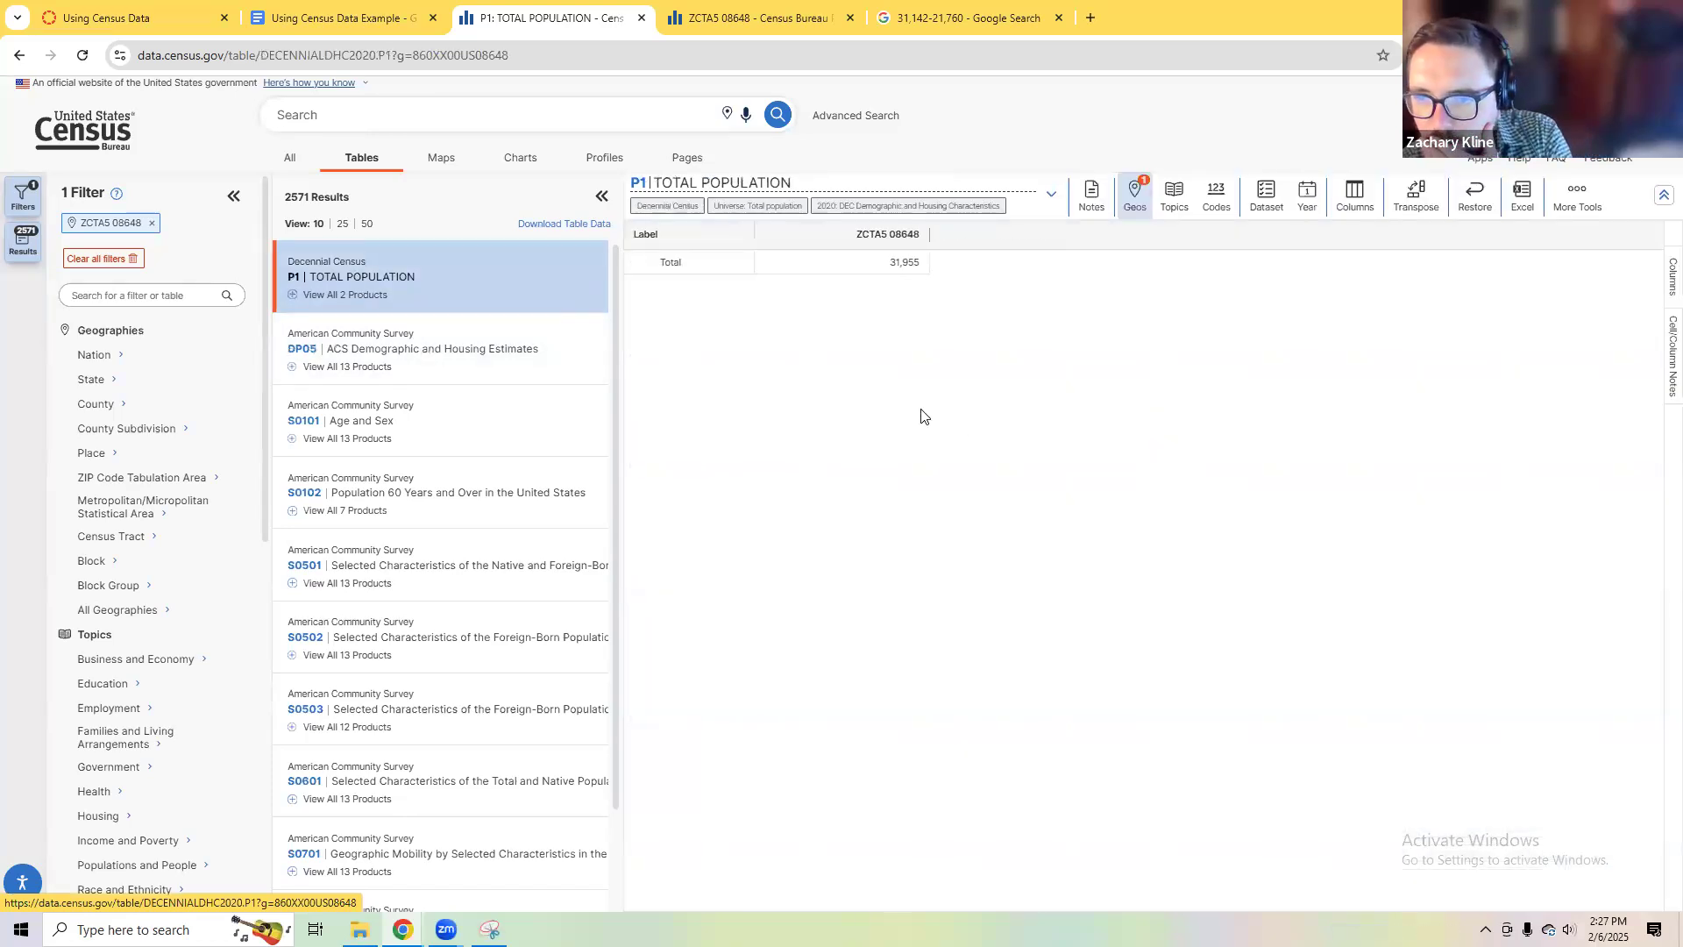
{"action": "left_click", "coordinate": [754, 18]}
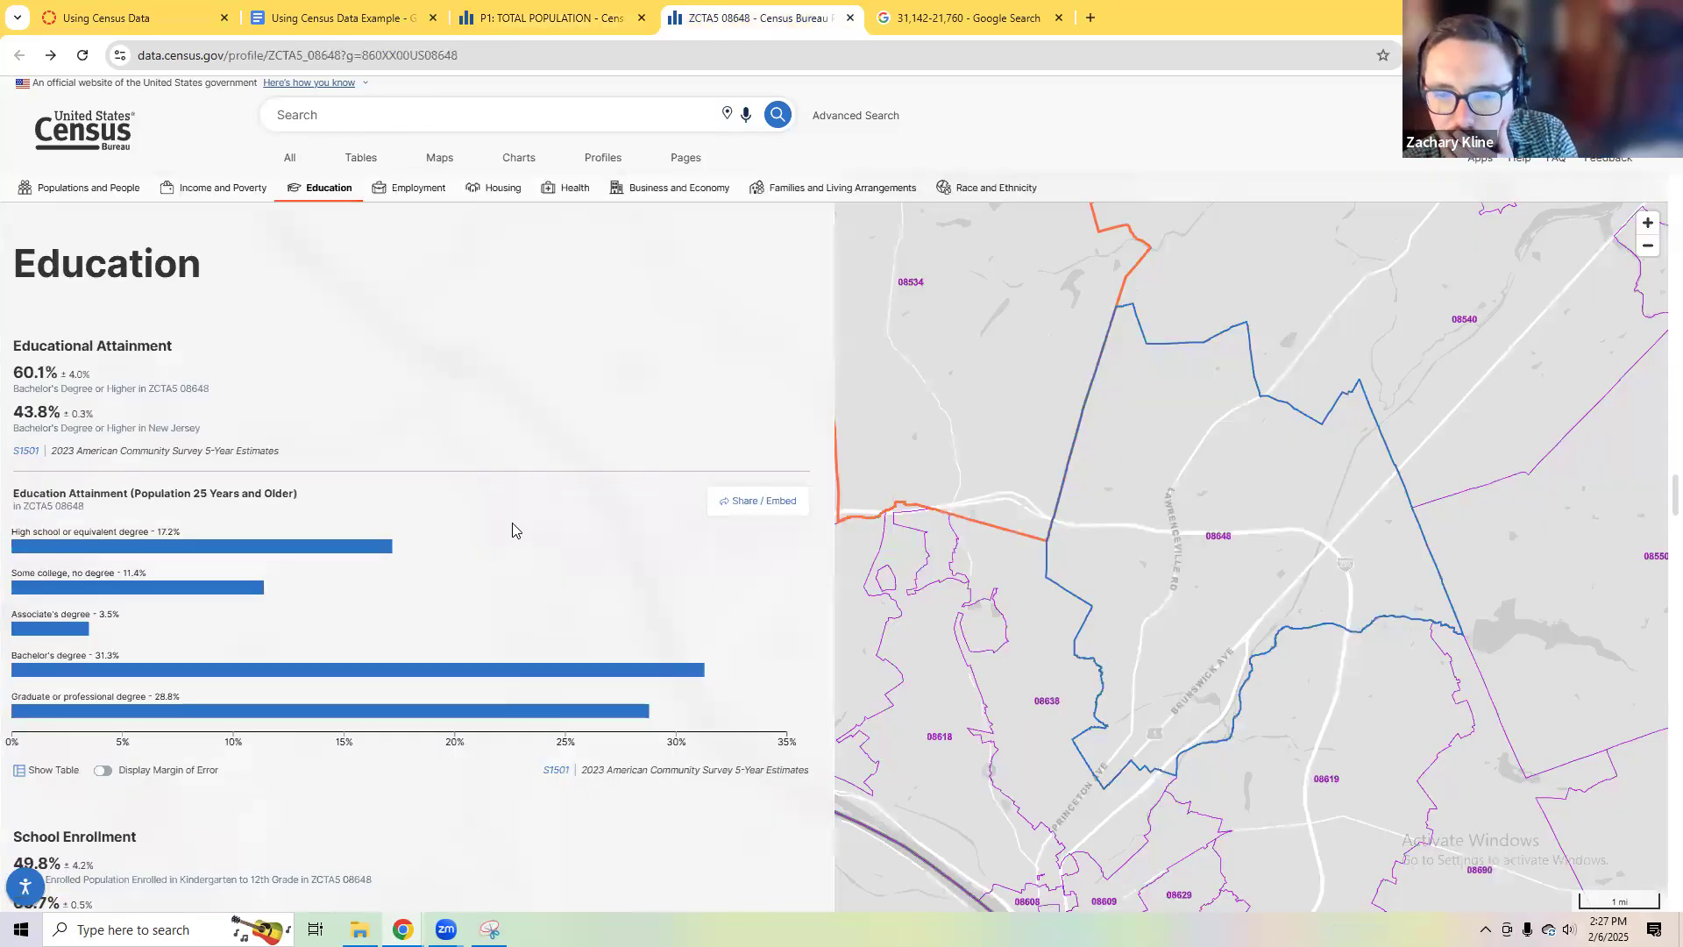
{"action": "scroll", "coordinate": [451, 726], "scroll_direction": "up", "scroll_amount": 20}
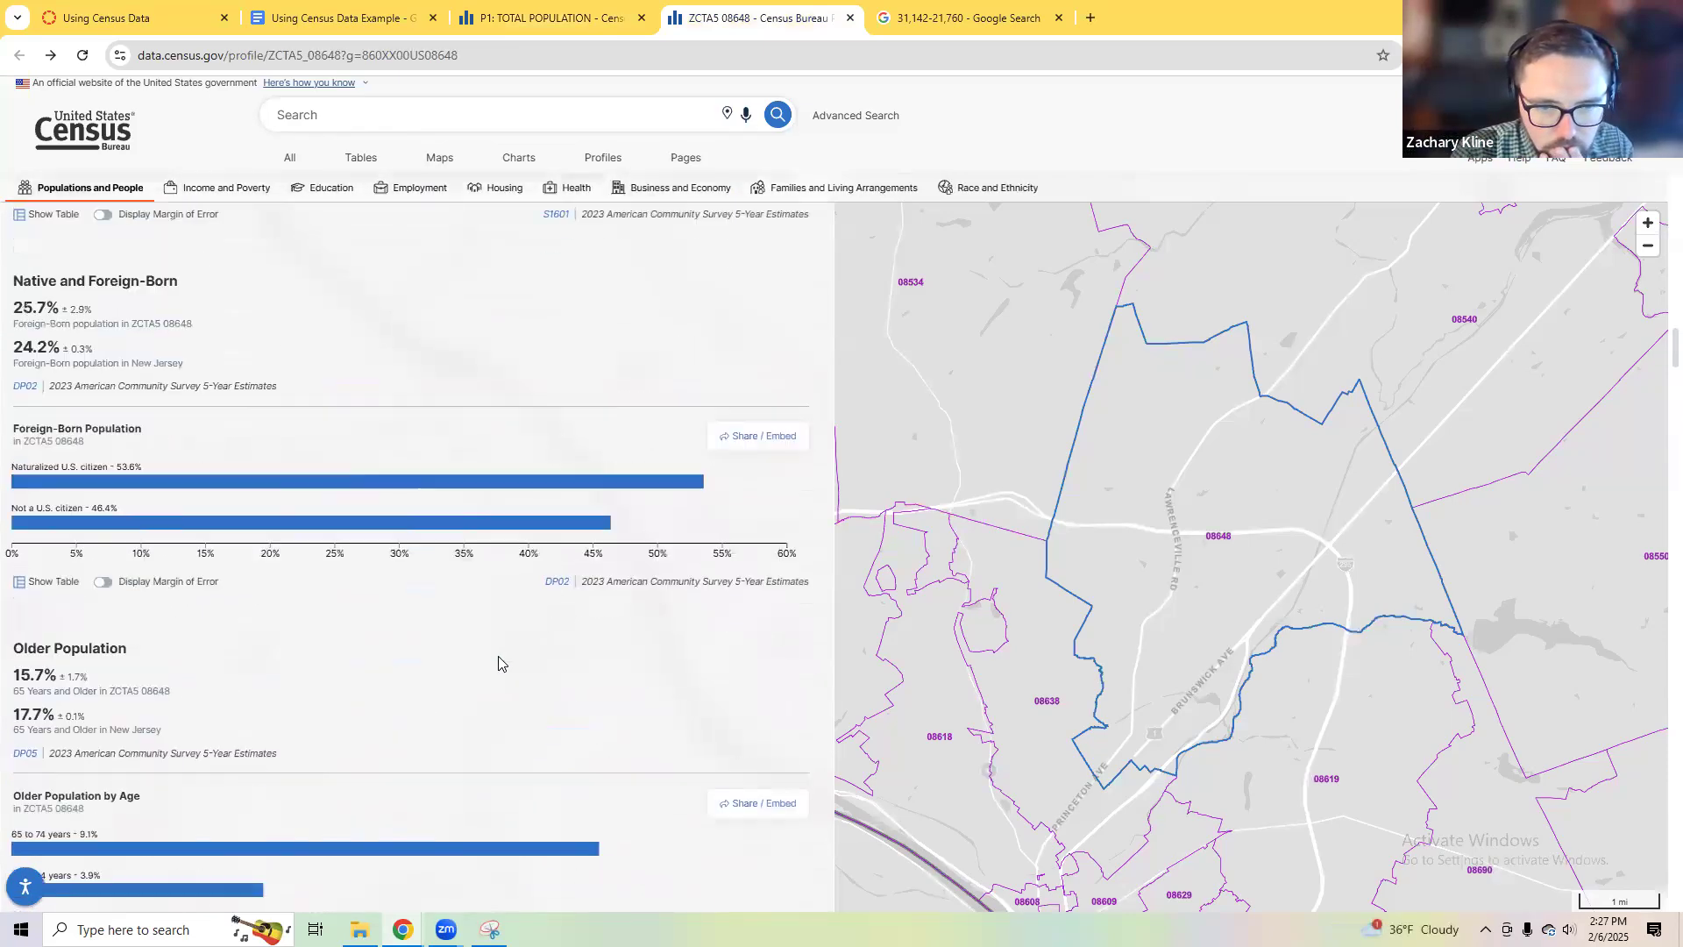
{"action": "scroll", "coordinate": [489, 698], "scroll_direction": "up", "scroll_amount": 15}
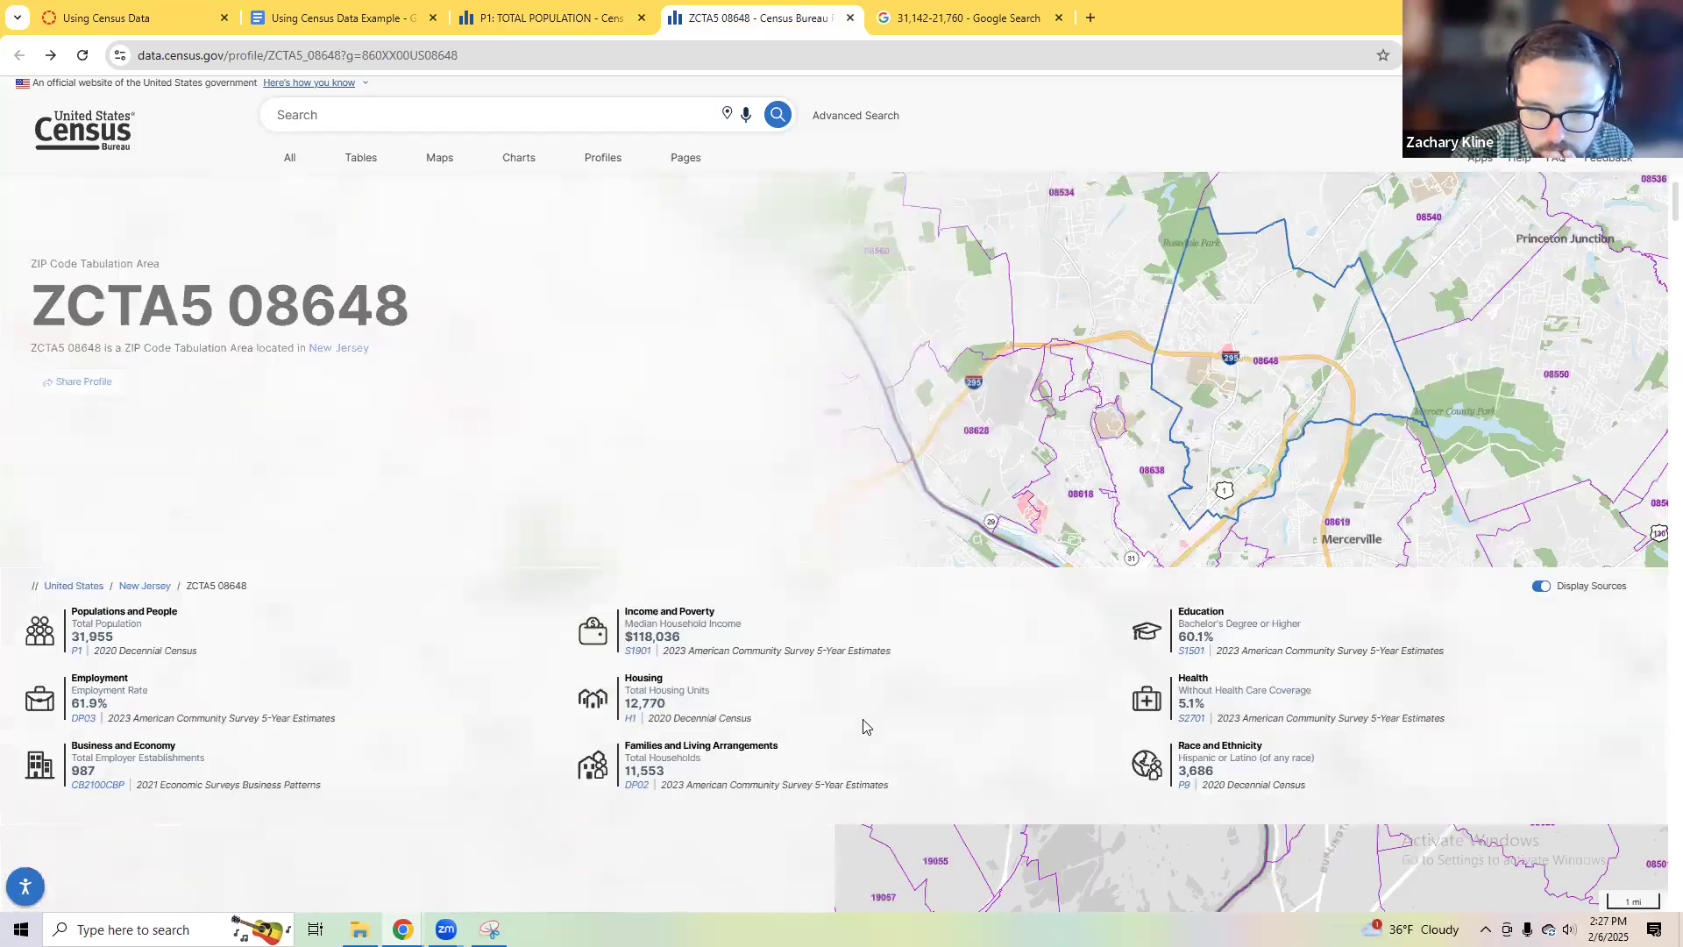
{"action": "scroll", "coordinate": [760, 724], "scroll_direction": "down", "scroll_amount": 20}
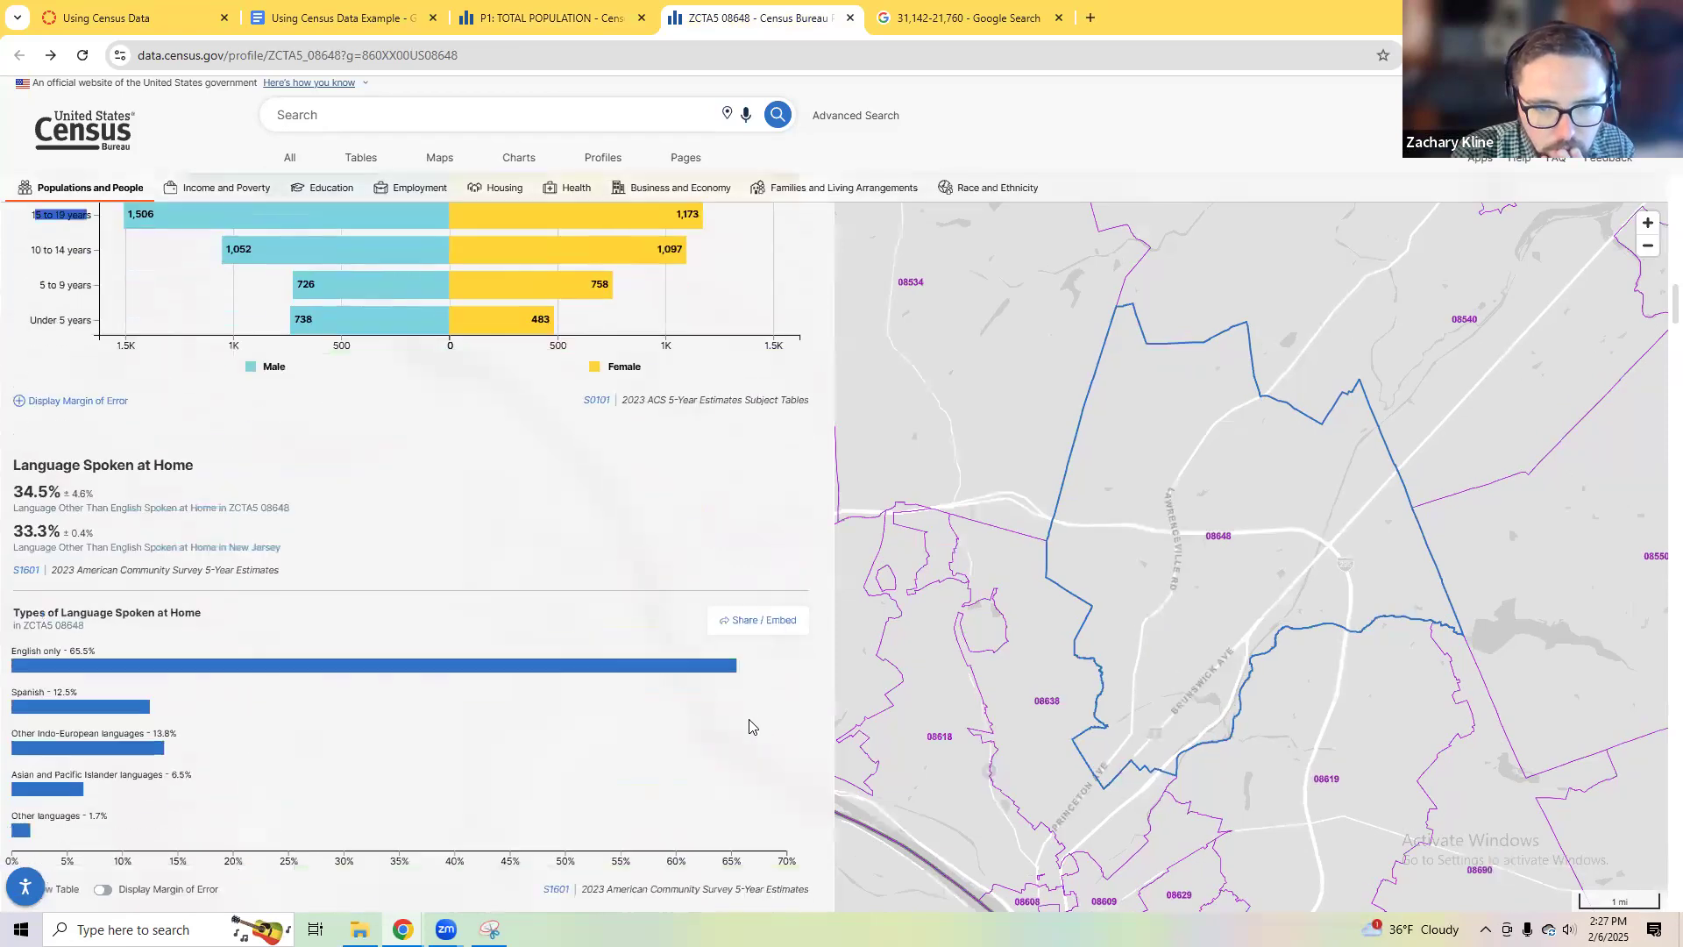
{"action": "scroll", "coordinate": [750, 726], "scroll_direction": "down", "scroll_amount": 20}
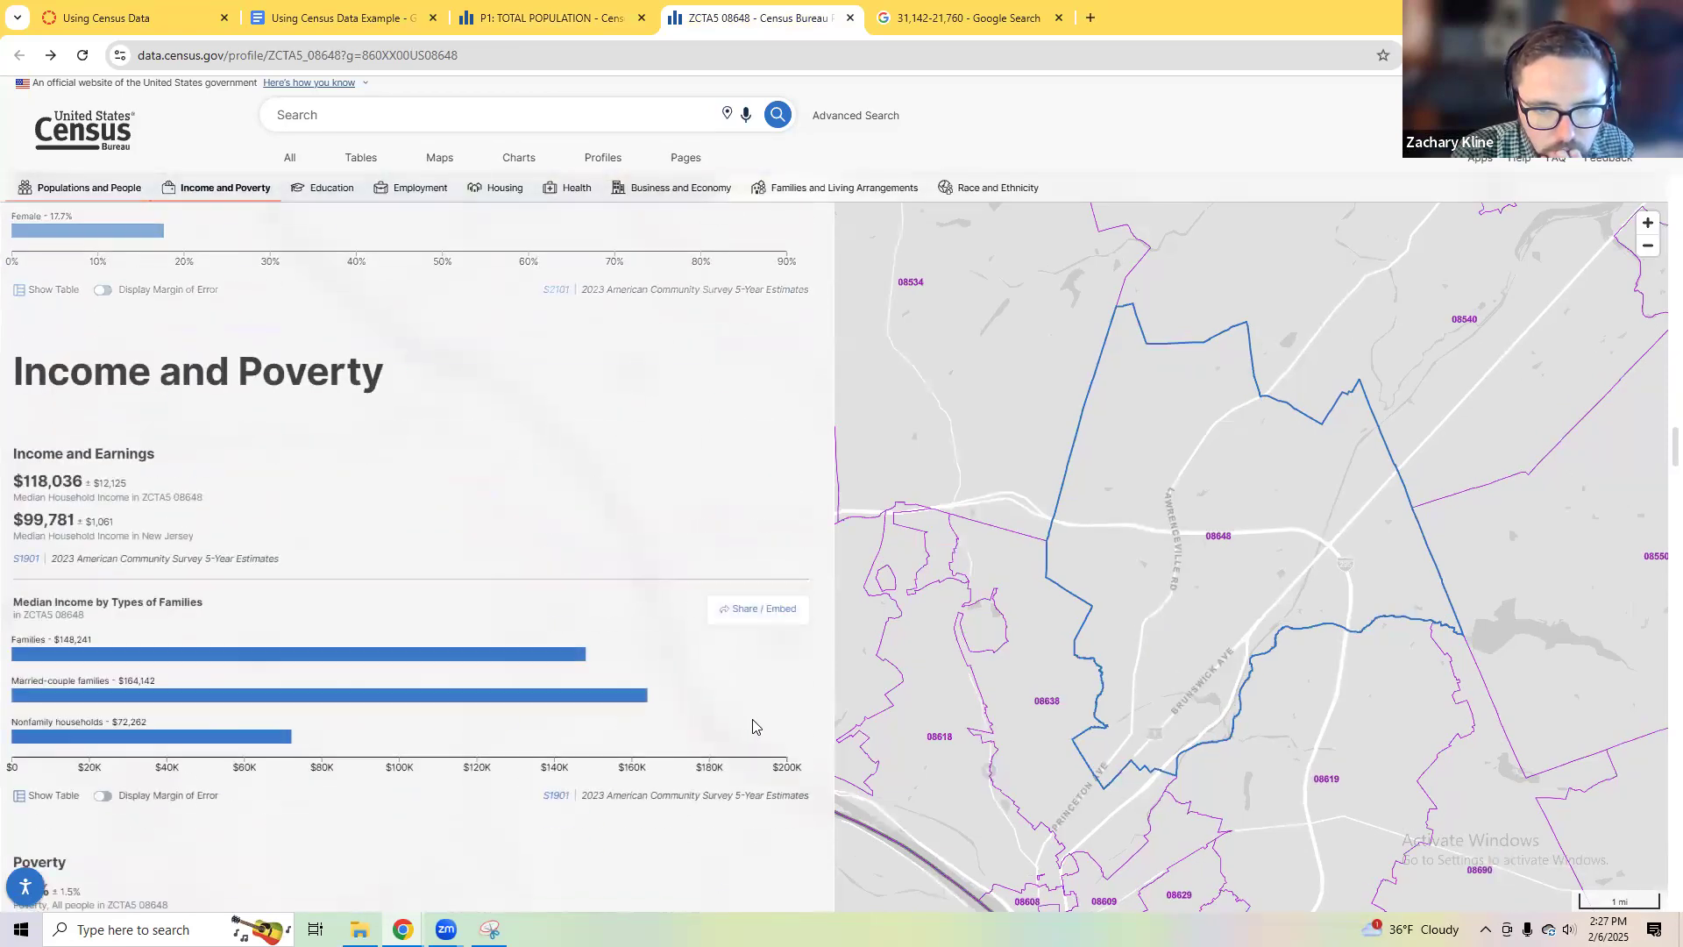
{"action": "scroll", "coordinate": [752, 725], "scroll_direction": "down", "scroll_amount": 15}
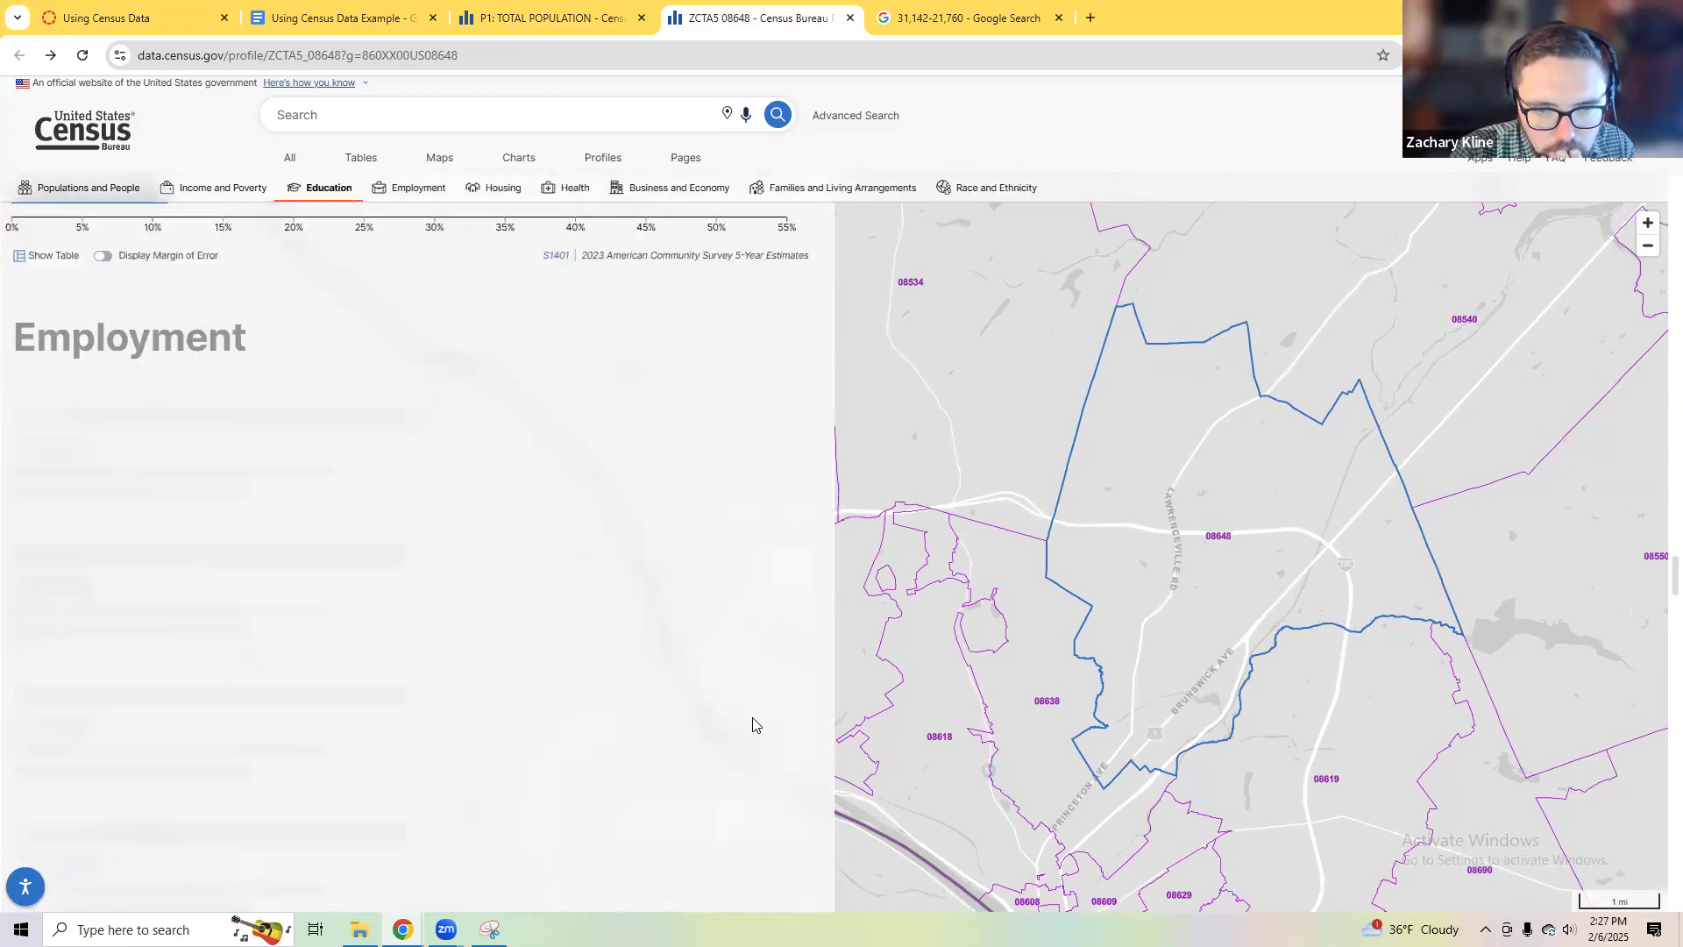
{"action": "scroll", "coordinate": [754, 725], "scroll_direction": "down", "scroll_amount": 15}
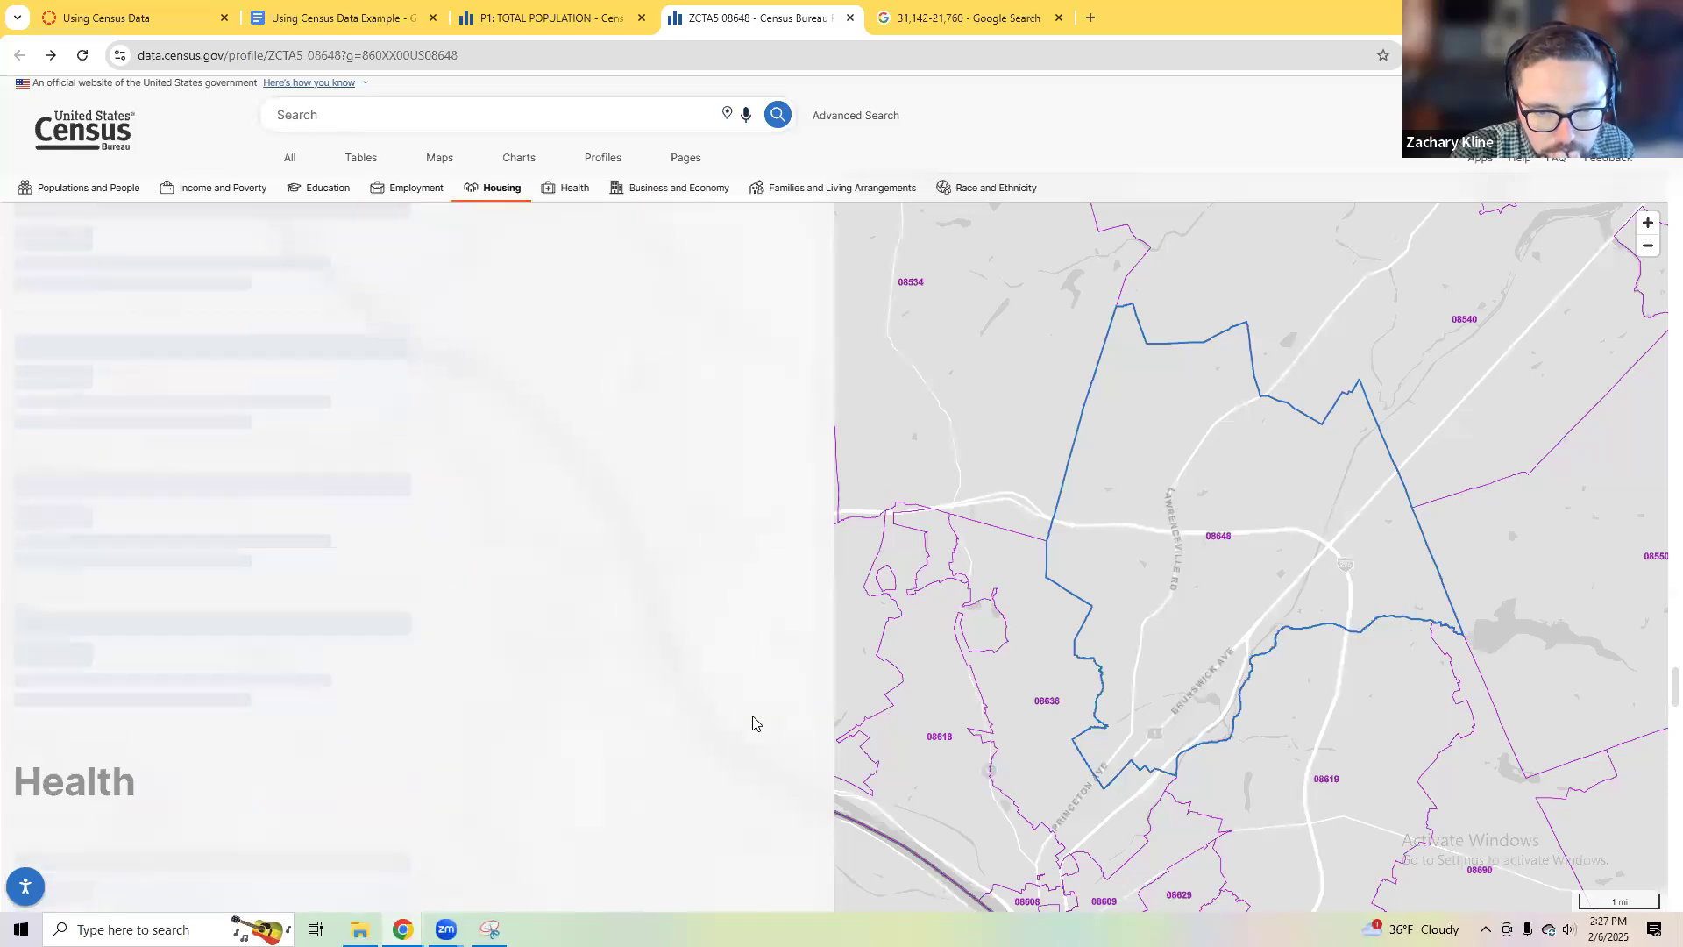
{"action": "scroll", "coordinate": [773, 727], "scroll_direction": "down", "scroll_amount": 10}
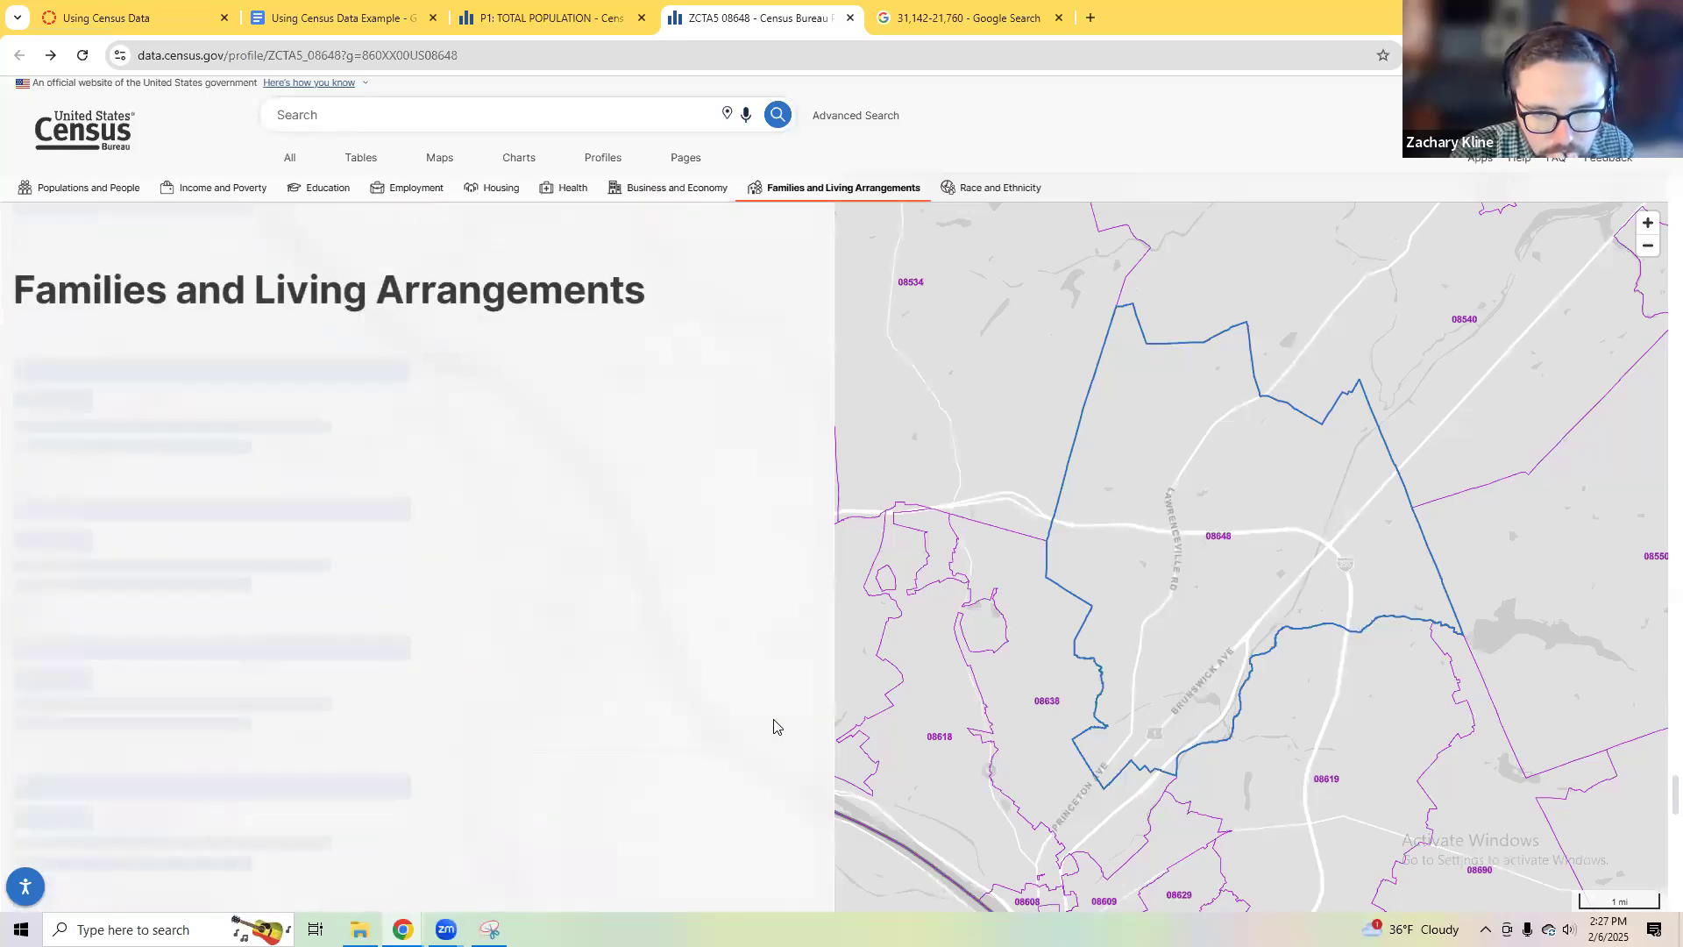
{"action": "scroll", "coordinate": [439, 711], "scroll_direction": "down", "scroll_amount": 8}
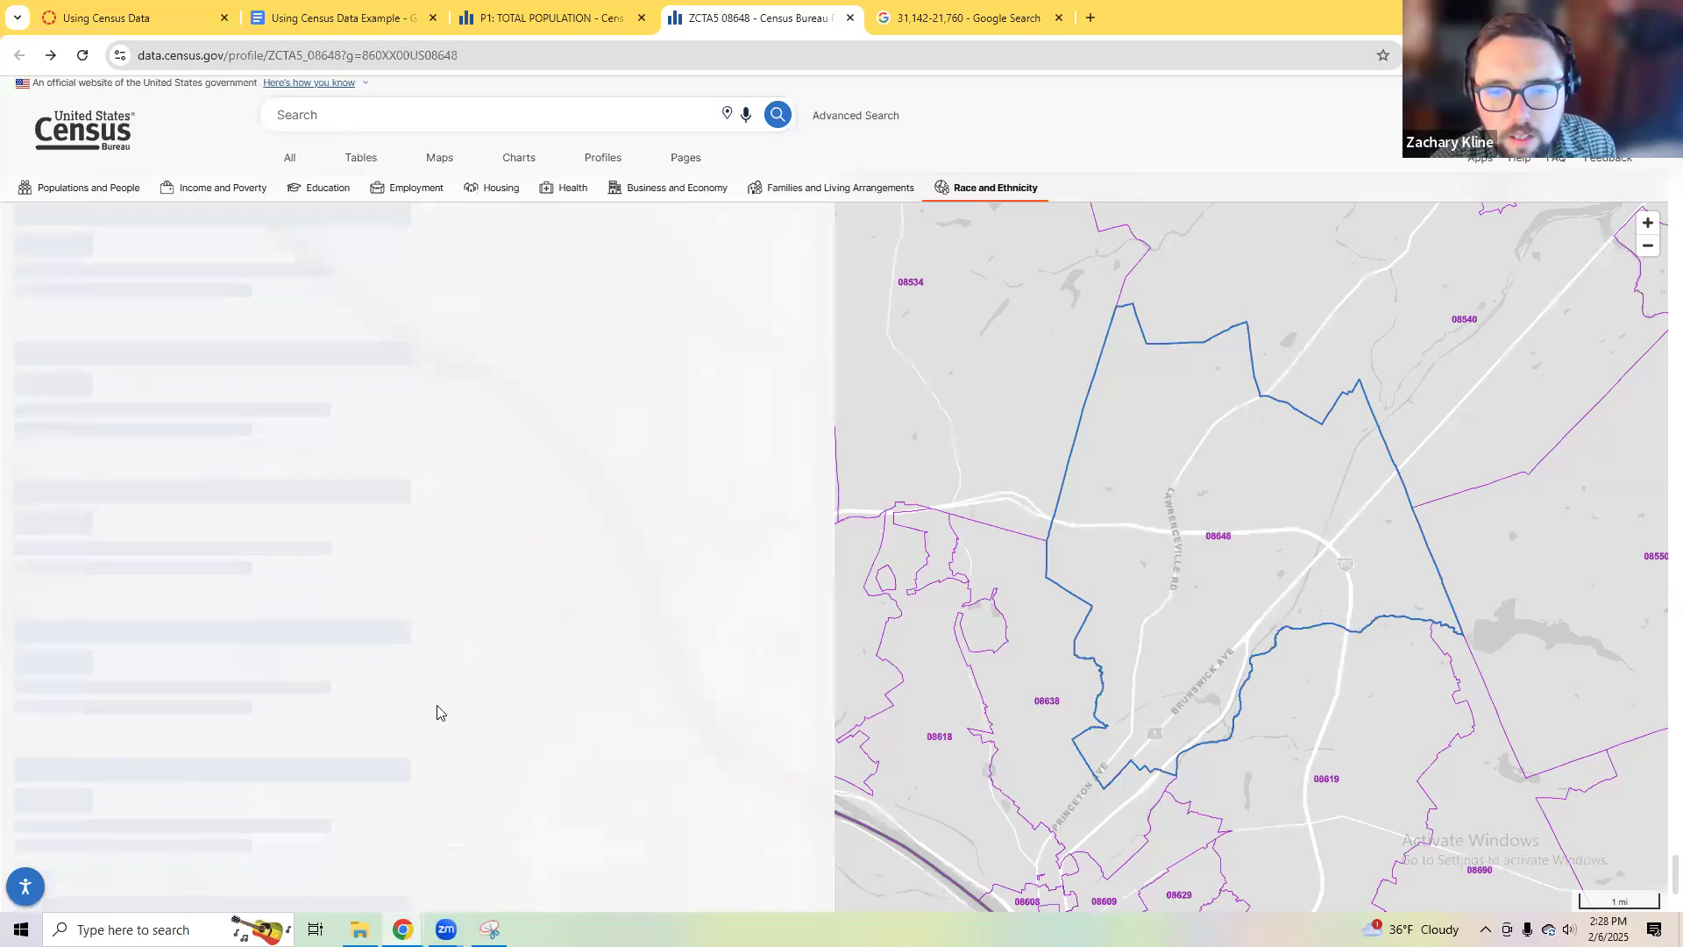
{"action": "scroll", "coordinate": [448, 697], "scroll_direction": "up", "scroll_amount": 7}
{"action": "scroll", "coordinate": [456, 698], "scroll_direction": "up", "scroll_amount": 5}
{"action": "scroll", "coordinate": [469, 692], "scroll_direction": "down", "scroll_amount": 7}
{"action": "scroll", "coordinate": [473, 685], "scroll_direction": "down", "scroll_amount": 3}
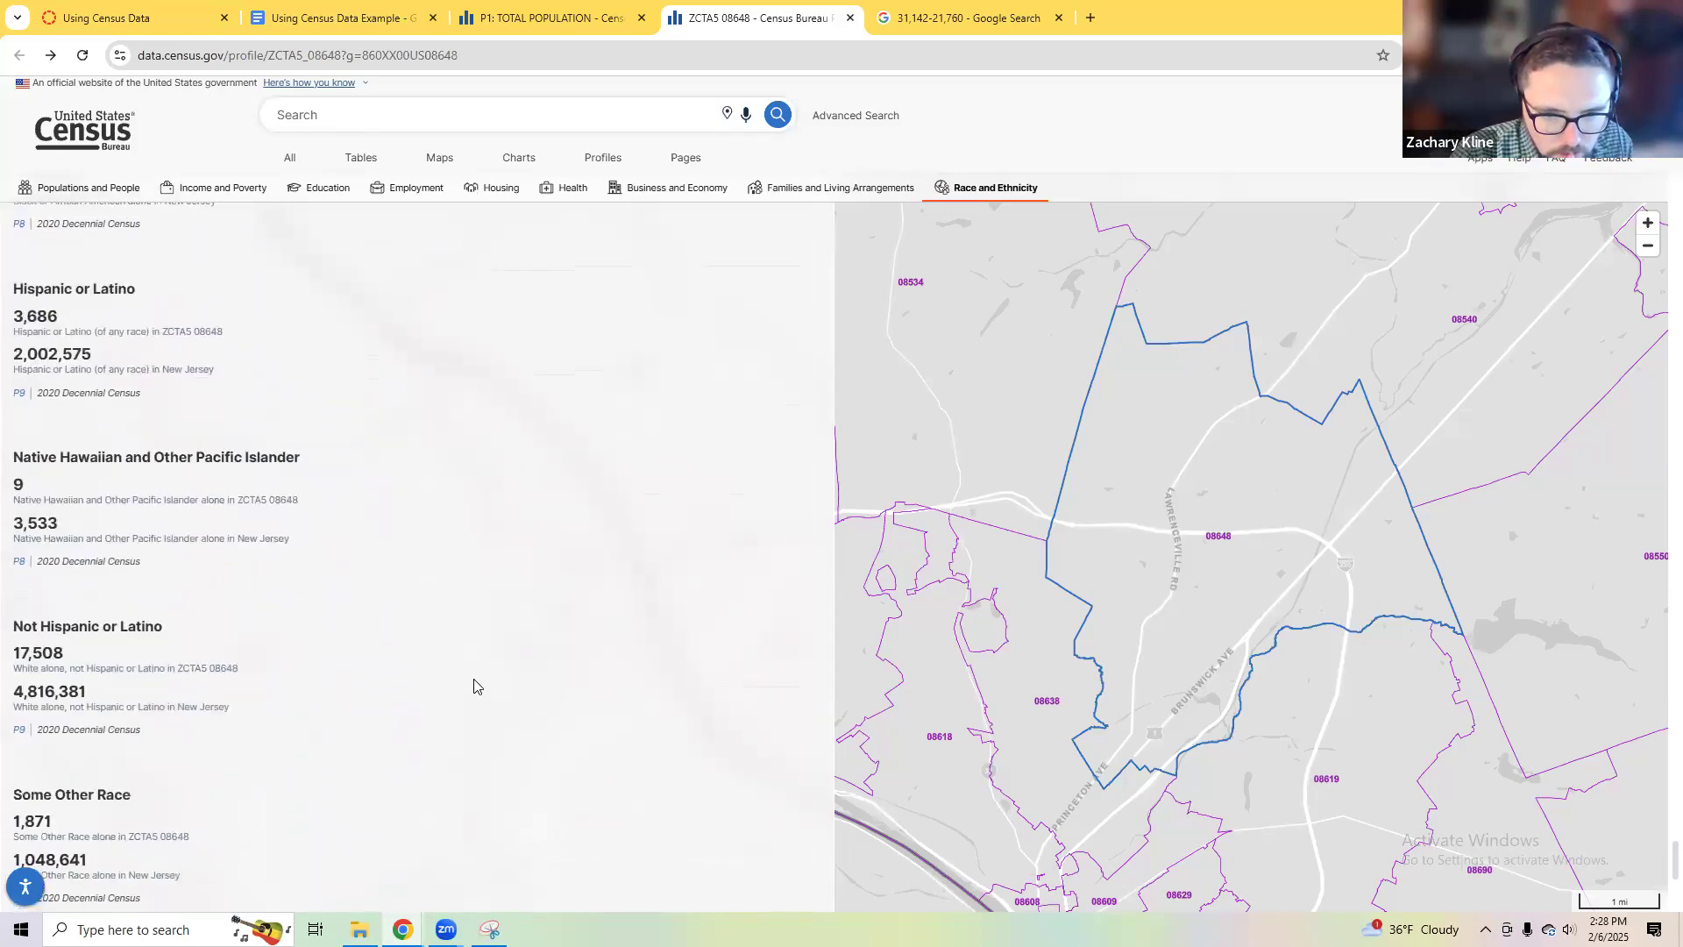
{"action": "scroll", "coordinate": [473, 685], "scroll_direction": "down", "scroll_amount": 5}
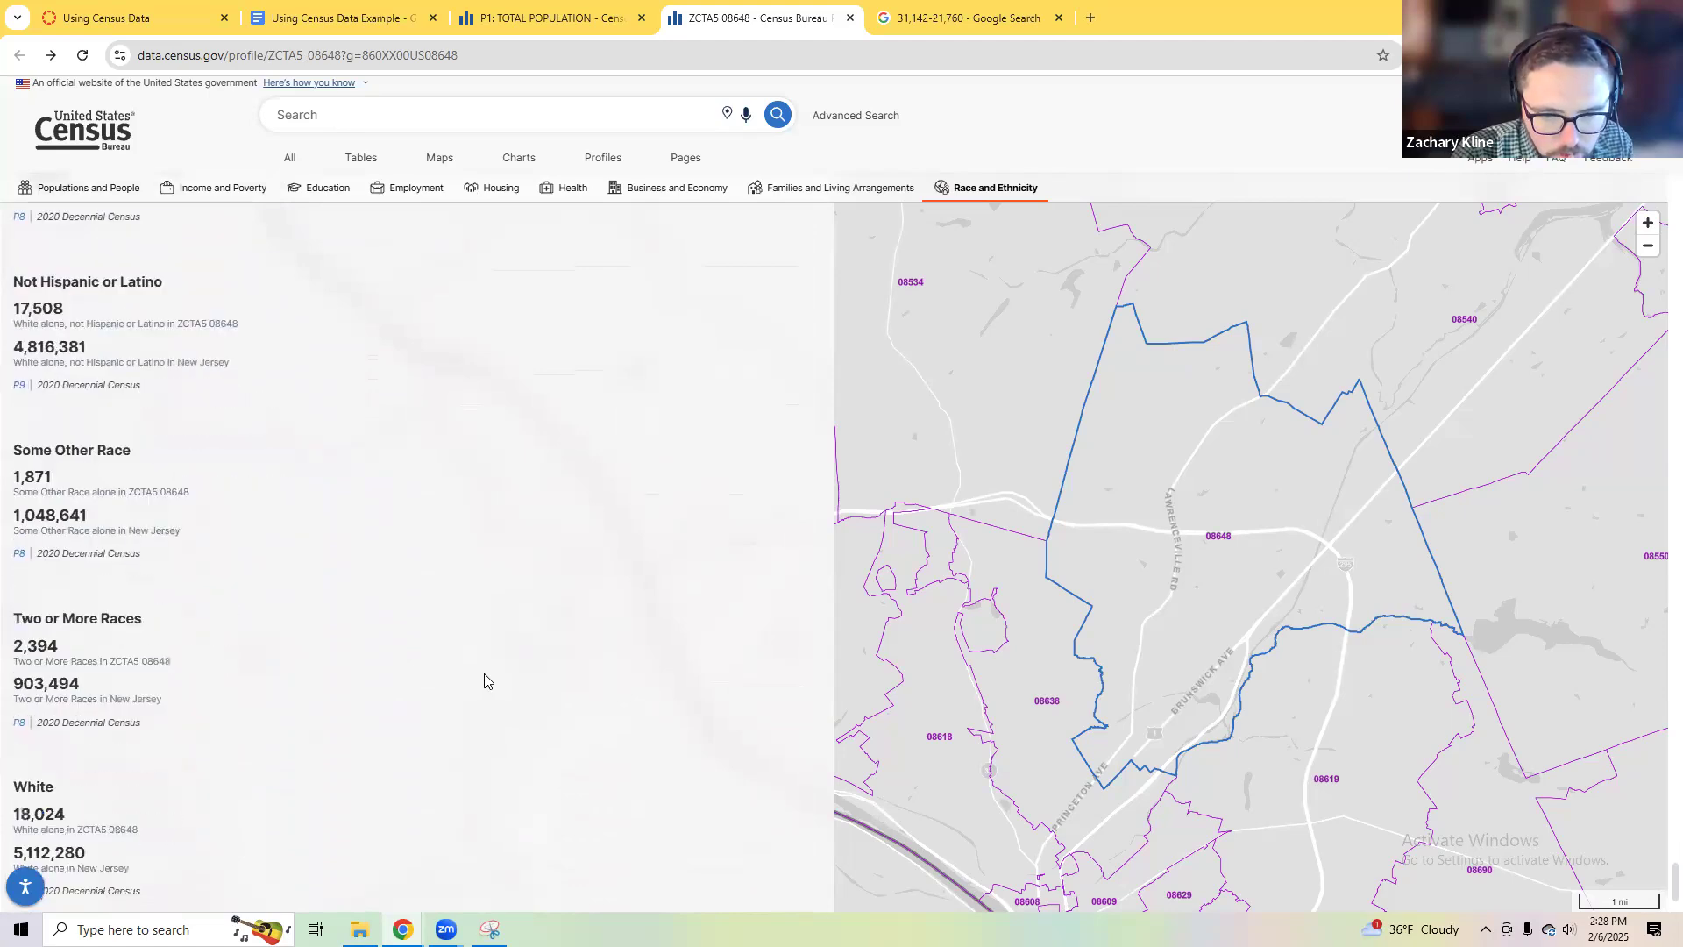
Step: Search the census table filters for "foreign" and apply the Native and Foreign-Born and Foreign-Born topics
{"action": "left_click", "coordinate": [653, 9]}
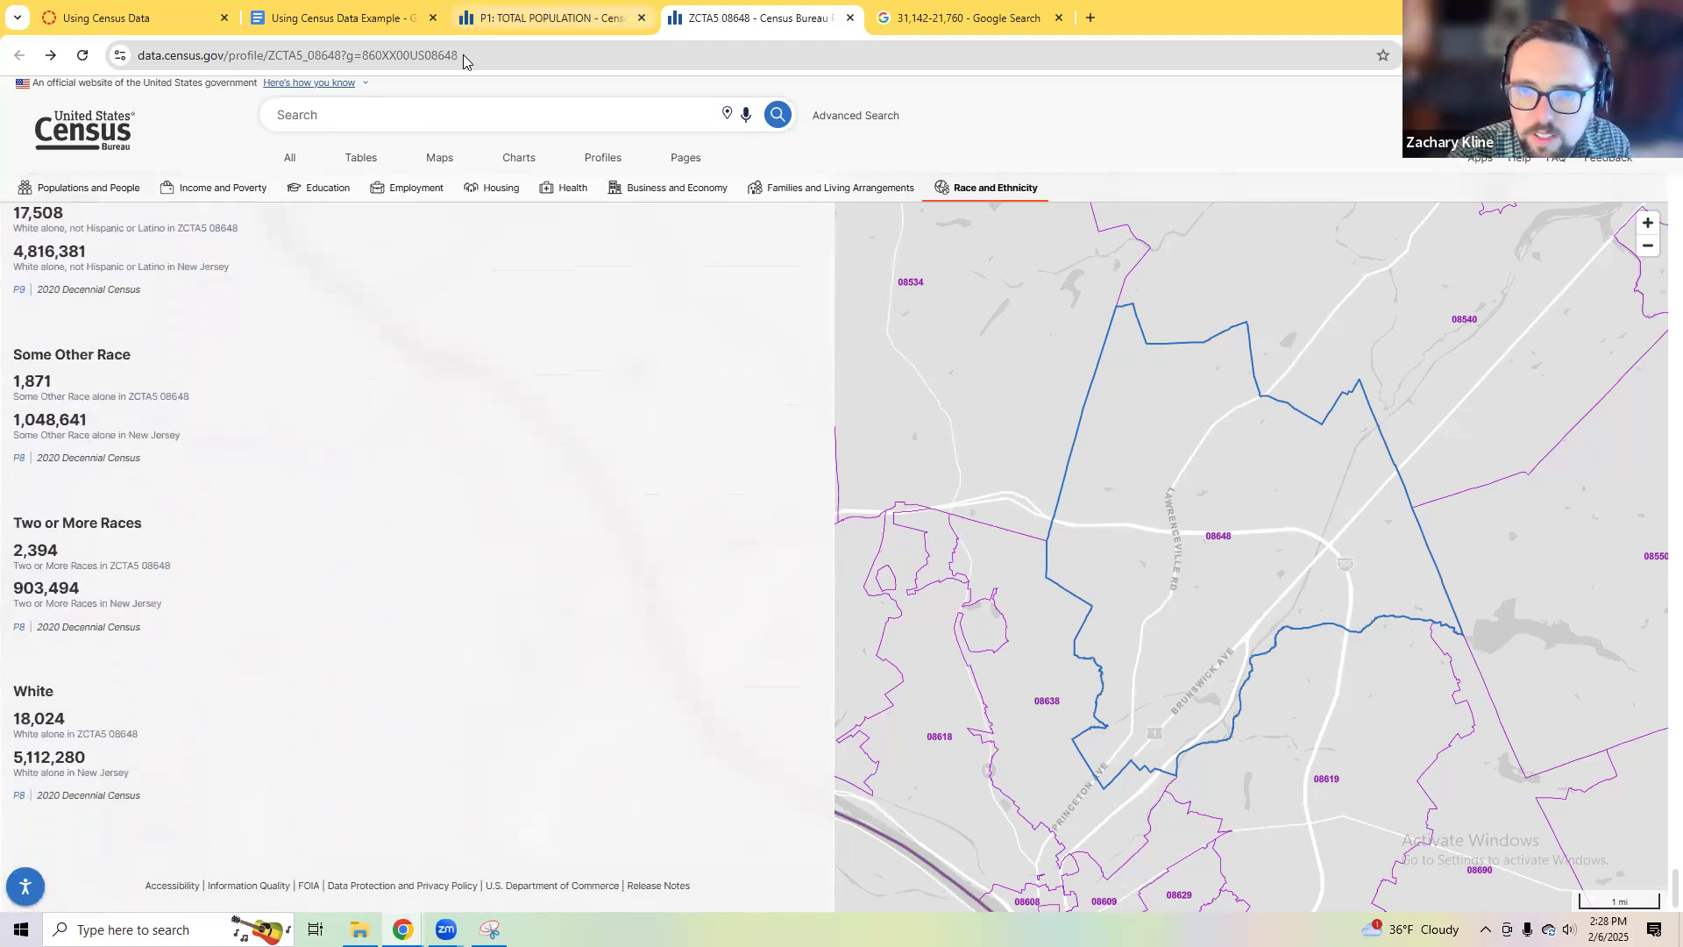
{"action": "left_click", "coordinate": [430, 114]}
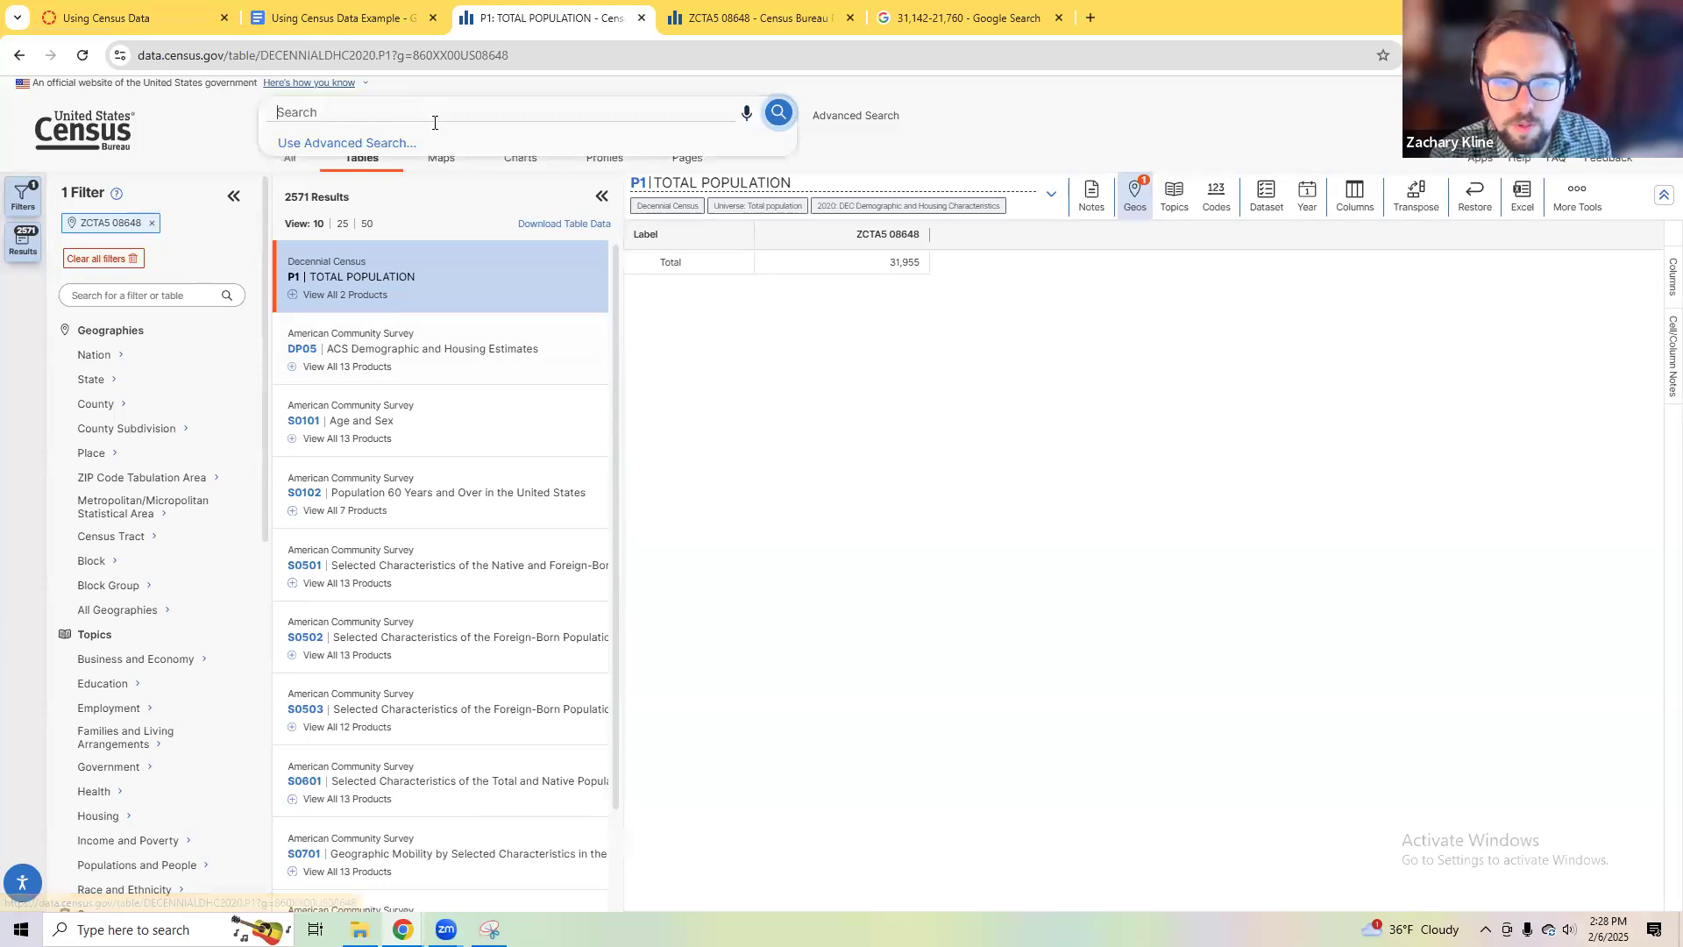
{"action": "left_click", "coordinate": [179, 295]}
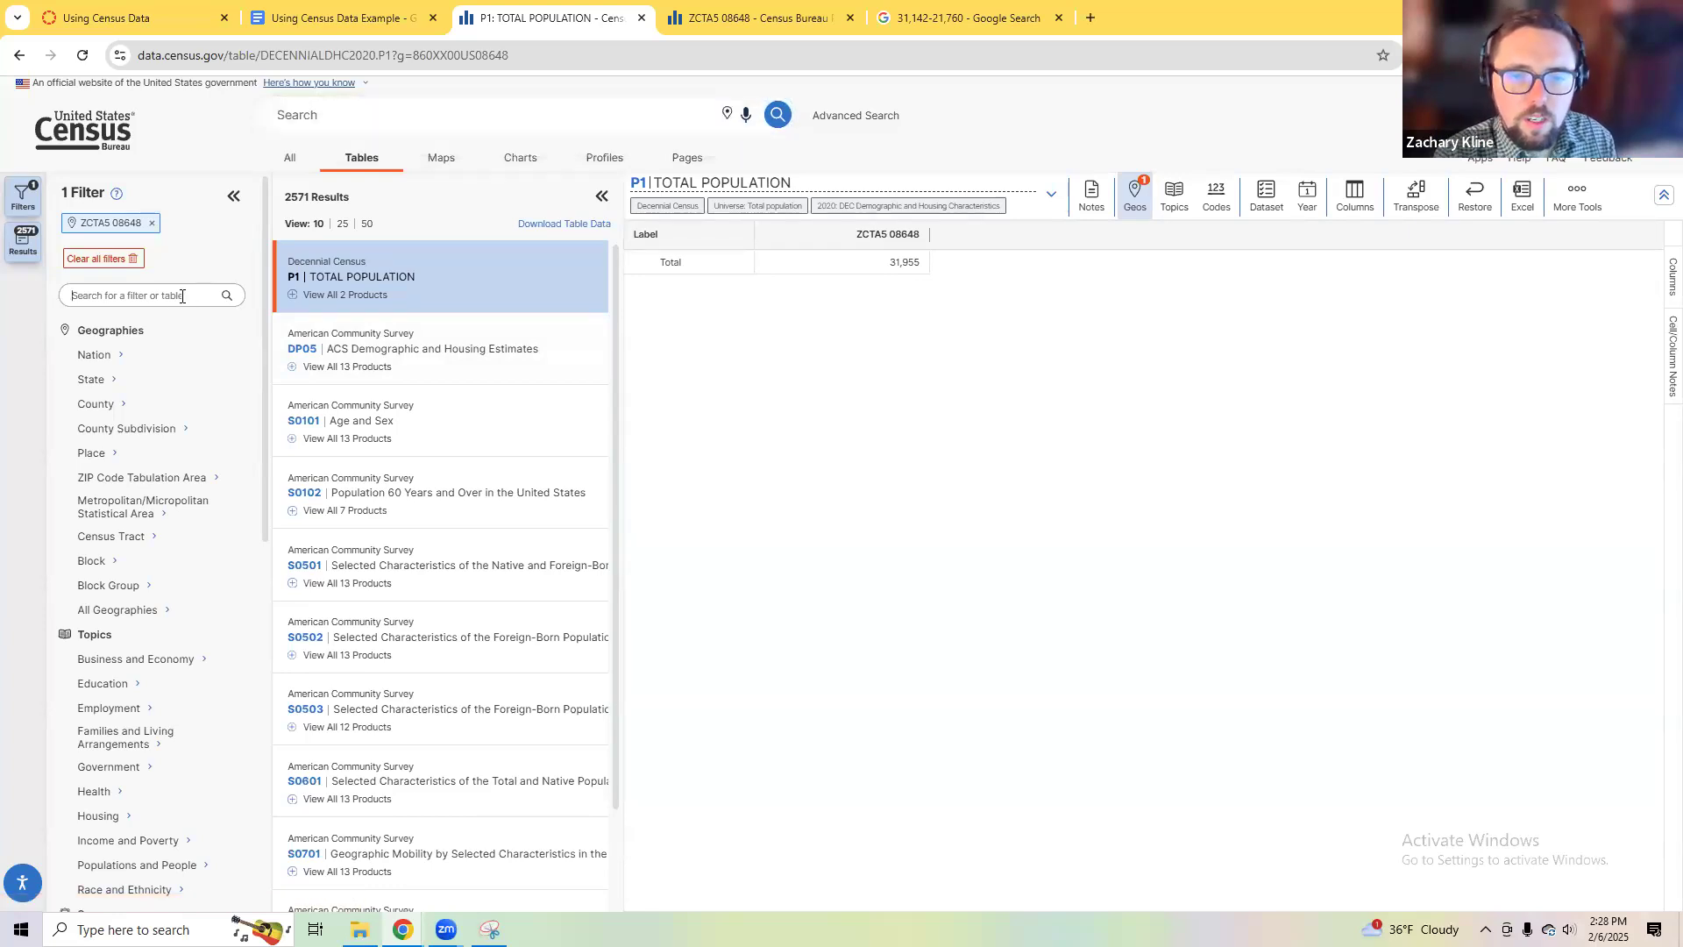
{"action": "type", "text": "foreign"}
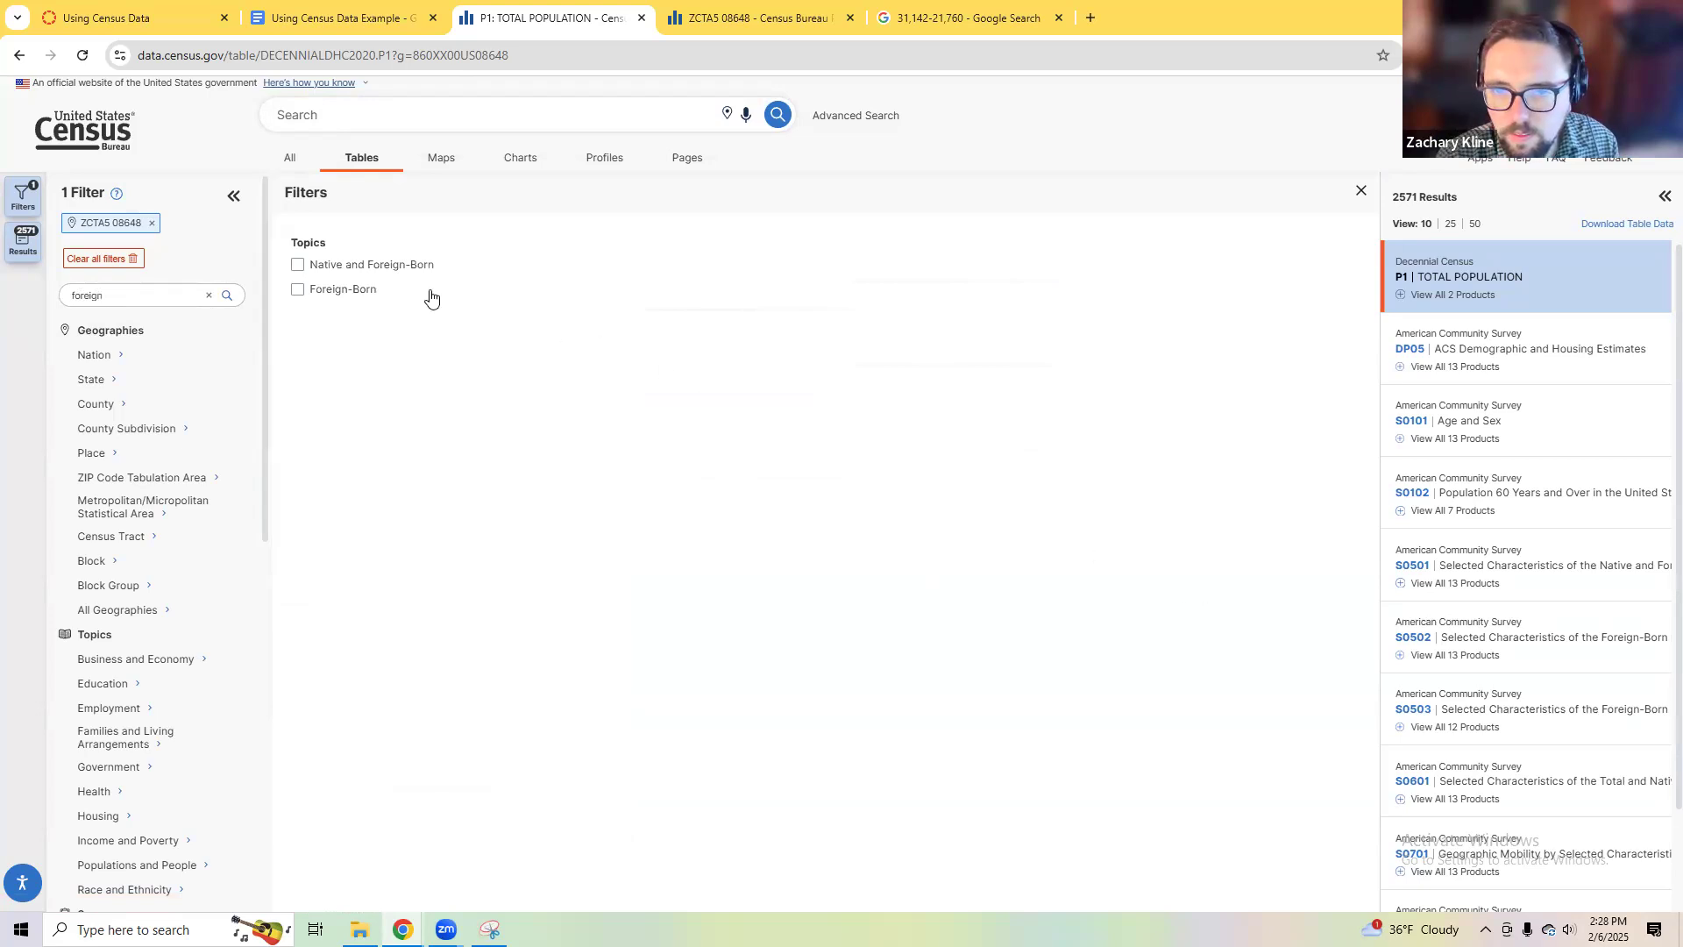
{"action": "left_click", "coordinate": [404, 267]}
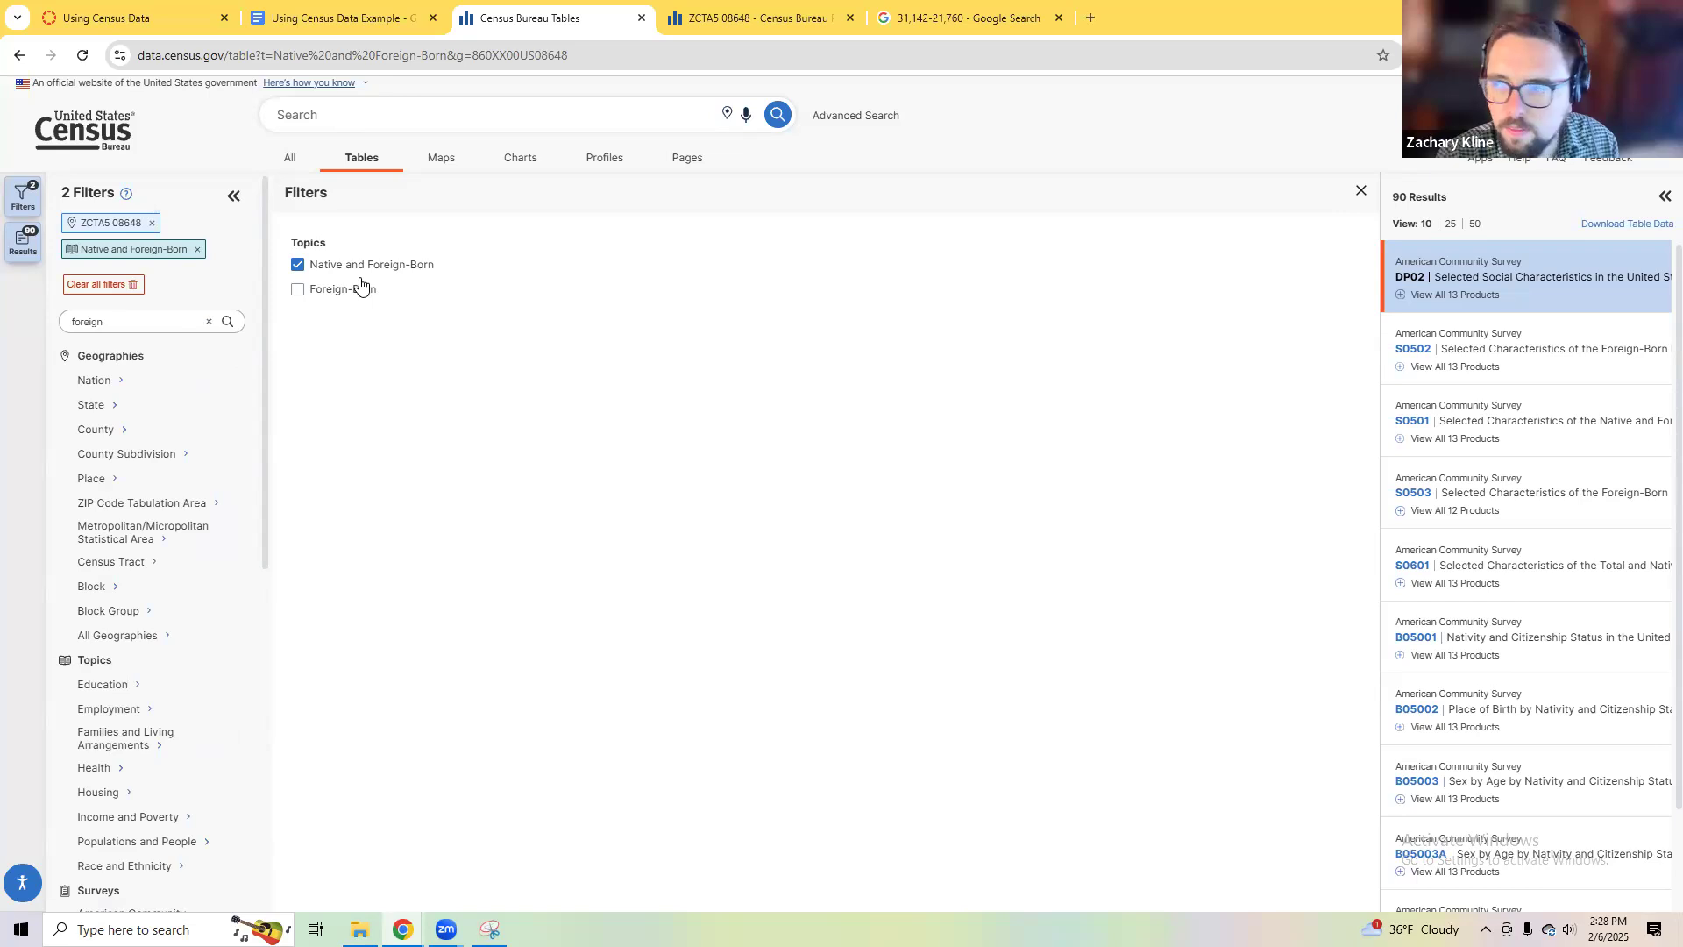
{"action": "left_click", "coordinate": [399, 291]}
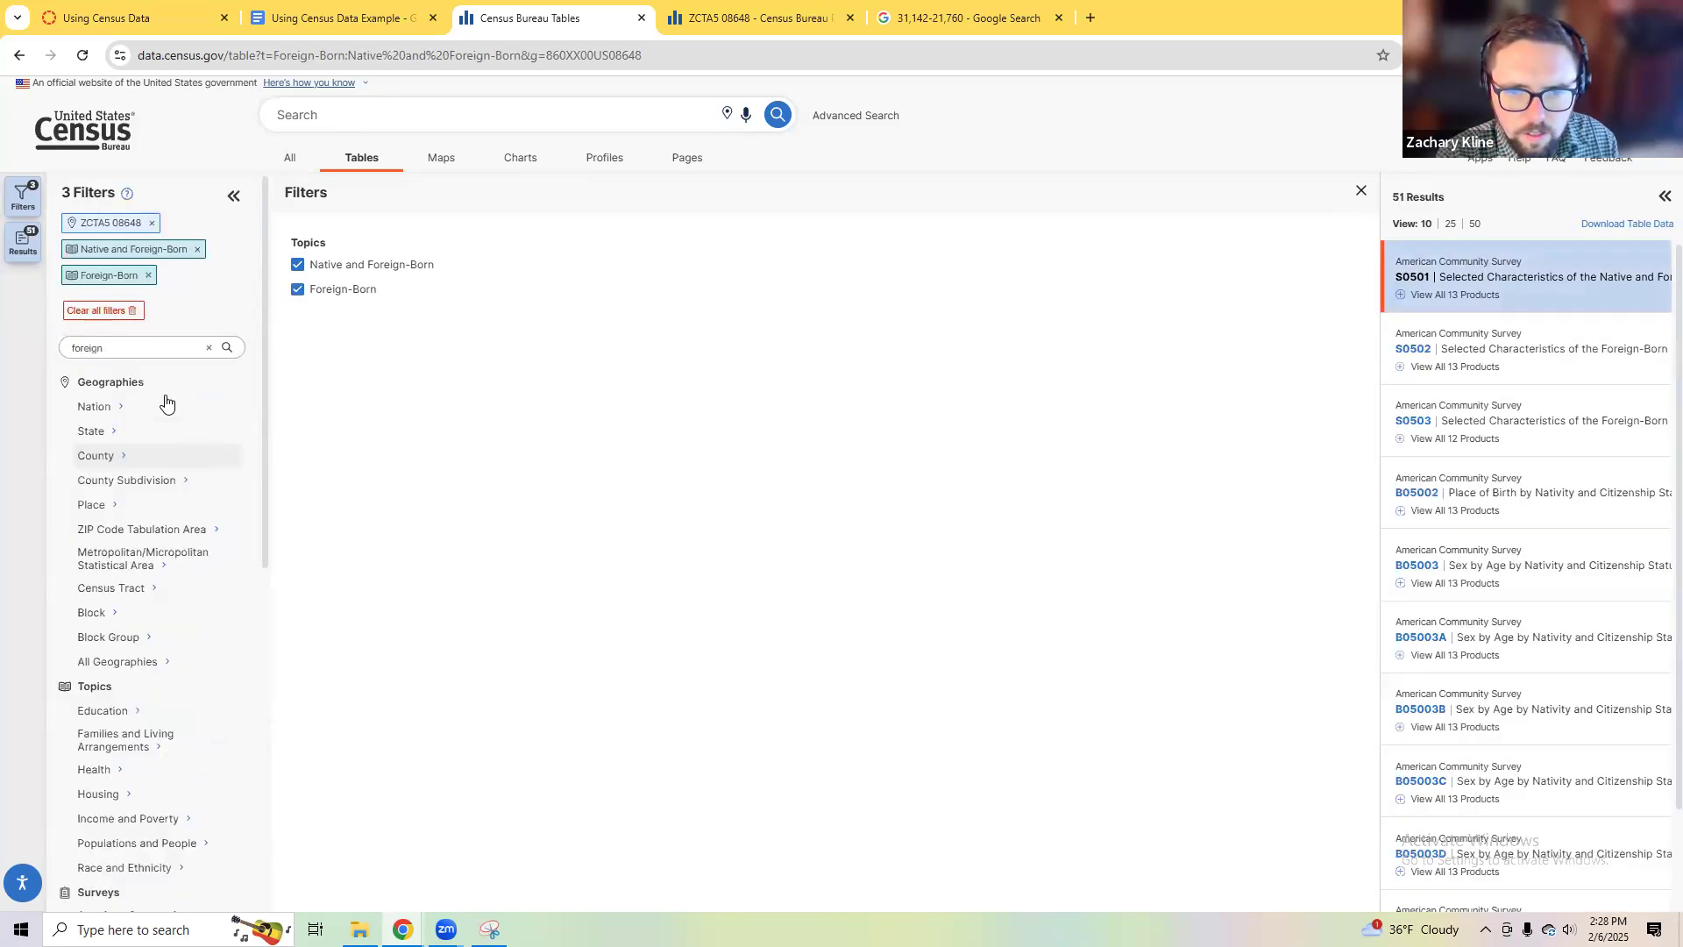
Step: Show 50 results per page, open the 2023 ACS 5-Year version of table S0502, and close the filter view
{"action": "left_click", "coordinate": [1582, 302]}
{"action": "left_click", "coordinate": [1545, 326]}
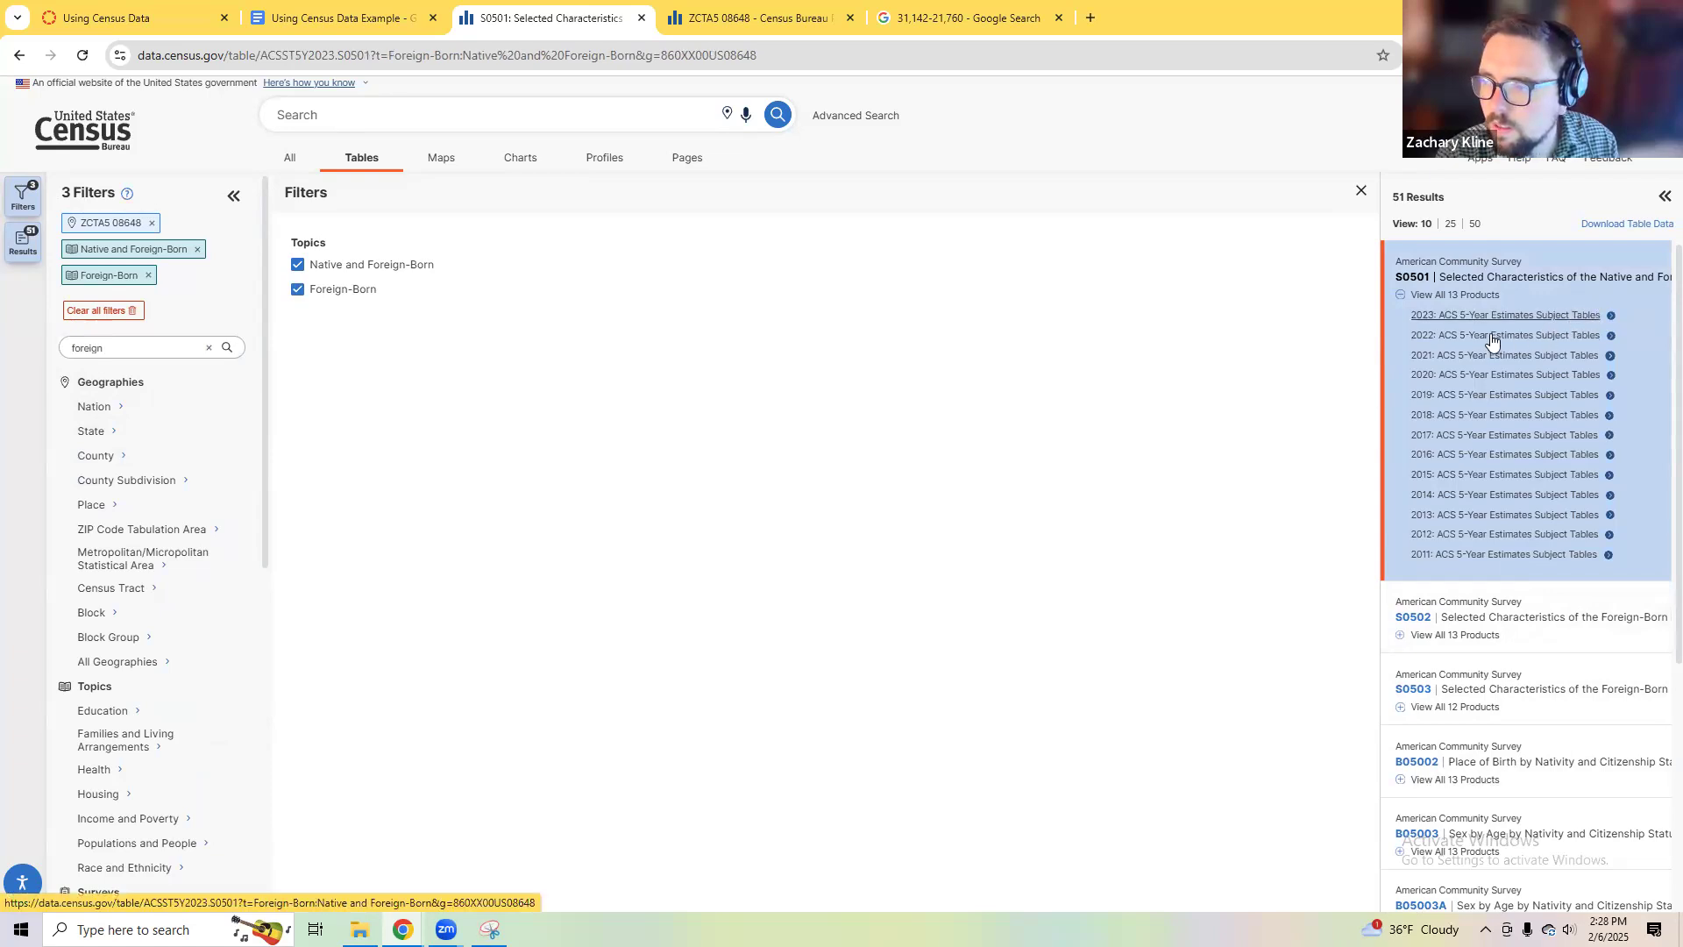
{"action": "left_click", "coordinate": [1474, 223]}
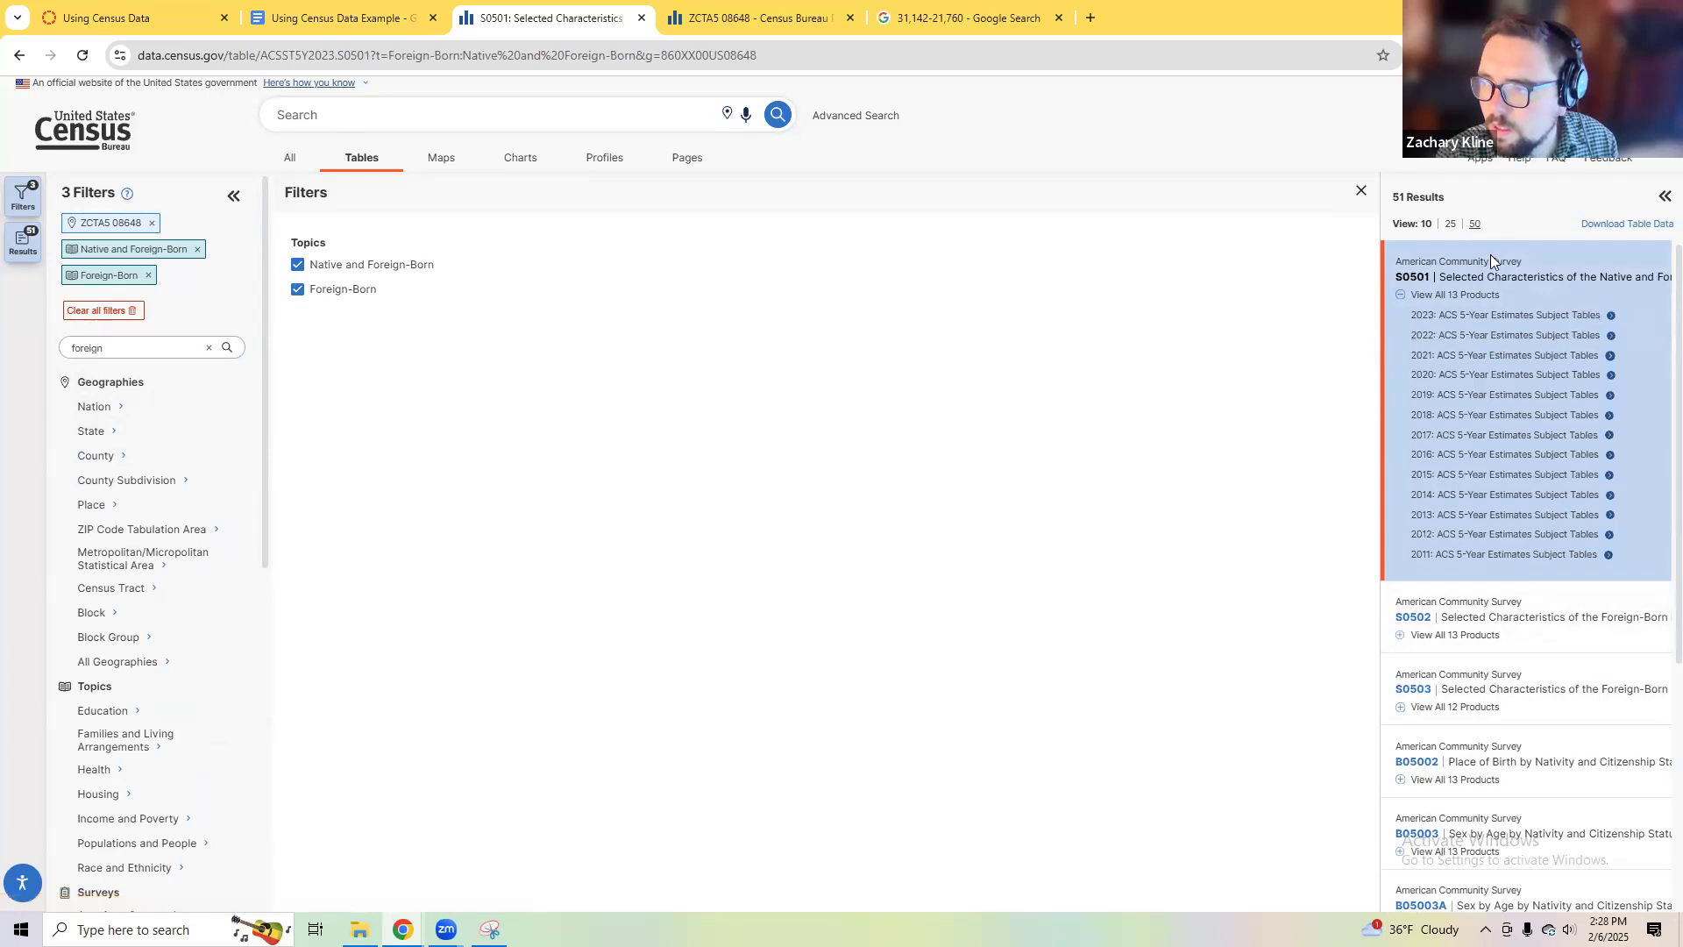
{"action": "left_click", "coordinate": [1493, 636]}
{"action": "left_click", "coordinate": [1504, 657]}
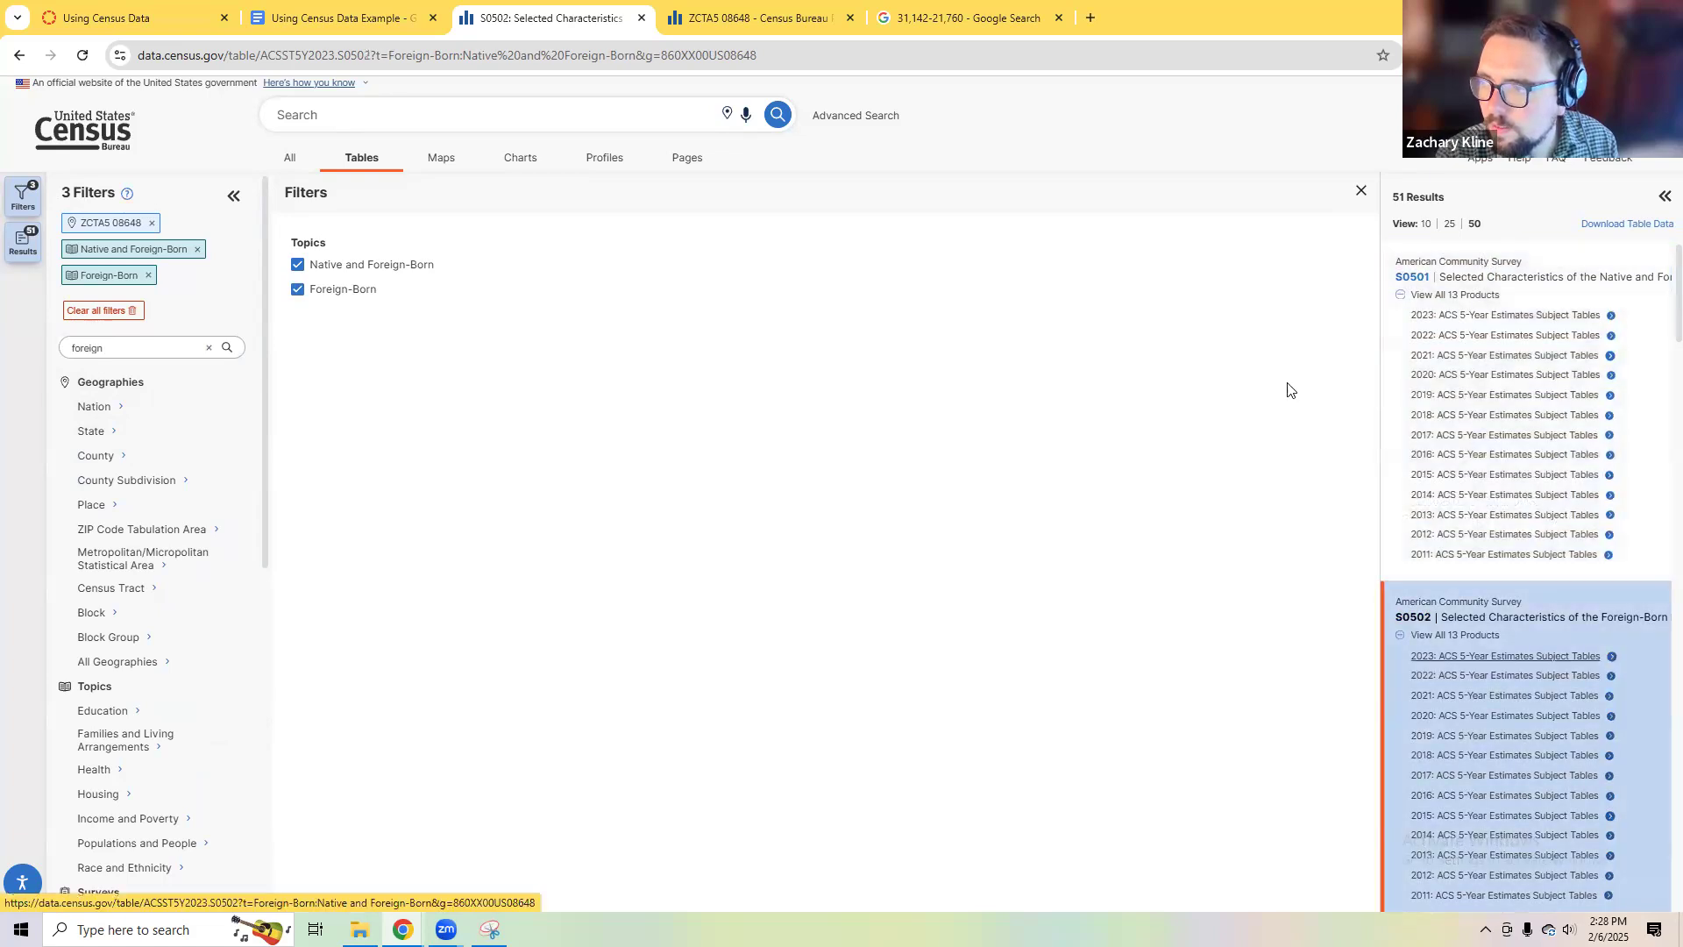
{"action": "left_click", "coordinate": [1361, 191]}
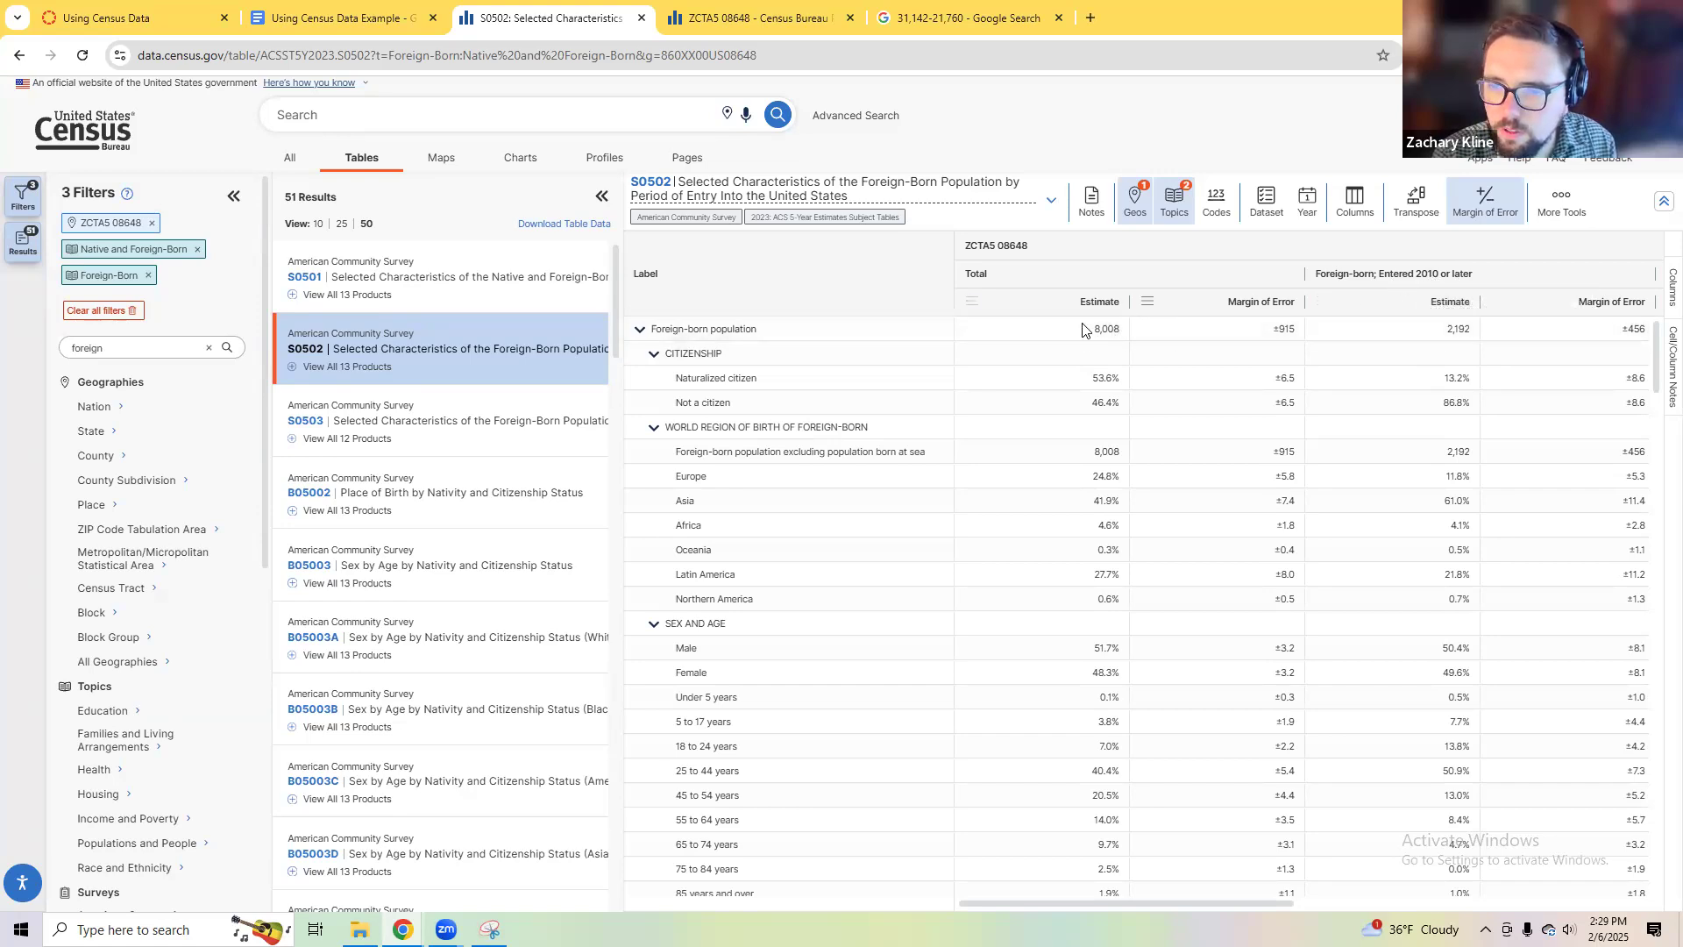
Step: Find the total foreign-born population estimate in S0502 and start the calculation under question 2 in the Google document with 8,008/
{"action": "left_click", "coordinate": [1466, 334]}
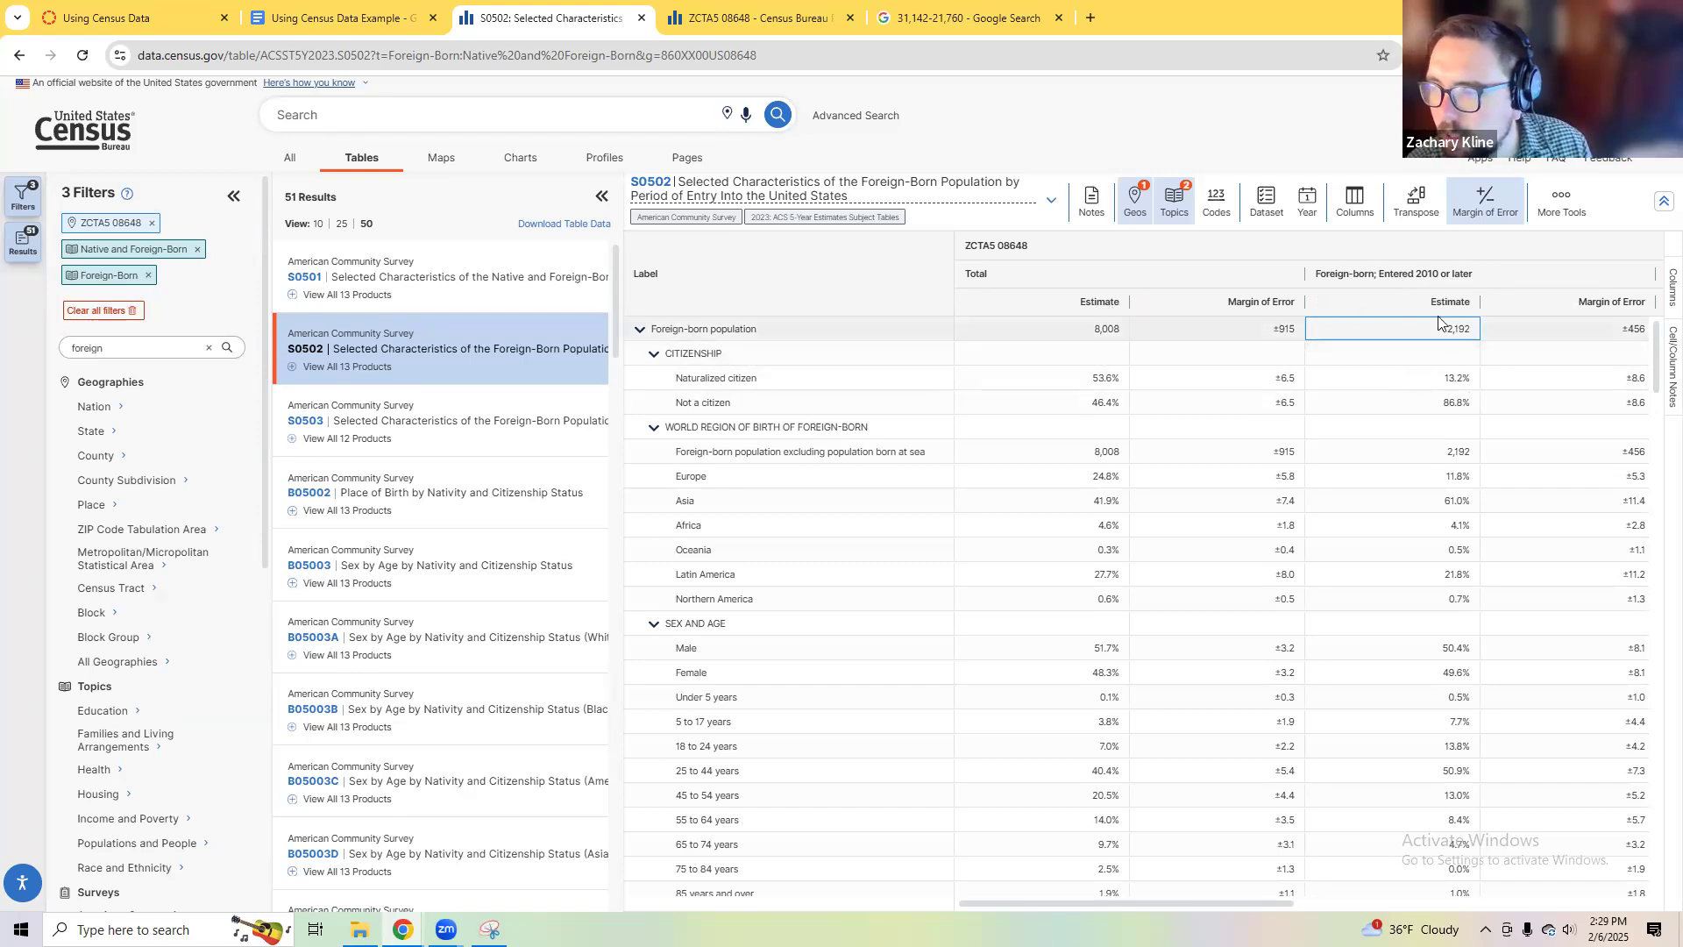
{"action": "left_click", "coordinate": [1086, 337]}
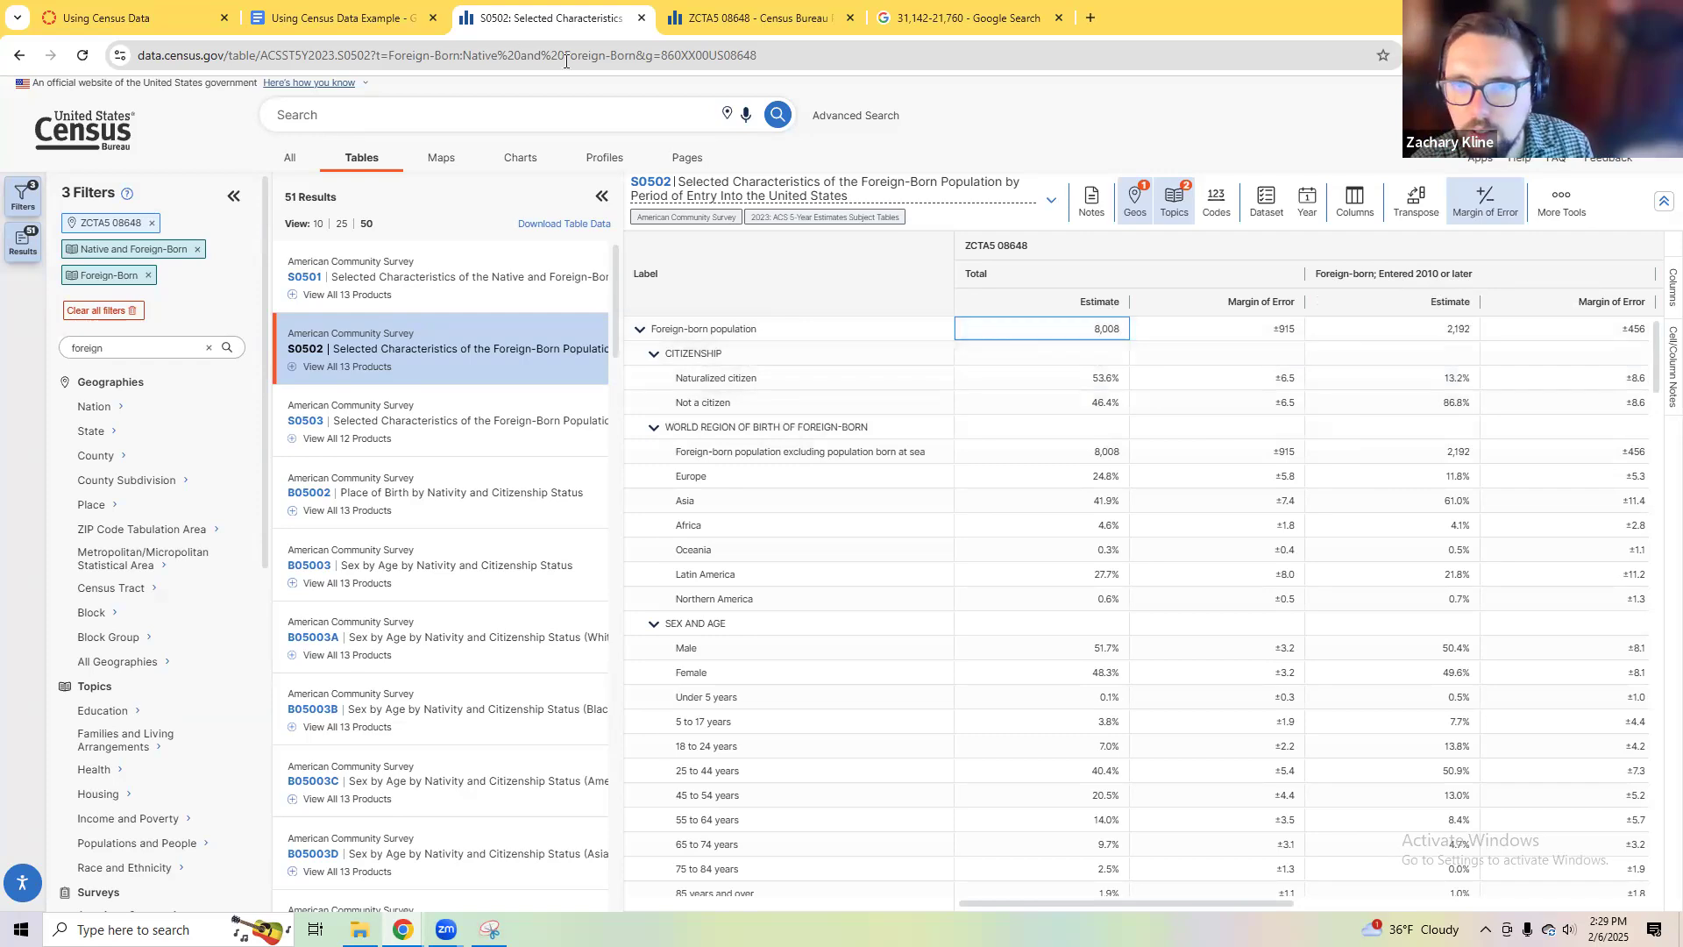
{"action": "left_click", "coordinate": [375, 14]}
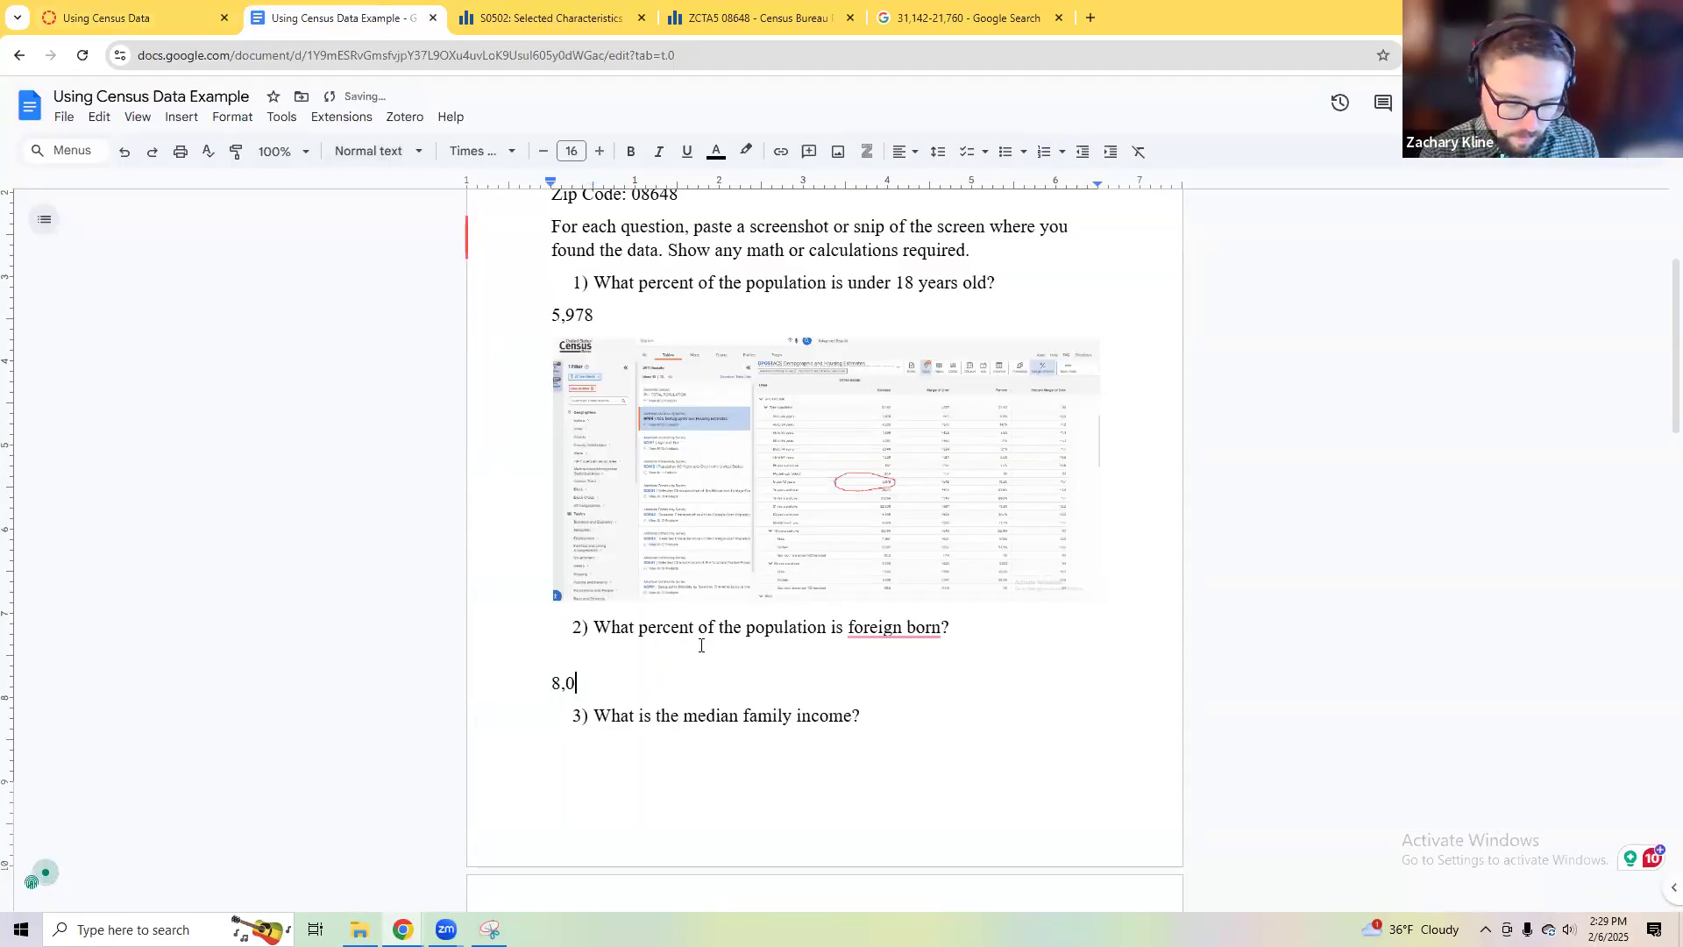
{"action": "type", "text": "08/"}
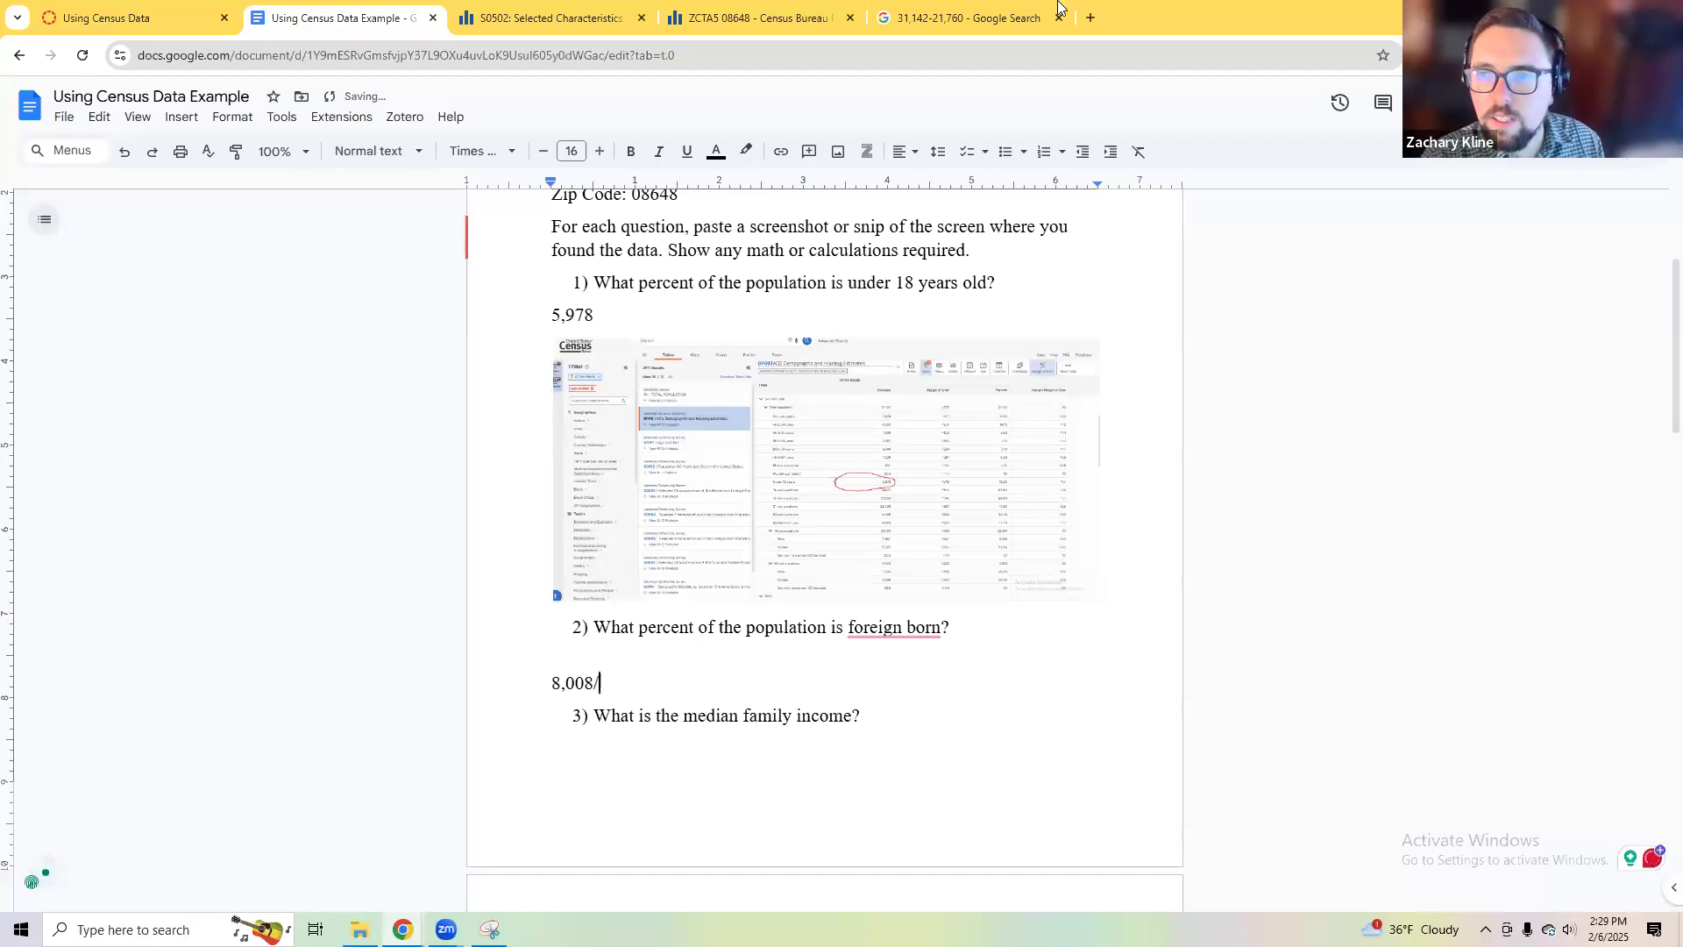
Step: Look through the S0502 table from Citizenship to Occupation for the total population figure
{"action": "left_click", "coordinate": [759, 17]}
{"action": "left_click", "coordinate": [552, 18]}
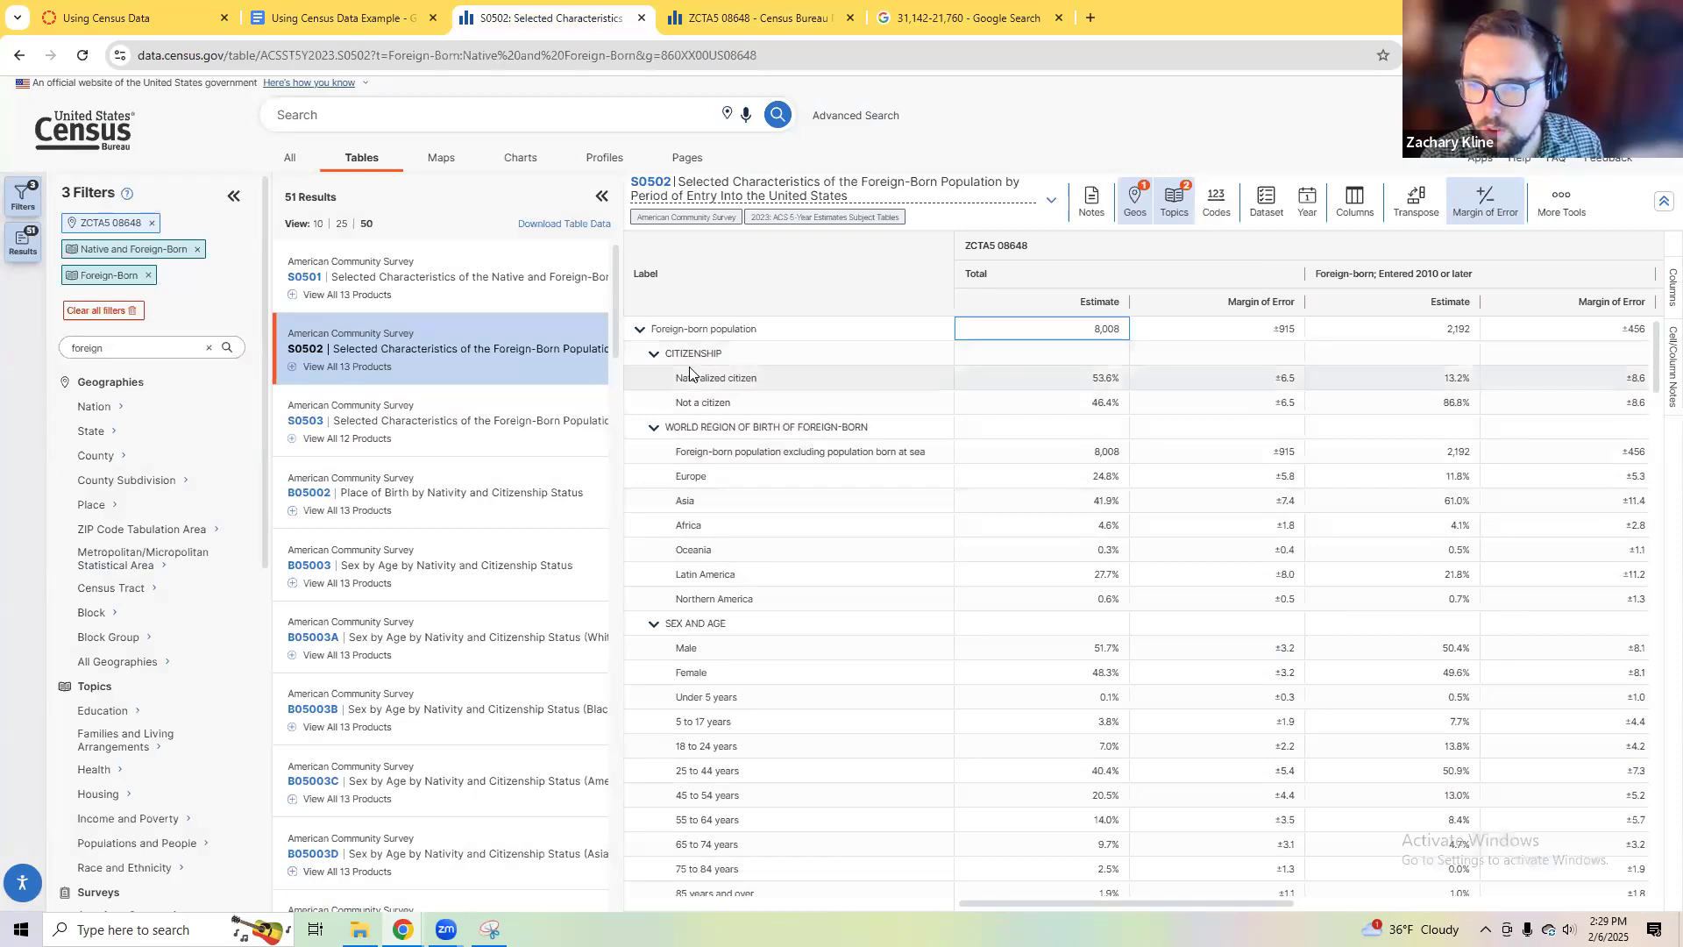
{"action": "scroll", "coordinate": [756, 457], "scroll_direction": "down", "scroll_amount": 6}
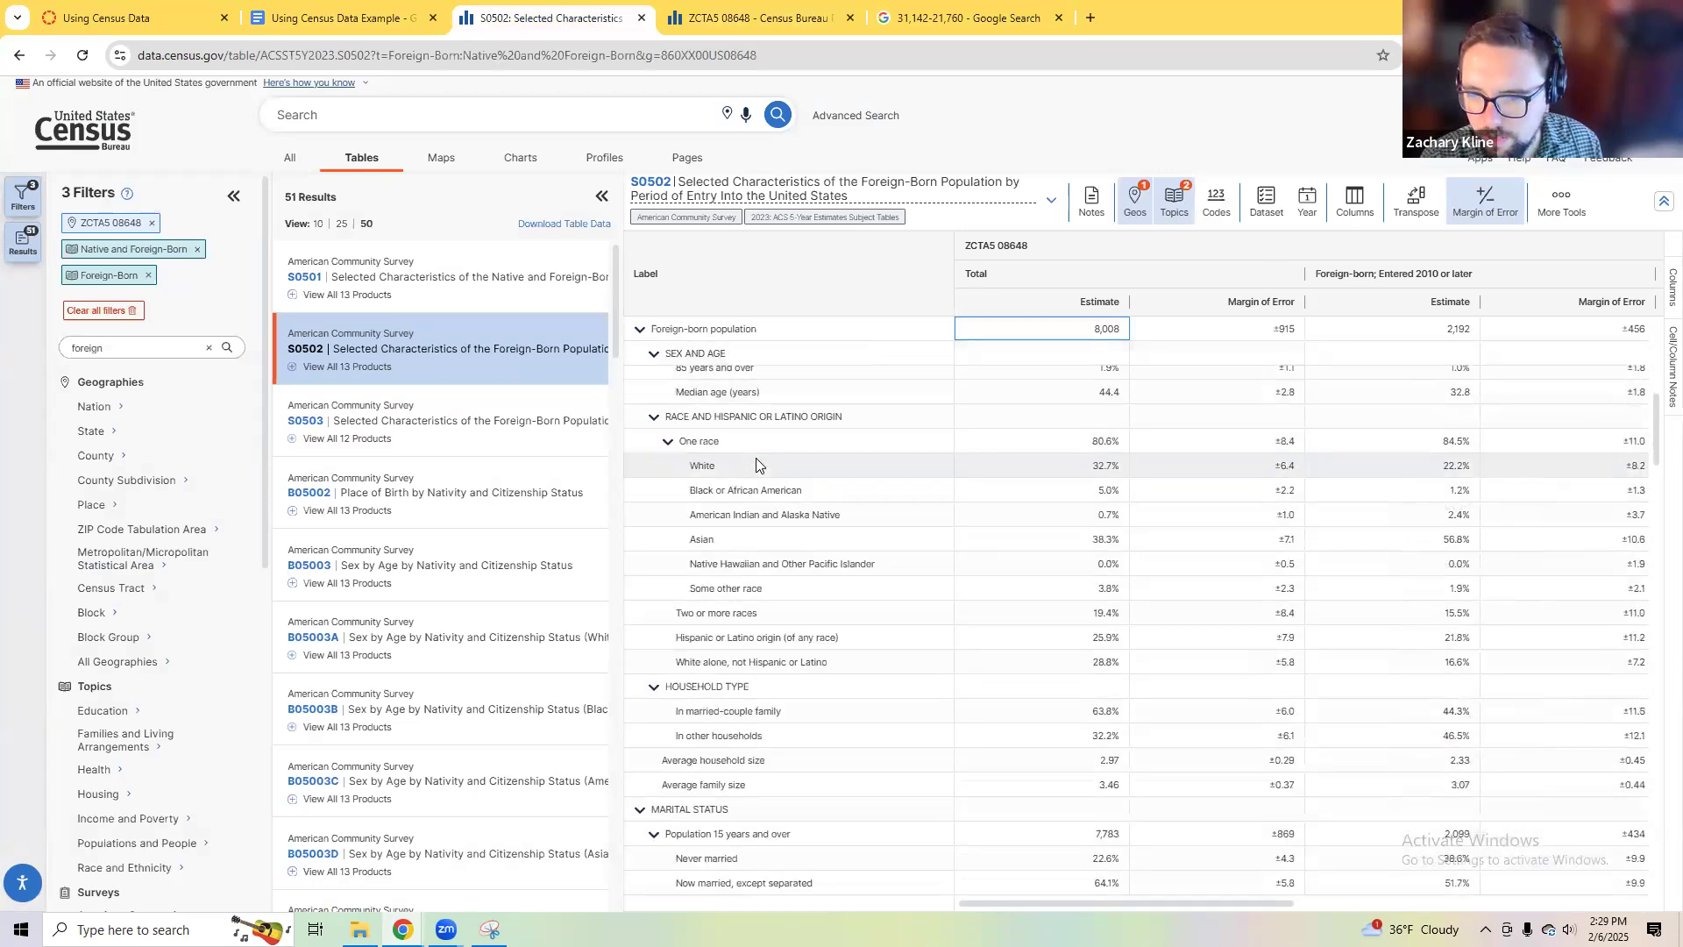
{"action": "scroll", "coordinate": [859, 584], "scroll_direction": "down", "scroll_amount": 15}
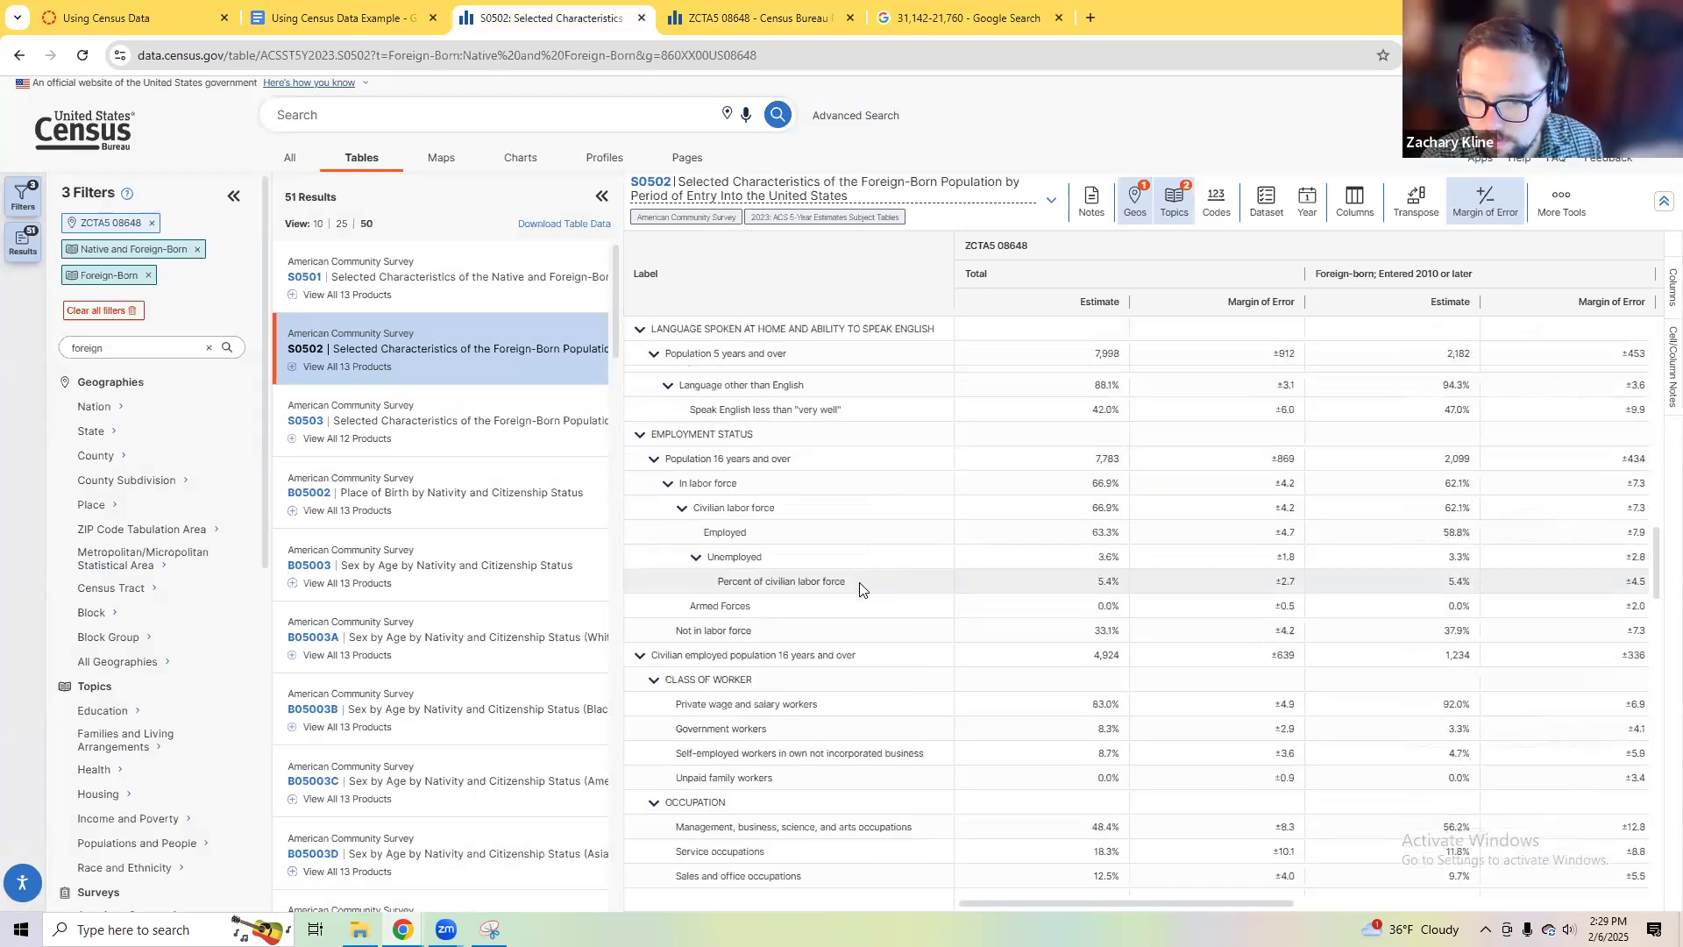
{"action": "scroll", "coordinate": [835, 552], "scroll_direction": "up", "scroll_amount": 20}
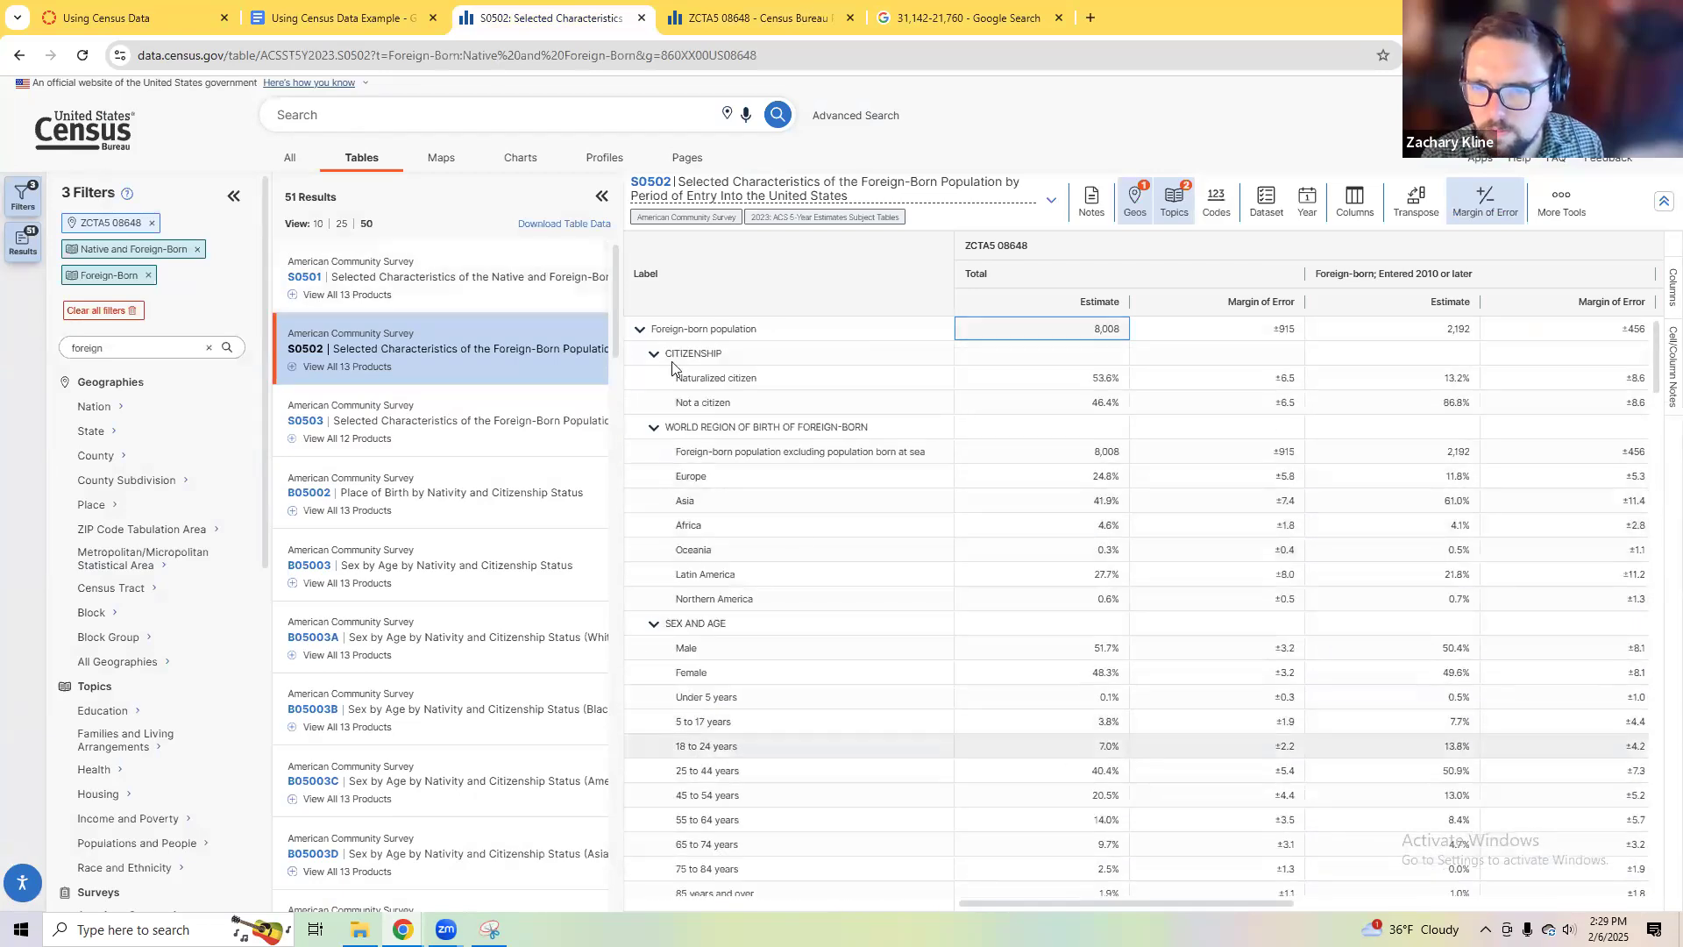
Step: Open table S0501 on the native and foreign-born populations and look through its rows for the total population estimate
{"action": "left_click", "coordinate": [399, 280]}
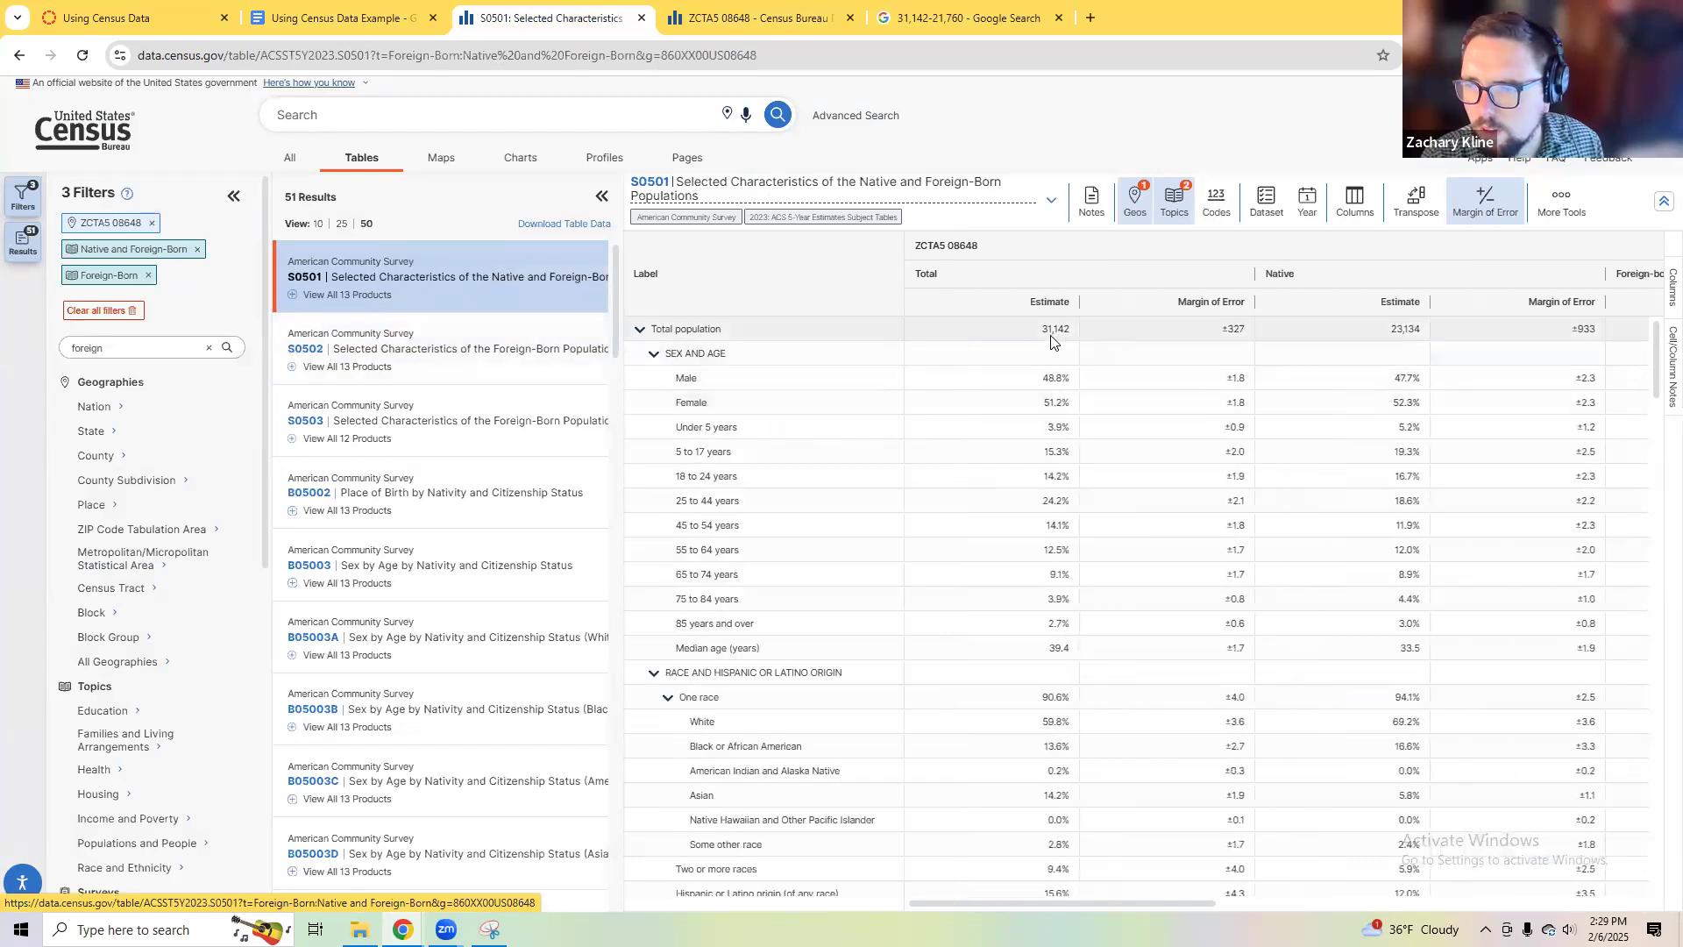
{"action": "scroll", "coordinate": [947, 377], "scroll_direction": "down", "scroll_amount": 5}
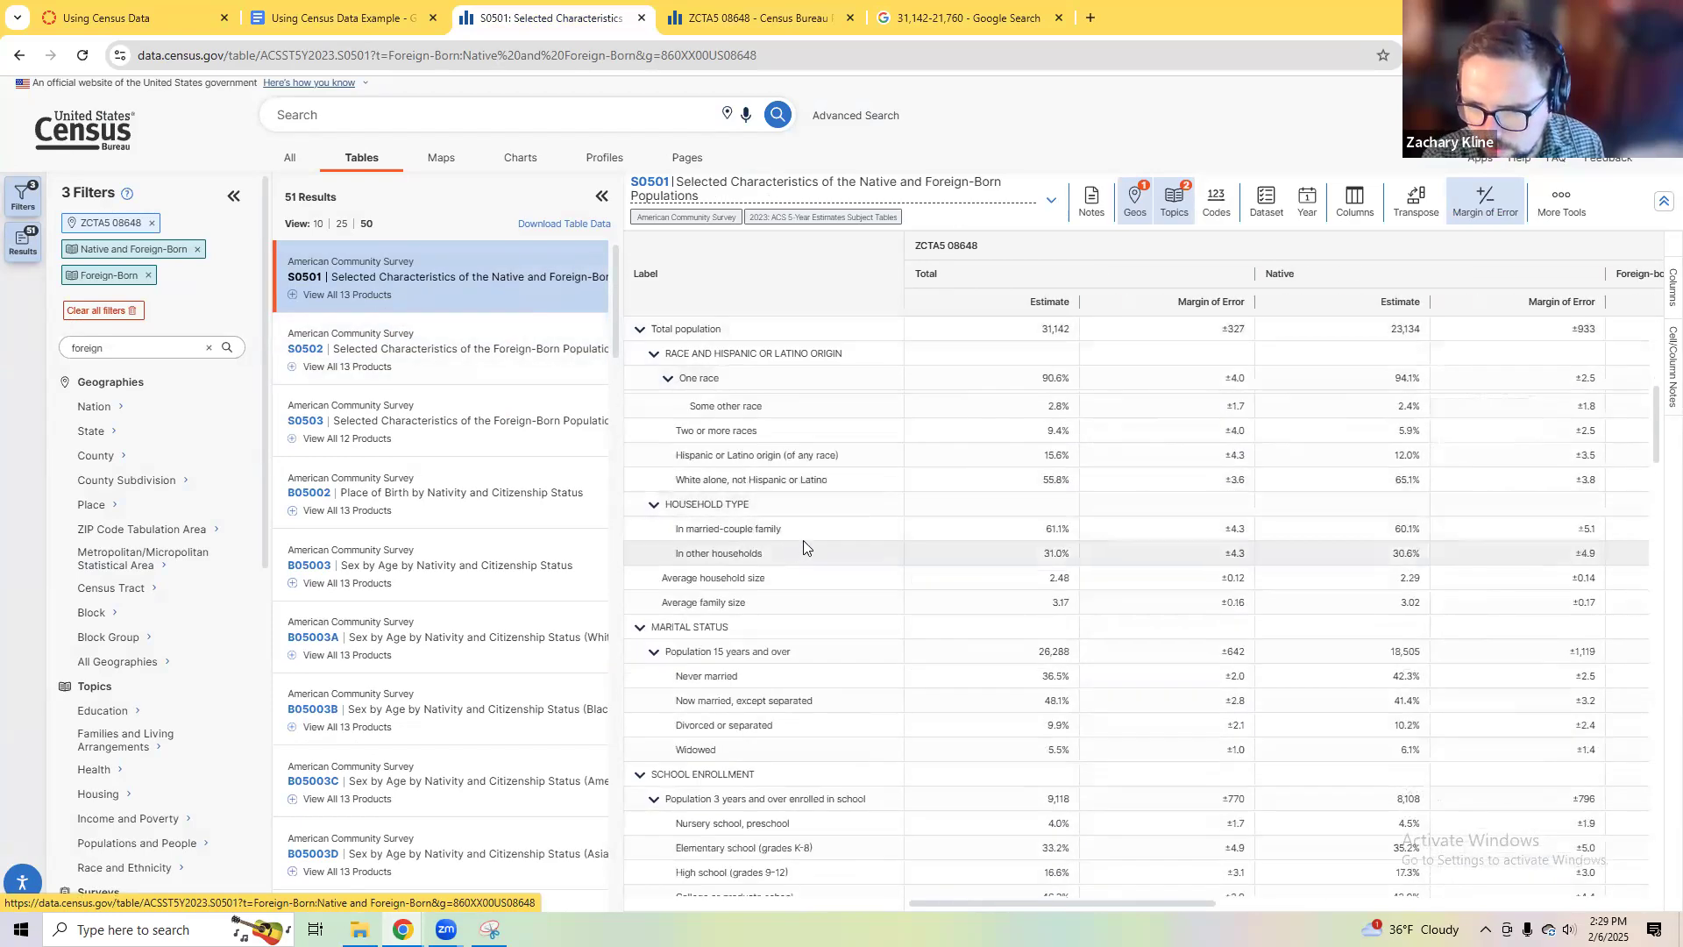
{"action": "scroll", "coordinate": [782, 587], "scroll_direction": "down", "scroll_amount": 3}
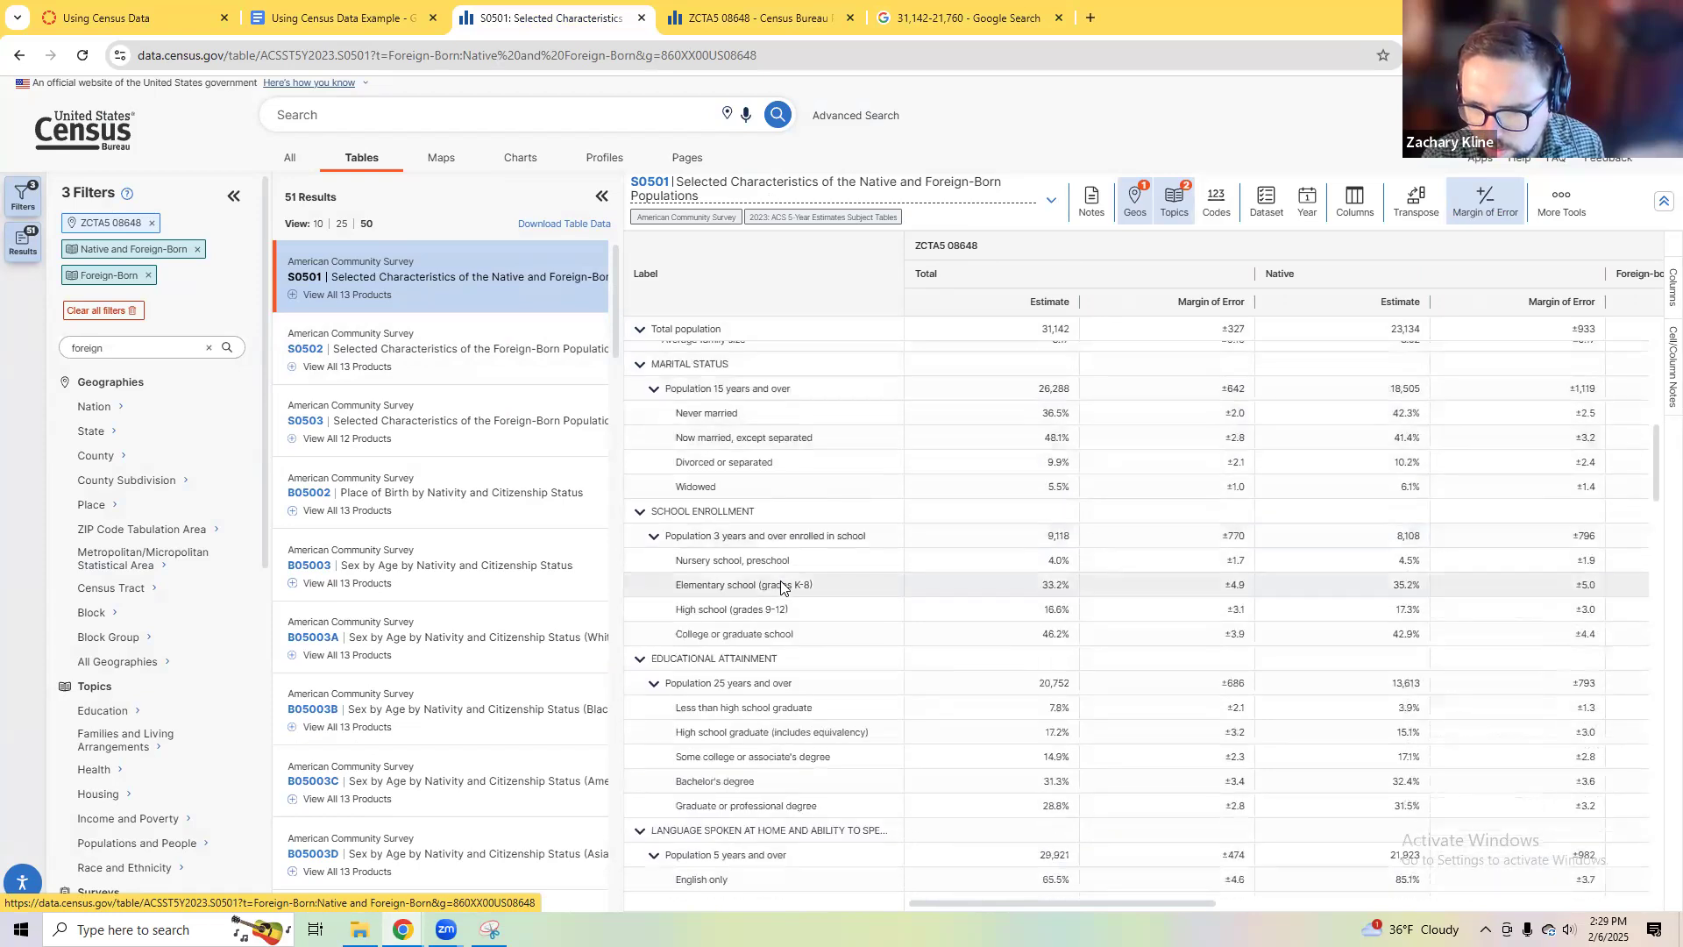
{"action": "scroll", "coordinate": [782, 587], "scroll_direction": "down", "scroll_amount": 2}
{"action": "scroll", "coordinate": [781, 587], "scroll_direction": "down", "scroll_amount": 4}
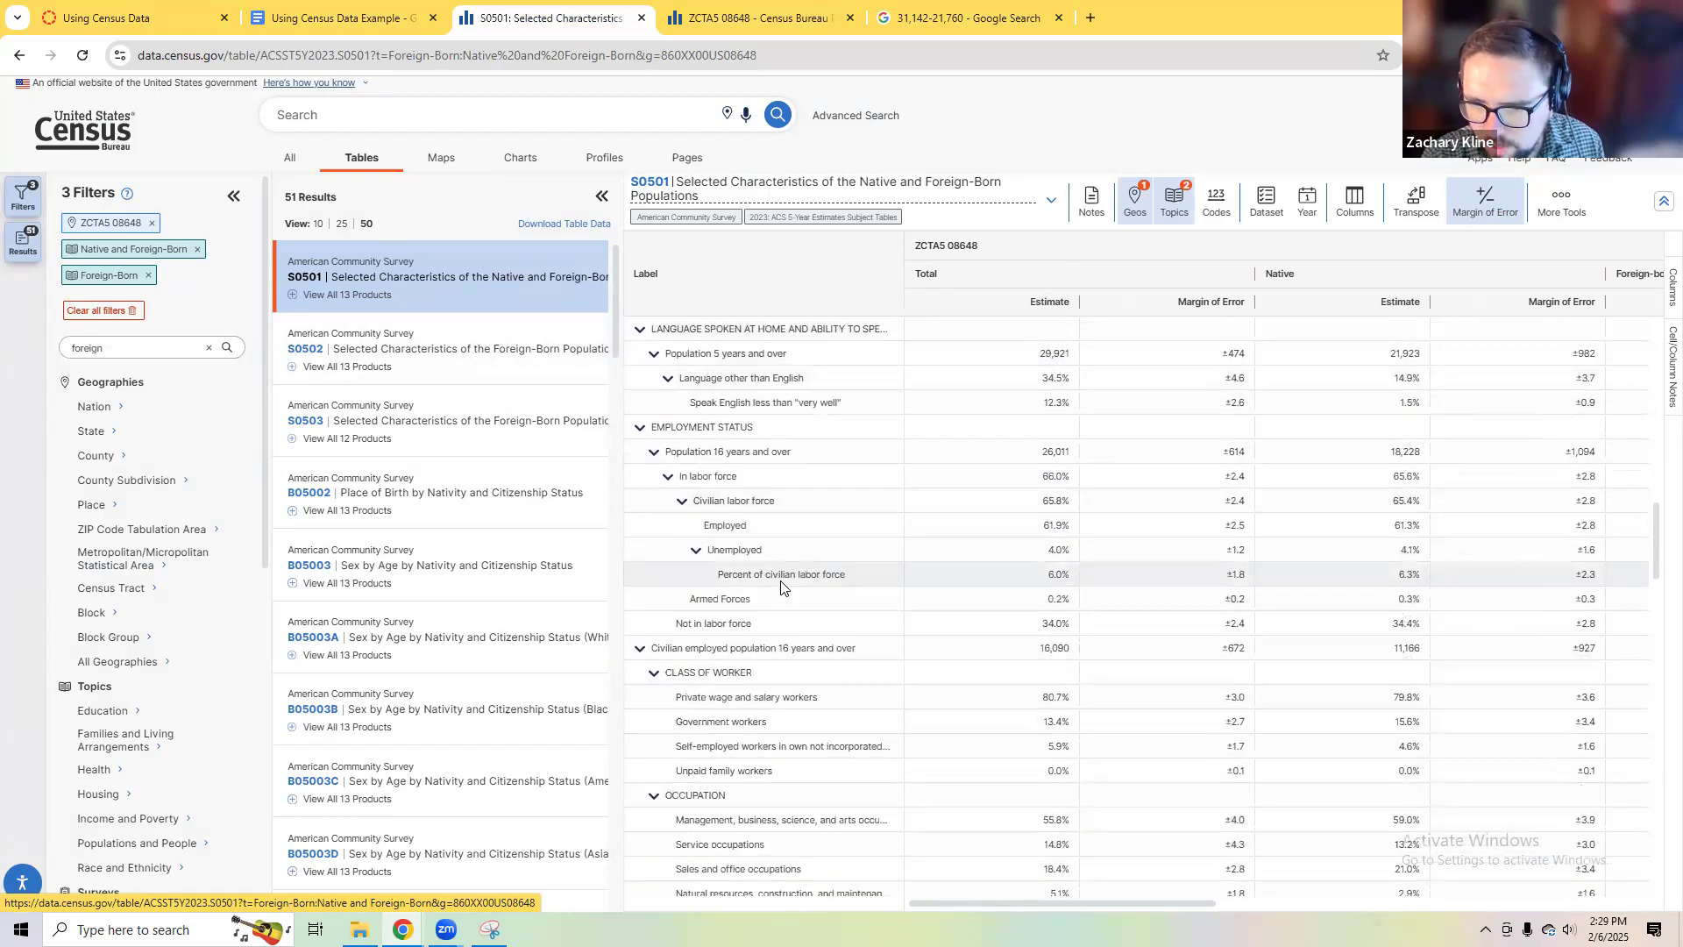
{"action": "scroll", "coordinate": [781, 588], "scroll_direction": "down", "scroll_amount": 2}
{"action": "scroll", "coordinate": [751, 519], "scroll_direction": "down", "scroll_amount": 6}
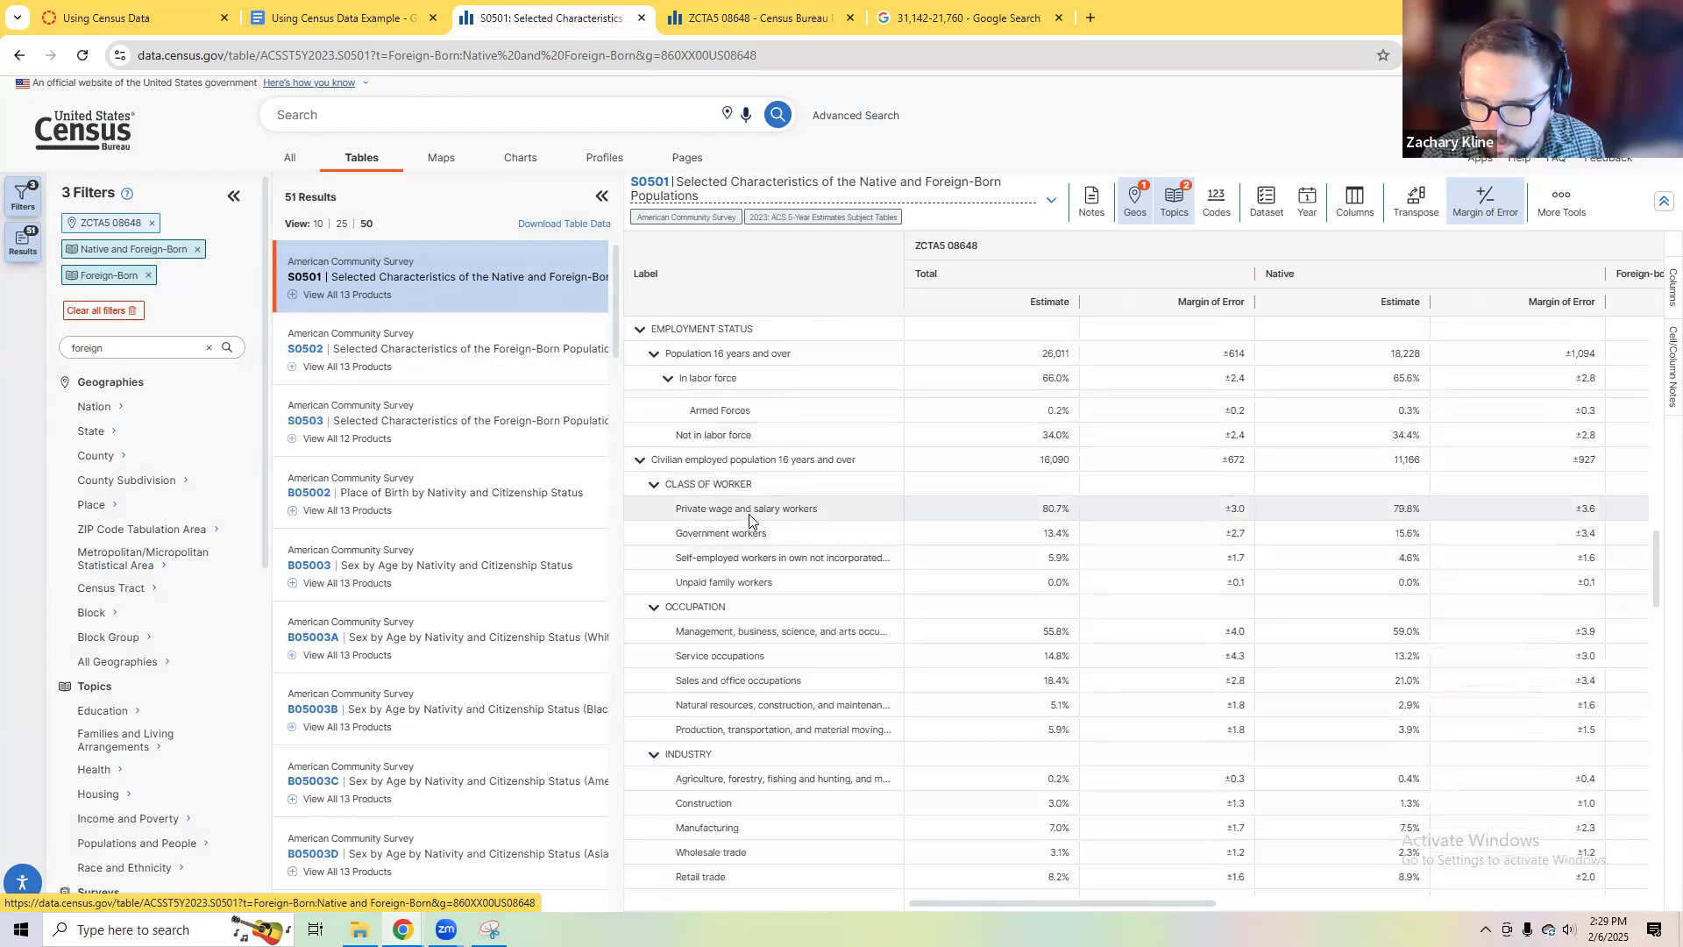
{"action": "scroll", "coordinate": [750, 519], "scroll_direction": "down", "scroll_amount": 15}
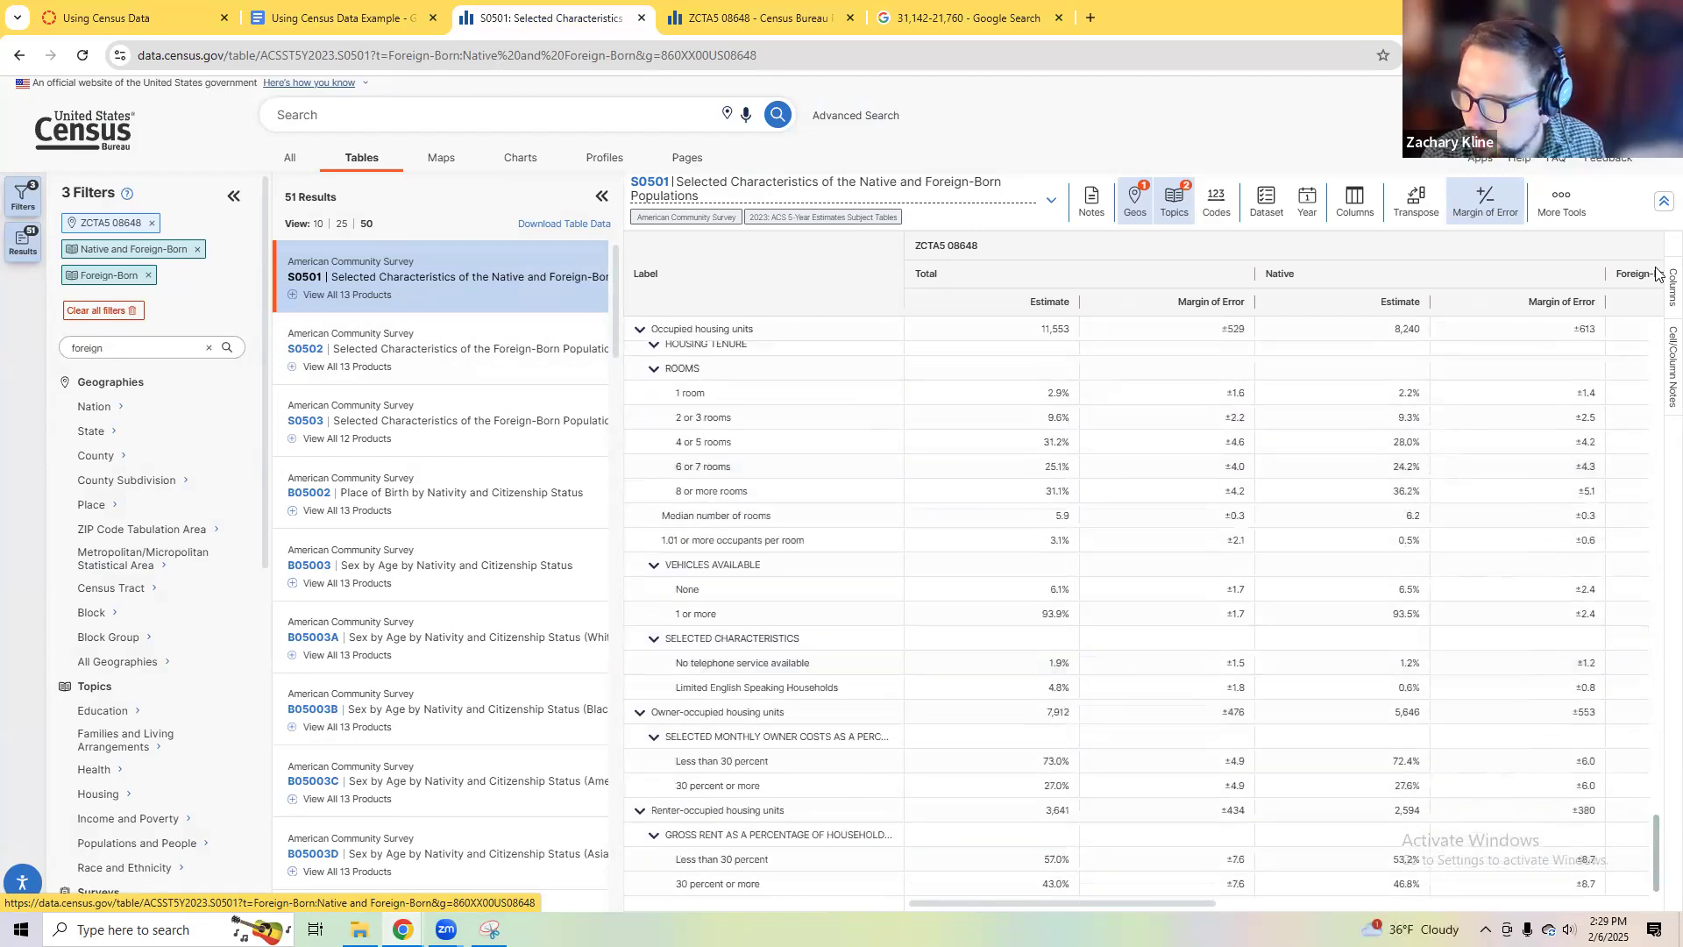
{"action": "left_click_drag", "start_coordinate": [1655, 852], "coordinate": [1659, 274]}
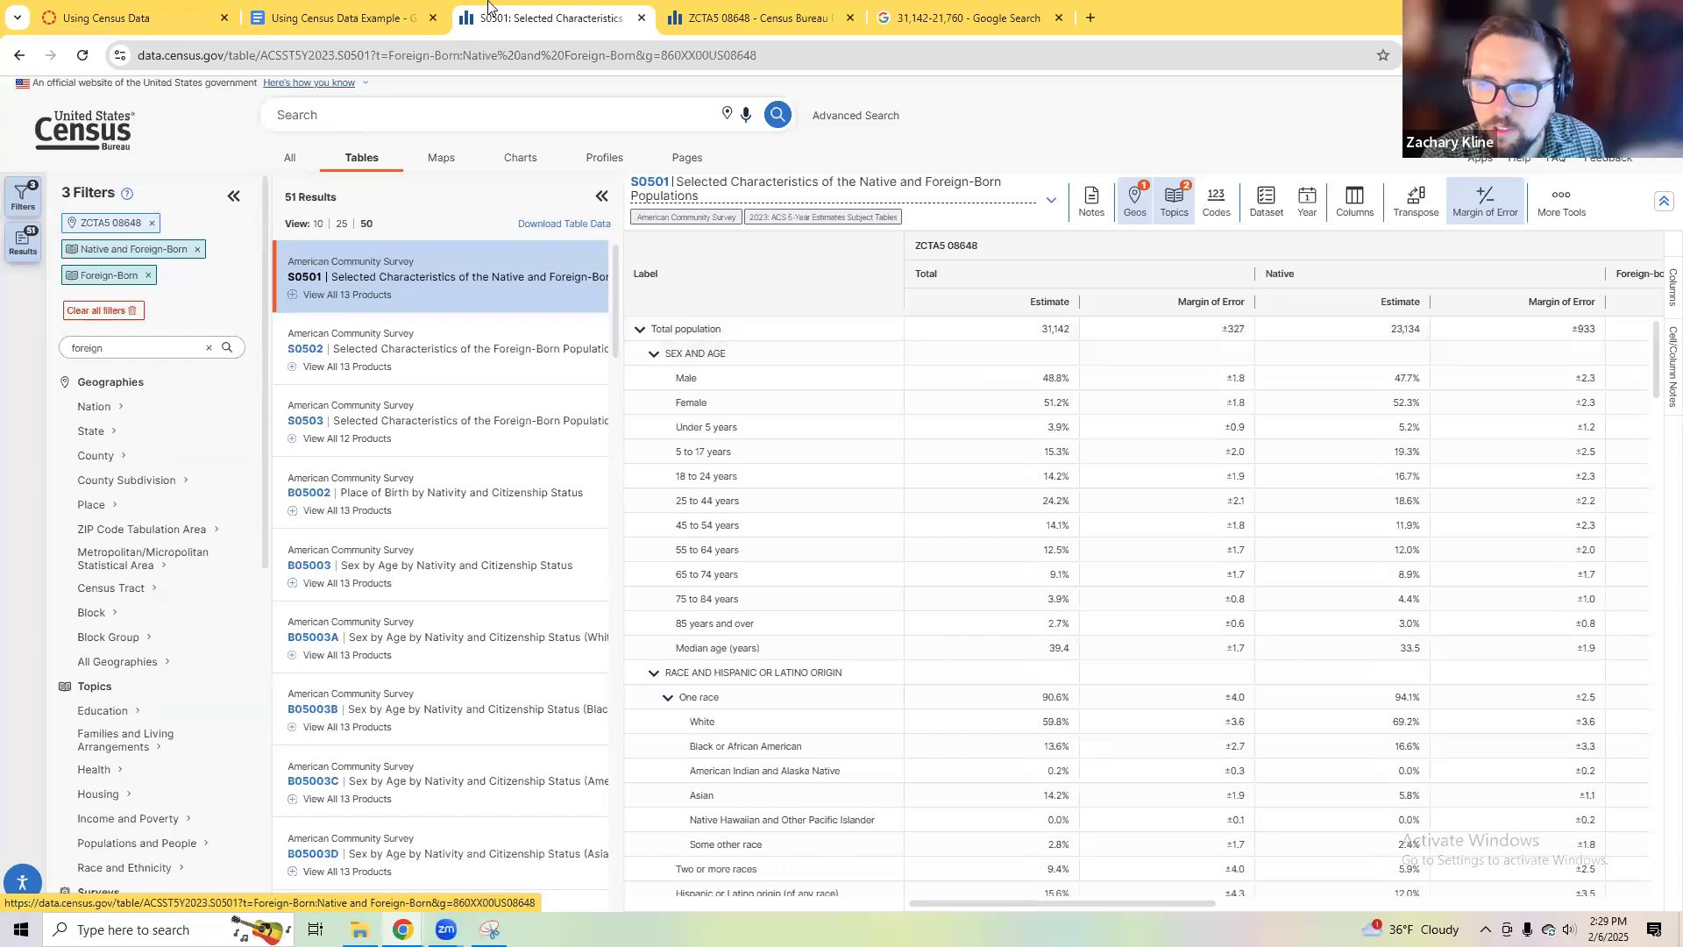
Step: Complete the question 2 calculation in the Google document so it reads (8,008/31142)*100
{"action": "left_click", "coordinate": [343, 18]}
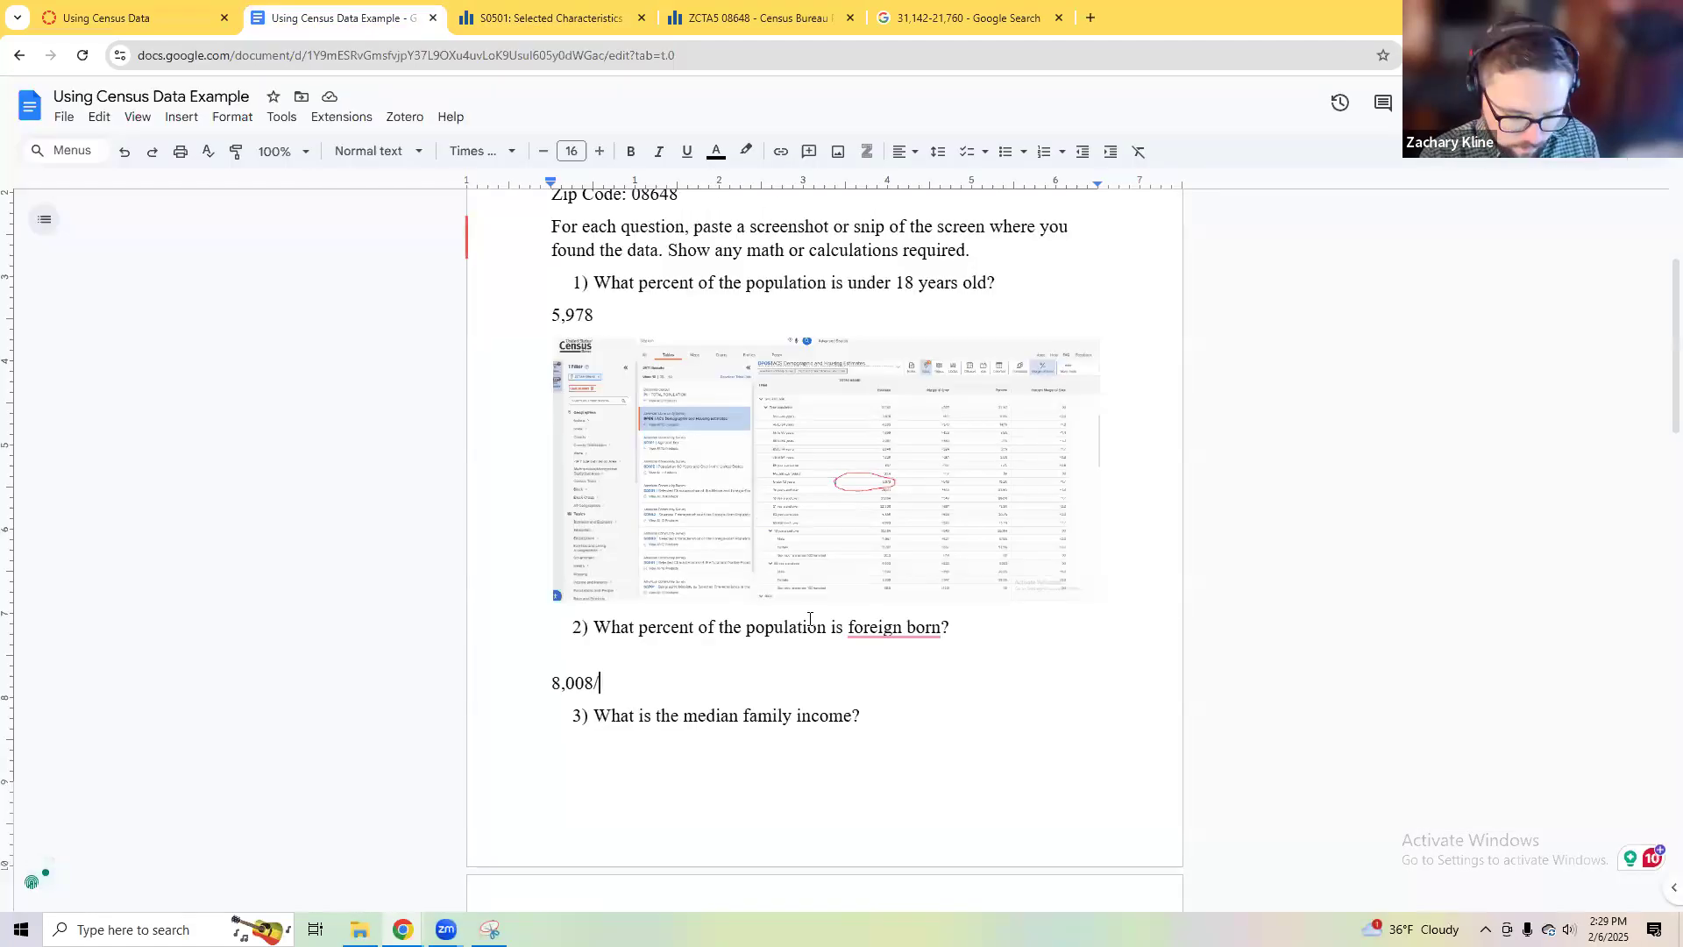
{"action": "type", "text": "1142)"}
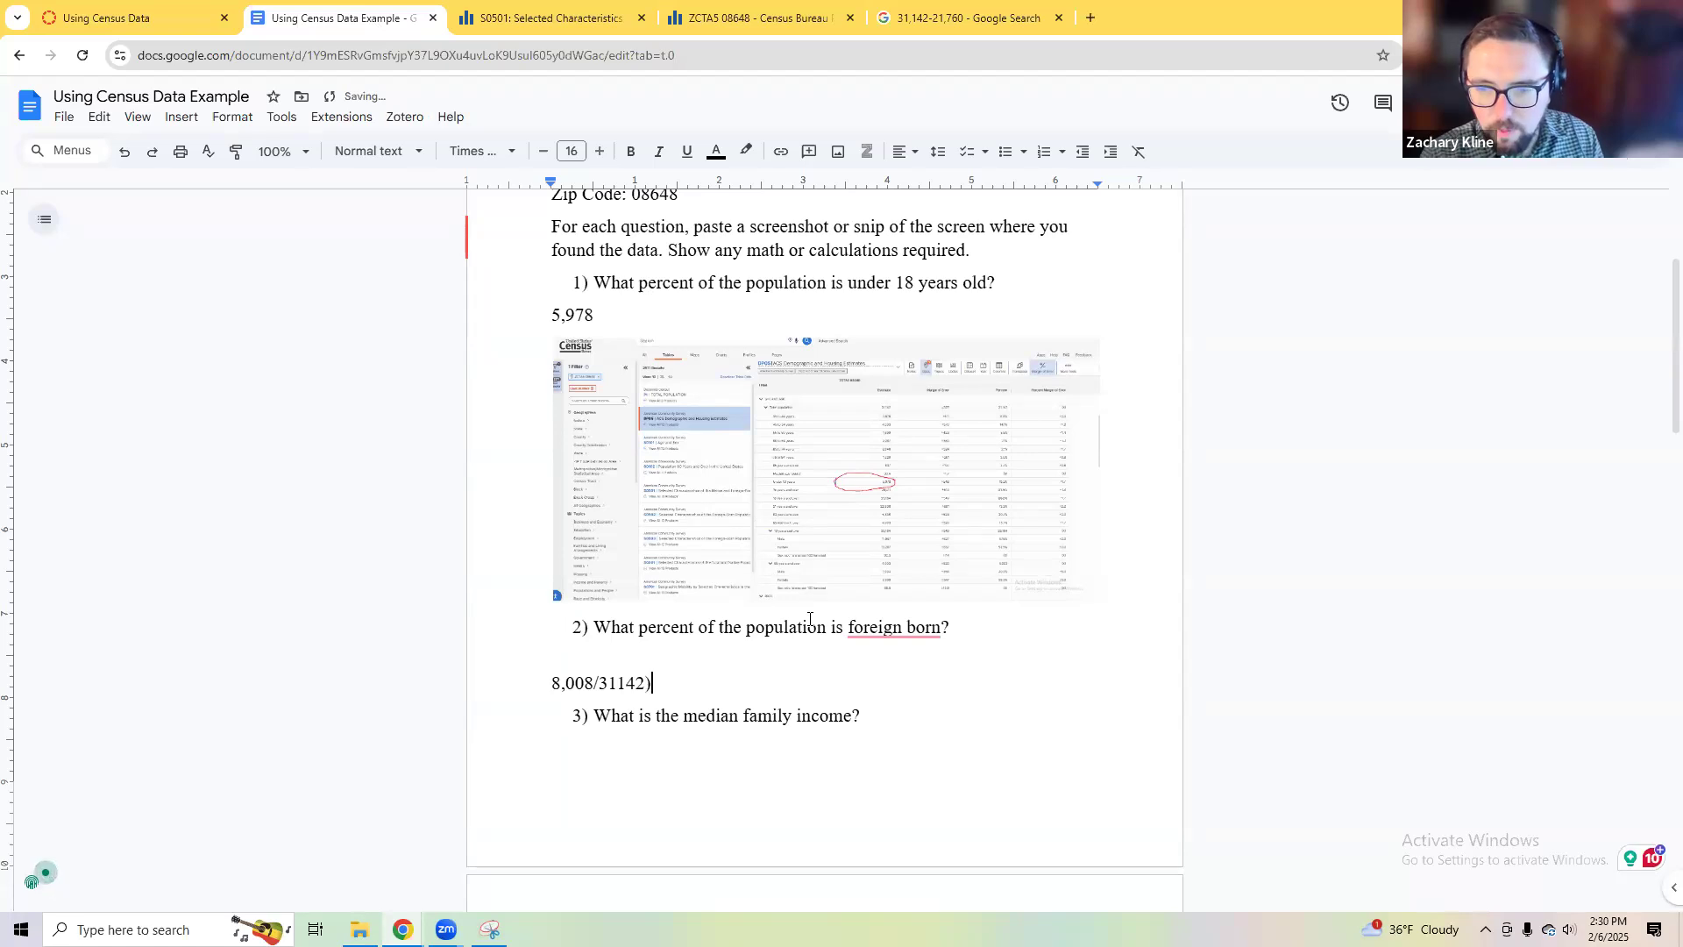
{"action": "left_click", "coordinate": [550, 683]}
{"action": "type", "text": "(8,0"}
{"action": "key", "text": "ctrl+a"}
{"action": "left_click", "coordinate": [778, 677]}
Step: Copy the question 2 formula from the document and calculate it with a Google search
{"action": "triple_click", "coordinate": [575, 673]}
{"action": "key", "text": "ctrl+c"}
{"action": "left_click", "coordinate": [969, 18]}
{"action": "left_click", "coordinate": [981, 45]}
{"action": "key", "text": "ctrl+v"}
{"action": "key", "text": "Return"}
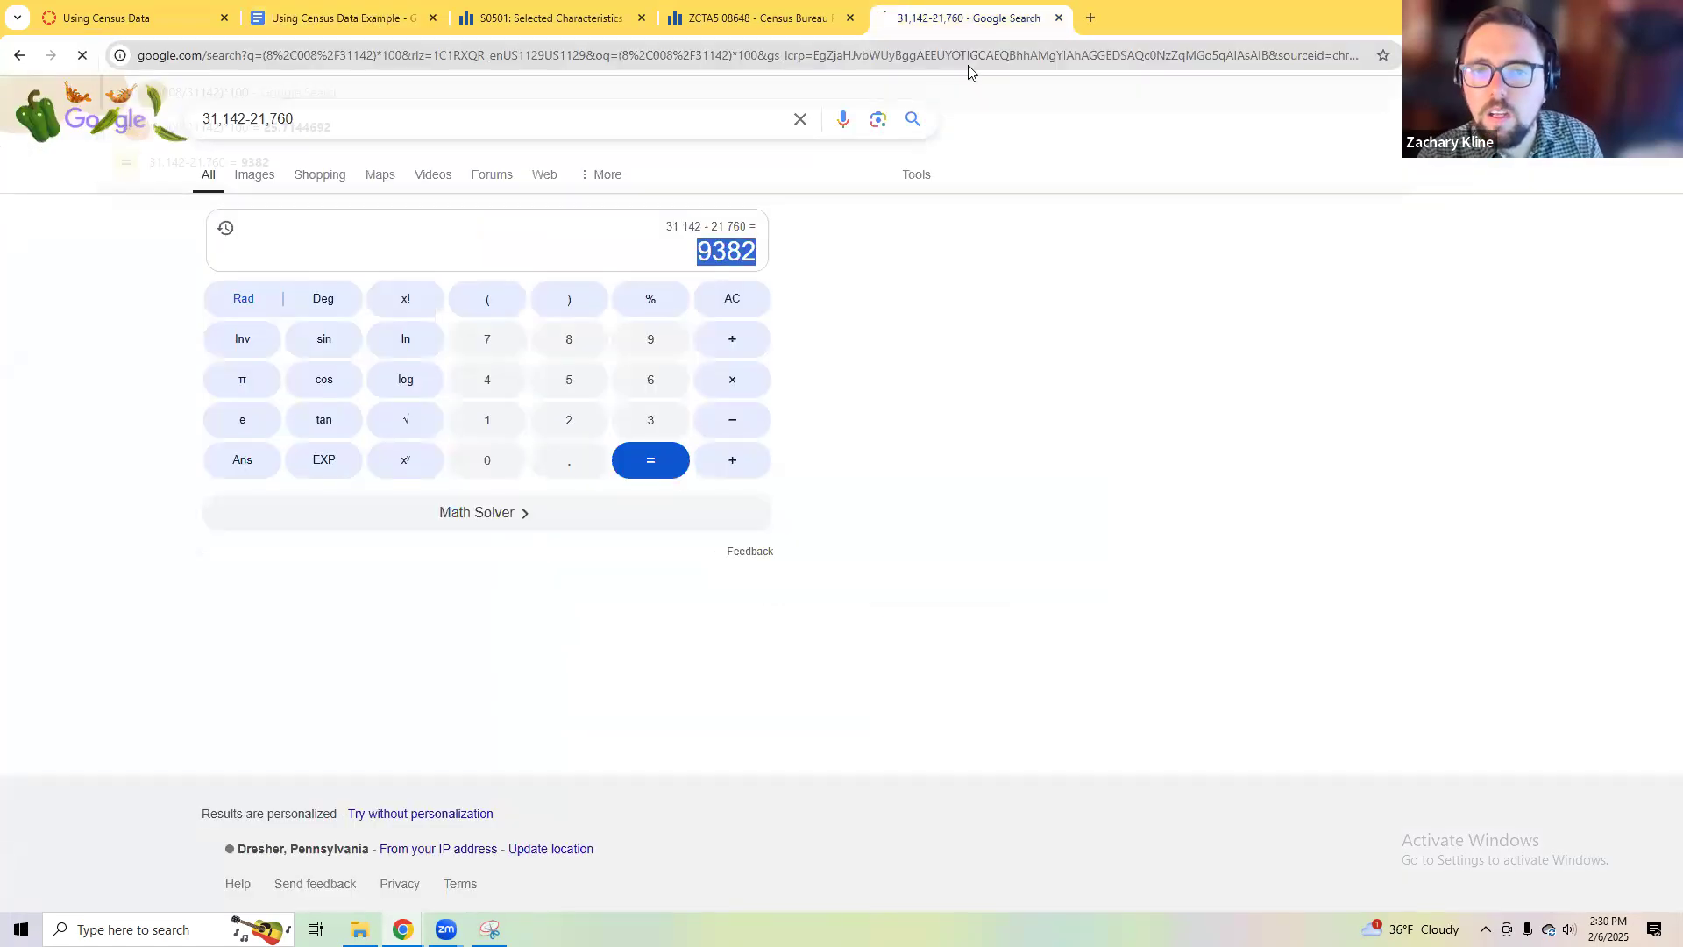
Step: Add the result "= 26%" after the question 2 formula in the Google document
{"action": "left_click", "coordinate": [350, 18]}
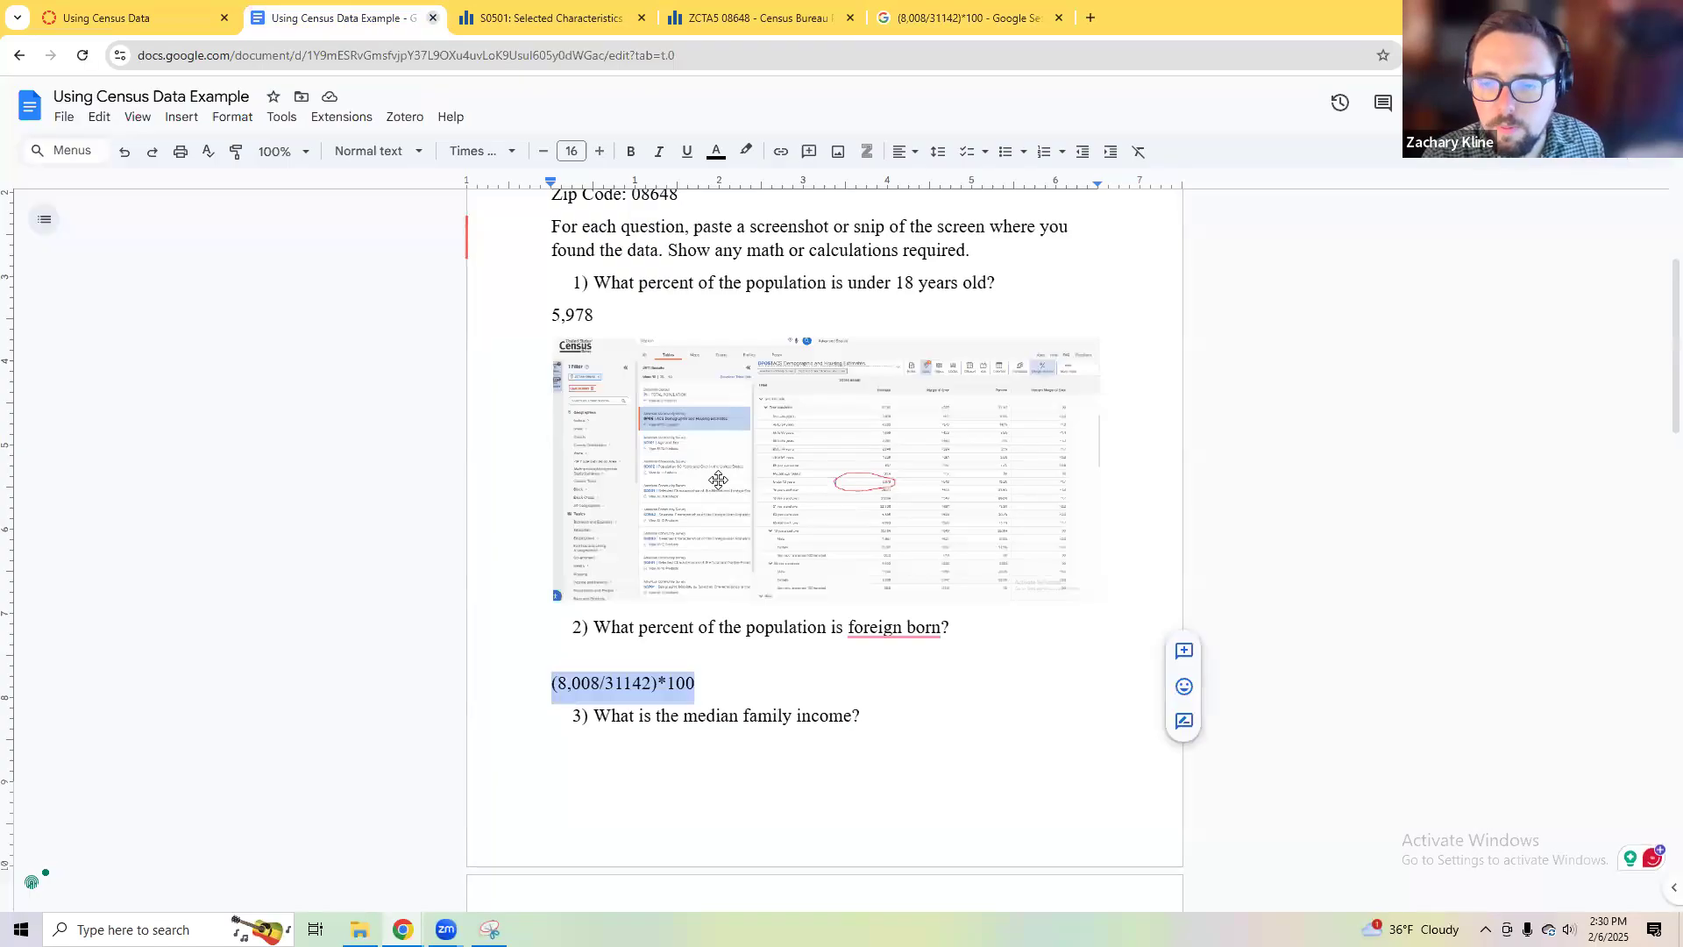
{"action": "left_click", "coordinate": [779, 680]}
{"action": "type", "text": "~"}
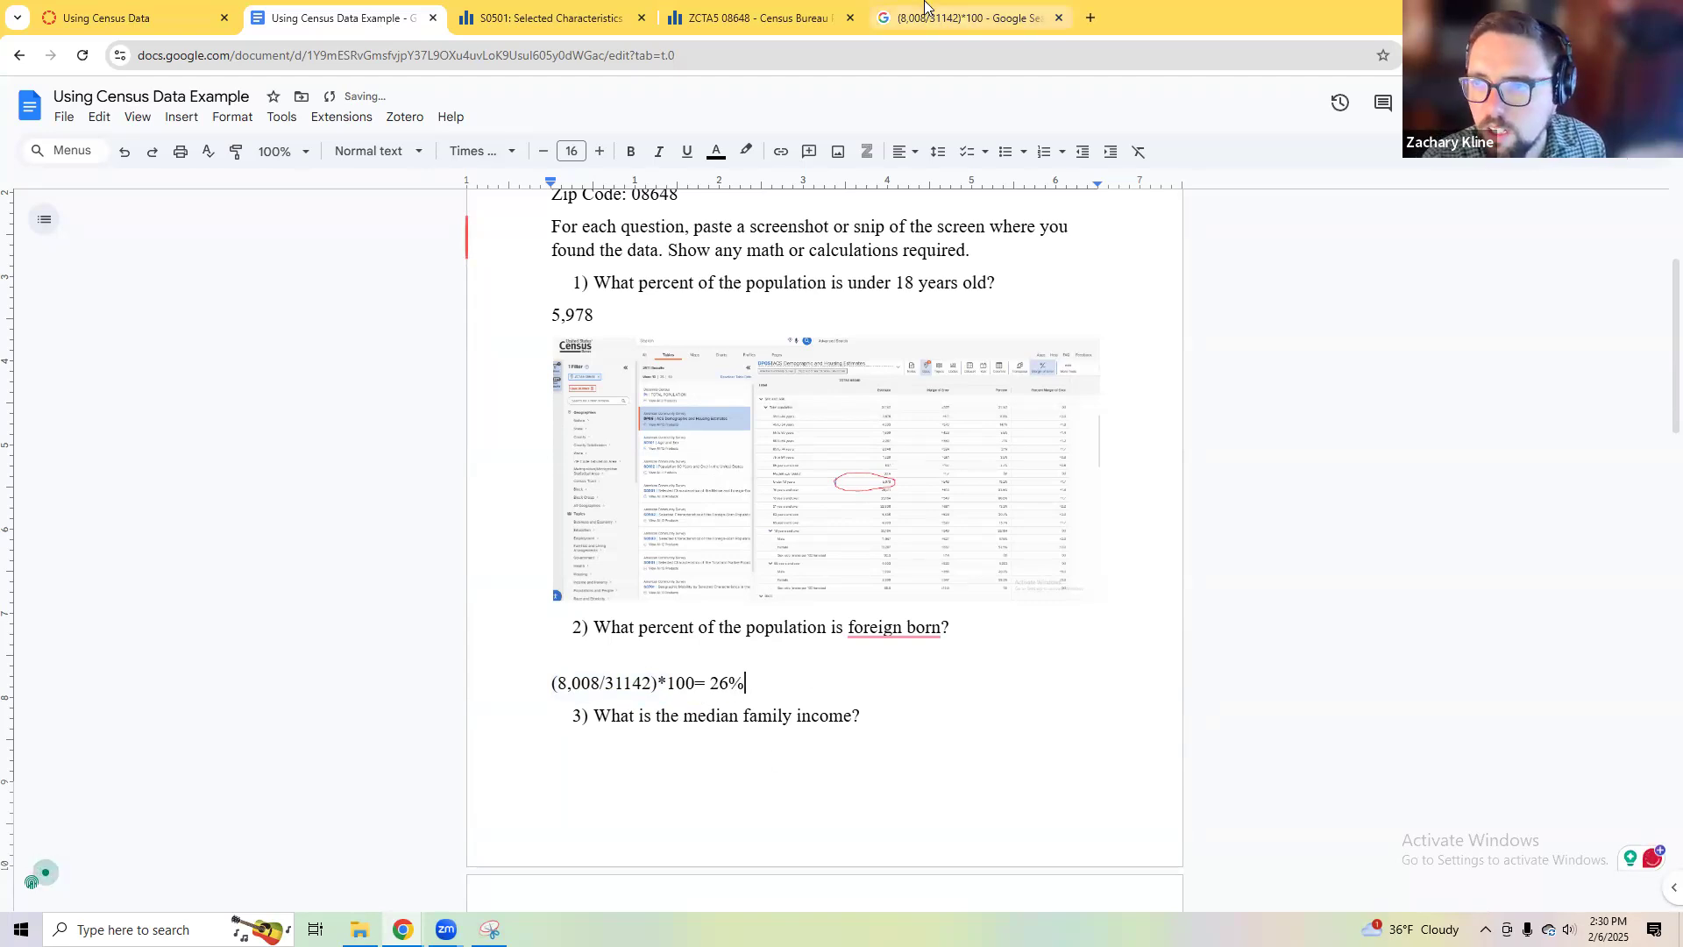
Step: Return to census table S0501 and look through its rows down to the poverty rates
{"action": "left_click", "coordinate": [925, 10]}
{"action": "left_click", "coordinate": [726, 13]}
{"action": "left_click", "coordinate": [561, 11]}
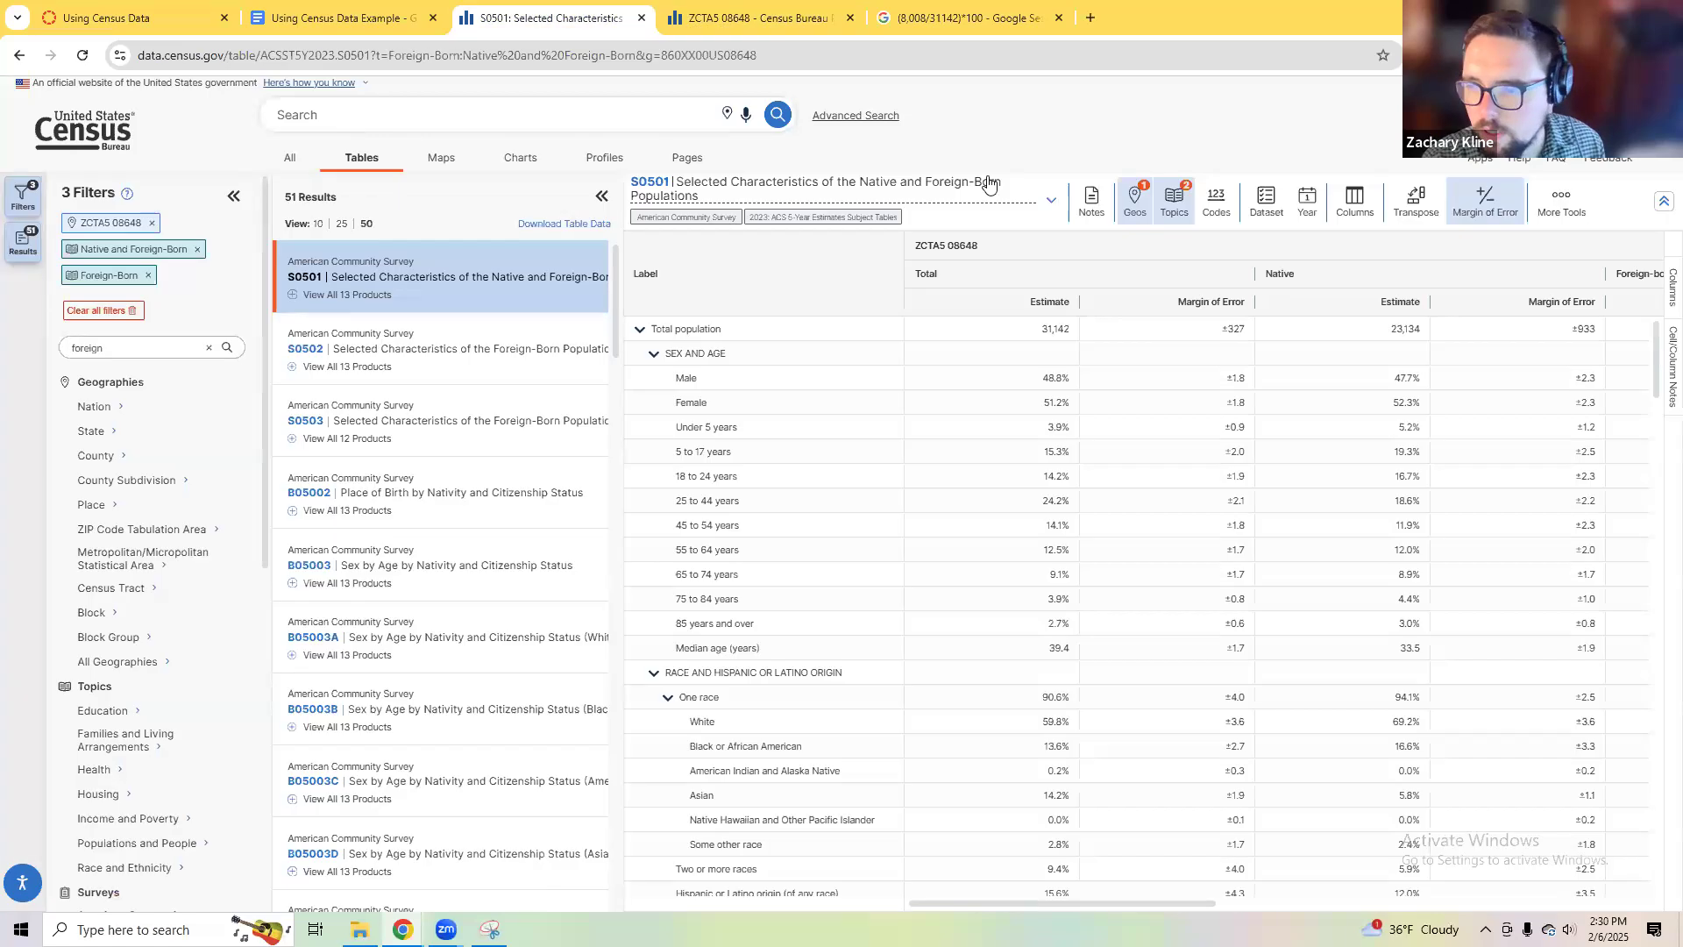
{"action": "scroll", "coordinate": [972, 684], "scroll_direction": "down", "scroll_amount": 4}
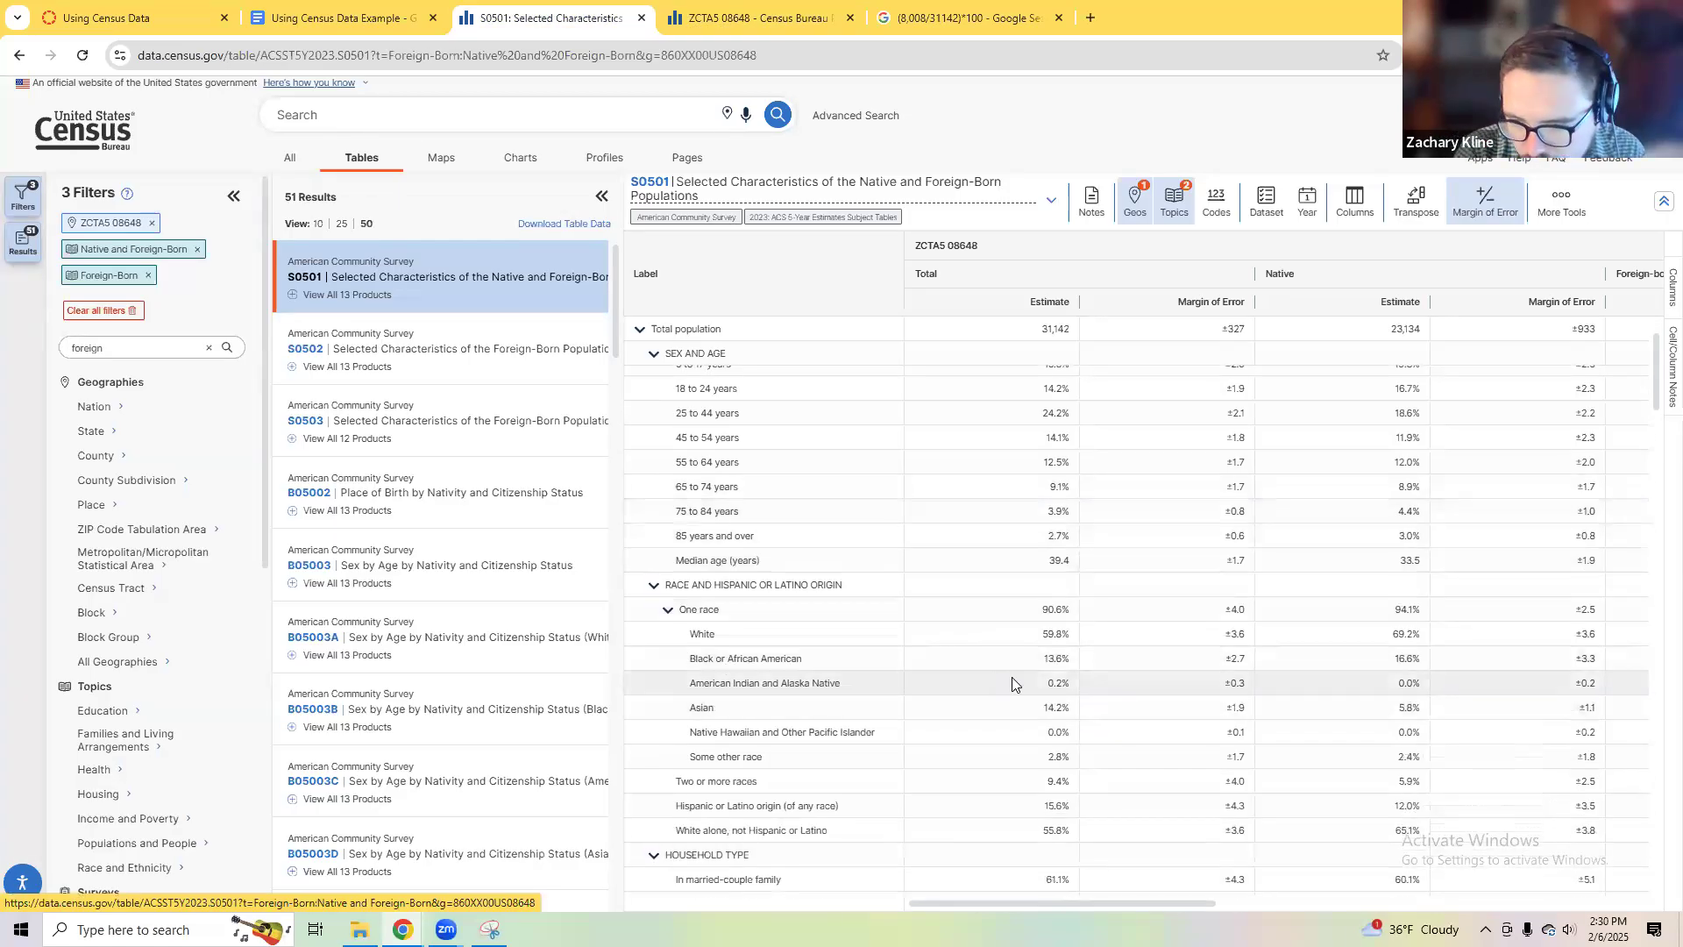
{"action": "scroll", "coordinate": [1069, 713], "scroll_direction": "down", "scroll_amount": 15}
{"action": "scroll", "coordinate": [1106, 723], "scroll_direction": "down", "scroll_amount": 15}
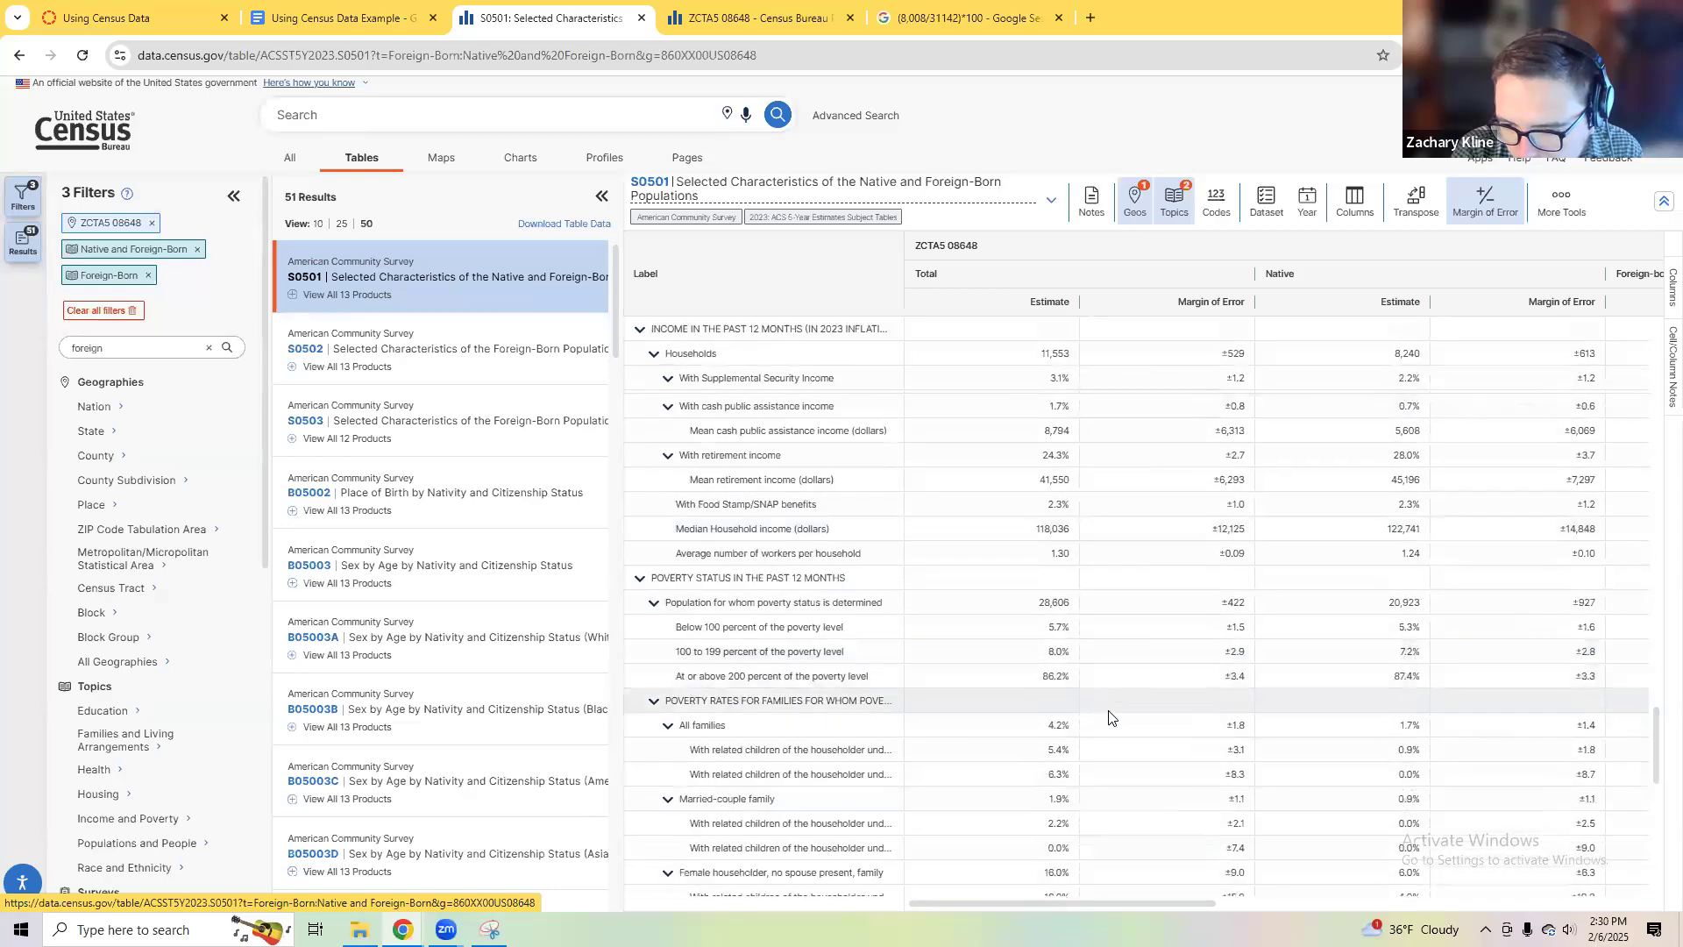
{"action": "scroll", "coordinate": [1165, 717], "scroll_direction": "up", "scroll_amount": 20}
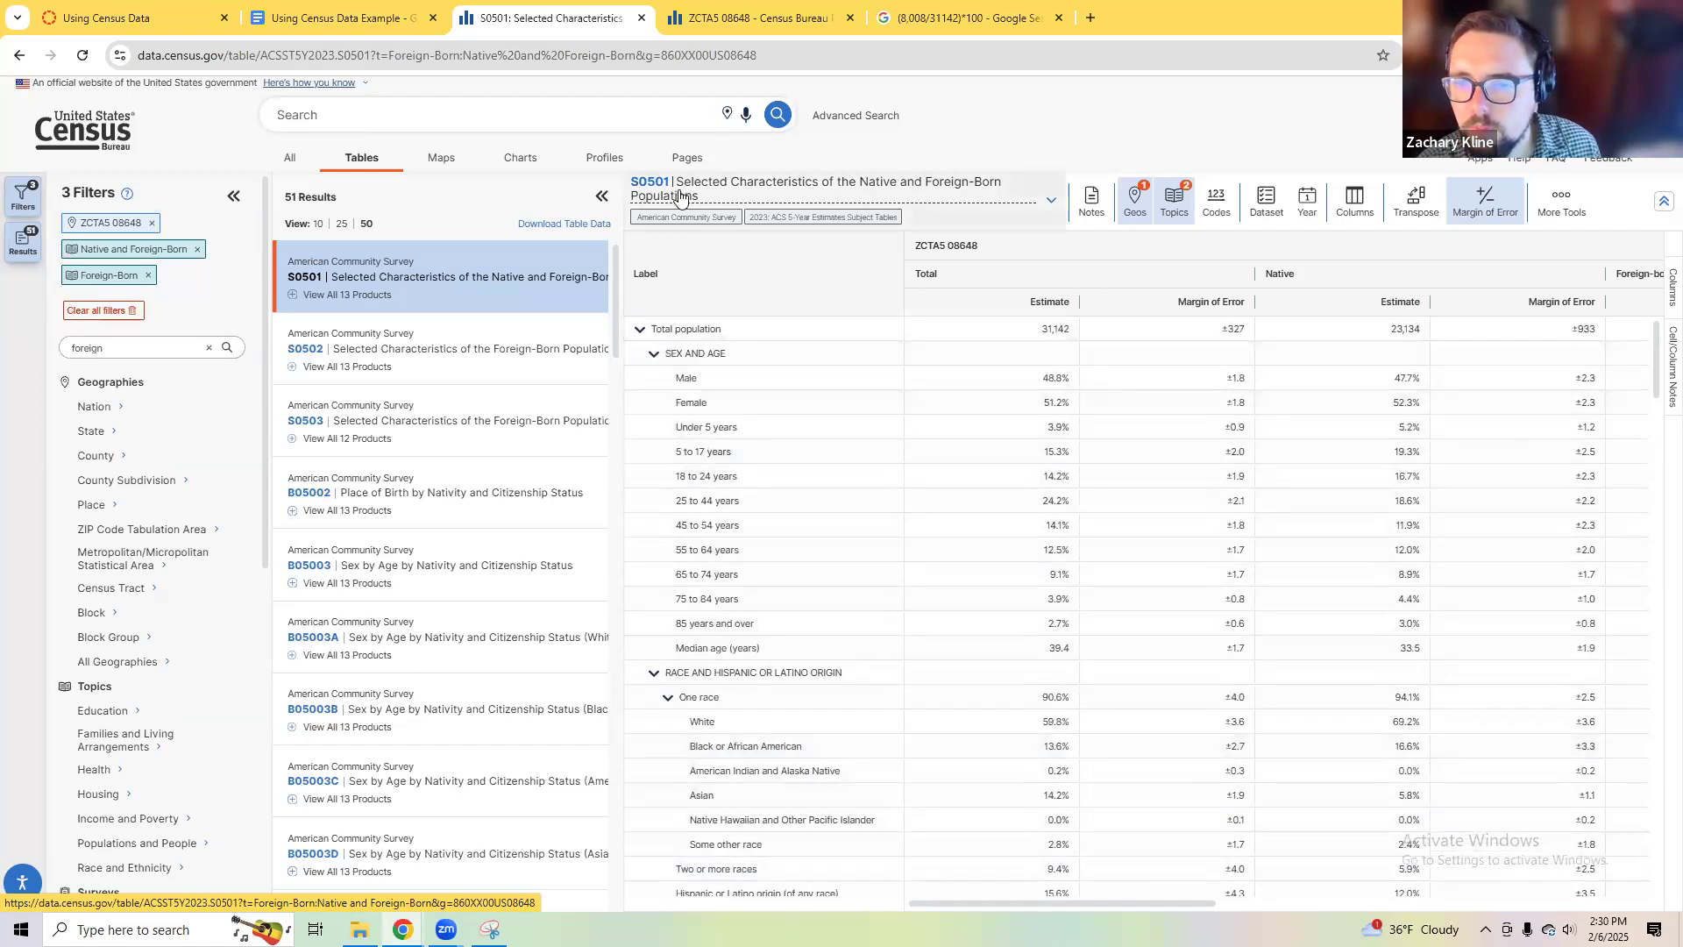
Step: List all products of table S0502, open its 2023 ACS 5-Year version, and look down its rows
{"action": "left_click", "coordinate": [340, 366]}
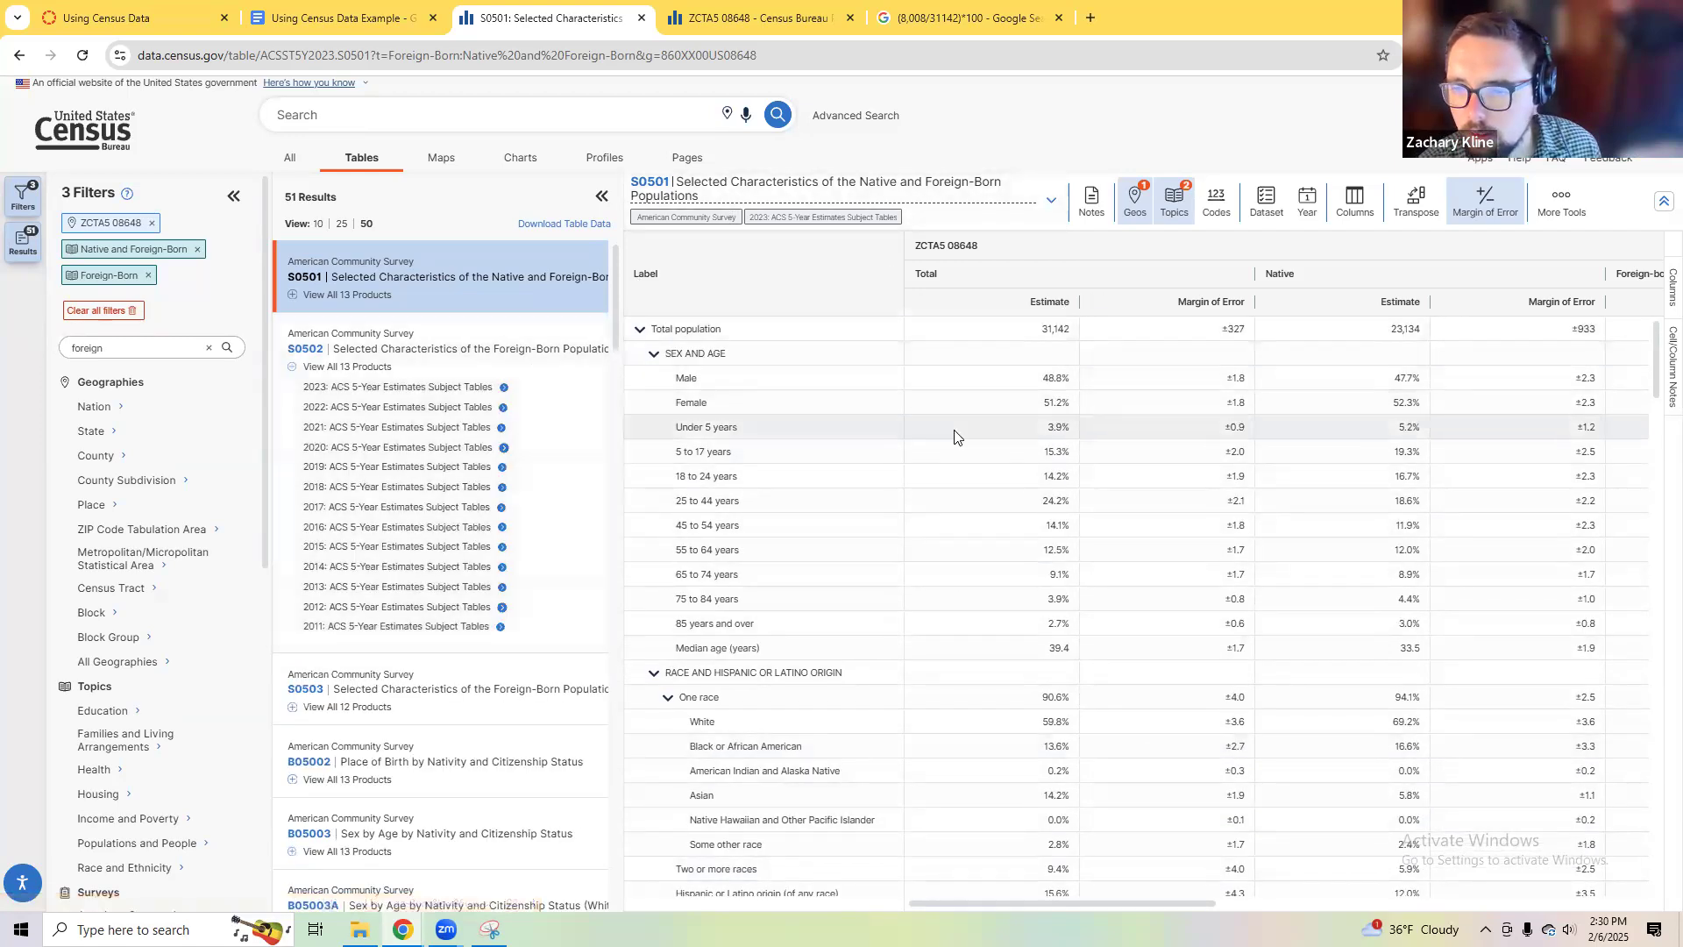
{"action": "left_click", "coordinate": [423, 388]}
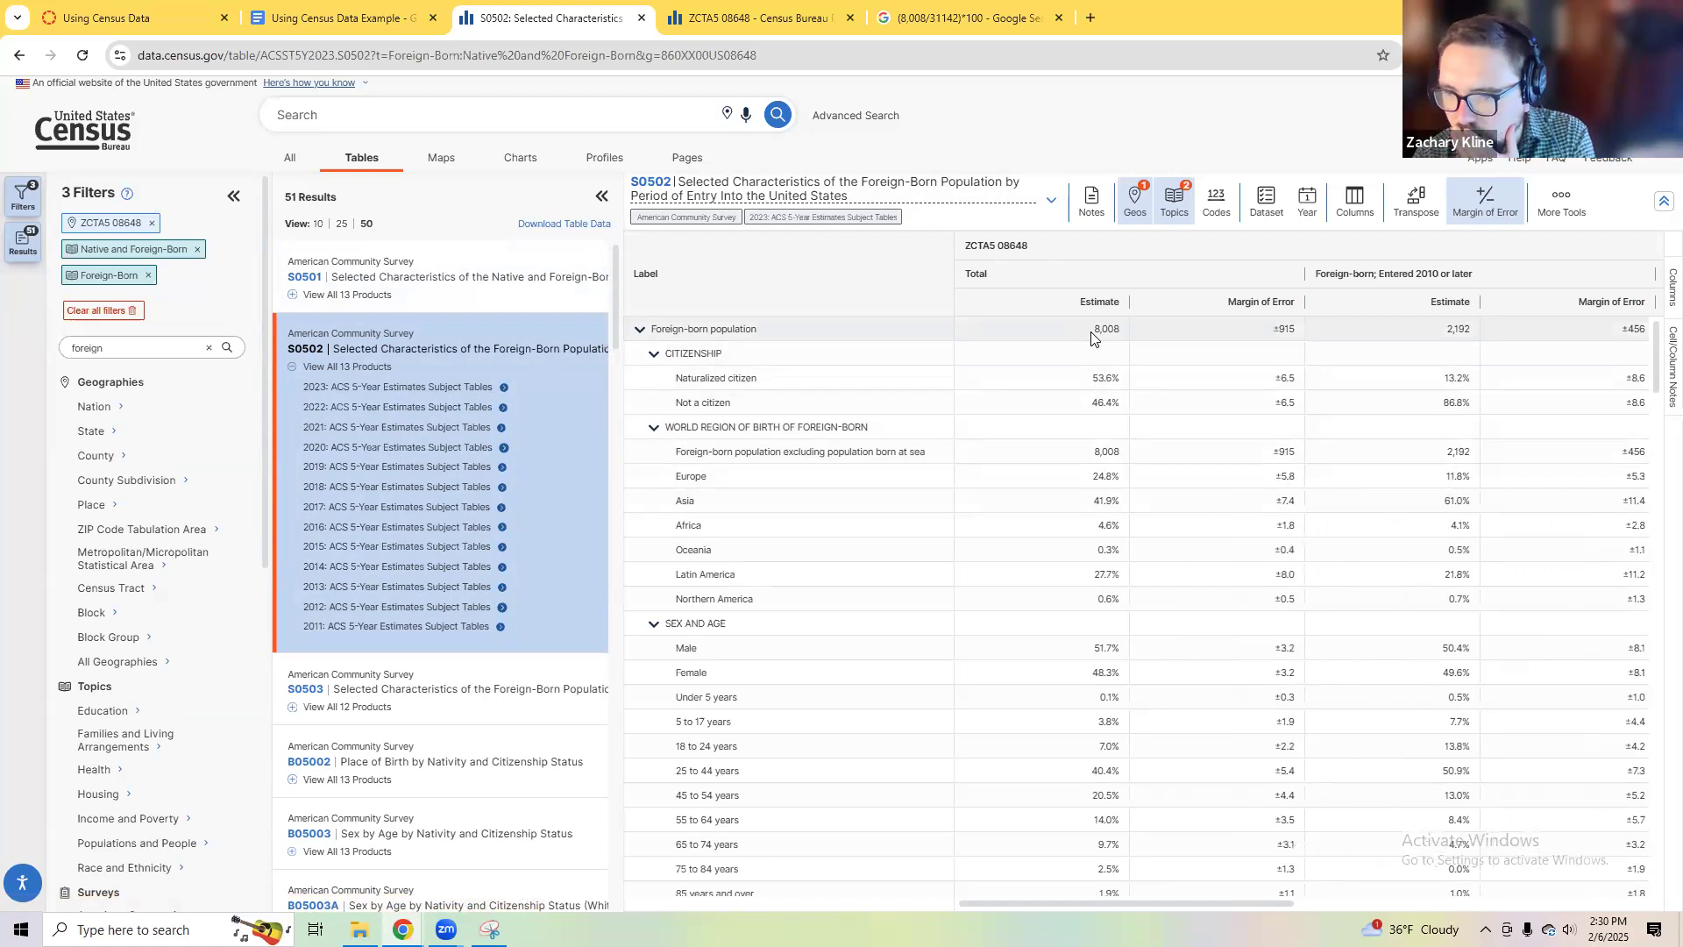
{"action": "scroll", "coordinate": [1103, 352], "scroll_direction": "down", "scroll_amount": 7}
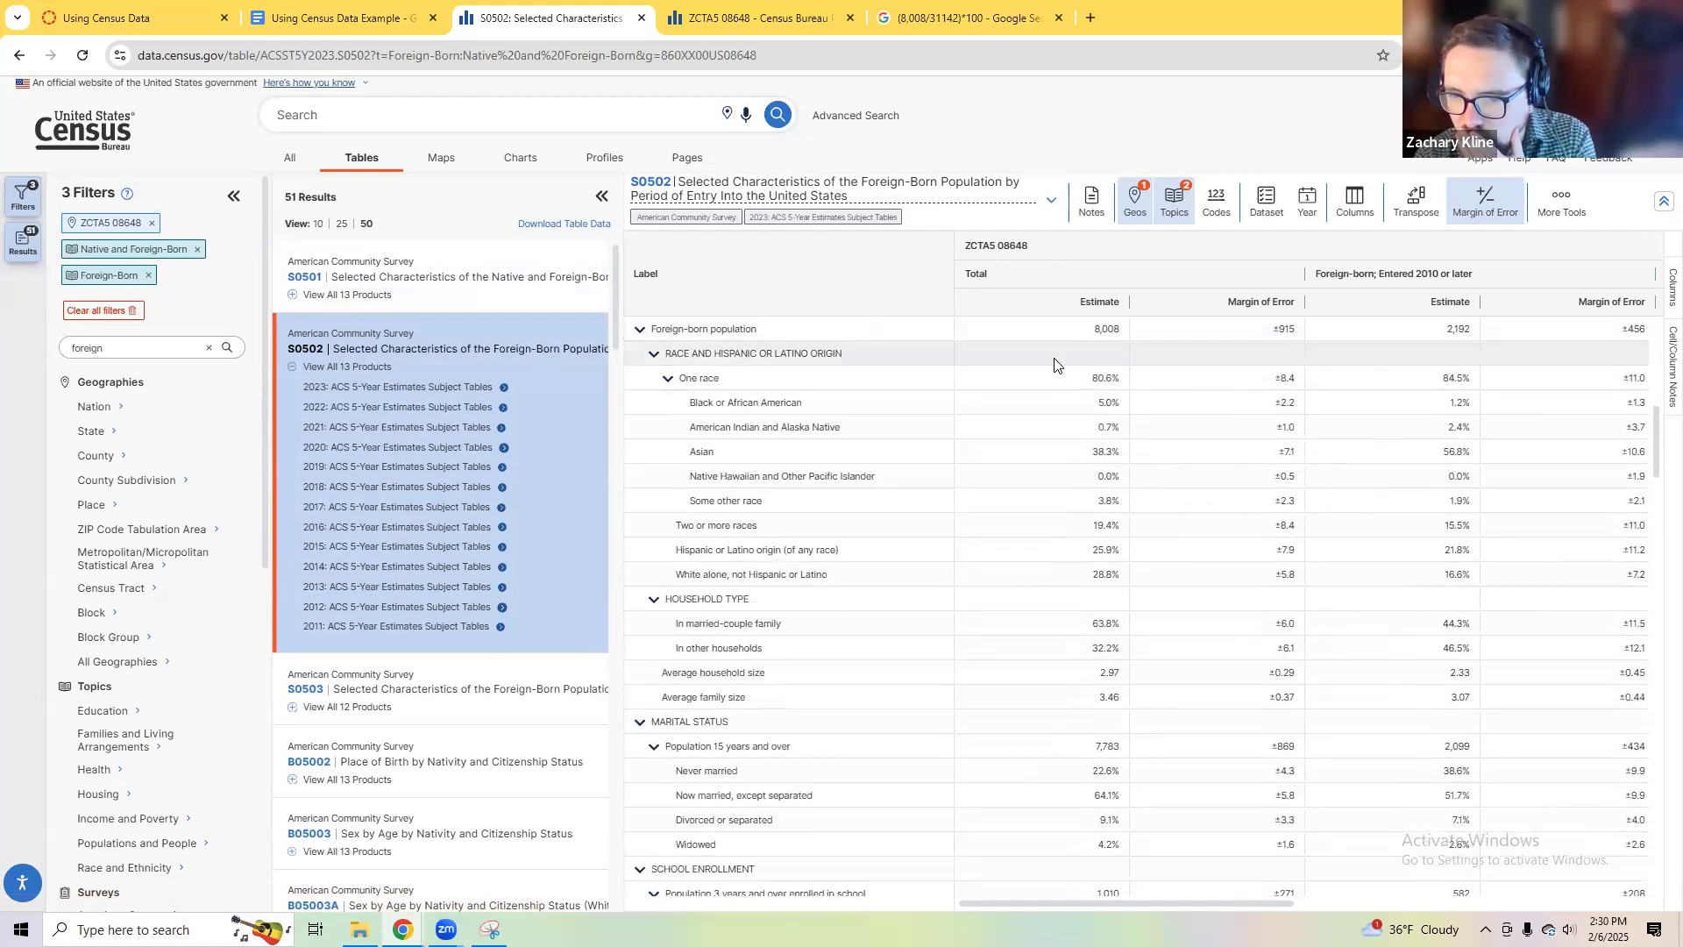
{"action": "scroll", "coordinate": [1054, 364], "scroll_direction": "down", "scroll_amount": 10}
Step: Review the question 2 answer in the Google document and the foreign-born population rows at the start of S0502
{"action": "left_click", "coordinate": [350, 17]}
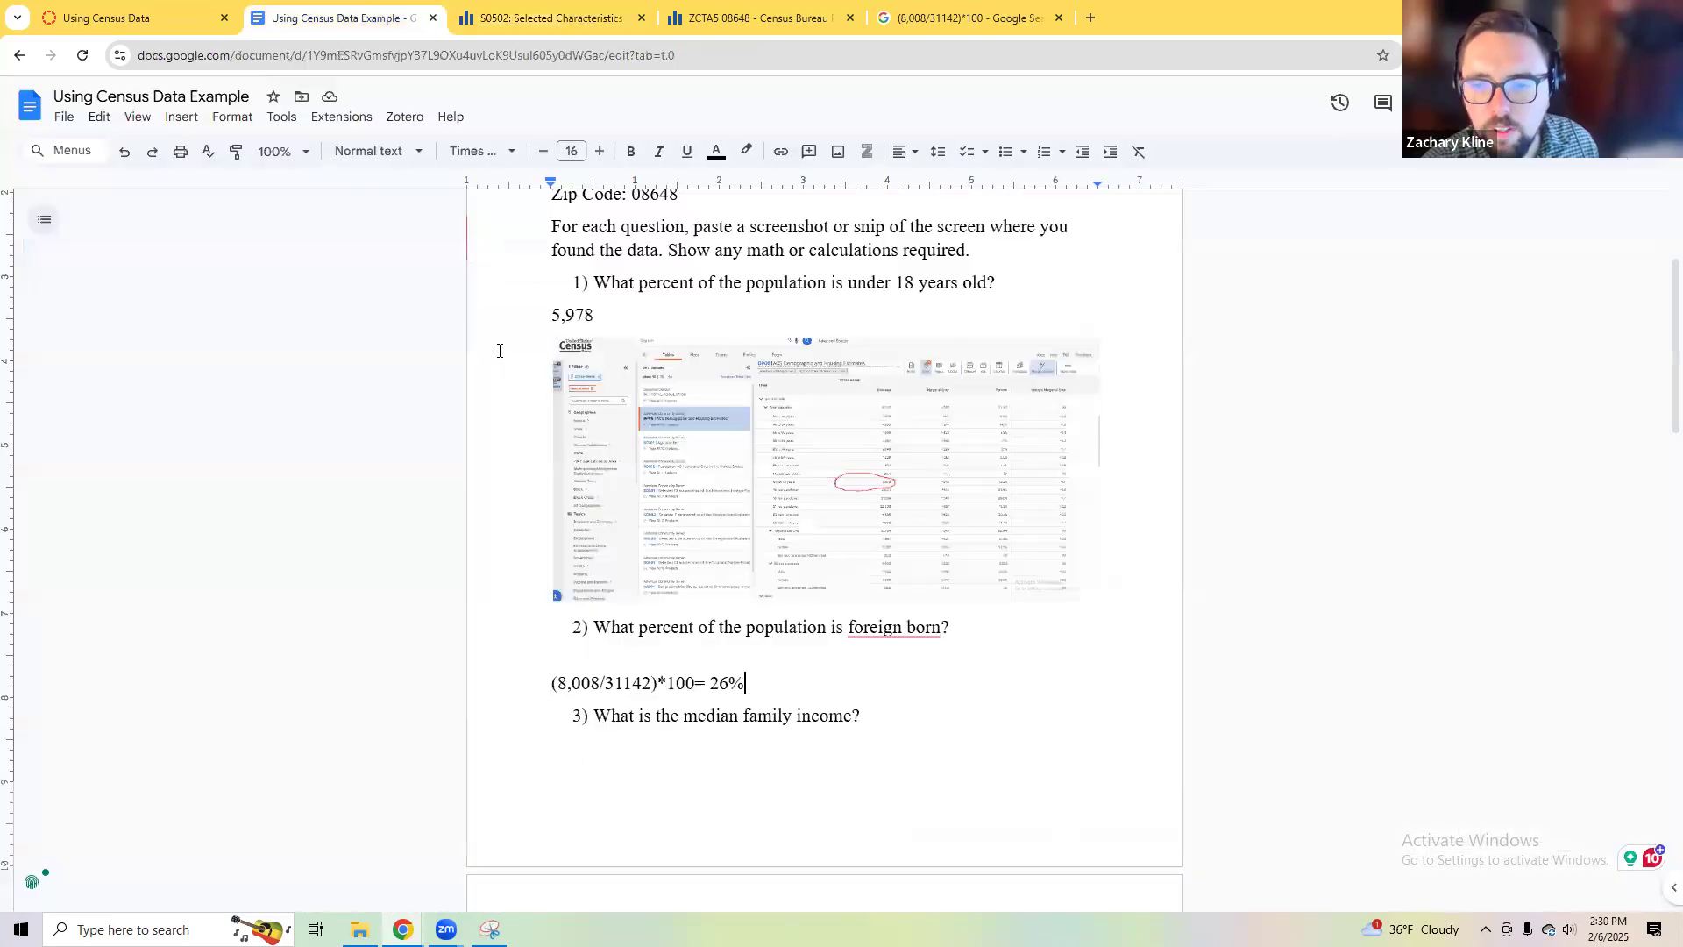
{"action": "scroll", "coordinate": [786, 747], "scroll_direction": "down", "scroll_amount": 2}
{"action": "left_click", "coordinate": [753, 18]}
{"action": "left_click", "coordinate": [552, 18]}
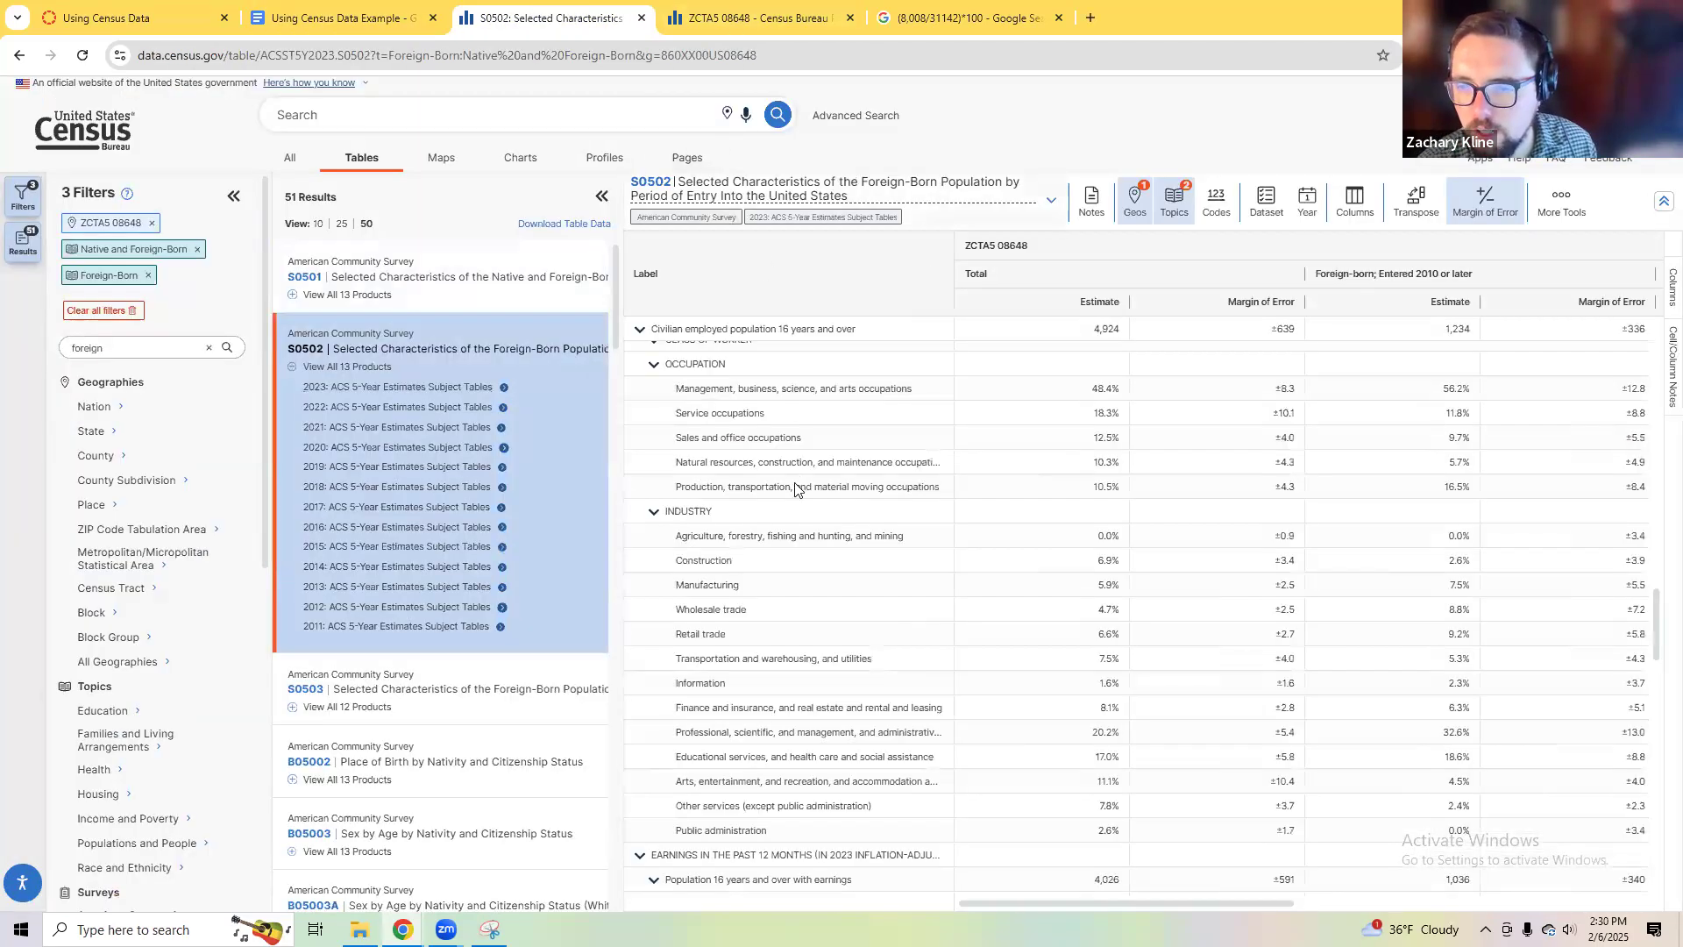
{"action": "scroll", "coordinate": [1021, 557], "scroll_direction": "up", "scroll_amount": 15}
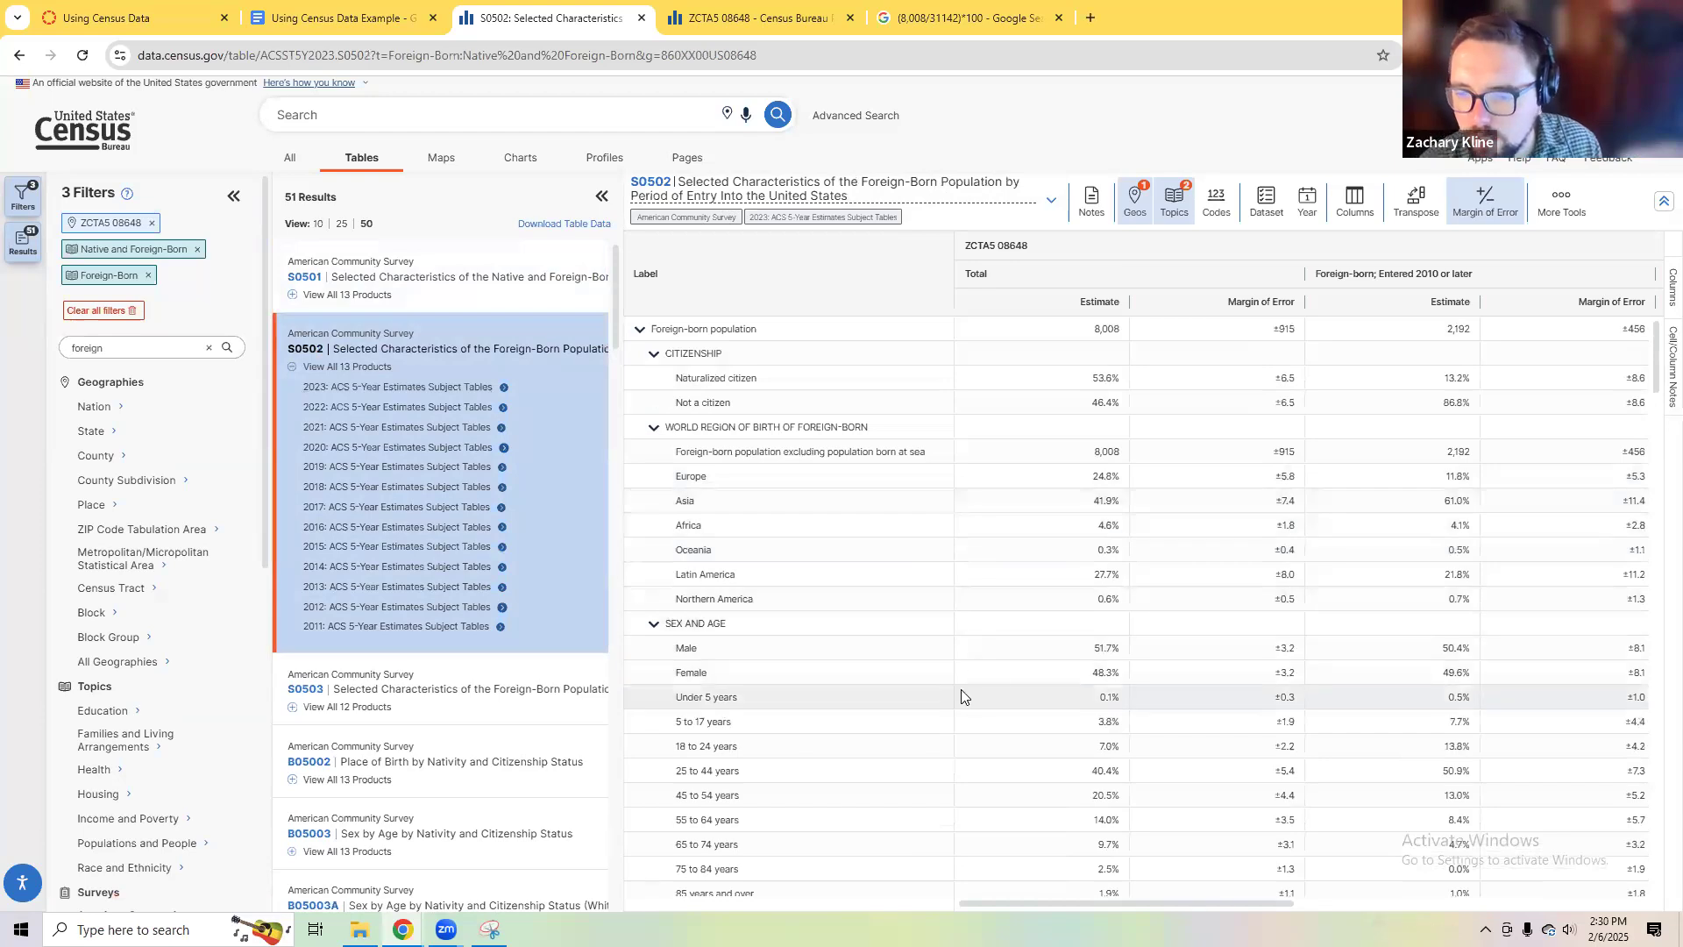
{"action": "scroll", "coordinate": [973, 665], "scroll_direction": "down", "scroll_amount": 2}
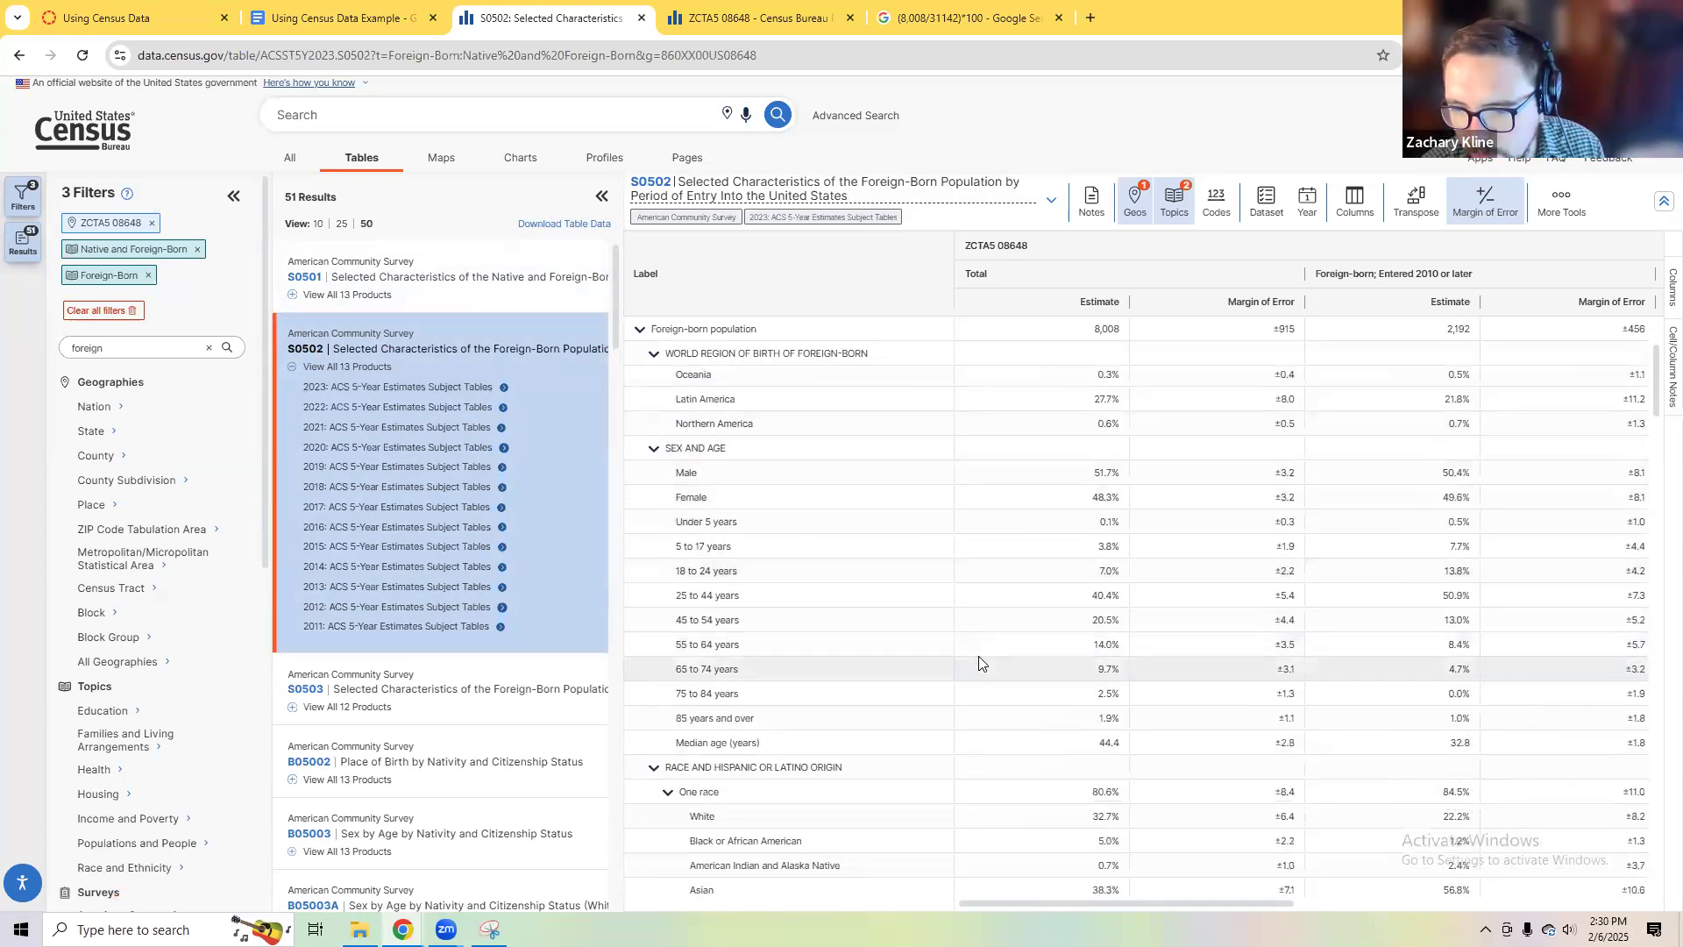
{"action": "scroll", "coordinate": [987, 676], "scroll_direction": "up", "scroll_amount": 2}
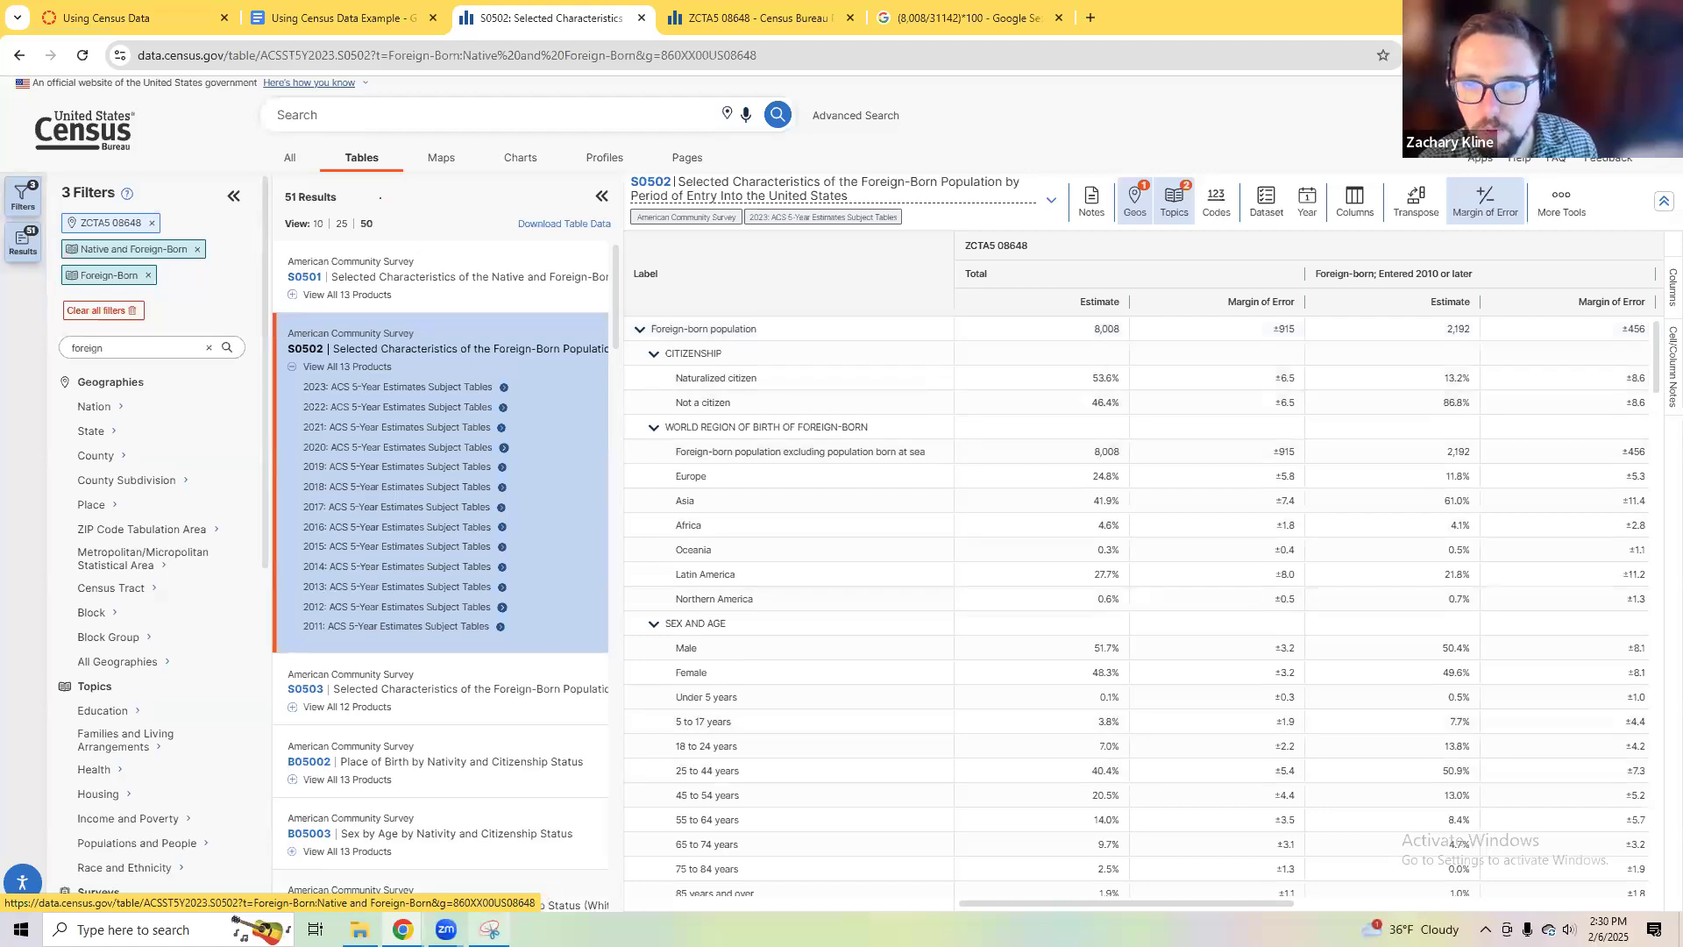
Step: Capture the S0502 census page with Snipping Tool and circle the 8,008 foreign-born population estimate in red
{"action": "key", "text": "alt+Tab"}
{"action": "key", "text": "ctrl+n"}
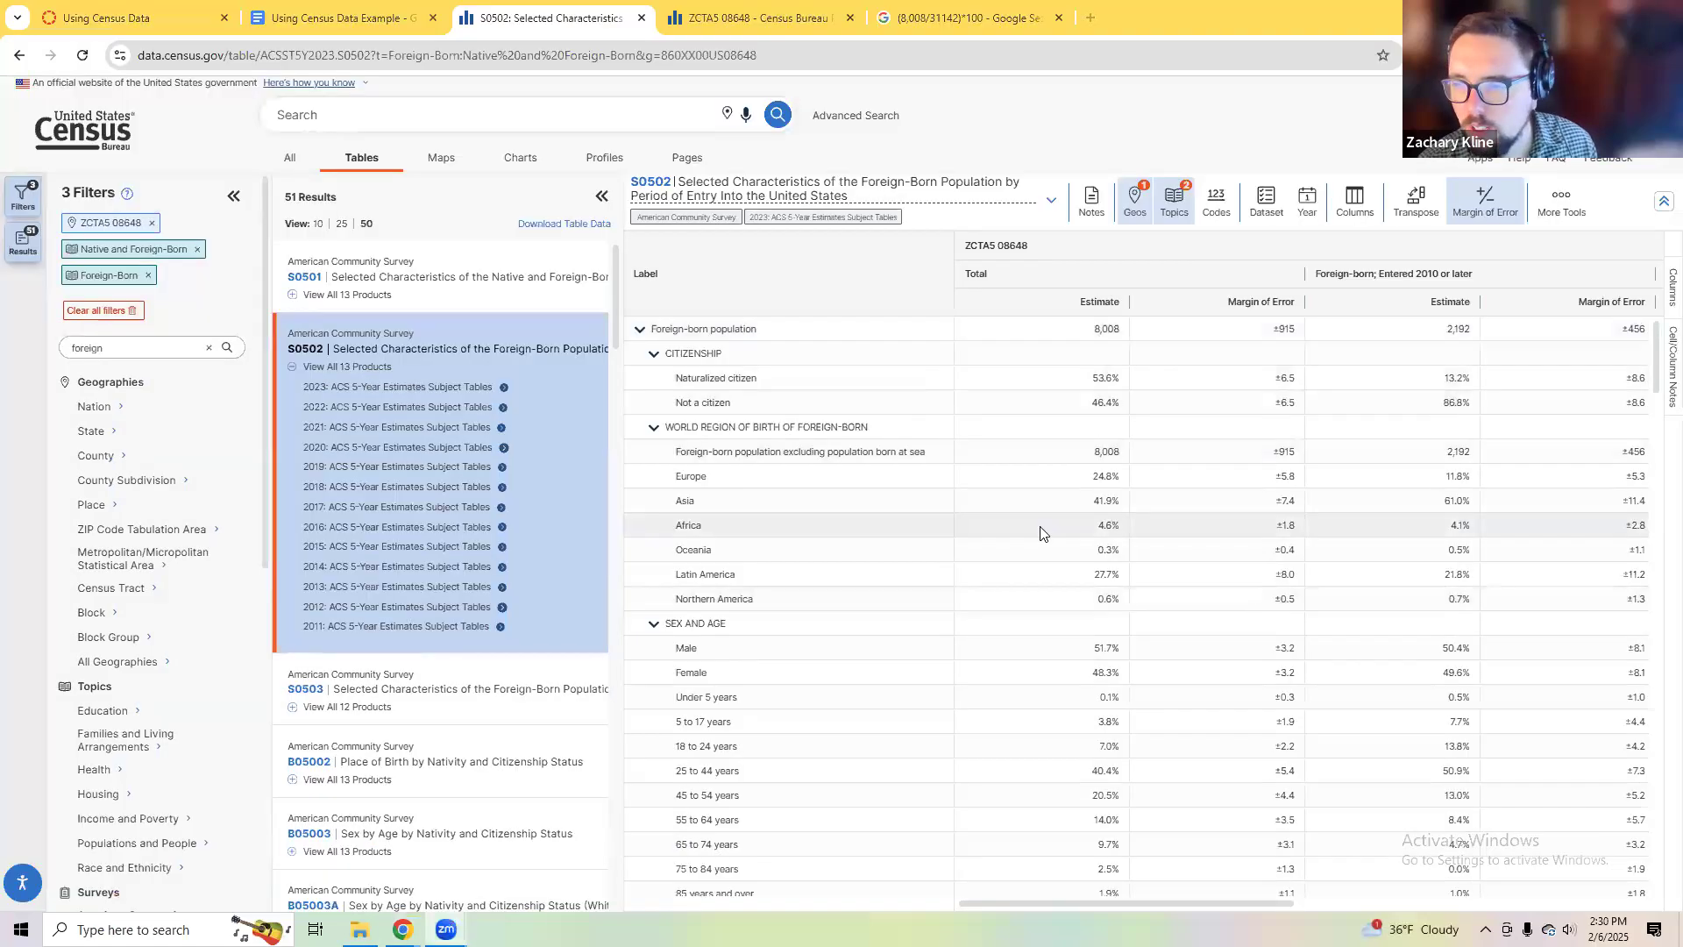
{"action": "left_click_drag", "start_coordinate": [13, 102], "coordinate": [1534, 898]}
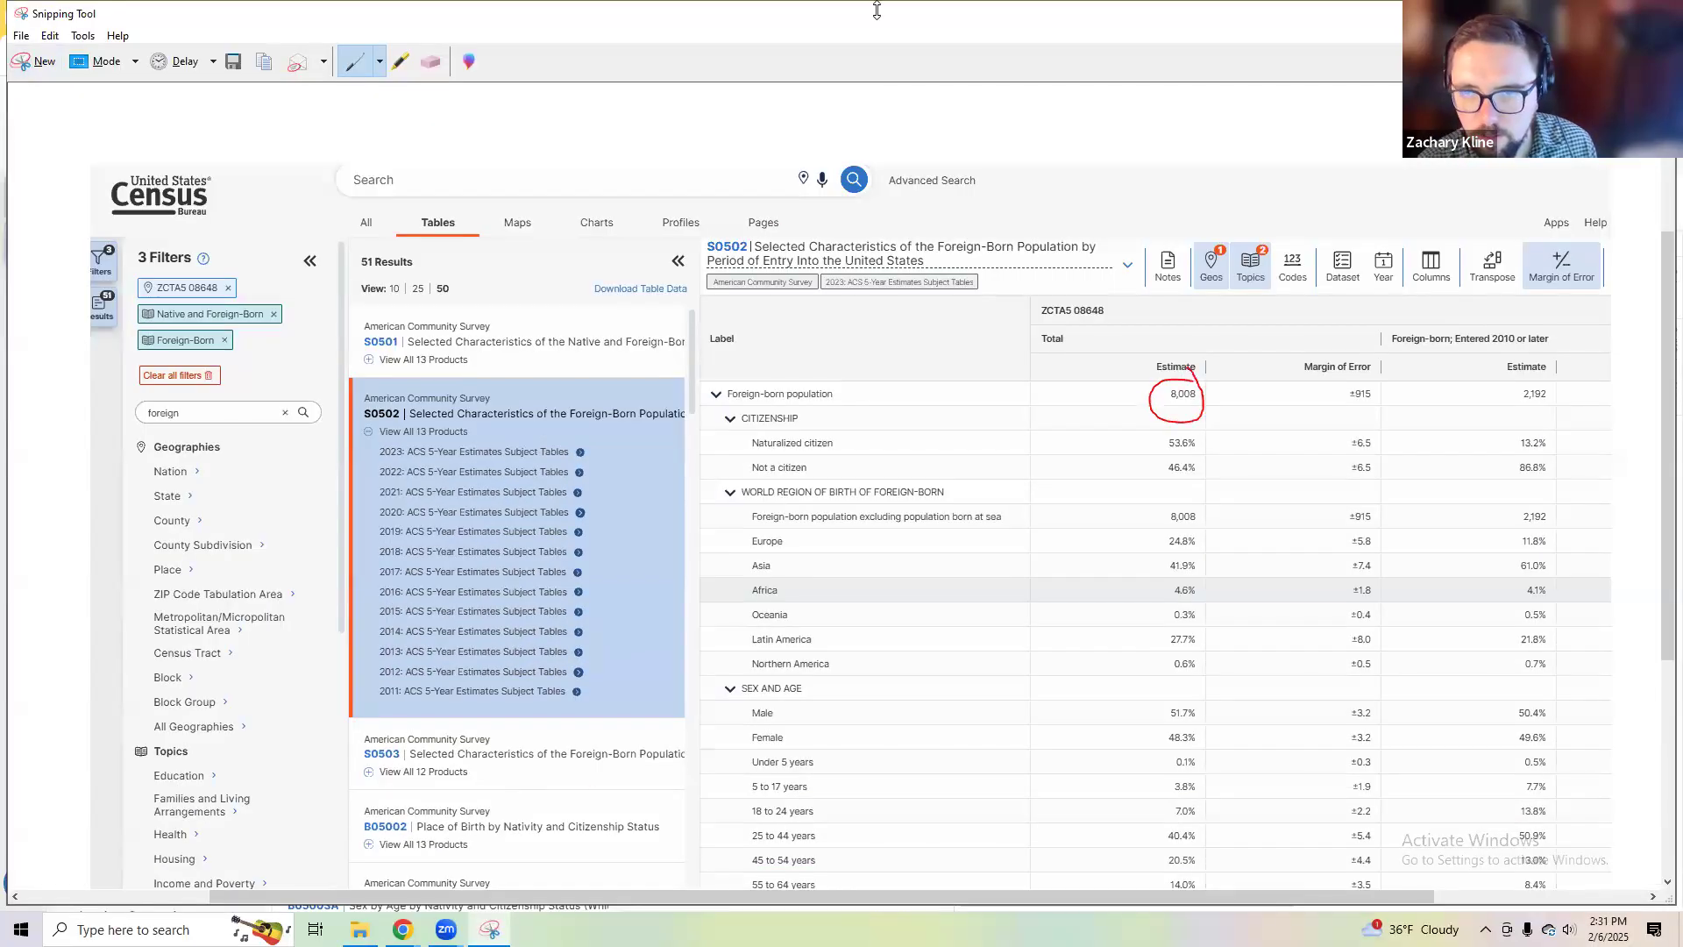
{"action": "left_click_drag", "start_coordinate": [918, 15], "coordinate": [910, 80]}
Step: Paste the S0502 snip on a new line below the question 2 calculation in the Google document
{"action": "left_click", "coordinate": [388, 10]}
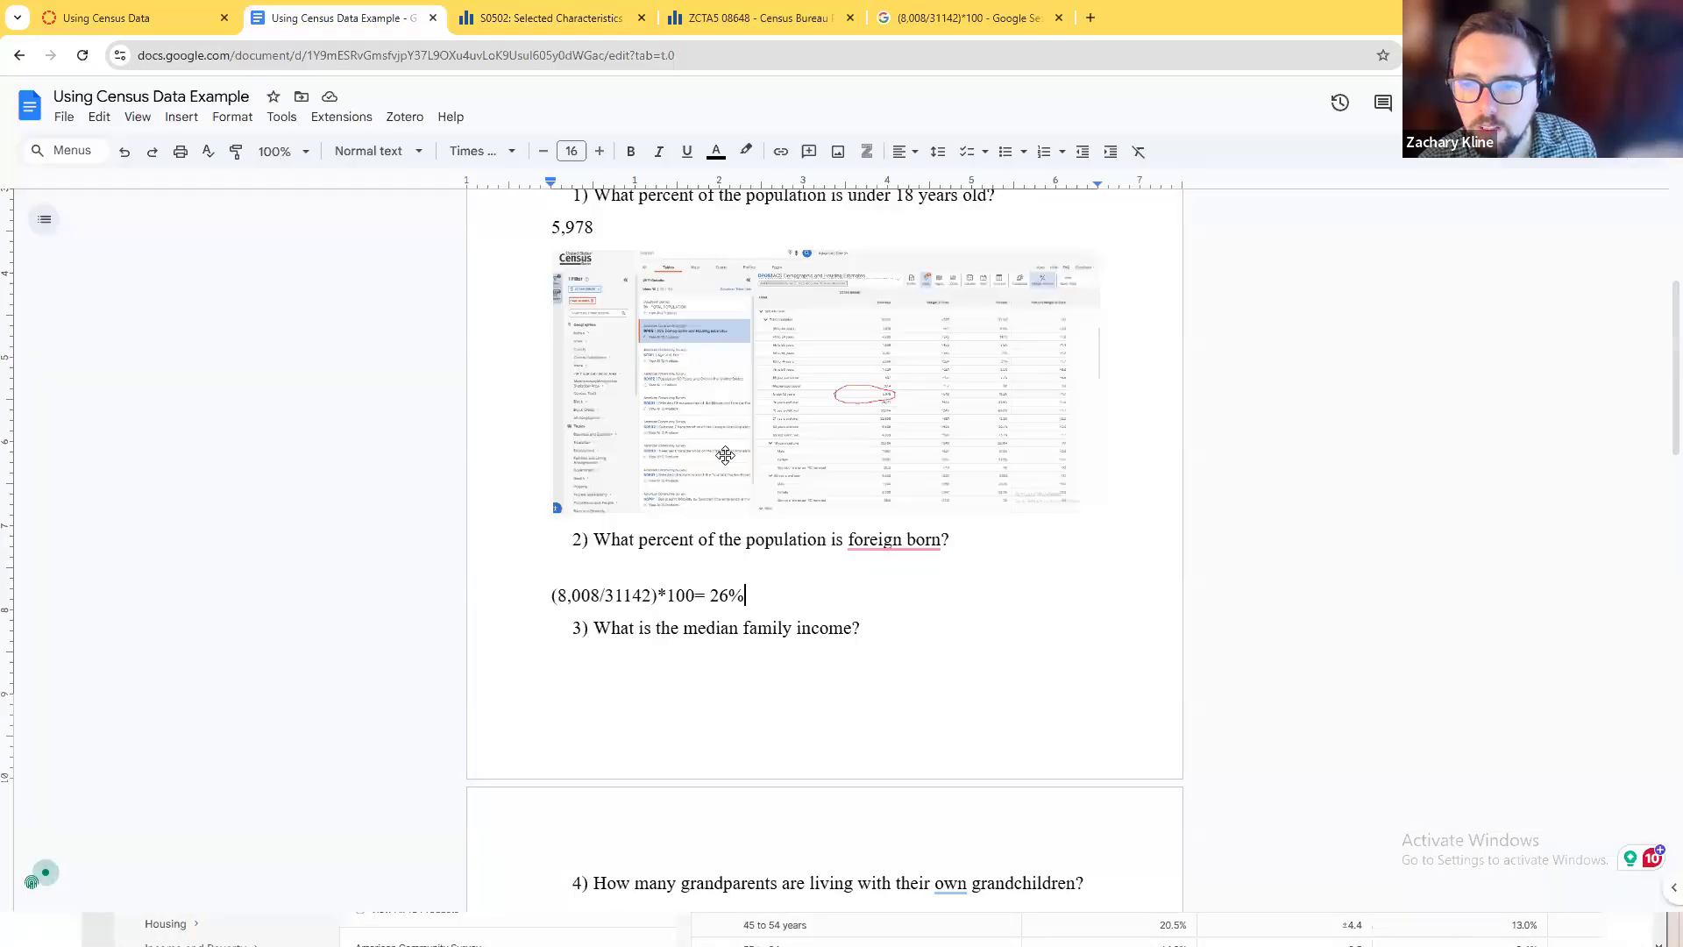
{"action": "key", "text": "Return"}
{"action": "key", "text": "ctrl+v"}
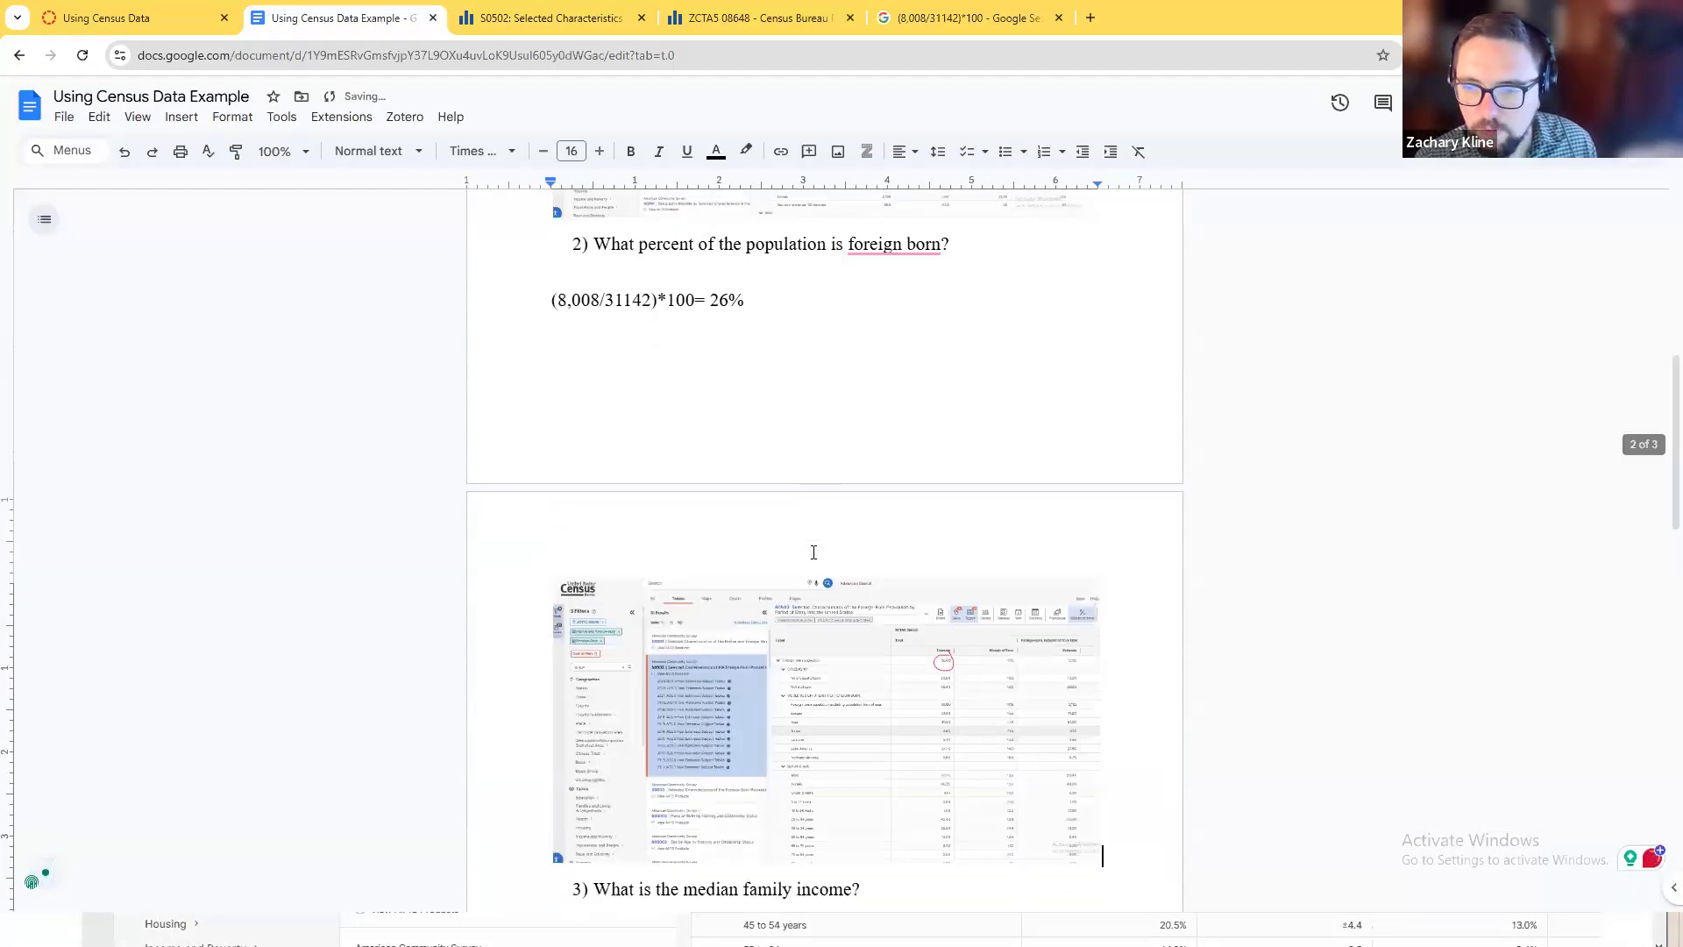
Step: Return to the census results and open the 2023 ACS 5-Year version of table S0501
{"action": "left_click", "coordinate": [551, 17]}
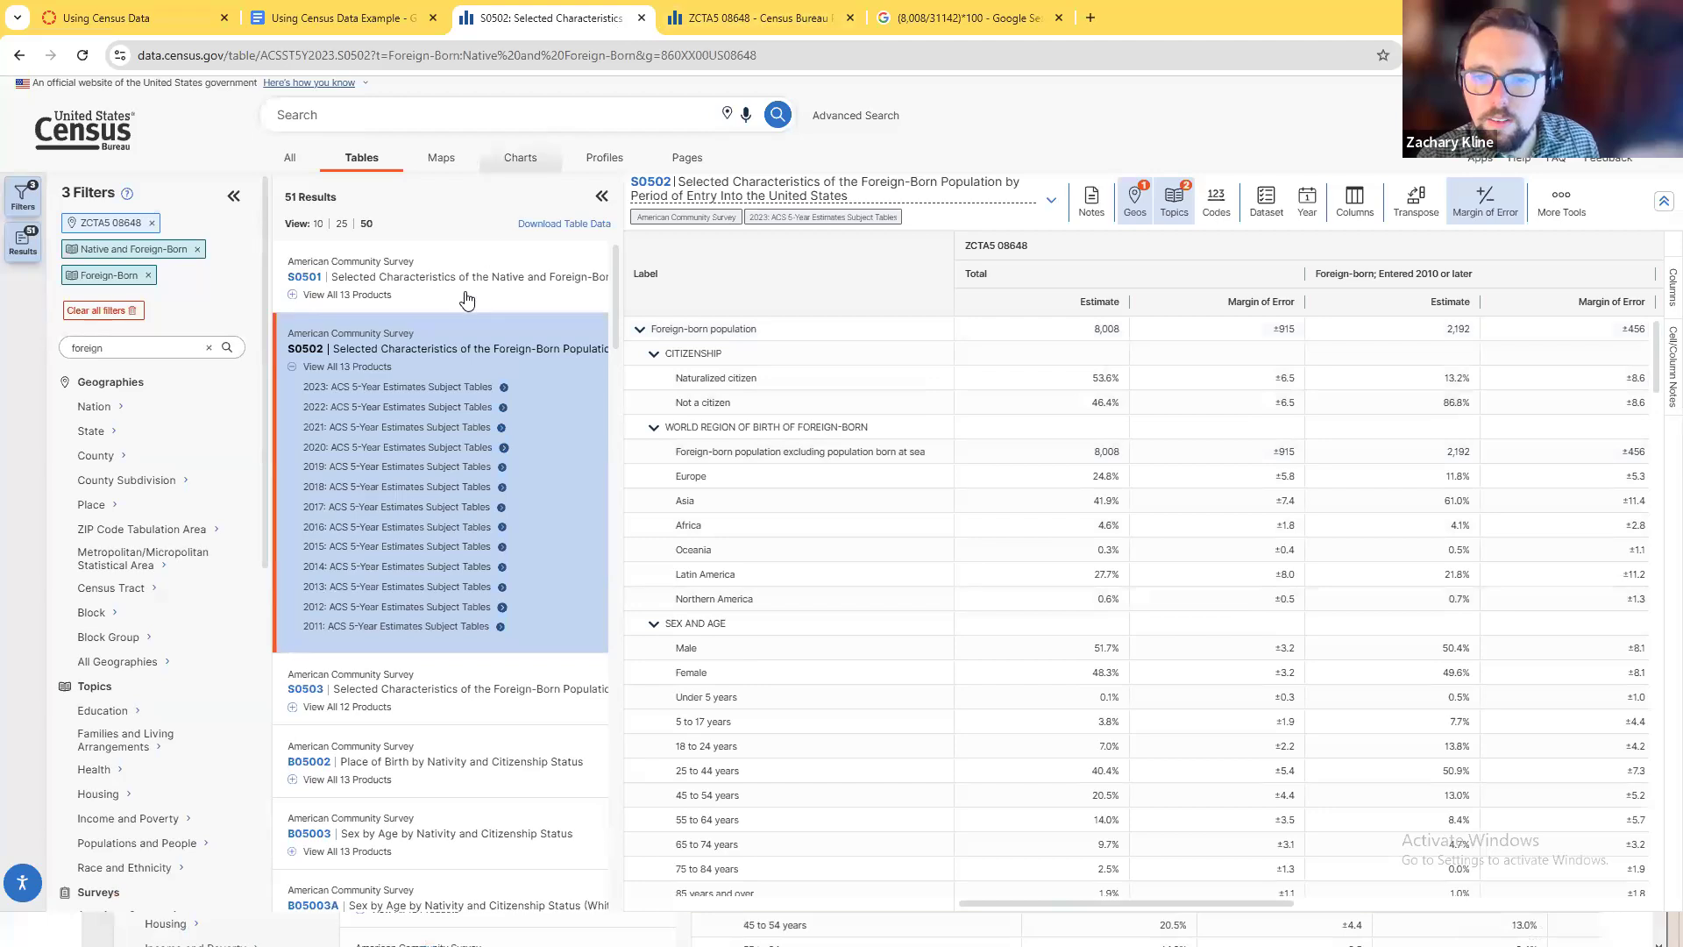
{"action": "left_click", "coordinate": [427, 321]}
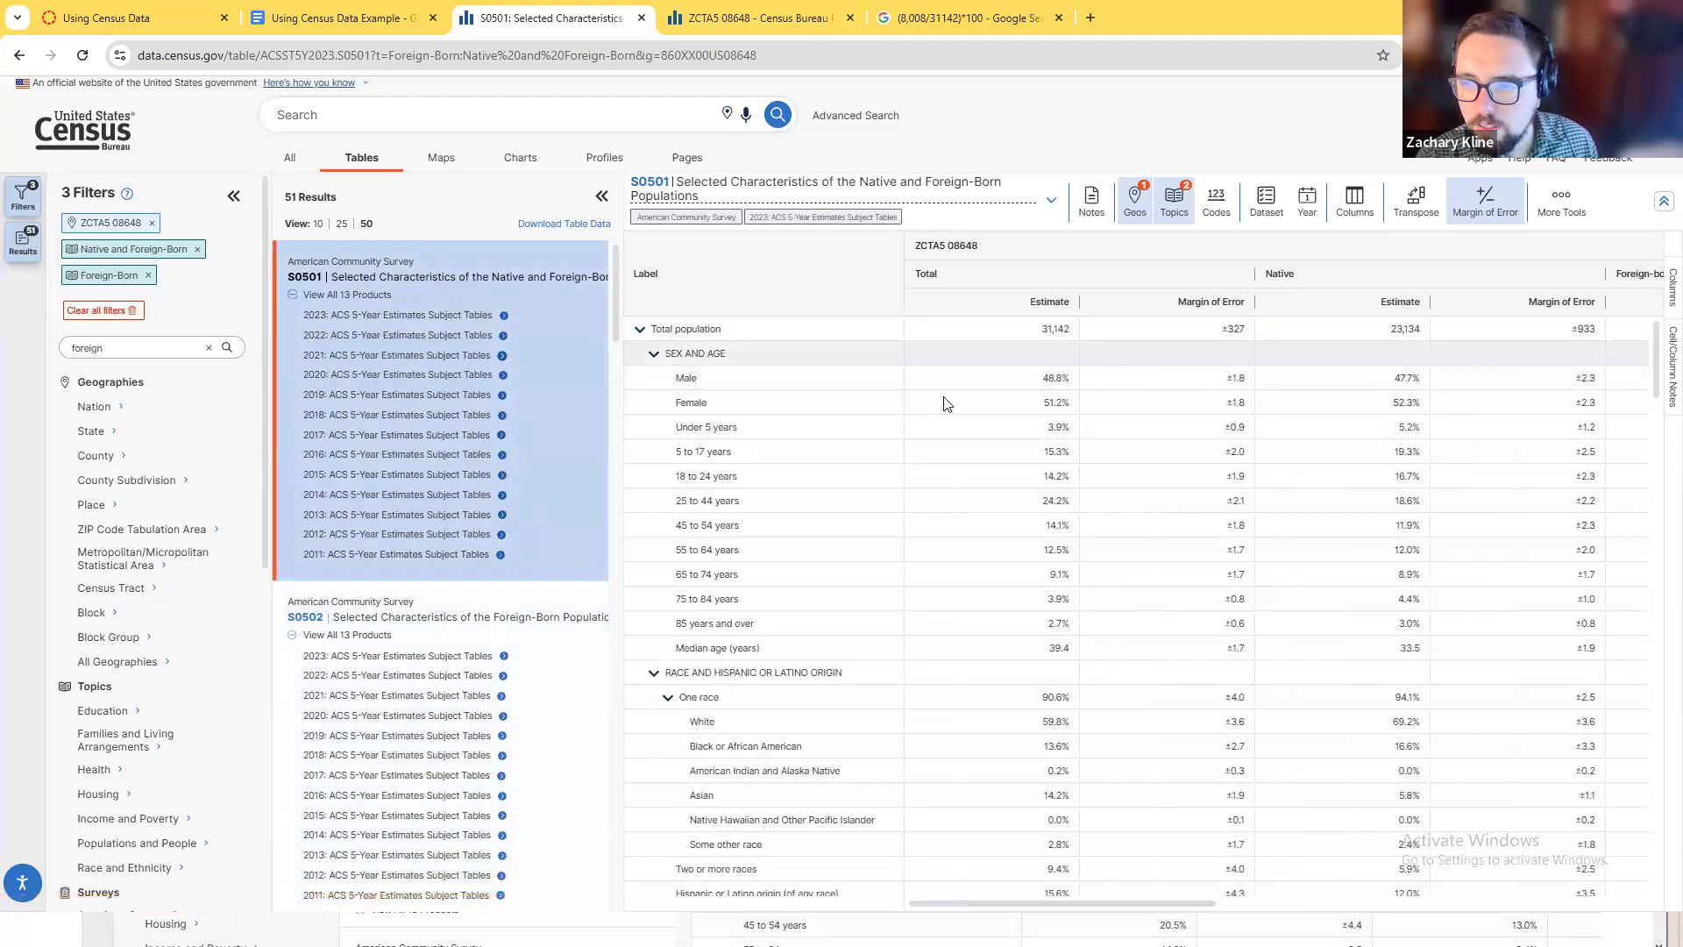
{"action": "left_click", "coordinate": [942, 384]}
Step: Capture the S0501 page with Snipping Tool, circle the 31,142 total population estimate in red, and put the snip window away
{"action": "key", "text": "alt+Tab"}
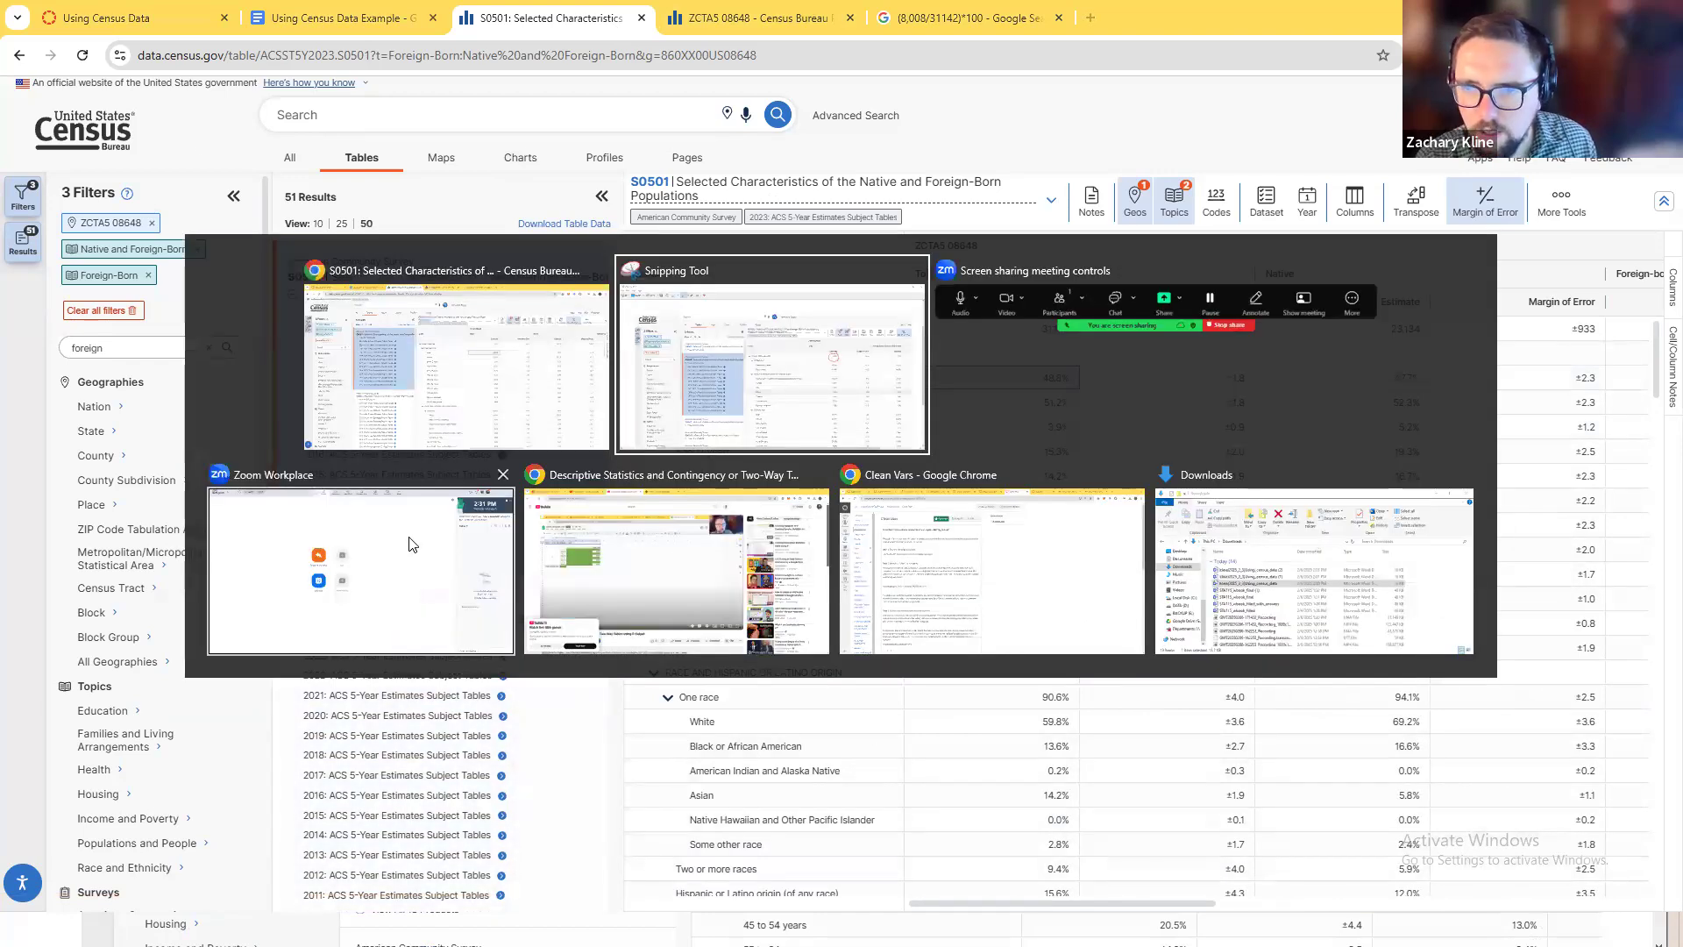
{"action": "left_click", "coordinate": [25, 125]}
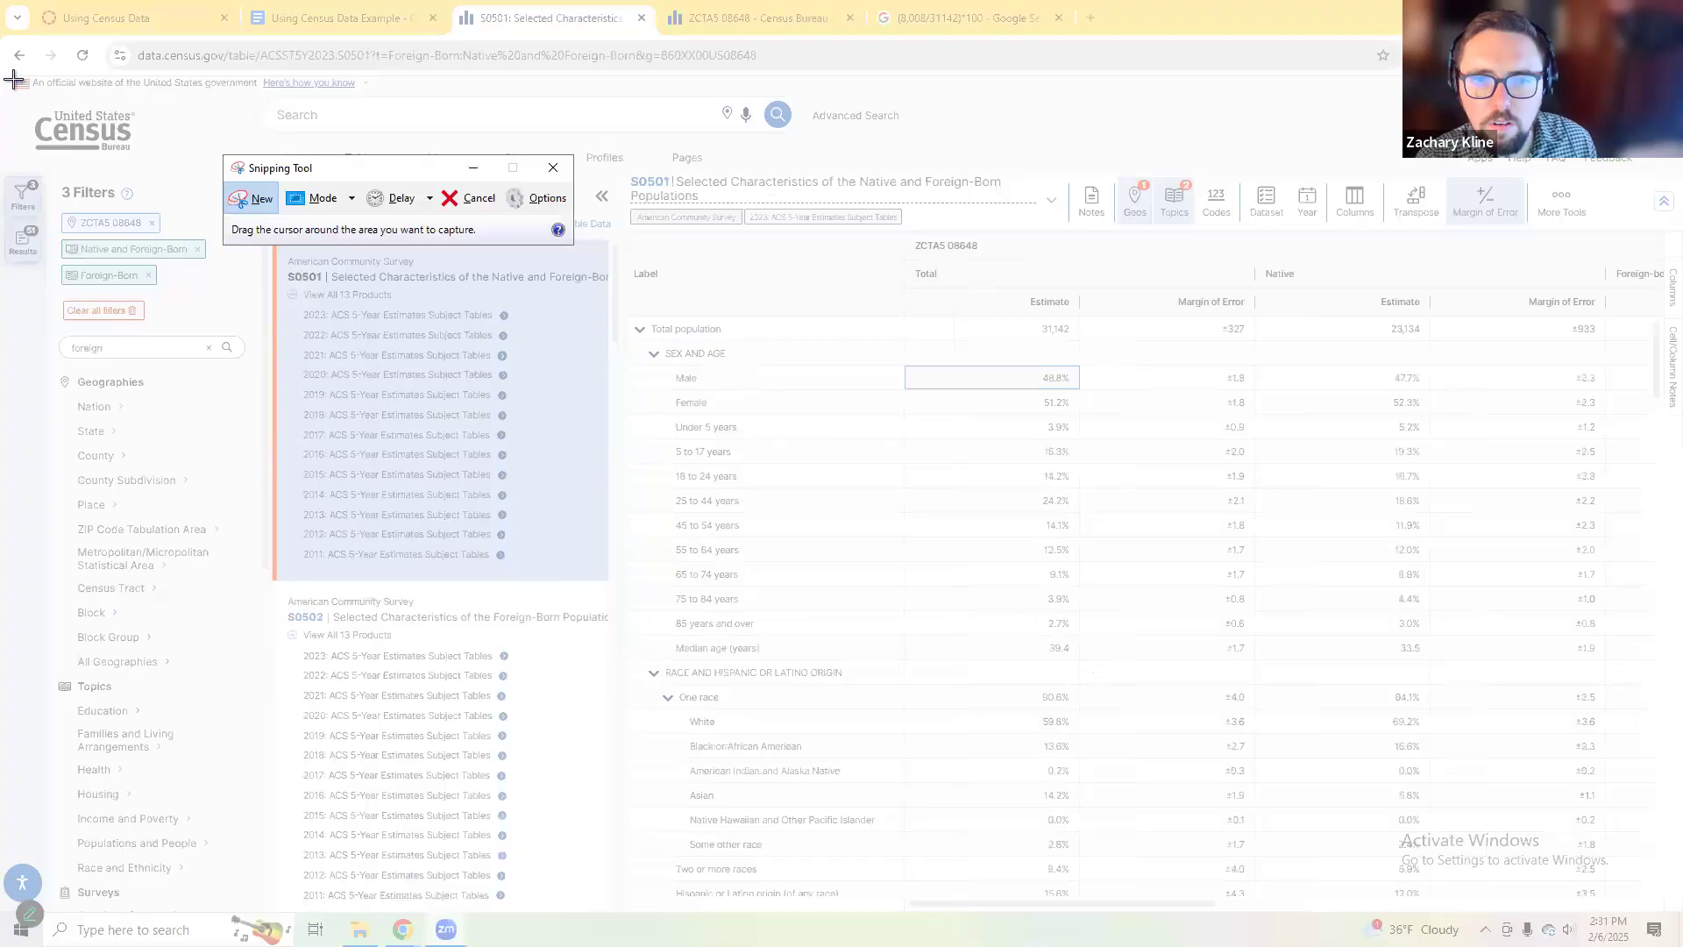
{"action": "left_click_drag", "start_coordinate": [10, 79], "coordinate": [1617, 882]}
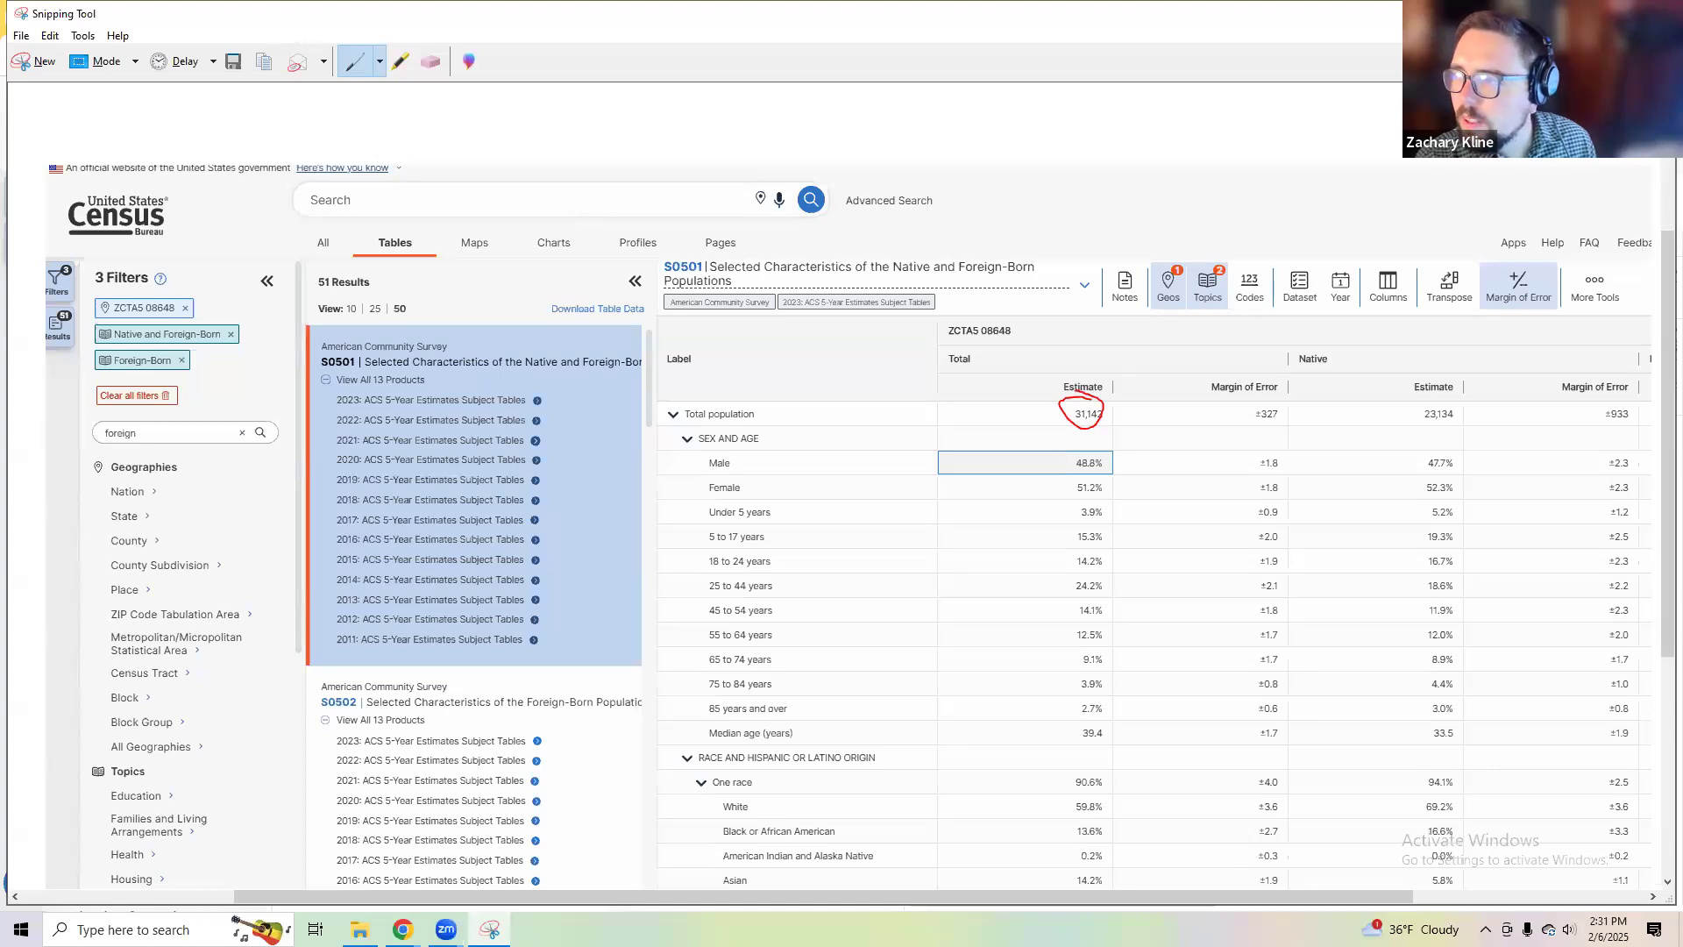
{"action": "left_click", "coordinate": [1573, 13]}
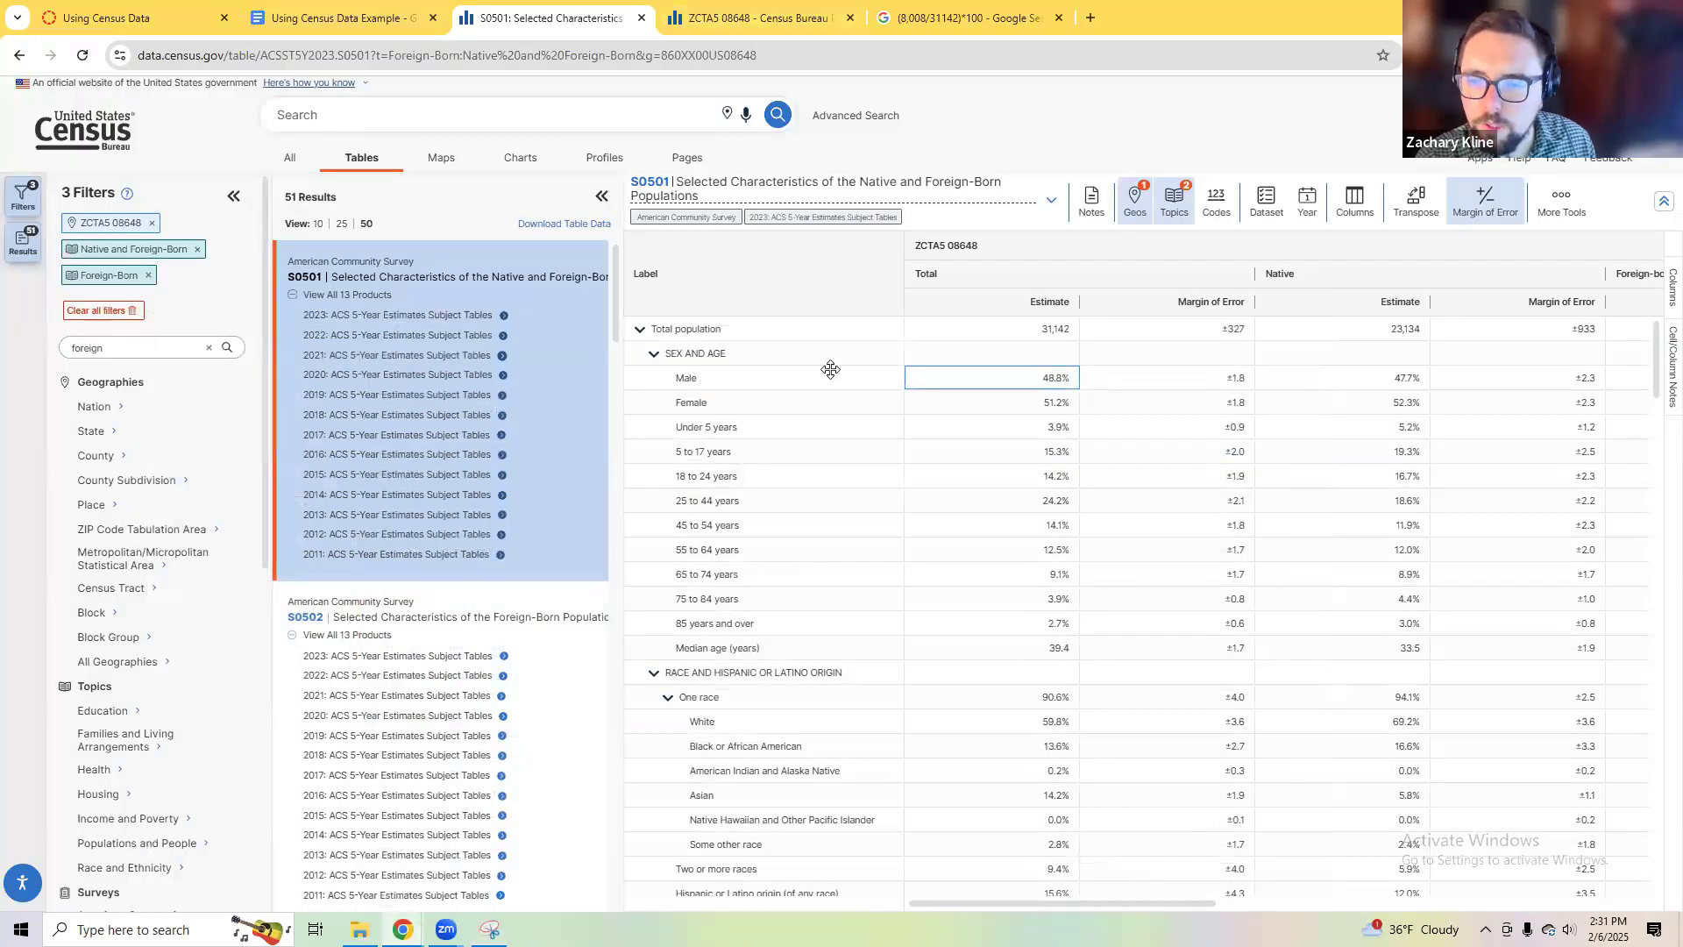
Step: Paste the S0501 snip below the S0502 snip under question 2 in the Google document
{"action": "key", "text": "ctrl+shift+Tab"}
{"action": "scroll", "coordinate": [668, 596], "scroll_direction": "down", "scroll_amount": 5}
{"action": "left_click", "coordinate": [573, 471]}
{"action": "key", "text": "ctrl+v"}
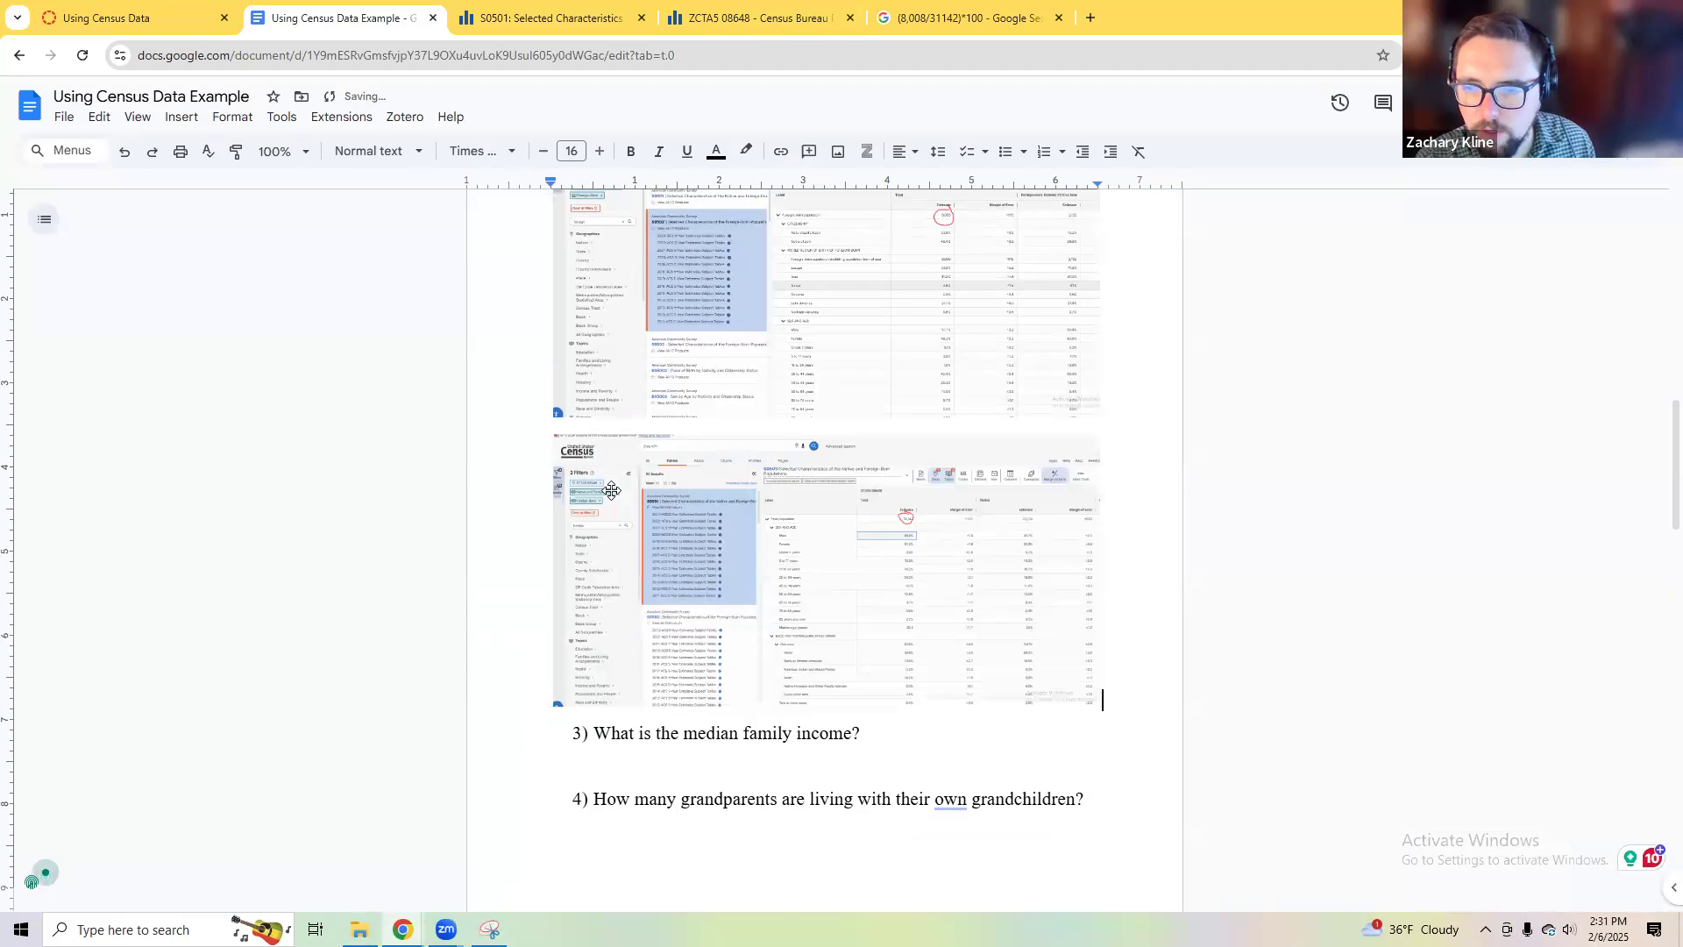
Step: Place the cursor under question 3 and bring up the summary figures near the start of the ZCTA5 08648 census profile
{"action": "scroll", "coordinate": [915, 669], "scroll_direction": "down", "scroll_amount": 1}
{"action": "left_click", "coordinate": [552, 677]}
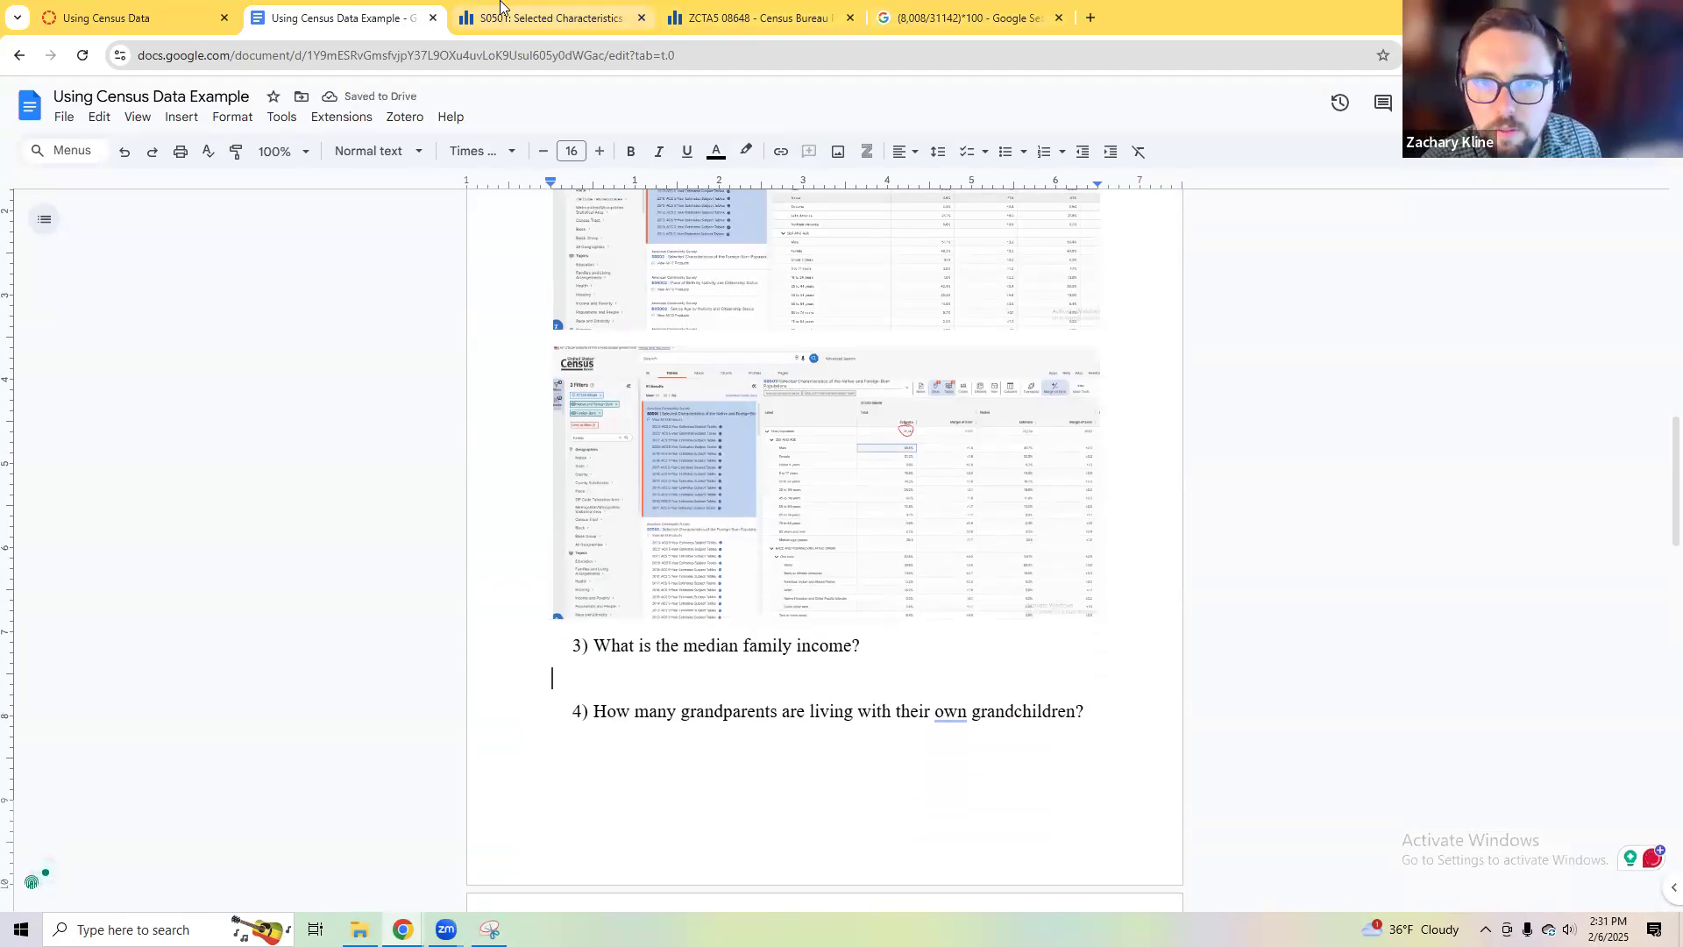
{"action": "left_click", "coordinate": [539, 16]}
{"action": "left_click", "coordinate": [732, 17]}
{"action": "scroll", "coordinate": [481, 549], "scroll_direction": "up", "scroll_amount": 12}
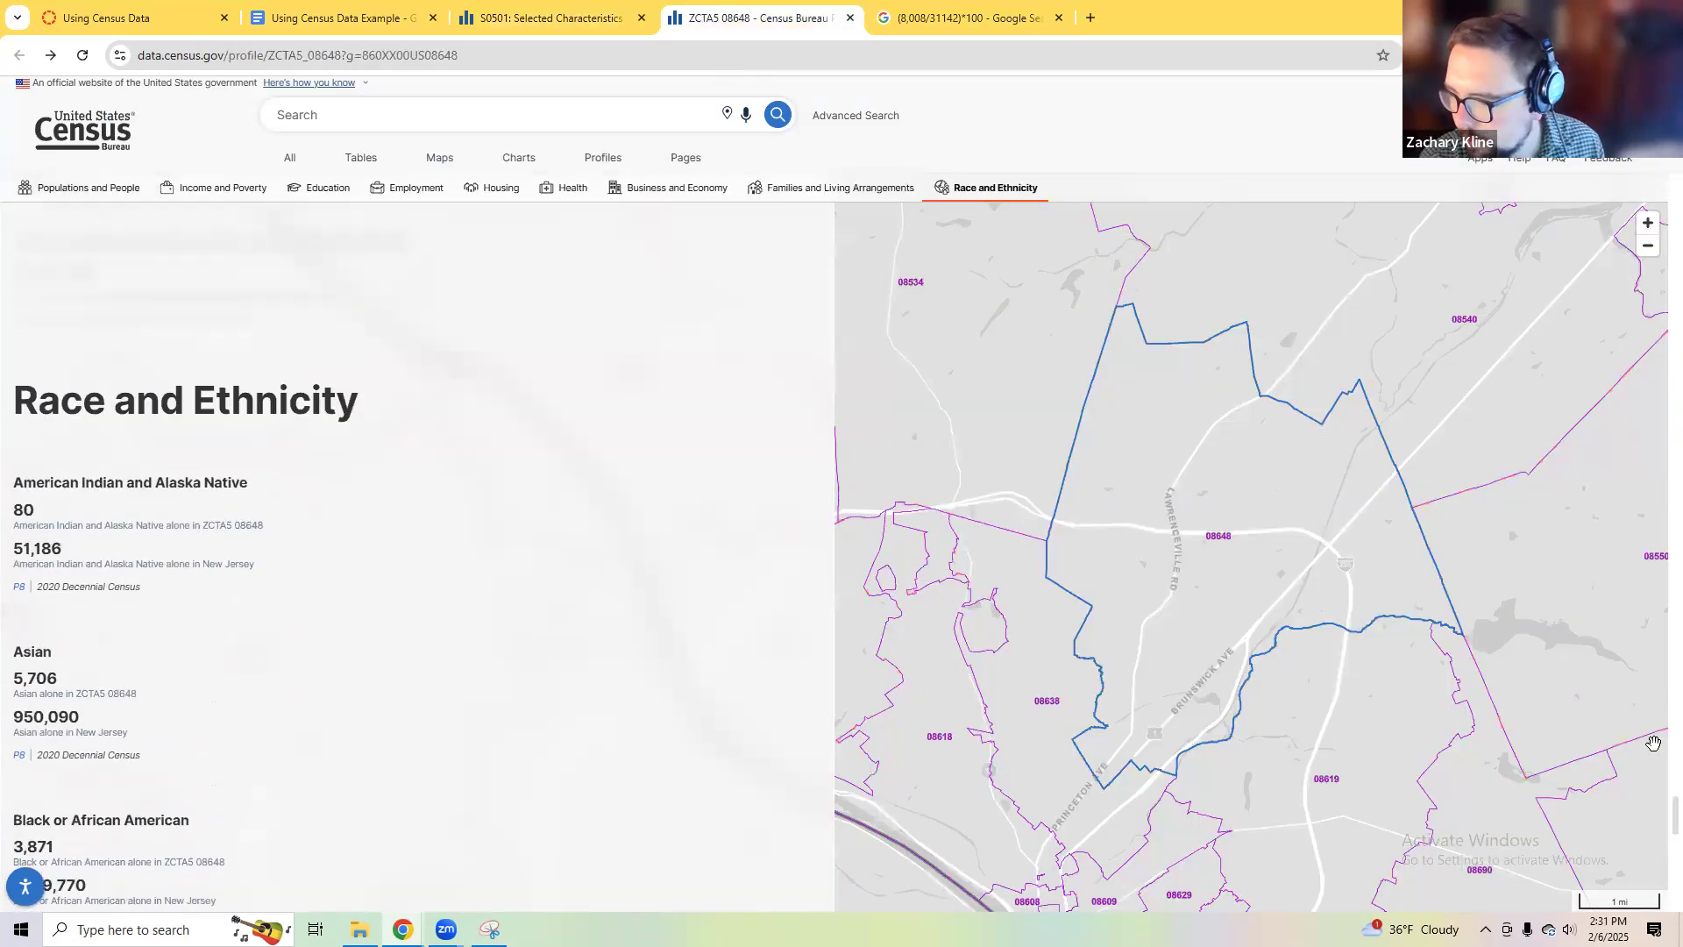
{"action": "left_click_drag", "start_coordinate": [1674, 819], "coordinate": [1674, 195]}
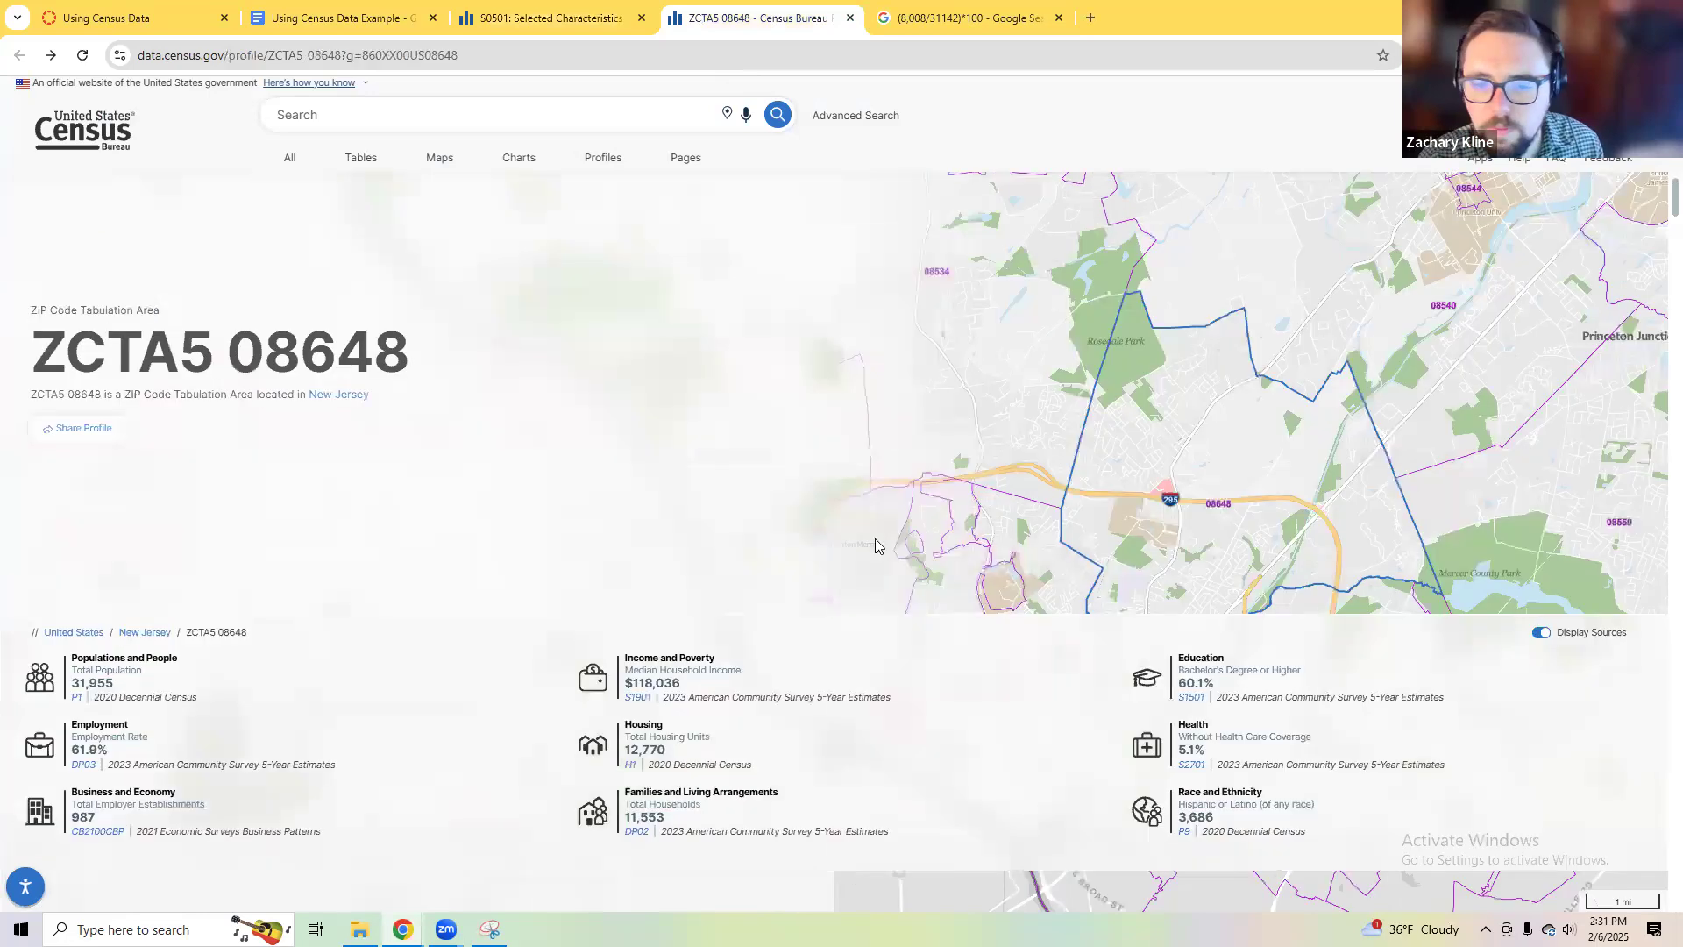
{"action": "scroll", "coordinate": [618, 467], "scroll_direction": "down", "scroll_amount": 3}
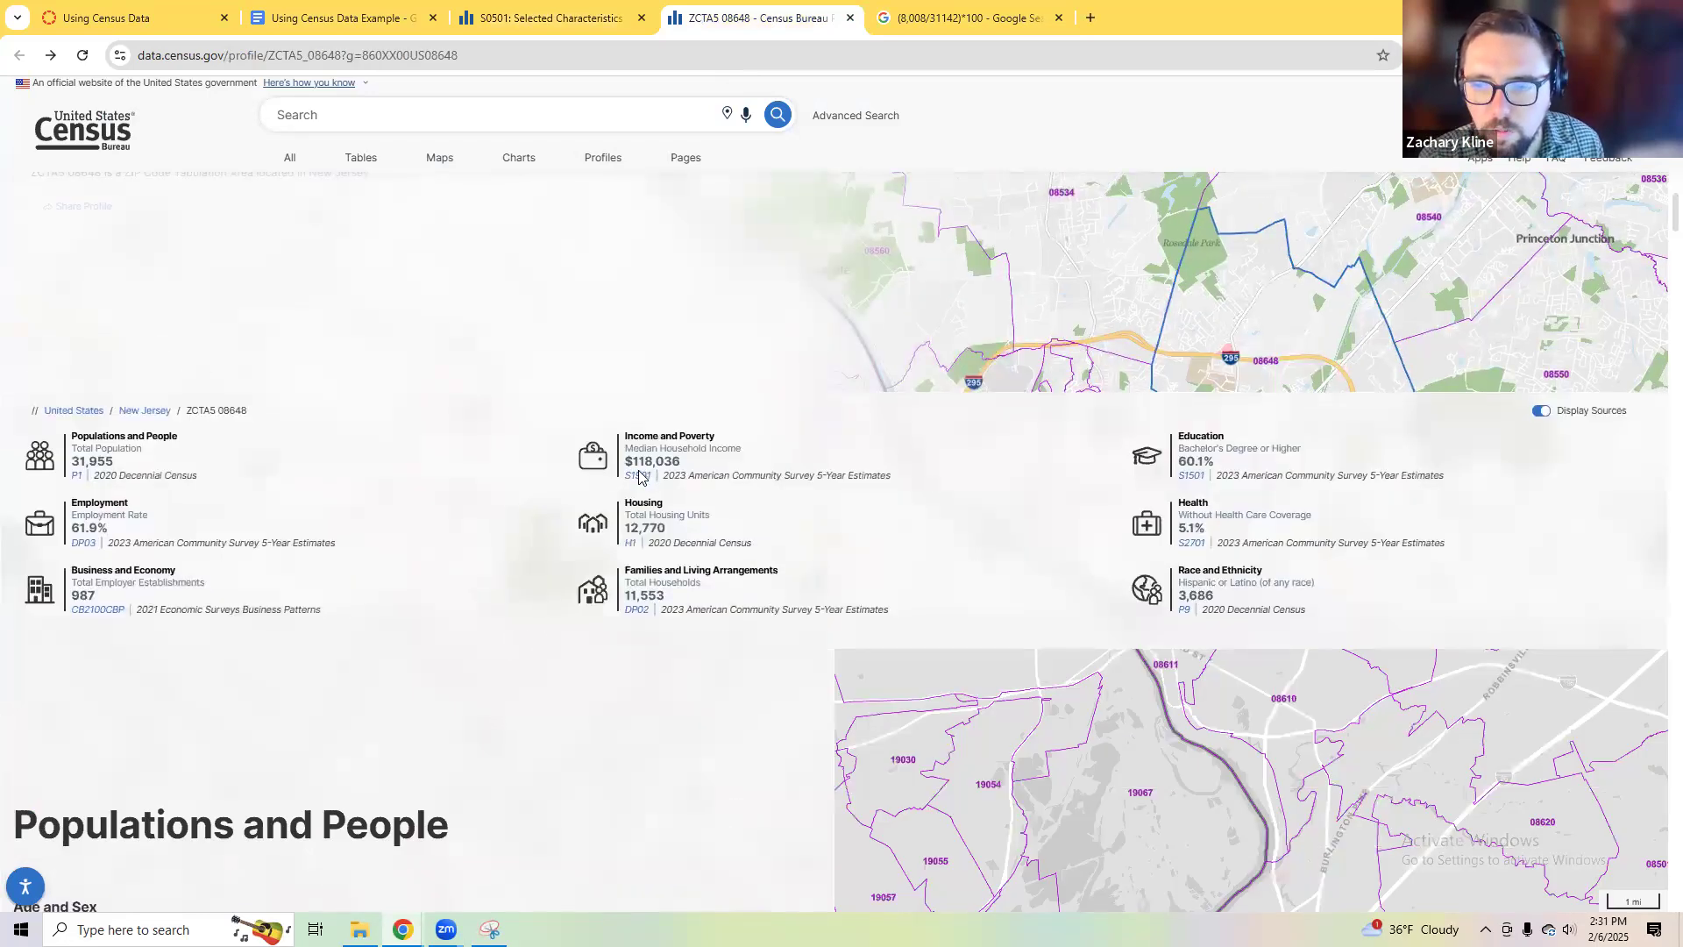
Step: Capture the ZCTA5 08648 profile's summary figures with Snipping Tool and put the snip window away
{"action": "left_click", "coordinate": [489, 929]}
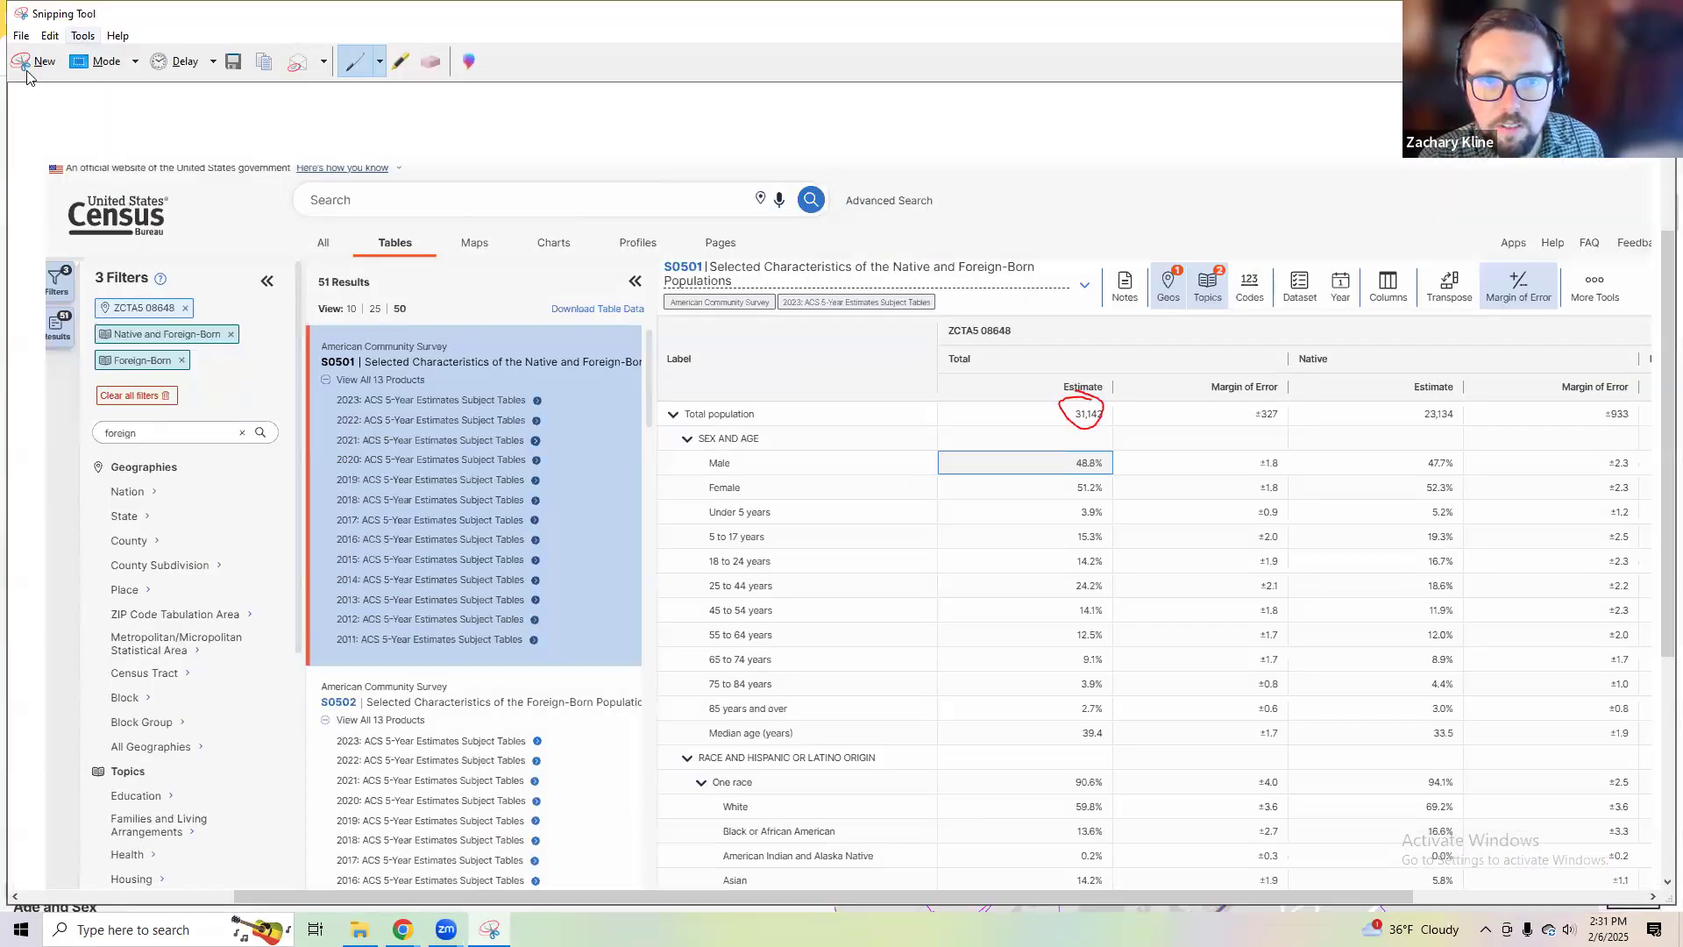
{"action": "left_click", "coordinate": [25, 79]}
{"action": "left_click_drag", "start_coordinate": [18, 100], "coordinate": [1585, 661]}
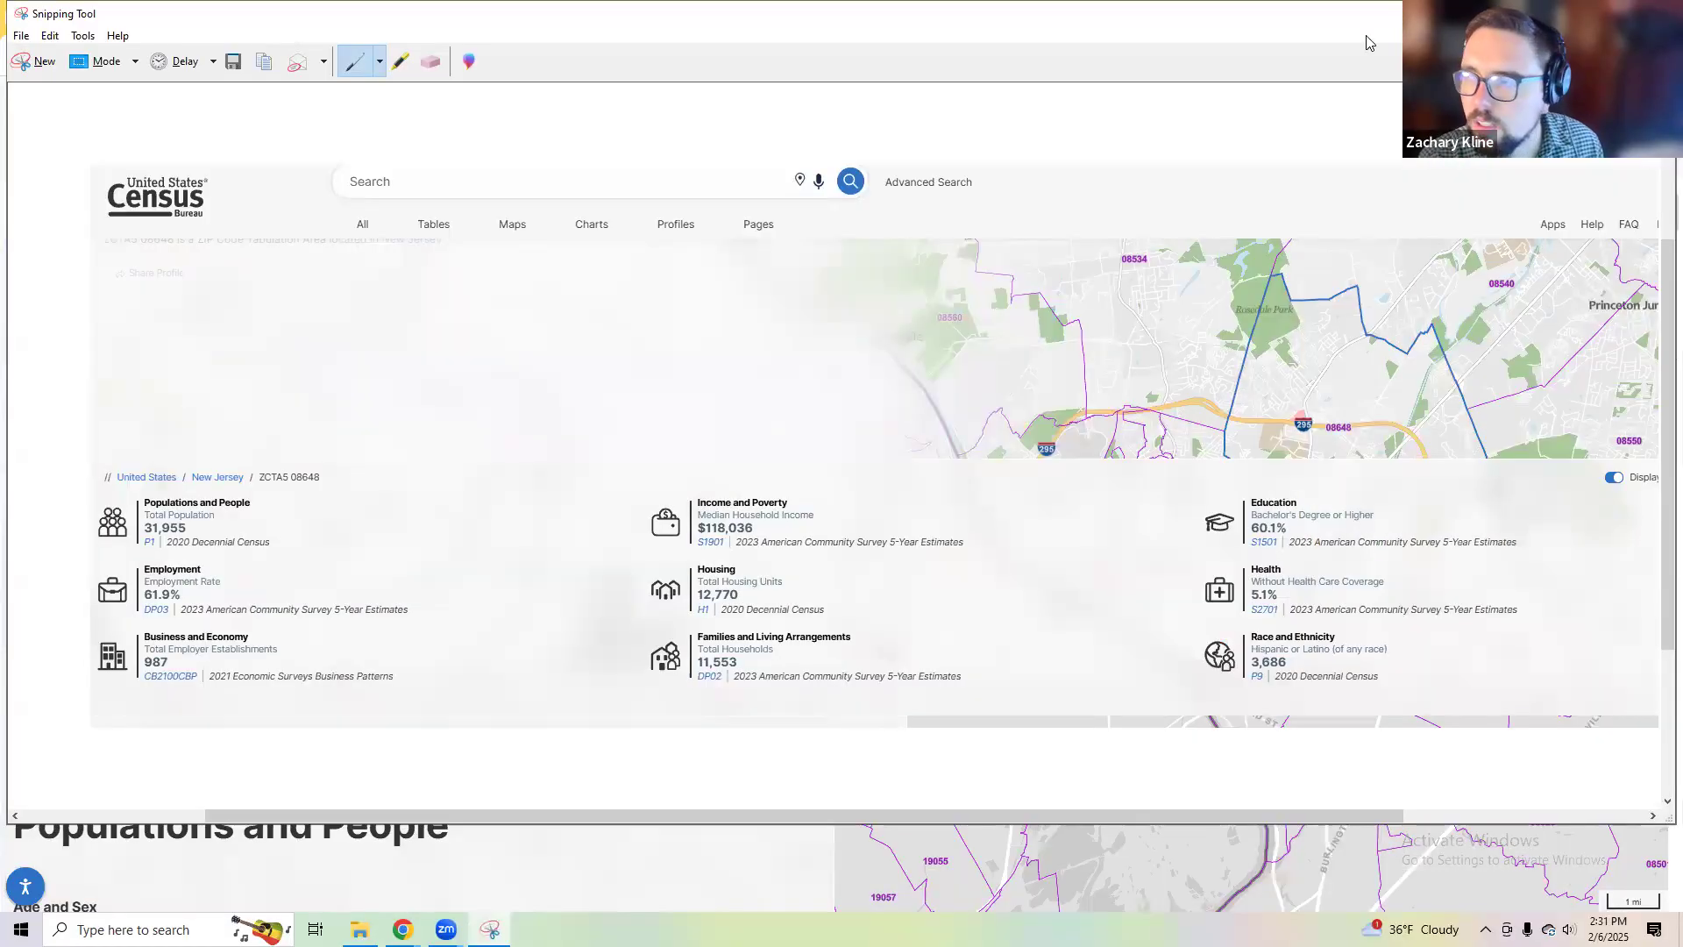
{"action": "left_click", "coordinate": [1574, 13]}
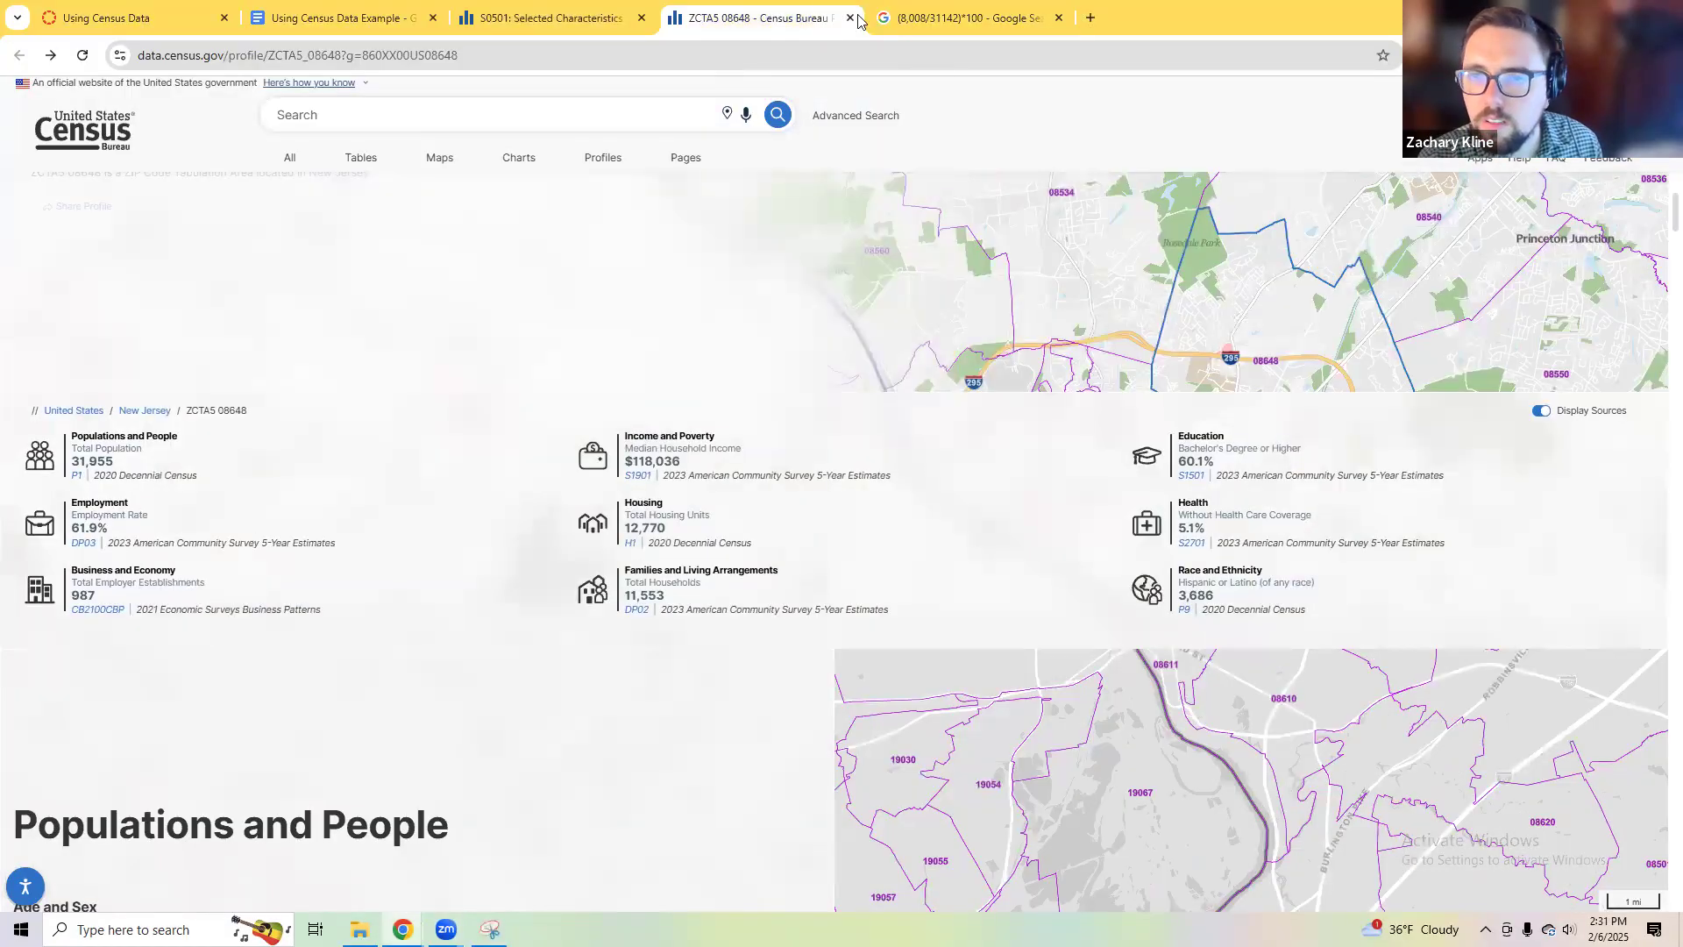
Step: Answer question 3 in the Google document with $118,036 and paste the profile snip on a new line below it
{"action": "left_click", "coordinate": [410, 11]}
{"action": "type", "text": "$118.036"}
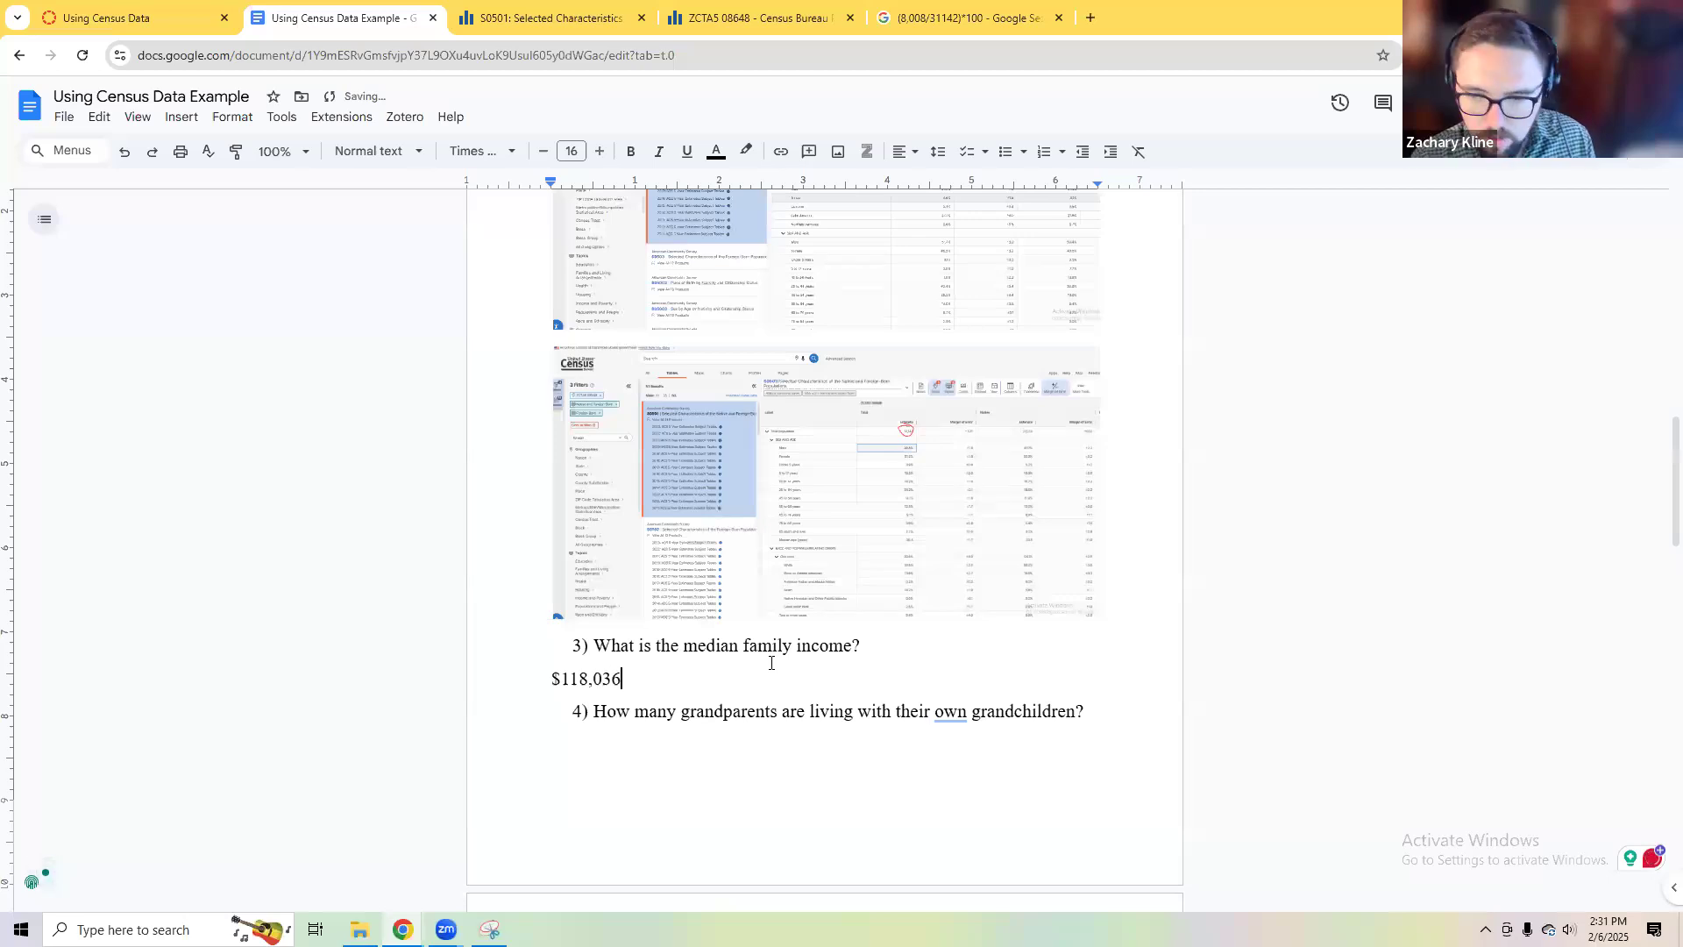
{"action": "key", "text": "Return"}
{"action": "scroll", "coordinate": [1016, 614], "scroll_direction": "down", "scroll_amount": 9}
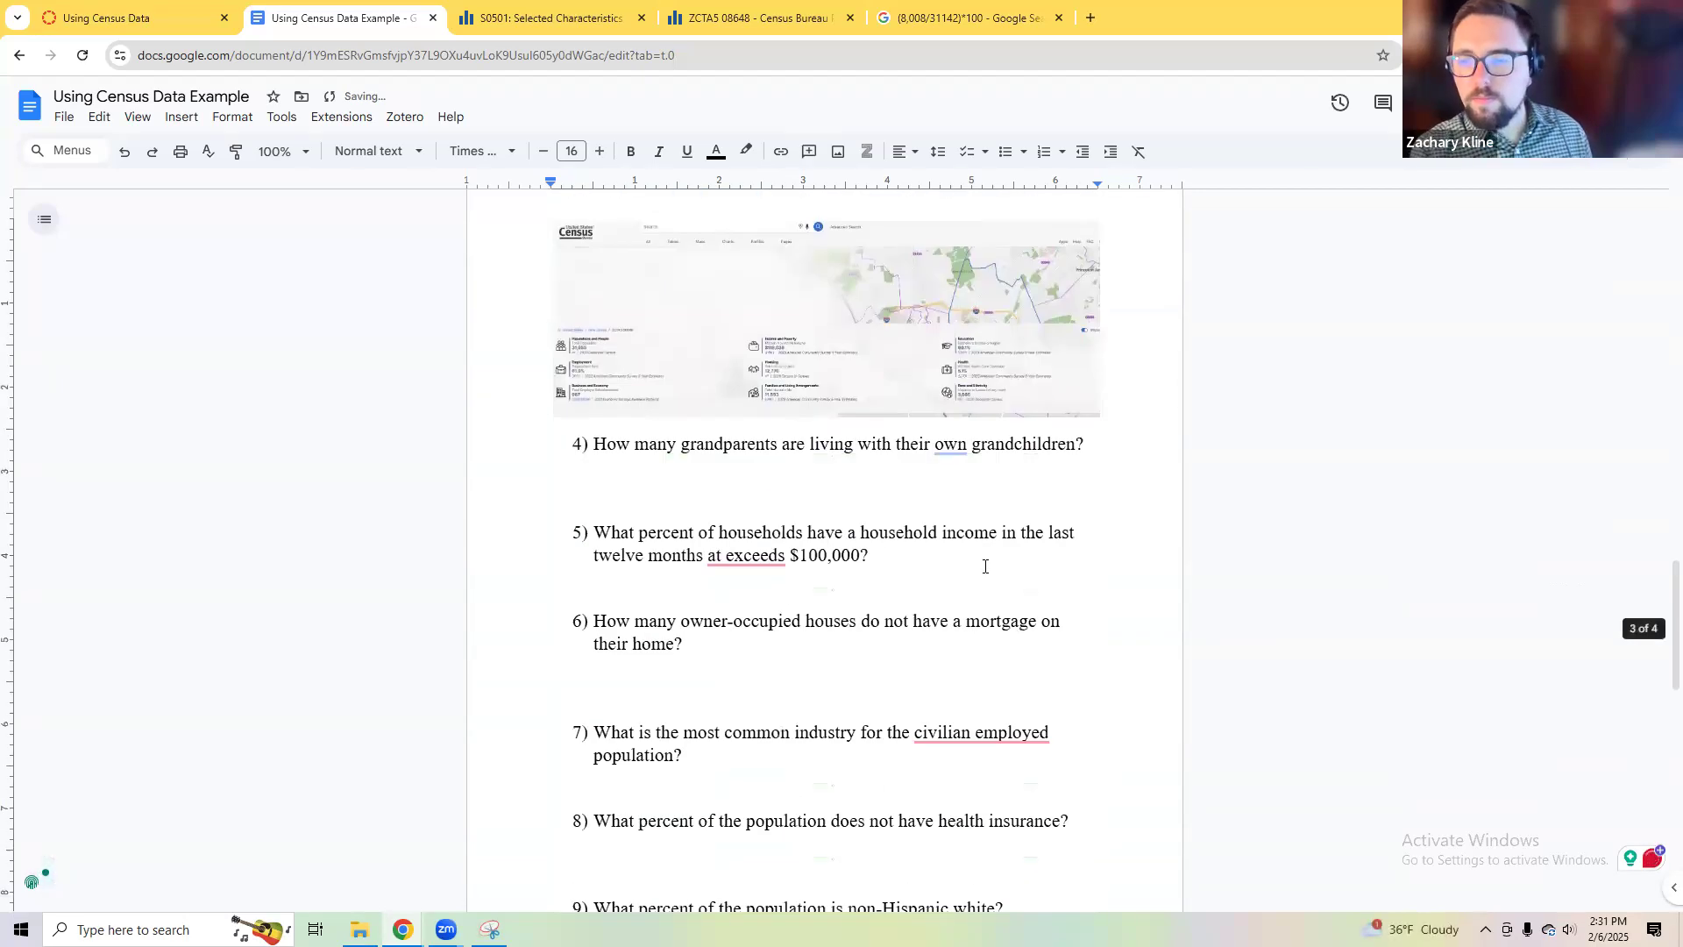
{"action": "scroll", "coordinate": [954, 575], "scroll_direction": "up", "scroll_amount": 4}
{"action": "left_click", "coordinate": [710, 754]}
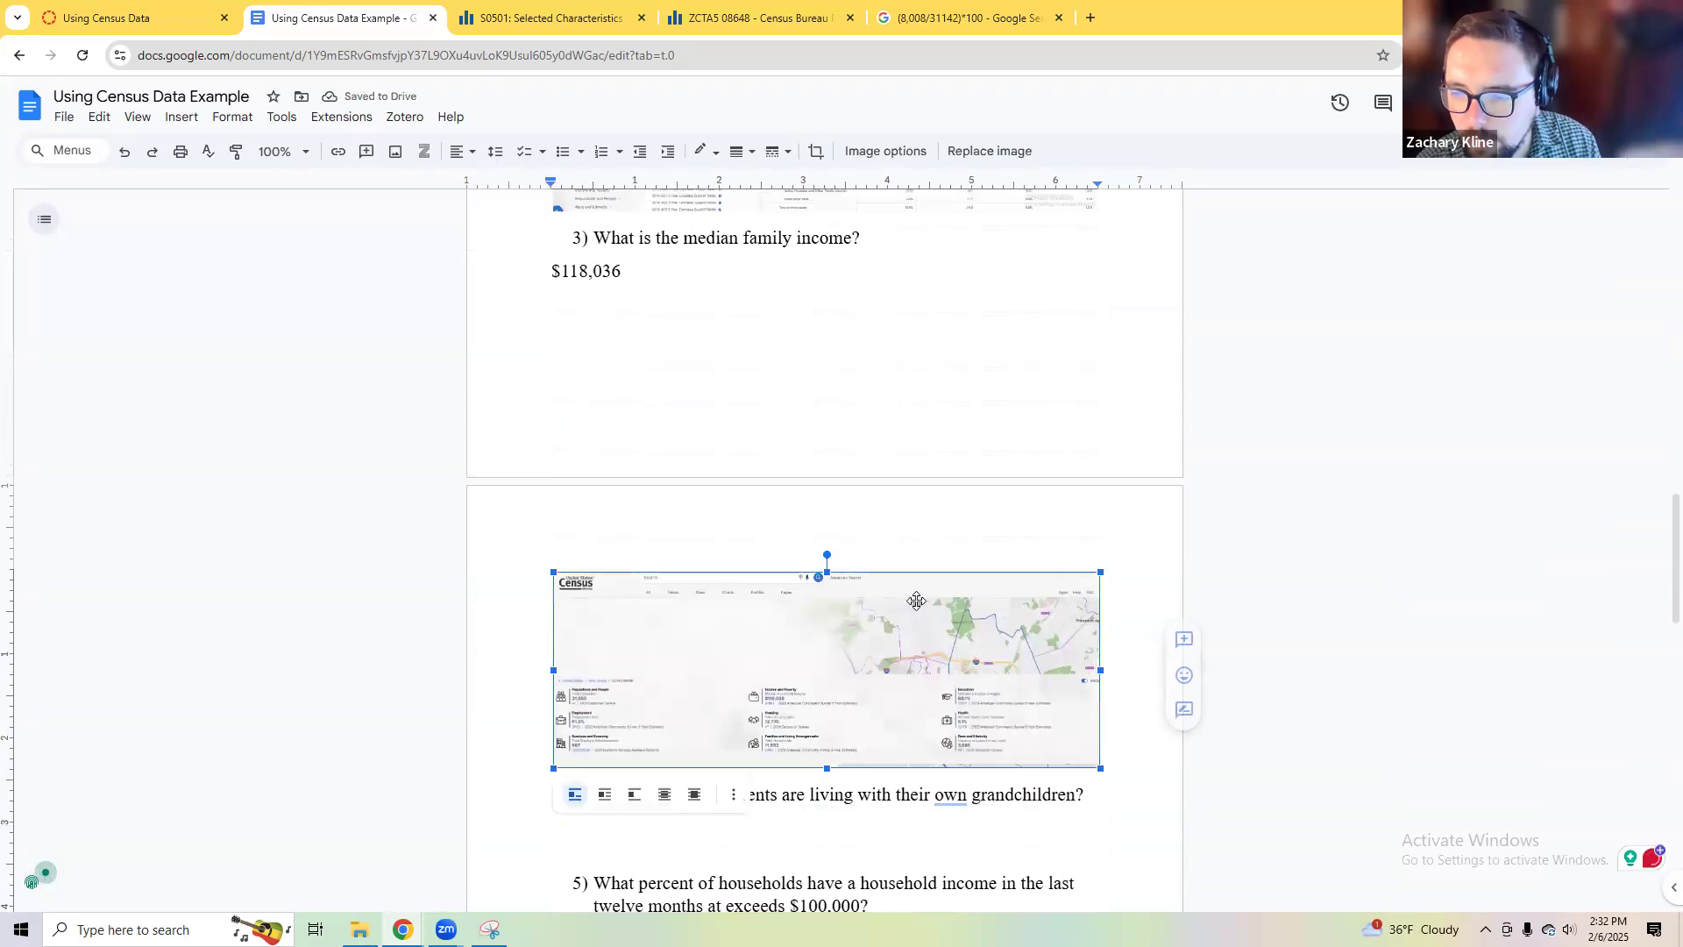
Step: Underline 08648 in red on the captured profile snip in Snipping Tool and return to the Google document
{"action": "left_click", "coordinate": [490, 929]}
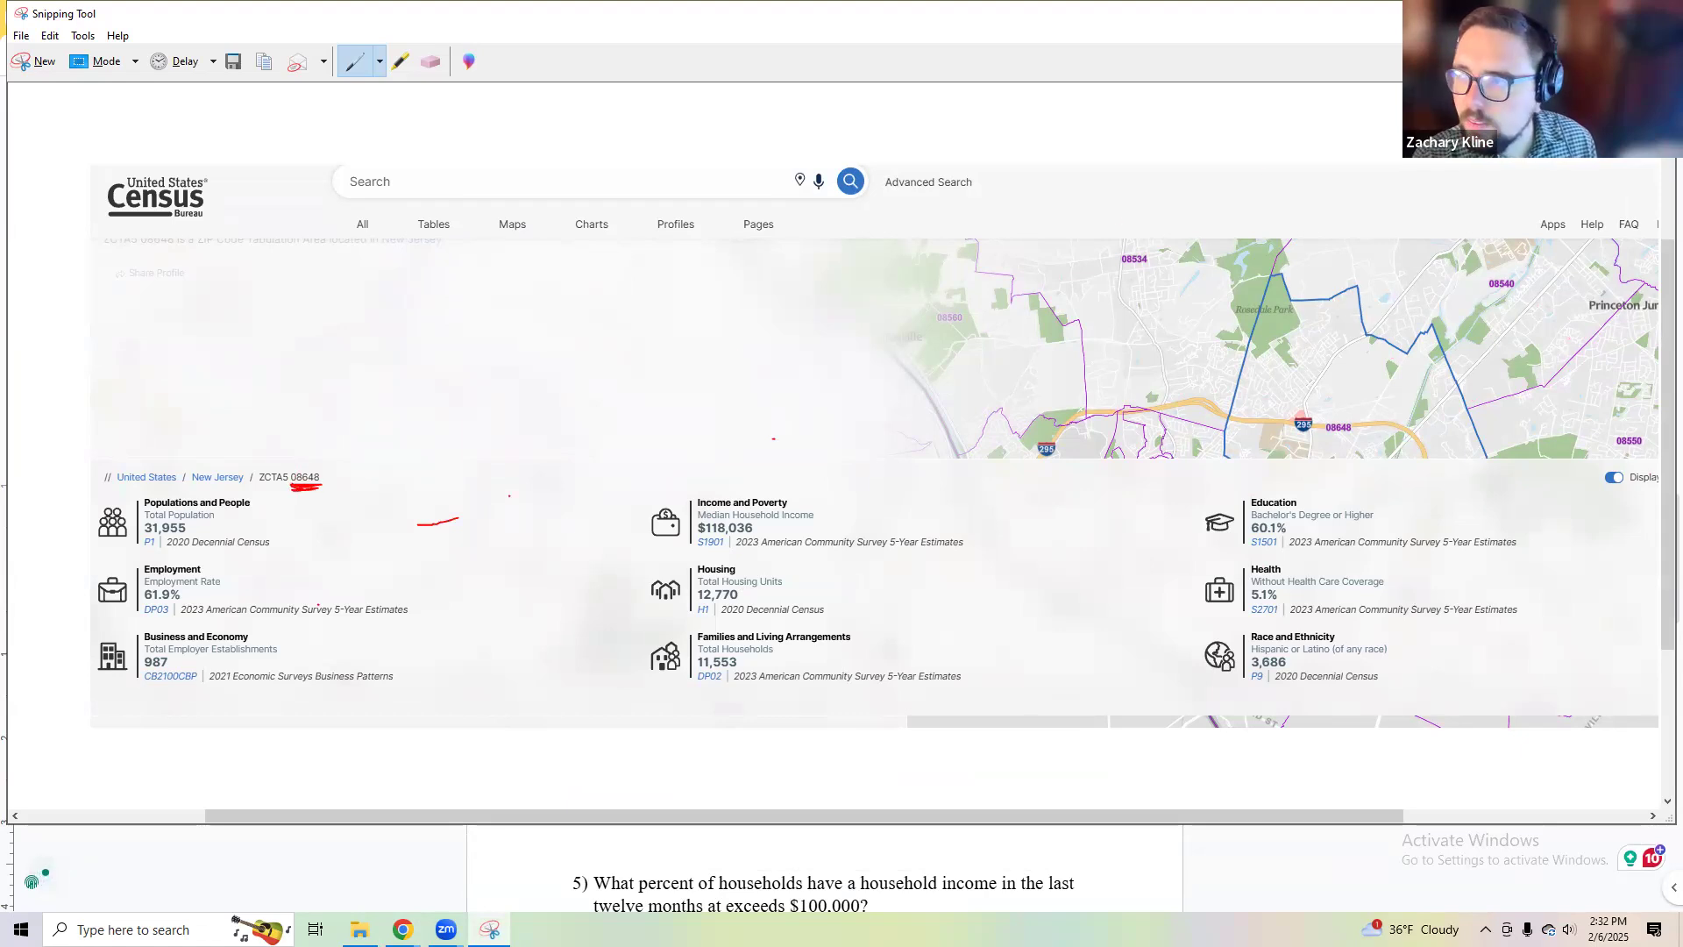
{"action": "left_click", "coordinate": [403, 929]}
Step: Review question 4, and in the census tables clear the foreign search and the Foreign-Born and Native and Foreign-Born filters
{"action": "scroll", "coordinate": [661, 652], "scroll_direction": "down", "scroll_amount": 5}
{"action": "left_click_drag", "start_coordinate": [738, 547], "coordinate": [727, 528]}
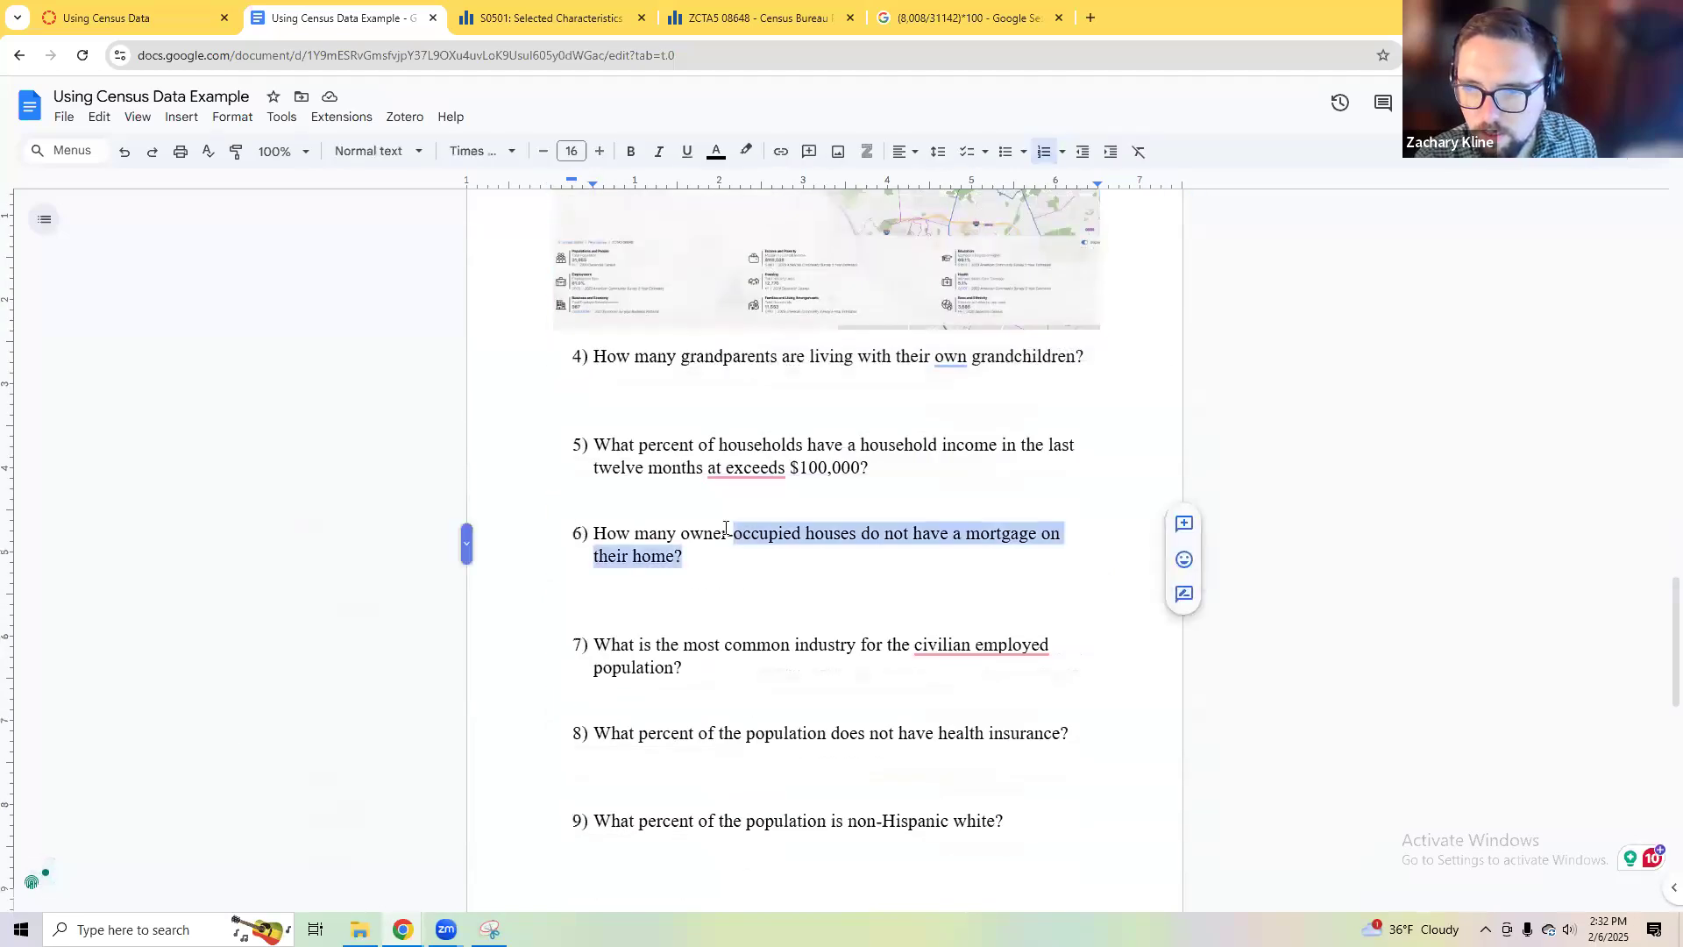
{"action": "left_click", "coordinate": [733, 405]}
{"action": "left_click_drag", "start_coordinate": [689, 355], "coordinate": [967, 356]}
{"action": "left_click", "coordinate": [537, 16]}
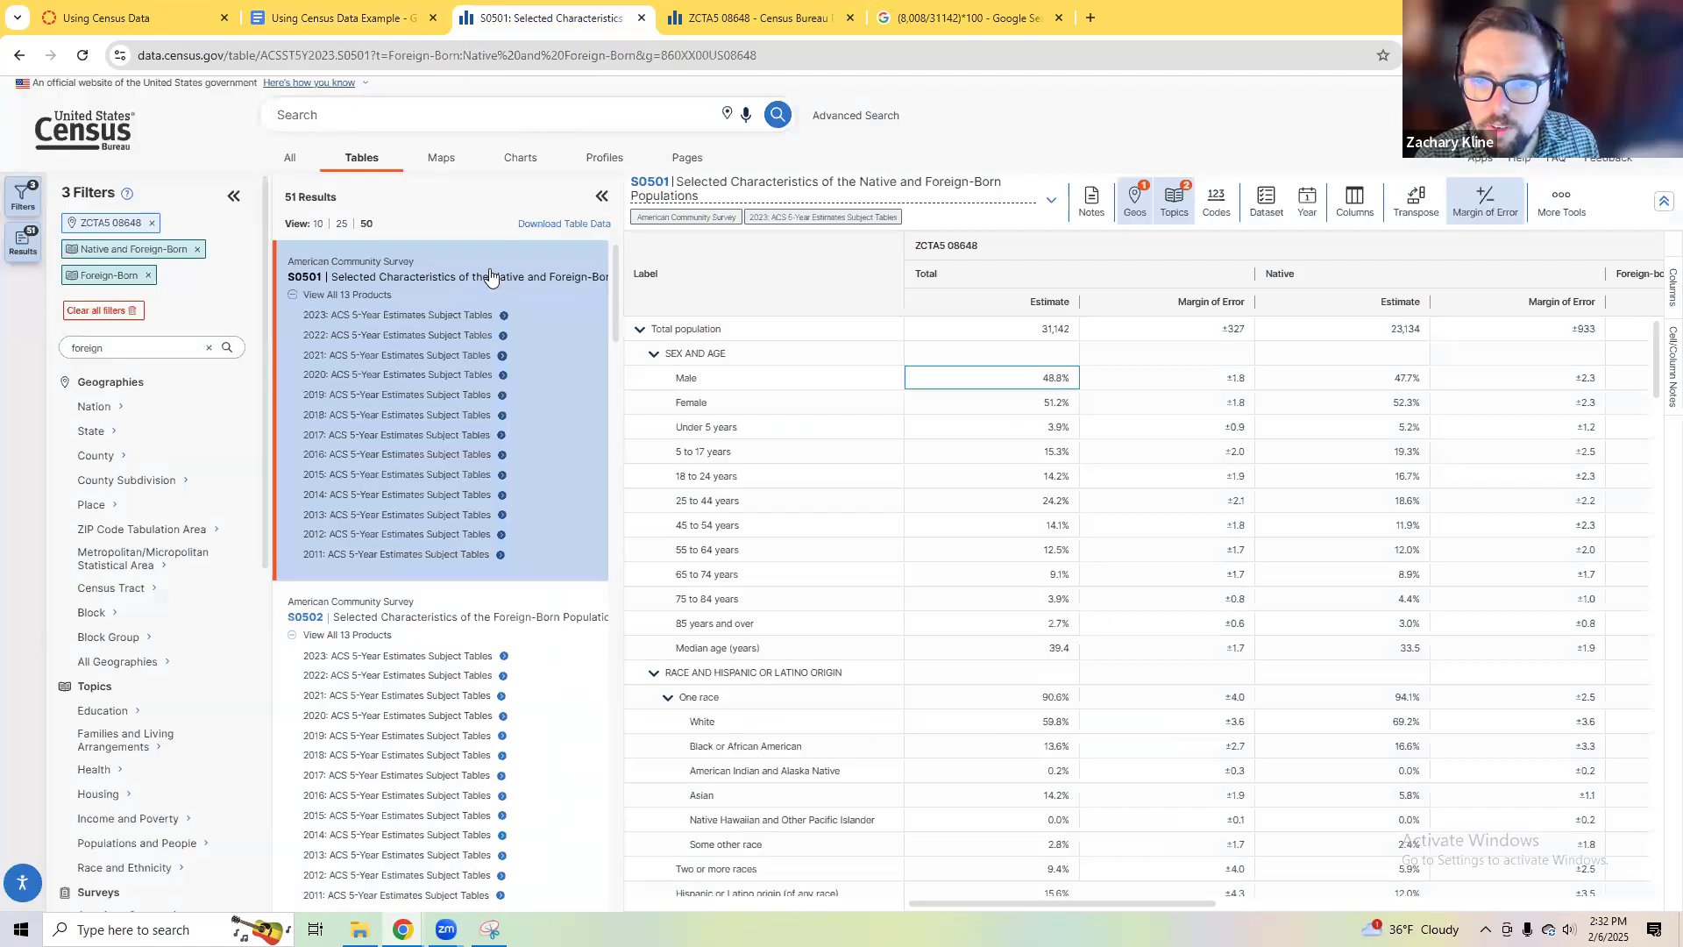
{"action": "left_click", "coordinate": [208, 347]}
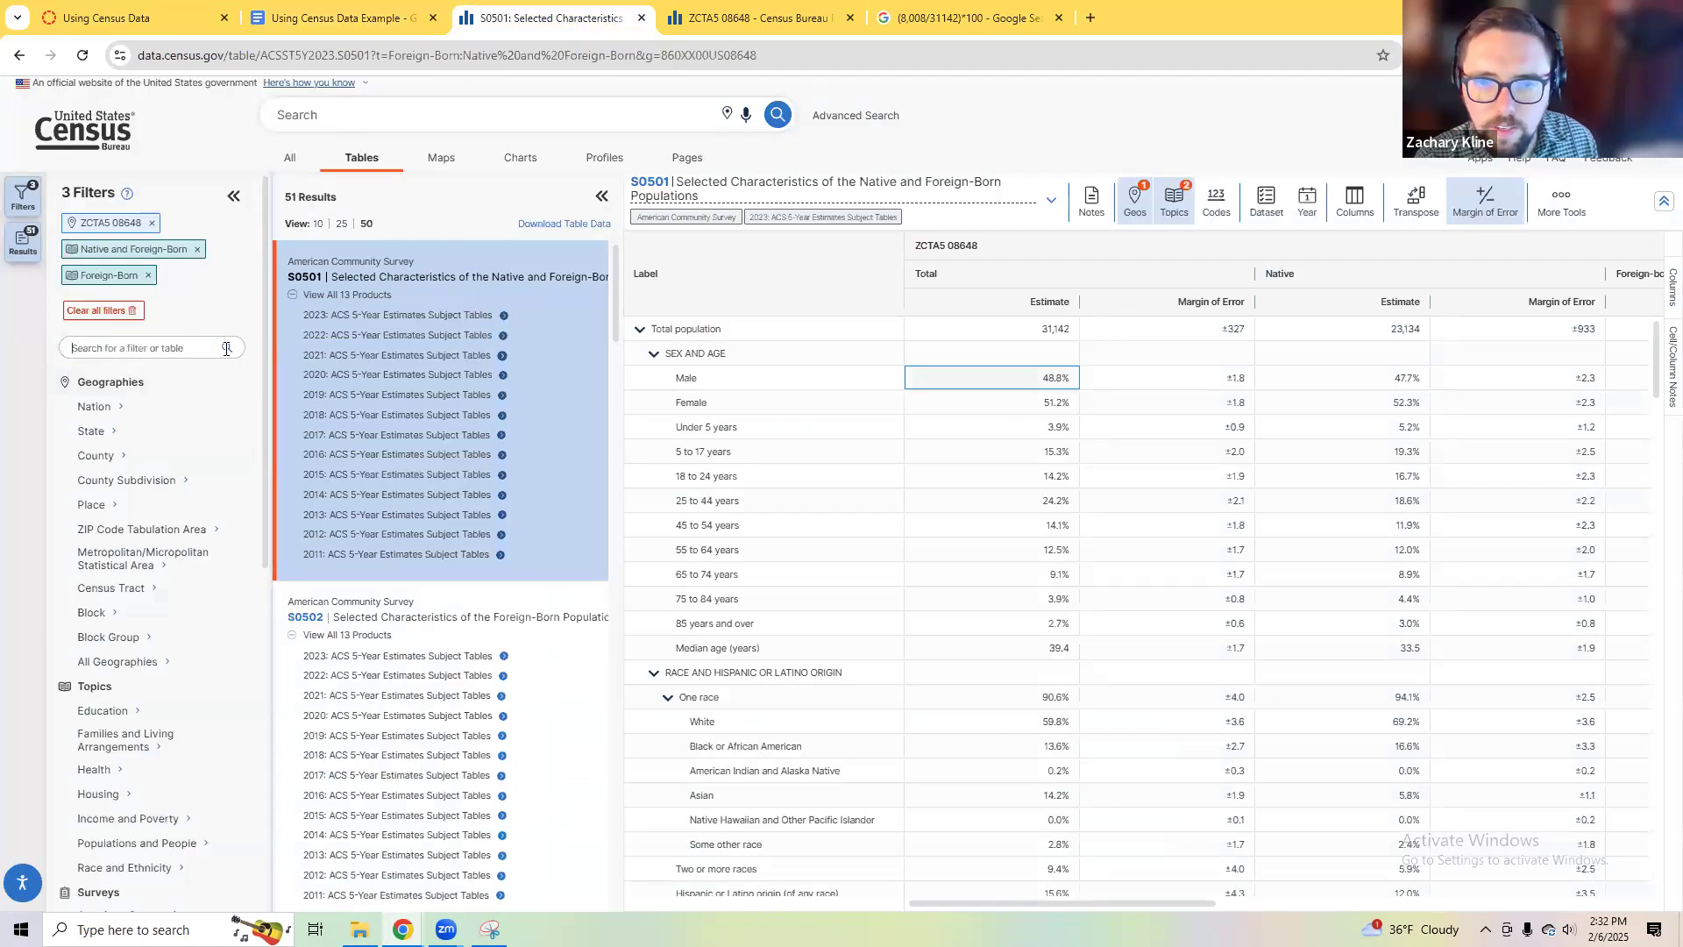
{"action": "left_click", "coordinate": [148, 276]}
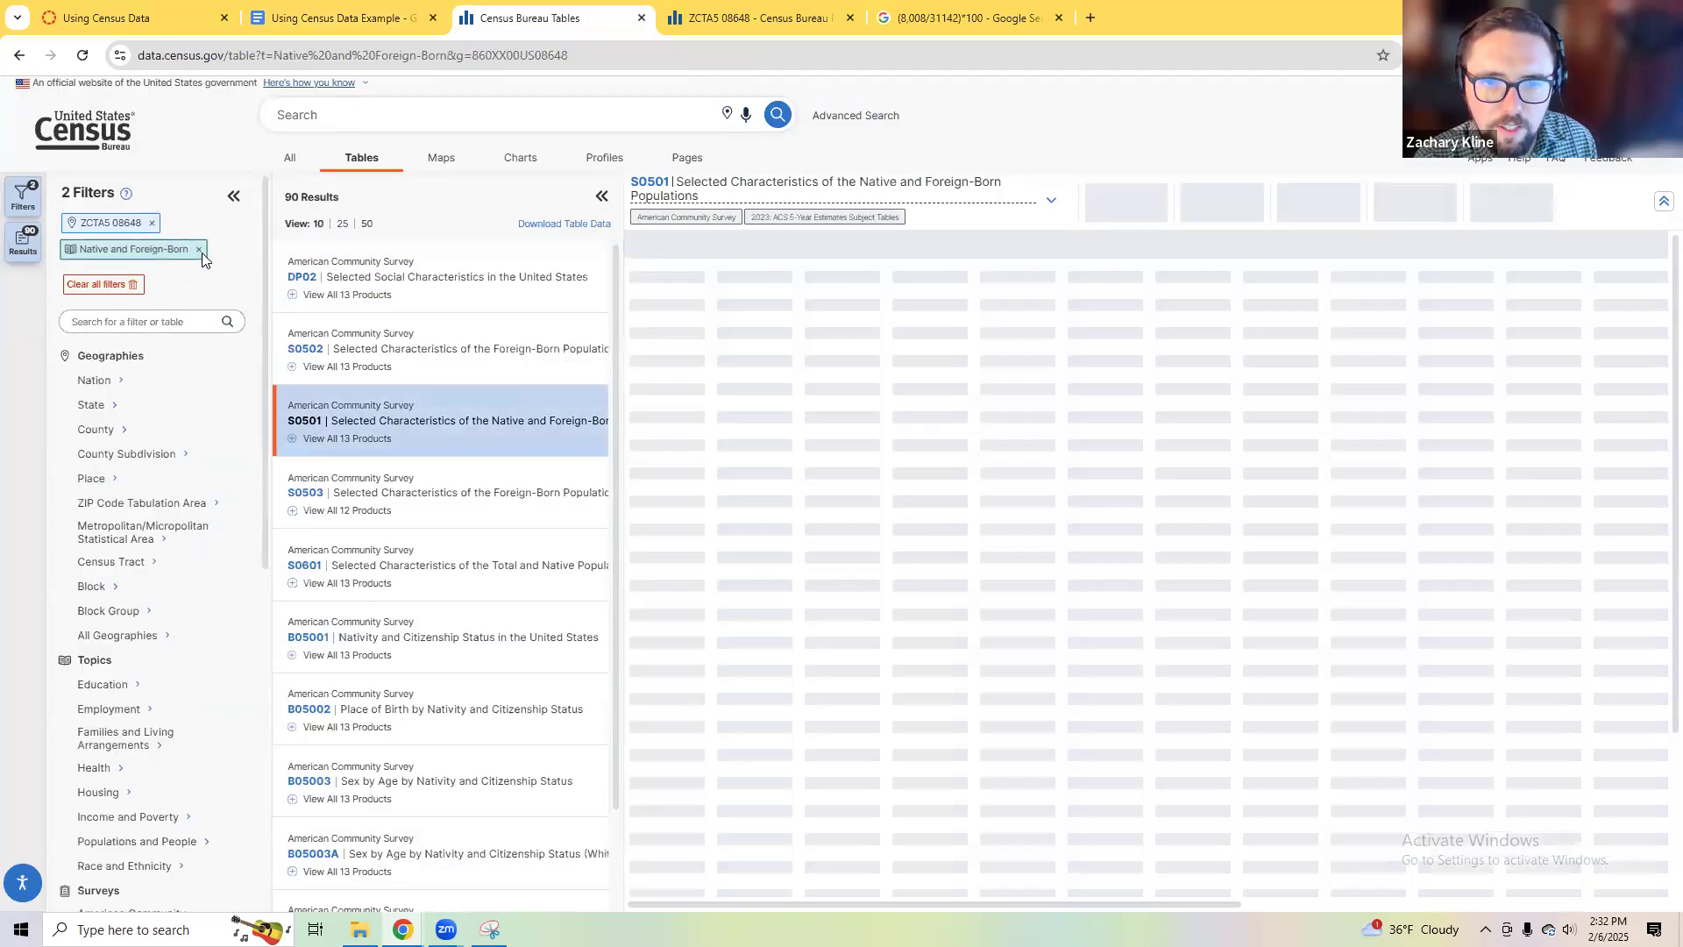
{"action": "left_click", "coordinate": [200, 249]}
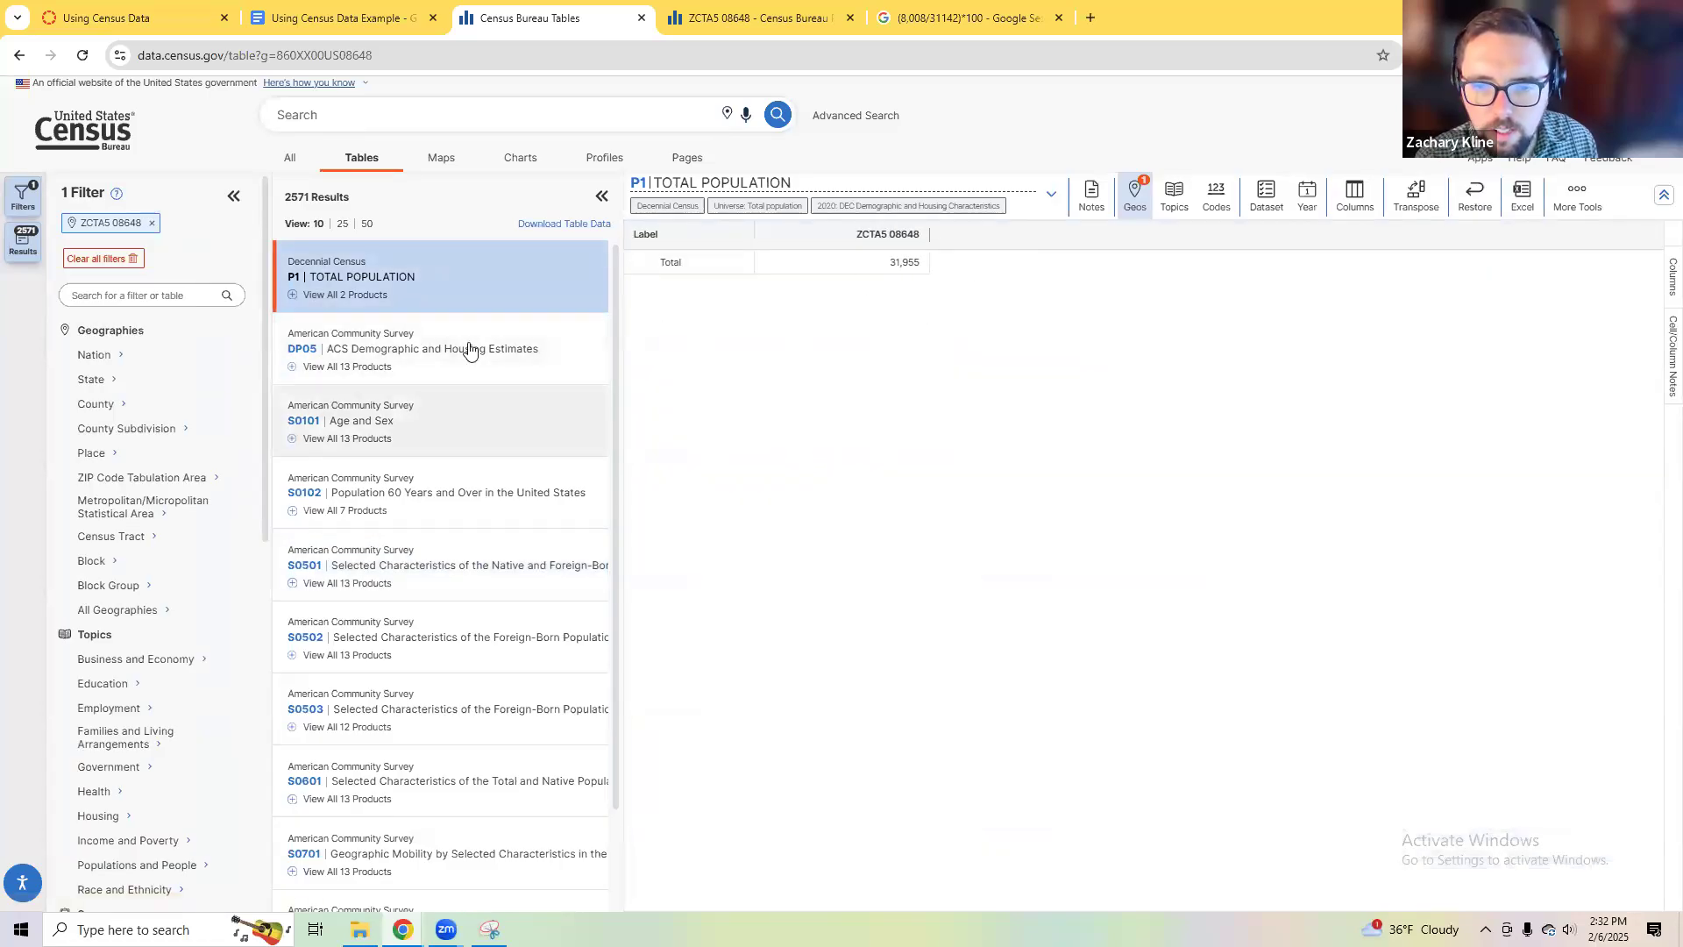
Step: Search the census tables for Grandparents and Grandchildren and select the total estimate of grandparents living with own grandchildren in S1002
{"action": "left_click", "coordinate": [420, 106]}
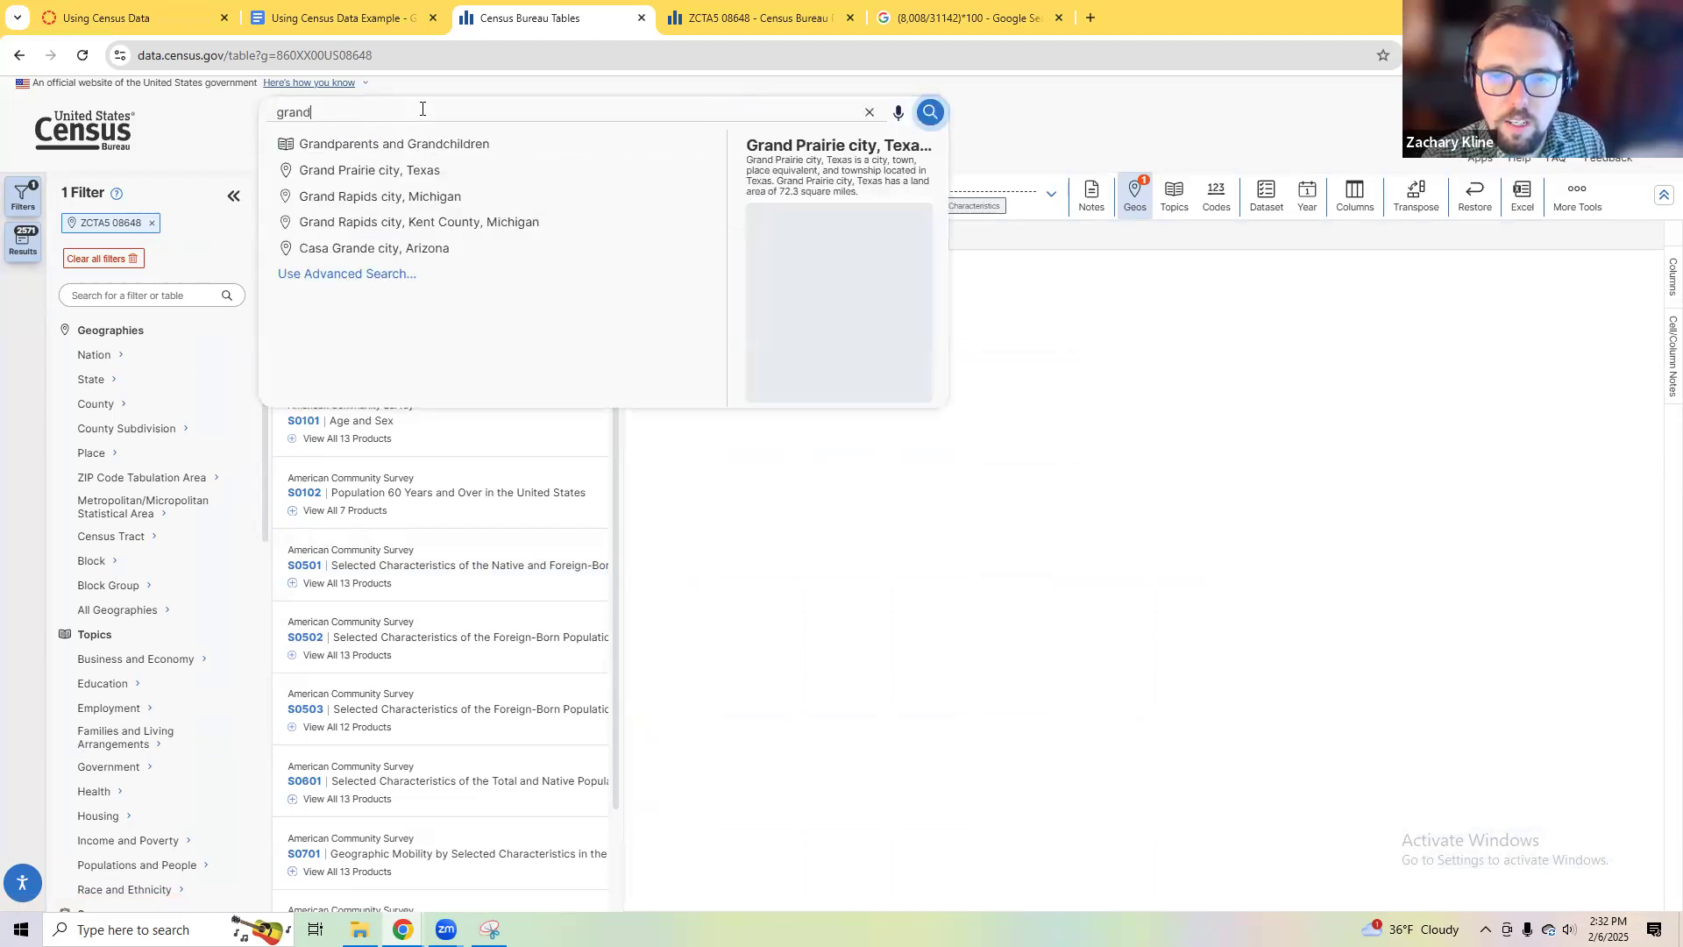
{"action": "left_click", "coordinate": [440, 144]}
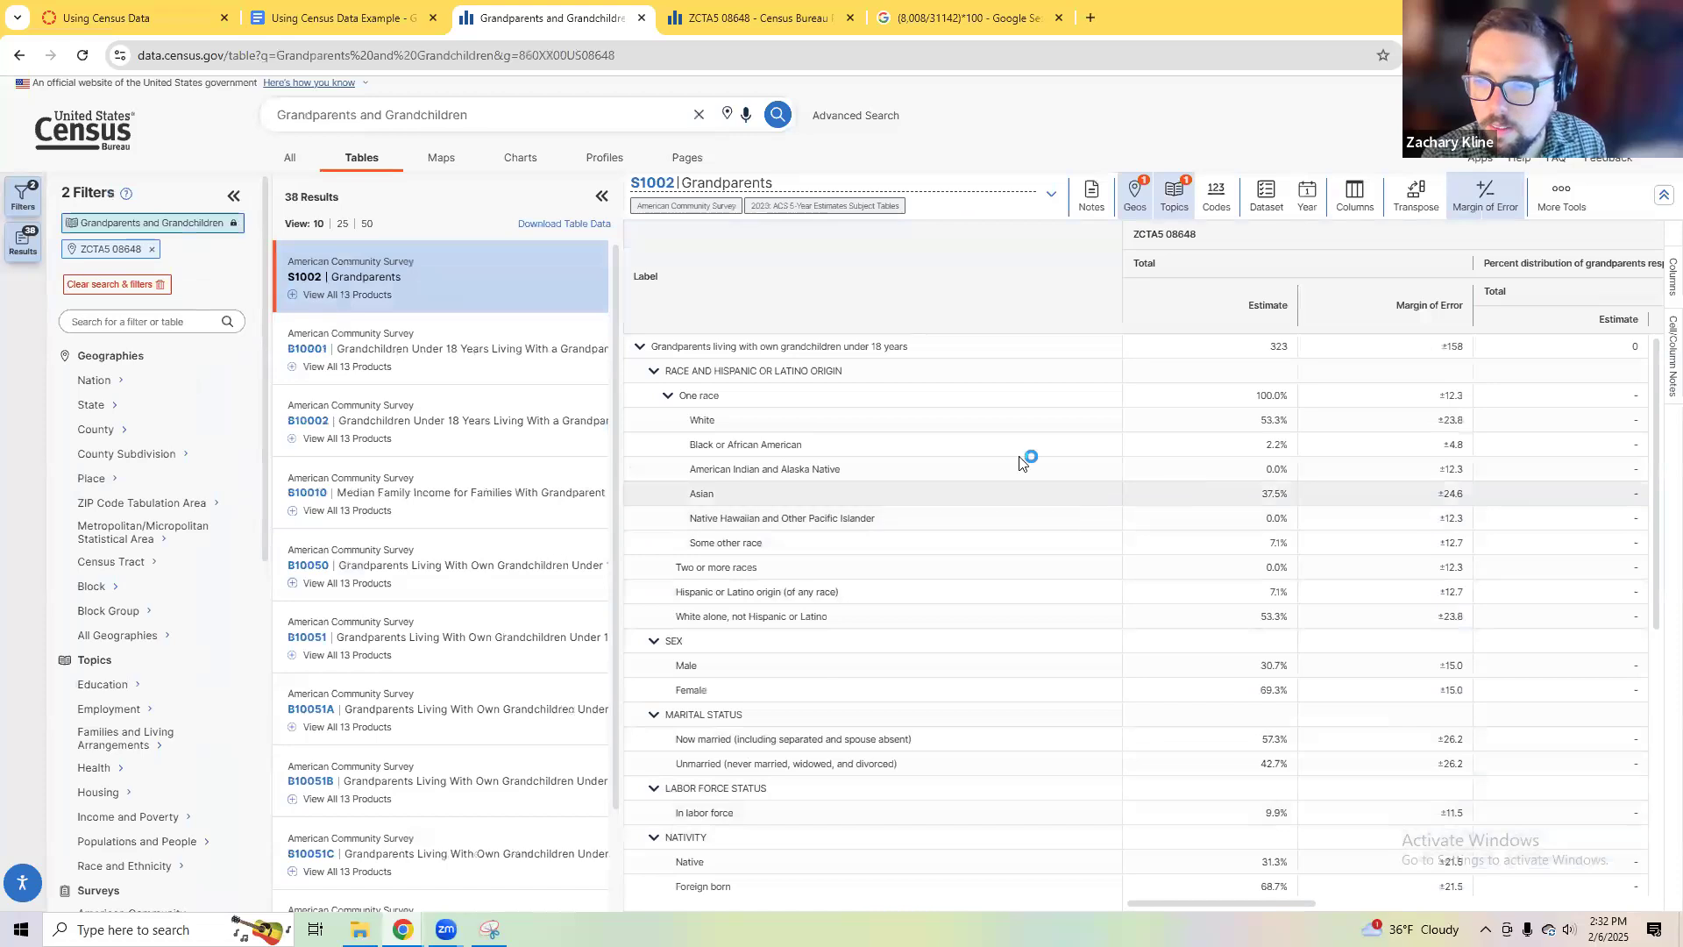
{"action": "key", "text": "ctrl+shift+Tab"}
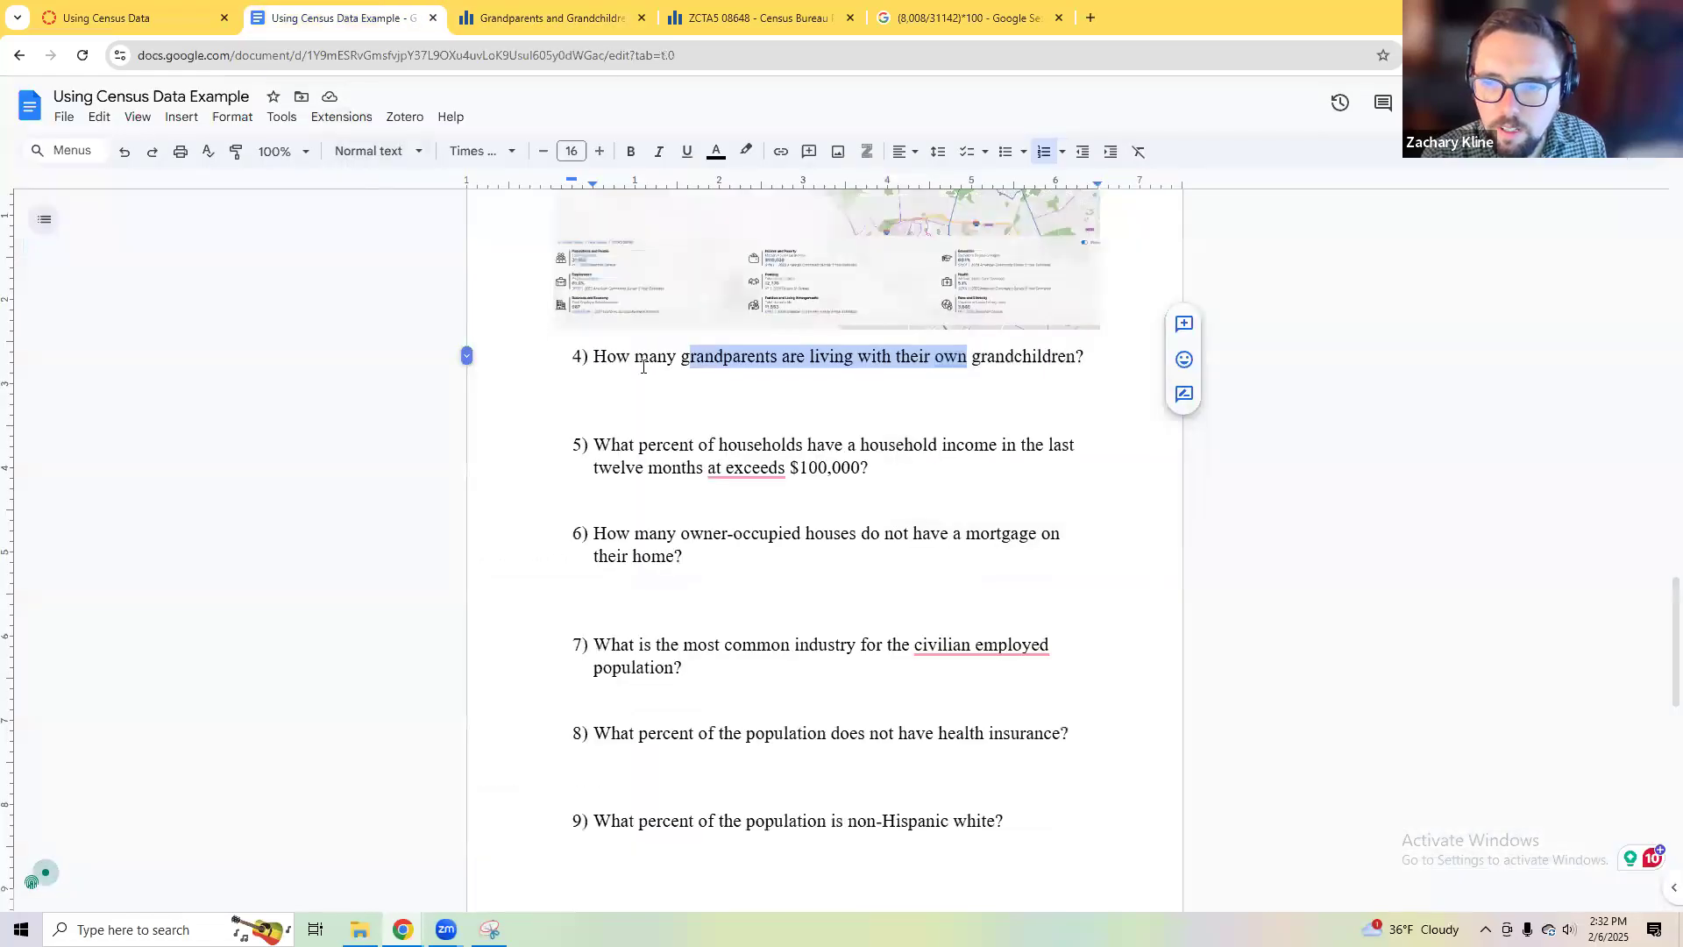
{"action": "left_click", "coordinate": [548, 18]}
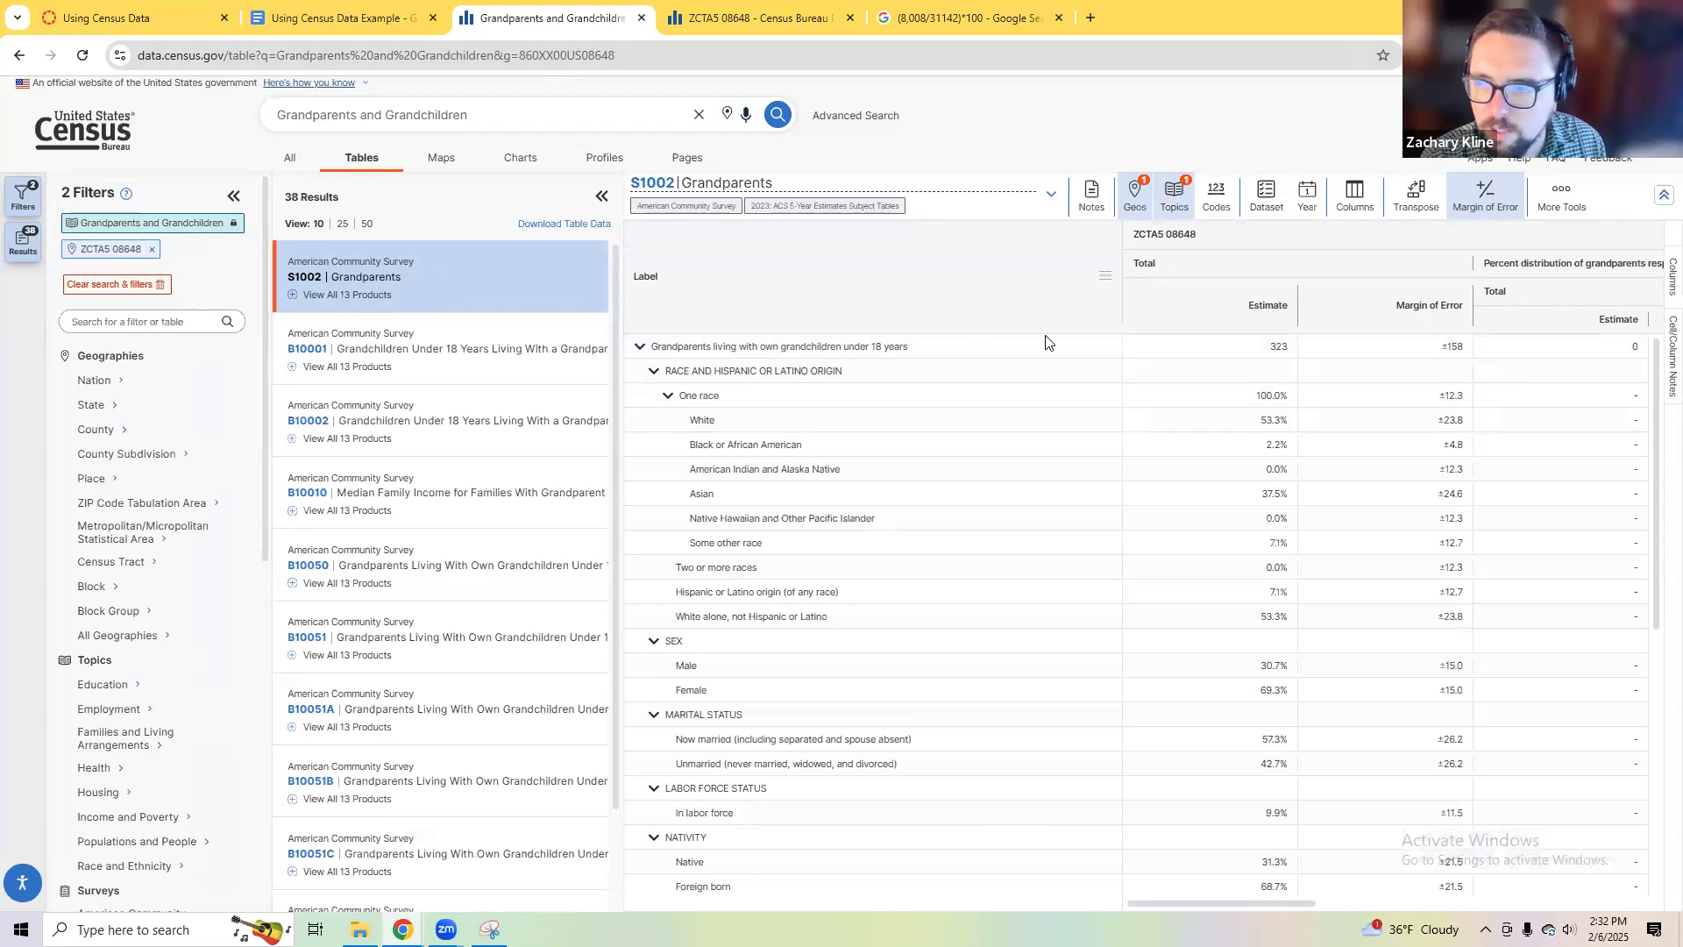
{"action": "left_click", "coordinate": [1285, 353]}
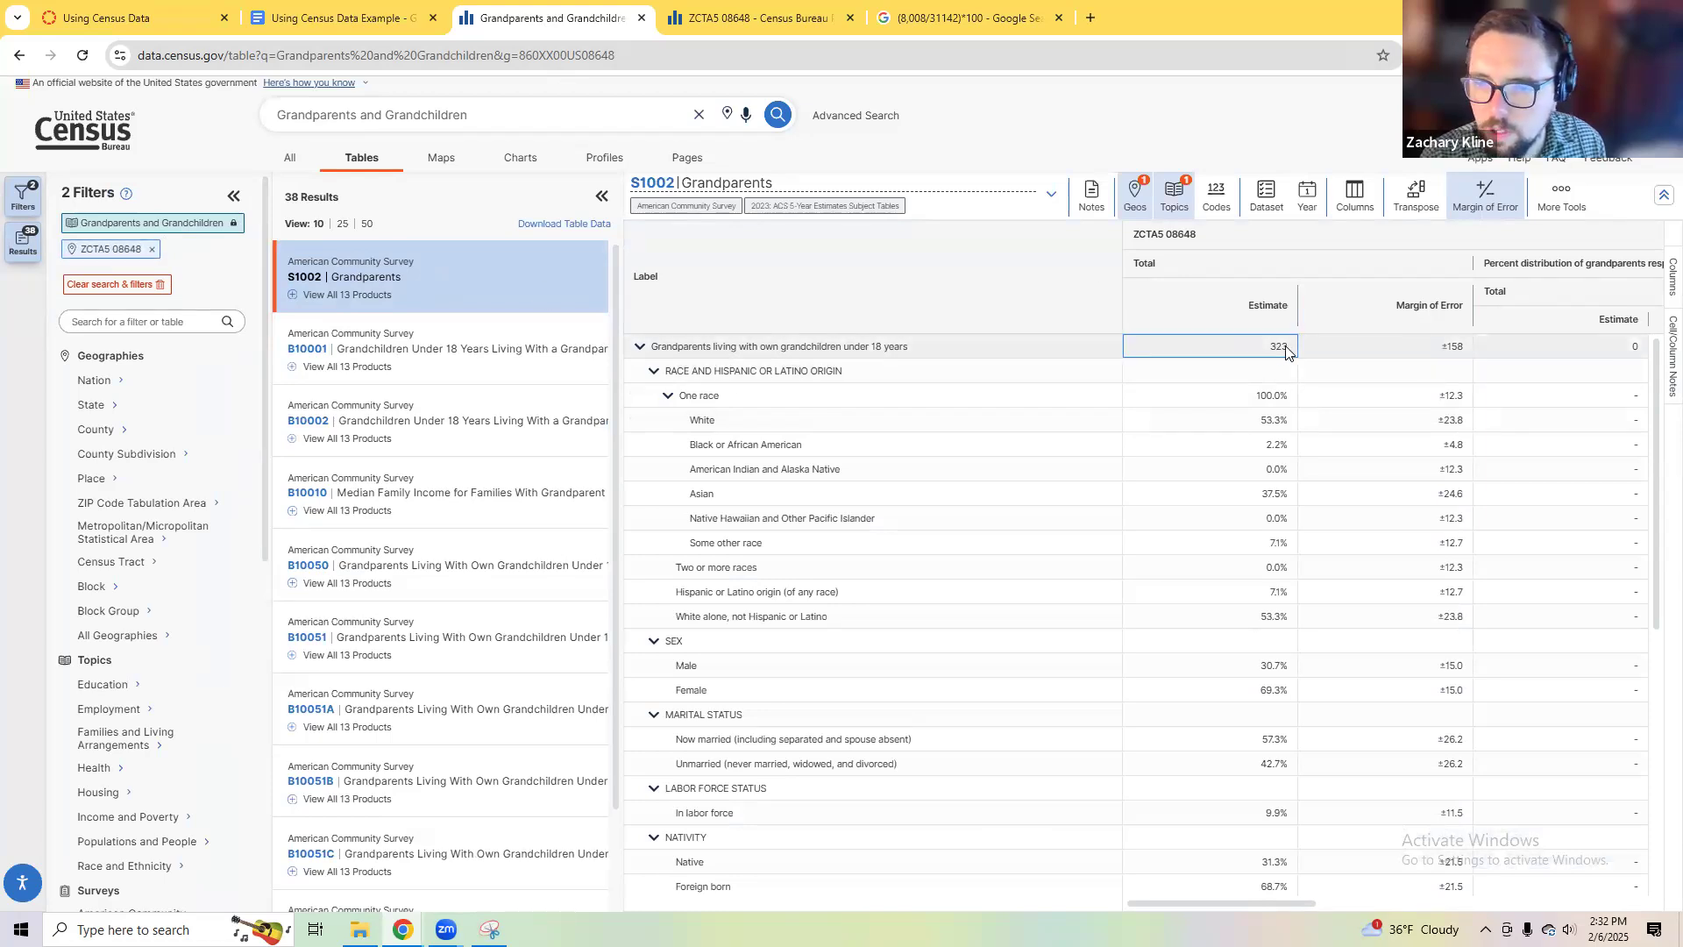
Step: Enter 323 as the answer under question 4 in the Google document
{"action": "left_click", "coordinate": [346, 18]}
{"action": "left_click", "coordinate": [686, 386]}
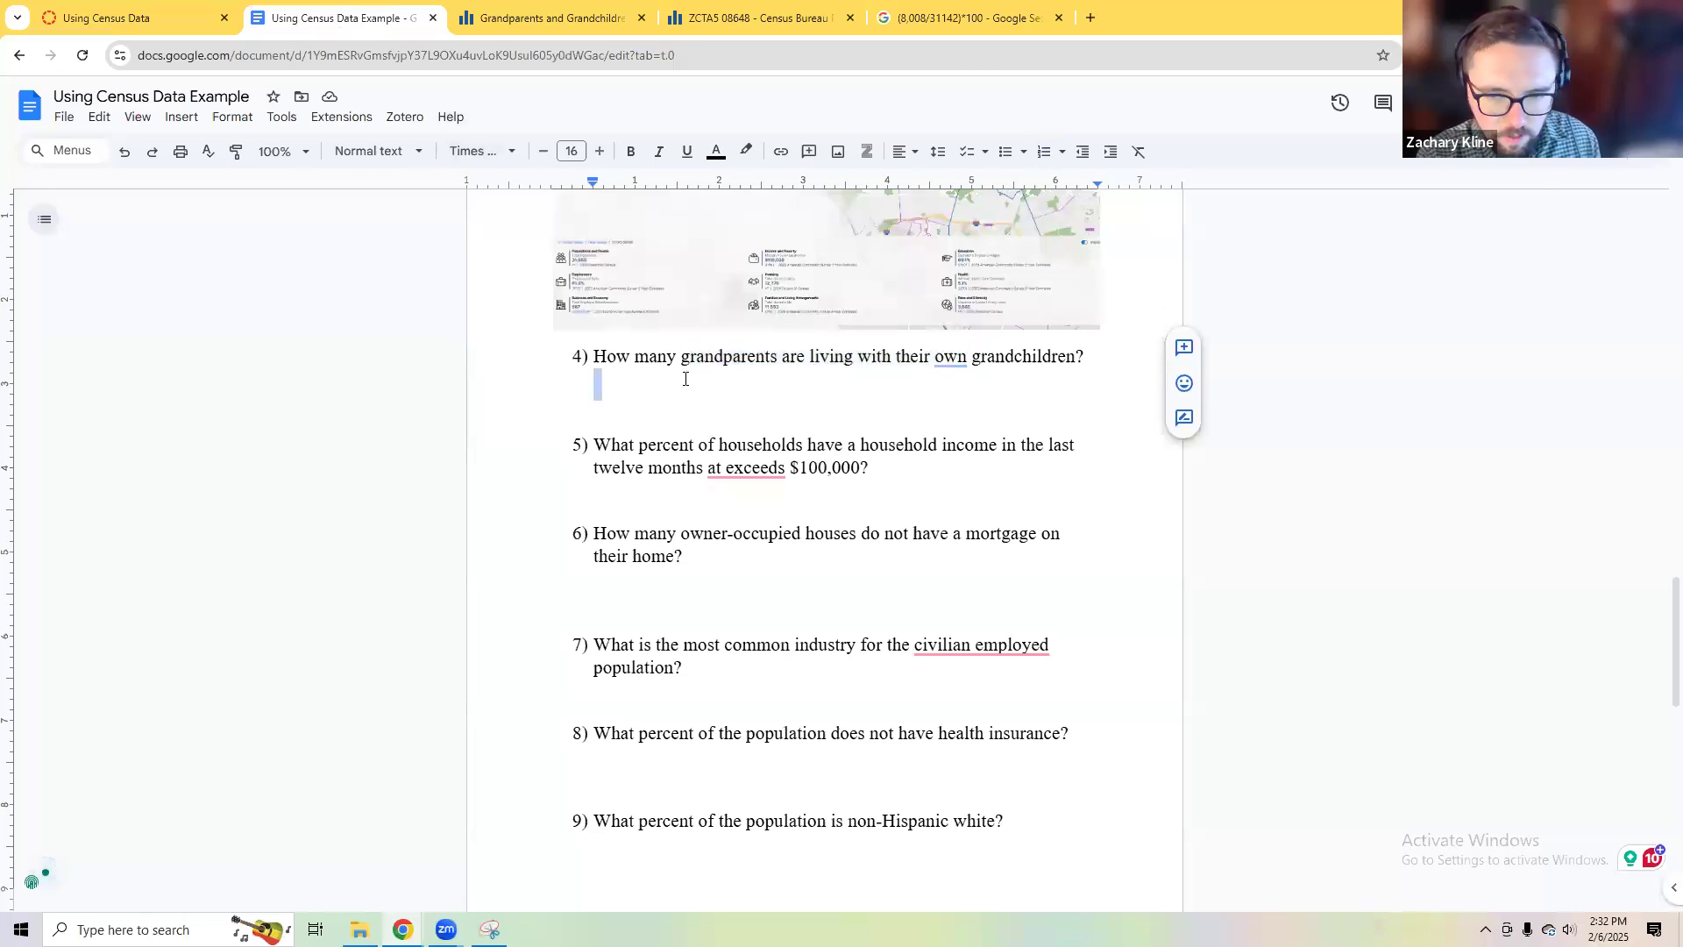
{"action": "type", "text": "323"}
Step: Return to the S1002 Grandparents table and capture the page with Snipping Tool
{"action": "left_click", "coordinate": [548, 17]}
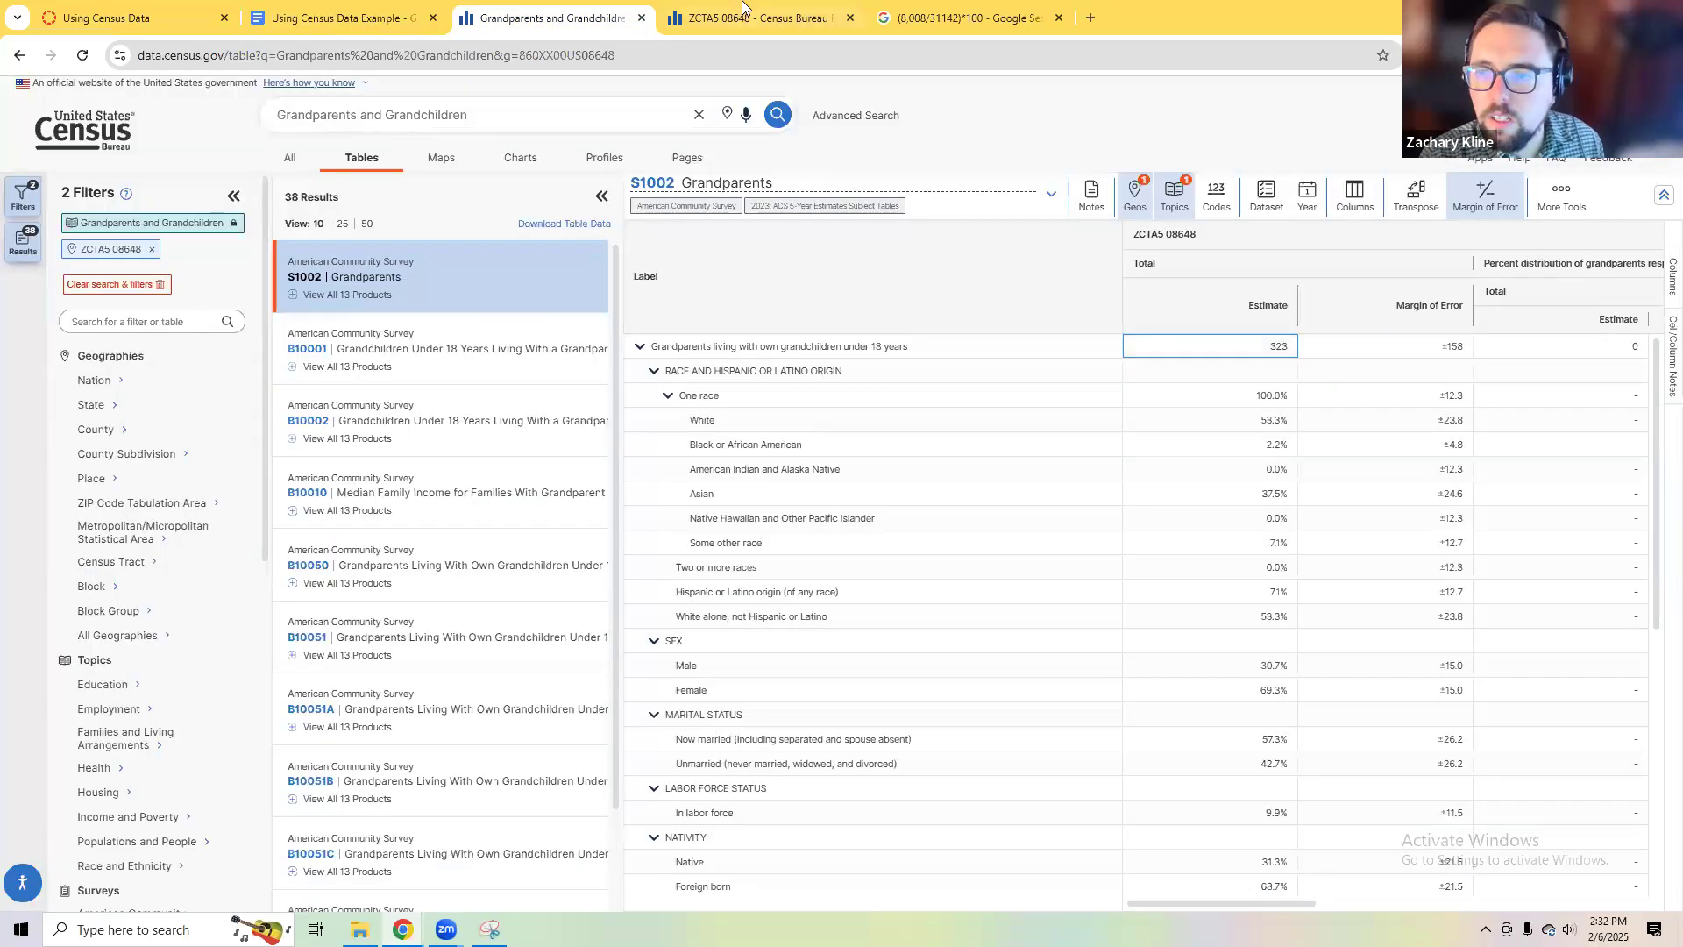
{"action": "left_click", "coordinate": [749, 17]}
{"action": "left_click", "coordinate": [605, 17]}
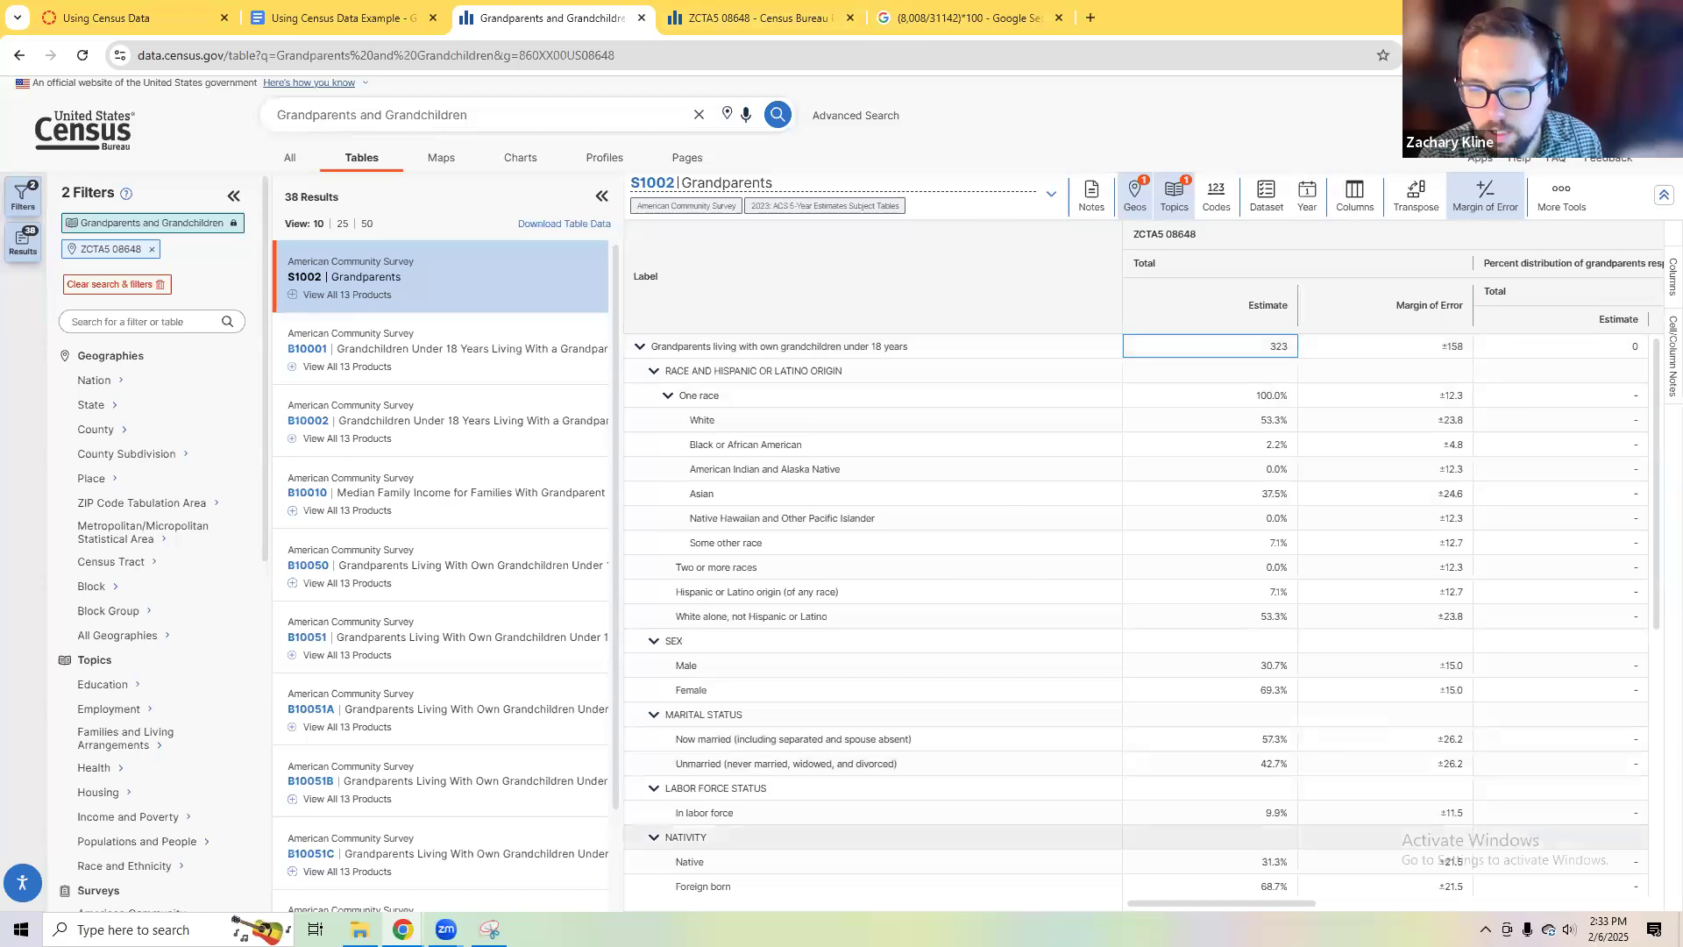
{"action": "left_click", "coordinate": [489, 929]}
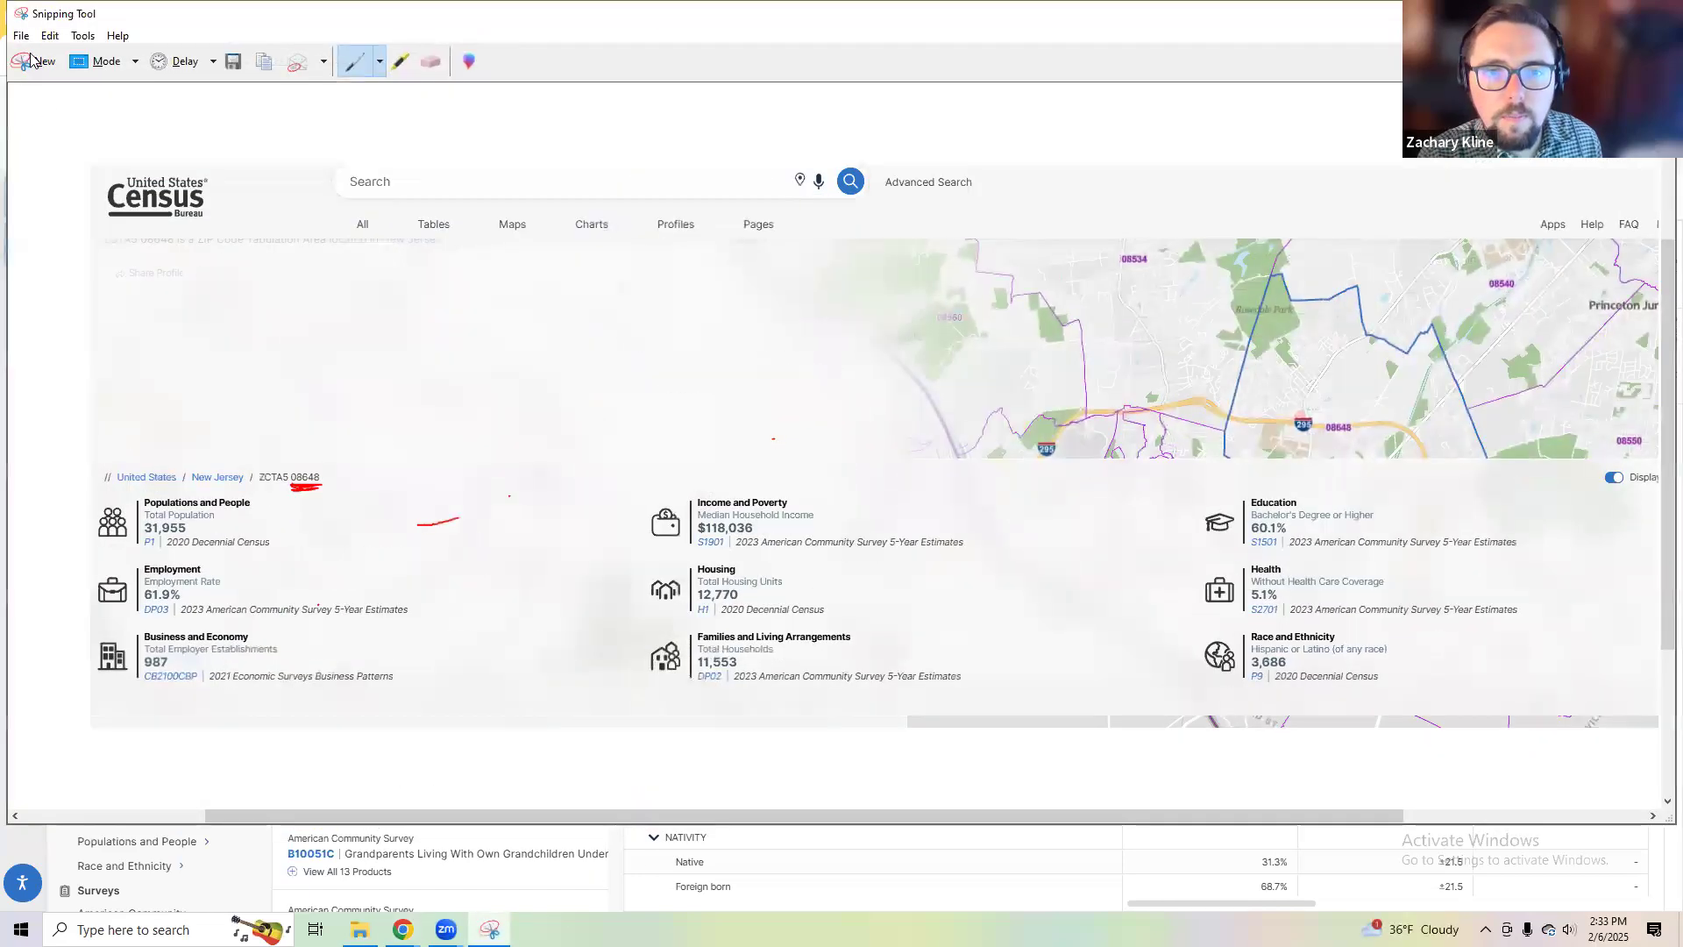
{"action": "left_click", "coordinate": [36, 60]}
{"action": "left_click_drag", "start_coordinate": [10, 92], "coordinate": [1657, 830]}
{"action": "left_click", "coordinate": [460, 1]}
Step: Paste the S1002 snip on a new line below the 323 answer in the Google document
{"action": "left_click", "coordinate": [354, 4]}
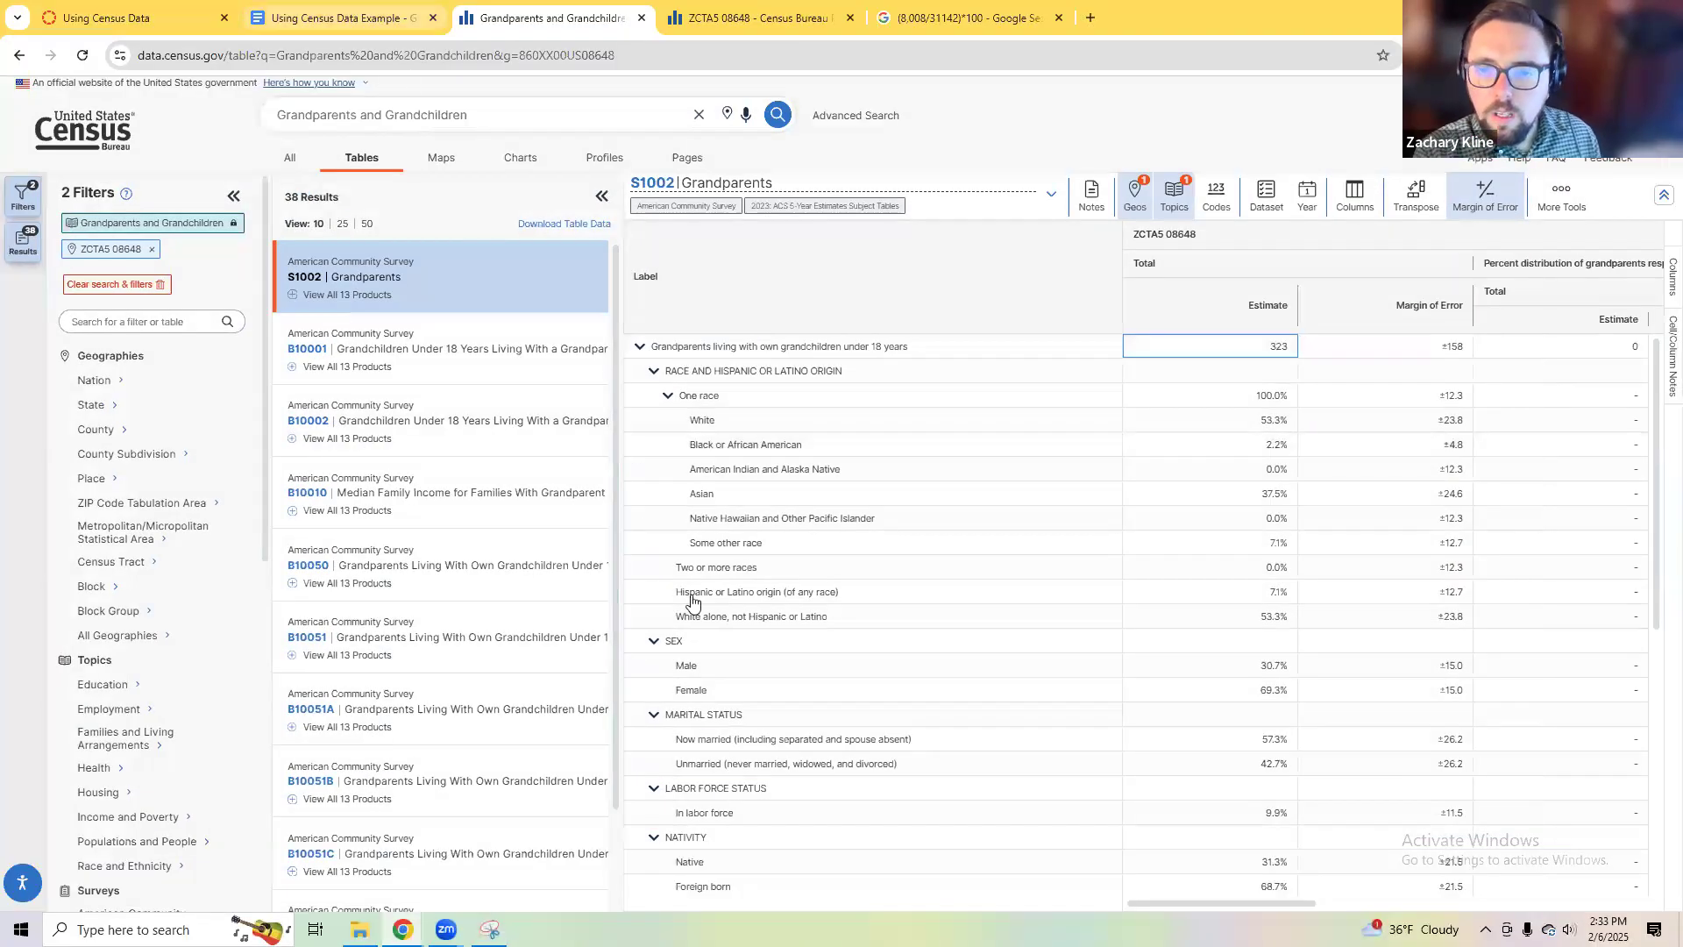
{"action": "key", "text": "Return"}
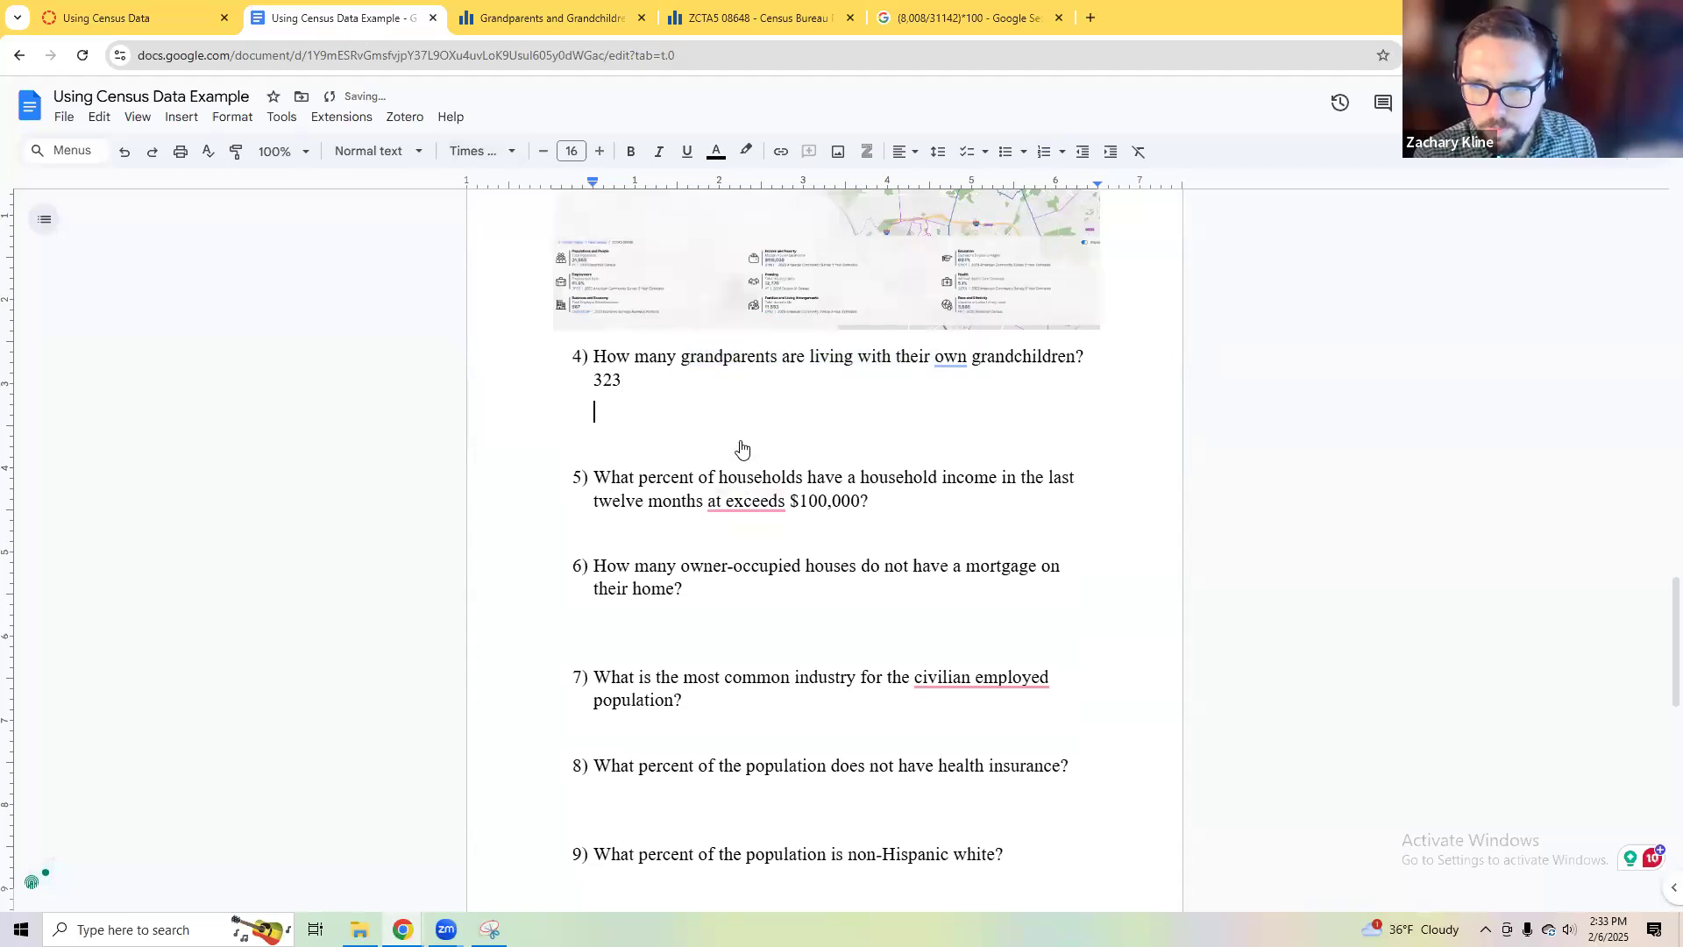
{"action": "key", "text": "ctrl+v"}
Step: Correct the wording of question 5 from "at exceeds" to "that exceeds"
{"action": "scroll", "coordinate": [971, 813], "scroll_direction": "down", "scroll_amount": 1}
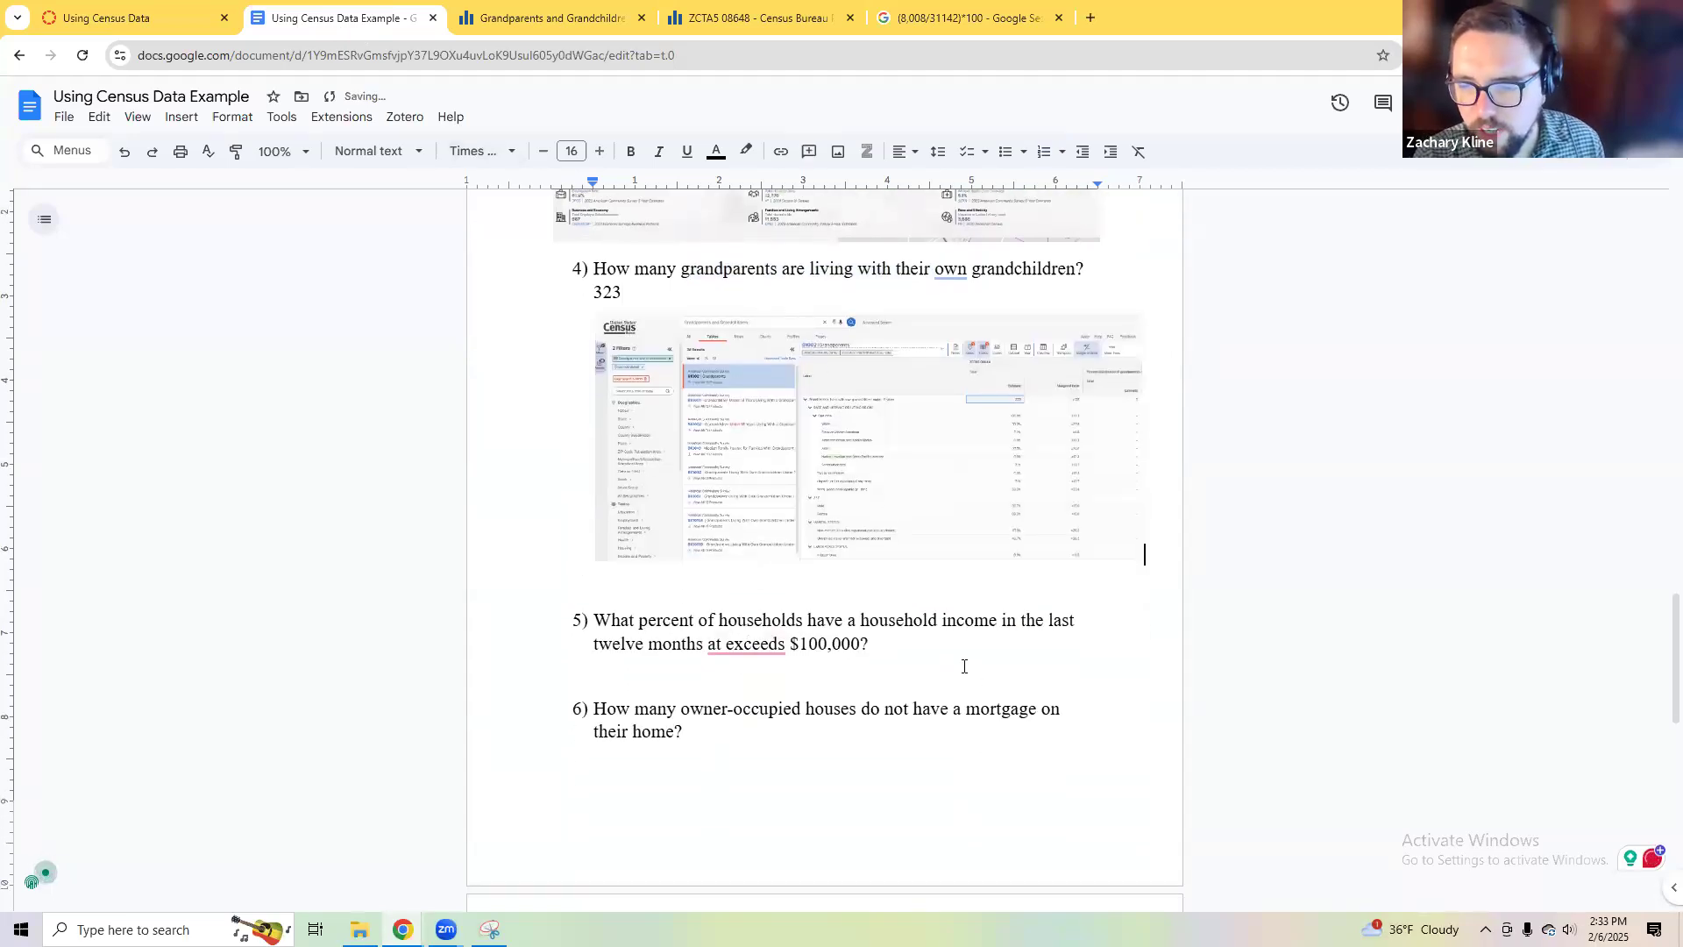
{"action": "left_click", "coordinate": [947, 643]}
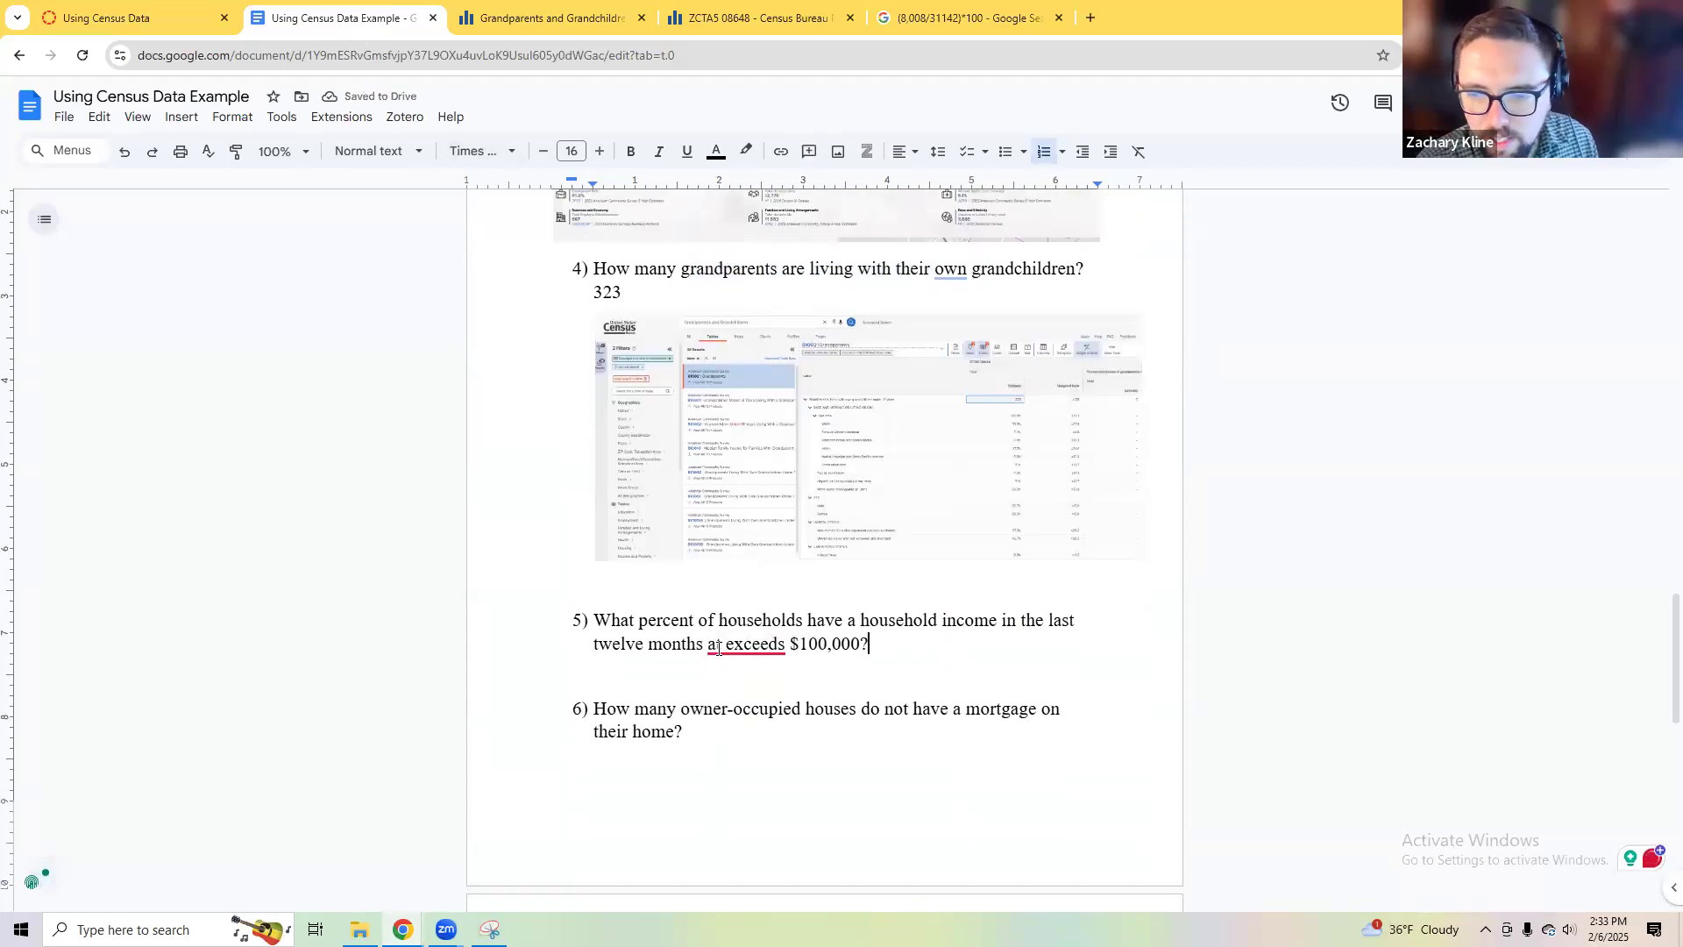
{"action": "left_click", "coordinate": [717, 647]}
{"action": "left_click", "coordinate": [779, 695]}
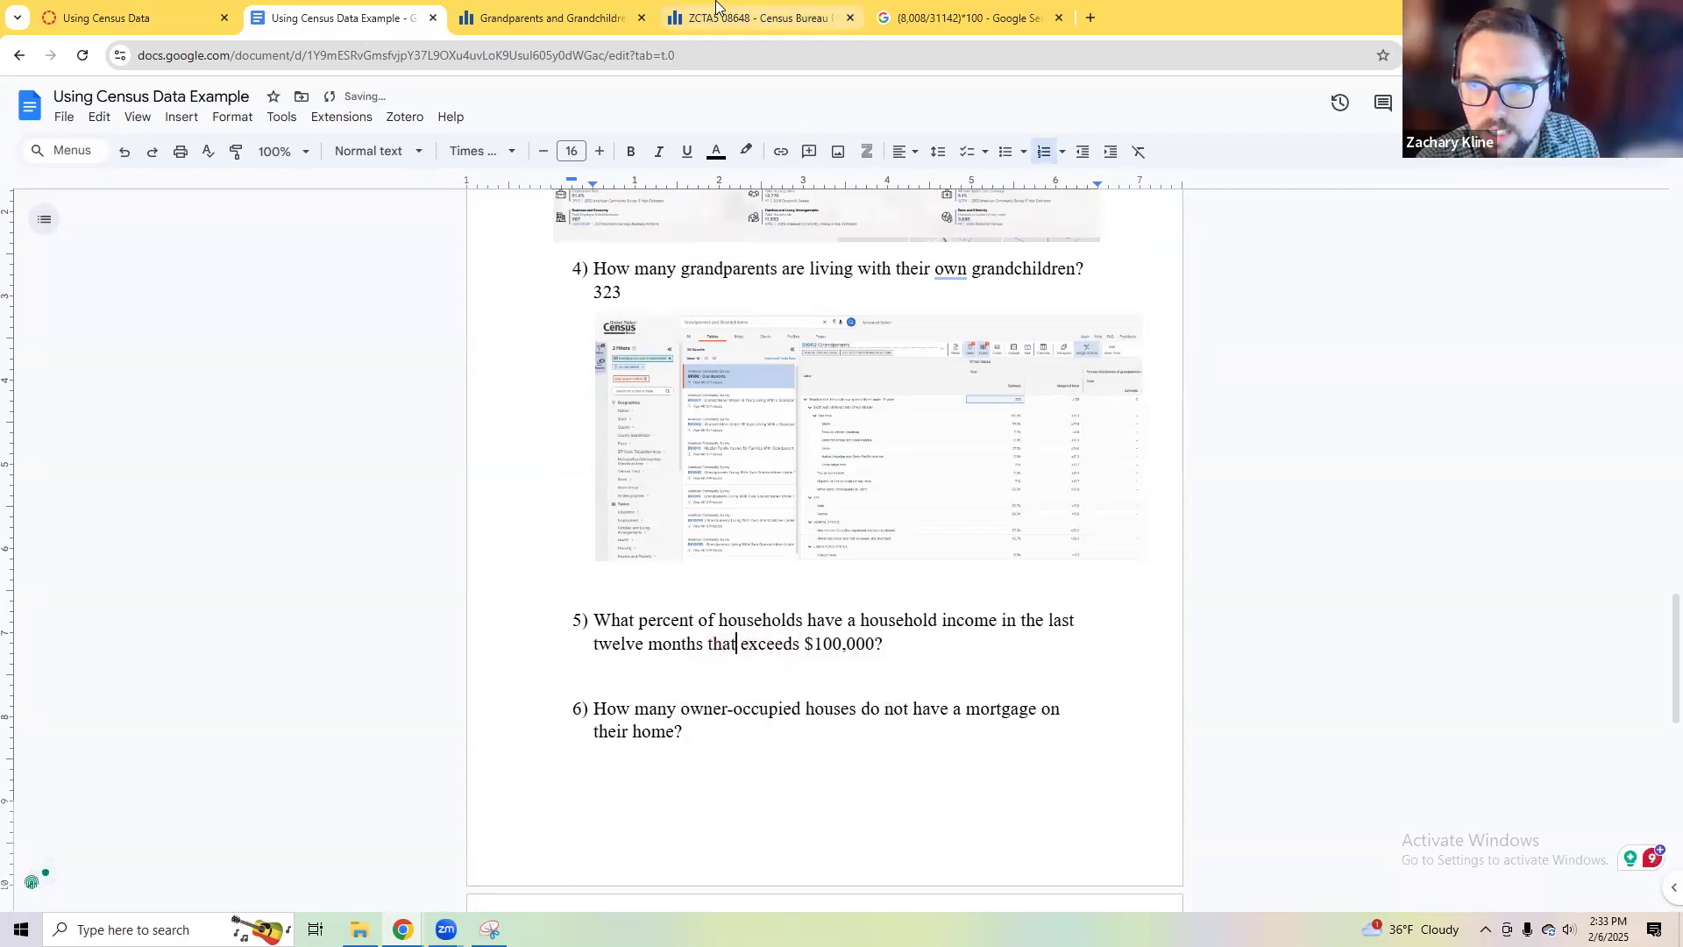
Step: Look through the ZCTA5 08648 census profile, from Income and Poverty to Race and Ethnicity, for household income data
{"action": "left_click", "coordinate": [715, 10]}
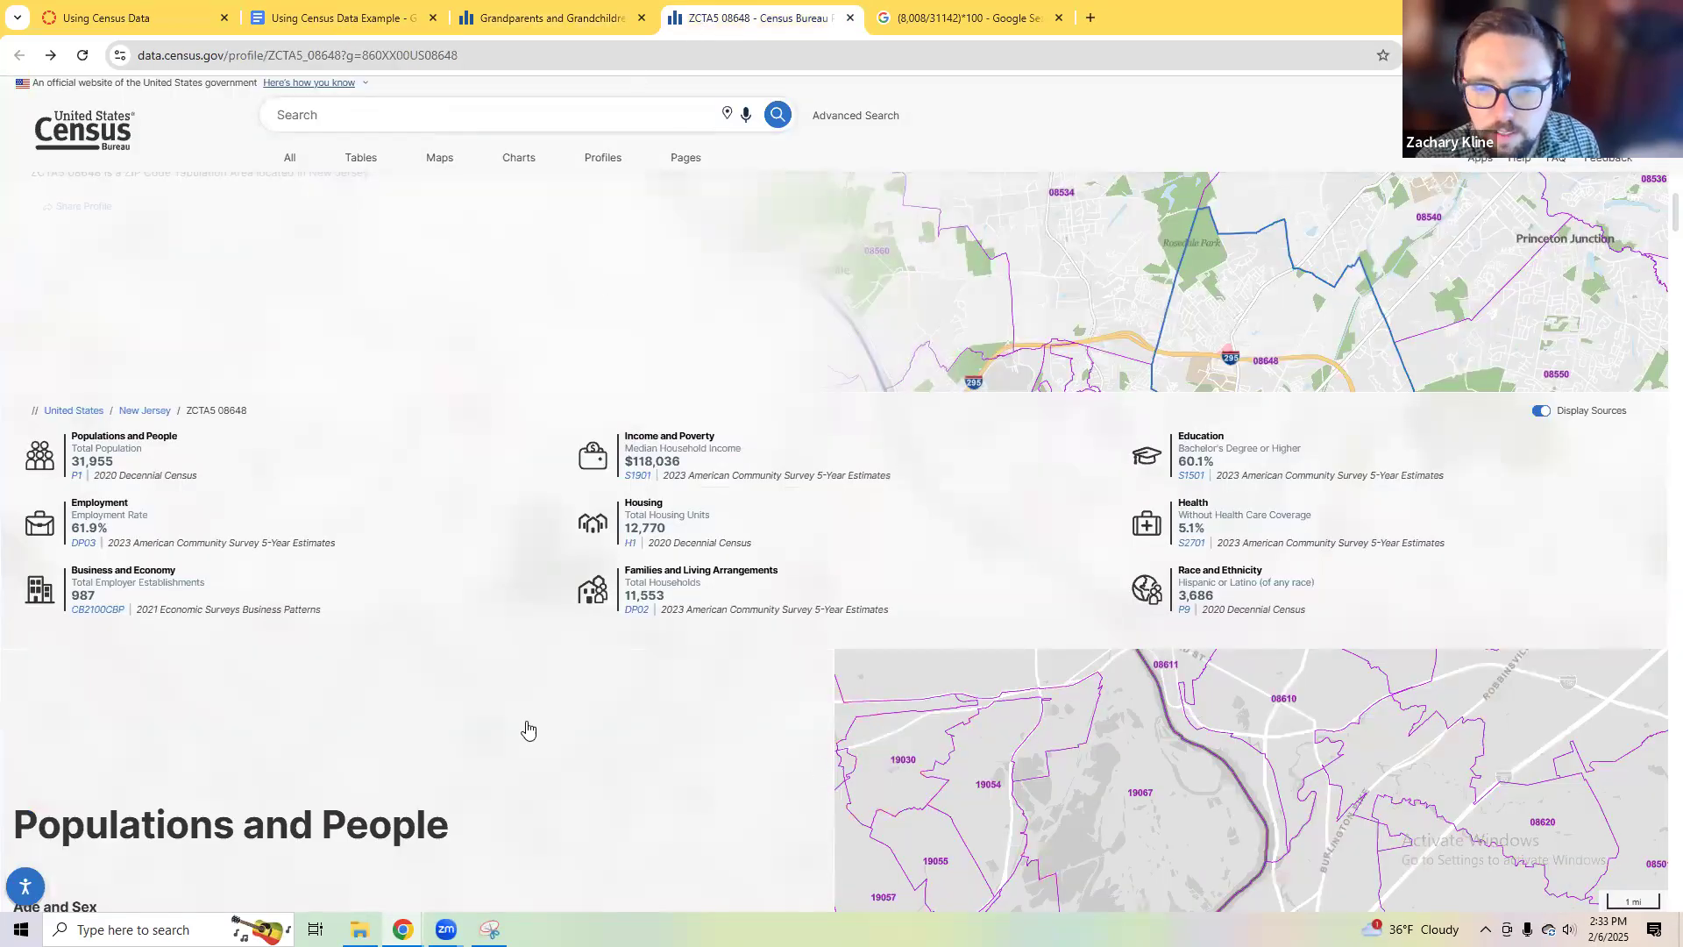
{"action": "scroll", "coordinate": [528, 730], "scroll_direction": "down", "scroll_amount": 15}
{"action": "scroll", "coordinate": [642, 801], "scroll_direction": "down", "scroll_amount": 20}
{"action": "scroll", "coordinate": [679, 816], "scroll_direction": "down", "scroll_amount": 15}
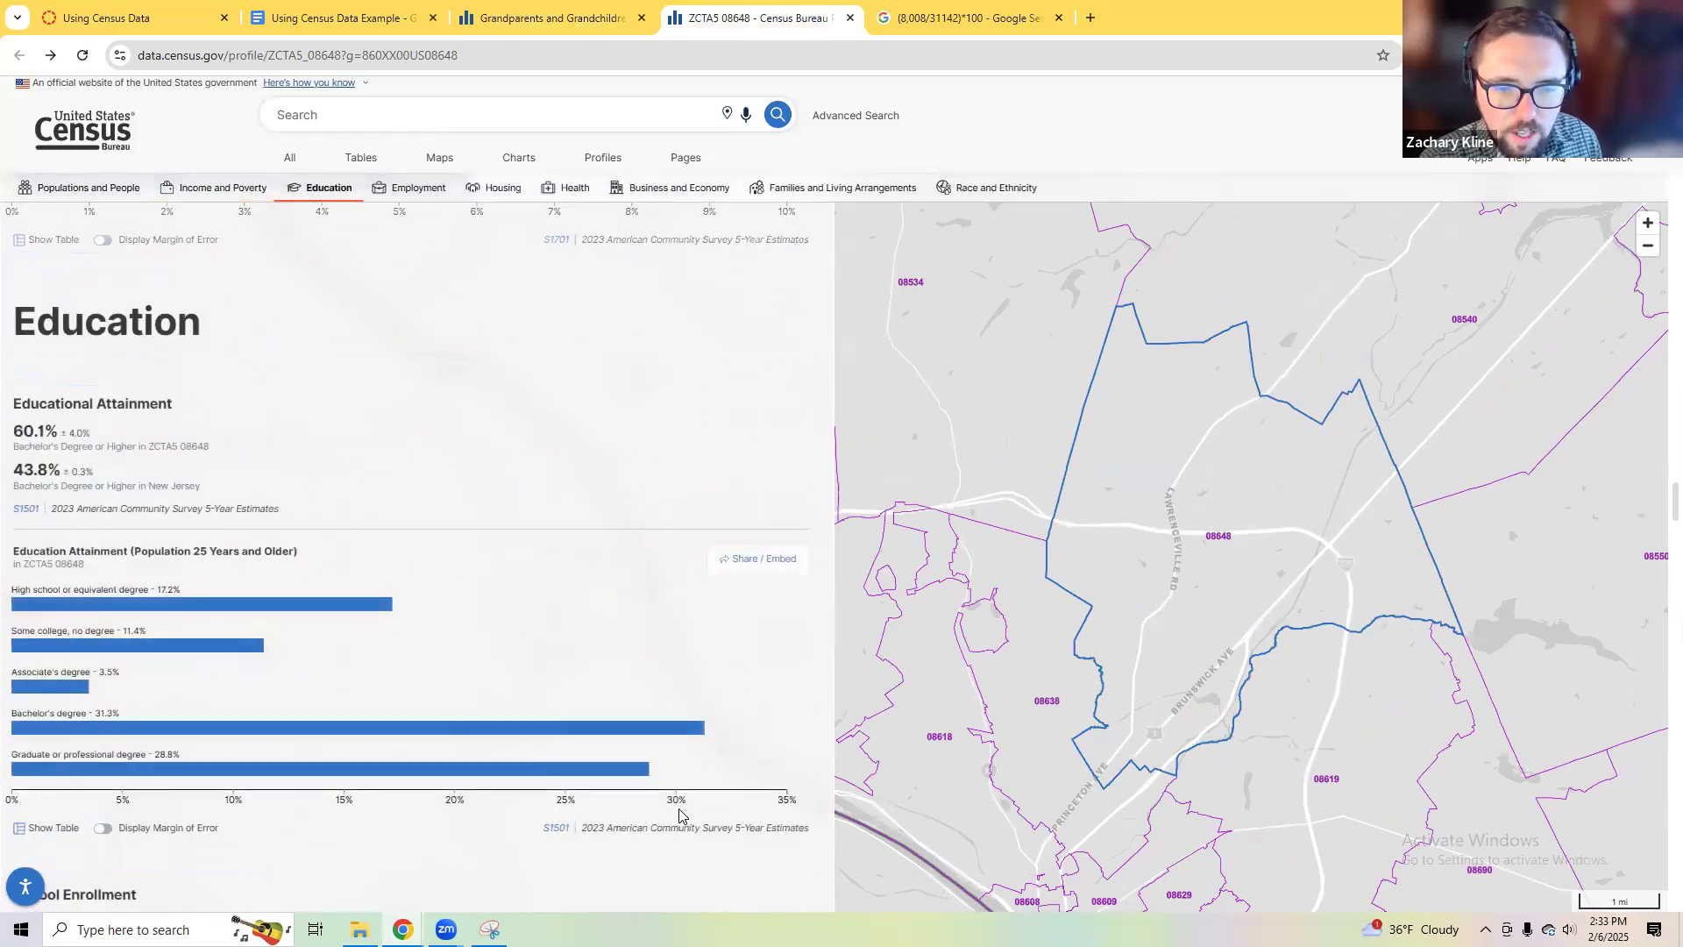
{"action": "scroll", "coordinate": [679, 815], "scroll_direction": "down", "scroll_amount": 15}
{"action": "scroll", "coordinate": [672, 831], "scroll_direction": "down", "scroll_amount": 15}
{"action": "scroll", "coordinate": [675, 834], "scroll_direction": "down", "scroll_amount": 15}
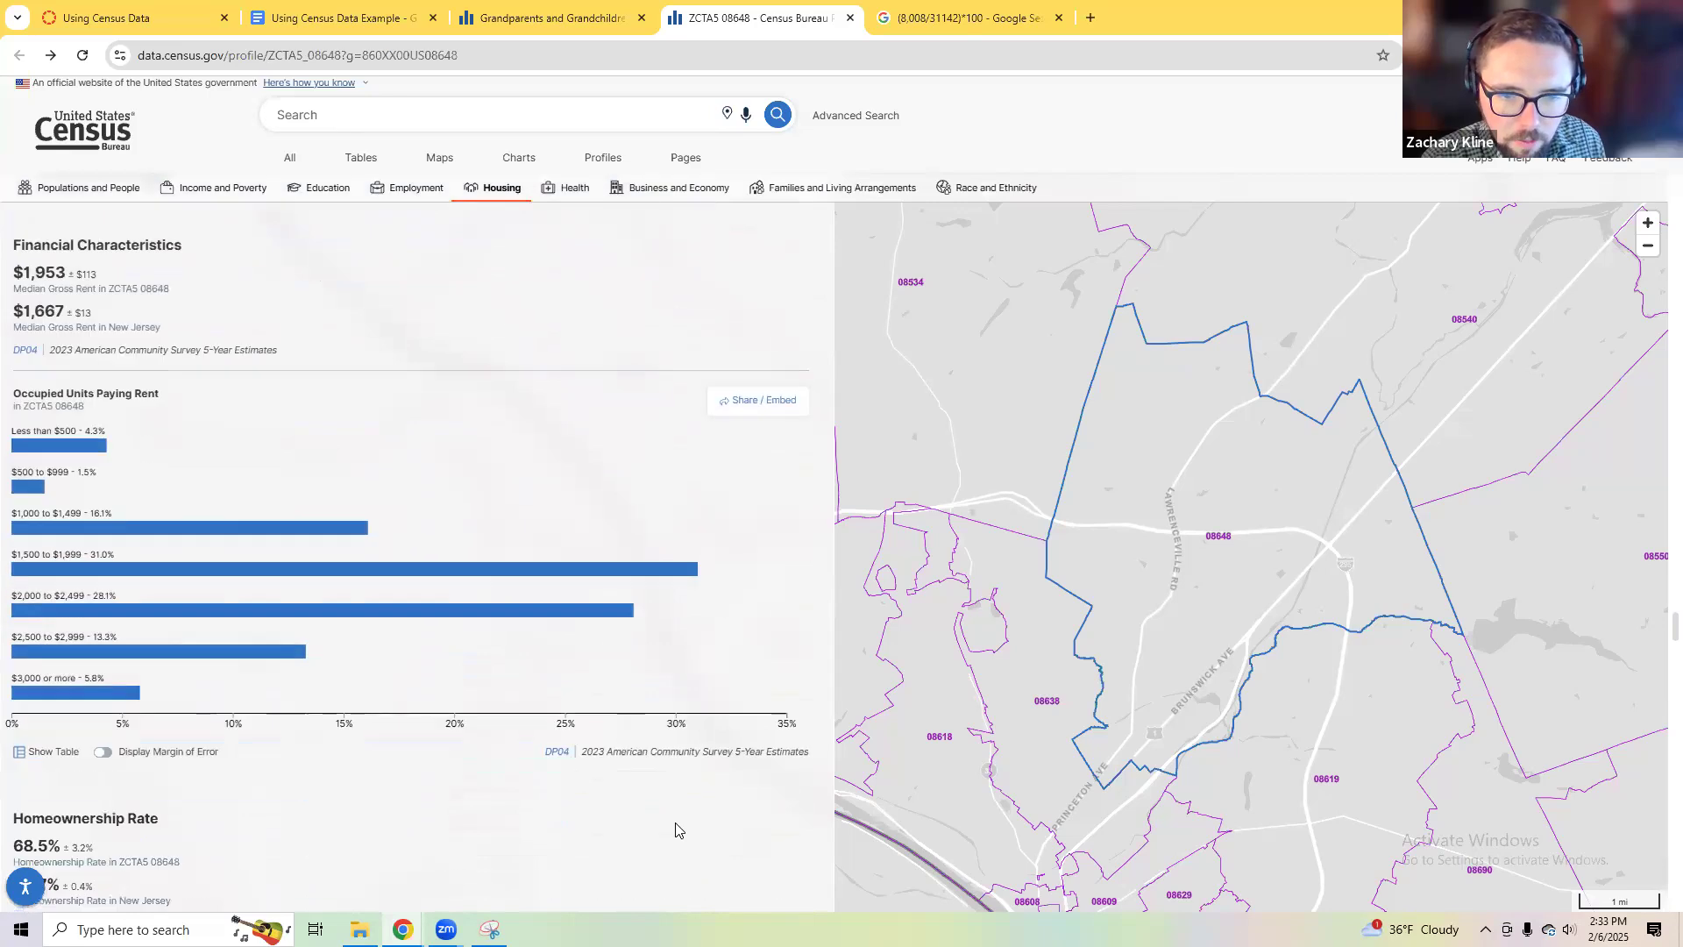
{"action": "scroll", "coordinate": [675, 828], "scroll_direction": "down", "scroll_amount": 5}
{"action": "scroll", "coordinate": [240, 719], "scroll_direction": "up", "scroll_amount": 2}
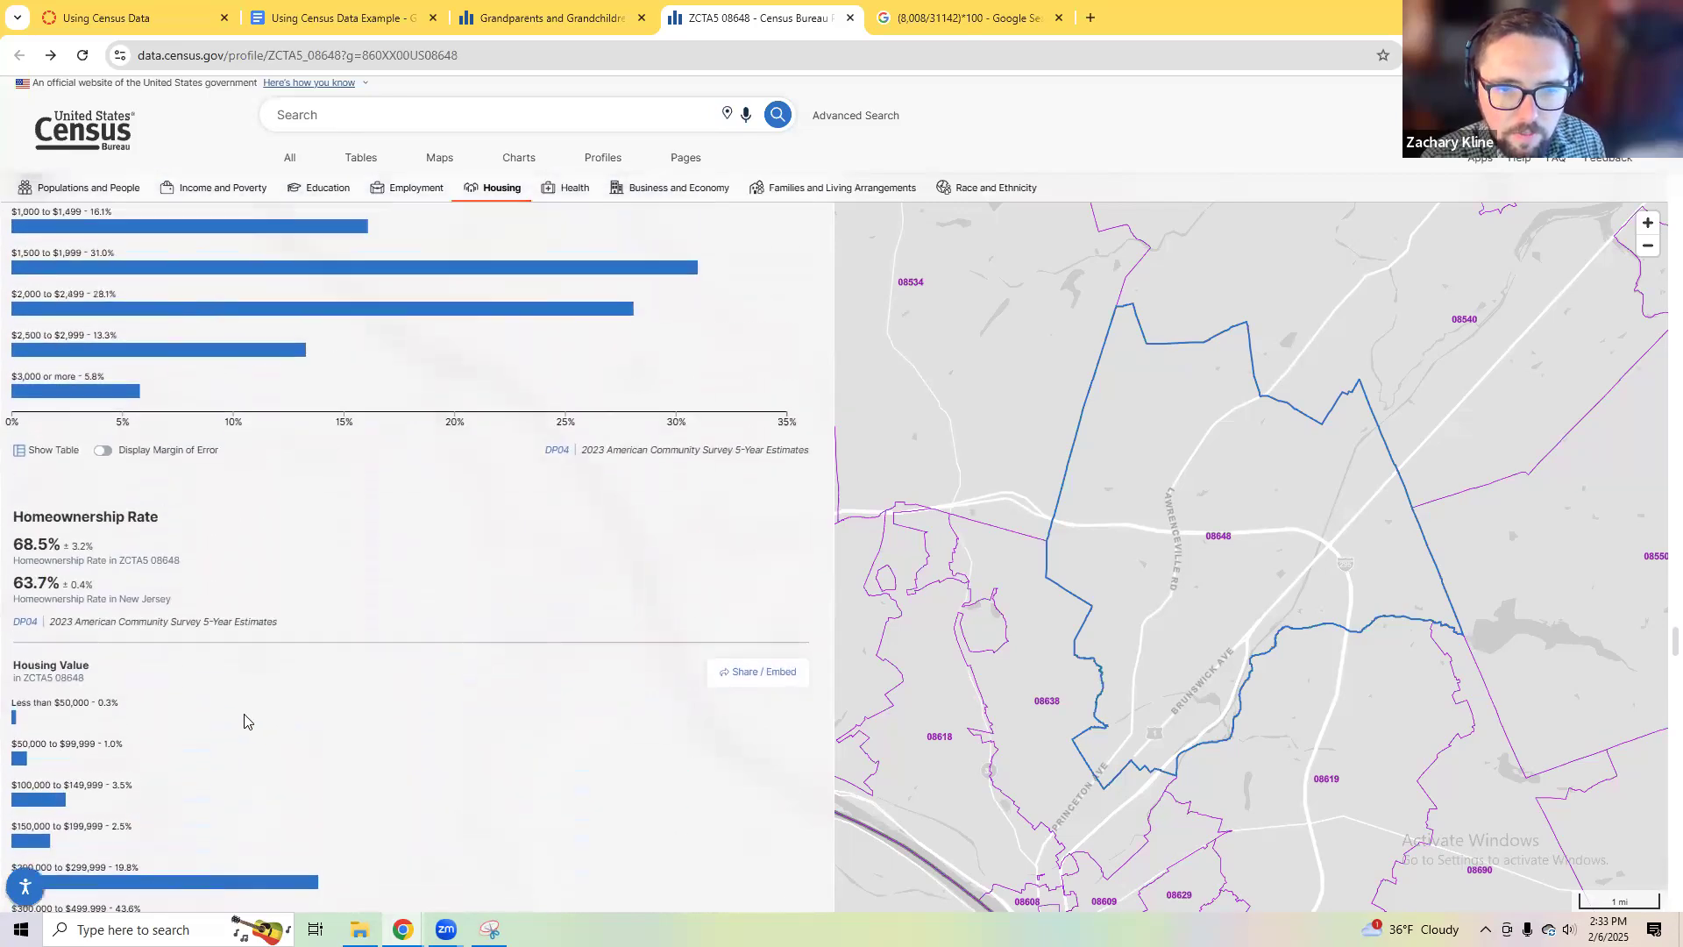
{"action": "scroll", "coordinate": [218, 597], "scroll_direction": "down", "scroll_amount": 8}
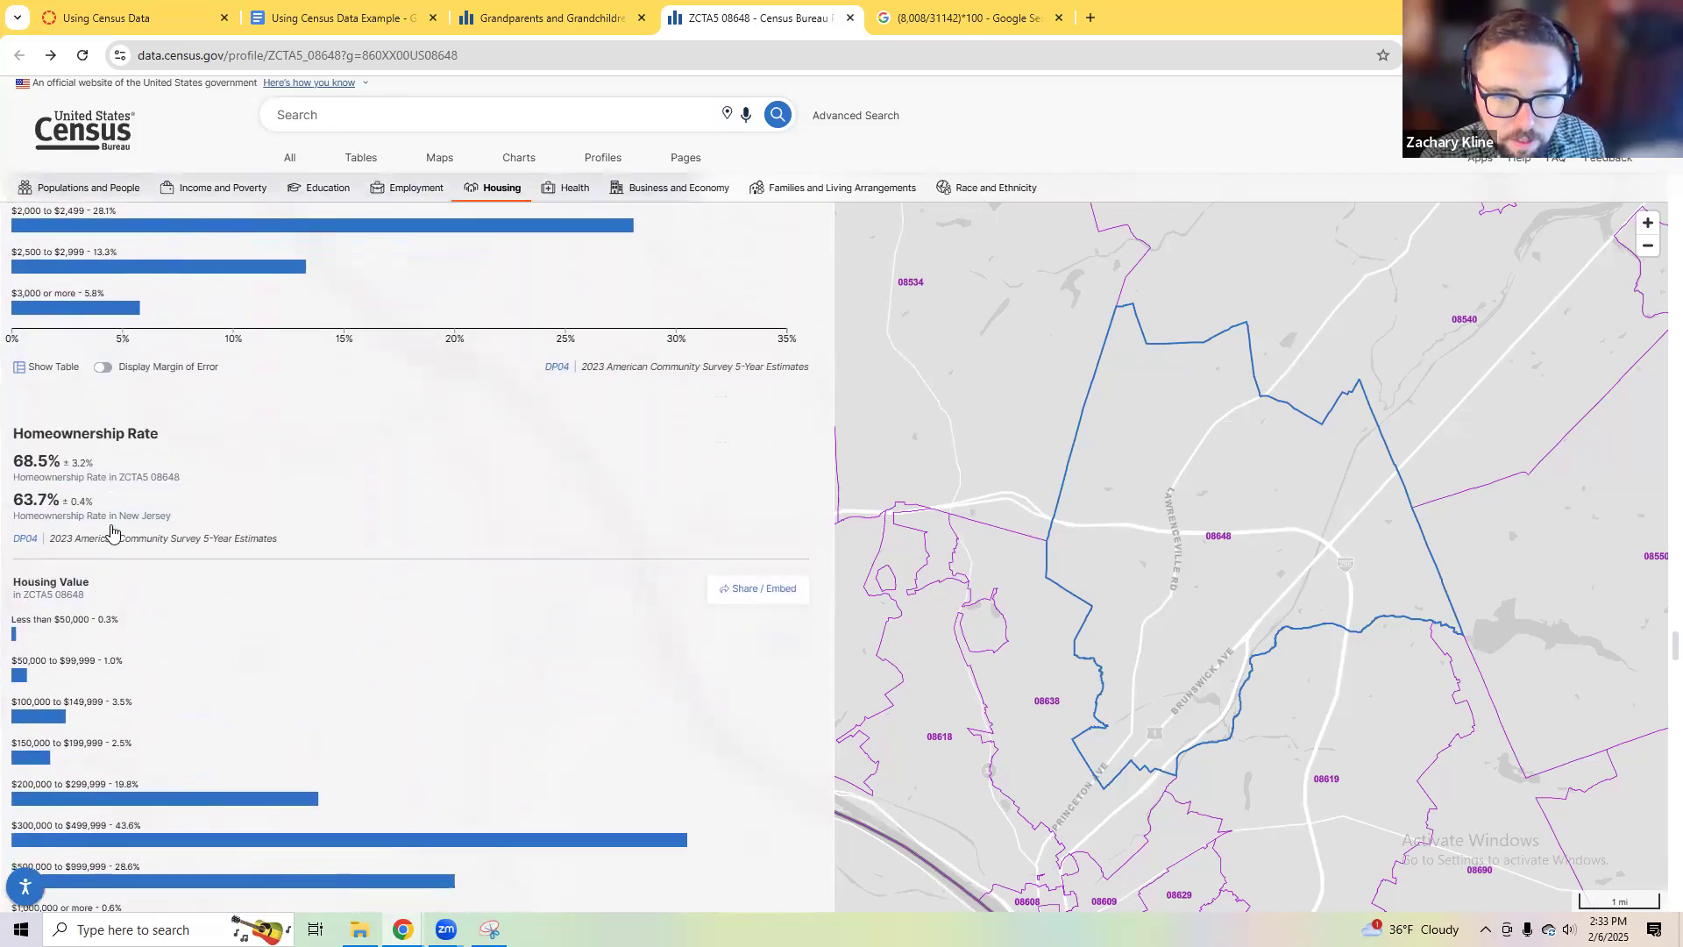
{"action": "scroll", "coordinate": [142, 603], "scroll_direction": "down", "scroll_amount": 6}
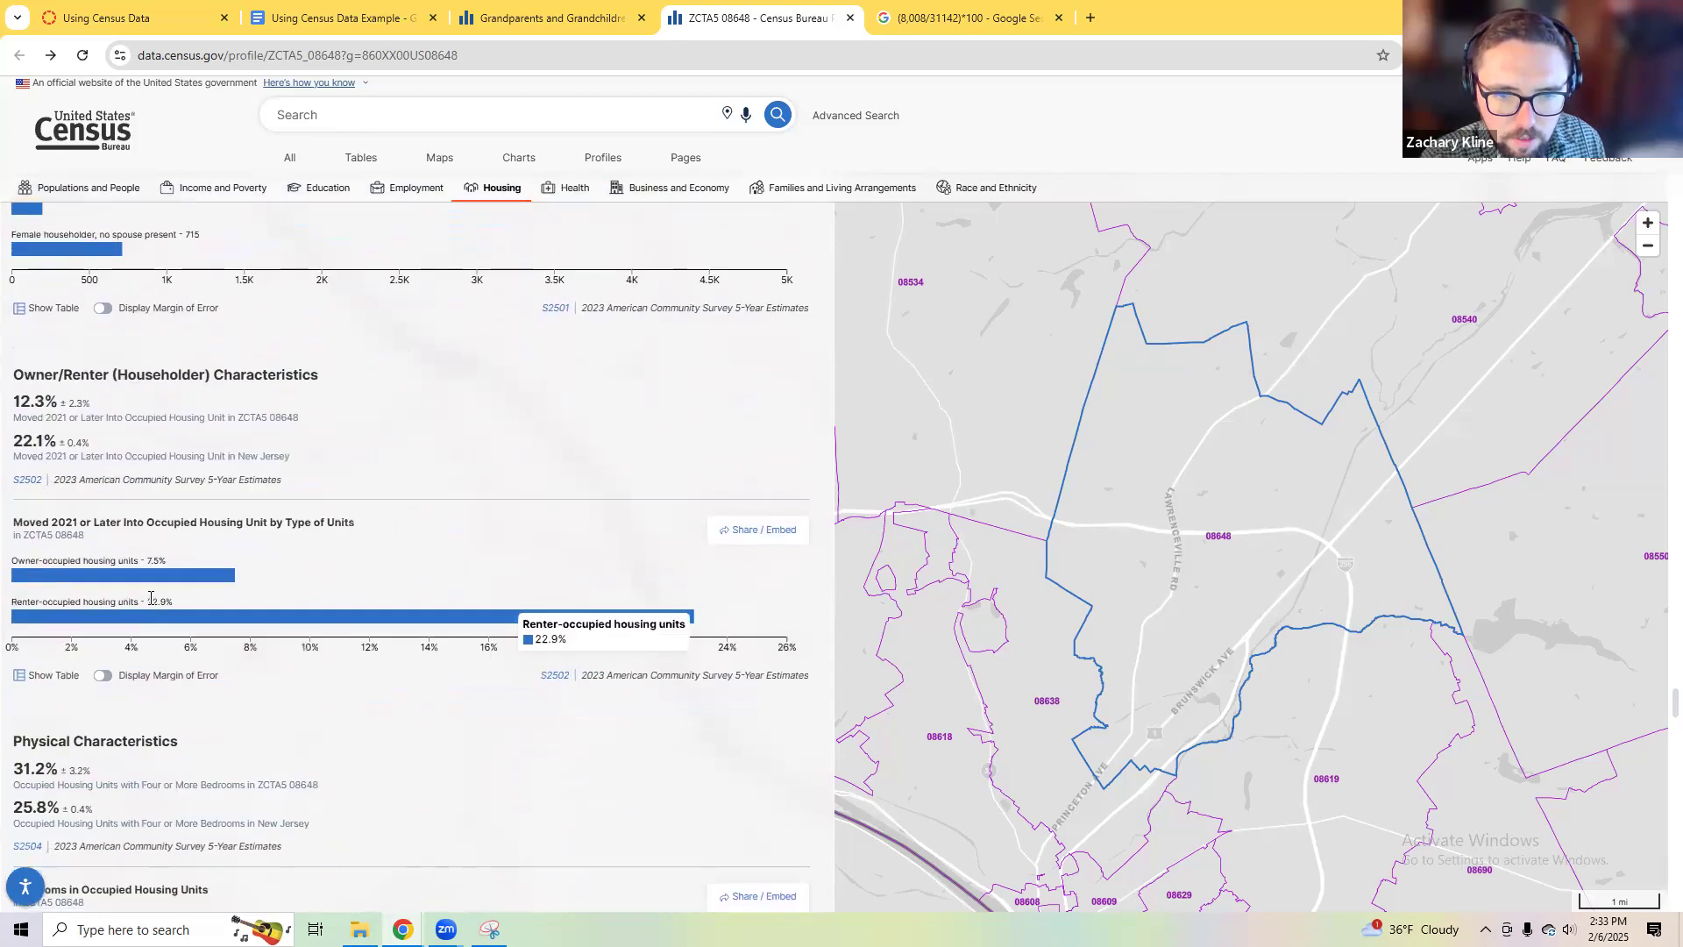
{"action": "scroll", "coordinate": [149, 603], "scroll_direction": "down", "scroll_amount": 10}
{"action": "scroll", "coordinate": [154, 599], "scroll_direction": "down", "scroll_amount": 20}
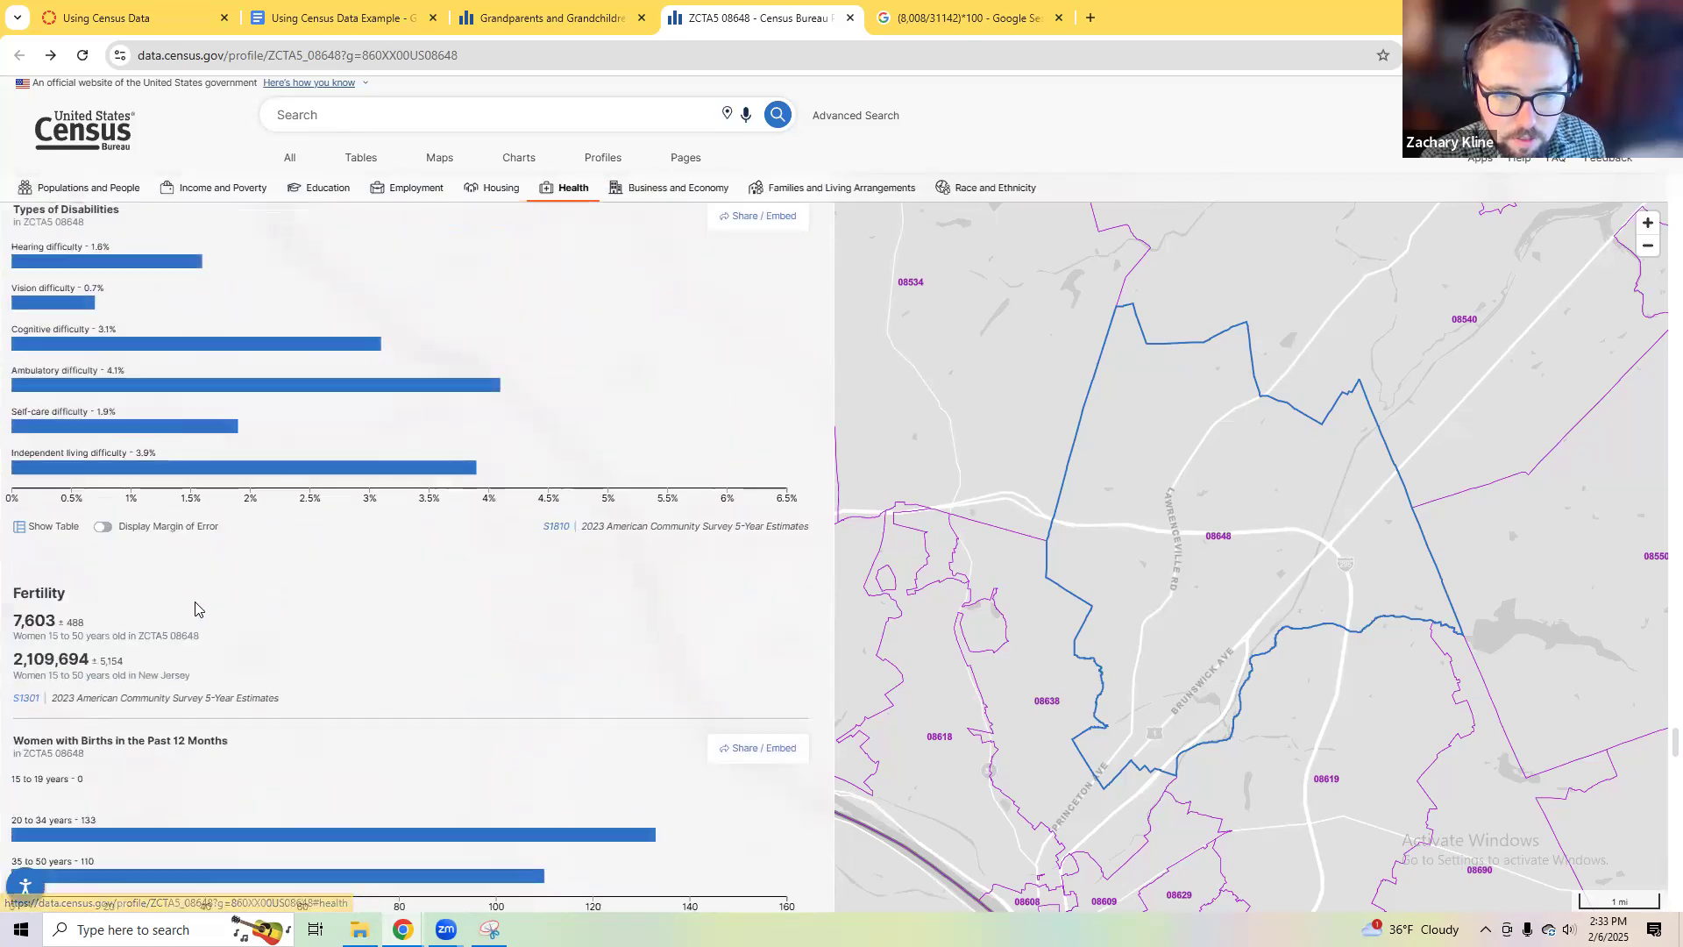
{"action": "scroll", "coordinate": [204, 608], "scroll_direction": "up", "scroll_amount": 5}
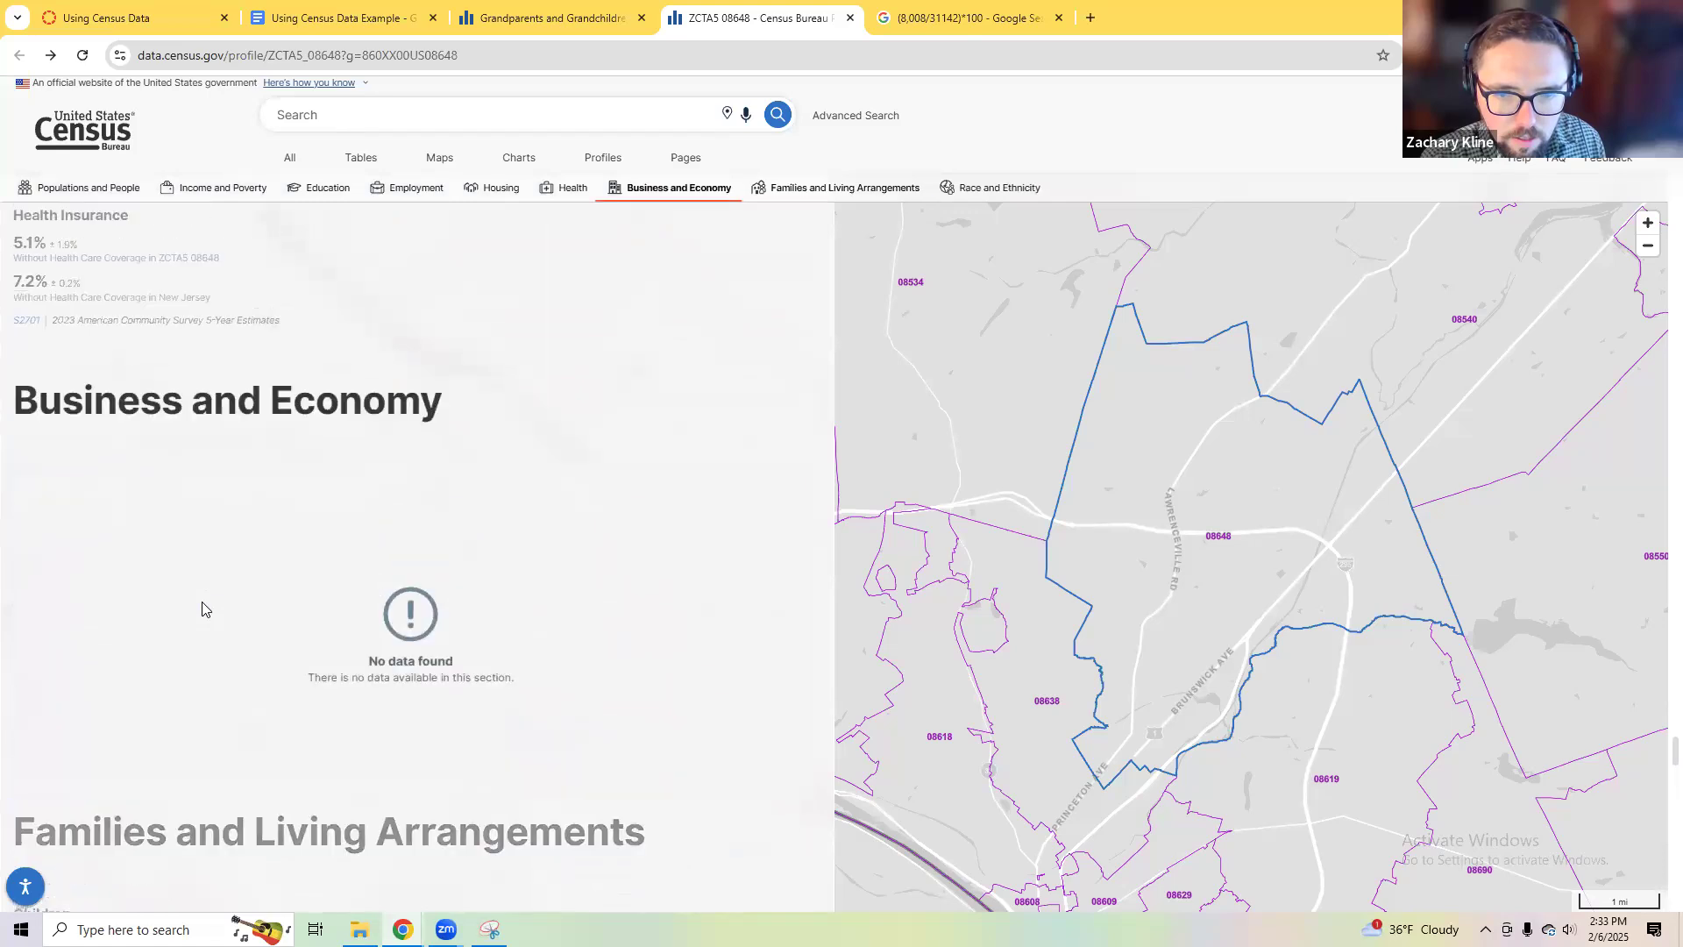
{"action": "scroll", "coordinate": [203, 608], "scroll_direction": "down", "scroll_amount": 7}
{"action": "scroll", "coordinate": [204, 608], "scroll_direction": "down", "scroll_amount": 20}
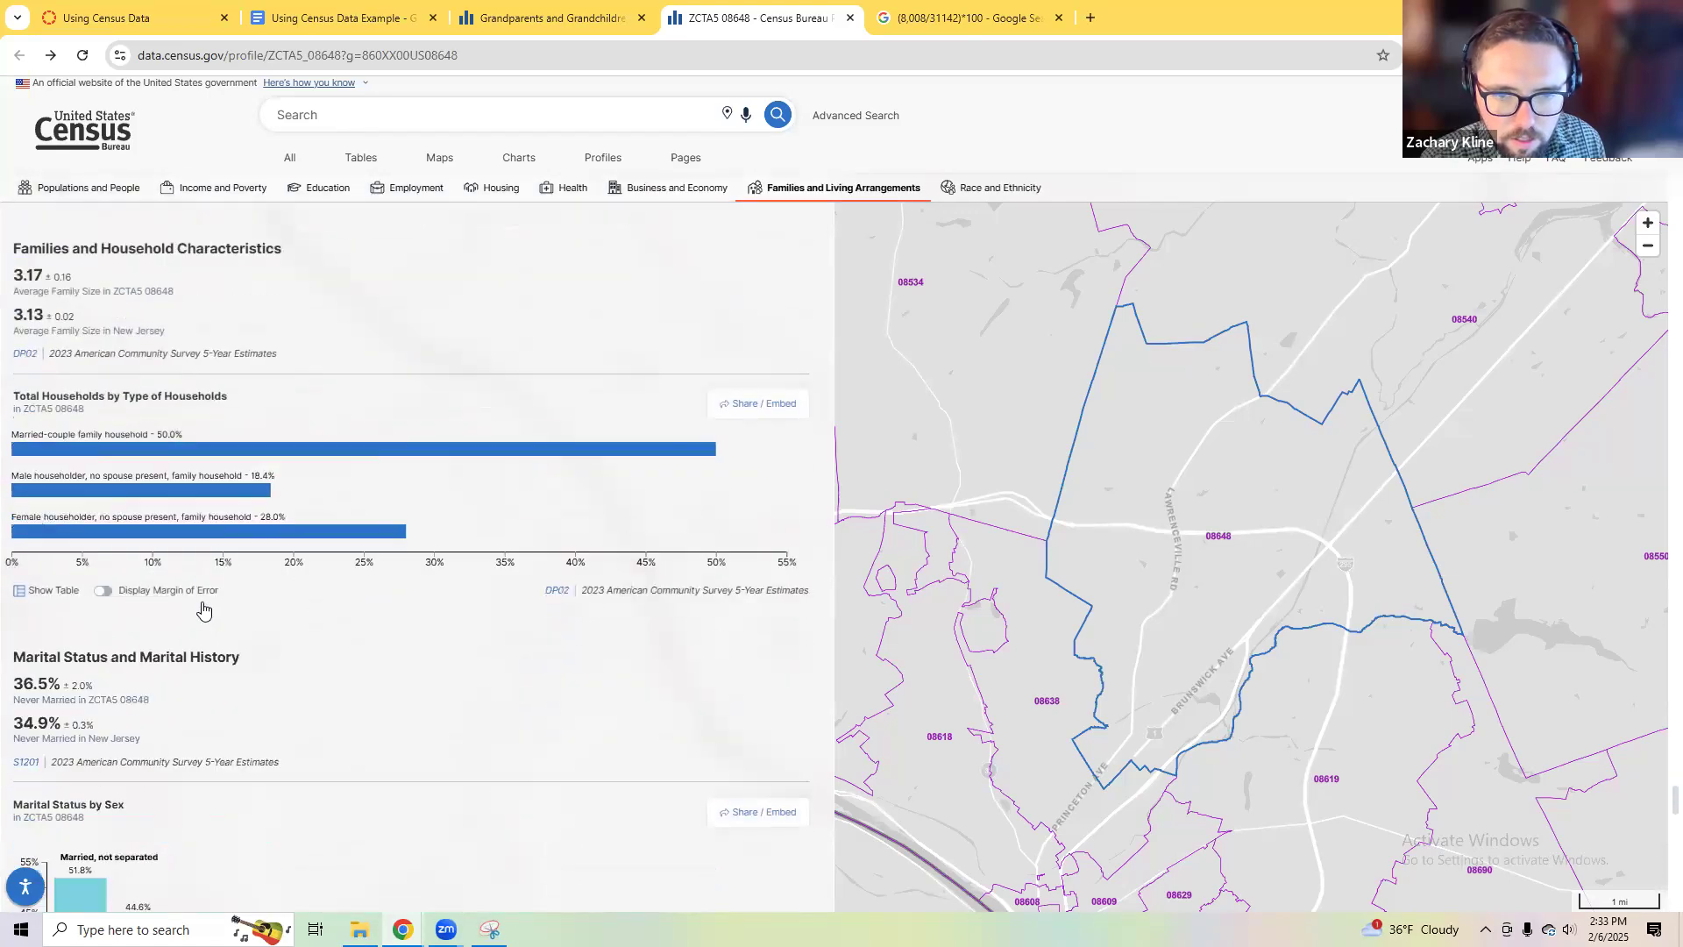
{"action": "scroll", "coordinate": [204, 608], "scroll_direction": "down", "scroll_amount": 10}
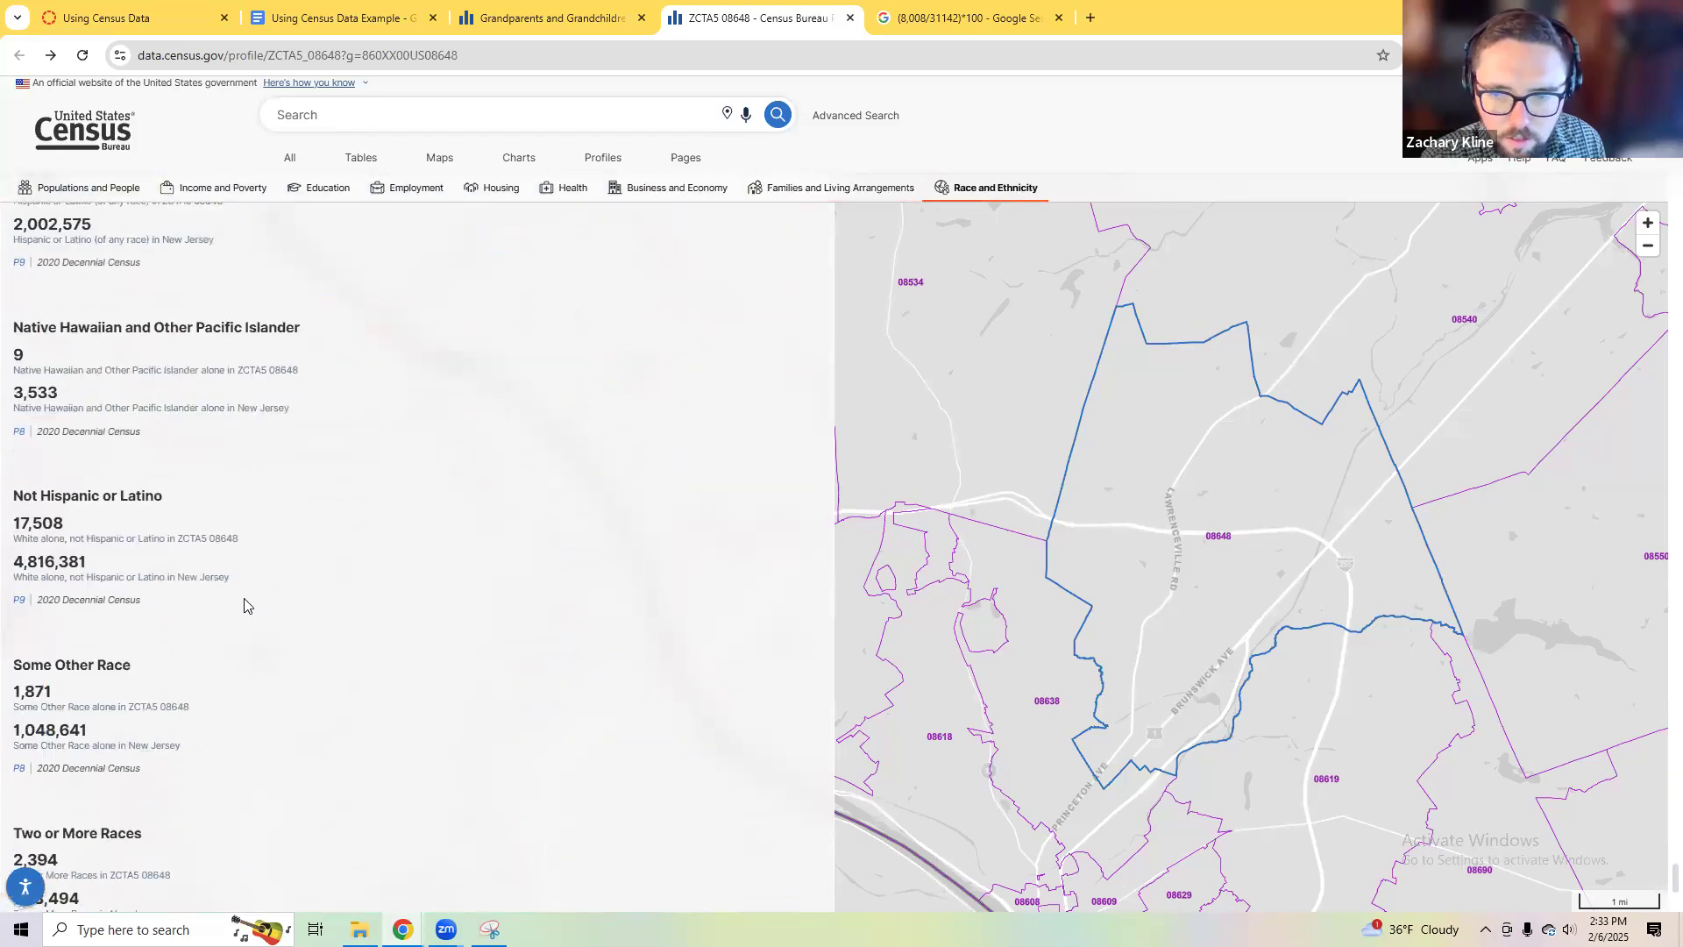
Step: Replace the Grandparents table search with the topic Income (Households, Families, Individuals) for ZCTA5 08648 and show table S1901 without the state selection
{"action": "key", "text": "ctrl+shift+Tab"}
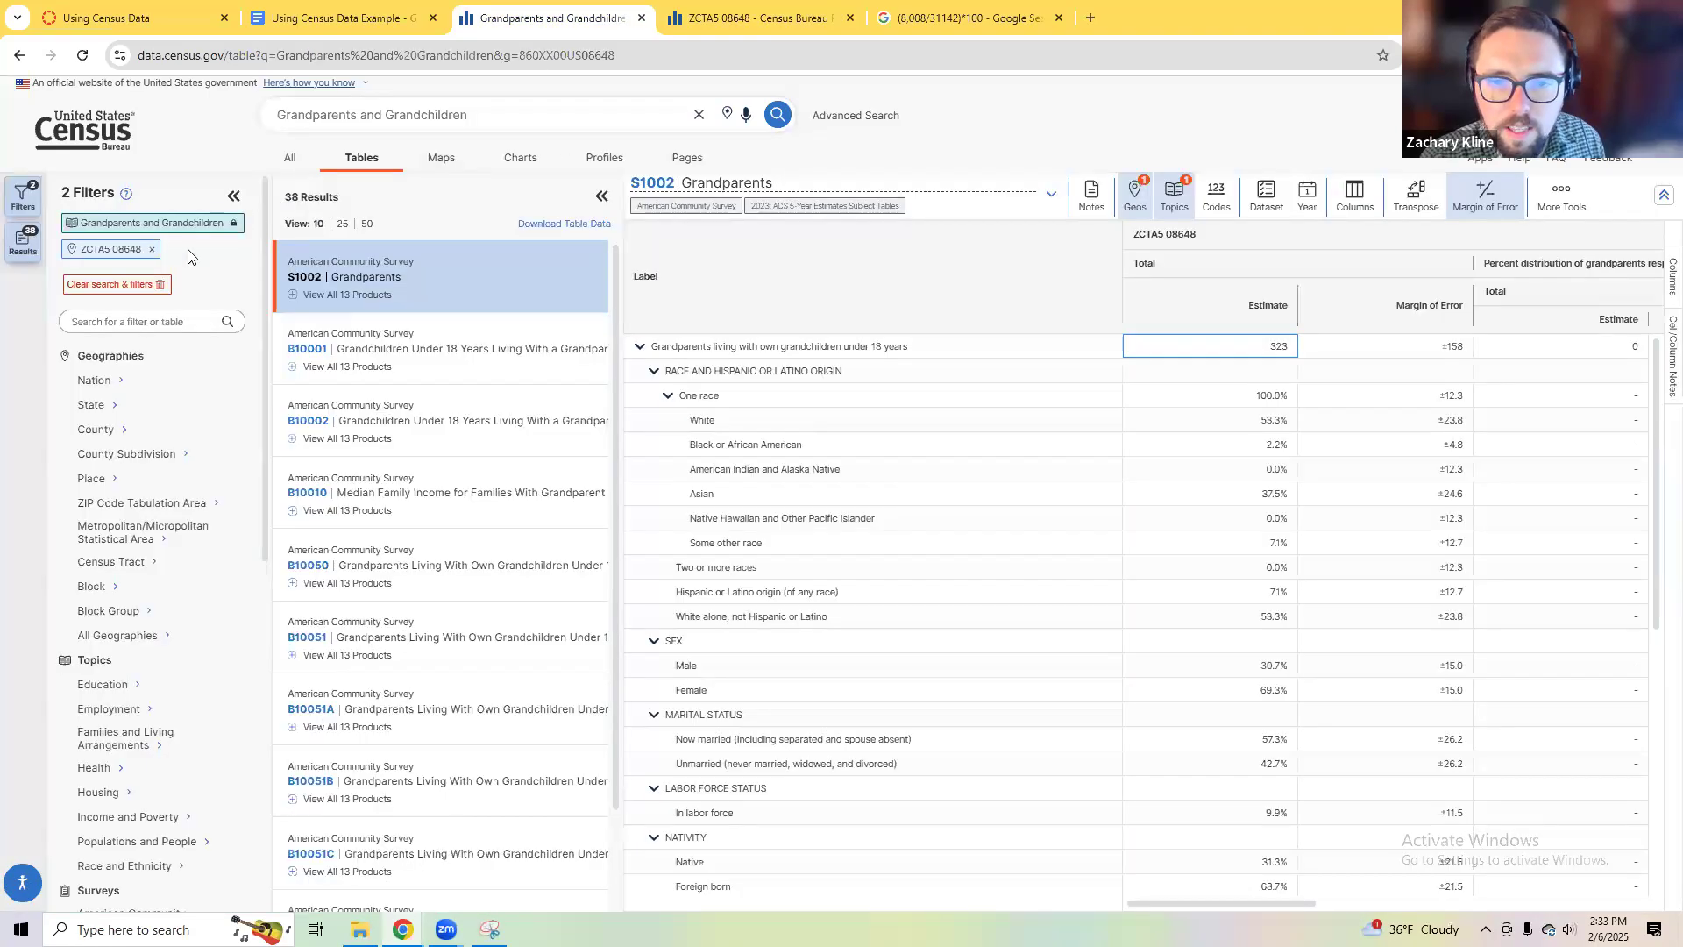
{"action": "left_click", "coordinate": [601, 195]}
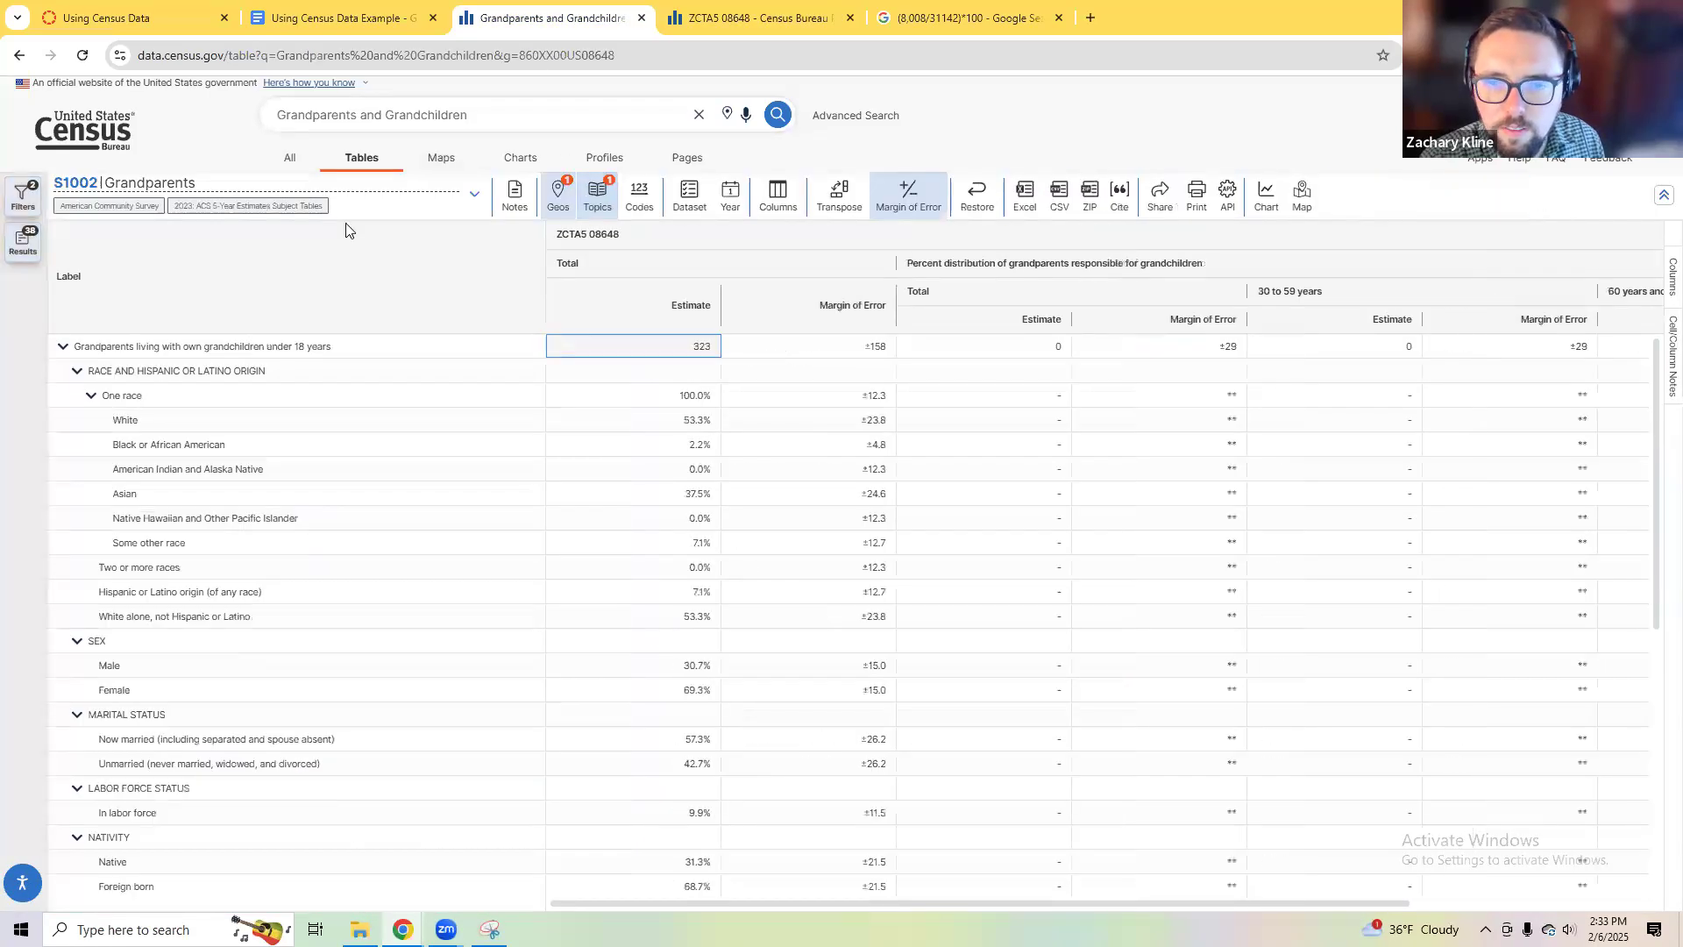
{"action": "left_click", "coordinate": [237, 219]}
{"action": "left_click", "coordinate": [226, 230]}
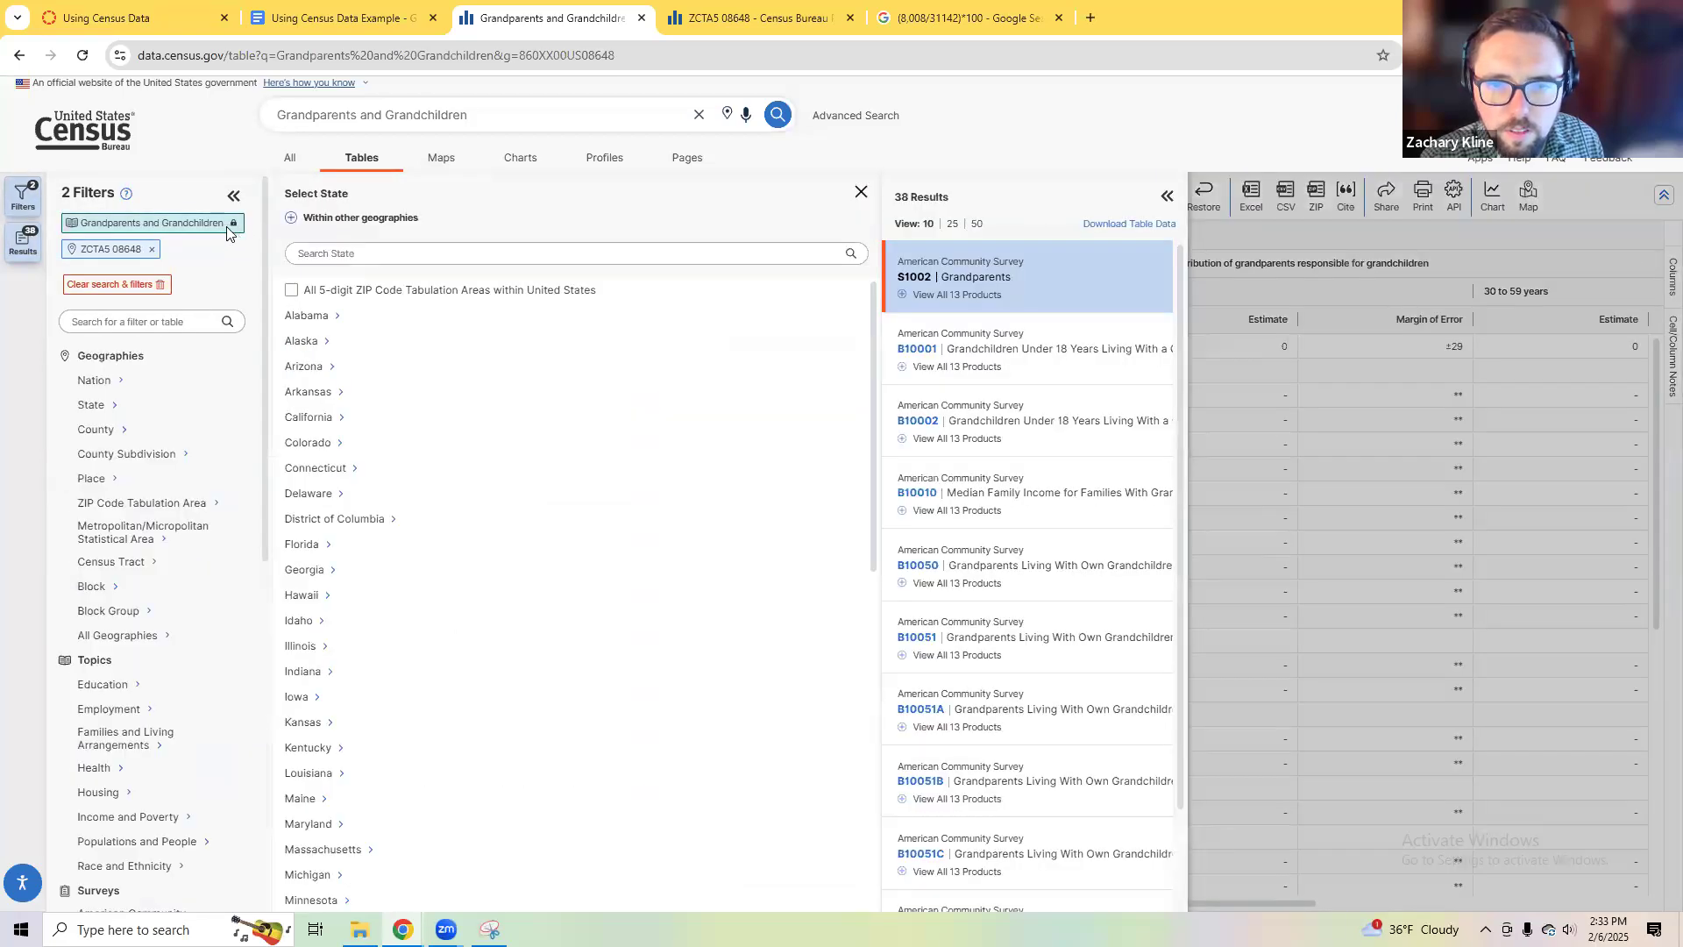
{"action": "left_click", "coordinate": [391, 114]}
{"action": "key", "text": "BackSpace"}
{"action": "key", "text": "BackSpace"}
{"action": "key", "text": "BackSpace"}
{"action": "key", "text": "BackSpace"}
{"action": "key", "text": "BackSpace"}
{"action": "key", "text": "BackSpace"}
{"action": "key", "text": "BackSpace"}
{"action": "key", "text": "BackSpace"}
{"action": "key", "text": "BackSpace"}
{"action": "key", "text": "BackSpace"}
{"action": "key", "text": "BackSpace"}
{"action": "key", "text": "BackSpace"}
{"action": "key", "text": "BackSpace"}
{"action": "key", "text": "BackSpace"}
{"action": "key", "text": "BackSpace"}
{"action": "key", "text": "BackSpace"}
{"action": "key", "text": "BackSpace"}
{"action": "key", "text": "BackSpace"}
{"action": "key", "text": "BackSpace"}
{"action": "key", "text": "BackSpace"}
{"action": "key", "text": "BackSpace"}
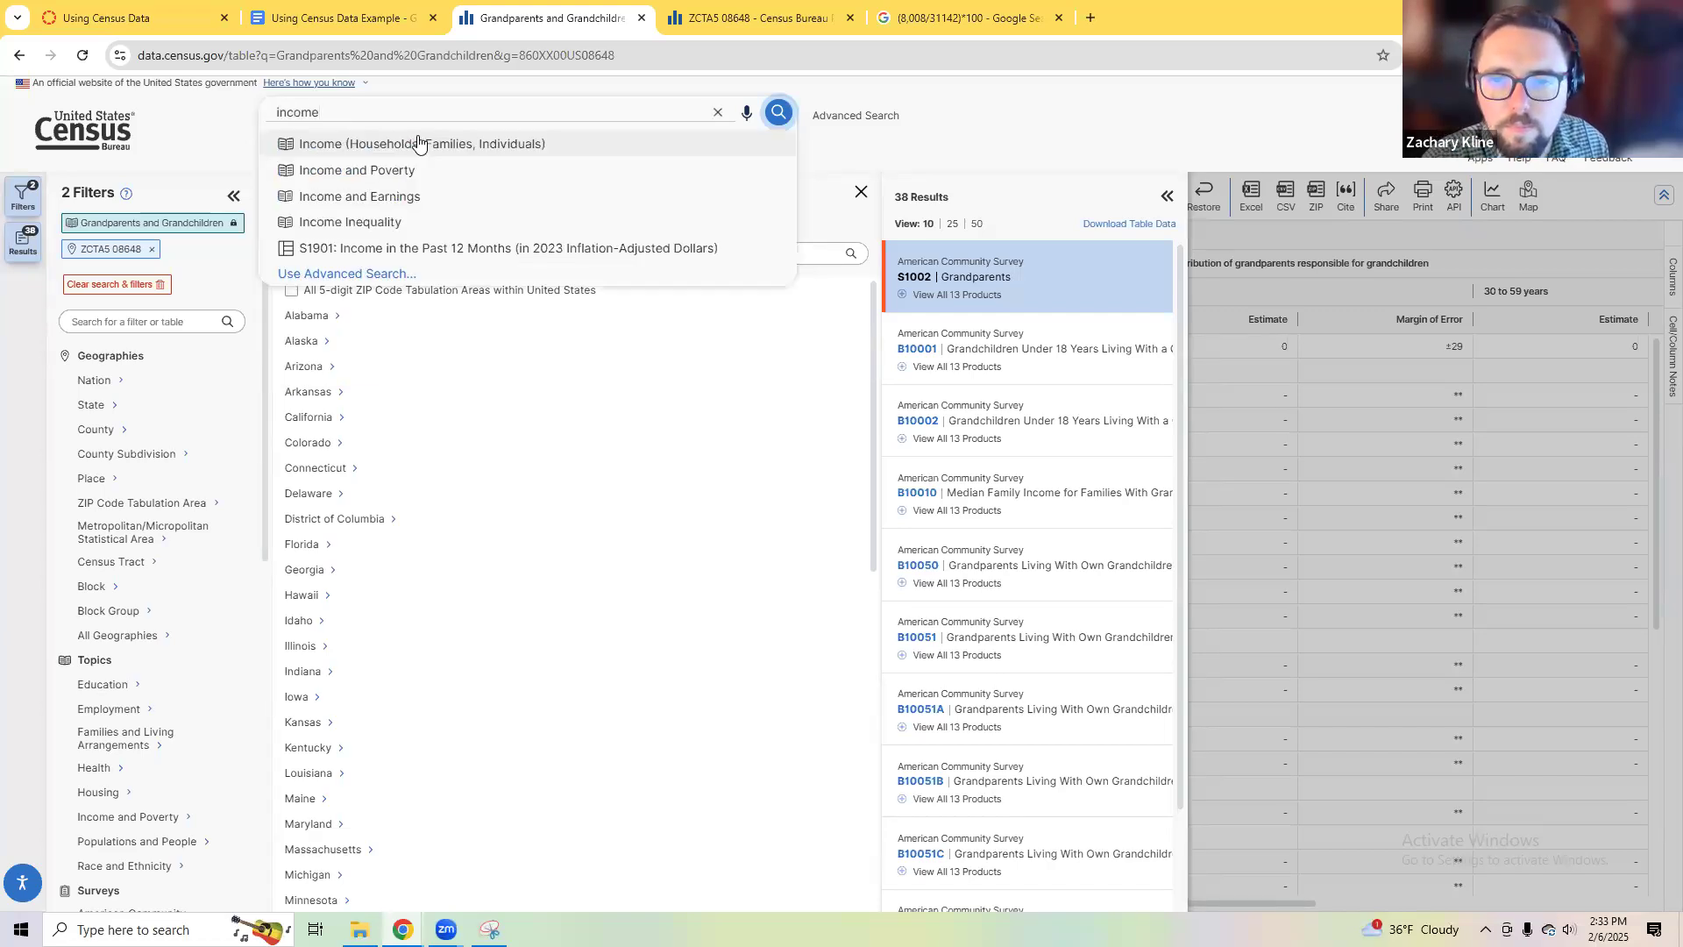
{"action": "left_click", "coordinate": [441, 145]}
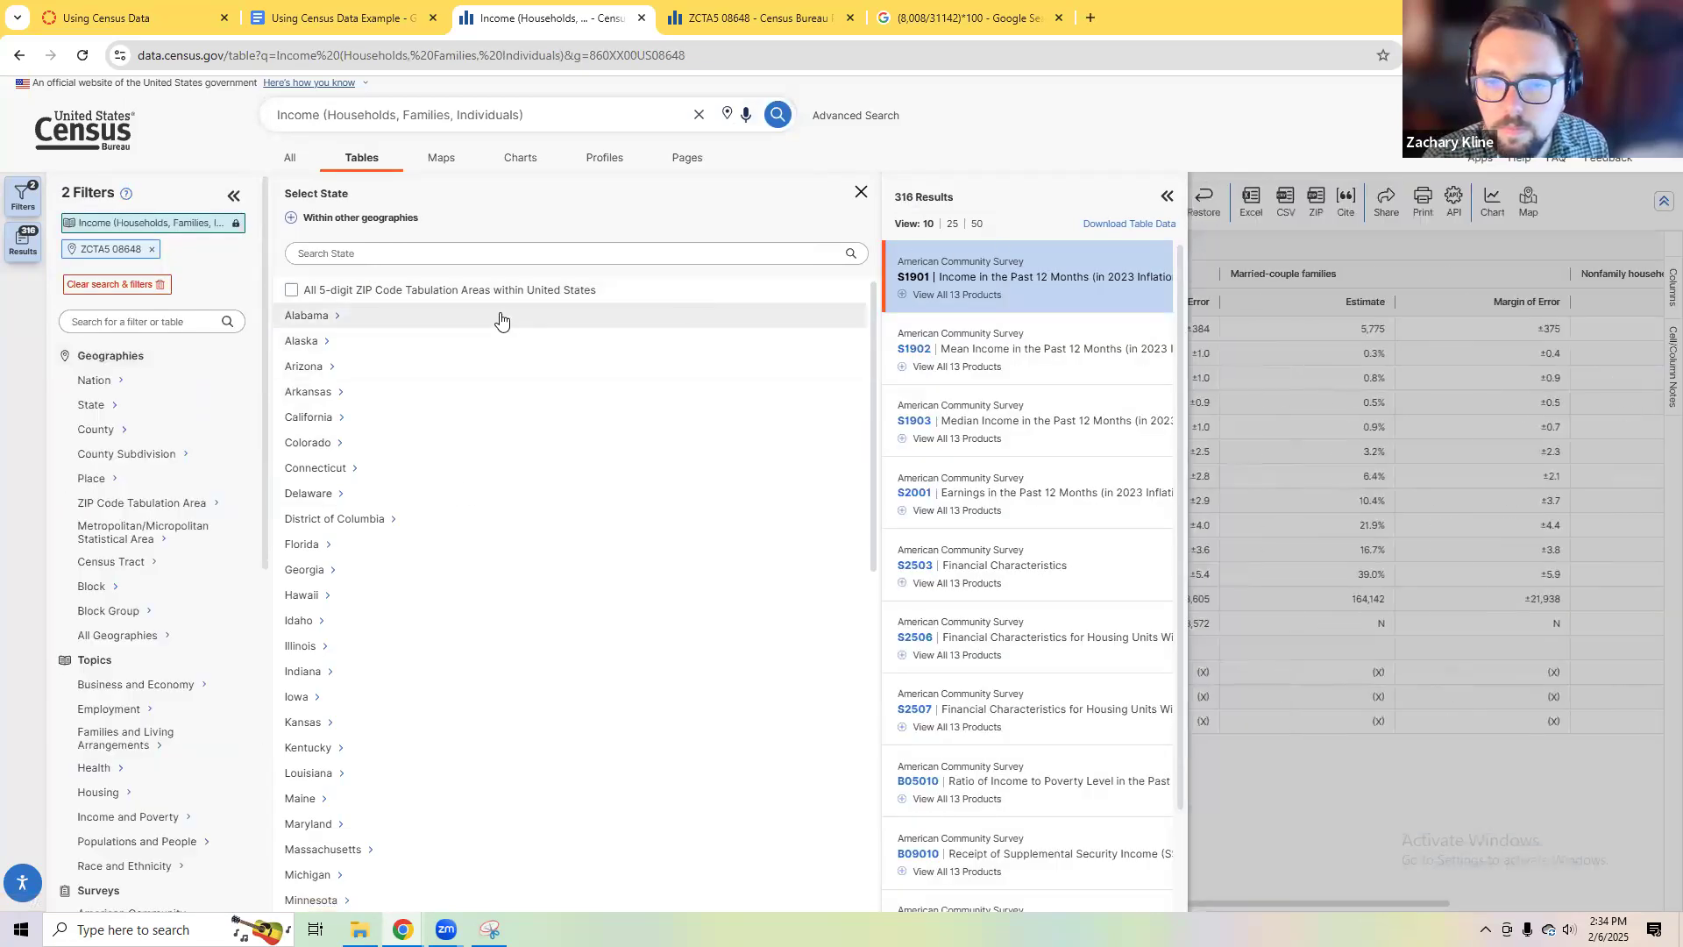
{"action": "left_click", "coordinate": [861, 192]}
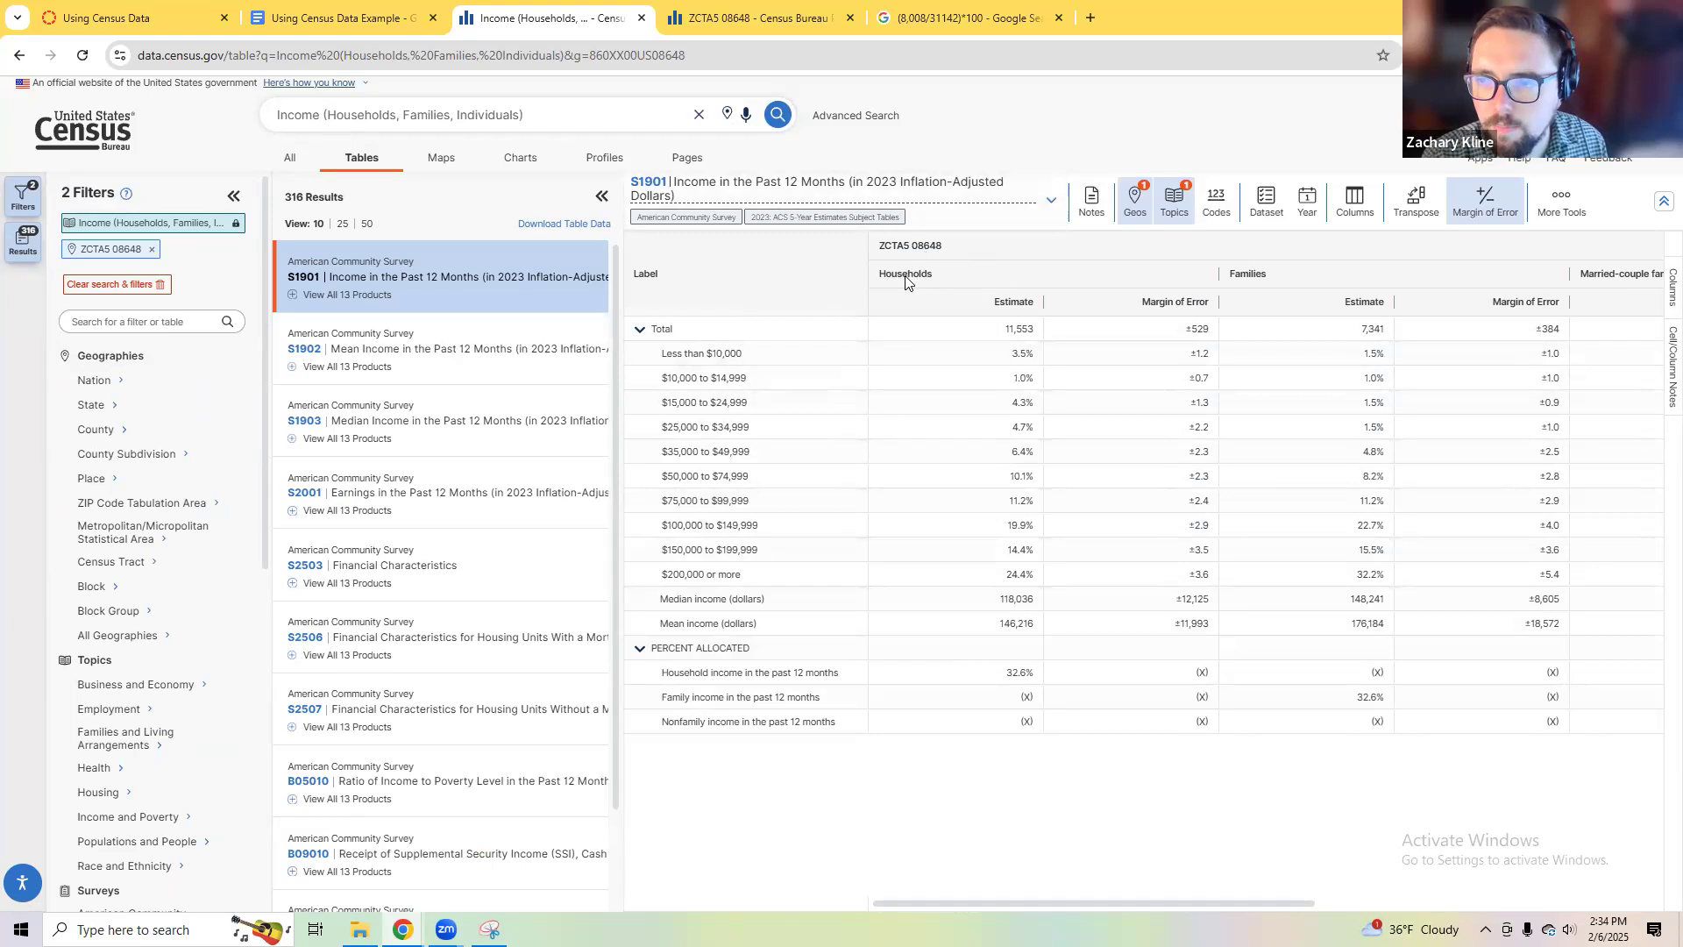
Step: Recheck question 5 in the Google document and copy the S1901 household estimates for the three income brackets from $100,000 upward
{"action": "left_click", "coordinate": [341, 18]}
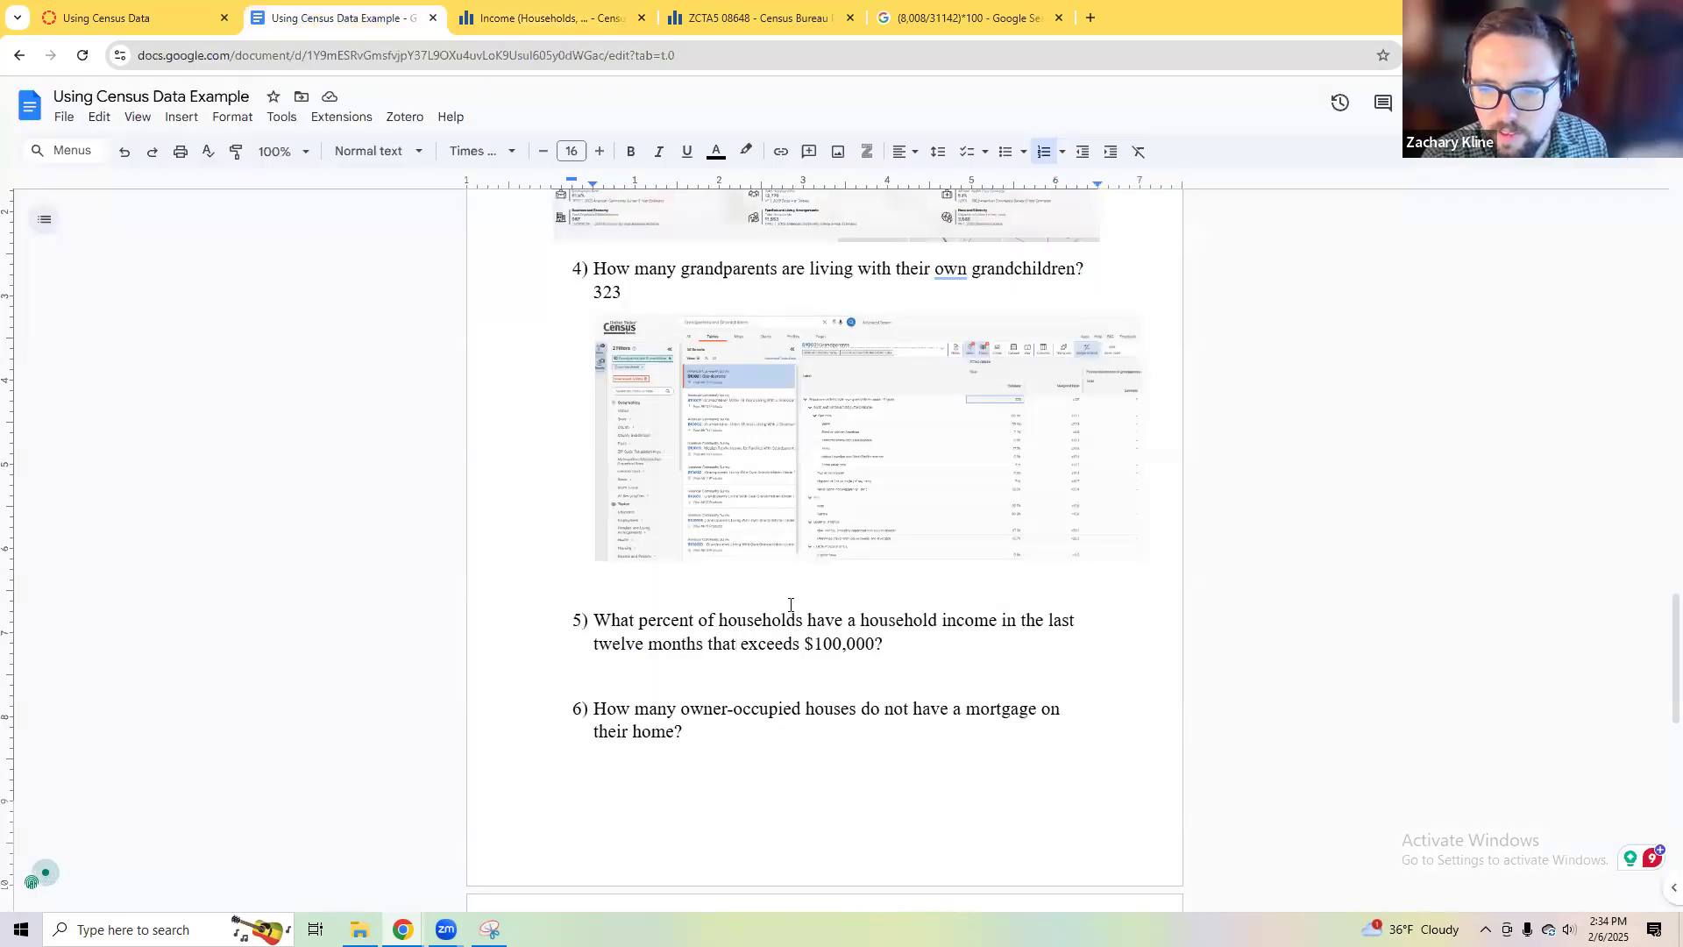
{"action": "left_click", "coordinate": [802, 15]}
{"action": "left_click", "coordinate": [571, 19]}
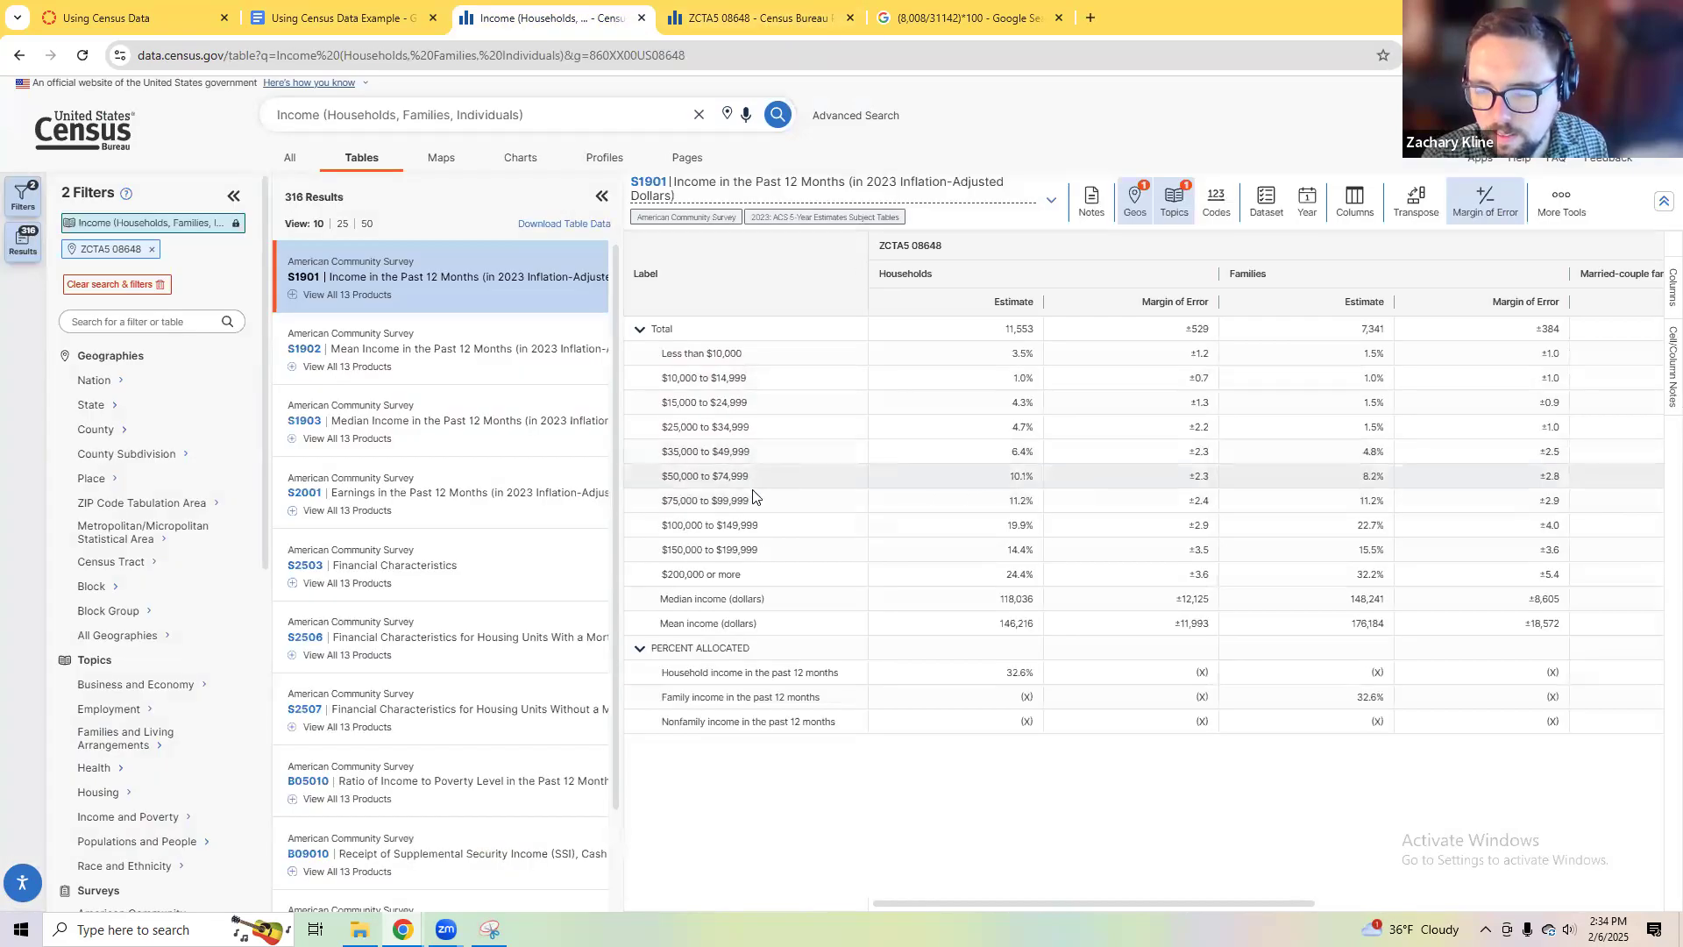
{"action": "left_click_drag", "start_coordinate": [961, 525], "coordinate": [1031, 576]}
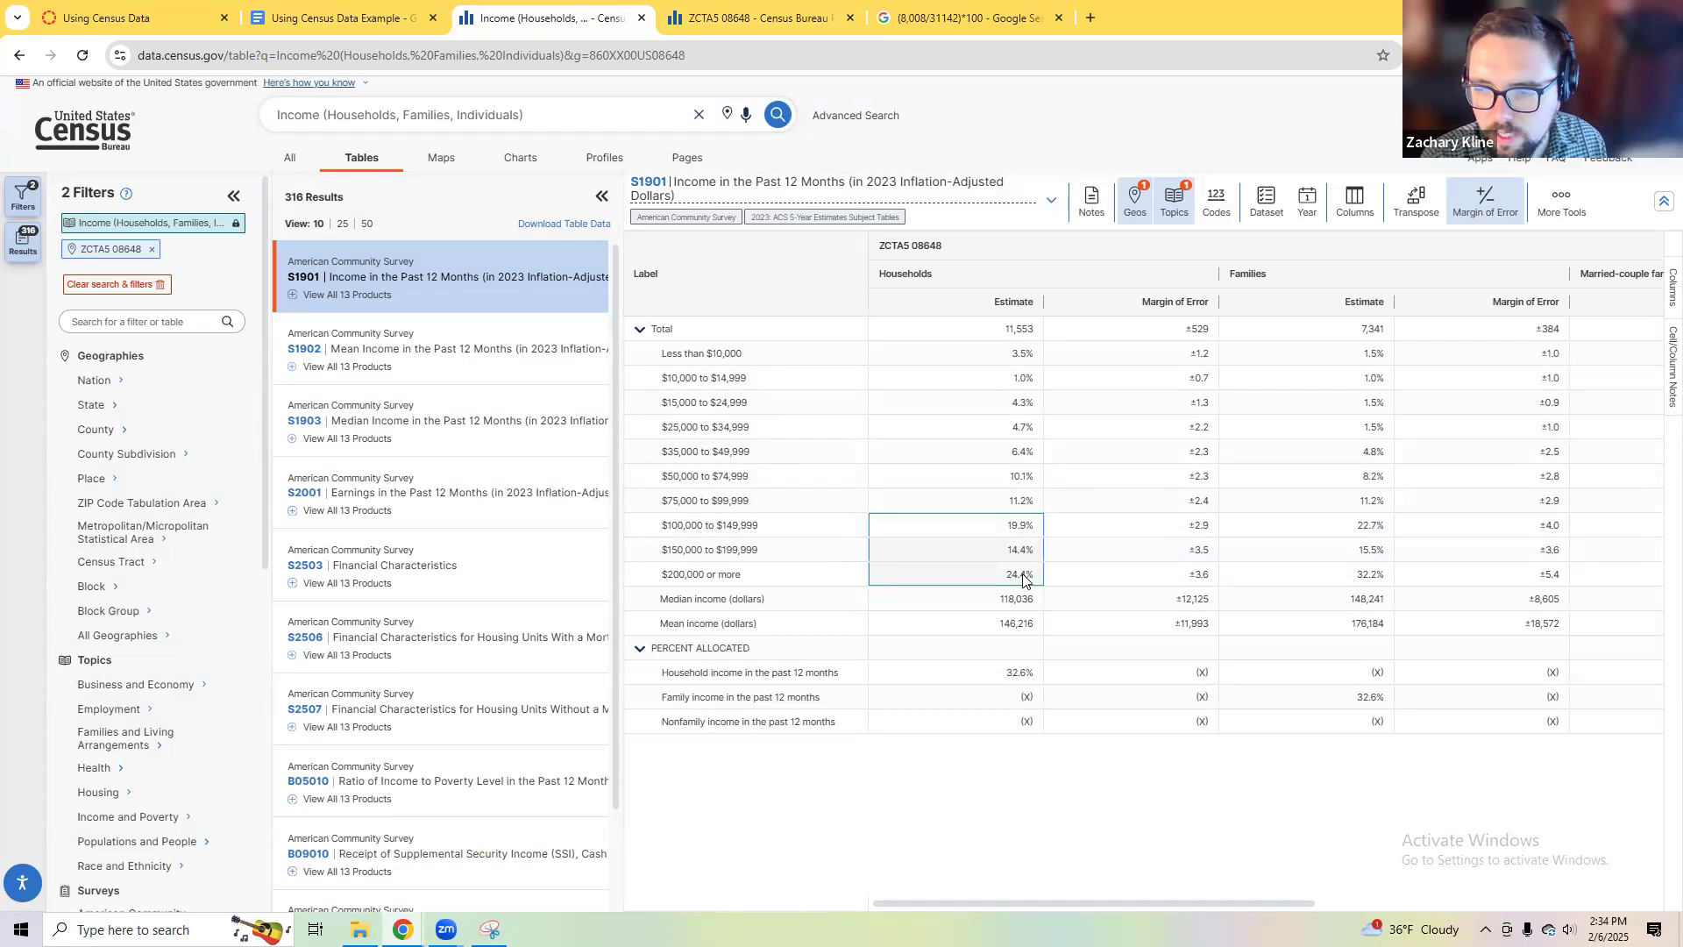
{"action": "key", "text": "ctrl+c"}
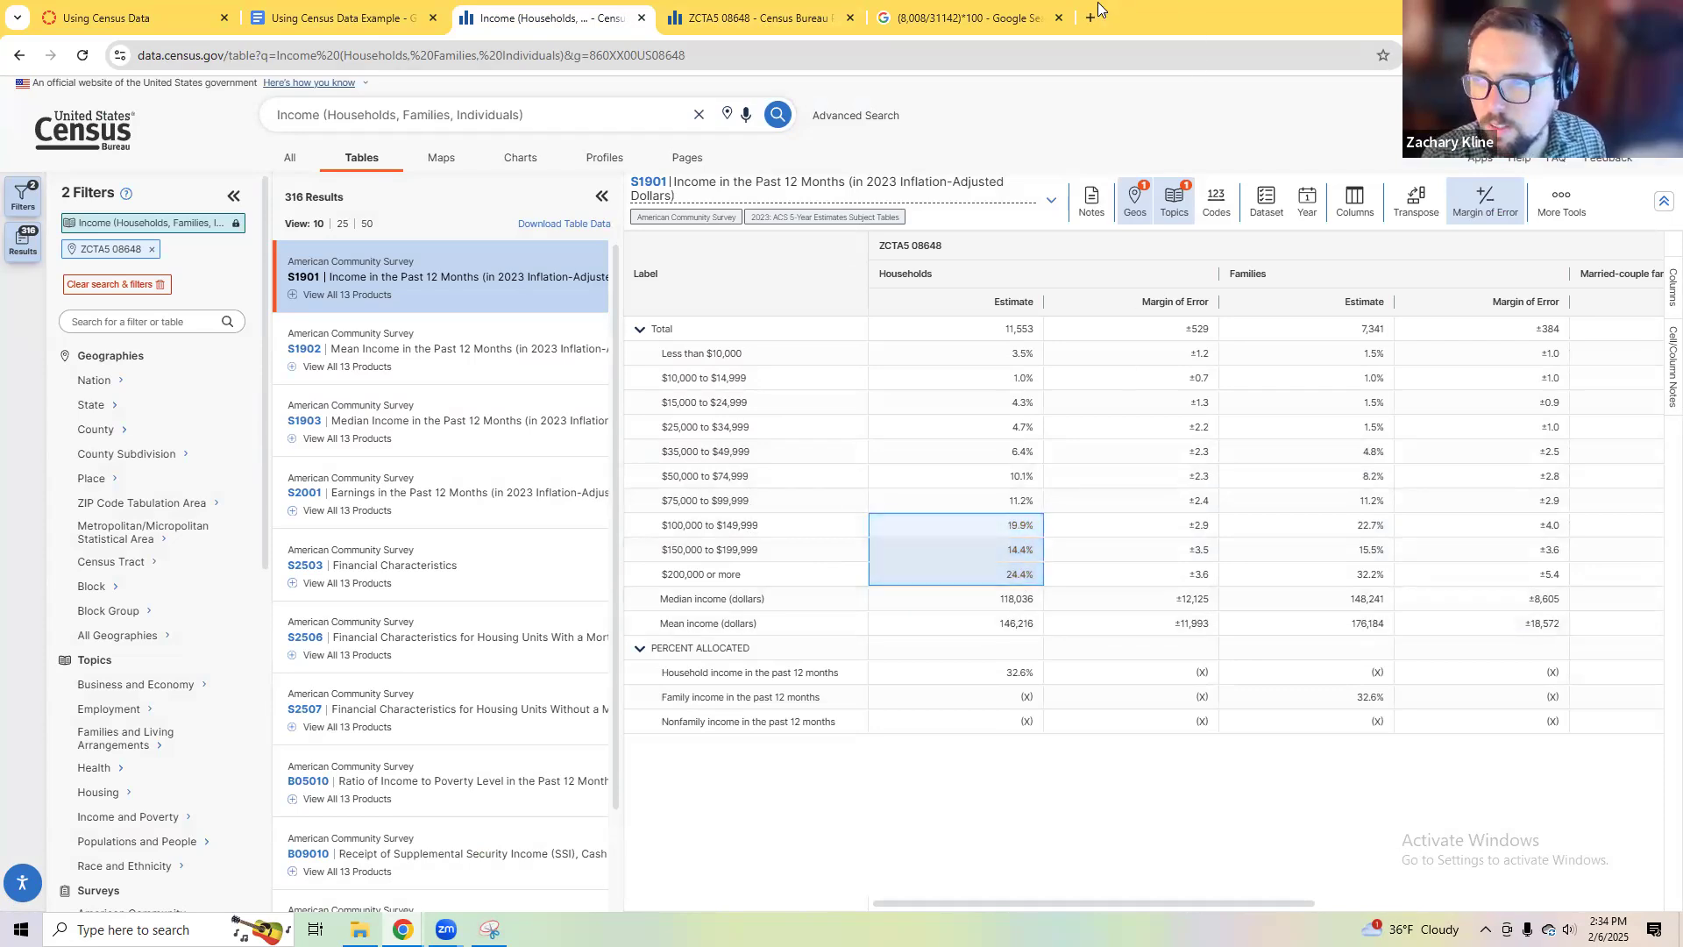
Step: Calculate 19.9+14.4+24.4 with a Google search in a new browser tab
{"action": "left_click", "coordinate": [1091, 17]}
{"action": "key", "text": "ctrl+v"}
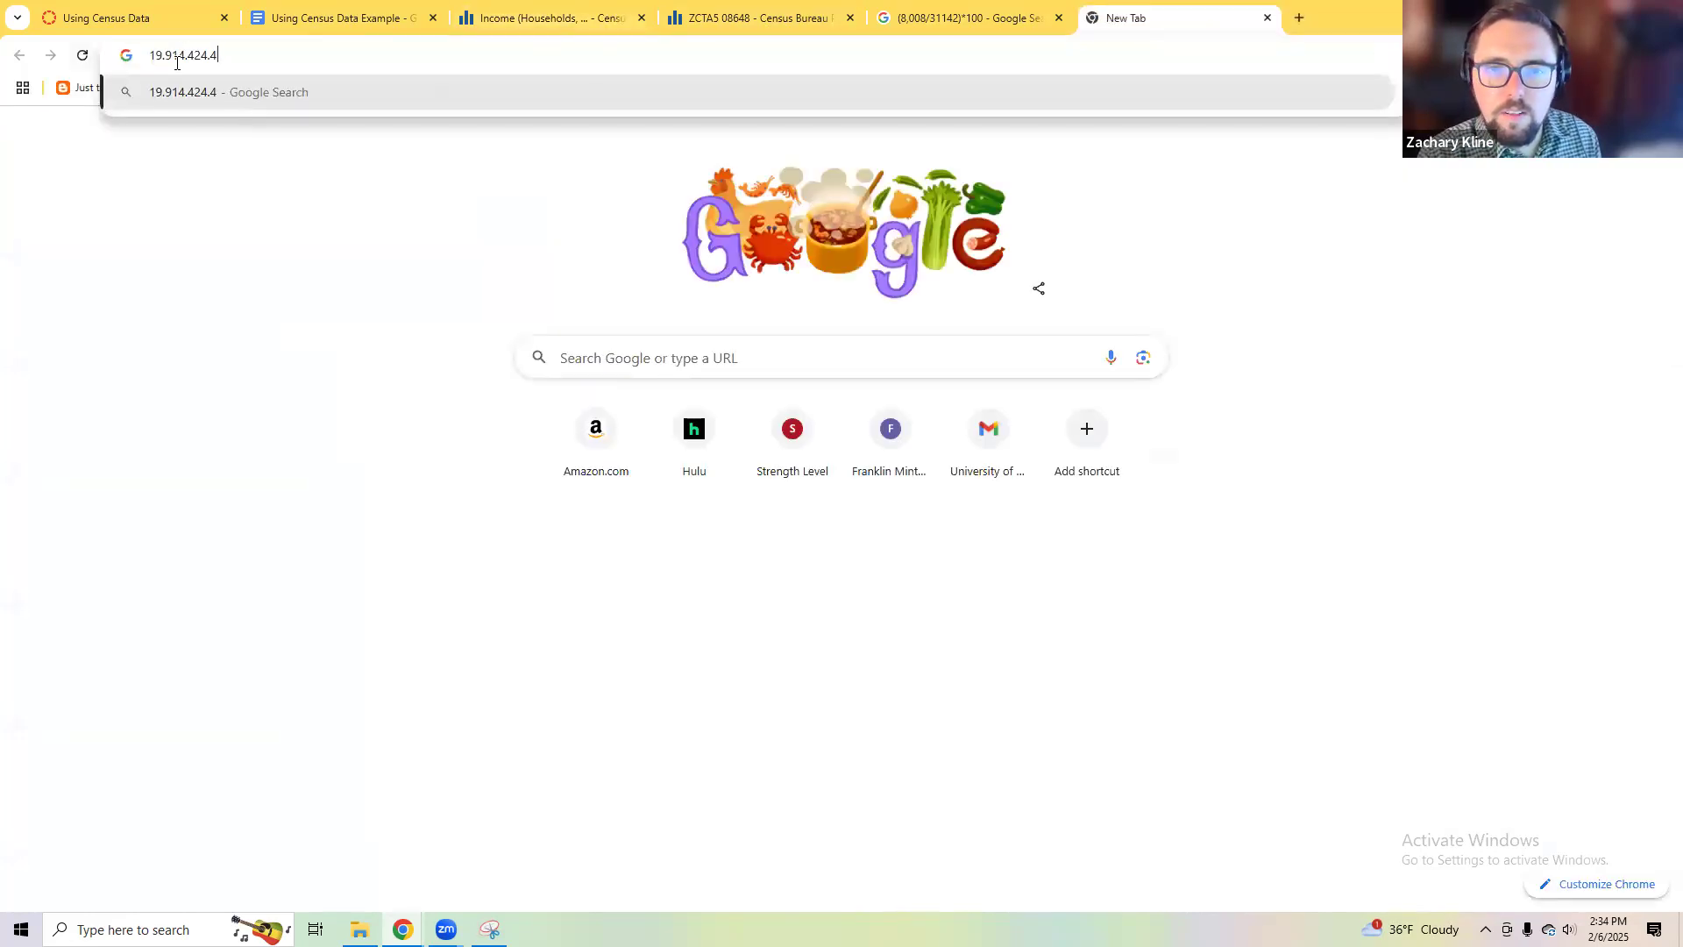
{"action": "type", "text": "+14.4"}
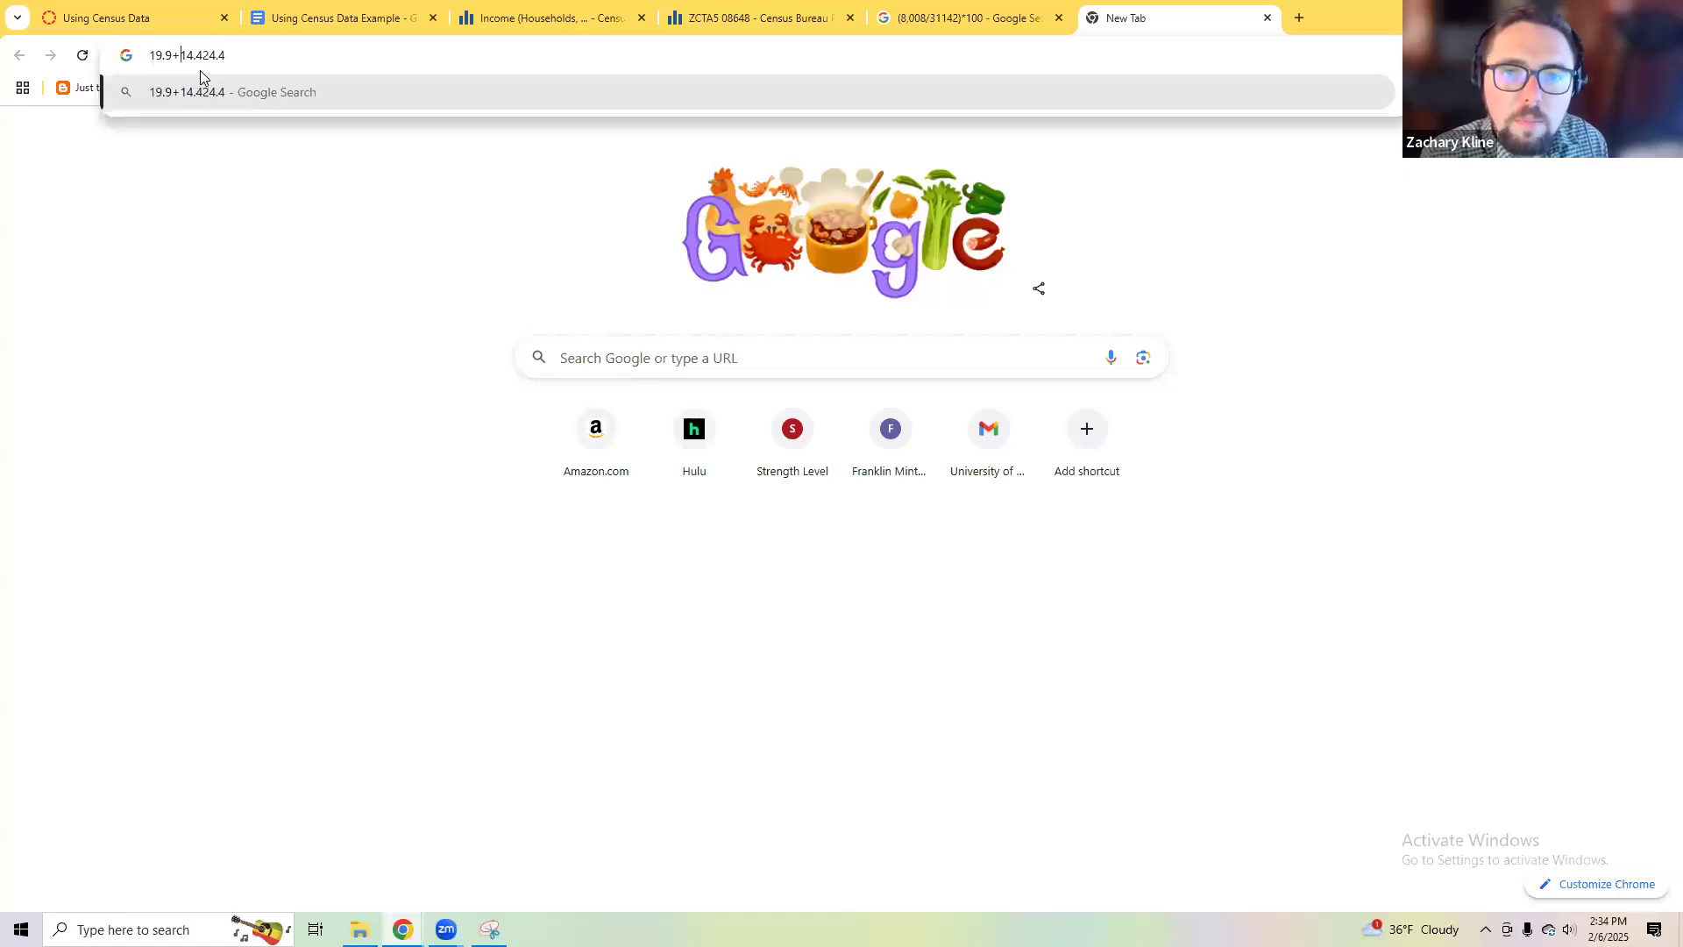
{"action": "type", "text": "+"}
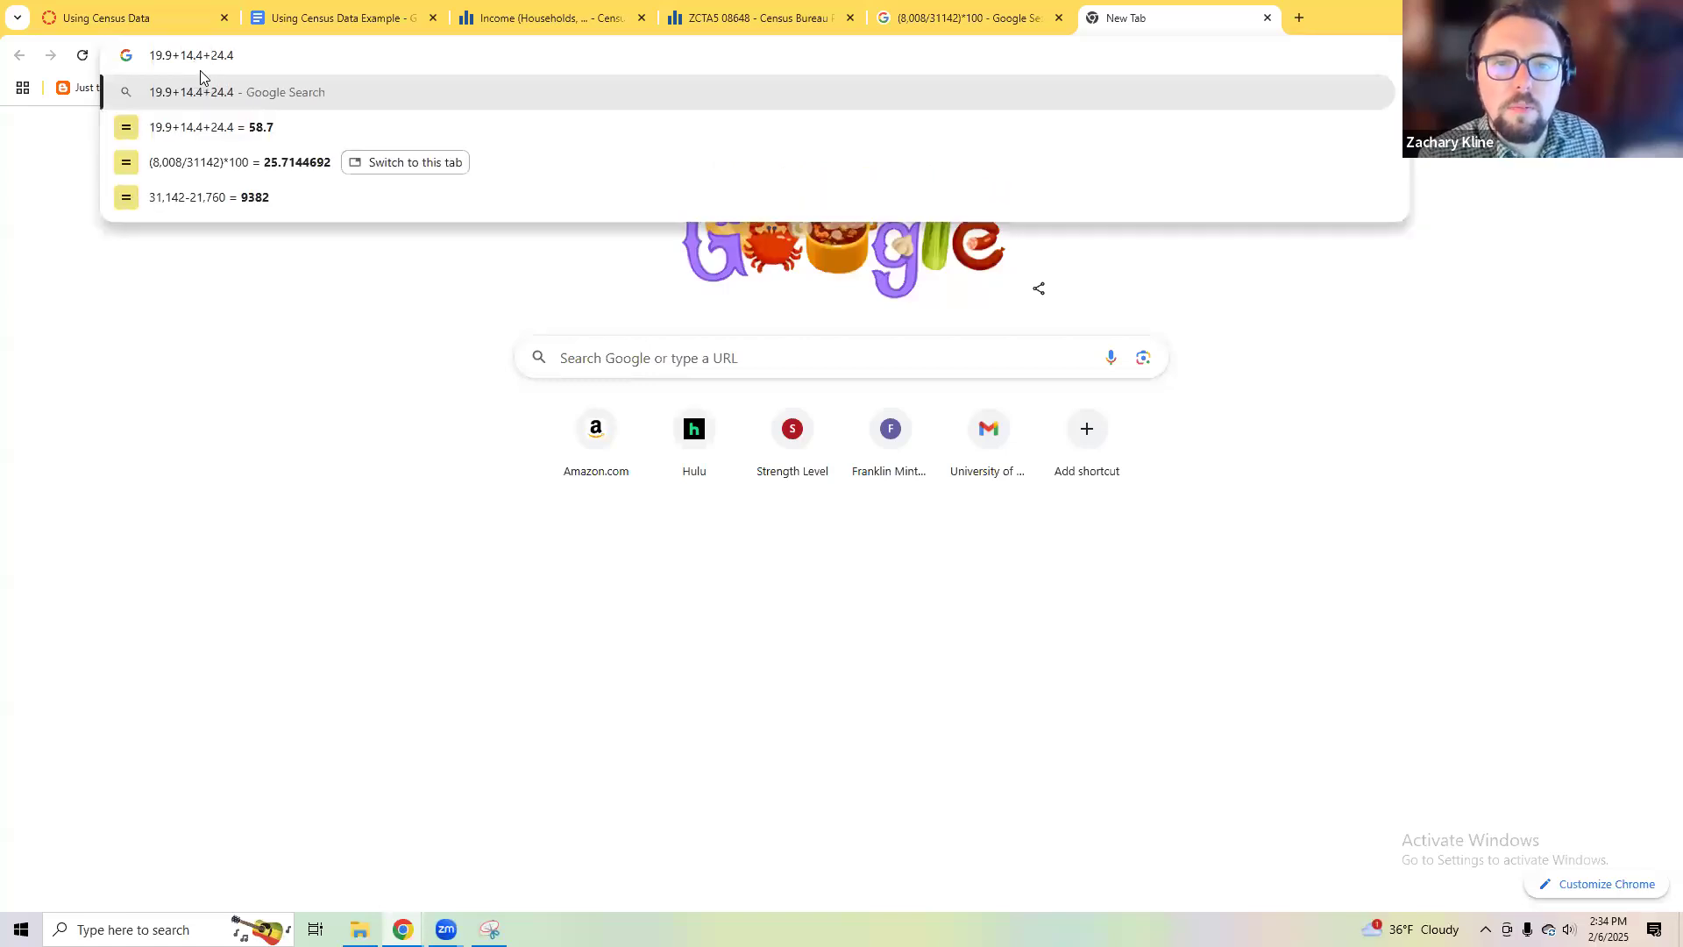
{"action": "key", "text": "Return"}
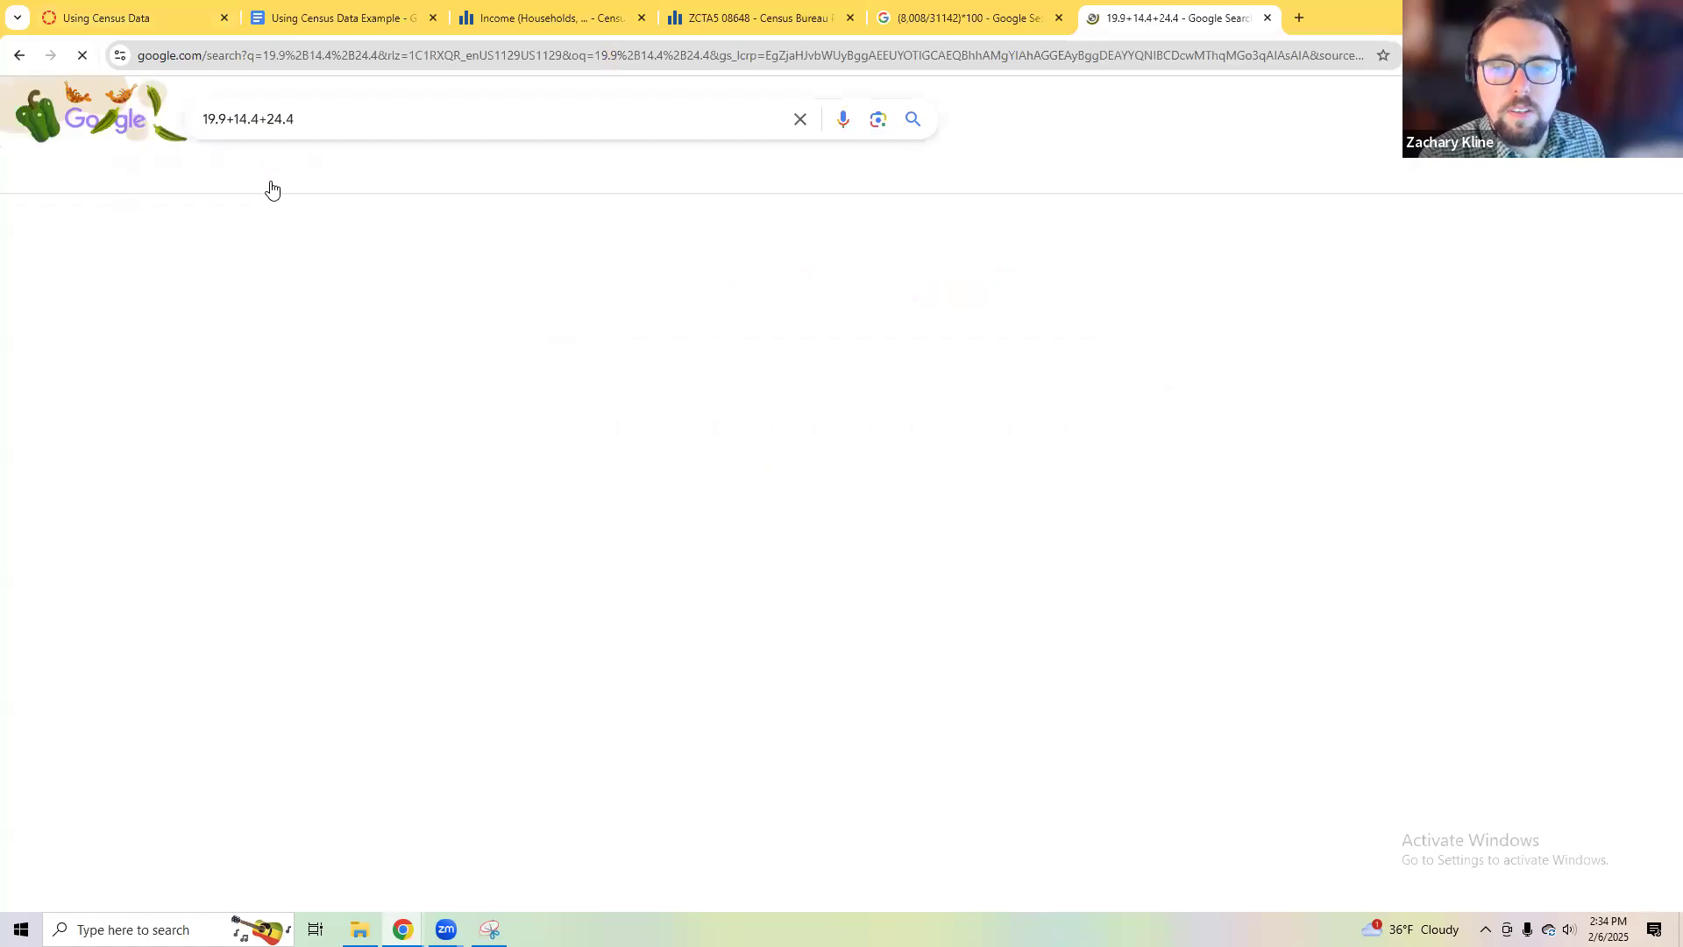
Step: Enter "19.9+14.4+24.4 =58.7%" as the answer under question 5 in the Google document
{"action": "left_click", "coordinate": [522, 14]}
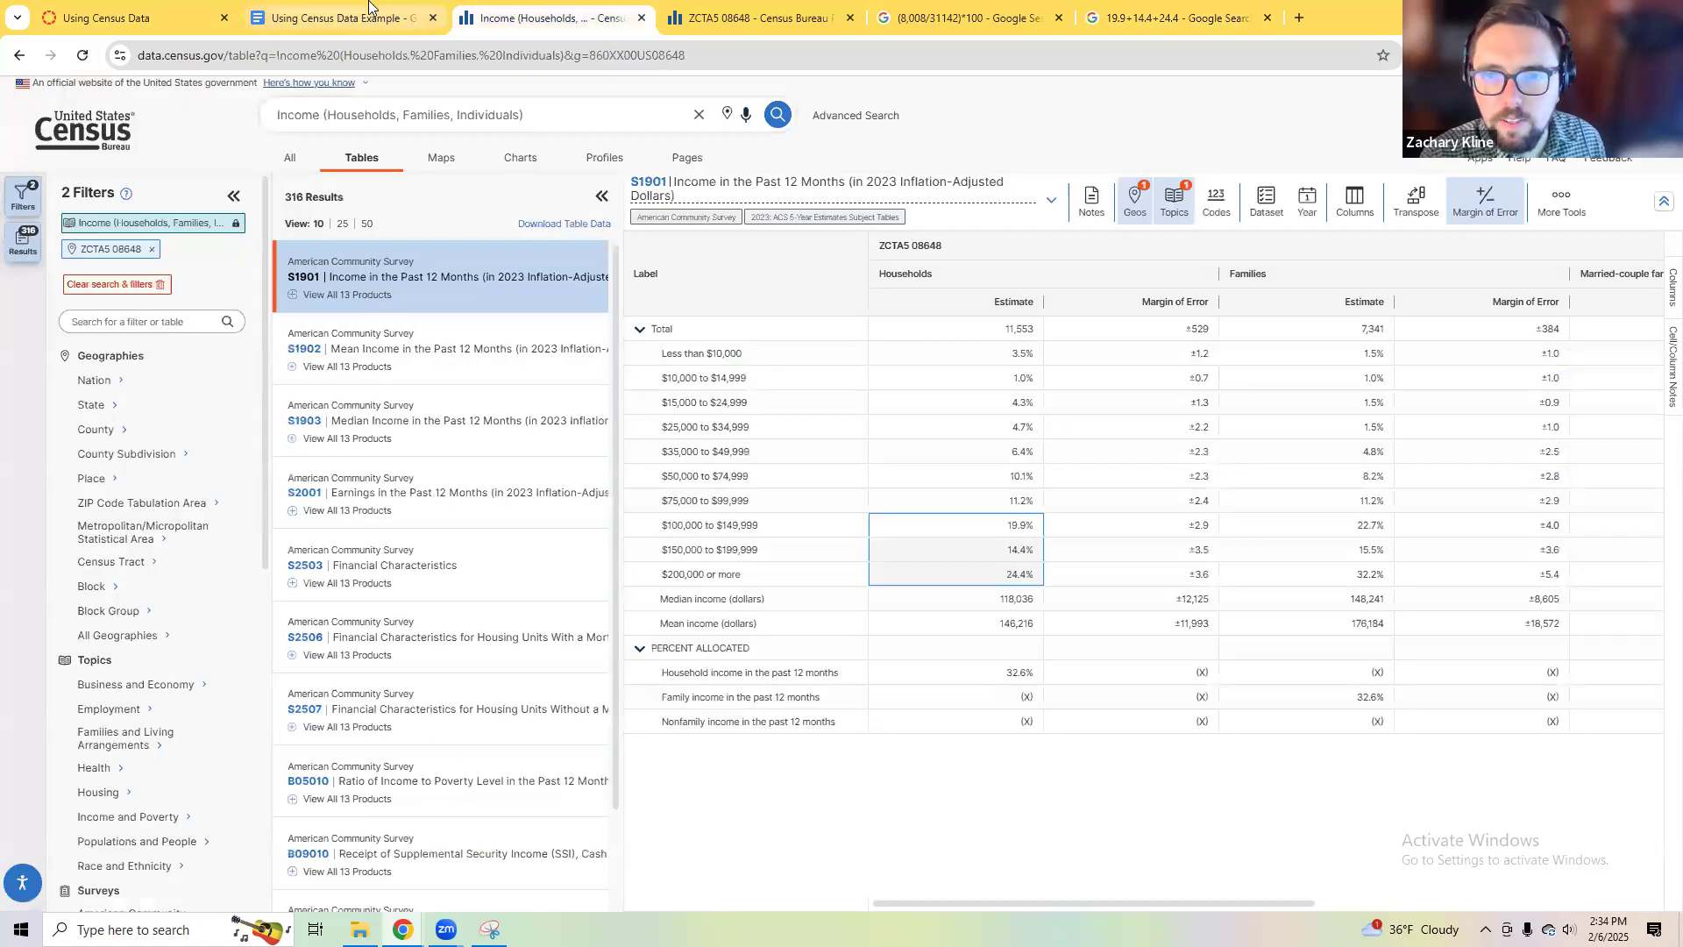
{"action": "left_click", "coordinate": [369, 11]}
{"action": "left_click", "coordinate": [650, 677]}
{"action": "key", "text": "ctrl+v"}
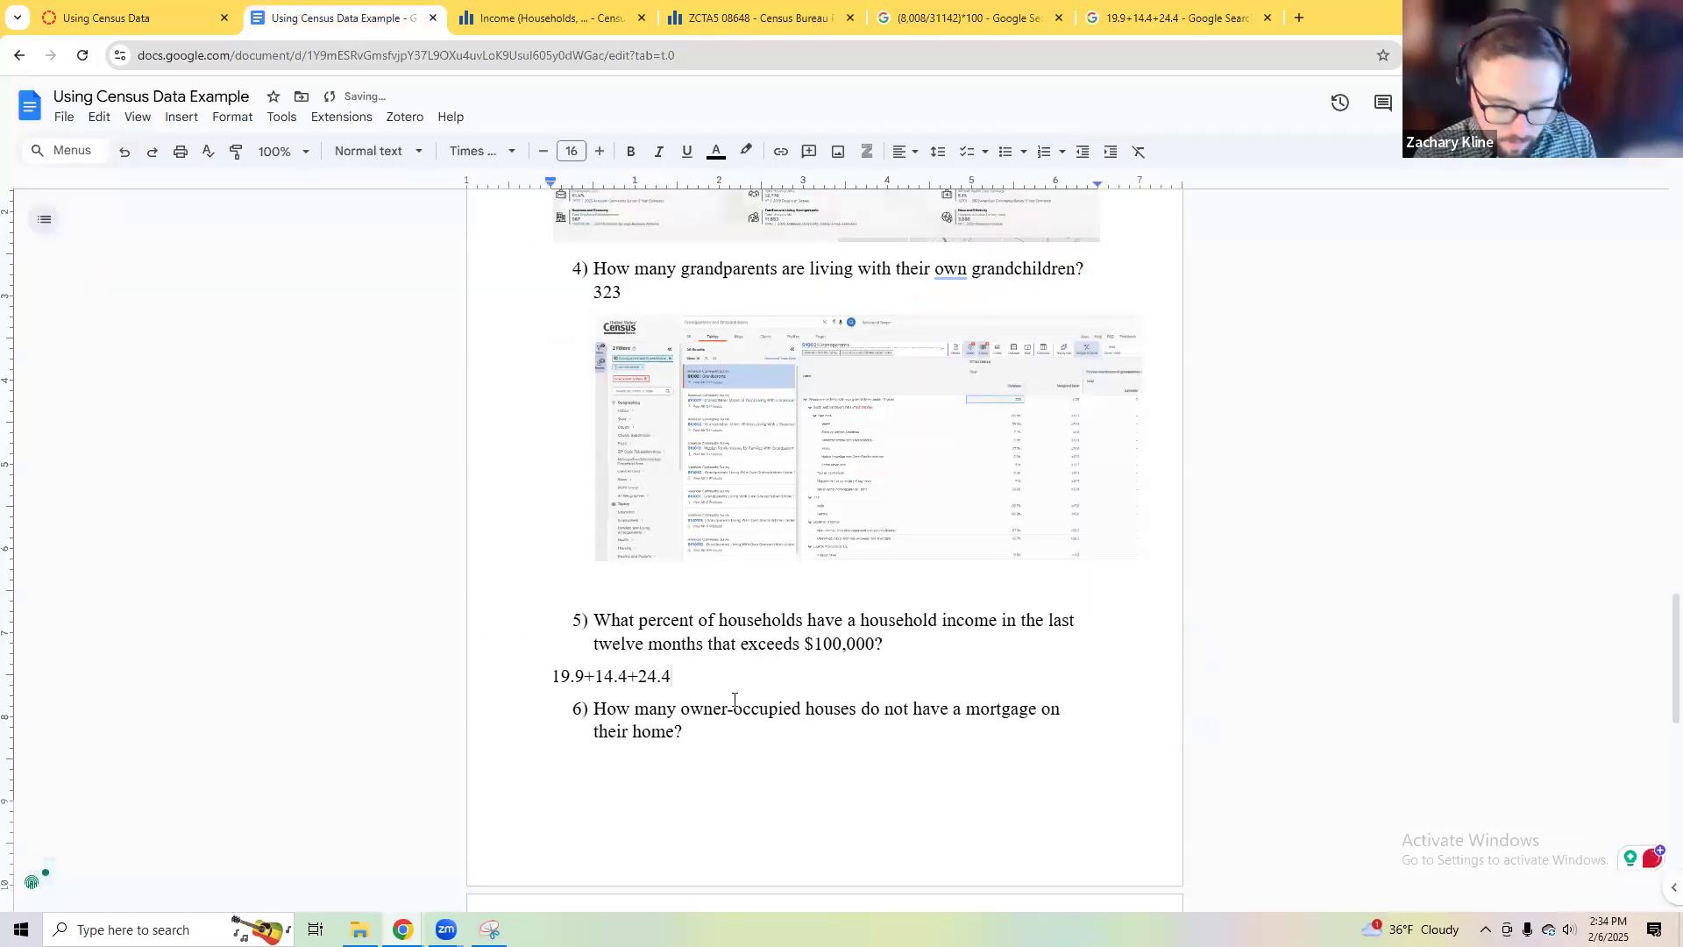
{"action": "type", "text": "= $58"}
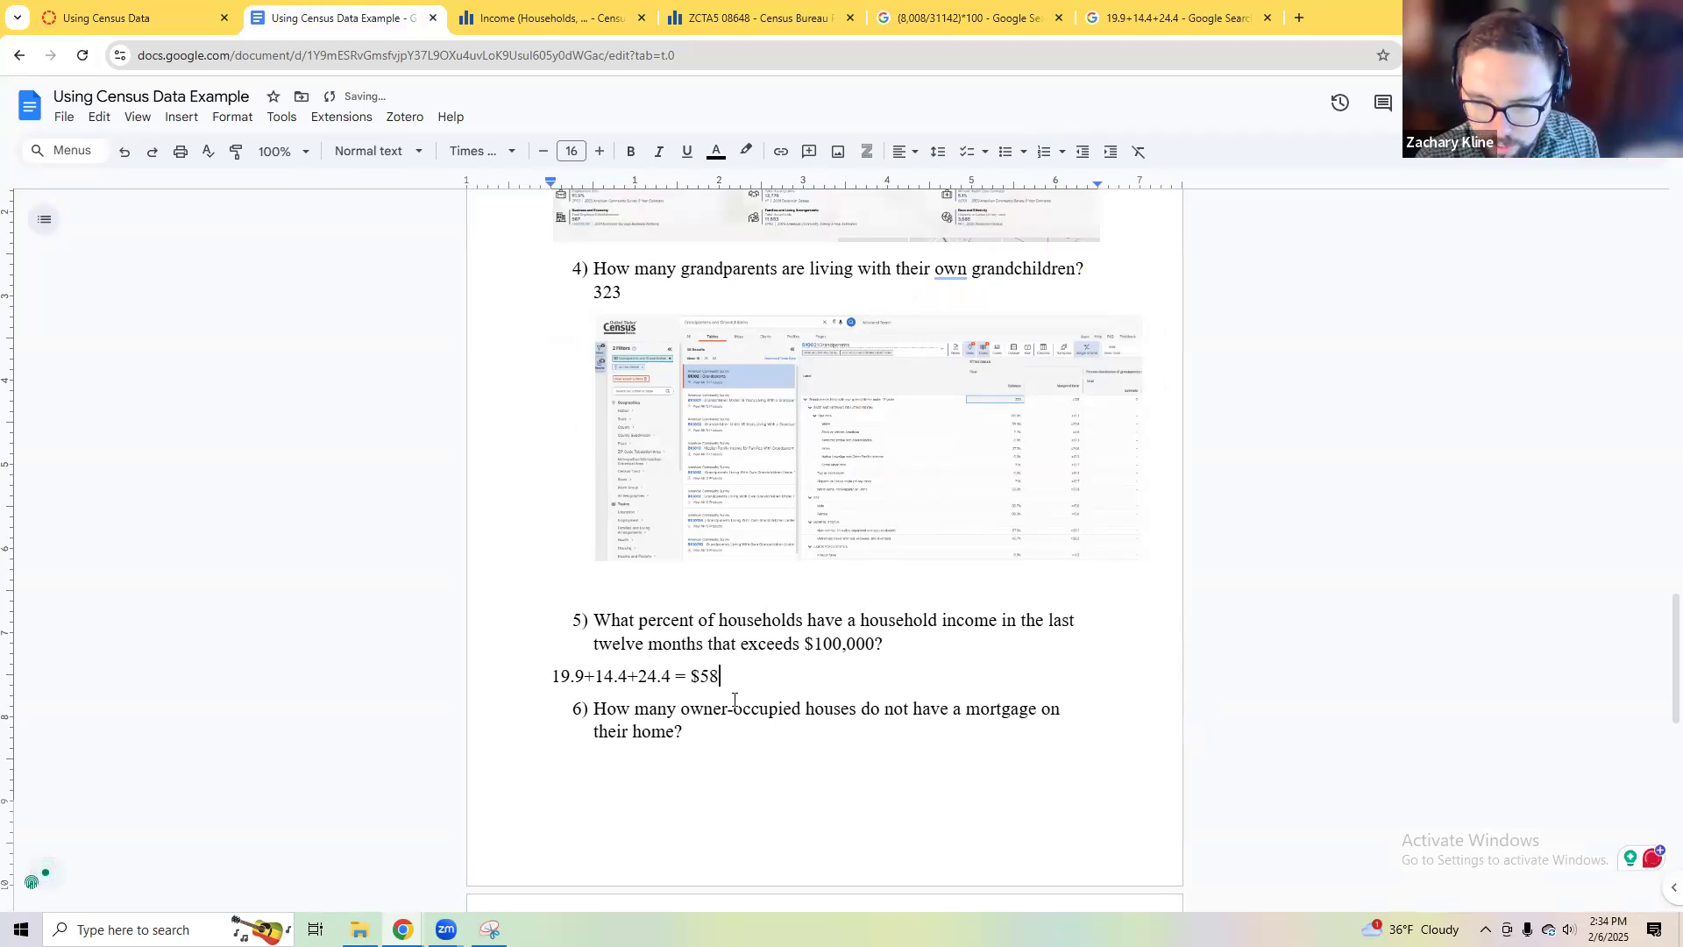
{"action": "key", "text": "BackSpace"}
{"action": "key", "text": "BackSpace"}
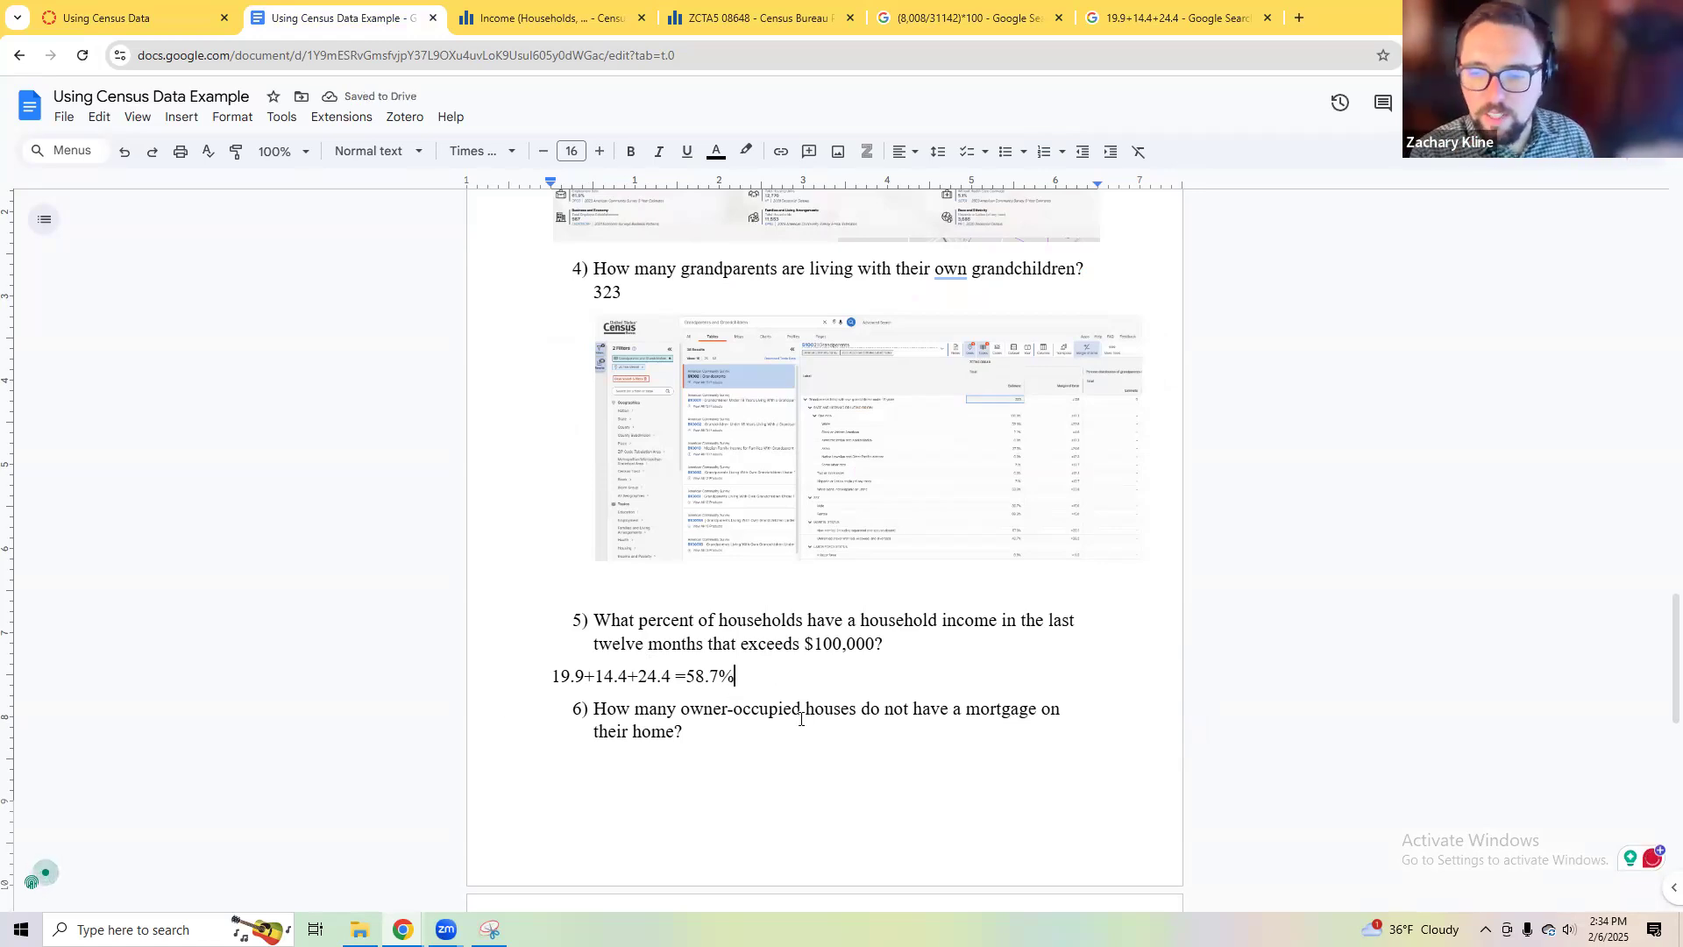
{"action": "left_click", "coordinate": [752, 743]}
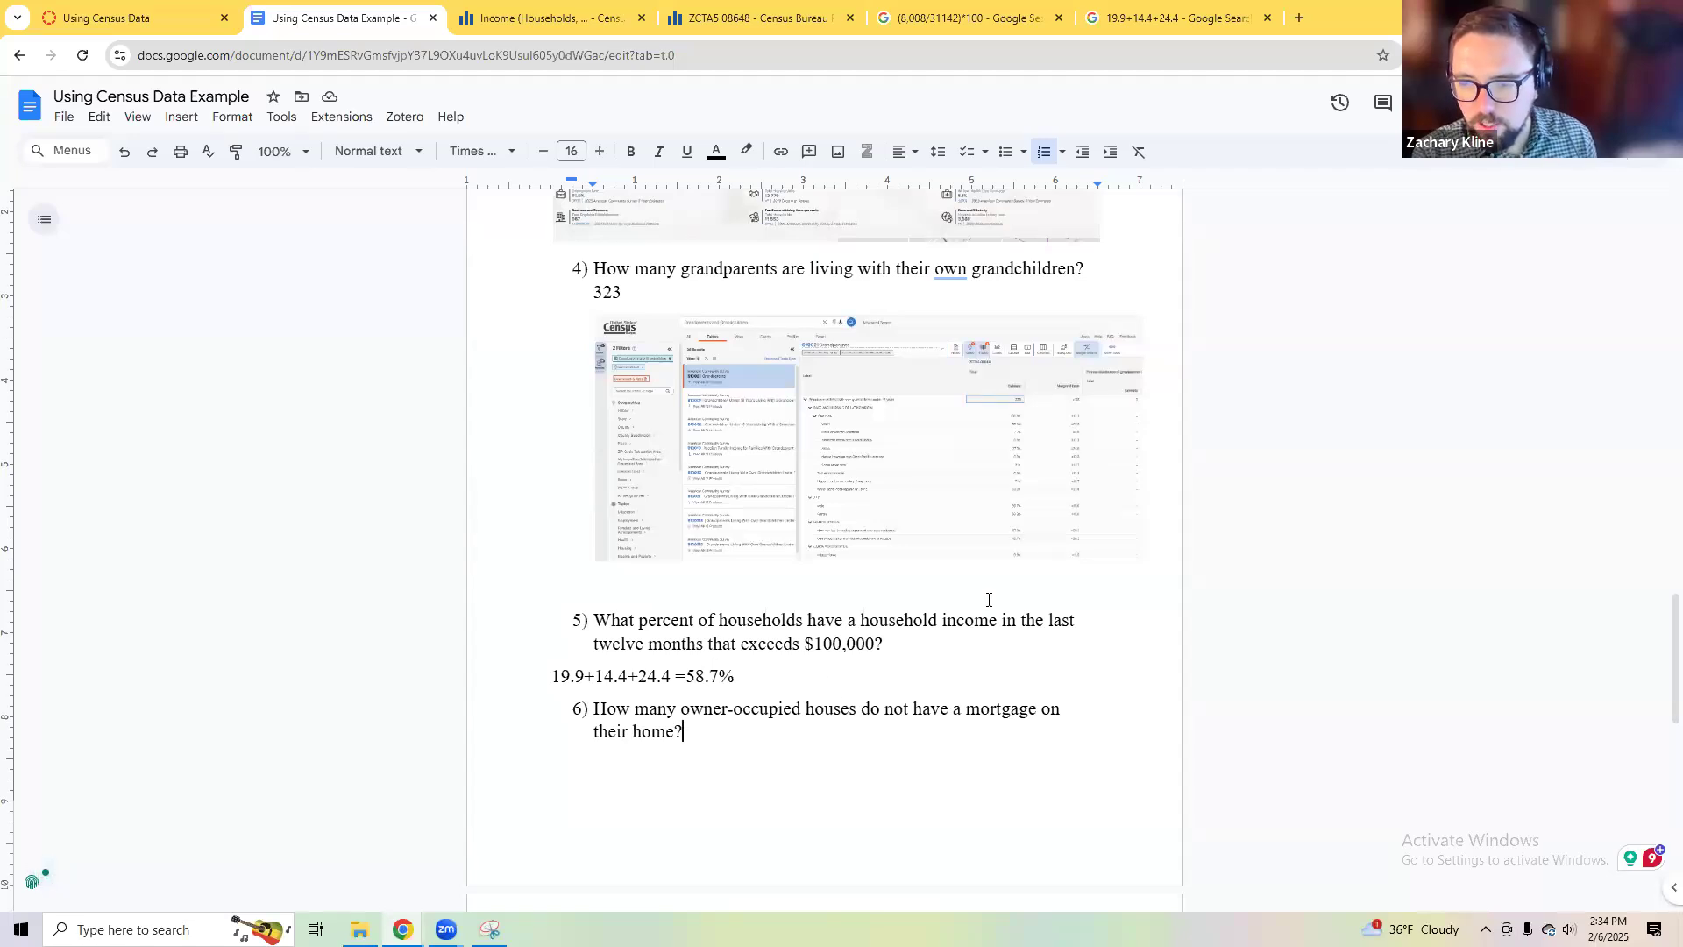
{"action": "scroll", "coordinate": [989, 599], "scroll_direction": "down", "scroll_amount": 5}
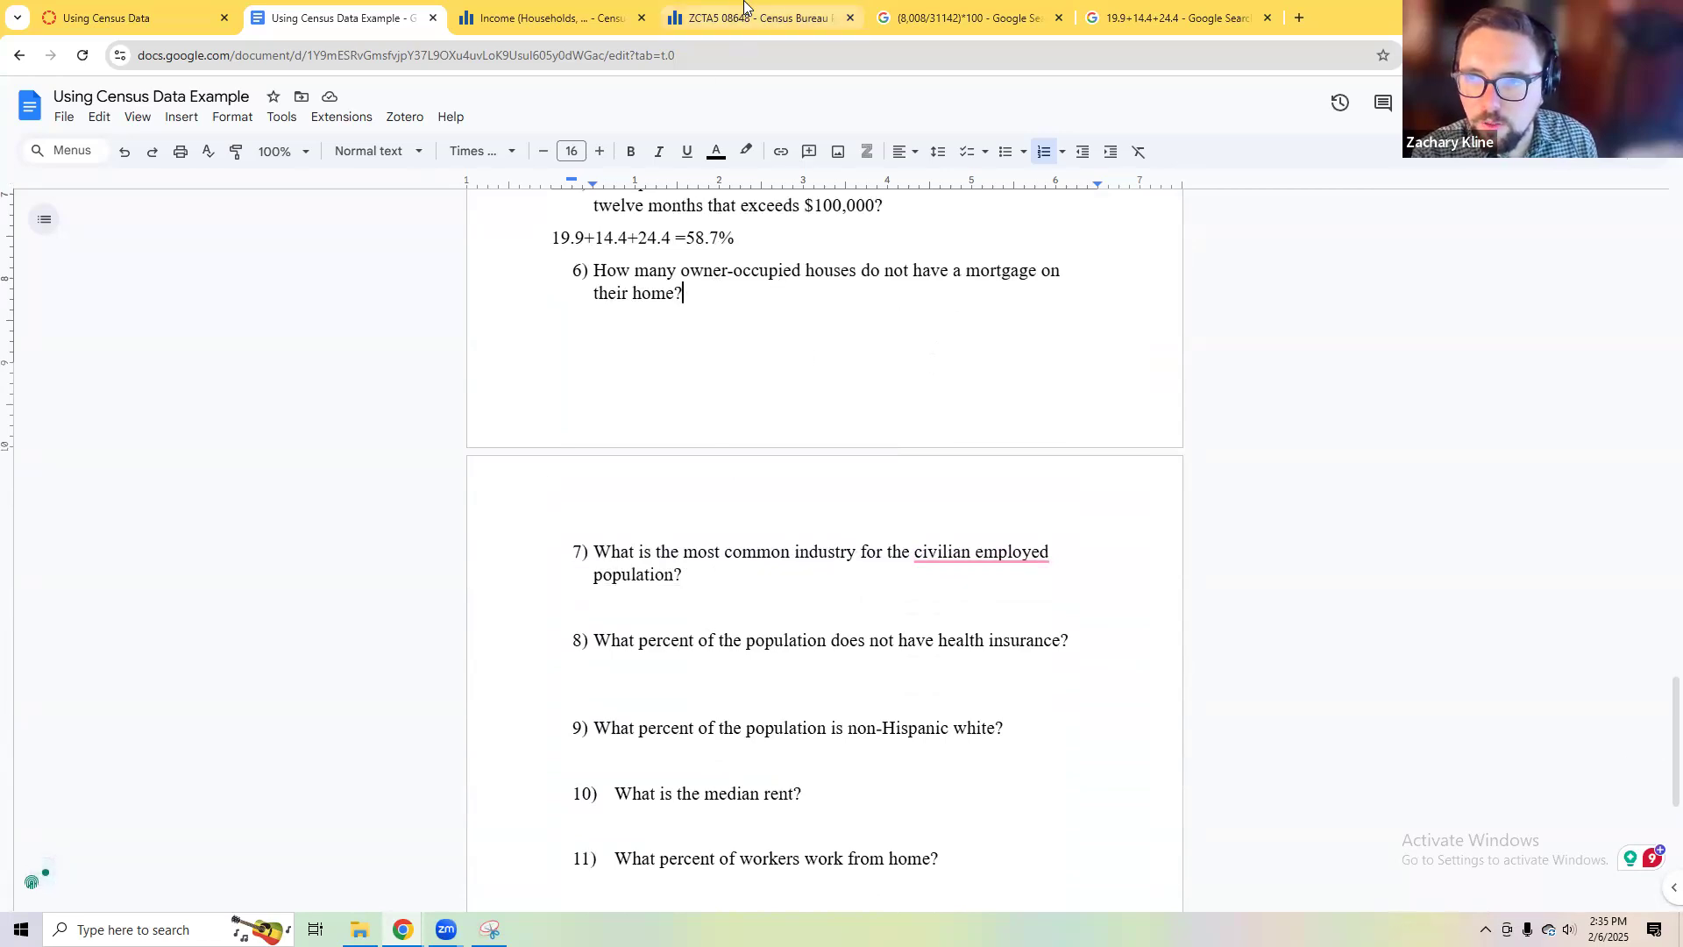
{"action": "left_click_drag", "start_coordinate": [850, 255], "coordinate": [799, 275]}
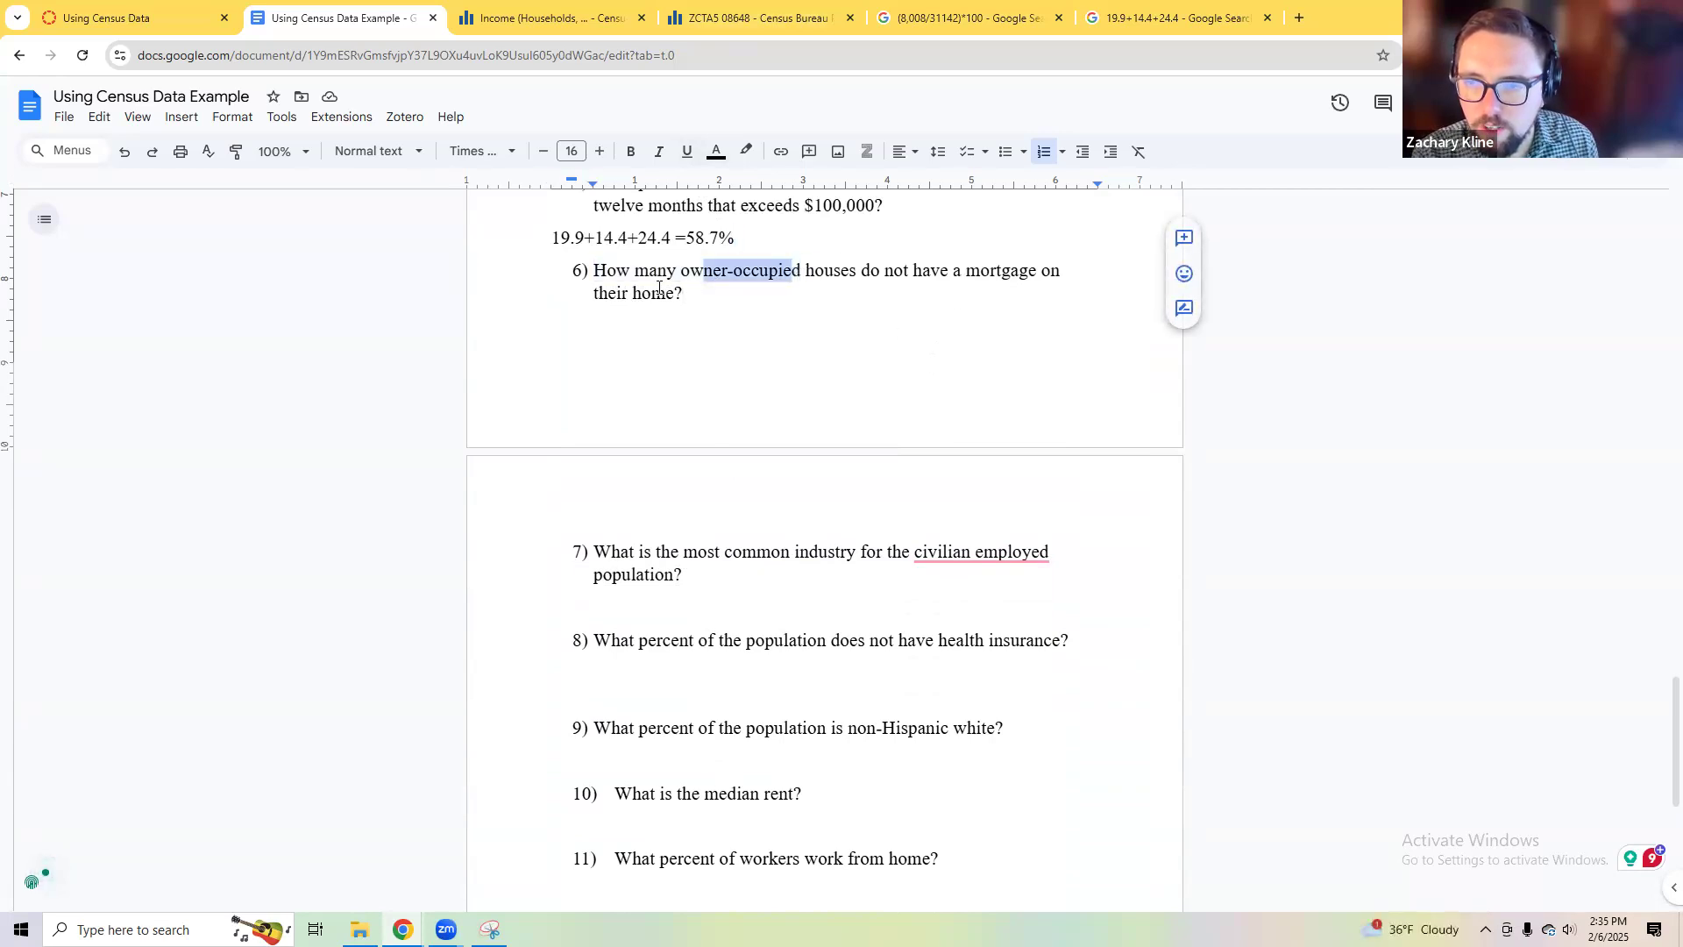
{"action": "scroll", "coordinate": [659, 289], "scroll_direction": "up", "scroll_amount": 3}
Step: Return to the S1901 income table and capture the page with Snipping Tool
{"action": "left_click", "coordinate": [758, 18]}
{"action": "left_click", "coordinate": [908, 11]}
{"action": "left_click", "coordinate": [547, 18]}
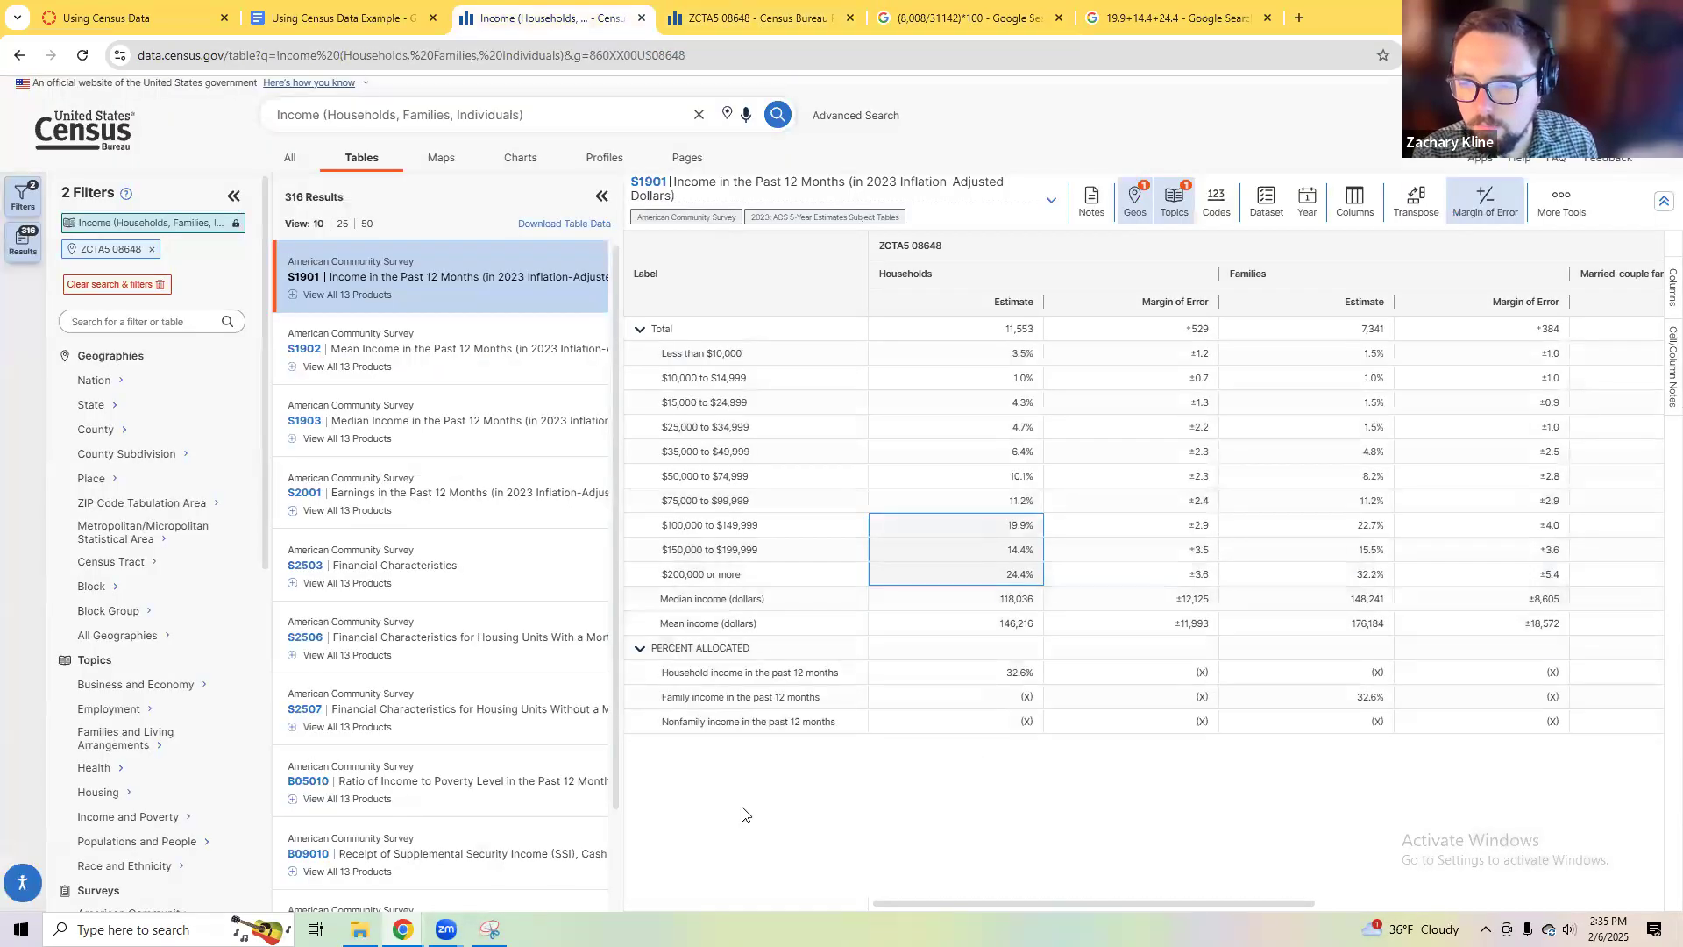
{"action": "left_click", "coordinate": [489, 929]}
{"action": "left_click", "coordinate": [35, 61]}
{"action": "left_click_drag", "start_coordinate": [4, 98], "coordinate": [1635, 857]}
{"action": "left_click", "coordinate": [1575, 13]}
Step: Paste the S1901 snip on a new line below the 58.7% answer in the Google document
{"action": "left_click", "coordinate": [396, 19]}
{"action": "left_click", "coordinate": [782, 632]}
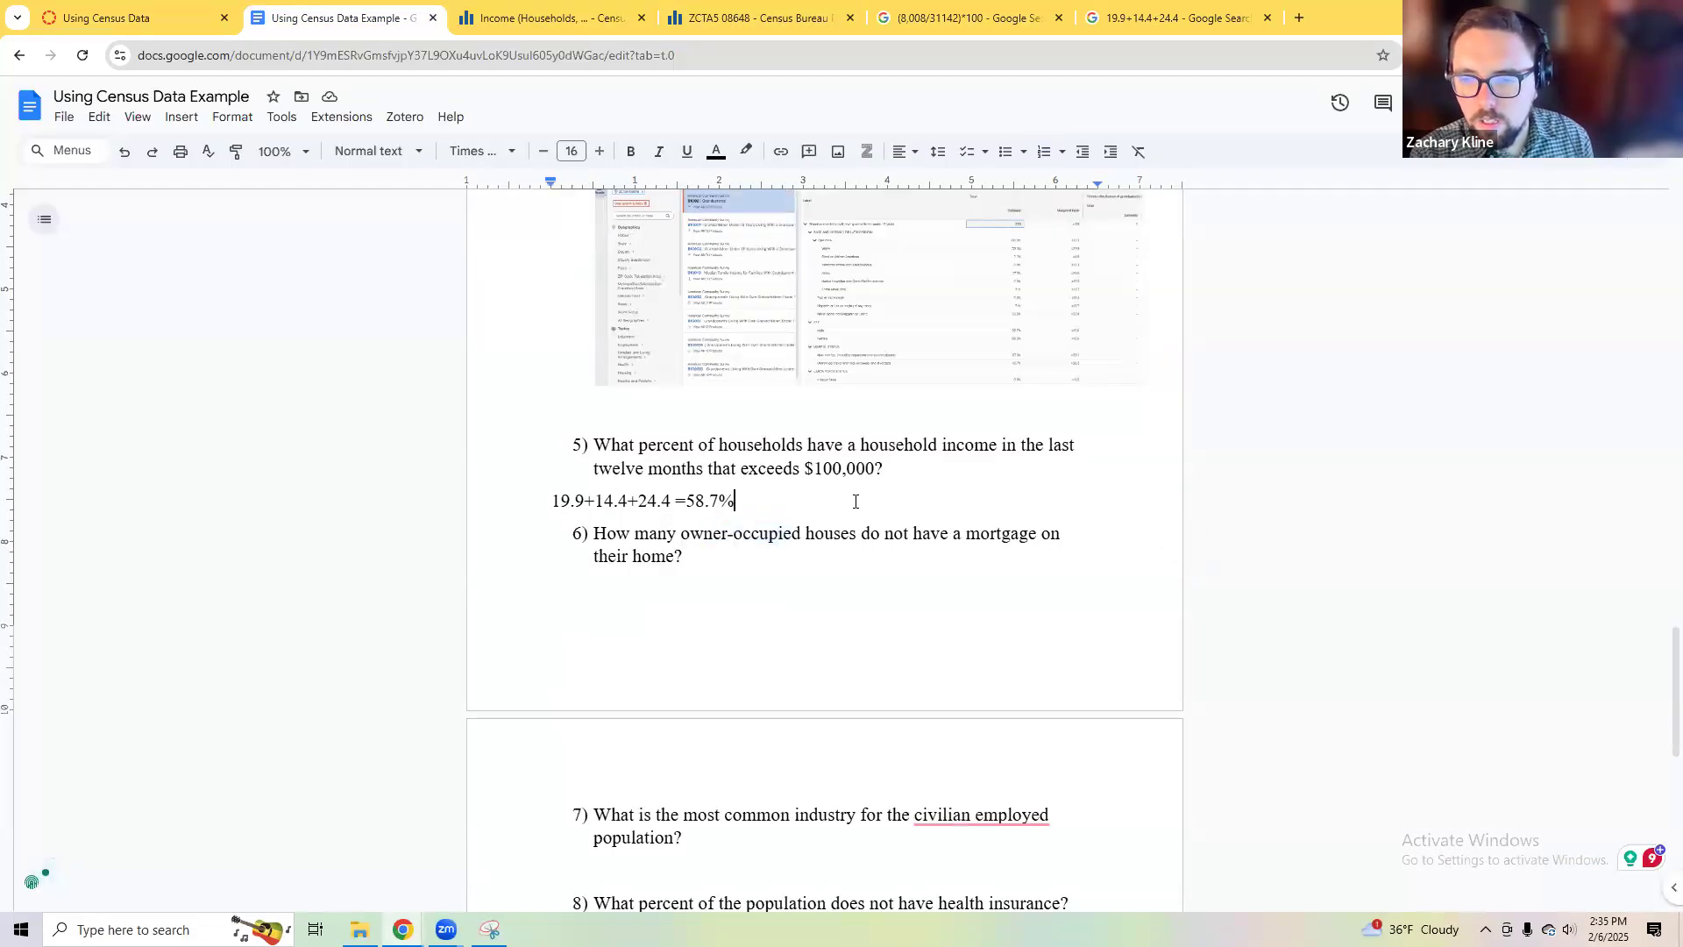
{"action": "left_click", "coordinate": [855, 500]}
{"action": "key", "text": "Return"}
{"action": "key", "text": "ctrl+v"}
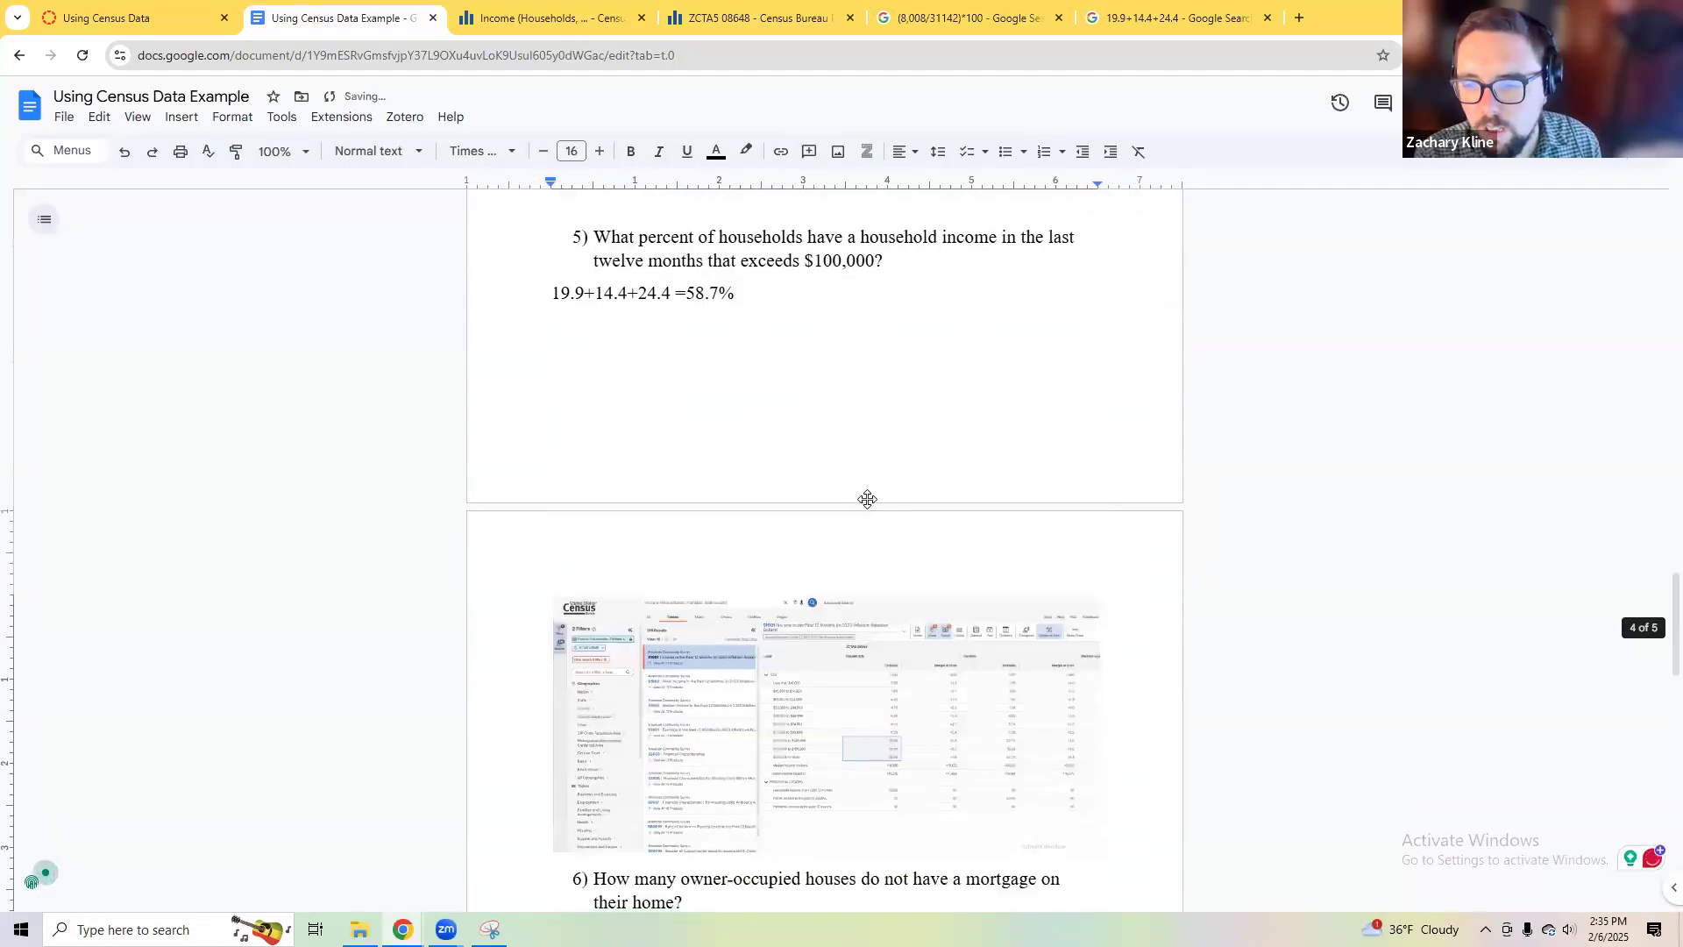
{"action": "scroll", "coordinate": [836, 517], "scroll_direction": "down", "scroll_amount": 2}
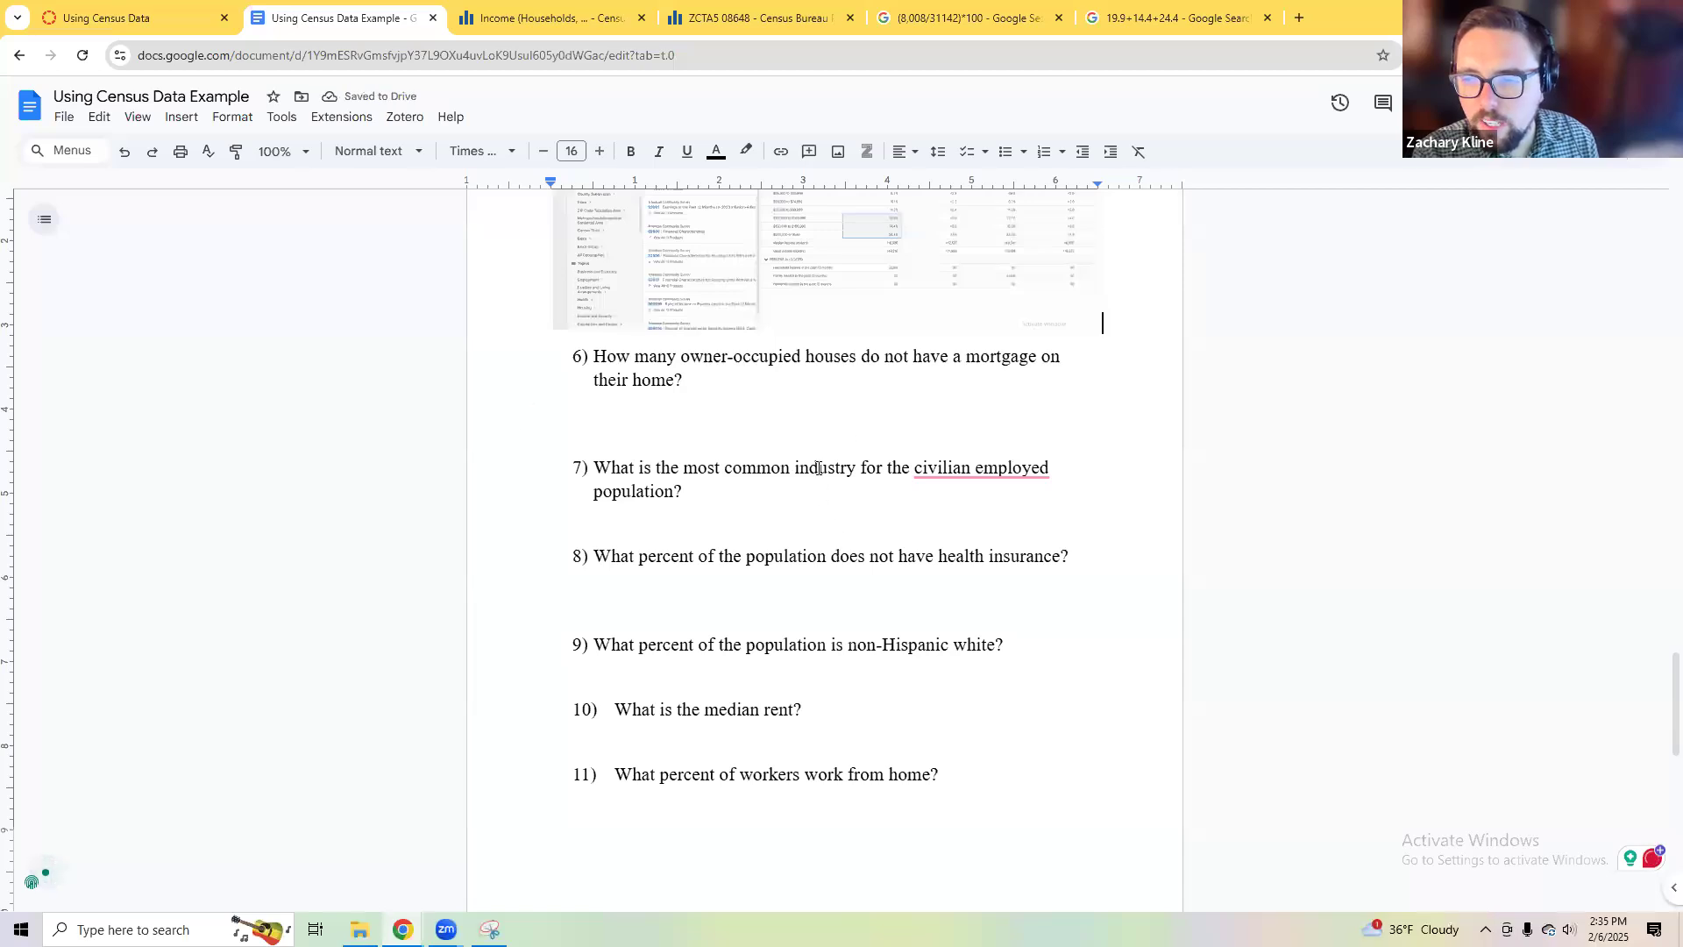
Step: Close the two Google search tabs used for the calculations, keeping the census tabs open
{"action": "left_click", "coordinate": [561, 18]}
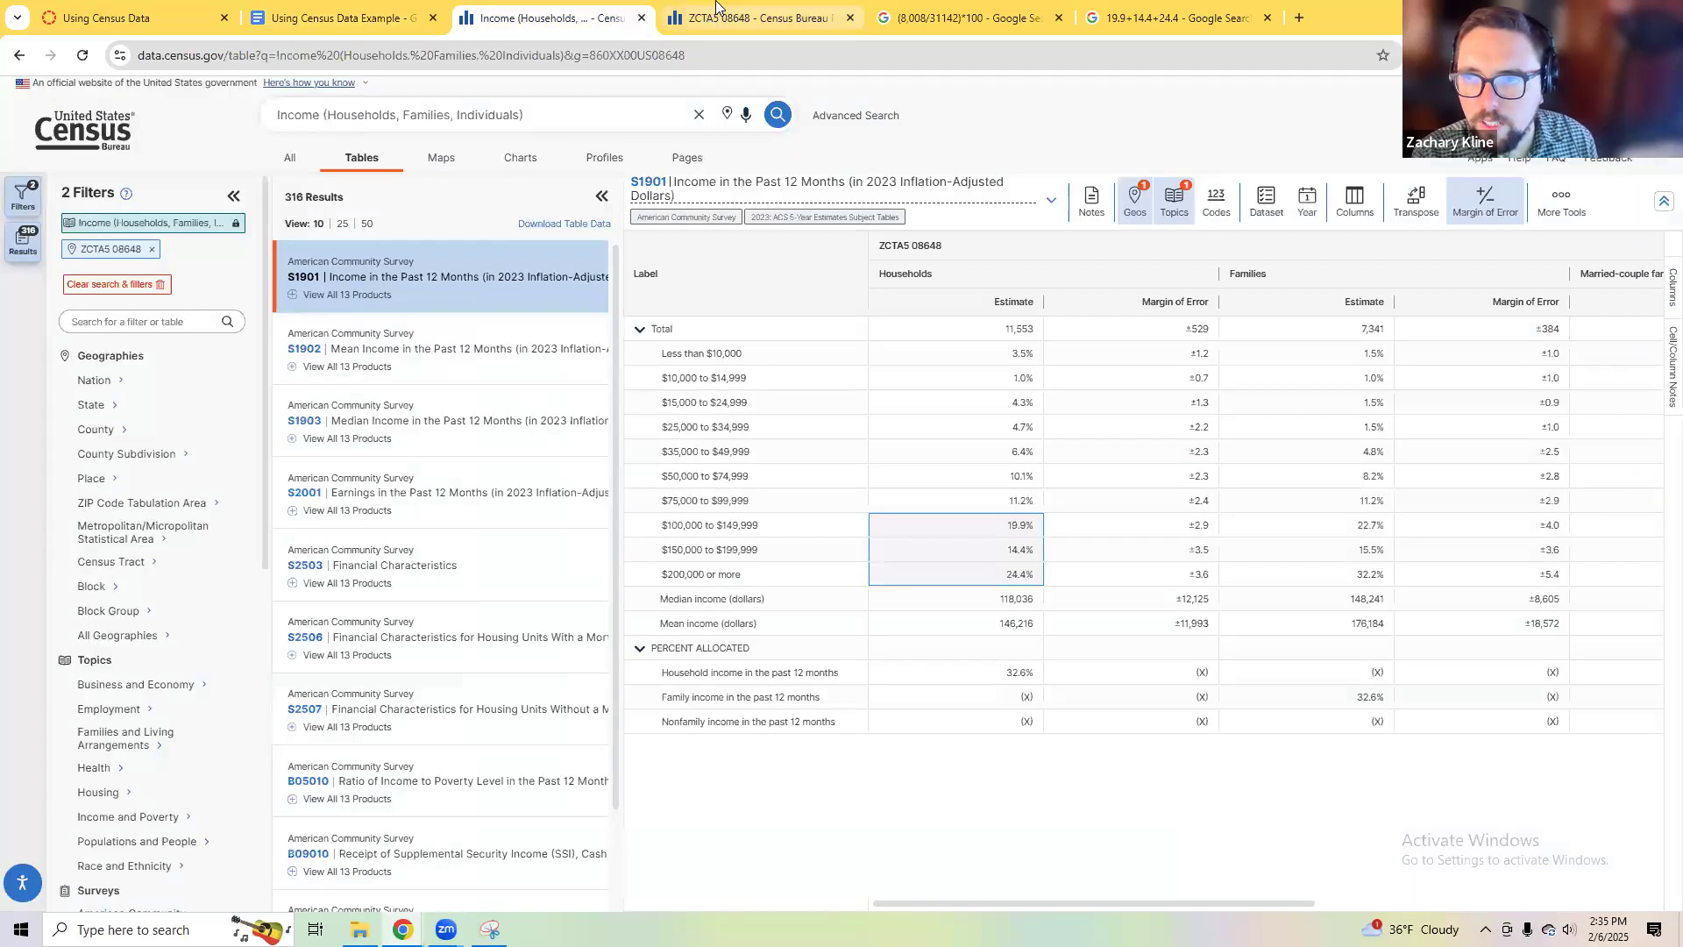
{"action": "left_click", "coordinate": [770, 11]}
{"action": "middle_click", "coordinate": [957, 13]}
{"action": "middle_click", "coordinate": [958, 14]}
Step: Replace the income search on the census tables page with a search for "mortgage", keeping the ZCTA5 08648 filter
{"action": "left_click", "coordinate": [552, 17]}
{"action": "left_click", "coordinate": [537, 112]}
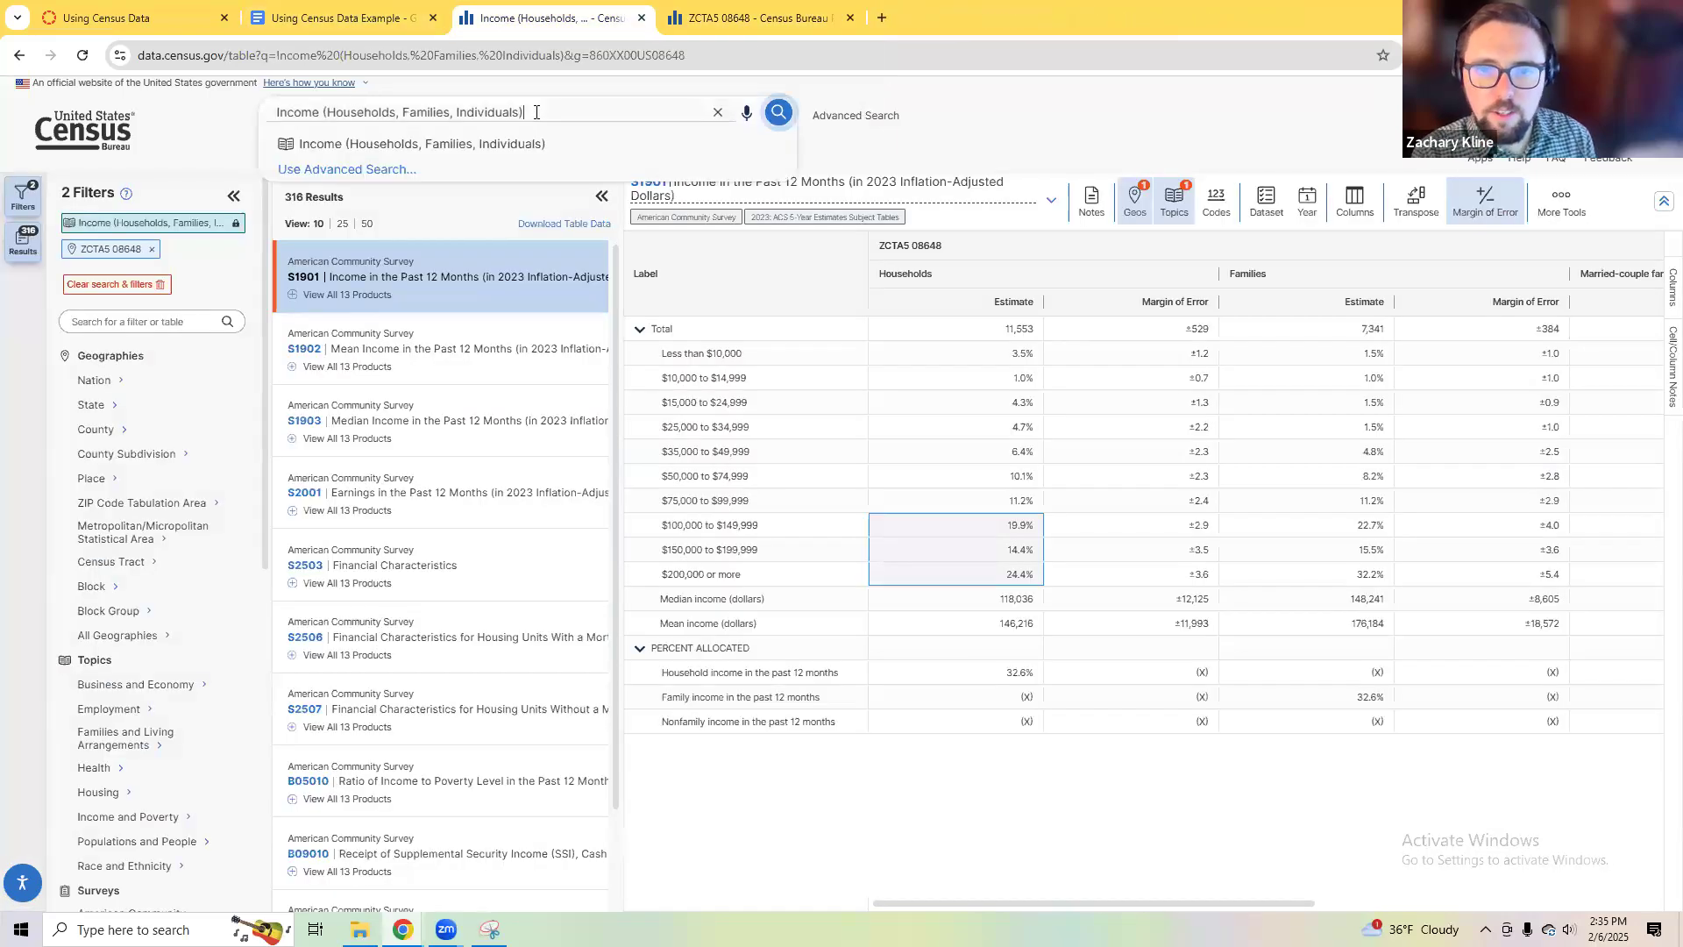
{"action": "key", "text": "ctrl+a"}
{"action": "type", "text": "mort"}
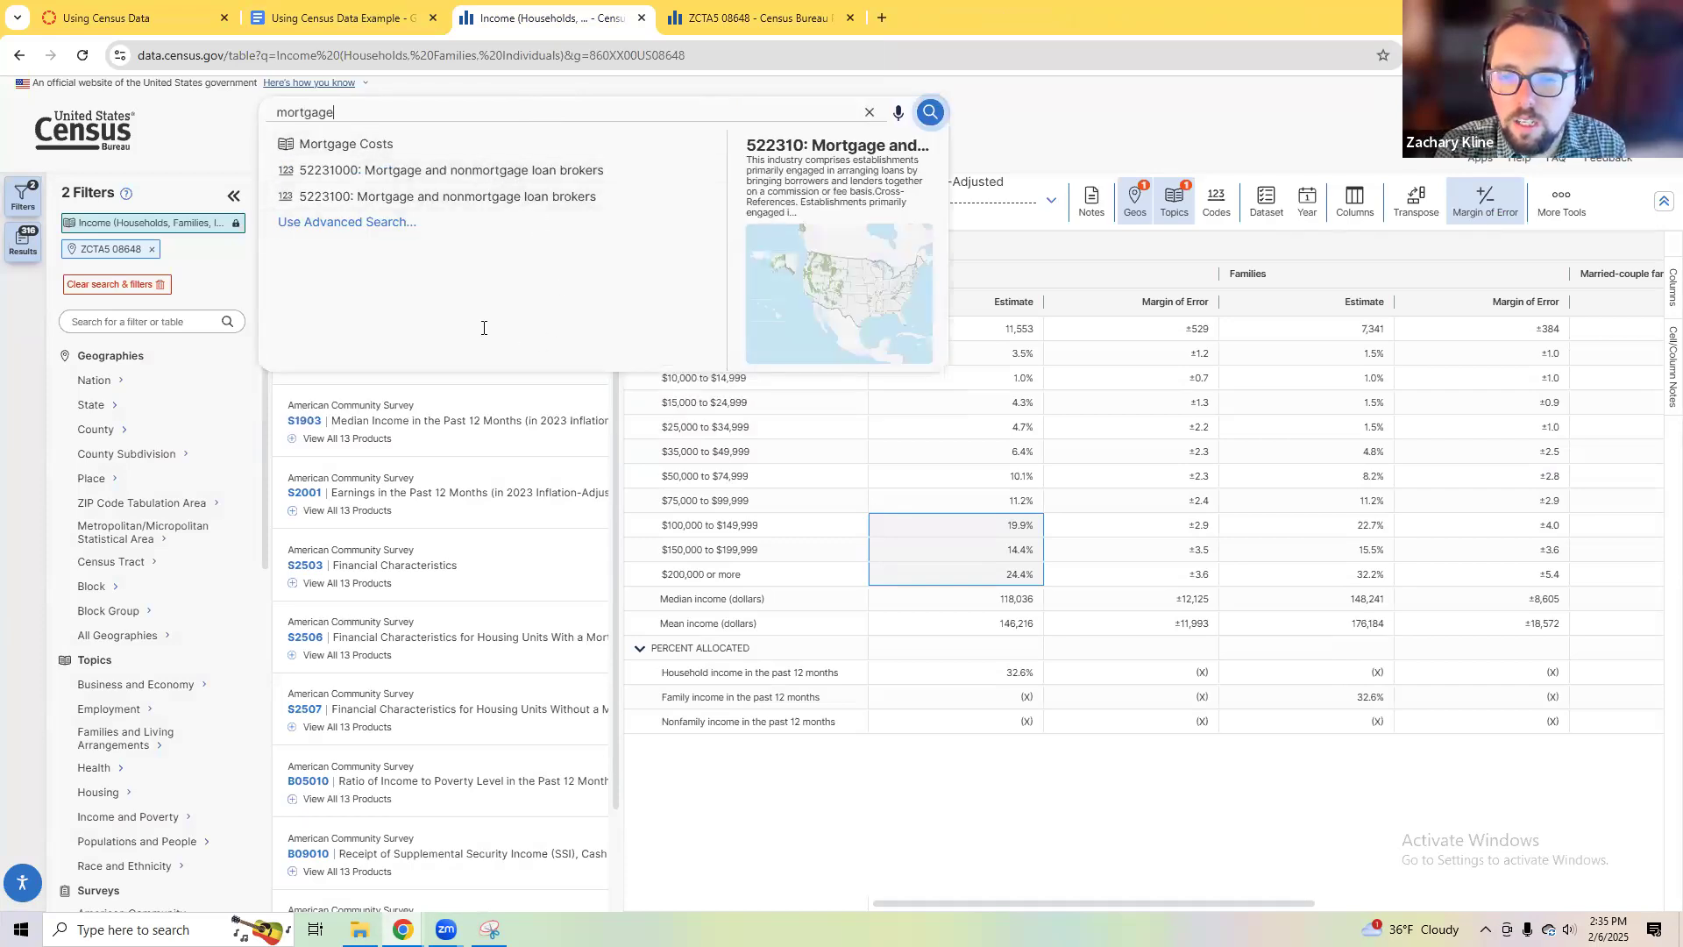
{"action": "key", "text": "Return"}
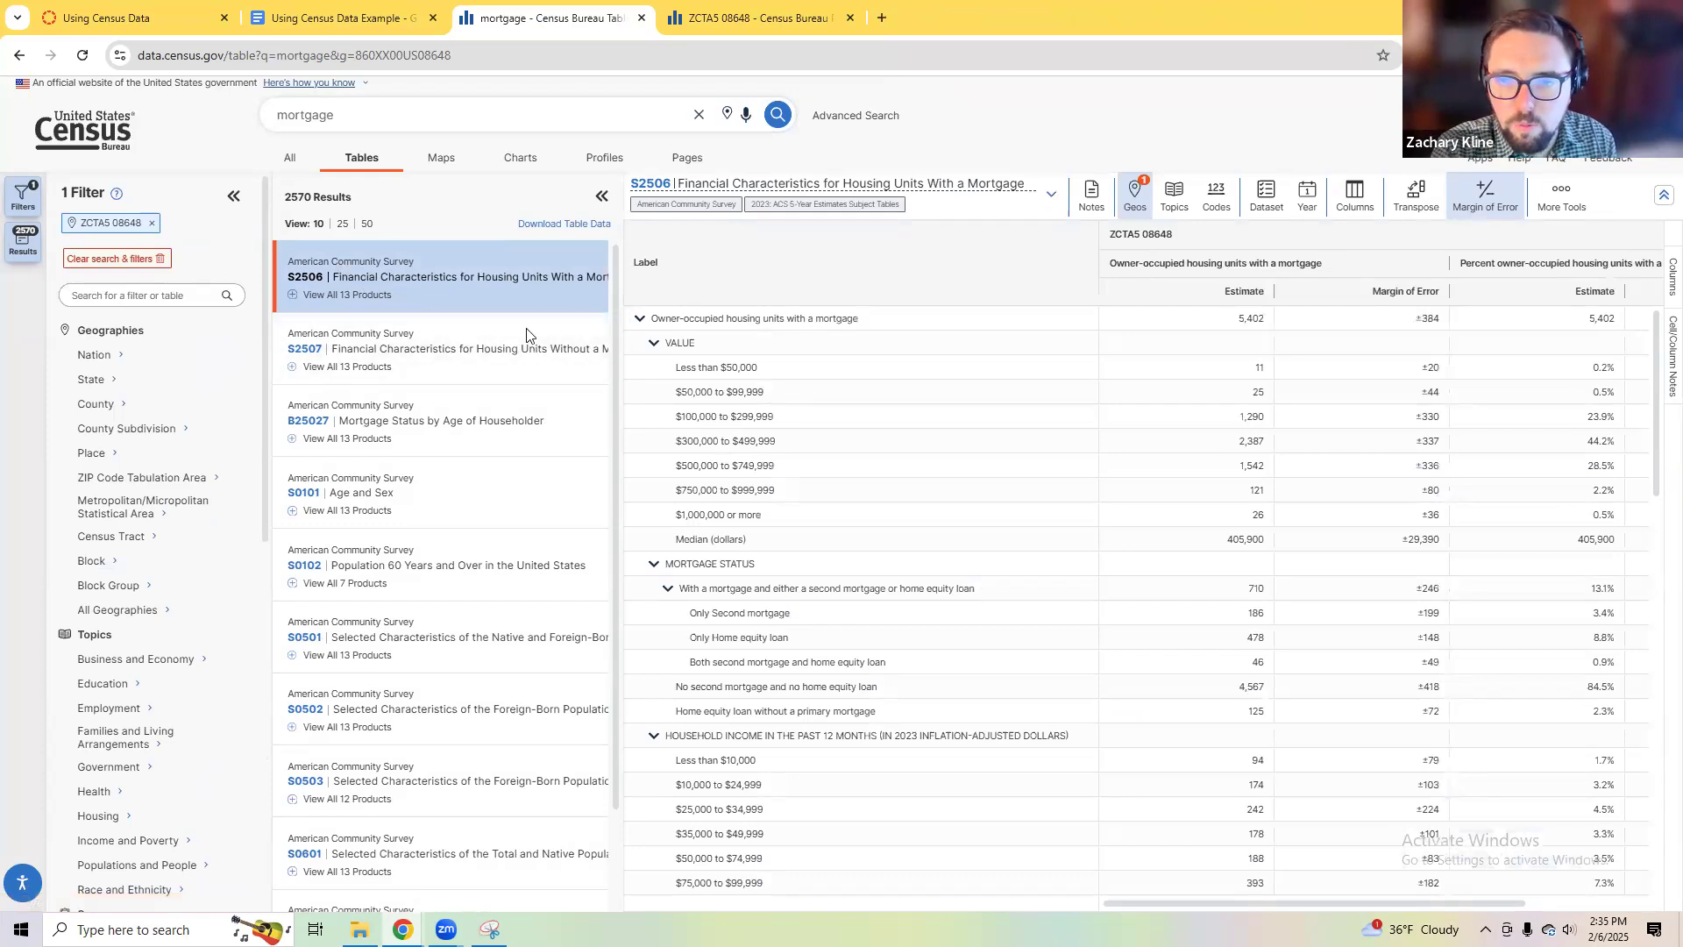
Step: Return to the Google document and reread question 6 about owner-occupied houses without a mortgage
{"action": "left_click", "coordinate": [351, 12]}
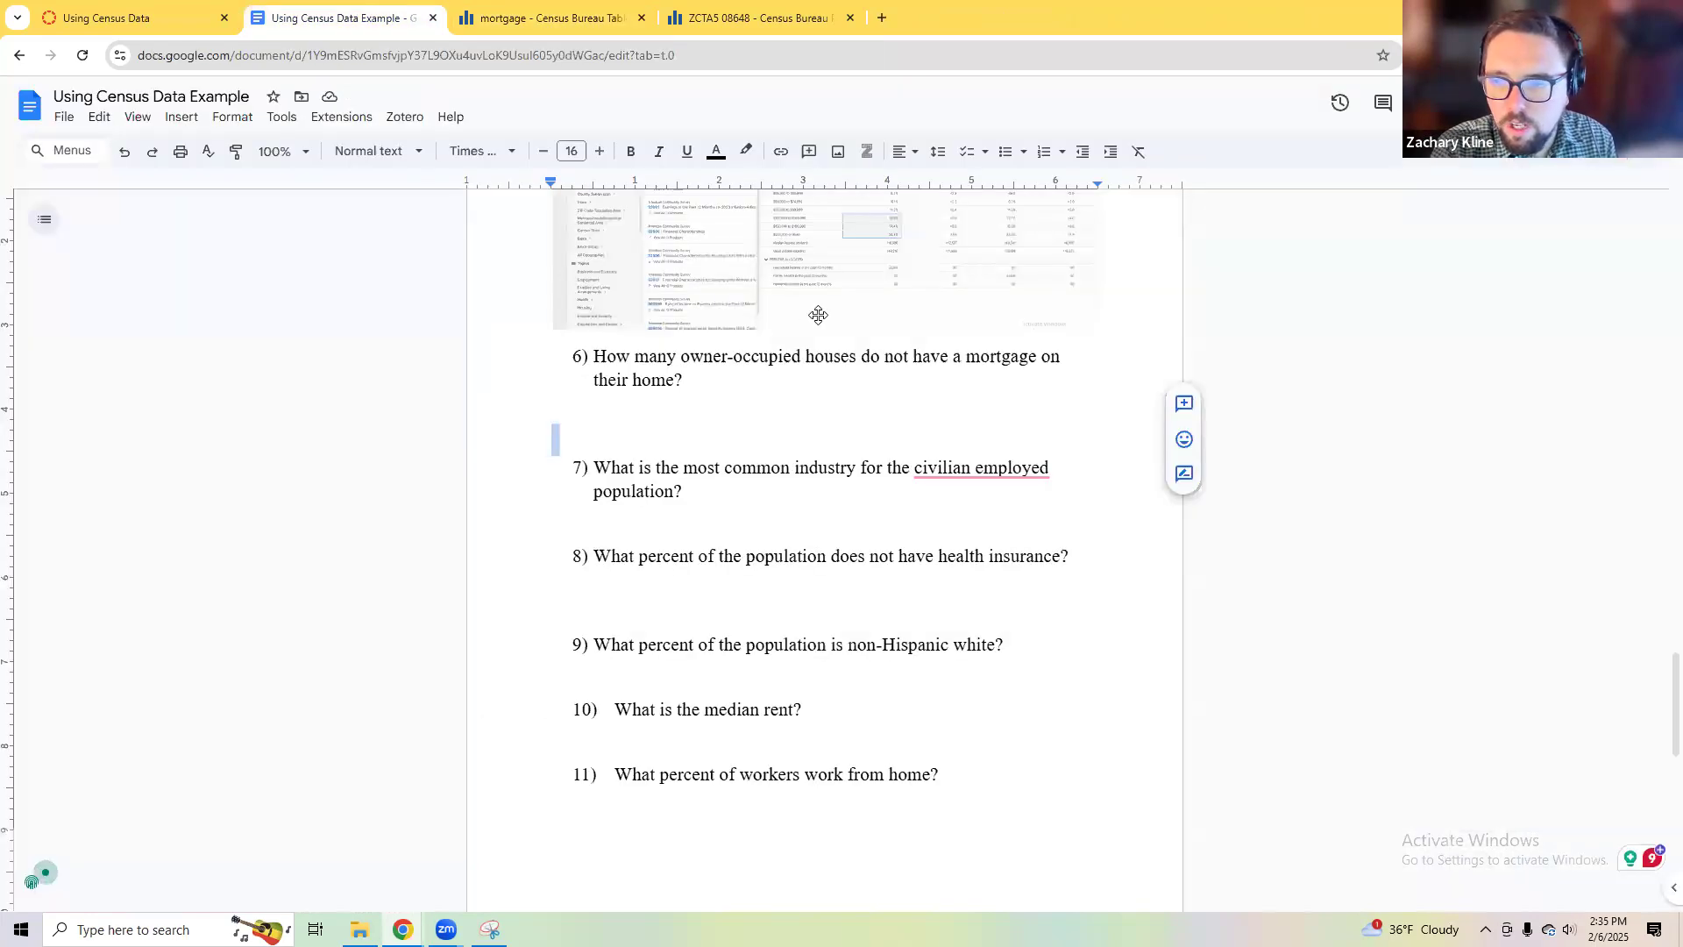
{"action": "left_click_drag", "start_coordinate": [613, 364], "coordinate": [646, 380]}
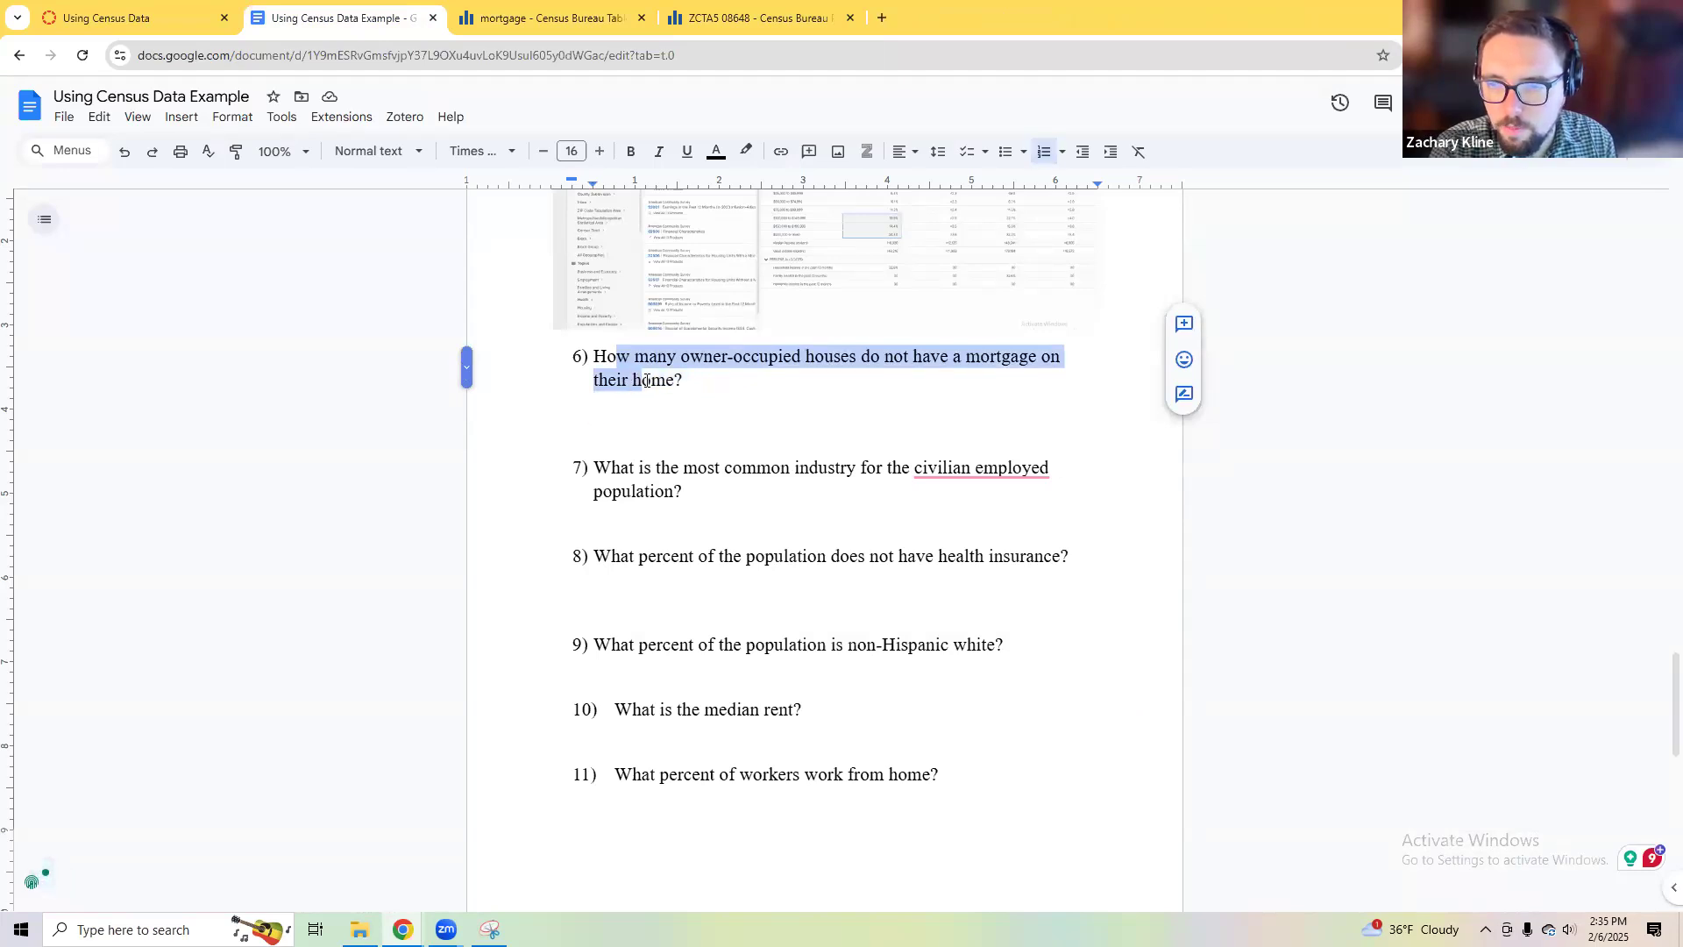
Step: In the Census mortgage results, open table S2507, Financial Characteristics for Housing Units Without a Mortgage
{"action": "left_click", "coordinate": [646, 380]}
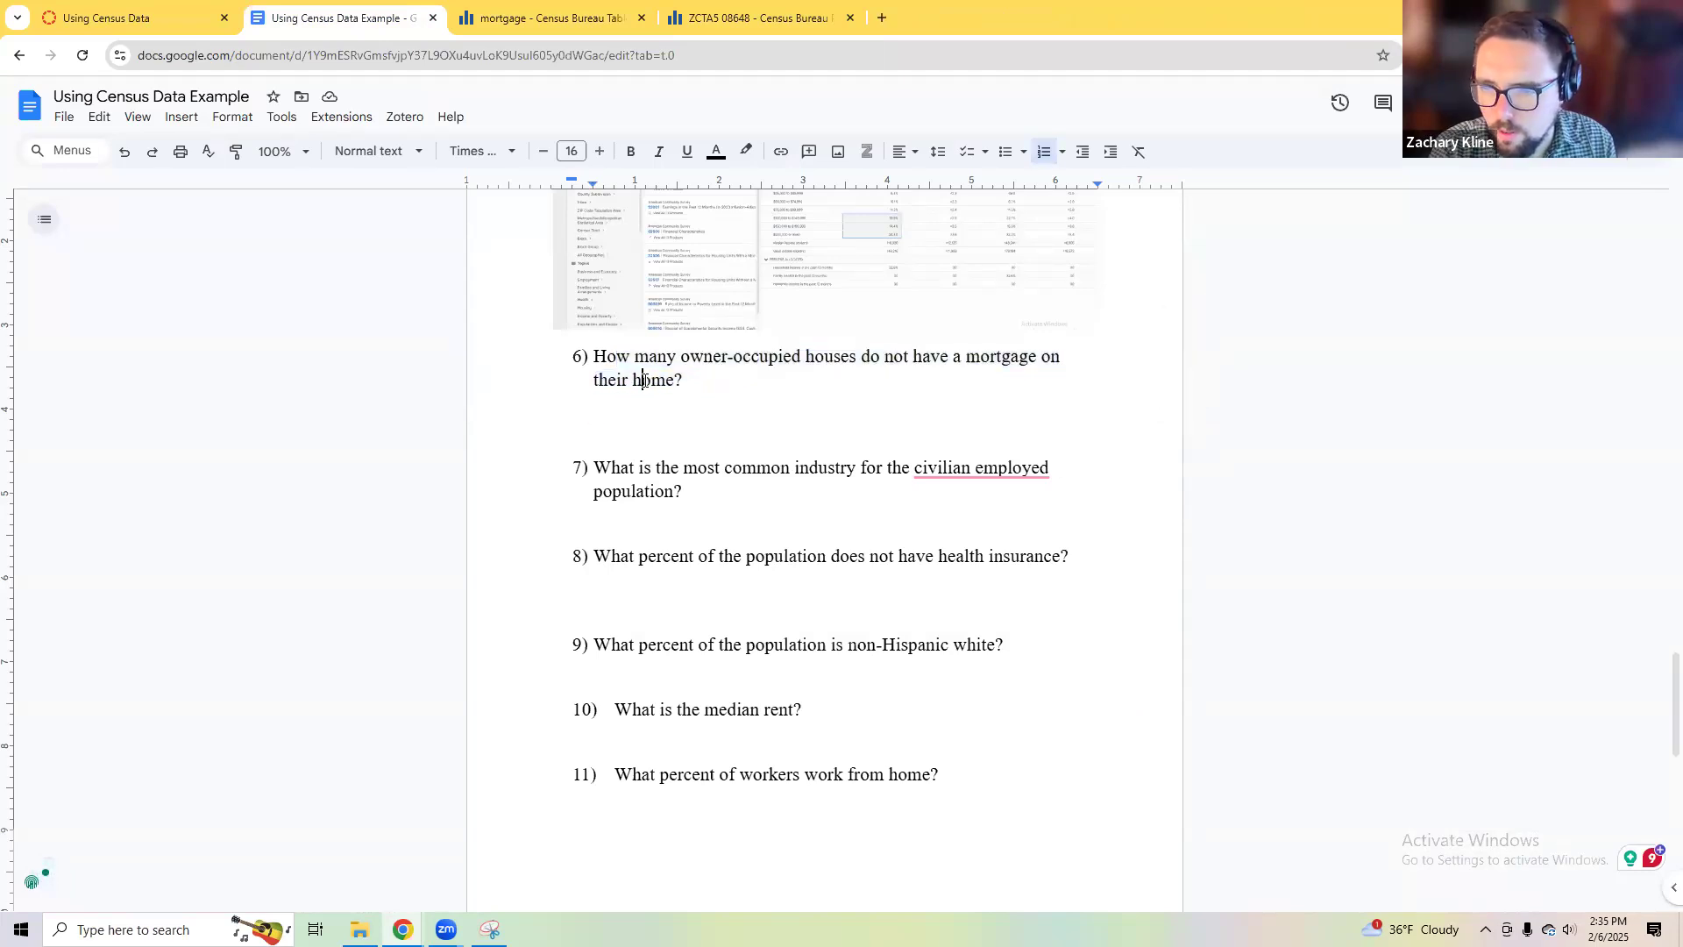
{"action": "left_click", "coordinate": [551, 5]}
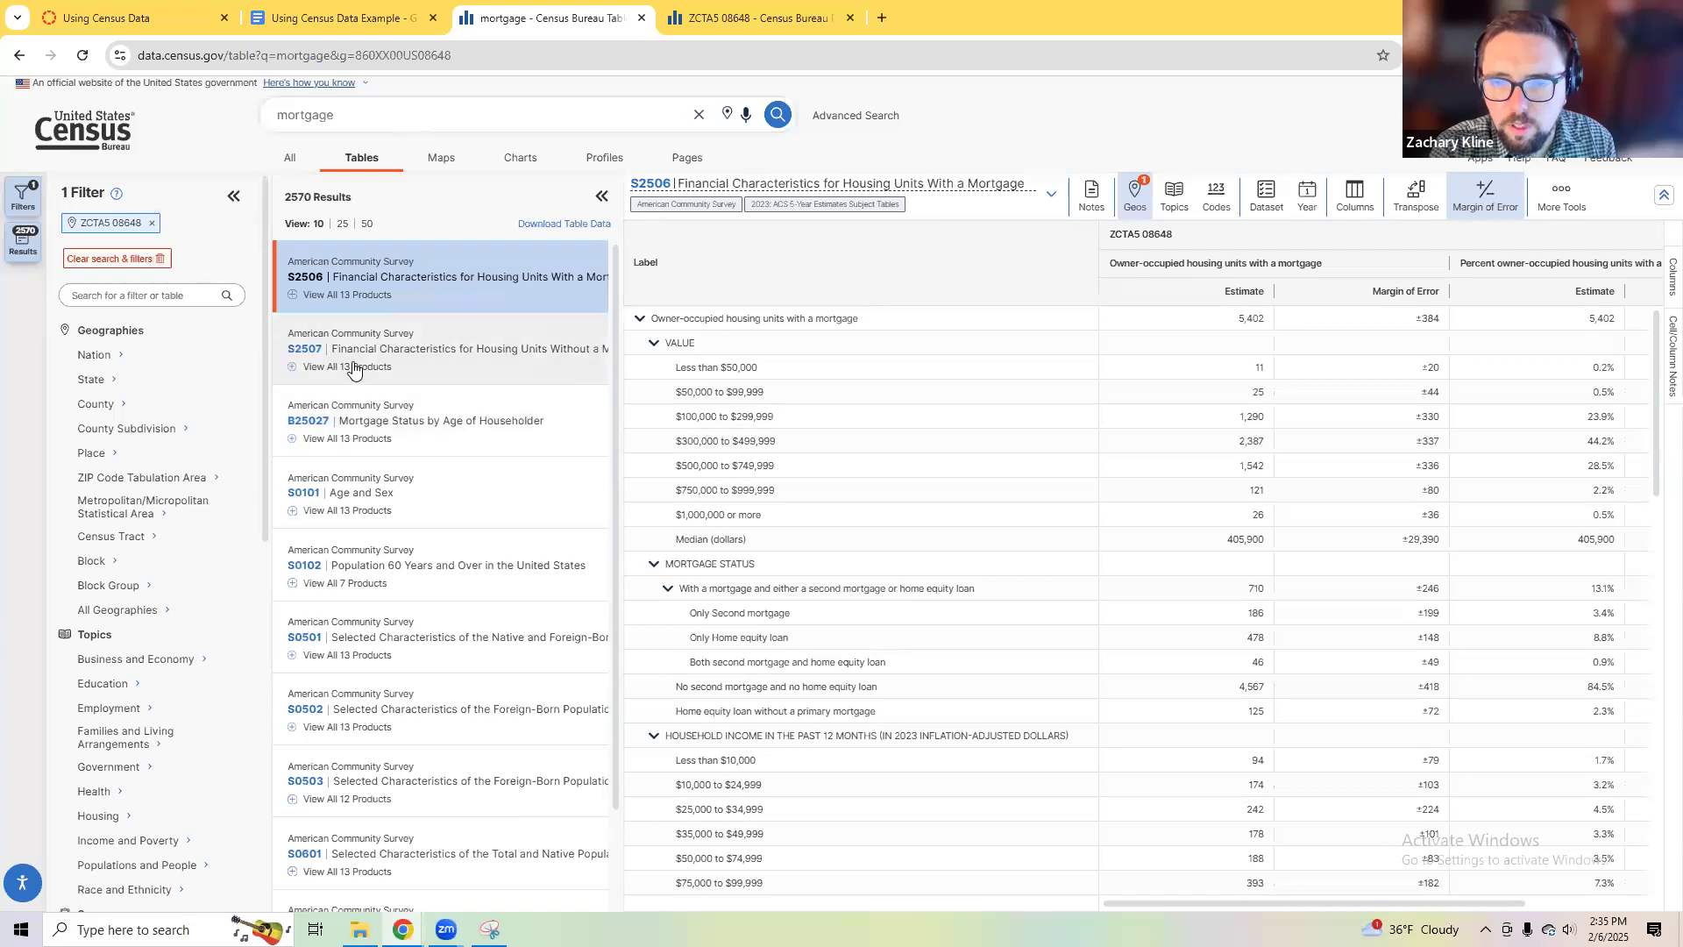
{"action": "left_click", "coordinate": [517, 354]}
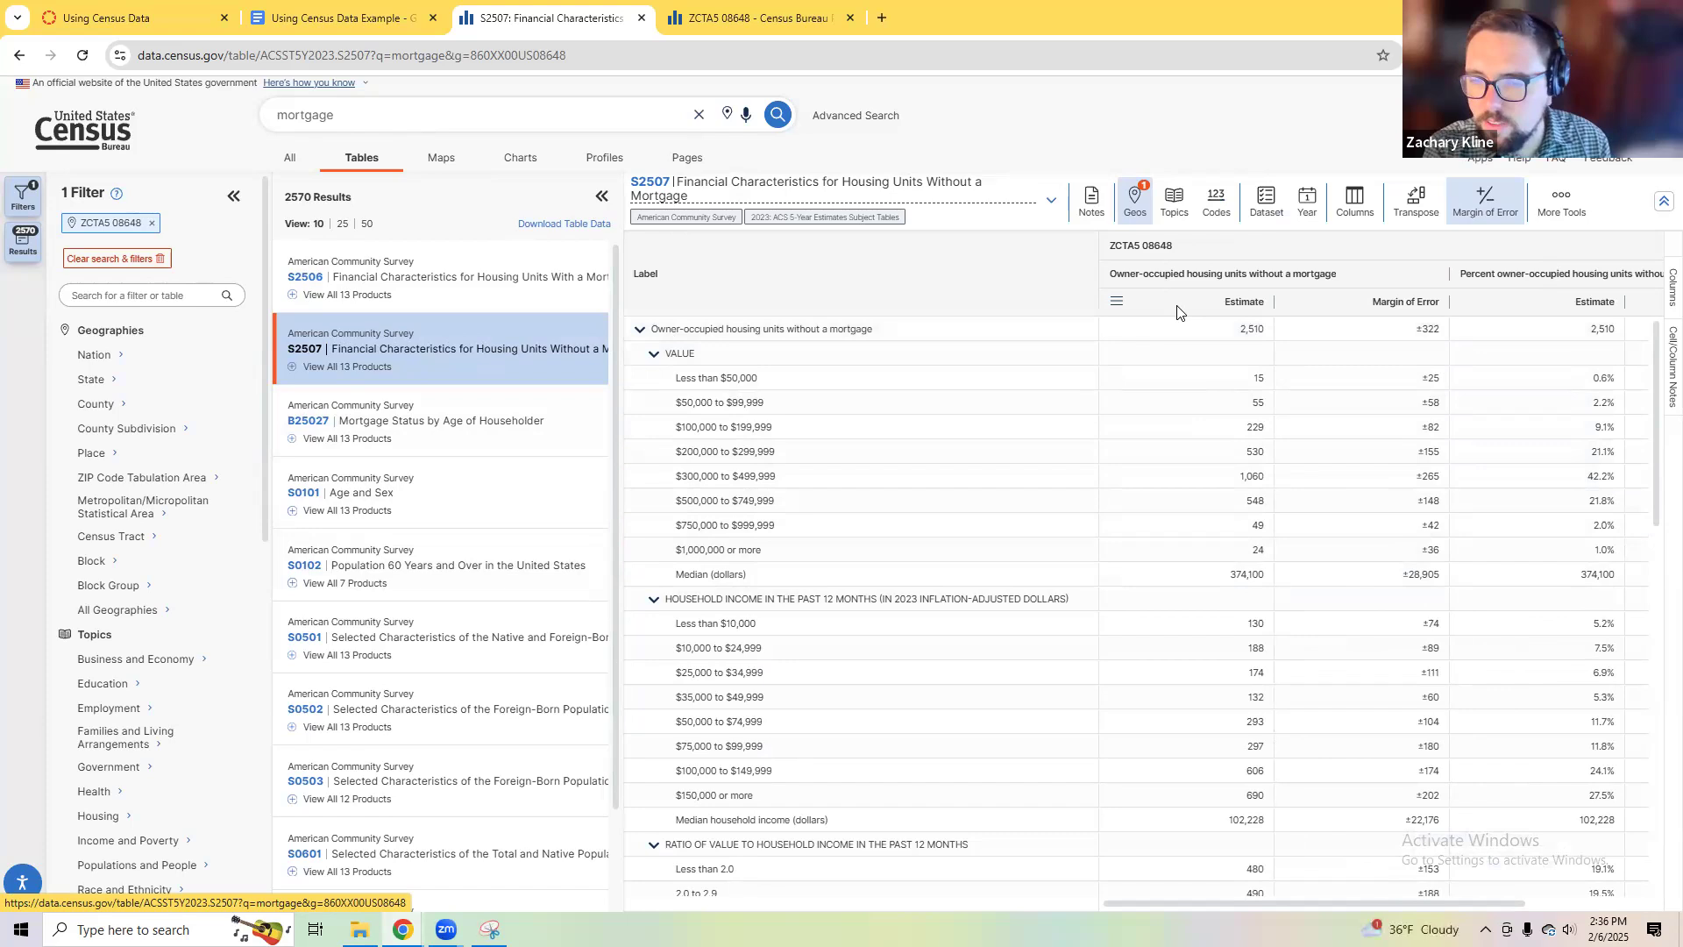
Step: Enter 2,510 in the Using Census Data Example document as the answer to question 6 on owner-occupied houses without a mortgage
{"action": "left_click", "coordinate": [408, 7]}
{"action": "left_click", "coordinate": [728, 427]}
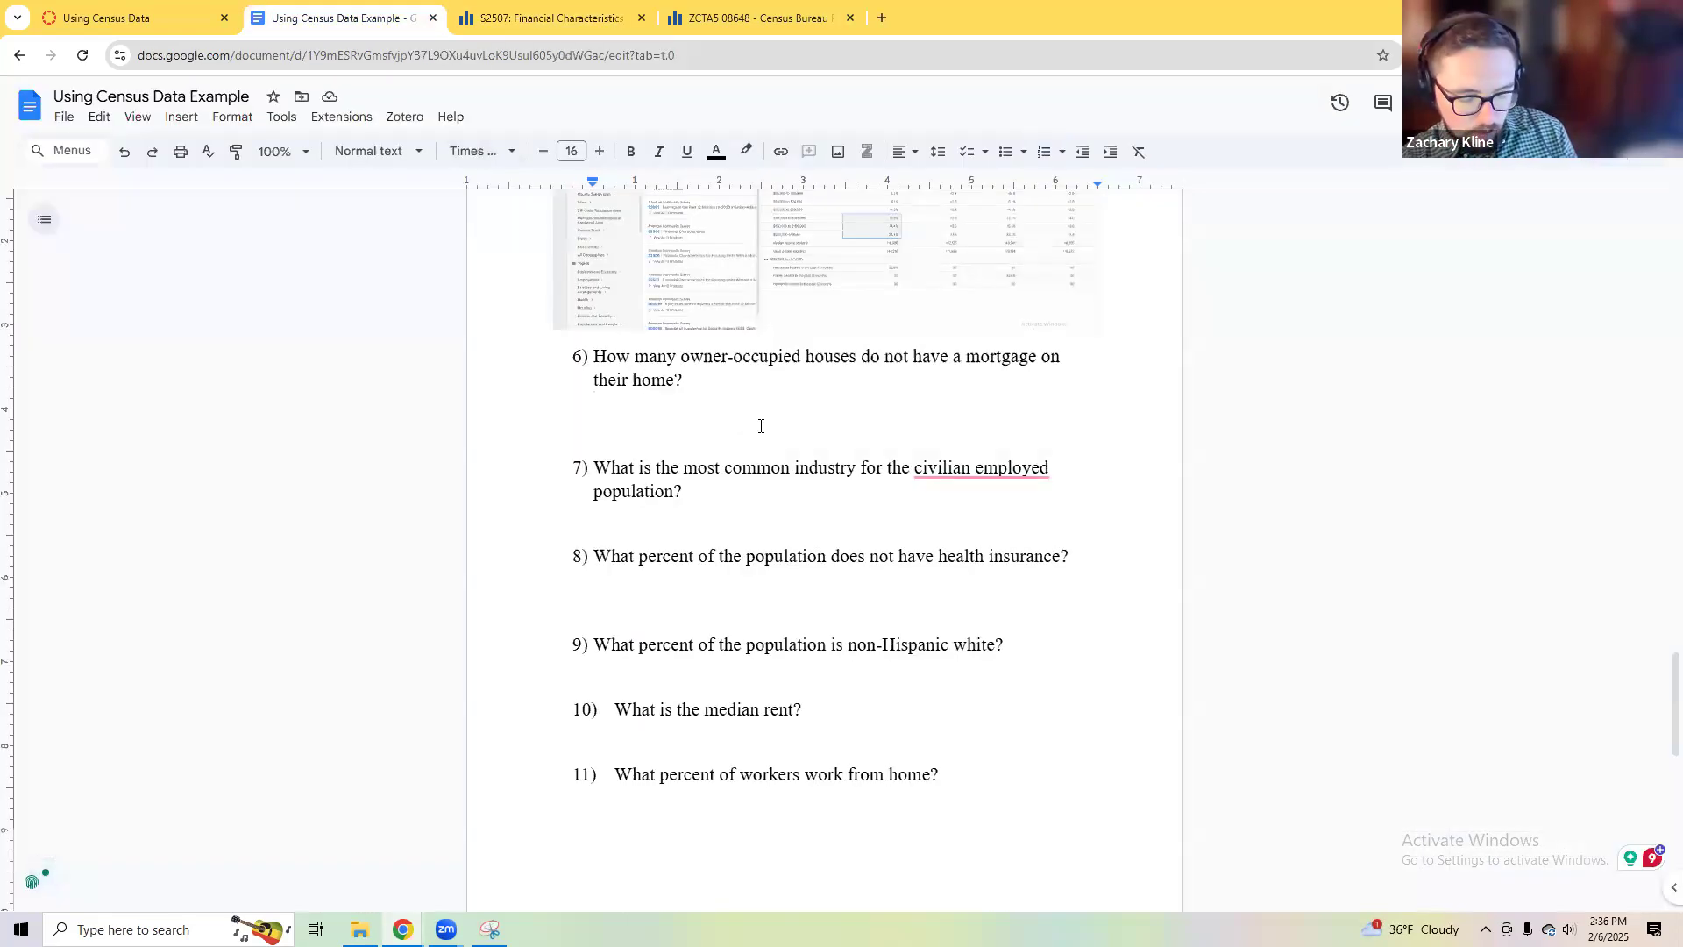
{"action": "type", "text": "2,510-"}
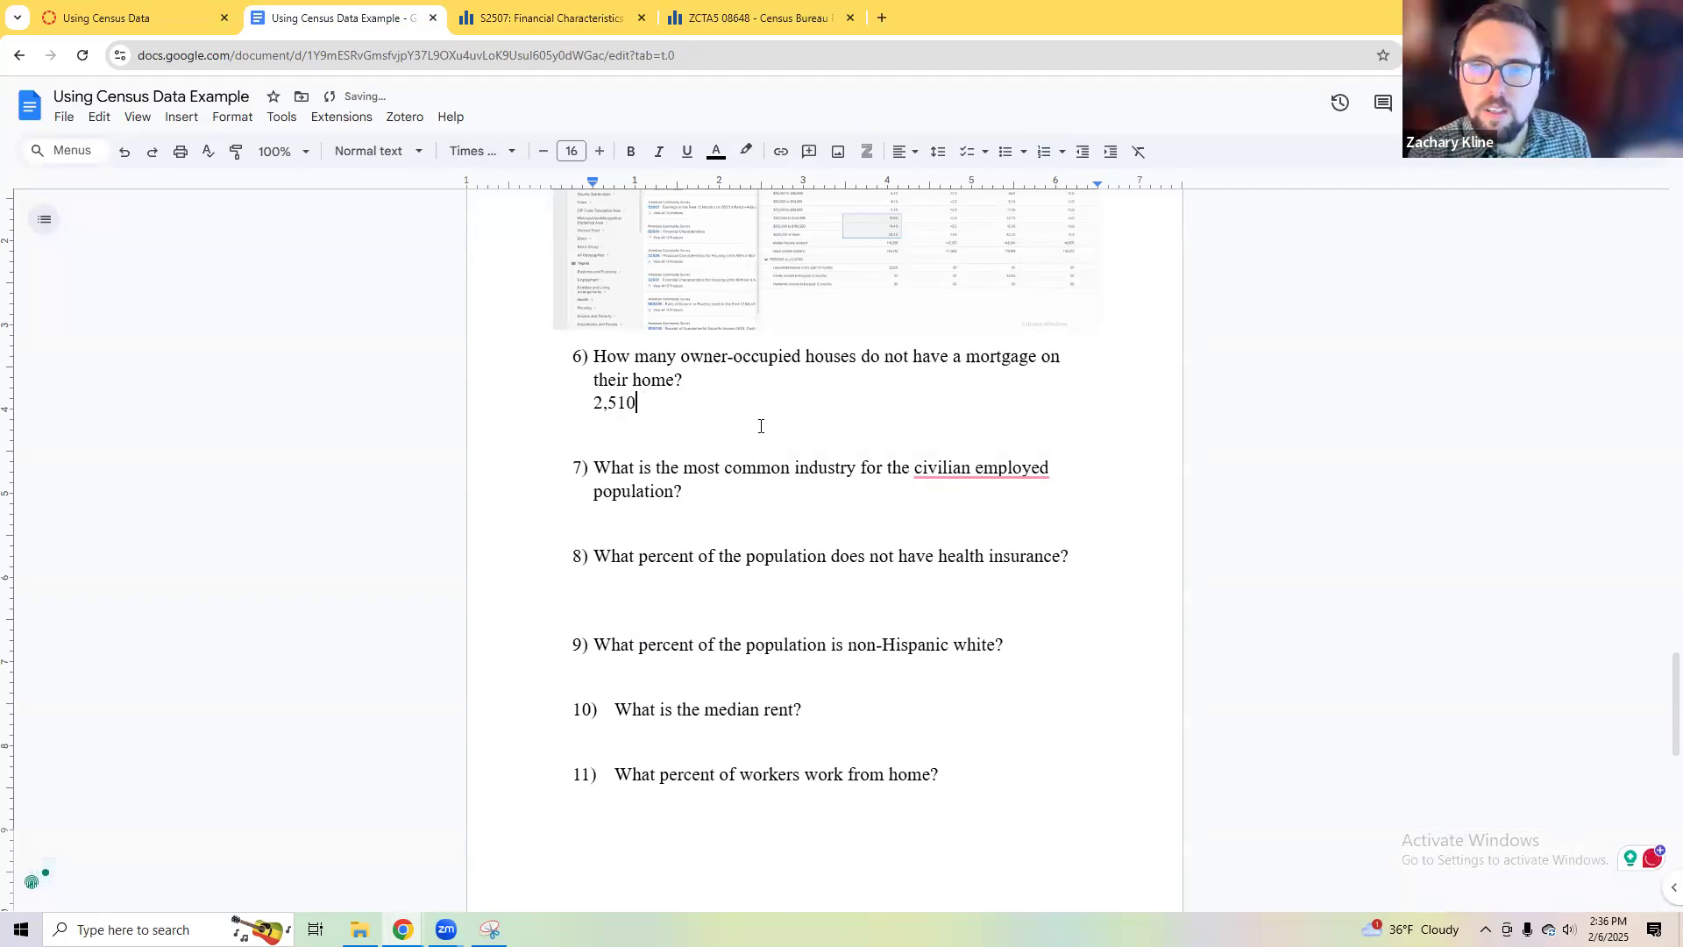
Step: Capture a screenshot of table S2507 with Snipping Tool and circle the 2,510 estimate in red
{"action": "left_click", "coordinate": [552, 18]}
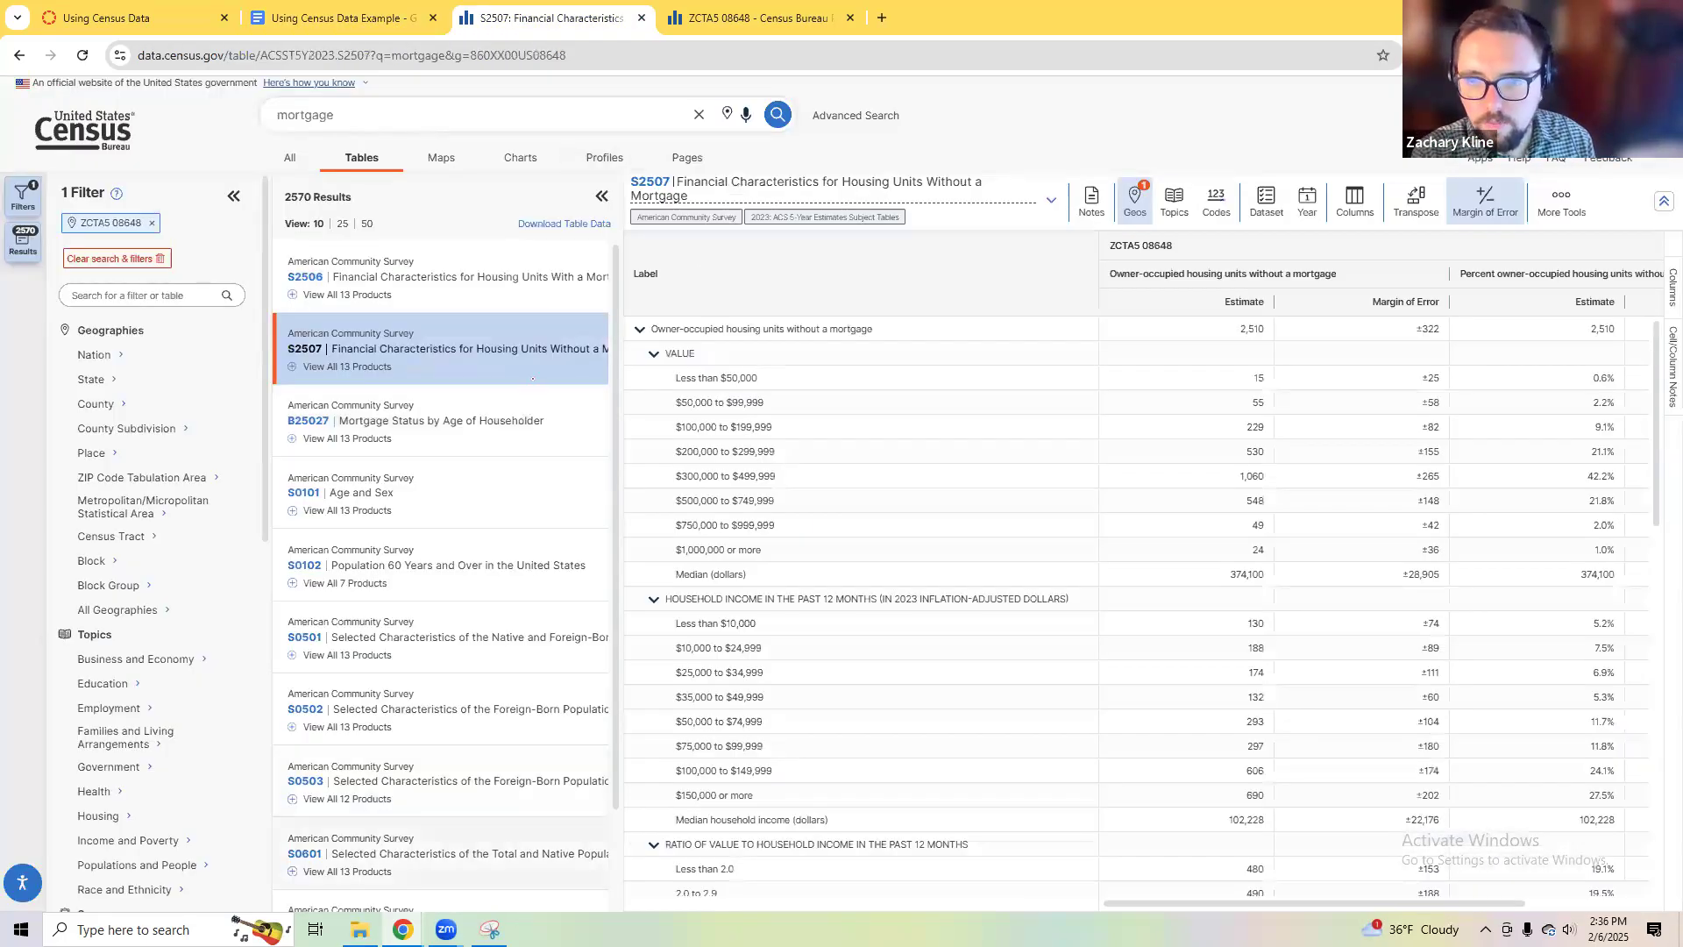
{"action": "key", "text": "alt+Tab"}
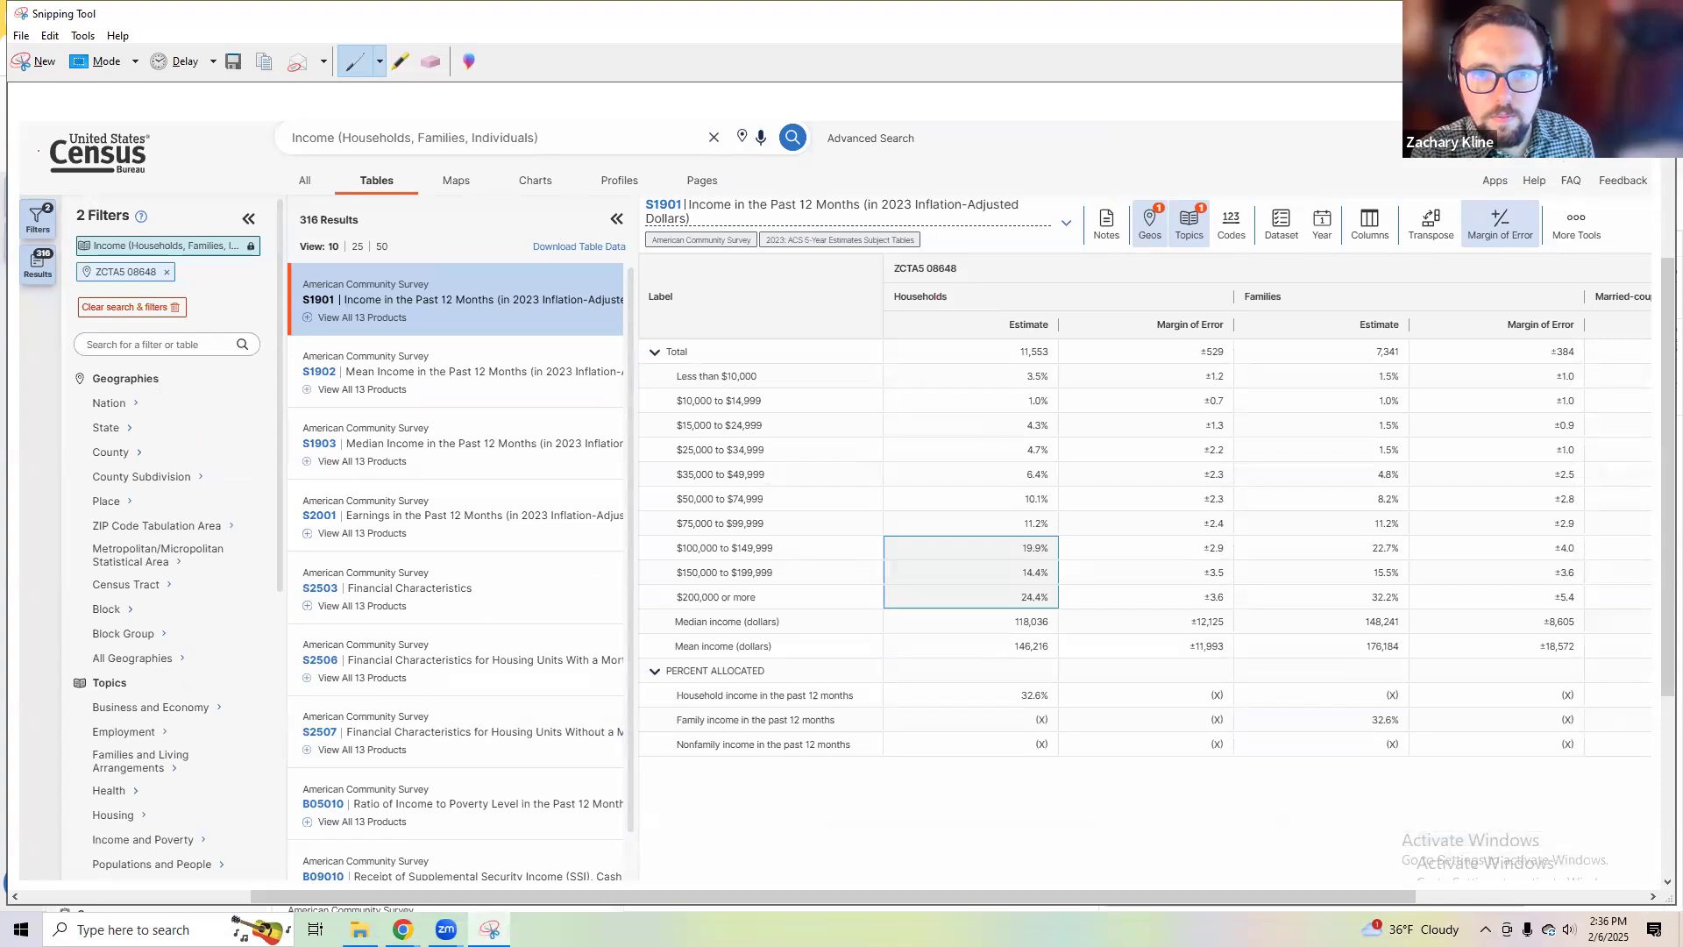
{"action": "left_click", "coordinate": [39, 61]}
{"action": "left_click_drag", "start_coordinate": [14, 98], "coordinate": [1655, 882]}
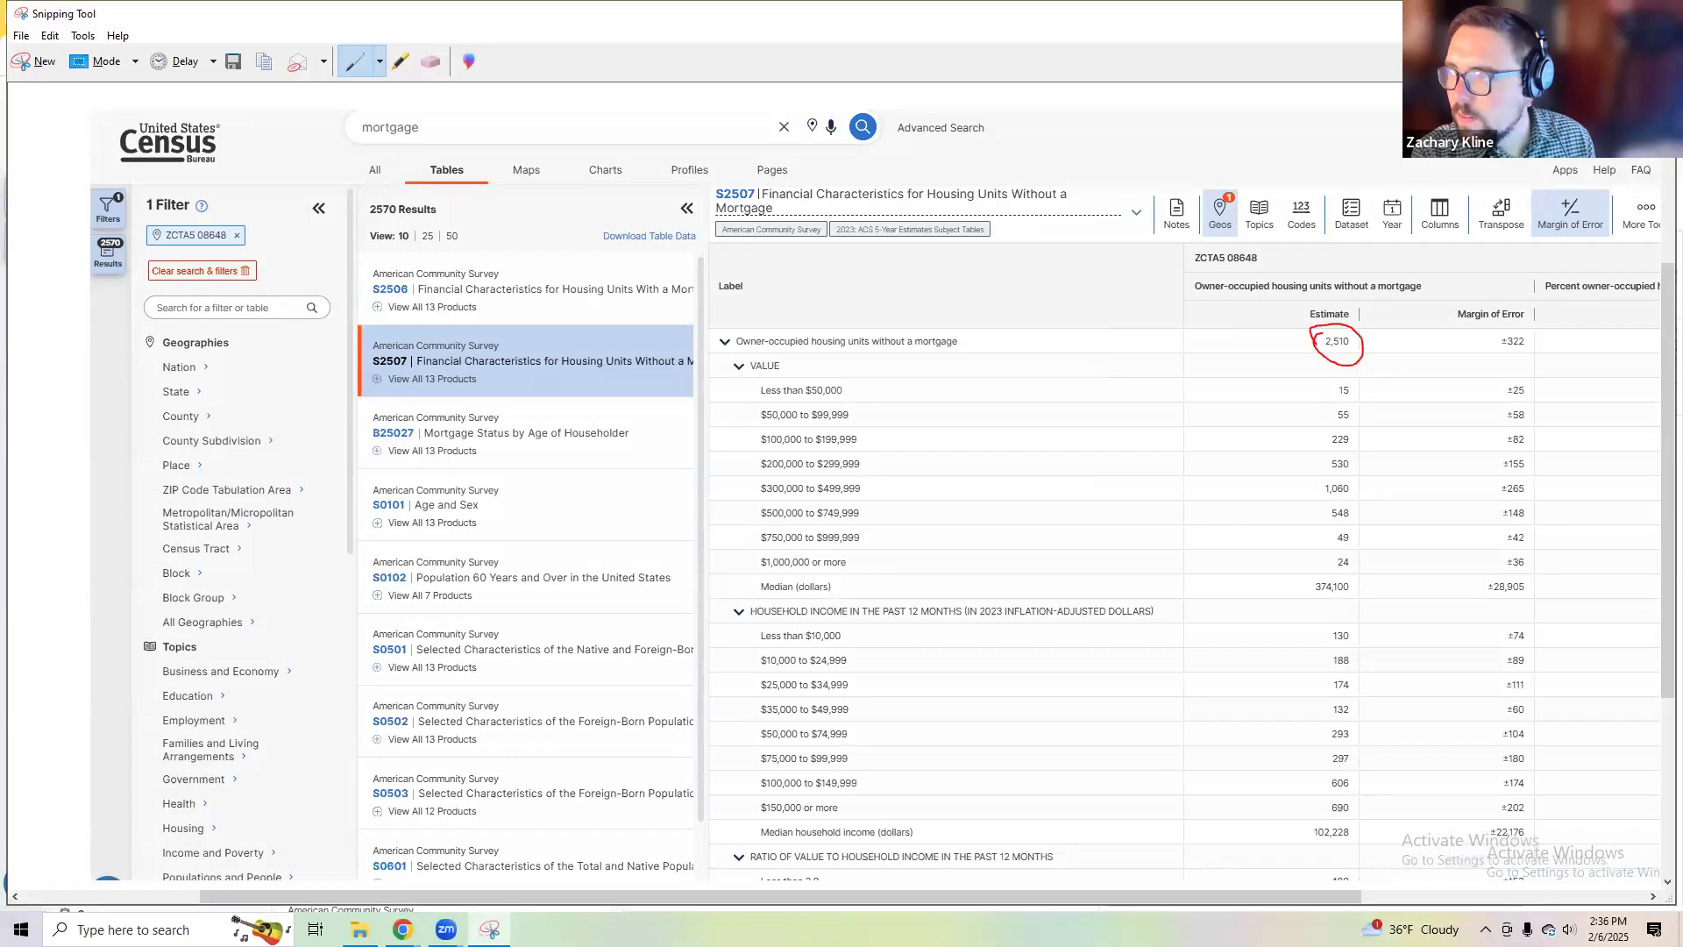
{"action": "left_click", "coordinate": [1575, 14]}
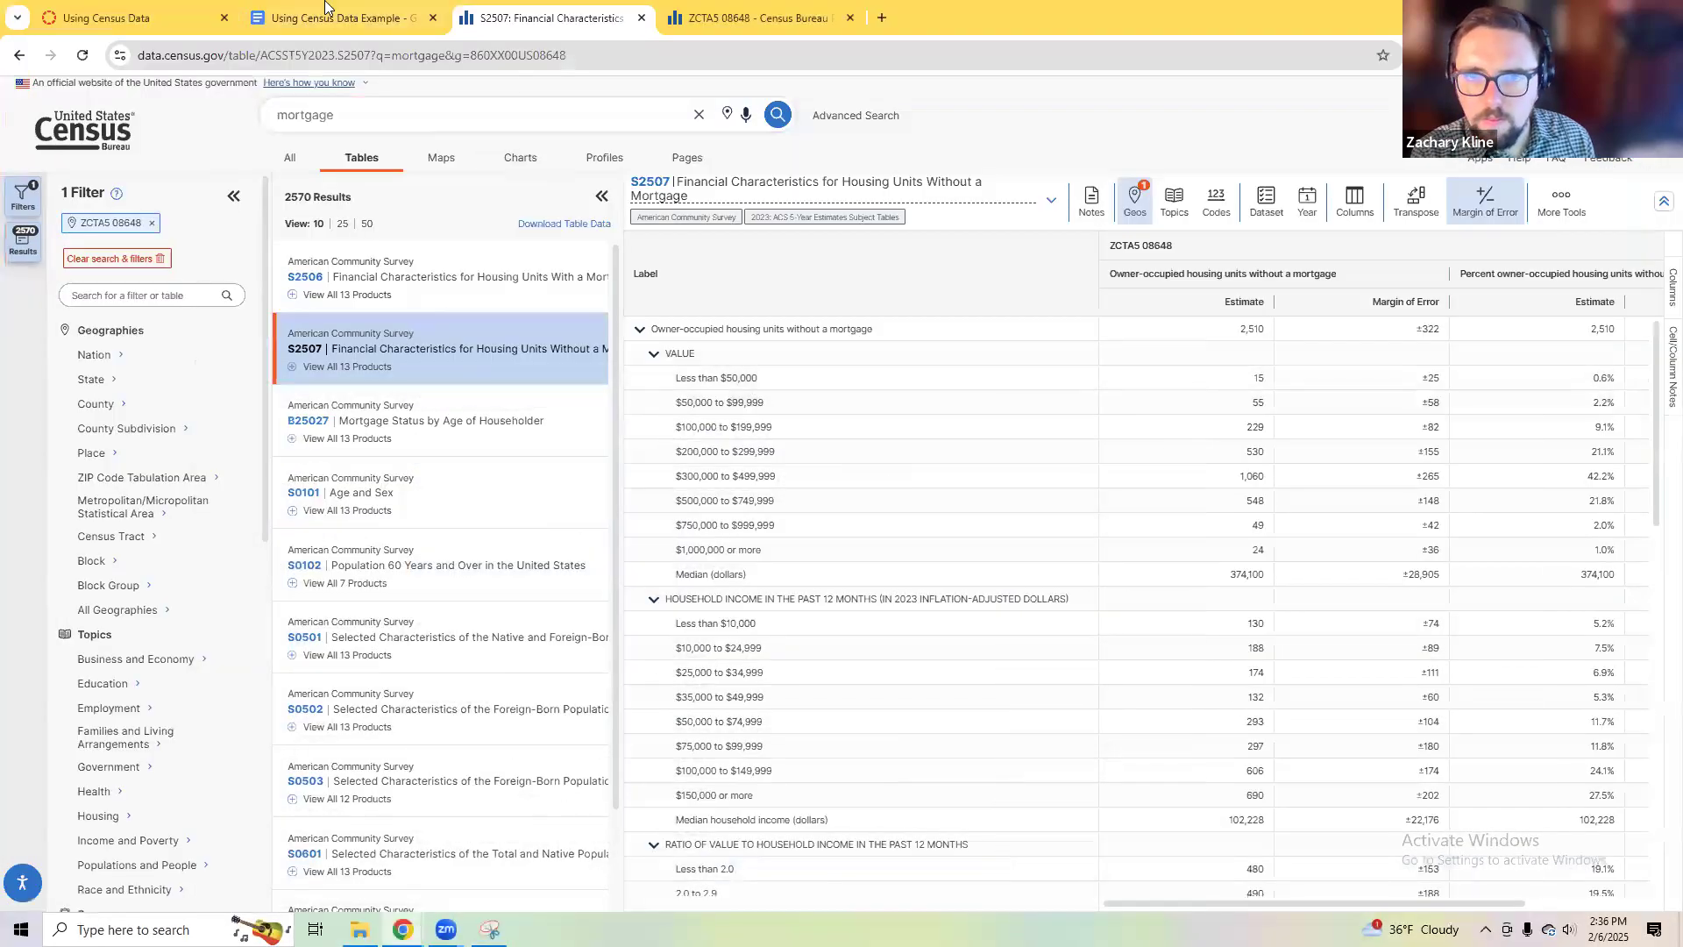
Step: Paste the marked-up table screenshot below the answer to question 6 in the document
{"action": "left_click", "coordinate": [330, 13]}
{"action": "left_click", "coordinate": [678, 434]}
{"action": "key", "text": "ctrl+v"}
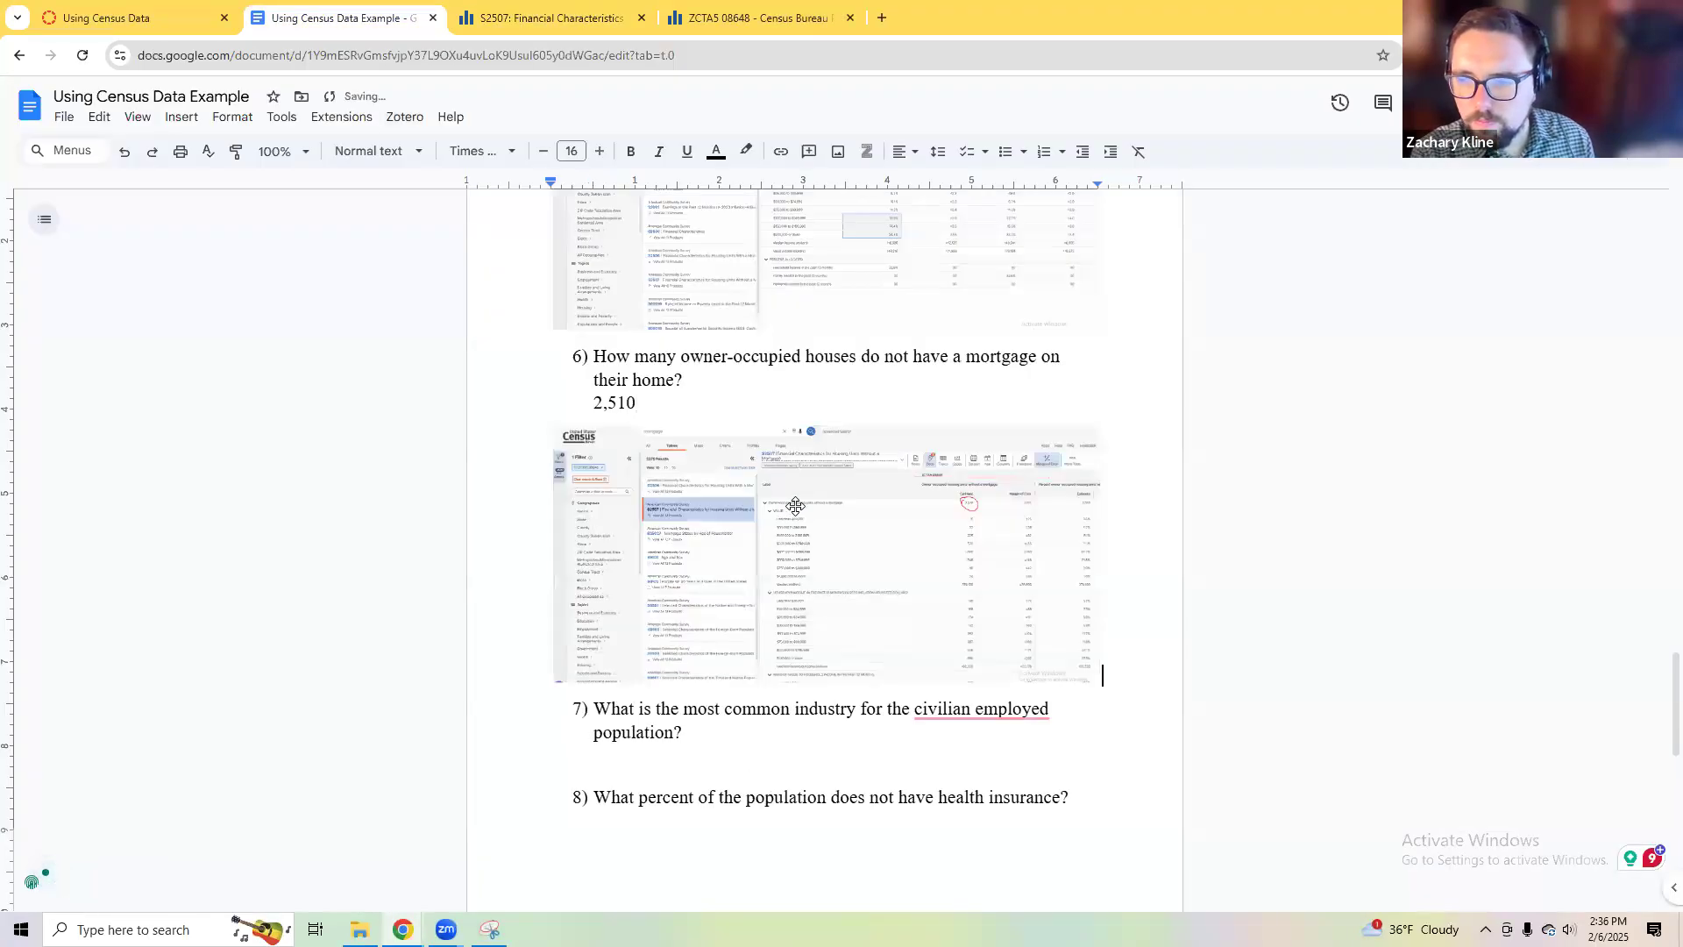
Step: Accept the suggested hyphenation "civilian-employed" in question 7 and highlight the phrase
{"action": "scroll", "coordinate": [842, 561], "scroll_direction": "down", "scroll_amount": 2}
{"action": "left_click", "coordinate": [782, 569]}
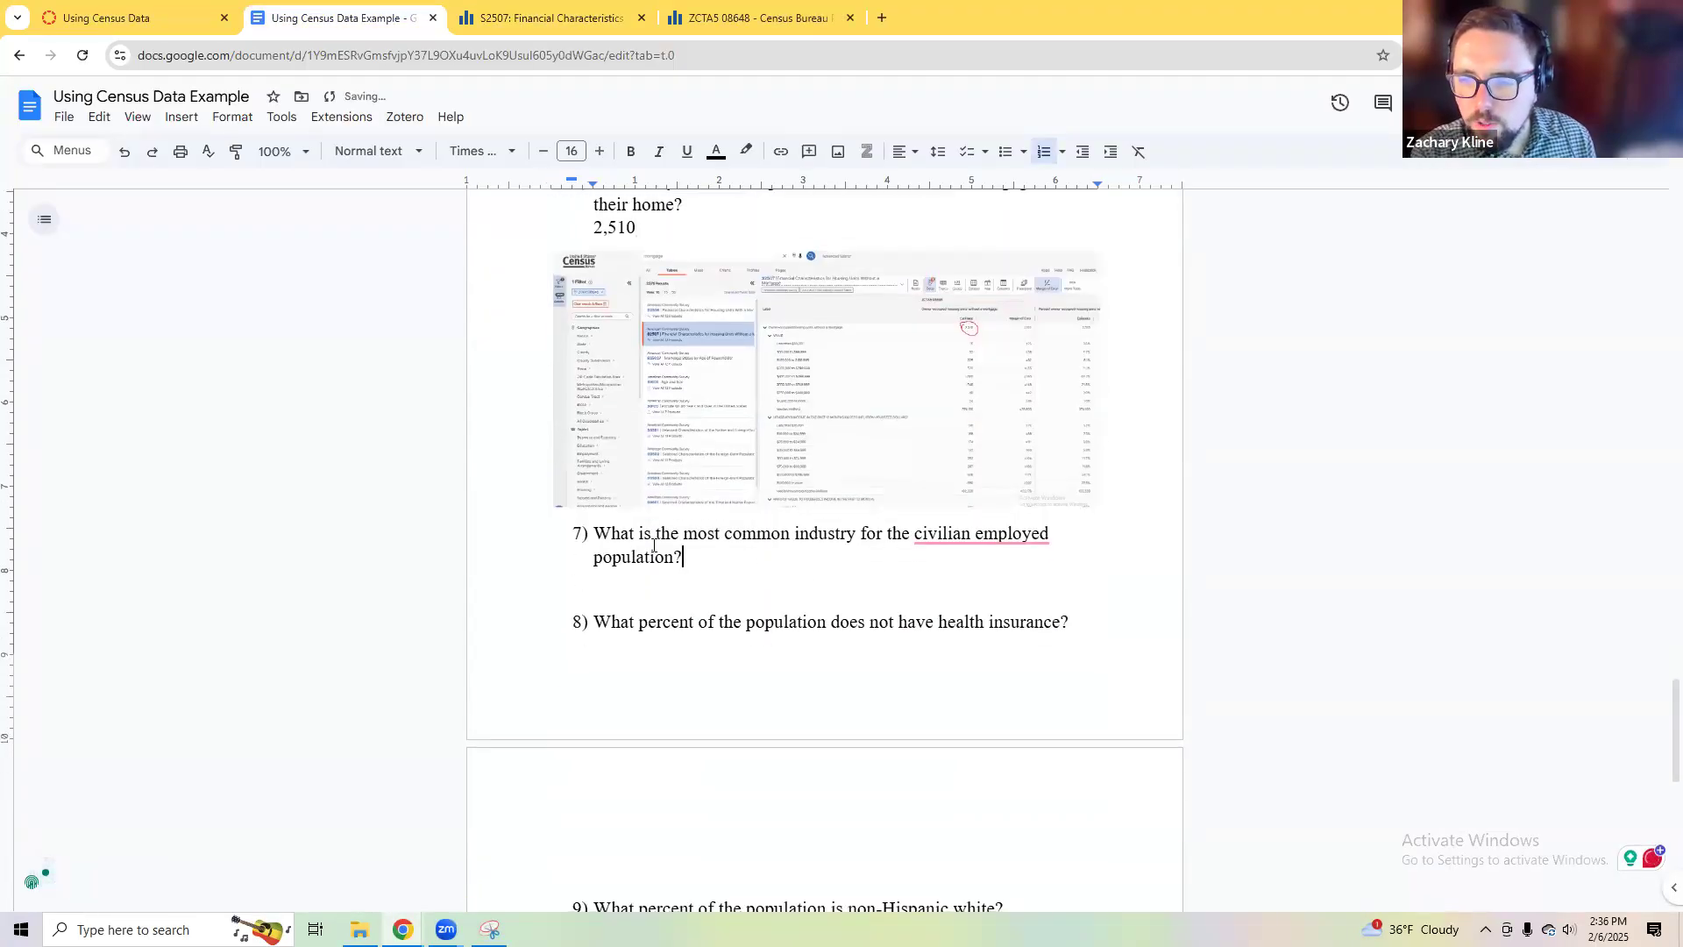
{"action": "left_click", "coordinate": [966, 535]}
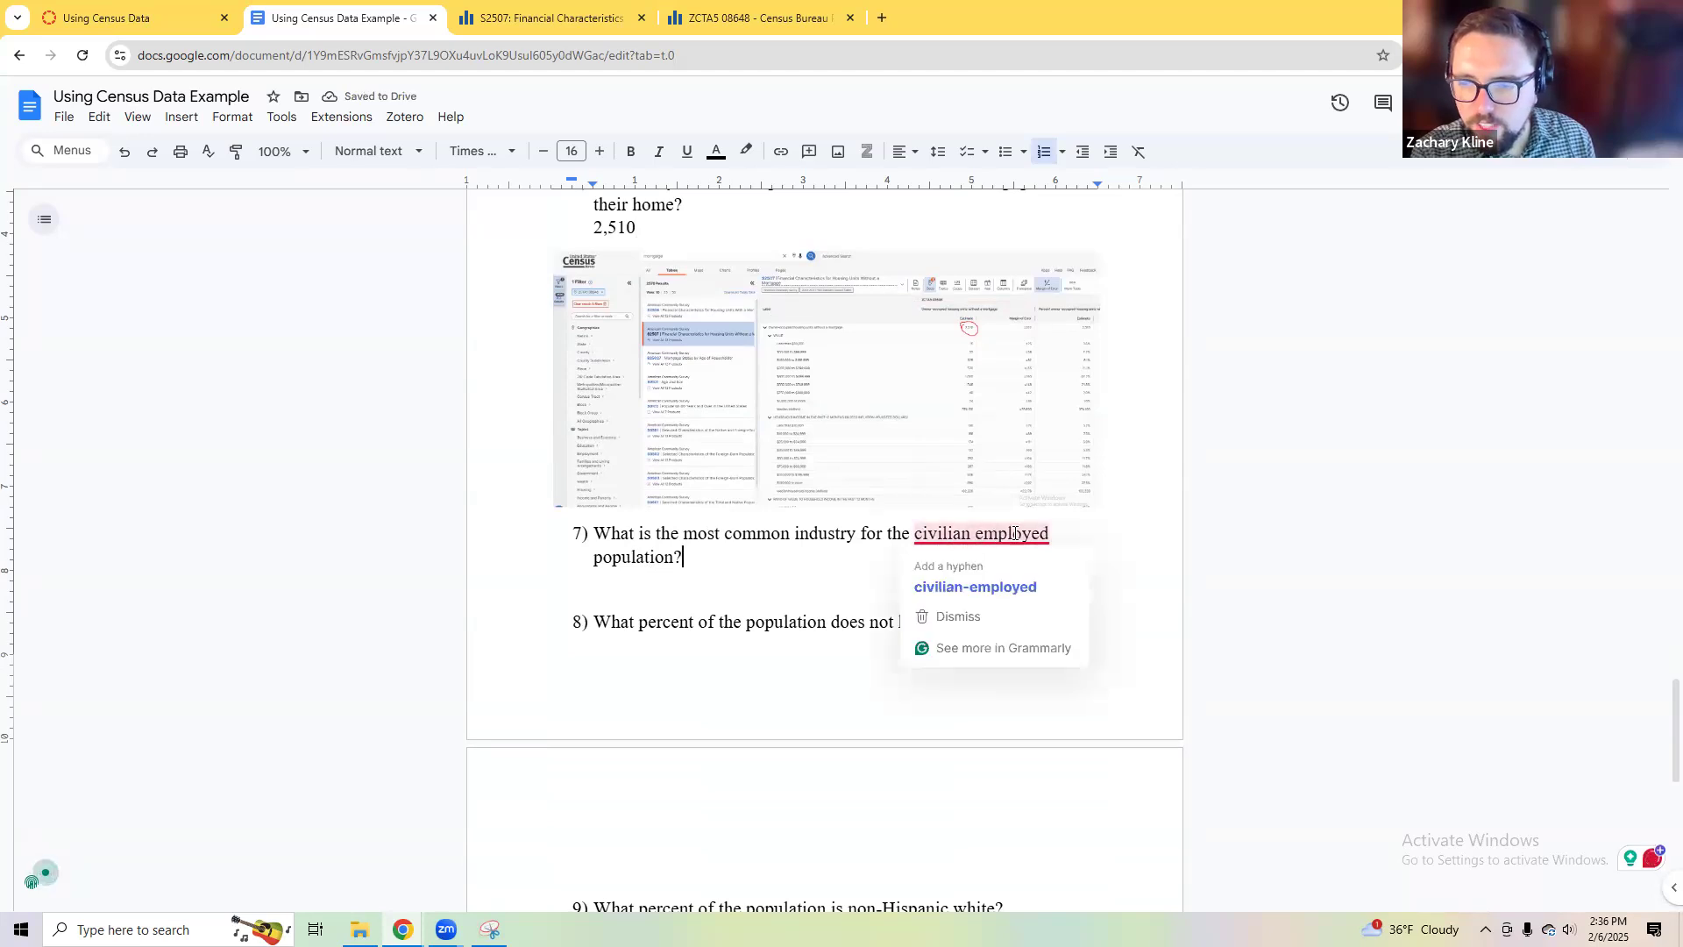
{"action": "left_click", "coordinate": [977, 585]}
{"action": "left_click_drag", "start_coordinate": [1019, 531], "coordinate": [1040, 529]}
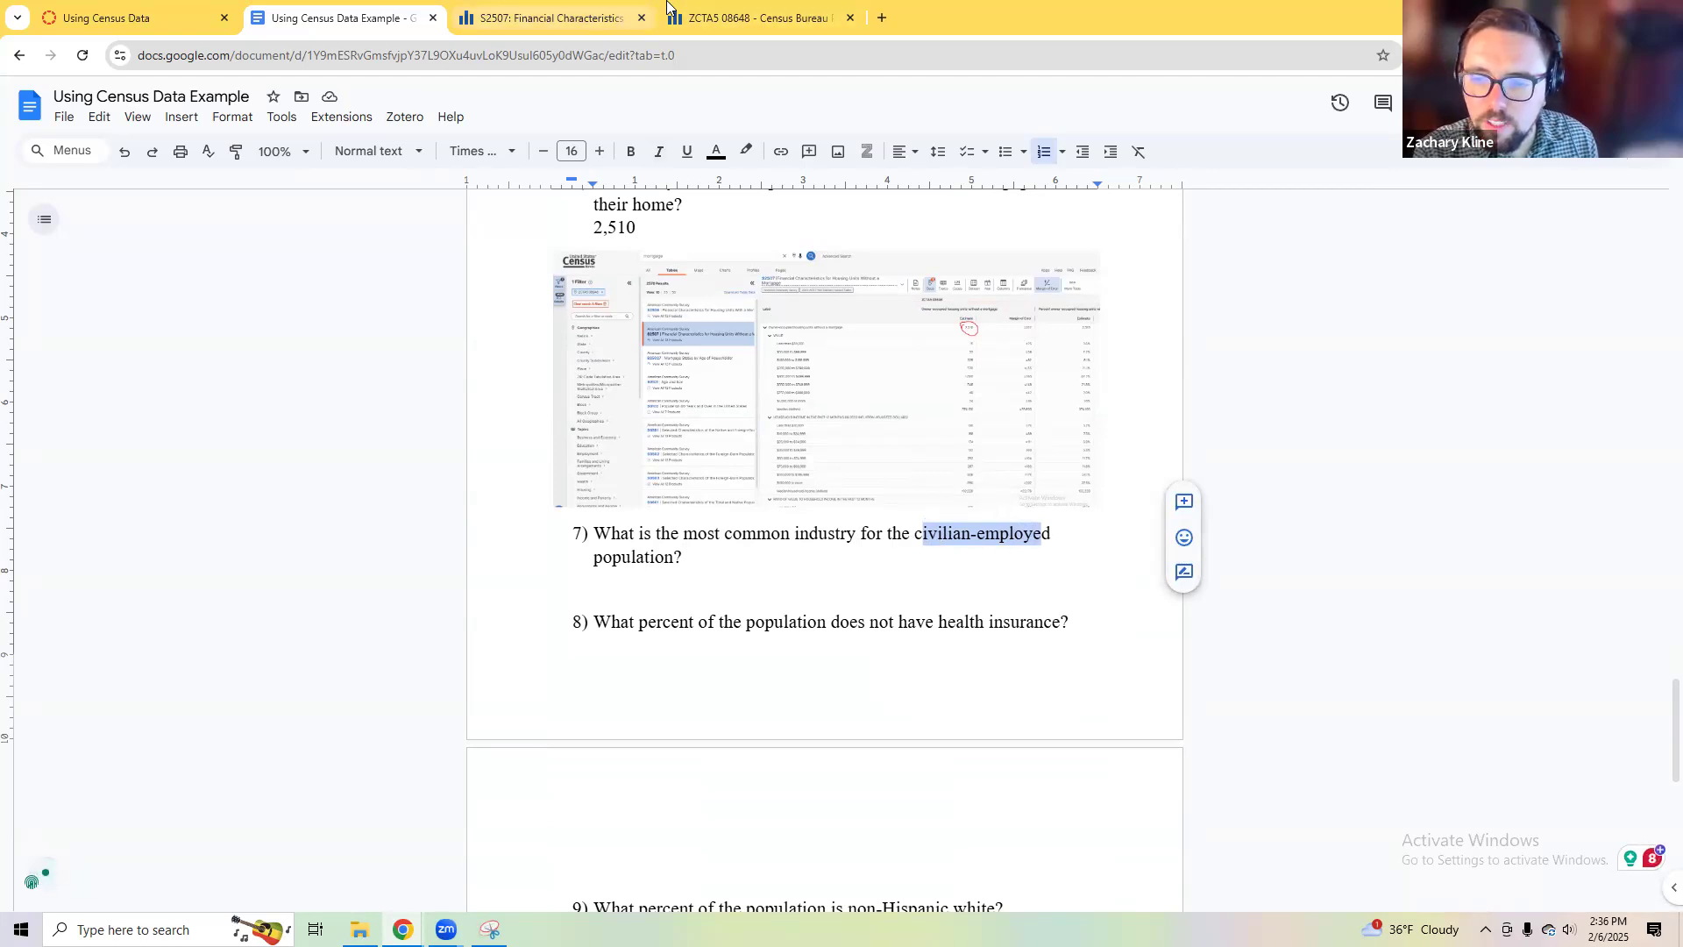
Step: Try to clear the search term "mortgage" on the Census tables page
{"action": "left_click", "coordinate": [556, 7]}
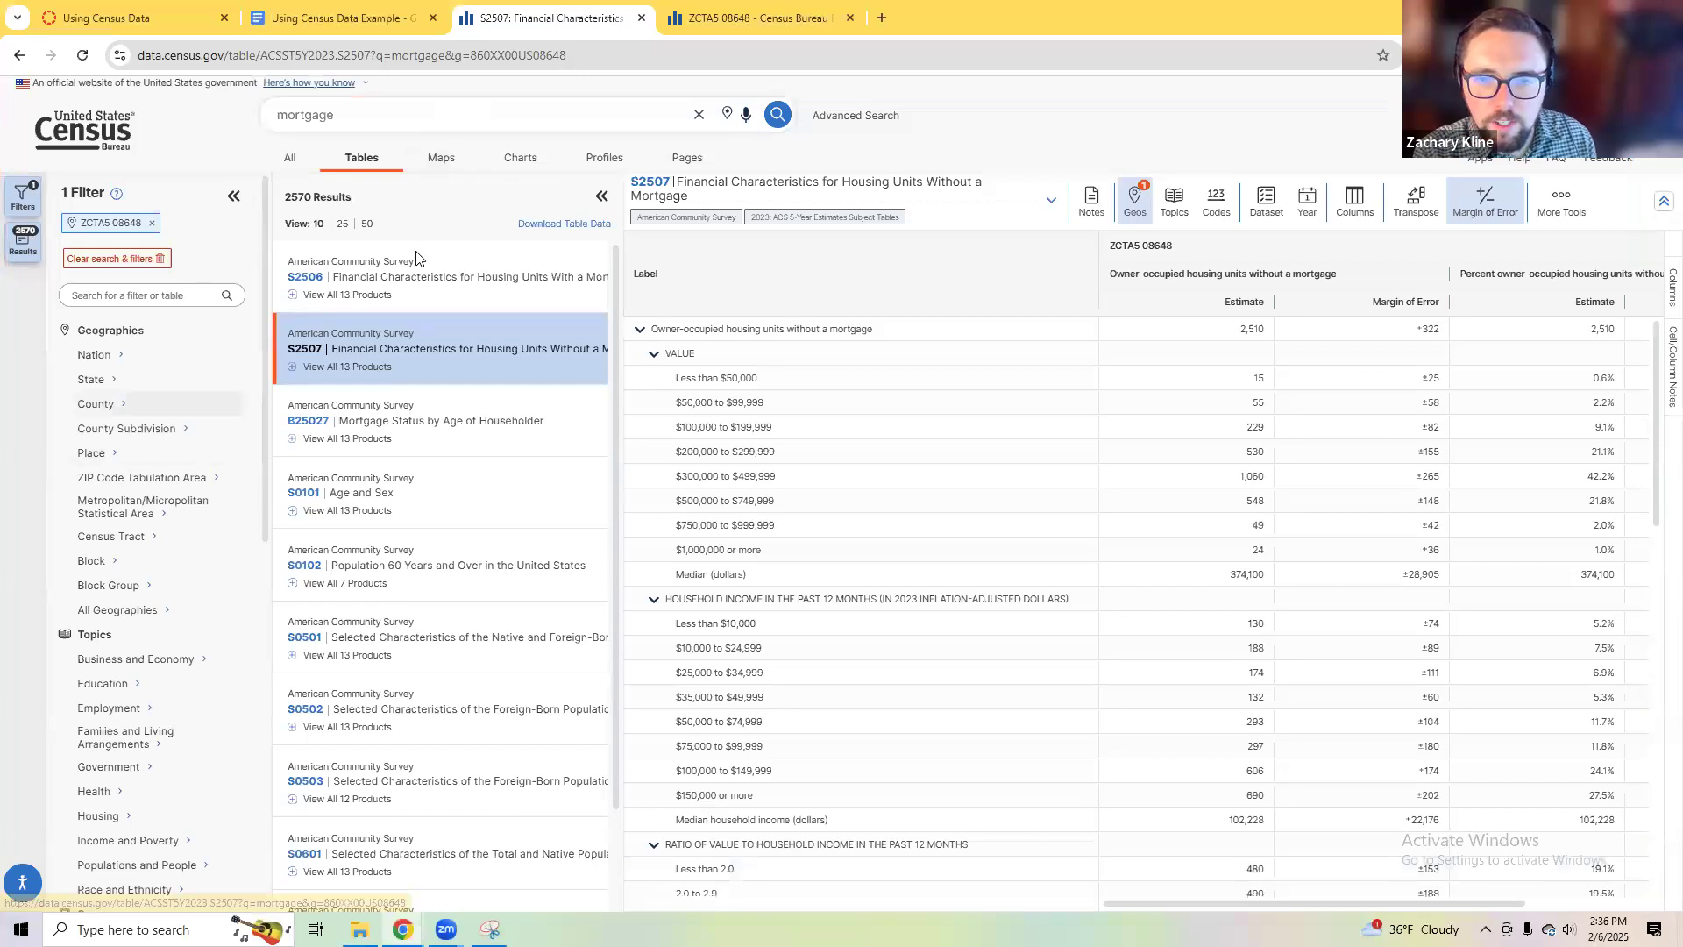
{"action": "left_click", "coordinate": [523, 112]}
{"action": "key", "text": "BackSpace"}
{"action": "key", "text": "BackSpace"}
{"action": "key", "text": "BackSpace"}
{"action": "key", "text": "BackSpace"}
{"action": "key", "text": "BackSpace"}
{"action": "key", "text": "BackSpace"}
{"action": "key", "text": "BackSpace"}
{"action": "key", "text": "BackSpace"}
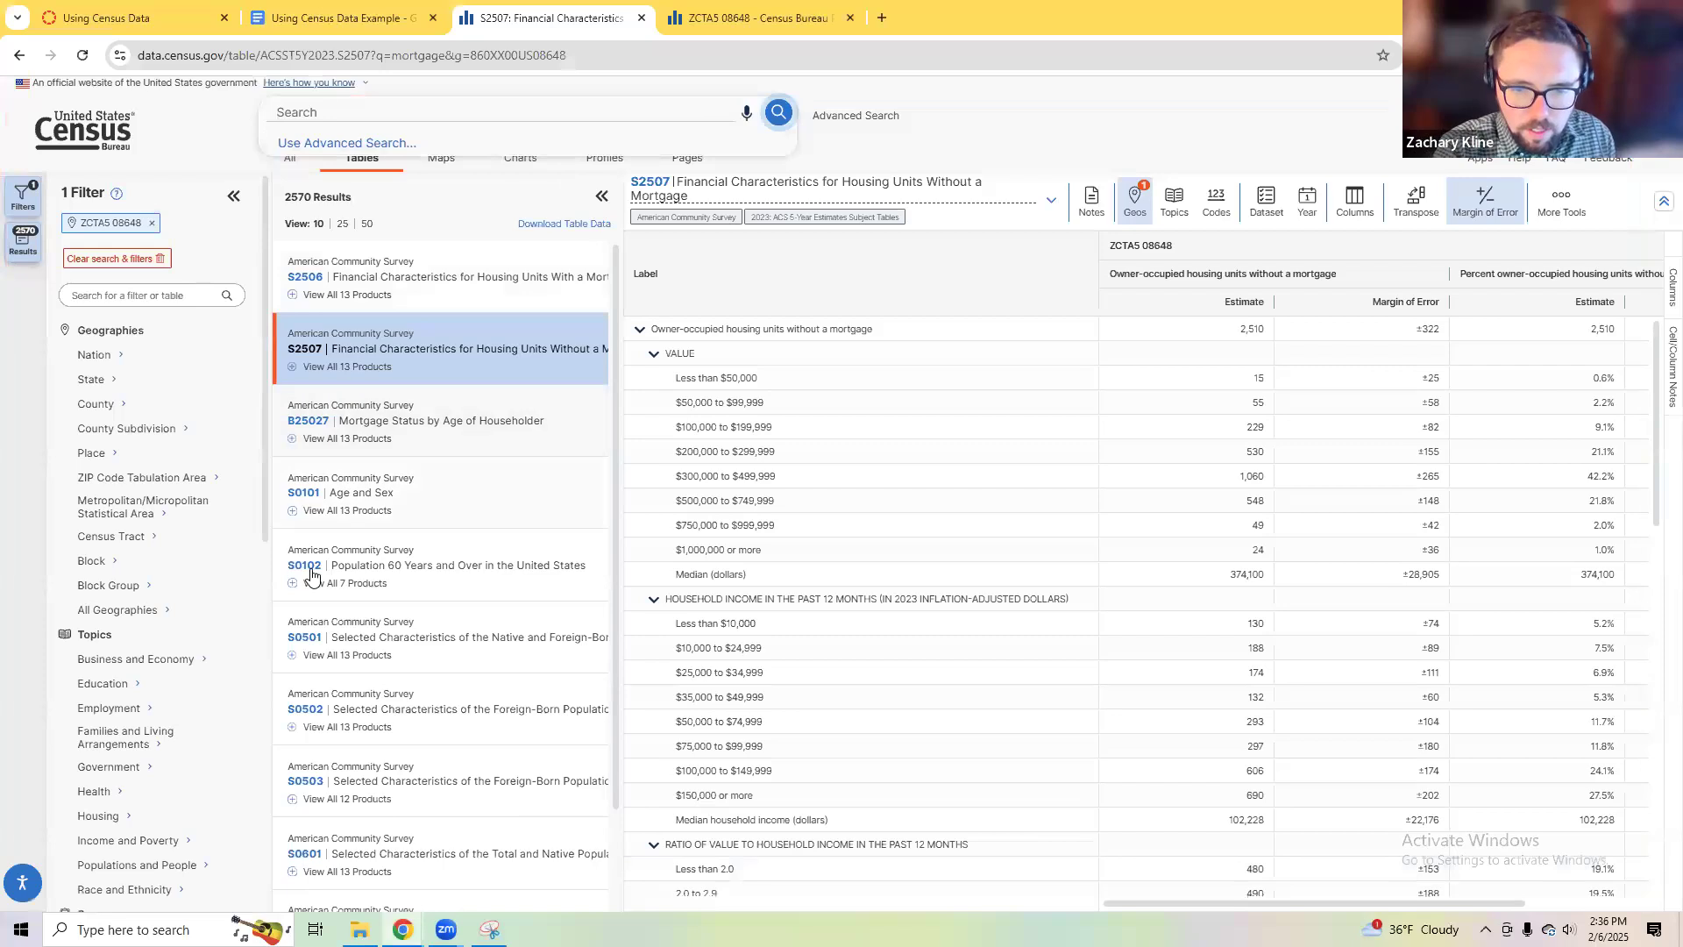
Step: Filter the Census tables by the Industry option of the Employment topic and close the topic selection
{"action": "left_click", "coordinate": [185, 710]}
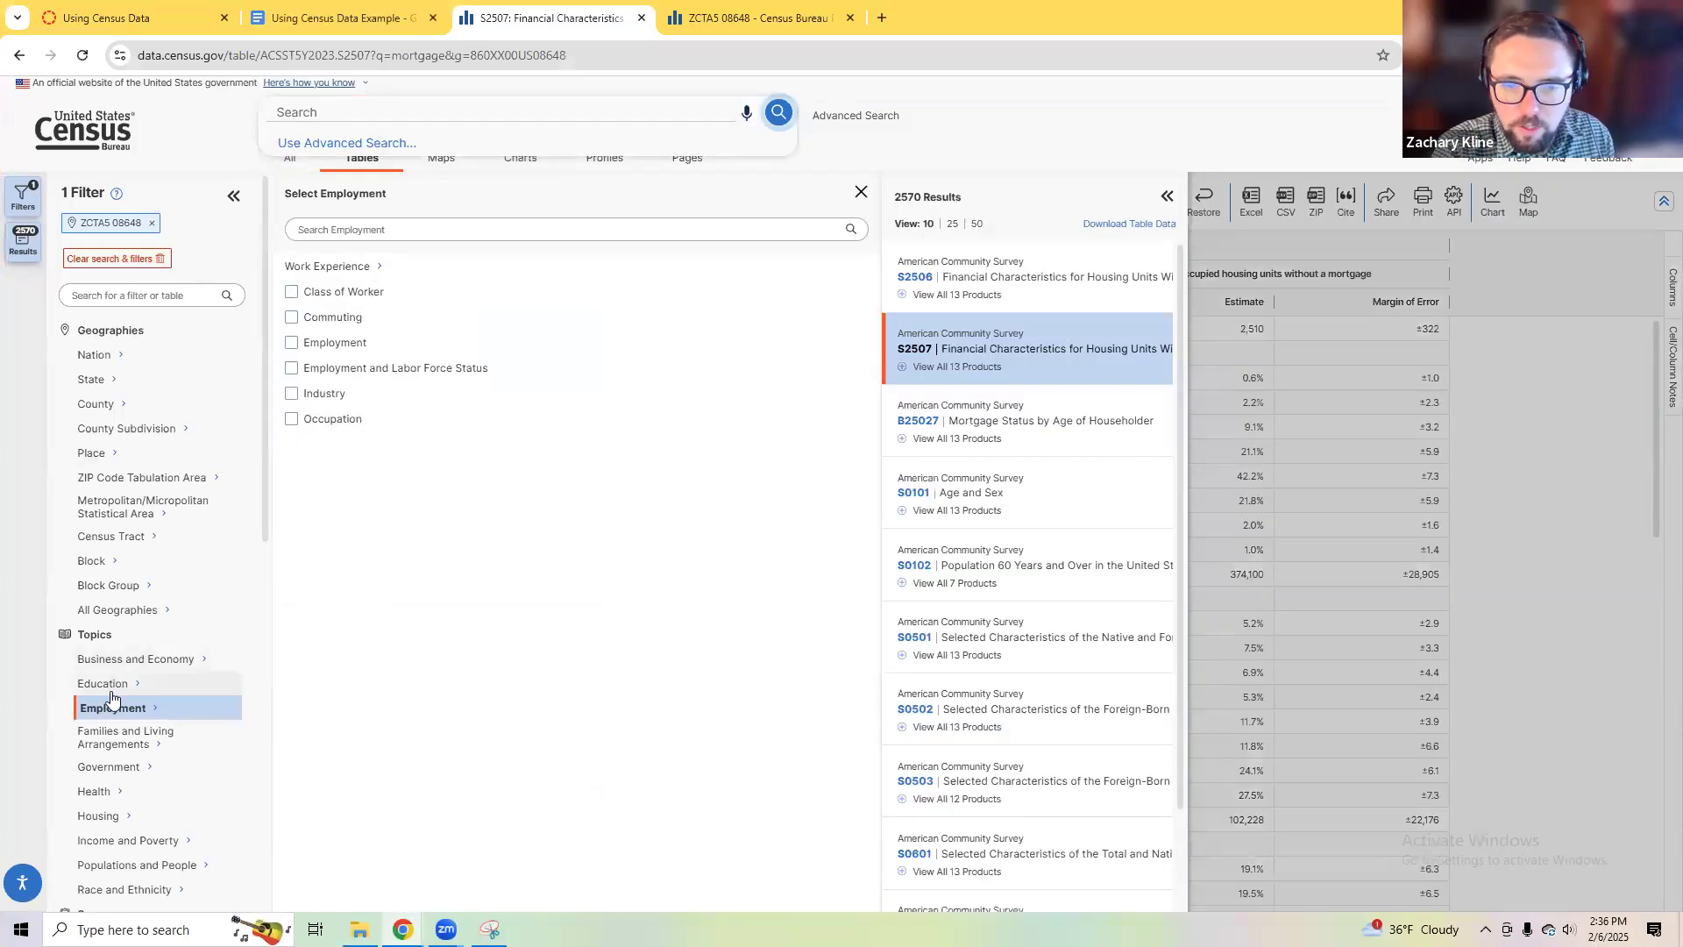
{"action": "scroll", "coordinate": [131, 688], "scroll_direction": "down", "scroll_amount": 4}
{"action": "scroll", "coordinate": [122, 569], "scroll_direction": "down", "scroll_amount": 3}
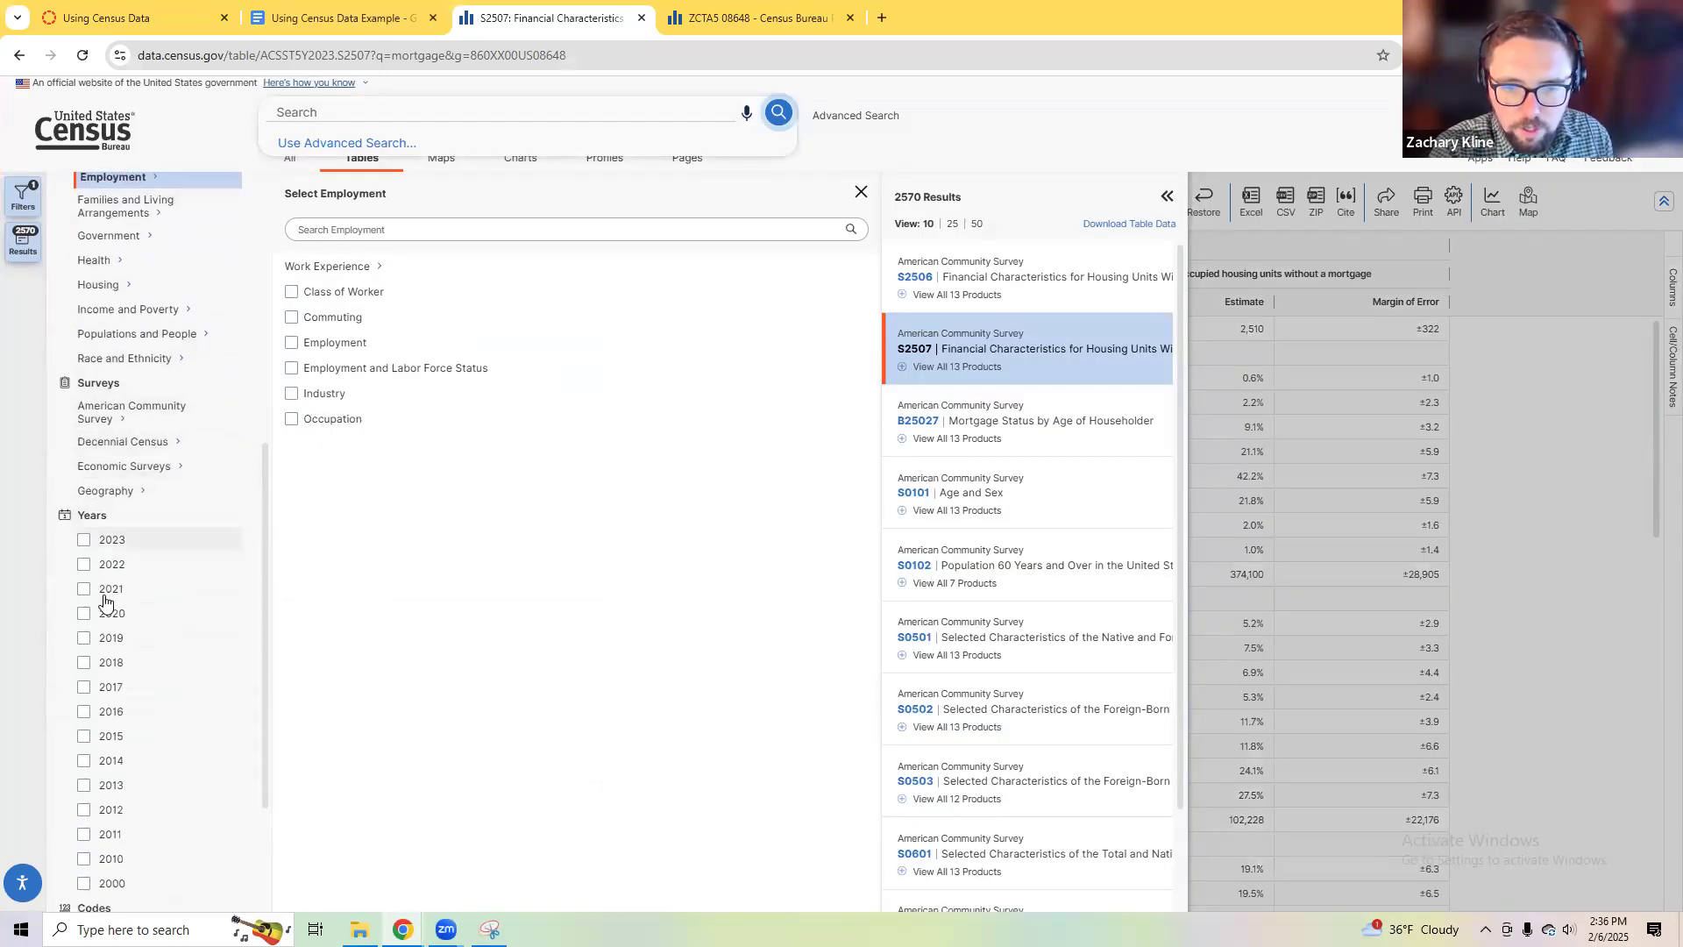
{"action": "scroll", "coordinate": [143, 688], "scroll_direction": "up", "scroll_amount": 1}
{"action": "scroll", "coordinate": [159, 670], "scroll_direction": "up", "scroll_amount": 2}
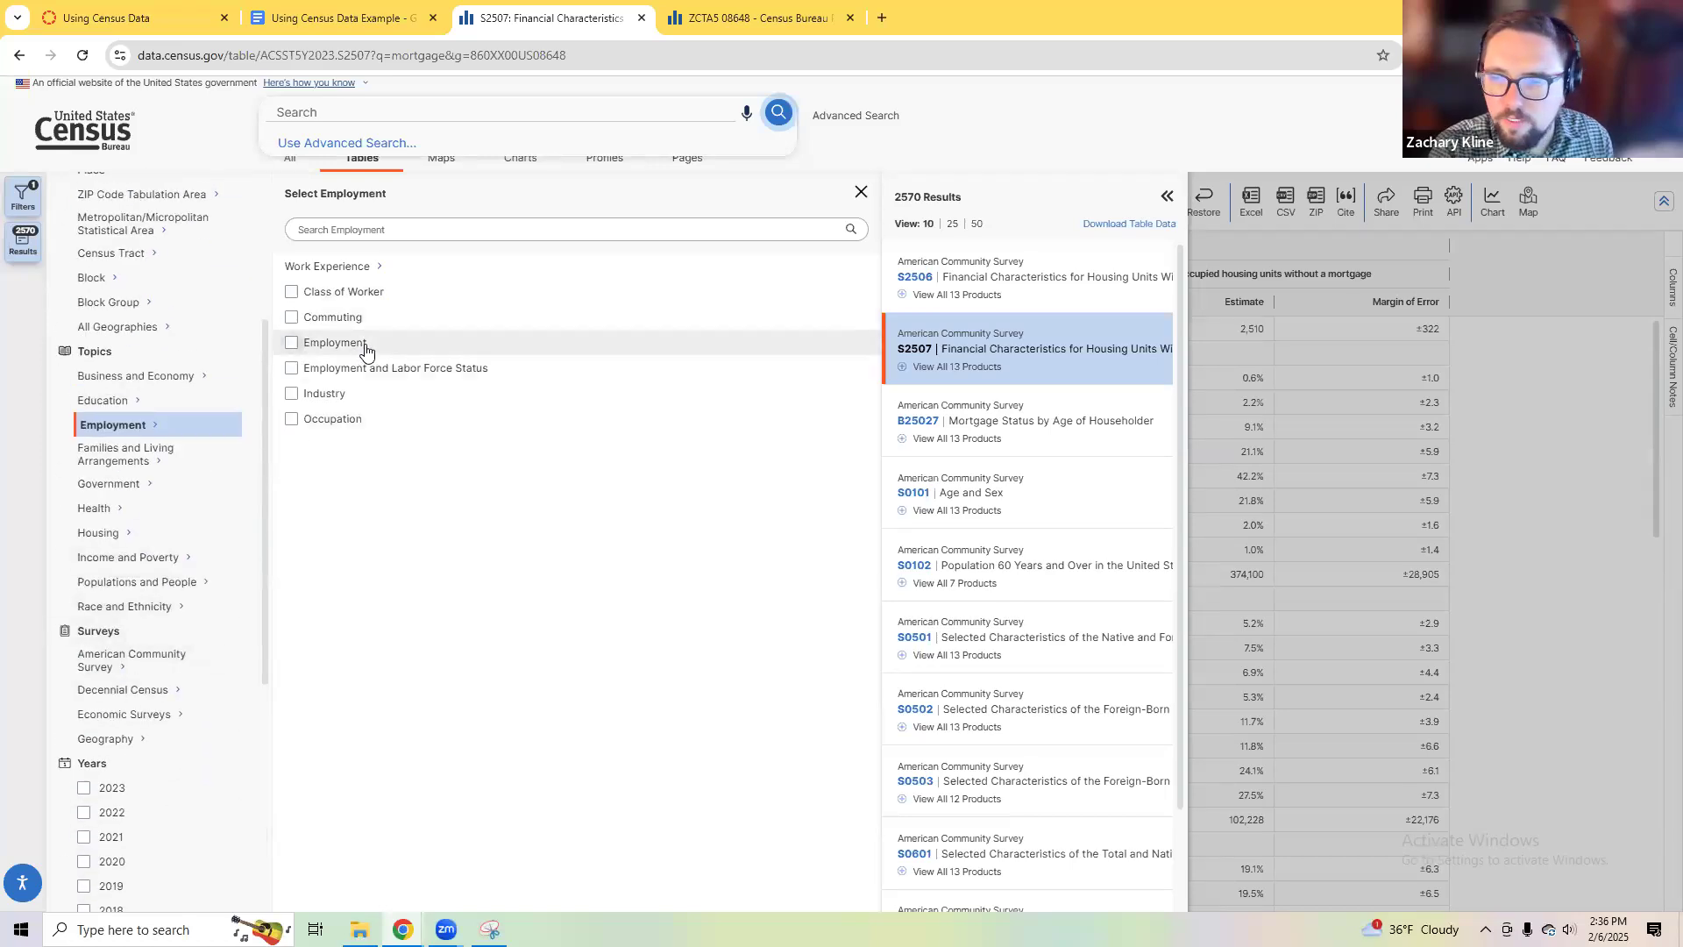
{"action": "left_click", "coordinate": [331, 393]}
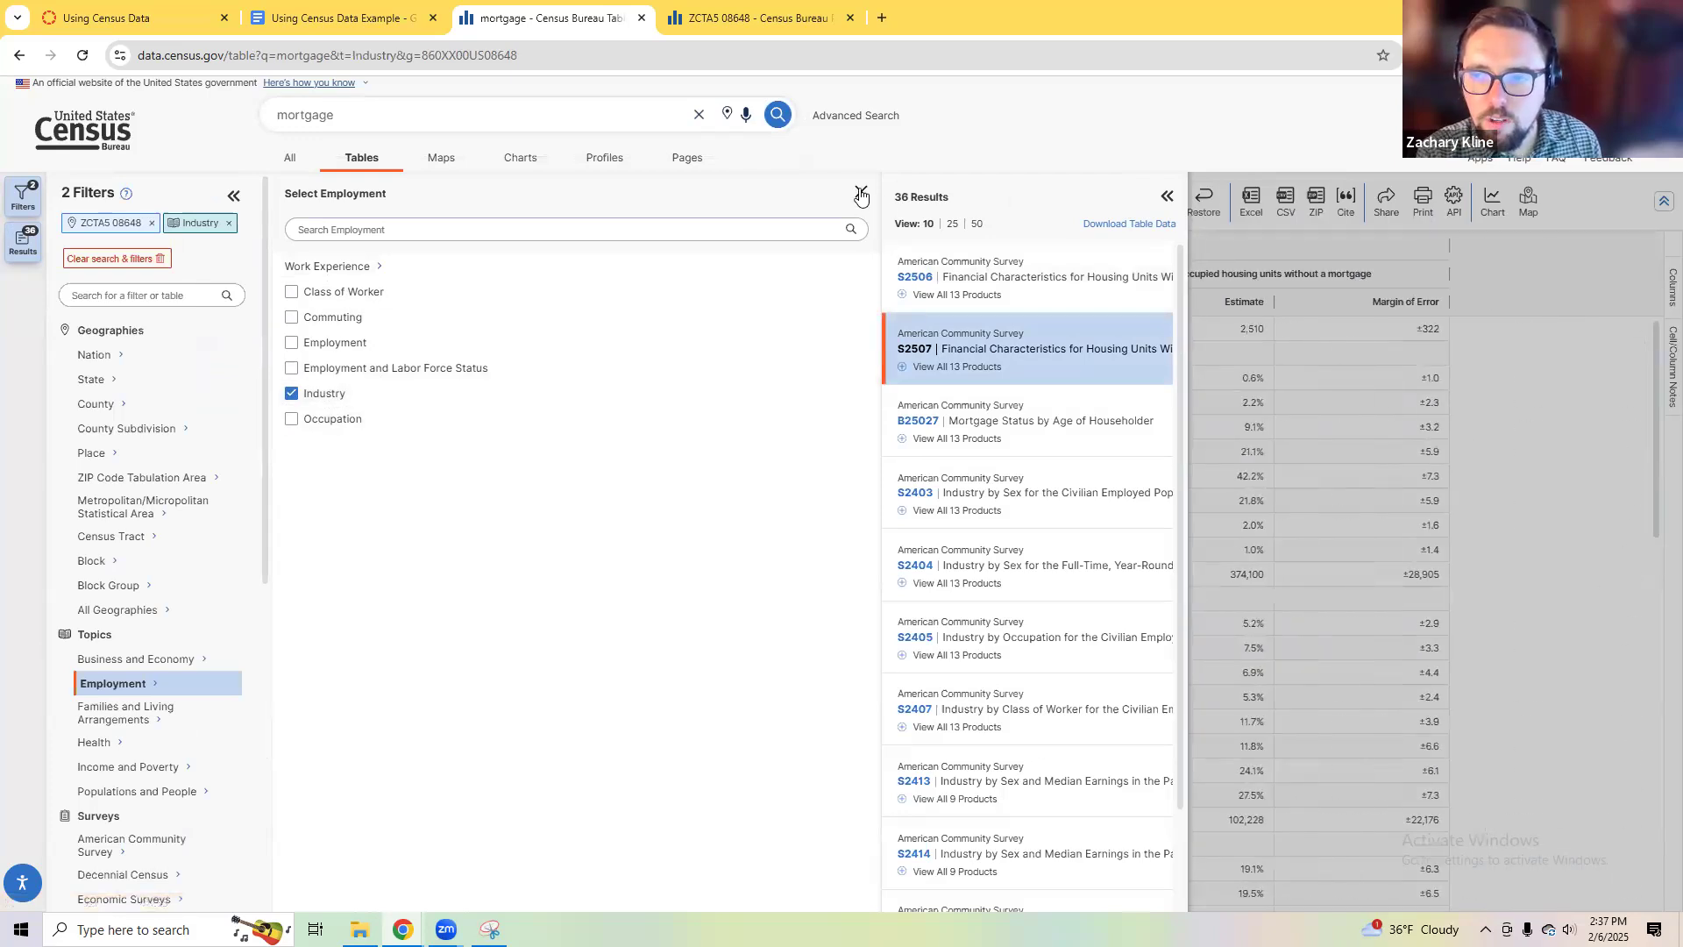
{"action": "left_click", "coordinate": [860, 192]}
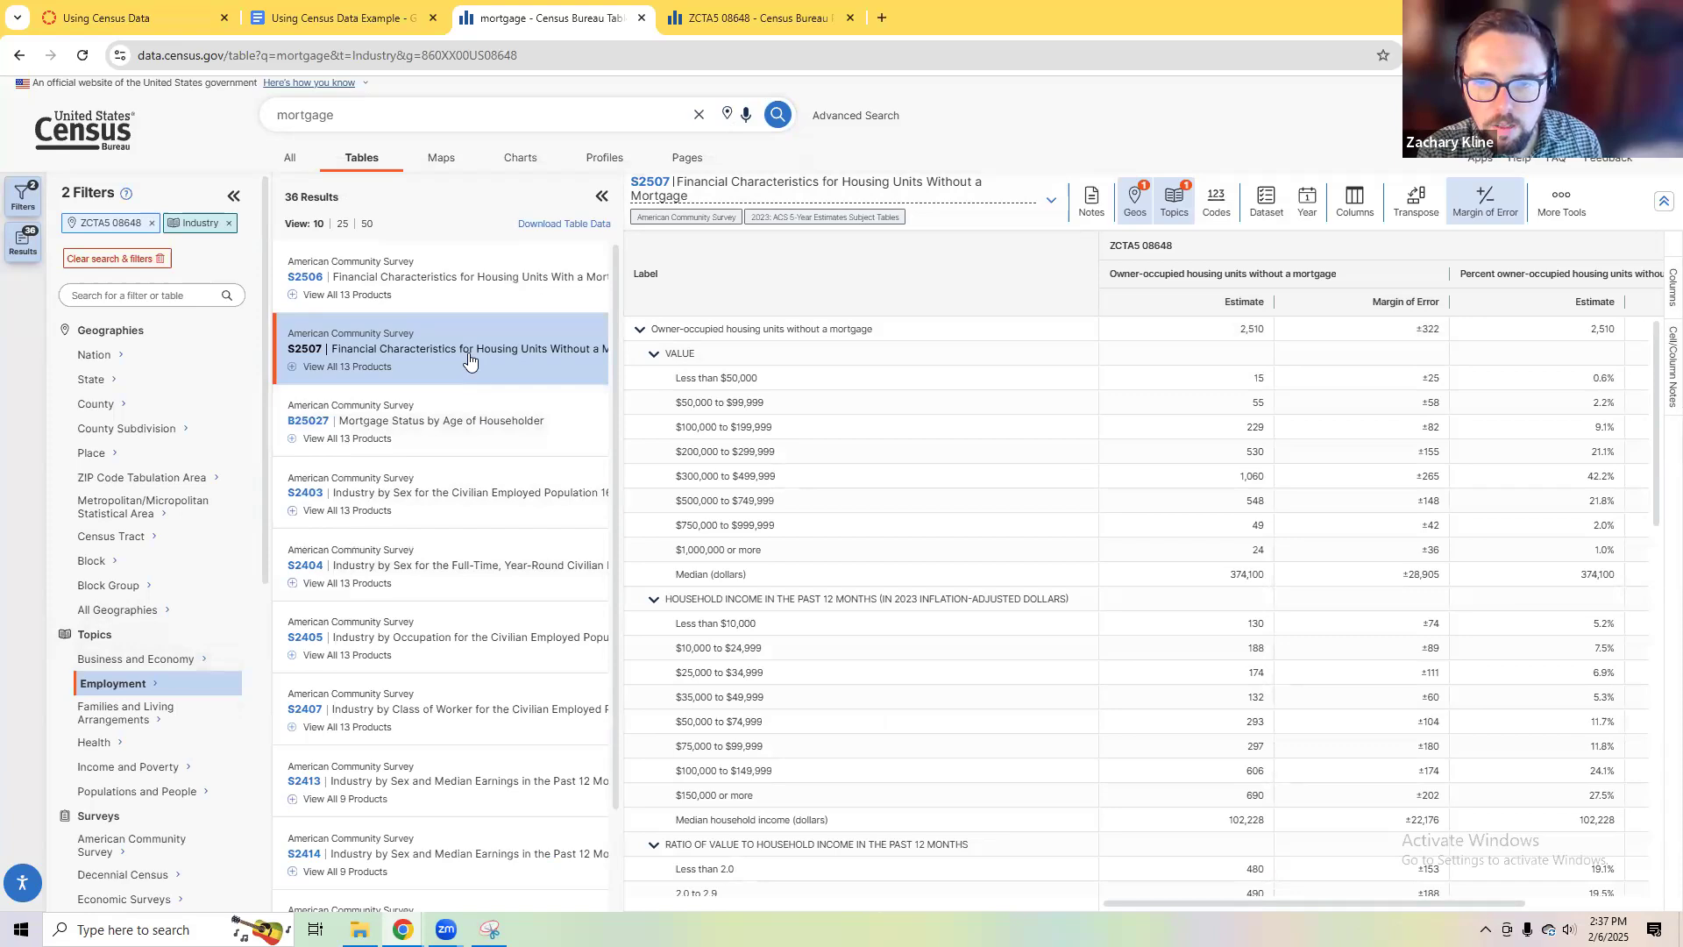
{"action": "left_click", "coordinate": [599, 200]}
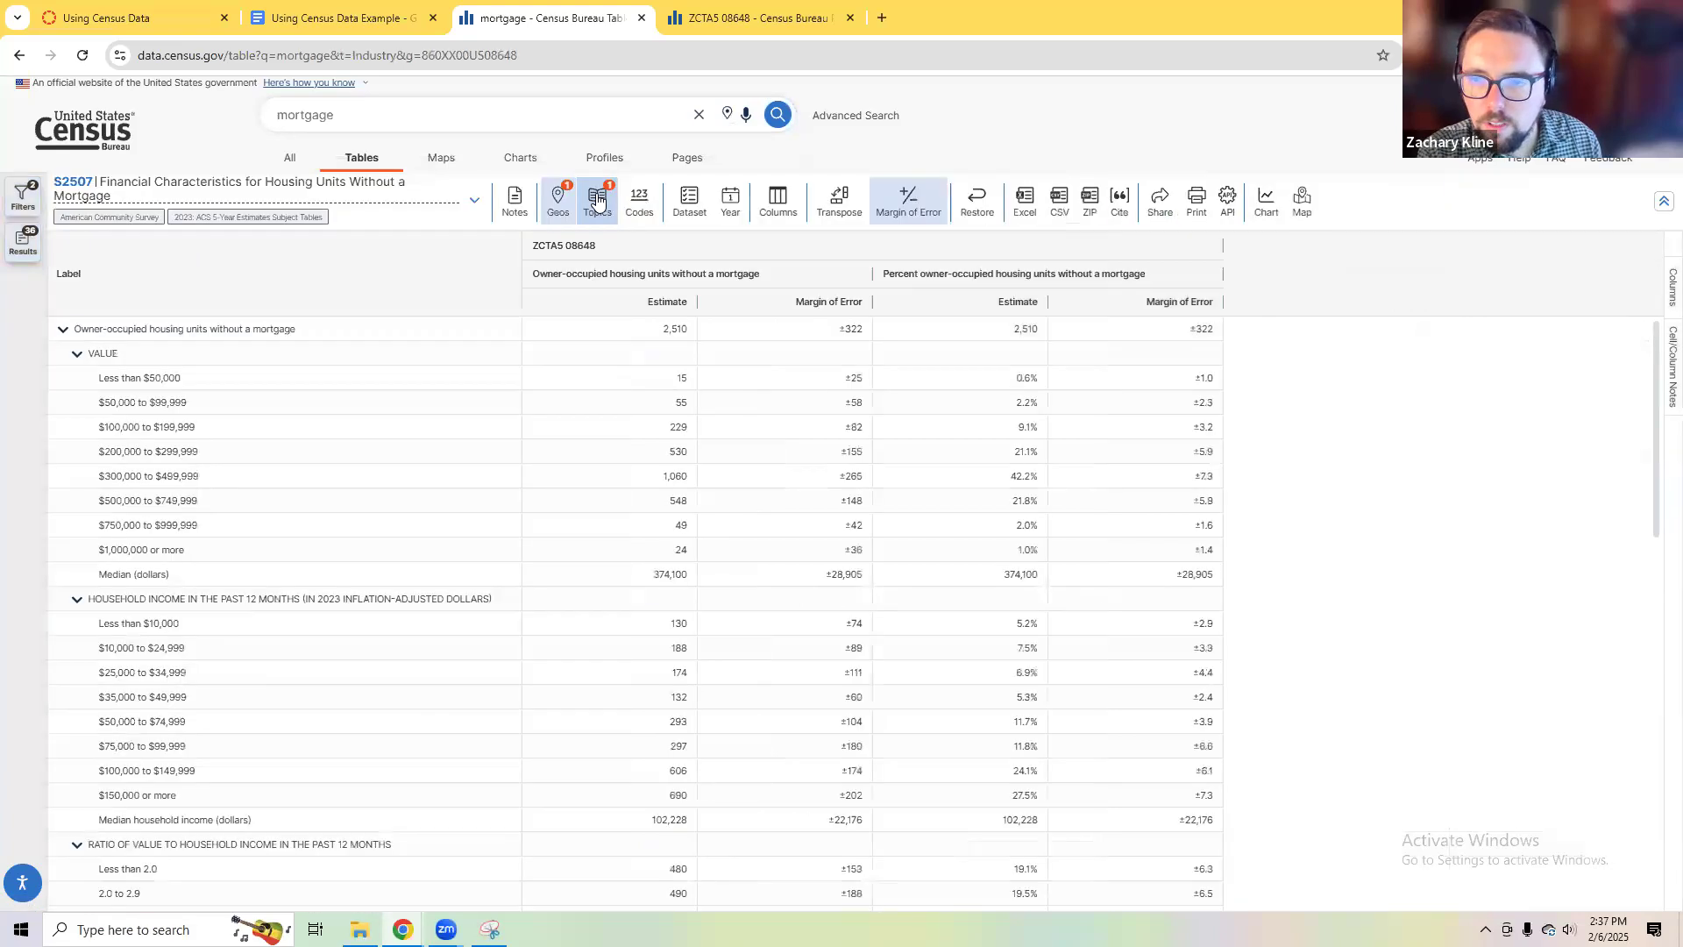
{"action": "left_click", "coordinate": [21, 244]}
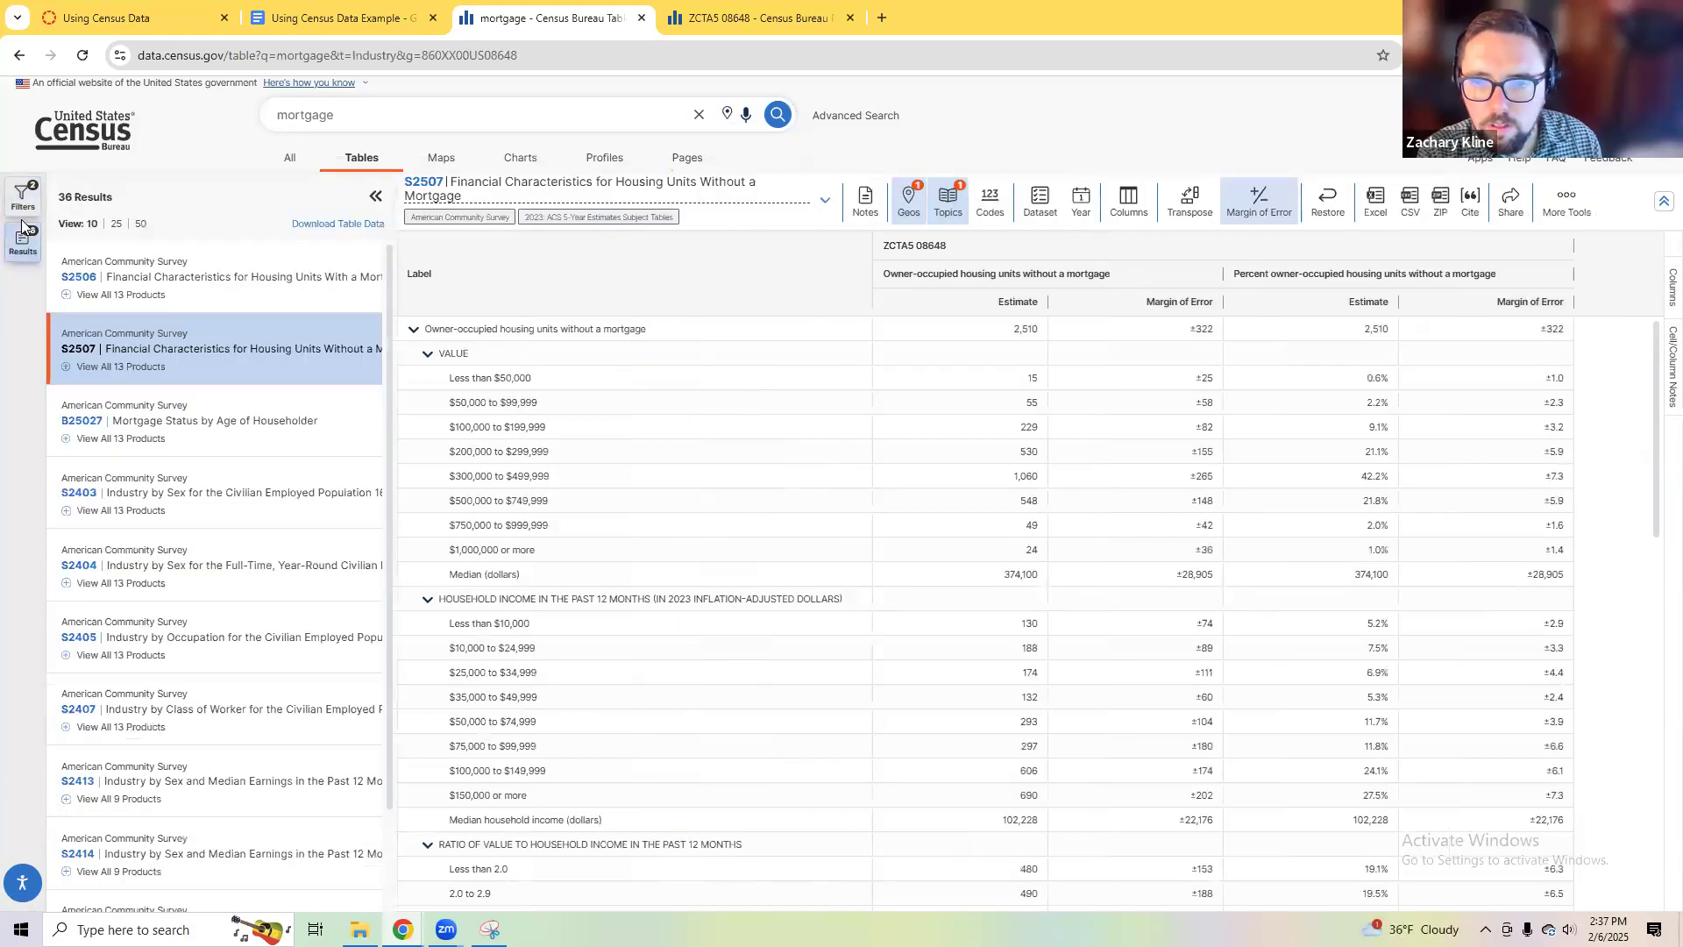
{"action": "left_click", "coordinate": [24, 197]}
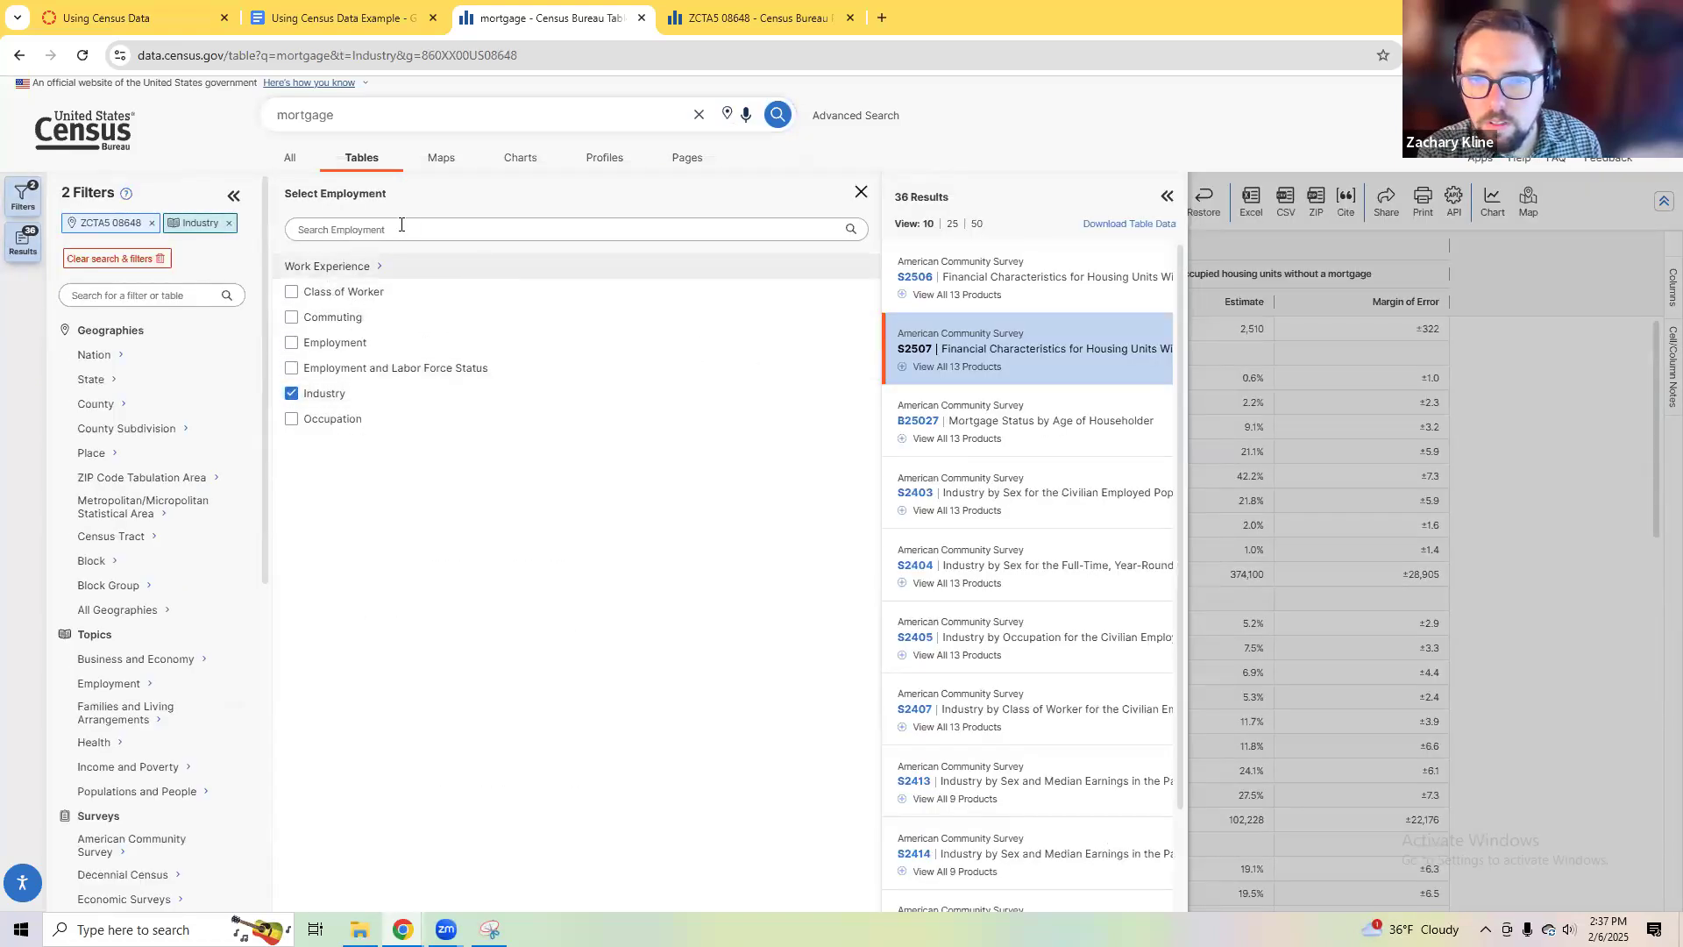
Step: Open table S2405, Industry by Occupation for the Civilian Employed Population 16 Years and Over, in full width
{"action": "left_click", "coordinate": [1096, 496]}
{"action": "left_click", "coordinate": [1094, 644]}
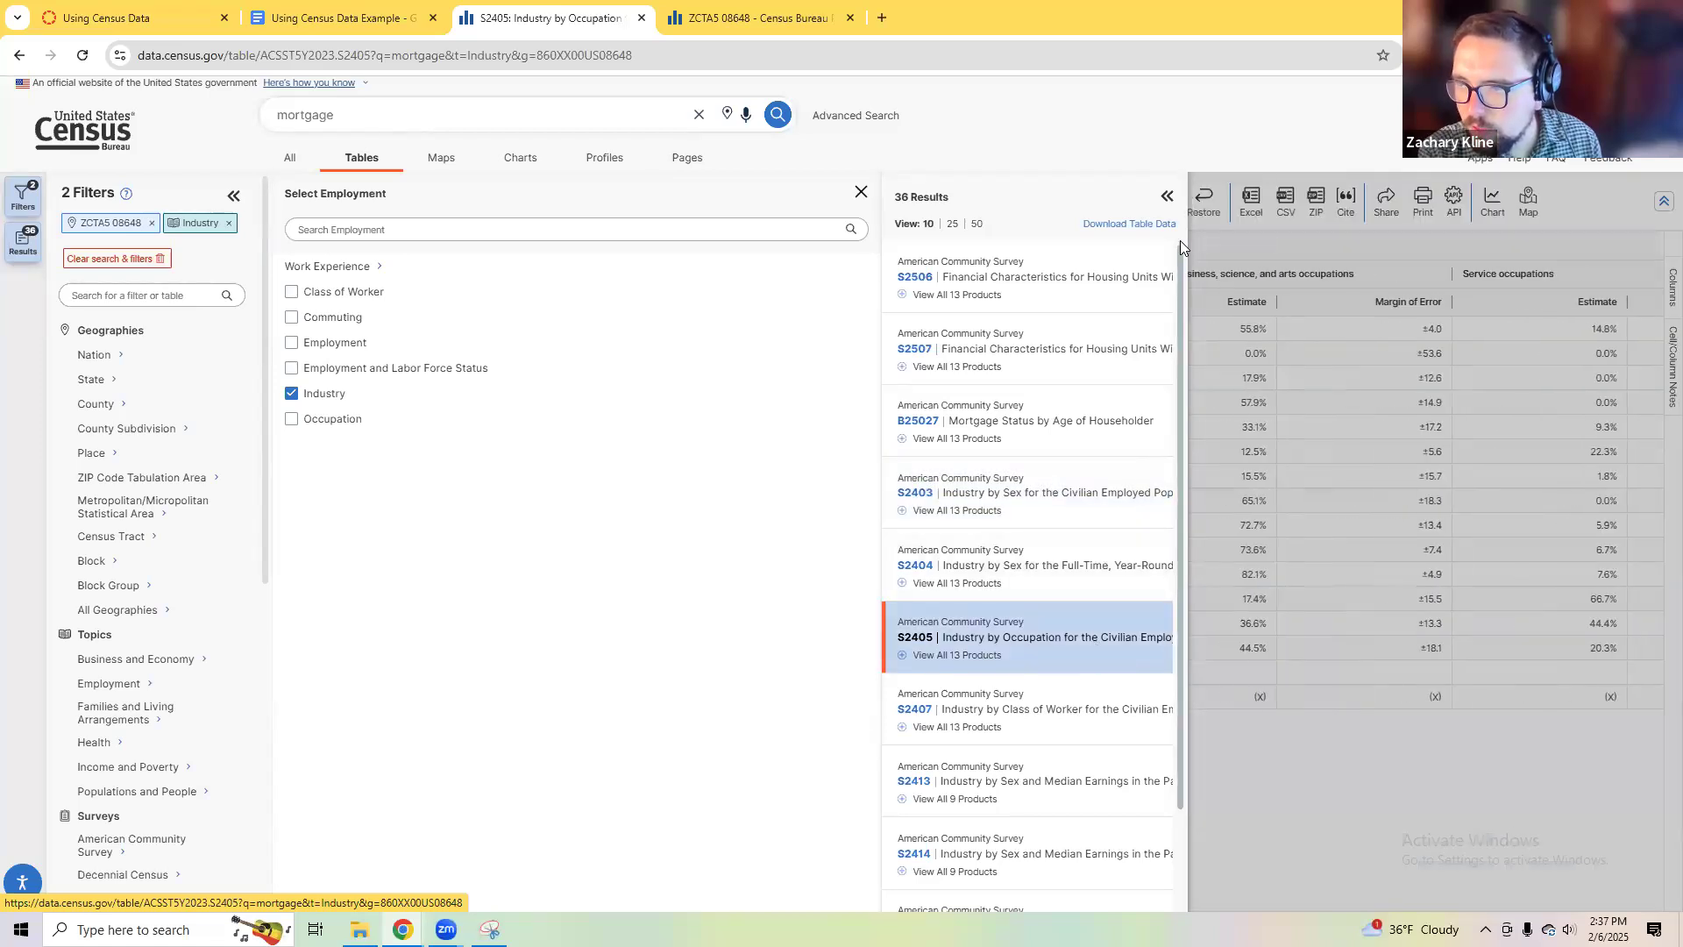
{"action": "left_click", "coordinate": [1169, 198]}
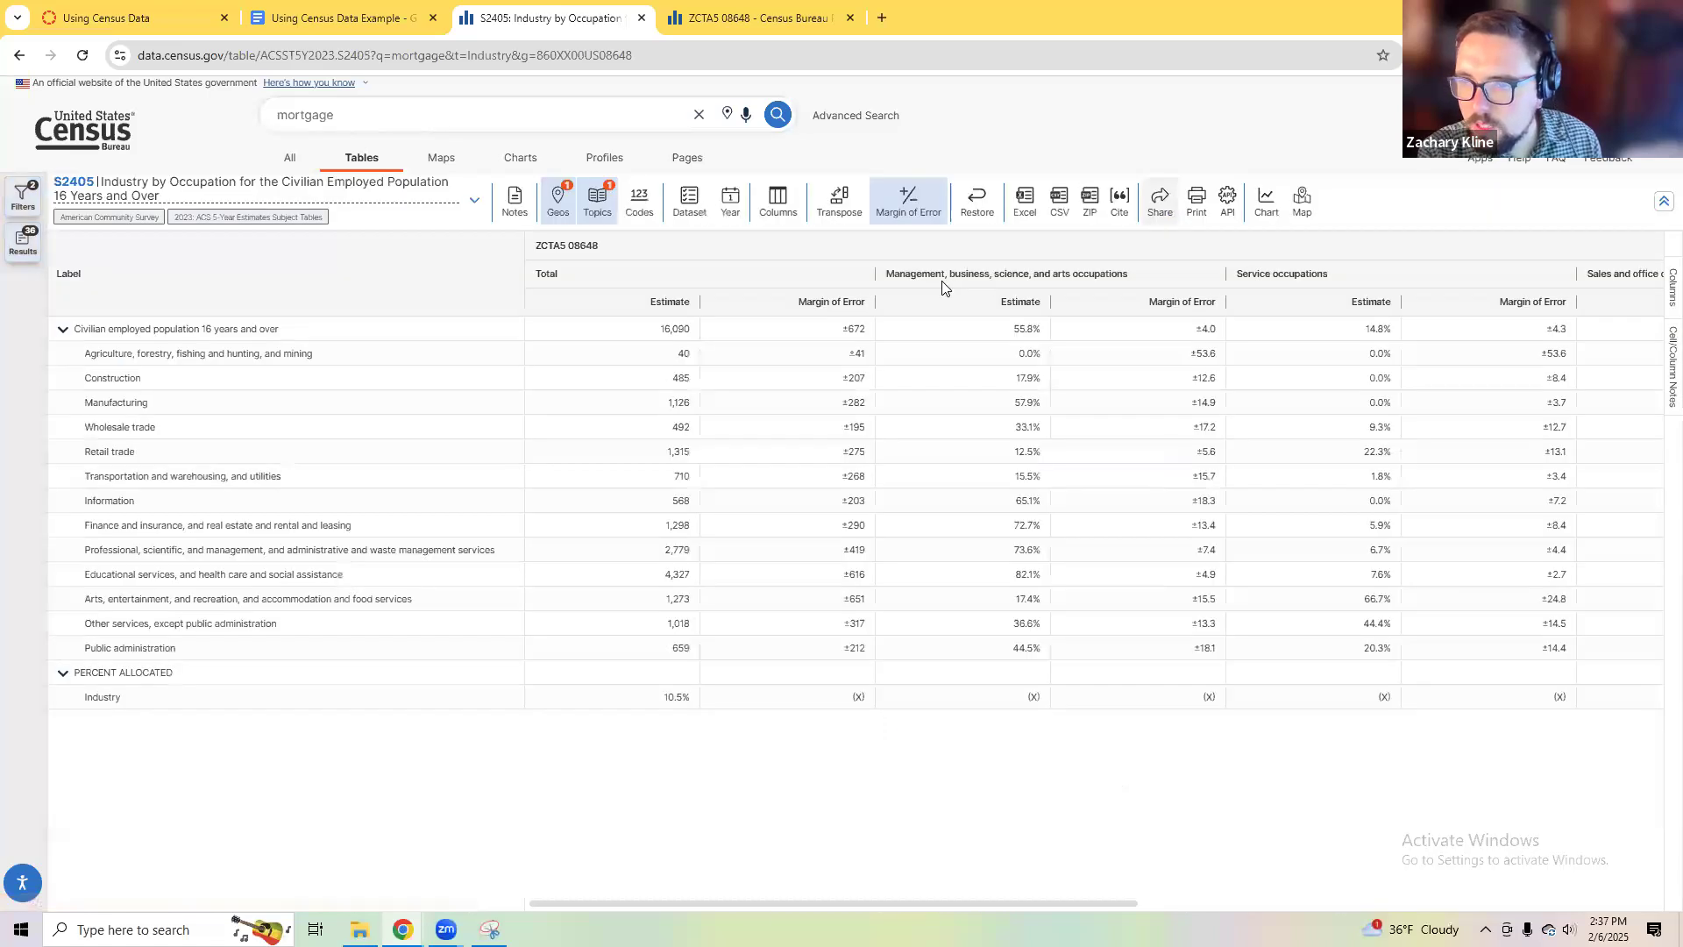
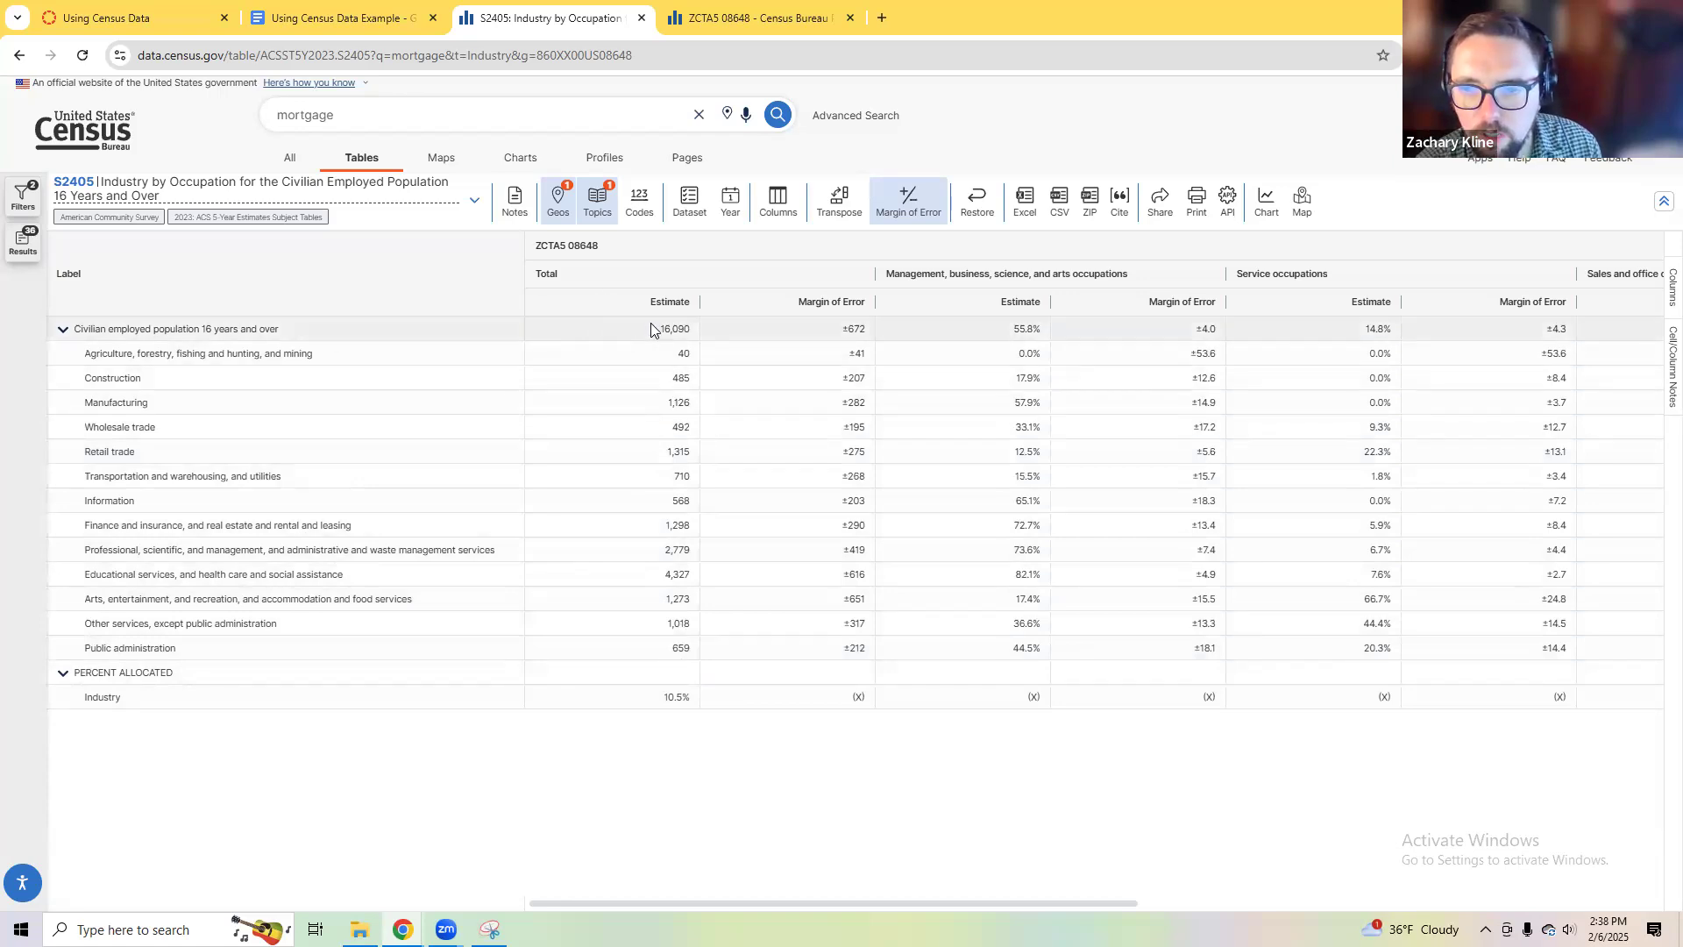
Step: Reread question 7's wording about the civilian-employed population's industry and compare it with table S2405
{"action": "left_click", "coordinate": [754, 18]}
{"action": "left_click", "coordinate": [543, 18]}
{"action": "left_click", "coordinate": [325, 17]}
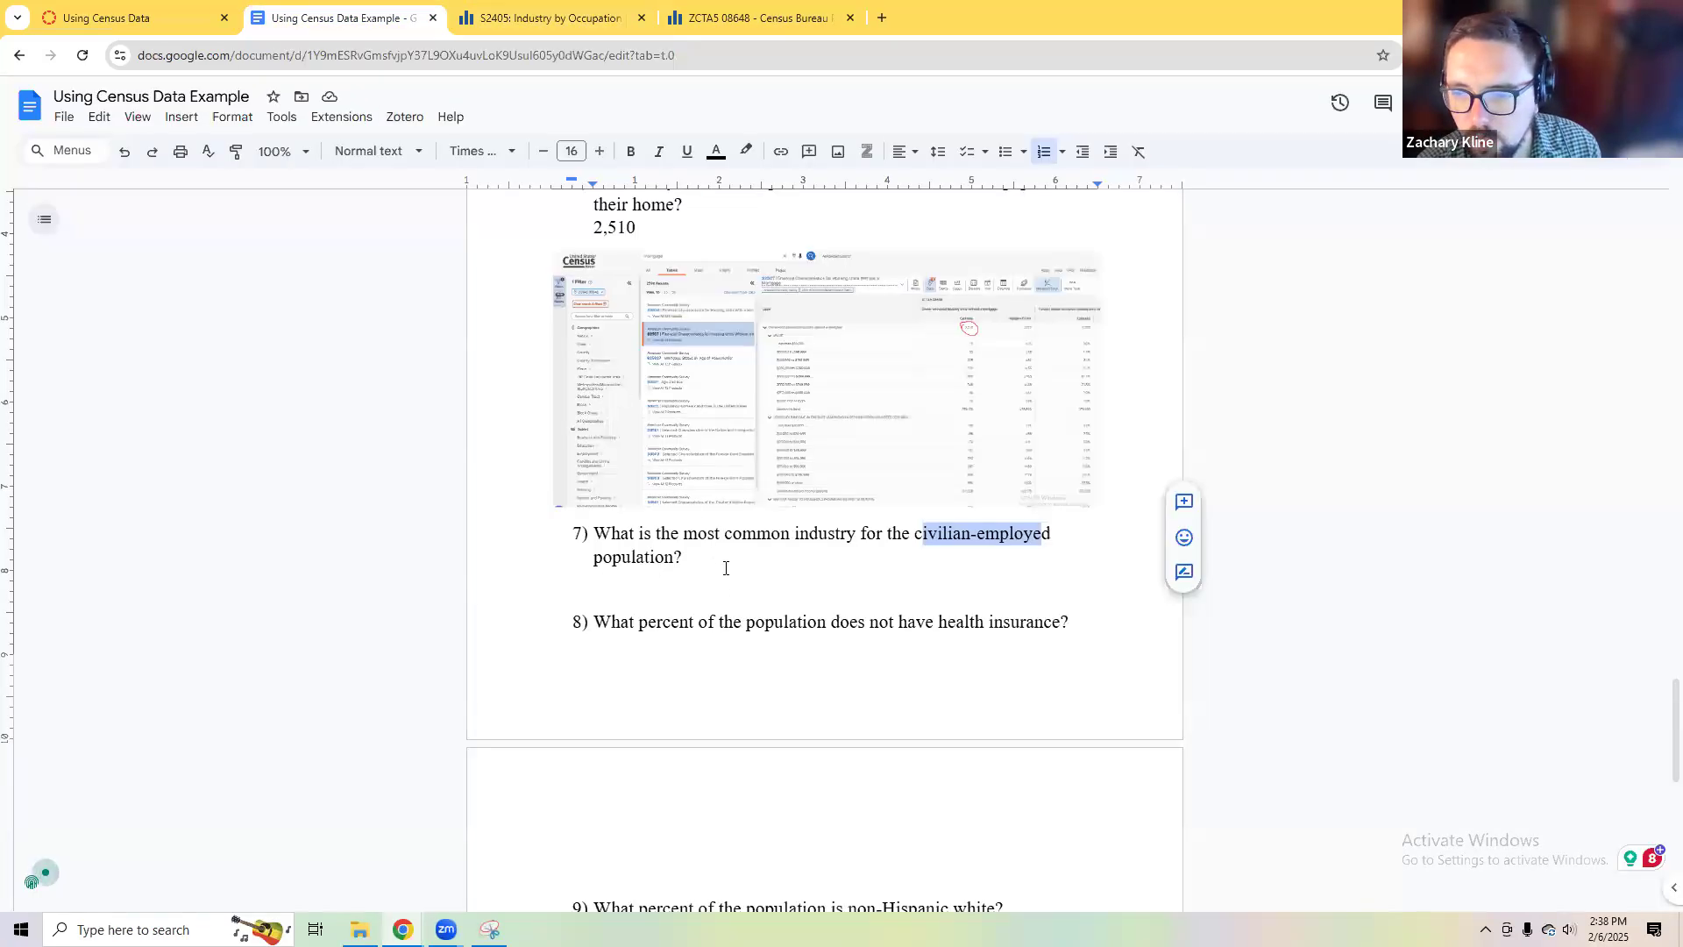
{"action": "left_click", "coordinate": [726, 568]}
{"action": "left_click_drag", "start_coordinate": [817, 536], "coordinate": [962, 536]}
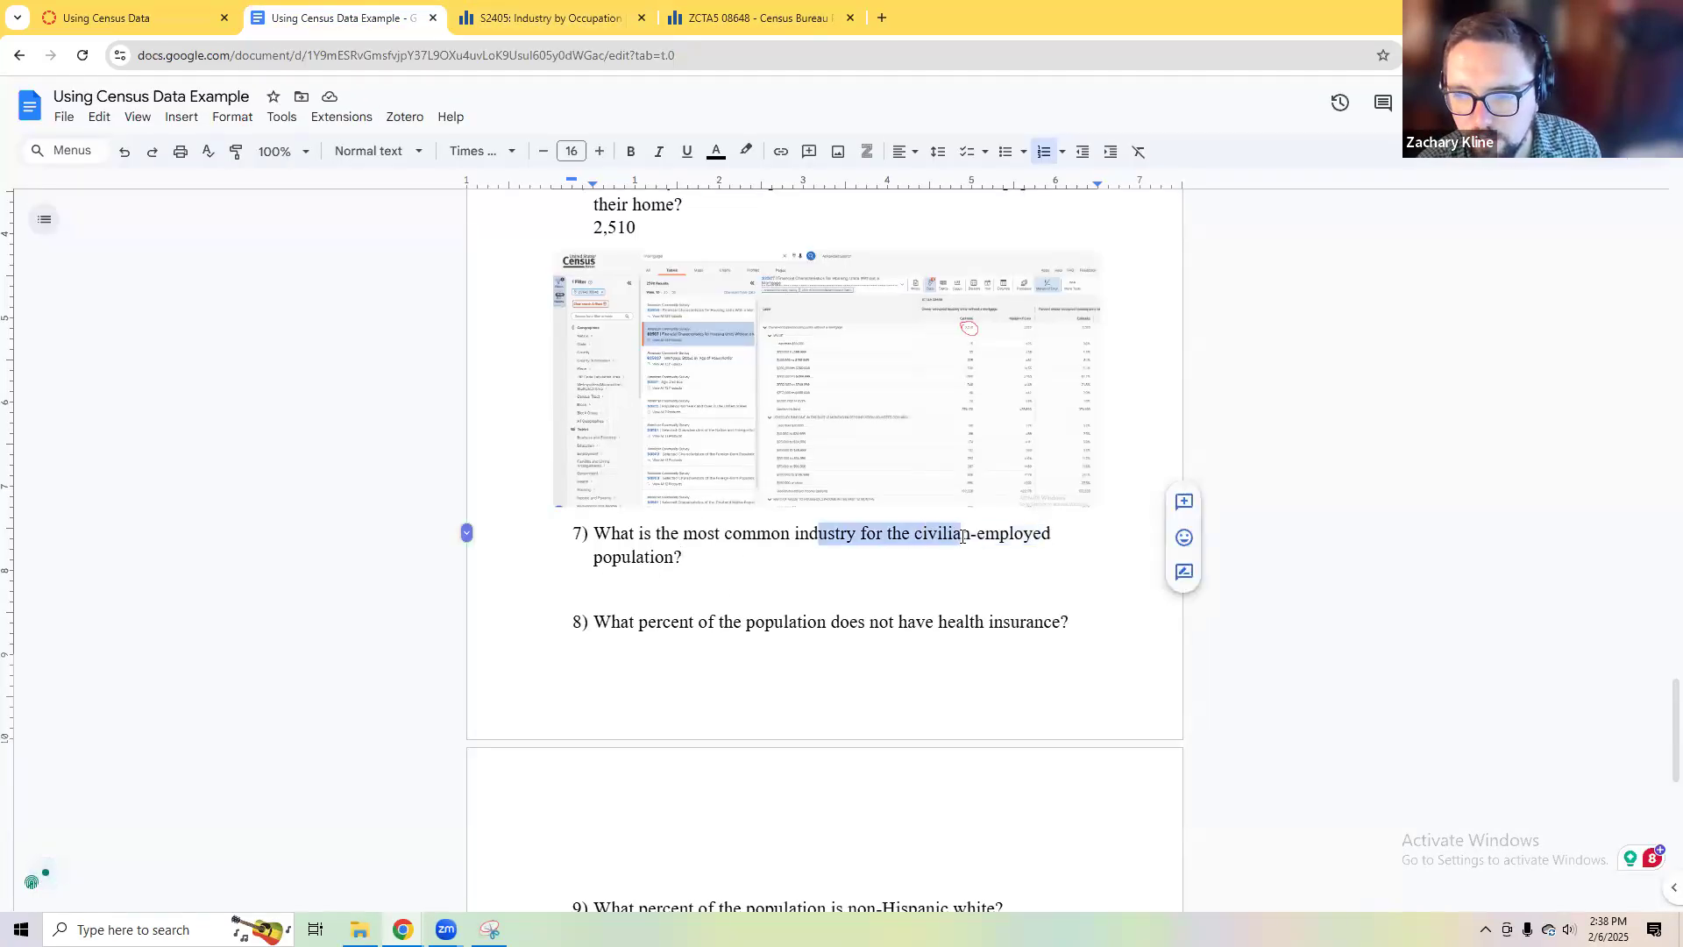
{"action": "left_click", "coordinate": [724, 16]}
{"action": "left_click", "coordinate": [539, 17]}
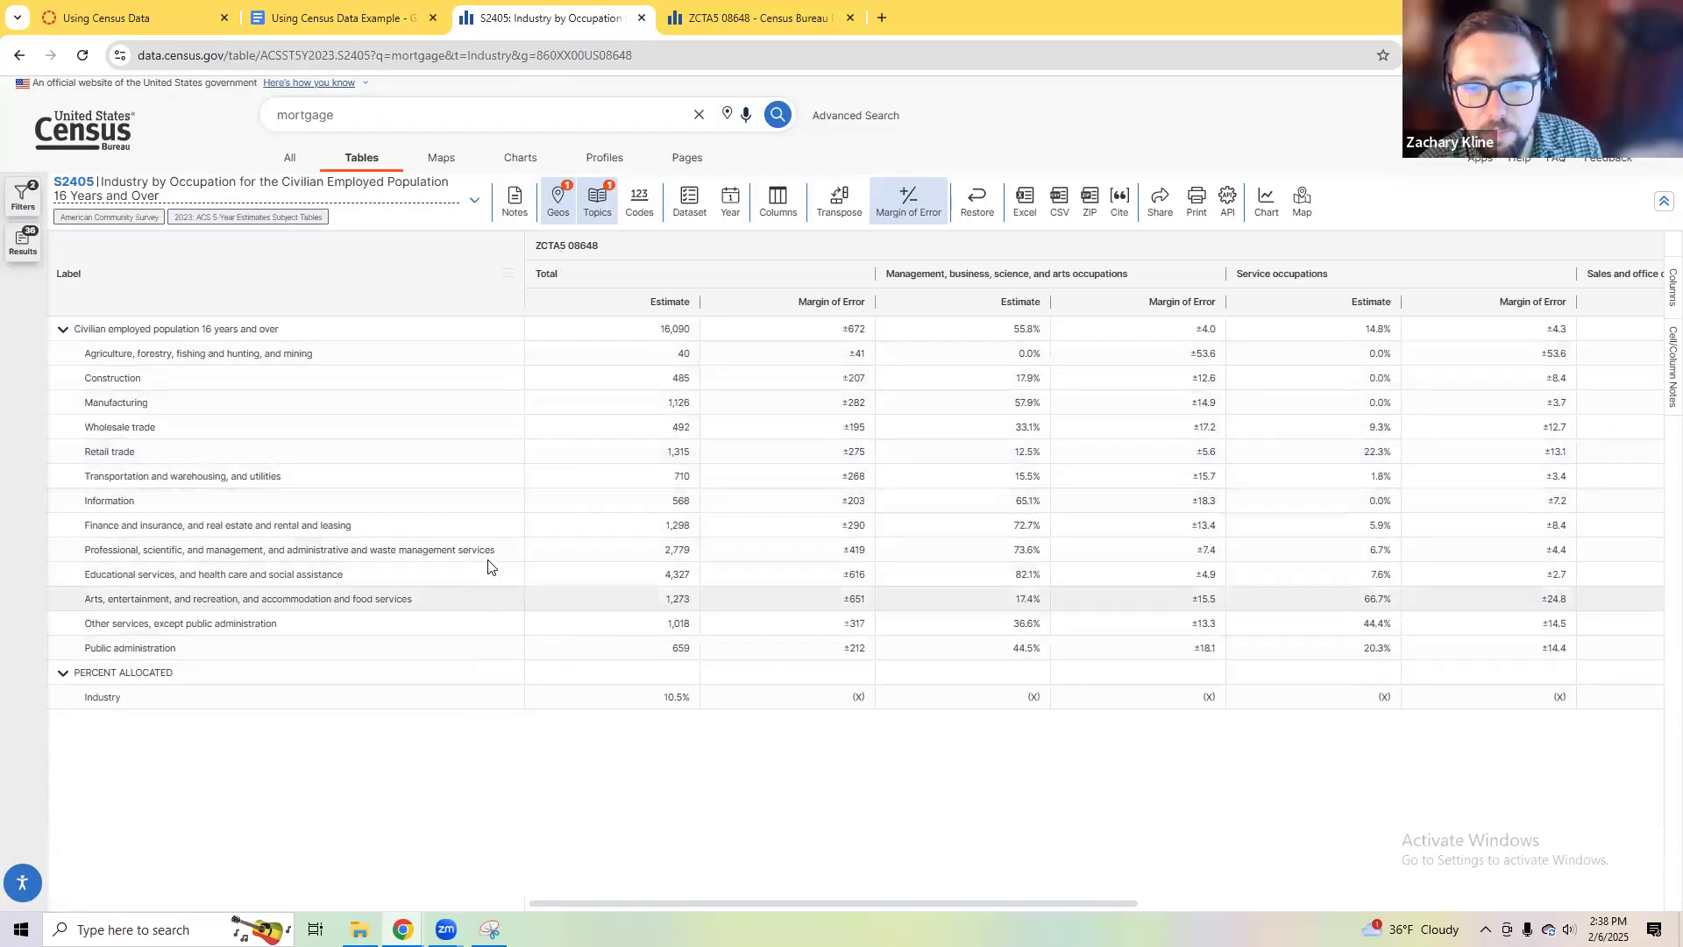
Step: Answer question 7 with the table's row label "Educational services, and health care and social assistance" and add blank lines below it
{"action": "left_click", "coordinate": [666, 577]}
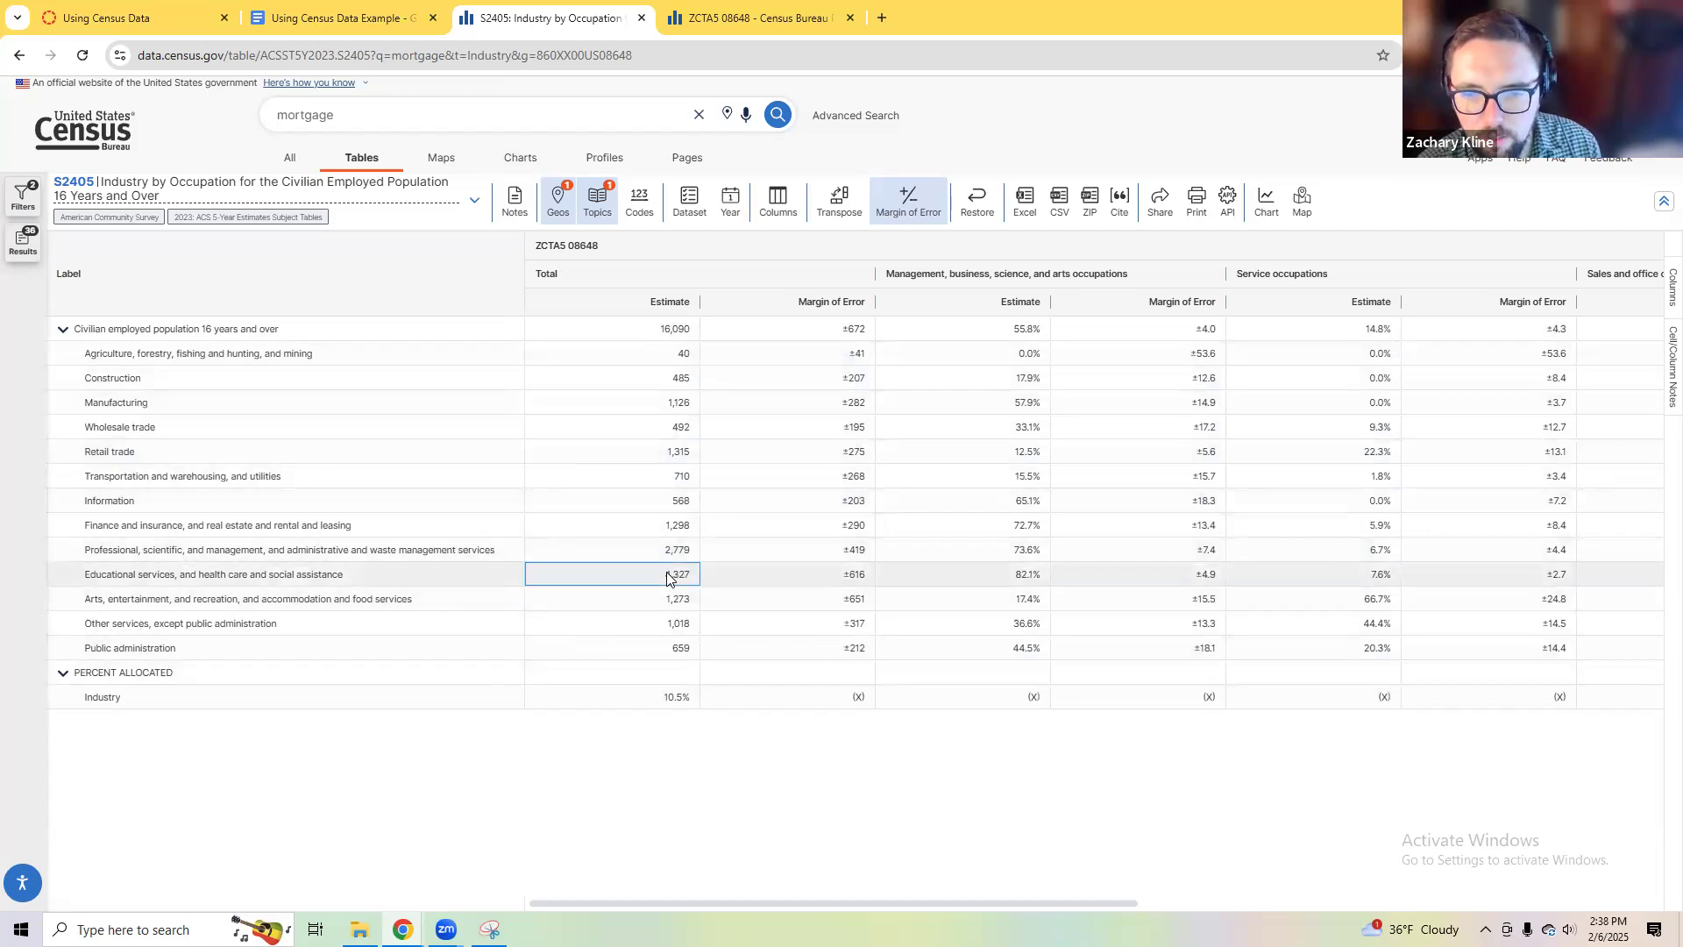
{"action": "left_click", "coordinate": [339, 584]}
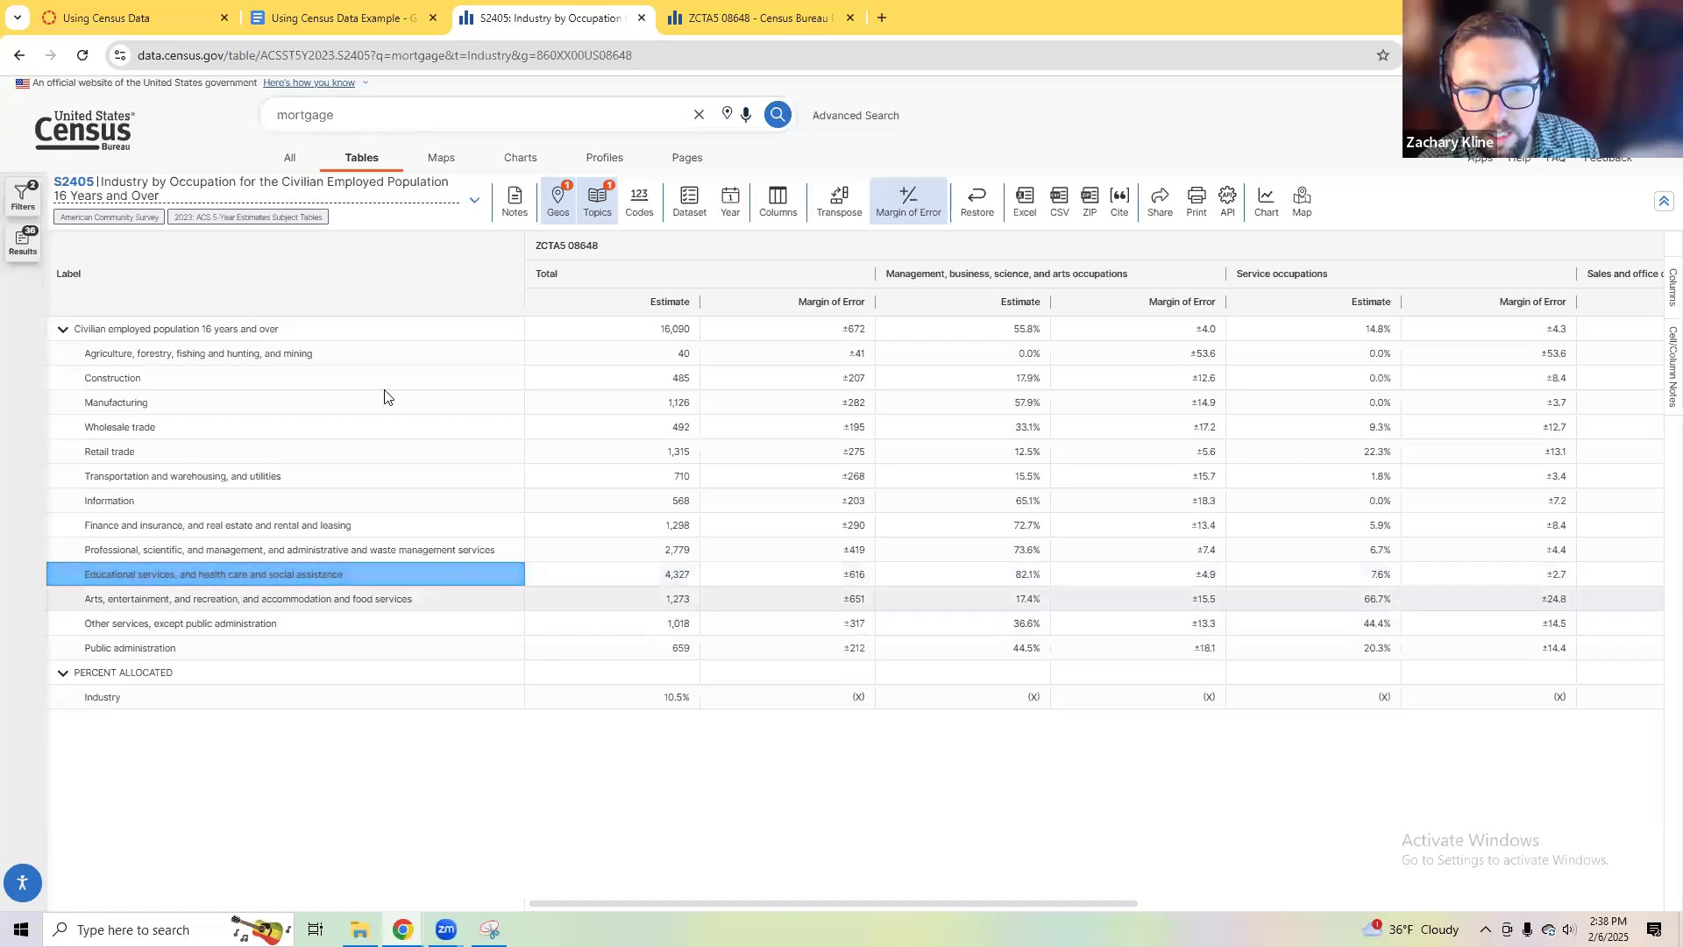
{"action": "left_click", "coordinate": [330, 9]}
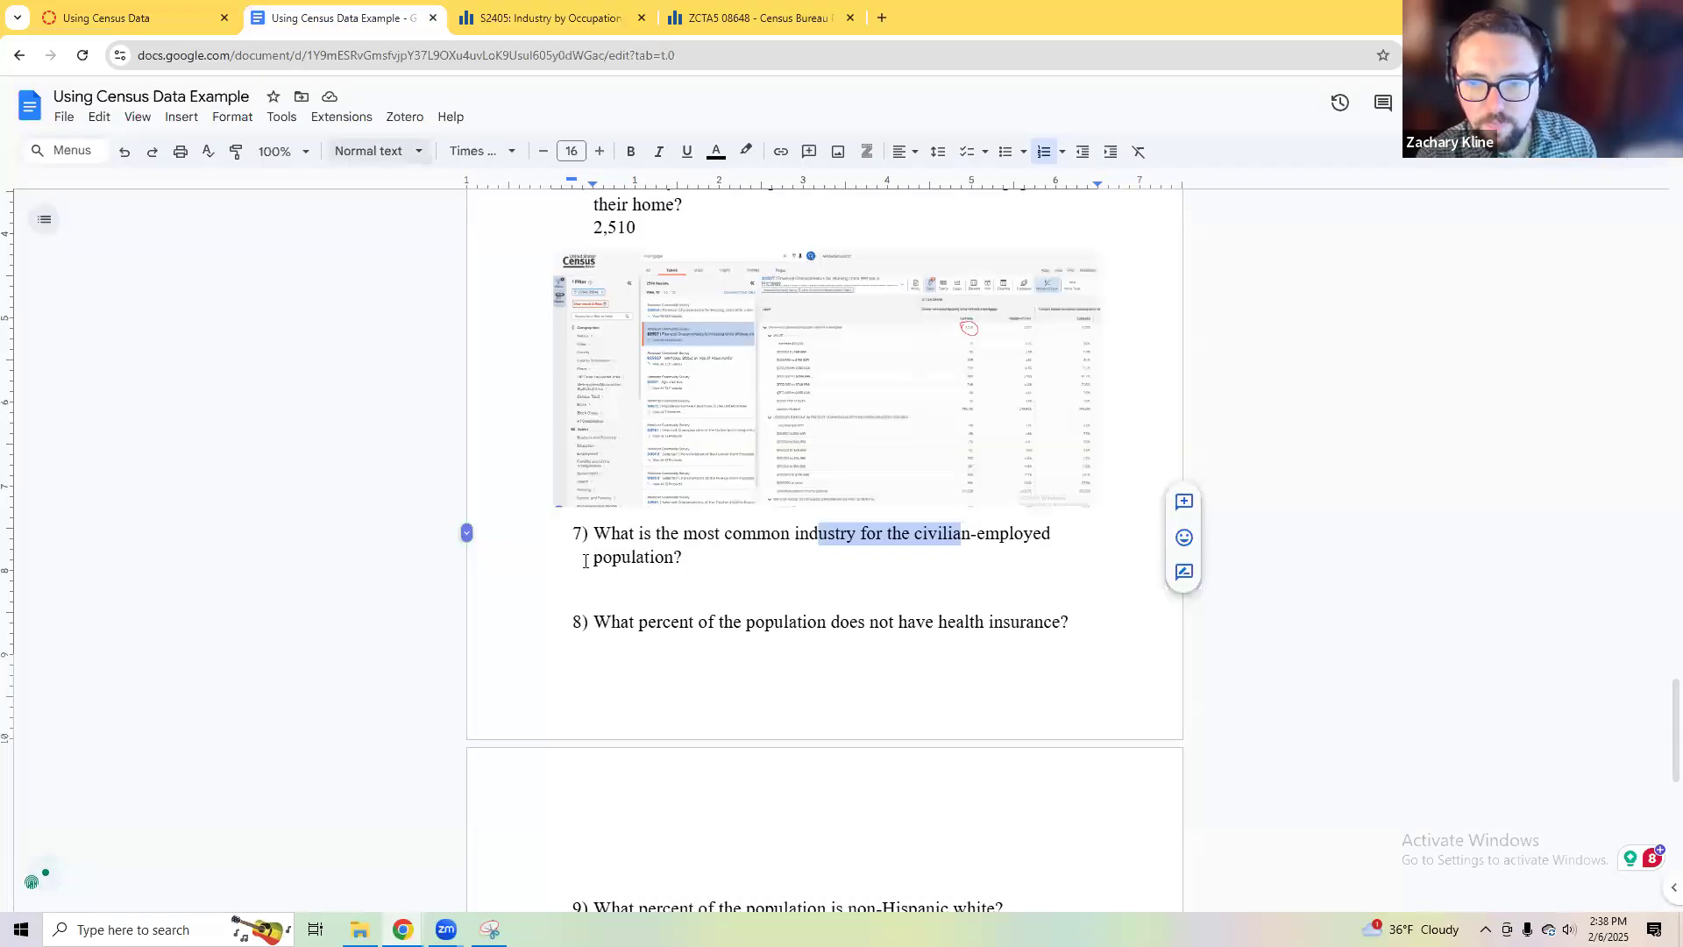
{"action": "left_click", "coordinate": [754, 590]}
{"action": "type", "text": "Educational services, and health care and social assistance"}
{"action": "key", "text": "Return"}
{"action": "key", "text": "Return"}
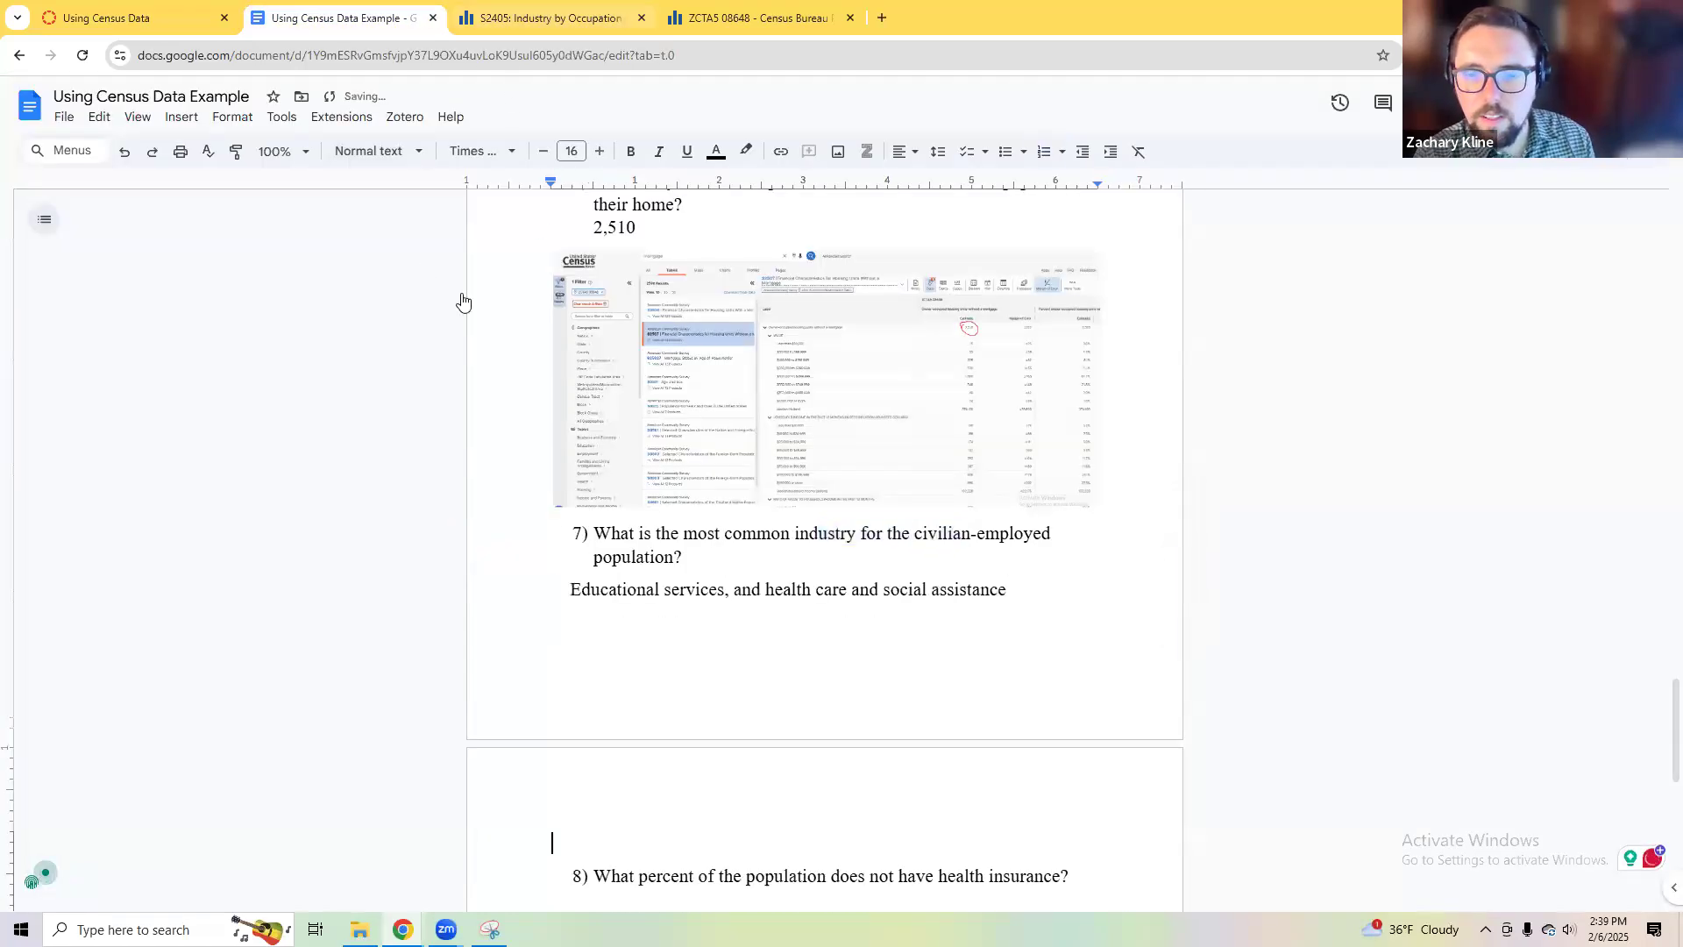
Step: Capture a new Snipping Tool screenshot of table S2405 with the educational services row label selected
{"action": "left_click", "coordinate": [526, 14]}
{"action": "left_click", "coordinate": [489, 929]}
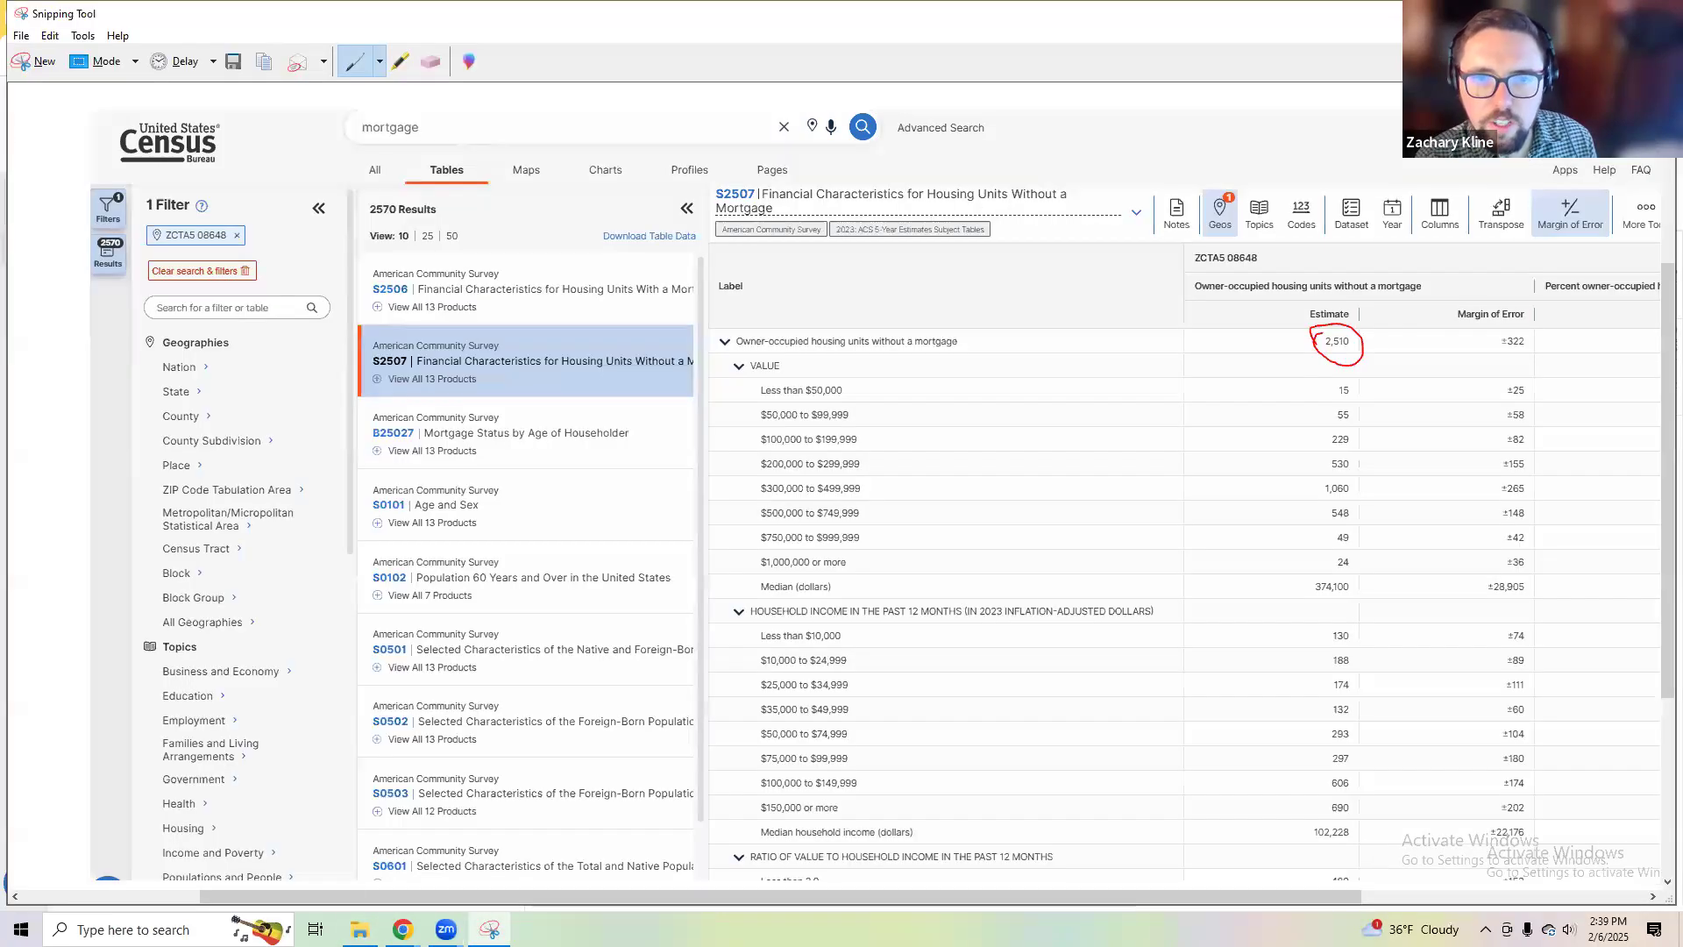
{"action": "left_click", "coordinate": [36, 63]}
{"action": "left_click_drag", "start_coordinate": [14, 103], "coordinate": [1294, 811]}
{"action": "left_click_drag", "start_coordinate": [1482, 909], "coordinate": [1639, 862]}
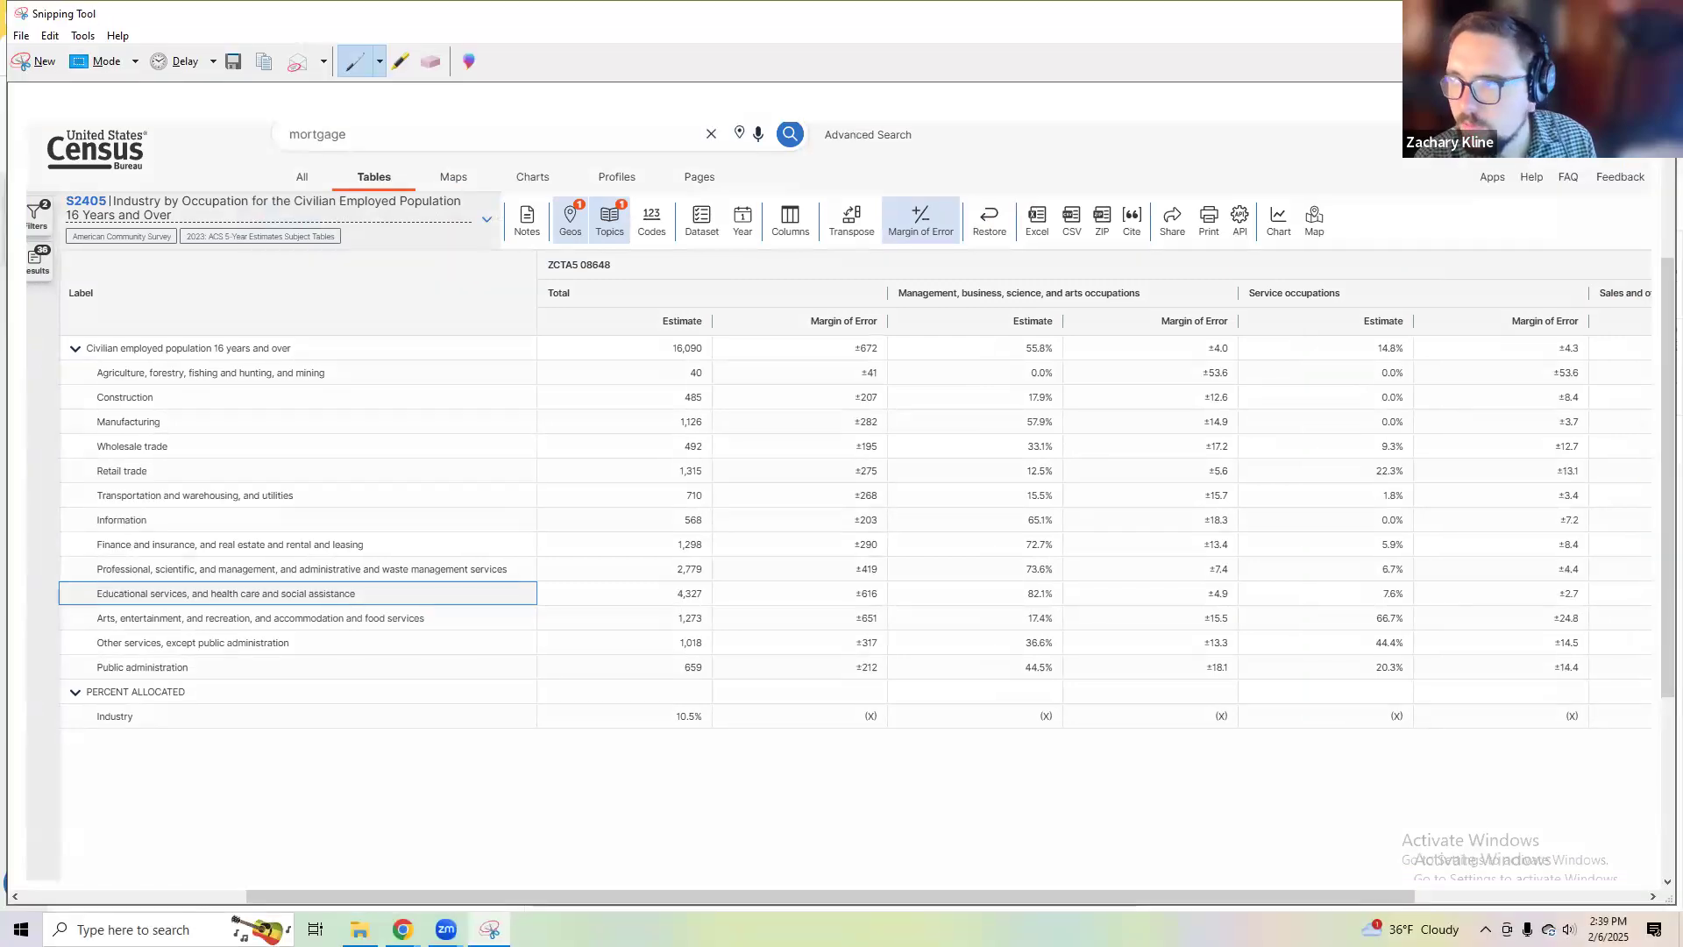
Step: Insert the table S2405 screenshot below question 7's answer and place the cursor under question 8
{"action": "left_click", "coordinate": [379, 18]}
{"action": "scroll", "coordinate": [1122, 658], "scroll_direction": "down", "scroll_amount": 2}
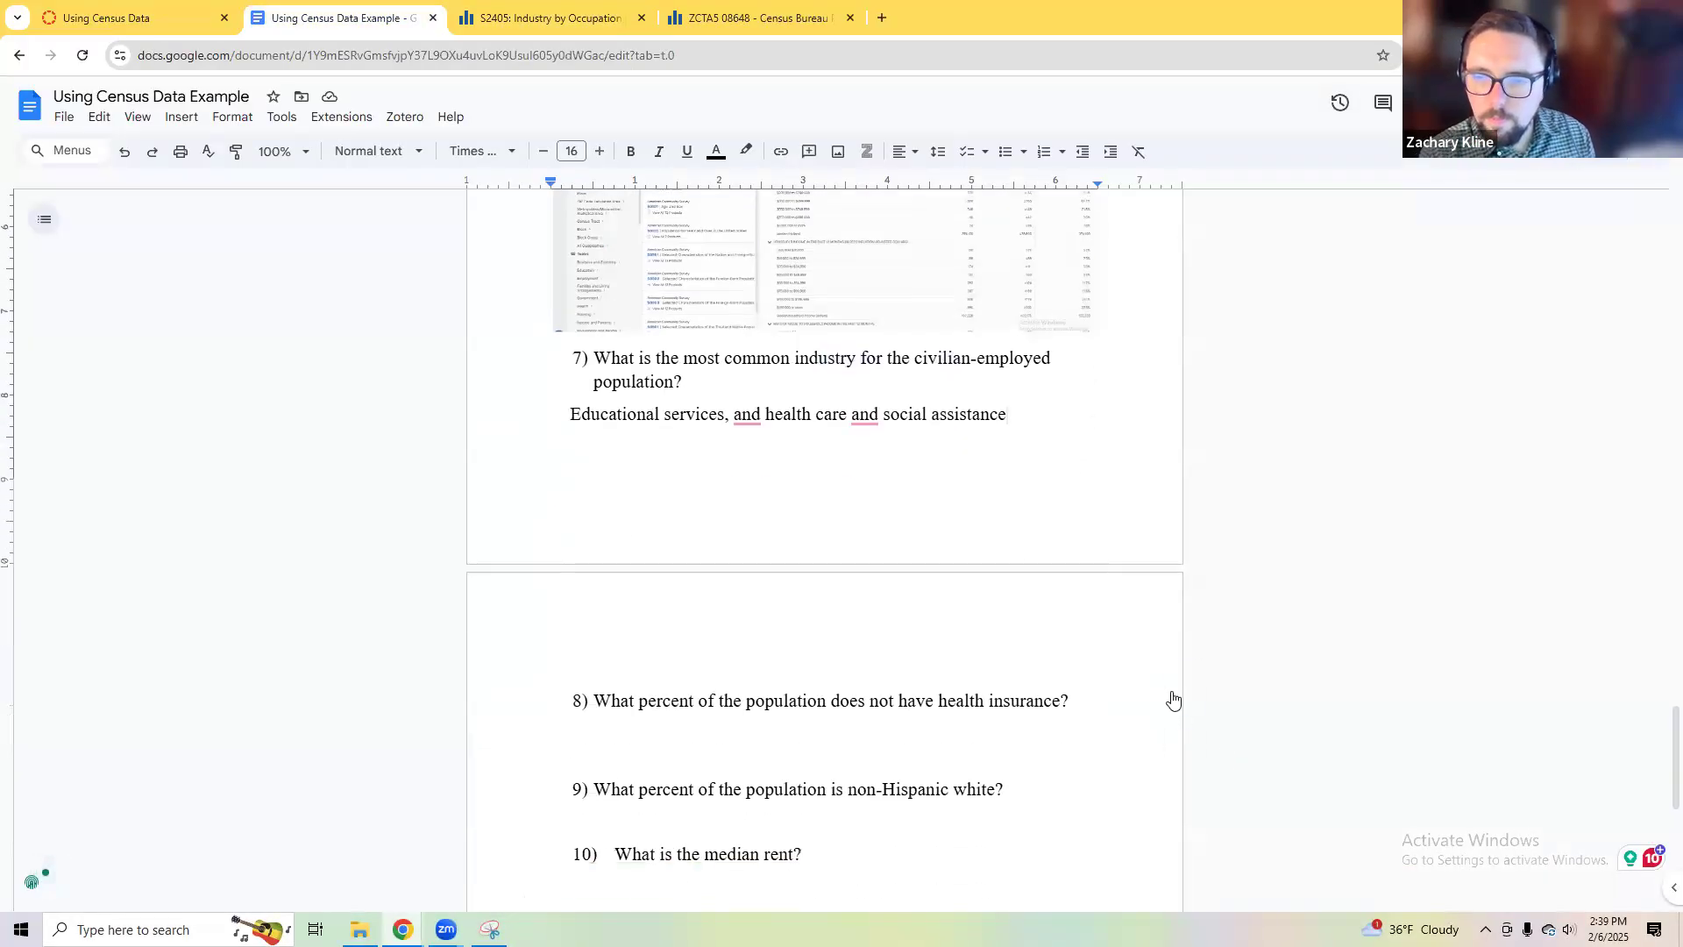
{"action": "key", "text": "ctrl+v"}
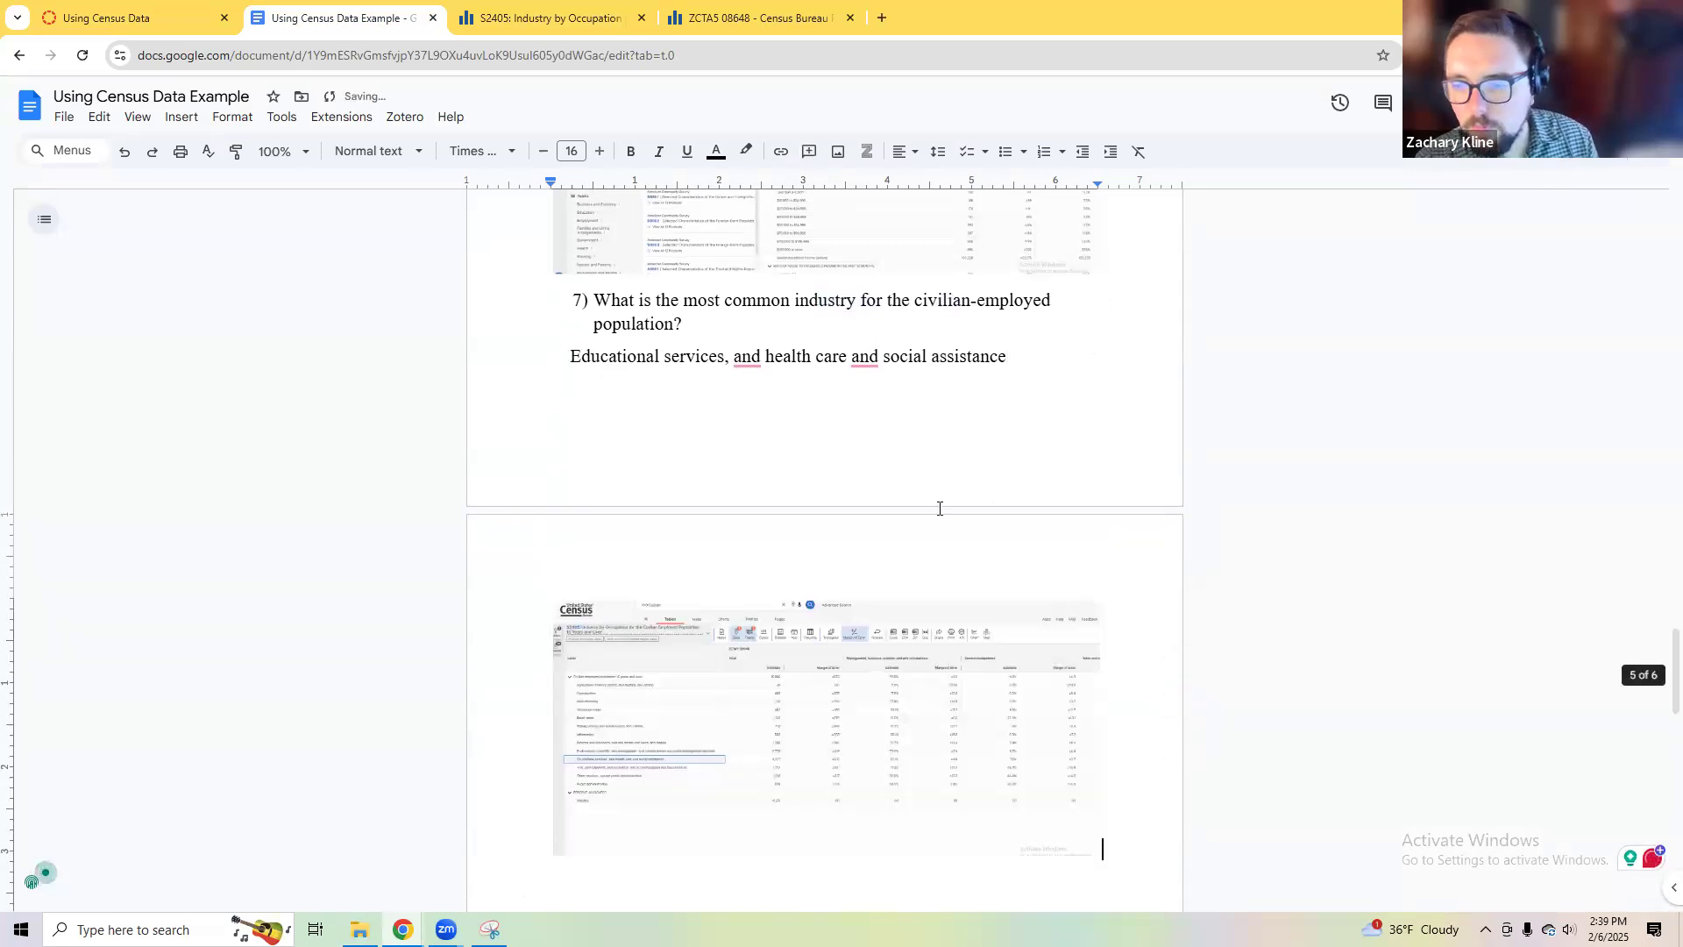
{"action": "scroll", "coordinate": [857, 549], "scroll_direction": "down", "scroll_amount": 5}
{"action": "left_click", "coordinate": [850, 528]}
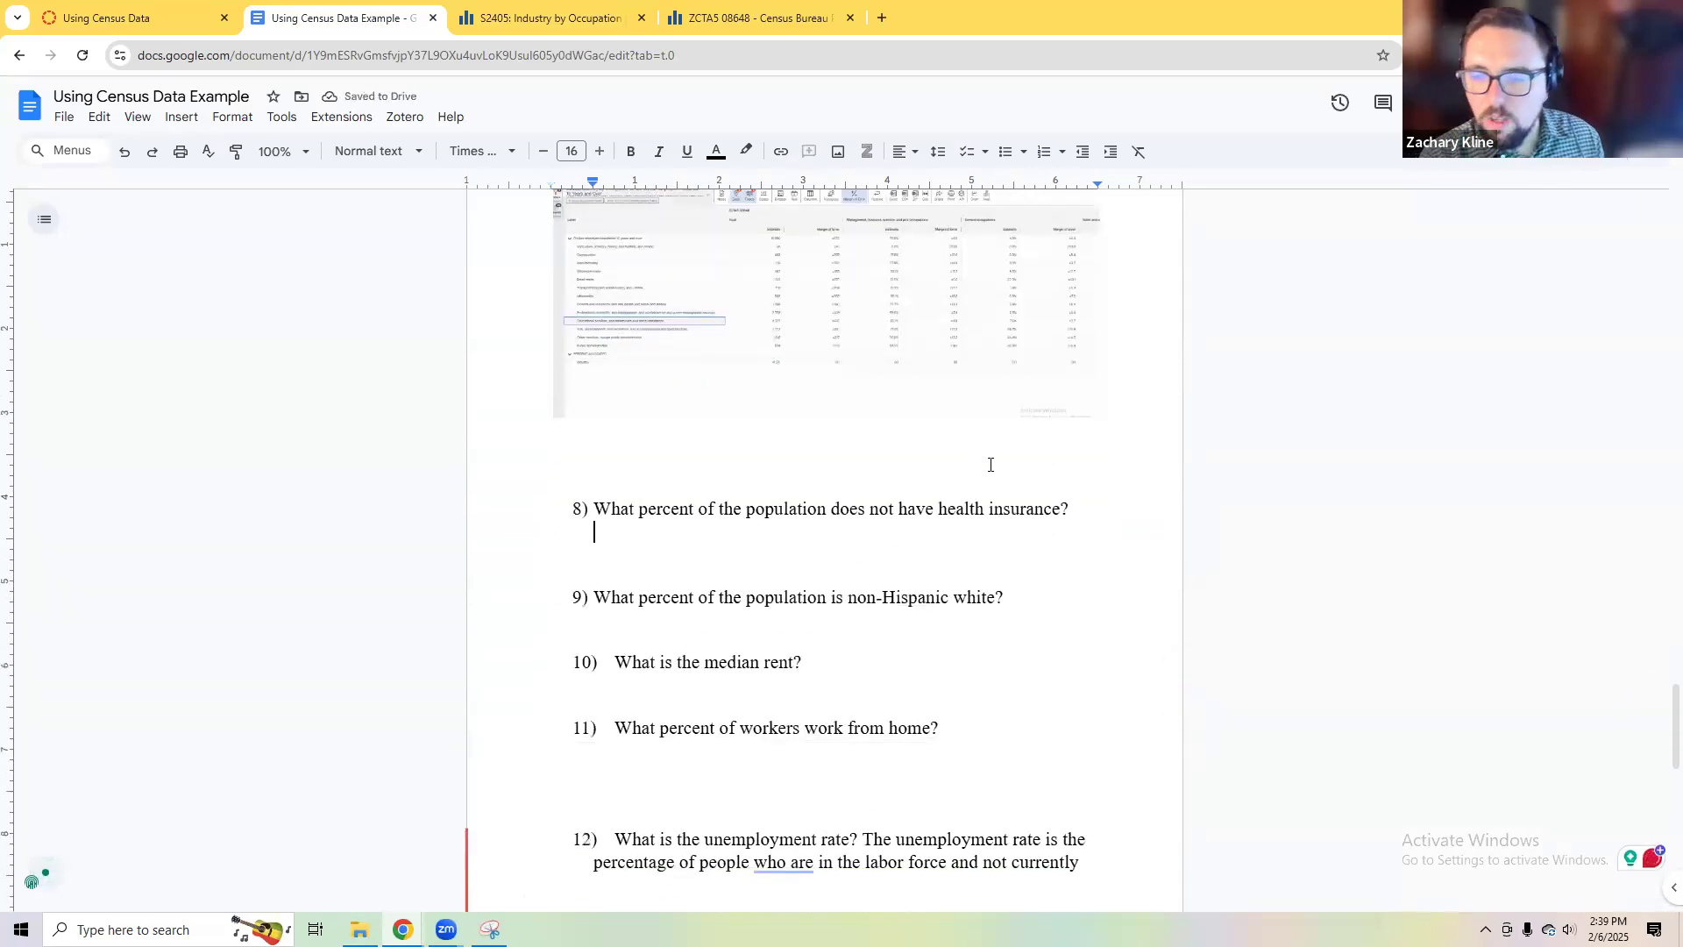
{"action": "scroll", "coordinate": [997, 536], "scroll_direction": "up", "scroll_amount": 1}
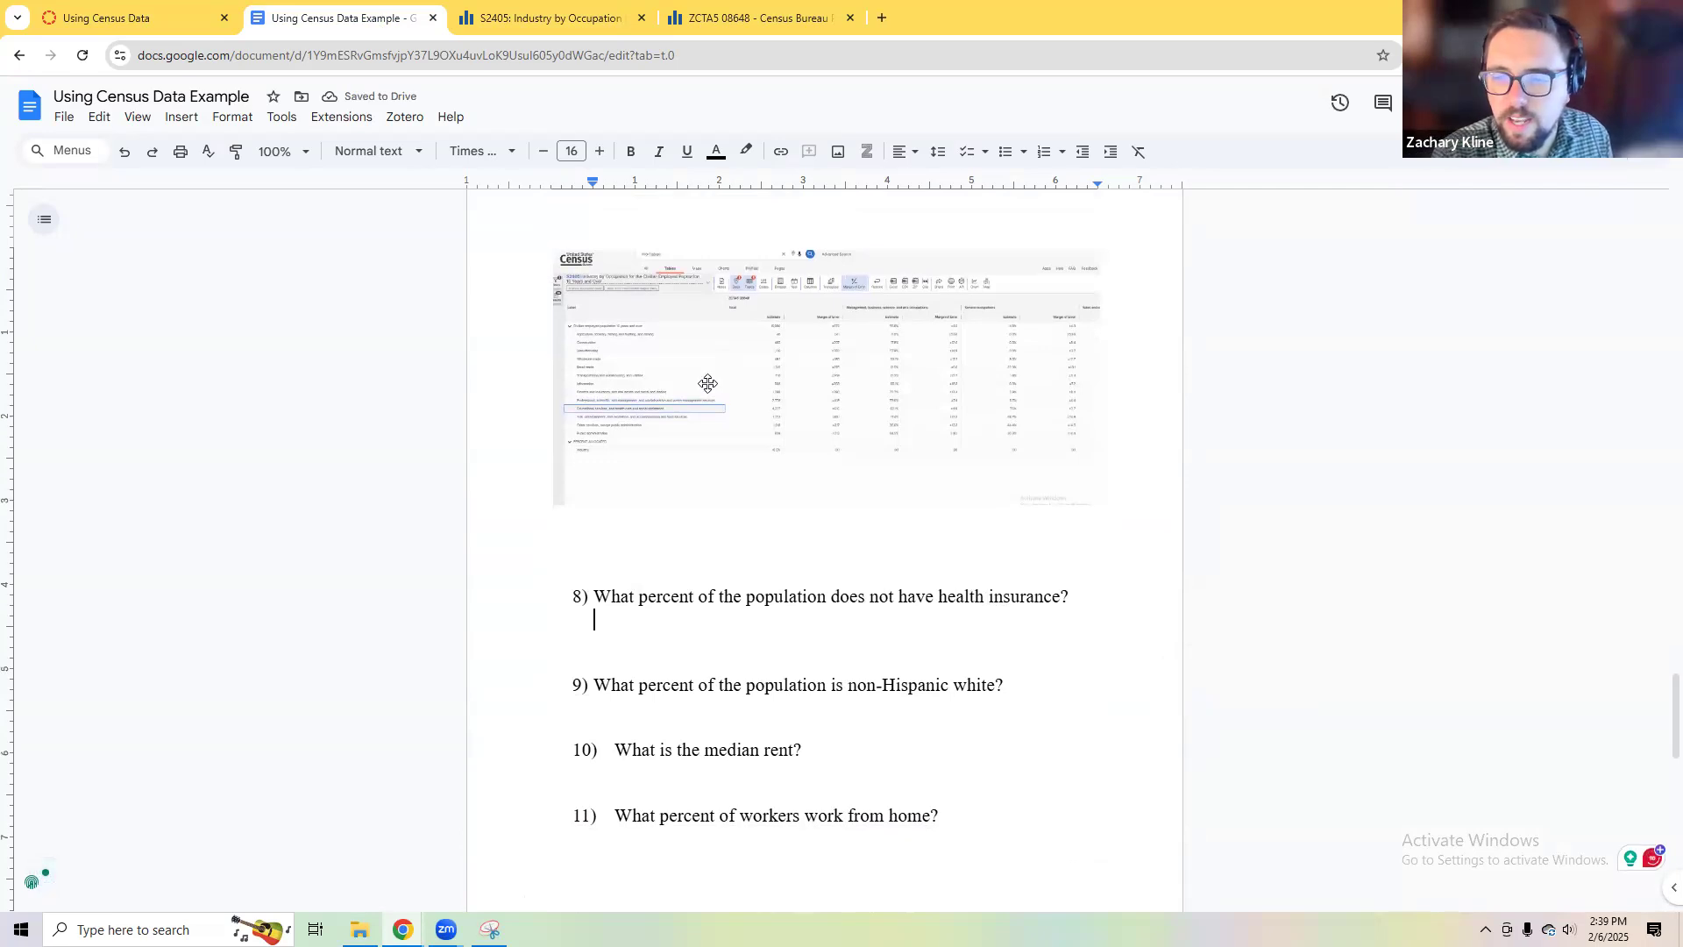
Step: Capture a Snipping Tool screenshot of the ZCTA5 08648 profile's summary figures, including Health: Without Health Care Coverage
{"action": "left_click", "coordinate": [754, 17]}
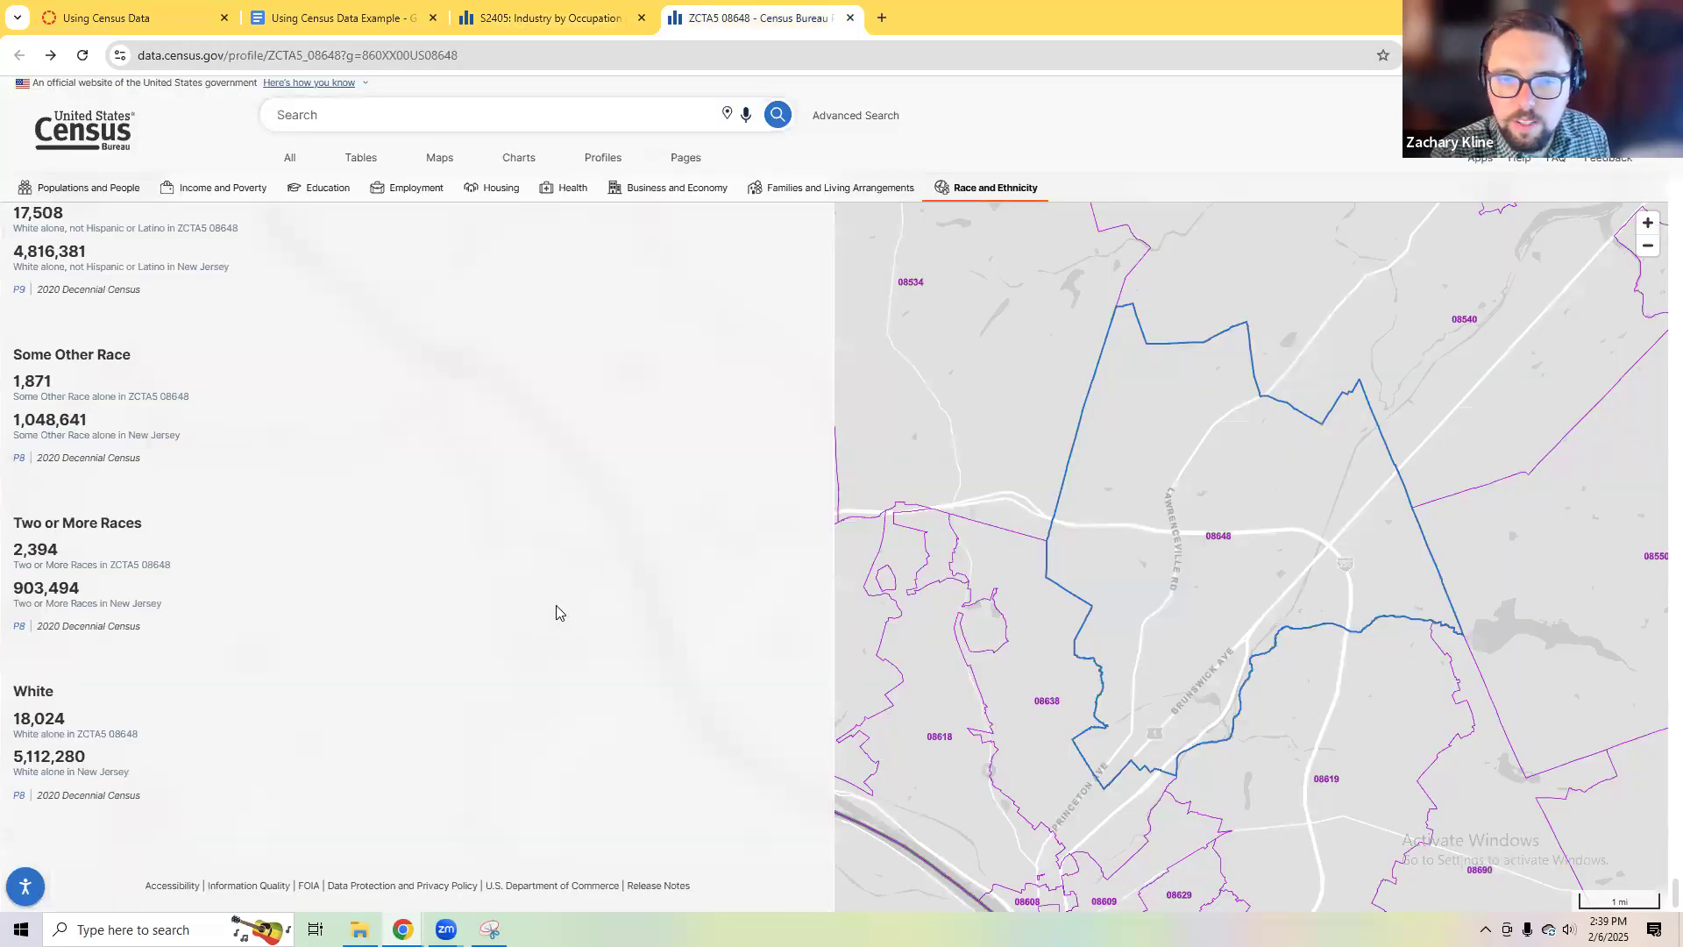
{"action": "scroll", "coordinate": [244, 721], "scroll_direction": "up", "scroll_amount": 7}
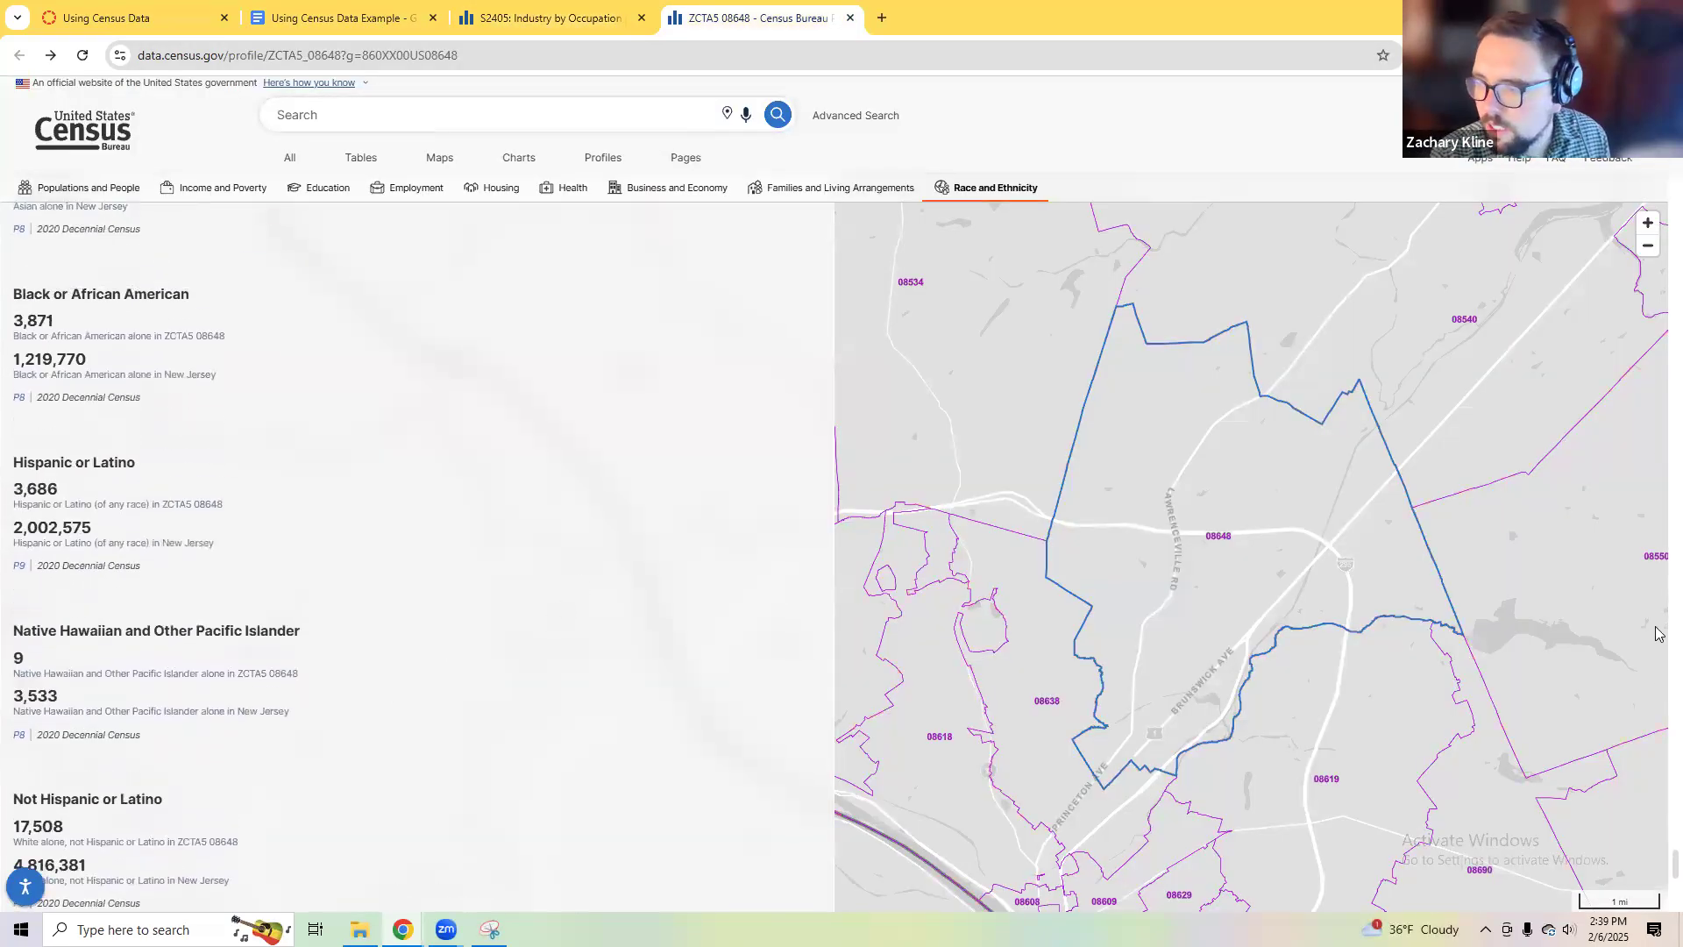
{"action": "left_click_drag", "start_coordinate": [1673, 863], "coordinate": [1656, 190]}
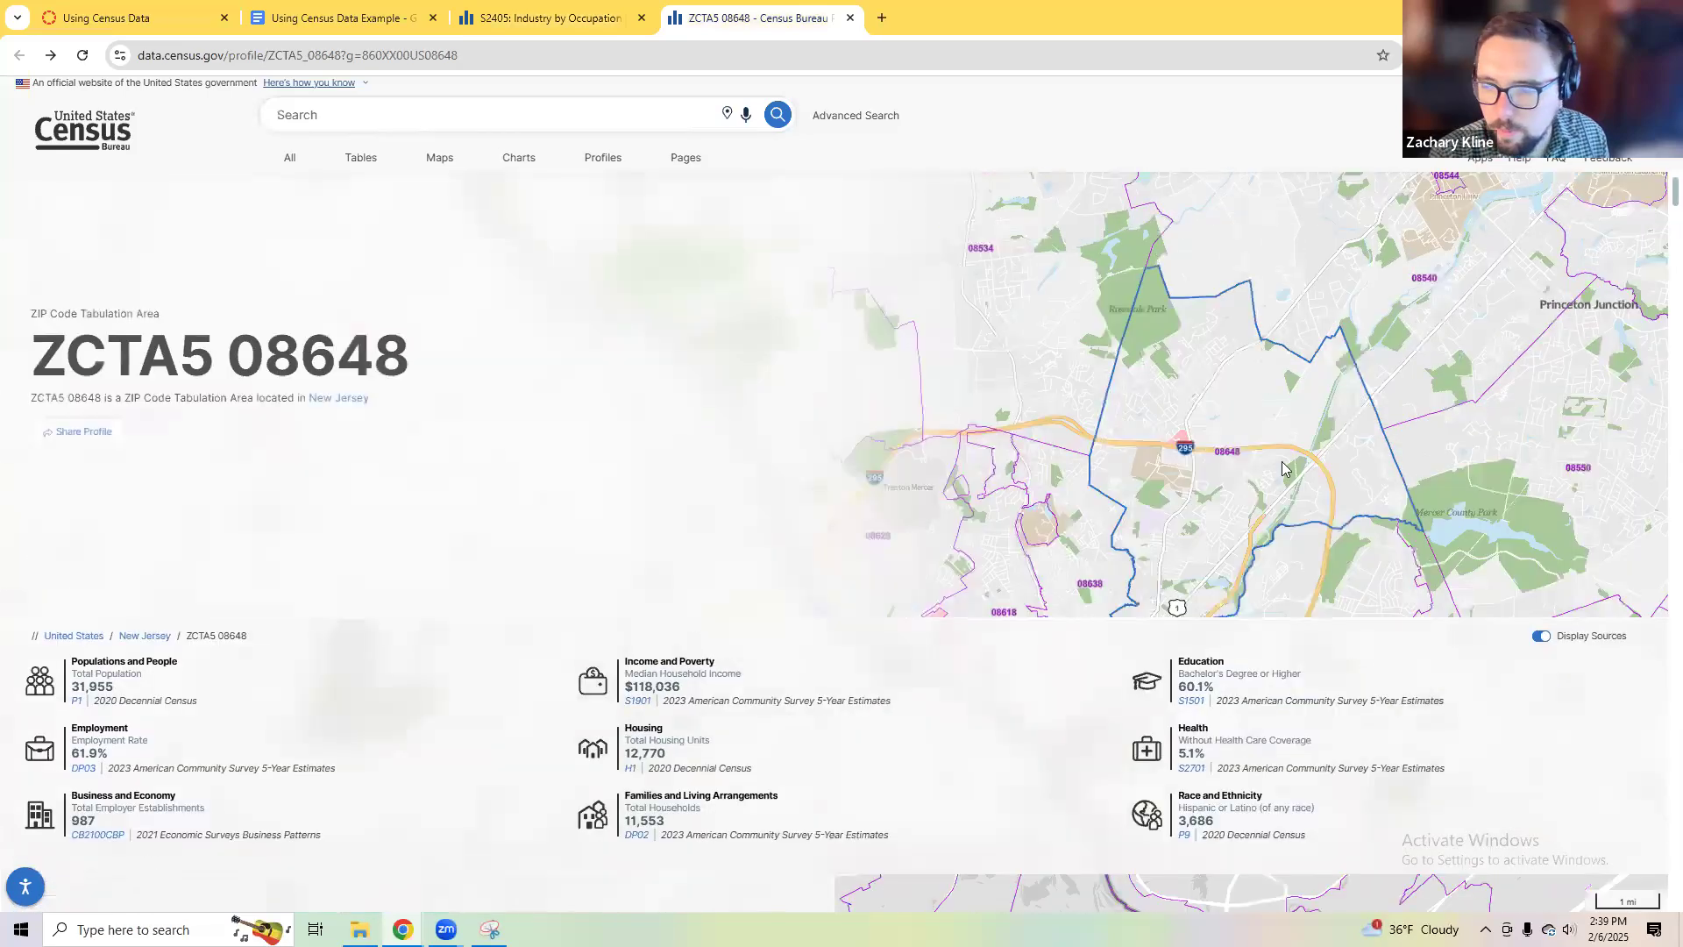
{"action": "scroll", "coordinate": [1279, 473], "scroll_direction": "down", "scroll_amount": 2}
{"action": "scroll", "coordinate": [1276, 484], "scroll_direction": "down", "scroll_amount": 1}
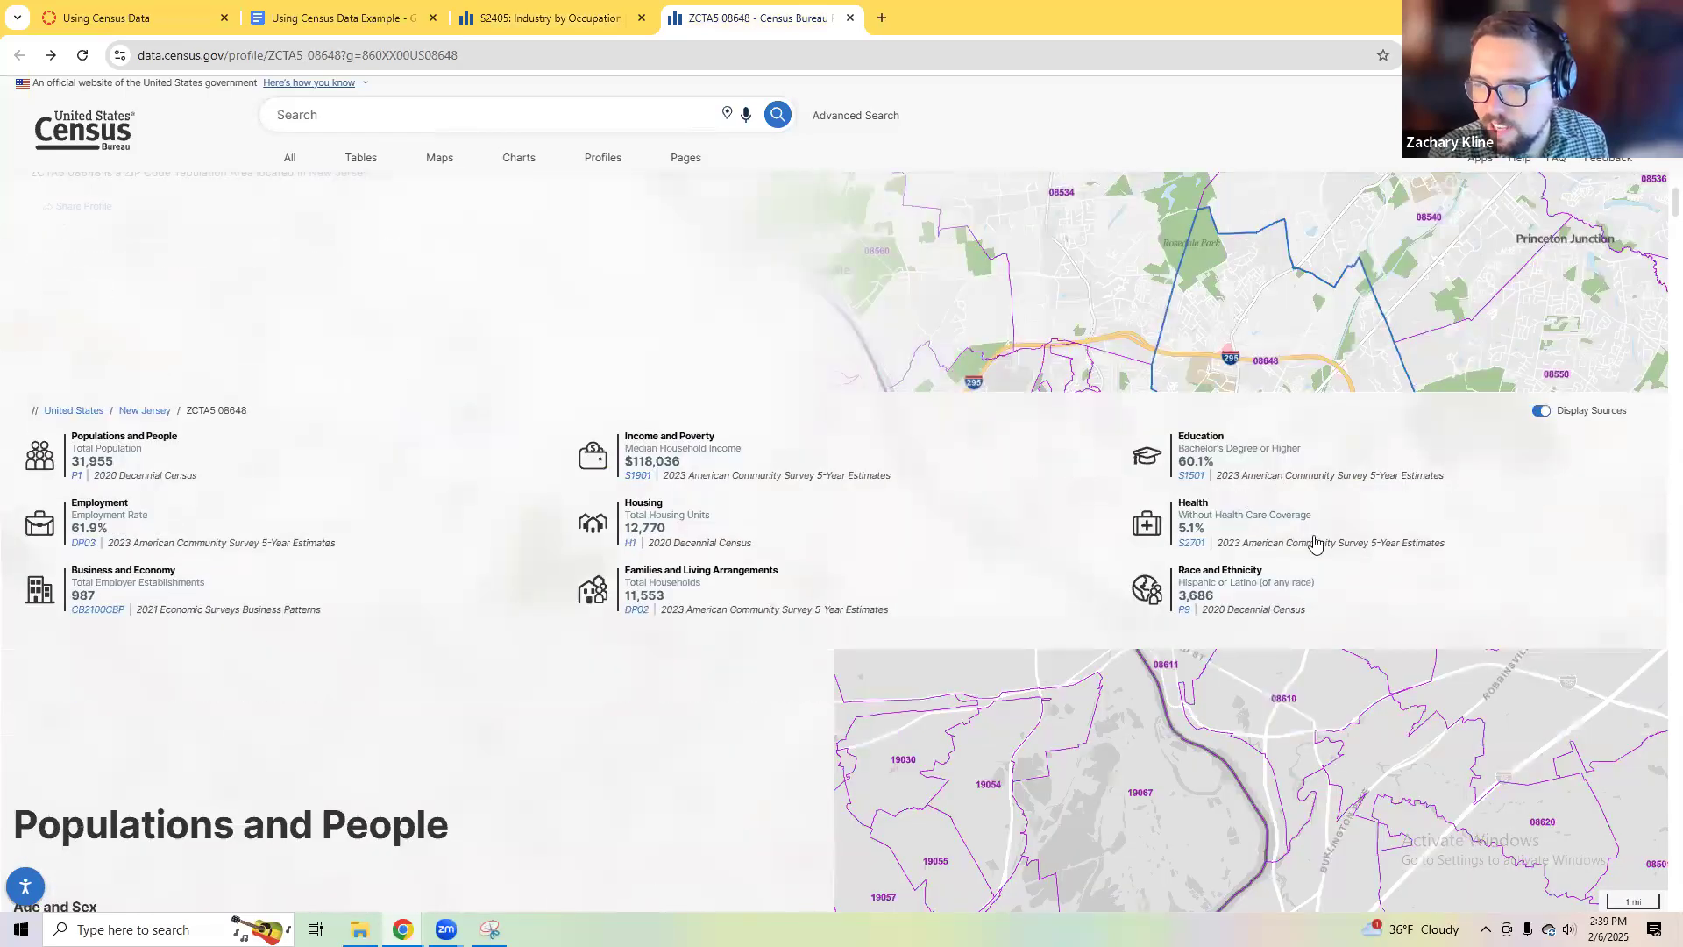
{"action": "scroll", "coordinate": [1322, 544], "scroll_direction": "up", "scroll_amount": 1}
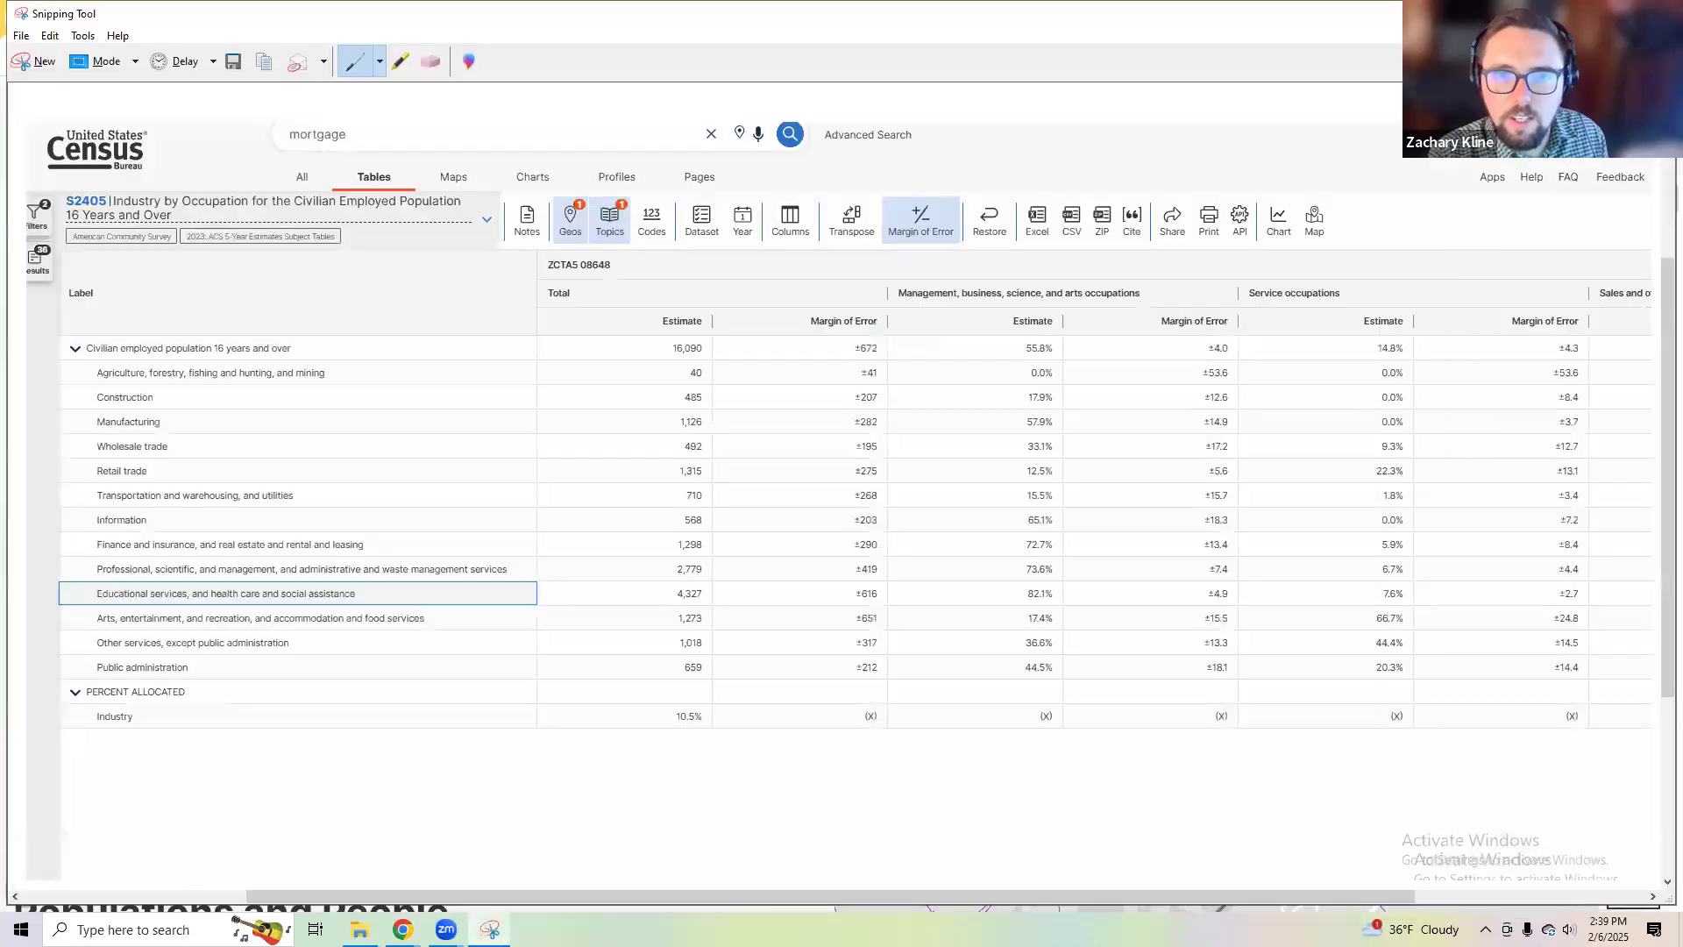
{"action": "left_click", "coordinate": [37, 63]}
{"action": "left_click_drag", "start_coordinate": [30, 190], "coordinate": [1635, 721]}
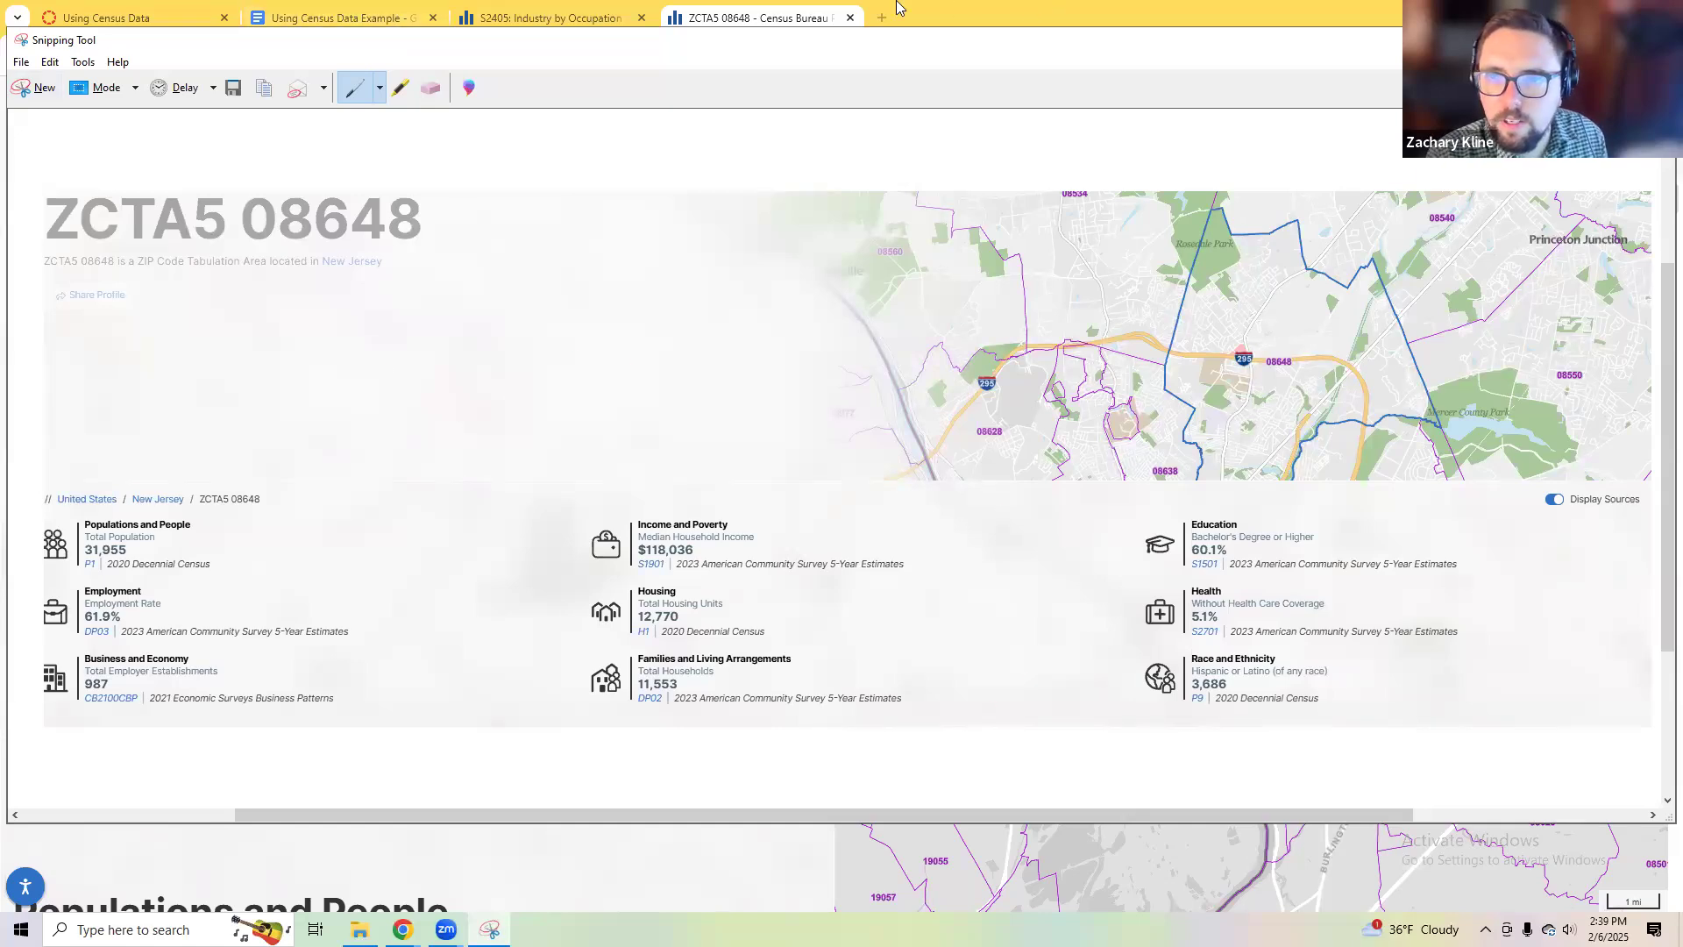
Step: Answer question 8 with "5.1%" and insert the profile summary screenshot below it
{"action": "left_click", "coordinate": [342, 18]}
{"action": "left_click", "coordinate": [341, 17]}
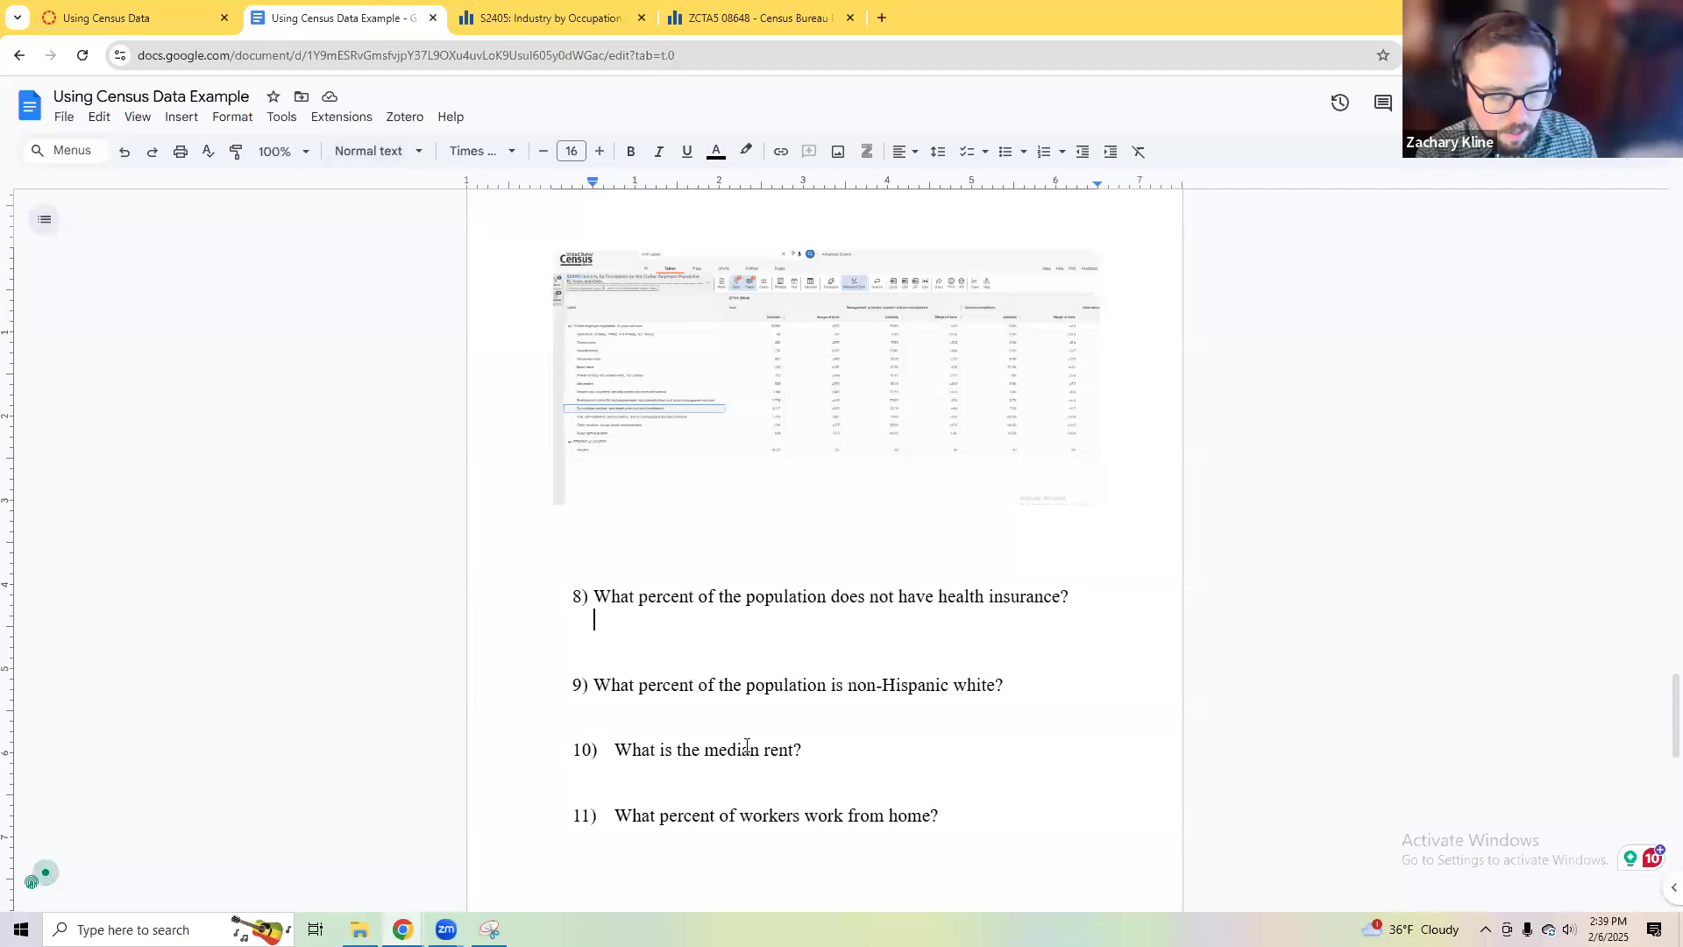
{"action": "type", "text": "5.1%"}
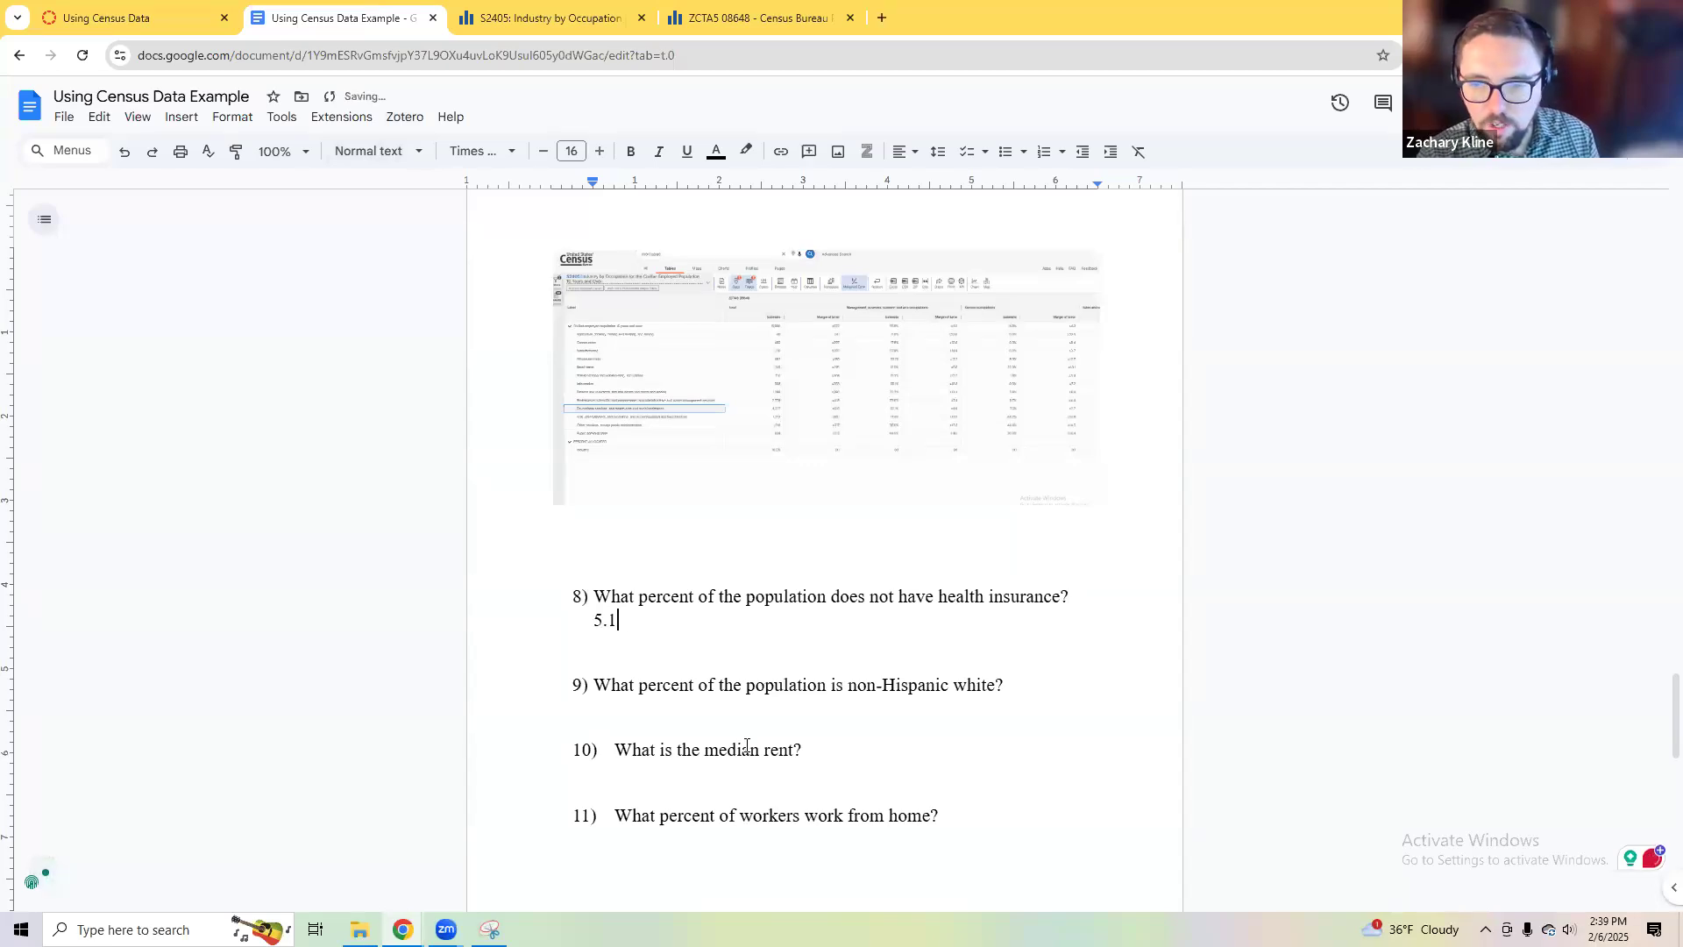
{"action": "key", "text": "Return"}
{"action": "key", "text": "ctrl+v"}
{"action": "scroll", "coordinate": [730, 751], "scroll_direction": "down", "scroll_amount": 3}
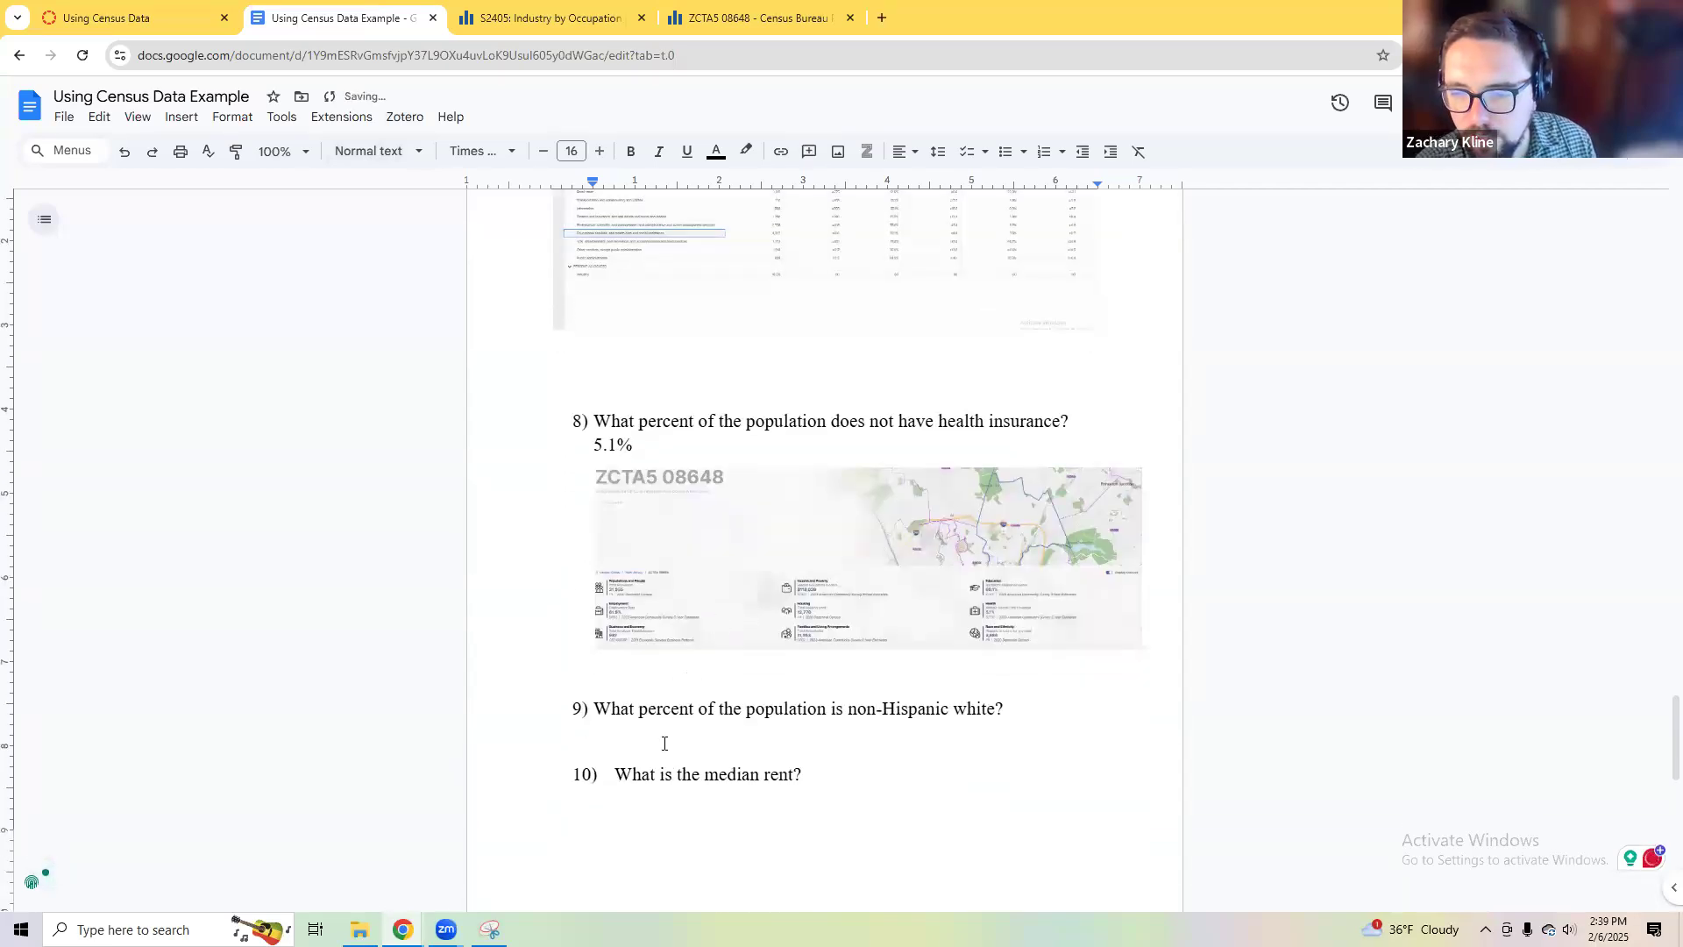
Step: Place the cursor under question 9 and find the non-Hispanic white figure in the profile's Race and Ethnicity section
{"action": "left_click", "coordinate": [688, 658]}
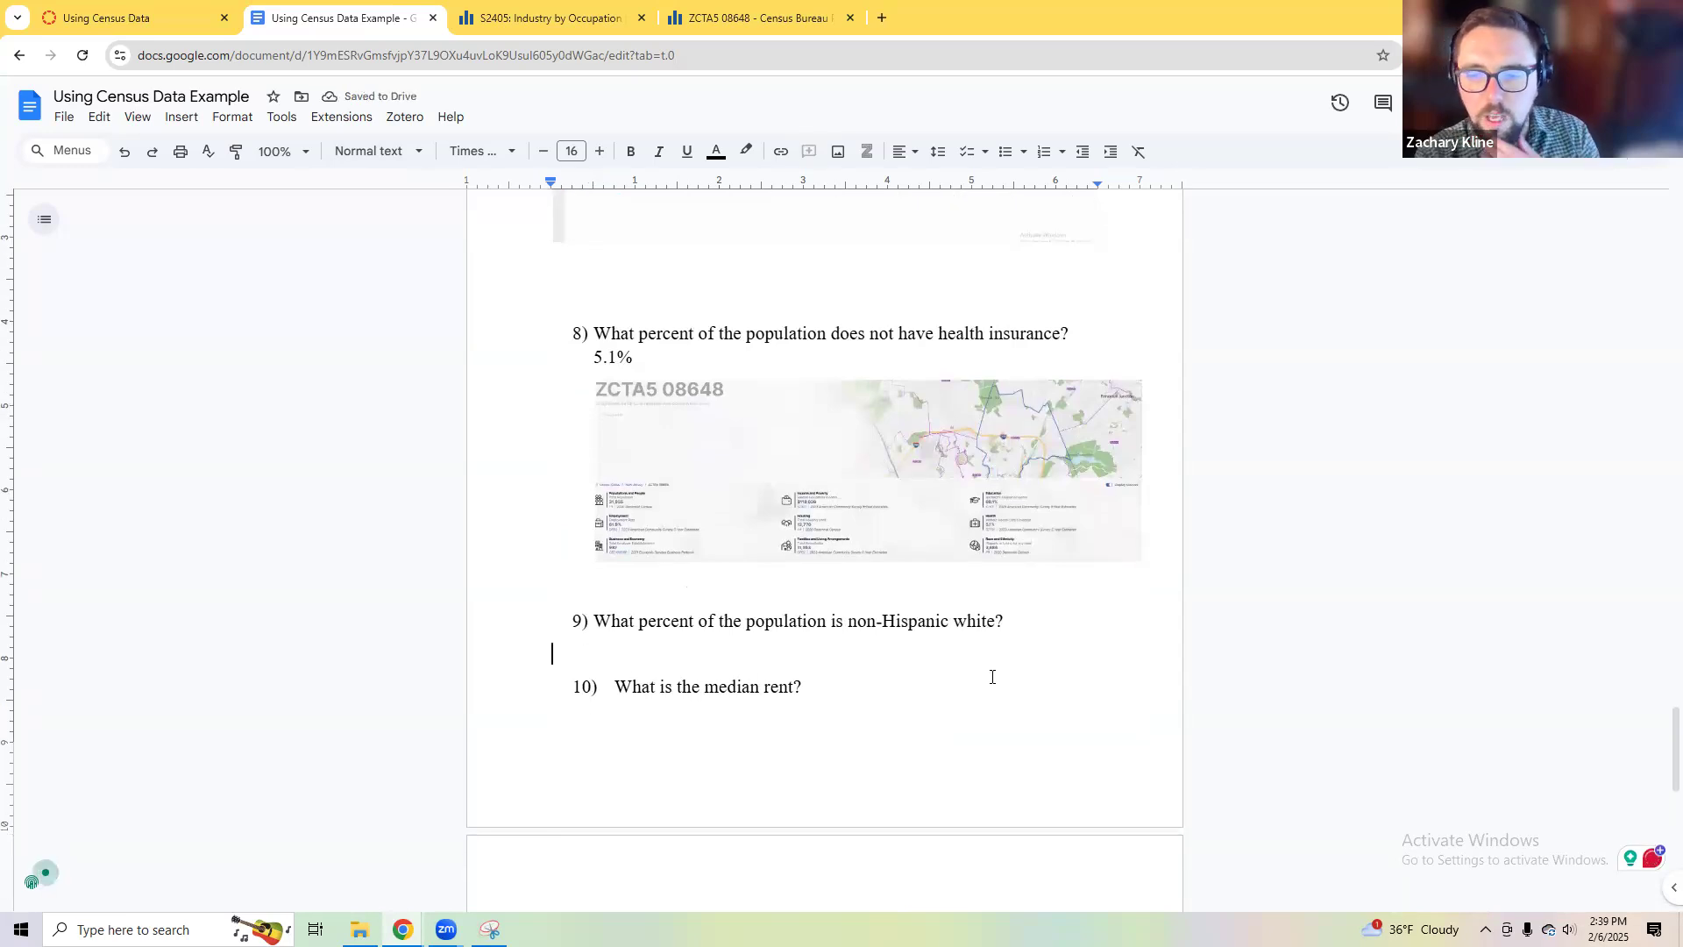
{"action": "left_click", "coordinate": [752, 11]}
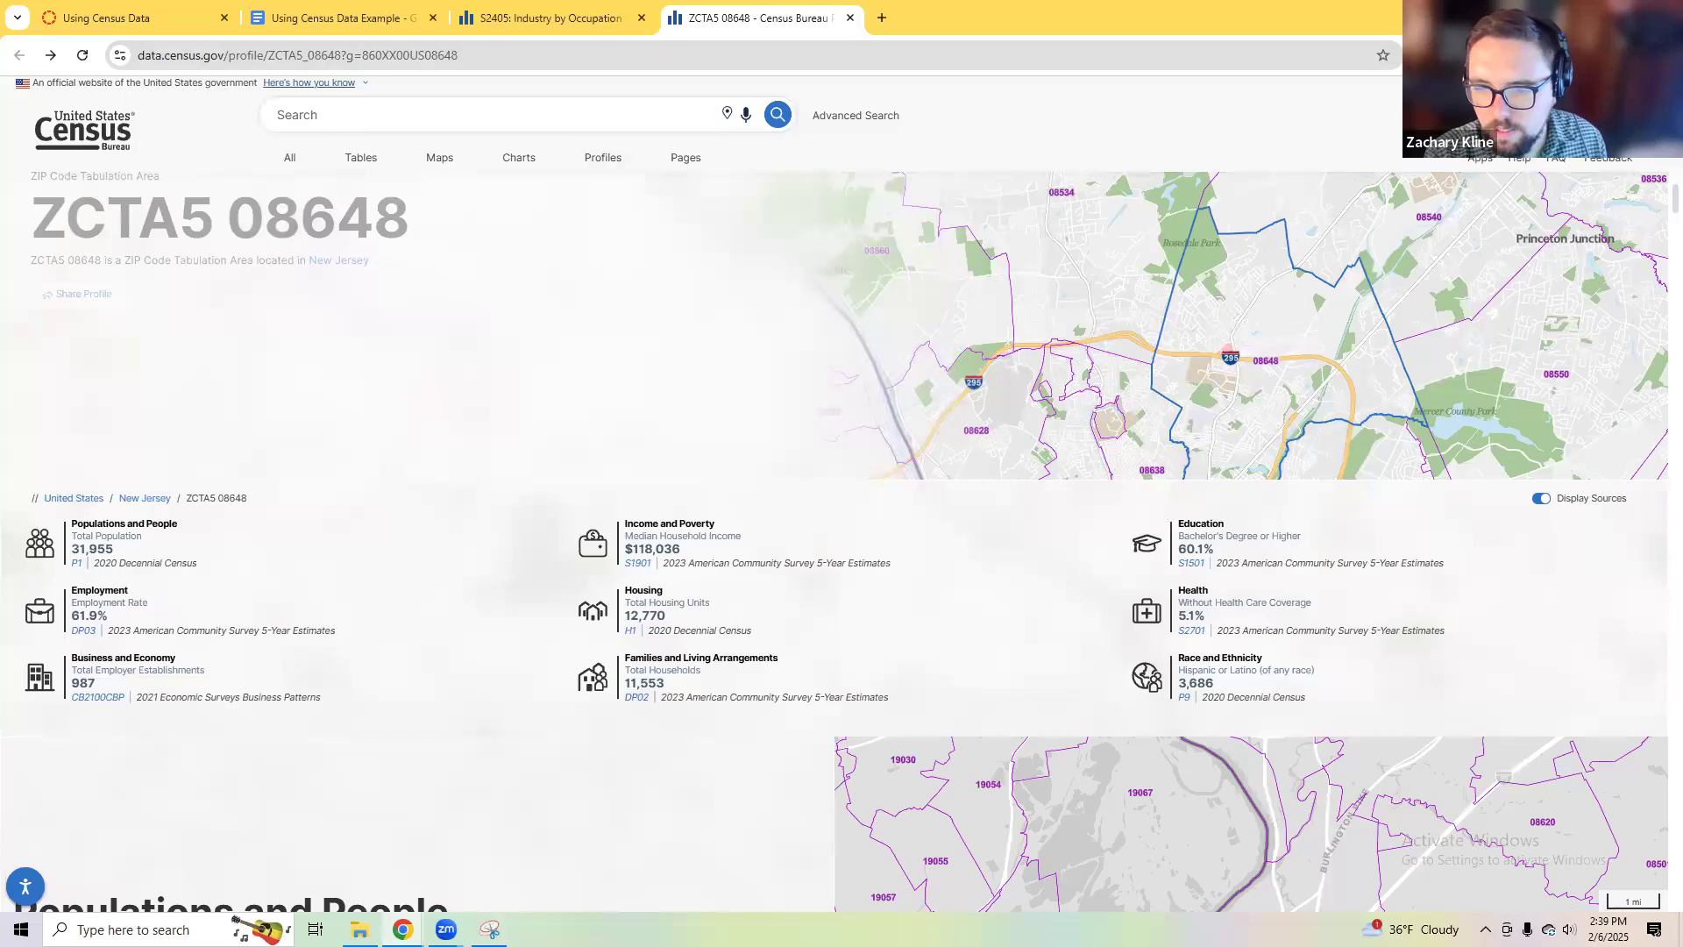
{"action": "scroll", "coordinate": [695, 804], "scroll_direction": "down", "scroll_amount": 15}
{"action": "scroll", "coordinate": [670, 607], "scroll_direction": "down", "scroll_amount": 20}
{"action": "scroll", "coordinate": [699, 602], "scroll_direction": "down", "scroll_amount": 10}
{"action": "scroll", "coordinate": [698, 595], "scroll_direction": "up", "scroll_amount": 1}
{"action": "scroll", "coordinate": [688, 604], "scroll_direction": "down", "scroll_amount": 8}
{"action": "scroll", "coordinate": [687, 611], "scroll_direction": "down", "scroll_amount": 10}
{"action": "scroll", "coordinate": [686, 611], "scroll_direction": "down", "scroll_amount": 12}
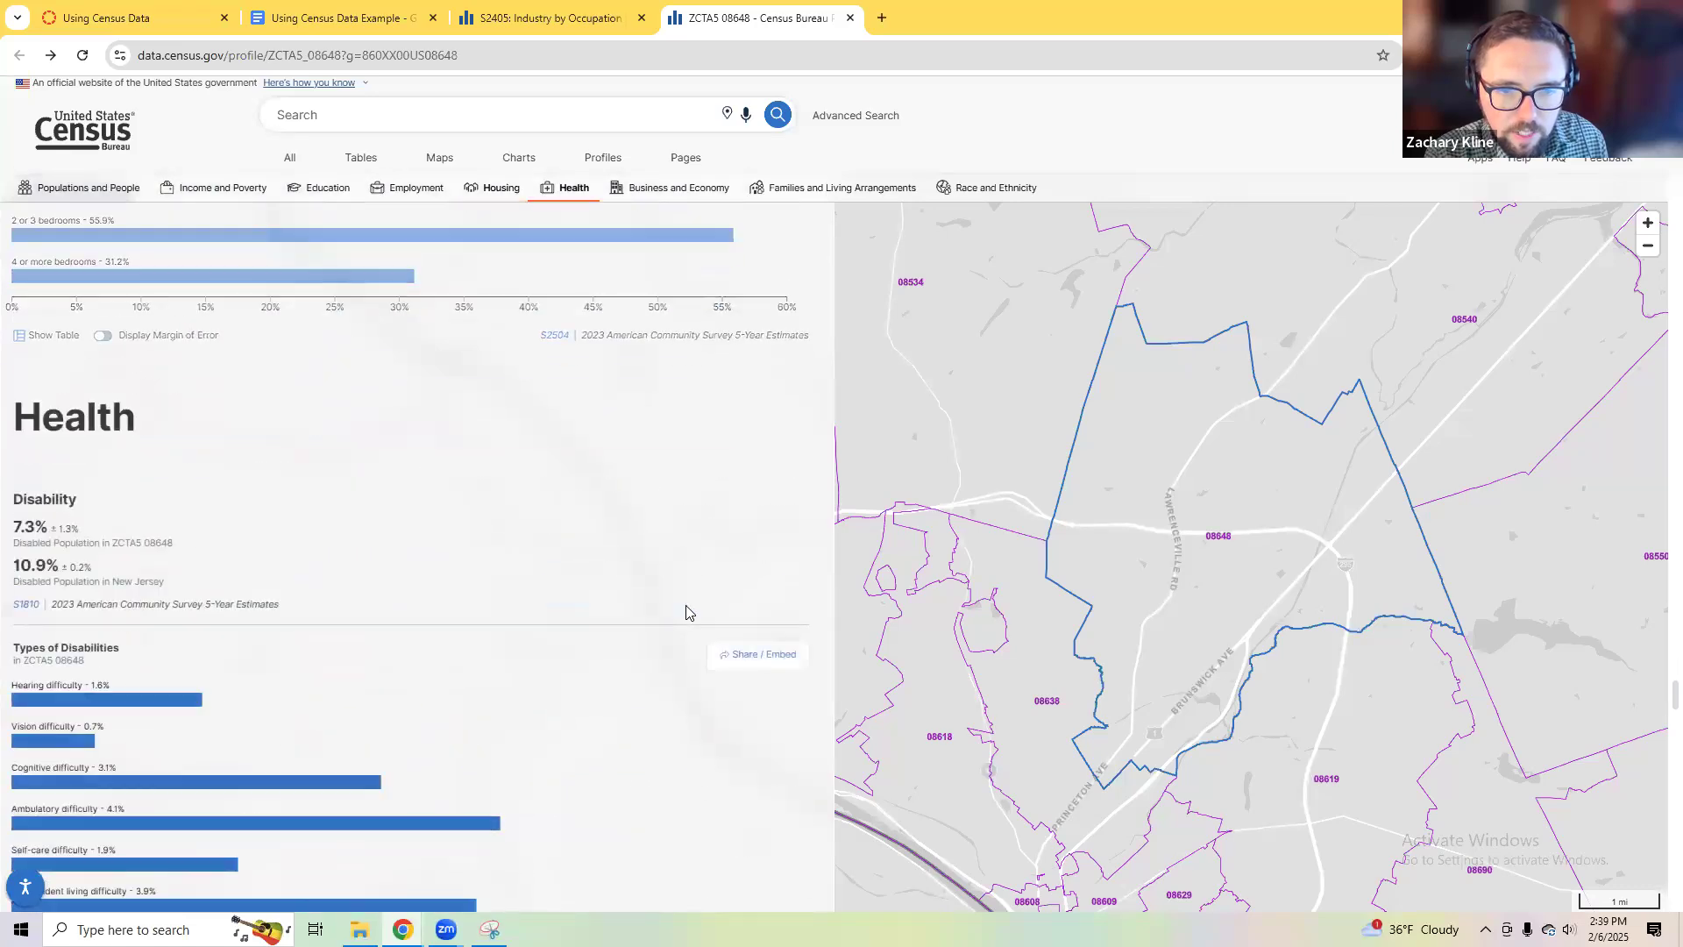
{"action": "scroll", "coordinate": [680, 616], "scroll_direction": "down", "scroll_amount": 8}
{"action": "scroll", "coordinate": [666, 626], "scroll_direction": "down", "scroll_amount": 10}
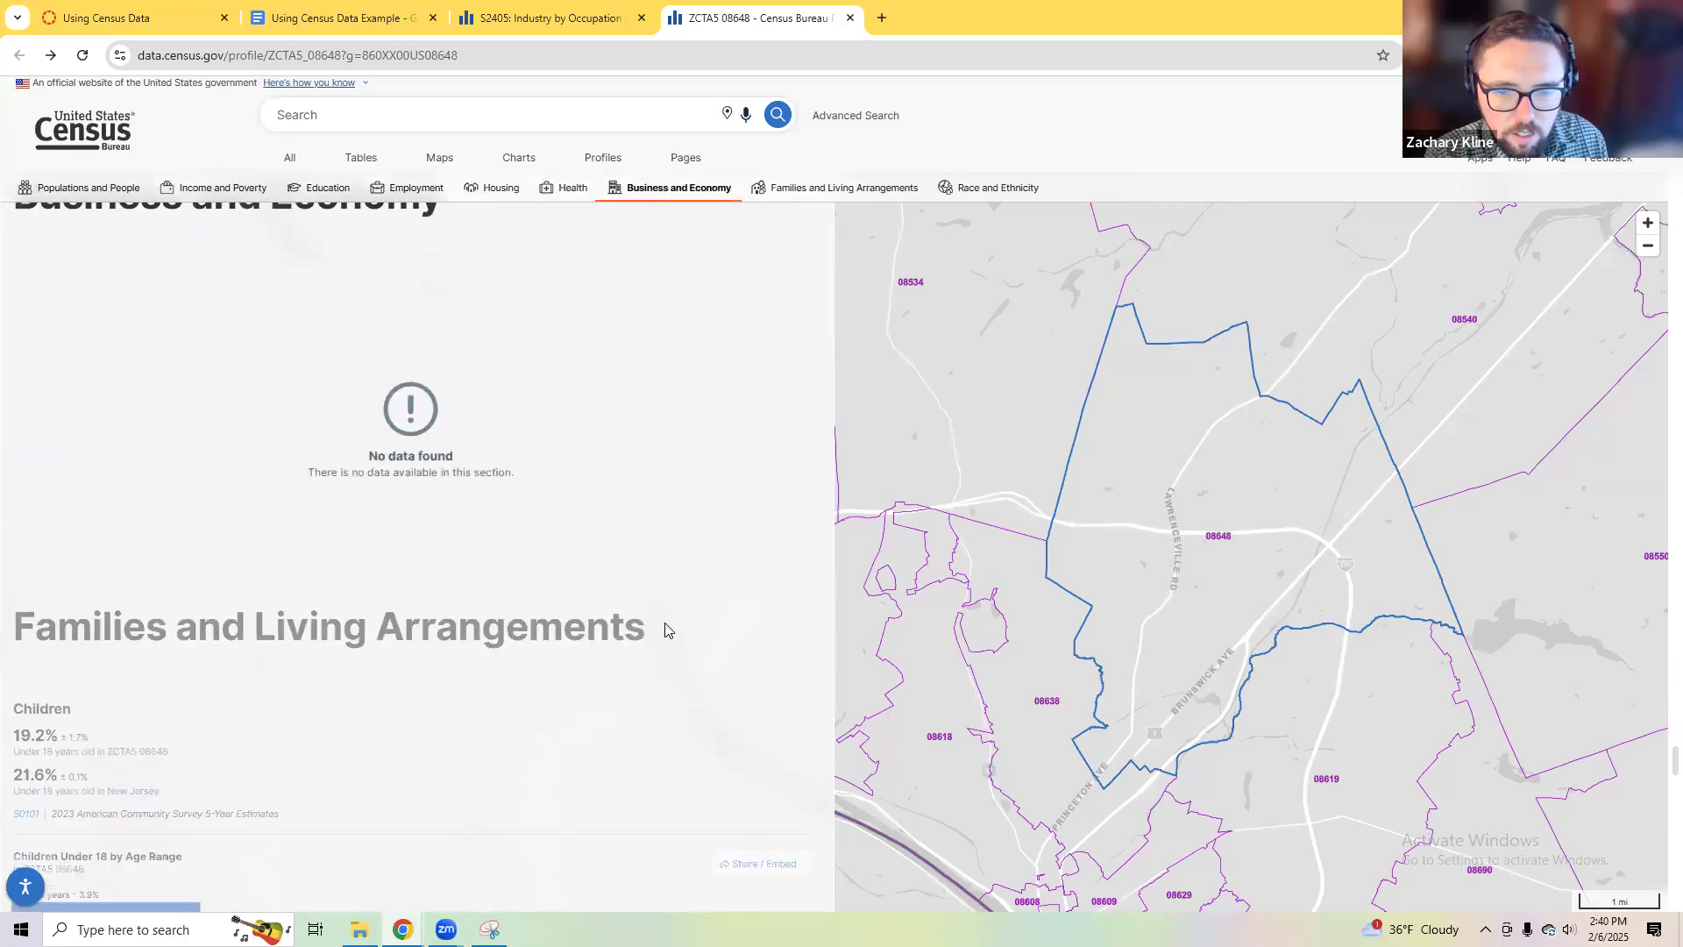
{"action": "scroll", "coordinate": [679, 621], "scroll_direction": "down", "scroll_amount": 8}
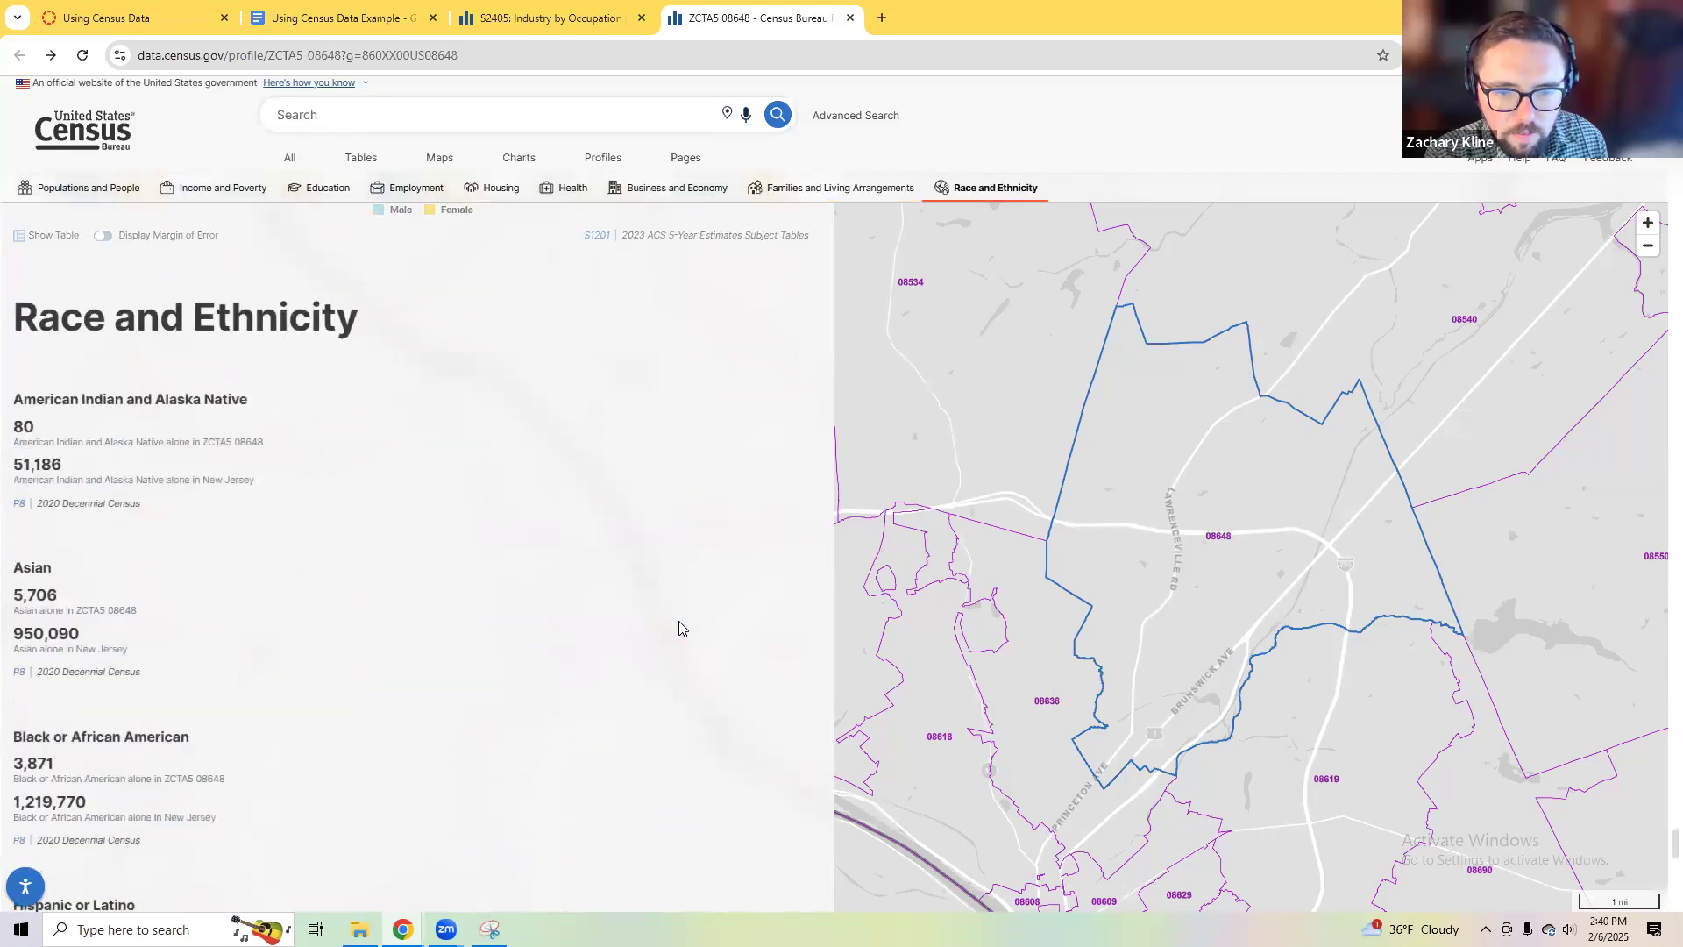
{"action": "scroll", "coordinate": [172, 492], "scroll_direction": "down", "scroll_amount": 4}
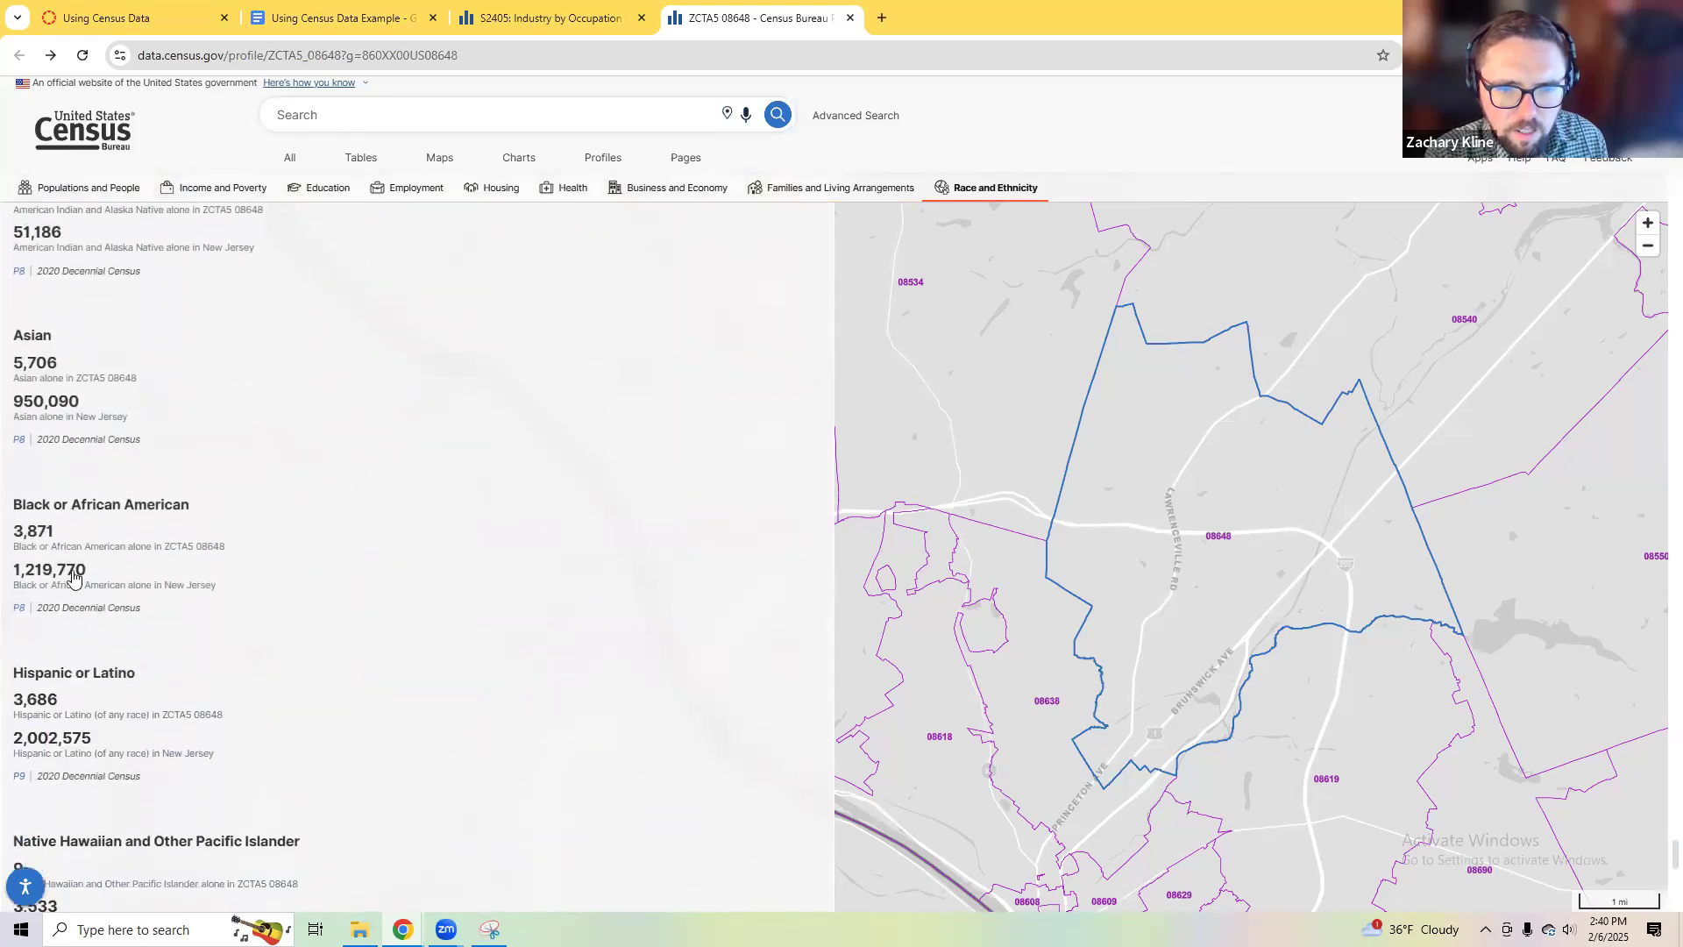
{"action": "scroll", "coordinate": [335, 623], "scroll_direction": "down", "scroll_amount": 1}
{"action": "scroll", "coordinate": [366, 621], "scroll_direction": "down", "scroll_amount": 5}
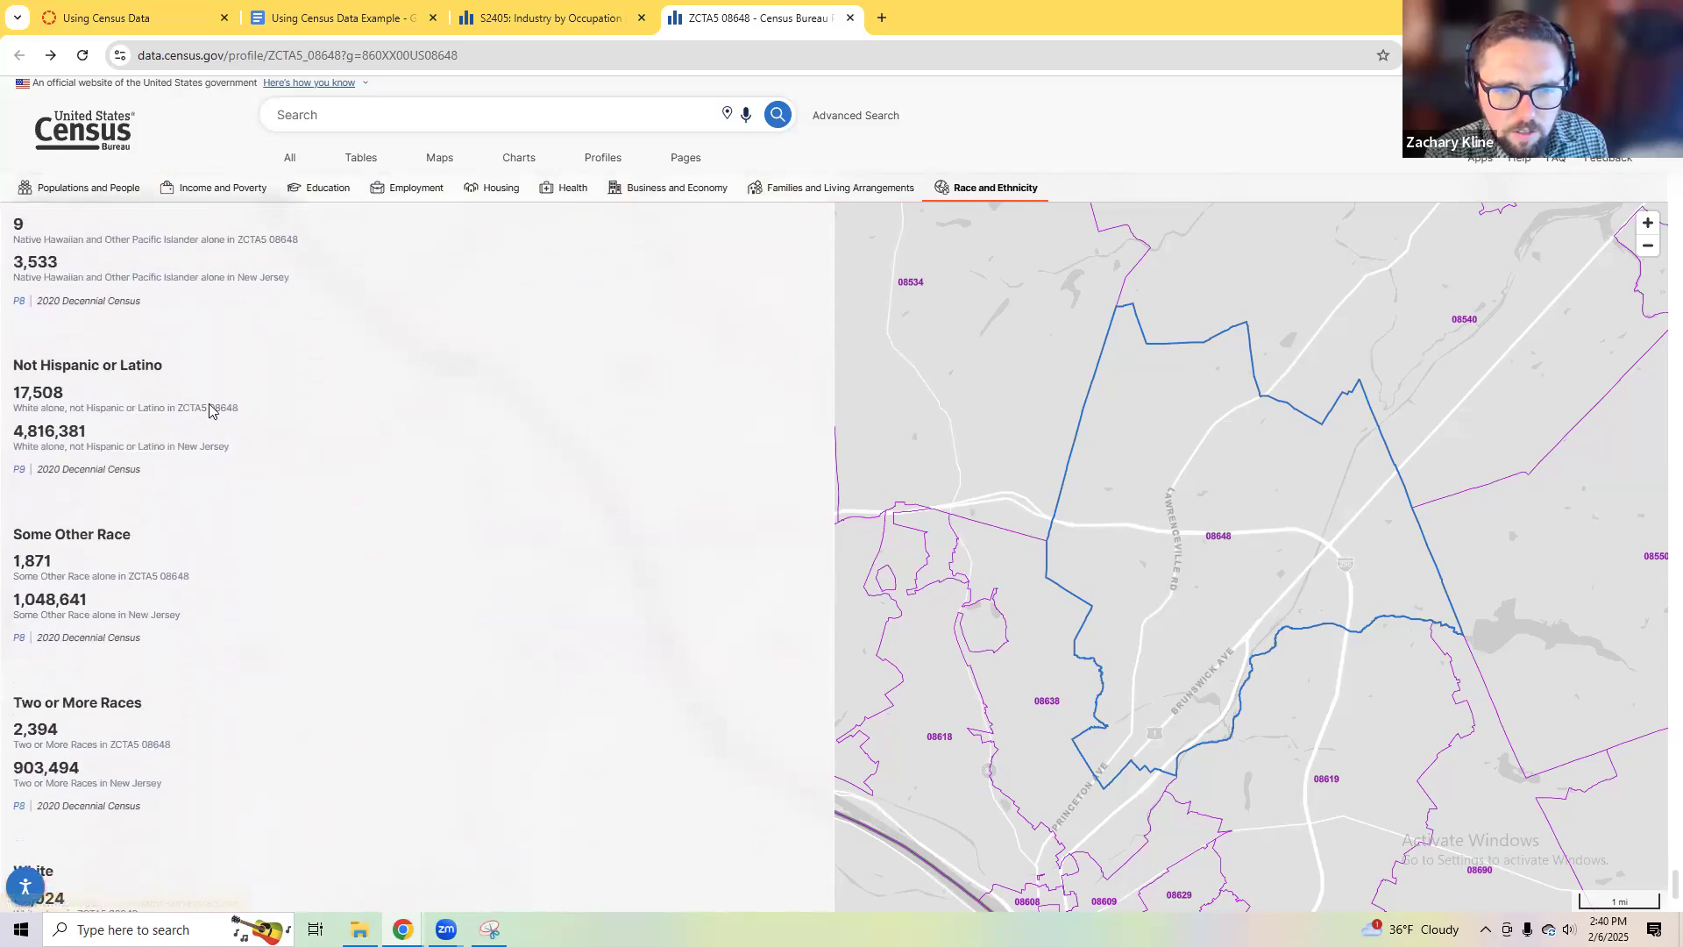
Step: Examine the "Not Hispanic or Latino" heading and the wording of its "White alone, not Hispanic or Latino in ZCTA5 08648" label
{"action": "left_click_drag", "start_coordinate": [21, 408], "coordinate": [226, 406]}
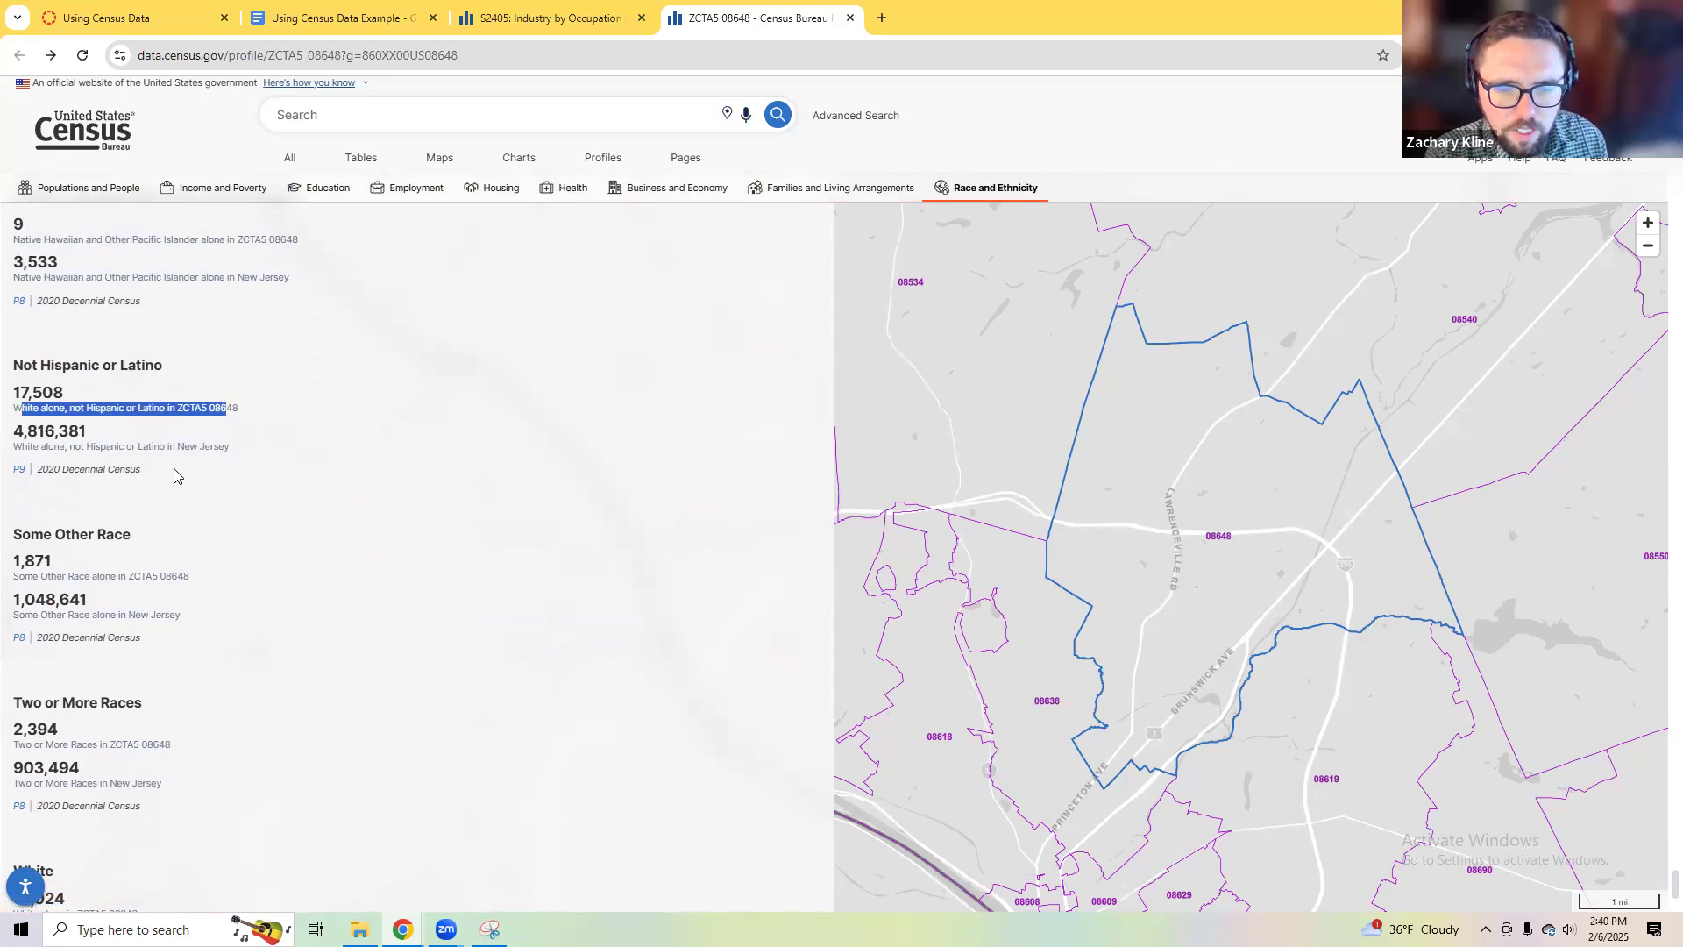
{"action": "scroll", "coordinate": [68, 551], "scroll_direction": "up", "scroll_amount": 2}
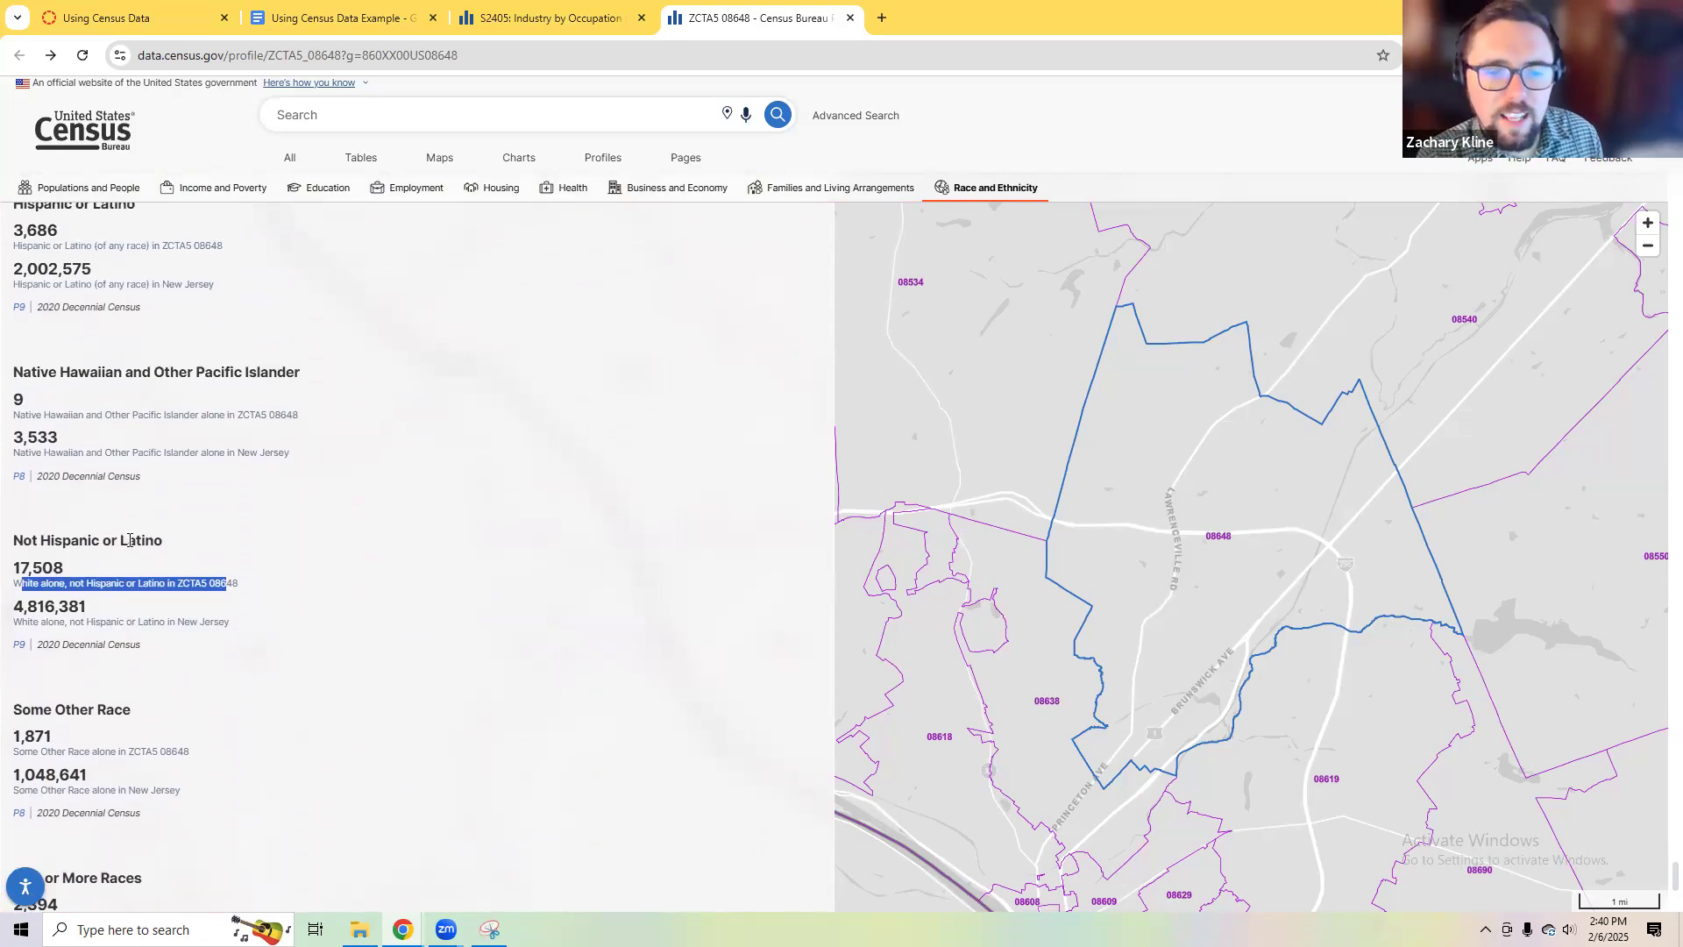
{"action": "left_click_drag", "start_coordinate": [152, 539], "coordinate": [13, 545]}
{"action": "left_click", "coordinate": [13, 552]}
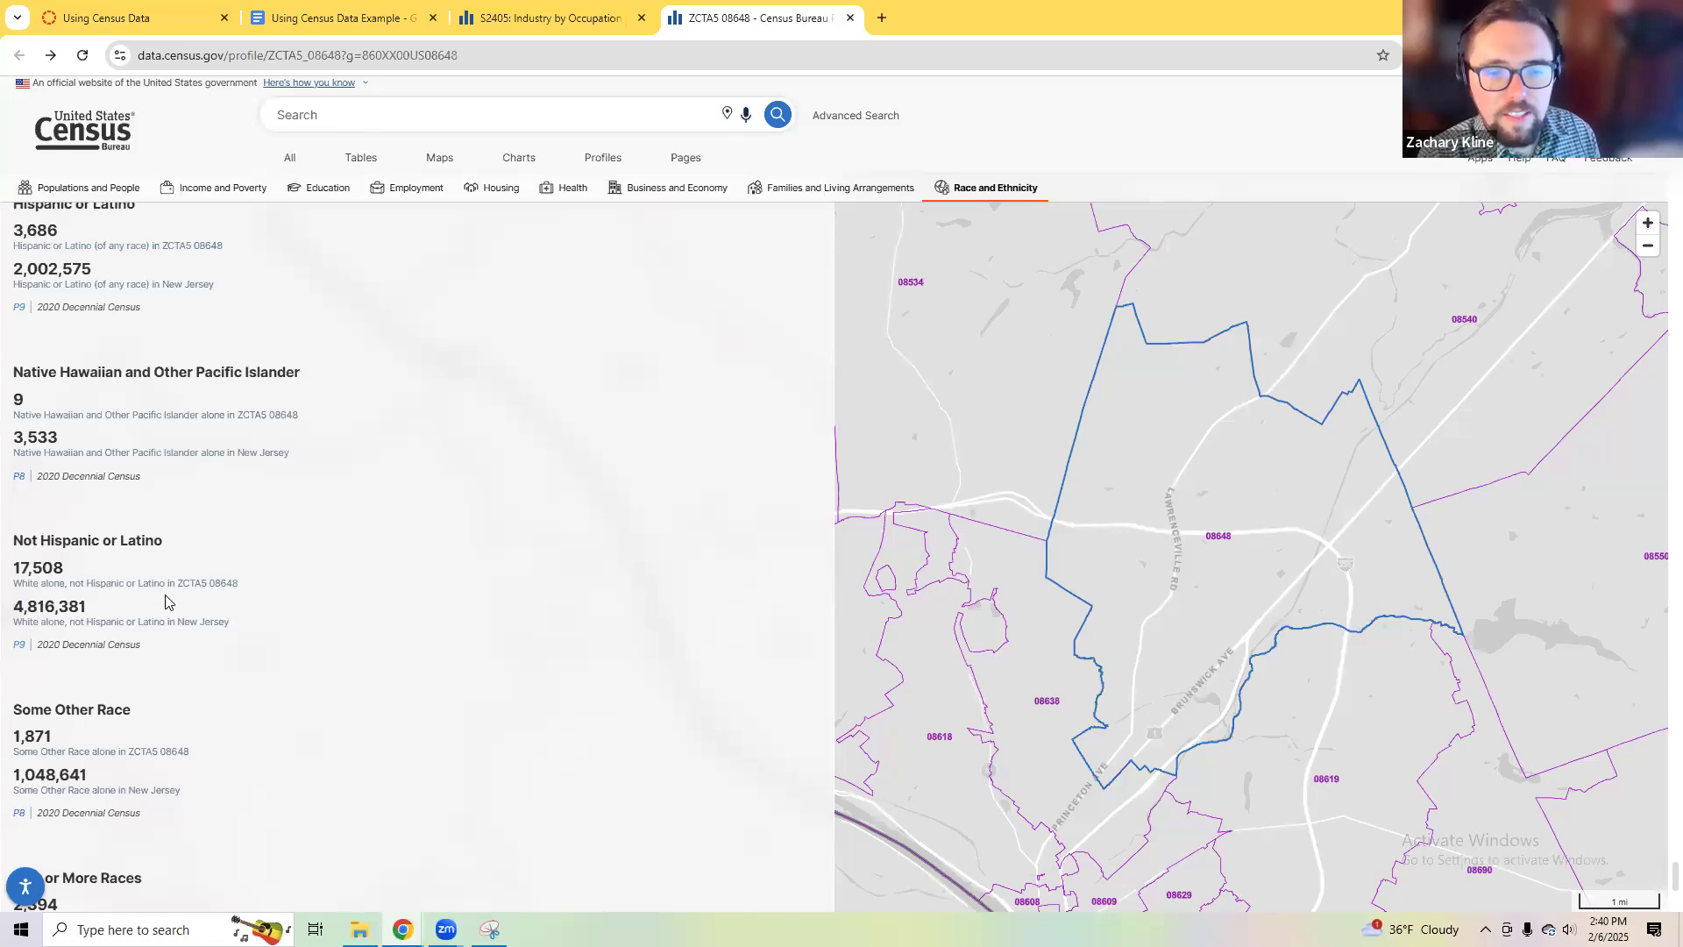
{"action": "left_click_drag", "start_coordinate": [18, 538], "coordinate": [162, 540]}
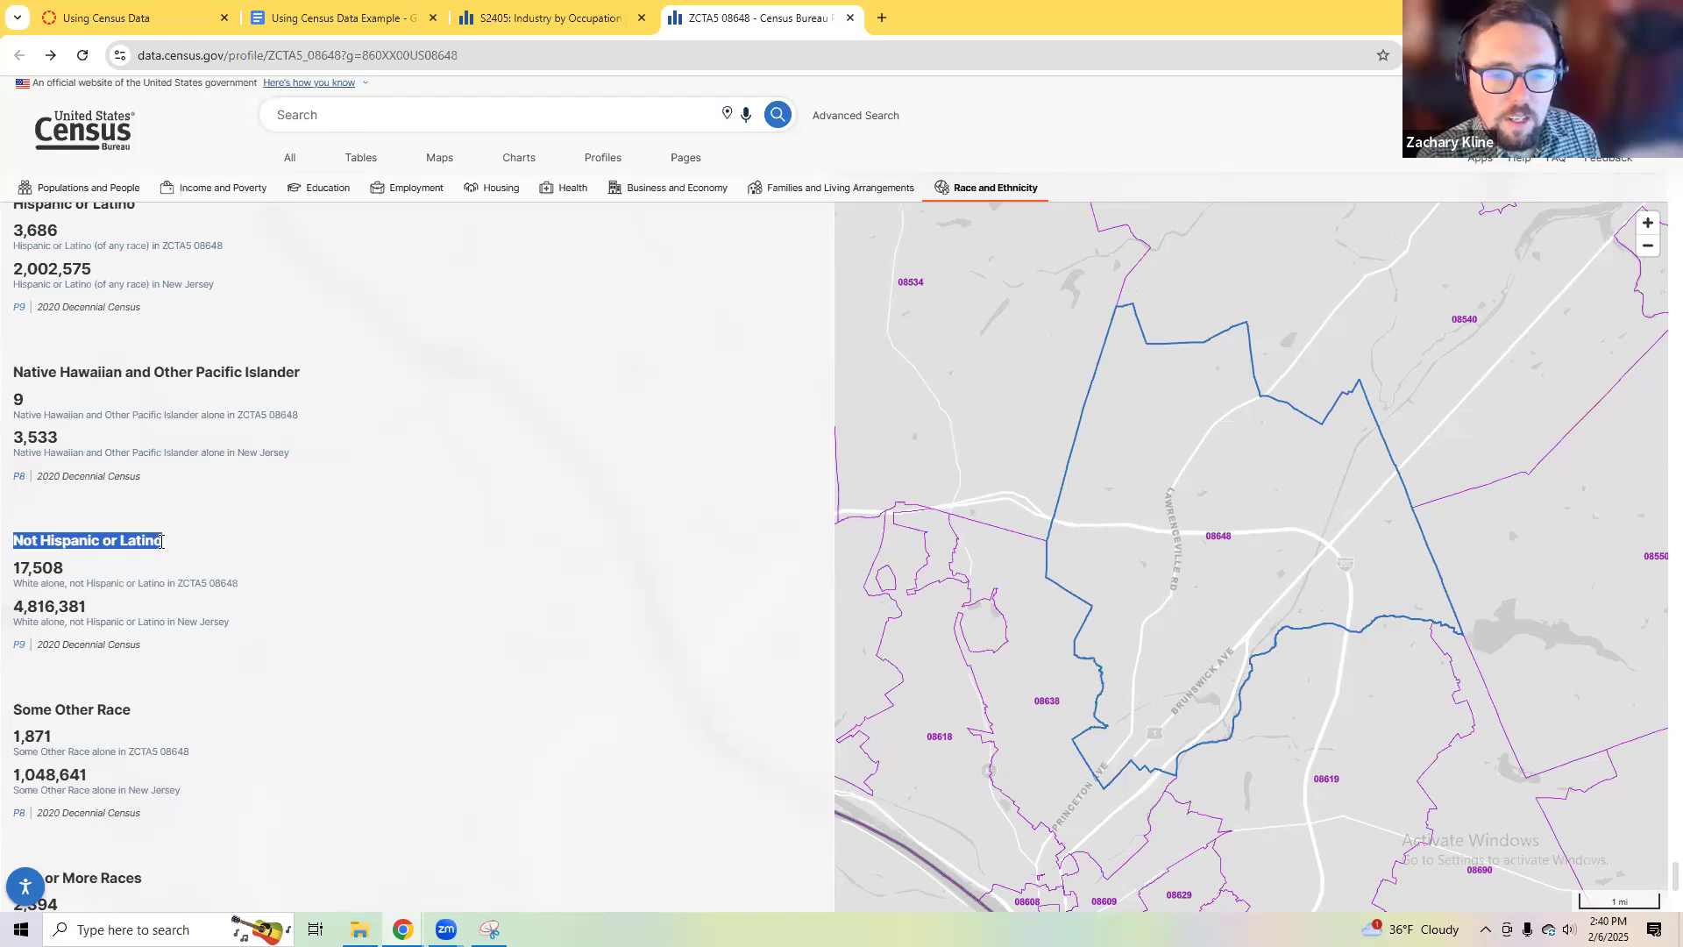
{"action": "left_click_drag", "start_coordinate": [30, 585], "coordinate": [231, 586]}
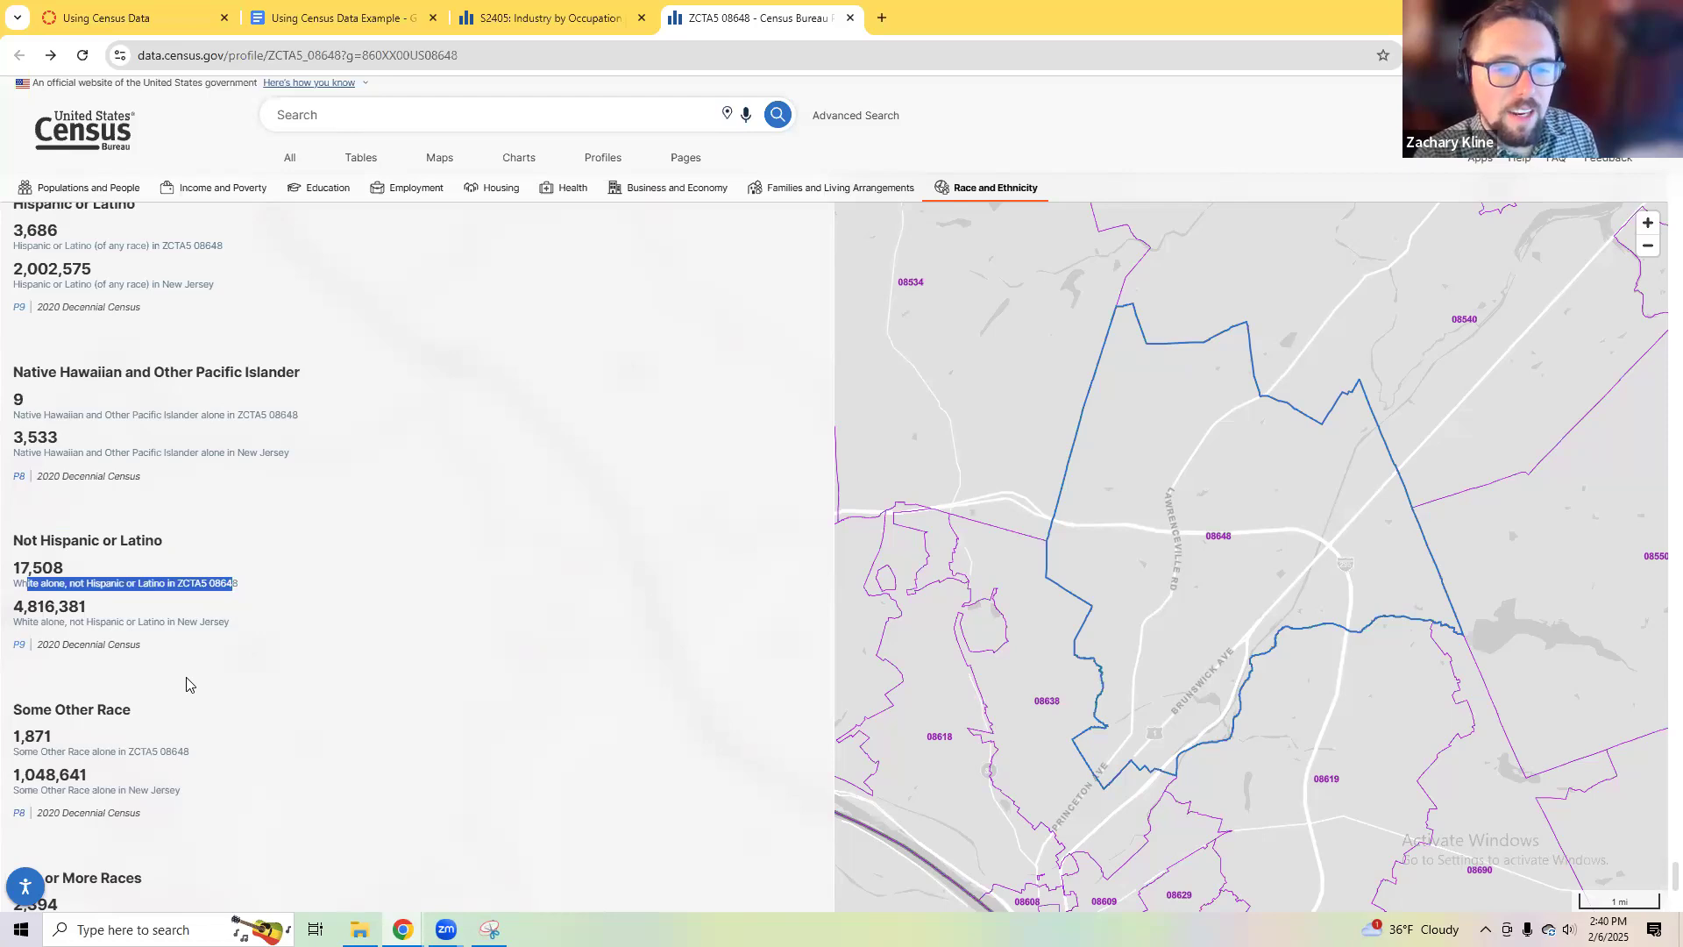
{"action": "double_click", "coordinate": [109, 583]}
{"action": "double_click", "coordinate": [52, 584]}
{"action": "double_click", "coordinate": [91, 586]}
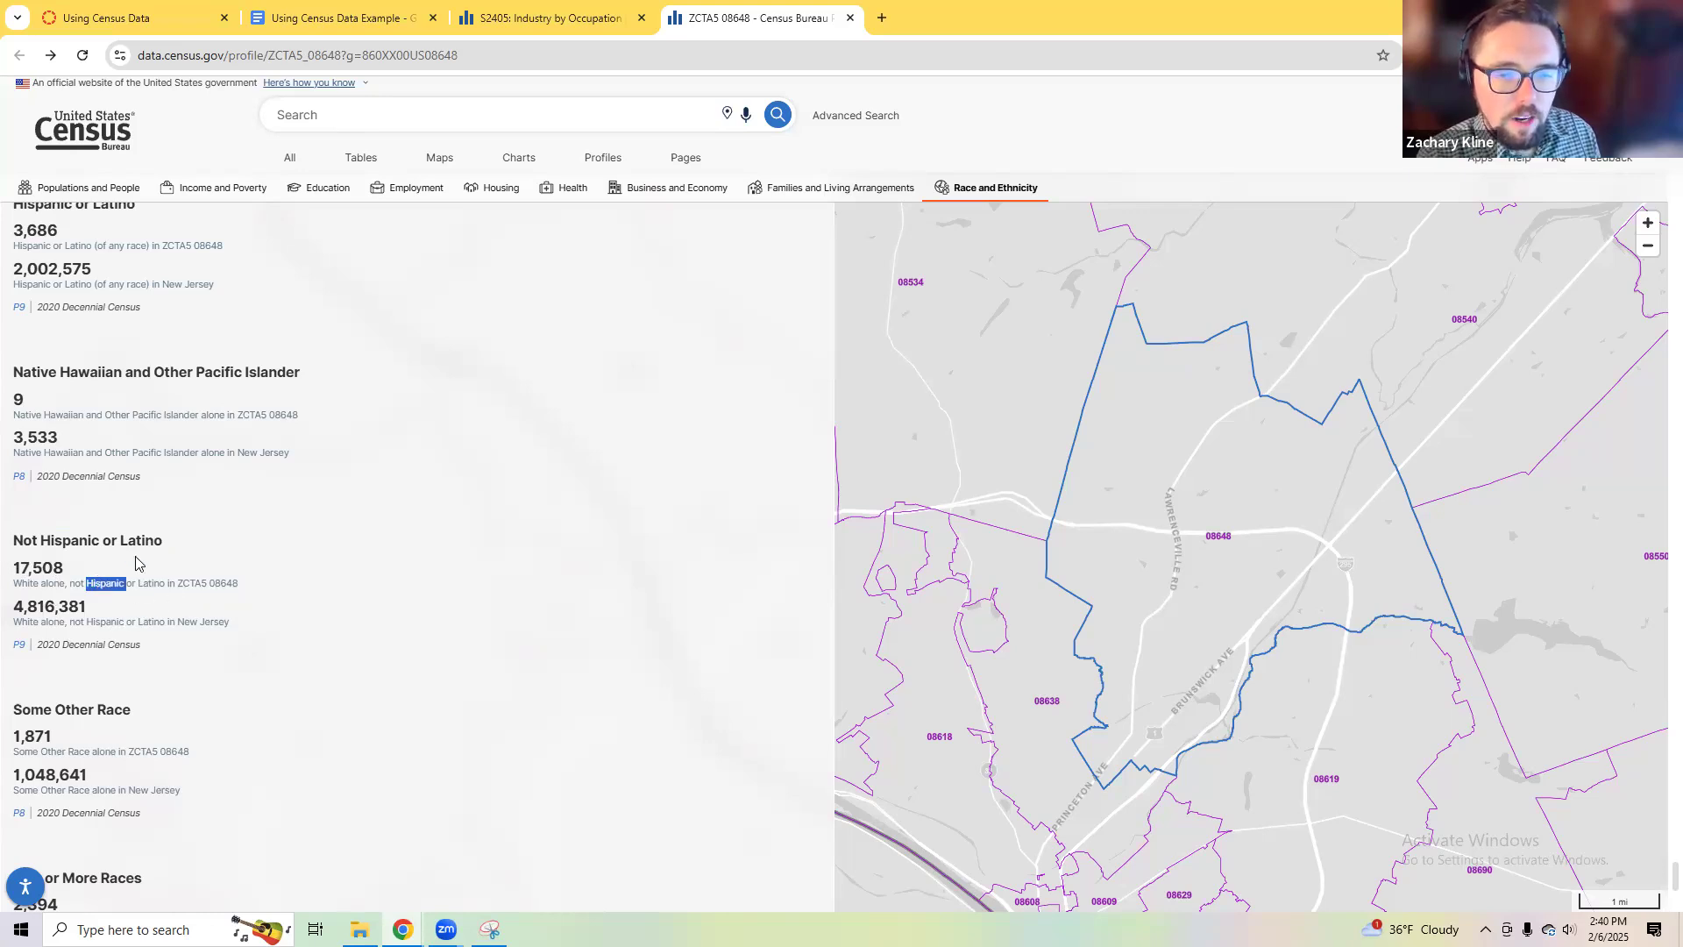
{"action": "double_click", "coordinate": [155, 582]}
{"action": "double_click", "coordinate": [110, 585]}
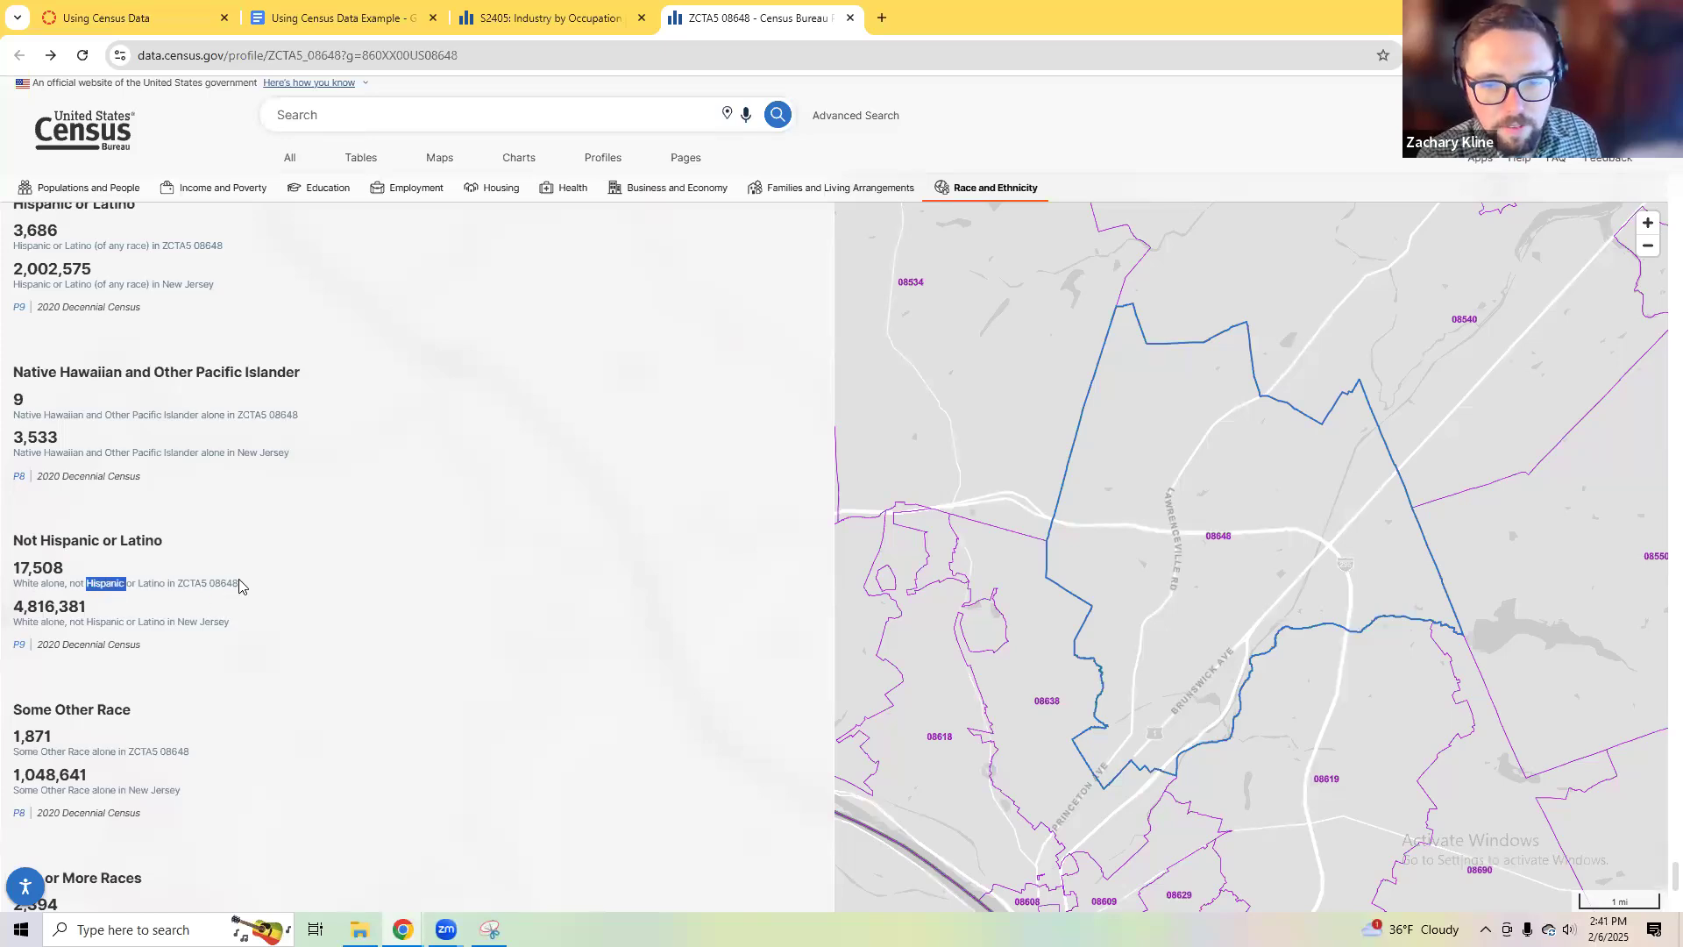
{"action": "left_click_drag", "start_coordinate": [233, 582], "coordinate": [21, 595]}
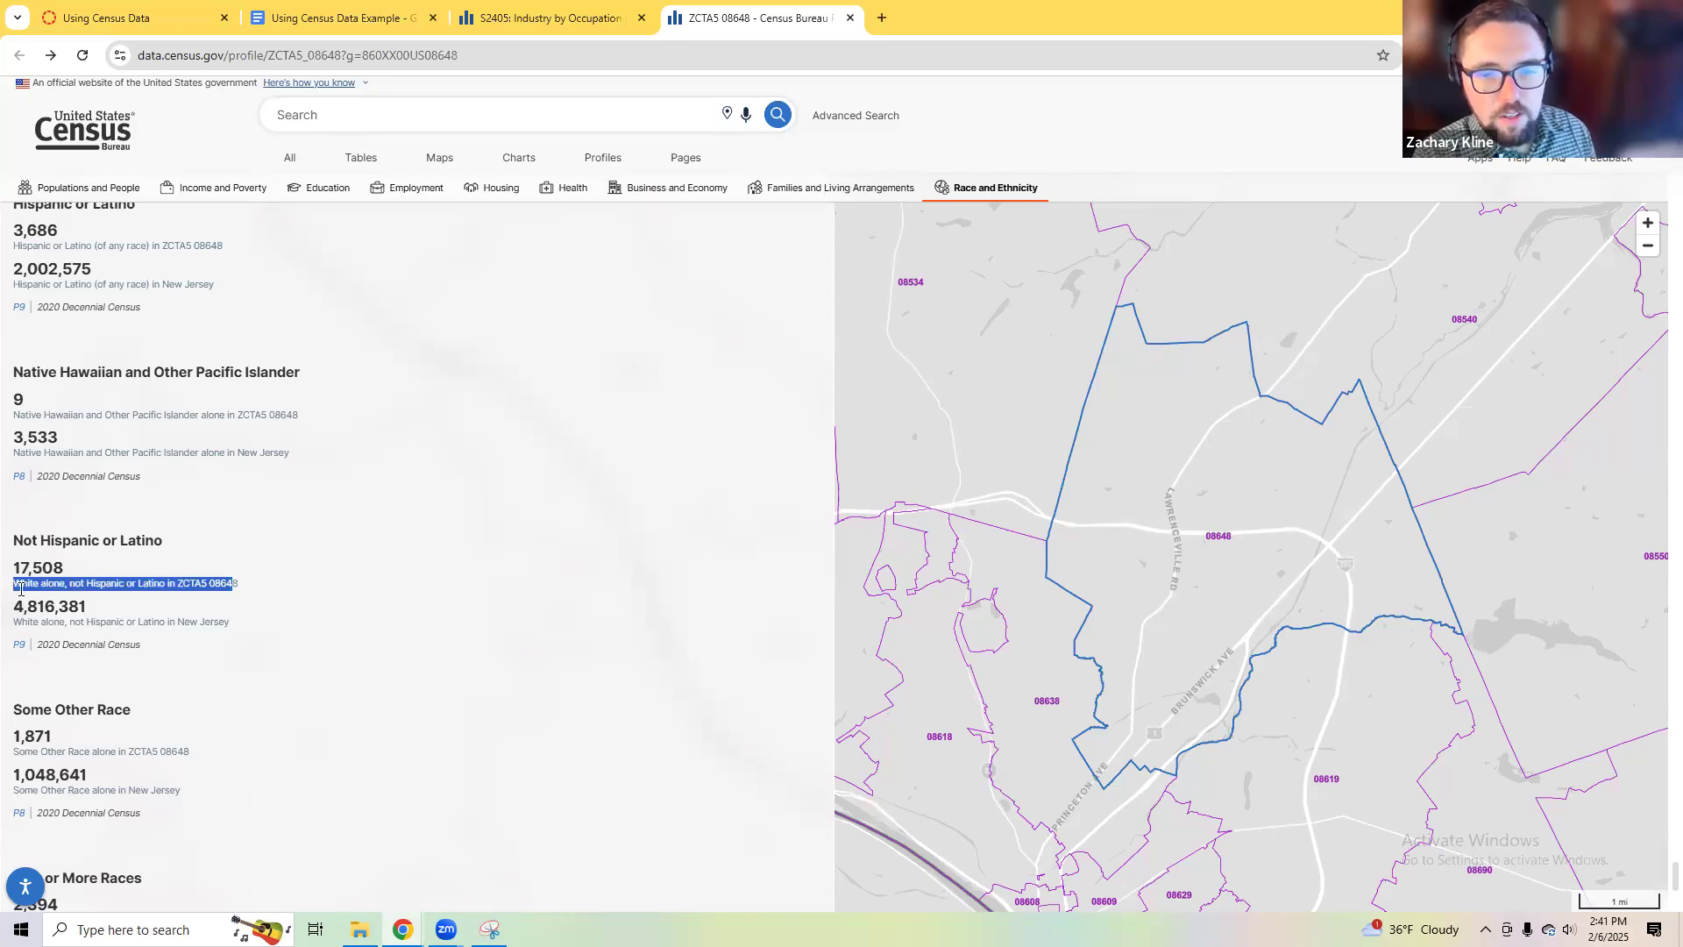
{"action": "left_click_drag", "start_coordinate": [26, 583], "coordinate": [228, 587]}
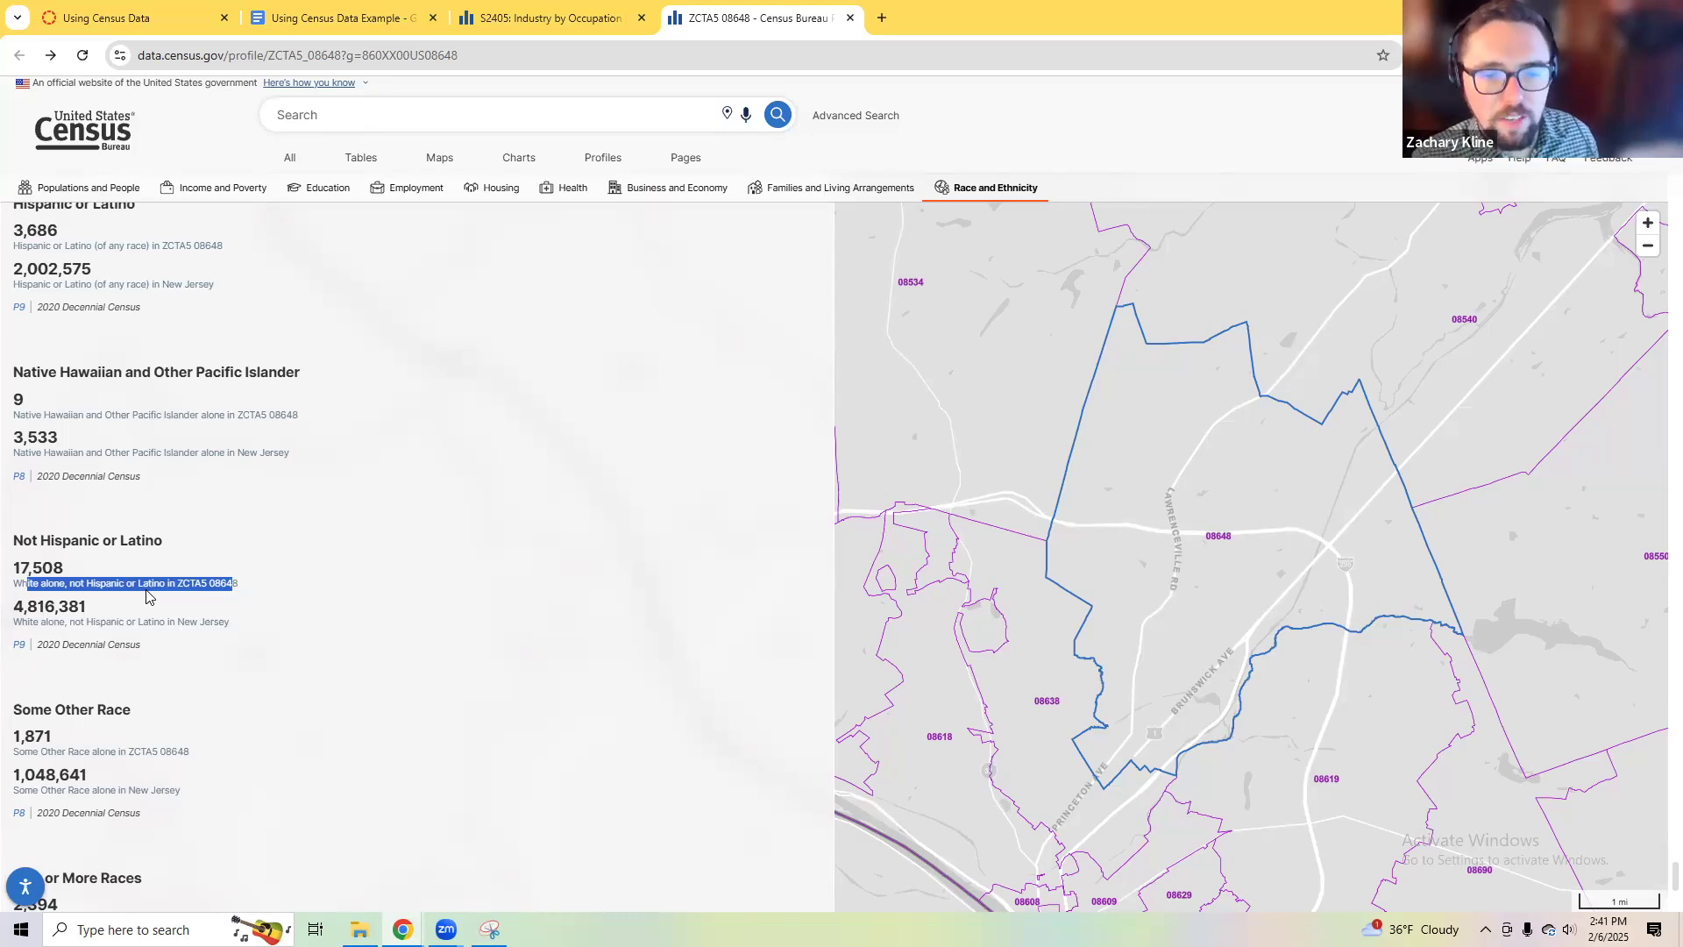
Step: Compare the ZCTA5 08648 and New Jersey counts of white alone, not Hispanic or Latino residents
{"action": "left_click", "coordinate": [62, 566]}
{"action": "double_click", "coordinate": [53, 566]}
{"action": "double_click", "coordinate": [48, 606]}
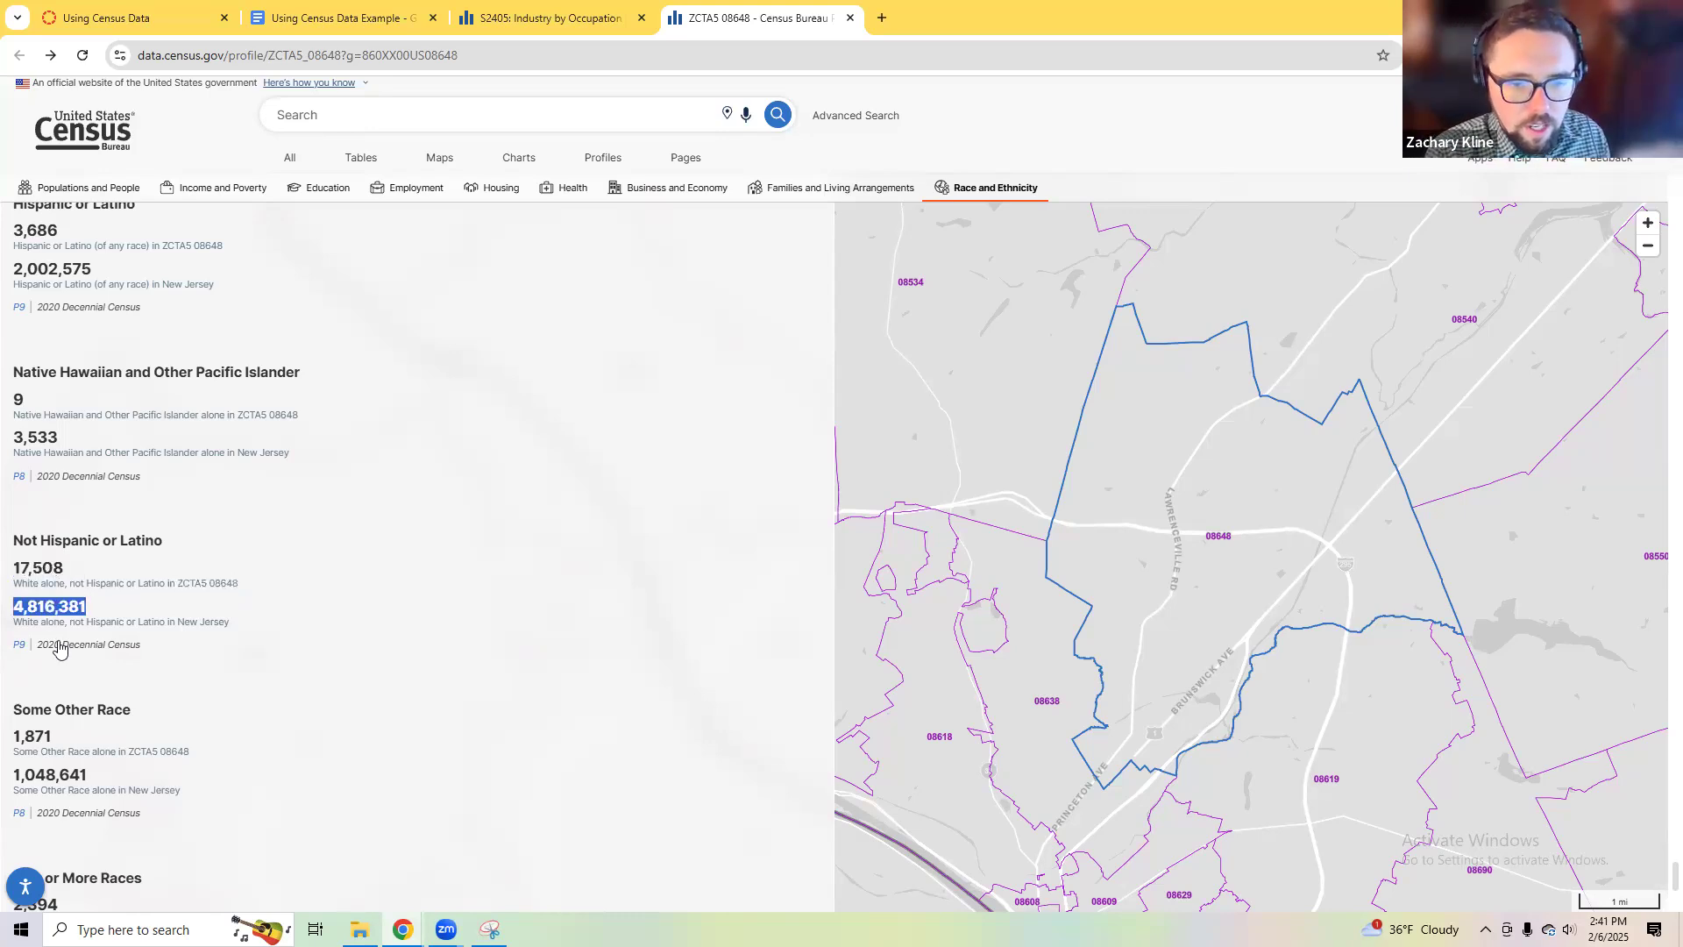
{"action": "left_click", "coordinate": [240, 623]}
Step: Capture a Snipping Tool screenshot of the Race and Ethnicity section with the ZCTA5 08648 non-Hispanic white count selected
{"action": "double_click", "coordinate": [48, 569]}
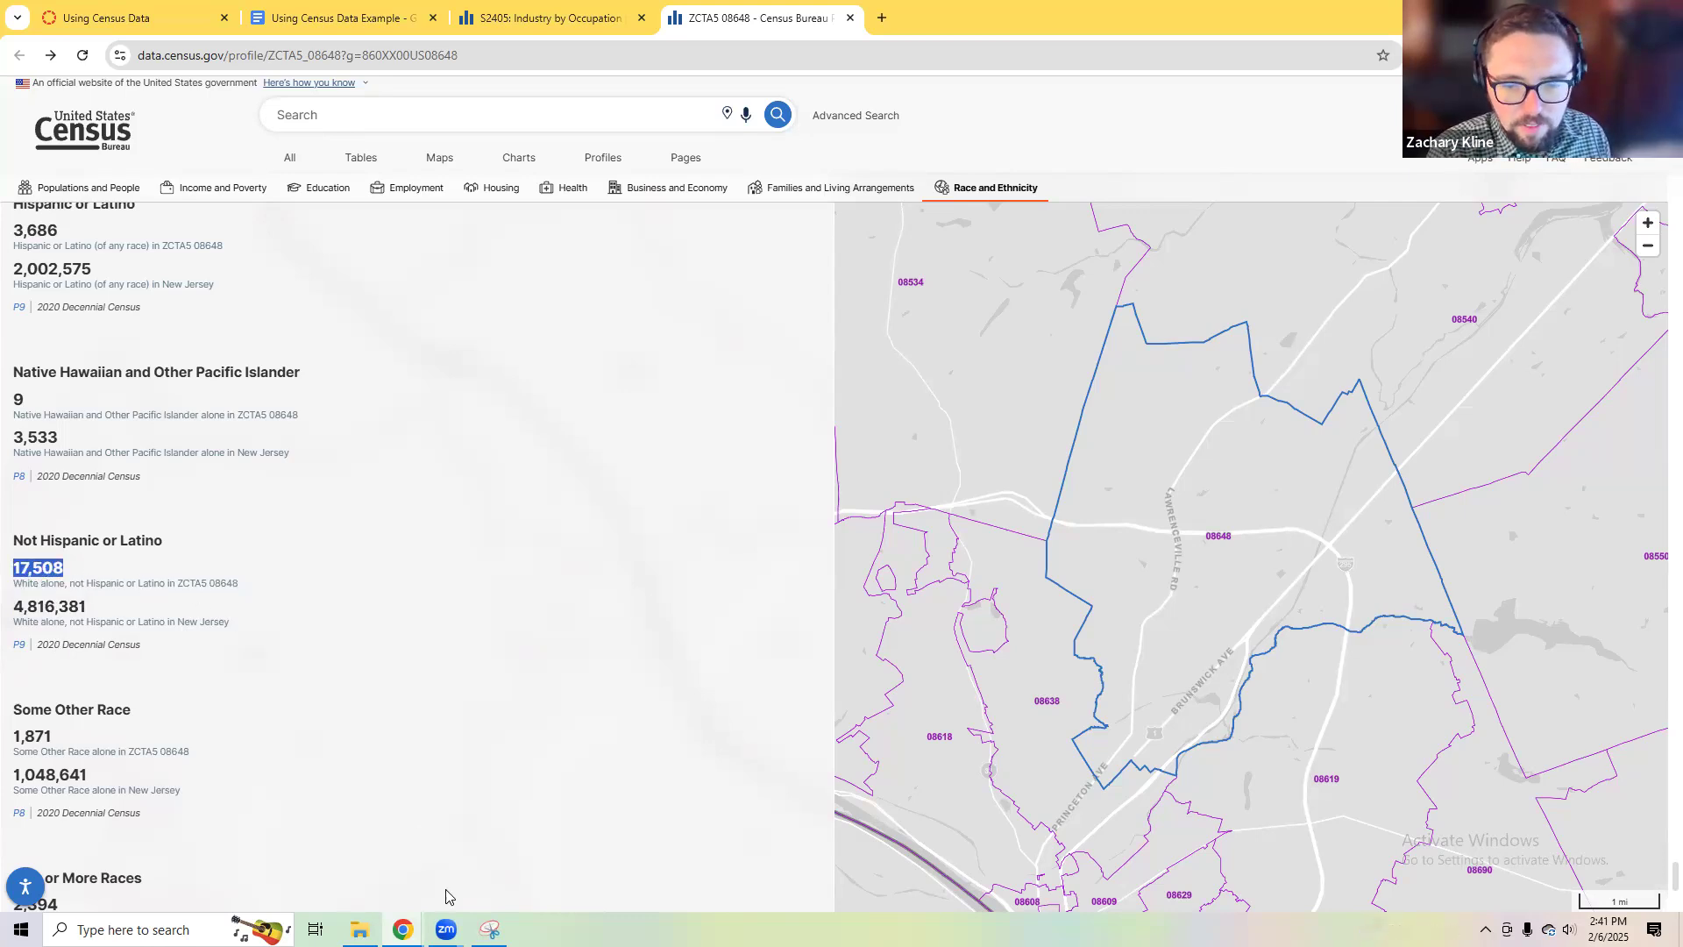
{"action": "left_click", "coordinate": [489, 929]}
{"action": "left_click", "coordinate": [40, 89]}
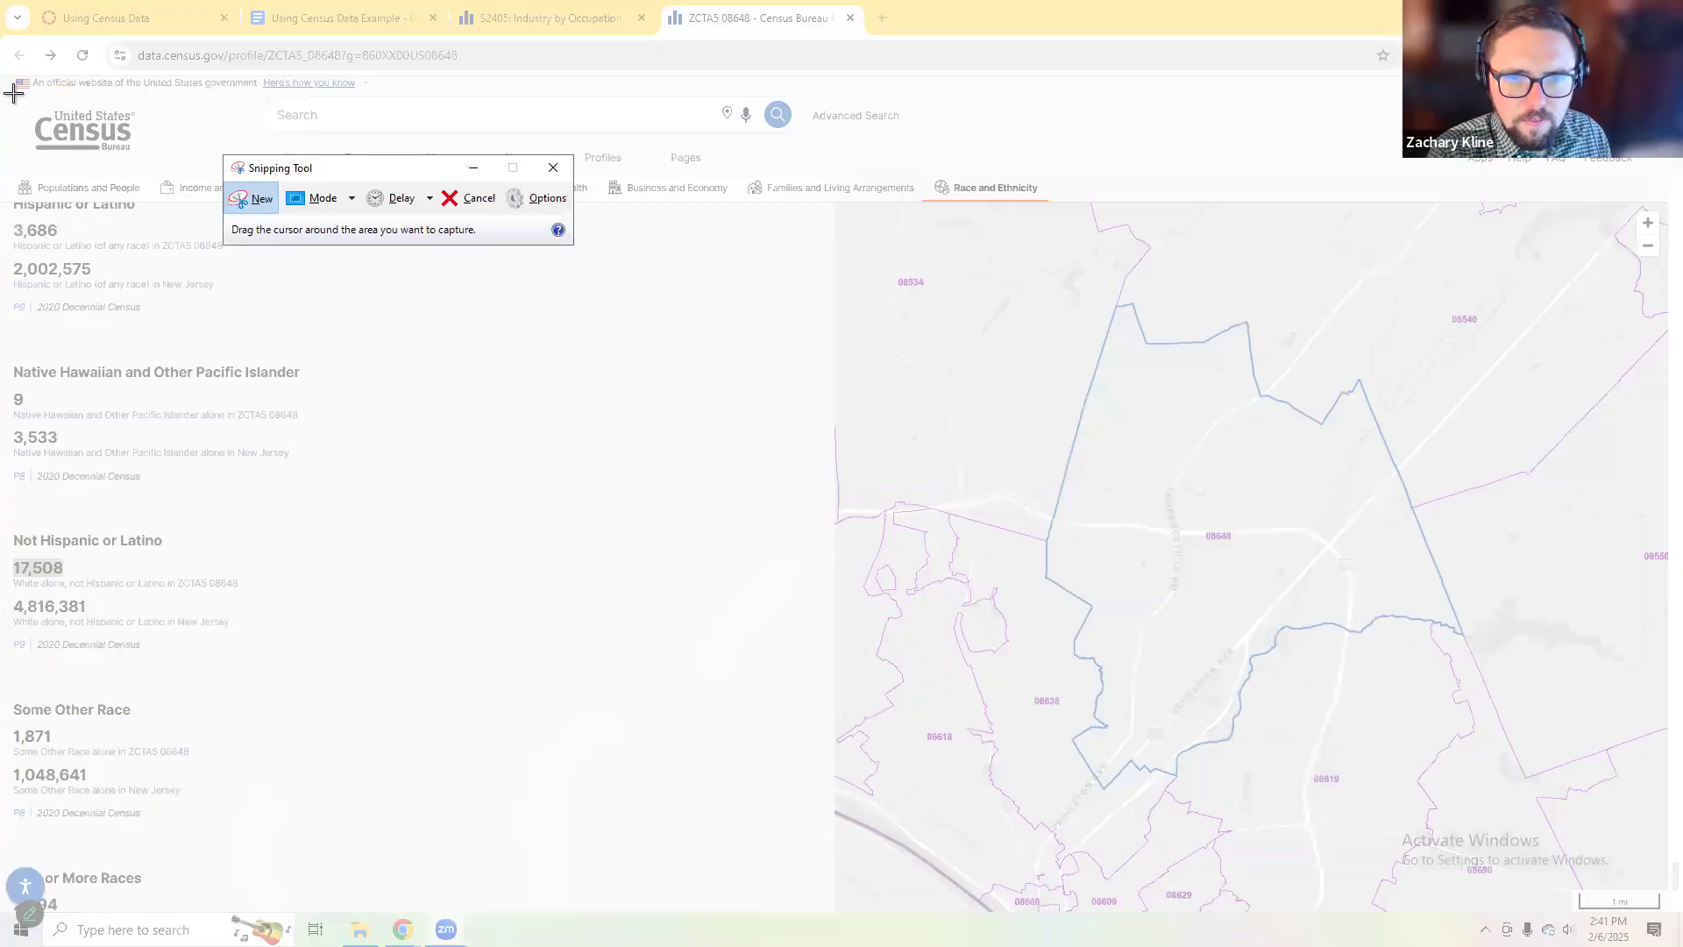
{"action": "left_click_drag", "start_coordinate": [7, 90], "coordinate": [1534, 857]}
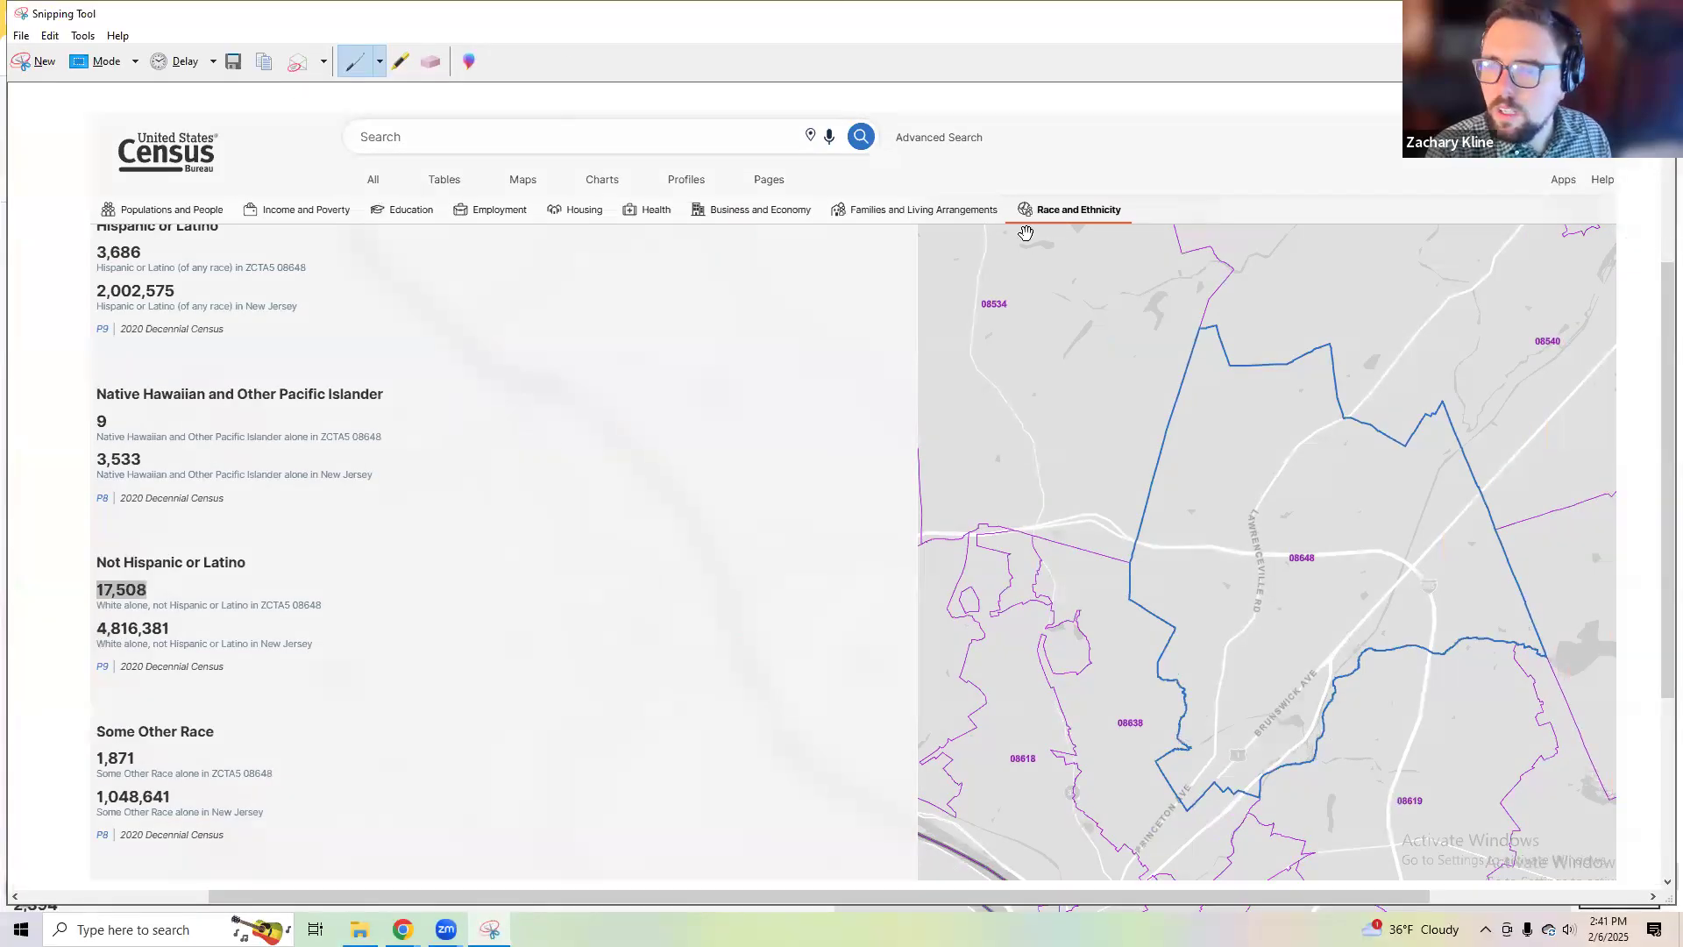
Step: Enter 17,508 as the answer to question 9 in the Using Census Data Example document and insert the captured Race and Ethnicity screenshot
{"action": "left_click", "coordinate": [402, 929]}
{"action": "left_click", "coordinate": [315, 12]}
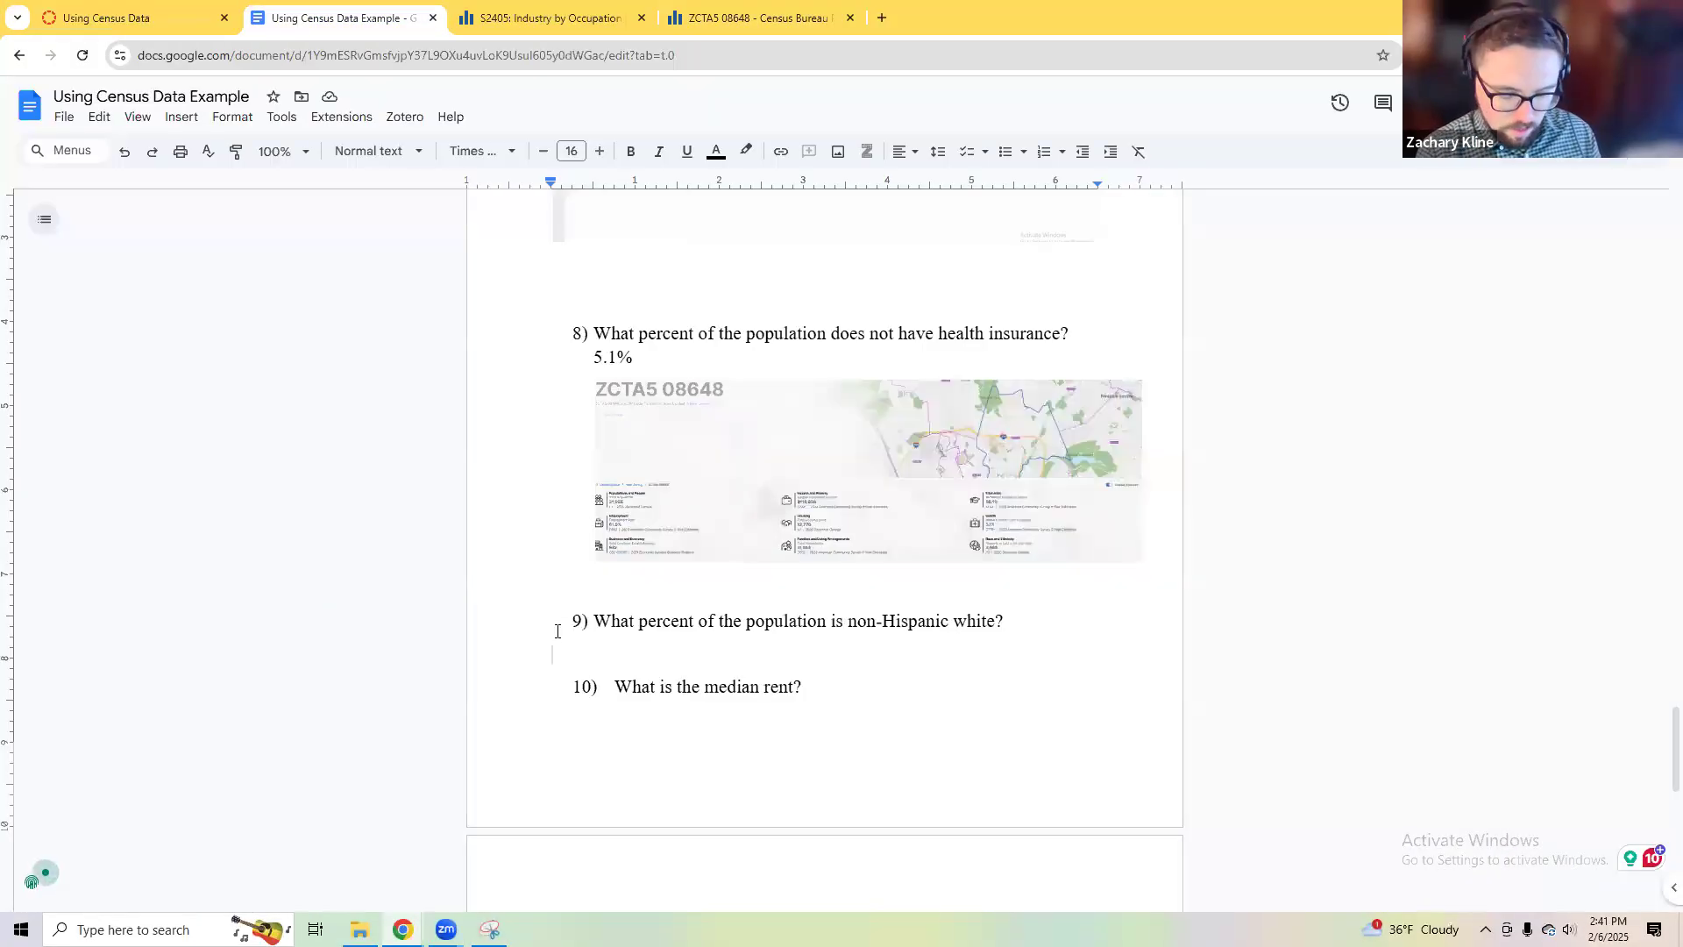
{"action": "type", "text": "1750"}
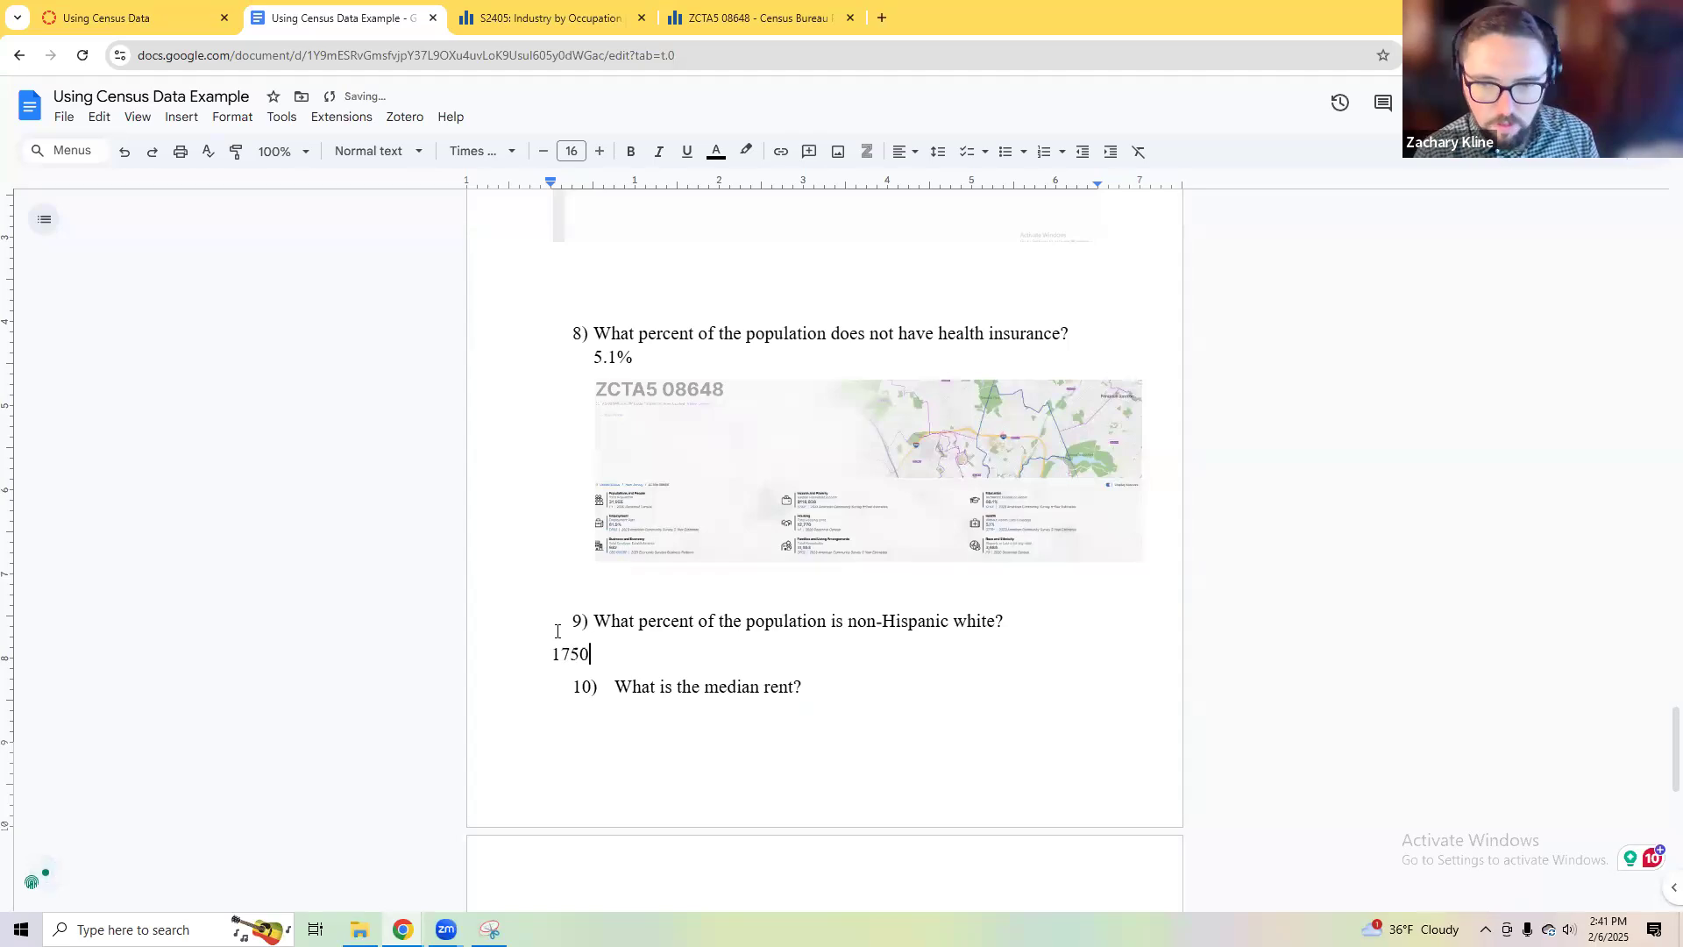
{"action": "key", "text": "Left"}
{"action": "key", "text": "Left"}
{"action": "key", "text": "Left"}
{"action": "type", "text": ","}
Step: Review the document's earlier answers, including the question 2 percentage calculation, and recheck the non-Hispanic white count in the ZCTA5 08648 profile
{"action": "scroll", "coordinate": [831, 513], "scroll_direction": "up", "scroll_amount": 6}
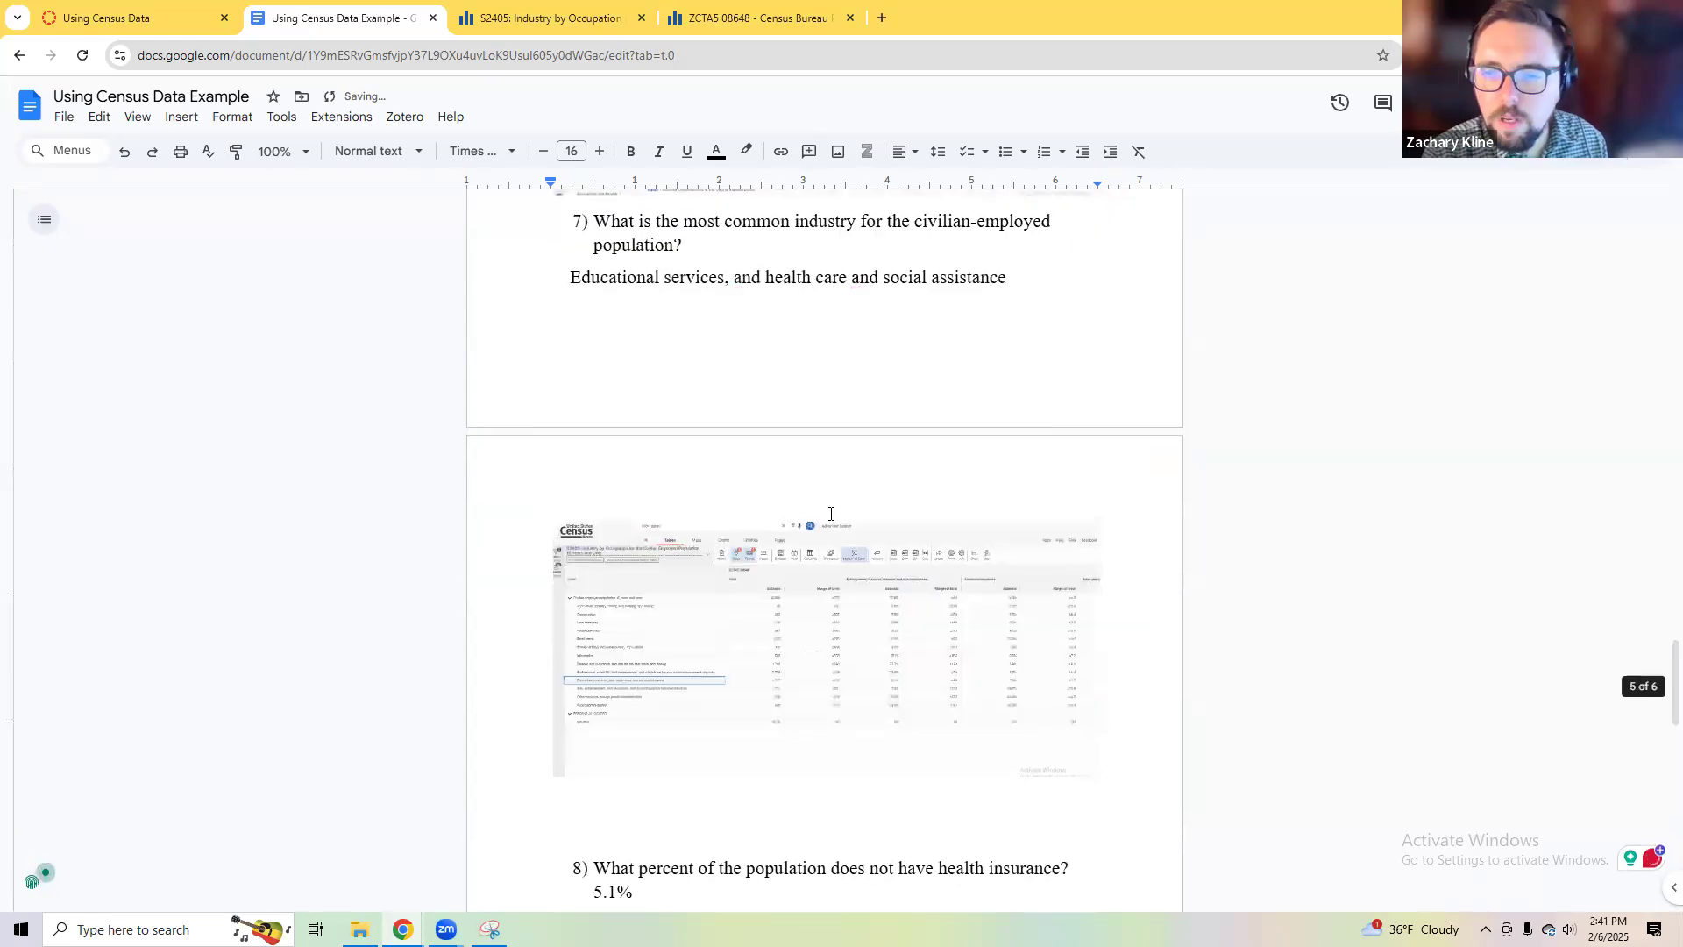
{"action": "scroll", "coordinate": [831, 513], "scroll_direction": "up", "scroll_amount": 15}
{"action": "scroll", "coordinate": [748, 571], "scroll_direction": "up", "scroll_amount": 15}
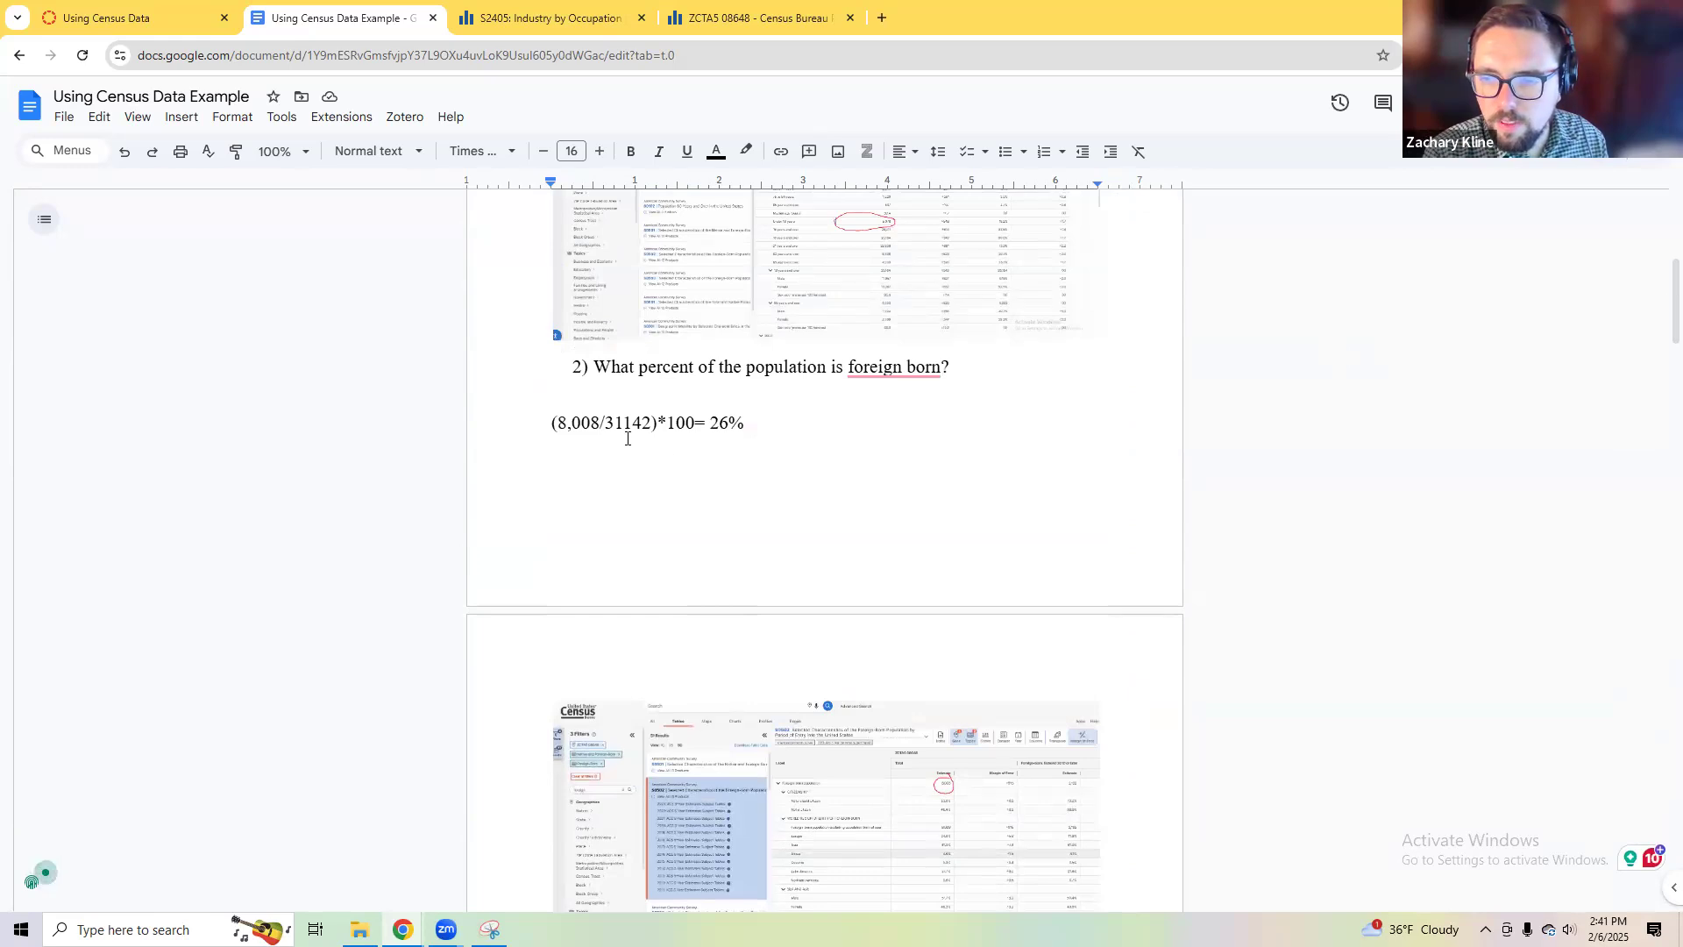
{"action": "scroll", "coordinate": [634, 445], "scroll_direction": "up", "scroll_amount": 3}
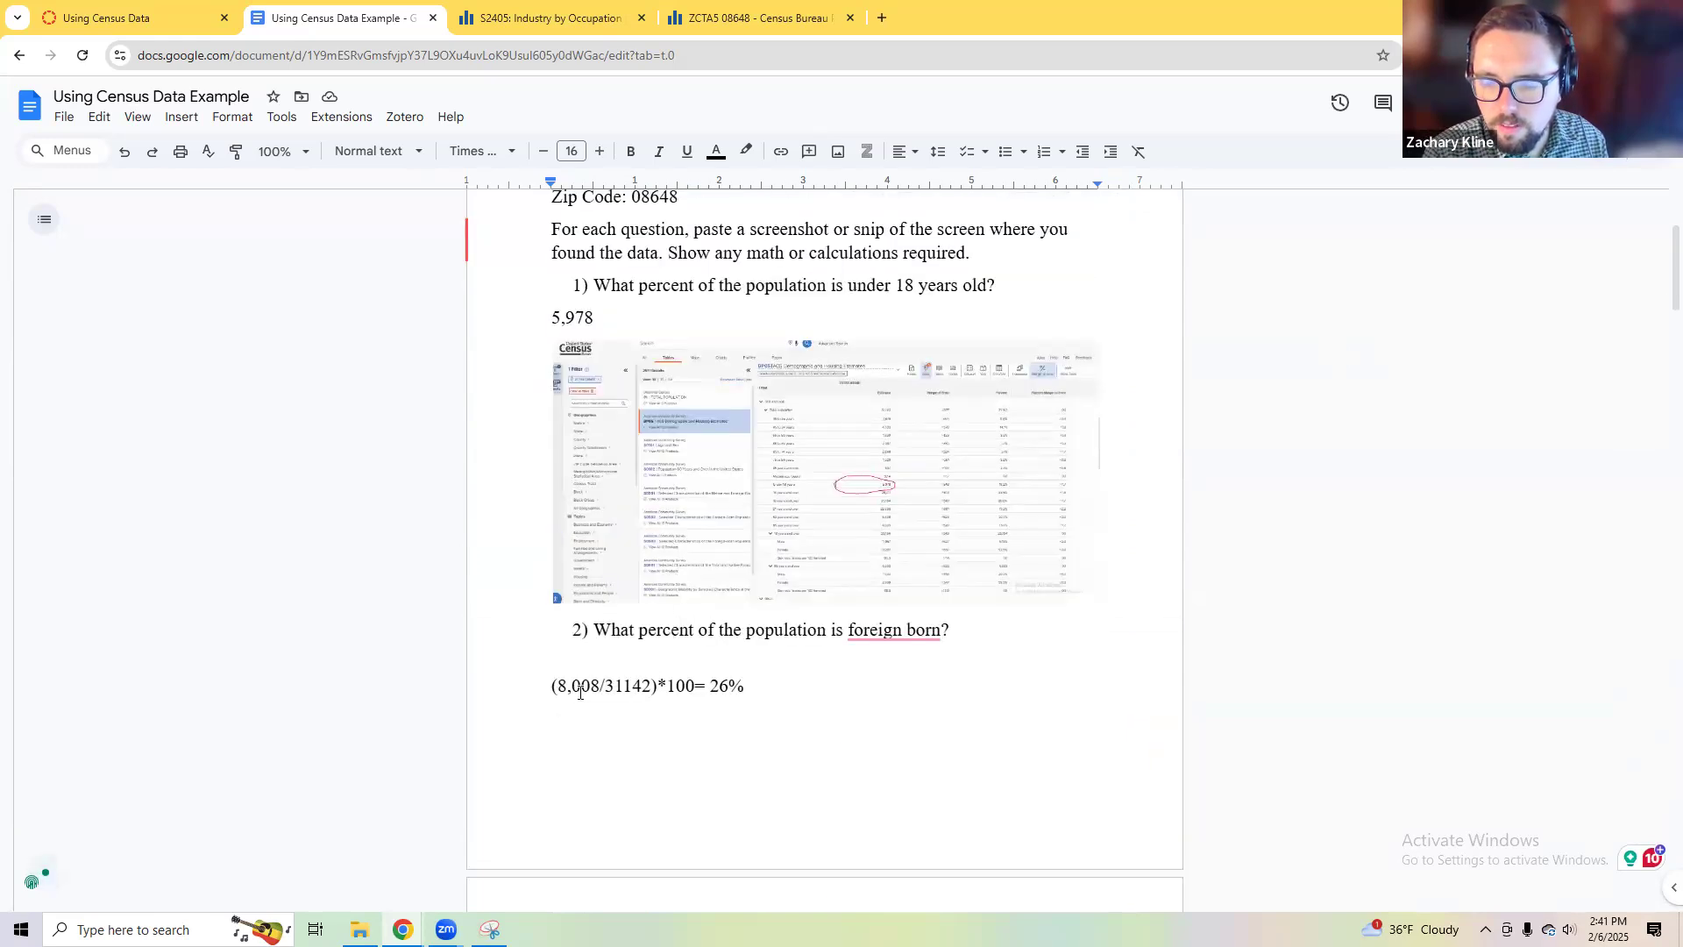
{"action": "scroll", "coordinate": [622, 684], "scroll_direction": "down", "scroll_amount": 20}
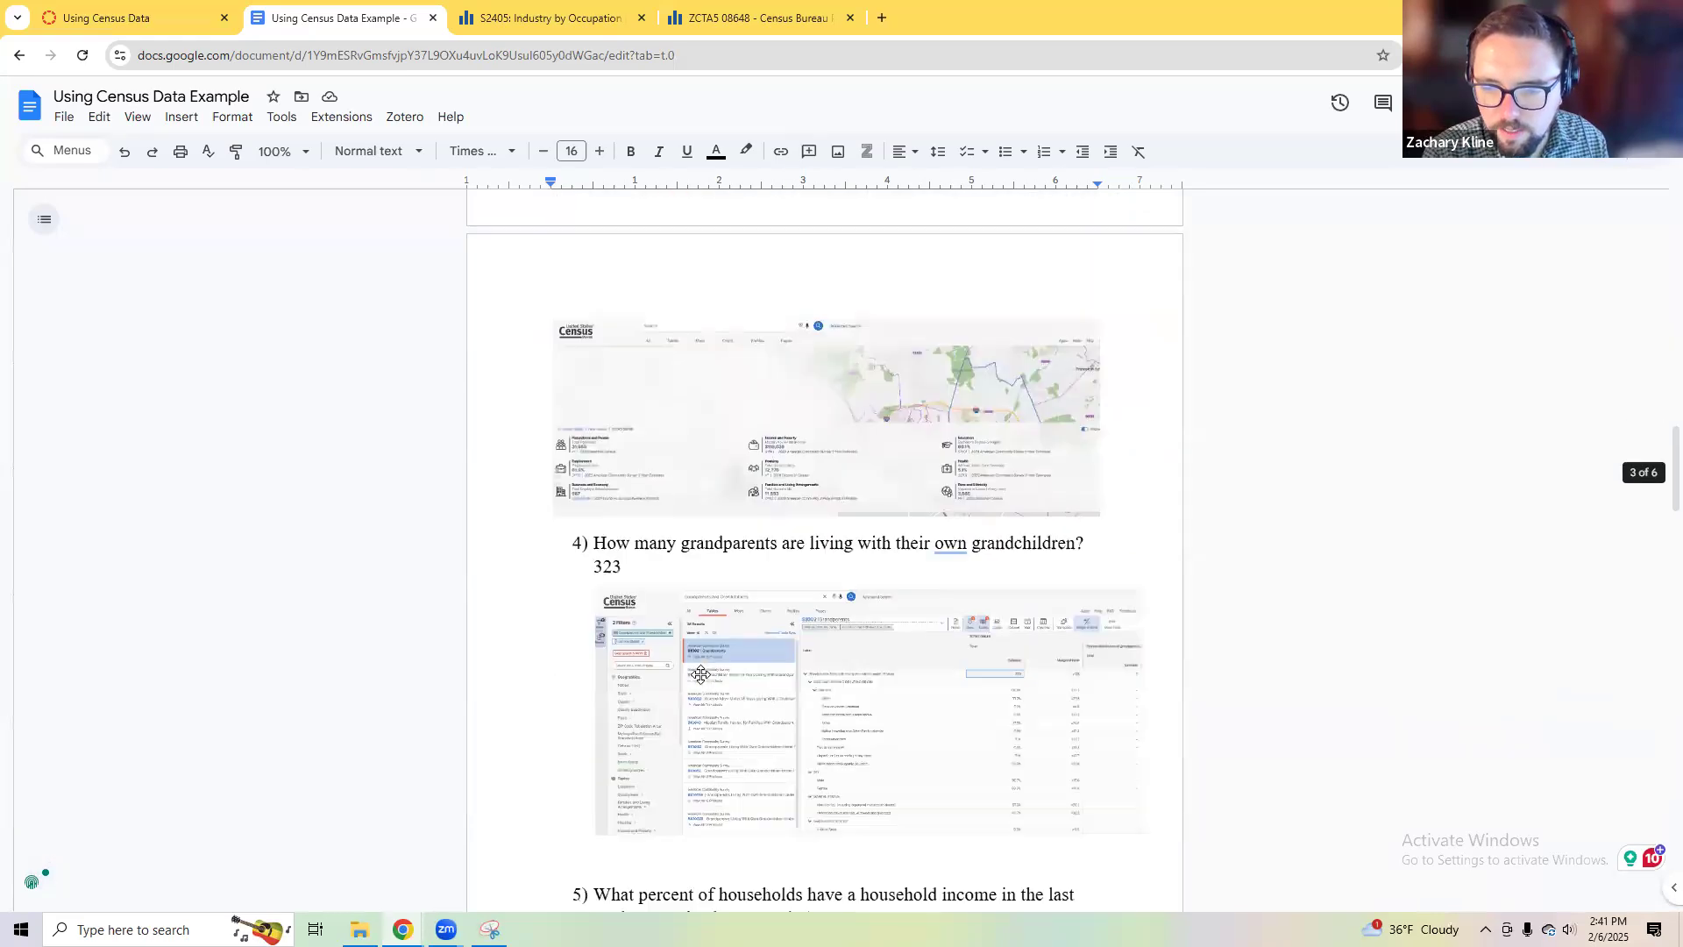
{"action": "scroll", "coordinate": [699, 674], "scroll_direction": "down", "scroll_amount": 9}
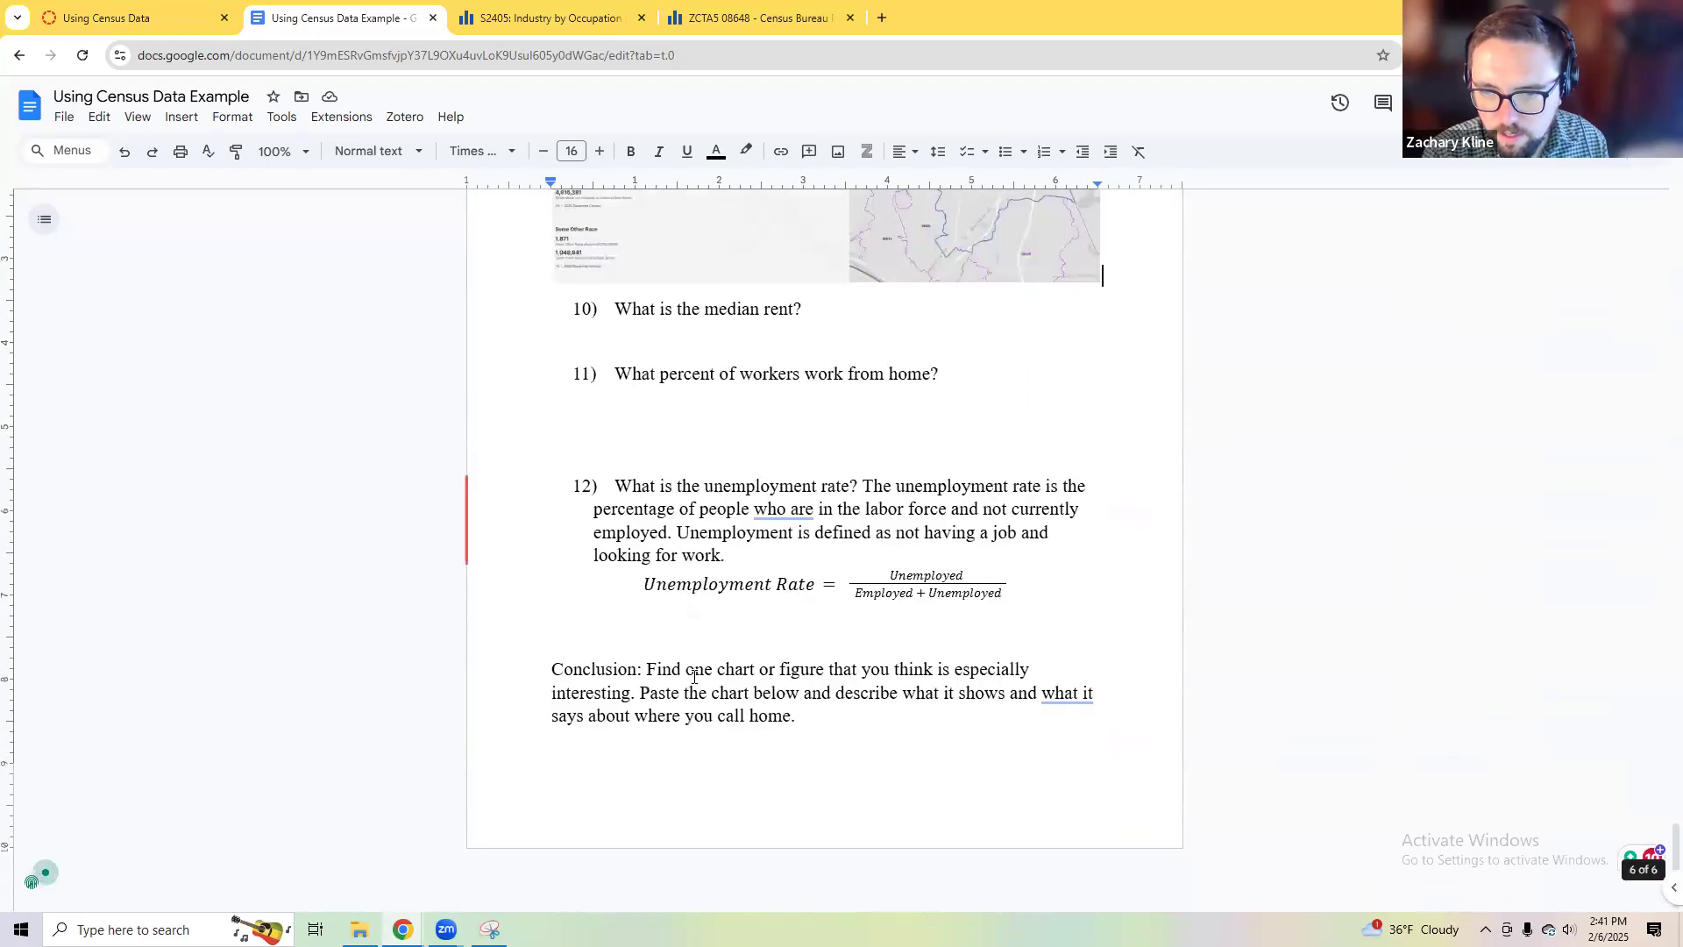
{"action": "scroll", "coordinate": [688, 672], "scroll_direction": "up", "scroll_amount": 2}
{"action": "scroll", "coordinate": [686, 671], "scroll_direction": "up", "scroll_amount": 8}
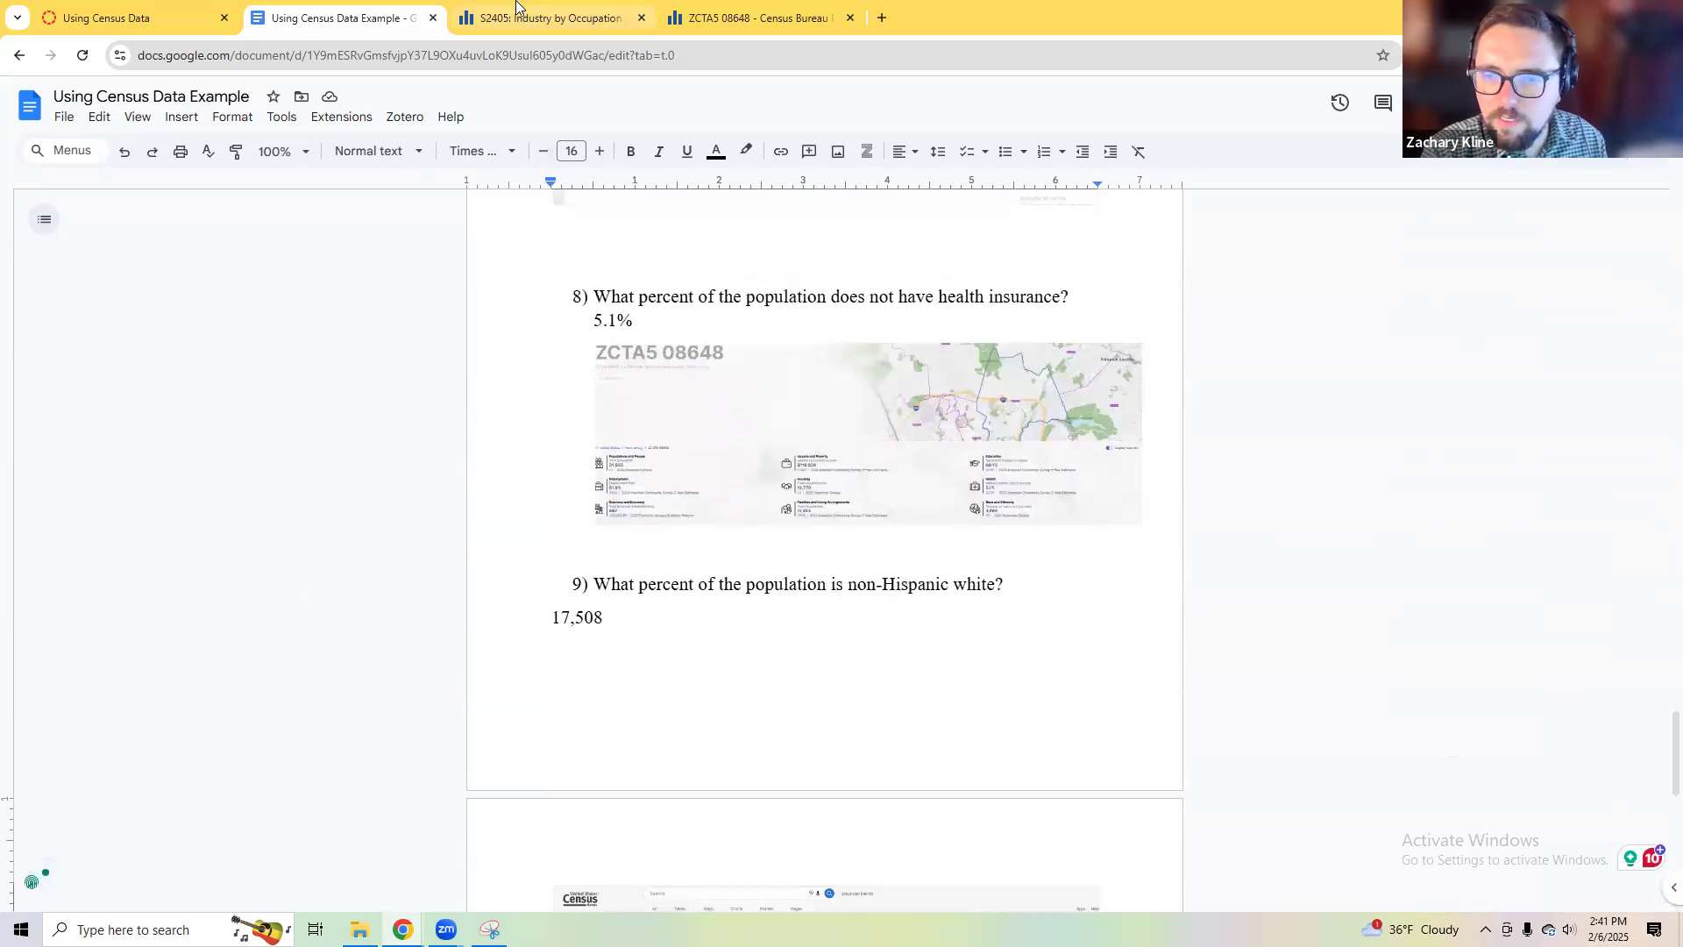
{"action": "left_click", "coordinate": [525, 16]}
{"action": "left_click", "coordinate": [733, 19]}
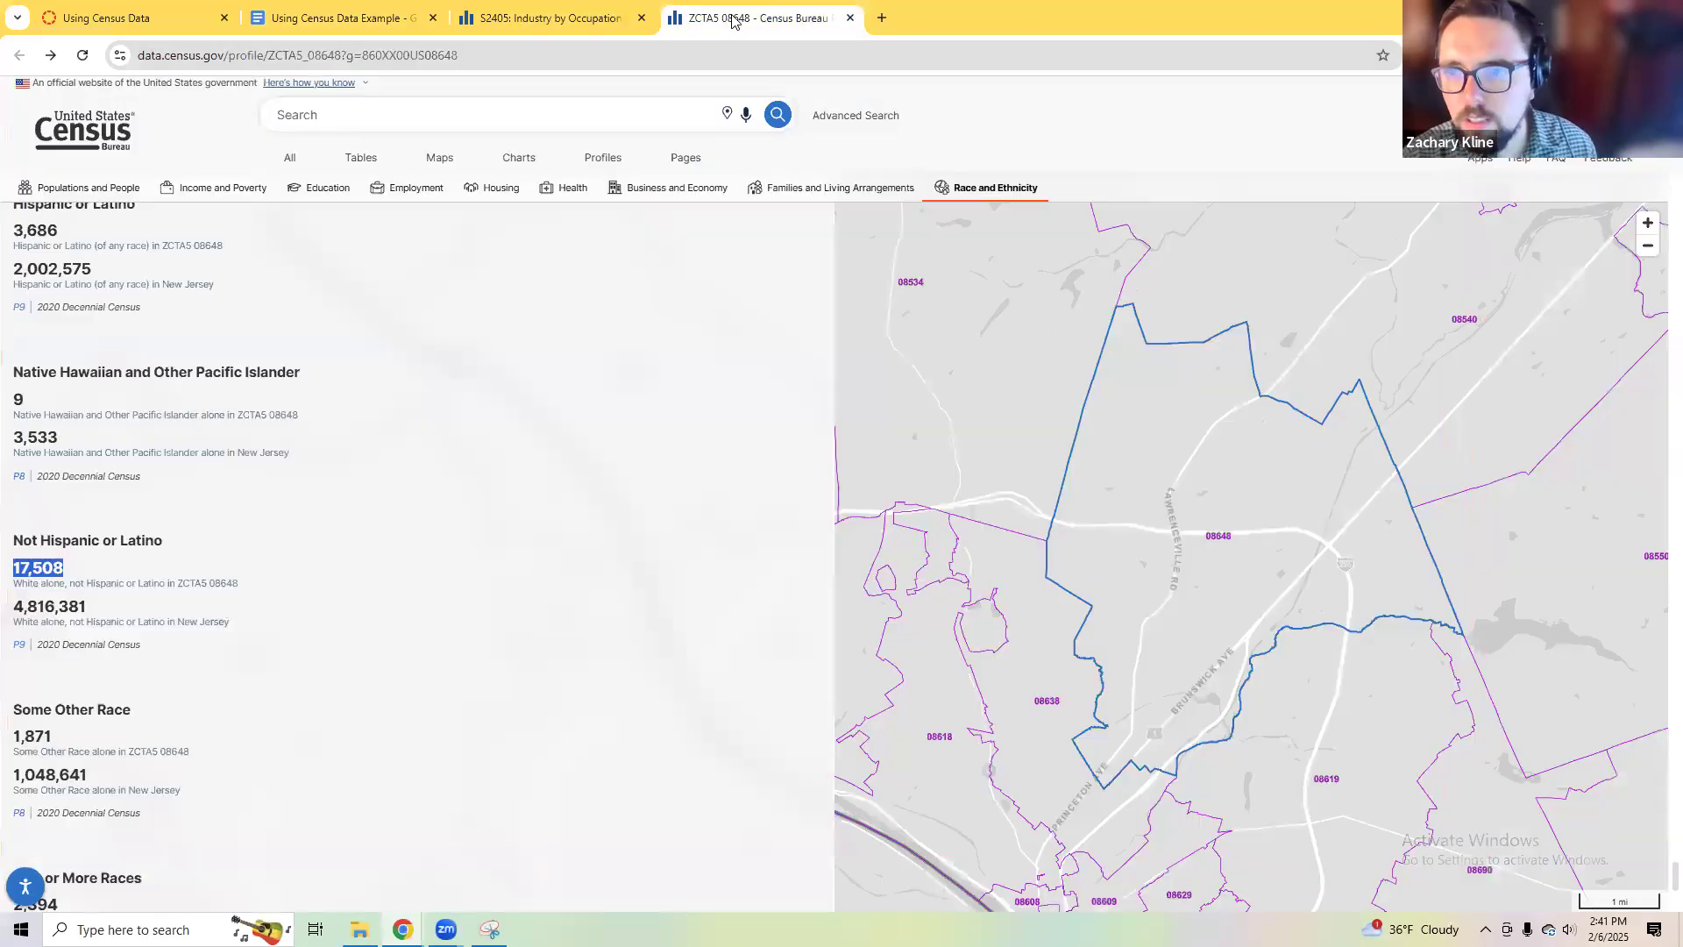
{"action": "left_click", "coordinate": [337, 17]}
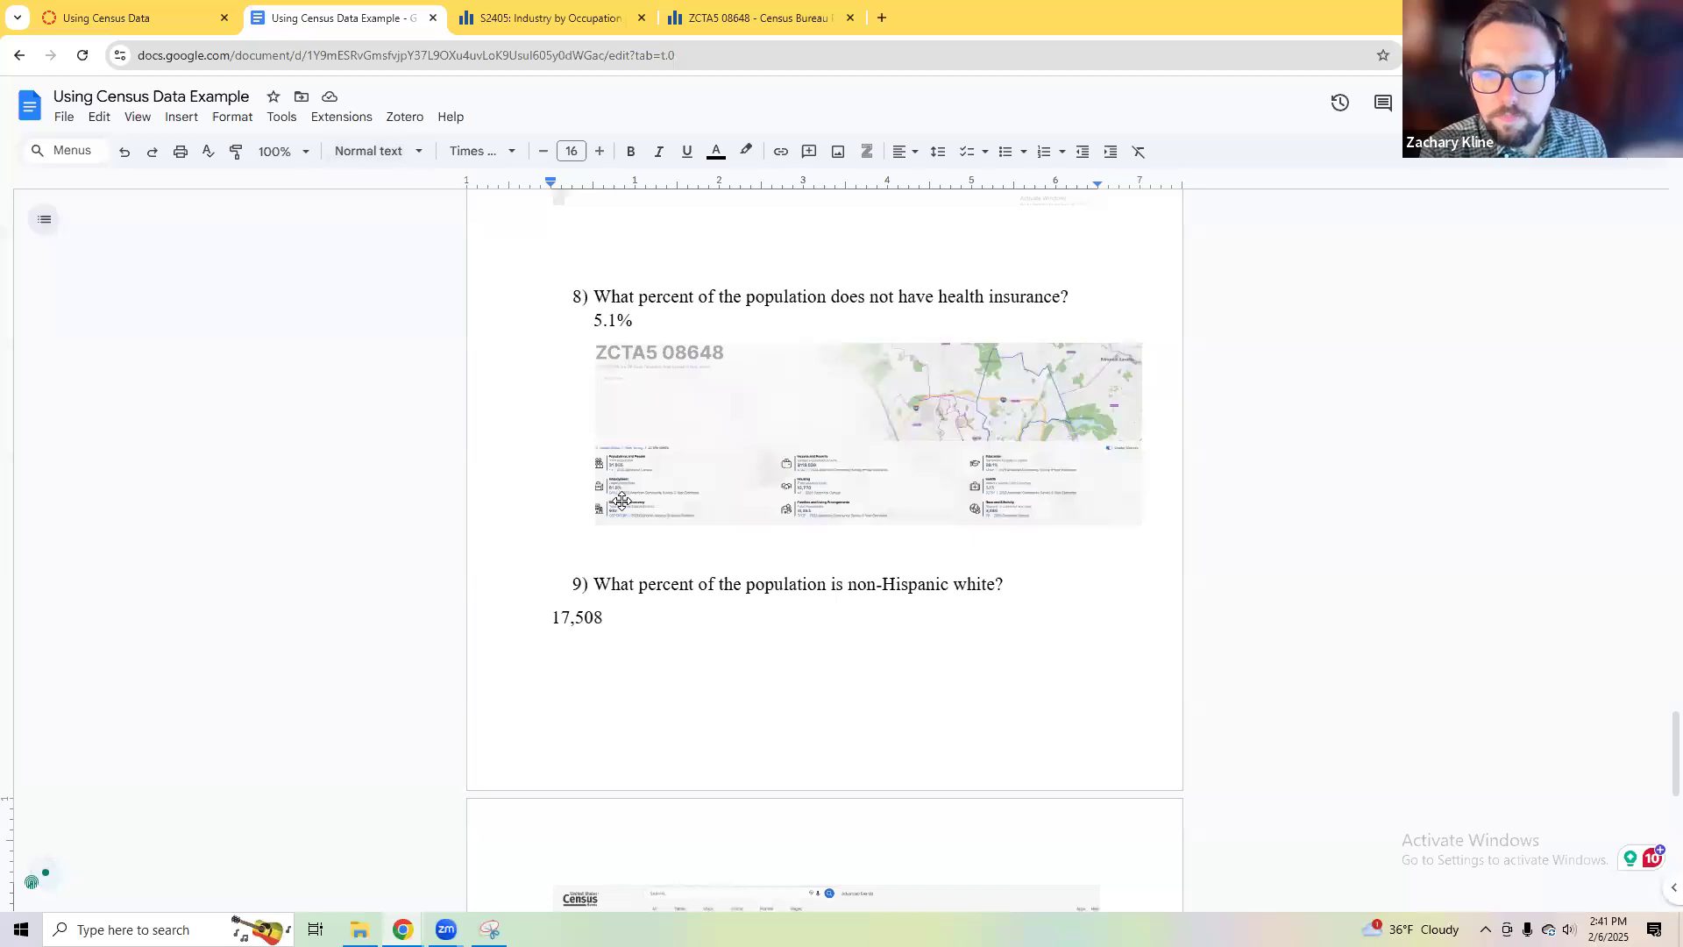
Step: Place the cursor under question 10 about median rent and search the data.census.gov tables for "rent"
{"action": "scroll", "coordinate": [800, 676], "scroll_direction": "down", "scroll_amount": 6}
{"action": "scroll", "coordinate": [824, 653], "scroll_direction": "down", "scroll_amount": 1}
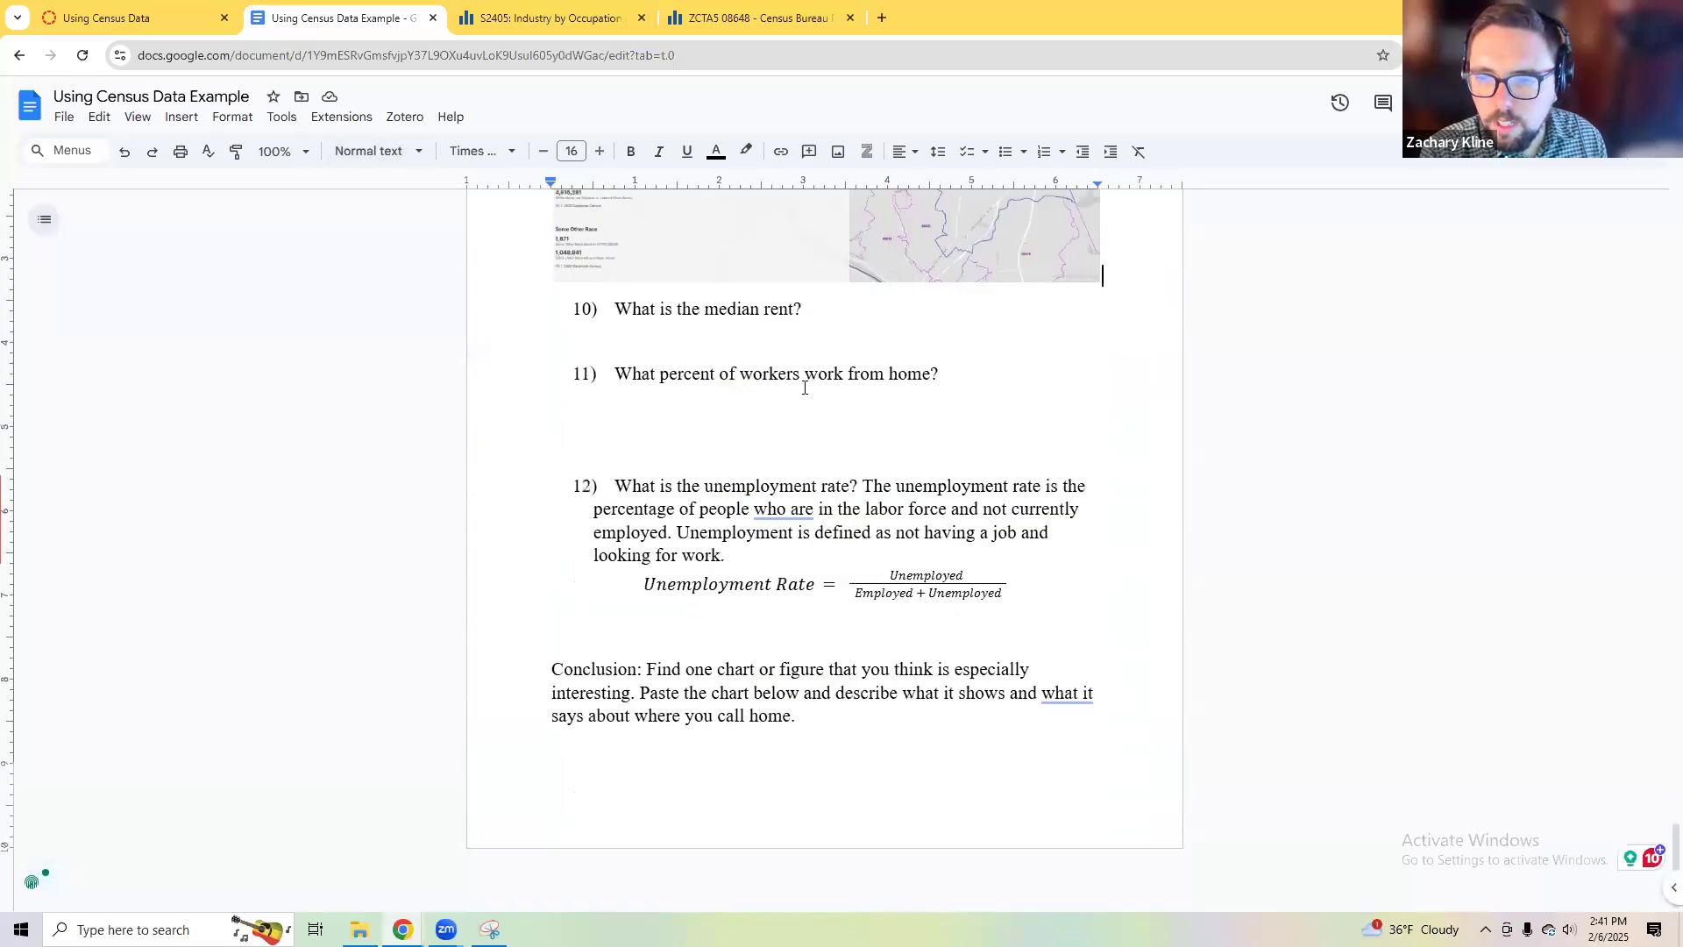
{"action": "left_click", "coordinate": [664, 340]}
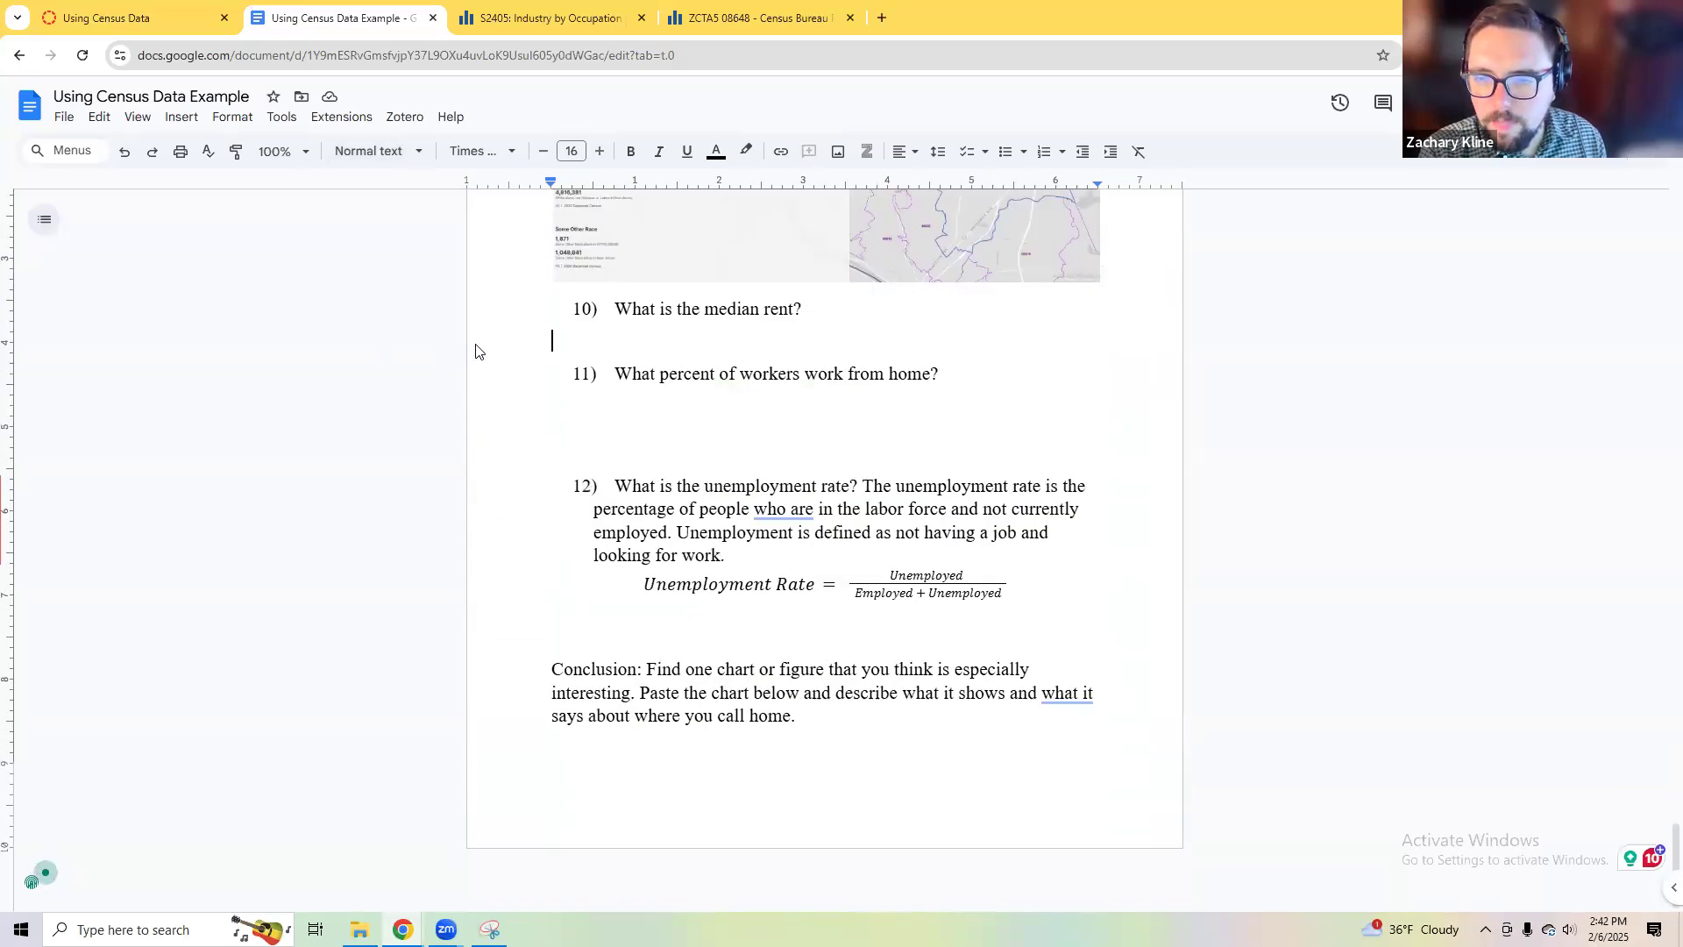
{"action": "left_click", "coordinate": [711, 26]}
{"action": "left_click", "coordinate": [613, 17]}
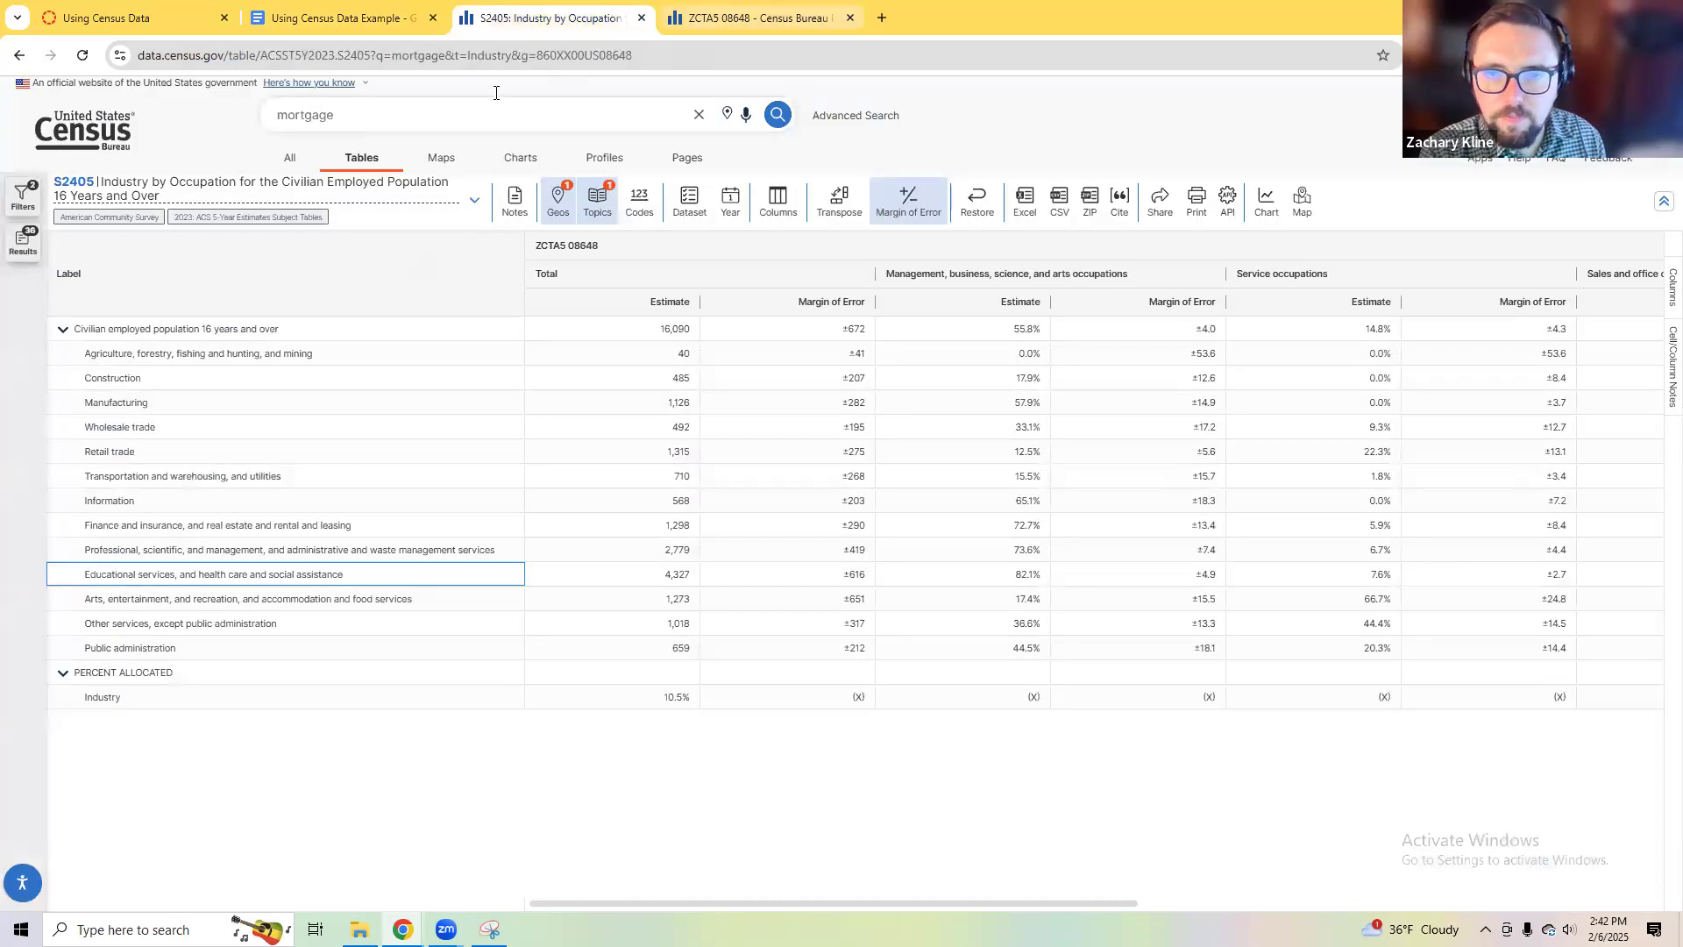
{"action": "left_click", "coordinate": [698, 114]}
{"action": "type", "text": "rent"}
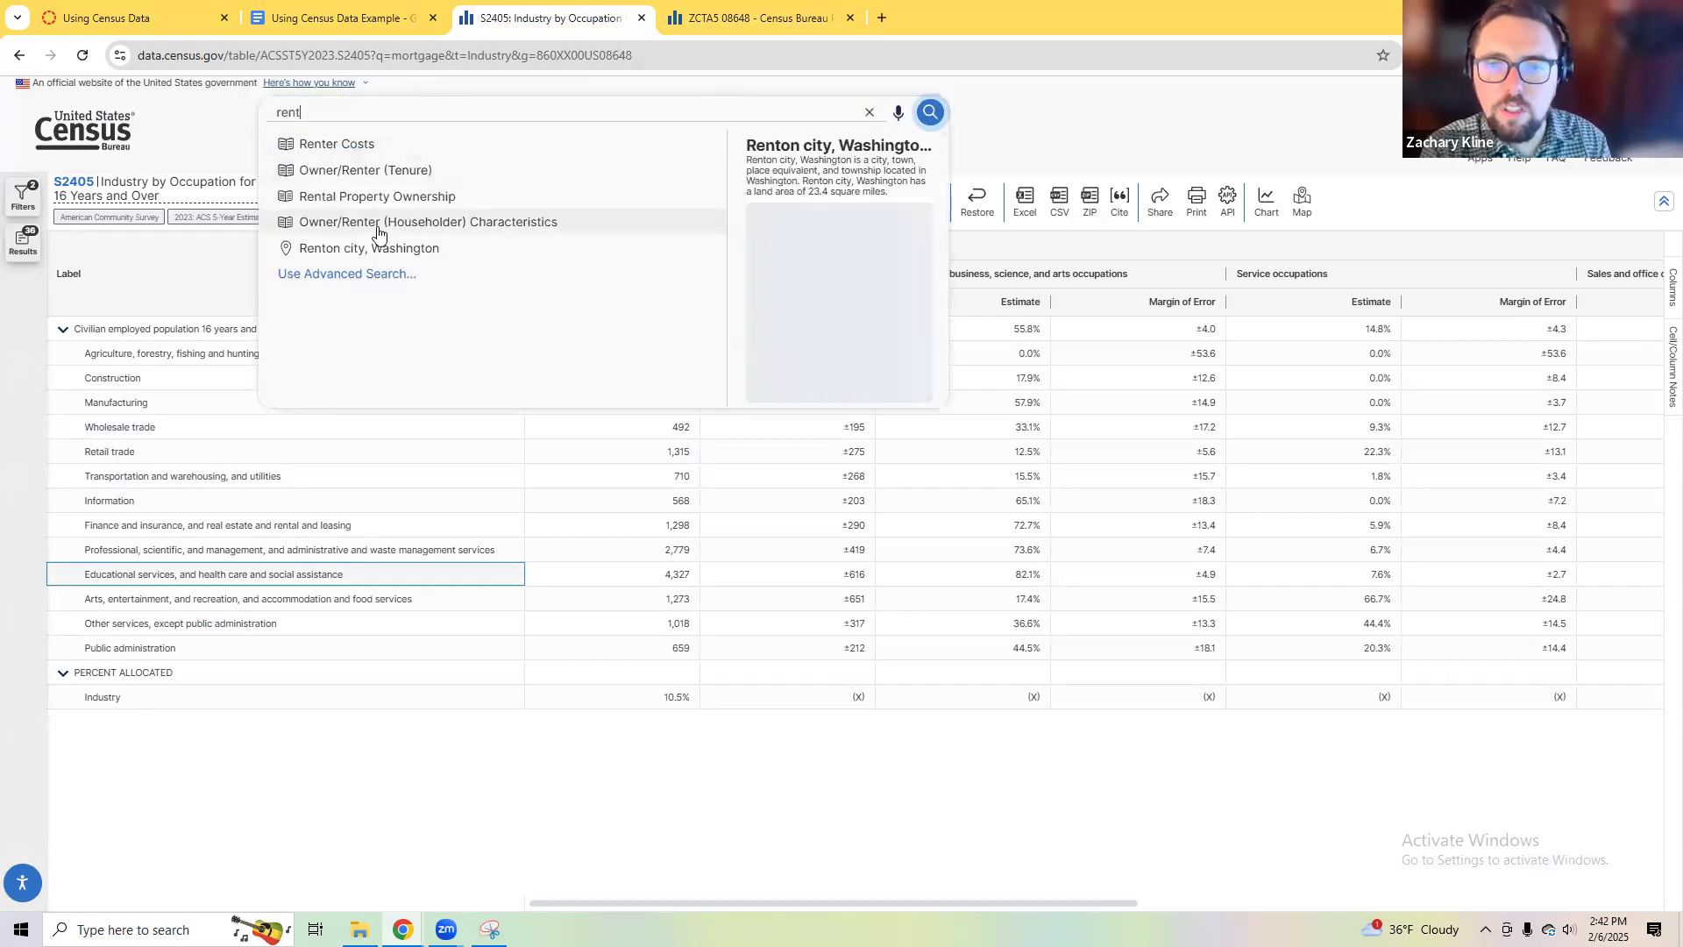
{"action": "key", "text": "Return"}
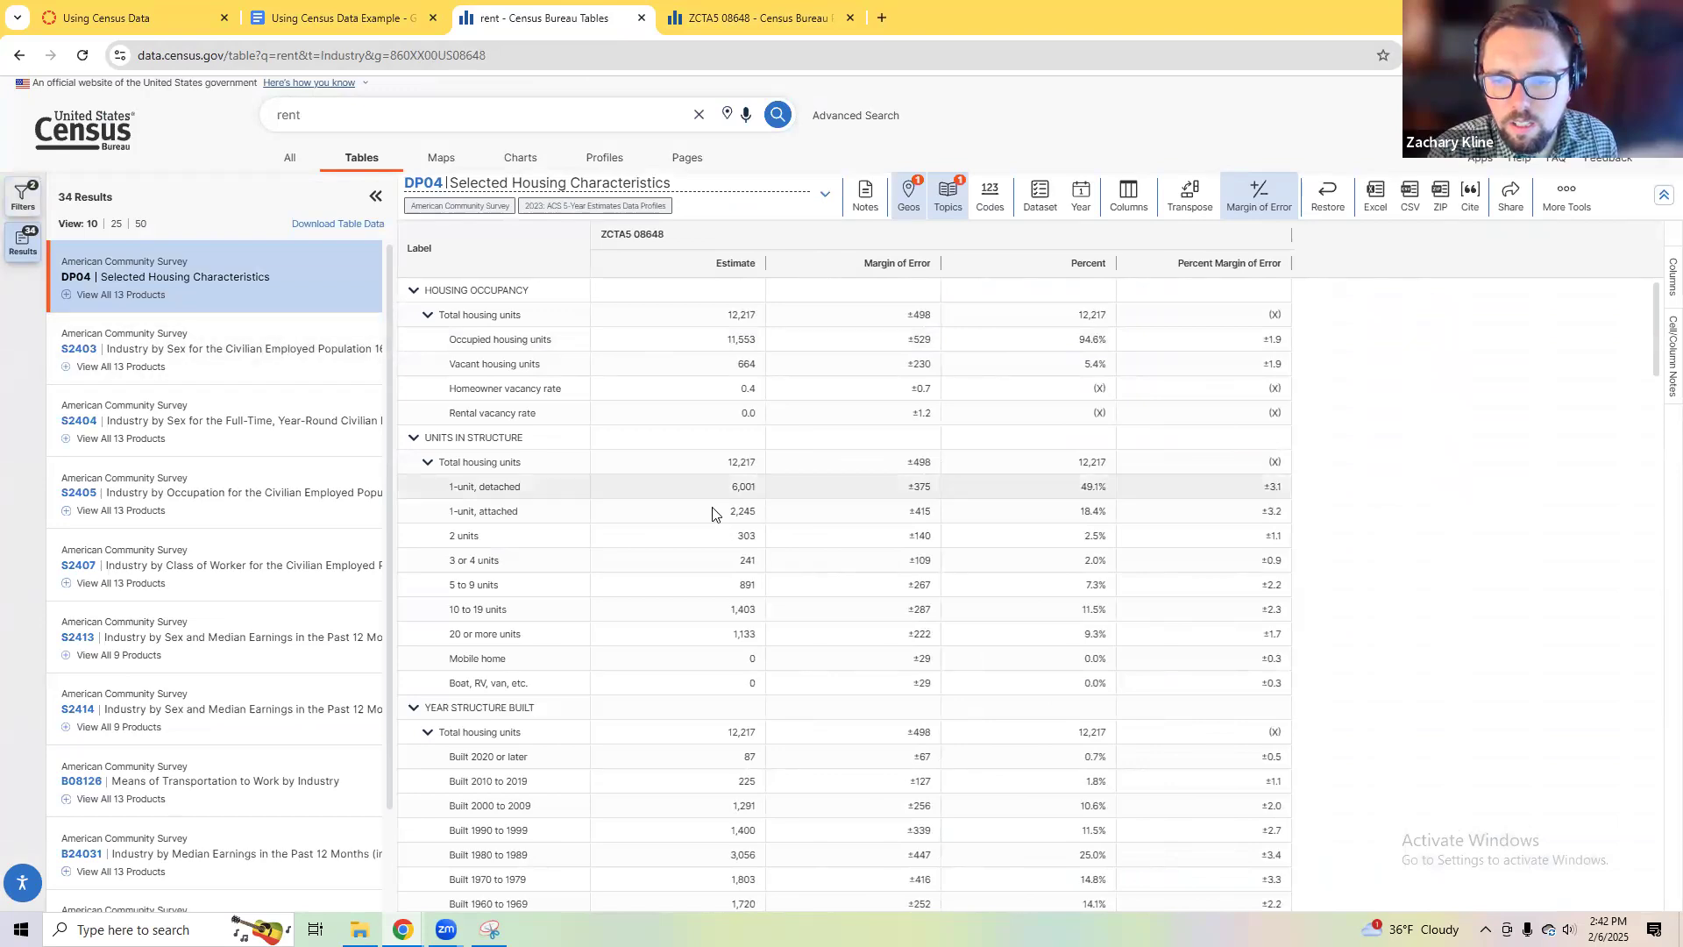
Step: Examine the DP04 Selected Housing Characteristics table for ZCTA5 08648 through to its Gross Rent section
{"action": "scroll", "coordinate": [712, 509], "scroll_direction": "down", "scroll_amount": 15}
{"action": "scroll", "coordinate": [712, 512], "scroll_direction": "down", "scroll_amount": 5}
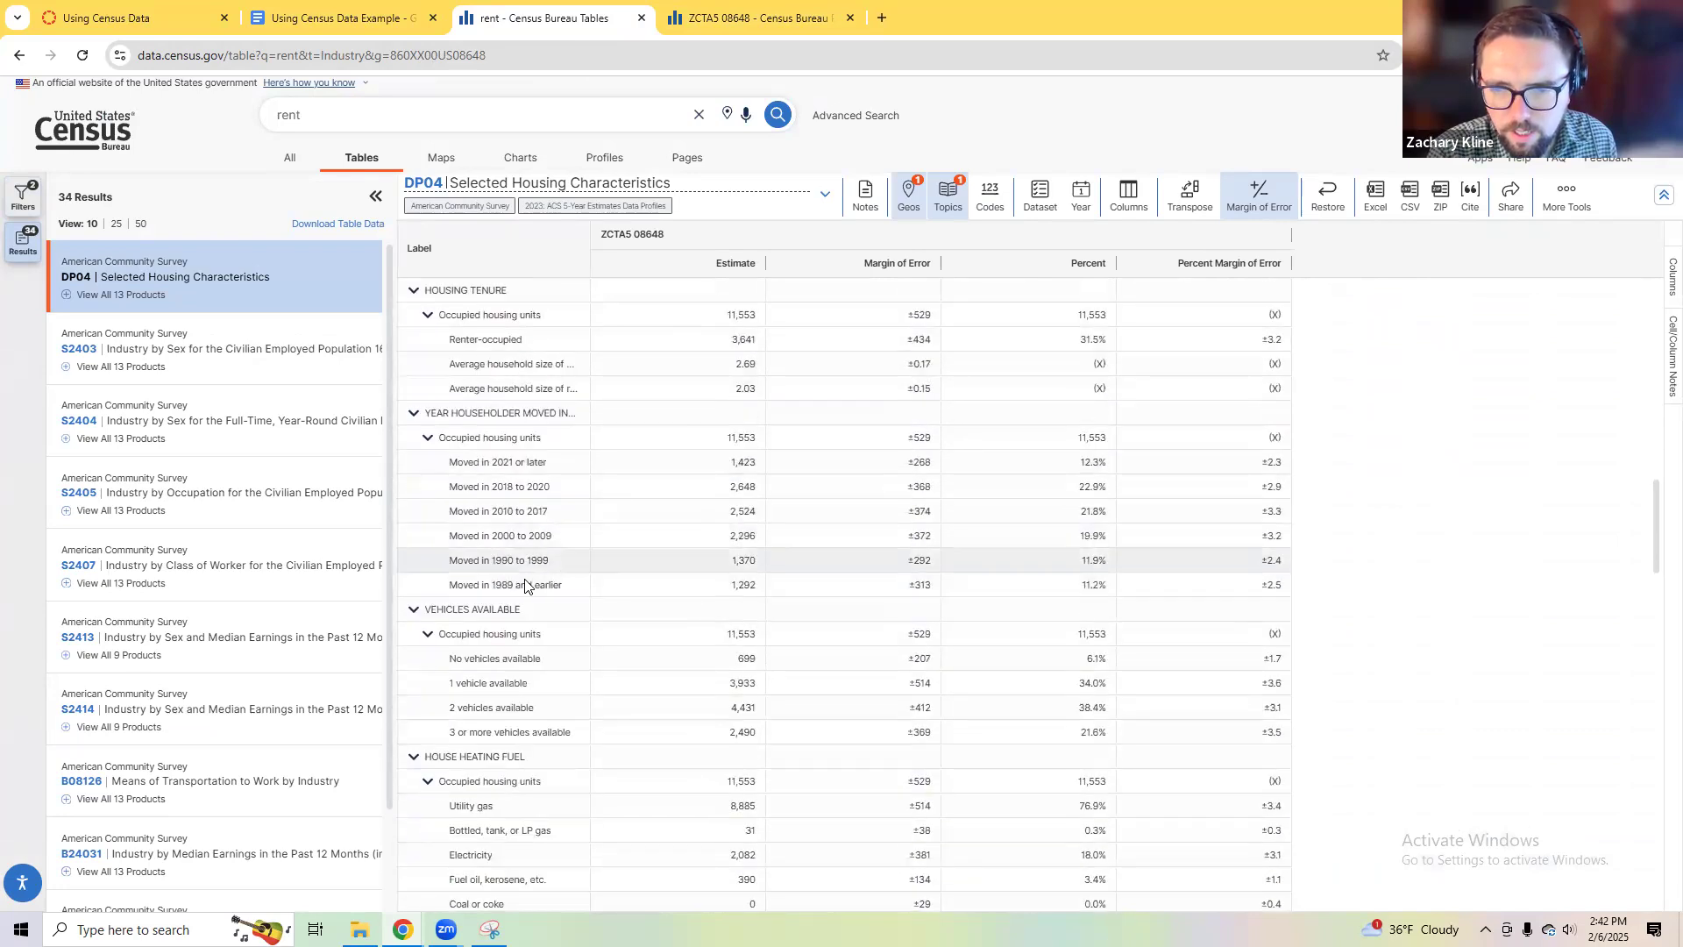
{"action": "scroll", "coordinate": [639, 668], "scroll_direction": "down", "scroll_amount": 3}
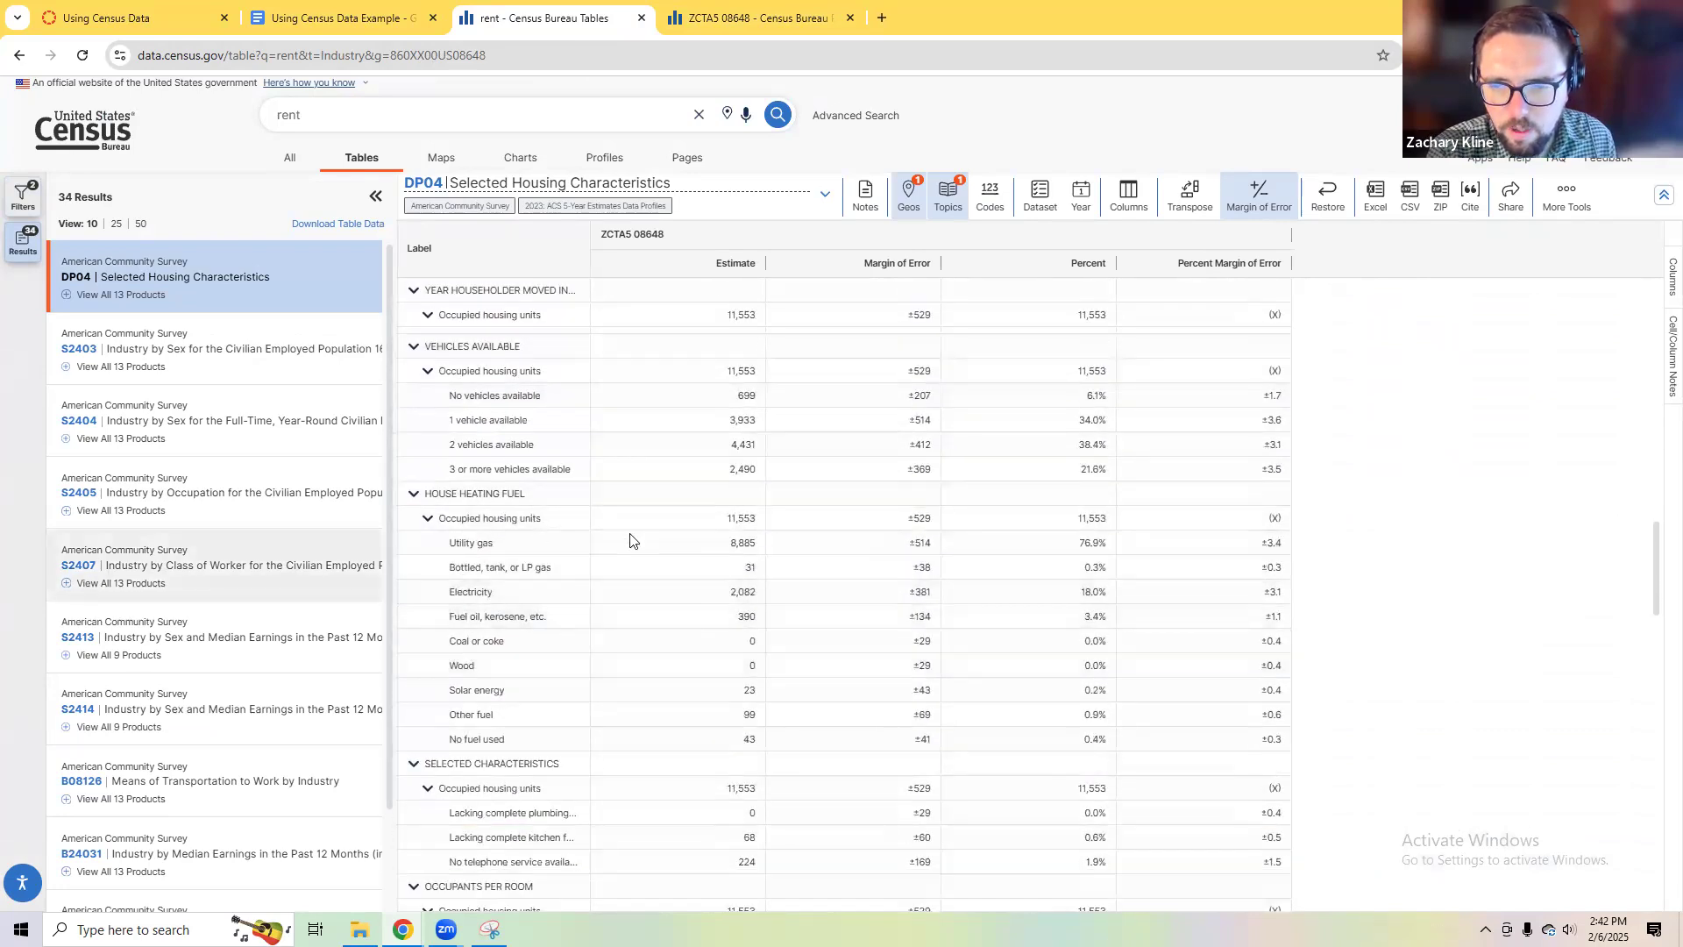
{"action": "scroll", "coordinate": [841, 568], "scroll_direction": "down", "scroll_amount": 1}
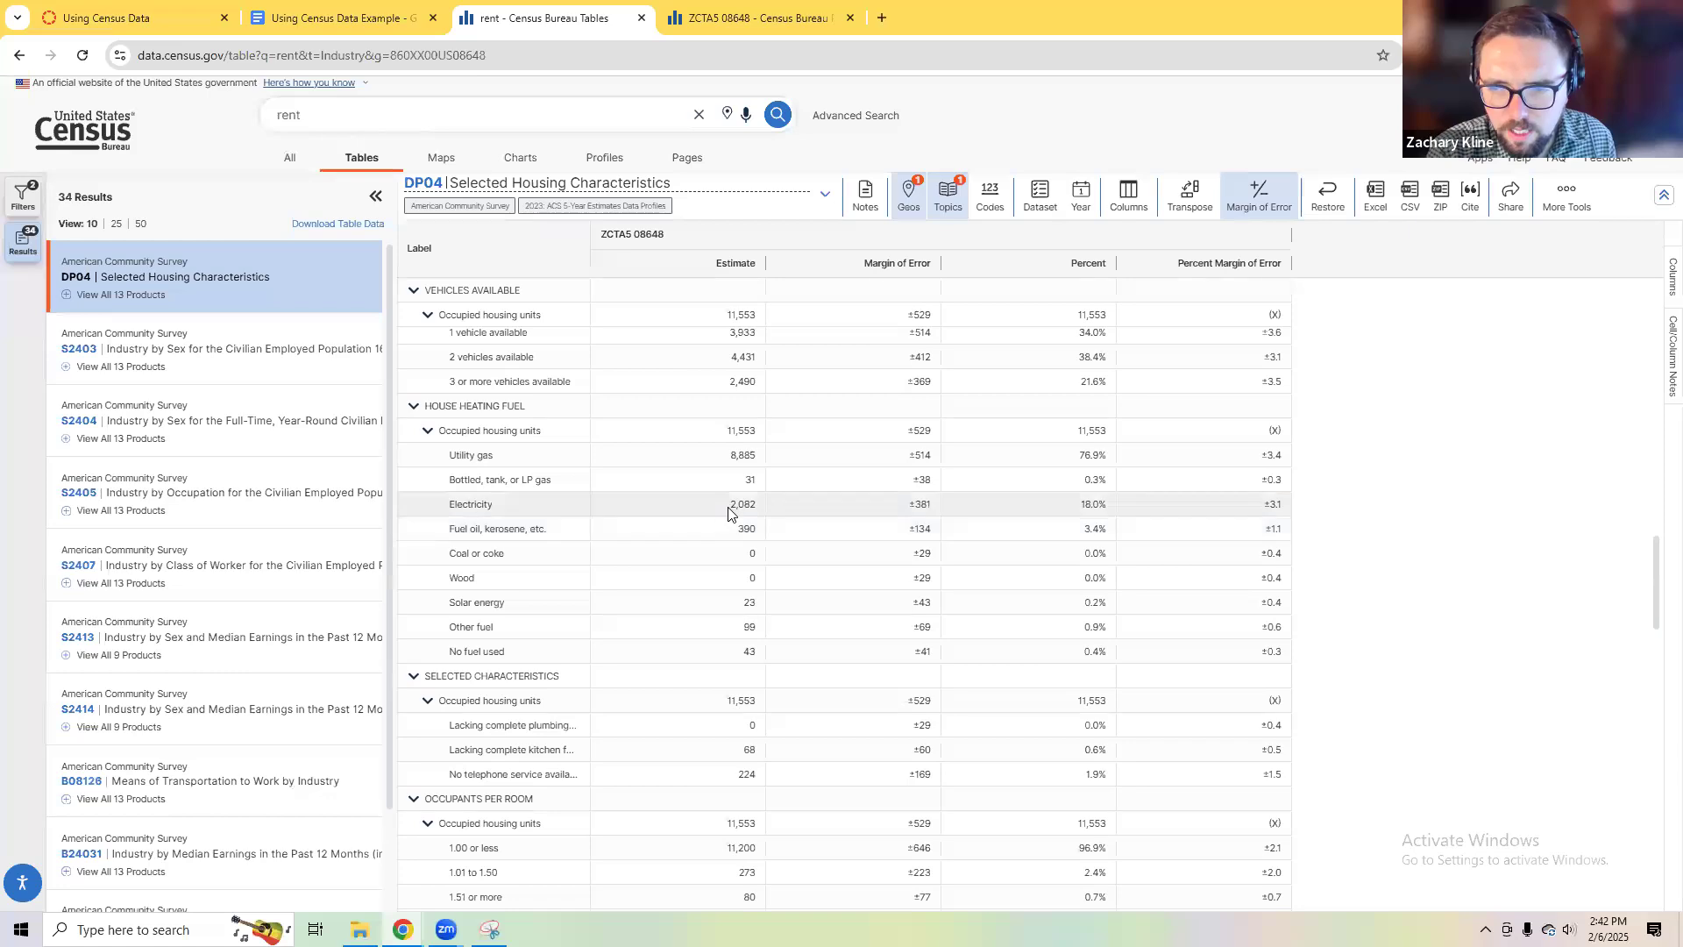
{"action": "scroll", "coordinate": [712, 467], "scroll_direction": "down", "scroll_amount": 3}
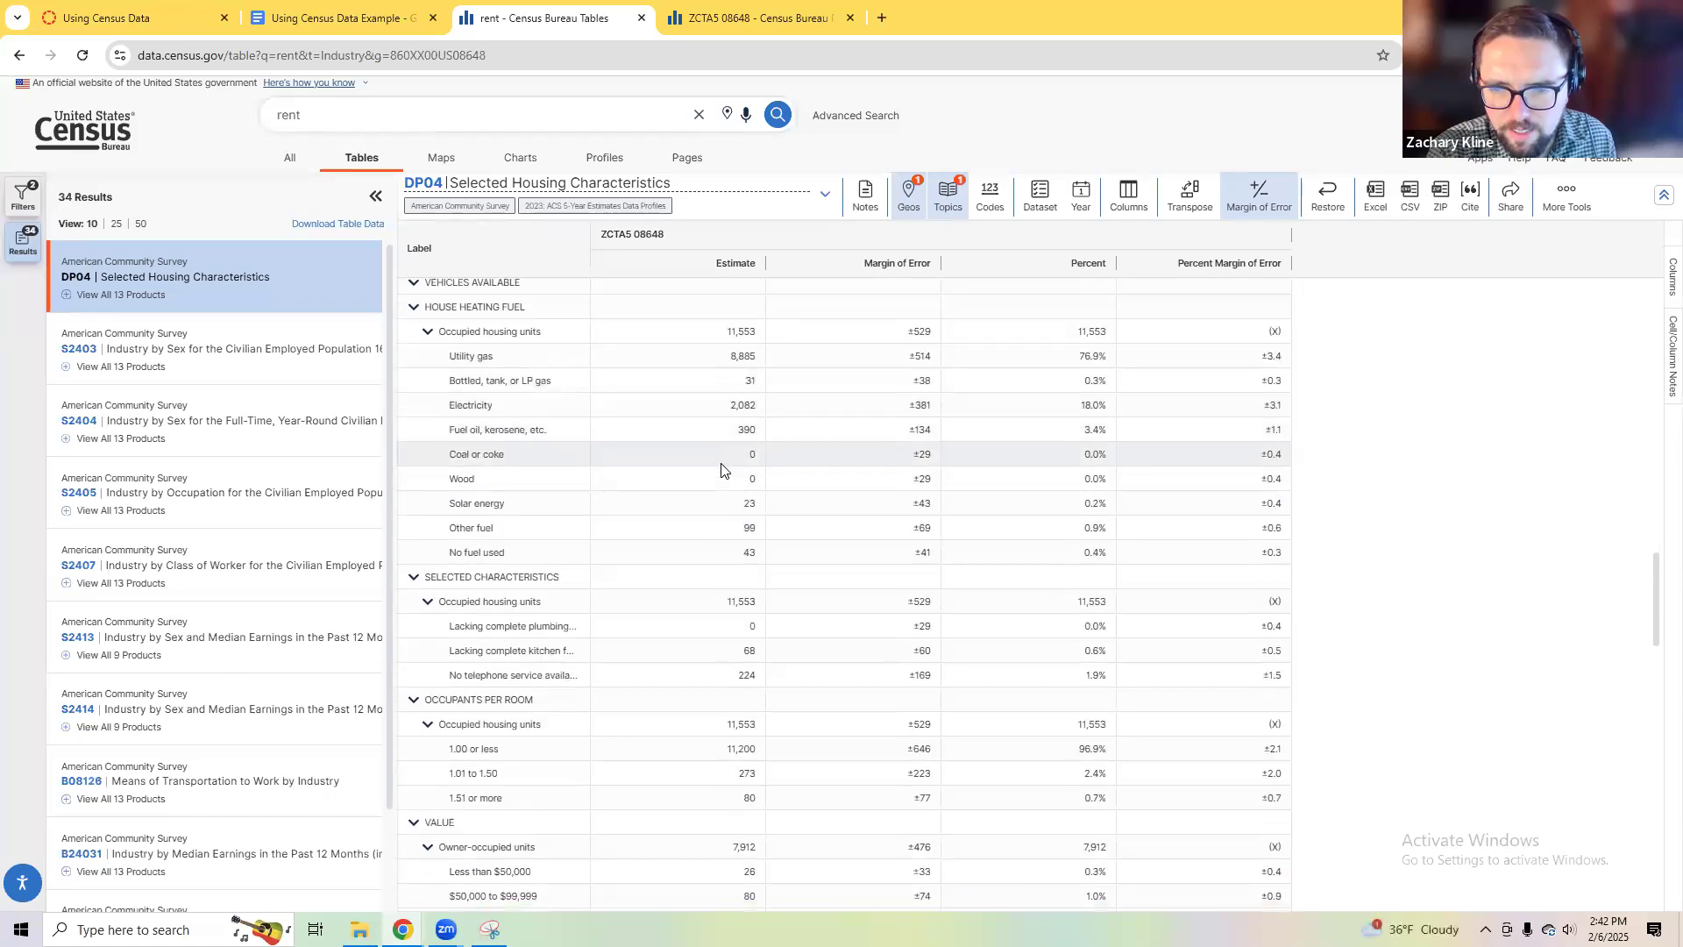
{"action": "scroll", "coordinate": [720, 468], "scroll_direction": "down", "scroll_amount": 5}
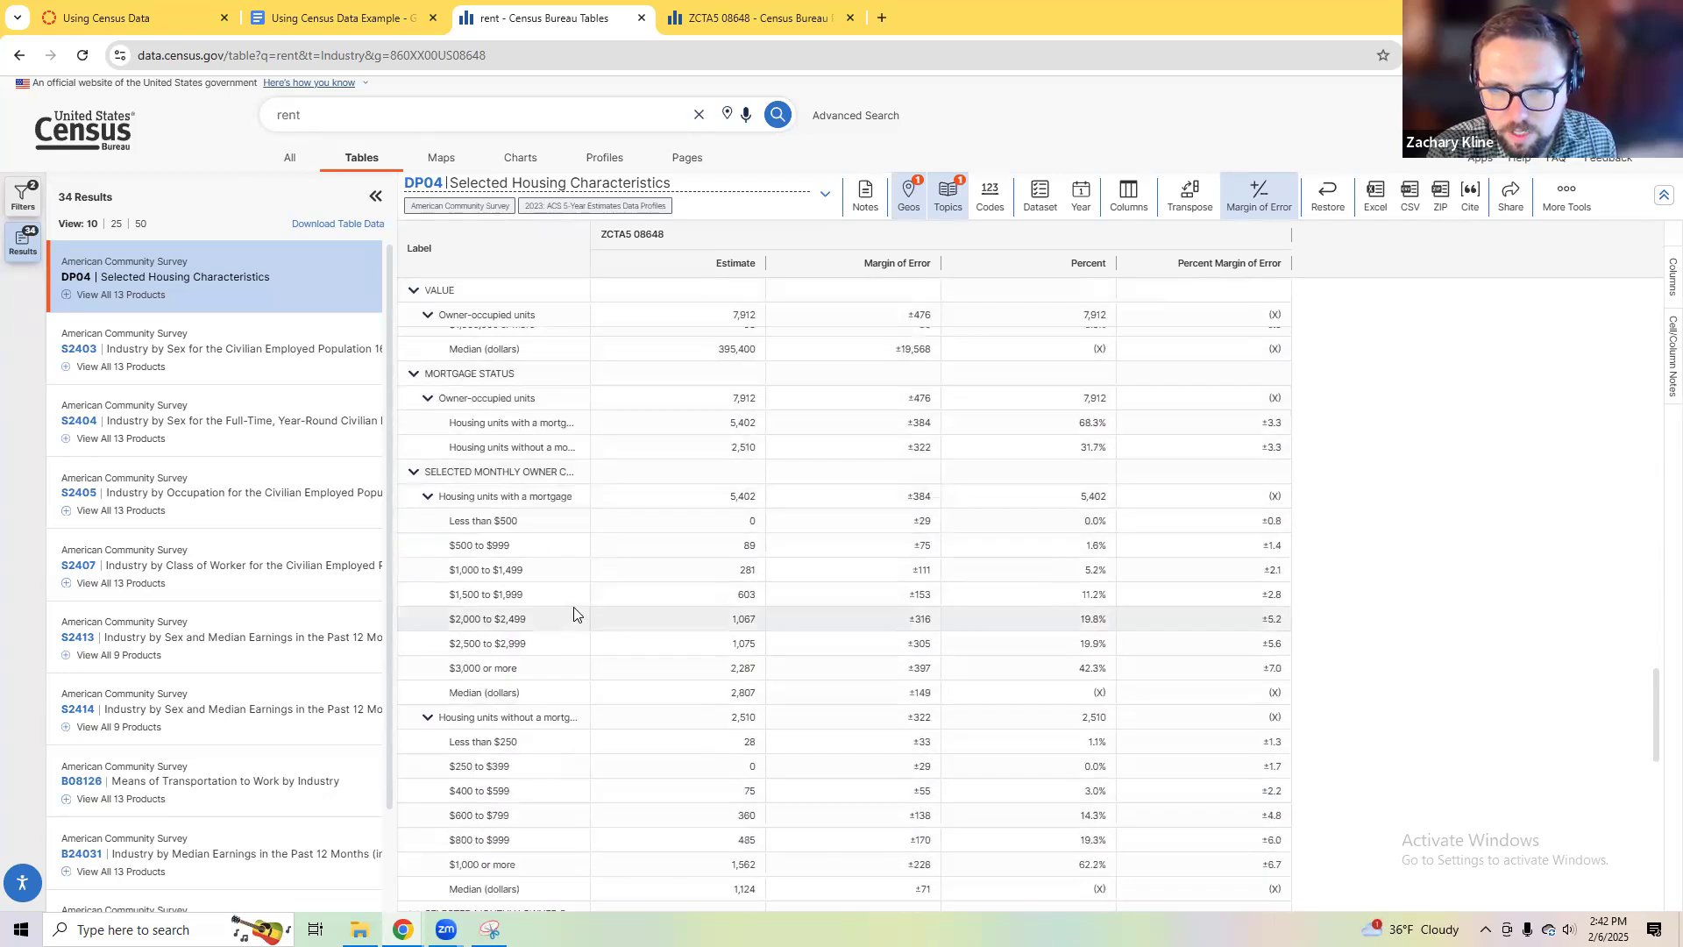
{"action": "scroll", "coordinate": [574, 611], "scroll_direction": "down", "scroll_amount": 3}
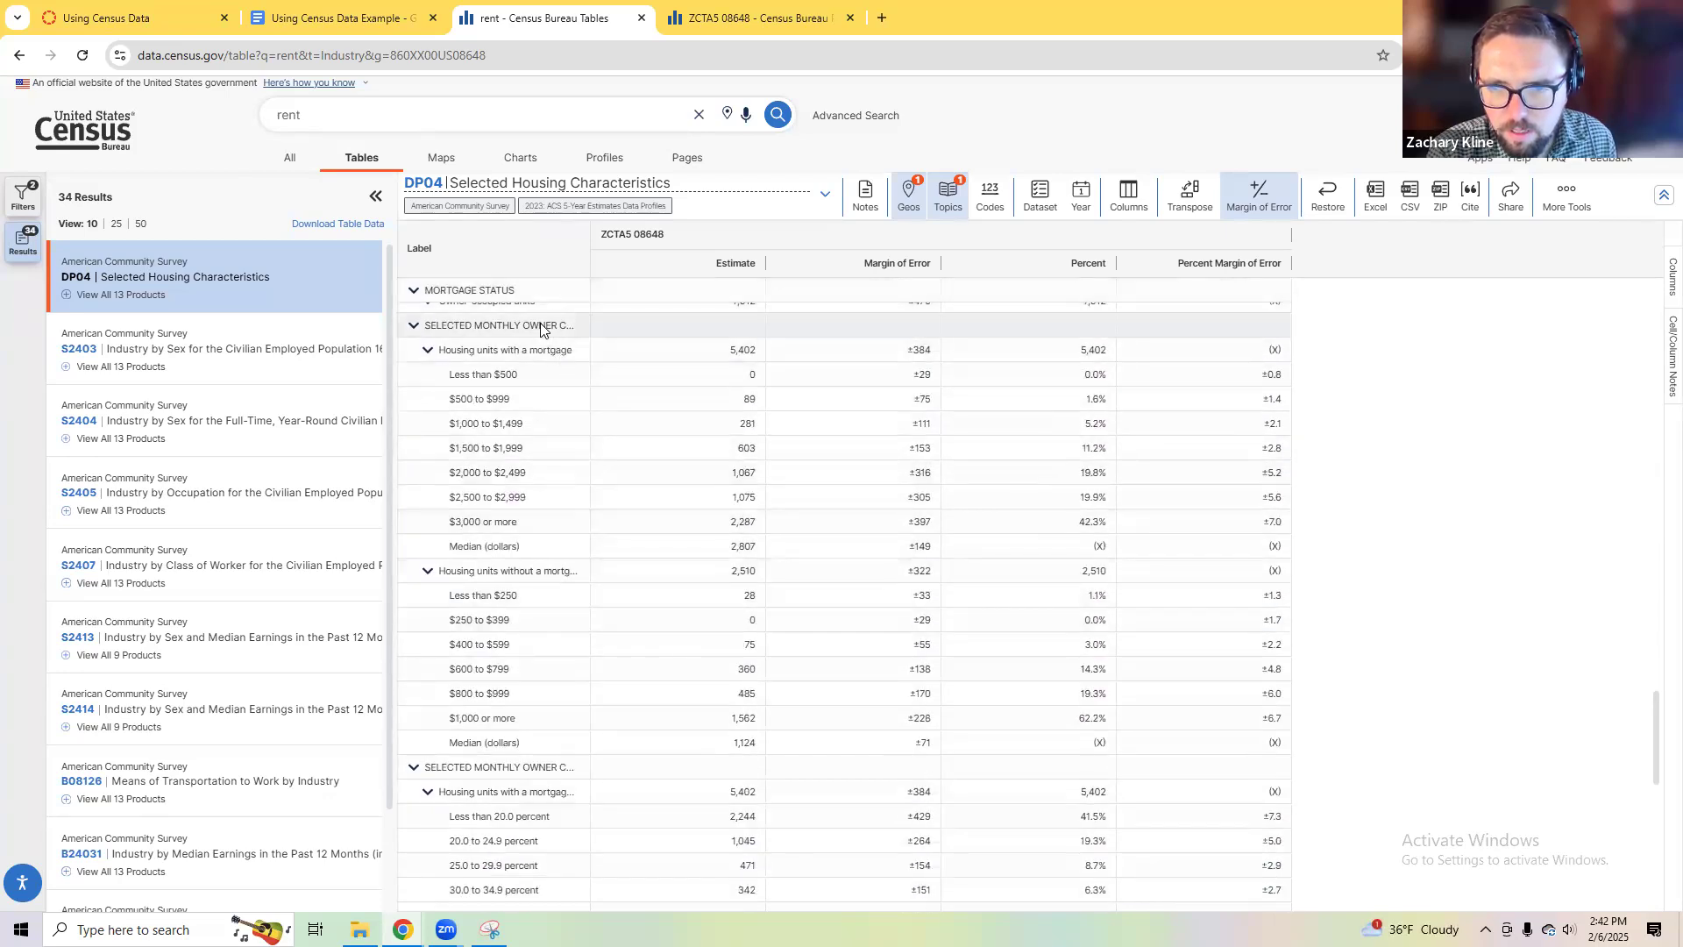
{"action": "scroll", "coordinate": [513, 662], "scroll_direction": "down", "scroll_amount": 2}
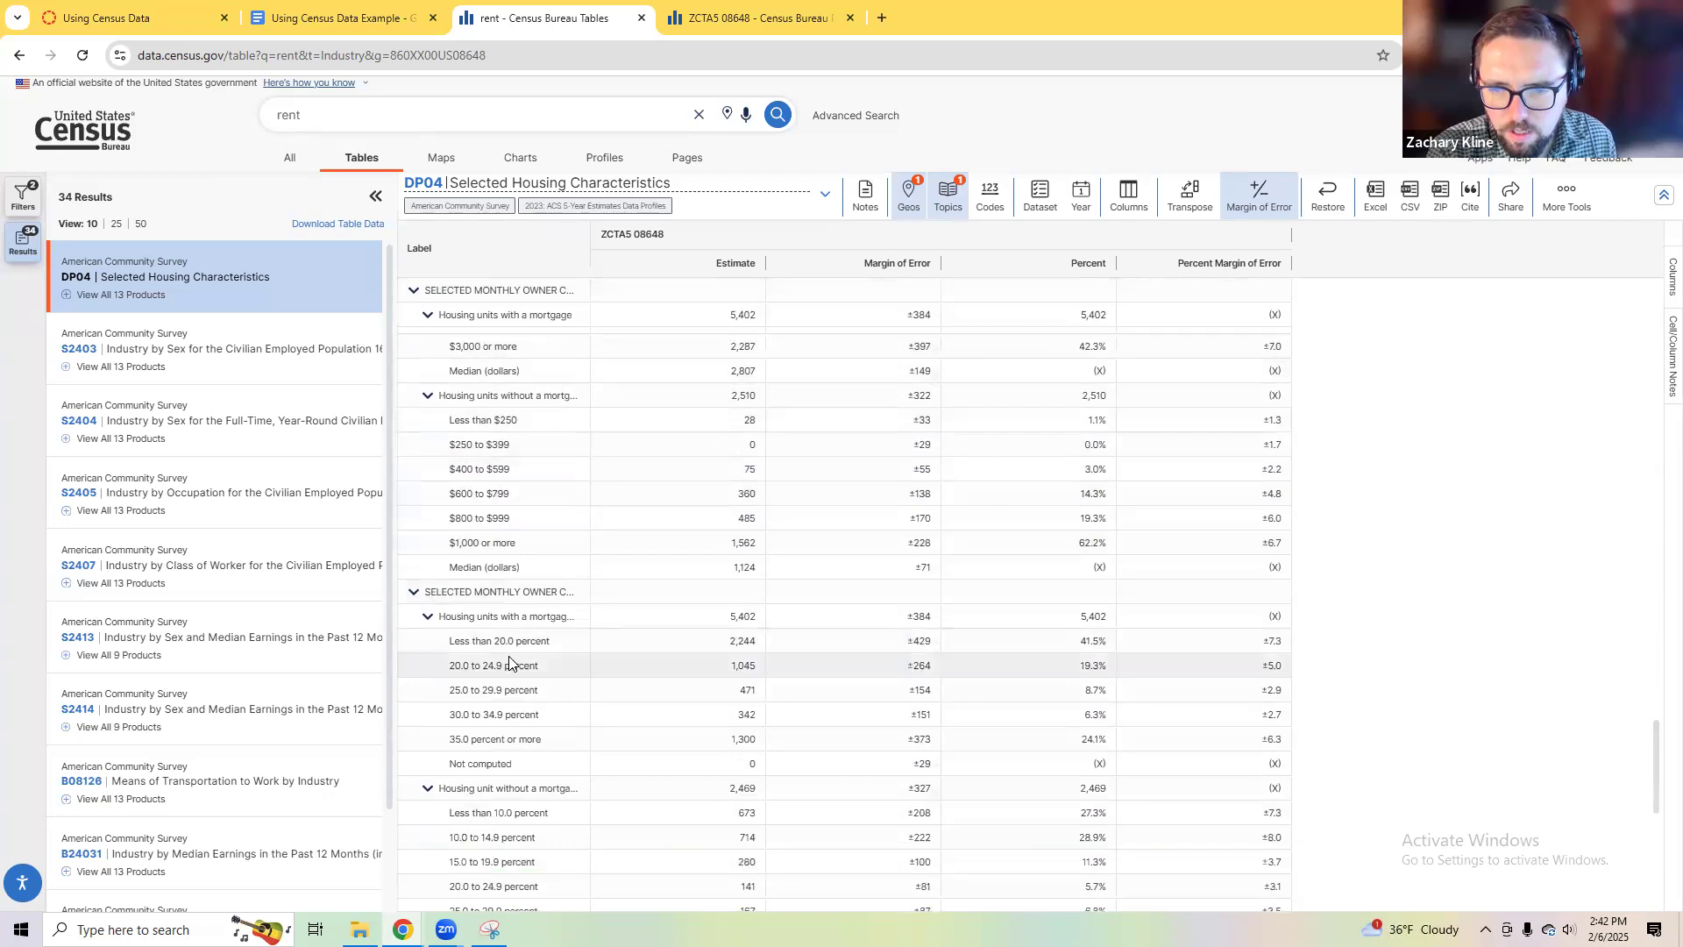
{"action": "scroll", "coordinate": [543, 613], "scroll_direction": "down", "scroll_amount": 5}
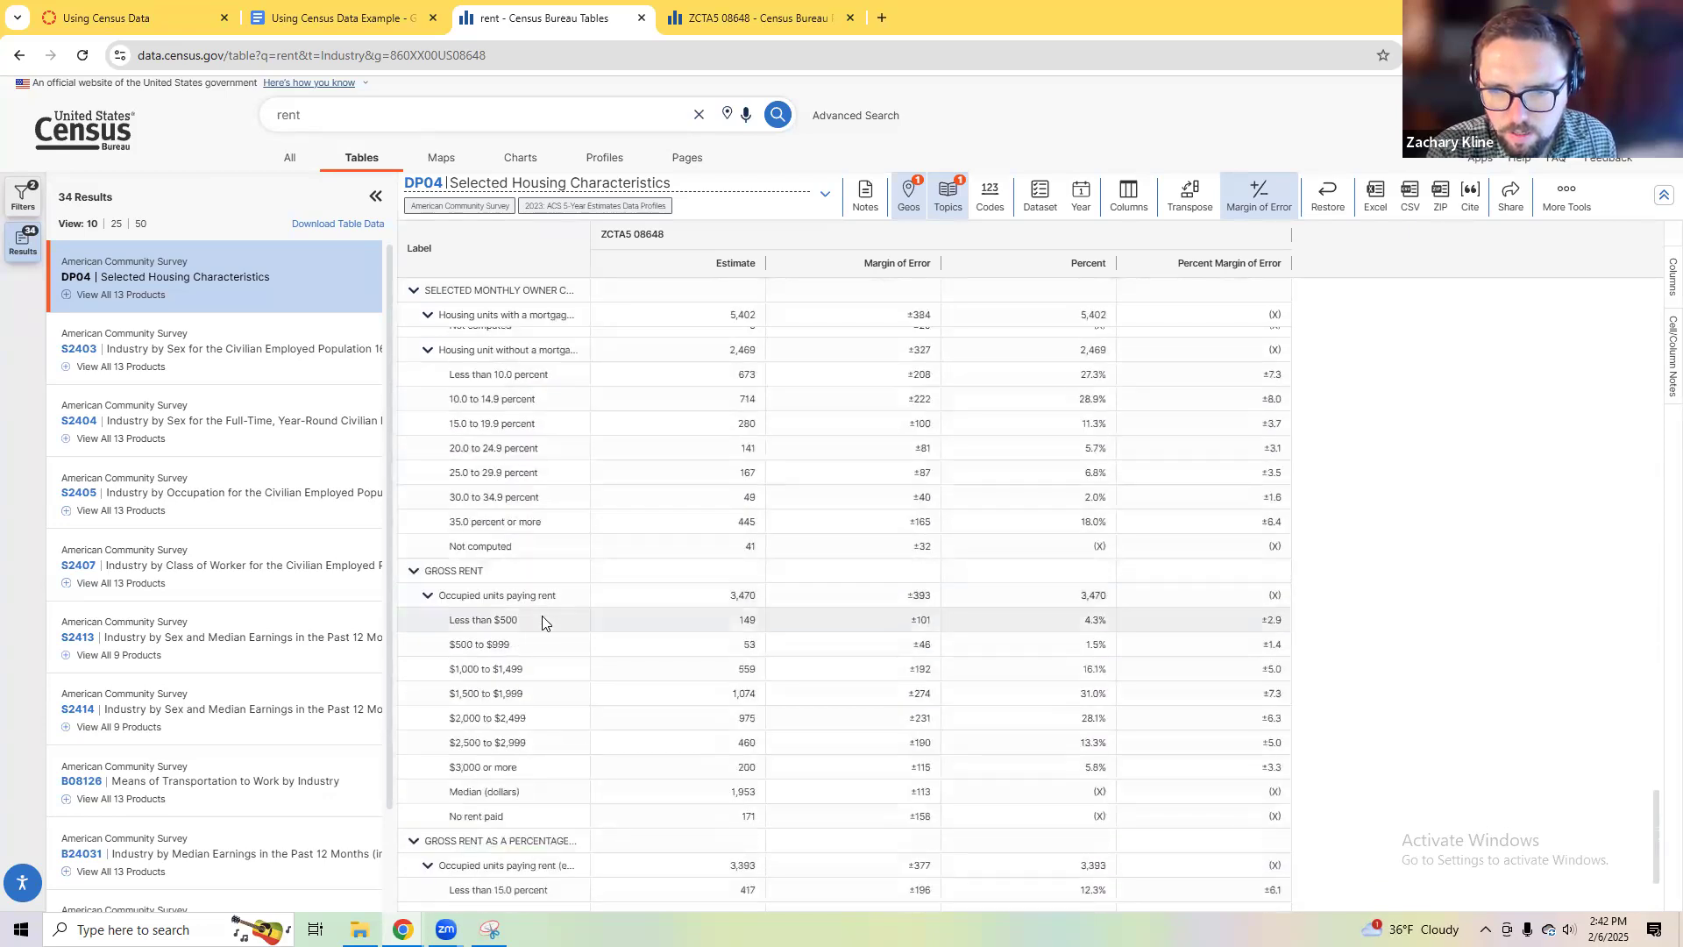
Step: Recheck the wording of question 10 and find the Median (dollars) estimate in the Gross Rent section
{"action": "left_click", "coordinate": [342, 18]}
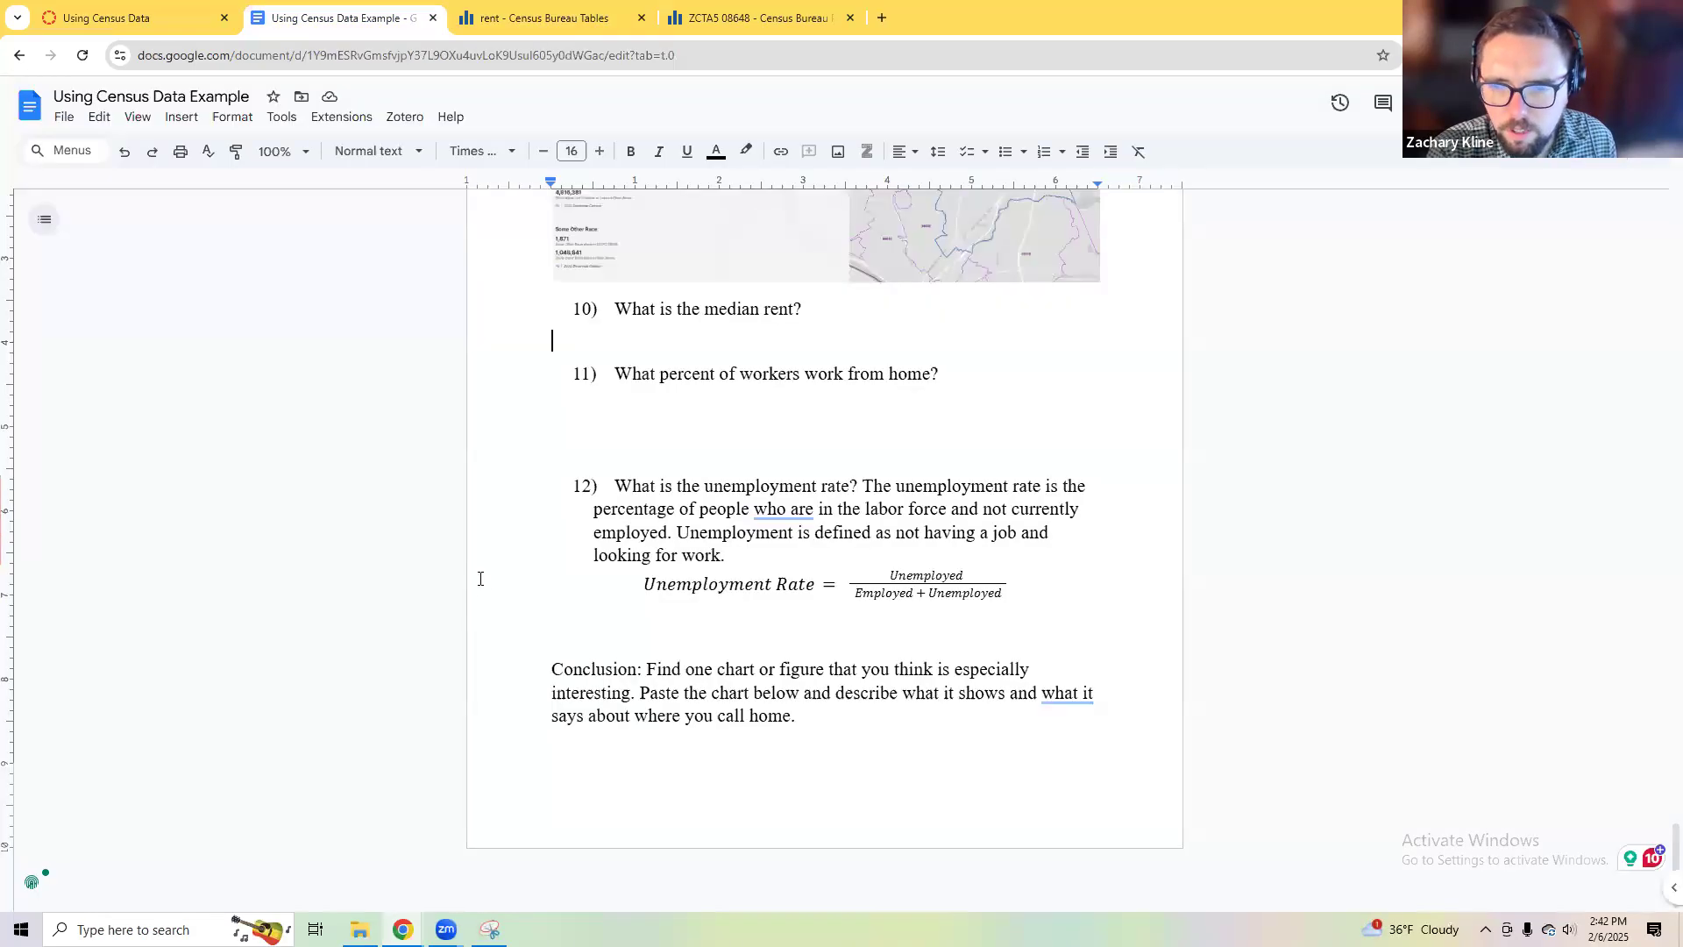
{"action": "left_click", "coordinate": [545, 10]}
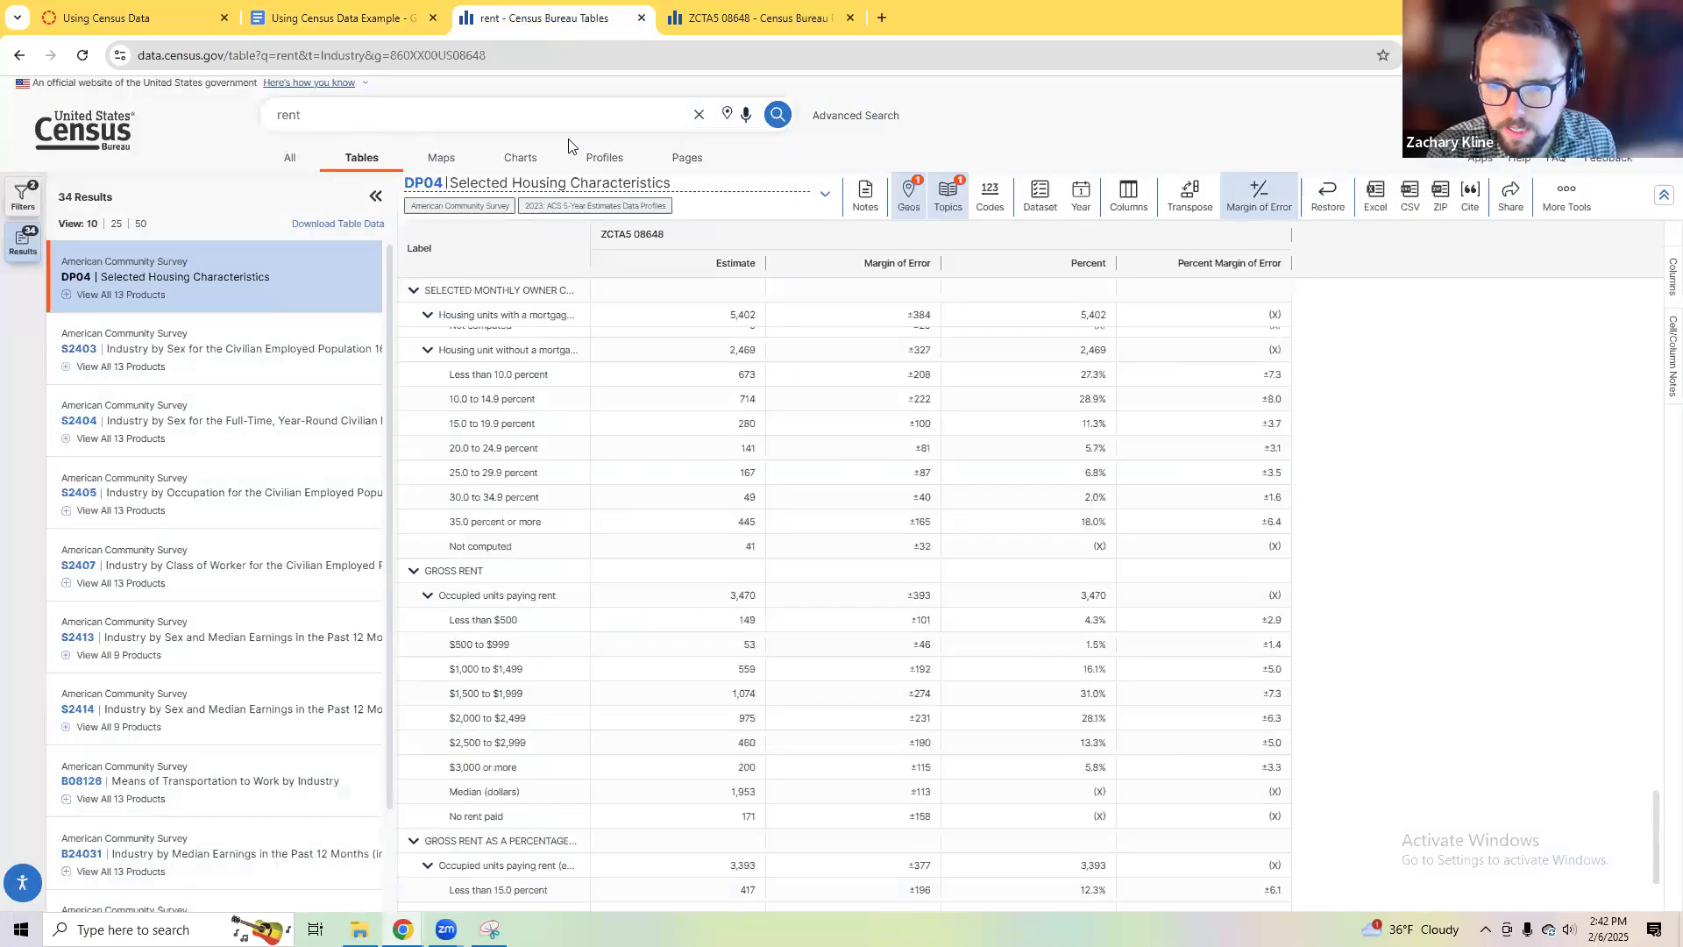
{"action": "scroll", "coordinate": [590, 403], "scroll_direction": "down", "scroll_amount": 2}
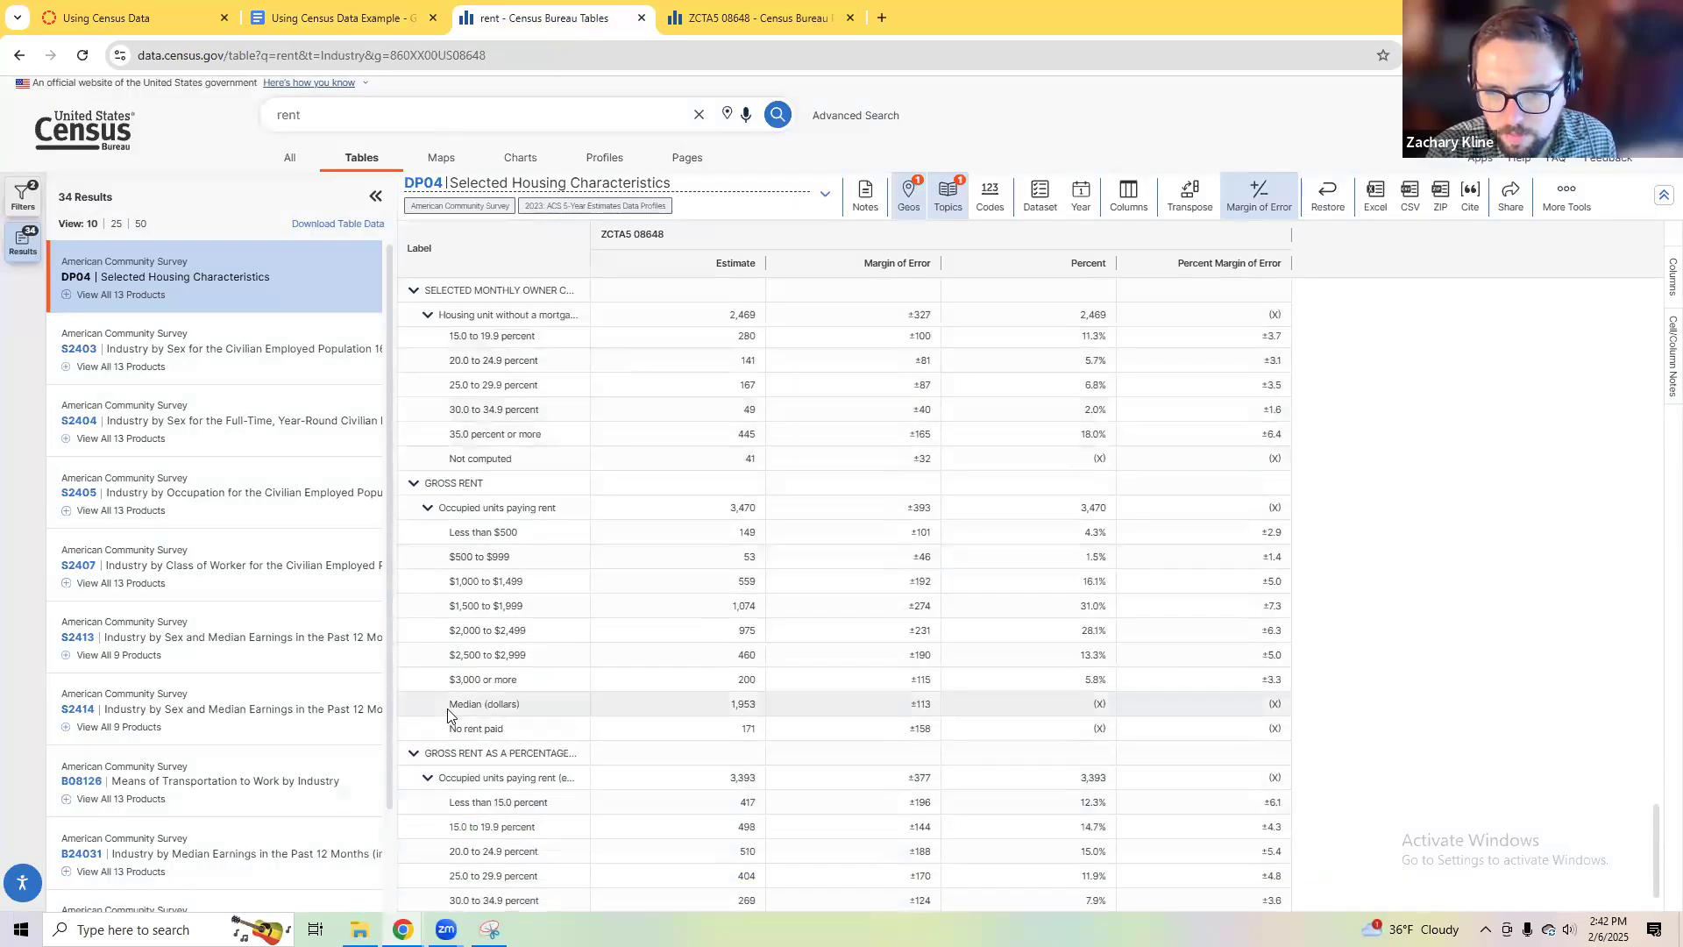
{"action": "left_click", "coordinate": [740, 703]}
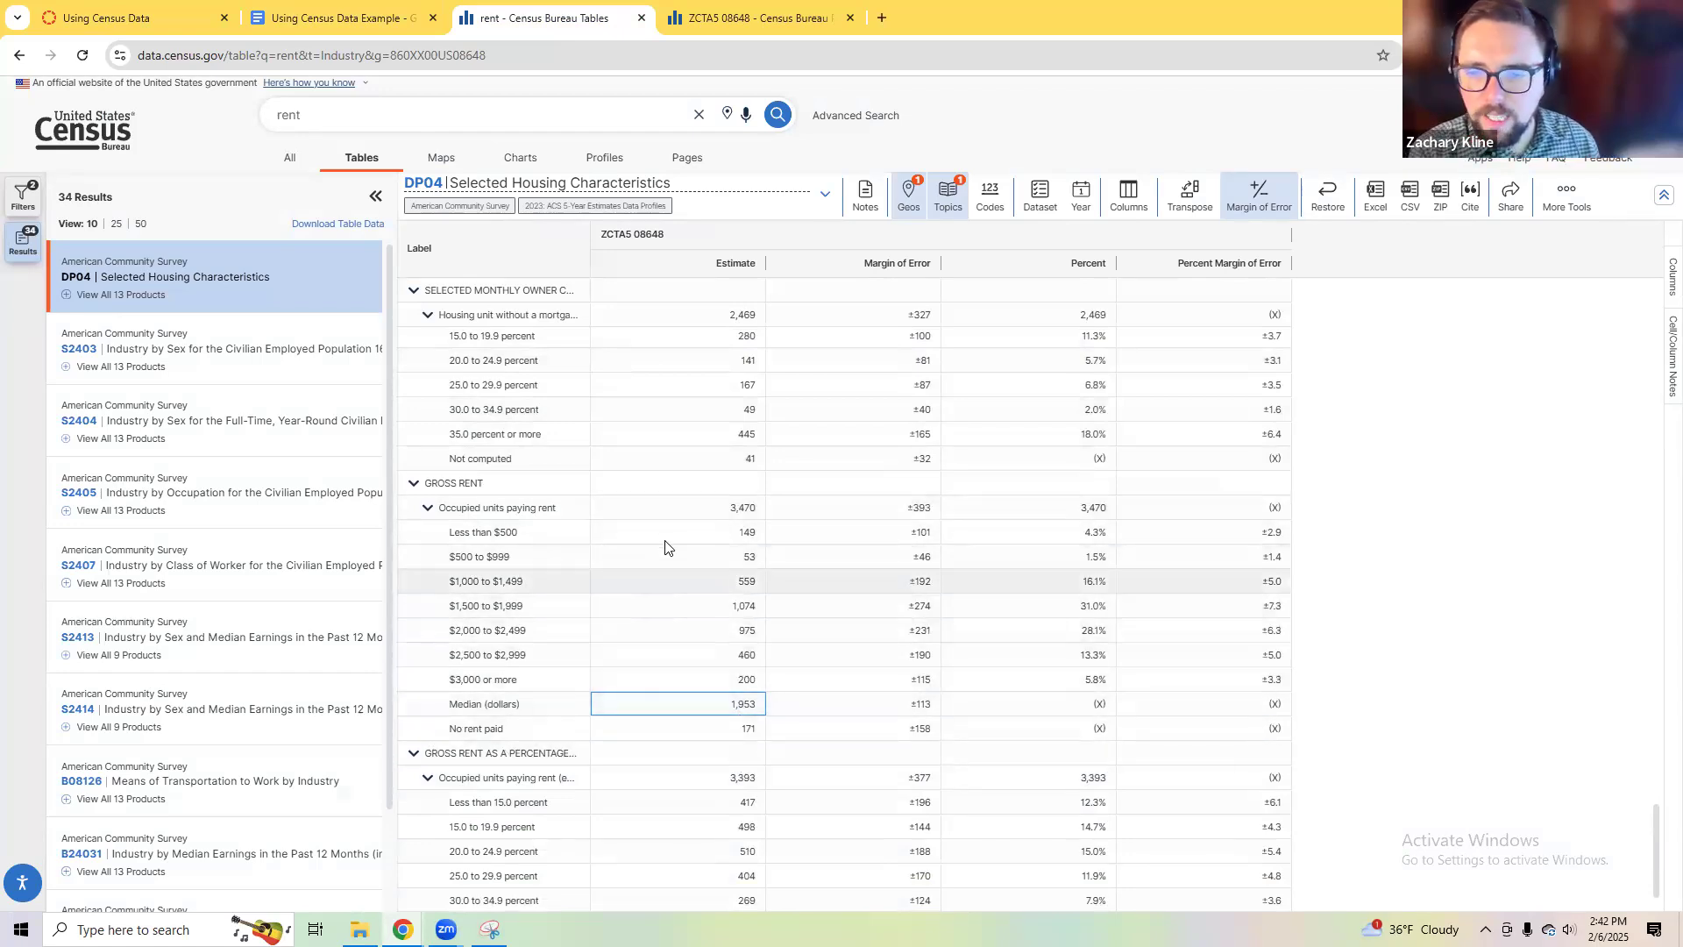
Step: Compare the Gross Rent estimates for occupied units paying rent, less than $500 and $3,000 or more, ending on the Median (dollars) estimate
{"action": "left_click", "coordinate": [712, 532]}
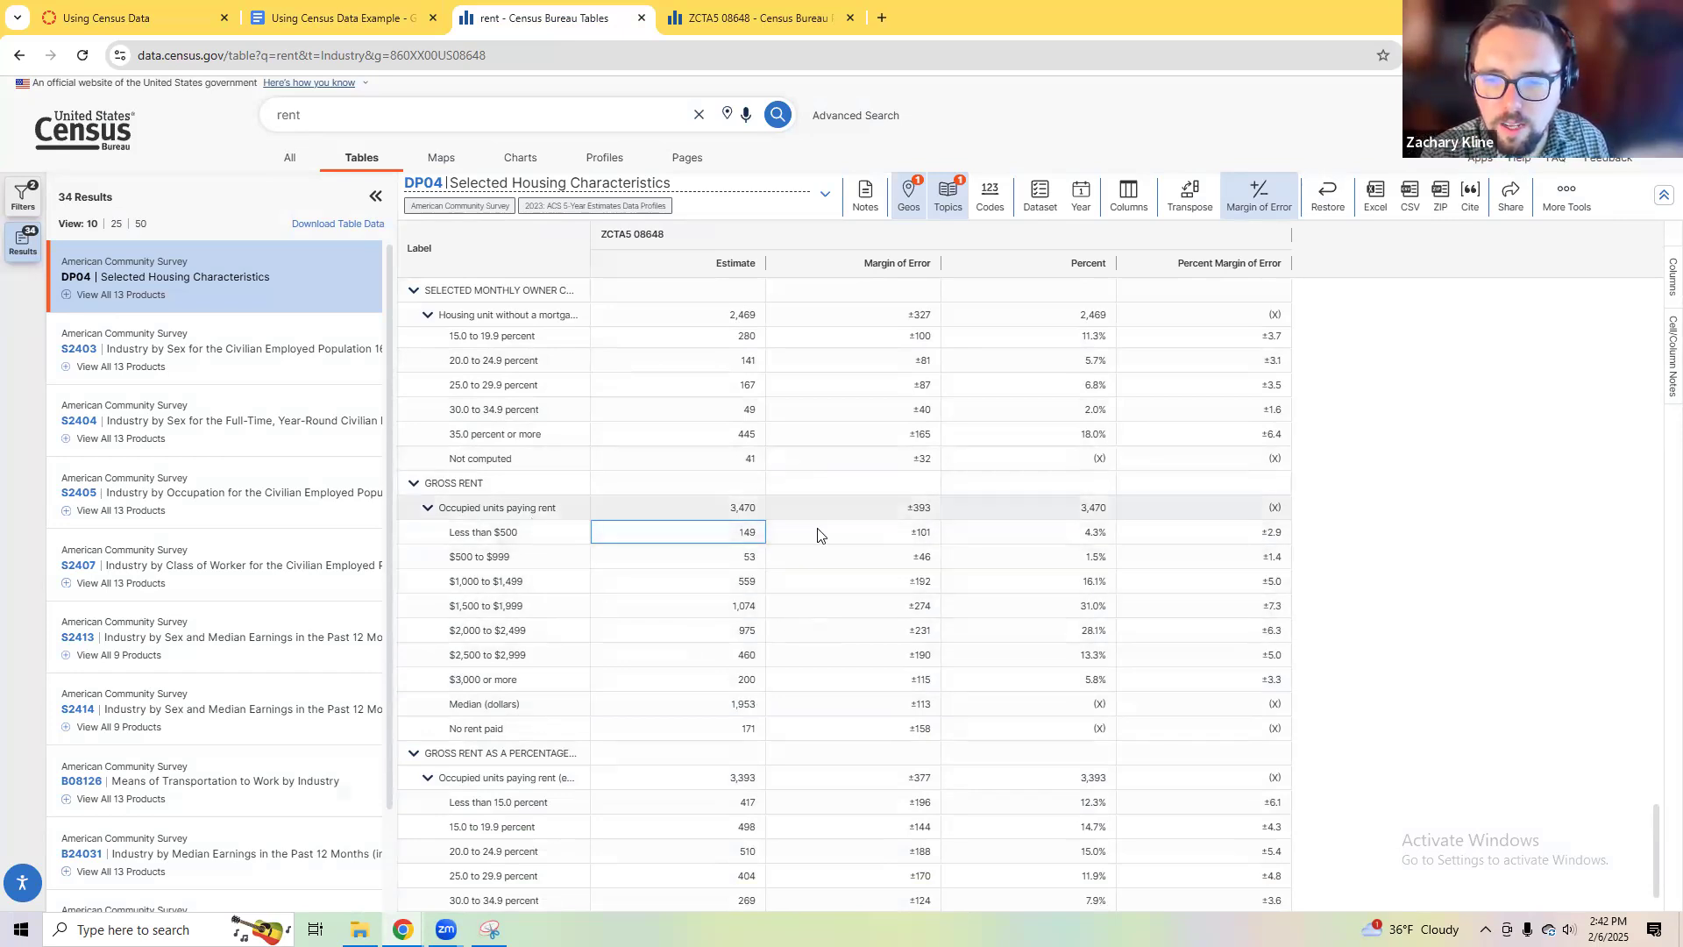
{"action": "left_click", "coordinate": [728, 513]}
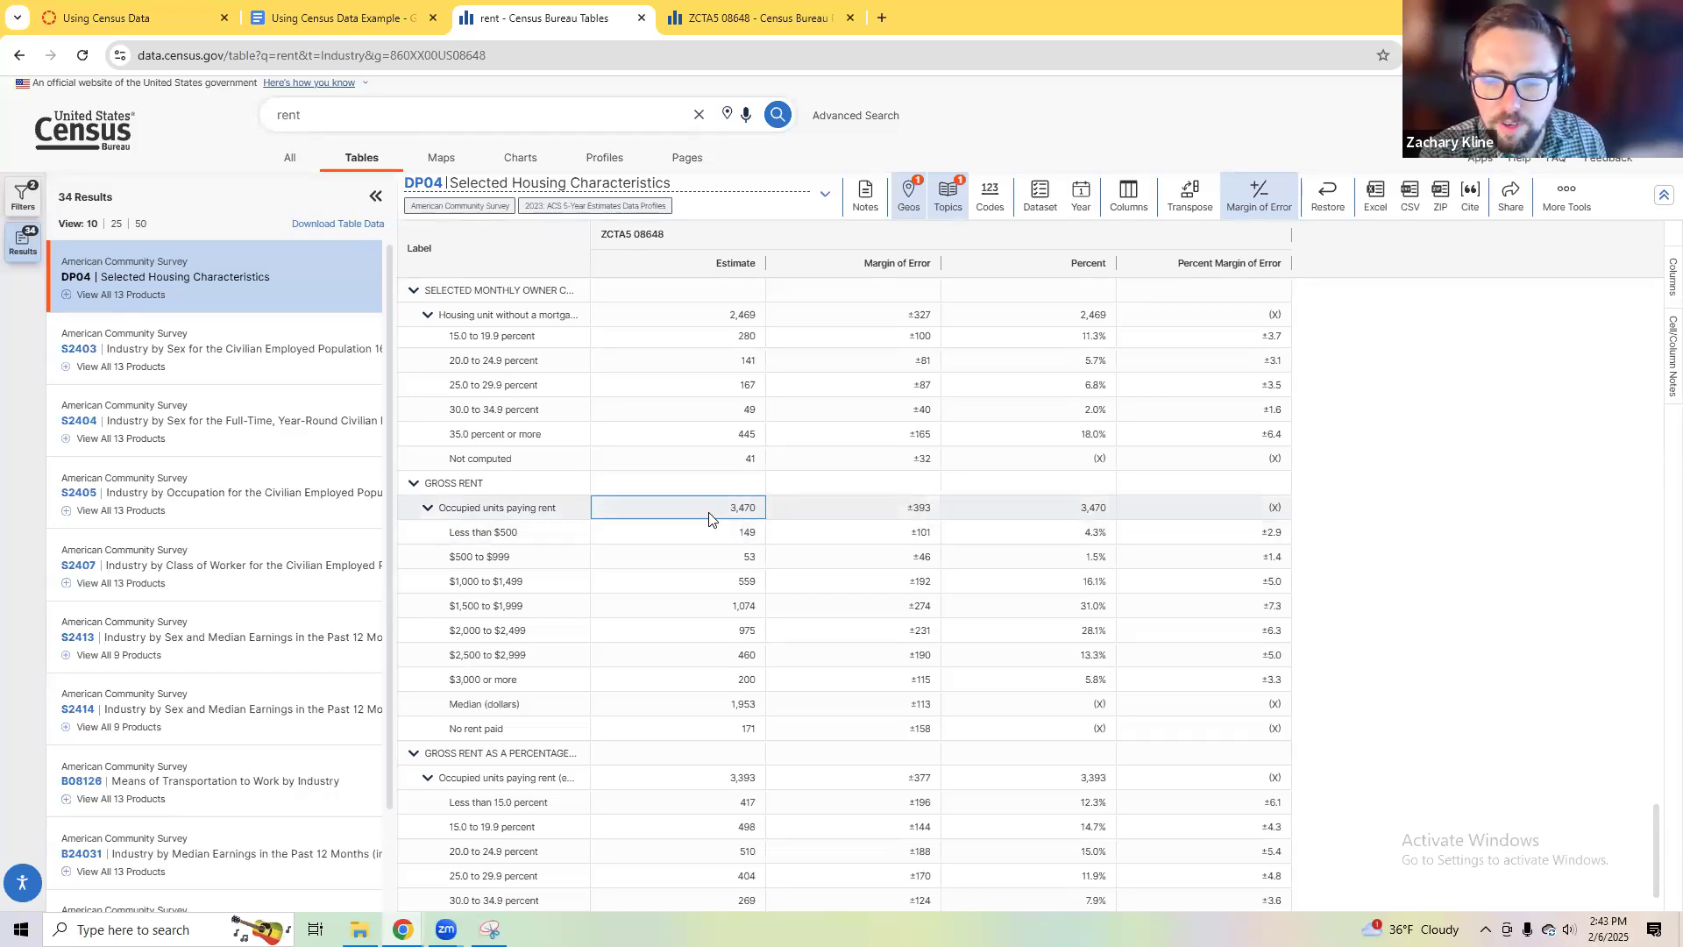
{"action": "left_click", "coordinate": [721, 529]}
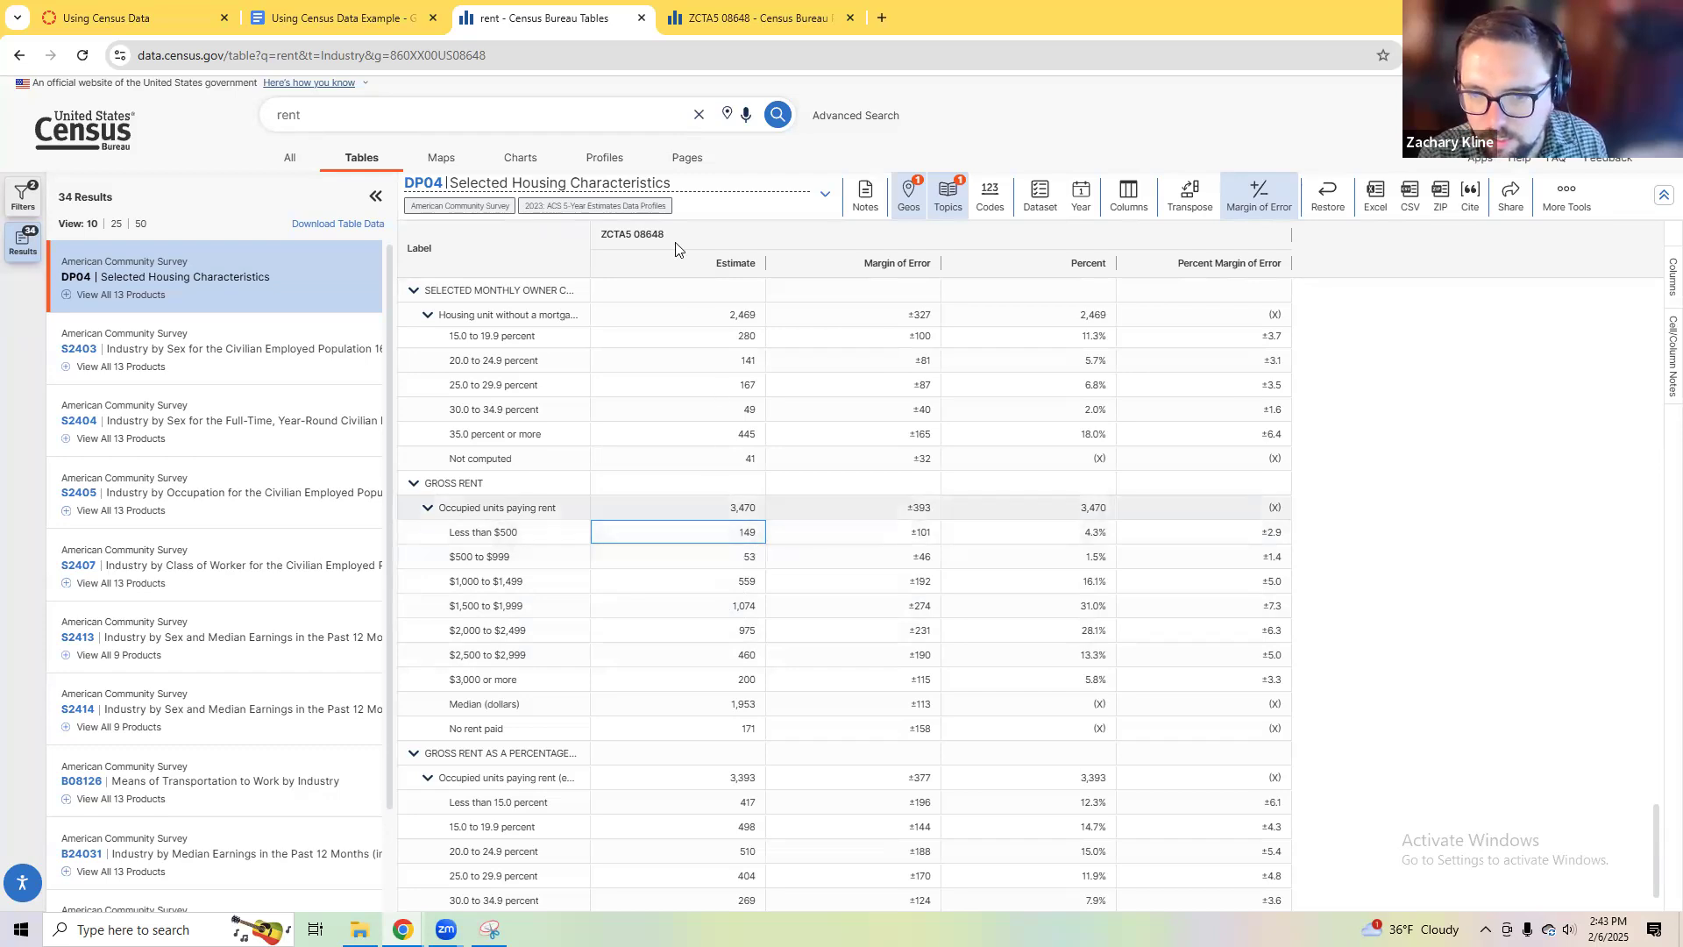
{"action": "left_click", "coordinate": [727, 683]}
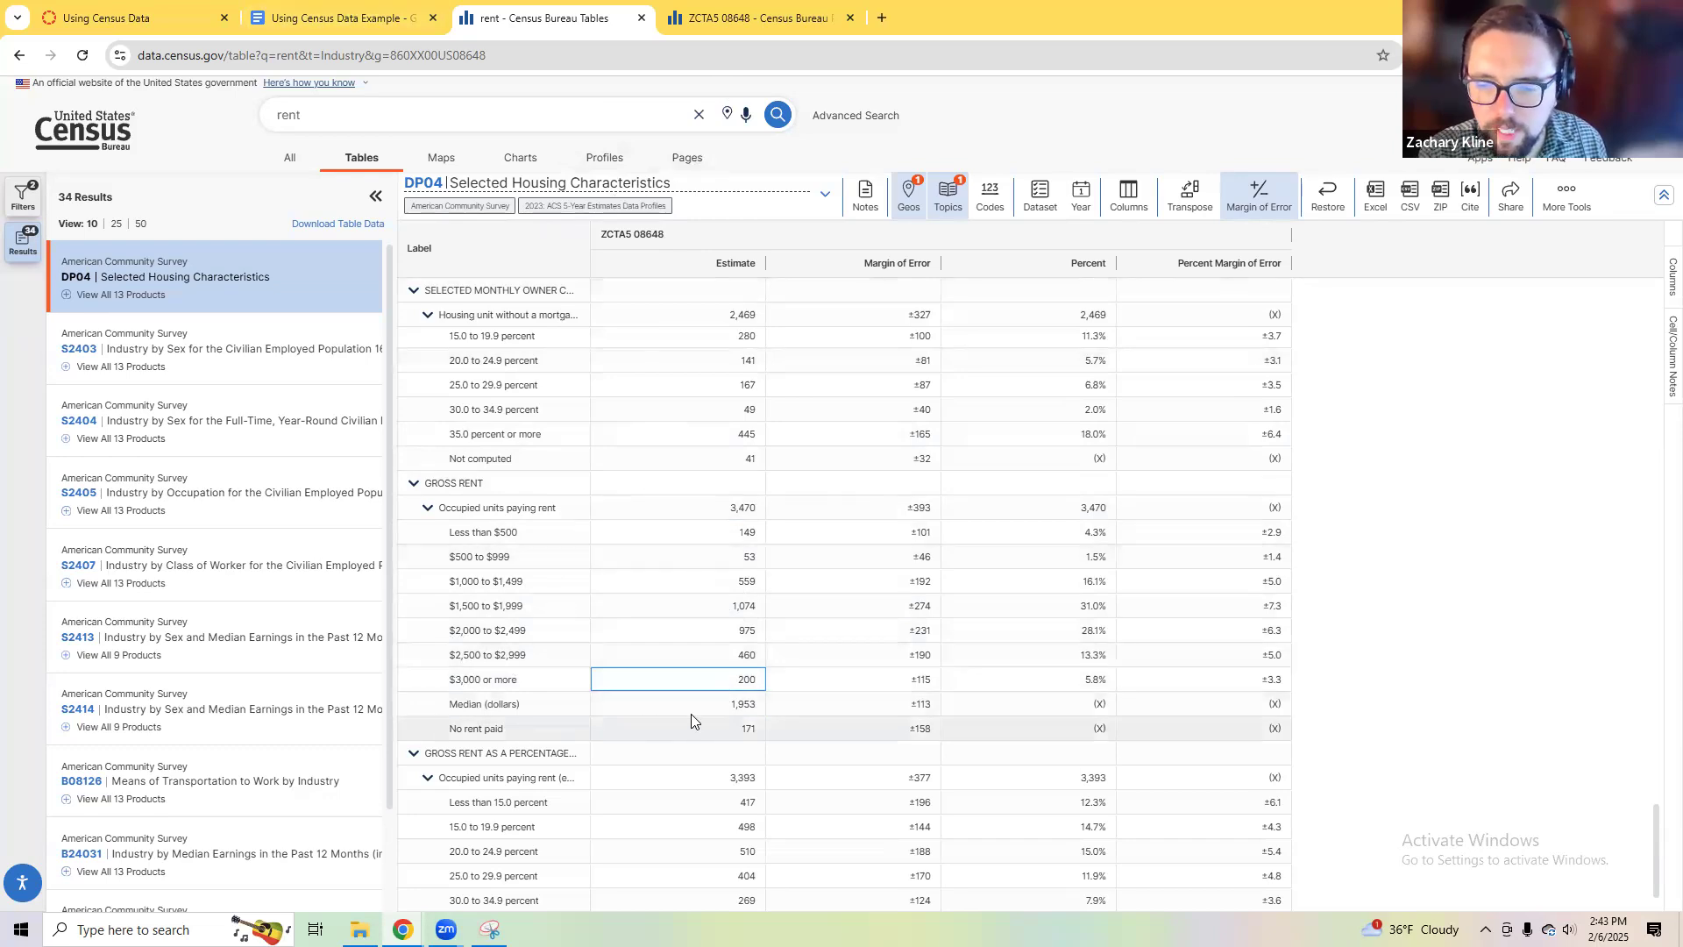
{"action": "left_click", "coordinate": [738, 712]}
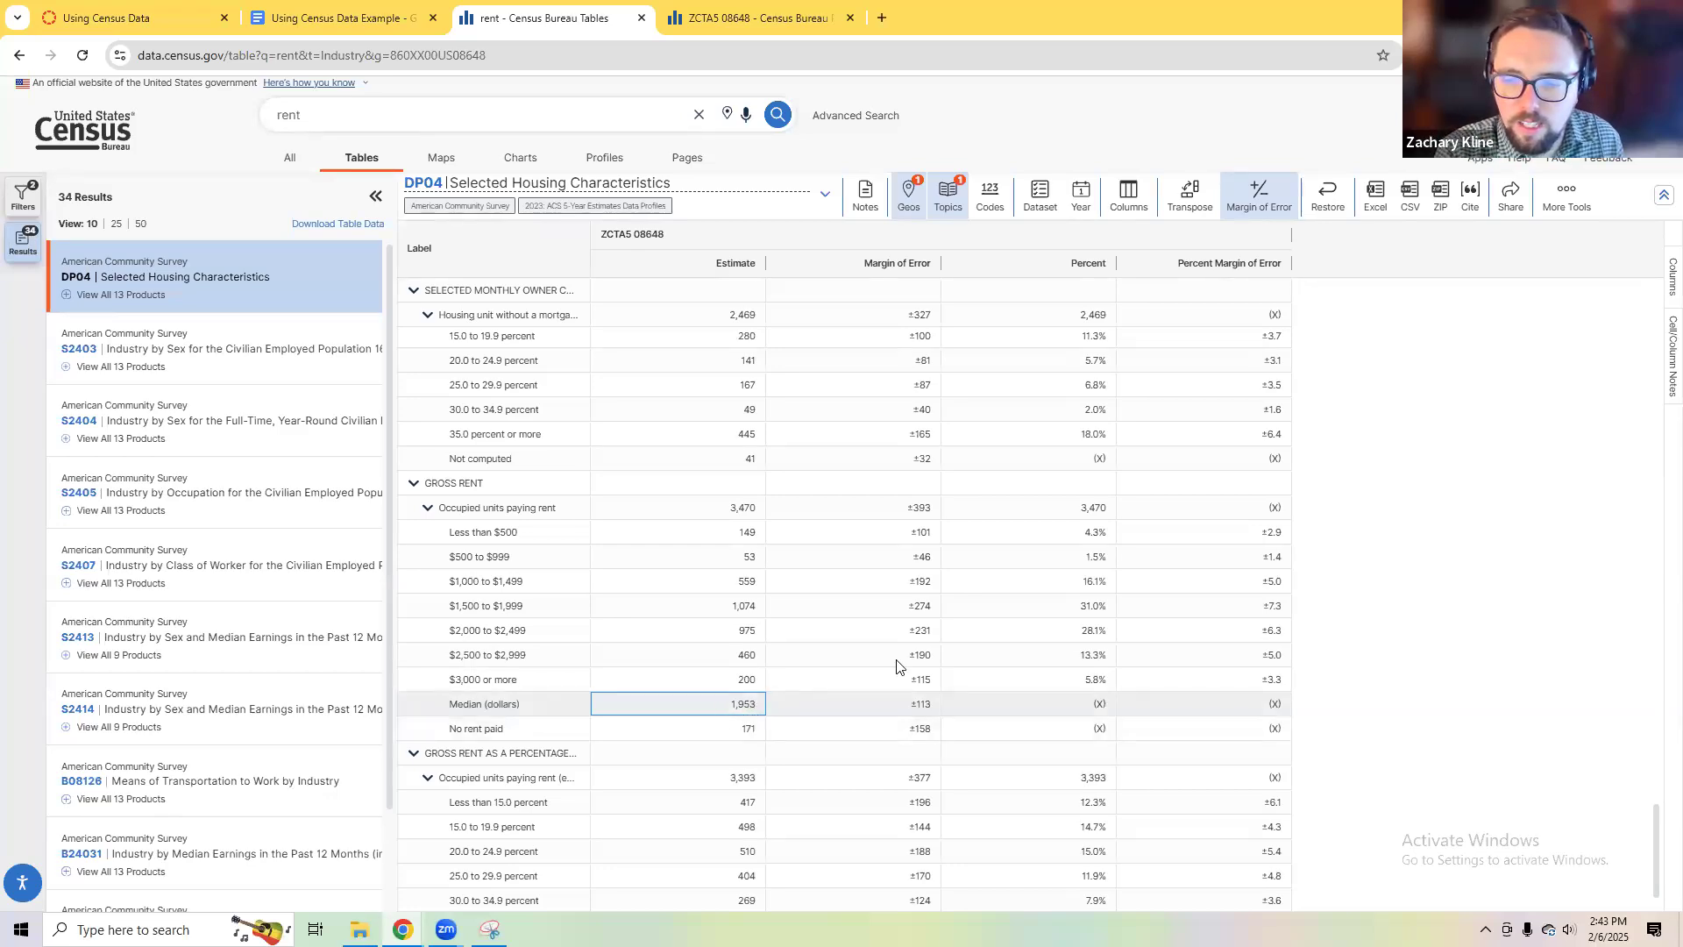
Step: Capture a Snipping Tool screenshot of the DP04 table with the Gross Rent median estimate selected, and return to the browser
{"action": "left_click", "coordinate": [489, 929]}
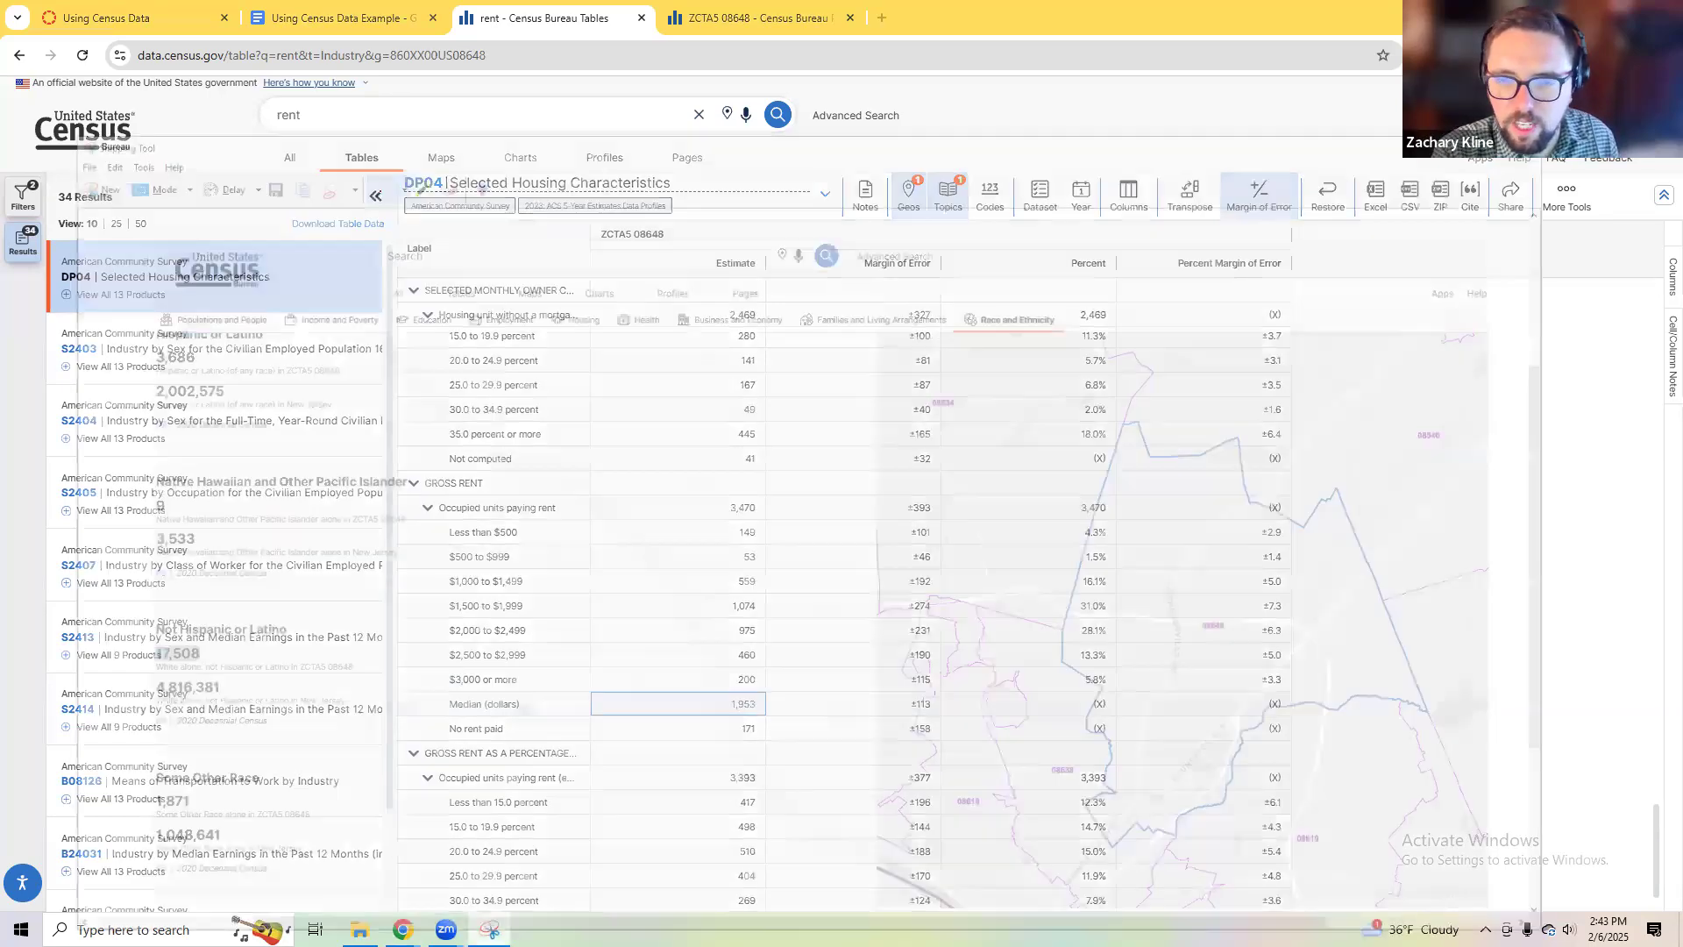
{"action": "left_click", "coordinate": [48, 61]}
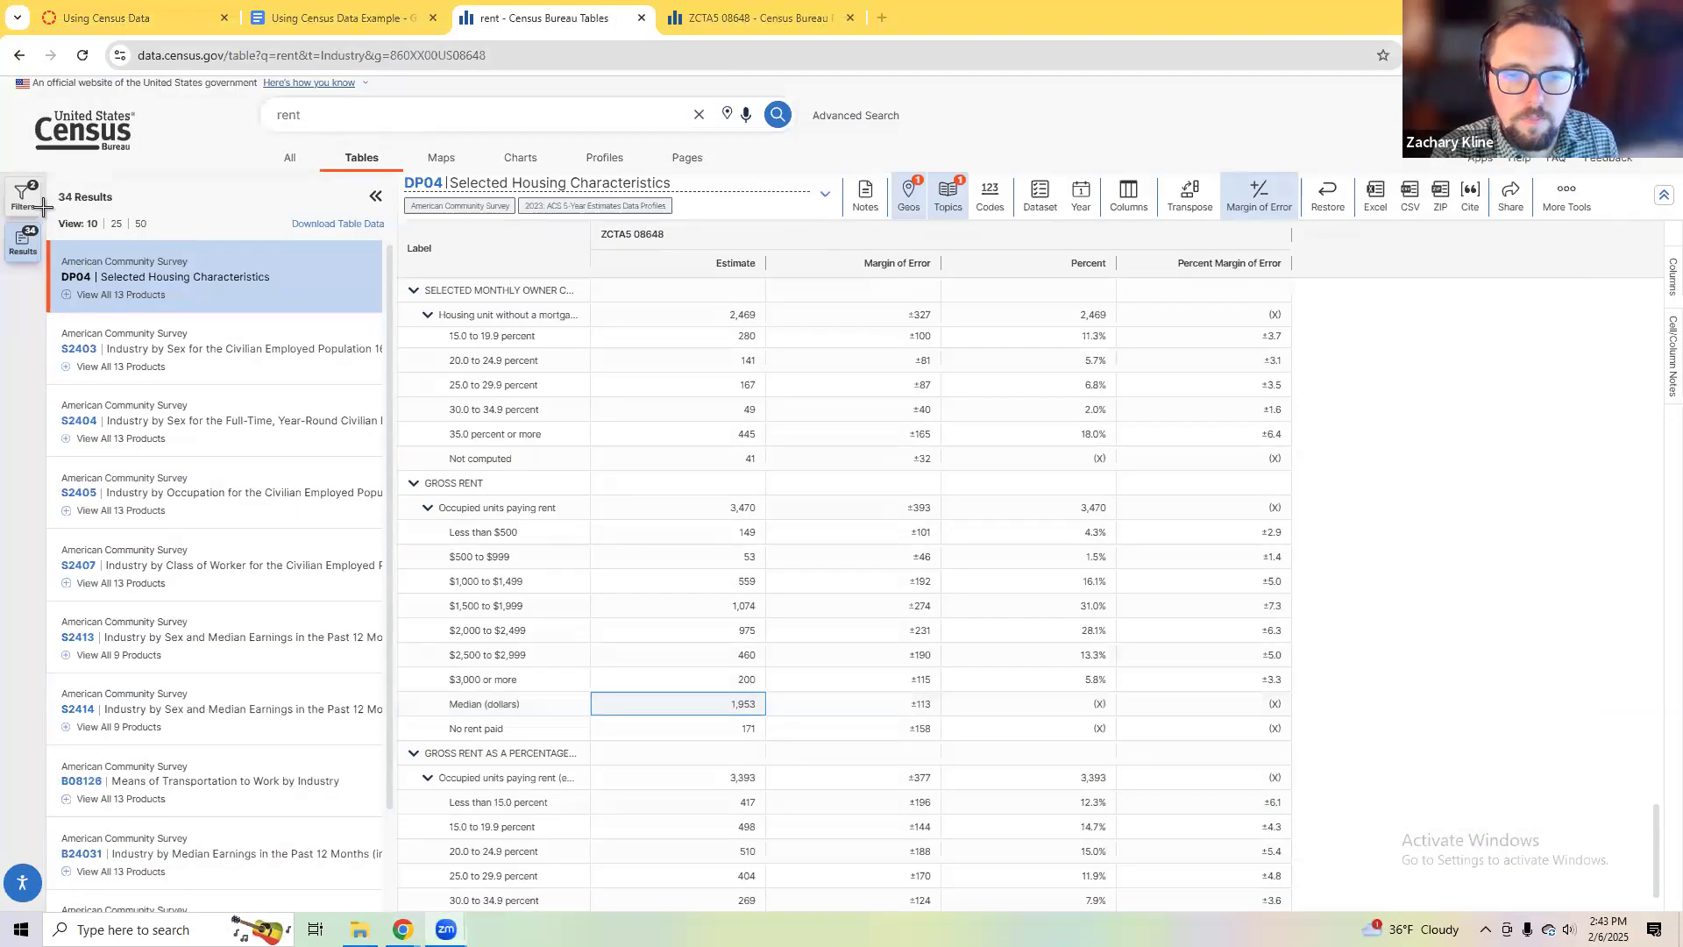
{"action": "left_click_drag", "start_coordinate": [24, 103], "coordinate": [1507, 868]}
{"action": "left_click", "coordinate": [1572, 13]}
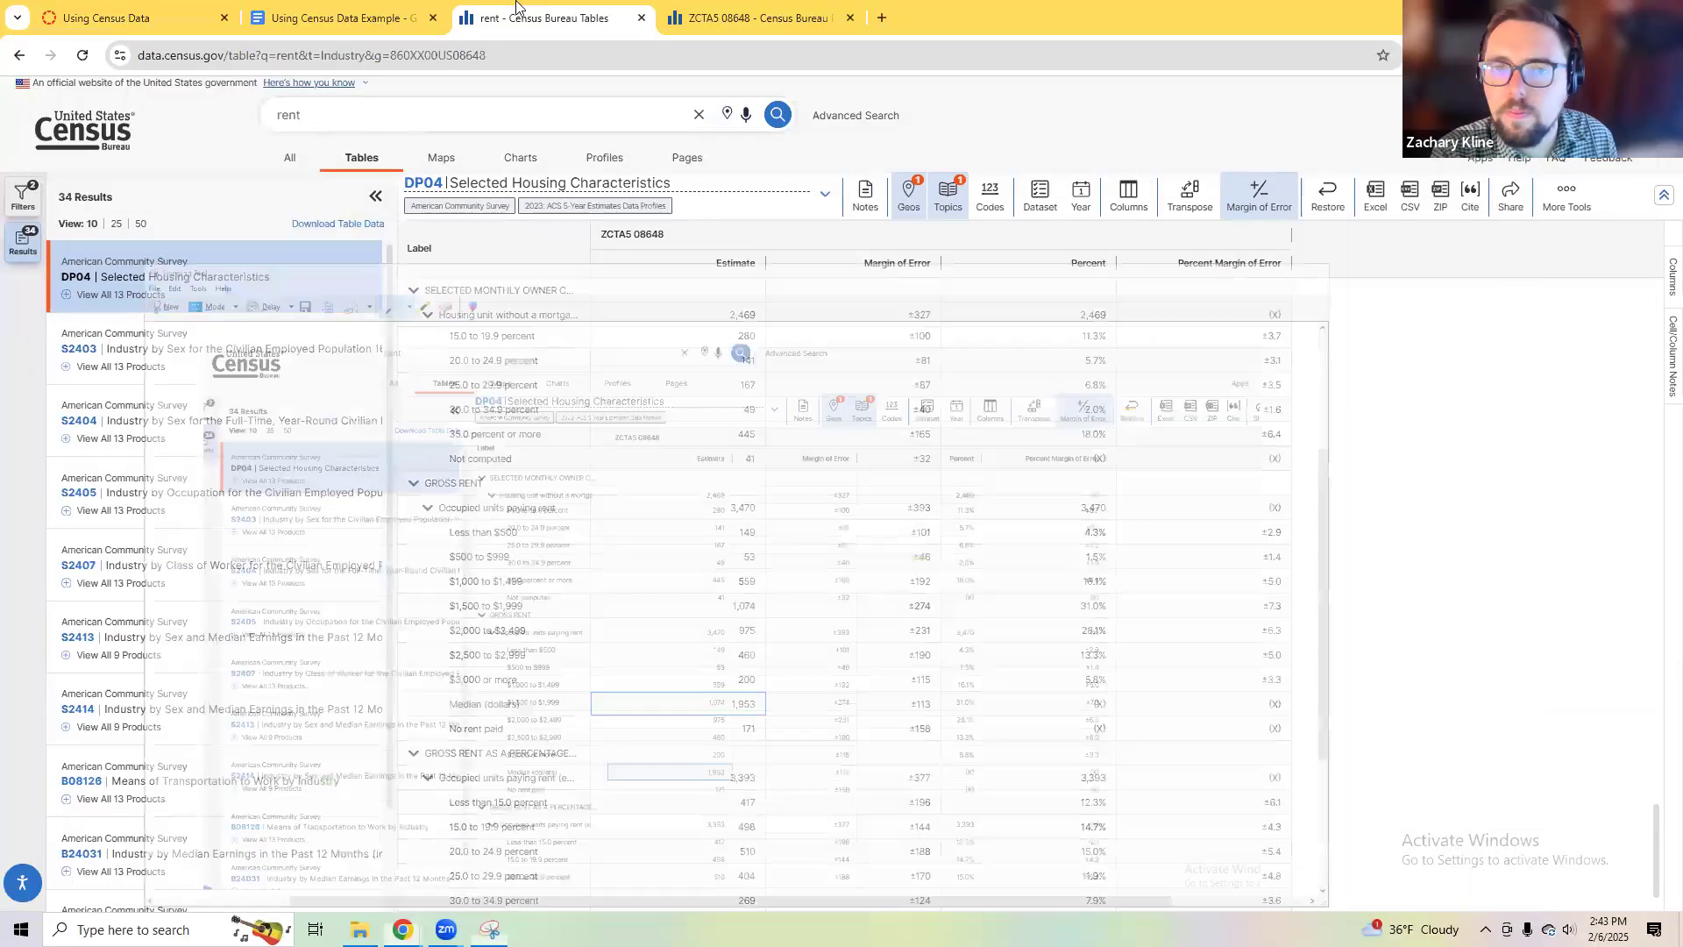
Step: Answer question 10 in the Using Census Data Example document with $1,953 and paste the DP04 table screenshot below it
{"action": "left_click", "coordinate": [383, 14]}
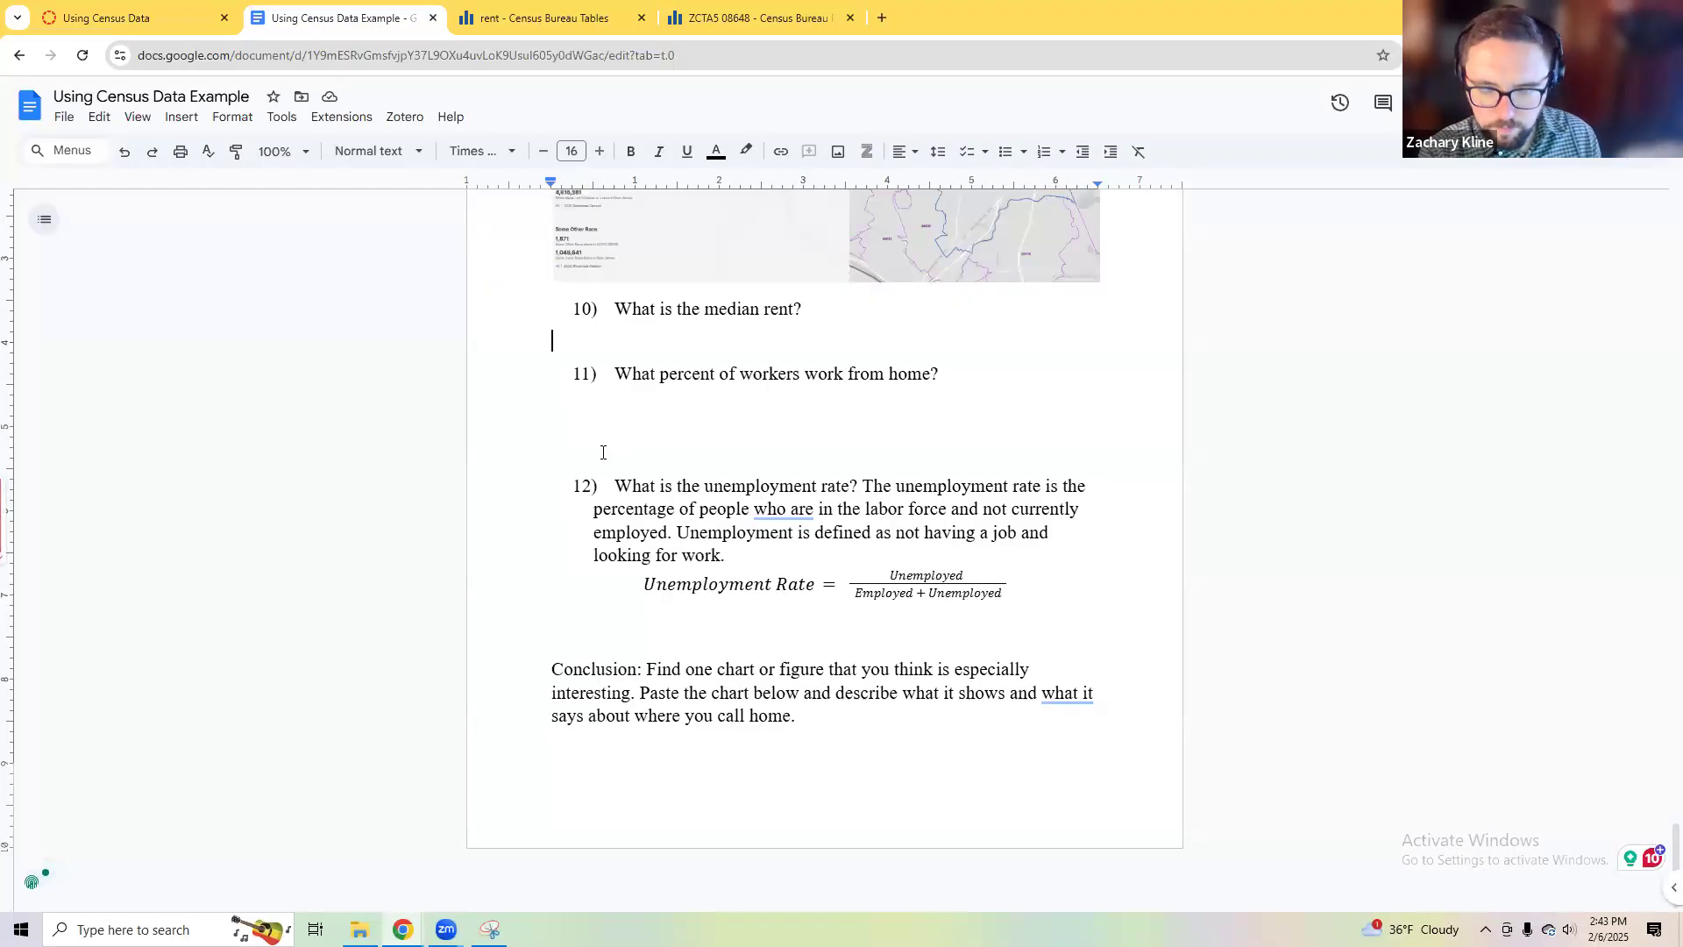
{"action": "type", "text": "1,953"}
{"action": "key", "text": "Home"}
{"action": "type", "text": "$"}
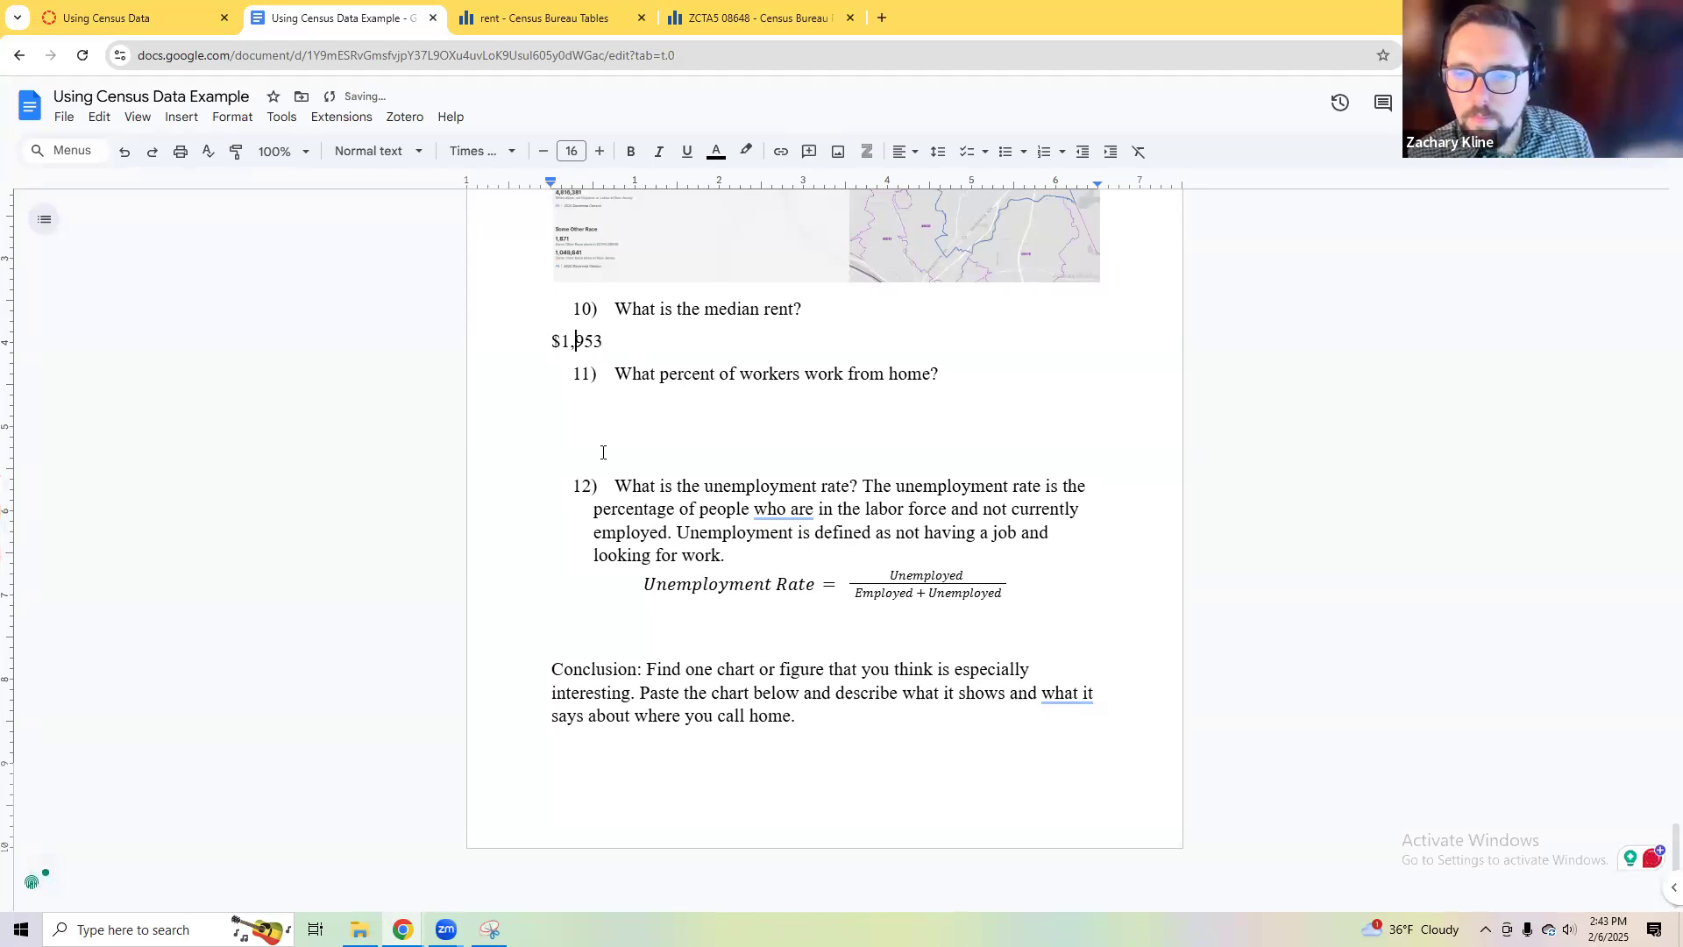
{"action": "key", "text": "End"}
{"action": "key", "text": "Return"}
{"action": "key", "text": "ctrl+v"}
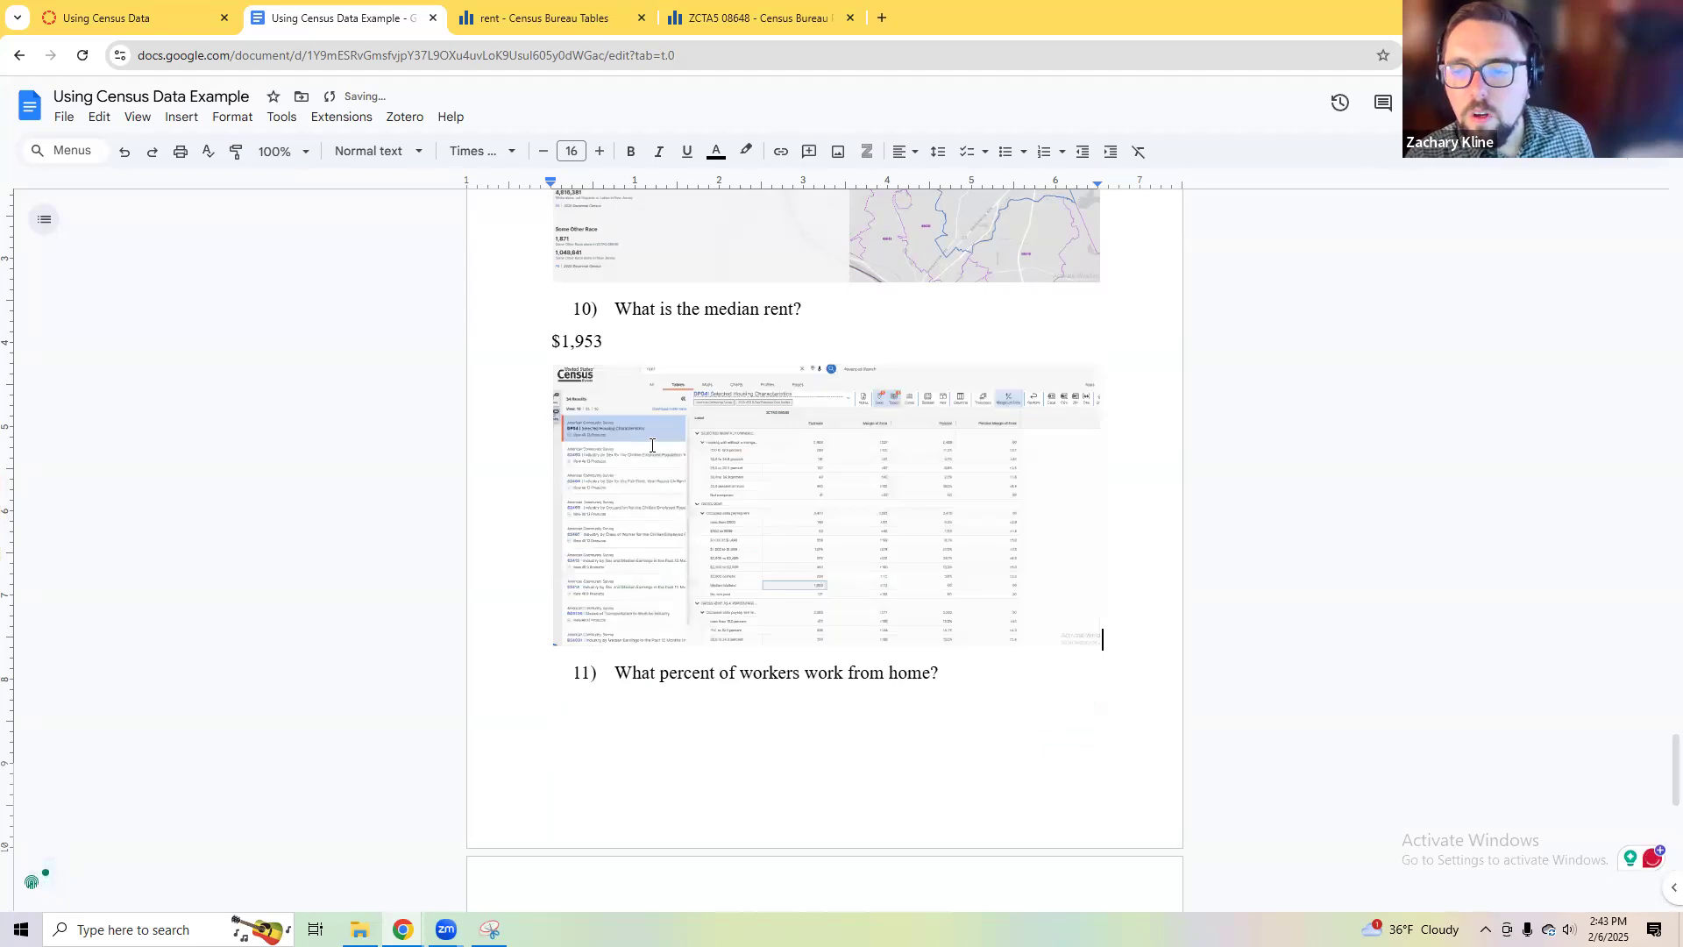
{"action": "scroll", "coordinate": [704, 524], "scroll_direction": "down", "scroll_amount": 1}
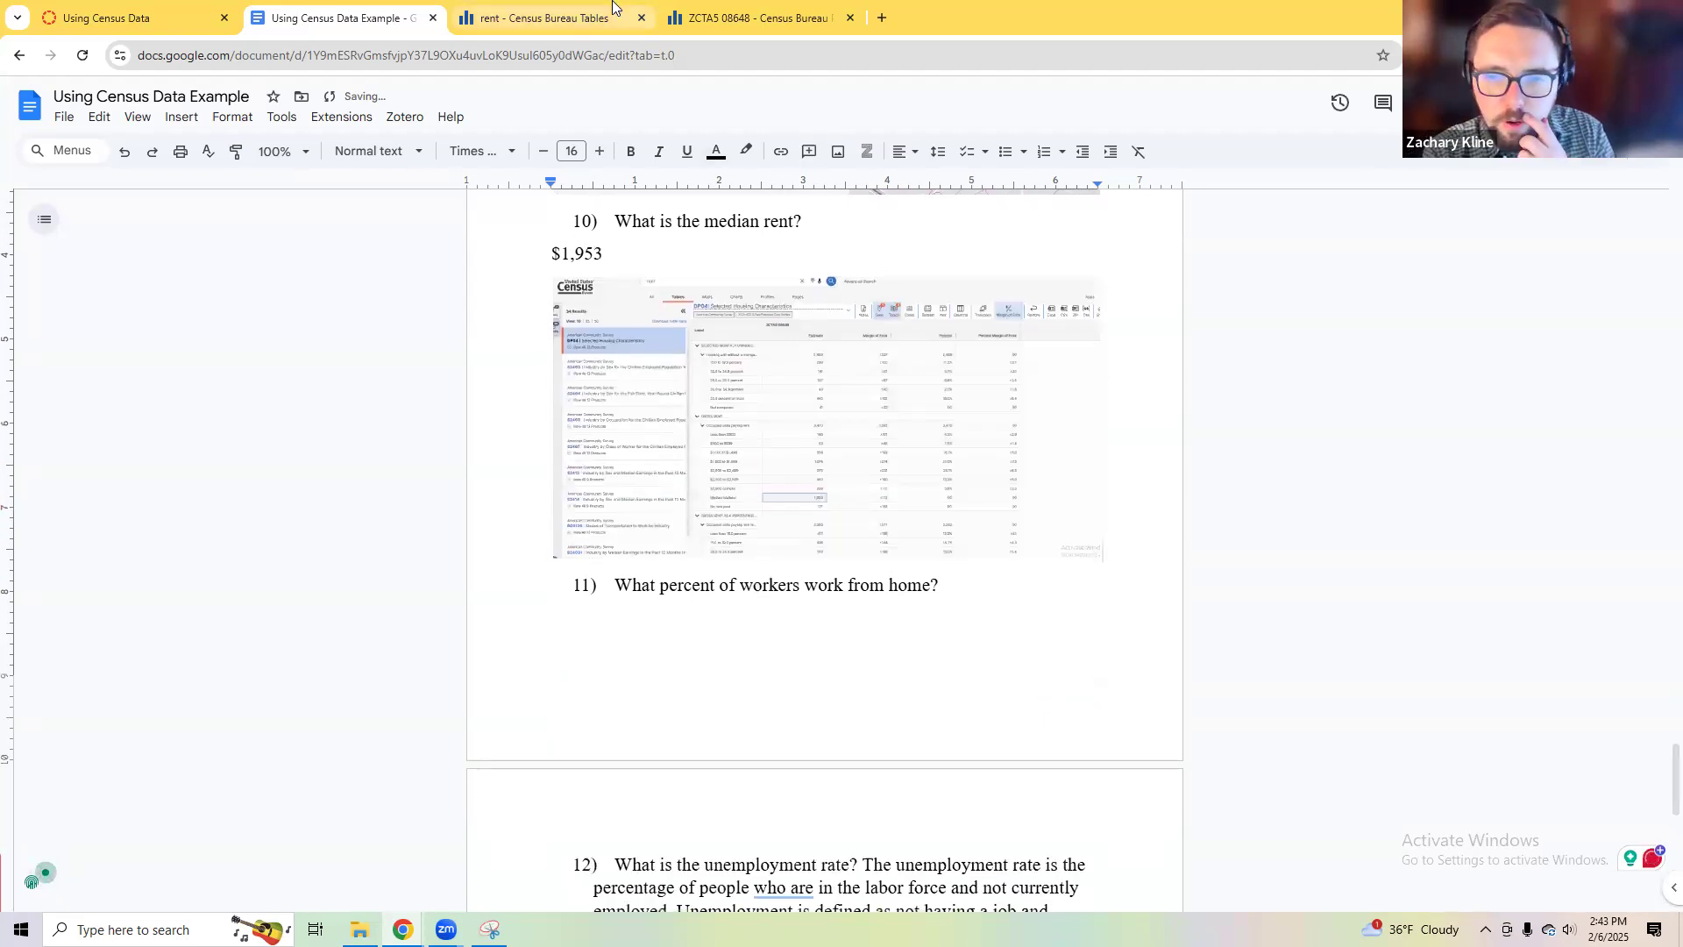
Step: Try searching the data.census.gov tables for "work from home"
{"action": "left_click", "coordinate": [543, 18]}
{"action": "left_click", "coordinate": [383, 128]}
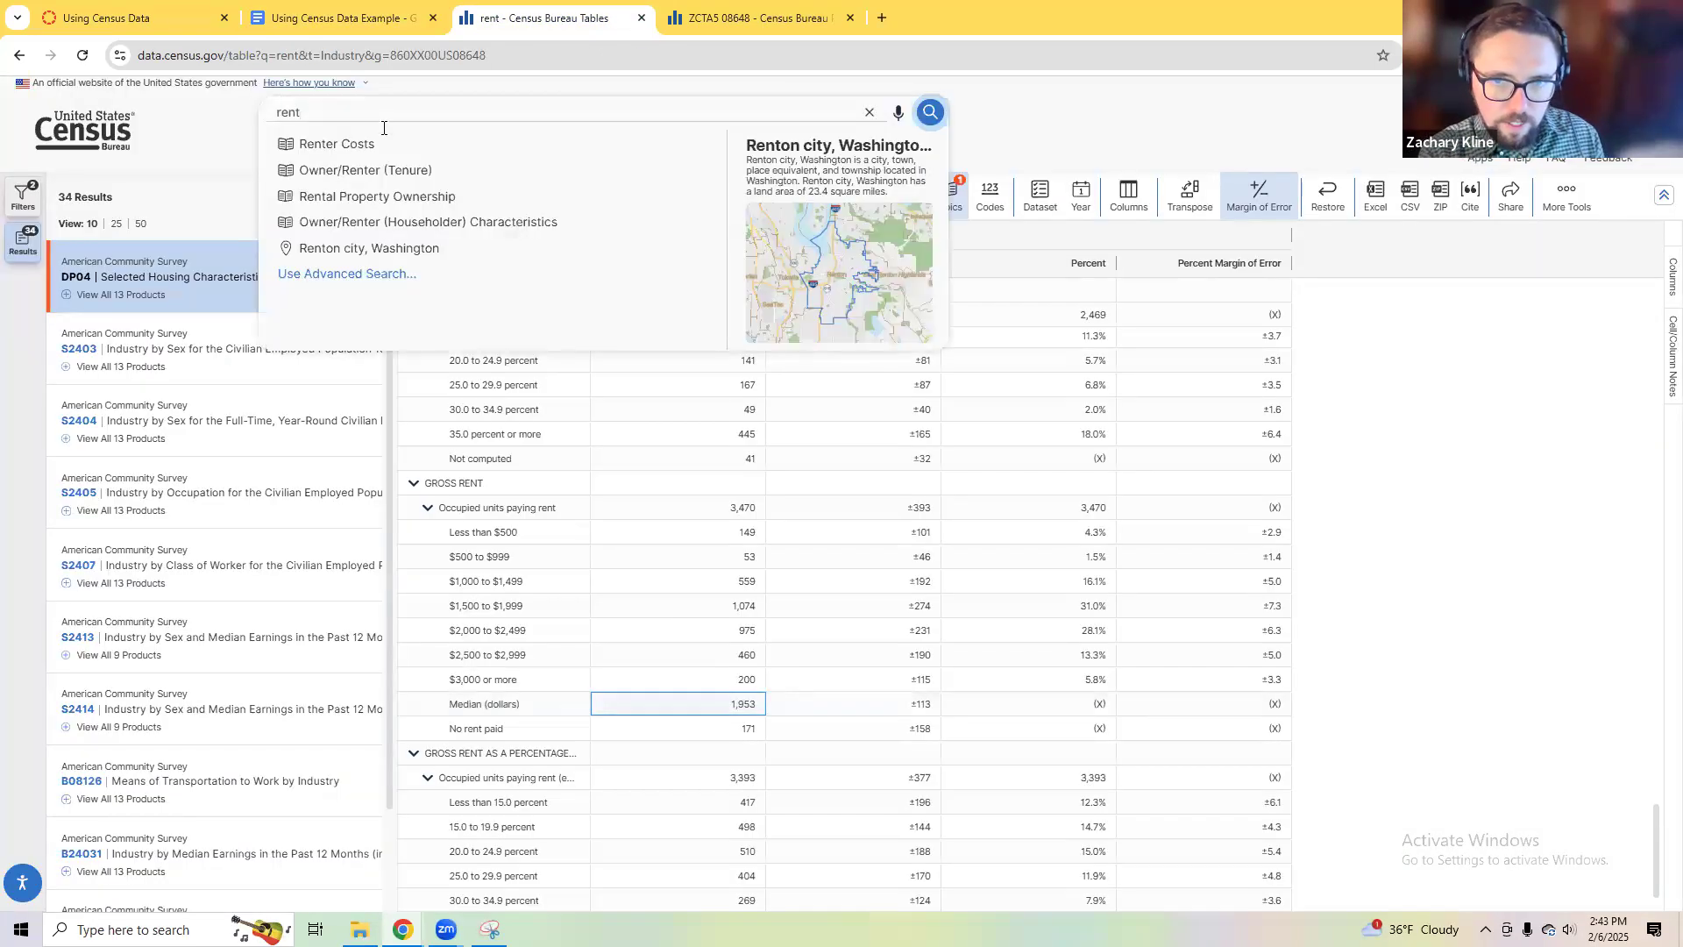
{"action": "key", "text": "BackSpace"}
{"action": "key", "text": "BackSpace"}
{"action": "type", "text": "wo"}
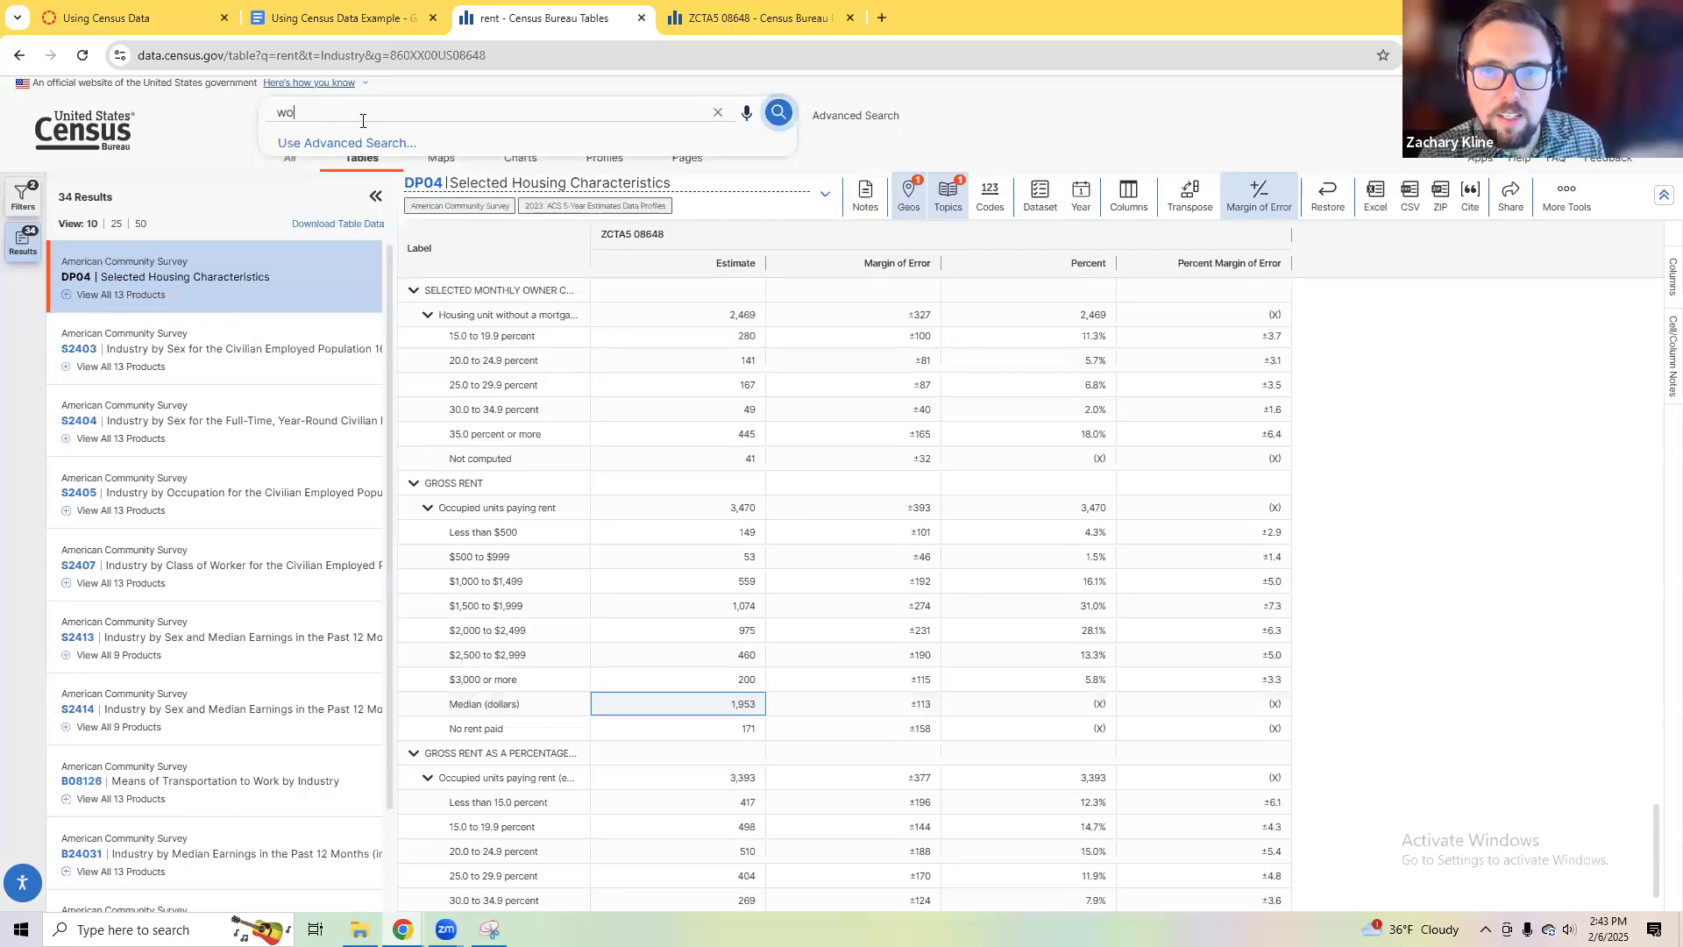
{"action": "type", "text": "rk from home"}
{"action": "key", "text": "Return"}
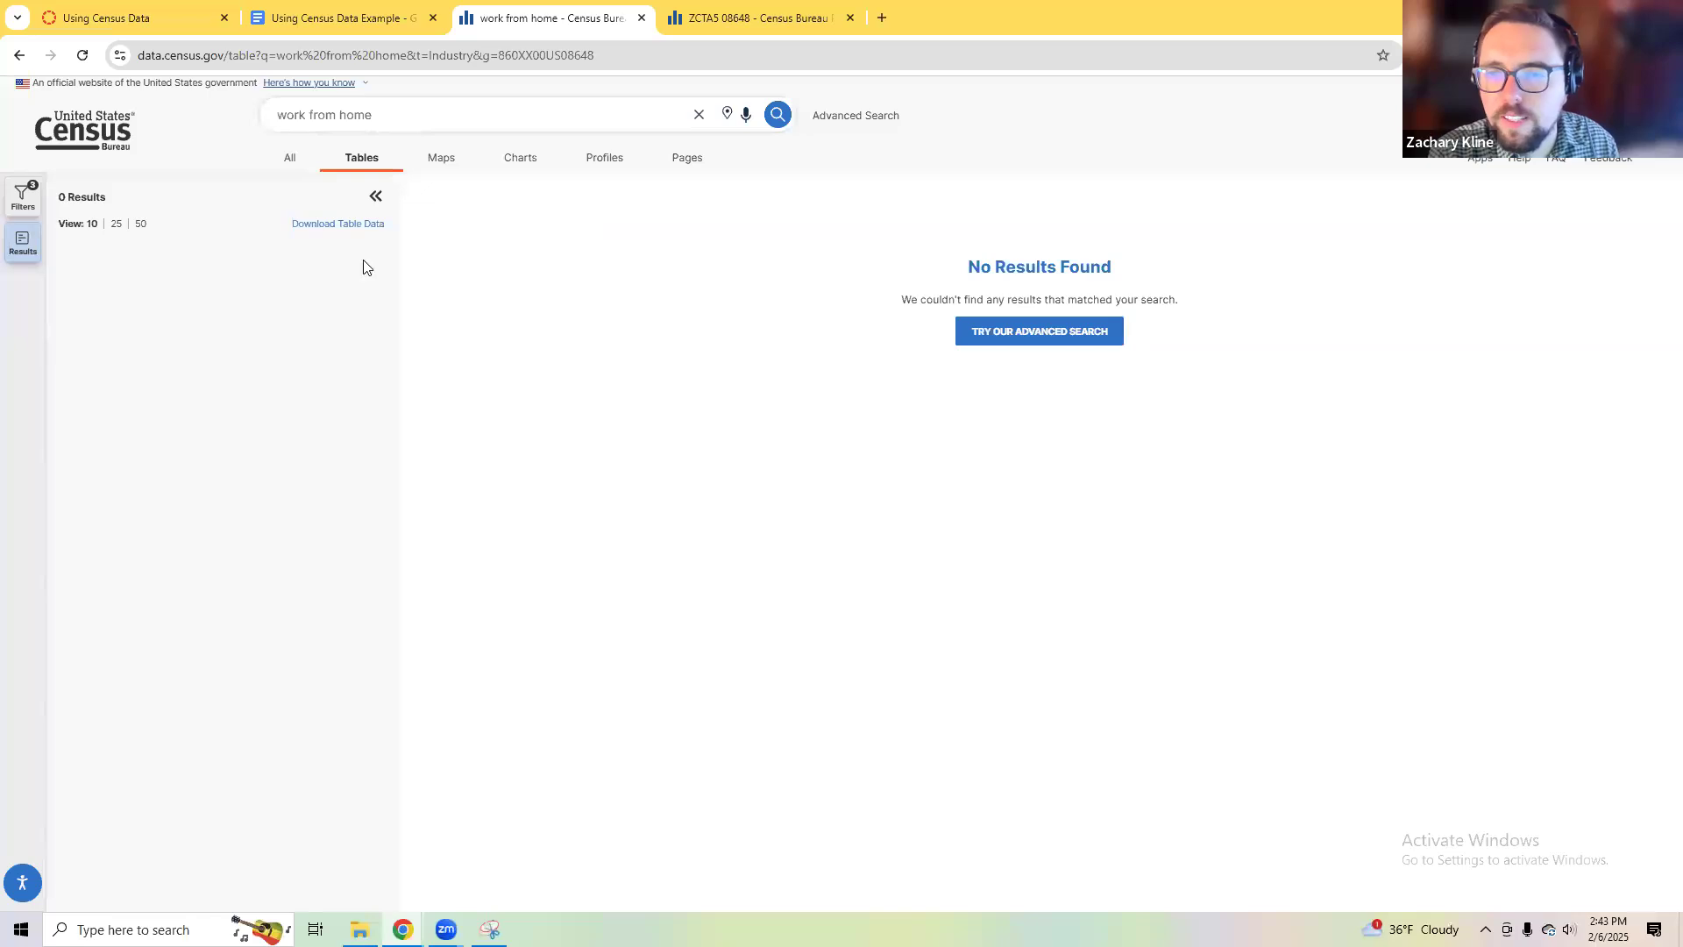
Step: Search the Census tables for "remote", find the Worked from home row in DP03, and recheck the wording of question 11
{"action": "left_click", "coordinate": [350, 115]}
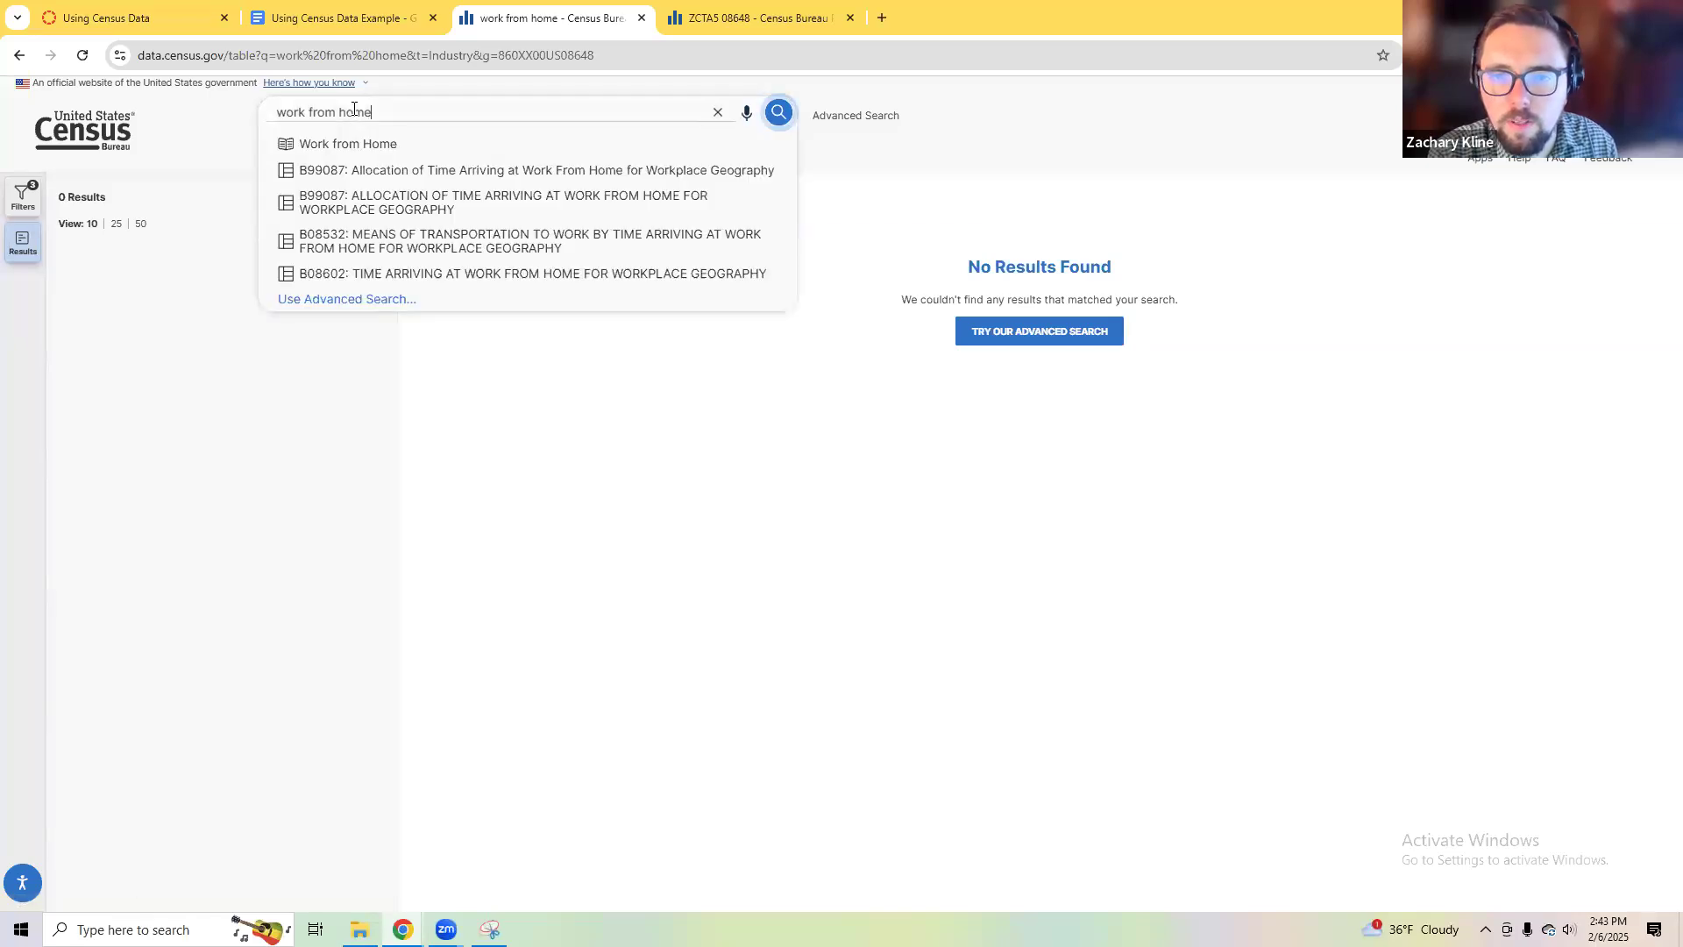
{"action": "type", "text": "remote"}
{"action": "key", "text": "Return"}
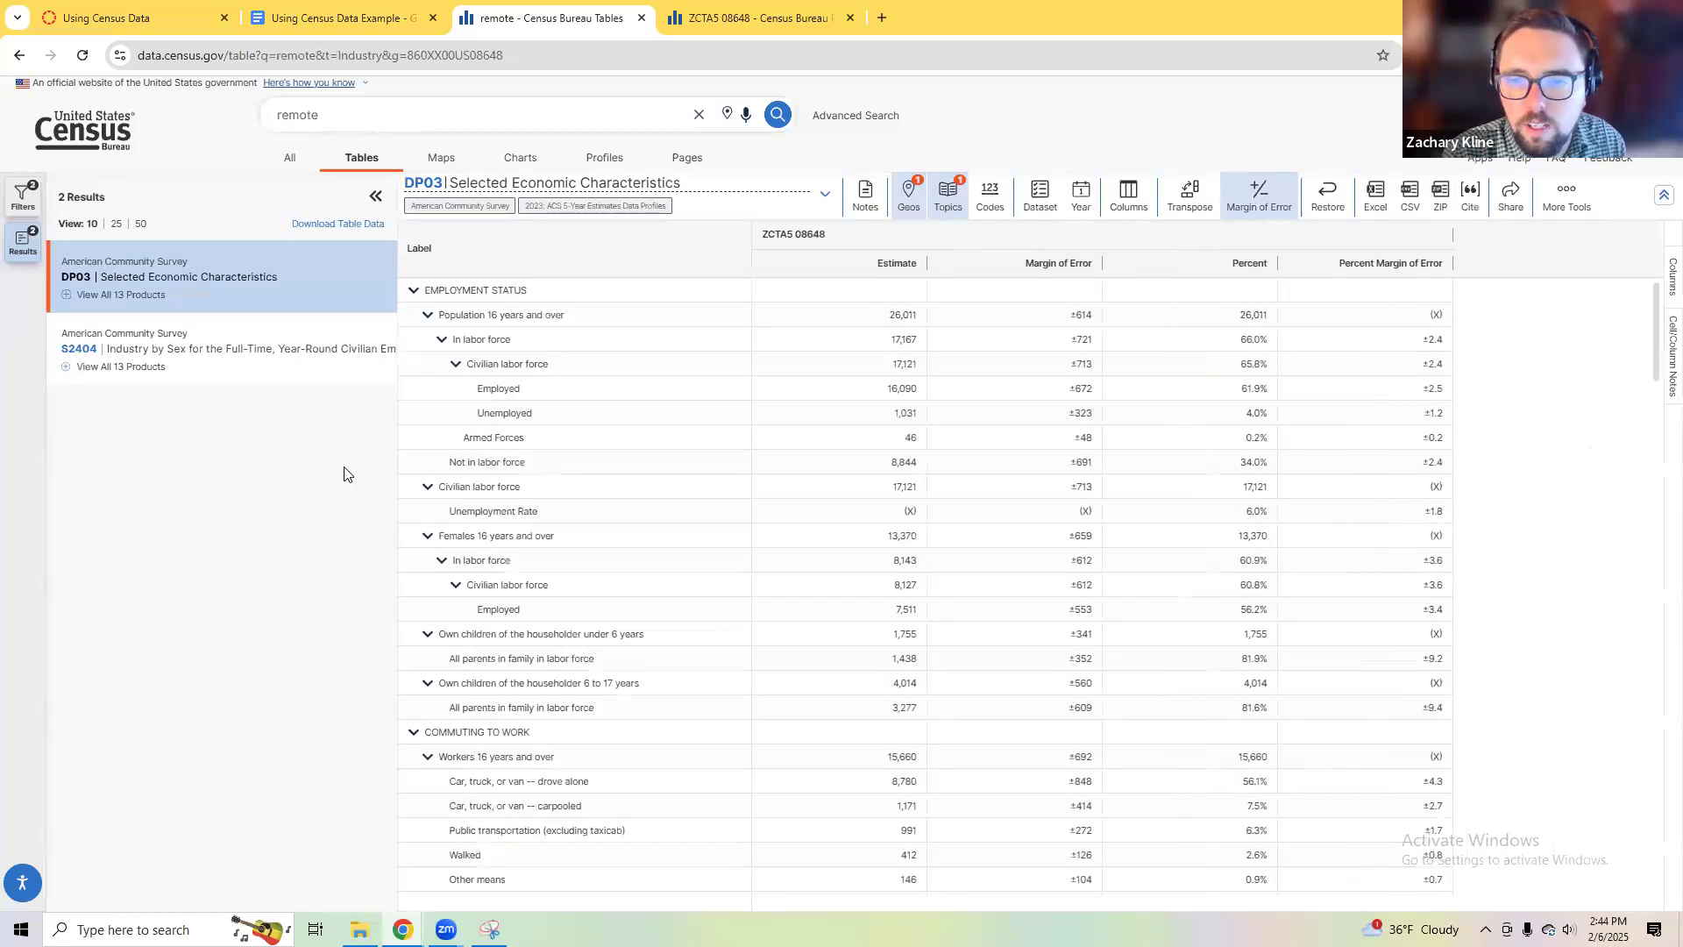
{"action": "scroll", "coordinate": [545, 578], "scroll_direction": "down", "scroll_amount": 2}
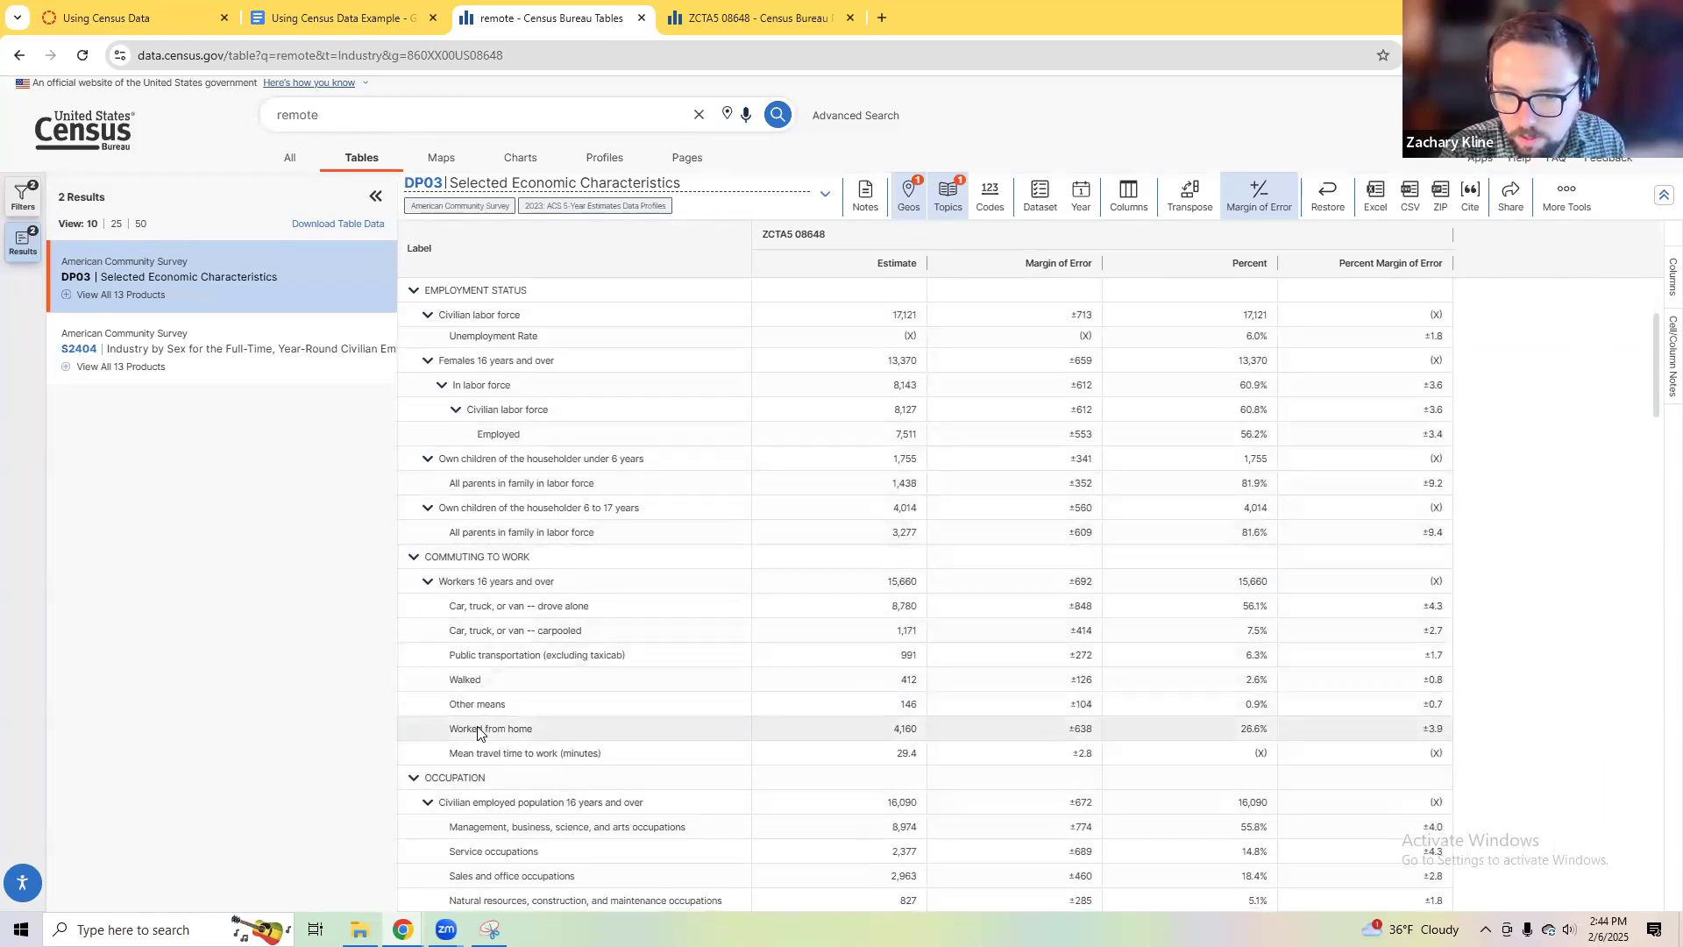
{"action": "left_click", "coordinate": [329, 13]}
{"action": "left_click", "coordinate": [512, 10]}
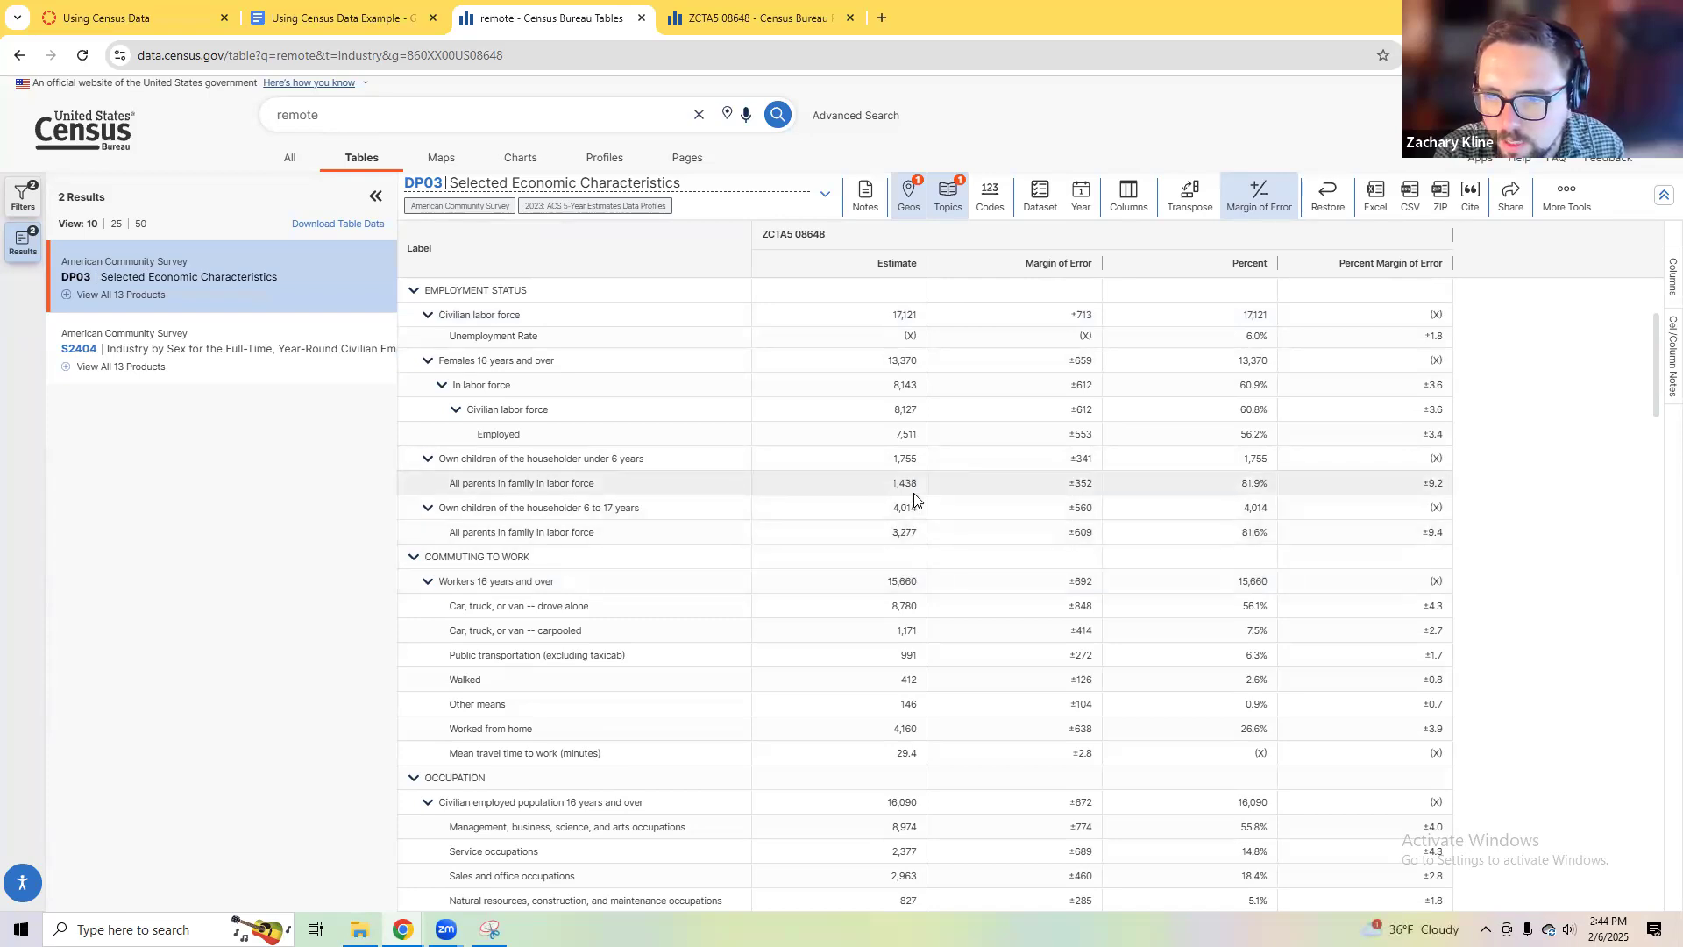
Step: Compare the Workers 16 years and over estimate with the commuting categories in the DP03 Commuting to Work section
{"action": "right_click", "coordinate": [901, 589]}
{"action": "left_click", "coordinate": [859, 596]}
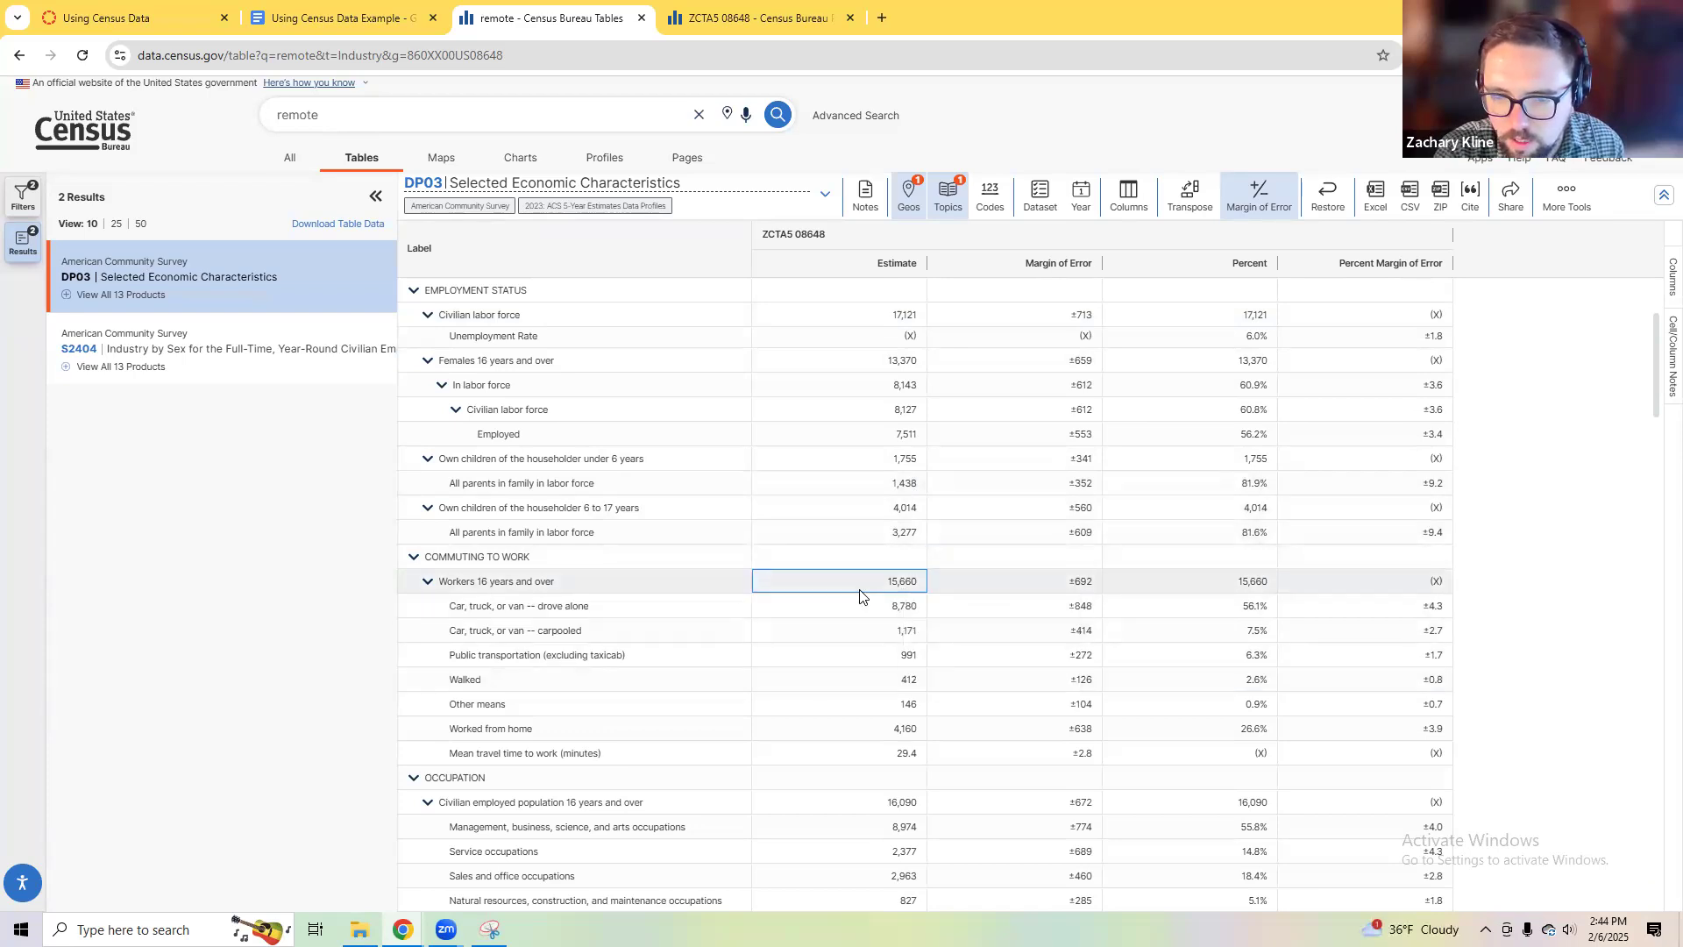
{"action": "scroll", "coordinate": [860, 596], "scroll_direction": "down", "scroll_amount": 1}
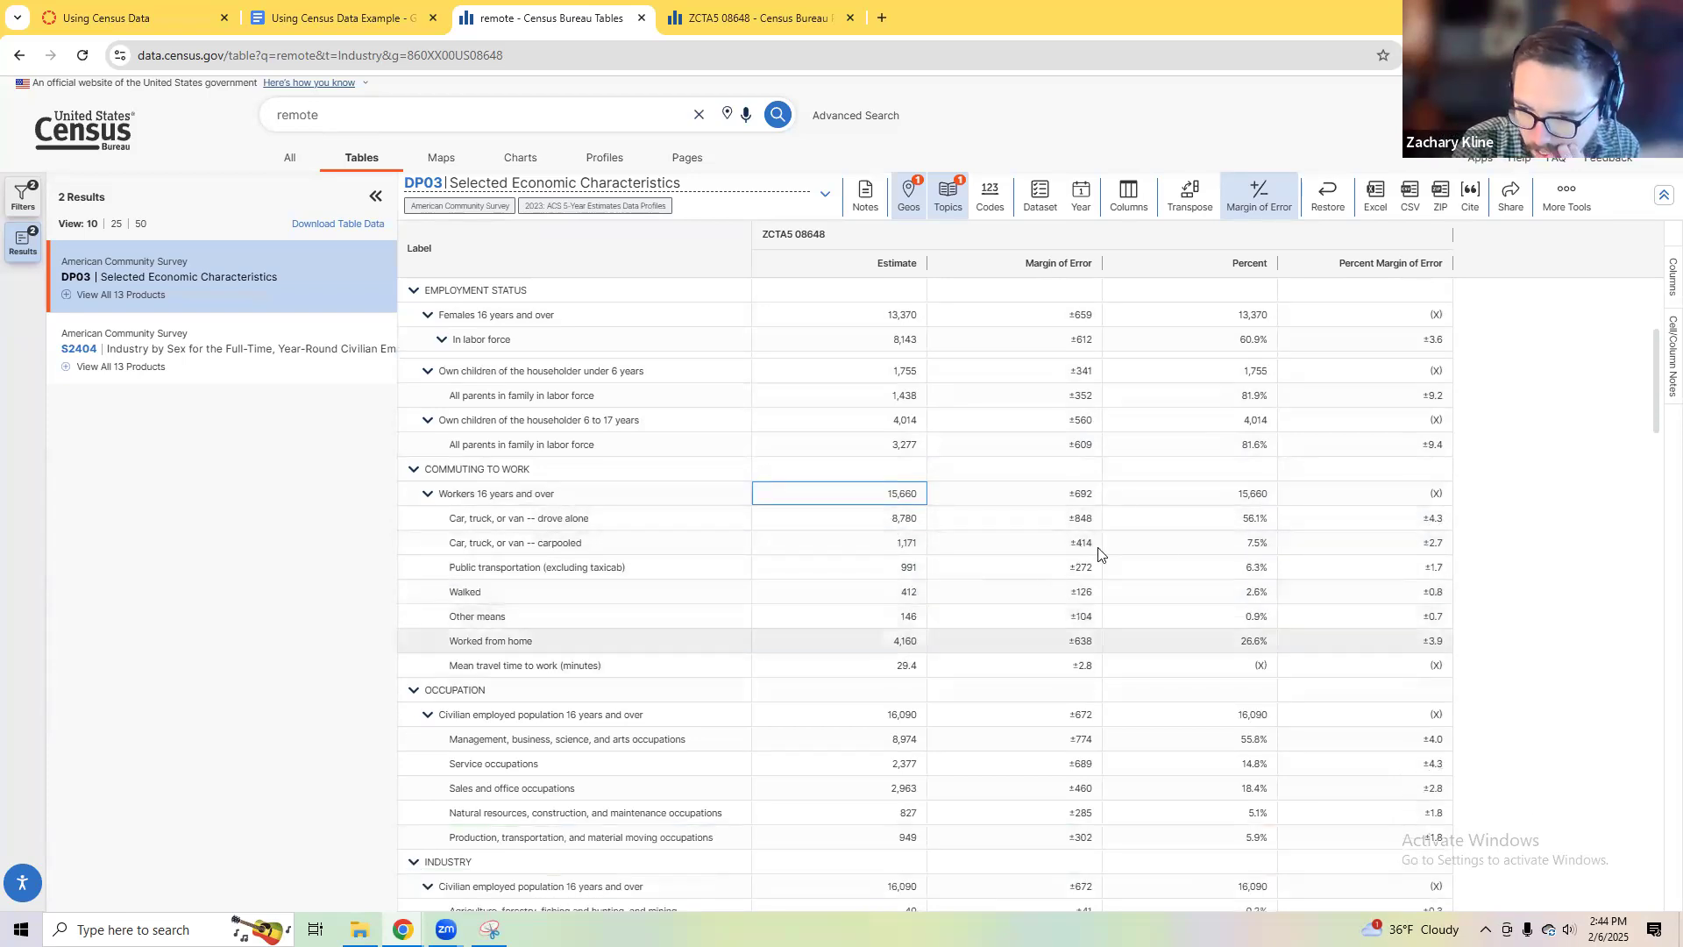
{"action": "scroll", "coordinate": [1039, 517], "scroll_direction": "up", "scroll_amount": 2}
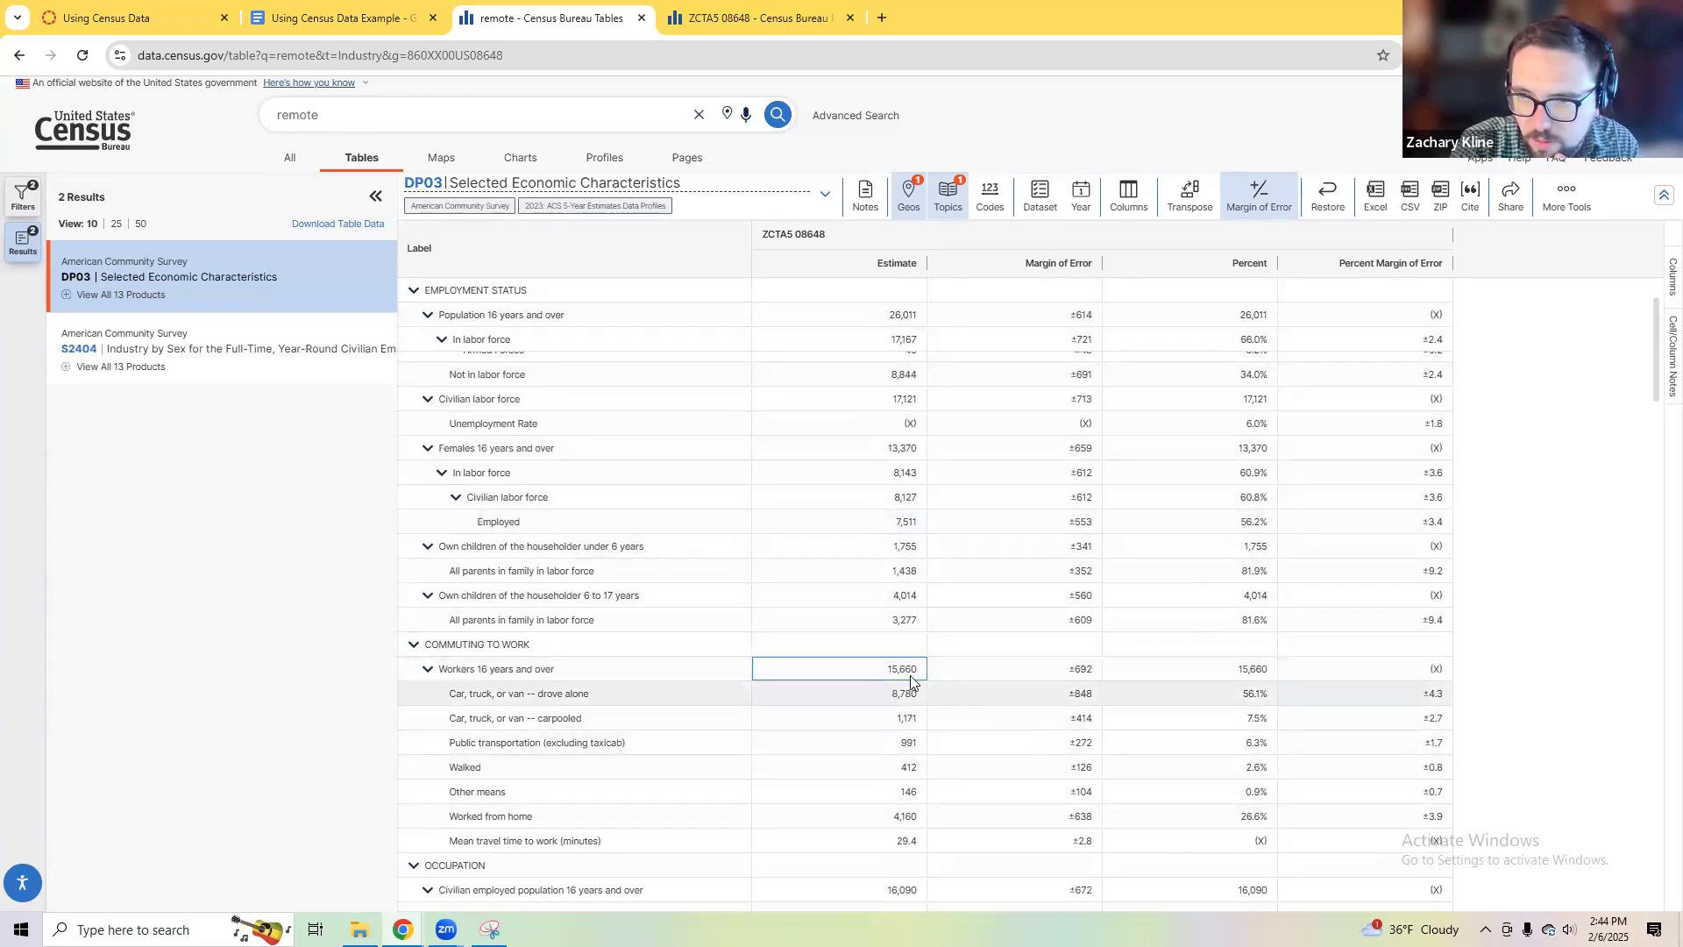
Step: Open the 2023 ACS 5-Year Estimates Data Profiles version of DP03 and select its Worked from home estimate
{"action": "left_click", "coordinate": [123, 296]}
{"action": "left_click", "coordinate": [133, 317]}
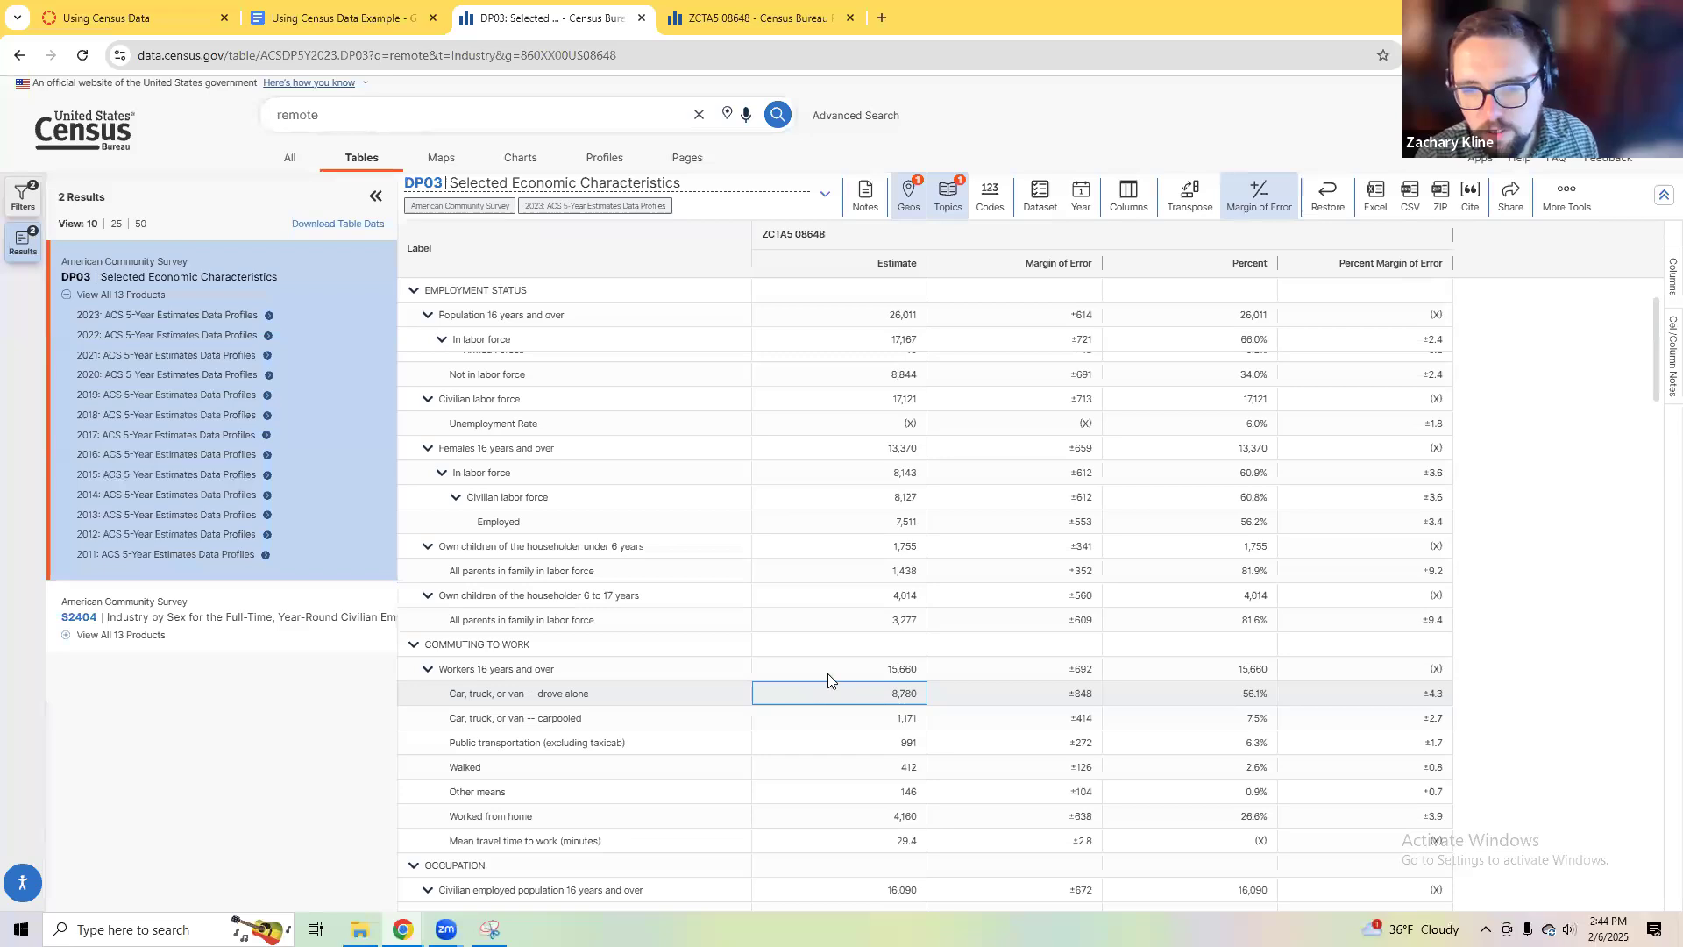
{"action": "scroll", "coordinate": [847, 659], "scroll_direction": "down", "scroll_amount": 1}
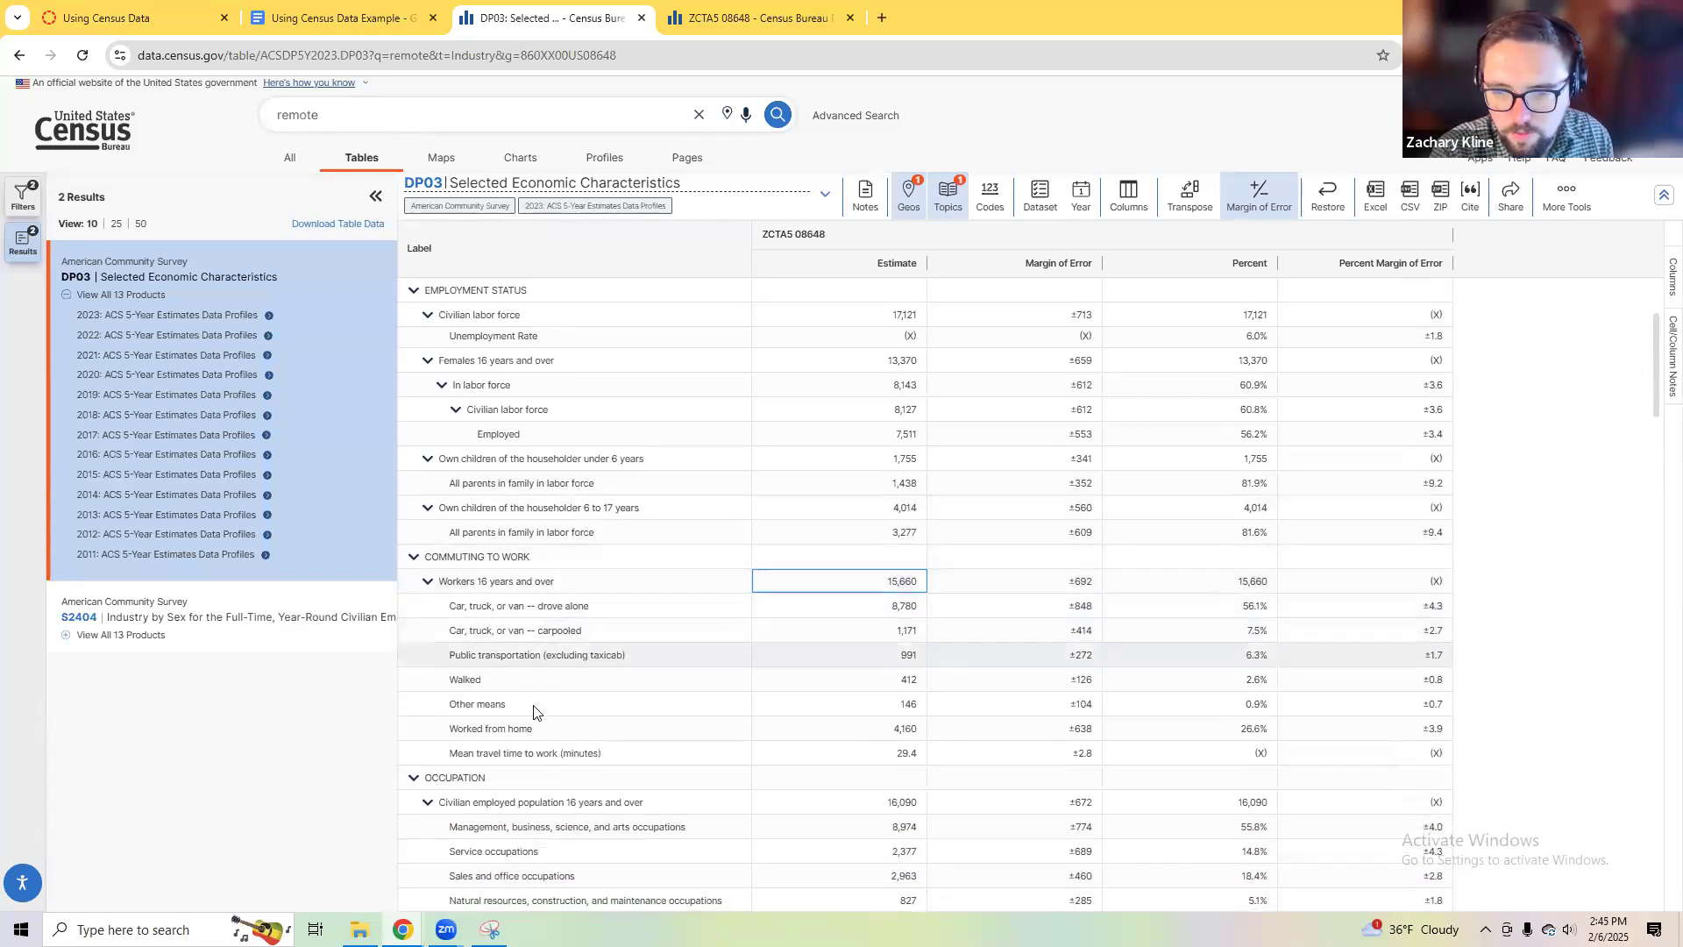
{"action": "left_click", "coordinate": [740, 732]}
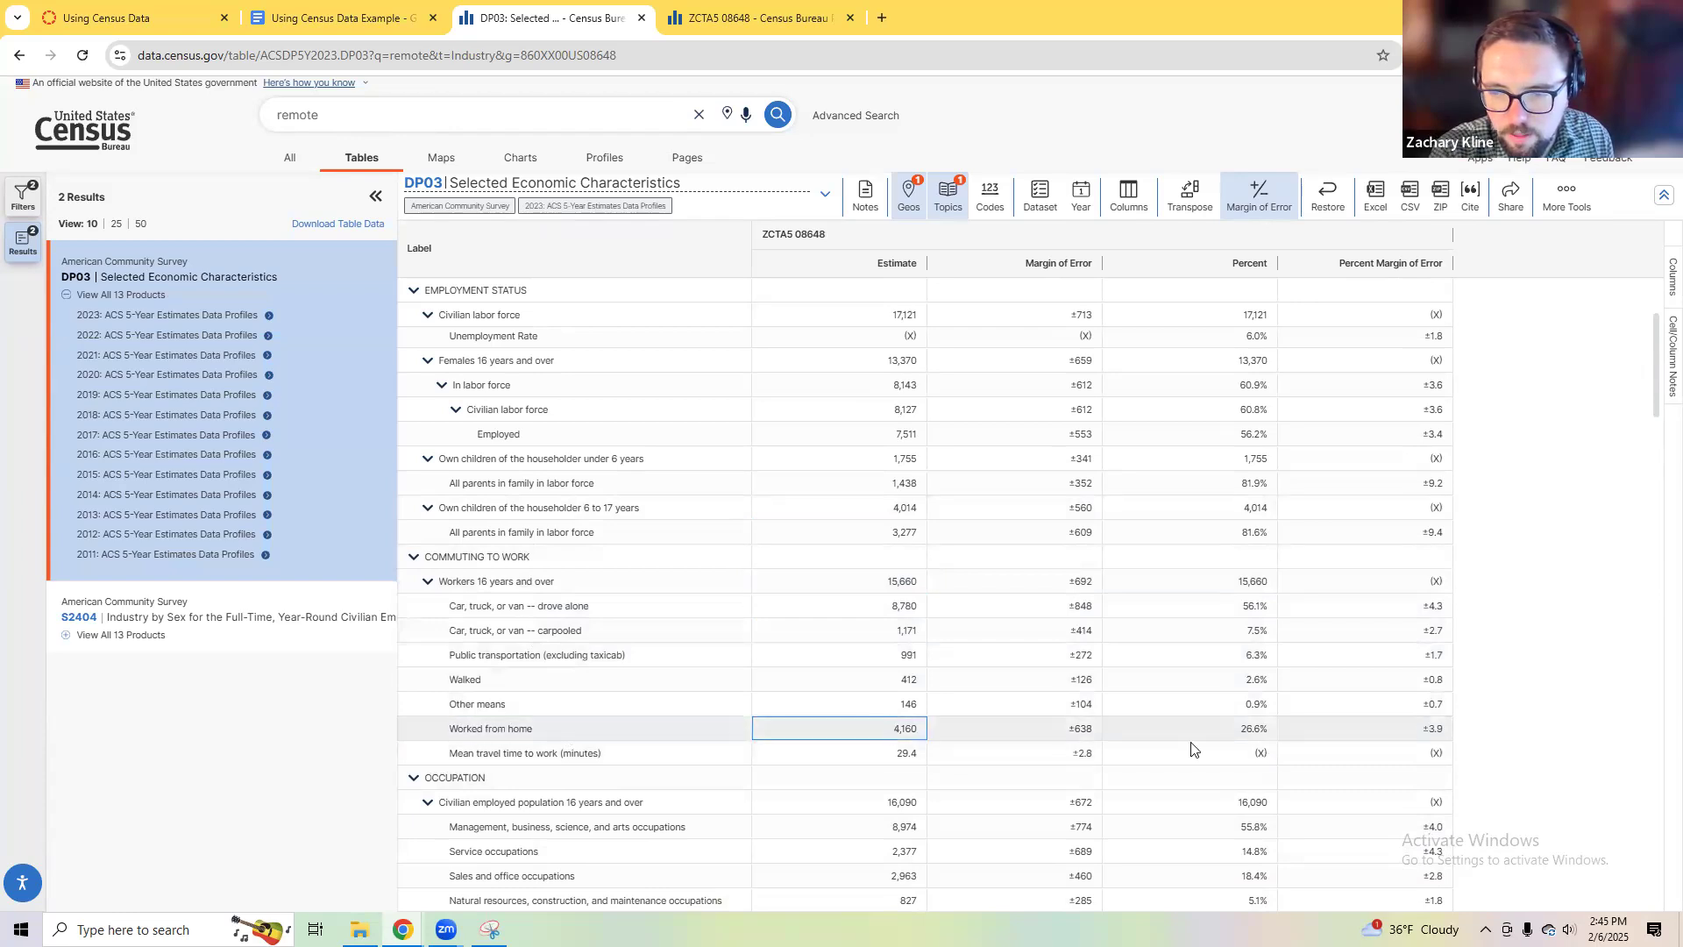
{"action": "left_click", "coordinate": [850, 724]}
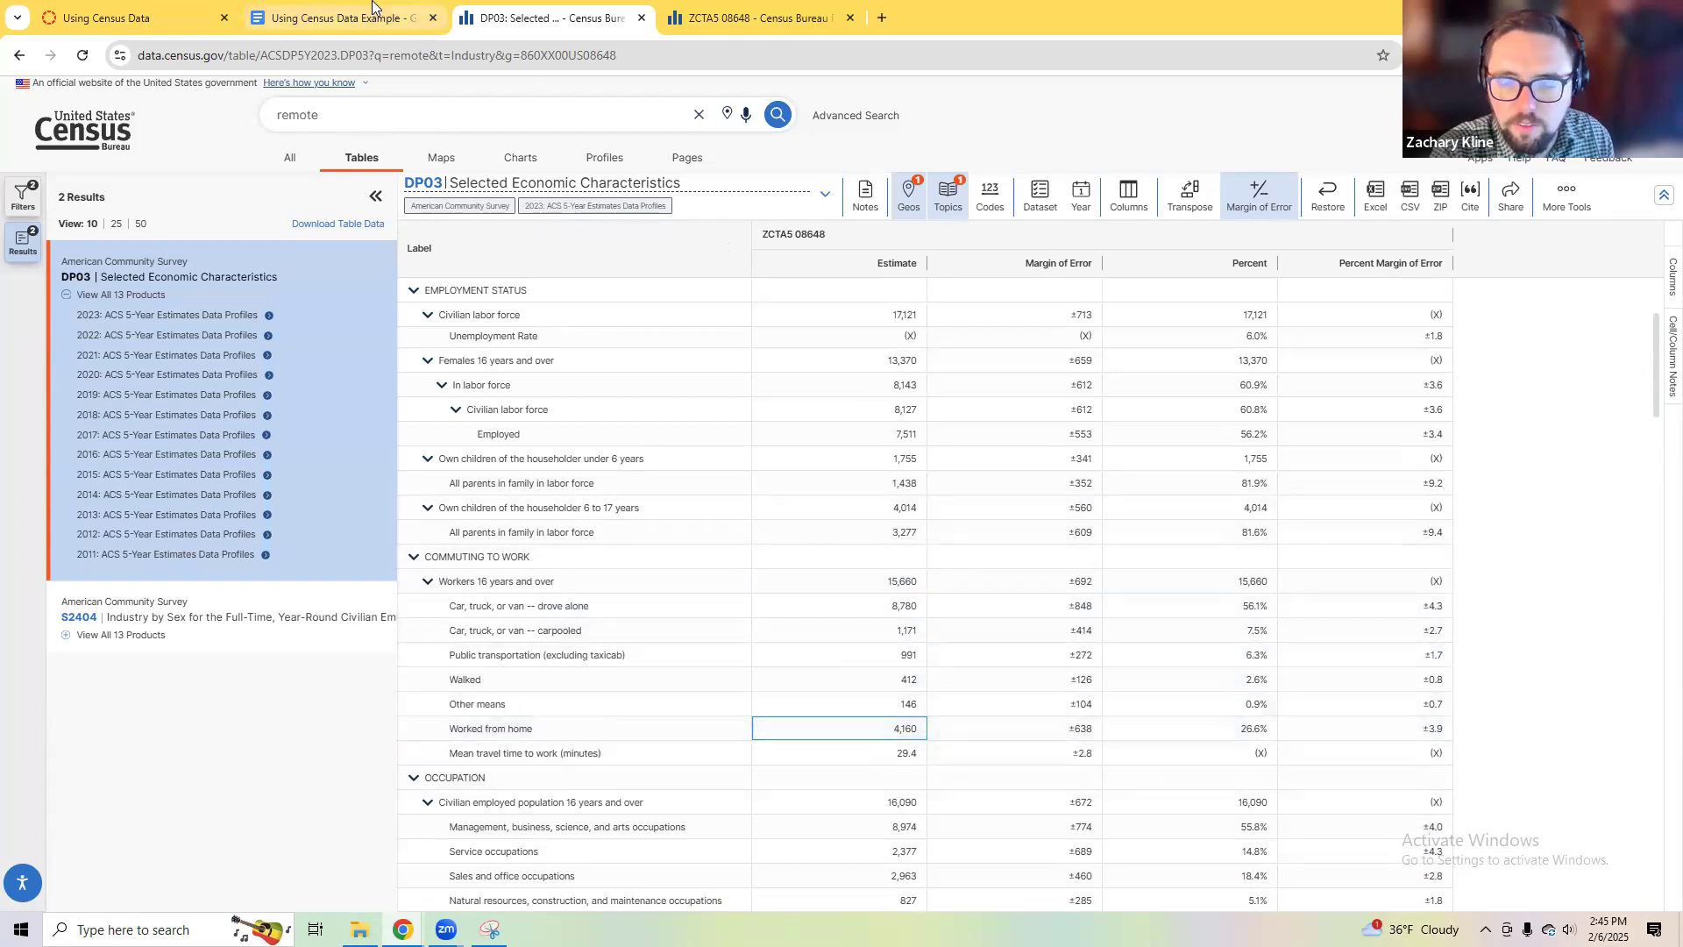
Step: Enter the calculation "4,160 / 15,660 =" under question 11 in the document, taking the worker total from DP03
{"action": "left_click", "coordinate": [341, 18]}
{"action": "left_click", "coordinate": [979, 613]}
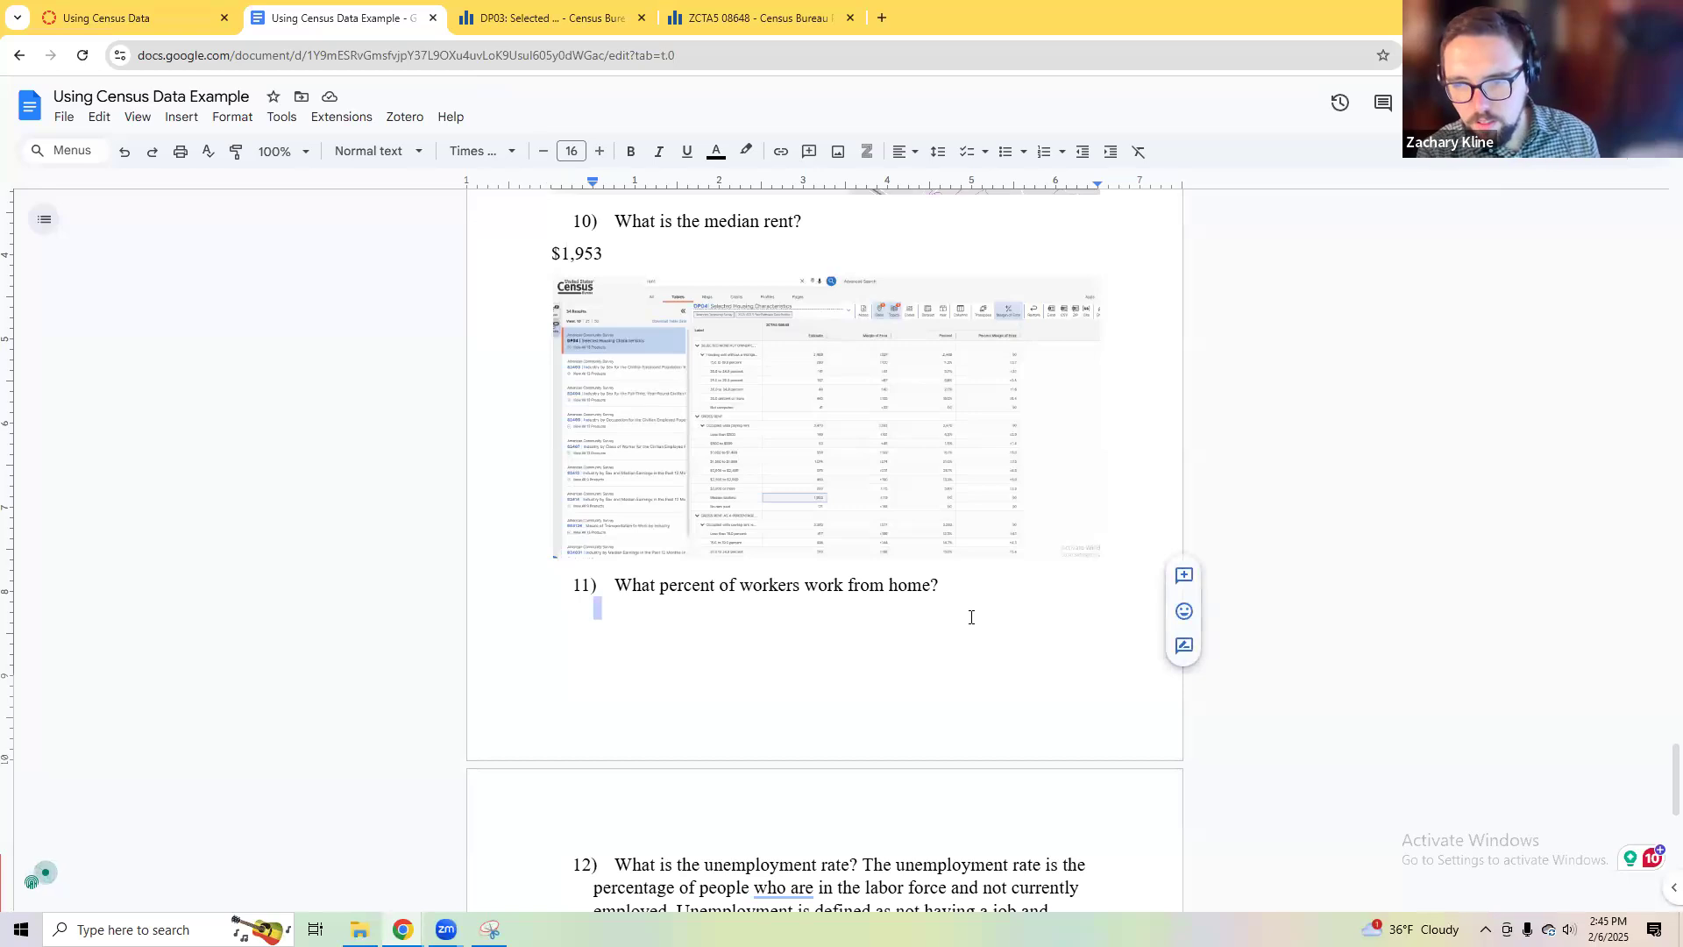
{"action": "type", "text": "4,160 /"}
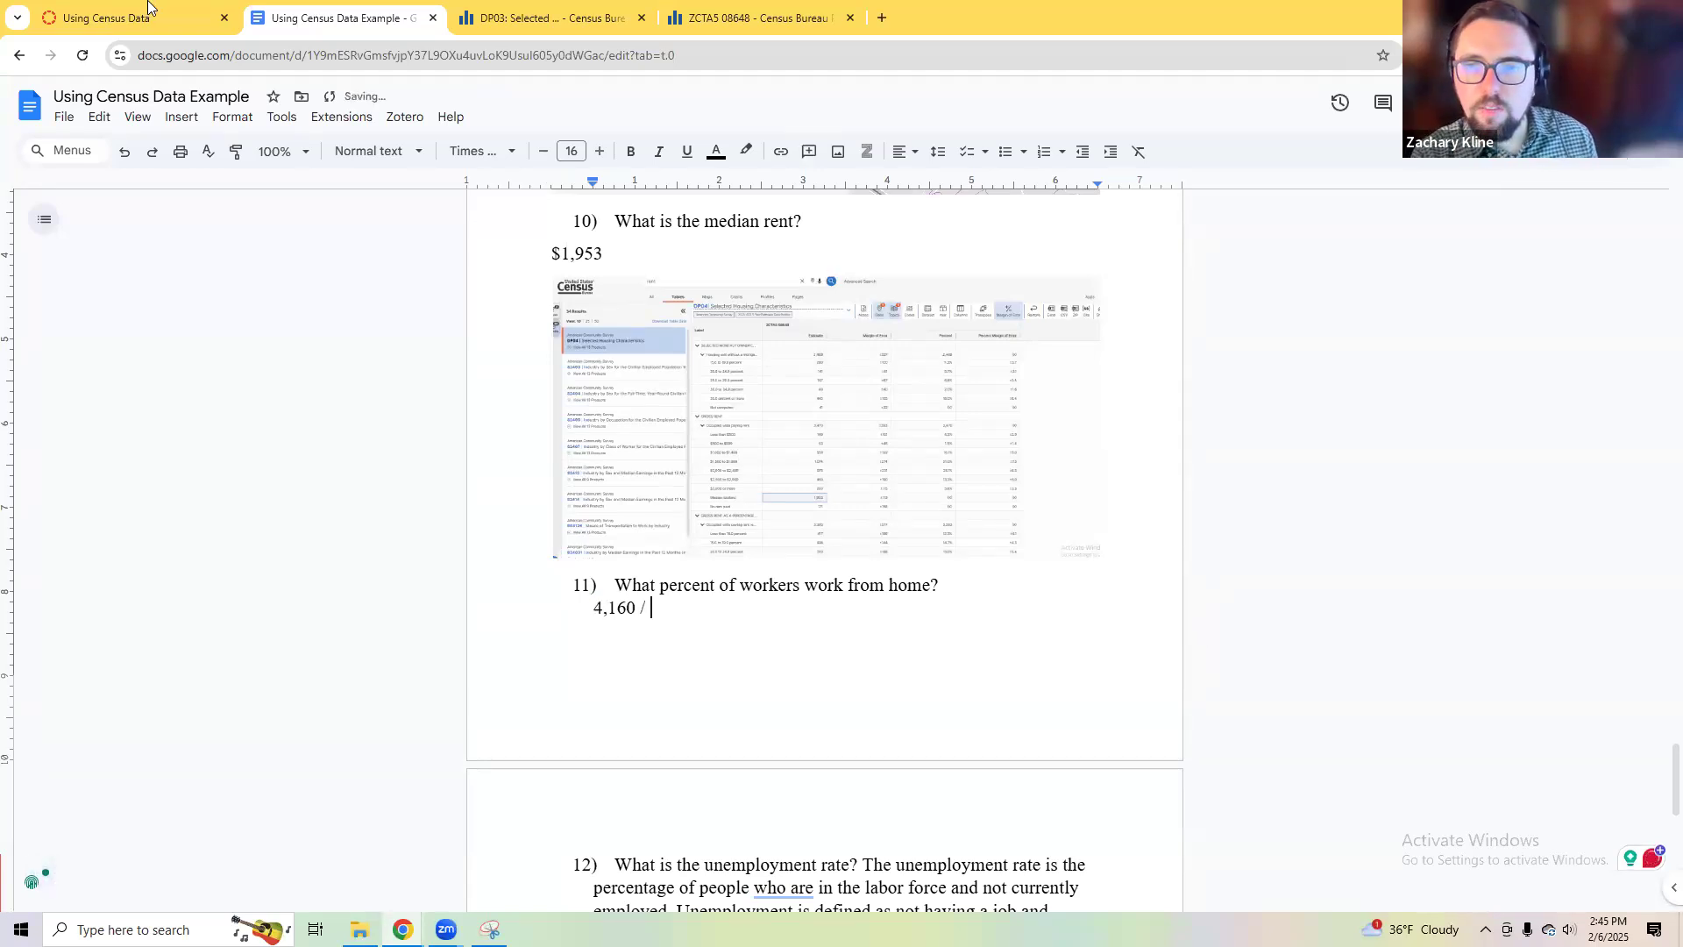
{"action": "left_click", "coordinate": [753, 17]}
{"action": "left_click", "coordinate": [596, 17]}
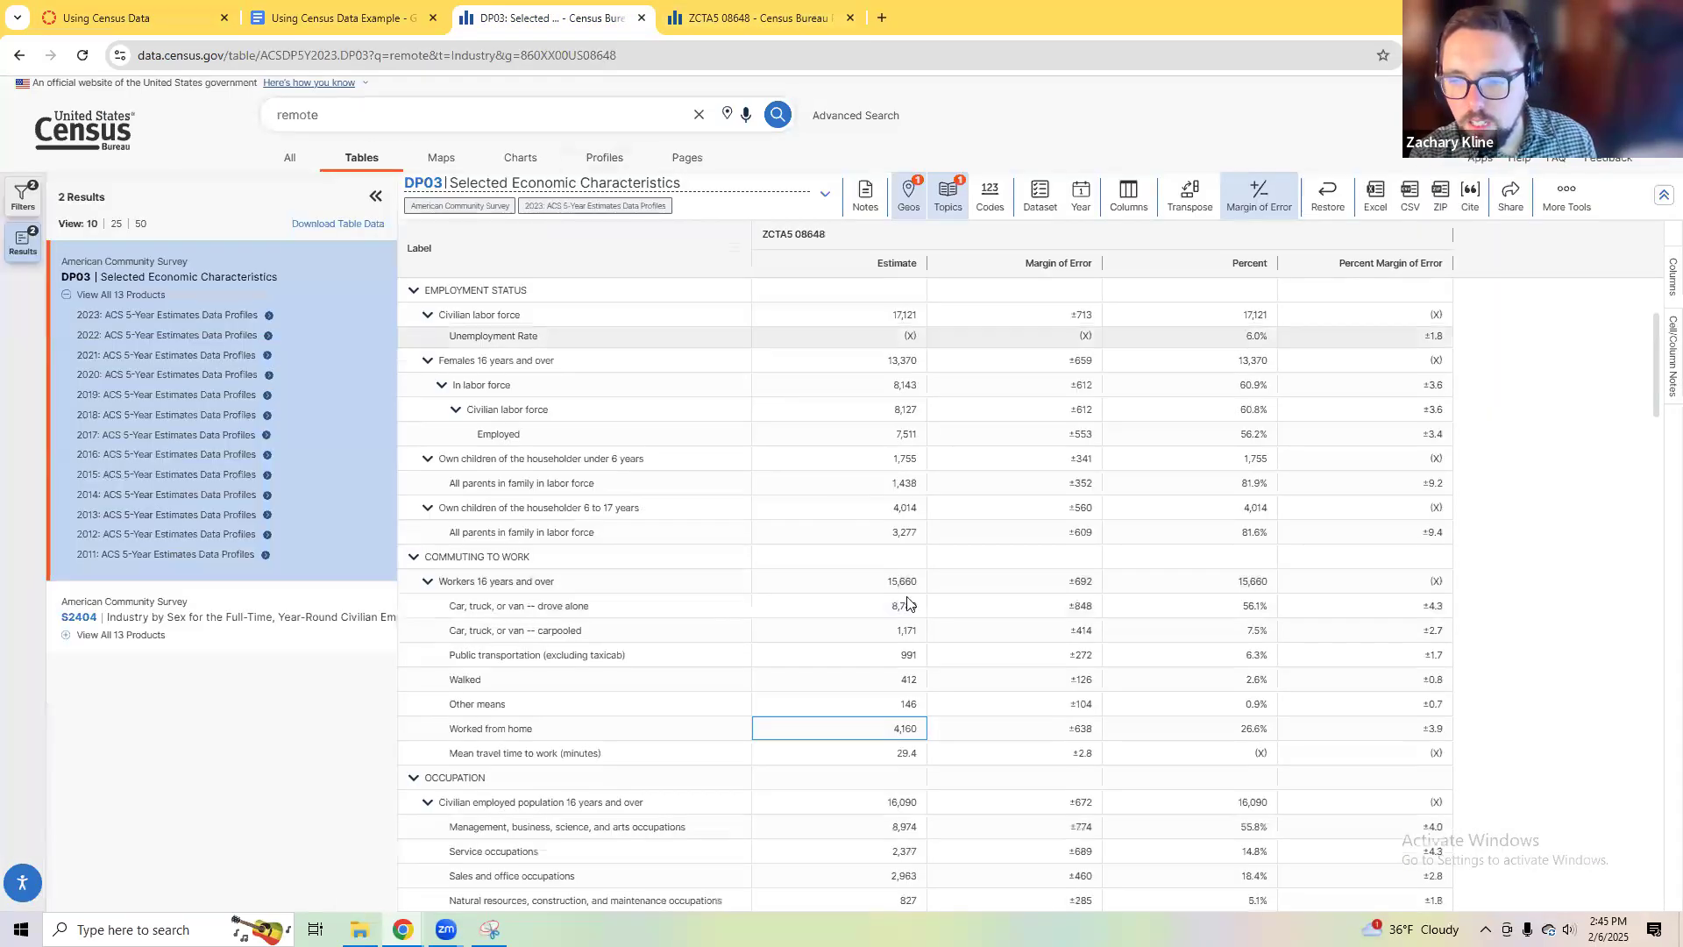
{"action": "left_click", "coordinate": [110, 17]}
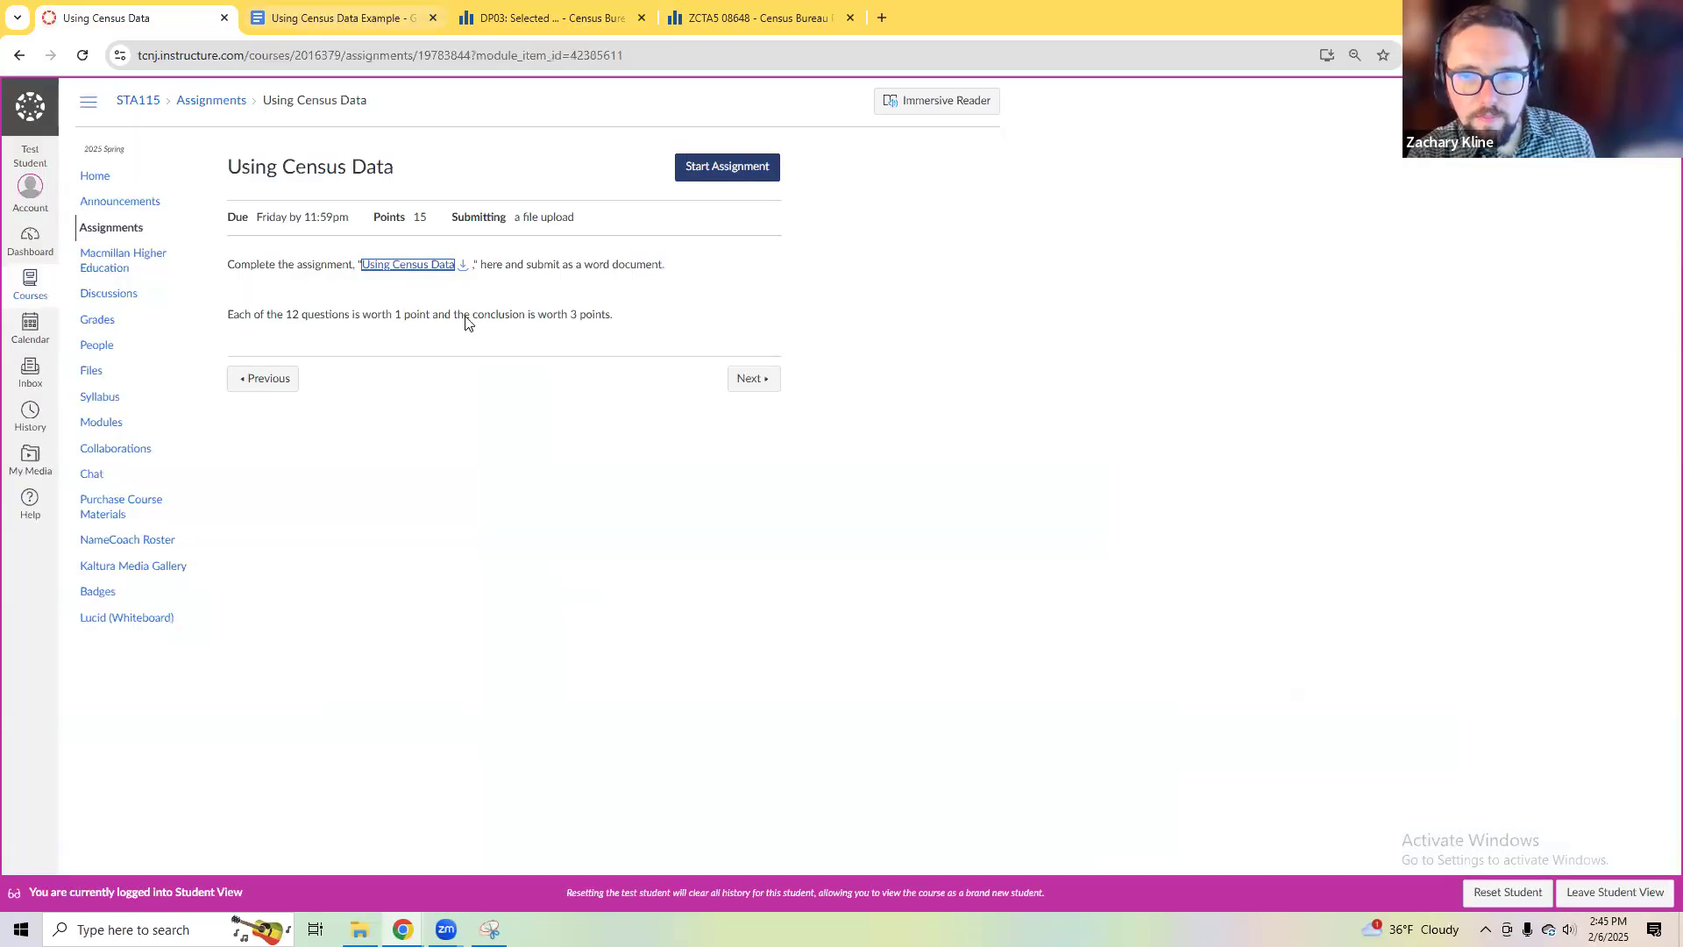
{"action": "key", "text": "ctrl+Tab"}
{"action": "type", "text": "15,660 ="}
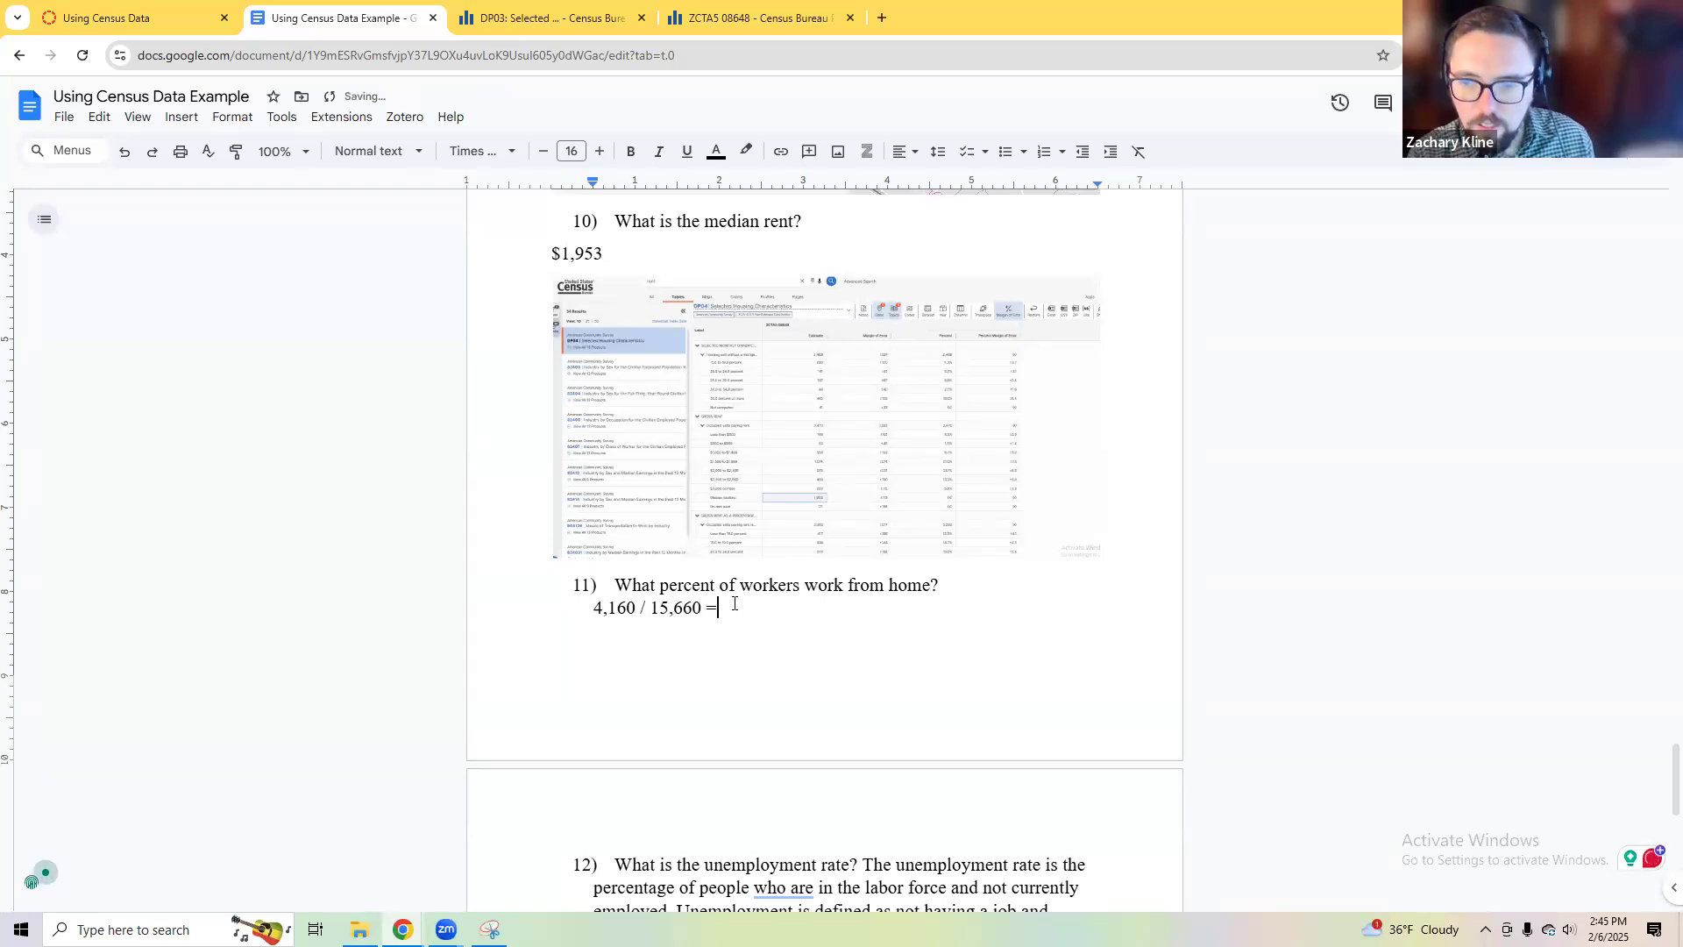
Step: Copy the question 11 calculation and evaluate "4,160 / 15,660 =" with a Google search in a new browser tab
{"action": "left_click_drag", "start_coordinate": [734, 603], "coordinate": [564, 582]}
{"action": "key", "text": "ctrl+c"}
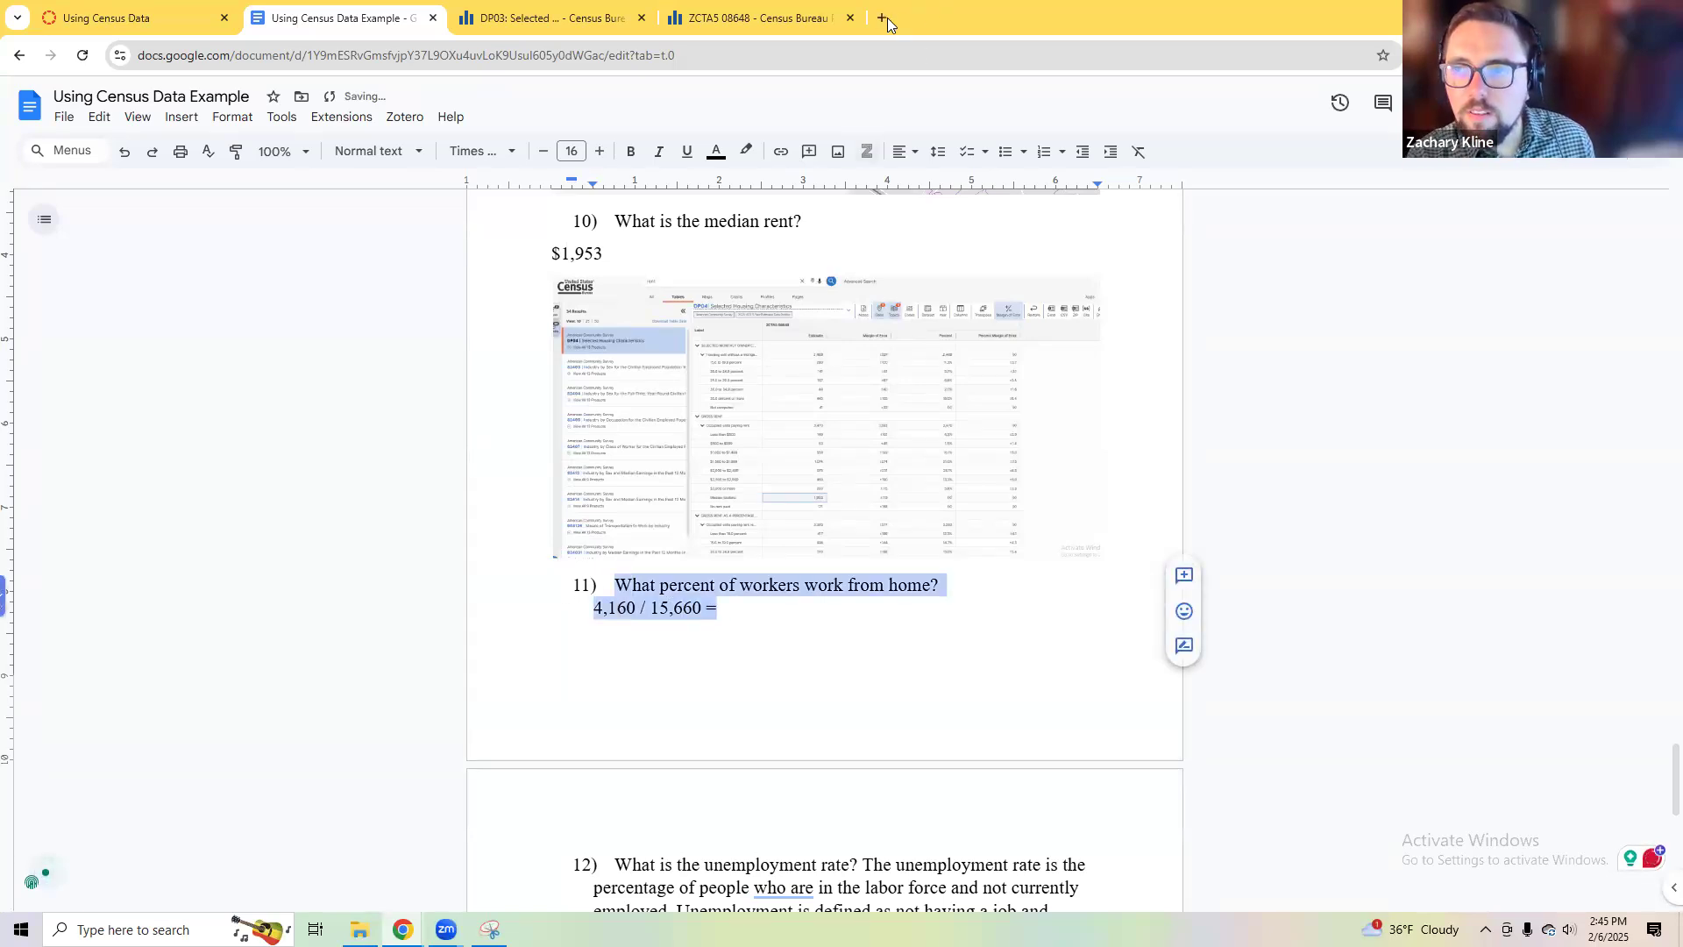
{"action": "left_click", "coordinate": [882, 17]}
{"action": "key", "text": "ctrl+v"}
{"action": "key", "text": "Return"}
{"action": "left_click", "coordinate": [864, 55]}
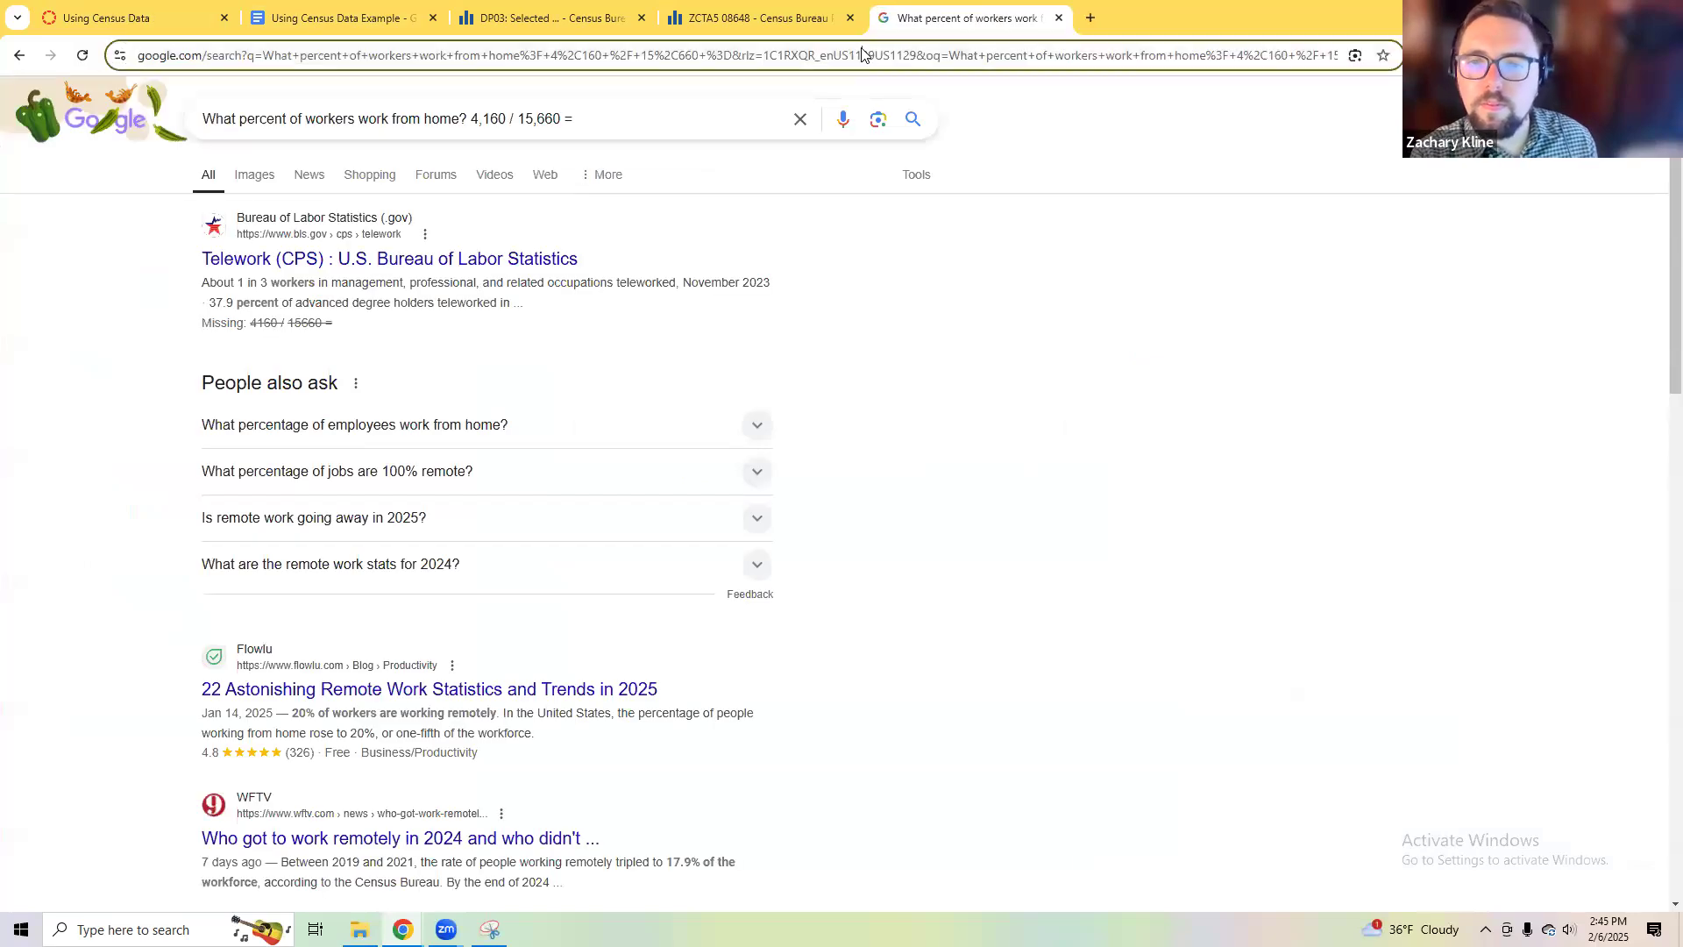
{"action": "key", "text": "ctrl+v"}
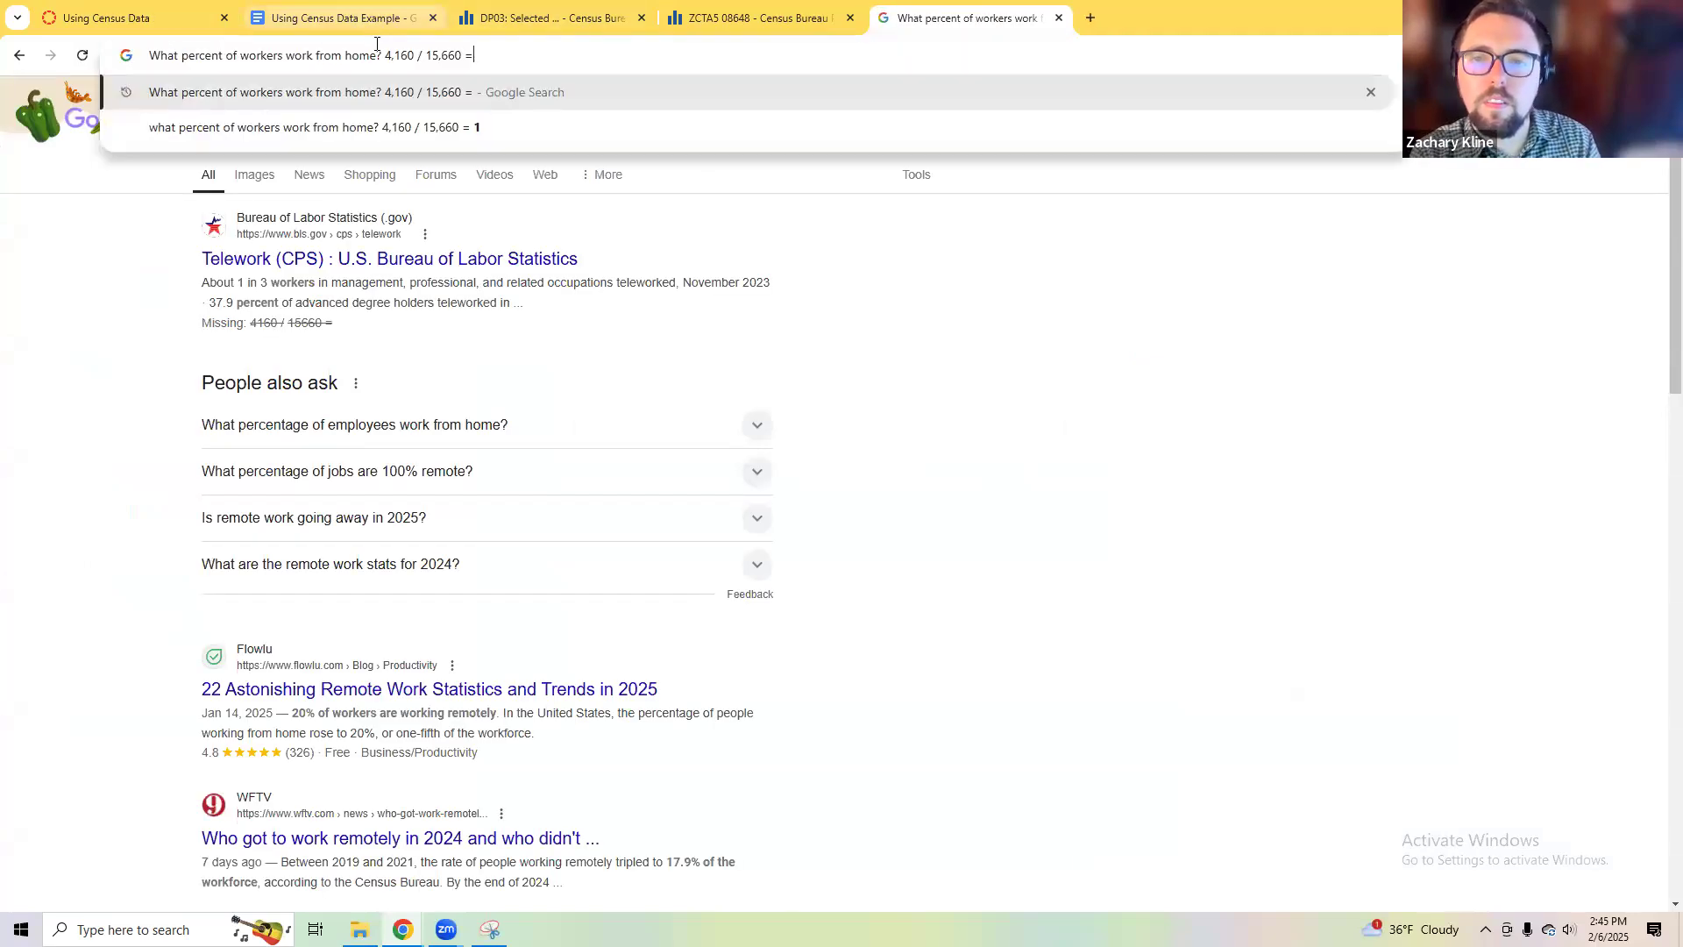
{"action": "left_click_drag", "start_coordinate": [384, 55], "coordinate": [147, 55]}
{"action": "key", "text": "BackSpace"}
{"action": "key", "text": "Return"}
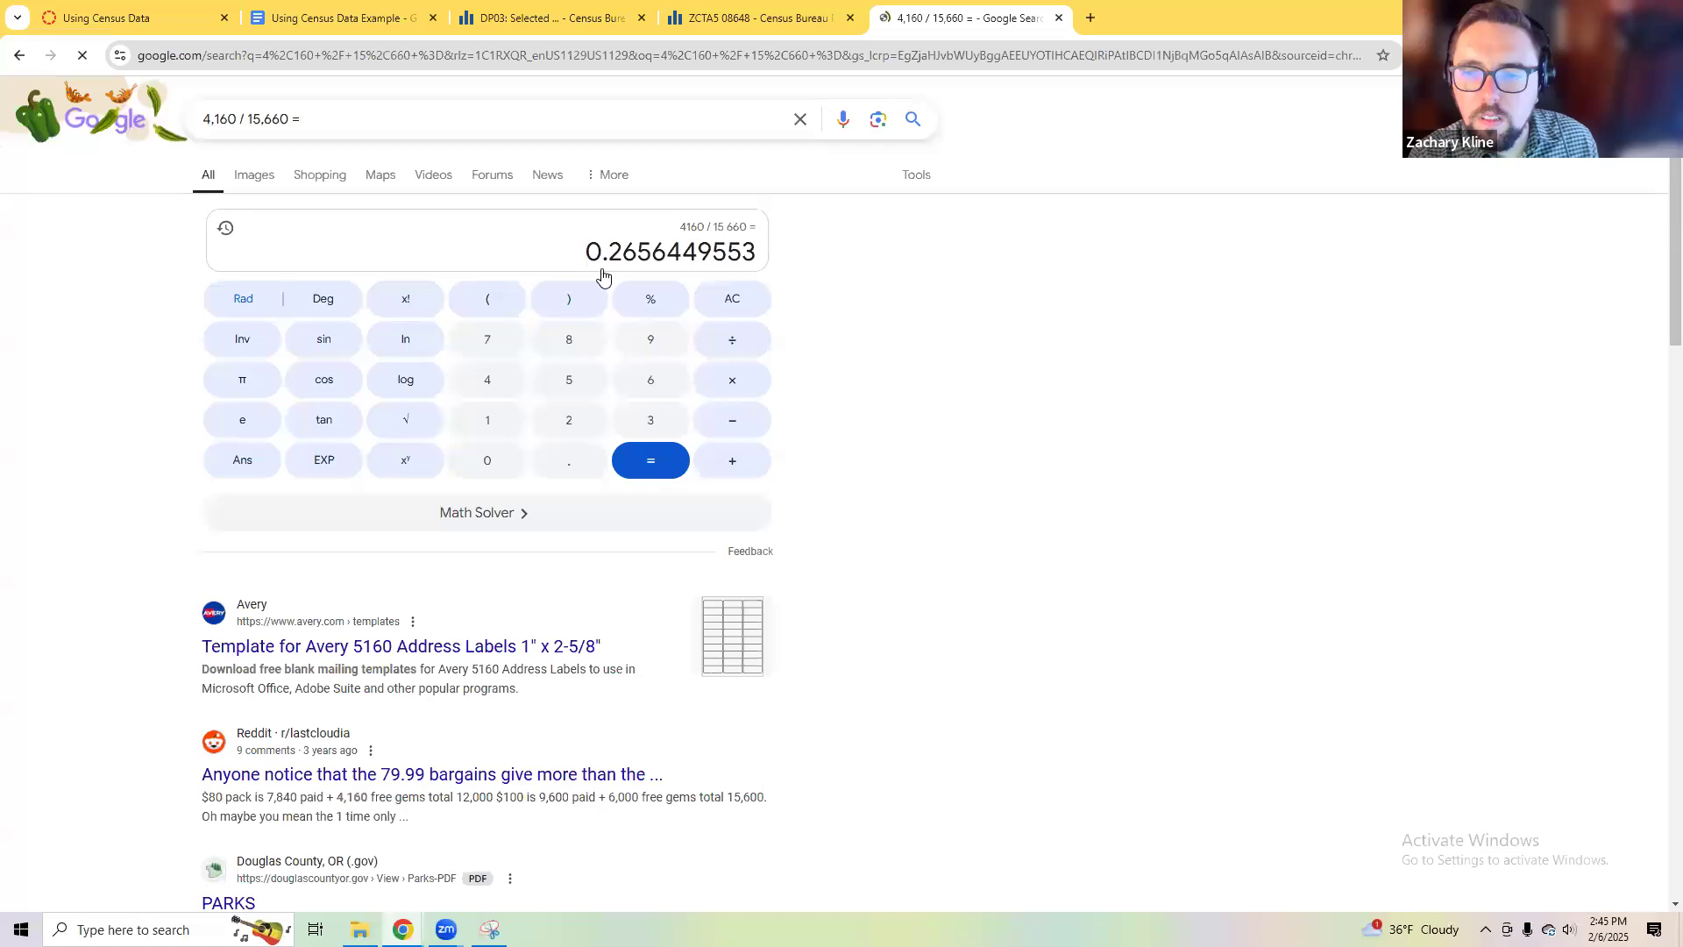
Step: Complete the calculation under question 11 in the document with the answer 27%
{"action": "left_click", "coordinate": [349, 24]}
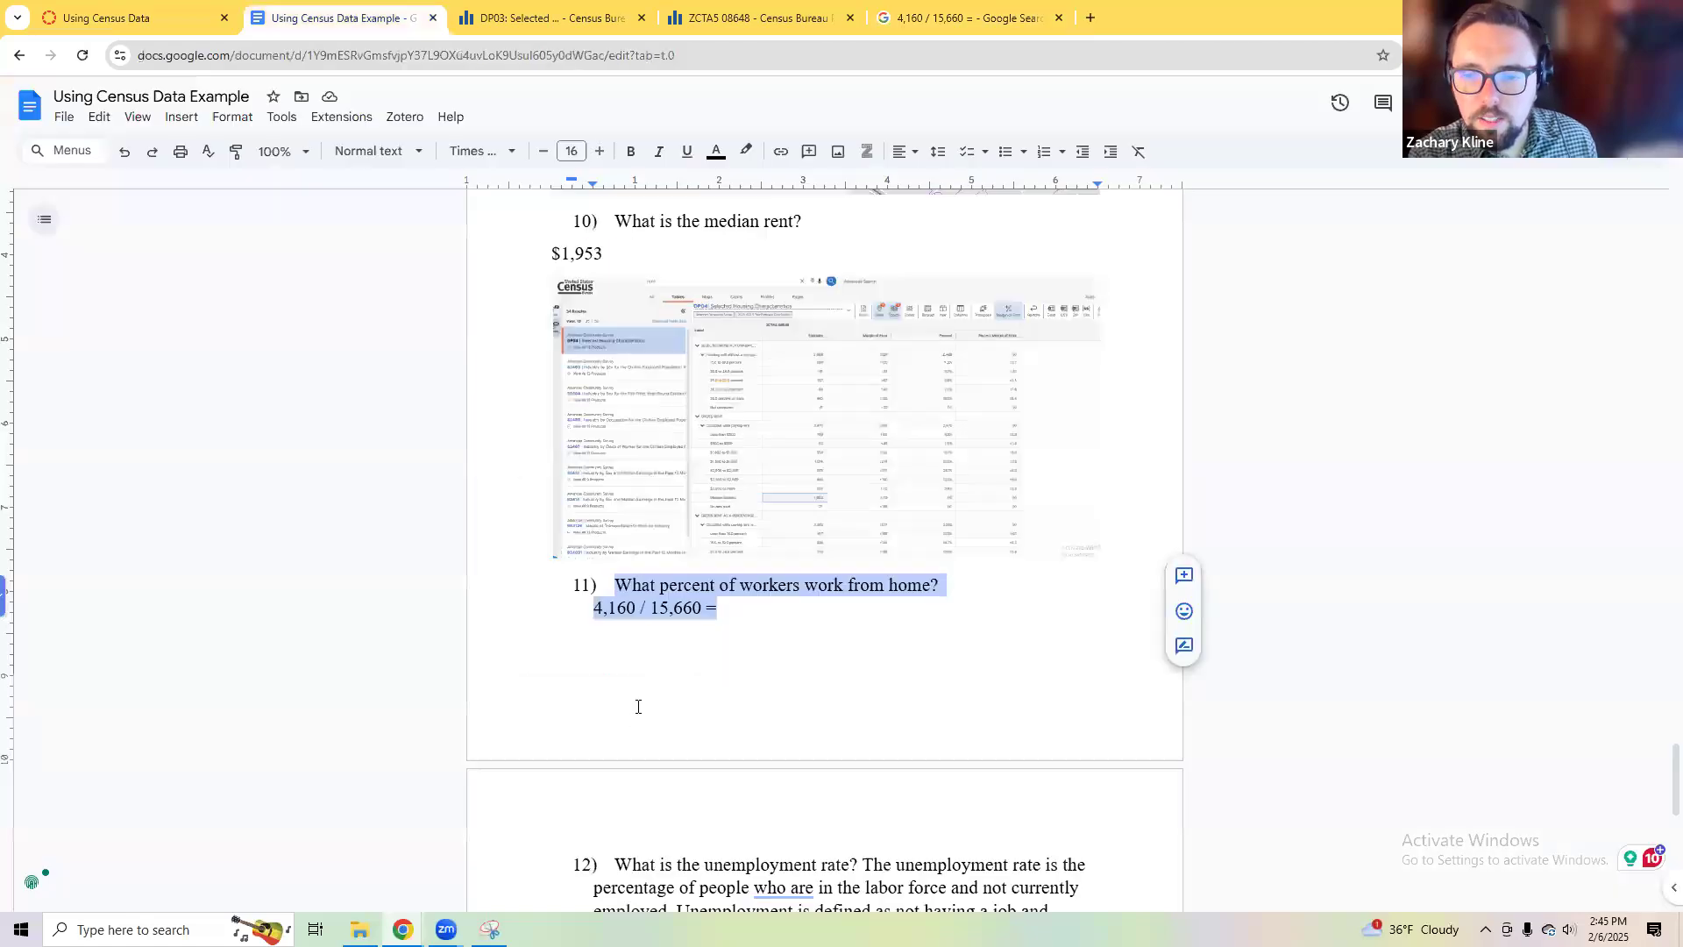
{"action": "left_click", "coordinate": [727, 613]}
{"action": "type", "text": "27"}
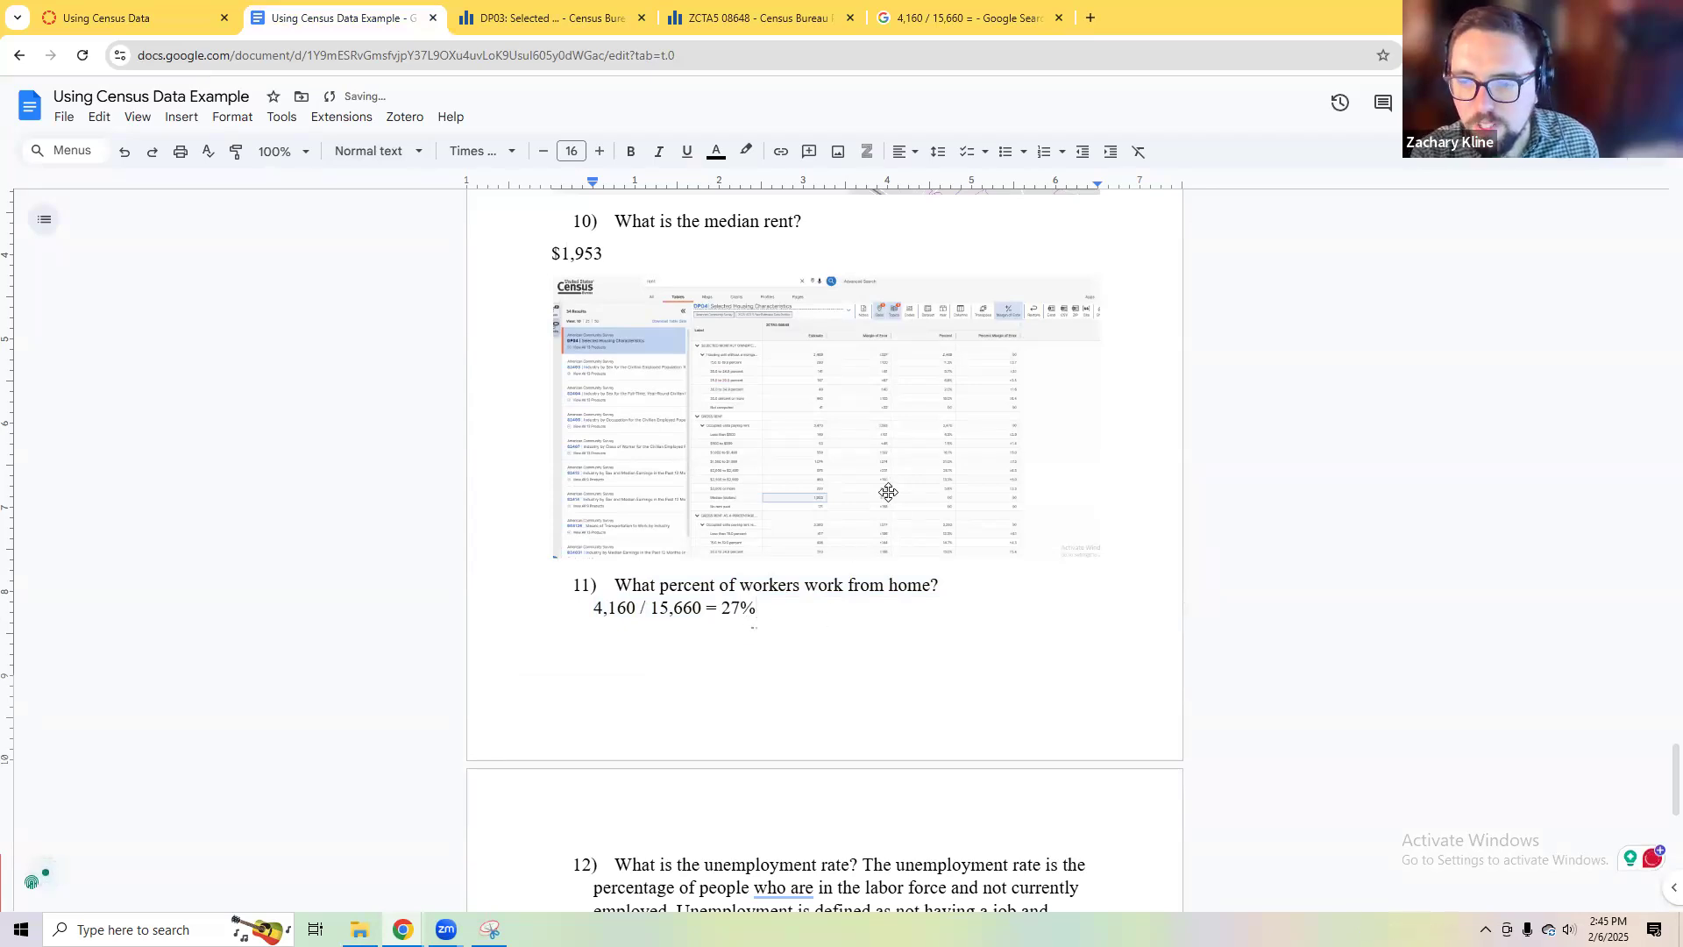
Step: Capture a Snipping Tool screenshot of the DP03 table with the Worked from home estimate selected, and return to the browser
{"action": "left_click", "coordinate": [805, 4]}
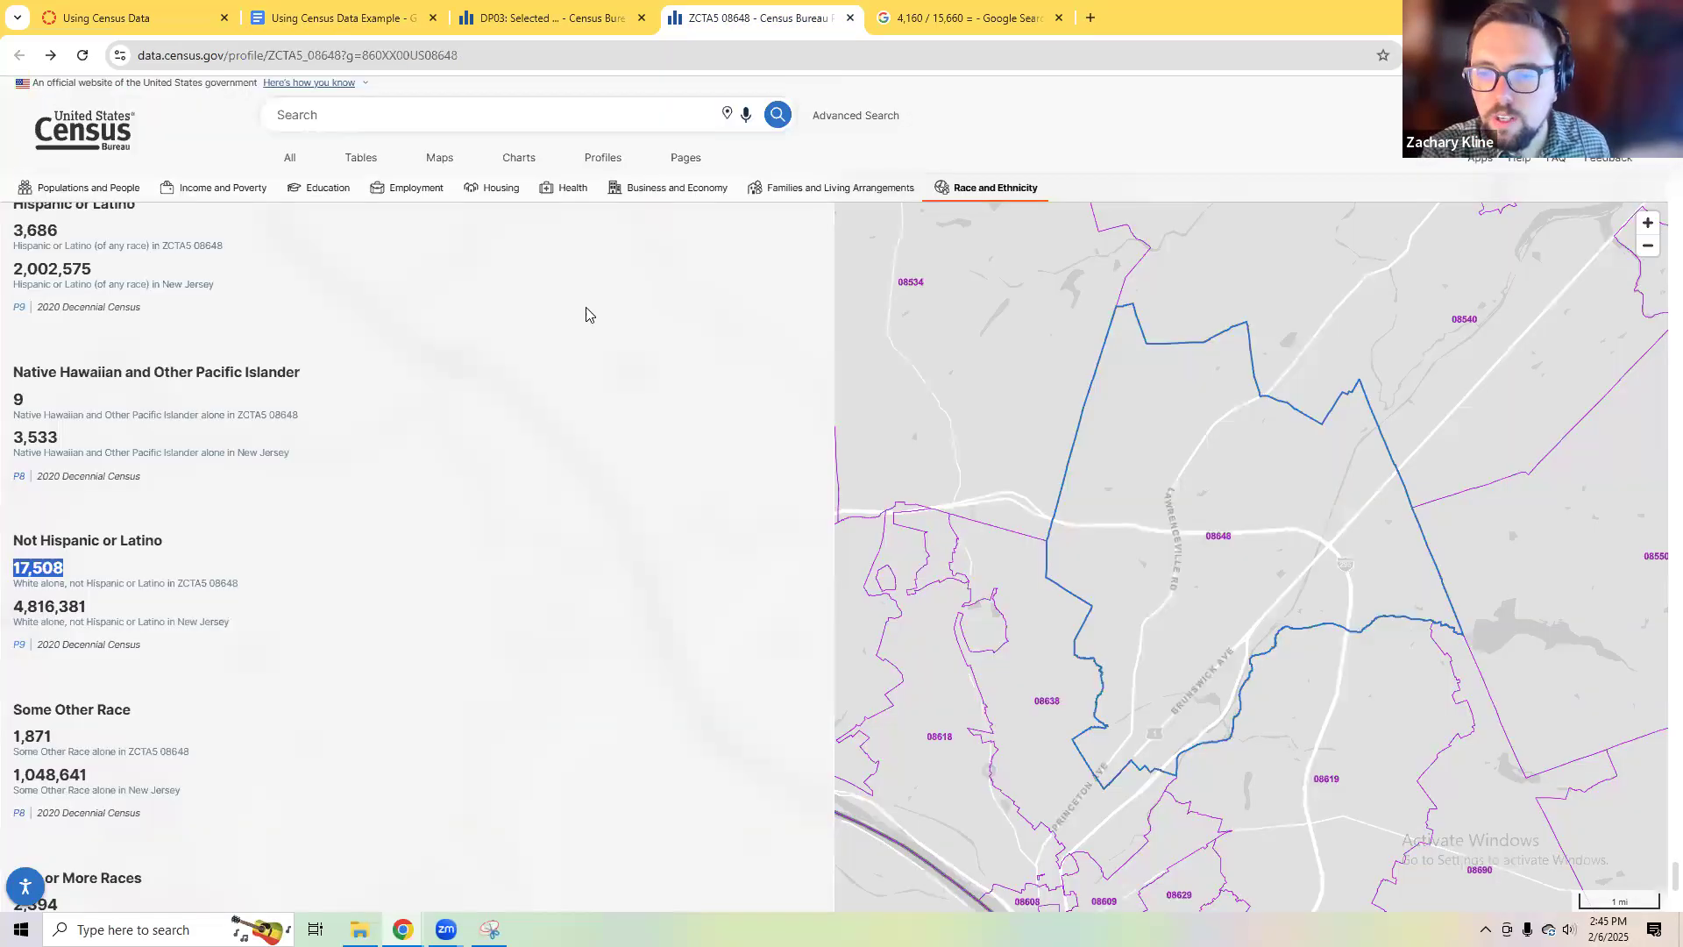
{"action": "left_click", "coordinate": [510, 21]}
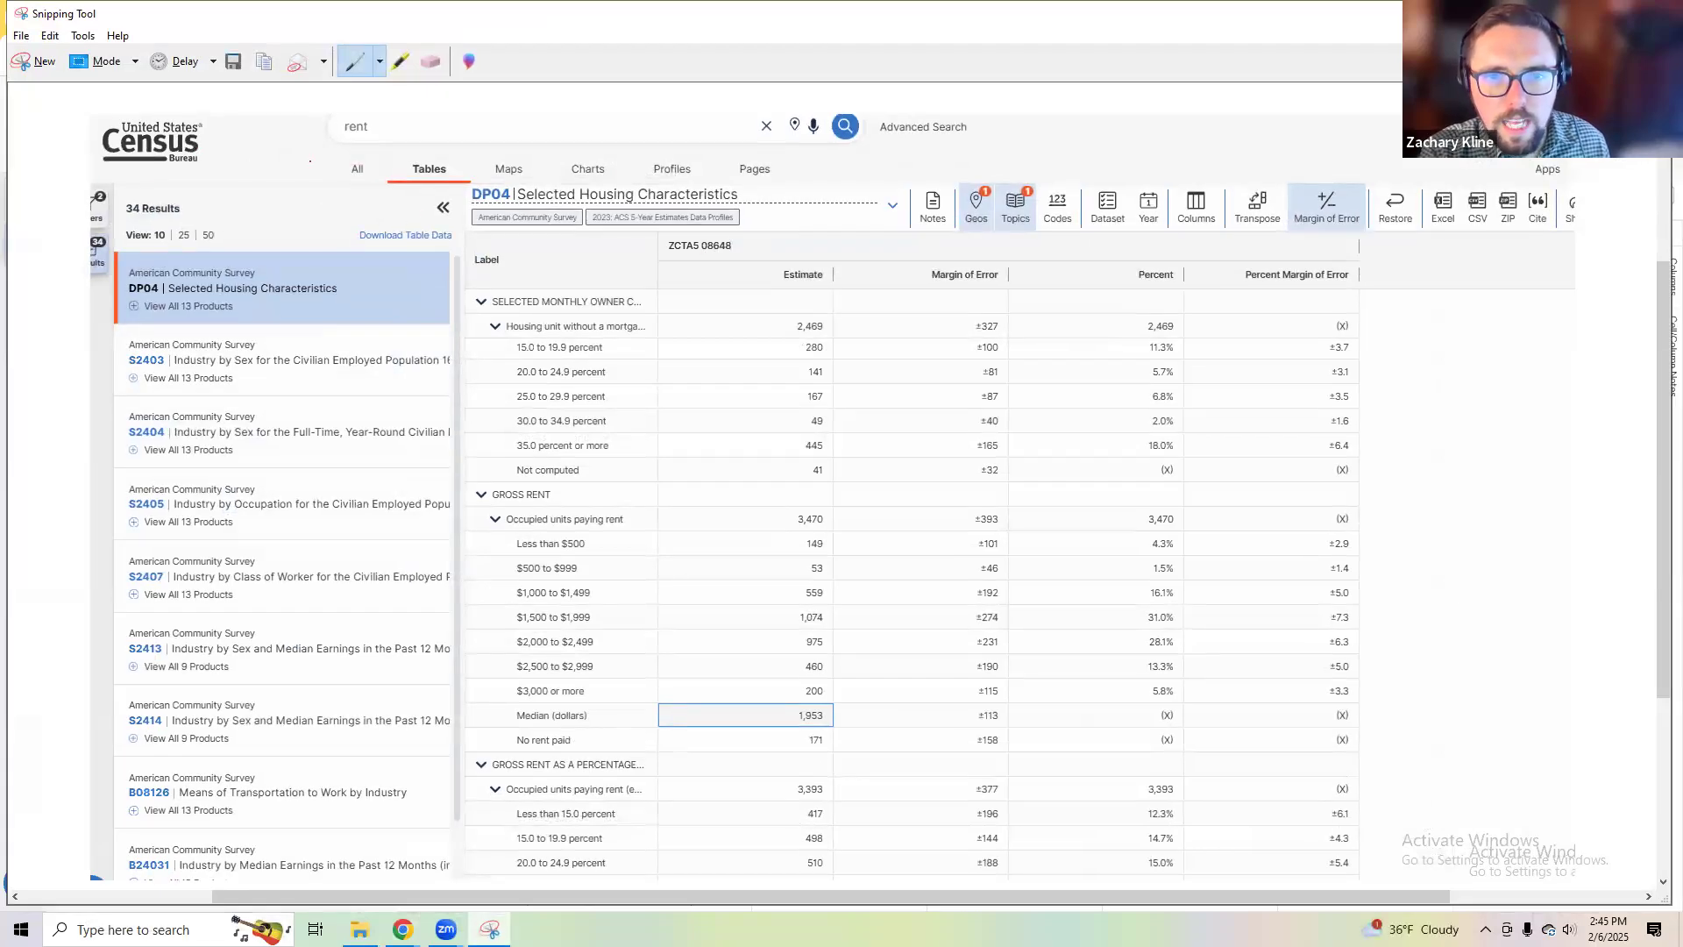
{"action": "left_click", "coordinate": [35, 60]}
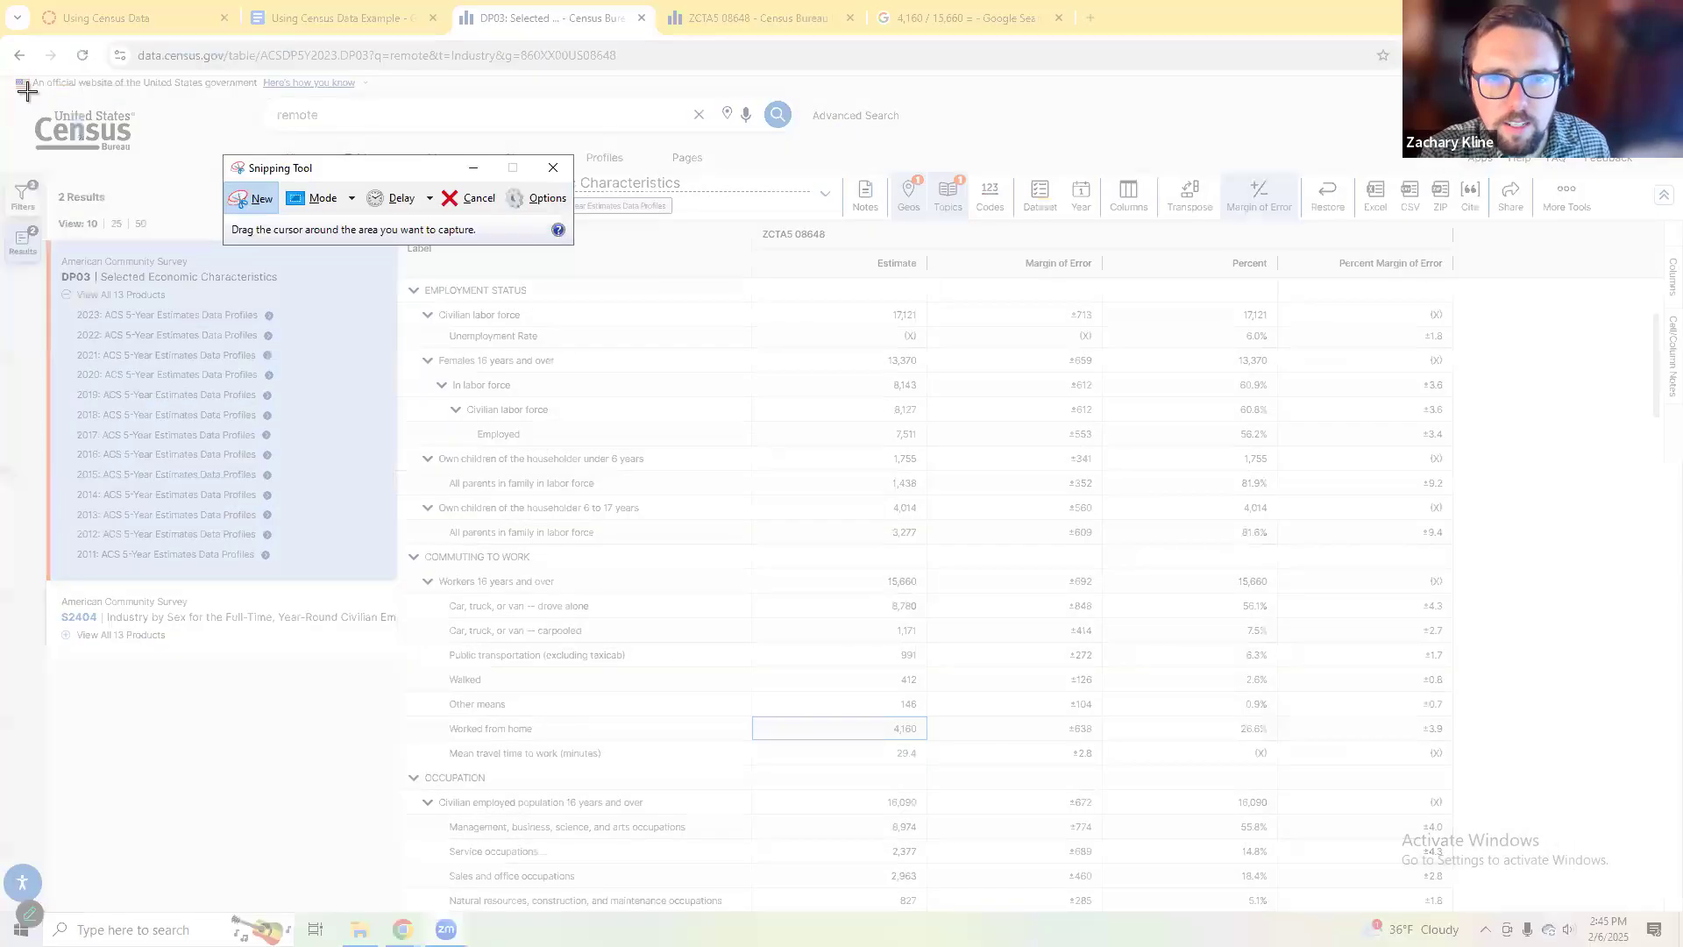
{"action": "left_click_drag", "start_coordinate": [13, 93], "coordinate": [1615, 891]}
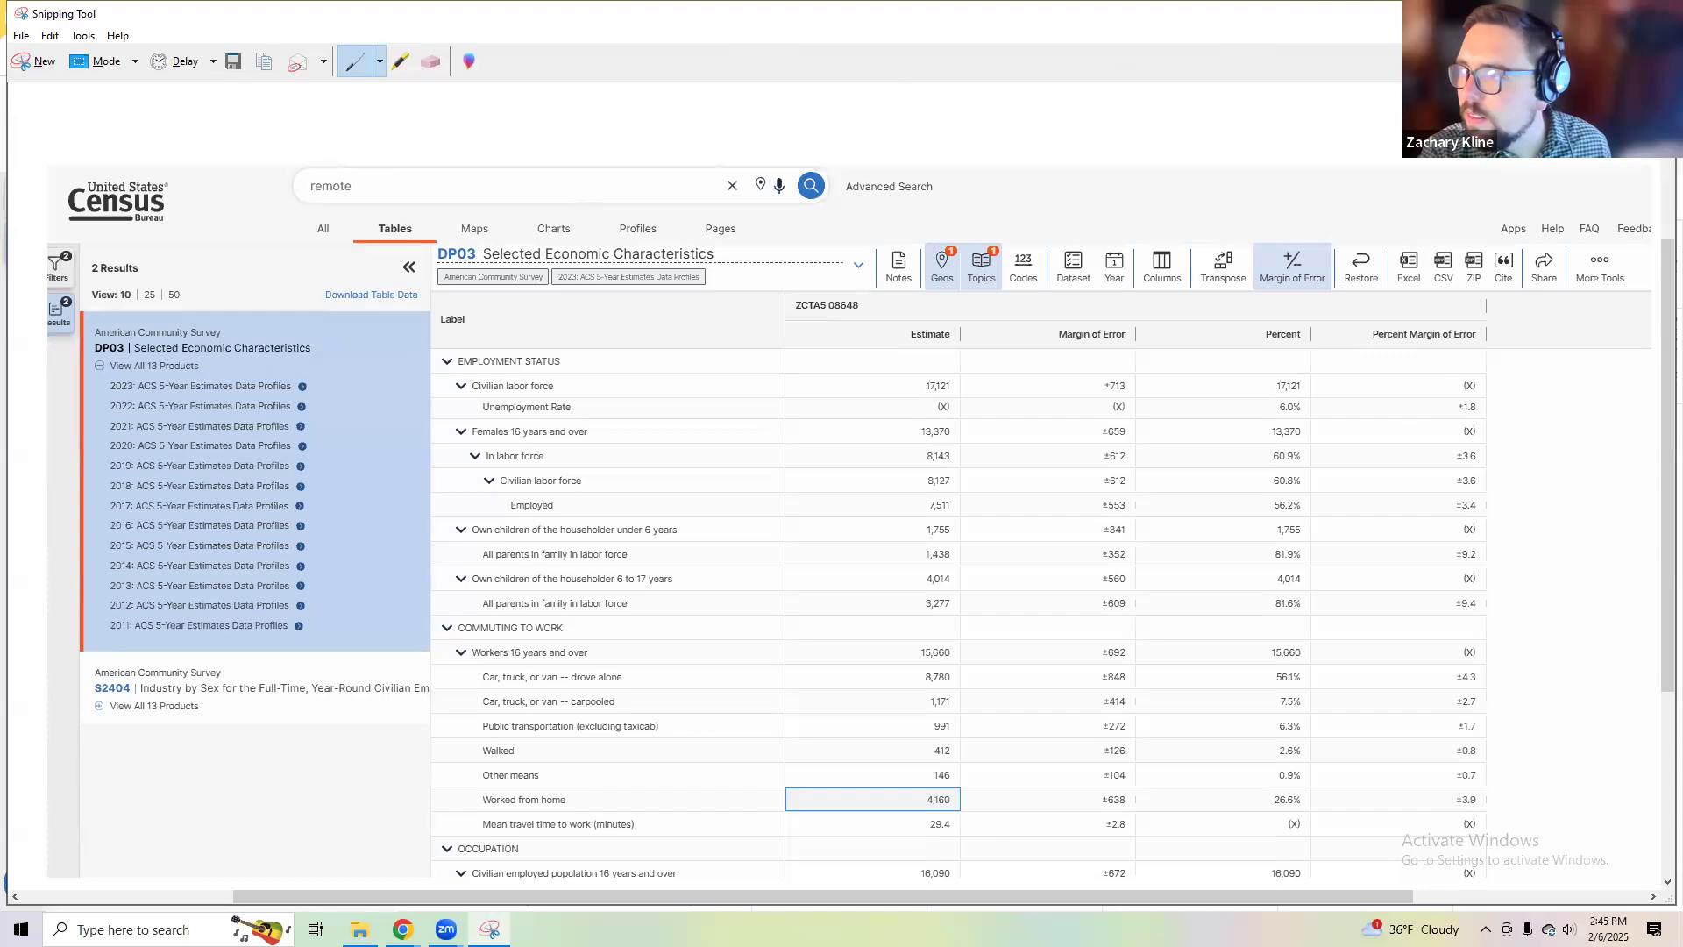
{"action": "left_click", "coordinate": [1574, 13]}
Step: Paste the captured DP03 screenshot on a new line below the question 11 calculation in the document
{"action": "scroll", "coordinate": [908, 618], "scroll_direction": "down", "scroll_amount": 2}
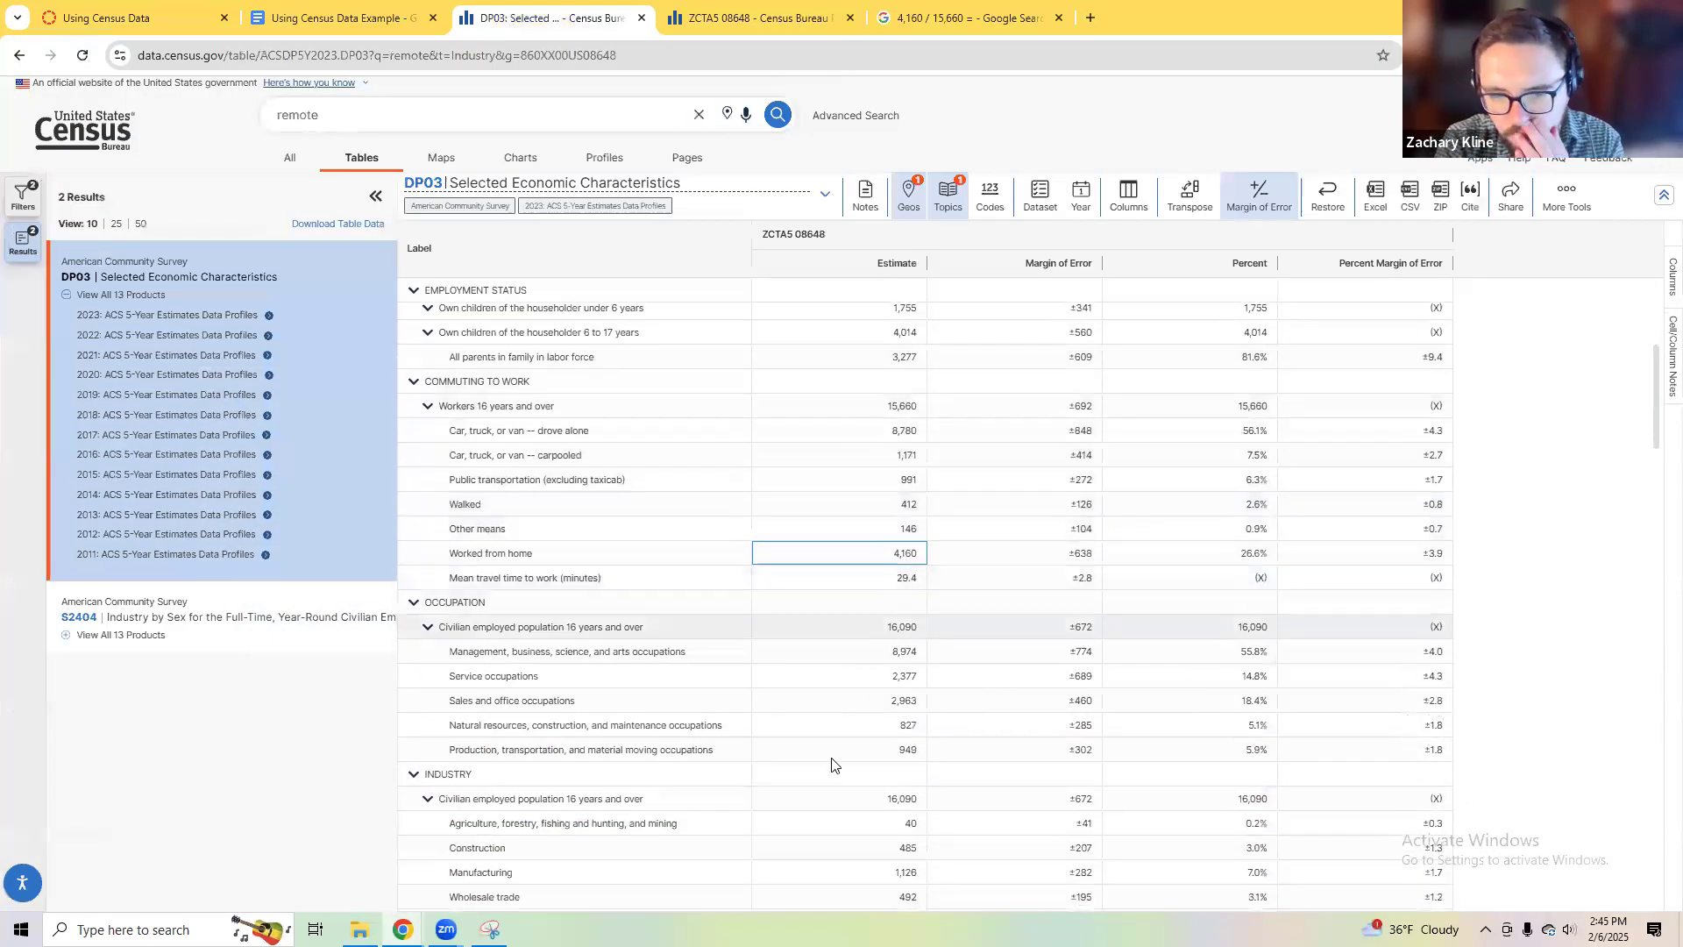
{"action": "scroll", "coordinate": [830, 767], "scroll_direction": "down", "scroll_amount": 1}
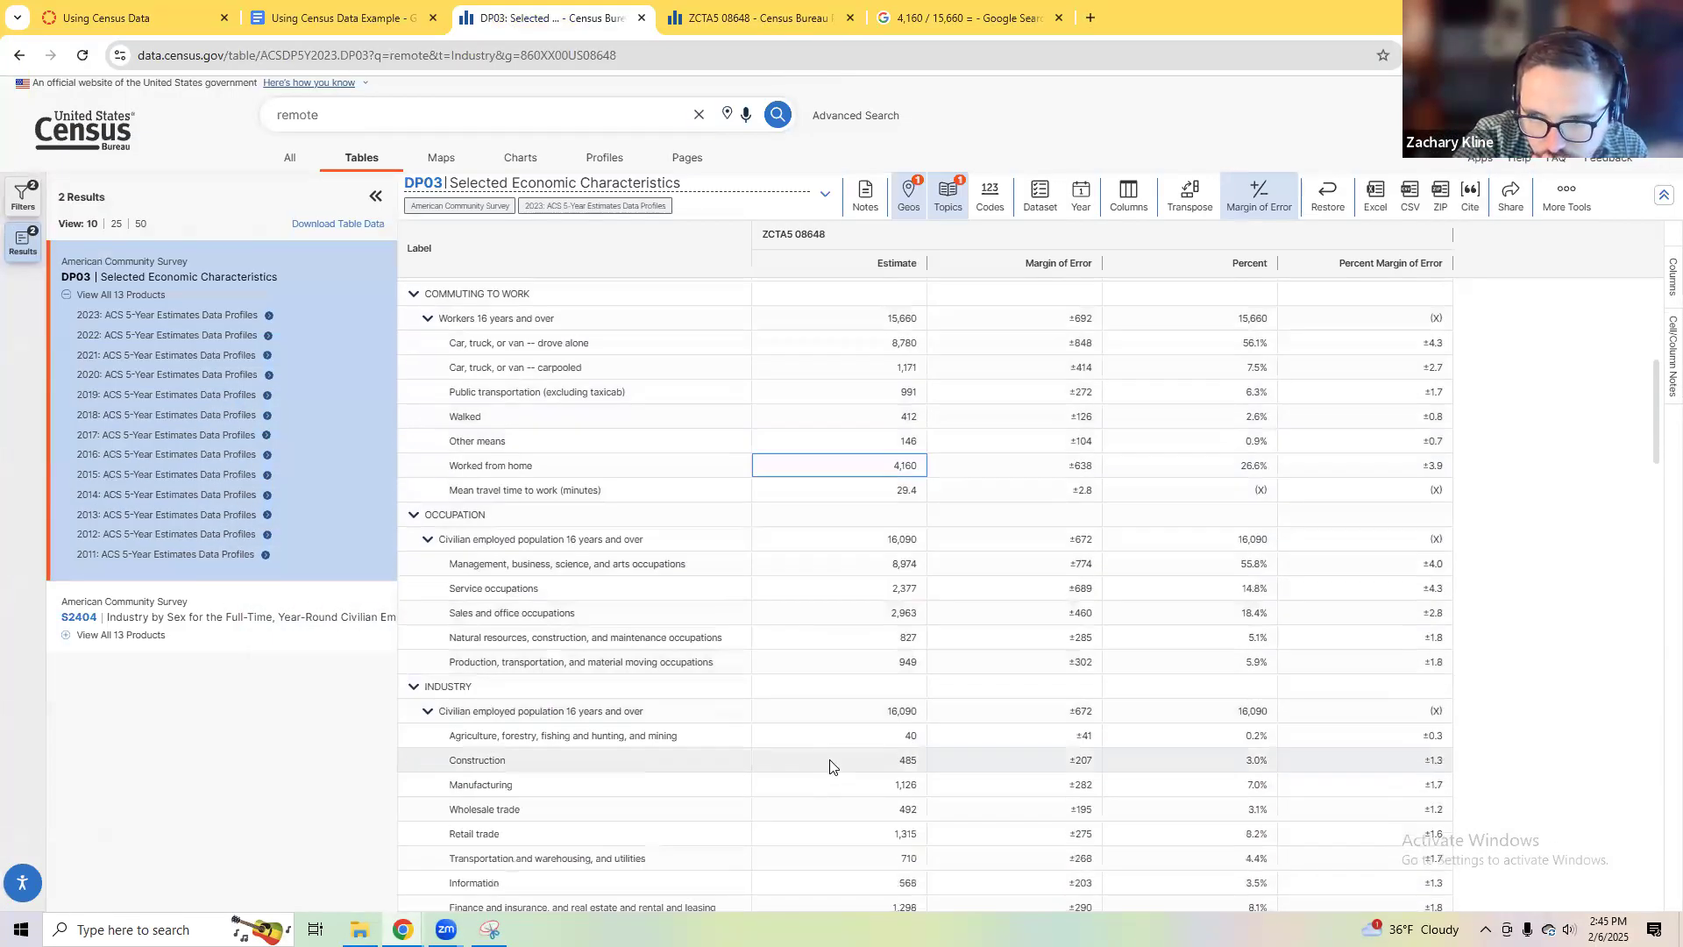
{"action": "scroll", "coordinate": [830, 767], "scroll_direction": "up", "scroll_amount": 1}
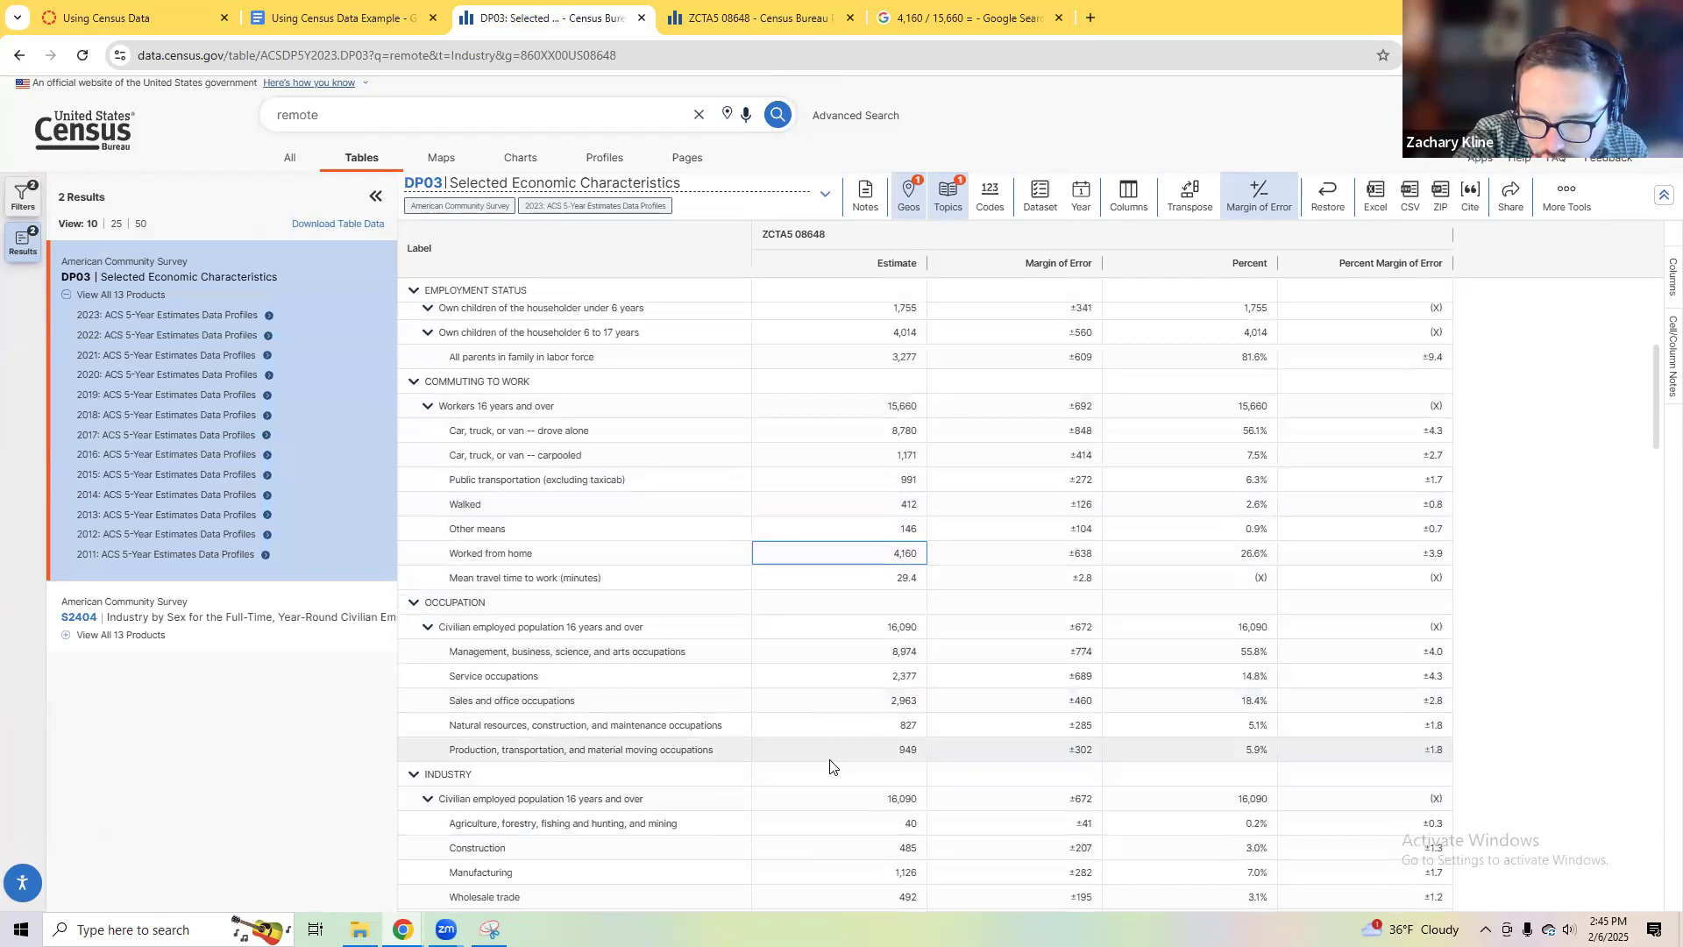
{"action": "scroll", "coordinate": [830, 767], "scroll_direction": "down", "scroll_amount": 5}
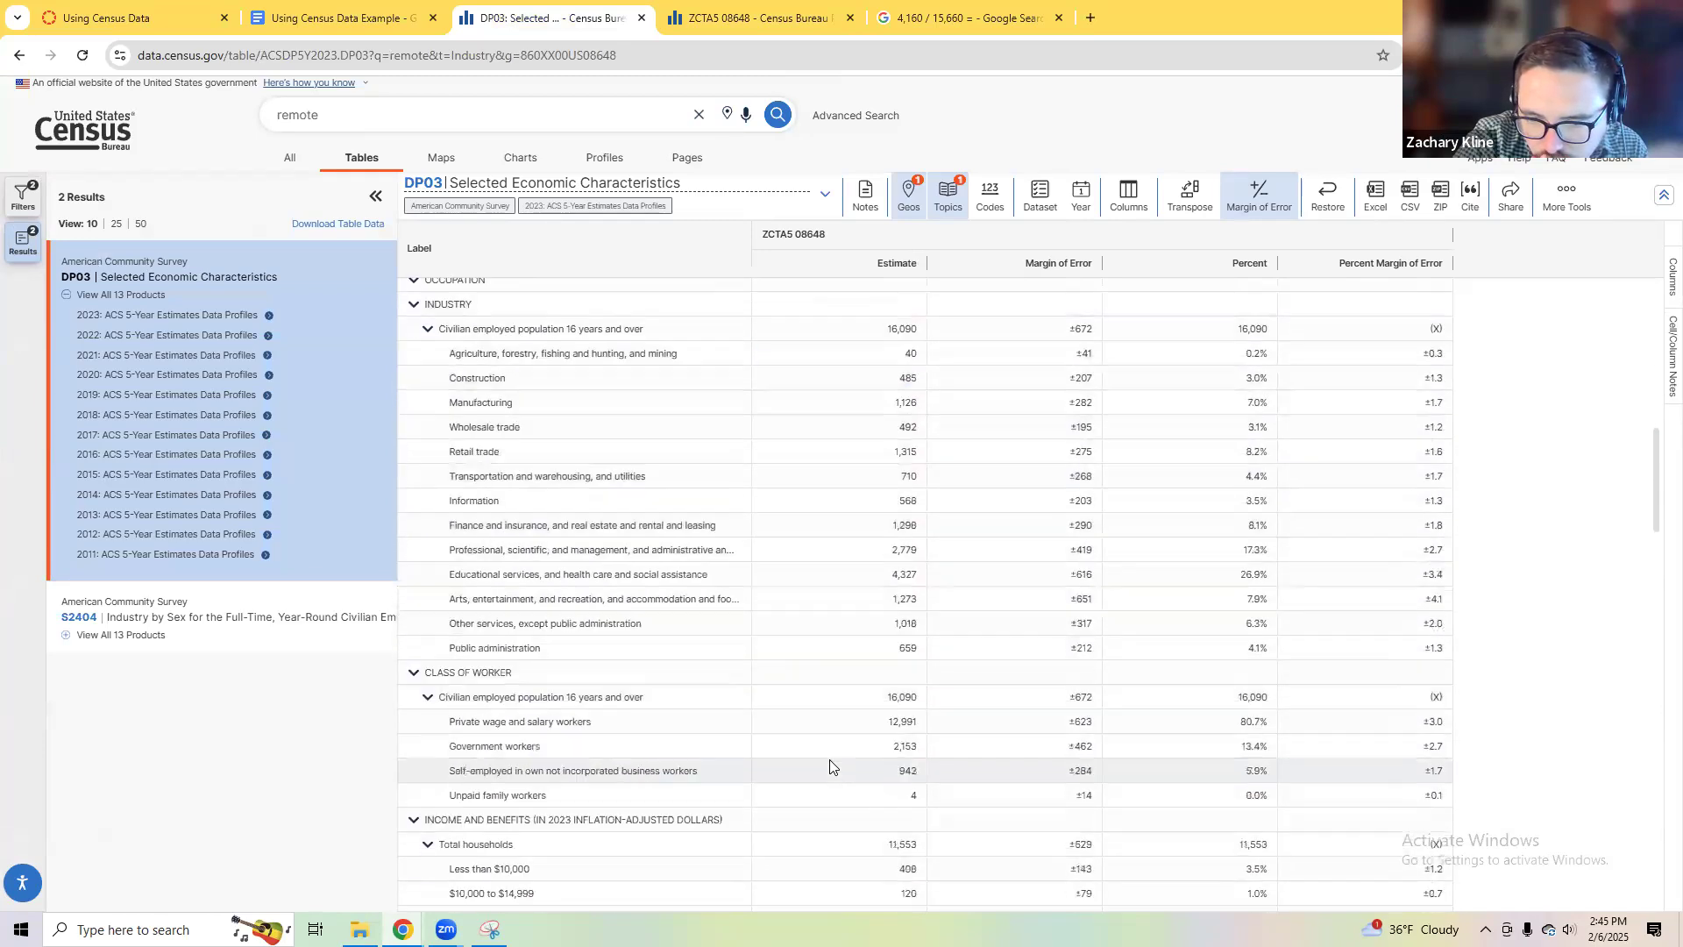
{"action": "left_click", "coordinate": [307, 16]}
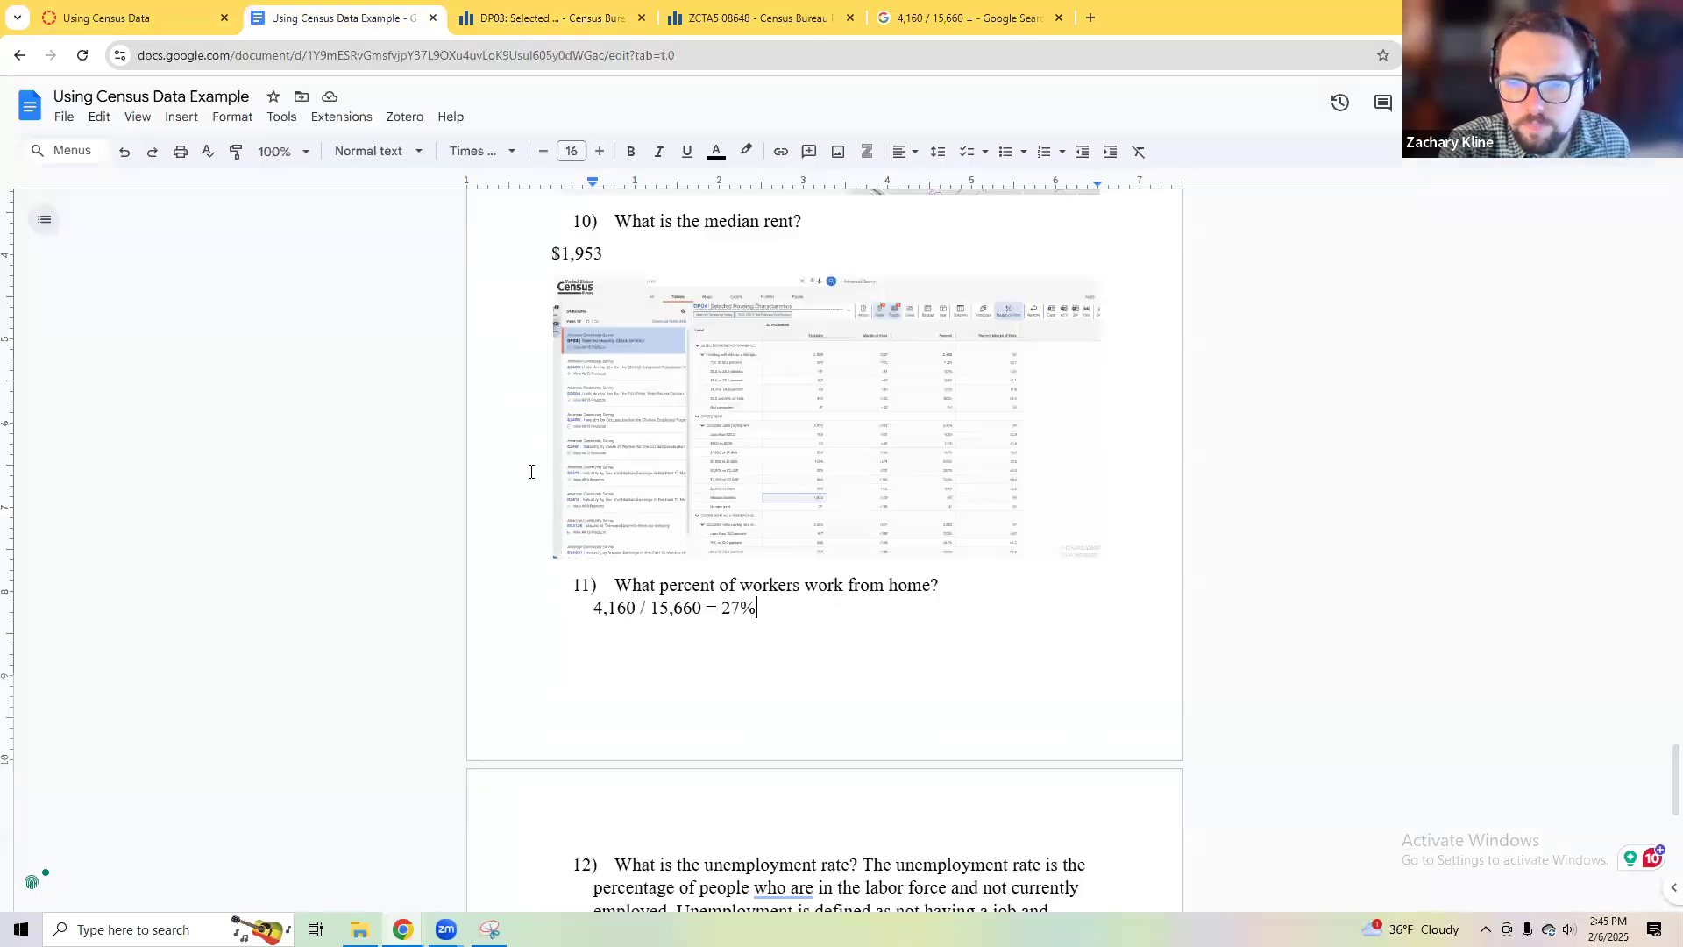
{"action": "key", "text": "Return"}
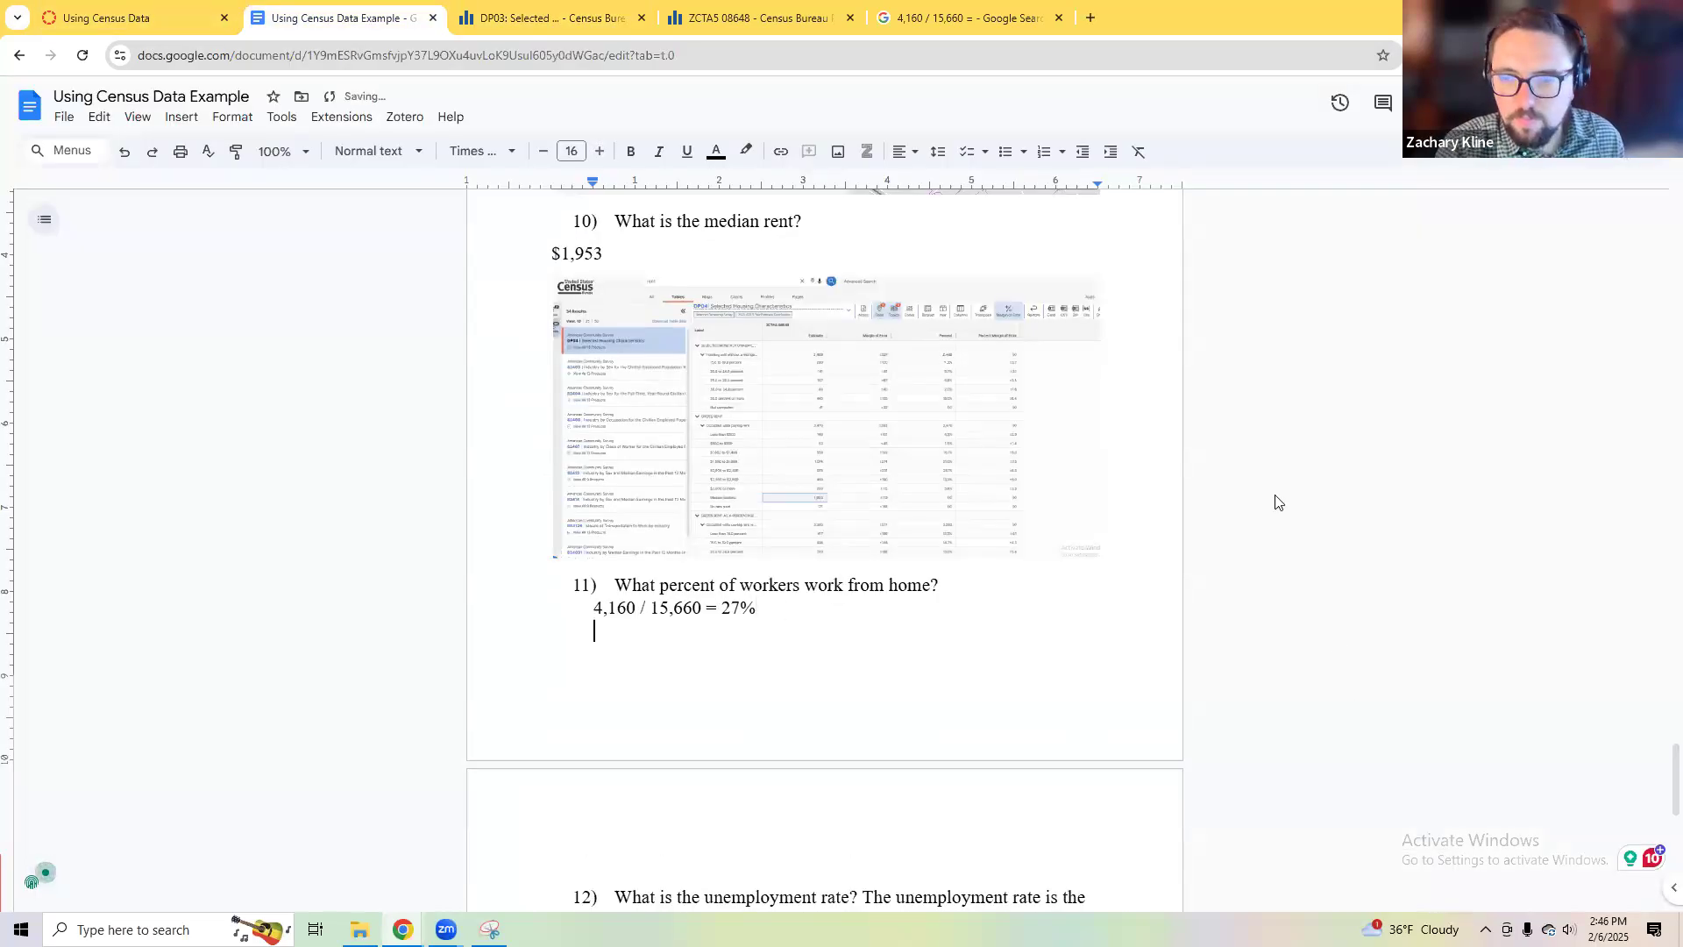
{"action": "key", "text": "ctrl+v"}
Step: Recheck the DP03 rows, and read question 12 in the document, highlighting its definition of unemployment
{"action": "left_click", "coordinate": [761, 11]}
{"action": "left_click", "coordinate": [614, 8]}
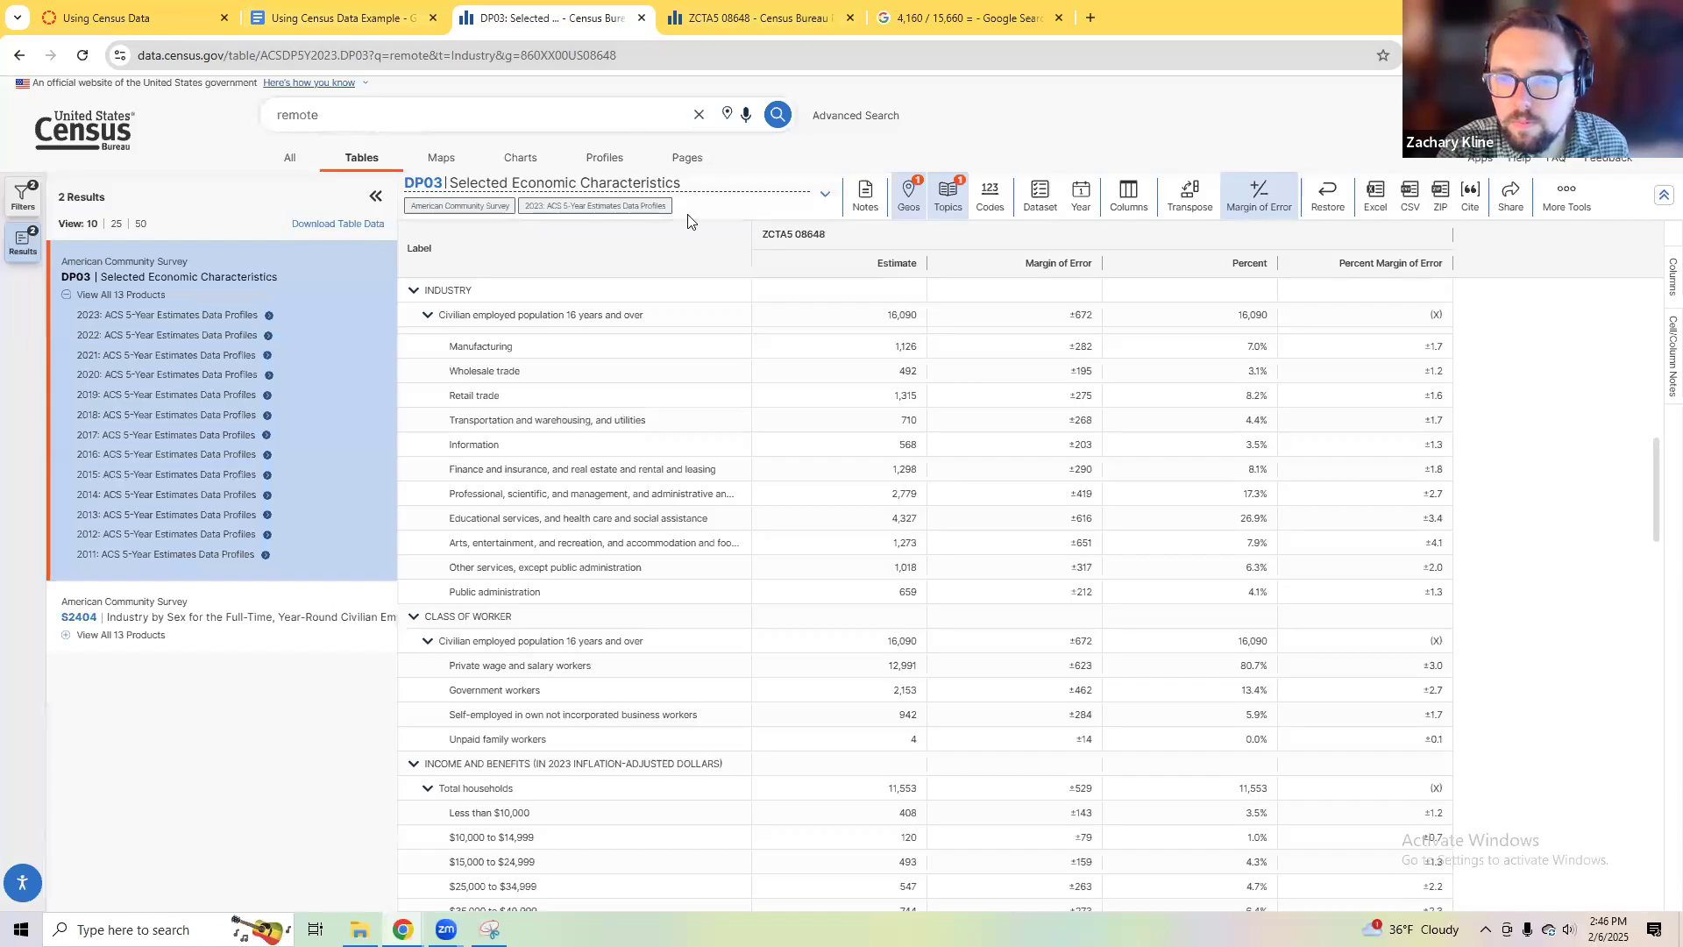
{"action": "scroll", "coordinate": [538, 380], "scroll_direction": "up", "scroll_amount": 1}
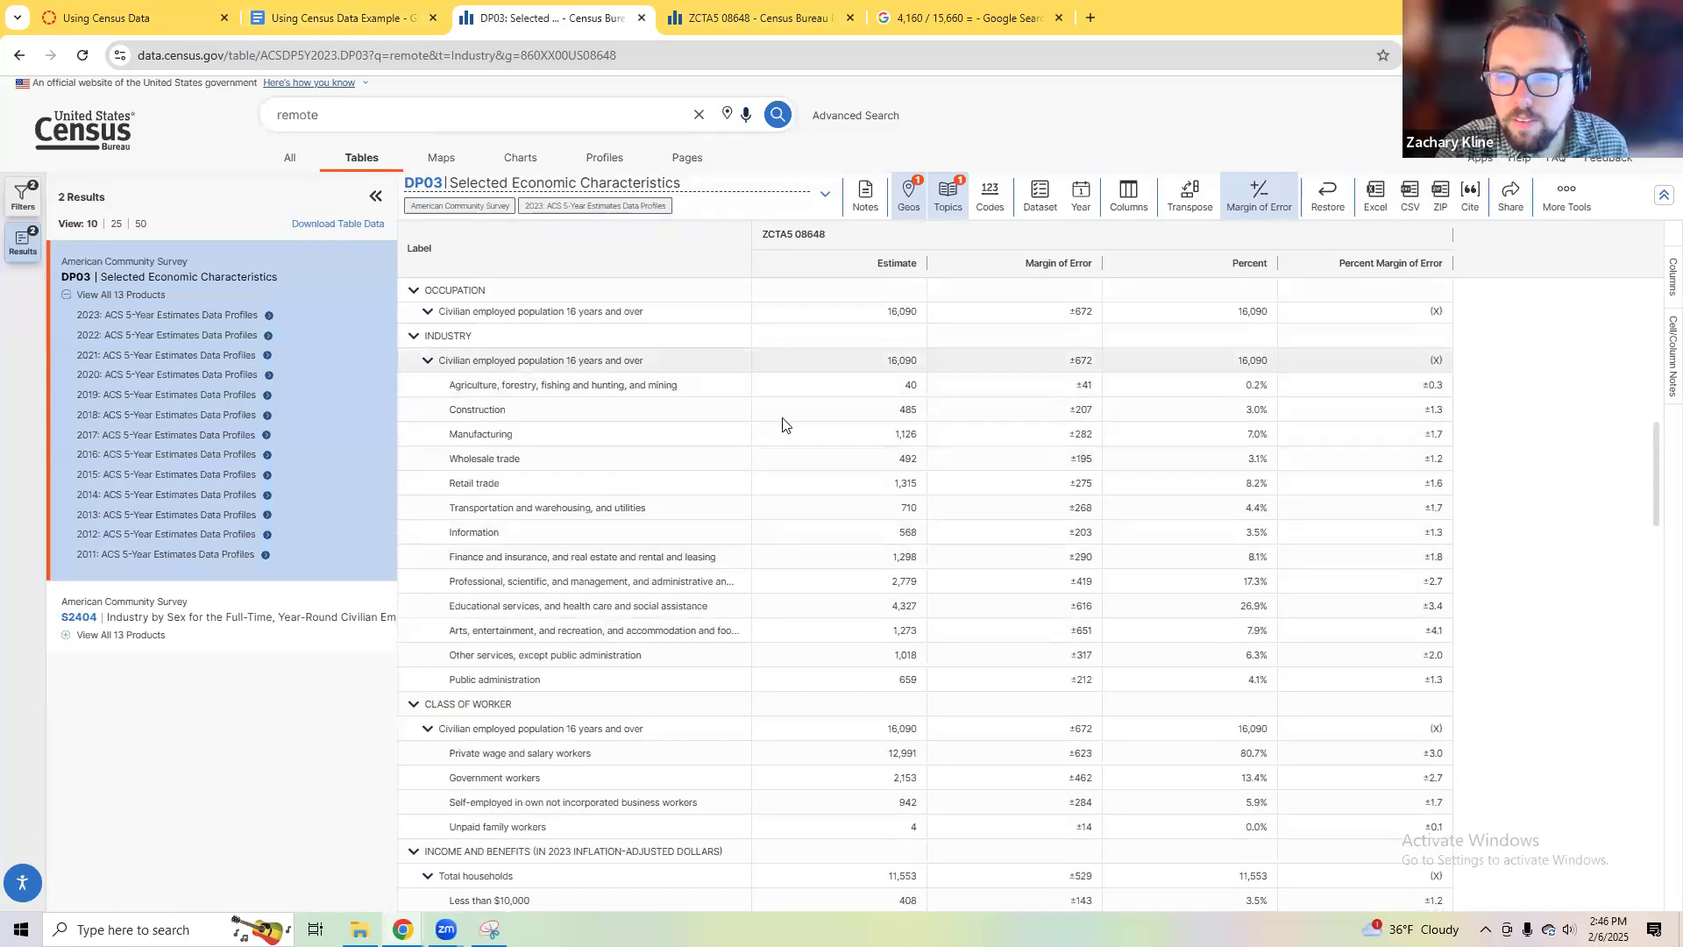
{"action": "scroll", "coordinate": [783, 426], "scroll_direction": "up", "scroll_amount": 4}
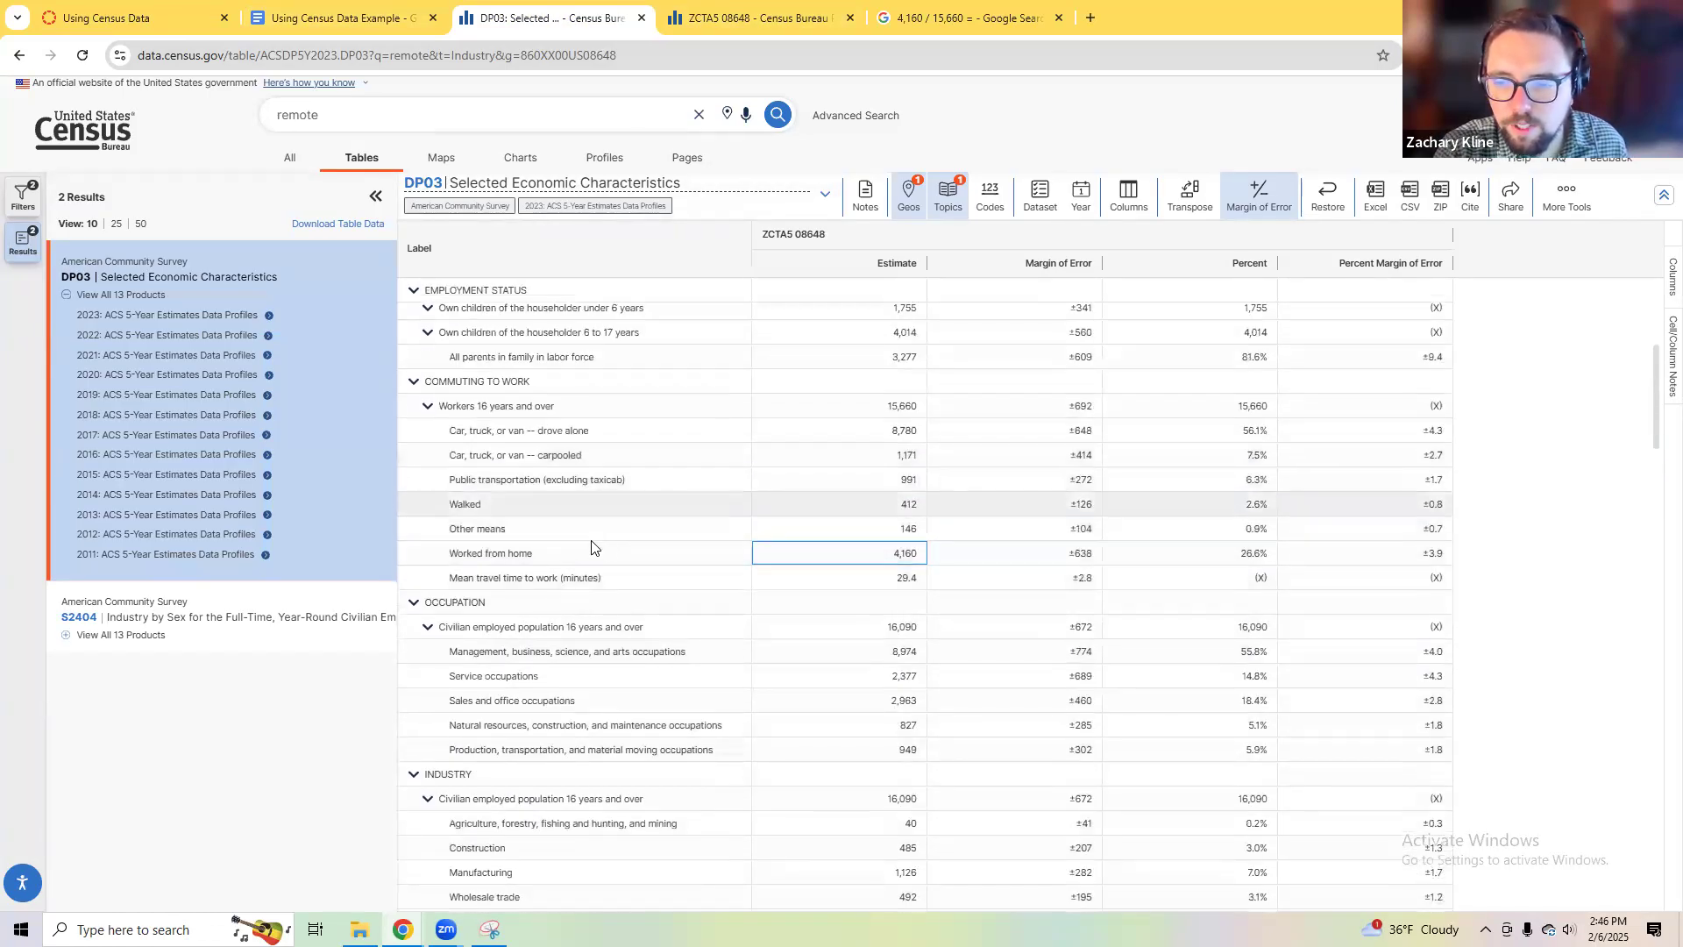
{"action": "scroll", "coordinate": [592, 548], "scroll_direction": "down", "scroll_amount": 1}
{"action": "left_click", "coordinate": [281, 25]}
{"action": "scroll", "coordinate": [697, 612], "scroll_direction": "down", "scroll_amount": 3}
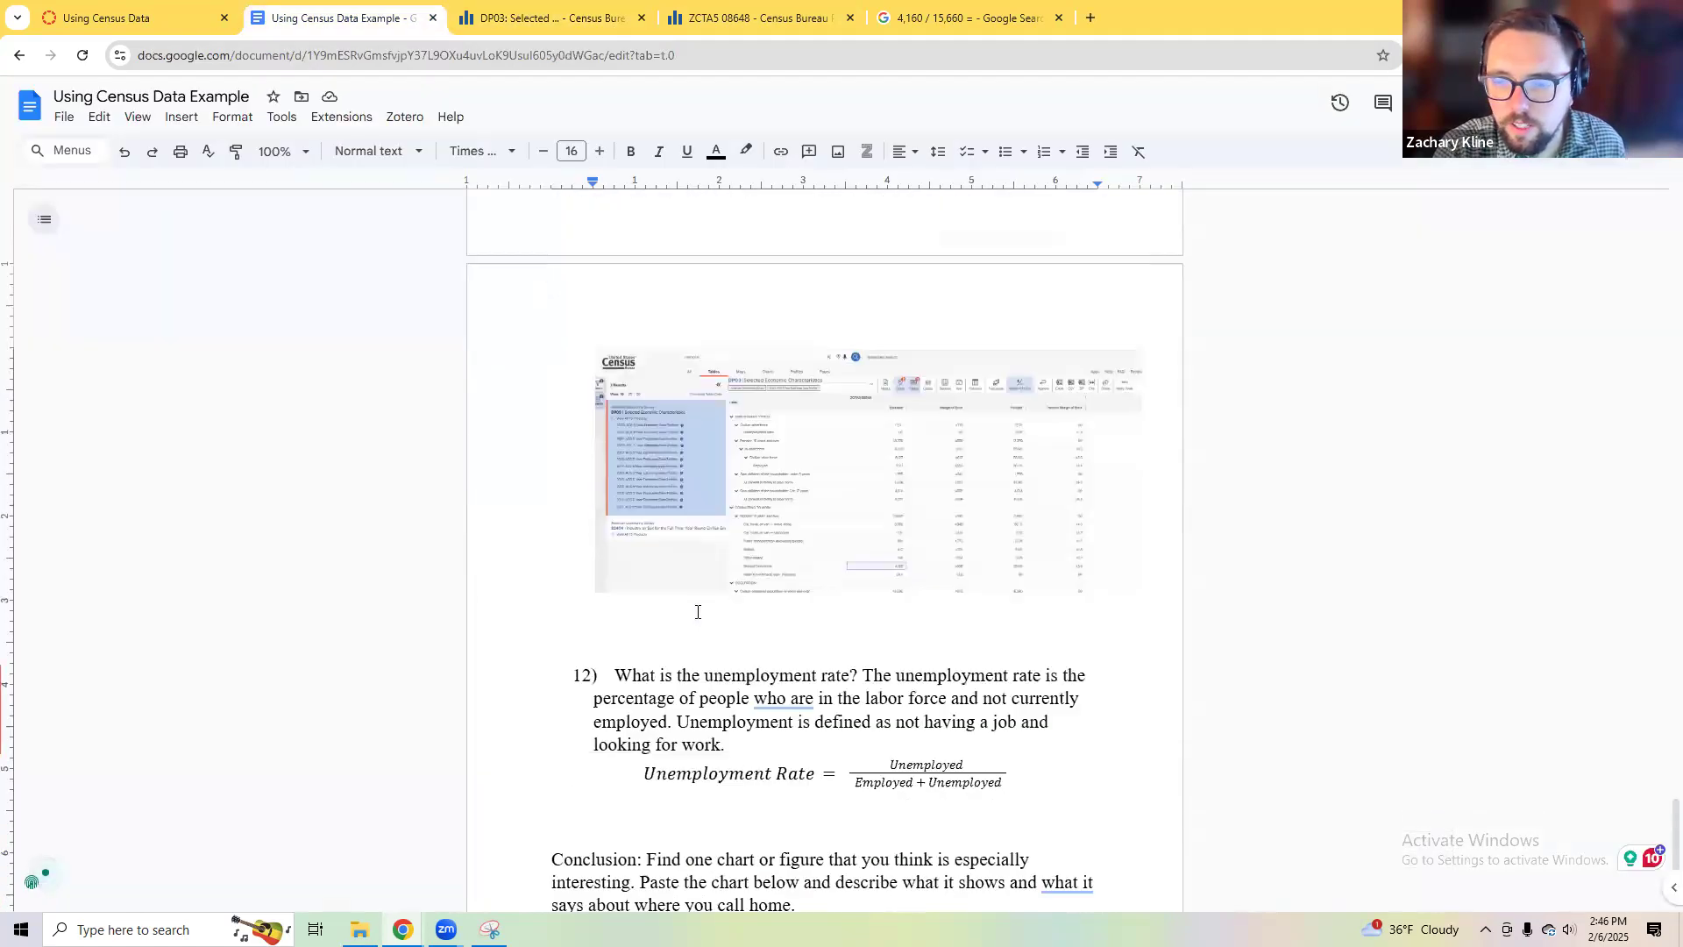
{"action": "scroll", "coordinate": [697, 612], "scroll_direction": "down", "scroll_amount": 3}
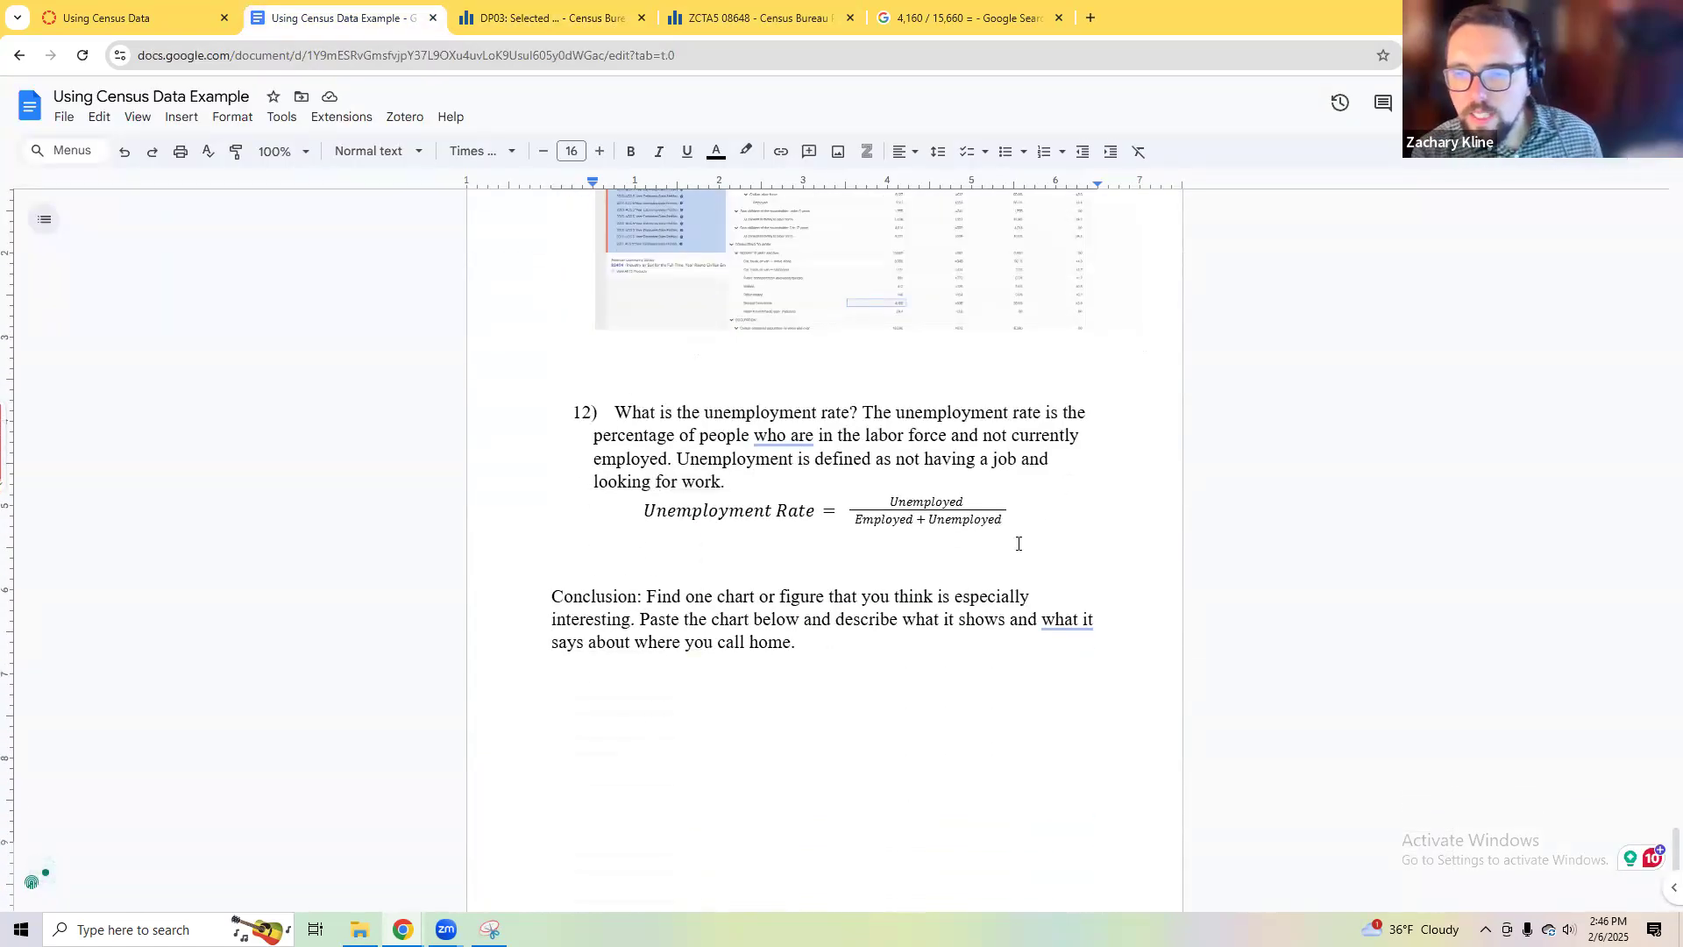
{"action": "left_click_drag", "start_coordinate": [698, 451], "coordinate": [657, 416]}
{"action": "left_click", "coordinate": [683, 480]}
{"action": "left_click", "coordinate": [701, 453], "text": "shift"}
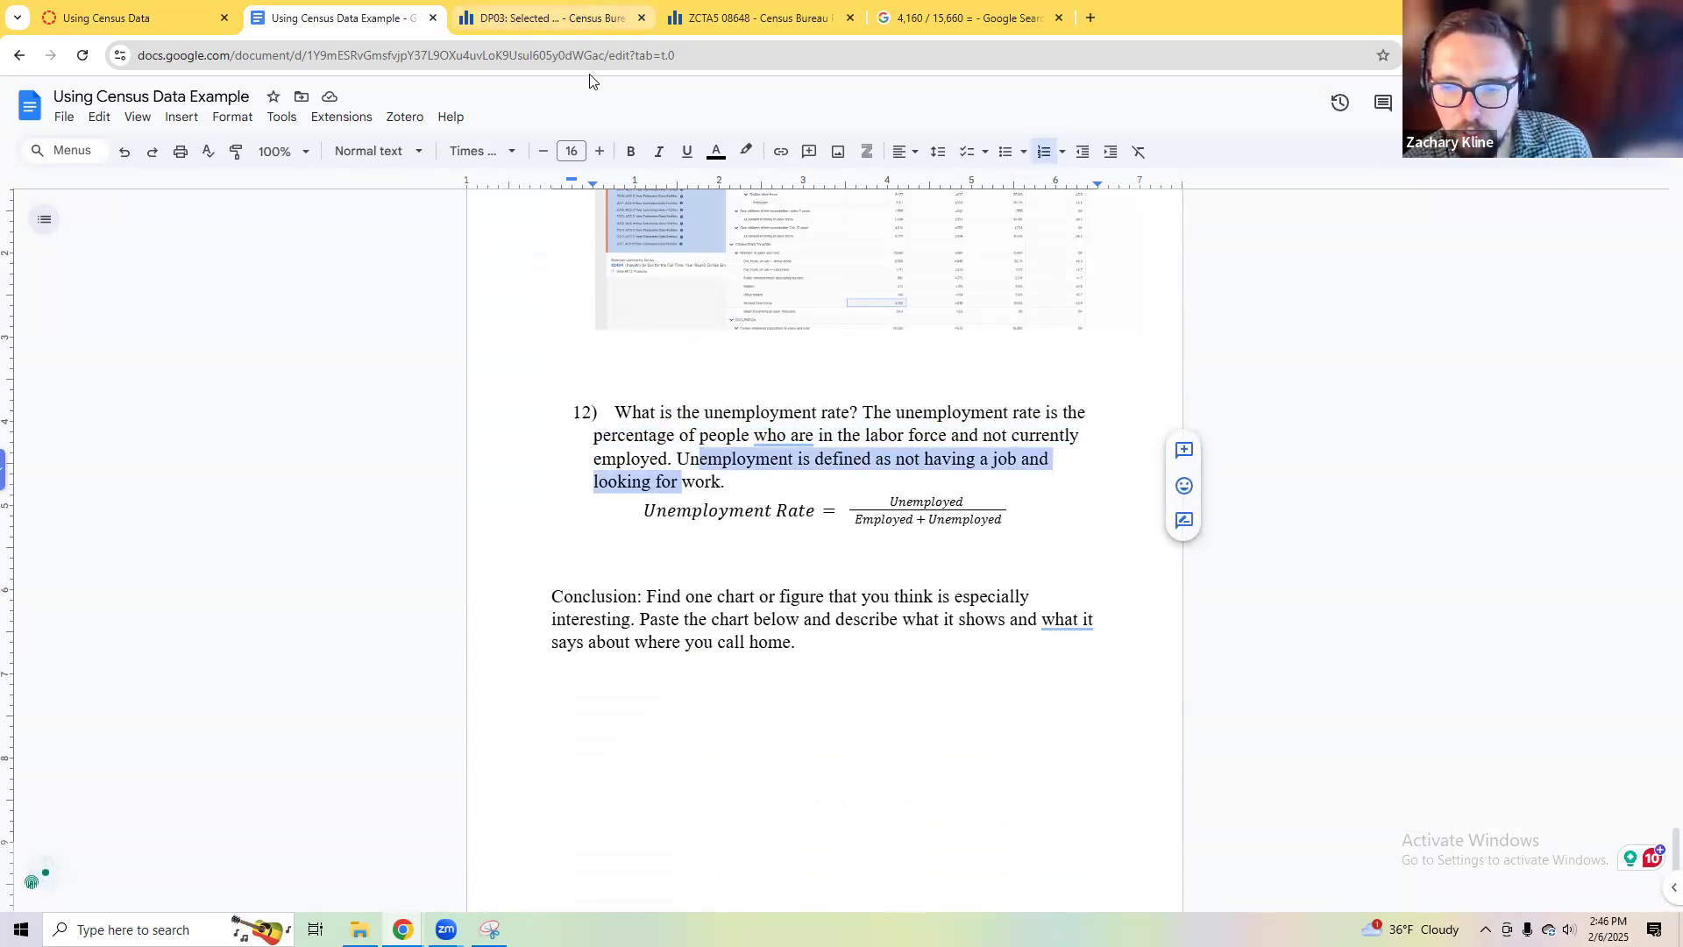
Step: Look through the Housing and Employment sections of the ZCTA5 08648 profile for unemployment data
{"action": "left_click", "coordinate": [911, 15]}
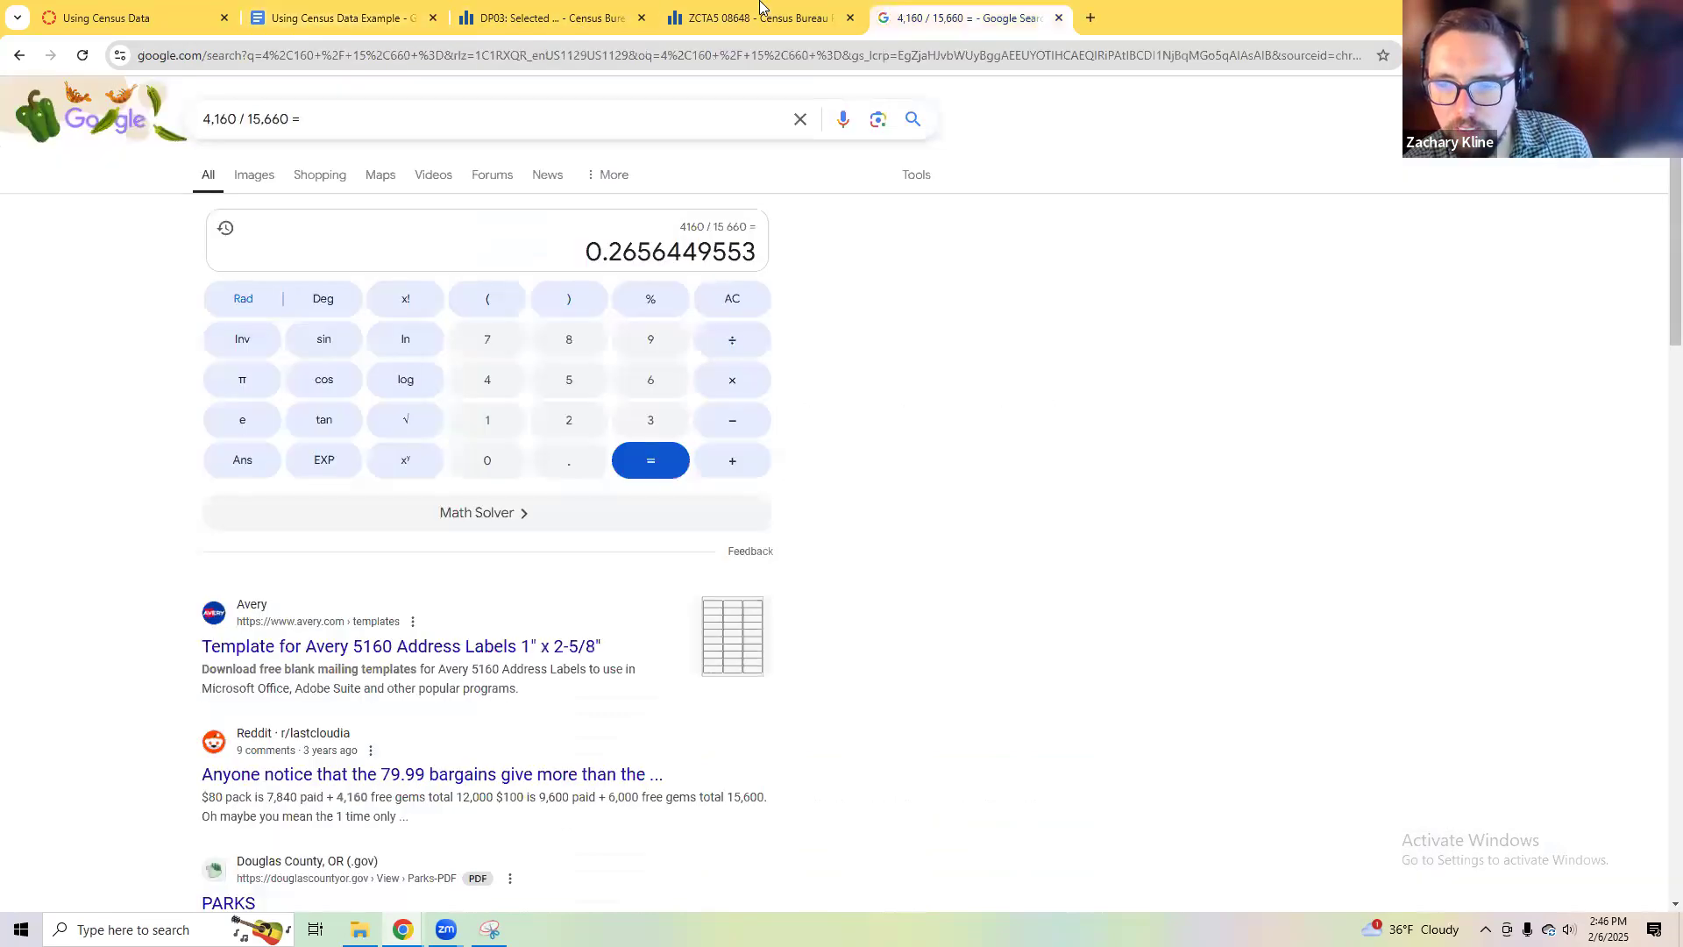
{"action": "left_click", "coordinate": [759, 18]}
{"action": "scroll", "coordinate": [331, 607], "scroll_direction": "up", "scroll_amount": 20}
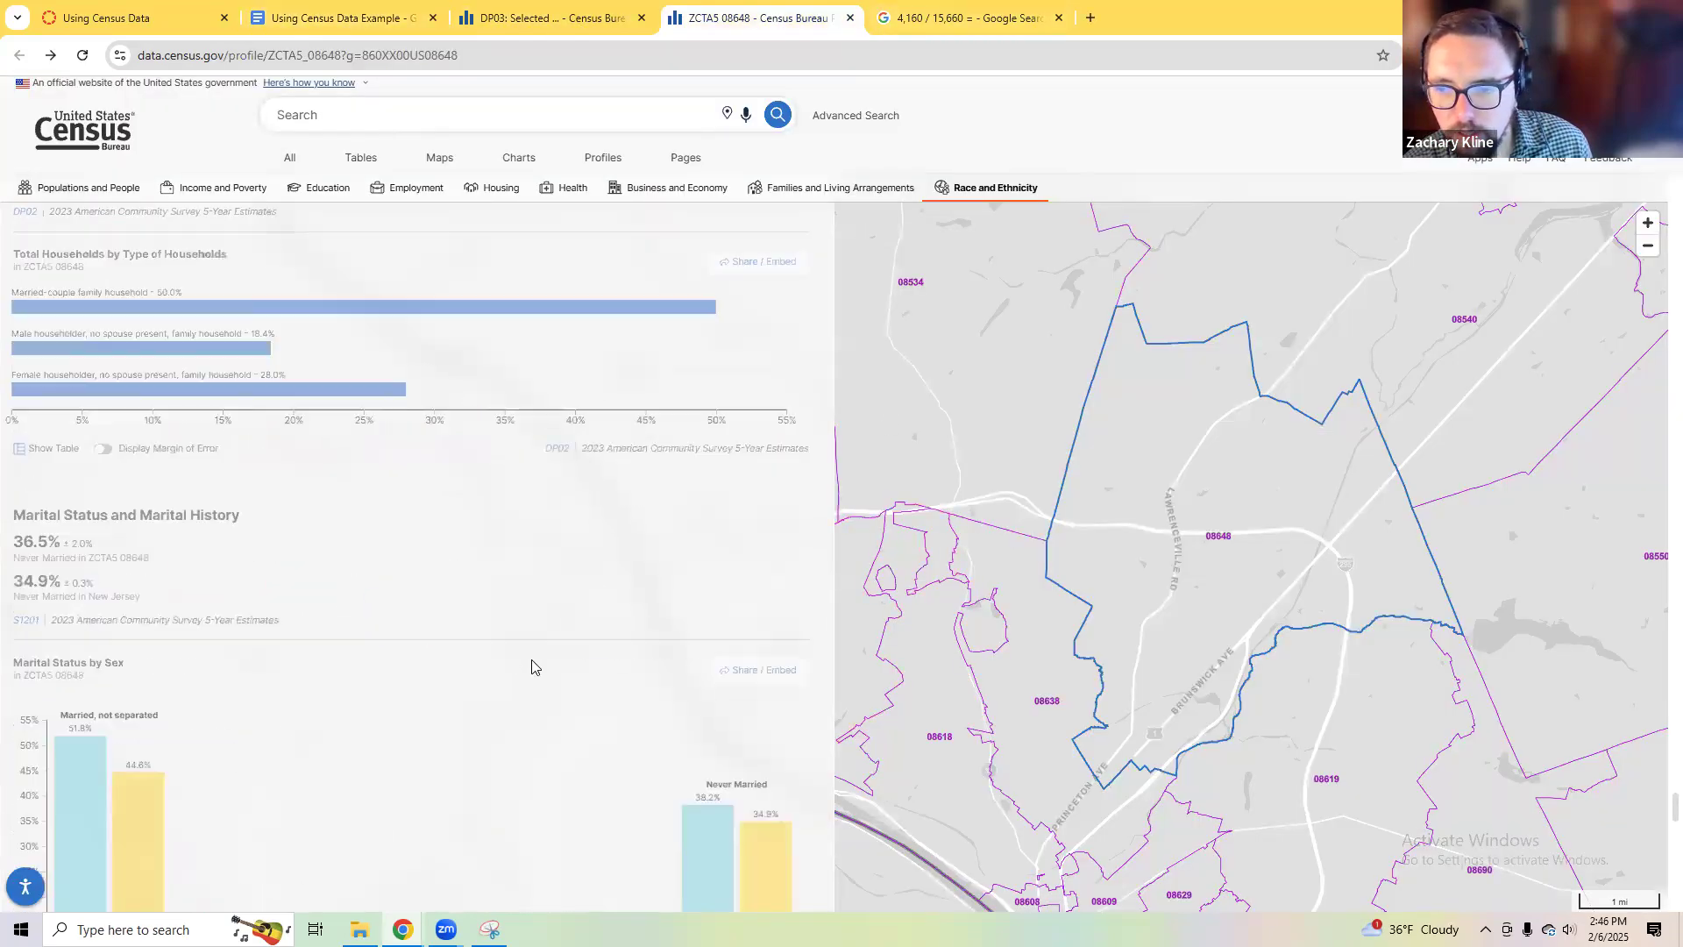
{"action": "scroll", "coordinate": [464, 597], "scroll_direction": "up", "scroll_amount": 20}
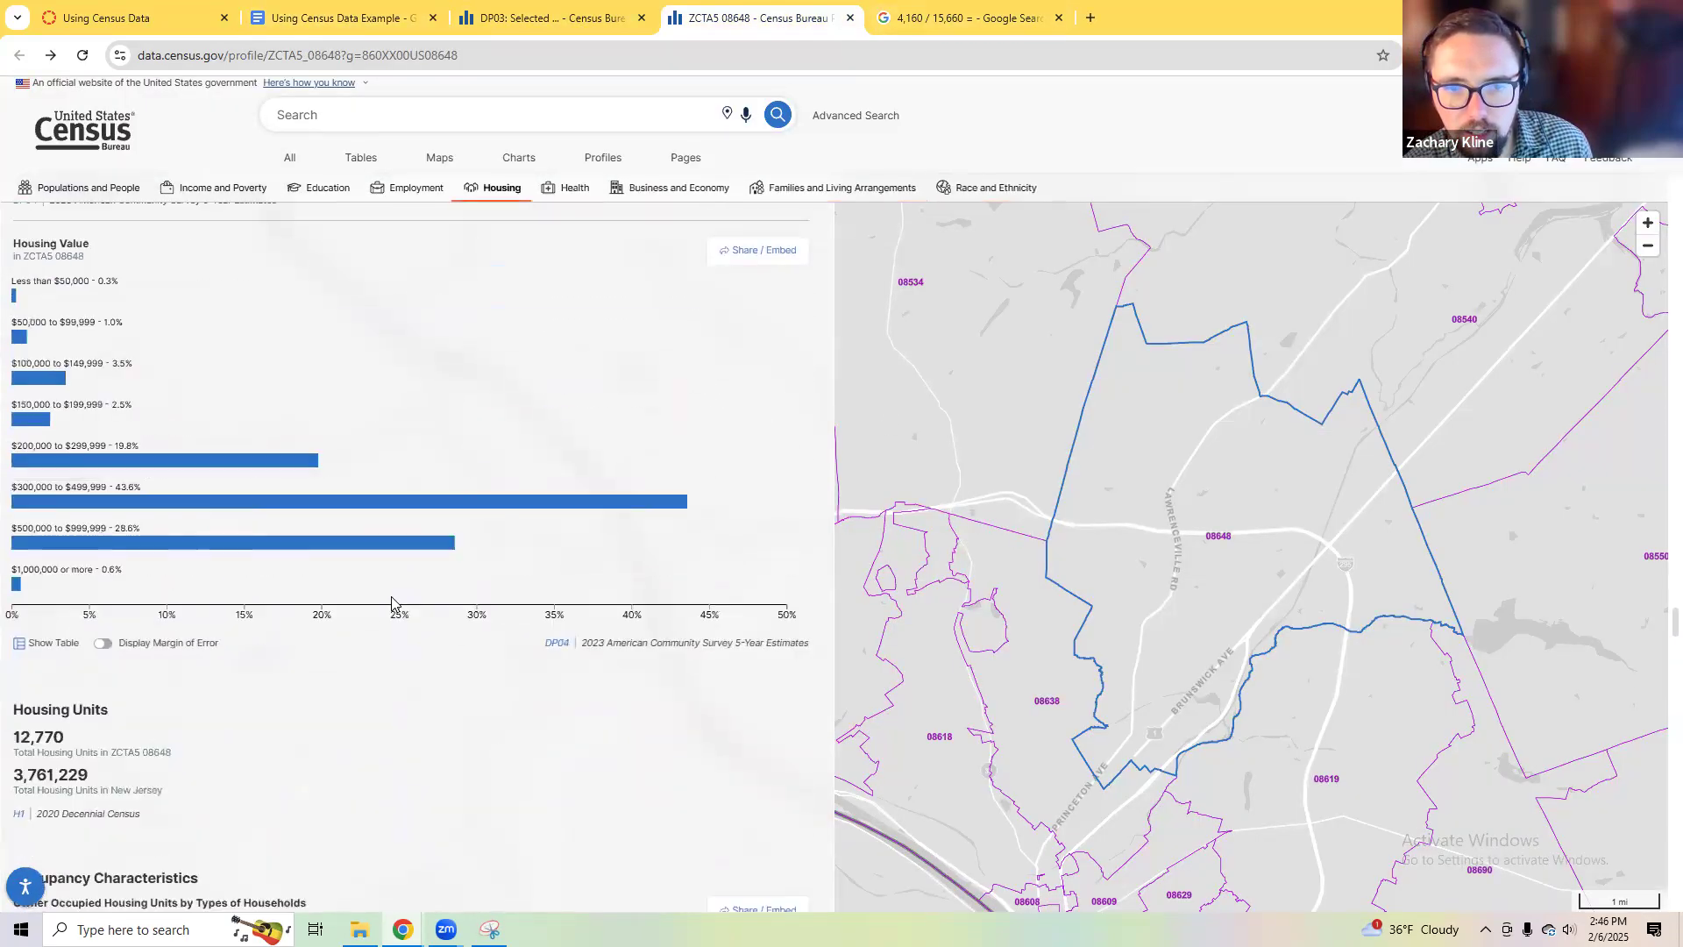
{"action": "left_click", "coordinate": [344, 16]}
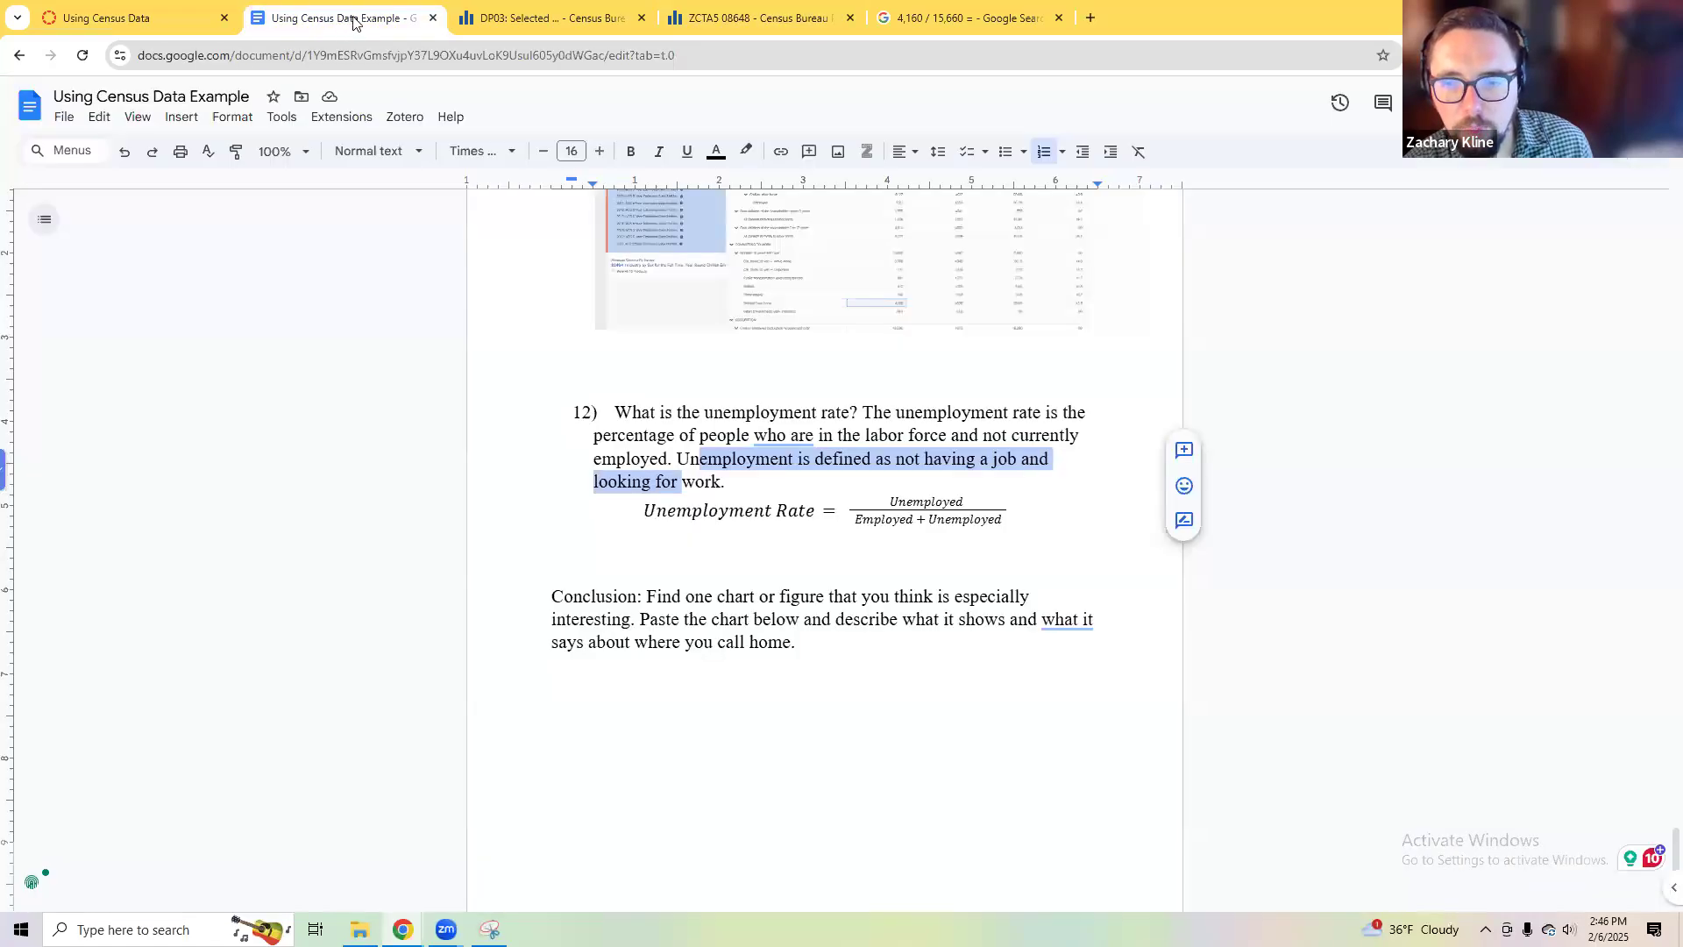
{"action": "left_click", "coordinate": [727, 10]}
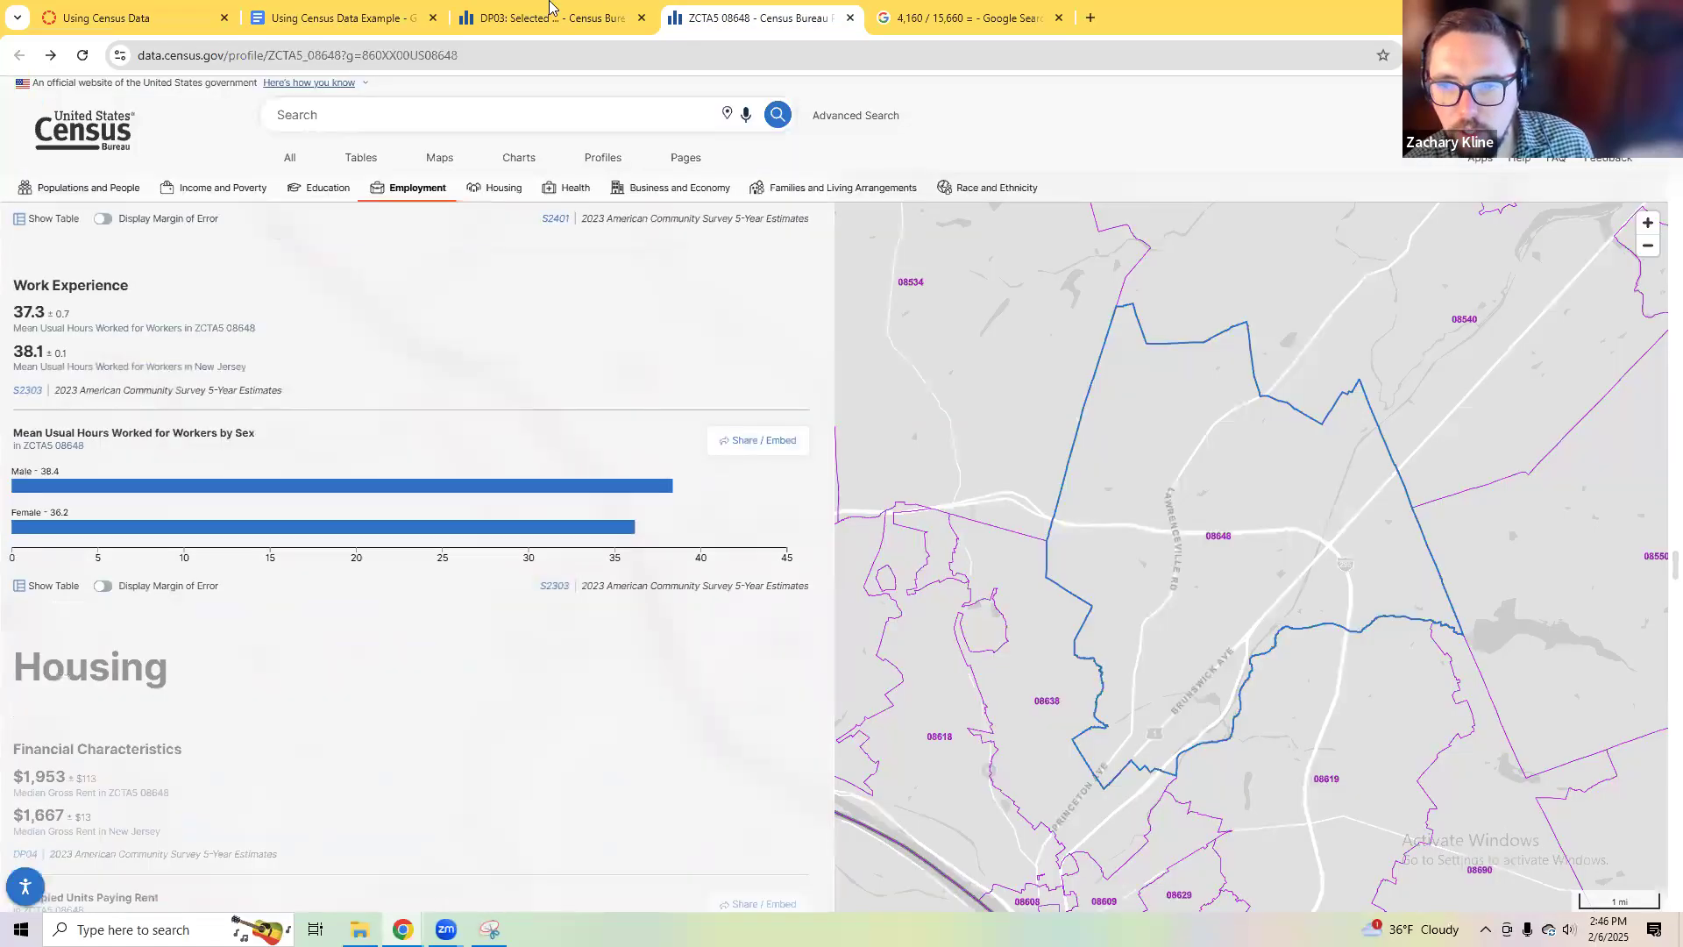
{"action": "scroll", "coordinate": [361, 348], "scroll_direction": "up", "scroll_amount": 10}
Step: Replace the search term in the DP03 table tab with "unemployment" and run the search
{"action": "left_click", "coordinate": [525, 11]}
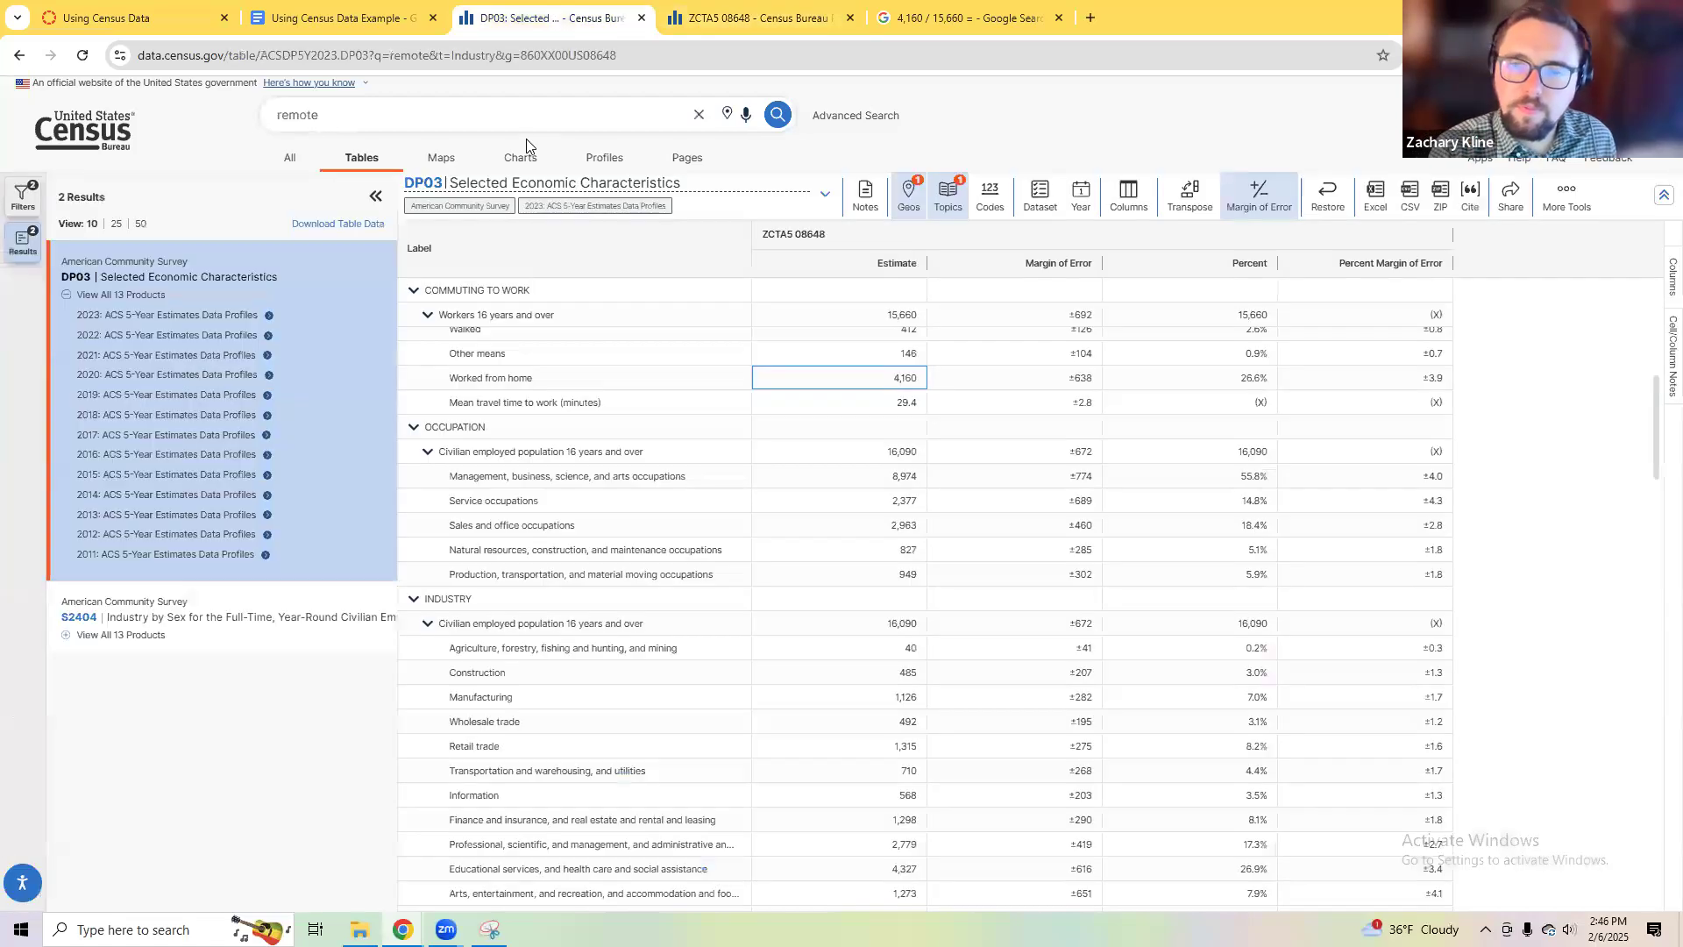
{"action": "left_click", "coordinate": [378, 109]}
{"action": "key", "text": "BackSpace"}
{"action": "key", "text": "BackSpace"}
{"action": "key", "text": "BackSpace"}
{"action": "type", "text": "unemploymen"}
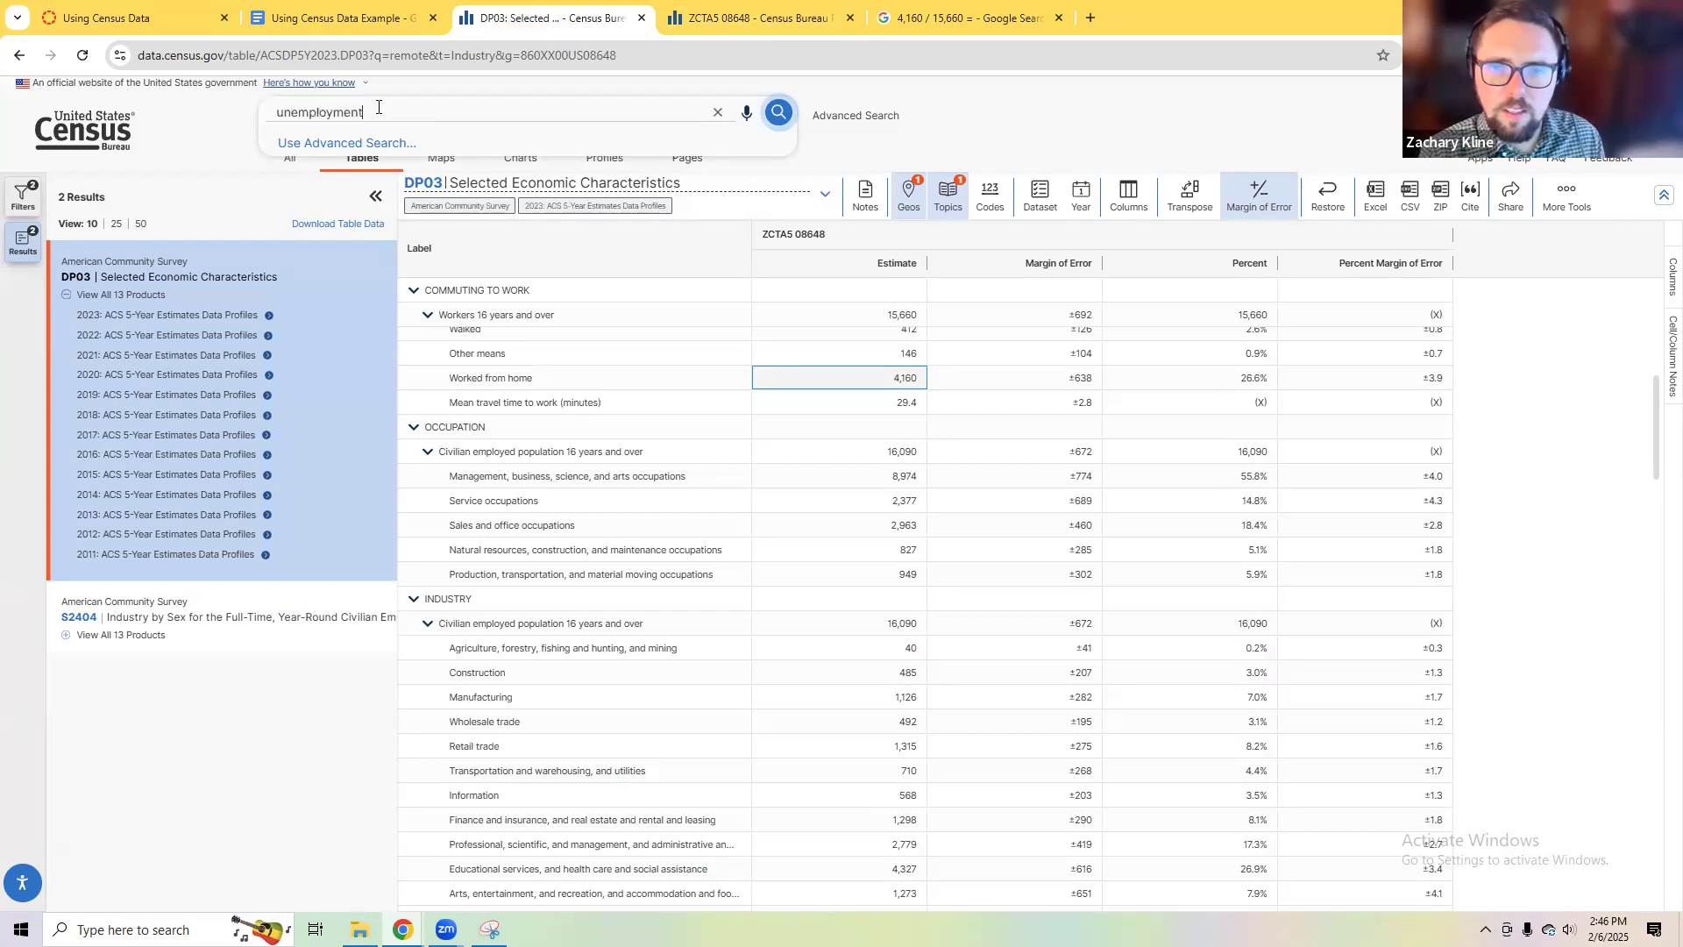
{"action": "key", "text": "Return"}
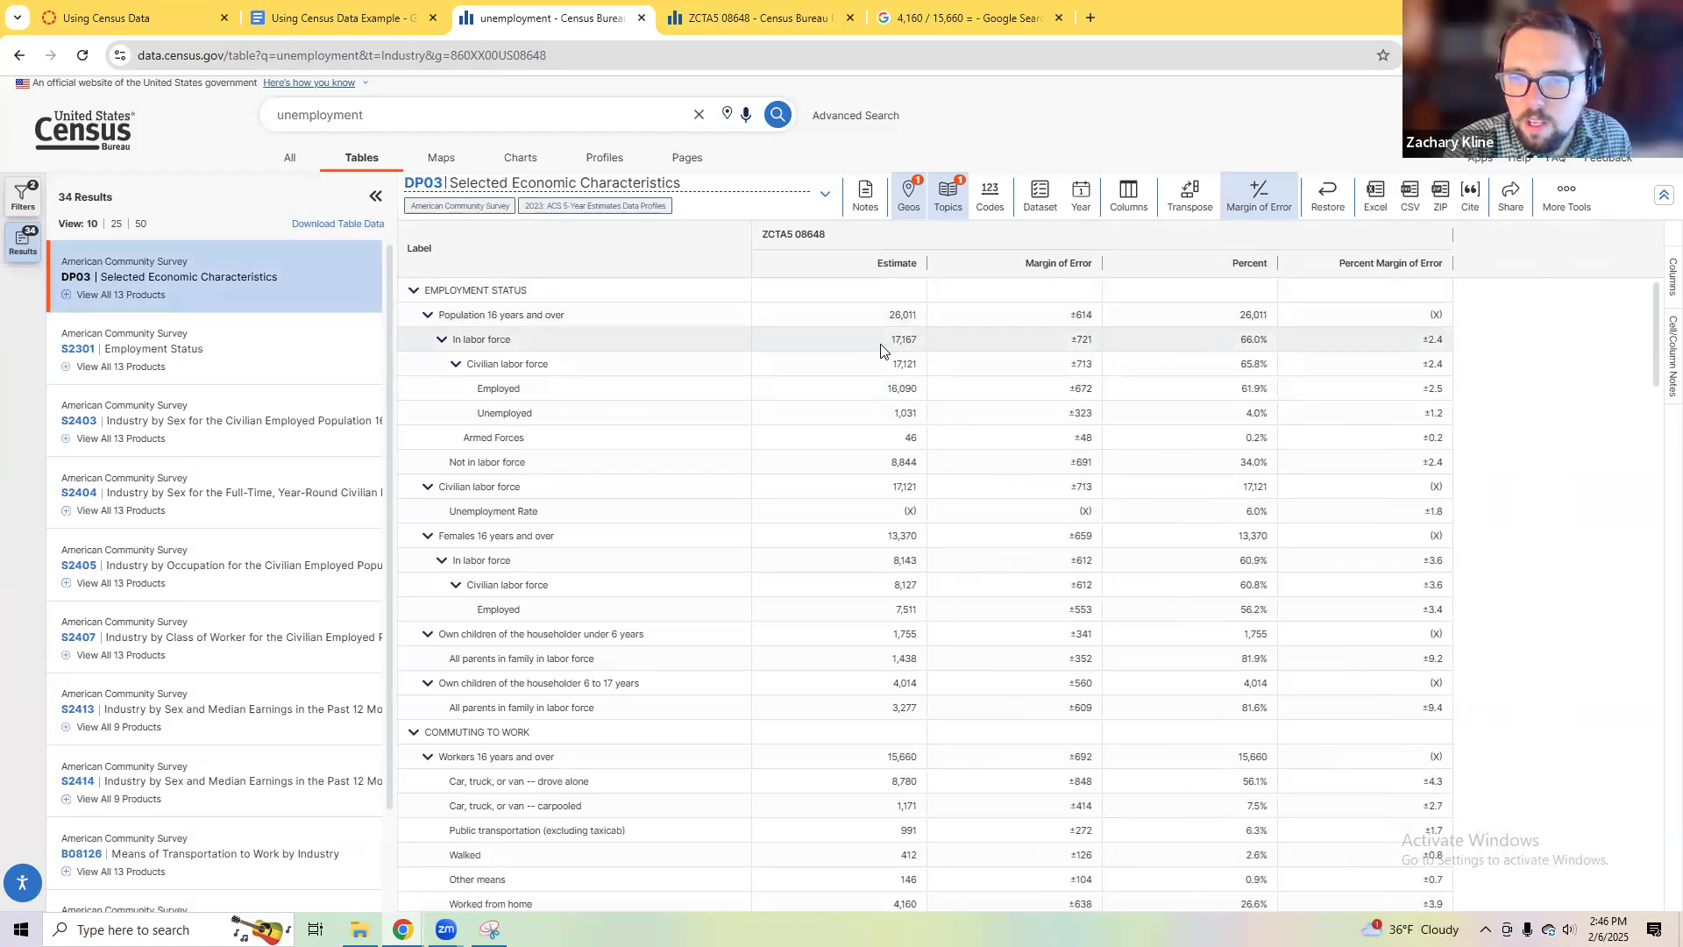
Step: Examine the In labor force, Employed and Unemployed estimates in the DP03 table
{"action": "left_click", "coordinate": [902, 345]}
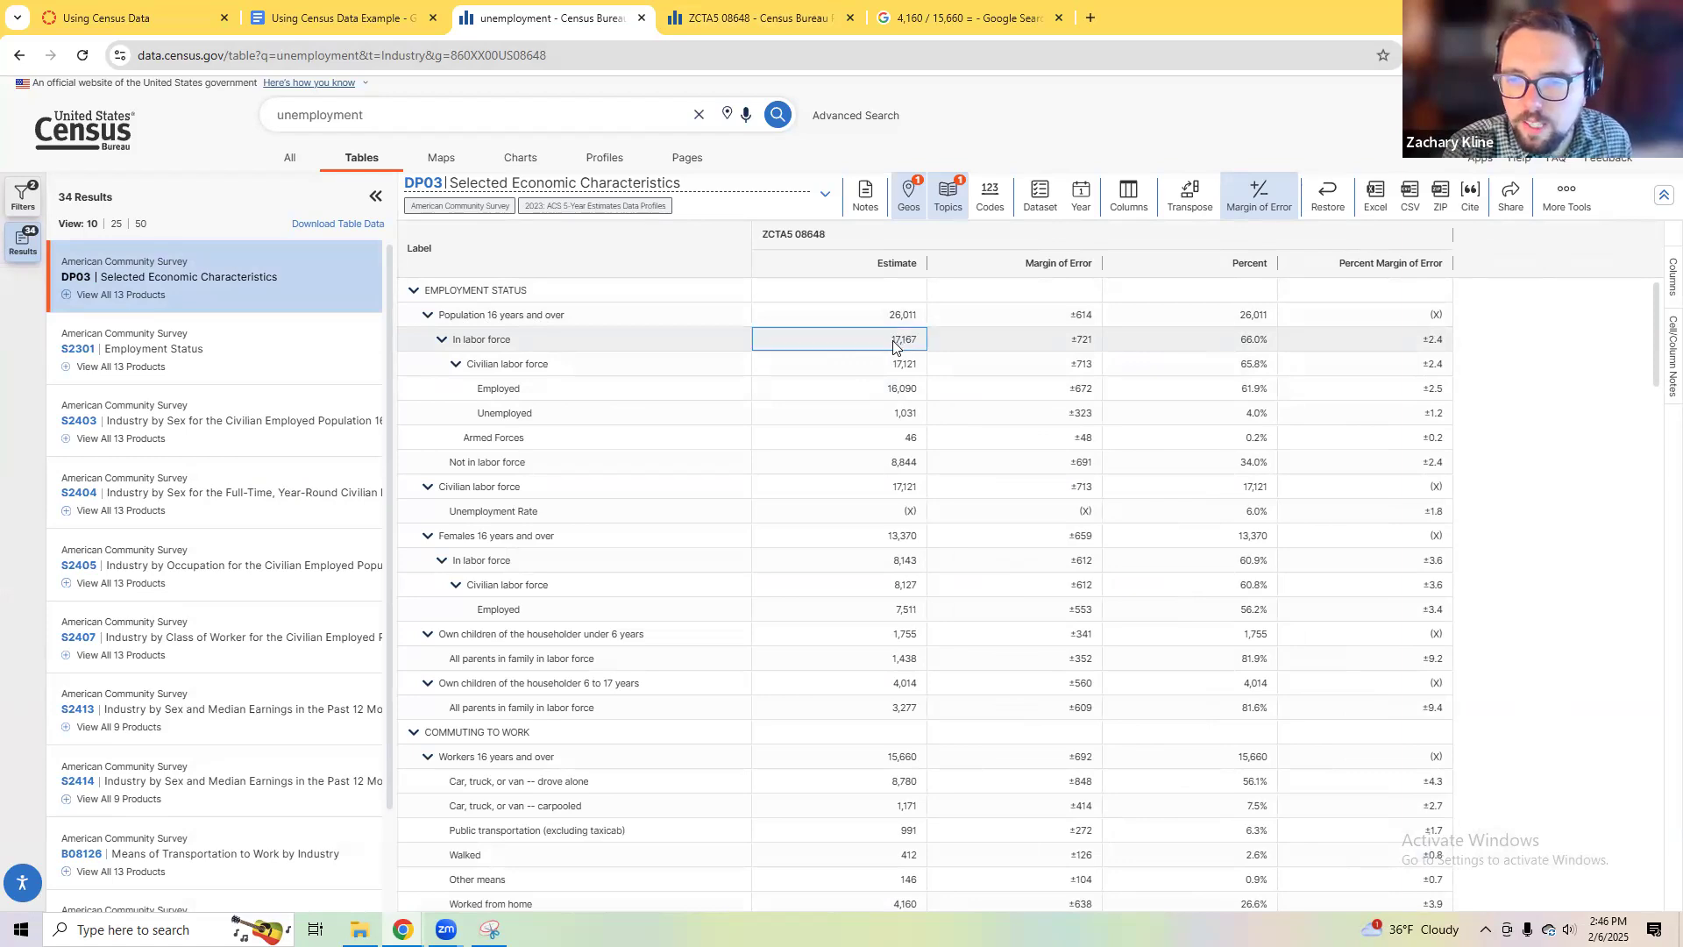
{"action": "left_click", "coordinate": [903, 388]}
{"action": "left_click", "coordinate": [889, 419]}
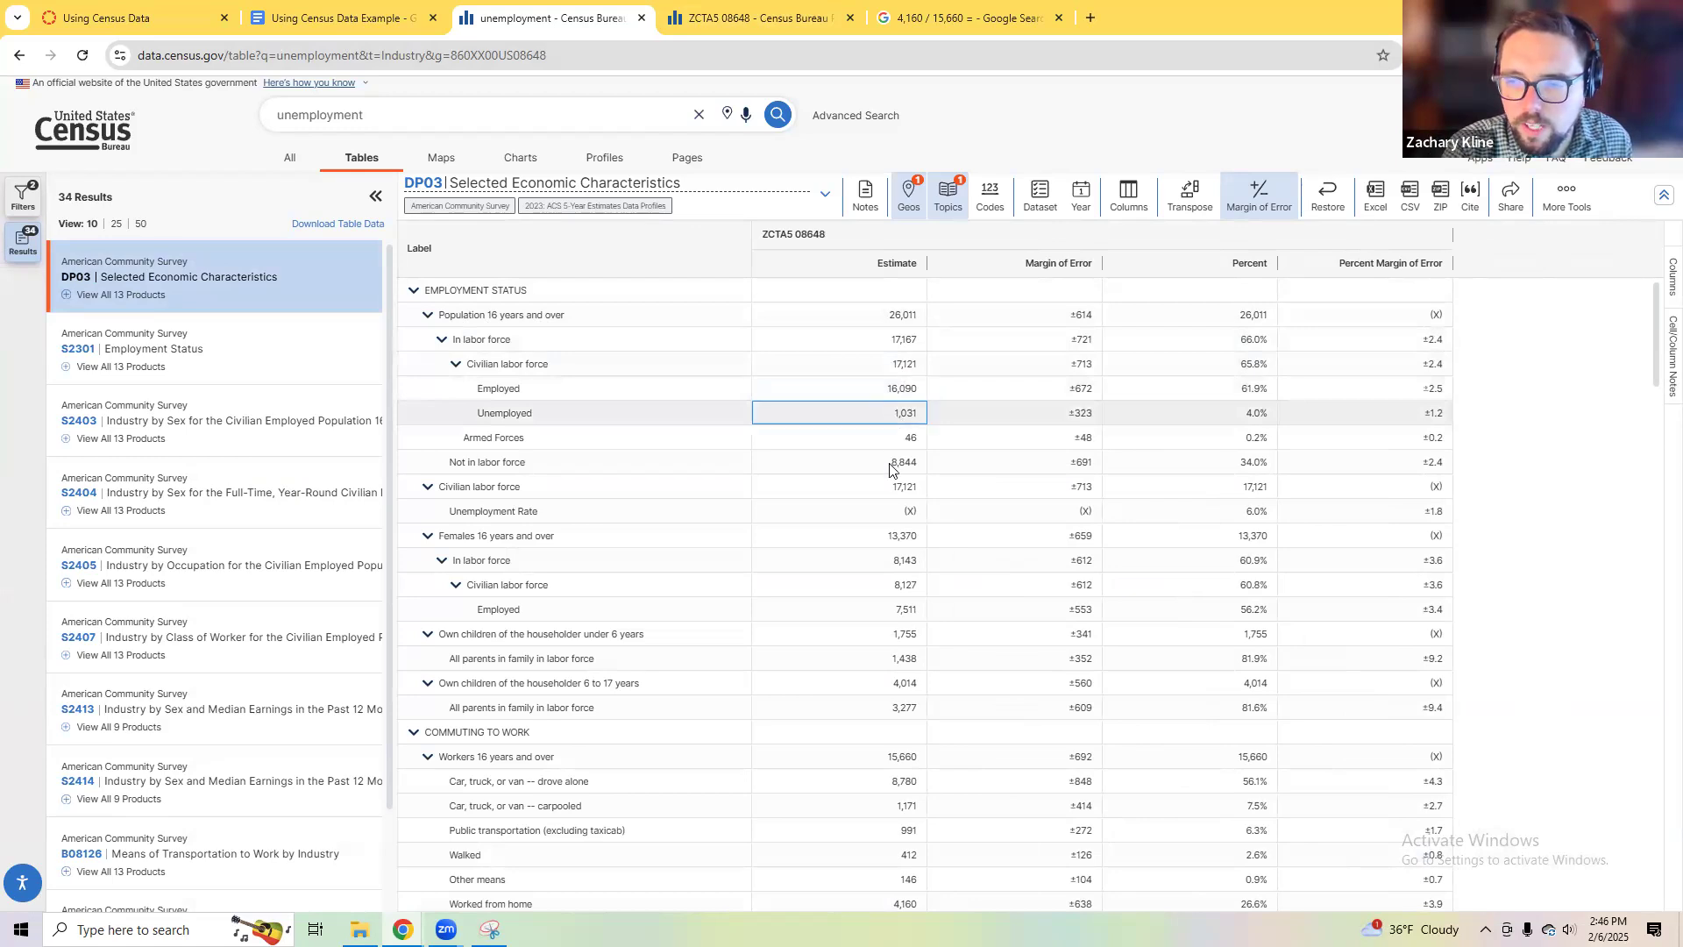
{"action": "left_click", "coordinate": [894, 339]}
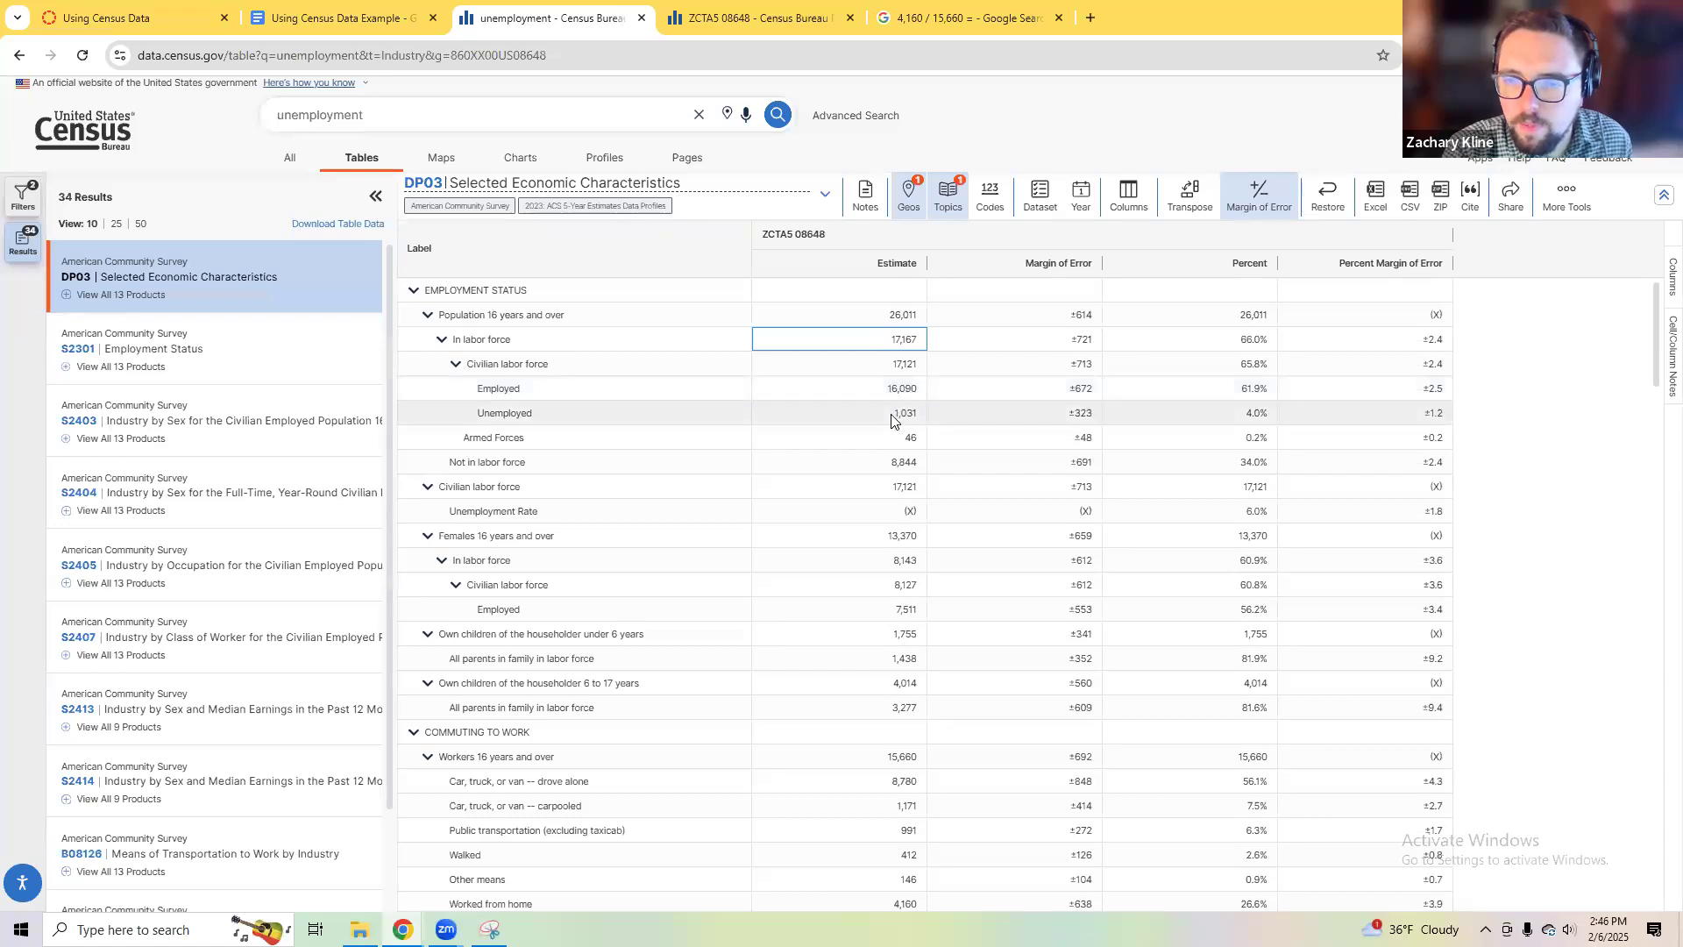
{"action": "left_click", "coordinate": [894, 417]}
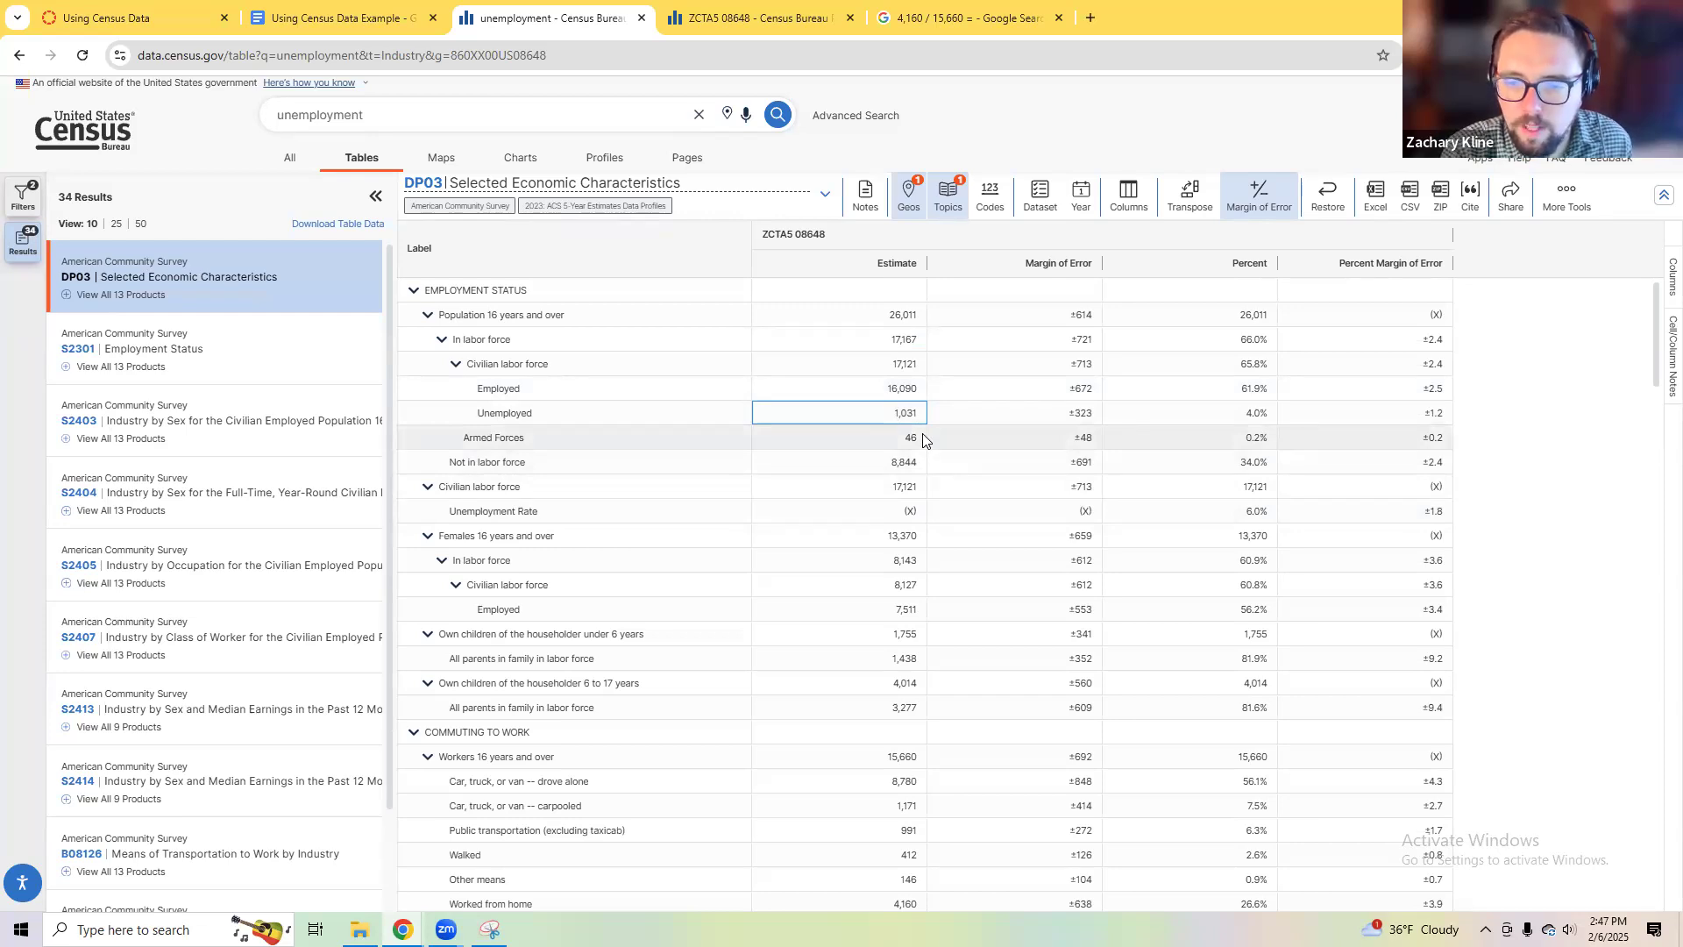
{"action": "left_click", "coordinate": [912, 344]}
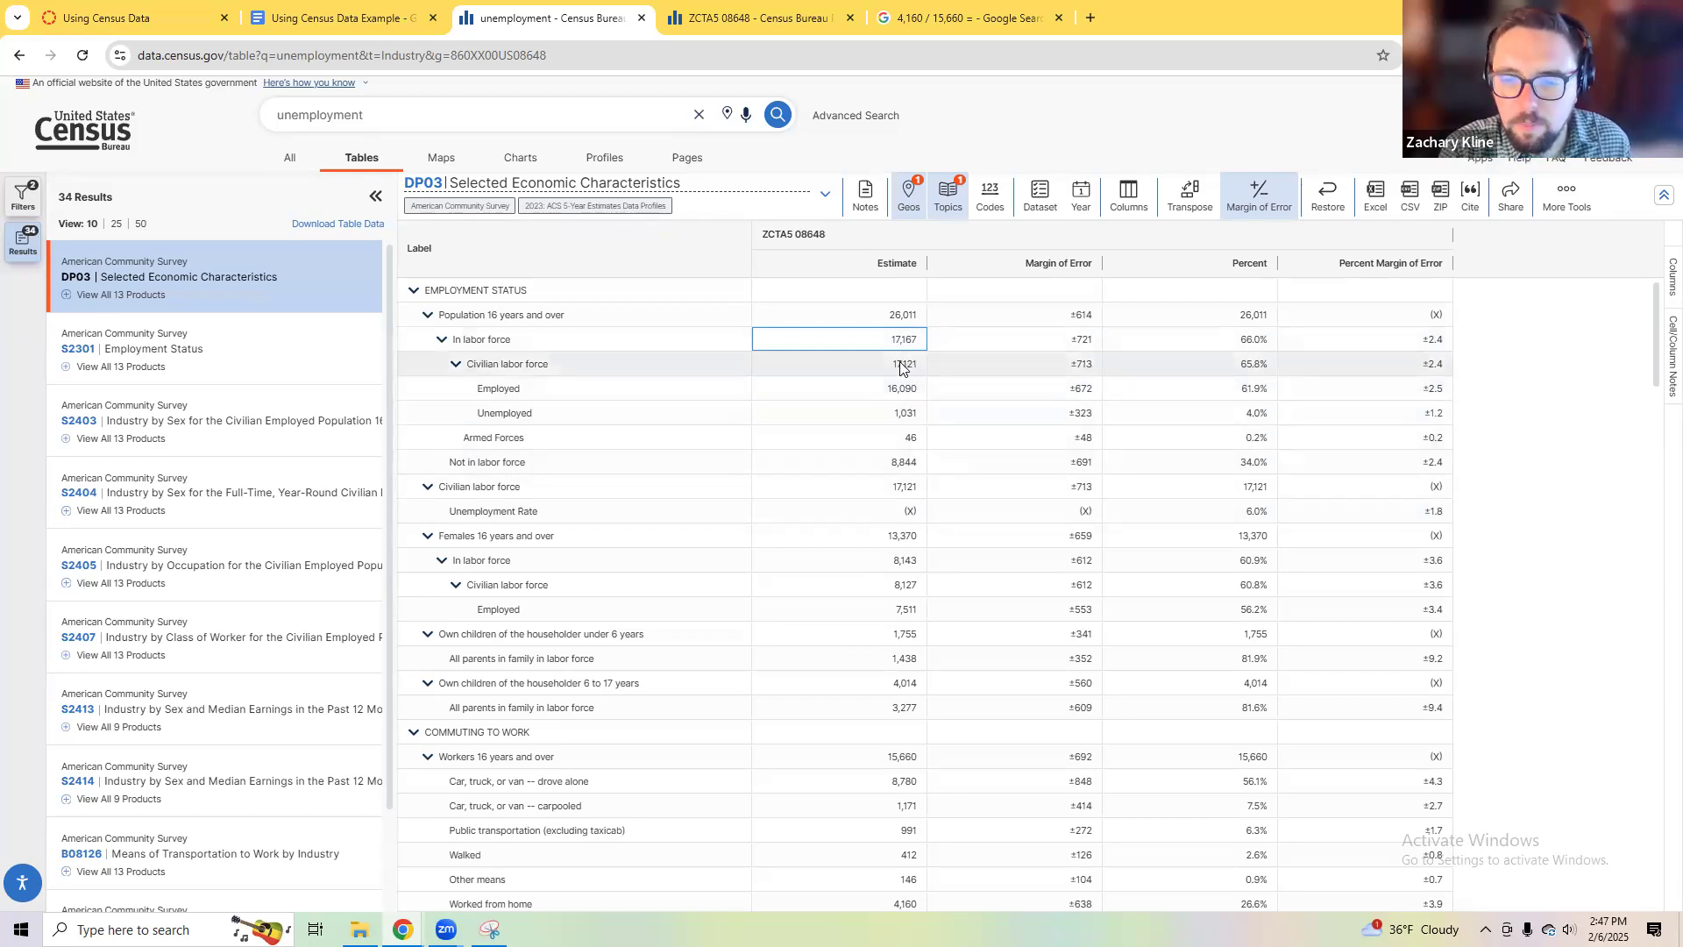
Step: Return to the document and review the unemployment rate formula under question 12
{"action": "left_click", "coordinate": [756, 18]}
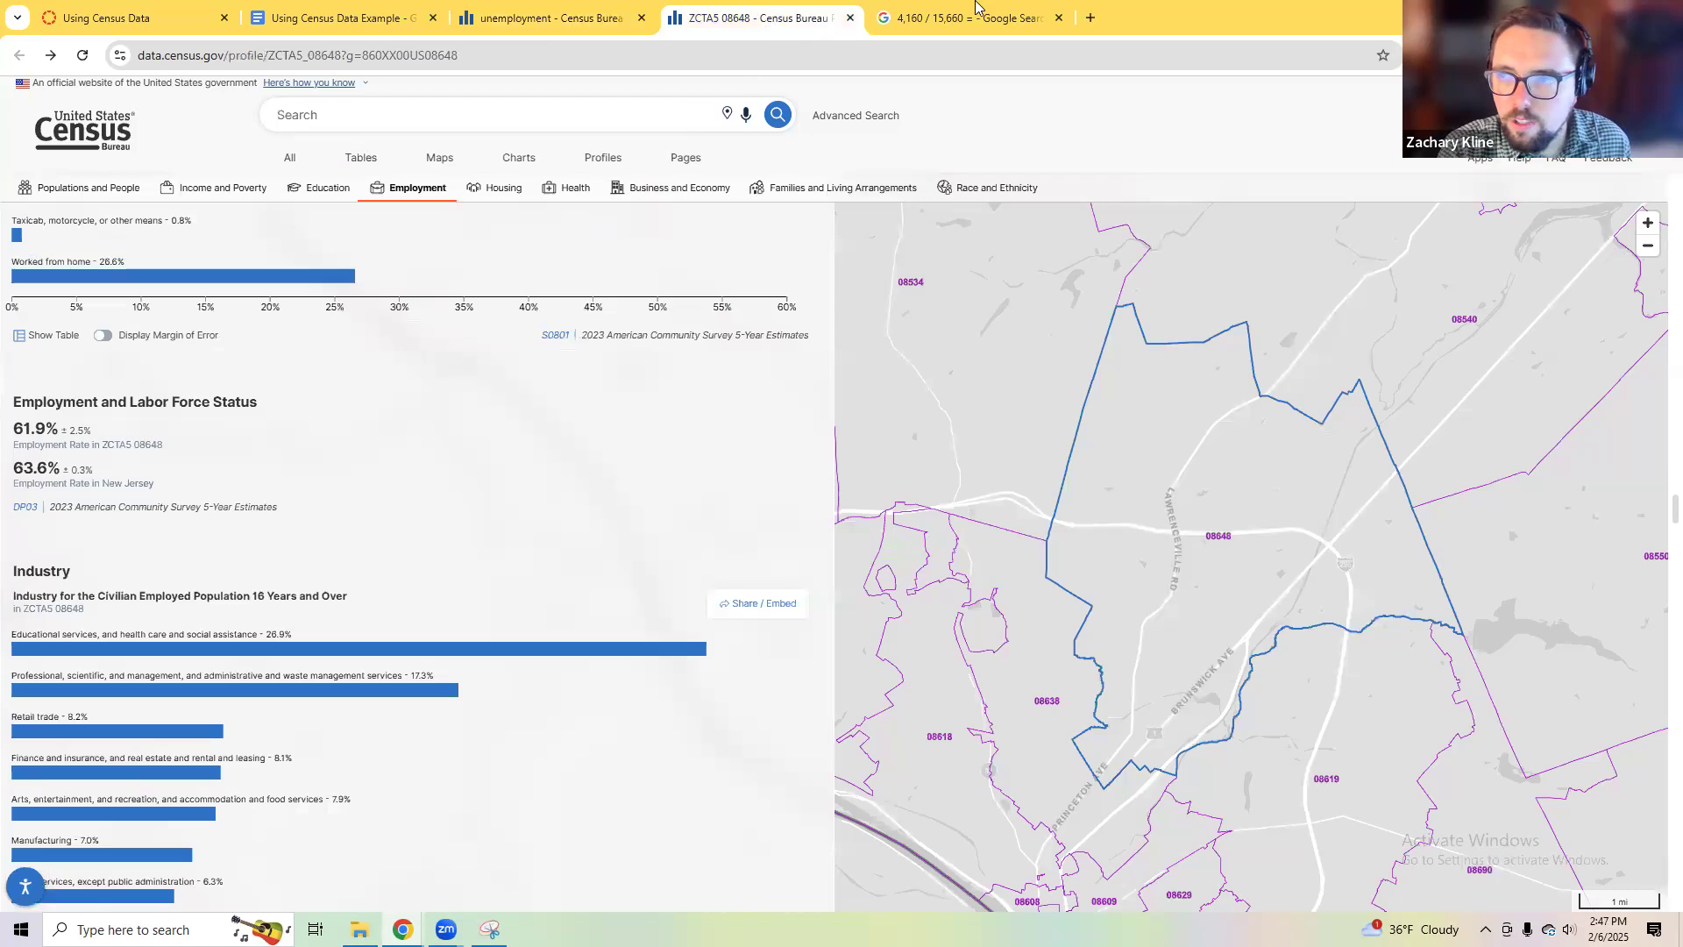
{"action": "left_click", "coordinate": [307, 18]}
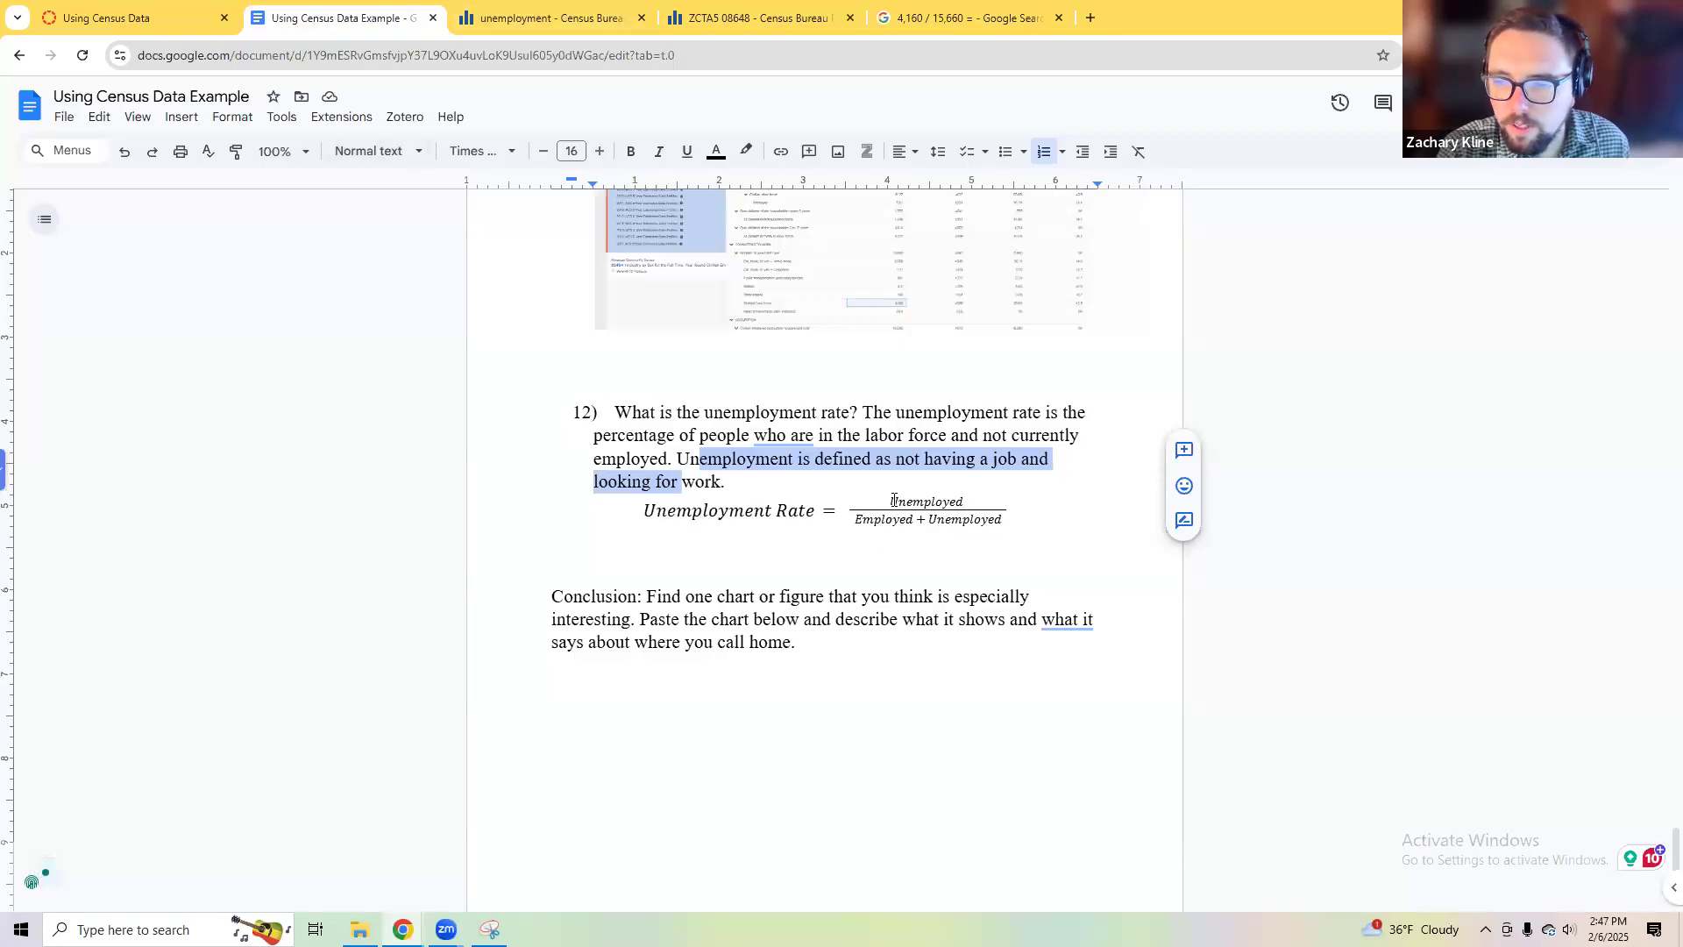
{"action": "left_click", "coordinate": [954, 501]}
{"action": "left_click_drag", "start_coordinate": [953, 501], "coordinate": [889, 524]}
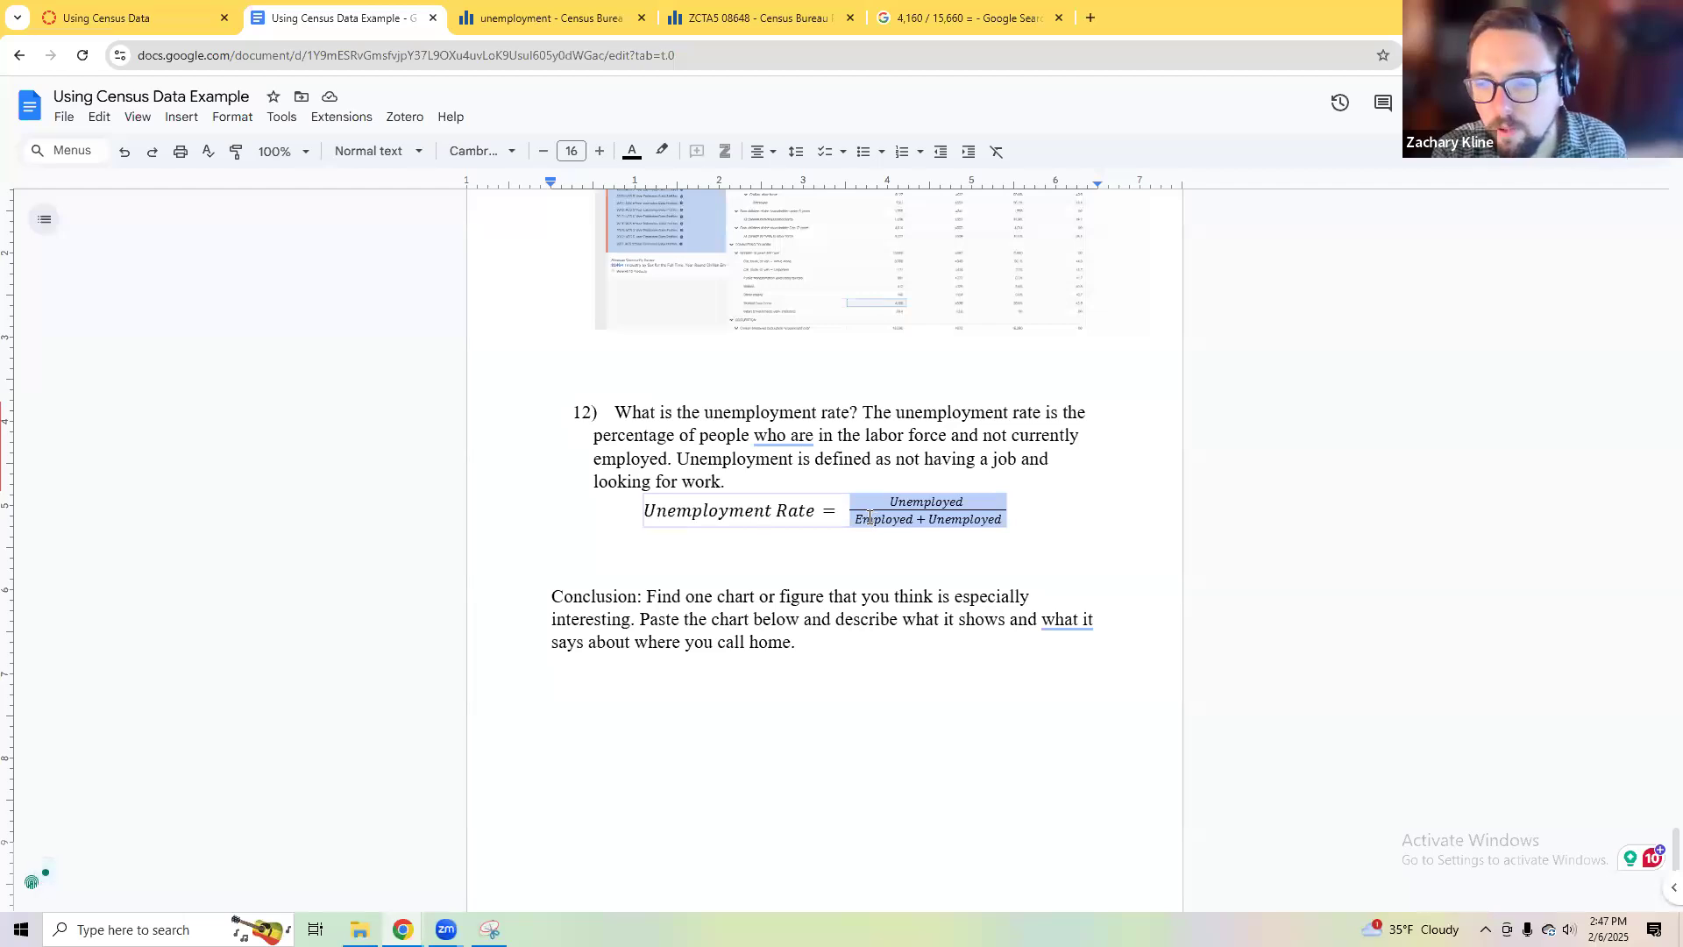
{"action": "double_click", "coordinate": [779, 509]}
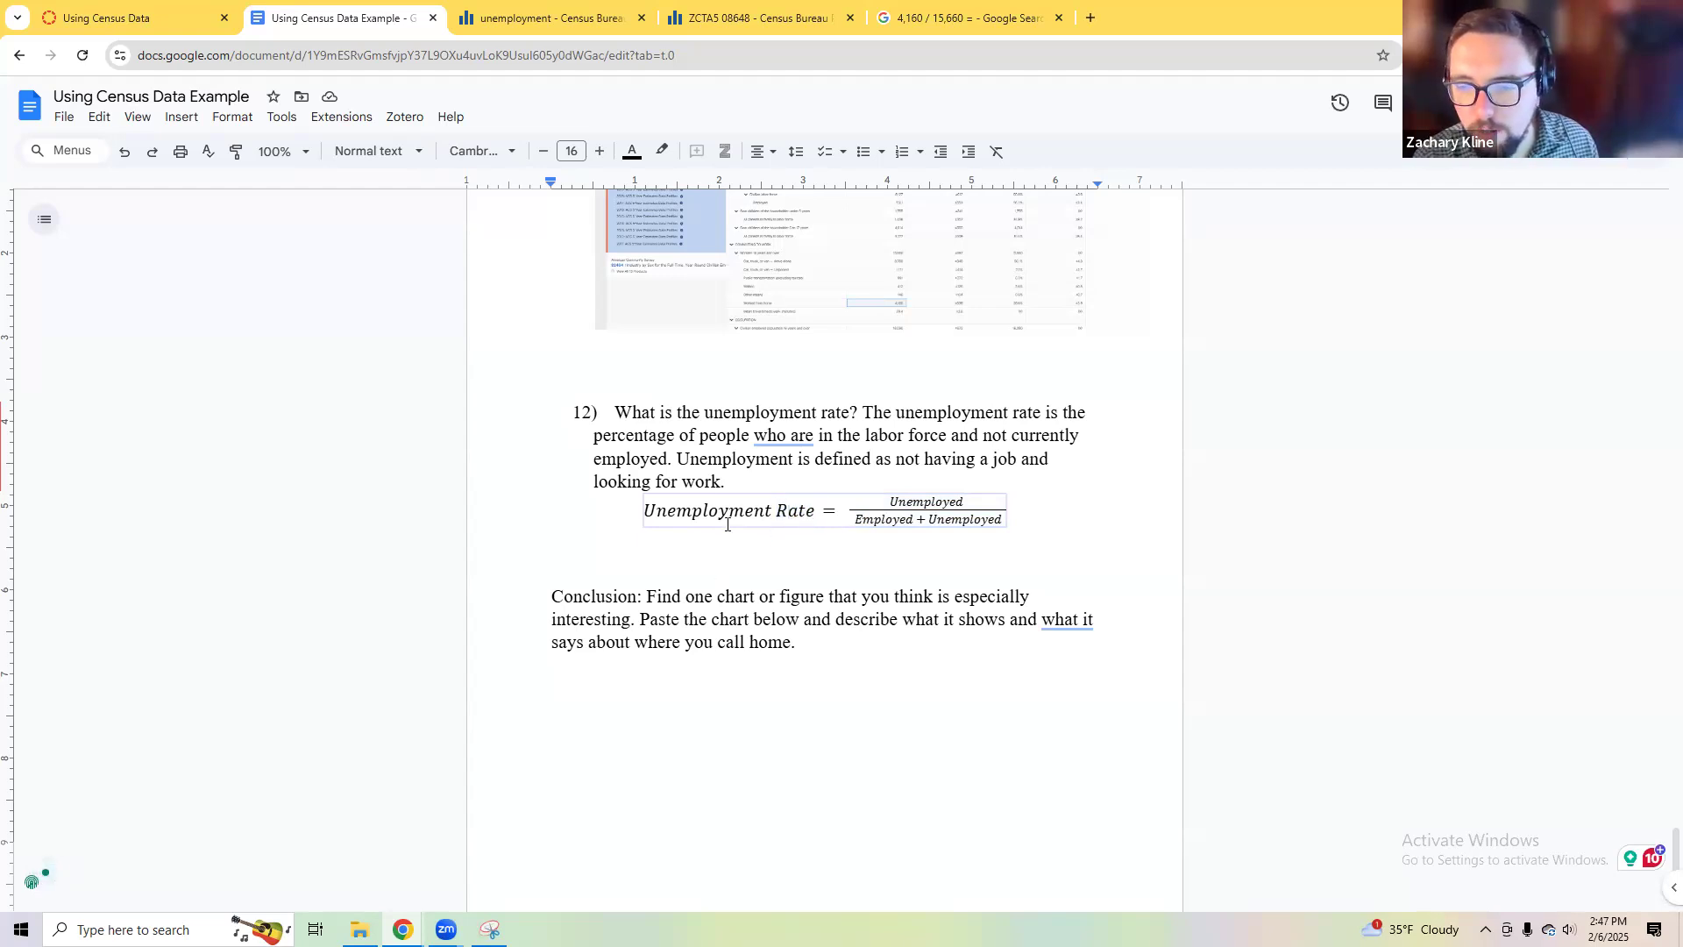
Step: Enter "1031/16090" below the question 12 formula in the document, taking the Unemployed and Employed estimates from DP03
{"action": "left_click", "coordinate": [756, 17]}
{"action": "left_click", "coordinate": [578, 19]}
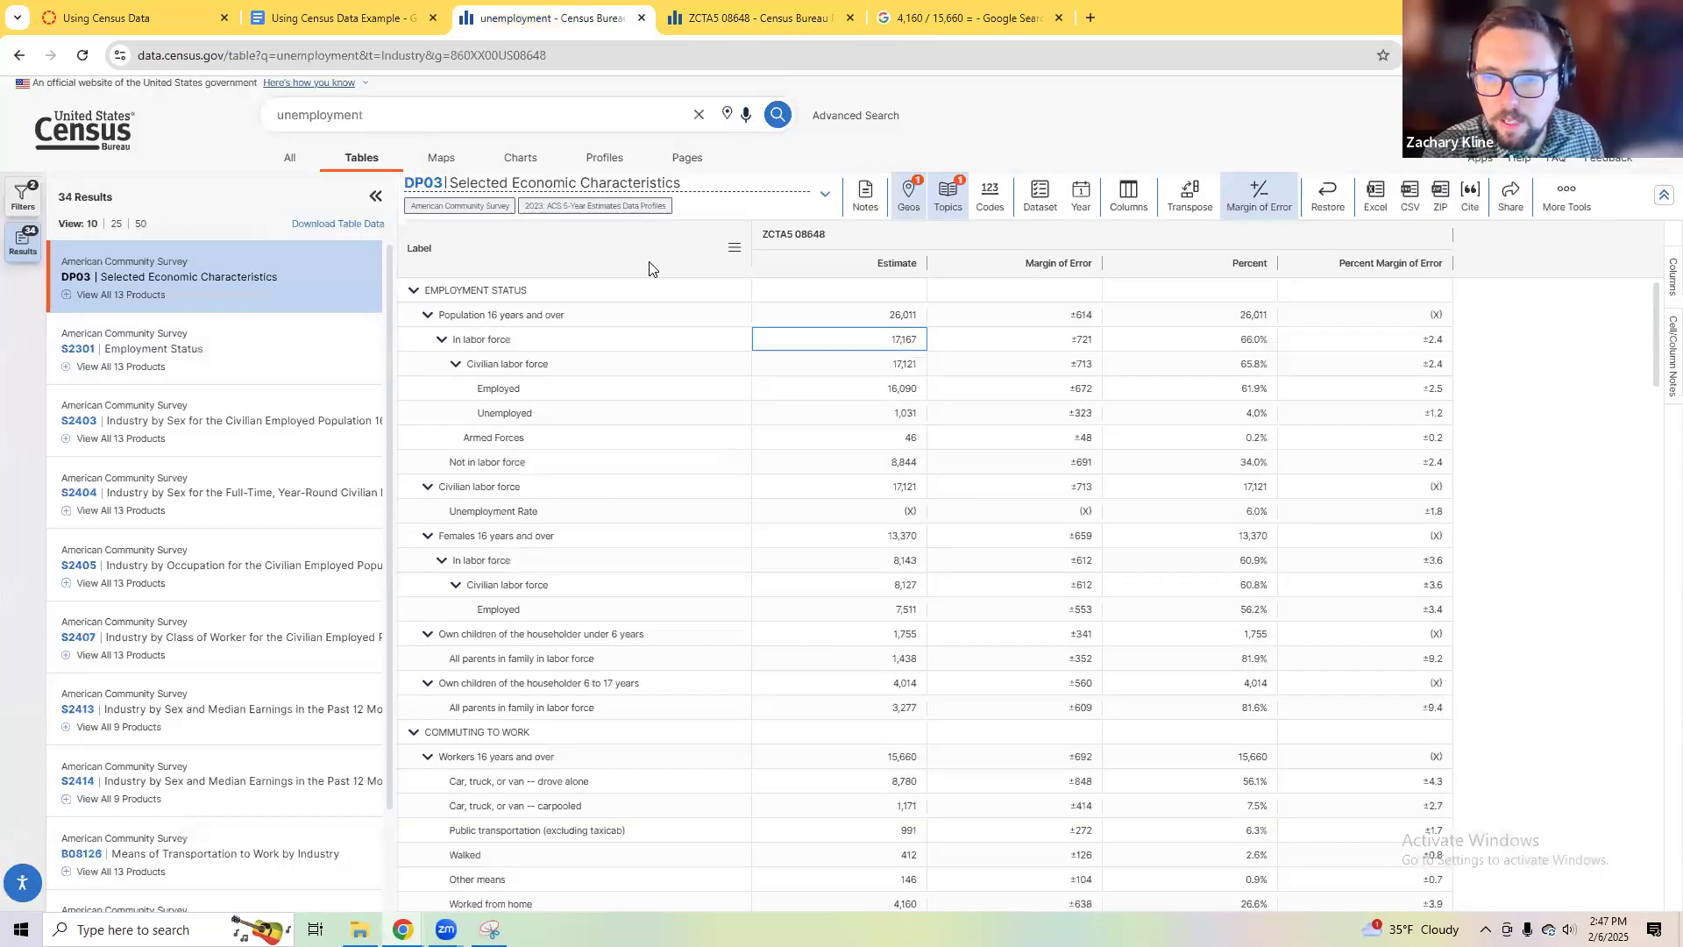
{"action": "left_click", "coordinate": [893, 413]}
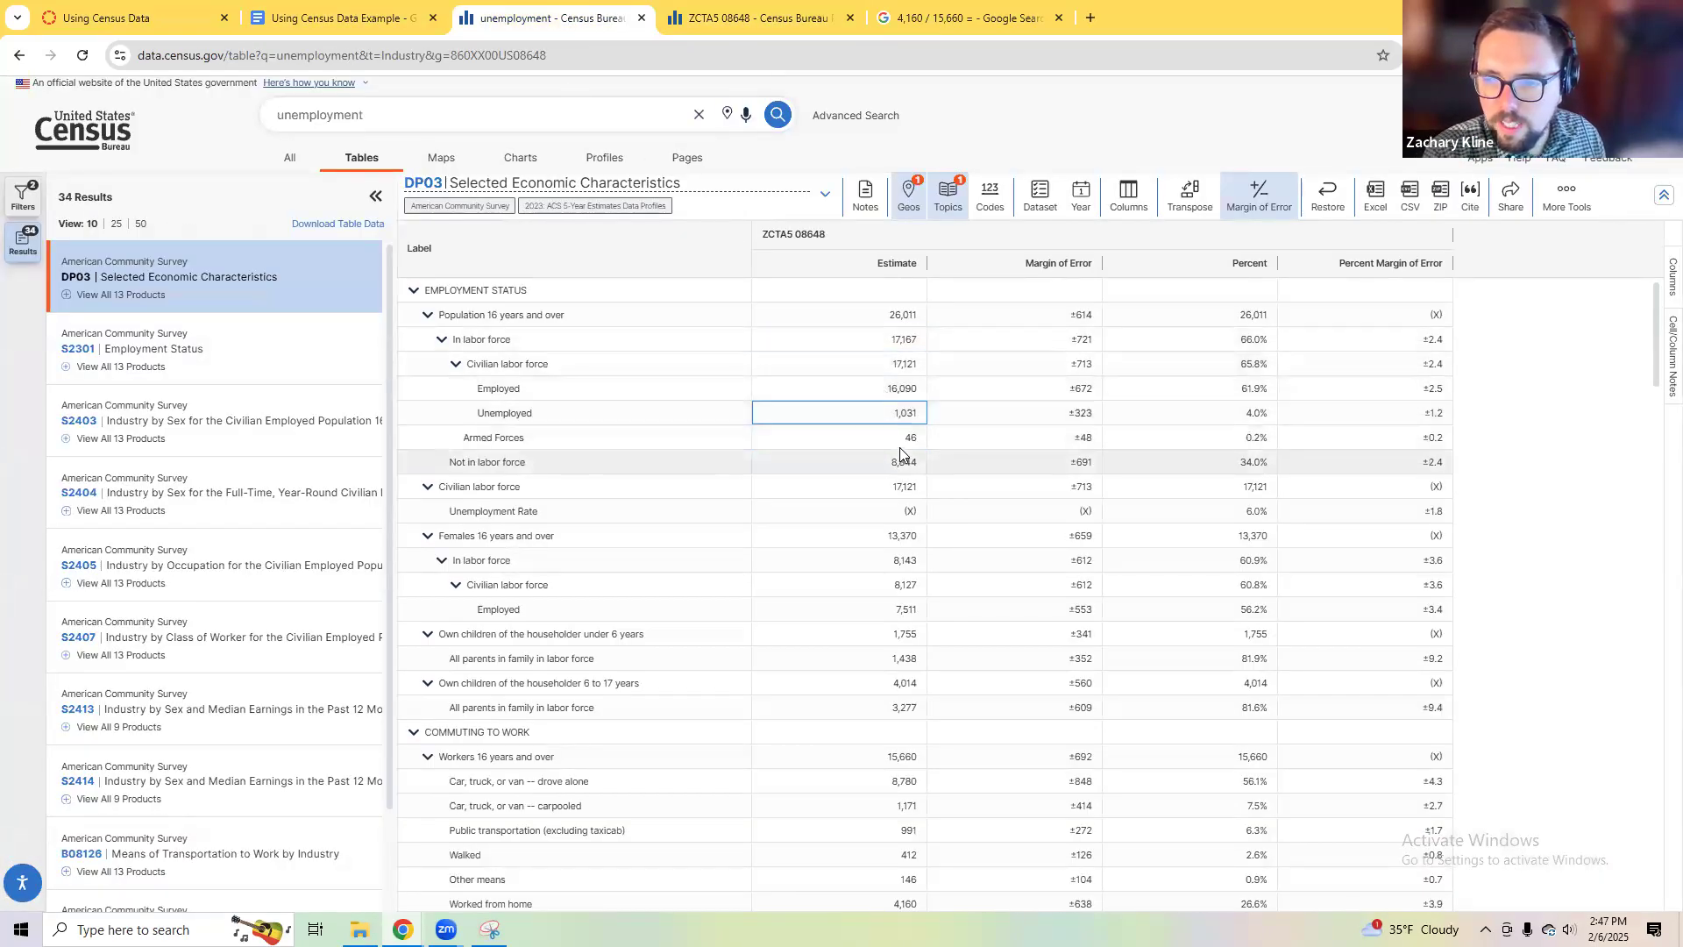
{"action": "key", "text": "Up"}
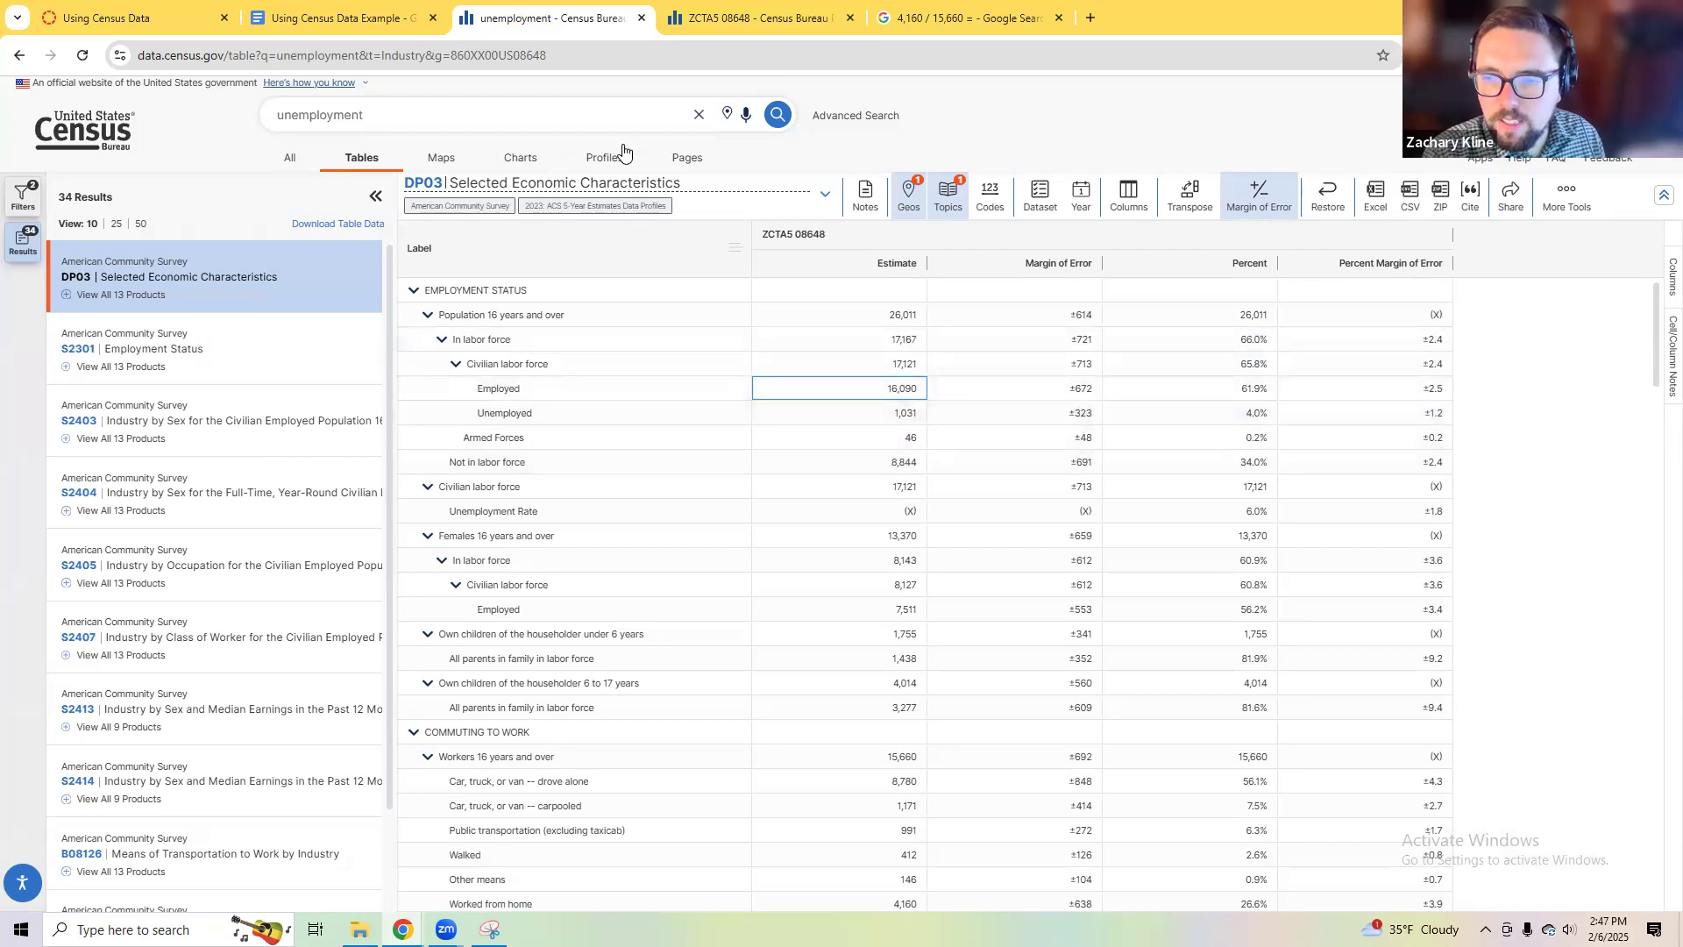
{"action": "left_click", "coordinate": [337, 17]}
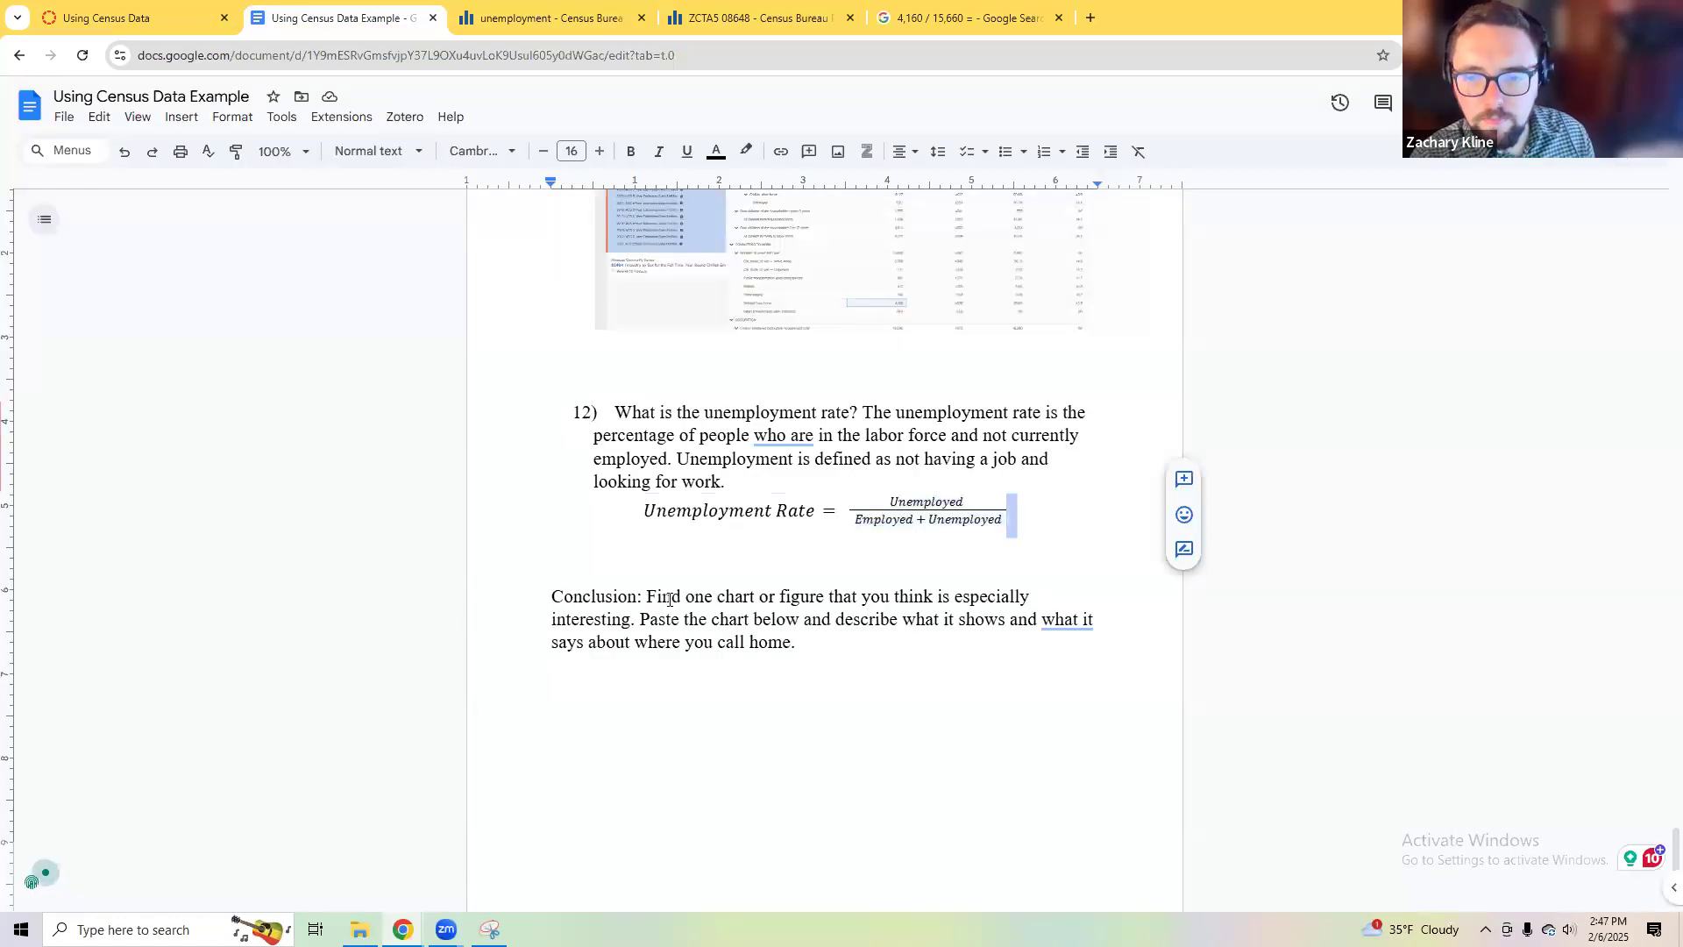
{"action": "left_click", "coordinate": [764, 557]}
{"action": "left_click", "coordinate": [764, 559]}
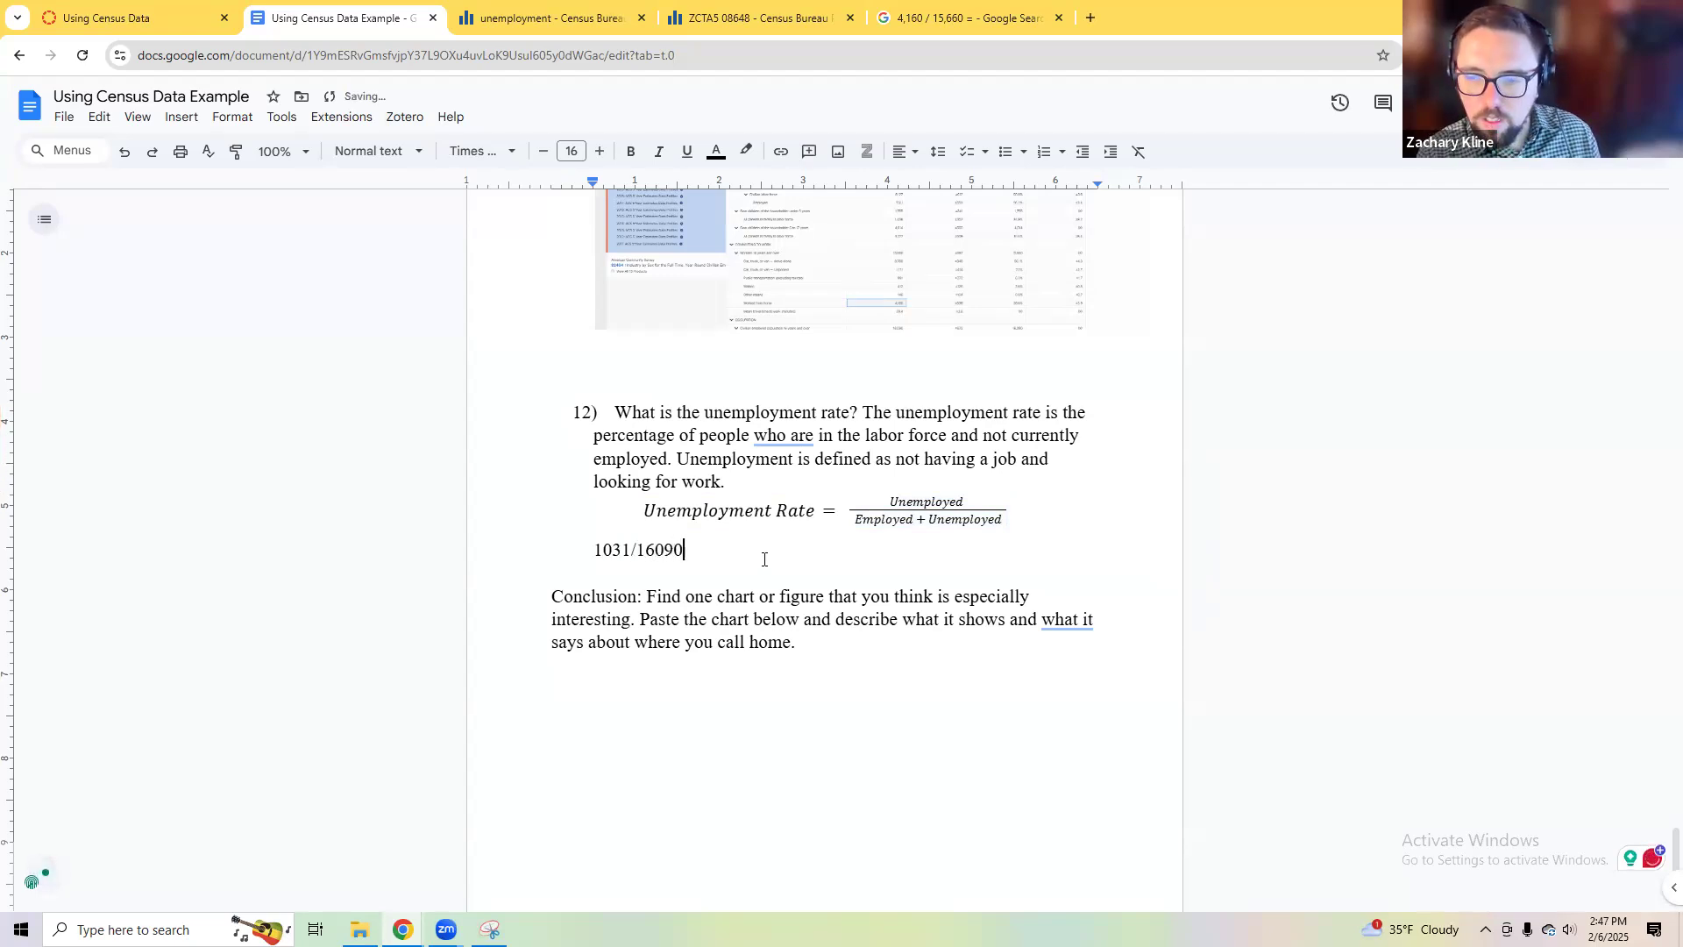
Step: Calculate 1031/16090 with a Google search and append "= 6.4%" to the expression under question 12 in the document
{"action": "key", "text": "ctrl+shift+Left"}
{"action": "key", "text": "ctrl+shift+Left"}
{"action": "key", "text": "ctrl+shift+Left"}
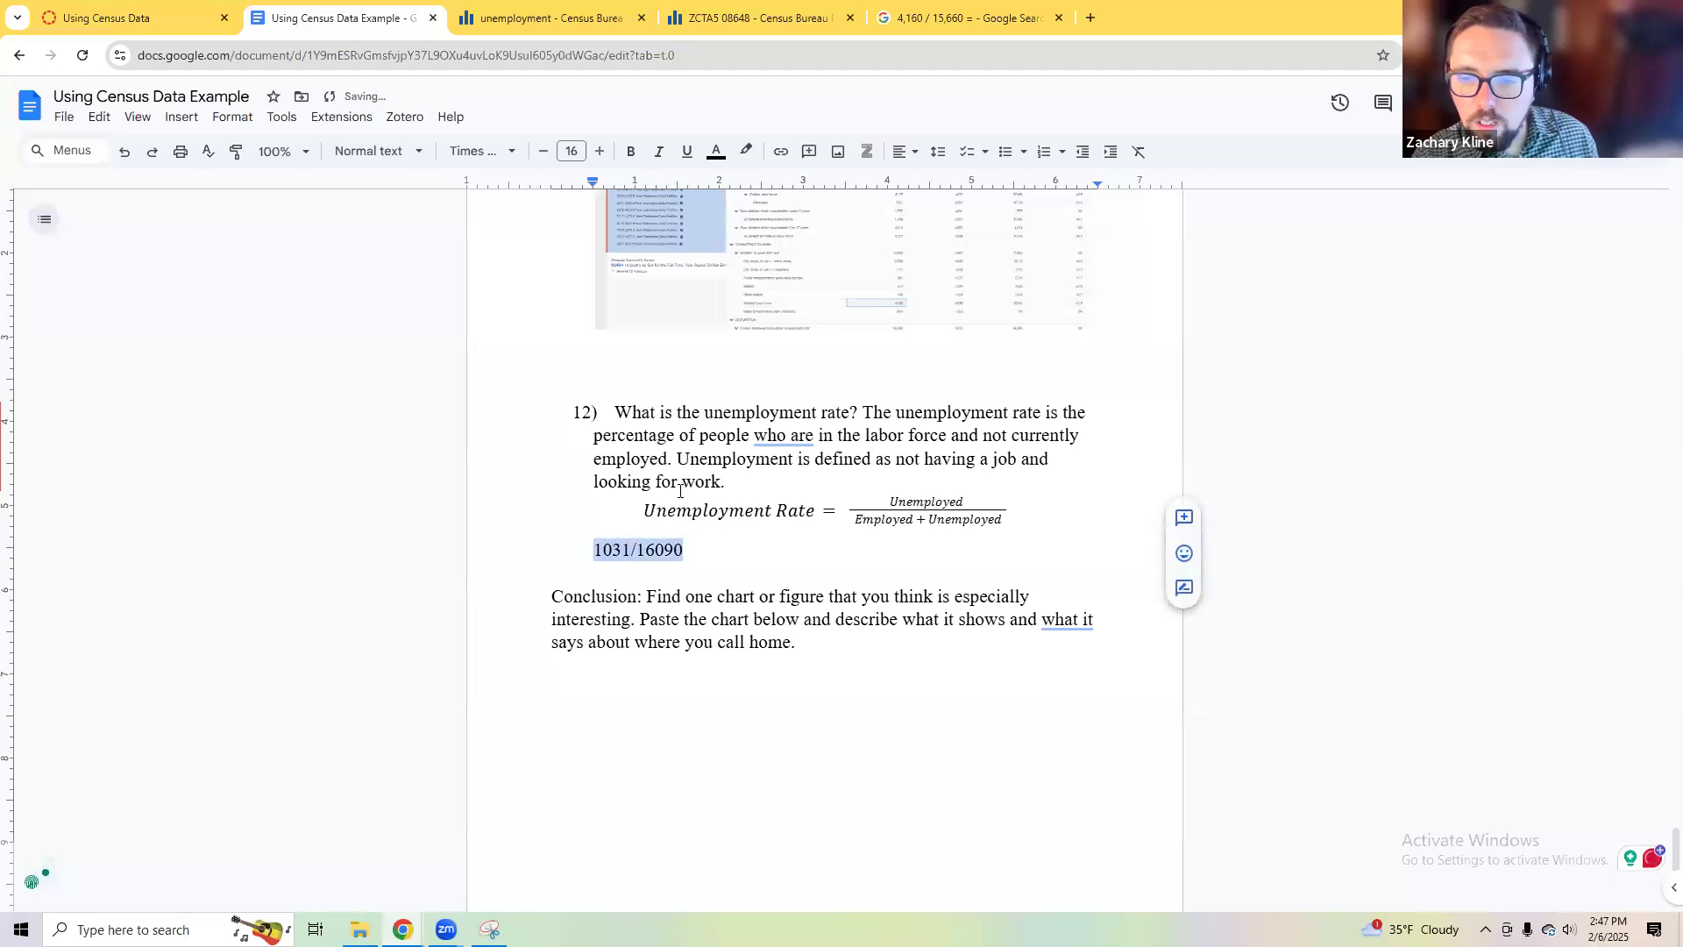
{"action": "key", "text": "ctrl+c"}
{"action": "left_click", "coordinate": [964, 17]}
{"action": "left_click", "coordinate": [925, 55]}
{"action": "key", "text": "ctrl+v"}
{"action": "key", "text": "Return"}
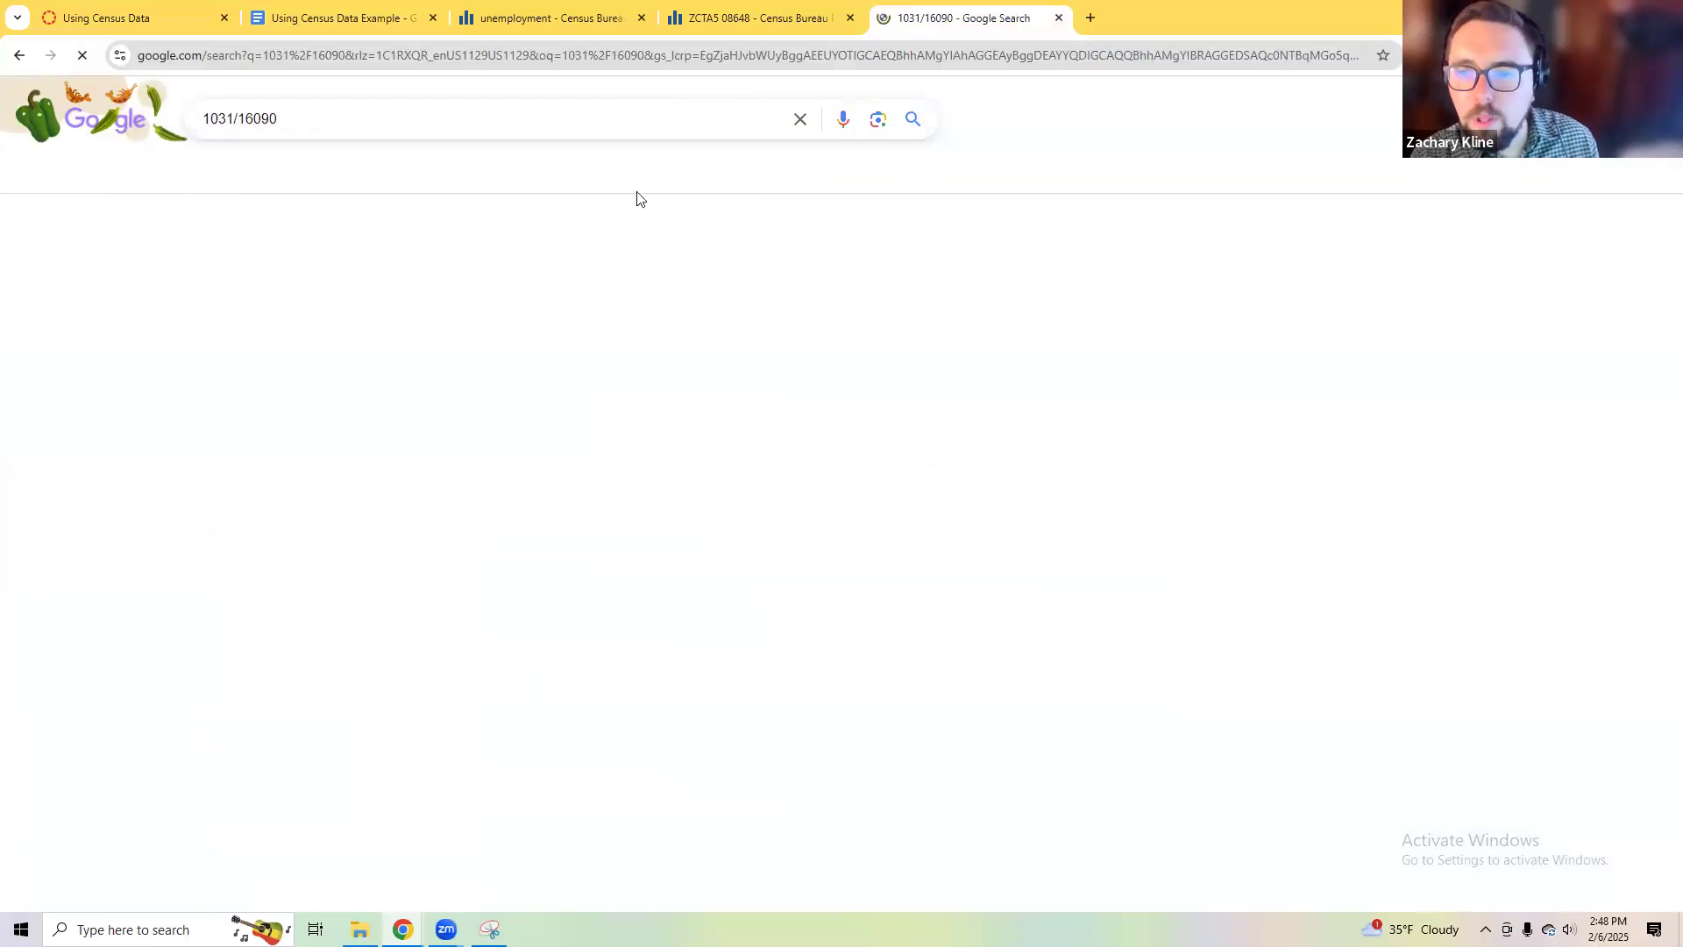
{"action": "left_click", "coordinate": [283, 13]}
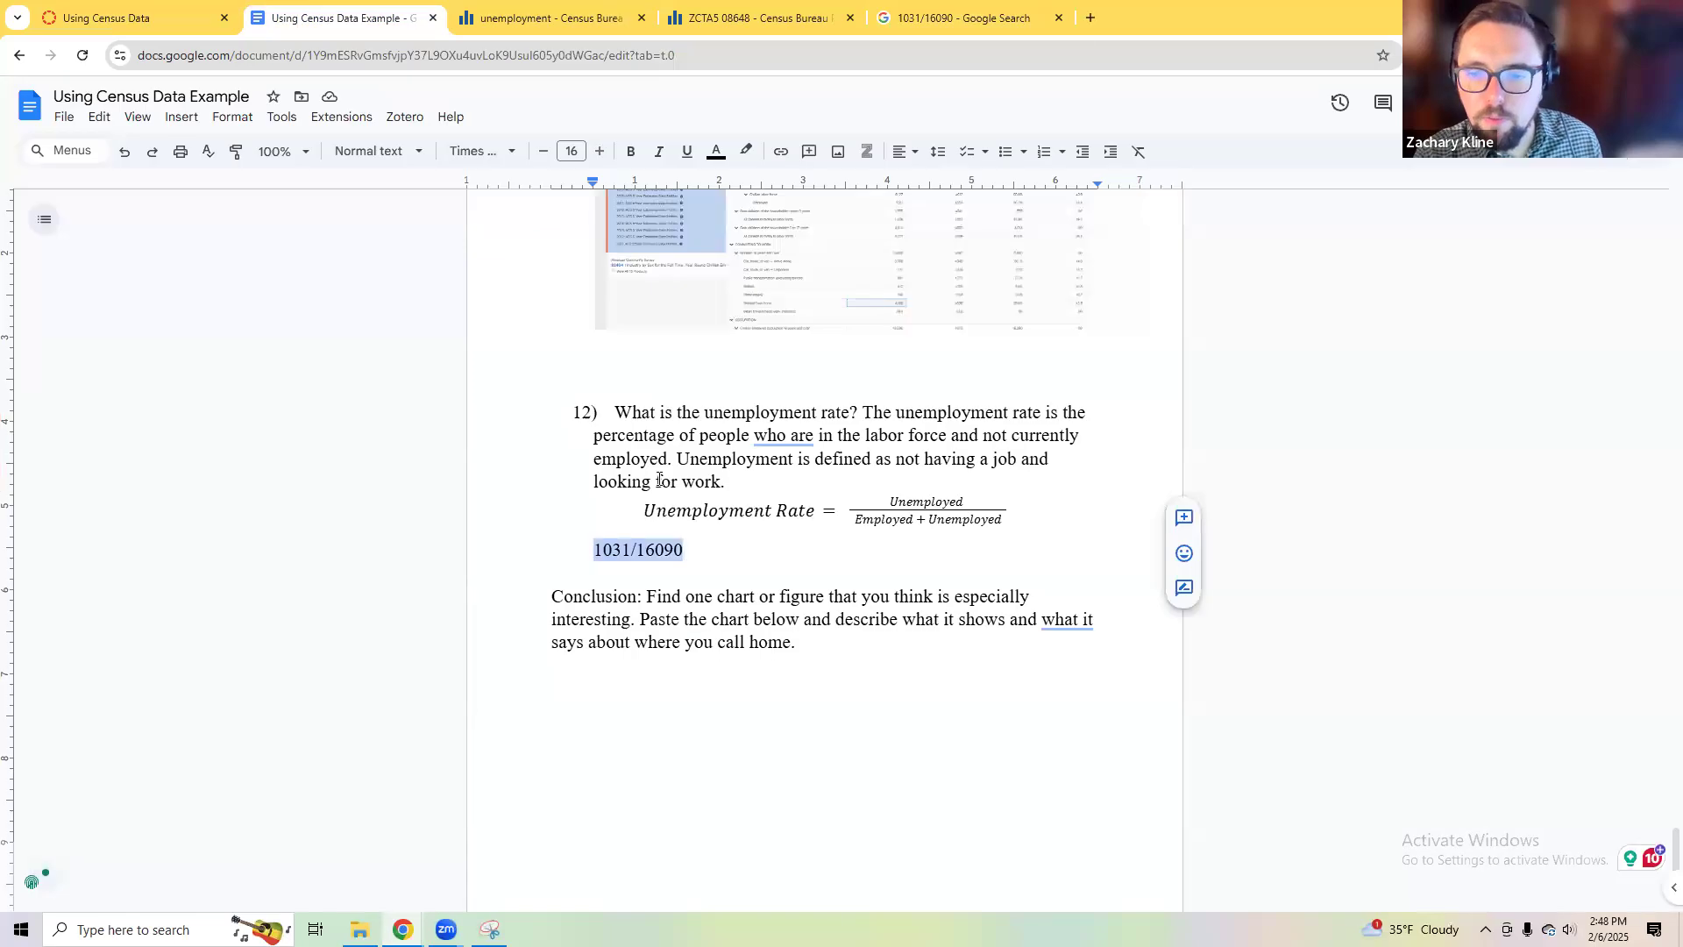
{"action": "left_click", "coordinate": [756, 559]}
{"action": "left_click", "coordinate": [772, 574]}
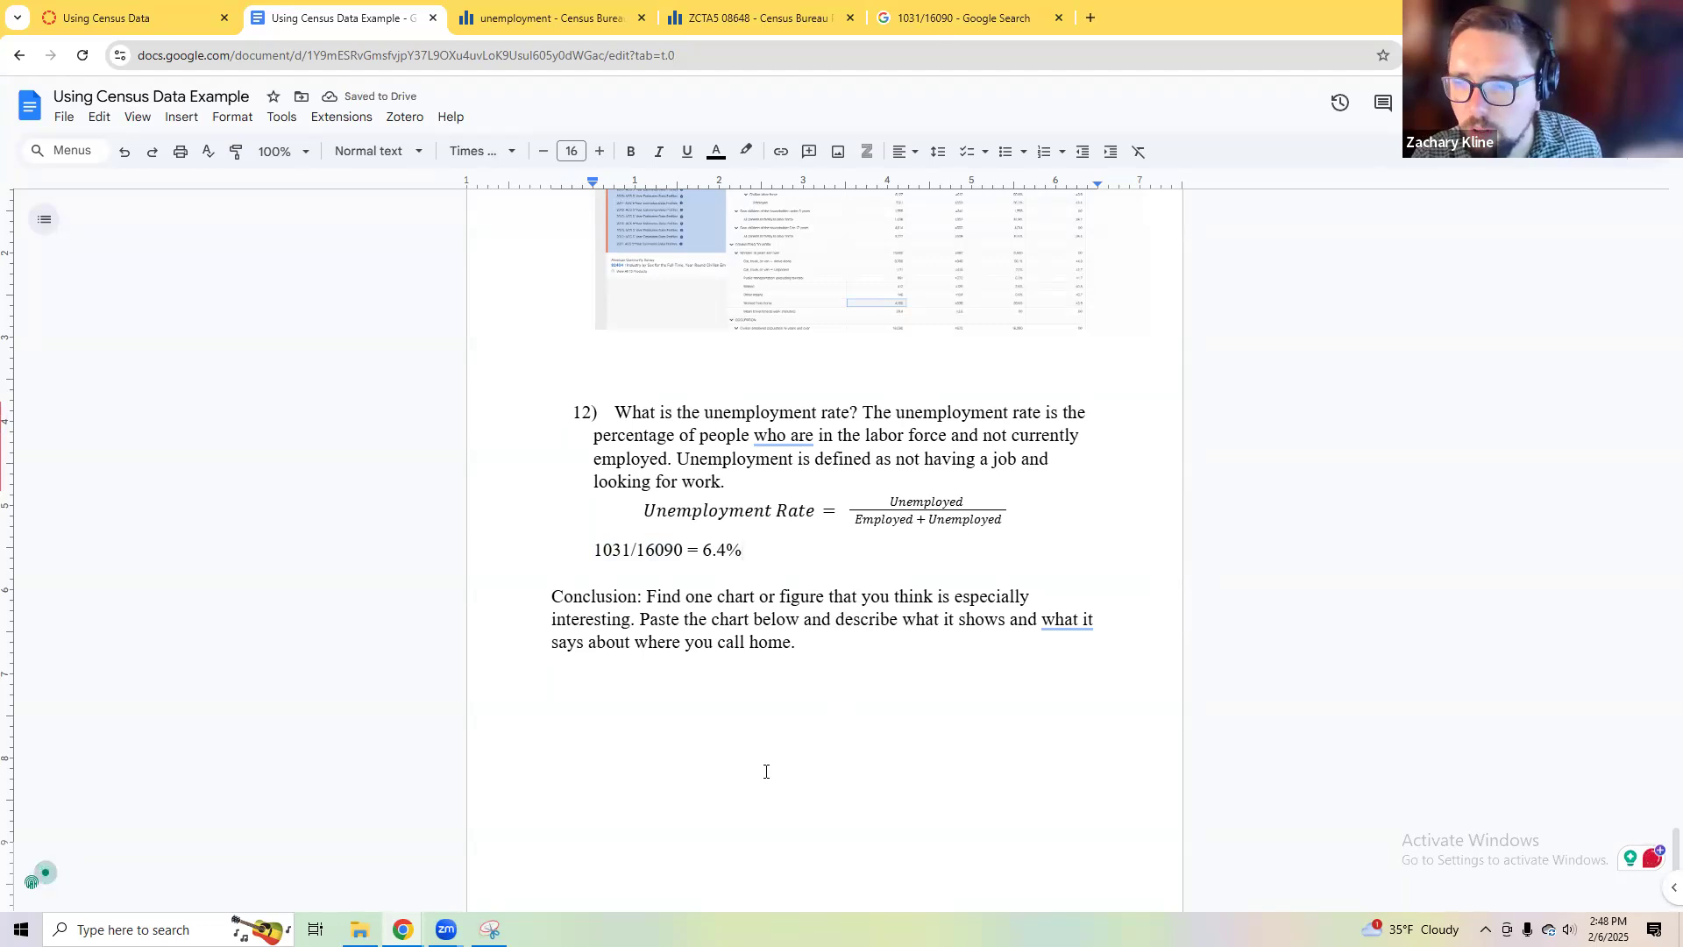
Step: Search Google for the US unemployment rate and highlight the current rate in the statistics
{"action": "left_click", "coordinate": [968, 18]}
{"action": "left_click", "coordinate": [953, 49]}
{"action": "type", "text": "S"}
{"action": "key", "text": "BackSpace"}
{"action": "key", "text": "BackSpace"}
{"action": "type", "text": "U"}
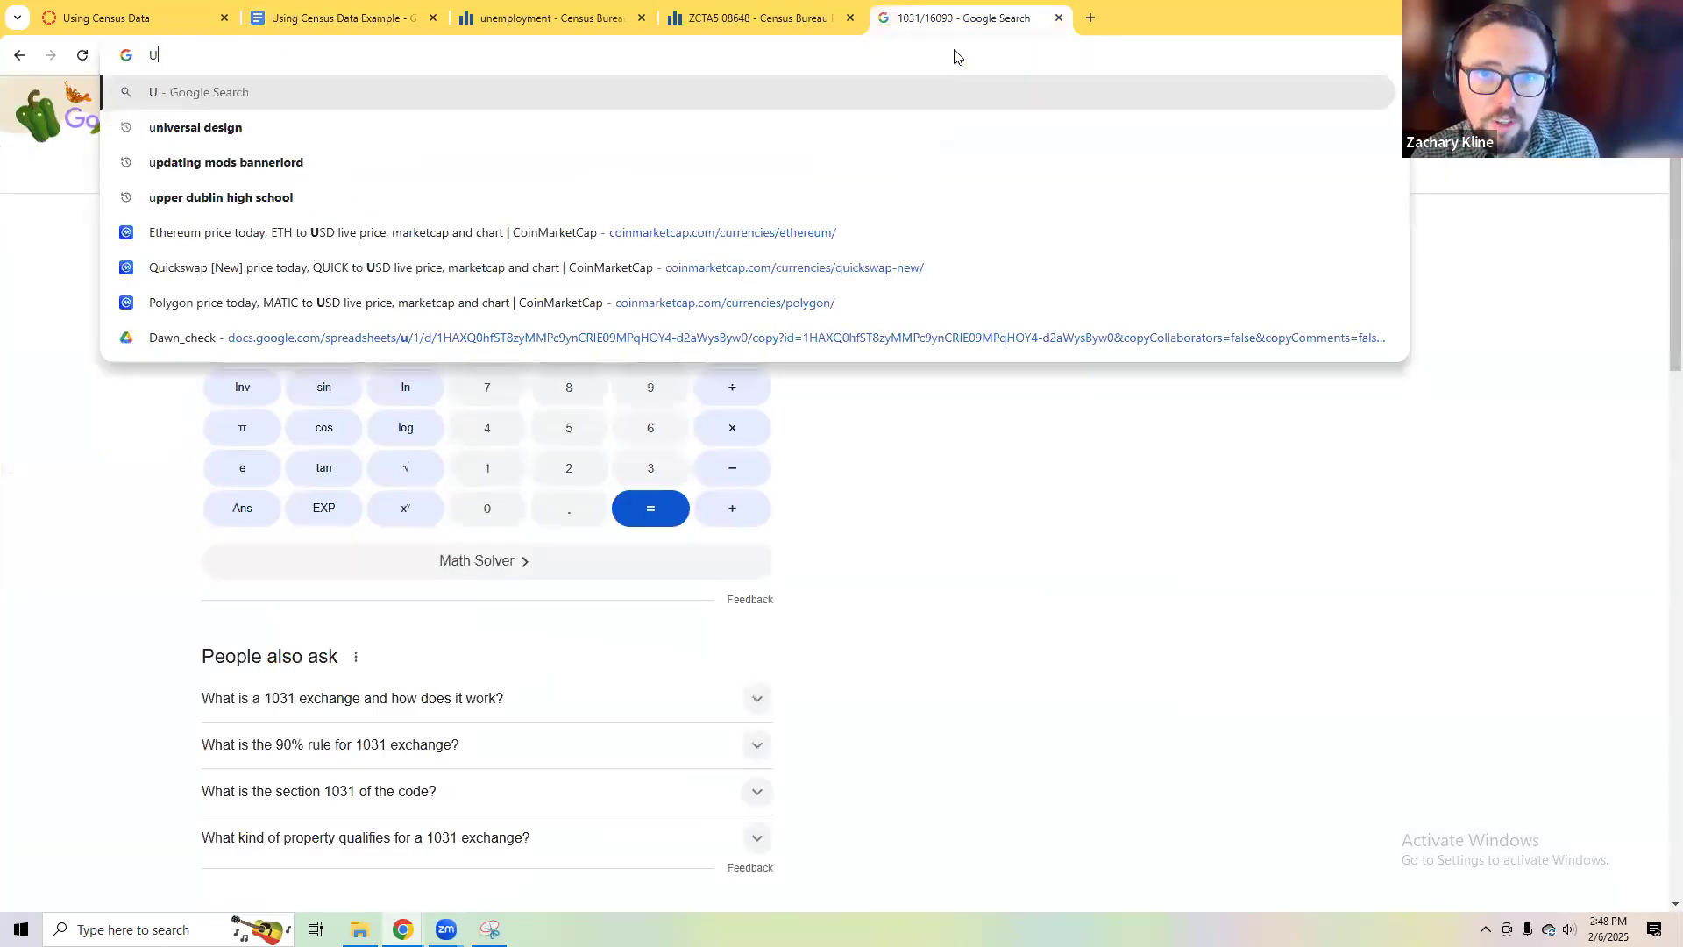
{"action": "type", "text": "S UNEMPOL"}
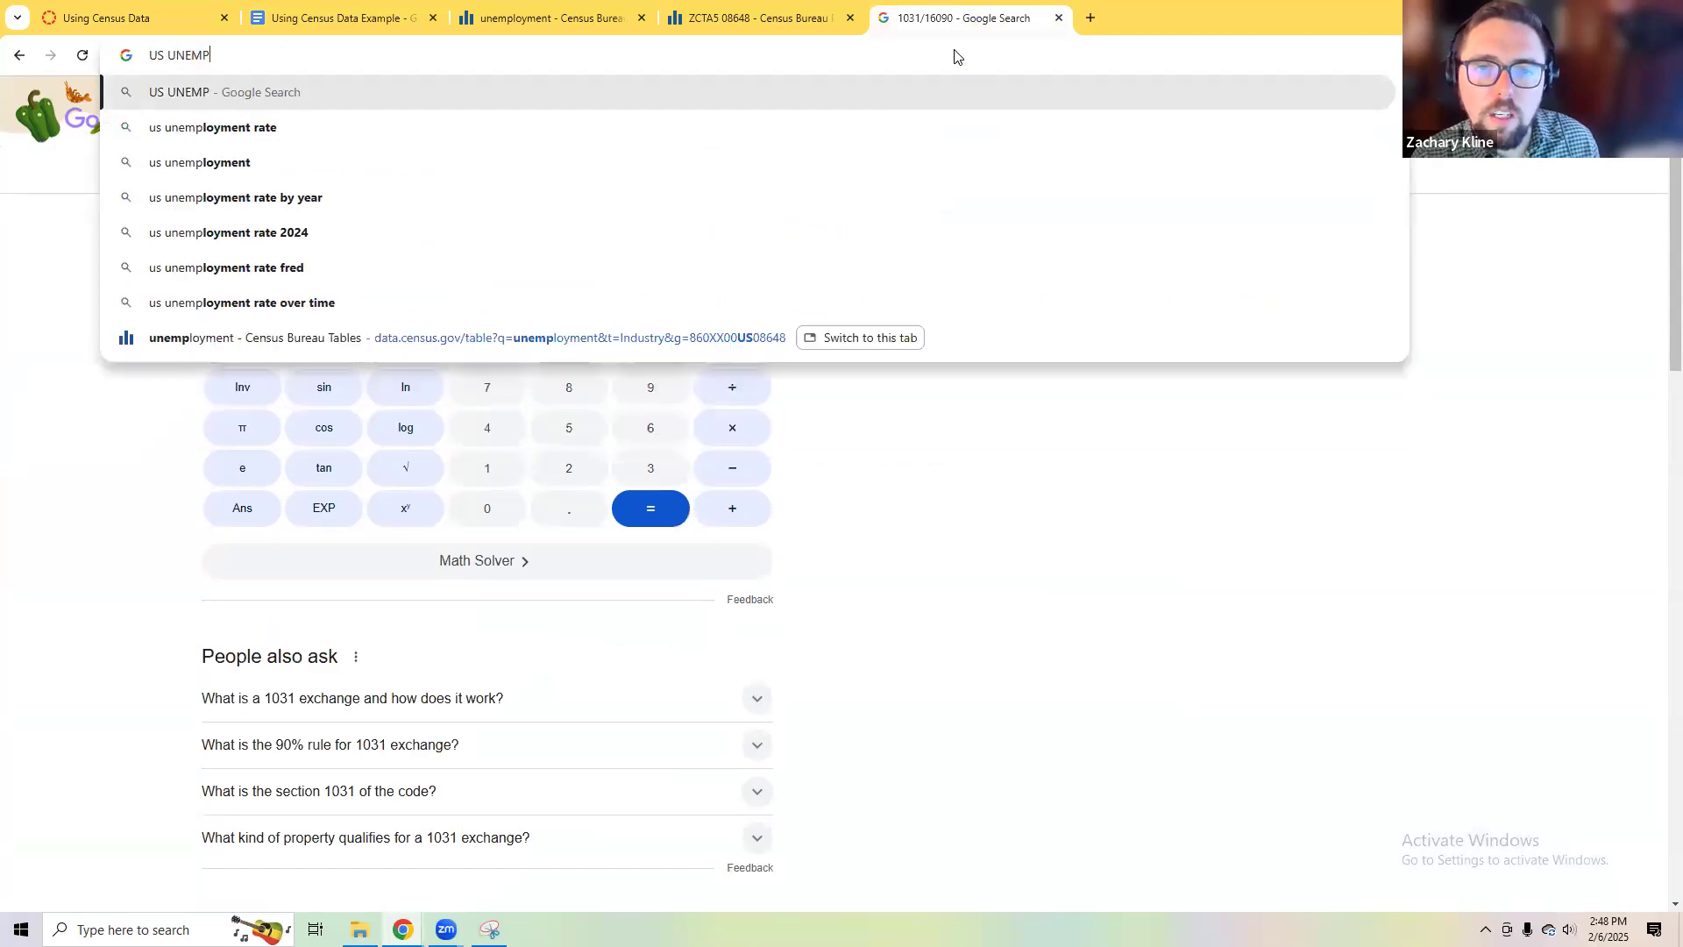
{"action": "key", "text": "Return"}
{"action": "left_click_drag", "start_coordinate": [174, 331], "coordinate": [285, 325]}
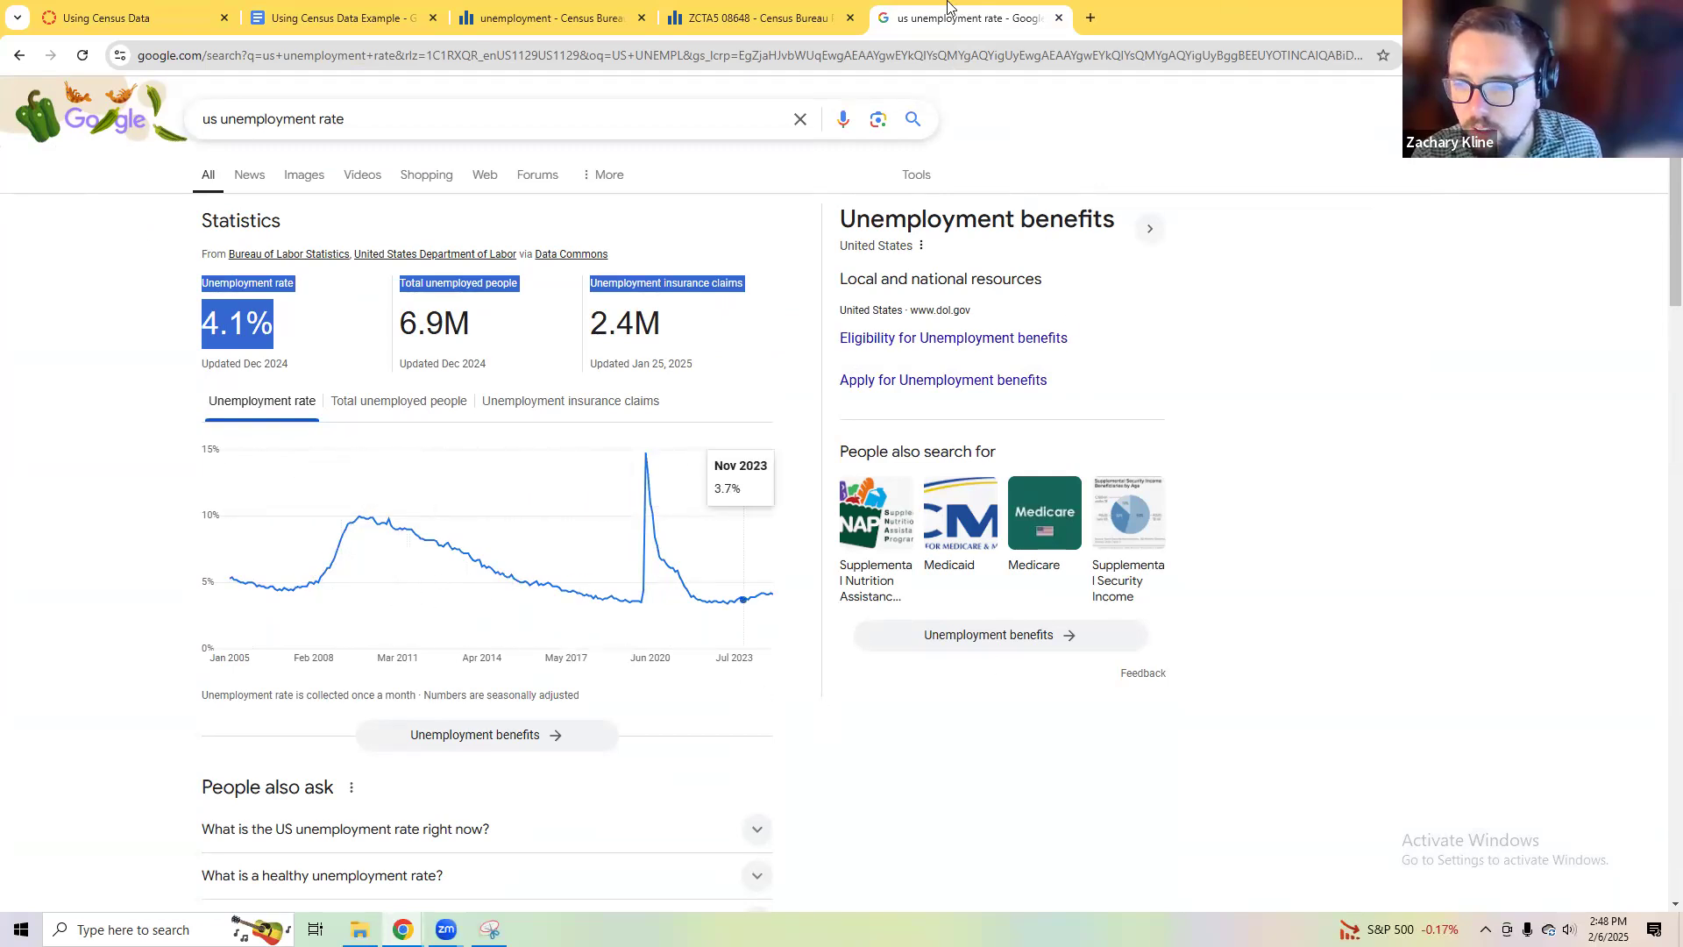
Step: Capture the DP03 table with Snipping Tool and circle the Employed and Unemployed estimates in red
{"action": "left_click", "coordinate": [764, 17]}
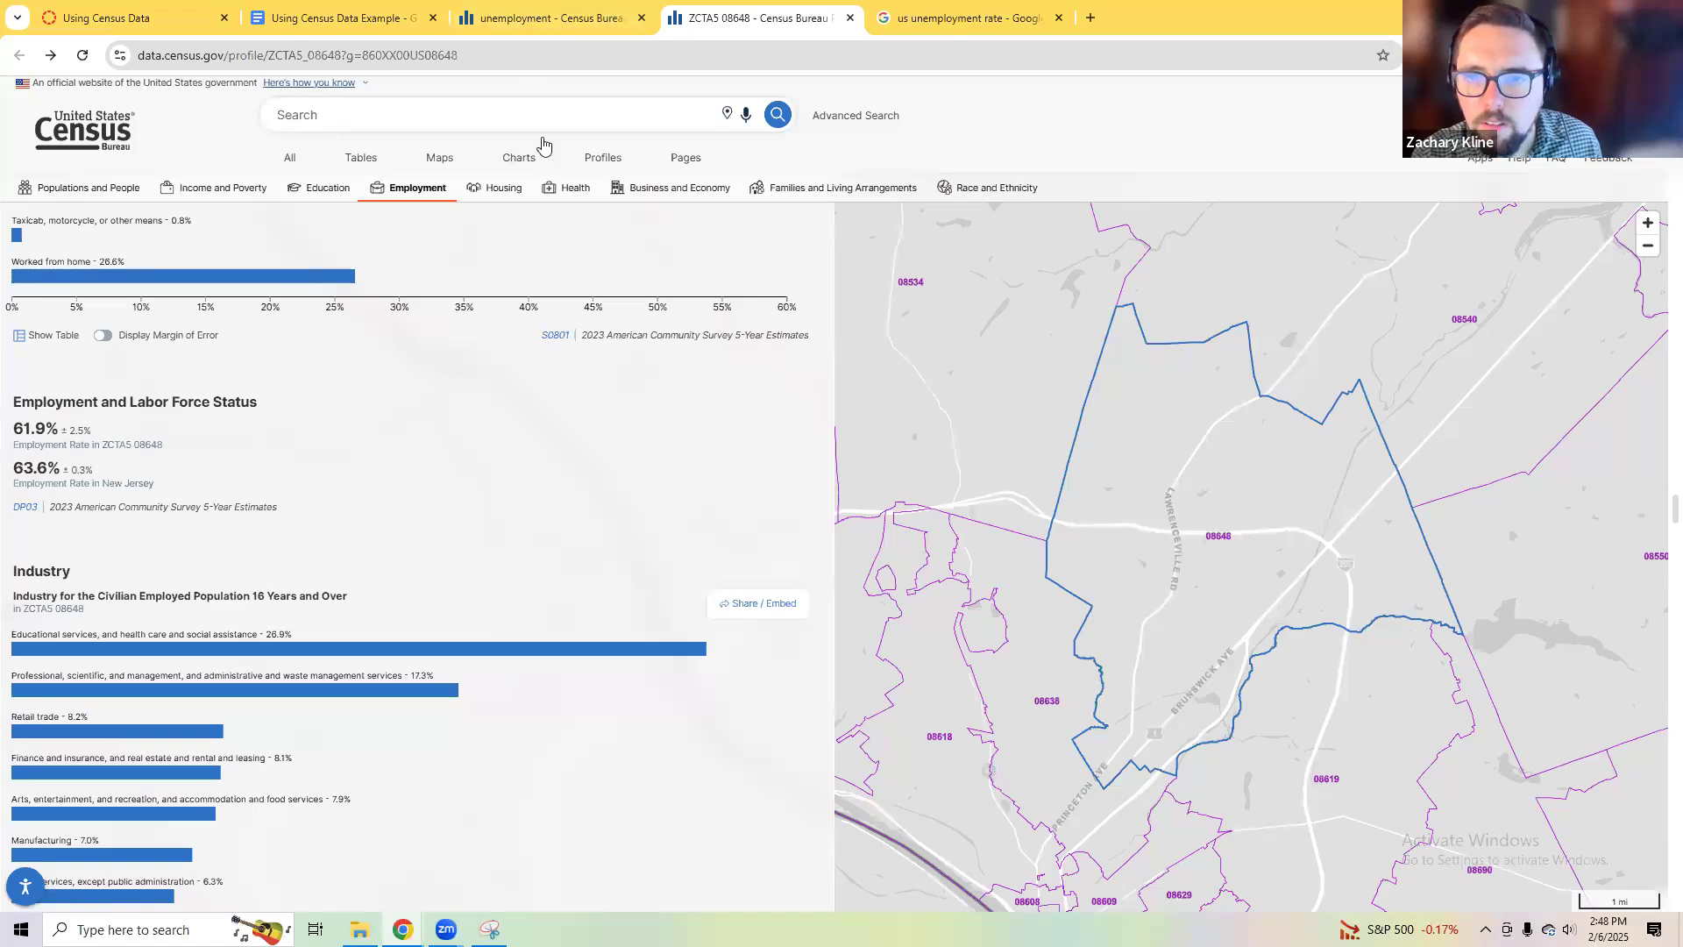
{"action": "left_click", "coordinate": [541, 14]}
{"action": "left_click", "coordinate": [269, 11]}
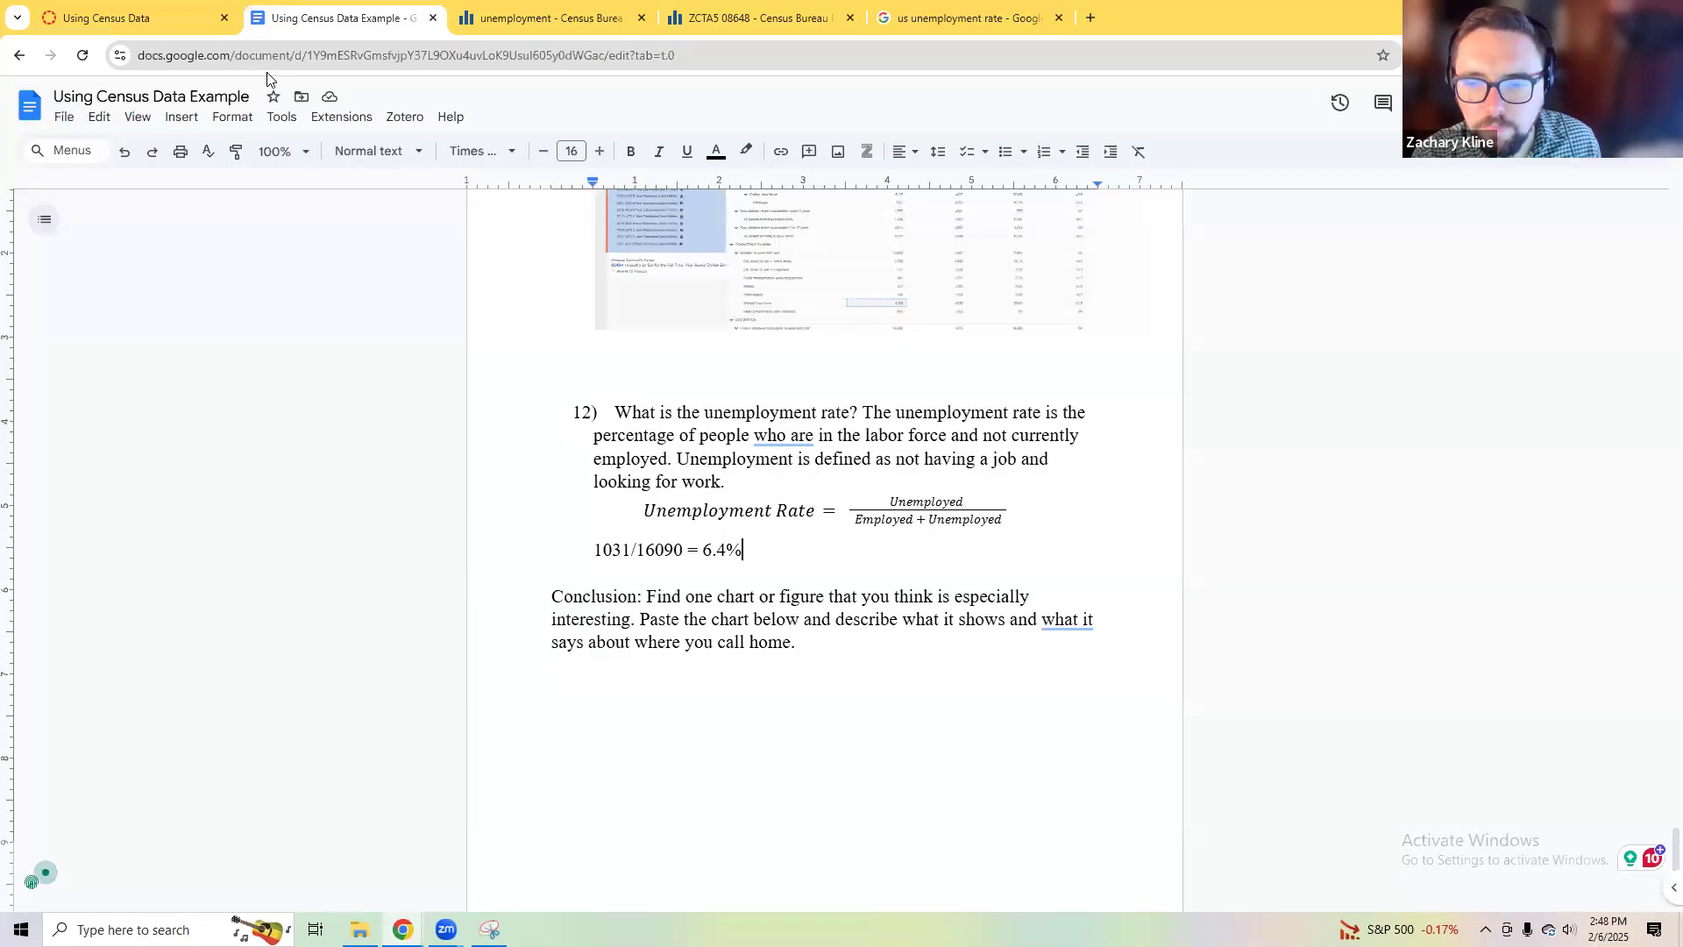
{"action": "left_click", "coordinate": [763, 8]}
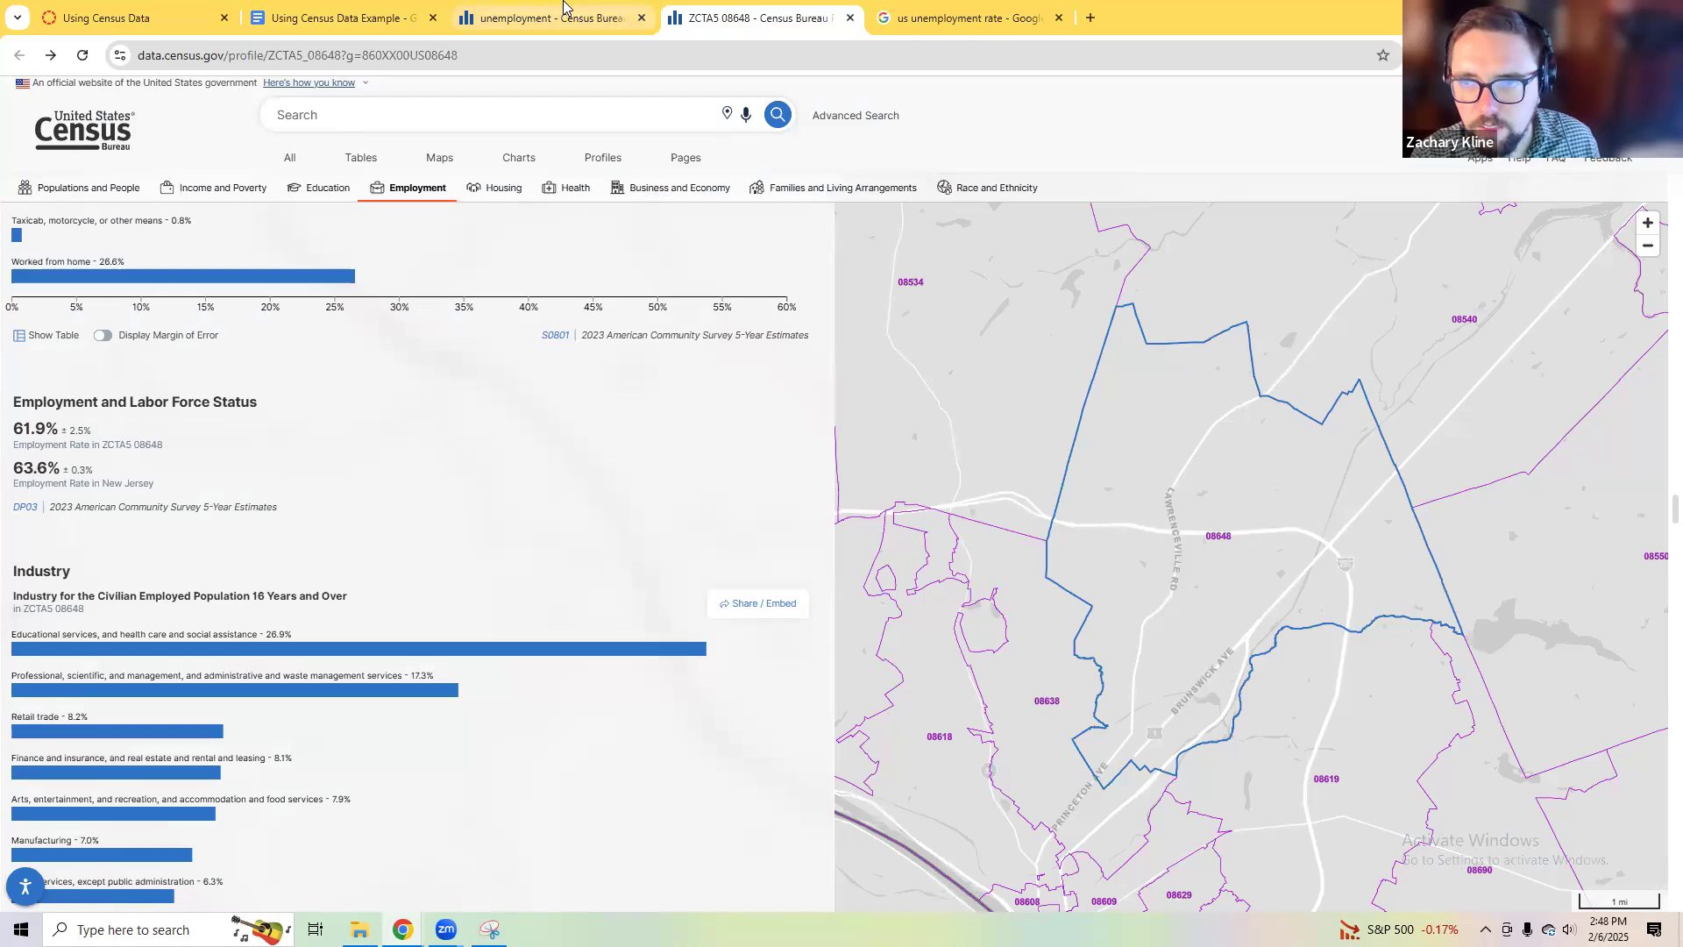
{"action": "left_click", "coordinate": [531, 12]}
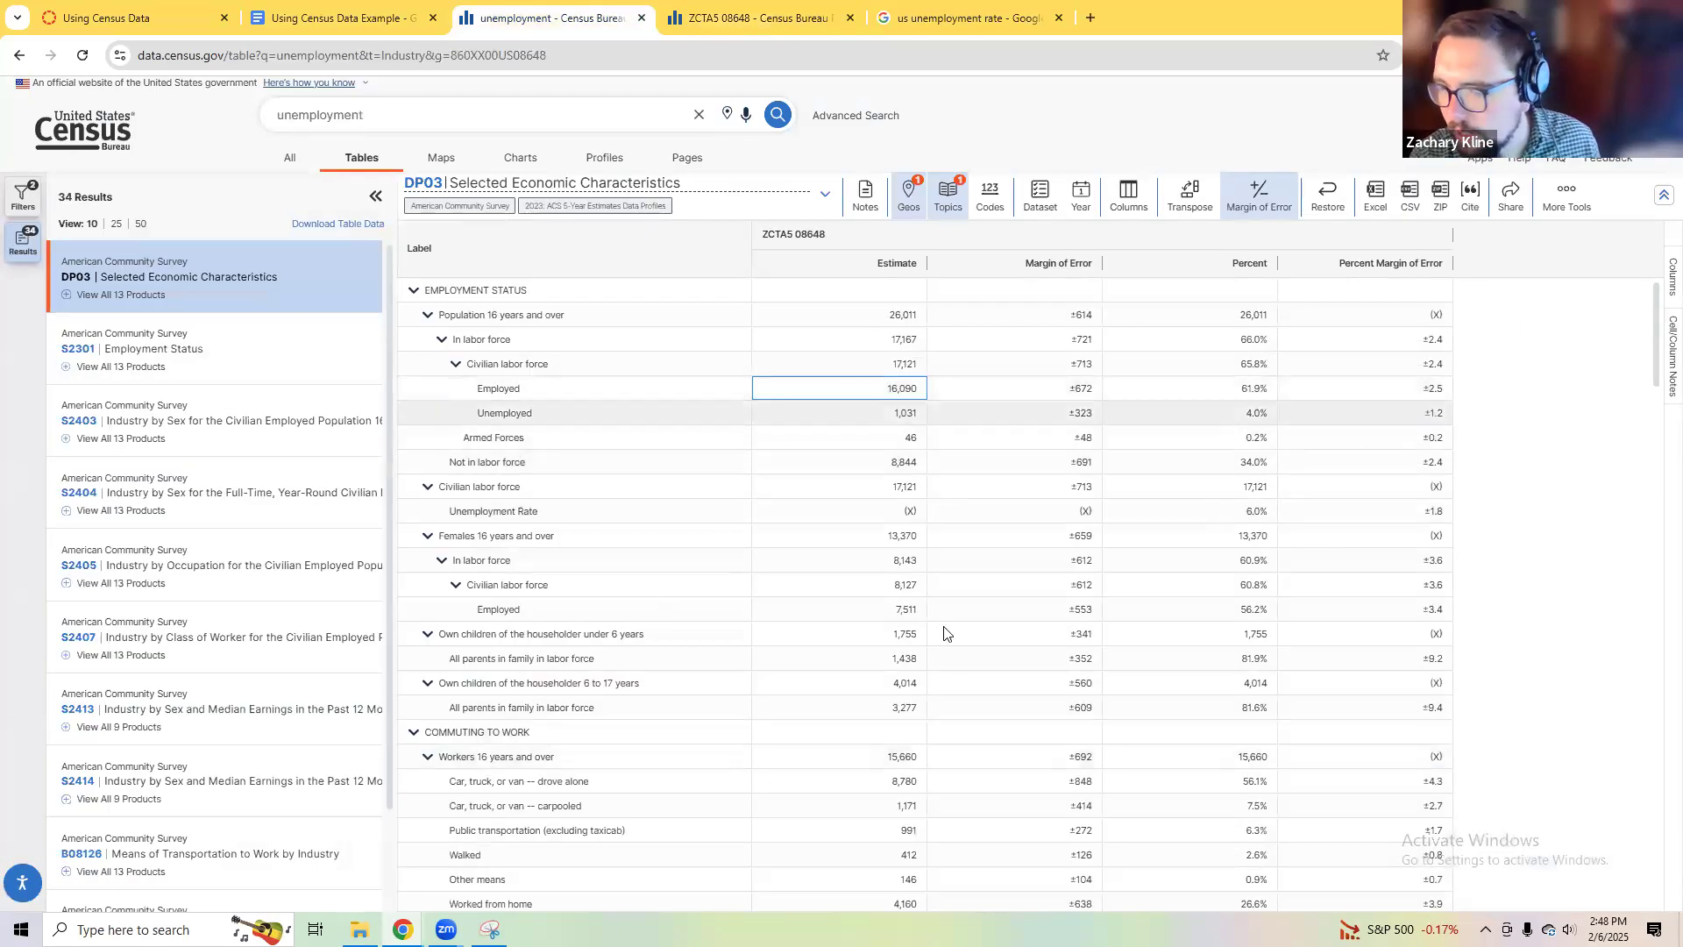
{"action": "left_click", "coordinate": [489, 929]}
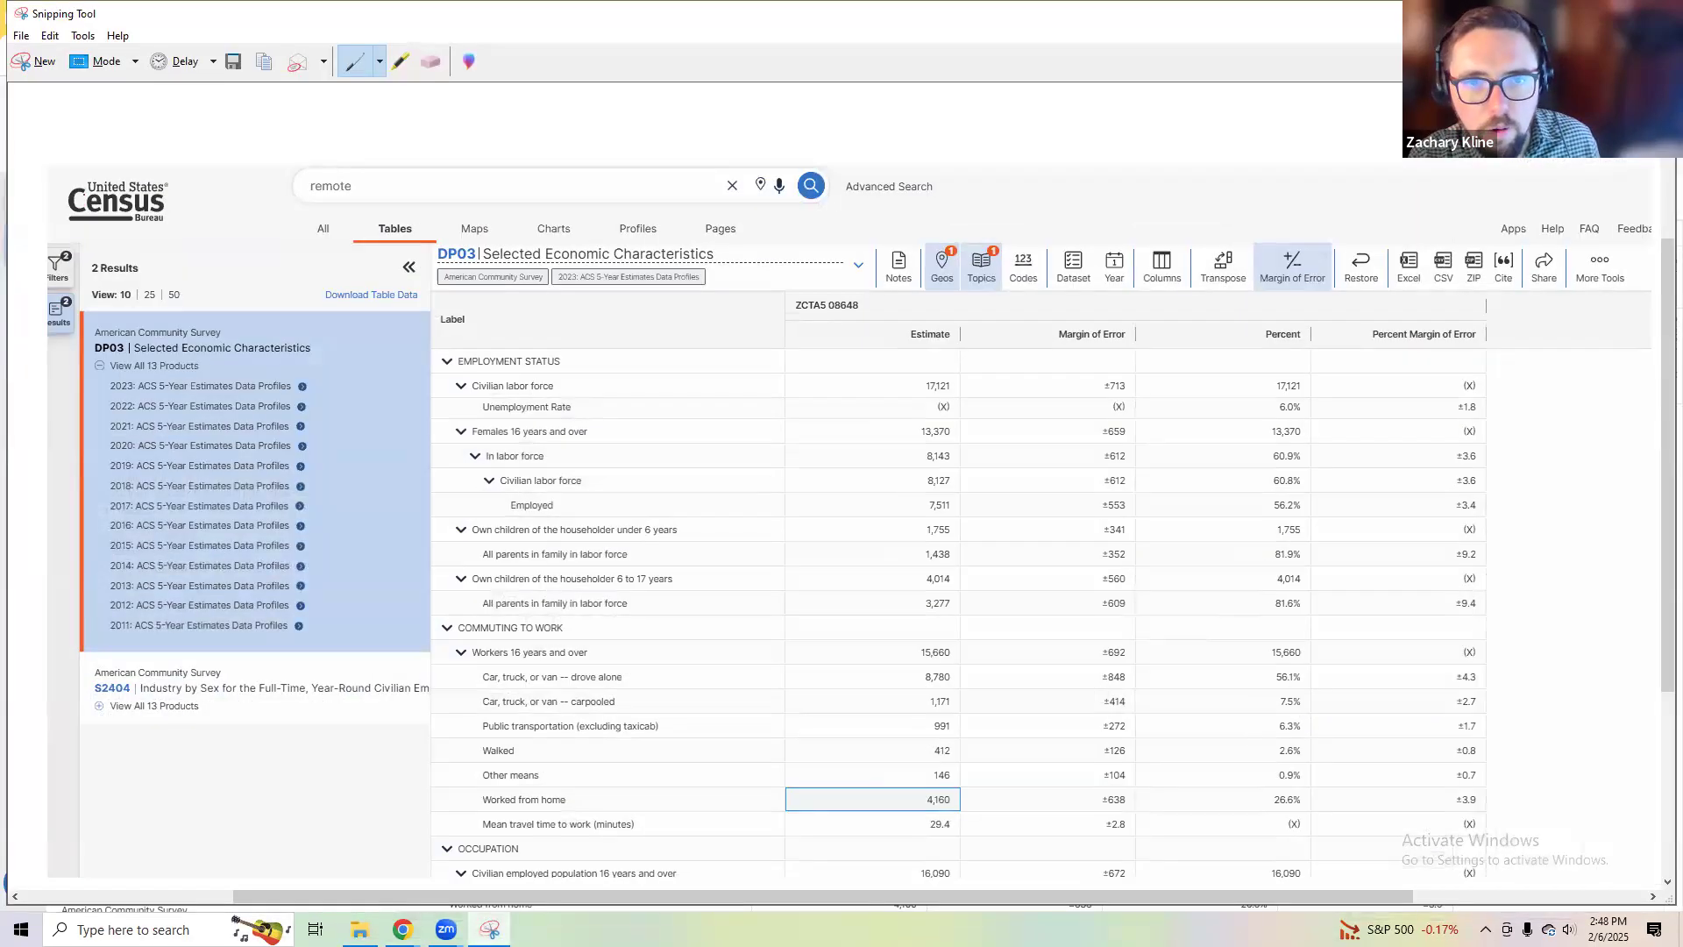
{"action": "left_click", "coordinate": [33, 63]}
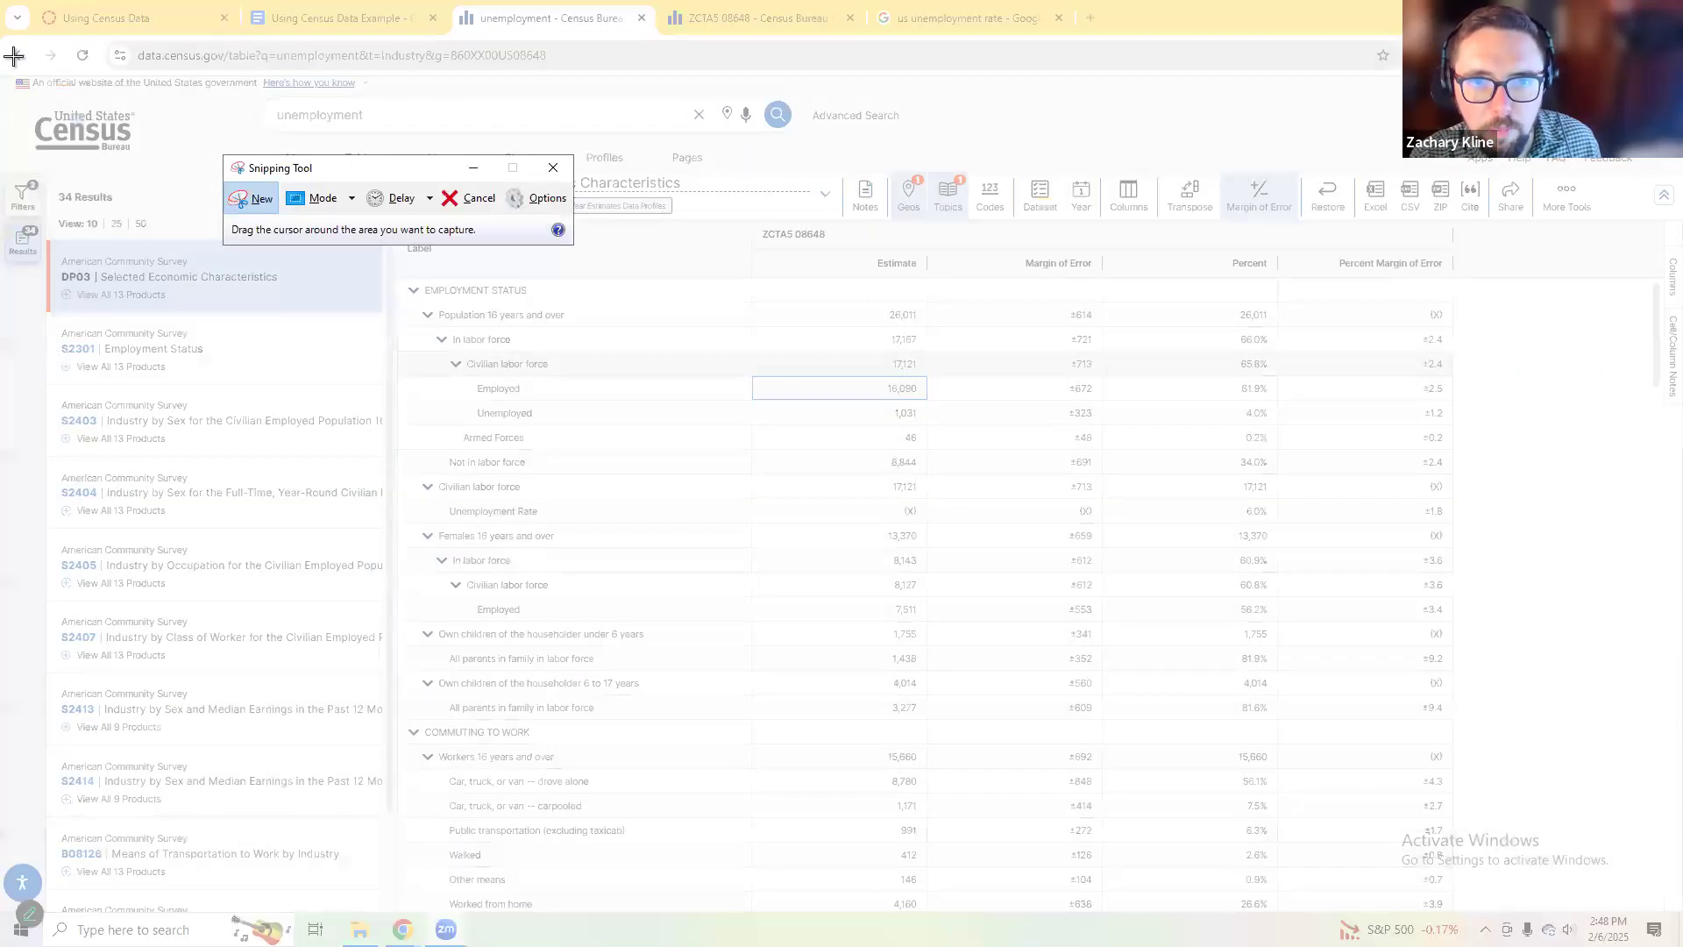
{"action": "left_click_drag", "start_coordinate": [13, 79], "coordinate": [1645, 903]}
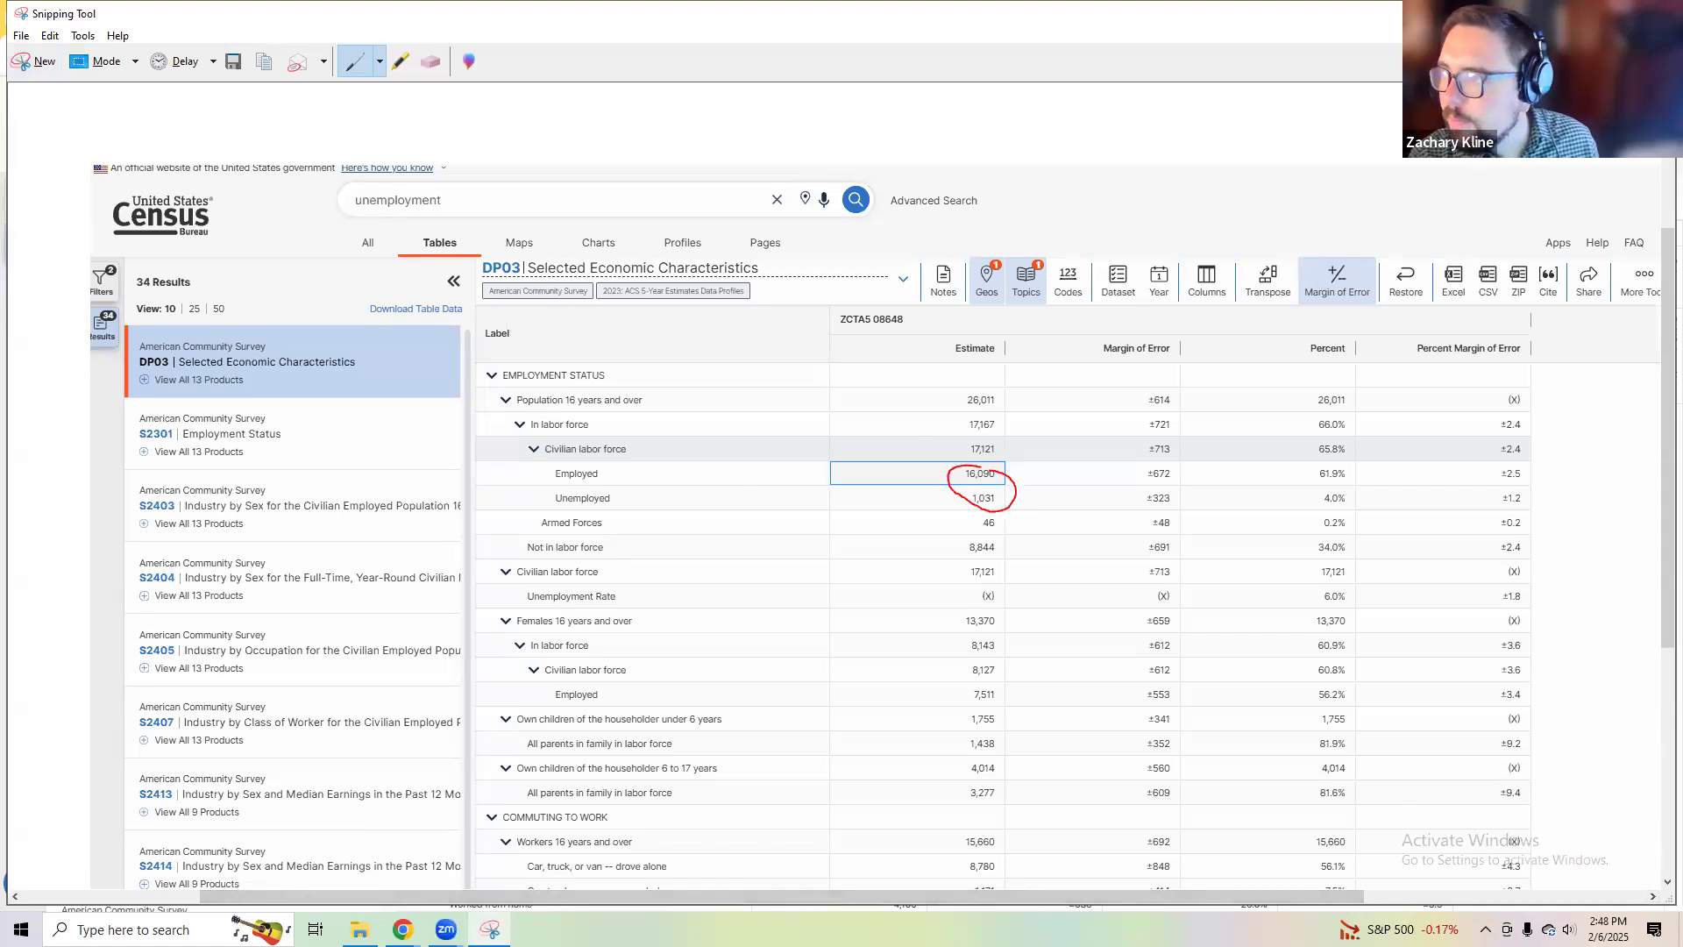
{"action": "left_click", "coordinate": [1575, 14]}
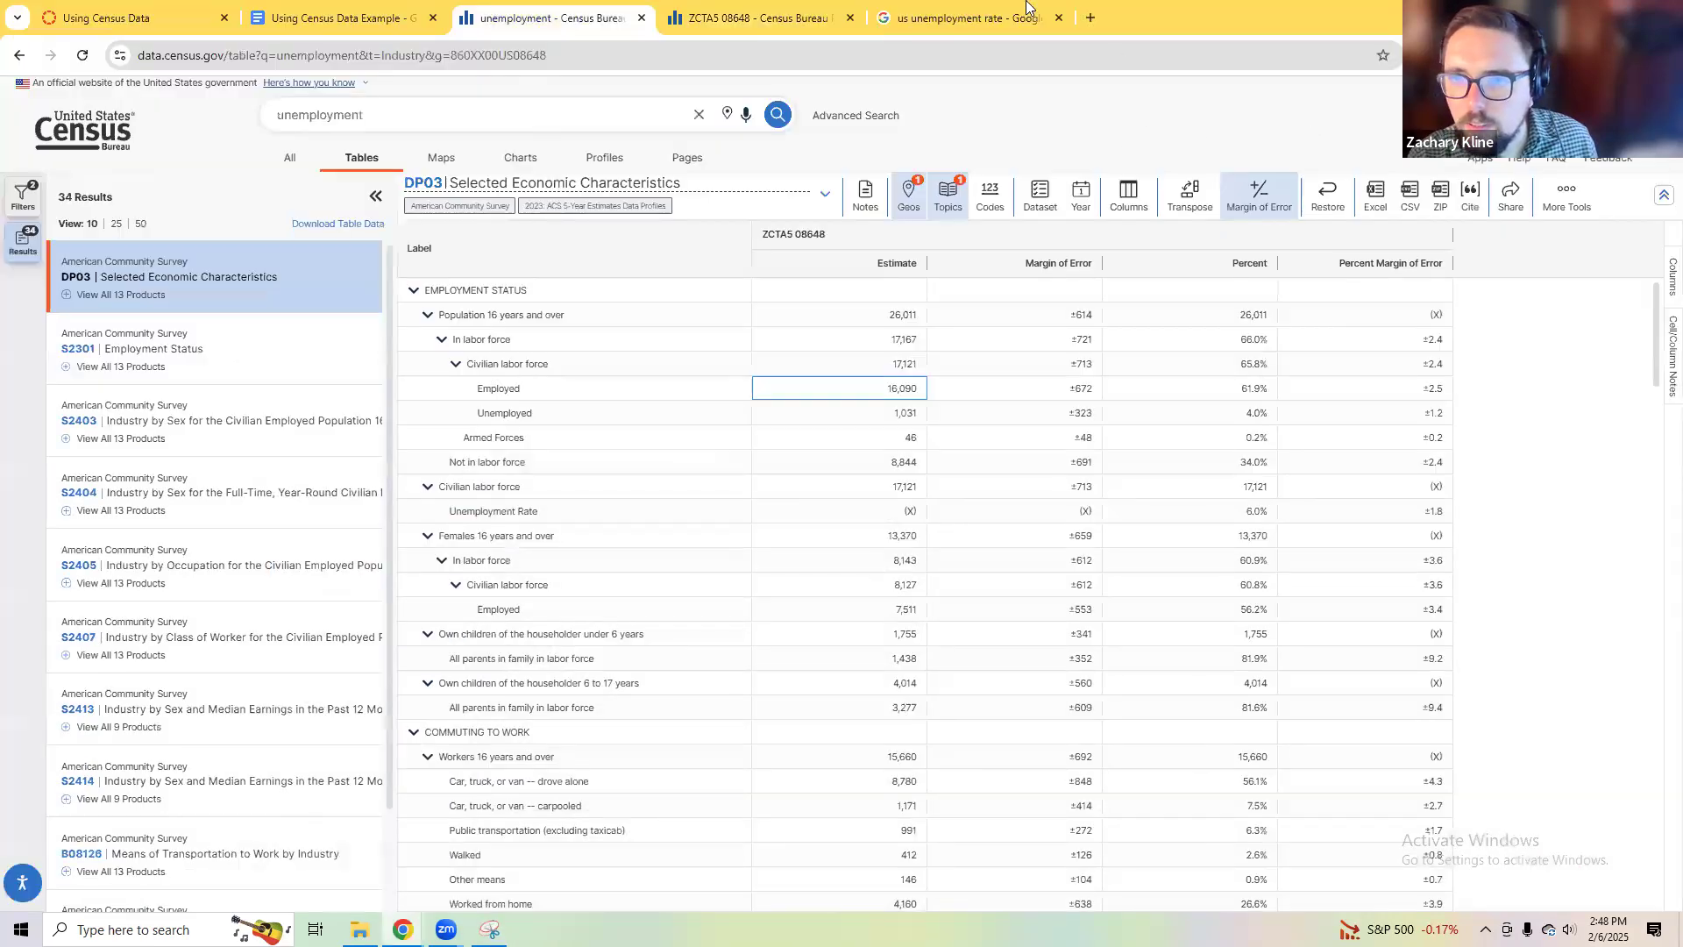
Step: Check the denominator under question 12 against the Civilian labor force and Employed estimates in the DP03 table
{"action": "left_click", "coordinate": [348, 9]}
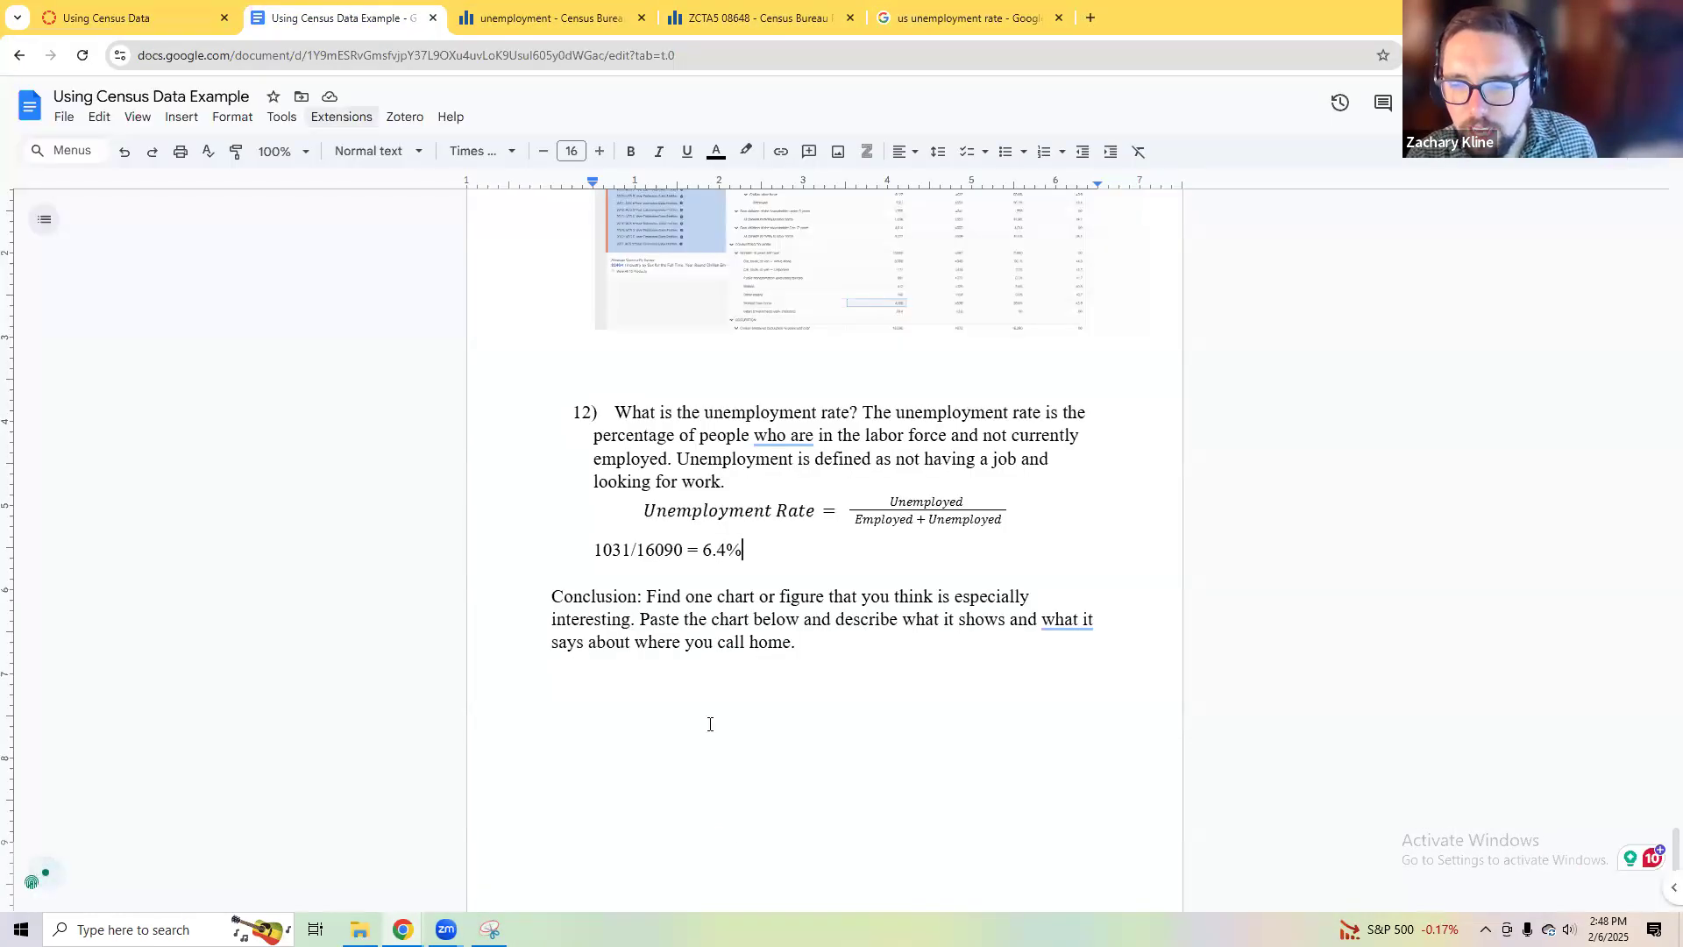
{"action": "double_click", "coordinate": [656, 550]}
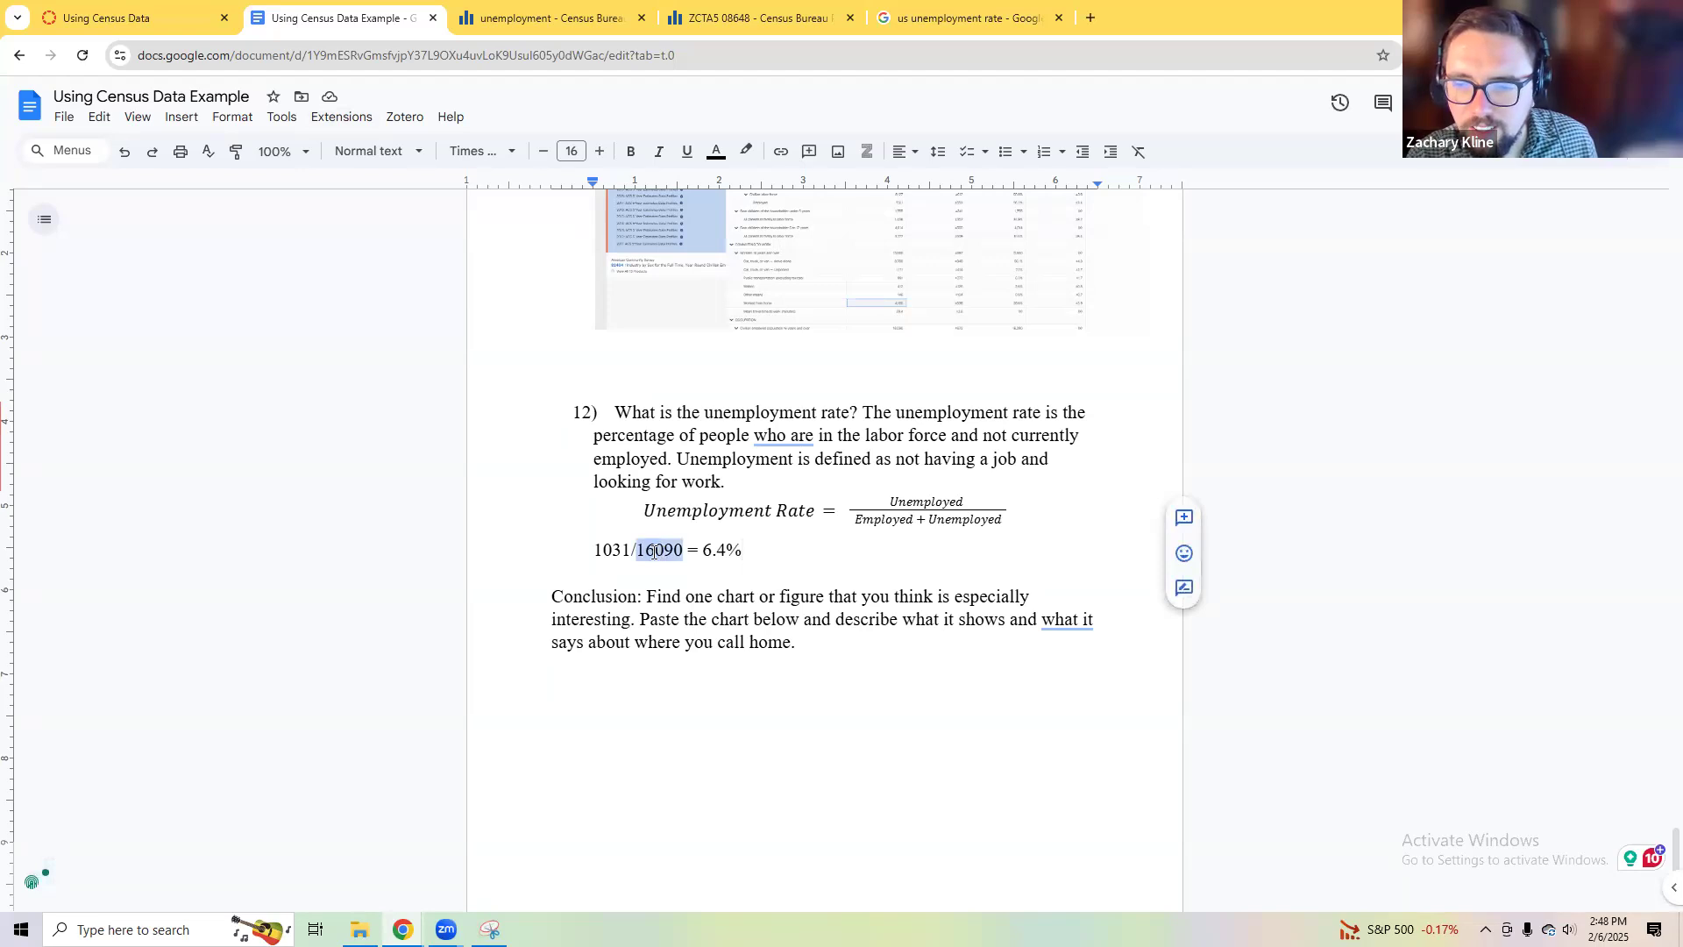
{"action": "left_click", "coordinate": [806, 7]}
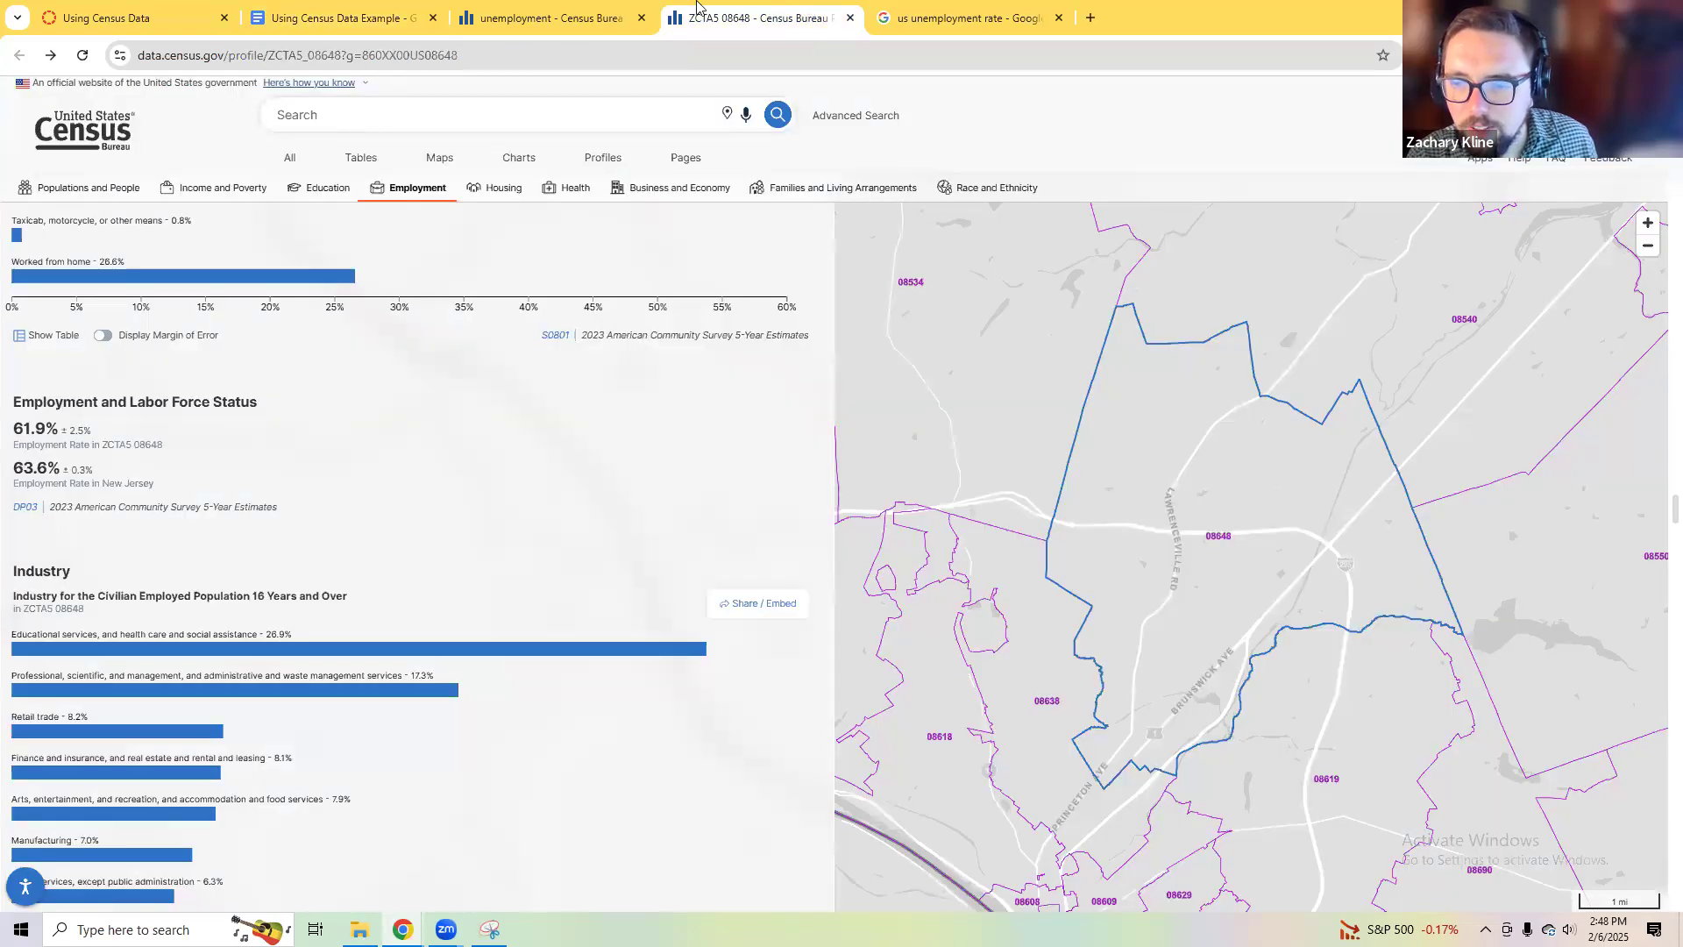
{"action": "left_click", "coordinate": [614, 13]}
{"action": "left_click", "coordinate": [898, 366]}
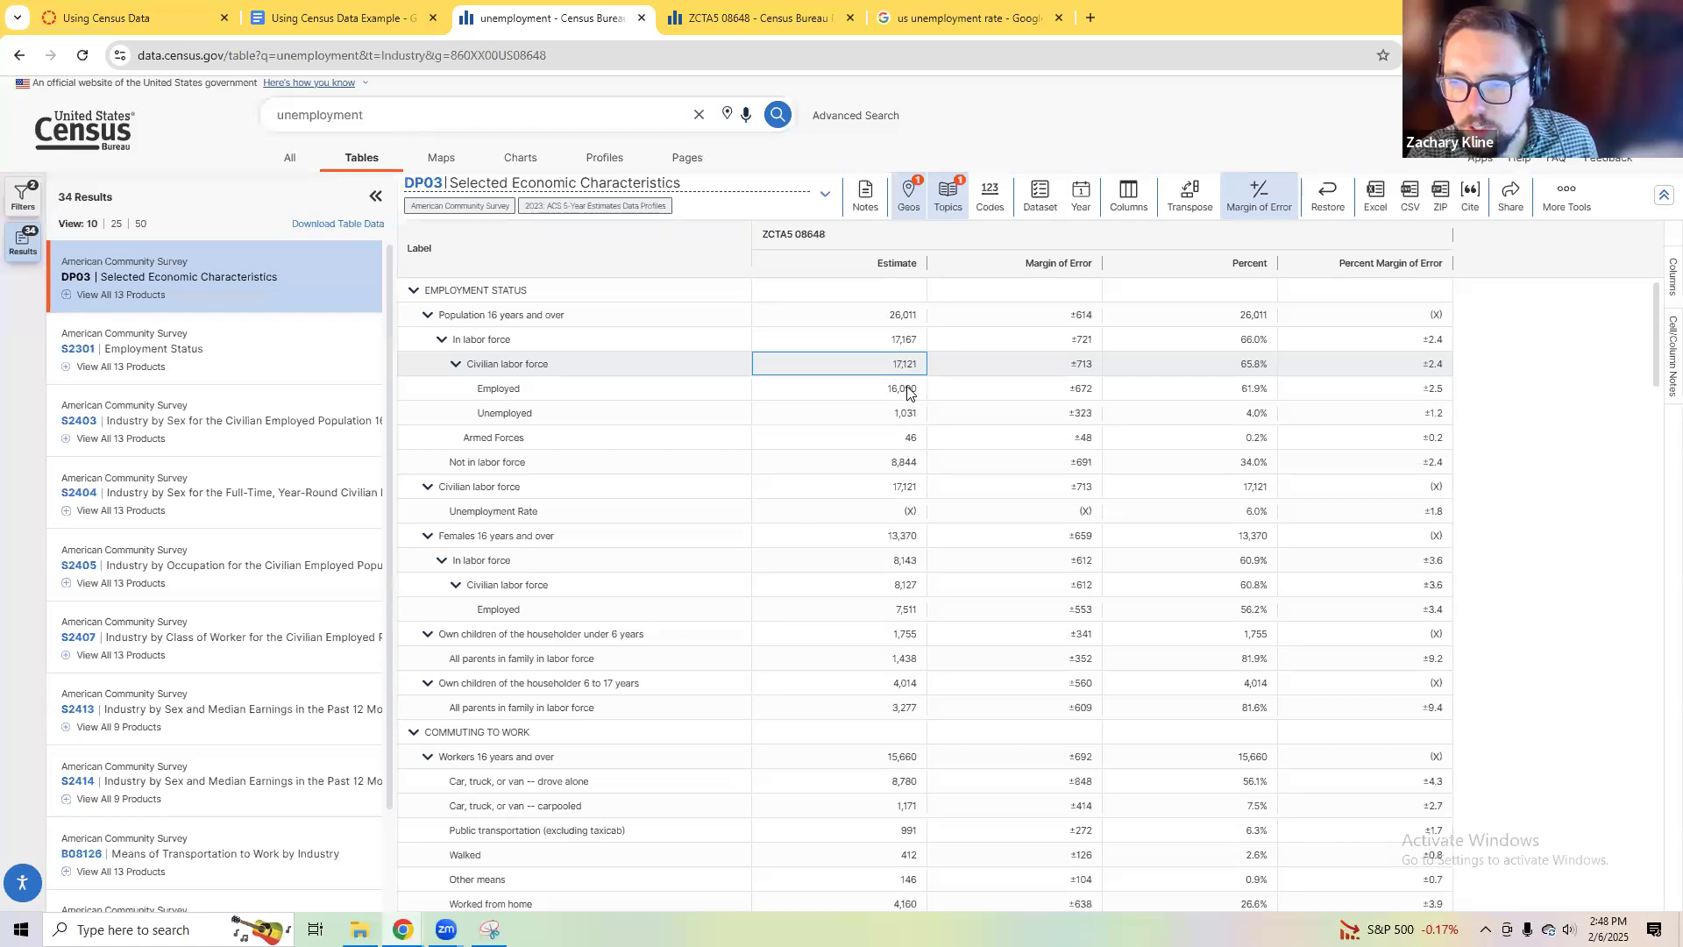
{"action": "left_click", "coordinate": [907, 392]}
{"action": "left_click", "coordinate": [902, 365]}
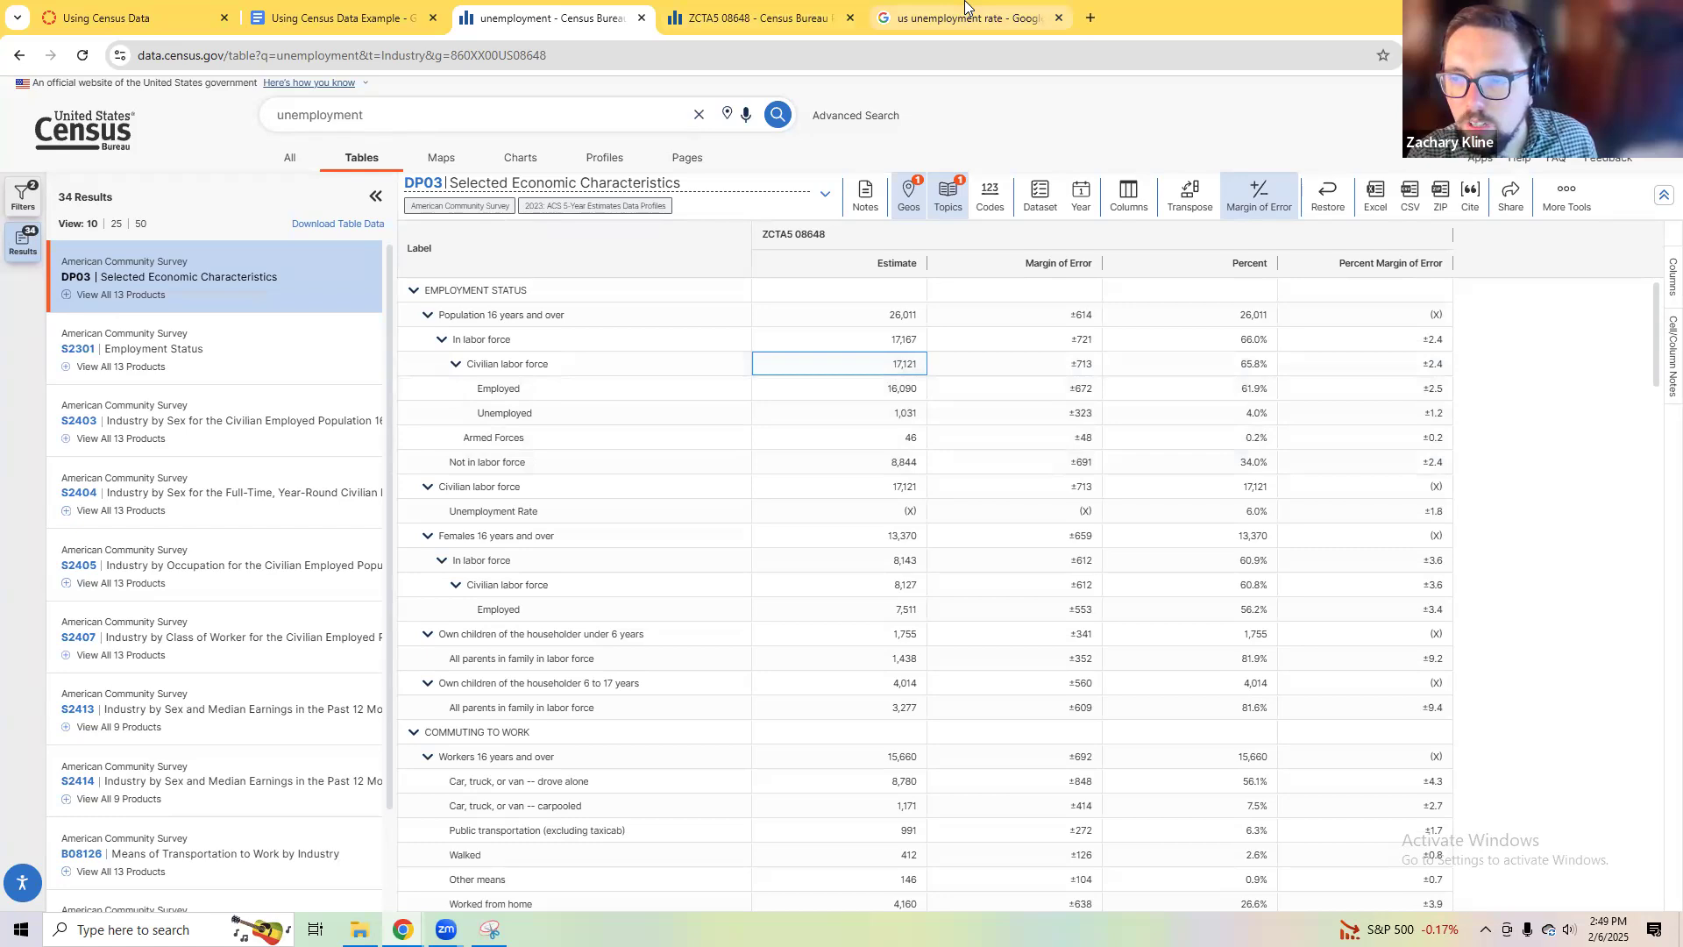
Step: Replace the denominator under question 12 in the document with 17121
{"action": "left_click", "coordinate": [339, 19]}
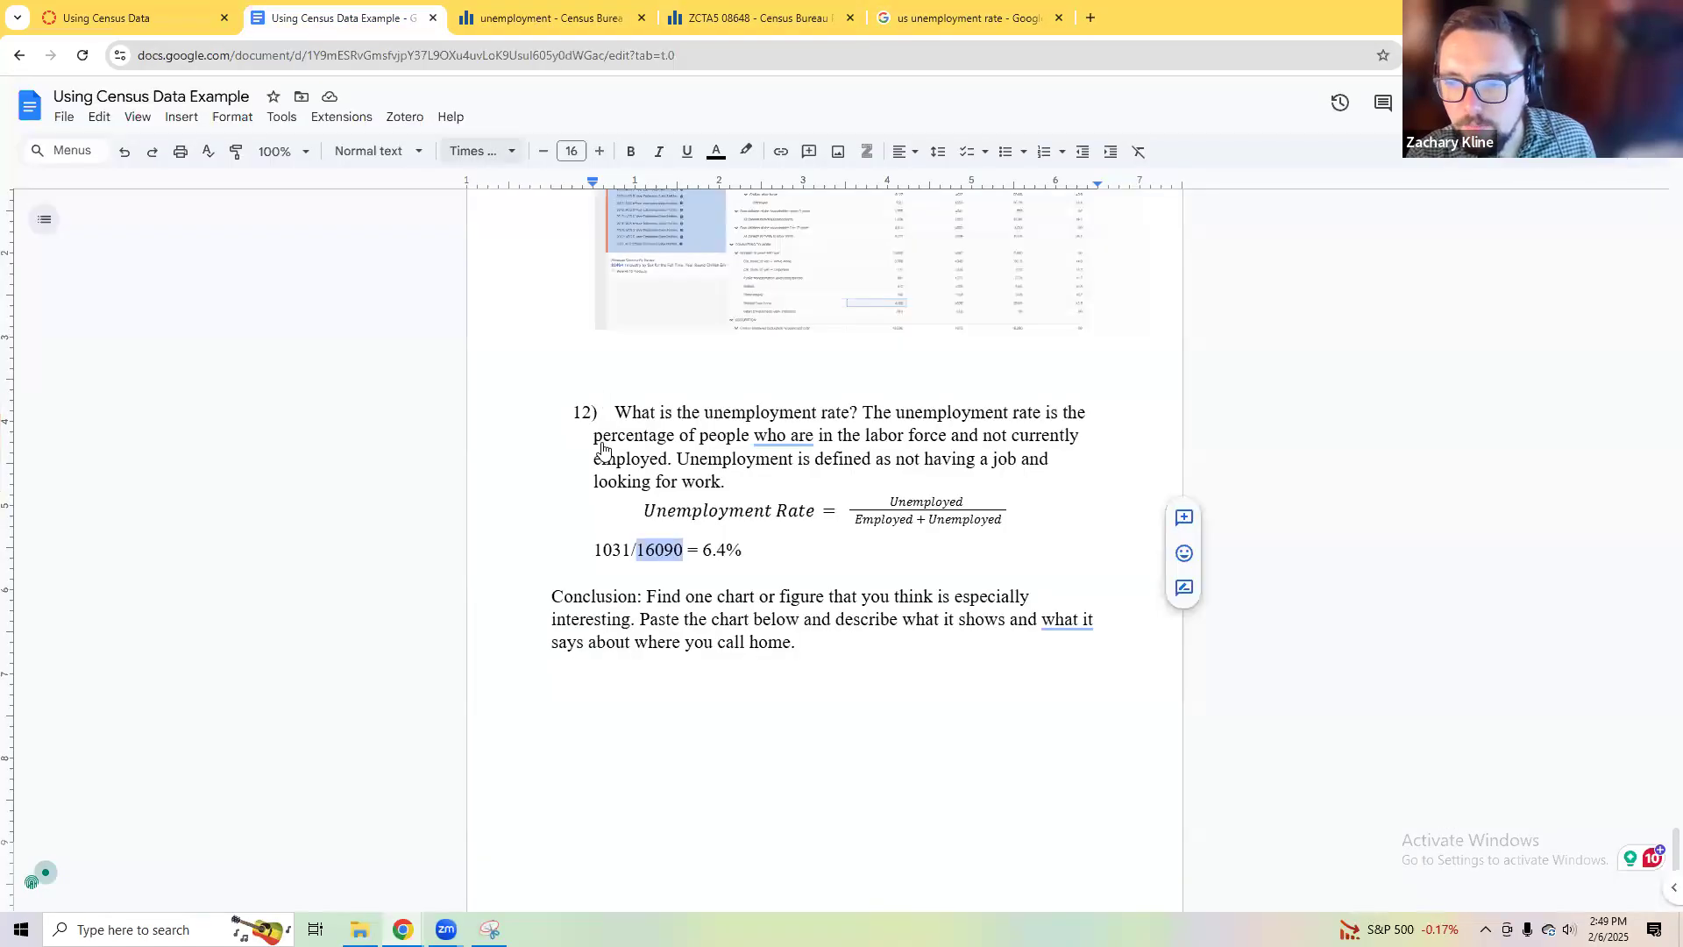
{"action": "double_click", "coordinate": [659, 550]}
{"action": "type", "text": "1712"}
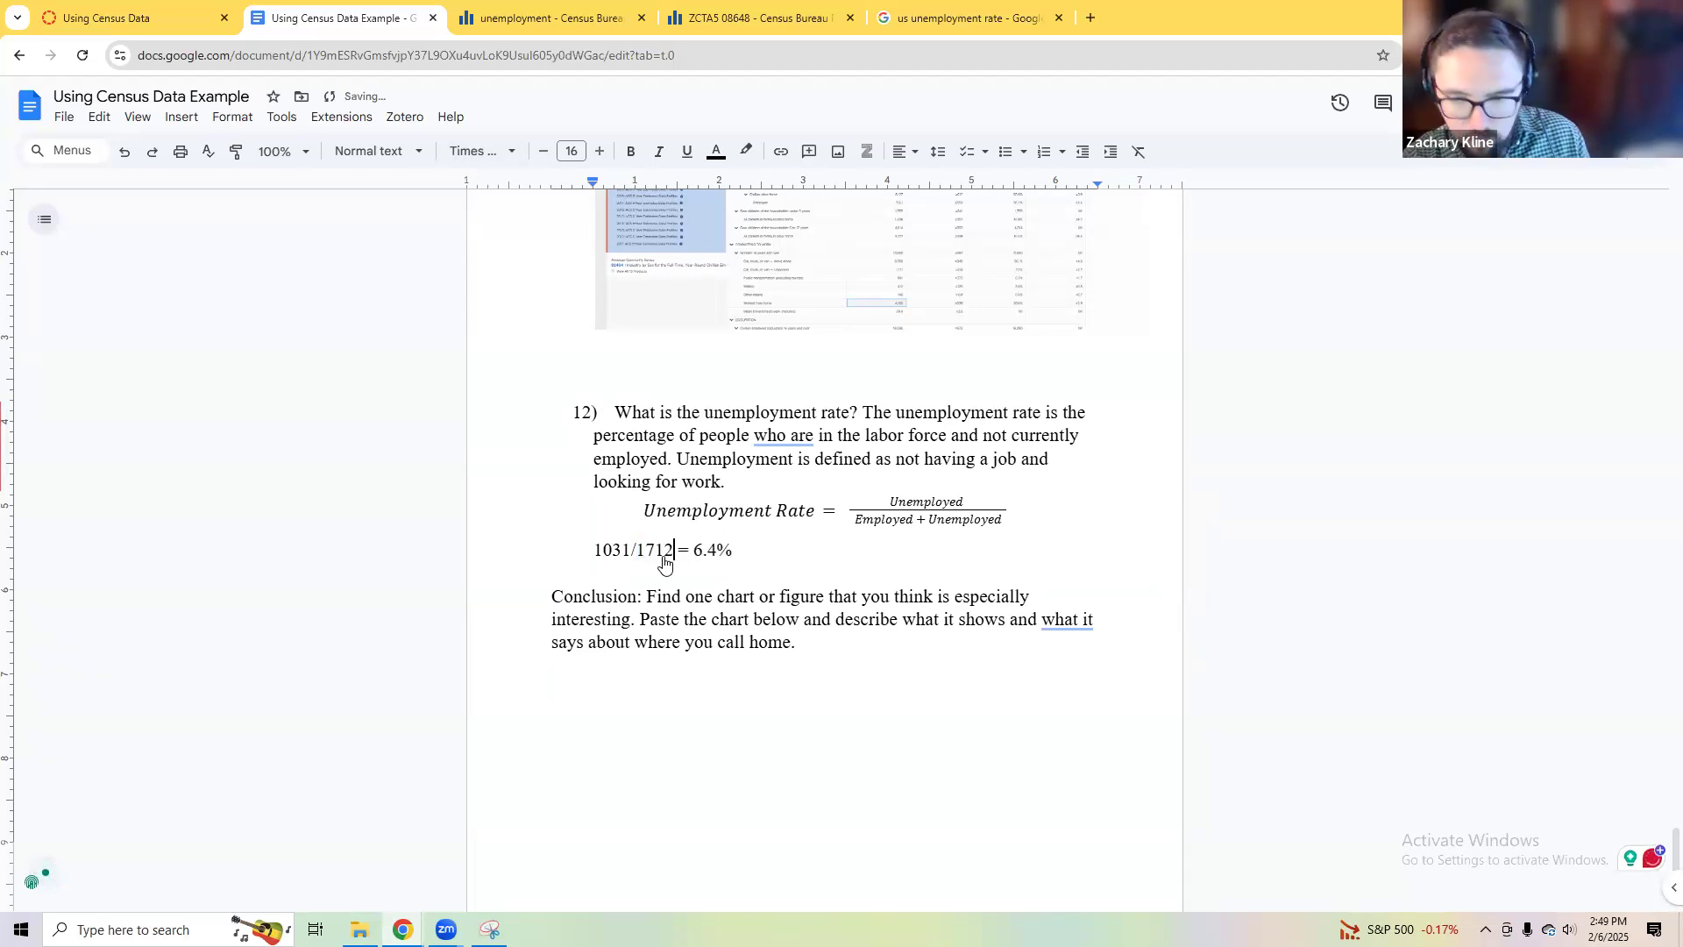
Step: Copy the expression 1031/17121 from the document and calculate it with a Google search
{"action": "double_click", "coordinate": [666, 557]}
{"action": "left_click_drag", "start_coordinate": [680, 556], "coordinate": [566, 554]}
{"action": "key", "text": "ctrl+c"}
{"action": "left_click", "coordinate": [913, 26]}
{"action": "left_click", "coordinate": [878, 58]}
{"action": "key", "text": "ctrl+v"}
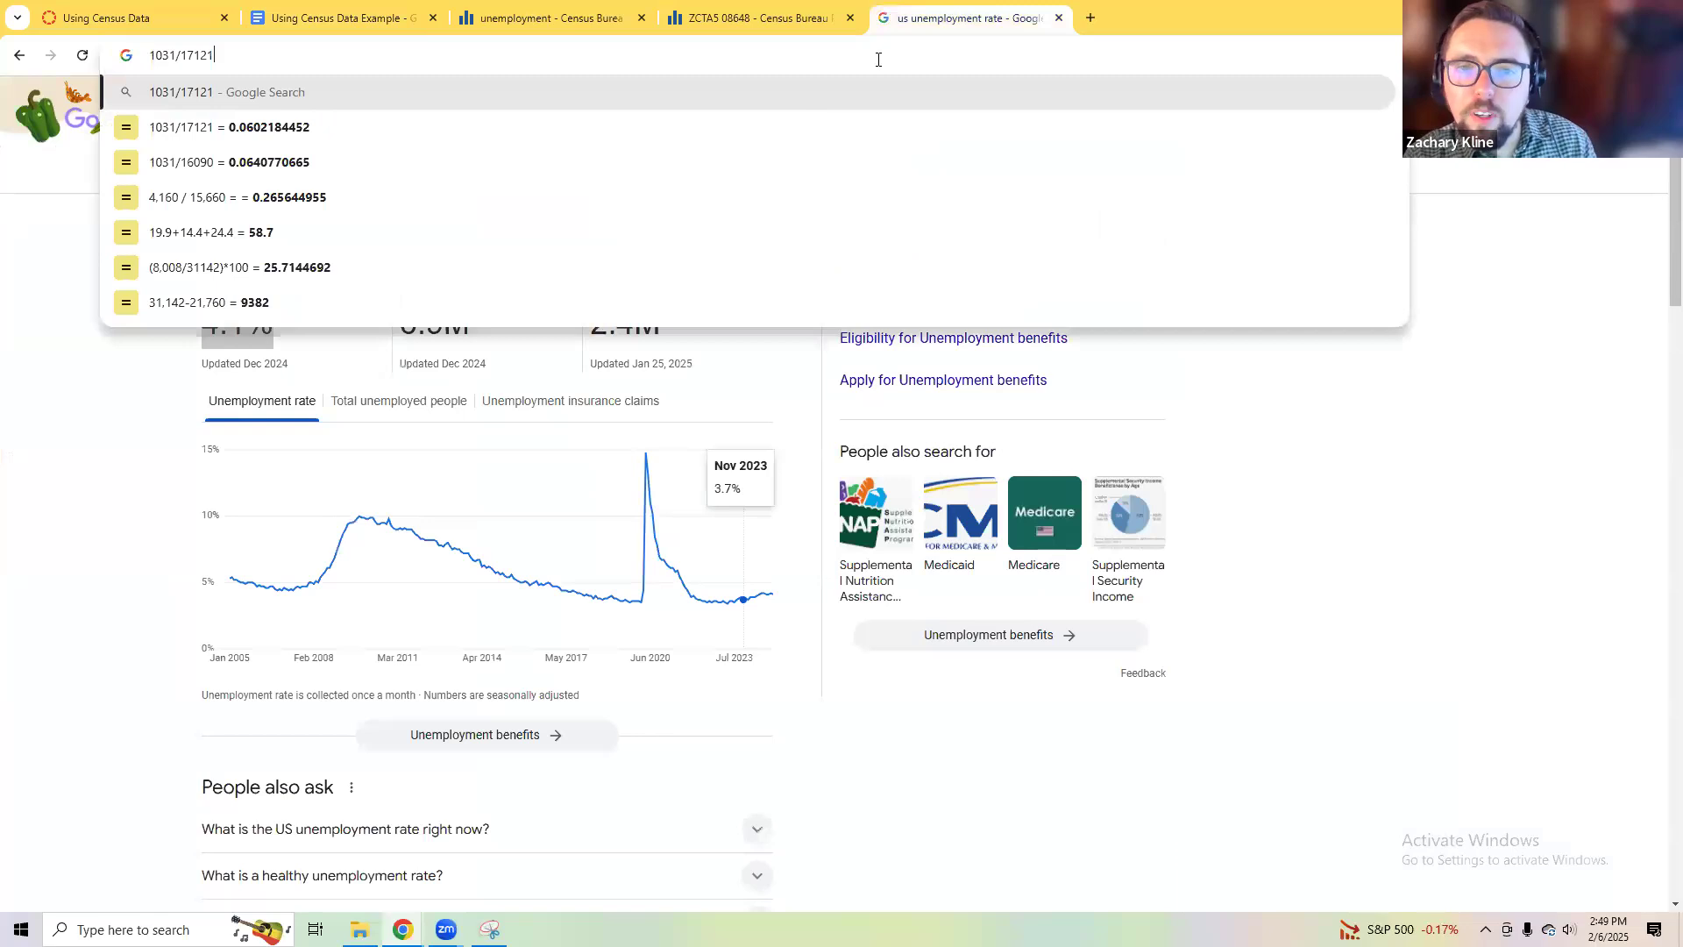
{"action": "key", "text": "Return"}
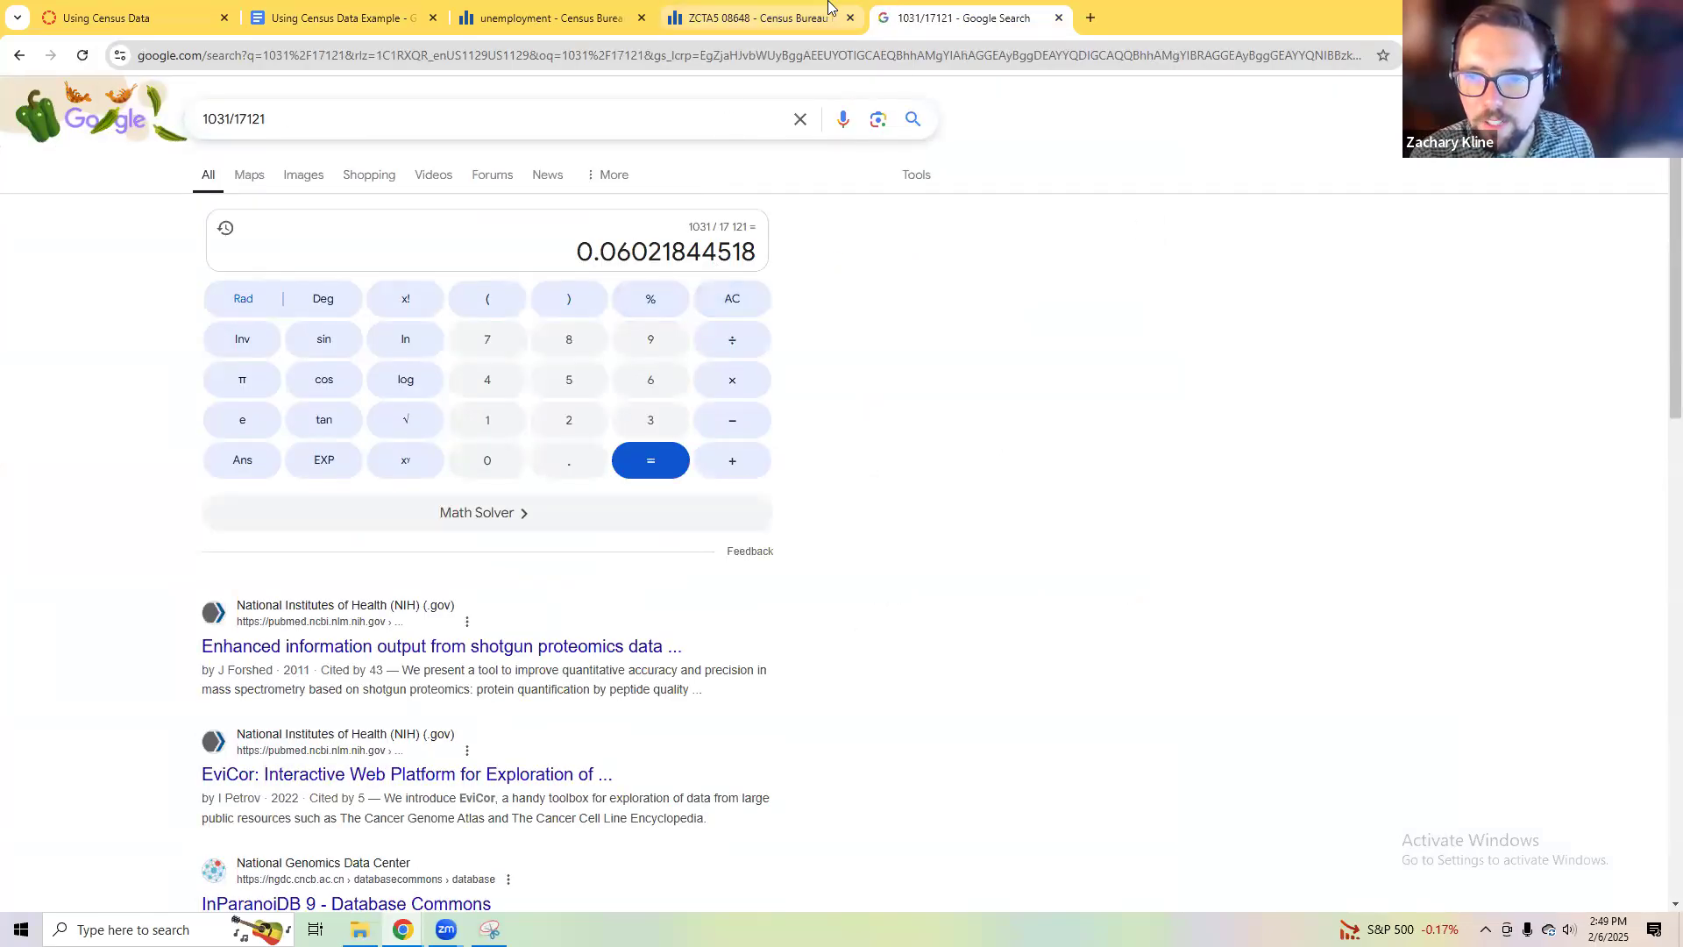
Step: Return to the document and correct the question 12 result to 6.0%
{"action": "left_click", "coordinate": [759, 17]}
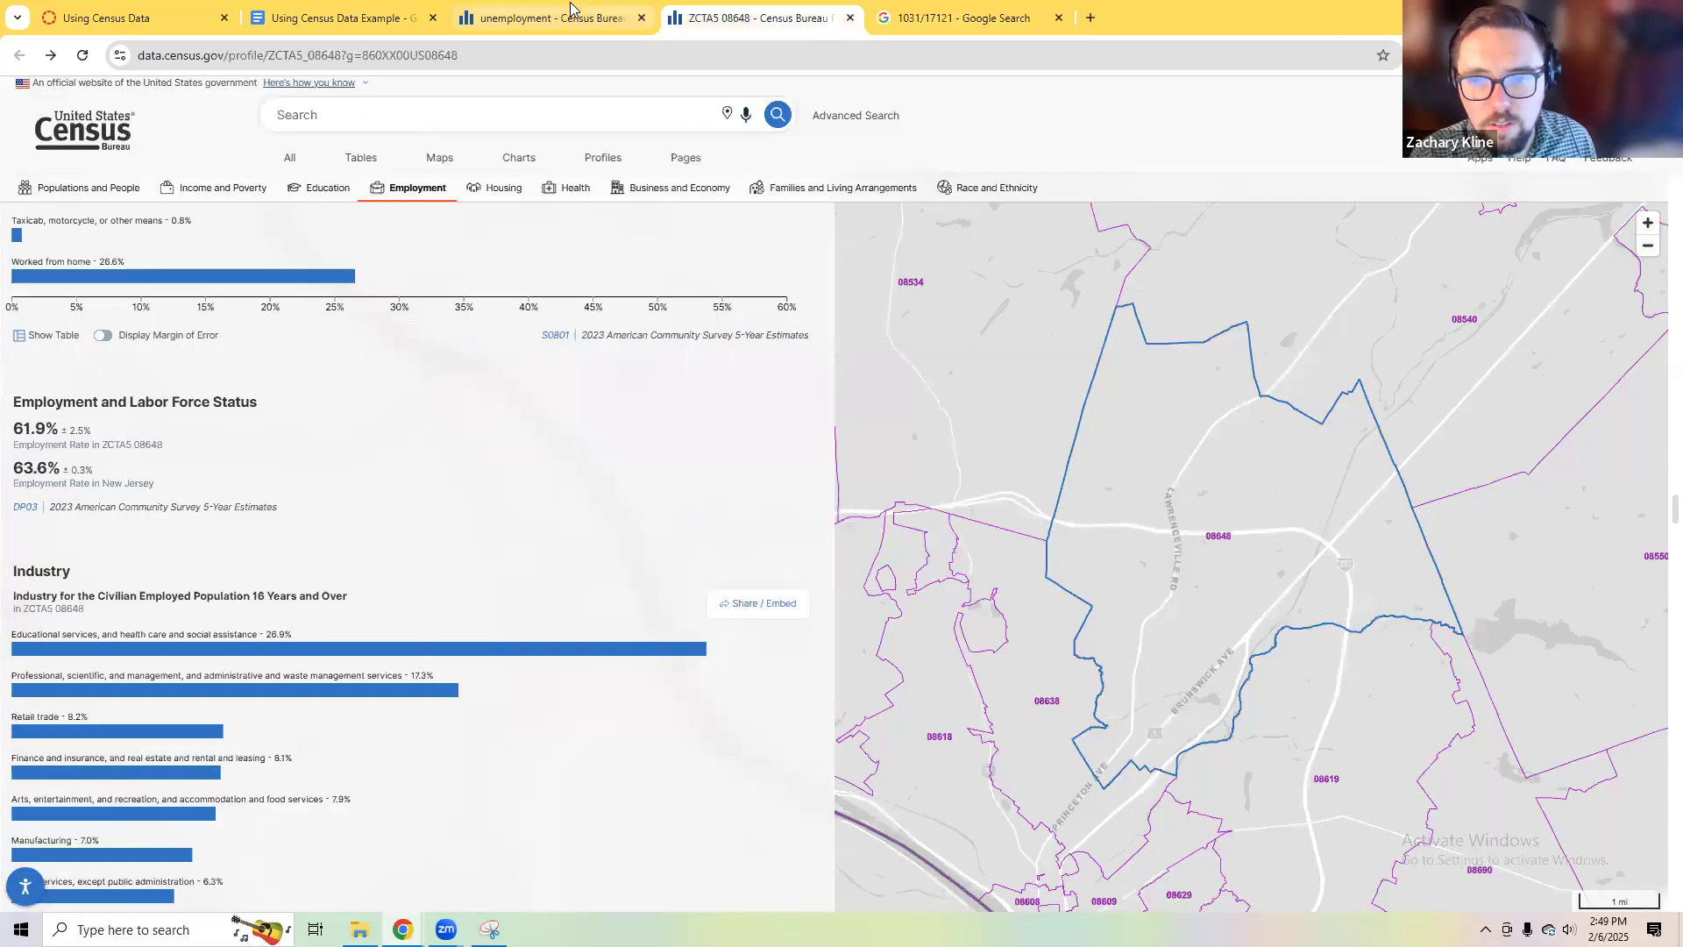
{"action": "left_click", "coordinate": [552, 18]}
{"action": "left_click", "coordinate": [350, 18]}
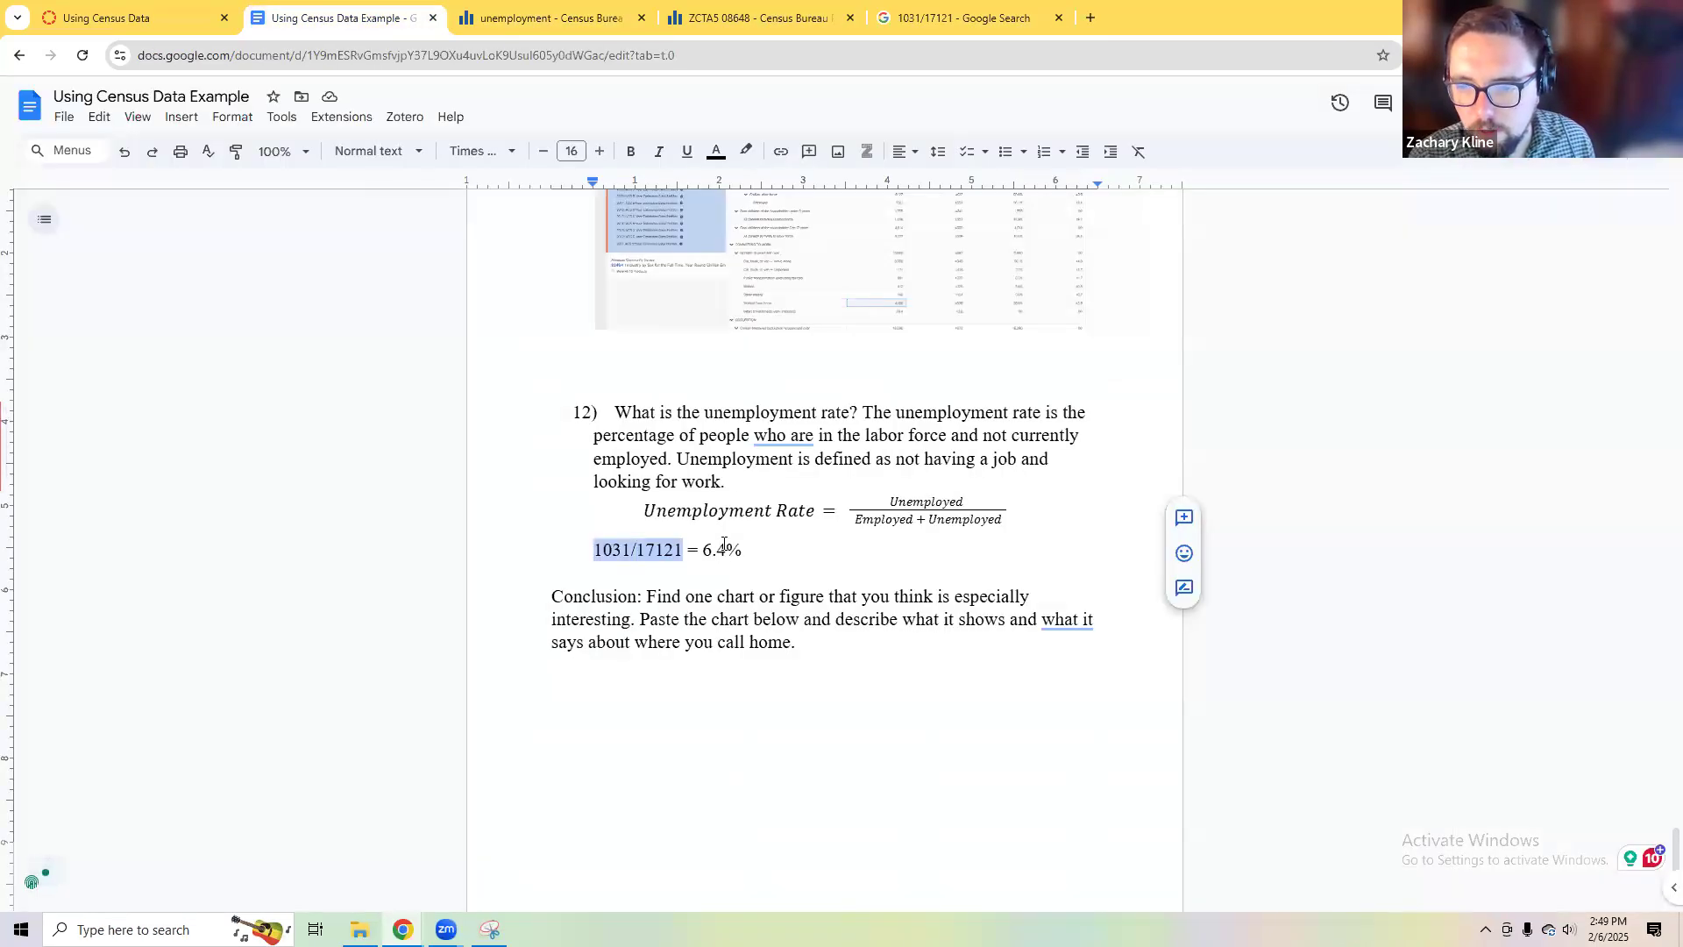
{"action": "left_click", "coordinate": [725, 546]}
{"action": "key", "text": "BackSpace"}
{"action": "type", "text": "0"}
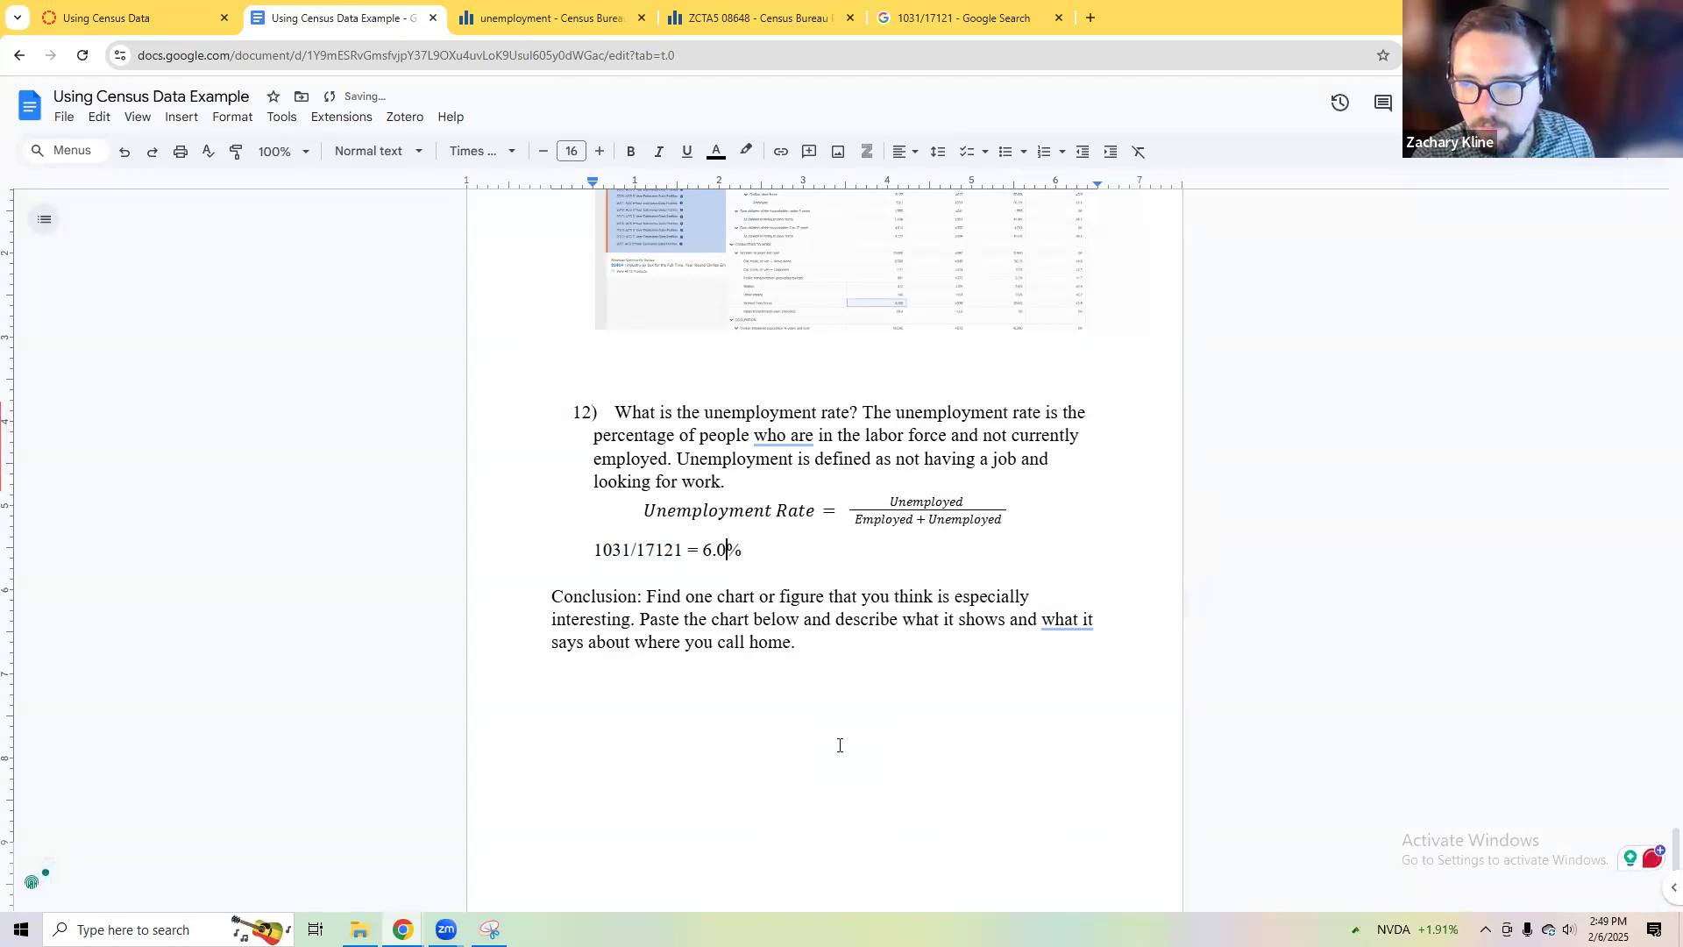
Step: Paste the annotated DP03 screenshot on a new line below the question 12 answer
{"action": "left_click", "coordinate": [759, 17]}
{"action": "left_click", "coordinate": [349, 11]}
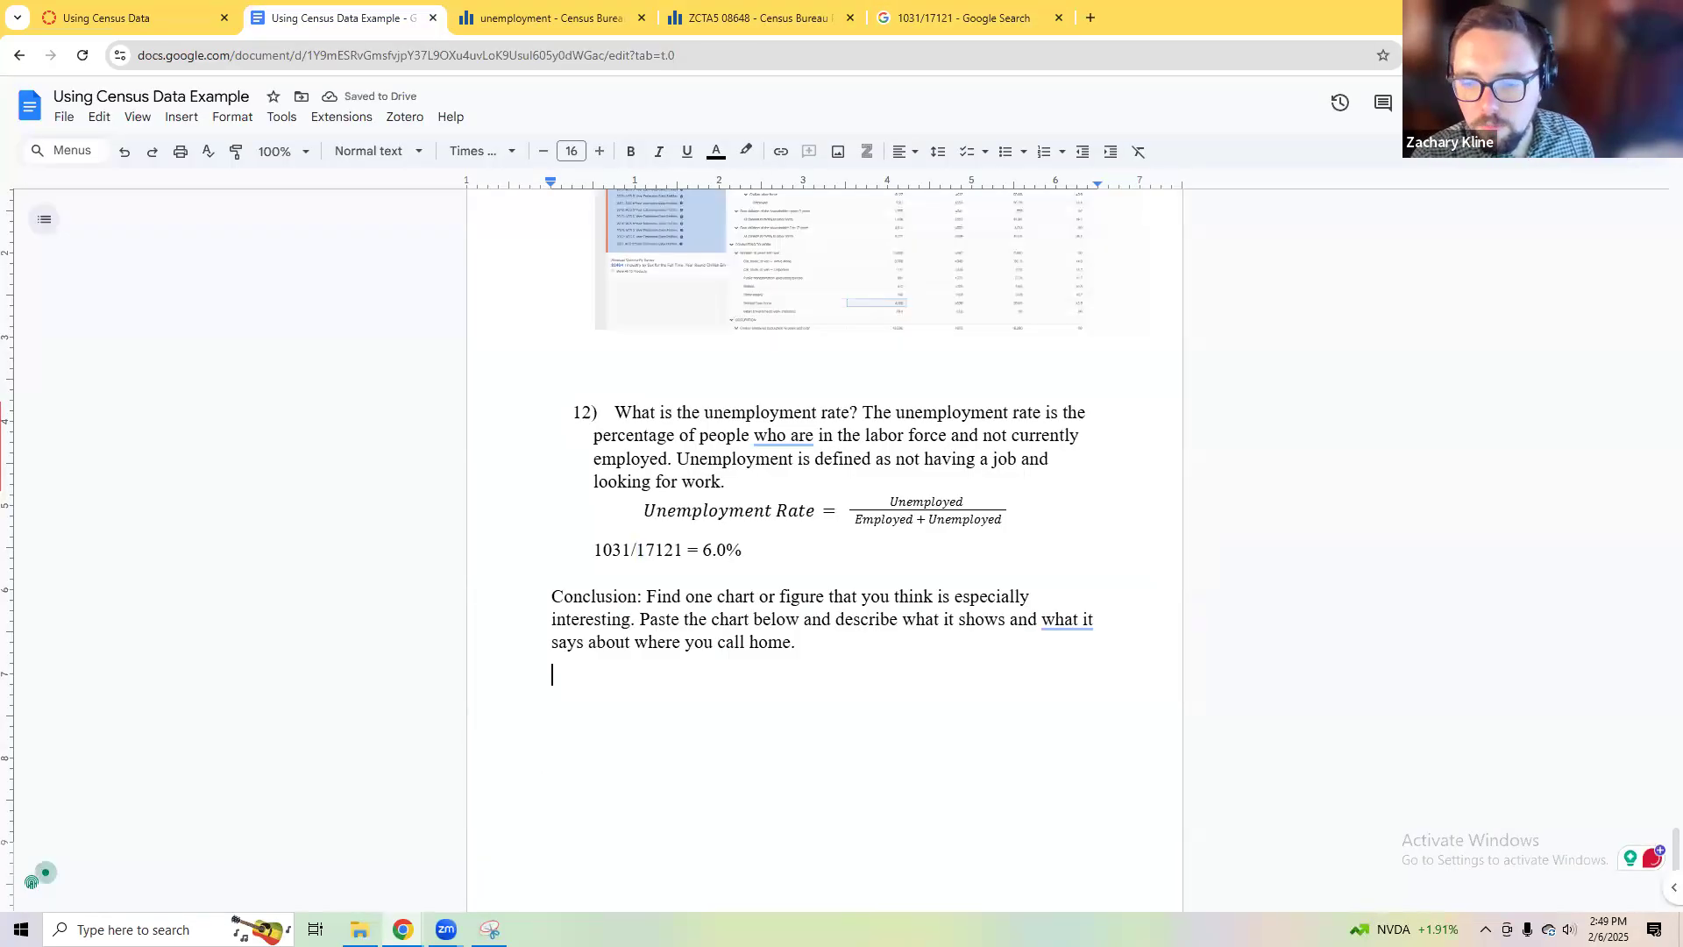
{"action": "left_click", "coordinate": [489, 929]}
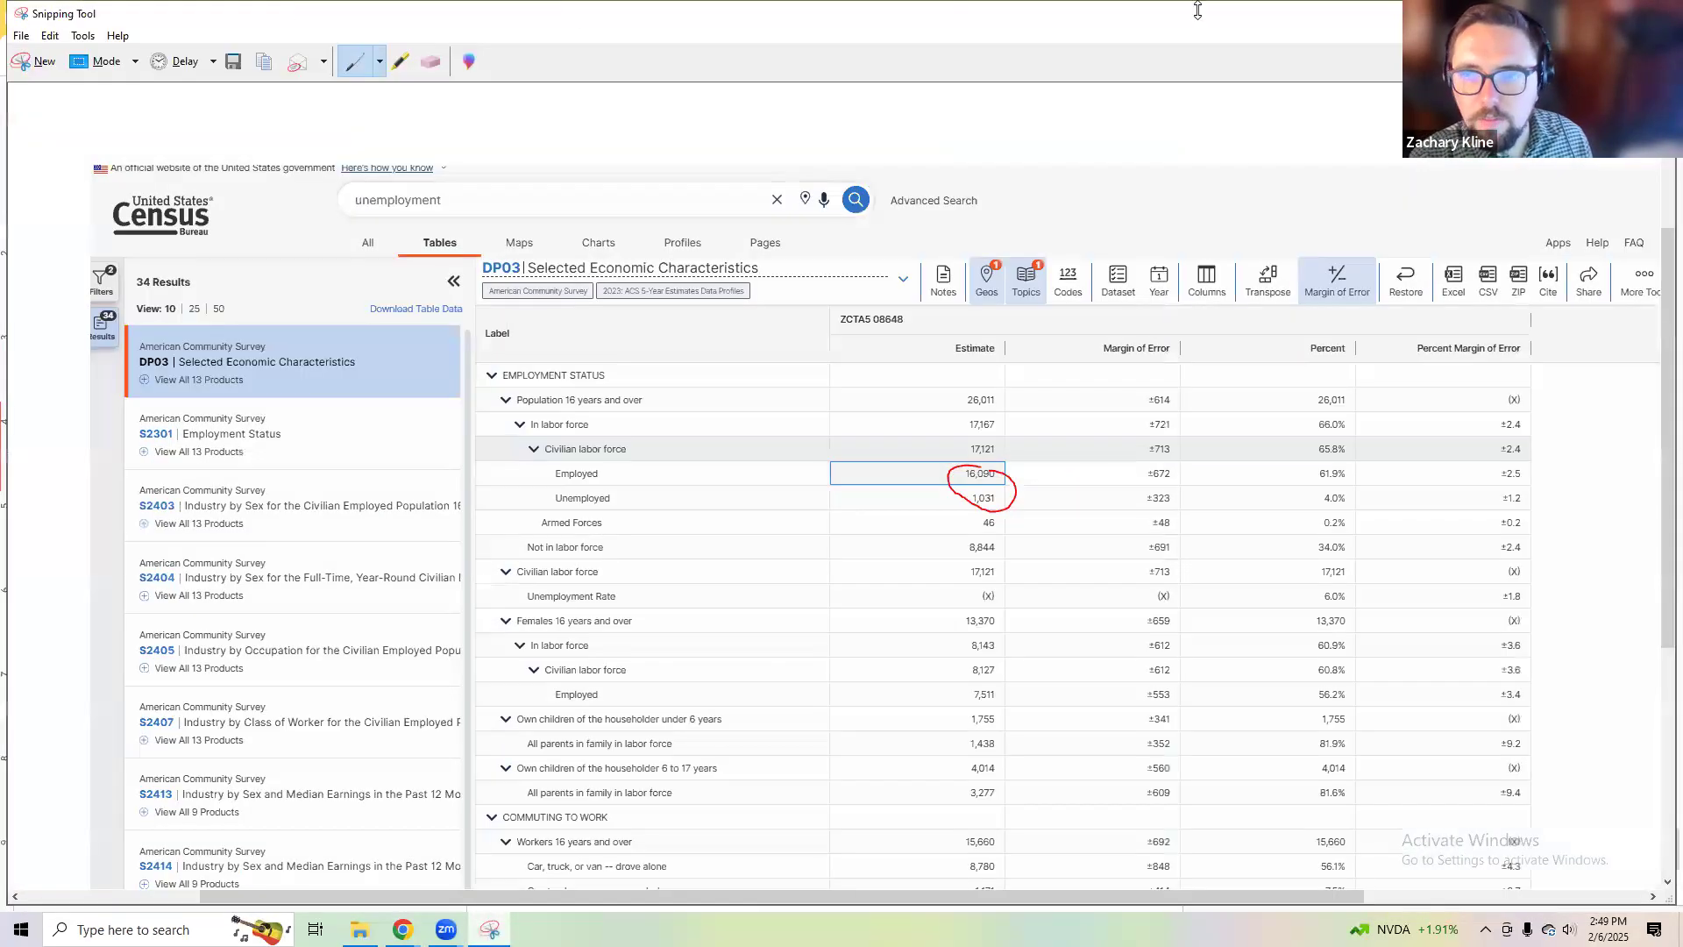
{"action": "key", "text": "alt+Tab"}
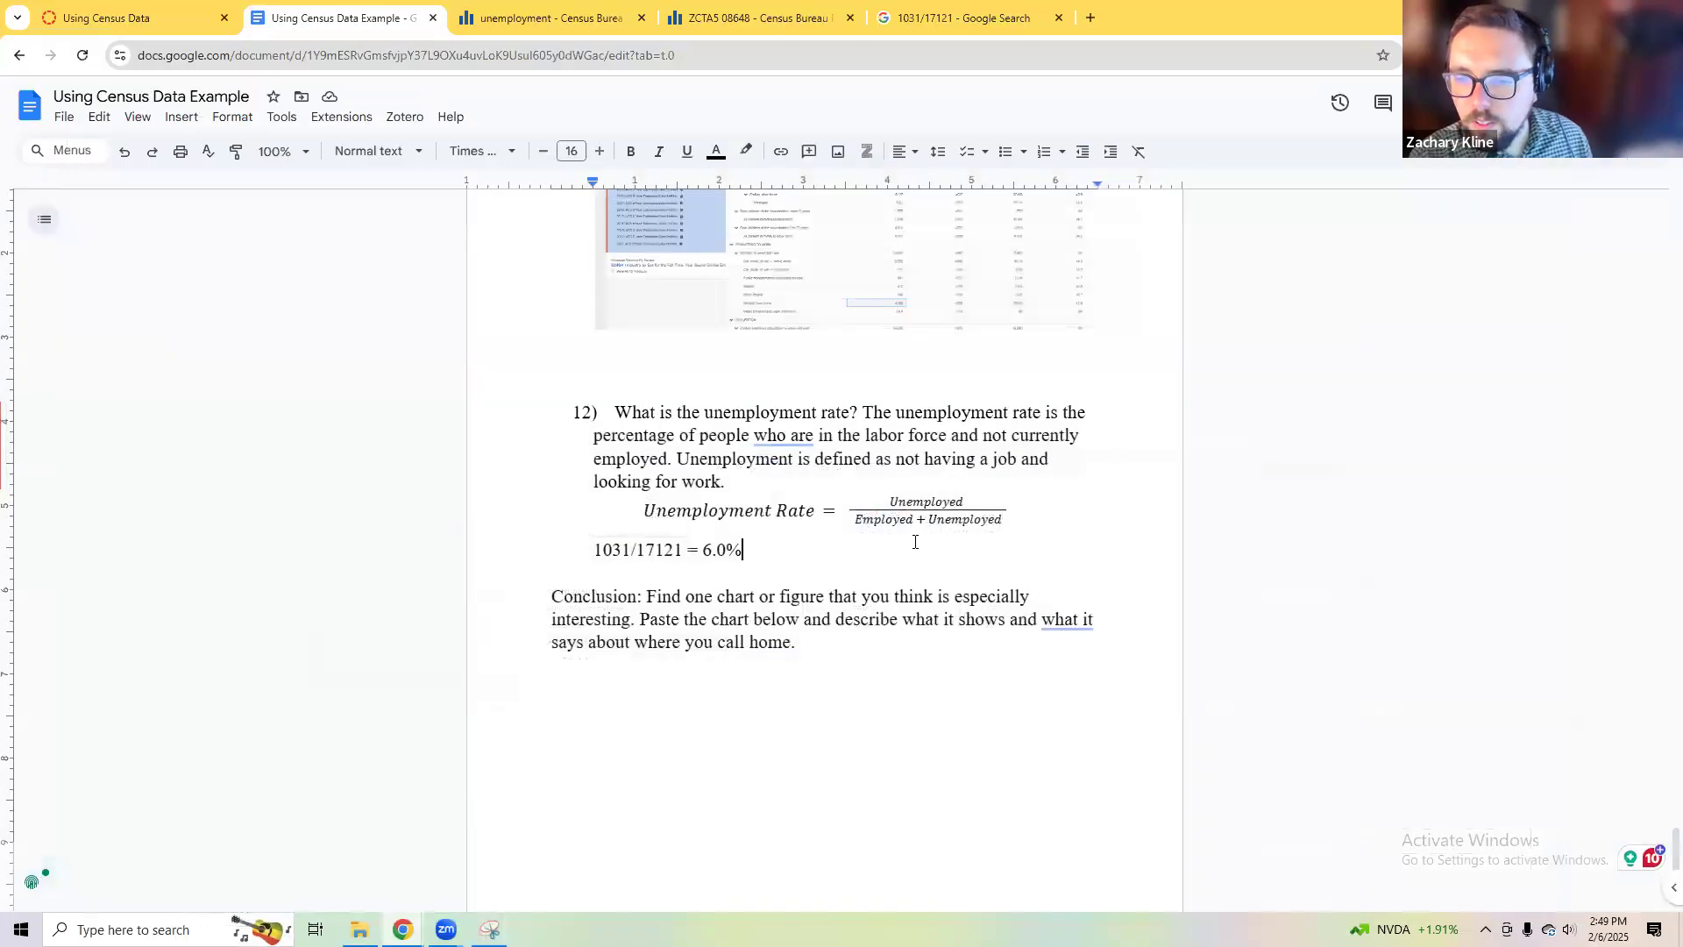
{"action": "key", "text": "Return"}
{"action": "key", "text": "ctrl+v"}
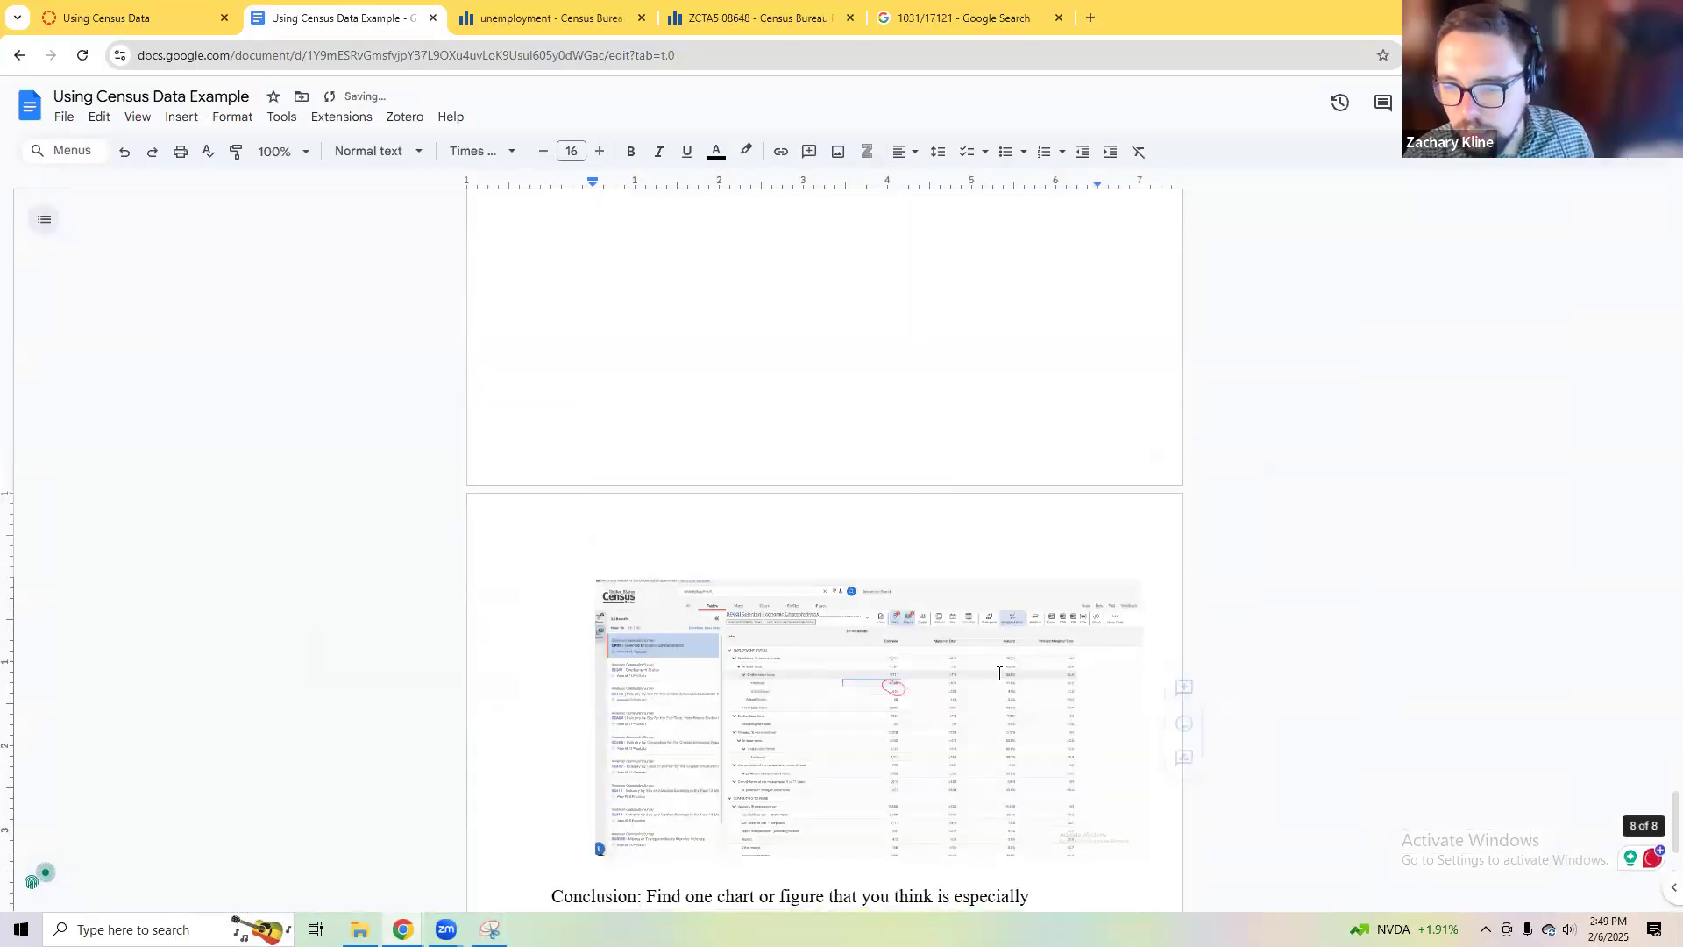
Step: Review the Conclusion prompt below the pasted screenshot, which asks for an interesting chart and a description
{"action": "scroll", "coordinate": [999, 672], "scroll_direction": "down", "scroll_amount": 3}
{"action": "left_click_drag", "start_coordinate": [795, 680], "coordinate": [645, 638]}
{"action": "left_click", "coordinate": [688, 649]}
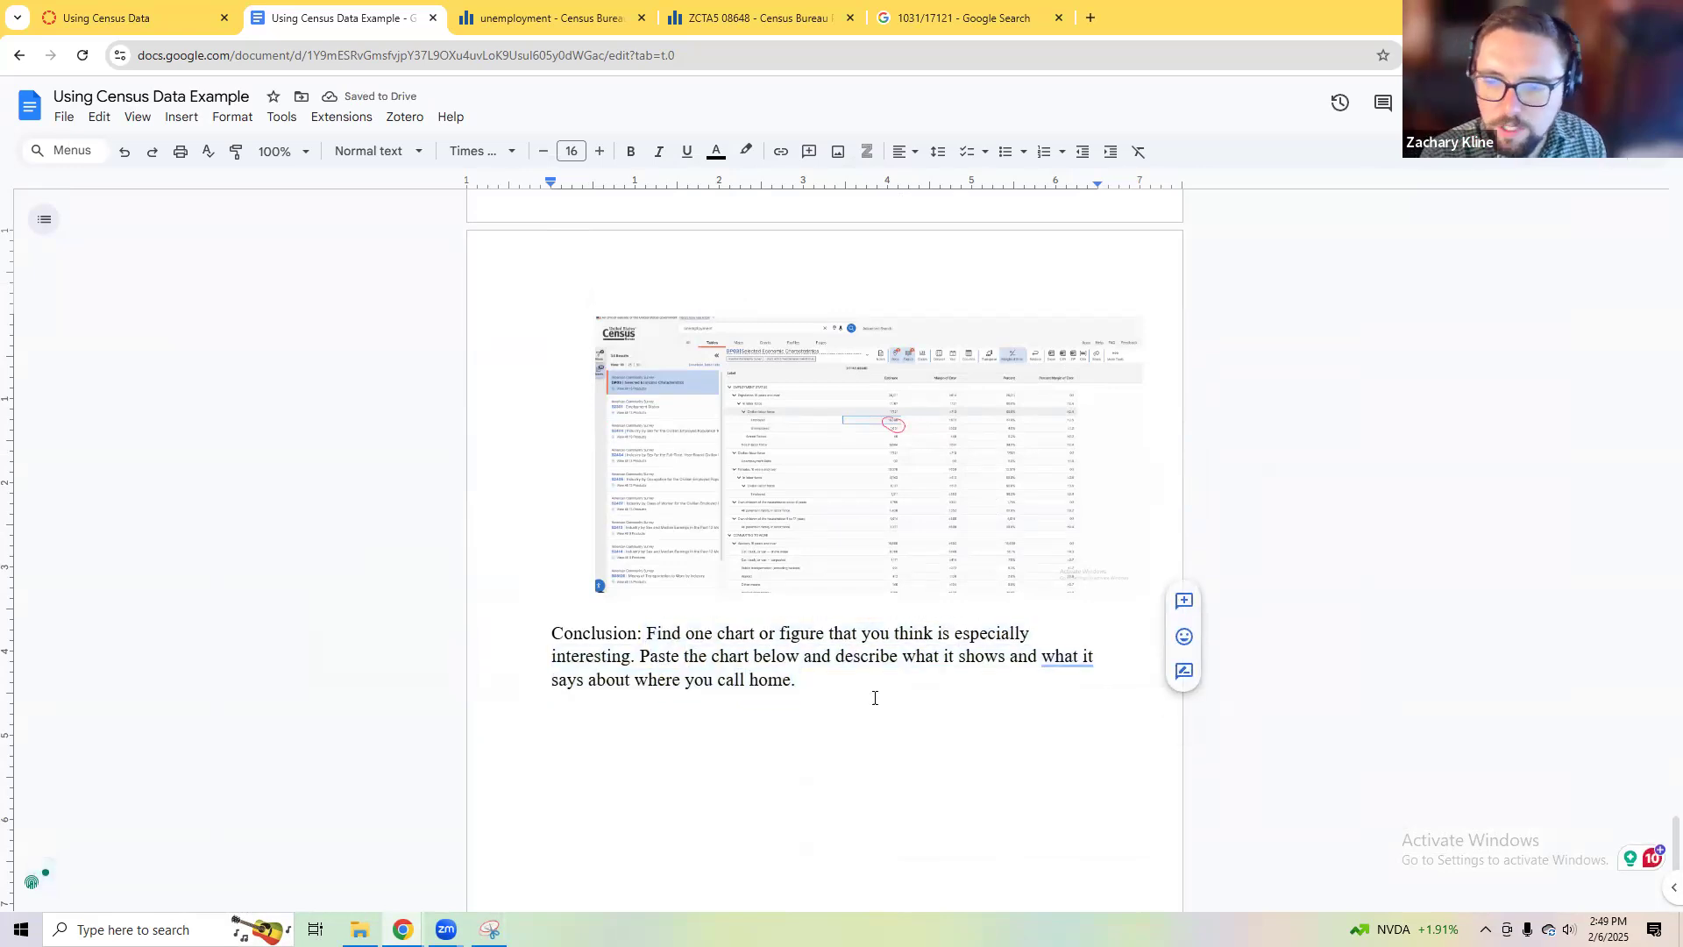
Step: Return to the ZCTA5 08648 profile and look through its charts from Employment back to Education
{"action": "left_click", "coordinate": [684, 18]}
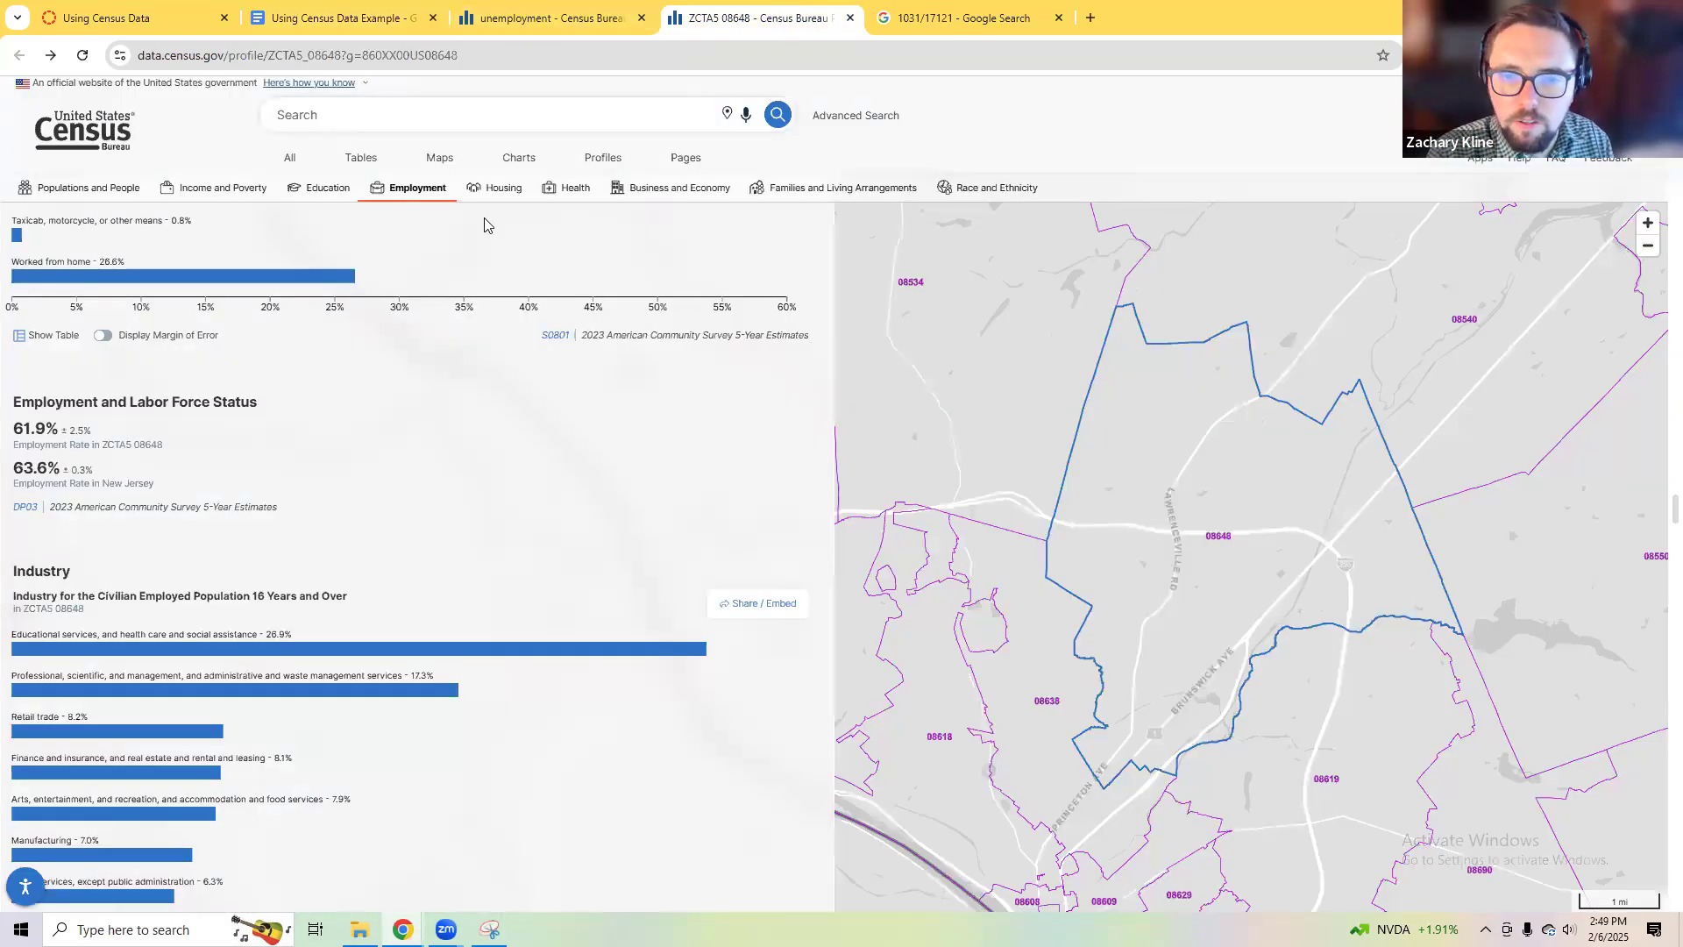
{"action": "scroll", "coordinate": [145, 388], "scroll_direction": "up", "scroll_amount": 5}
{"action": "scroll", "coordinate": [144, 388], "scroll_direction": "up", "scroll_amount": 10}
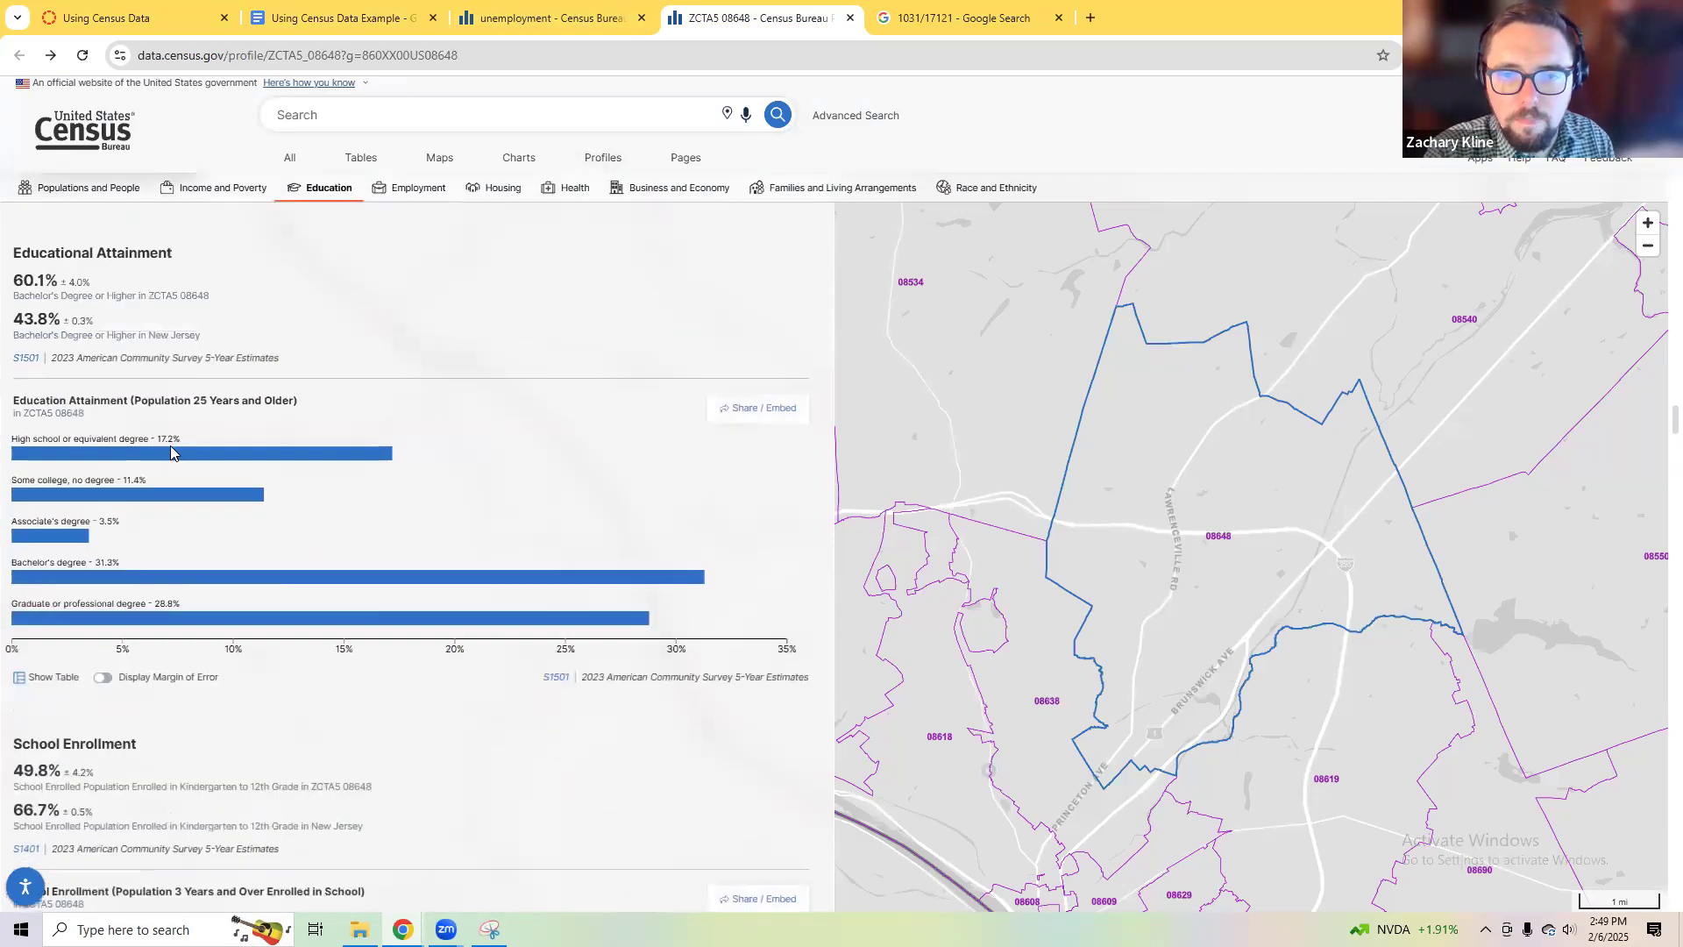
Step: Switch to the unemployment search and look through its results of all types before returning to the tables
{"action": "left_click", "coordinate": [601, 10]}
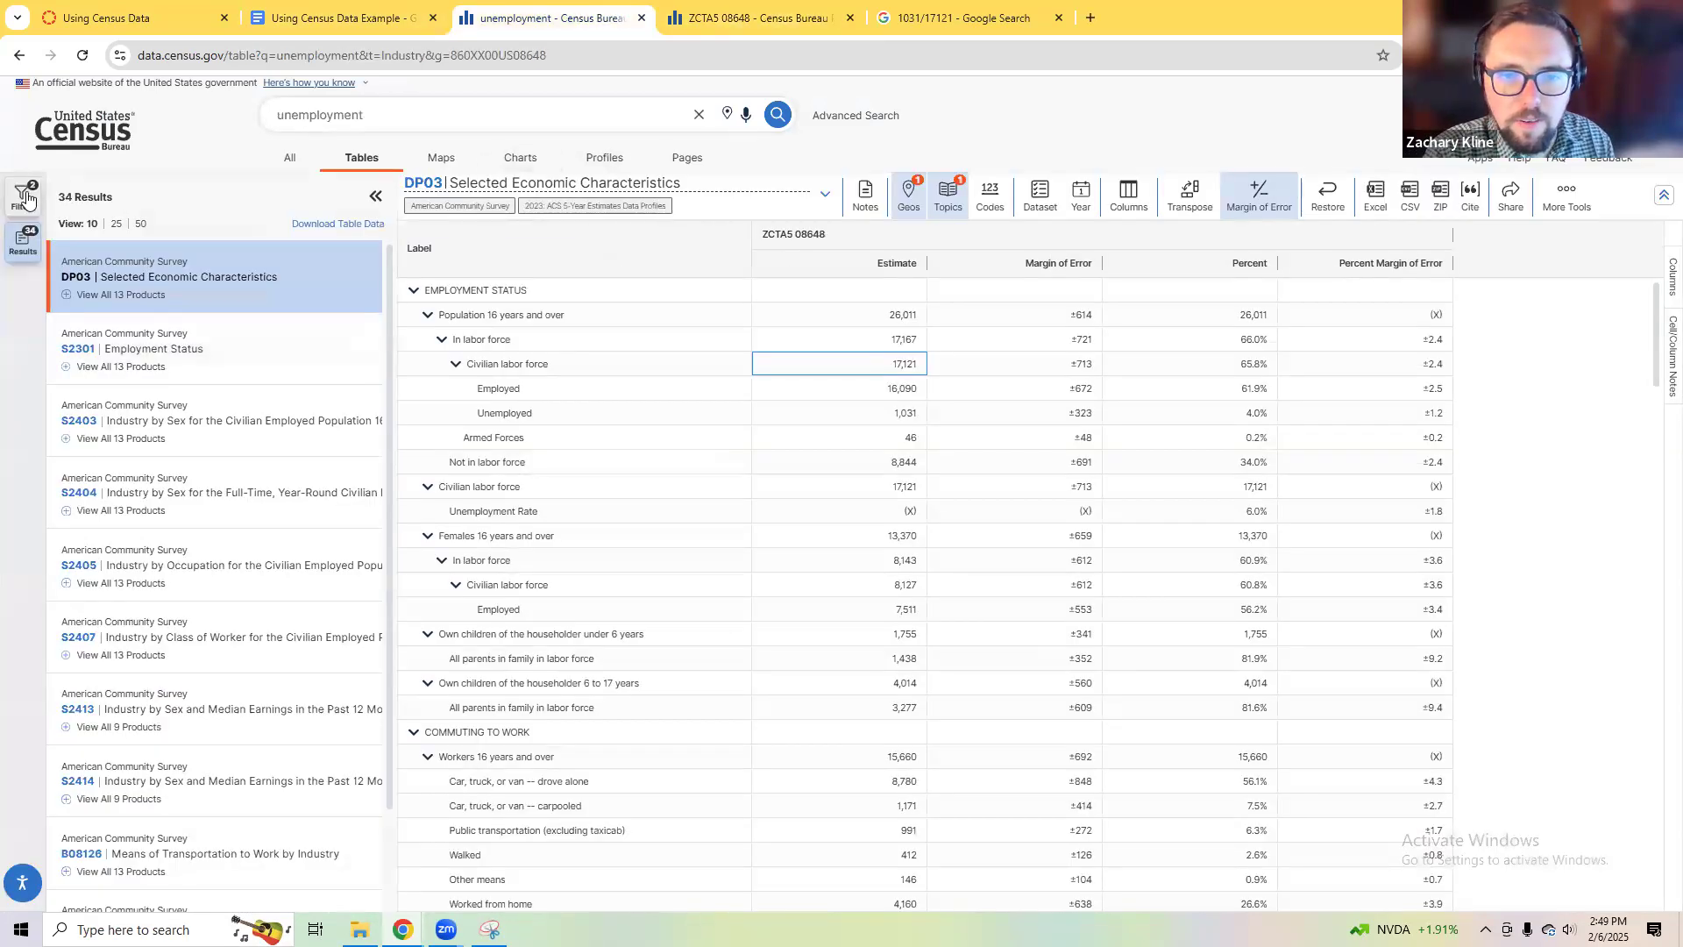
{"action": "left_click", "coordinate": [288, 160]}
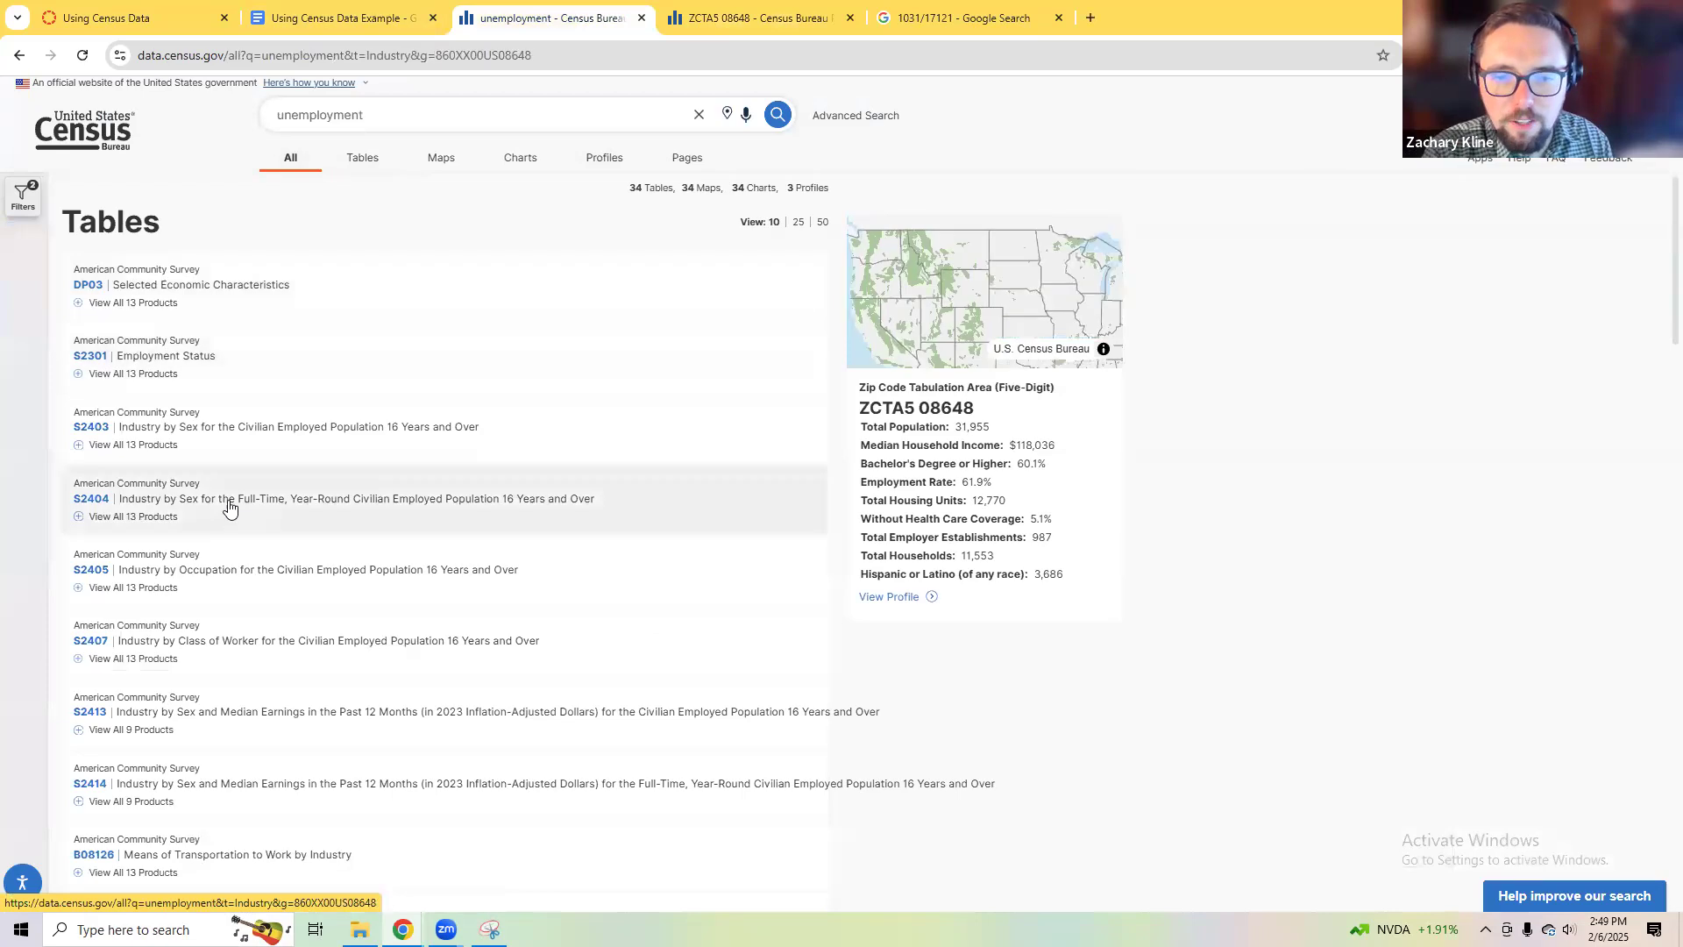
{"action": "scroll", "coordinate": [588, 637], "scroll_direction": "down", "scroll_amount": 2}
{"action": "scroll", "coordinate": [588, 637], "scroll_direction": "down", "scroll_amount": 5}
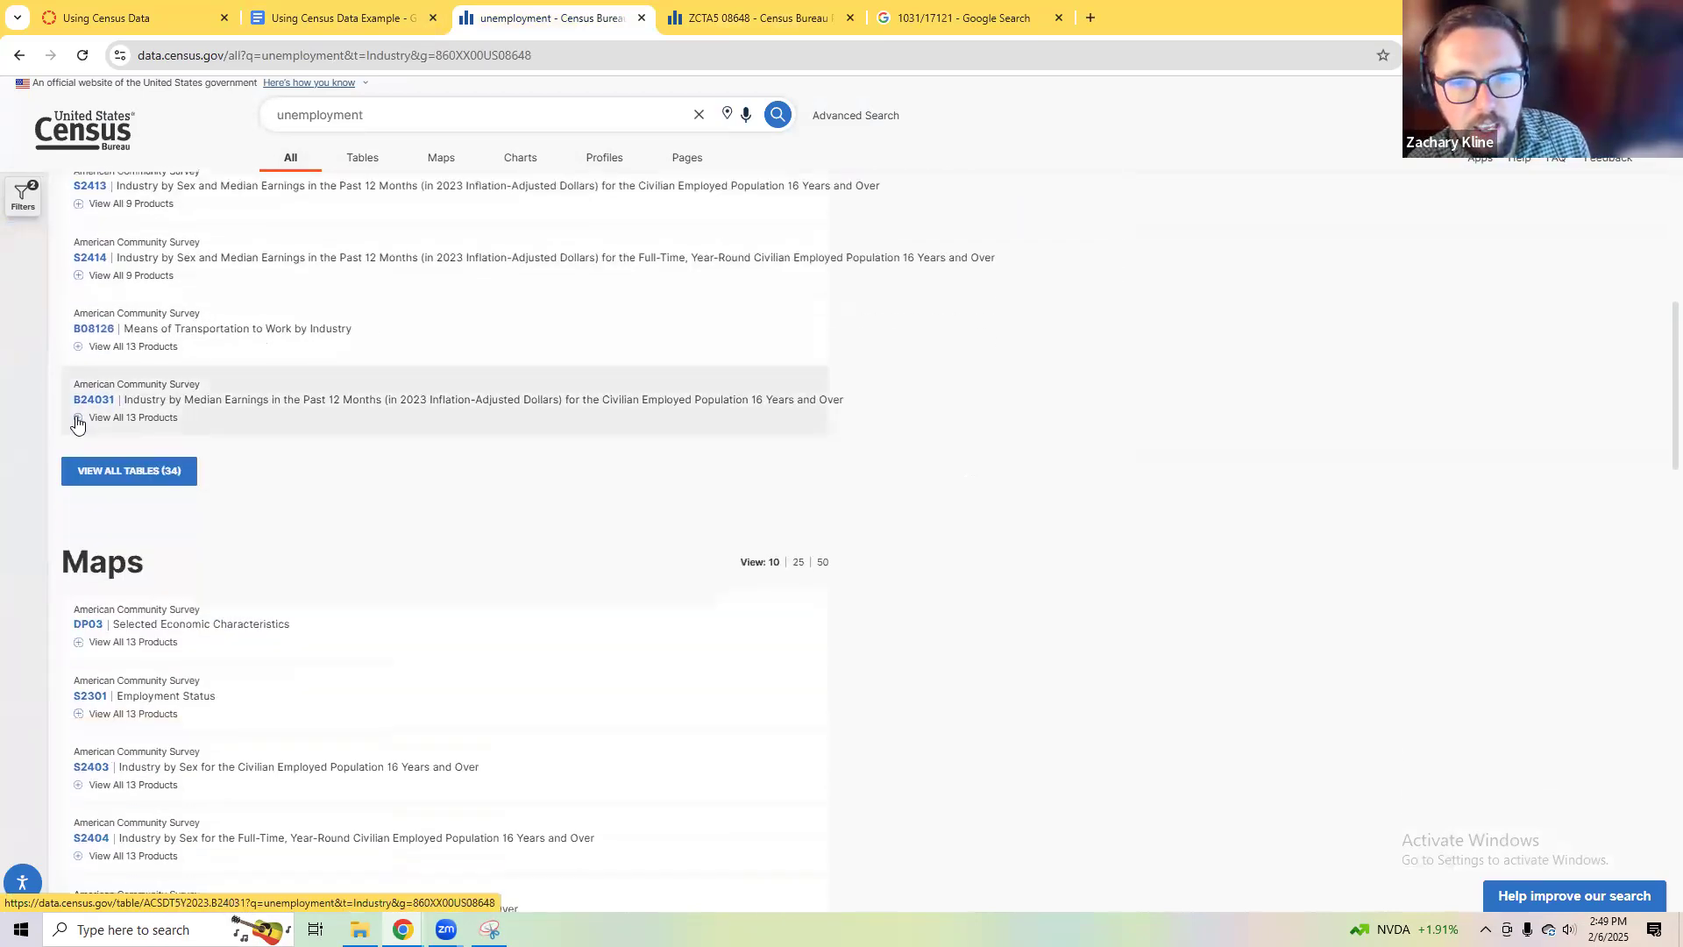
{"action": "scroll", "coordinate": [456, 210], "scroll_direction": "up", "scroll_amount": 6}
{"action": "left_click", "coordinate": [362, 160]}
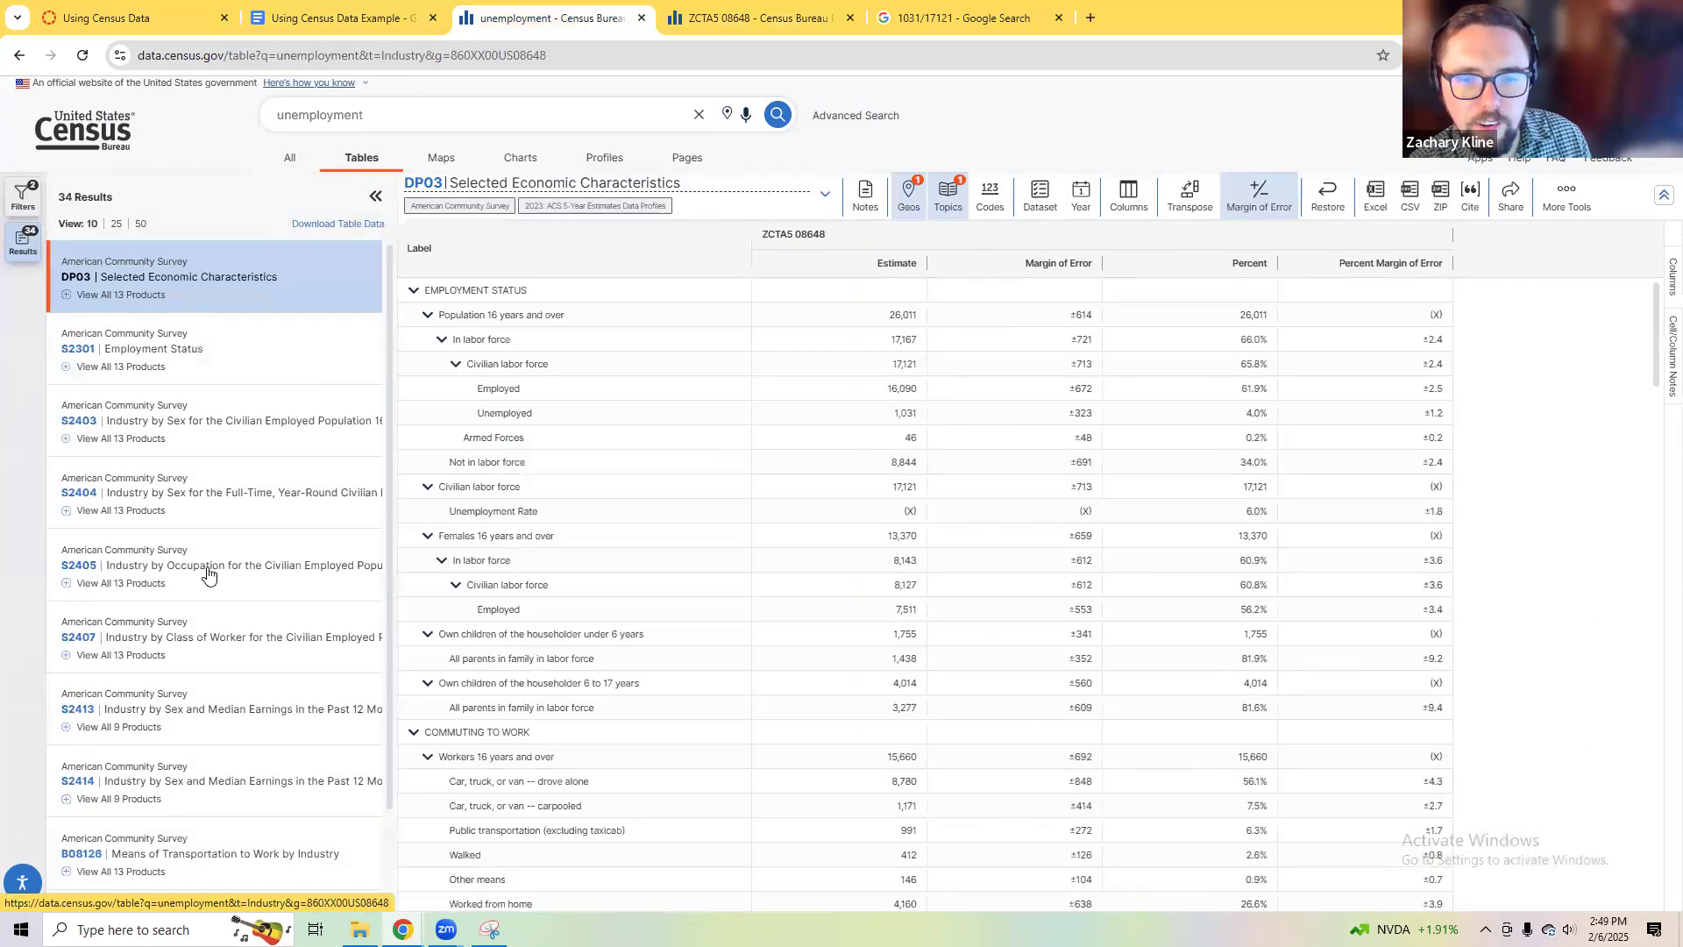
Step: Show all unemployment search results and add the Families and Living Arrangements topic filter
{"action": "left_click", "coordinate": [373, 200]}
{"action": "left_click", "coordinate": [276, 170]}
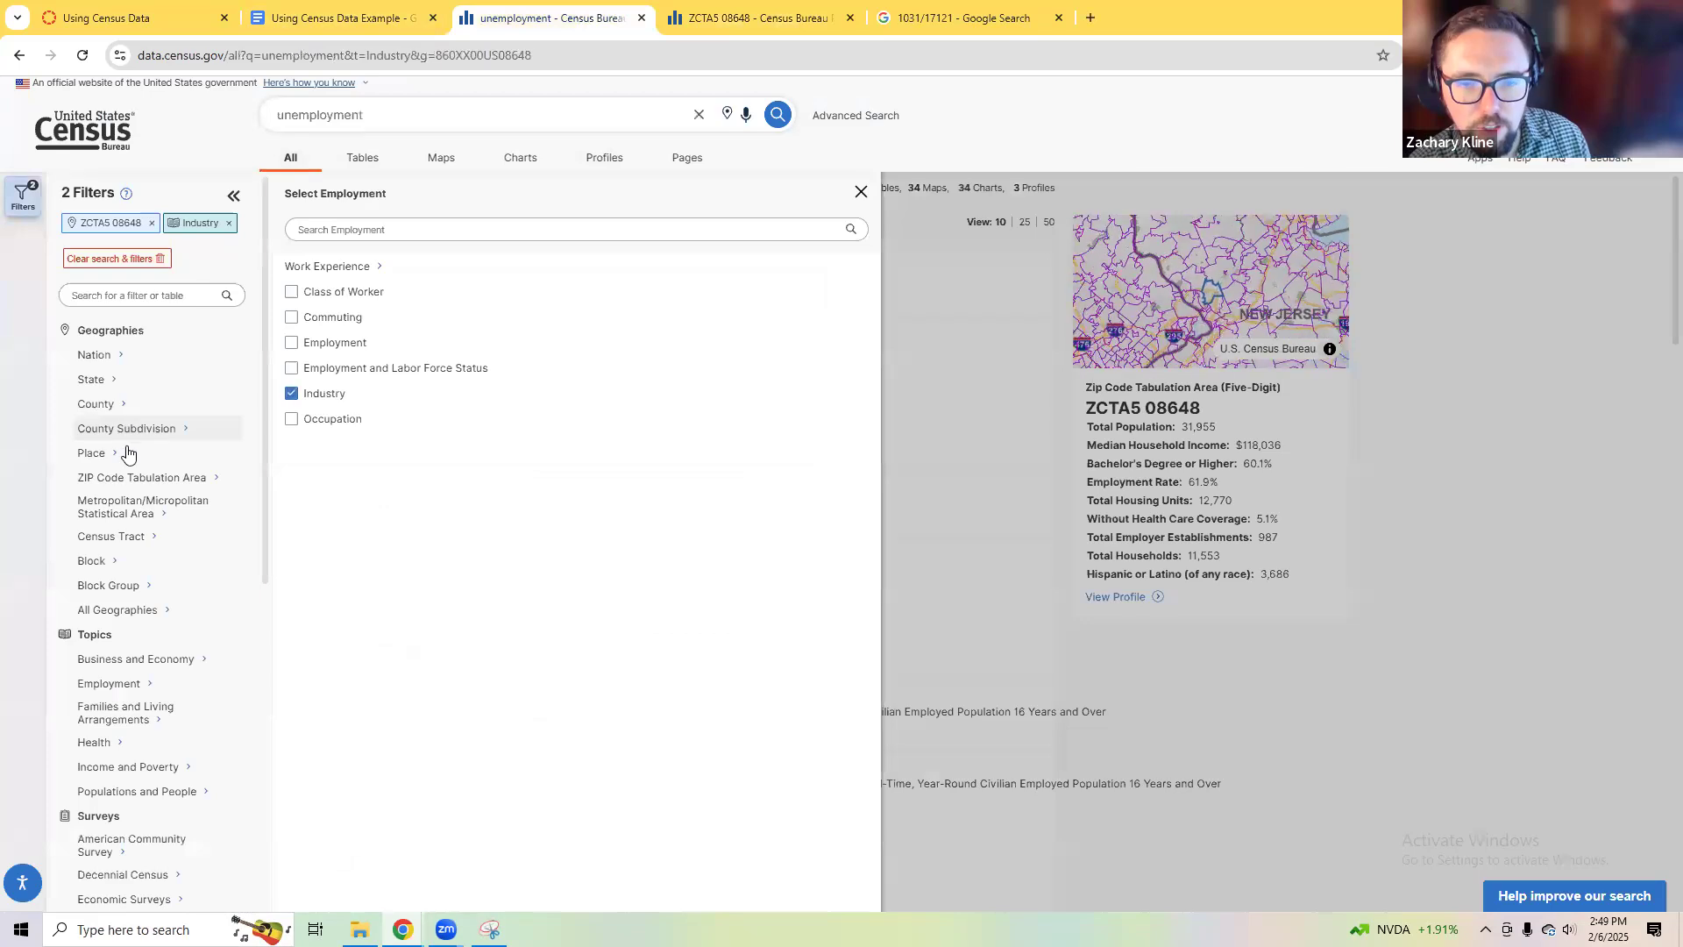
{"action": "scroll", "coordinate": [140, 614], "scroll_direction": "down", "scroll_amount": 3}
{"action": "scroll", "coordinate": [132, 687], "scroll_direction": "up", "scroll_amount": 1}
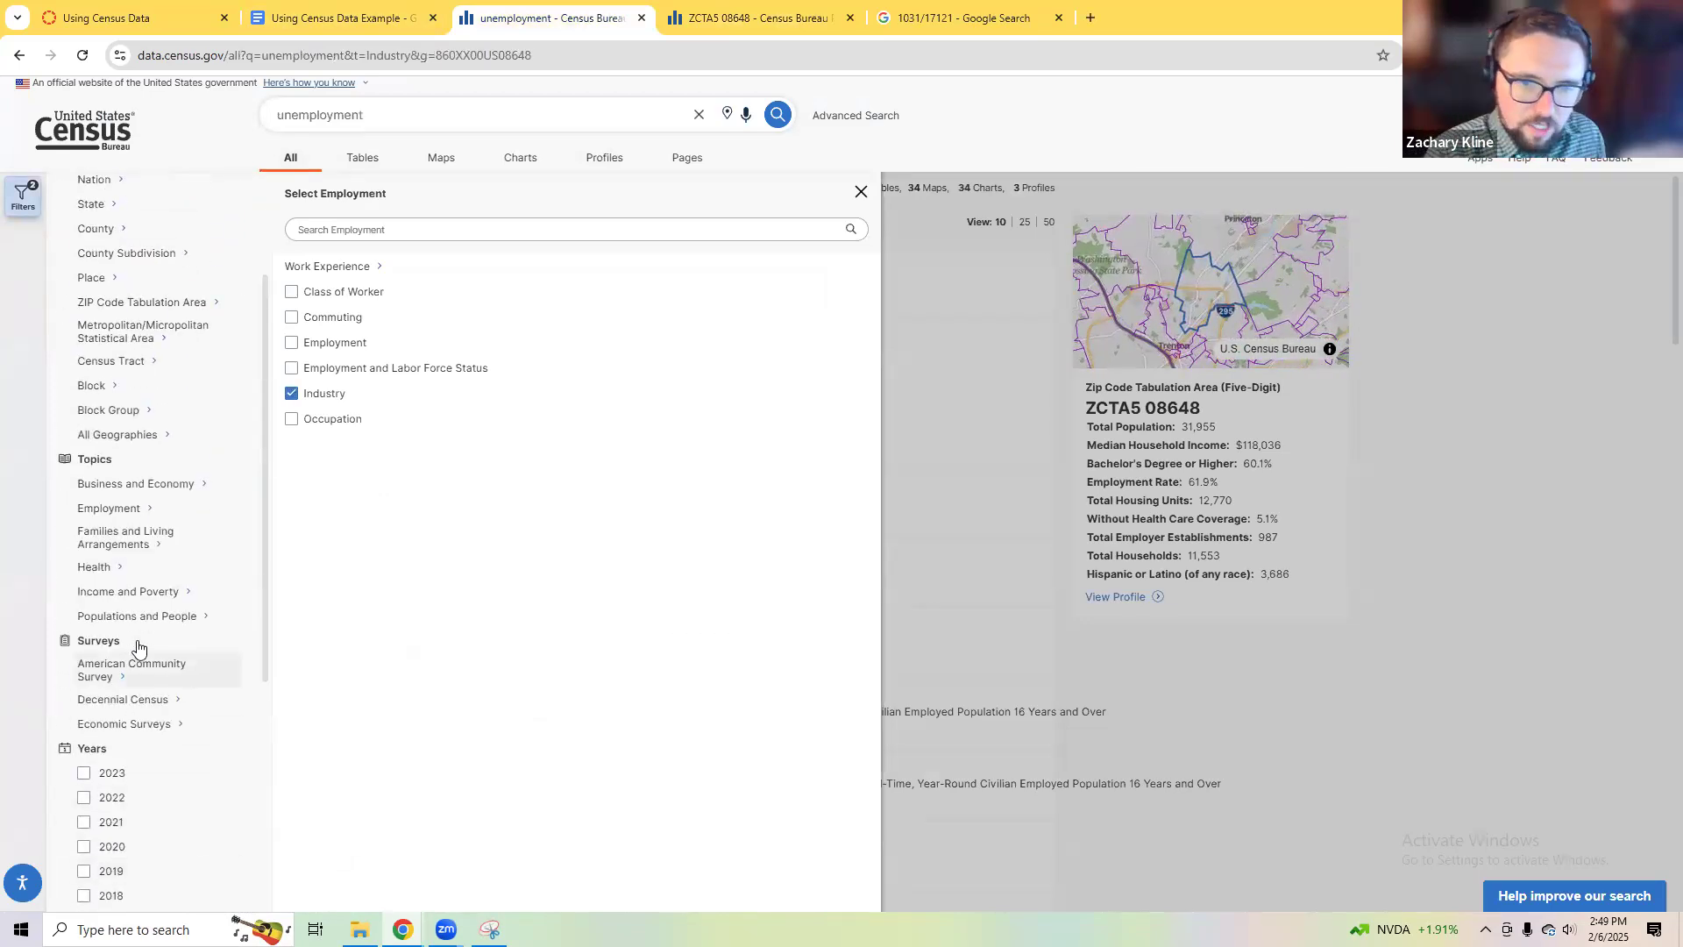
{"action": "left_click", "coordinate": [147, 555]}
{"action": "left_click", "coordinate": [431, 321]}
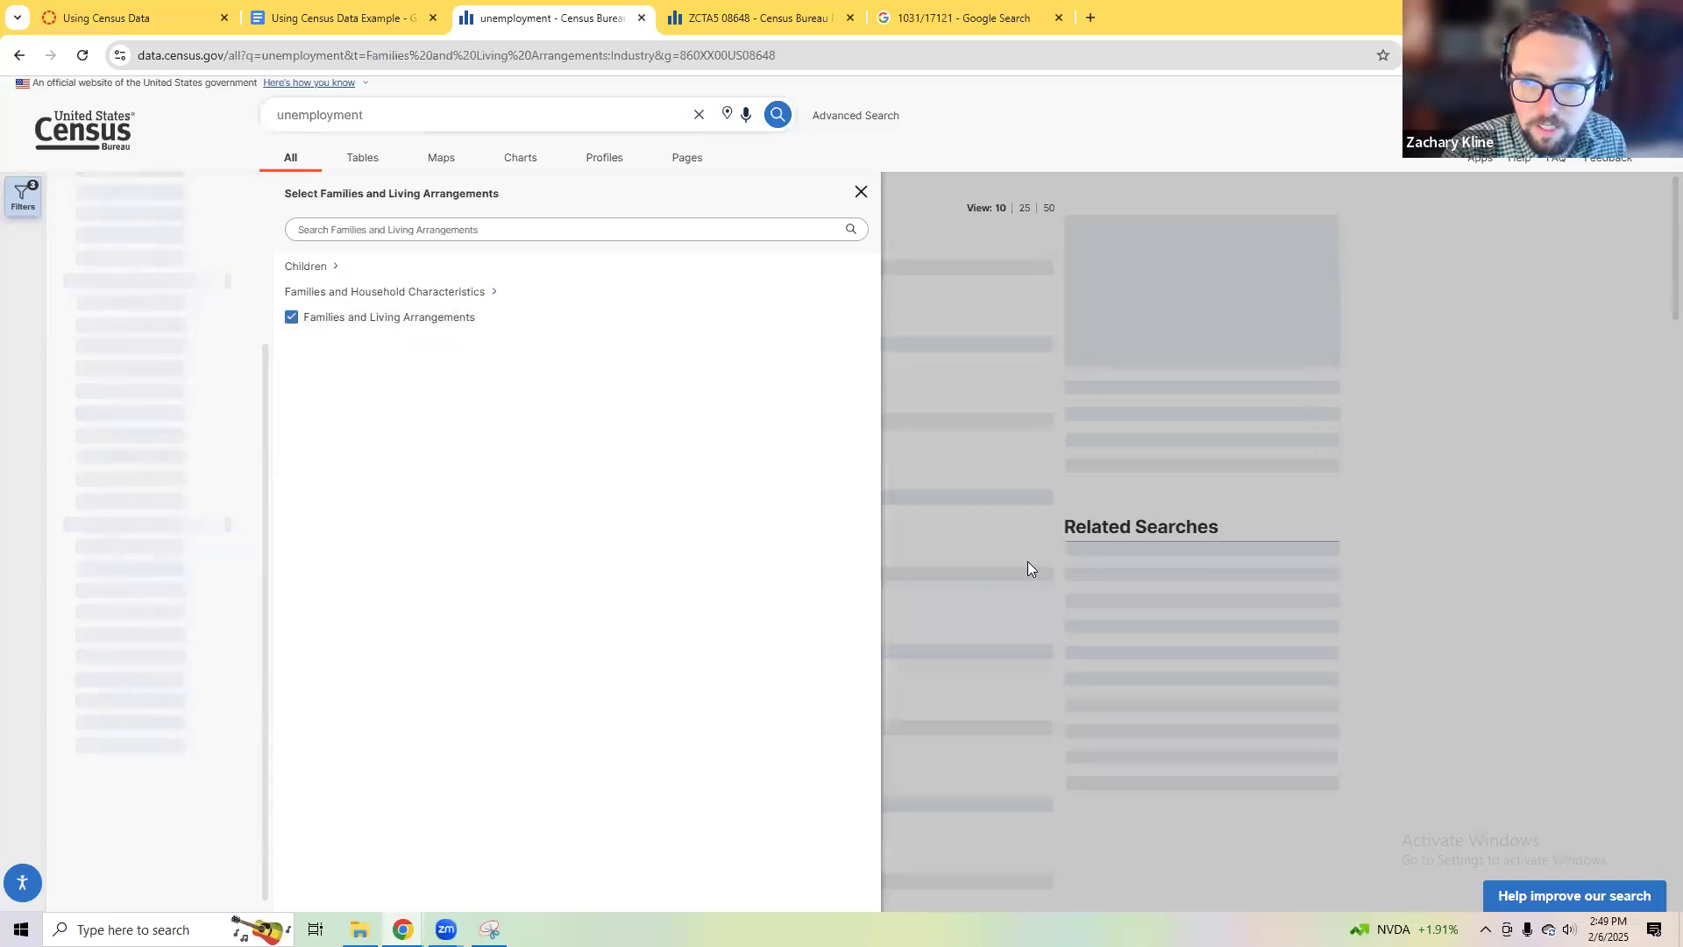
{"action": "left_click", "coordinate": [861, 191]}
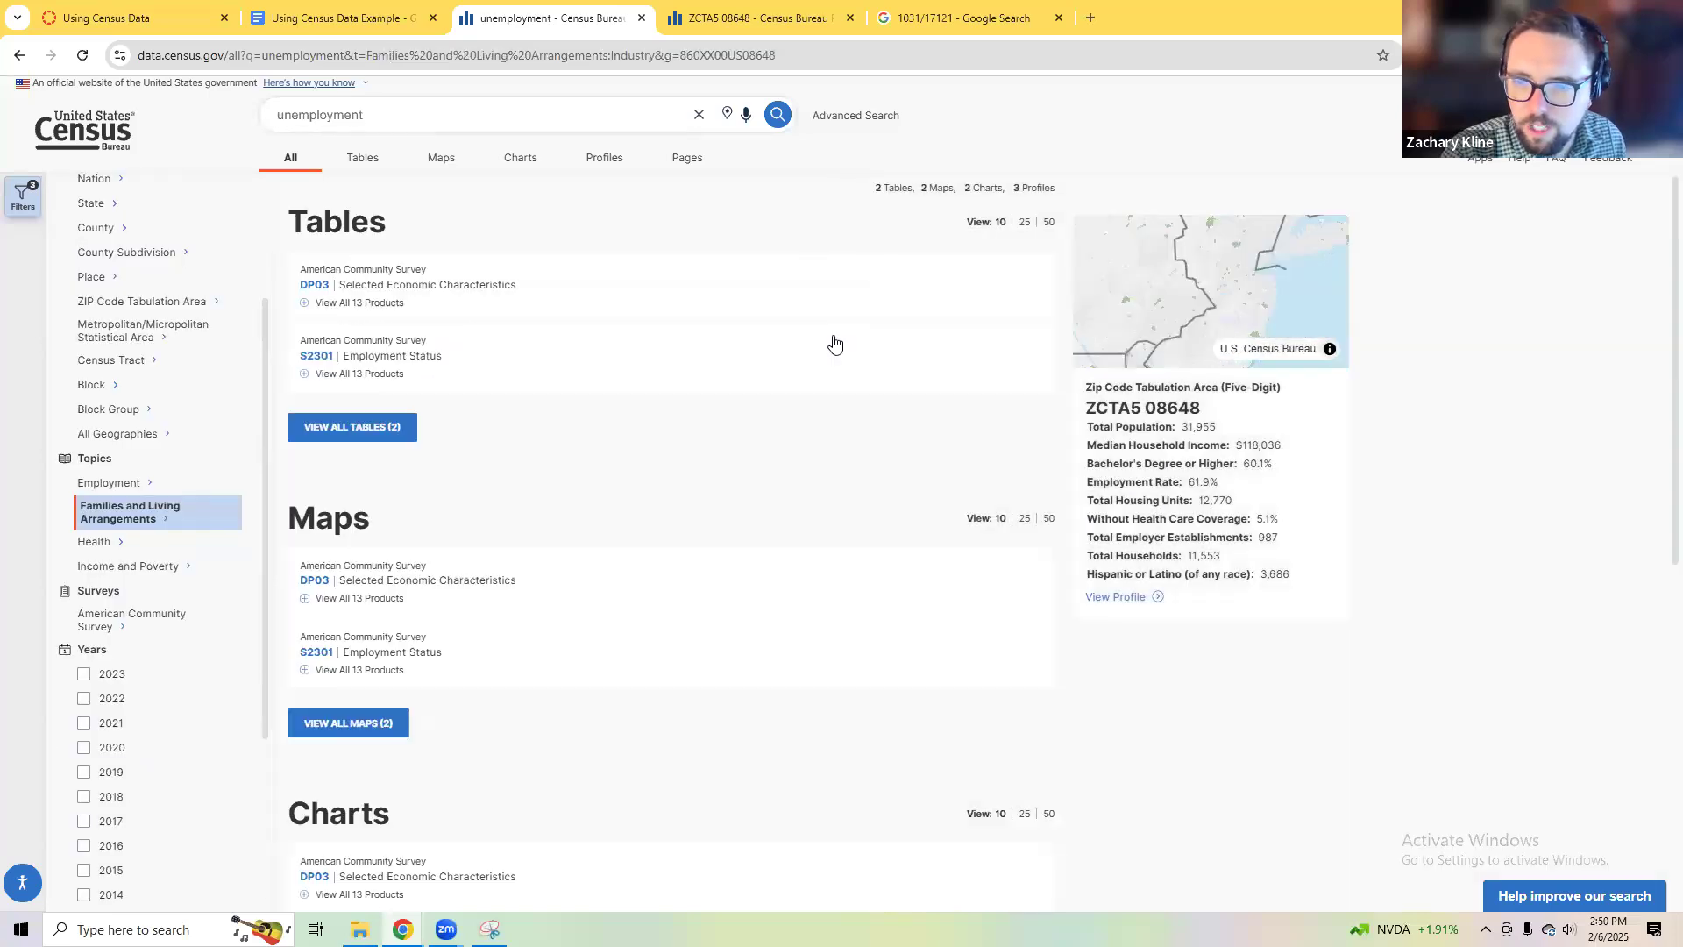
Step: Look through the filtered results, list all tables, and open the S2301 Employment Status table
{"action": "scroll", "coordinate": [518, 605], "scroll_direction": "down", "scroll_amount": 4}
{"action": "scroll", "coordinate": [515, 608], "scroll_direction": "up", "scroll_amount": 4}
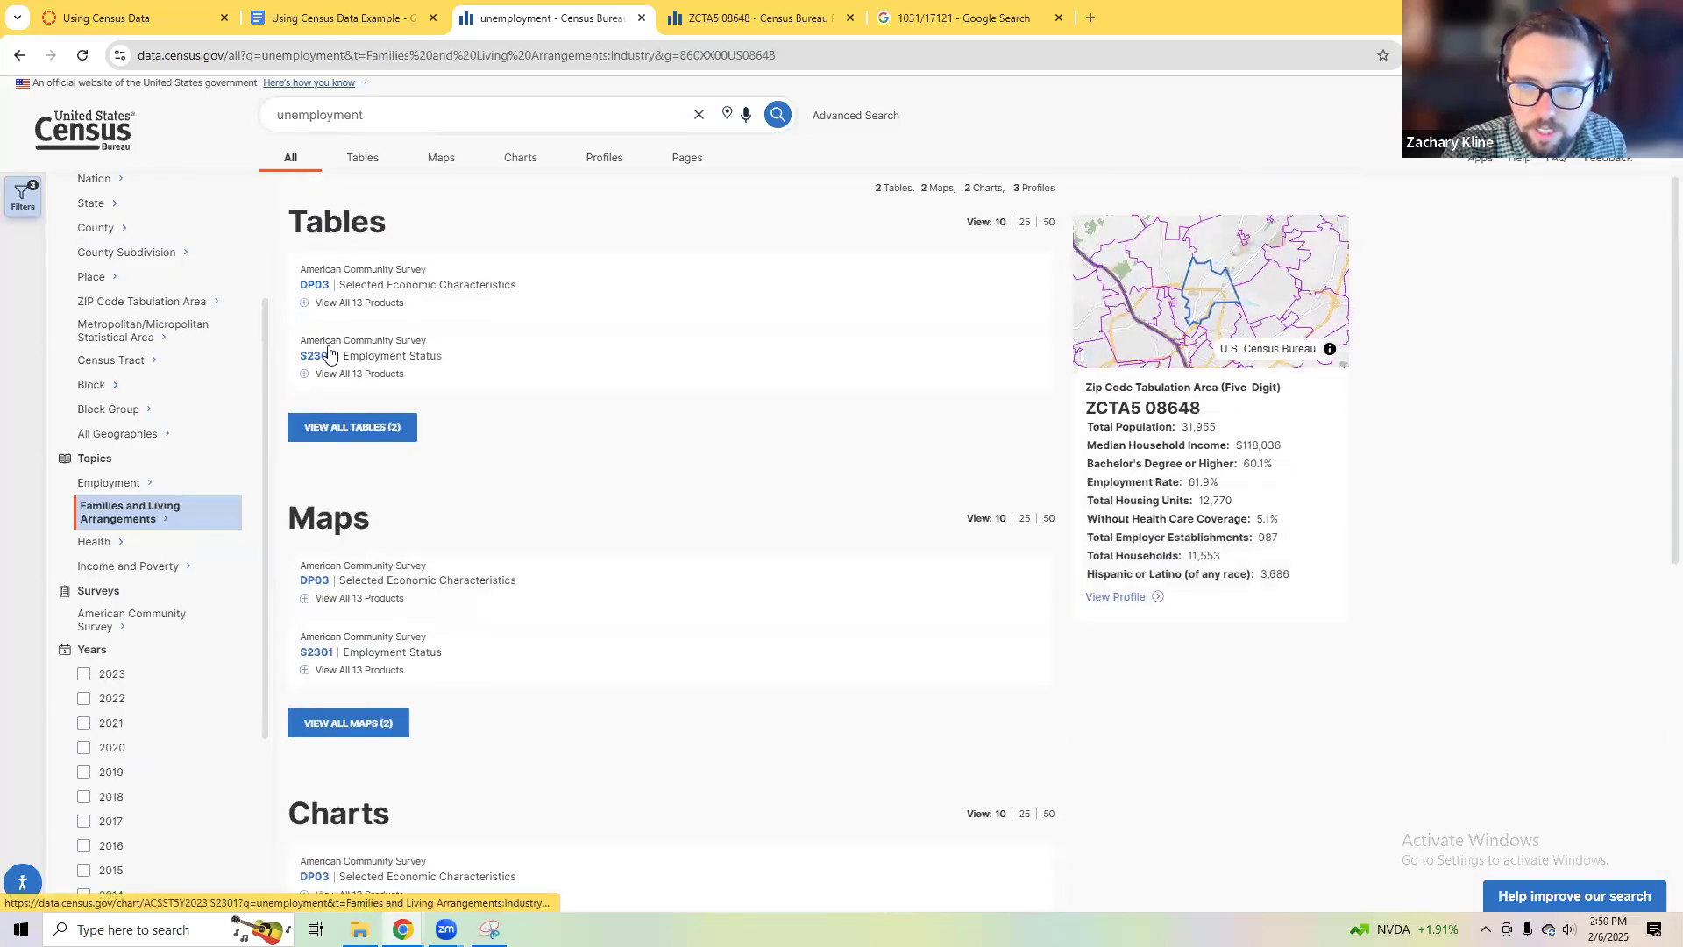
{"action": "left_click", "coordinate": [320, 426]}
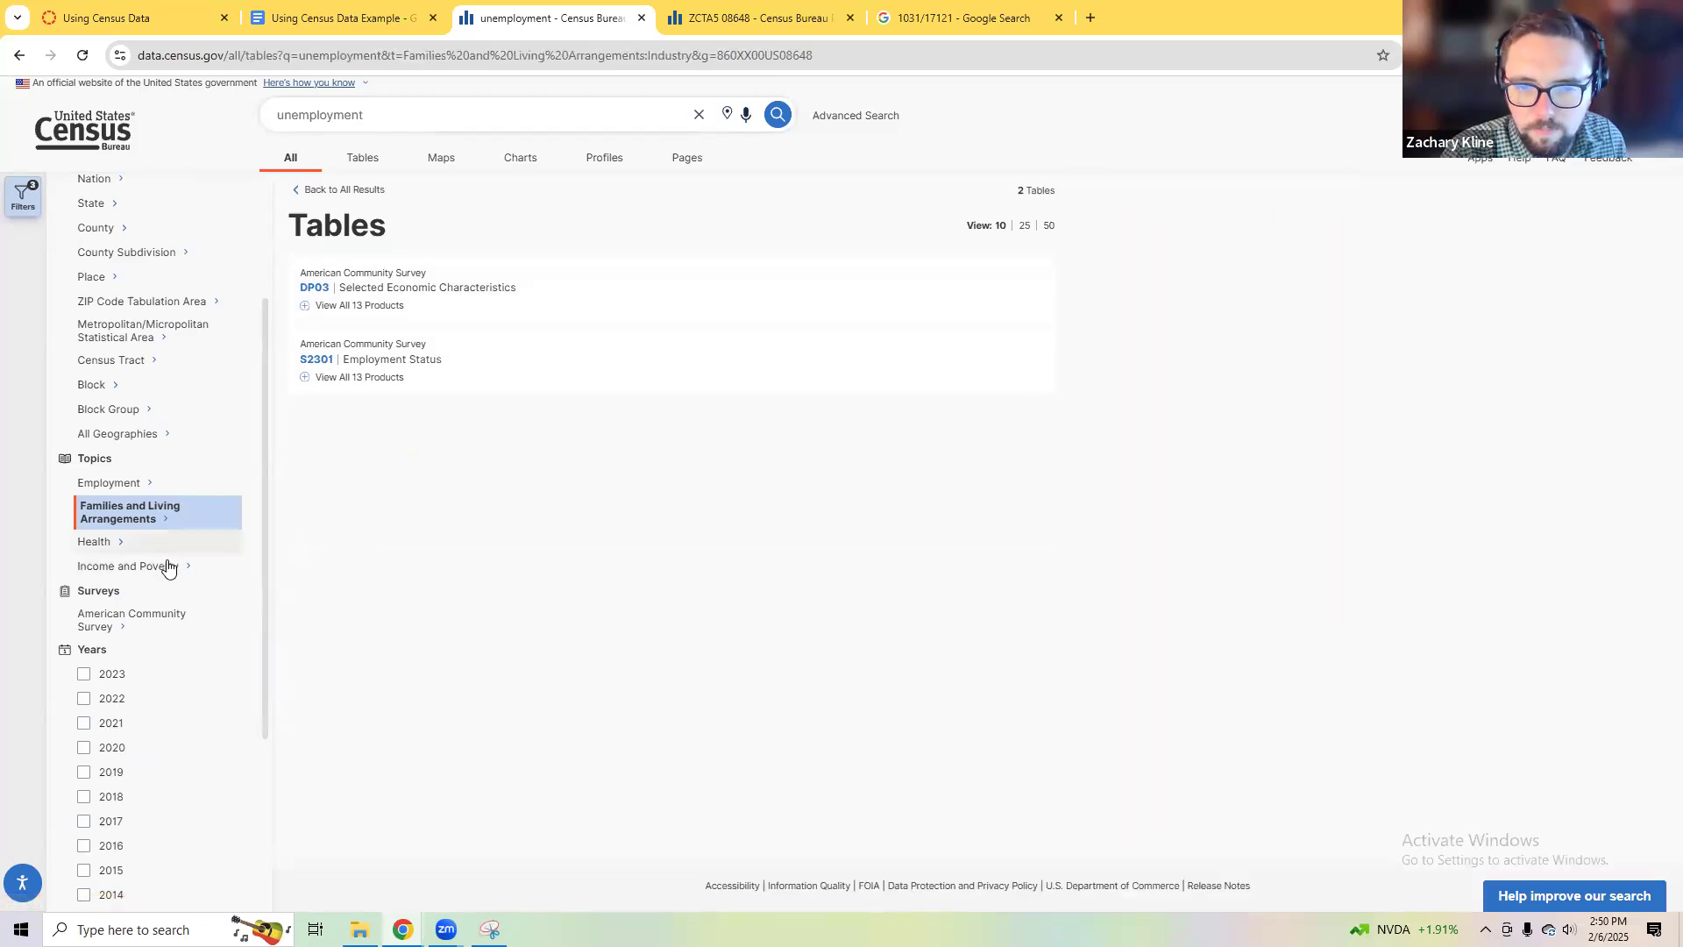
{"action": "left_click", "coordinate": [462, 360]}
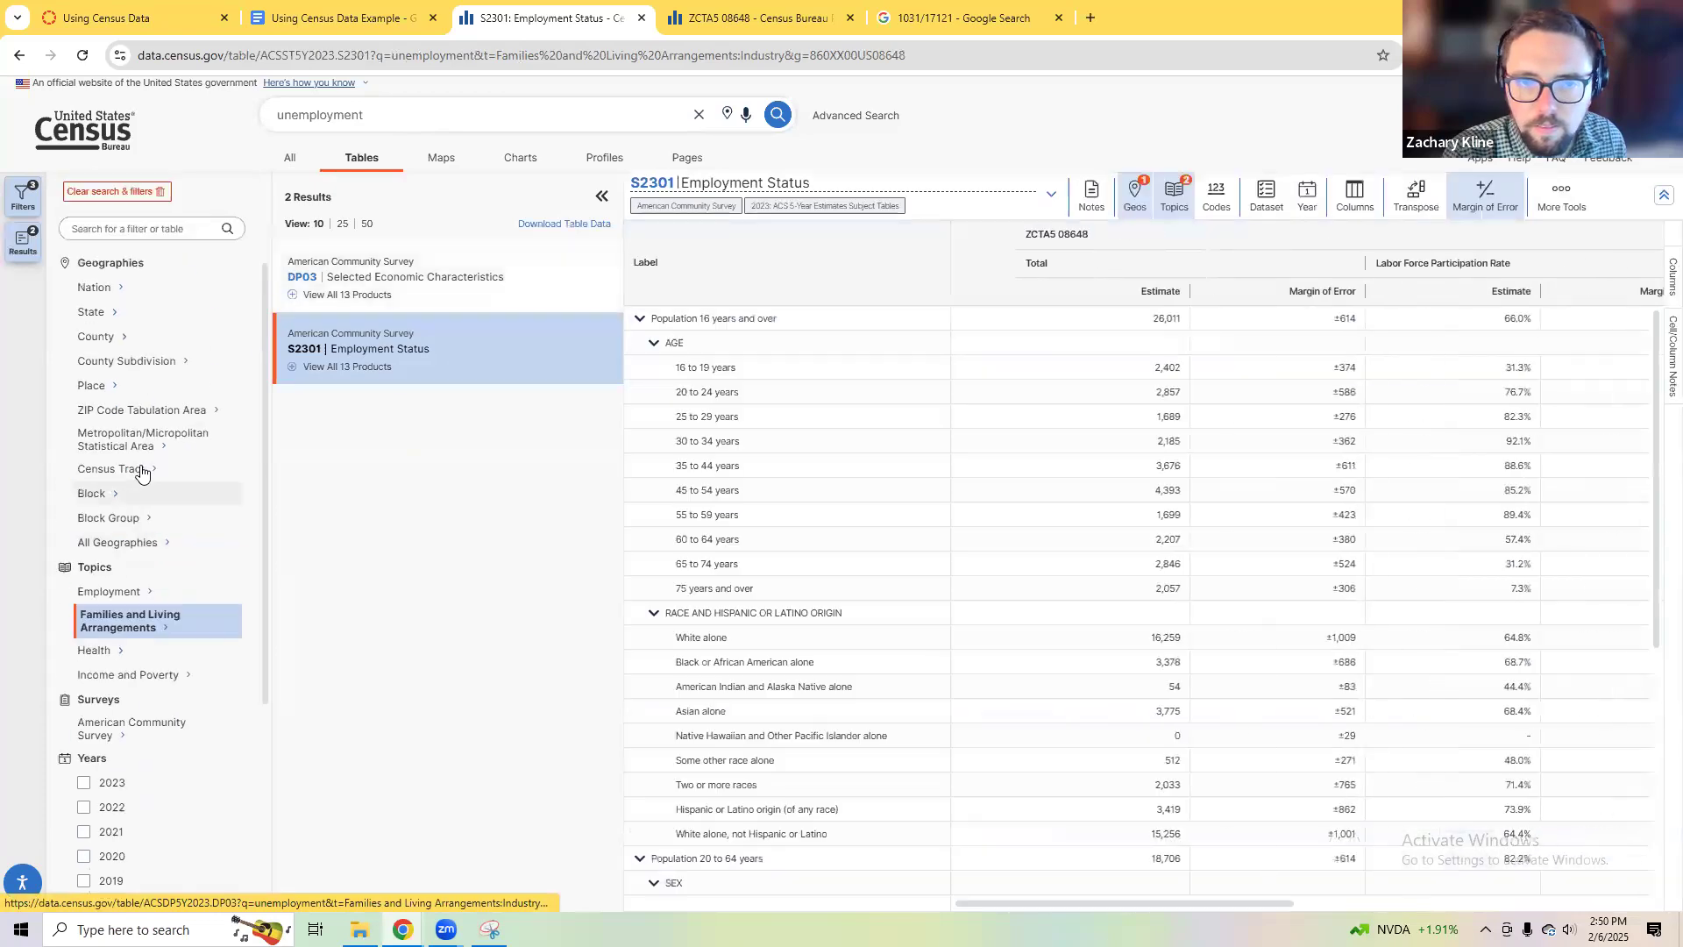
Step: Remove the Industry filter and view the S1101 Households and Families table
{"action": "left_click", "coordinate": [230, 230]}
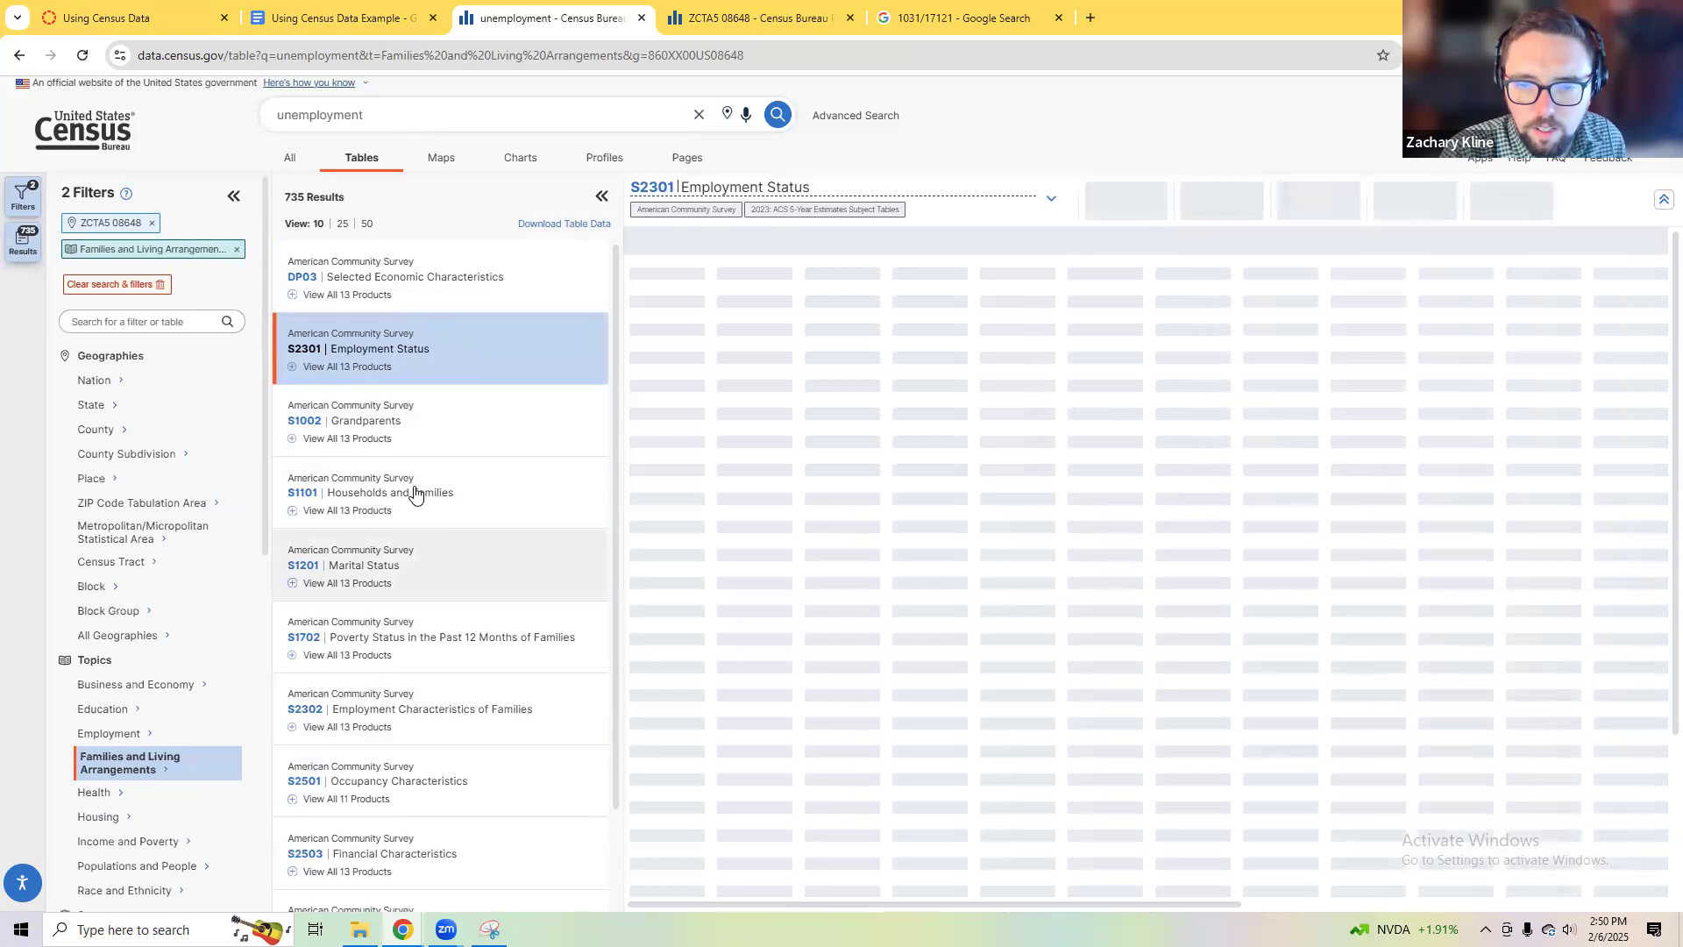
{"action": "left_click", "coordinate": [416, 495]}
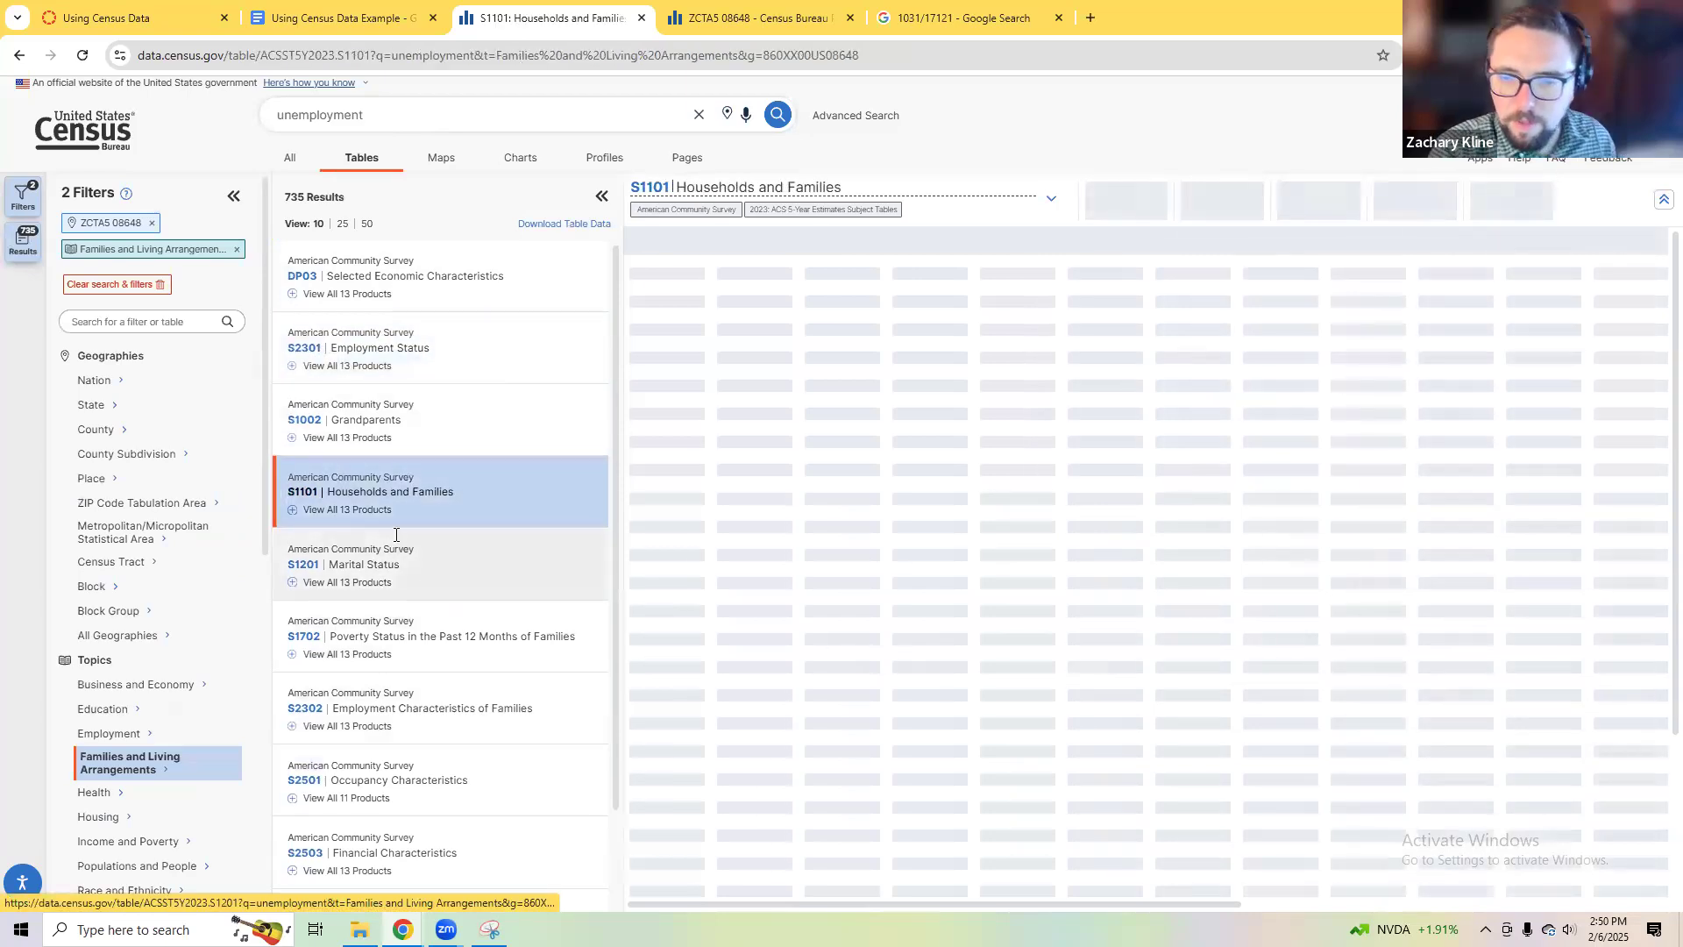
{"action": "scroll", "coordinate": [403, 658], "scroll_direction": "down", "scroll_amount": 2}
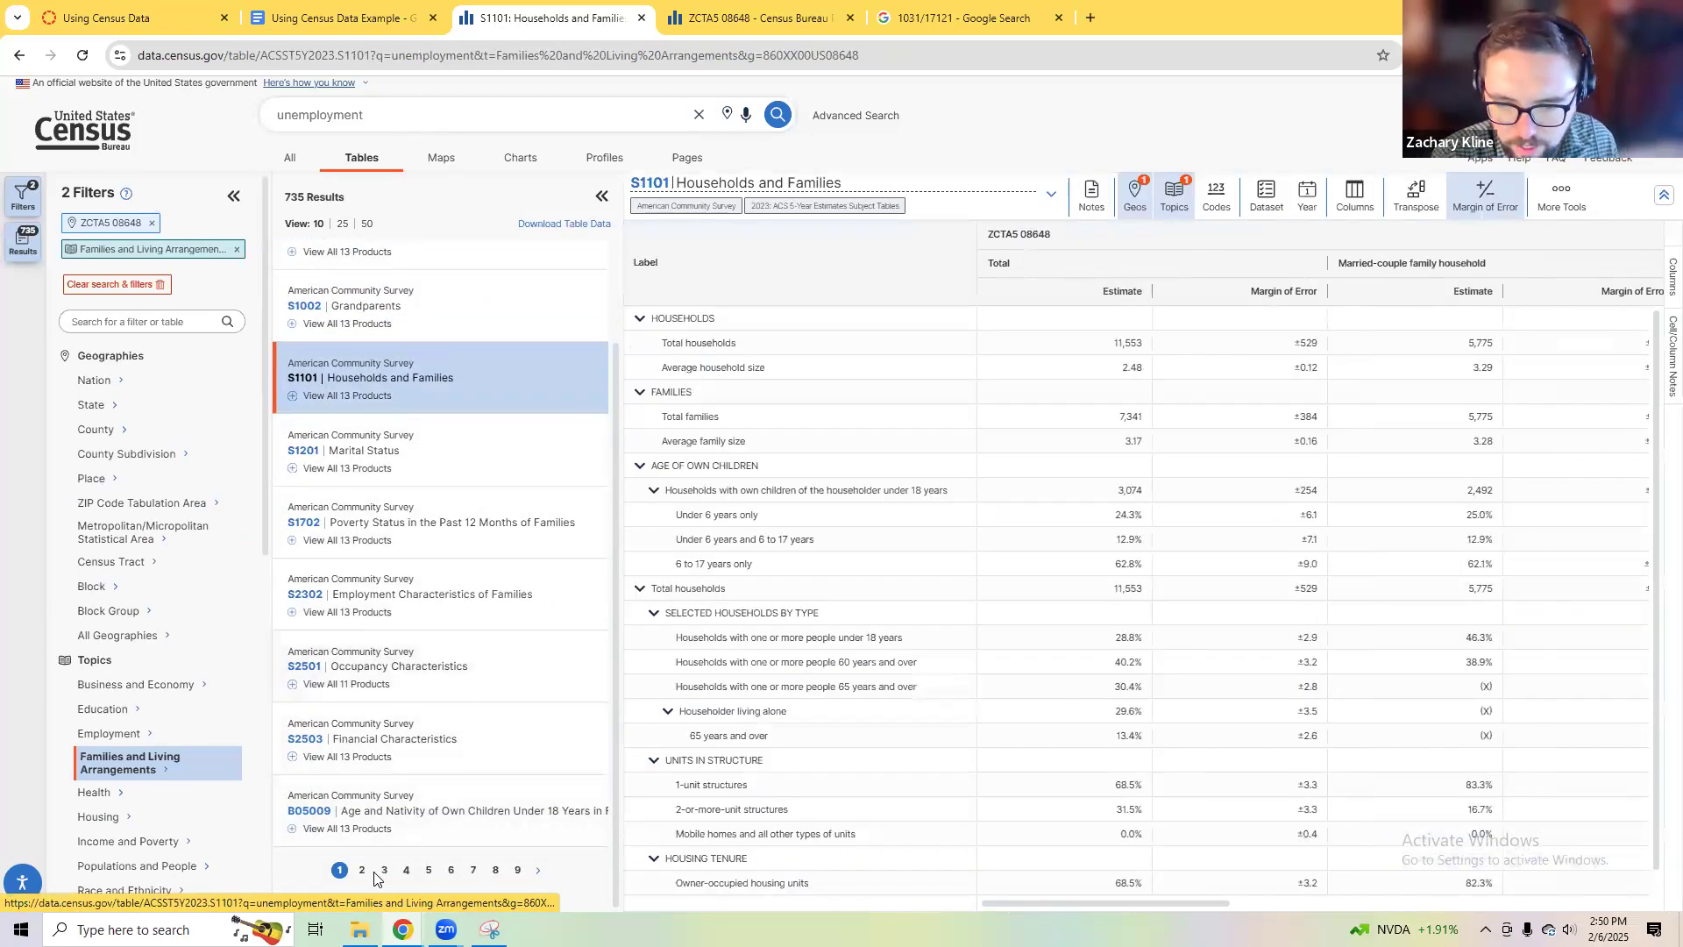
{"action": "scroll", "coordinate": [863, 736], "scroll_direction": "down", "scroll_amount": 1}
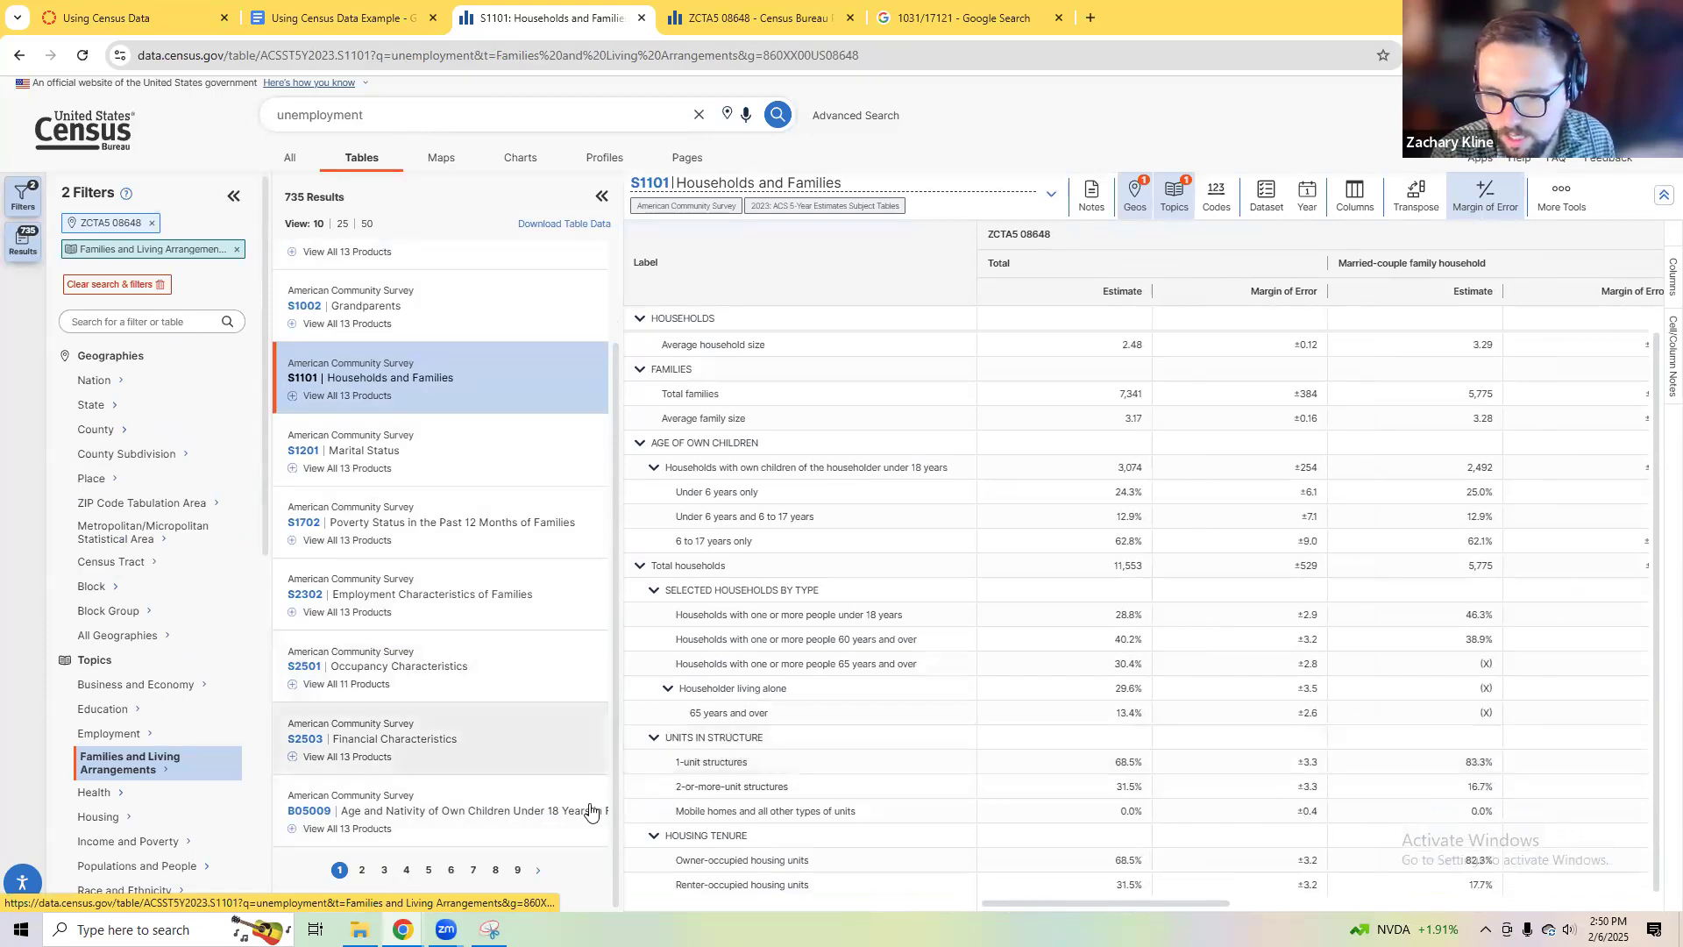
Step: Page further through the table results and open B10057 on the marital status of grandparents, with its yearly products expanded
{"action": "left_click", "coordinate": [384, 870]}
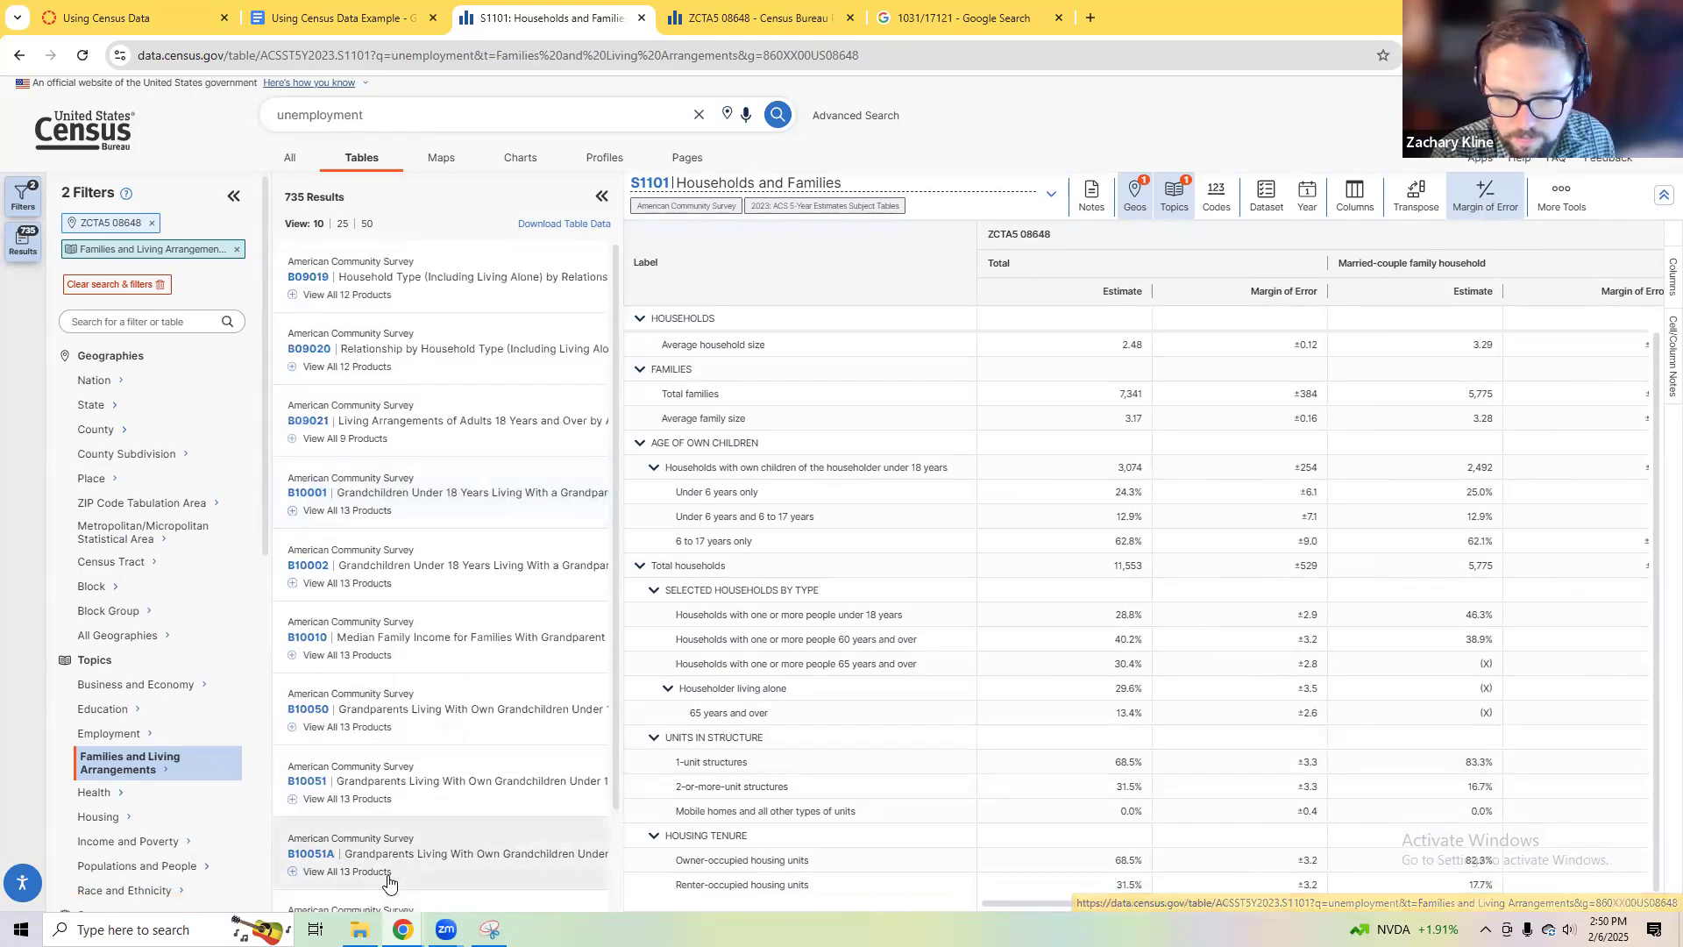
{"action": "scroll", "coordinate": [403, 874], "scroll_direction": "down", "scroll_amount": 7}
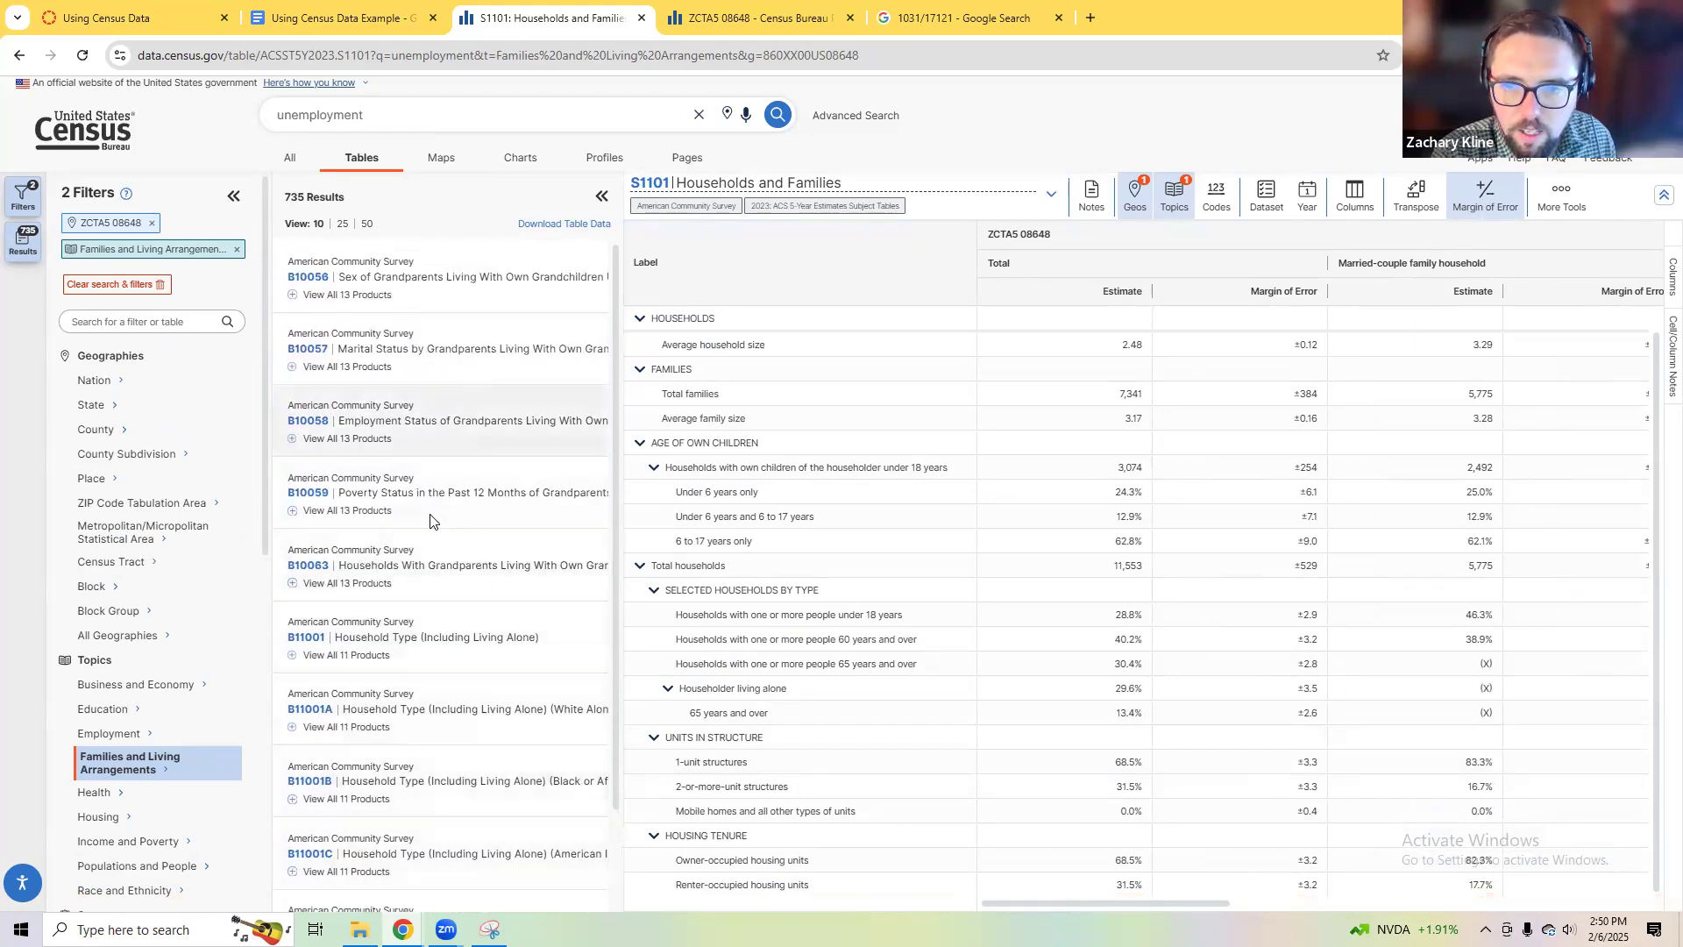
{"action": "left_click", "coordinate": [498, 353]}
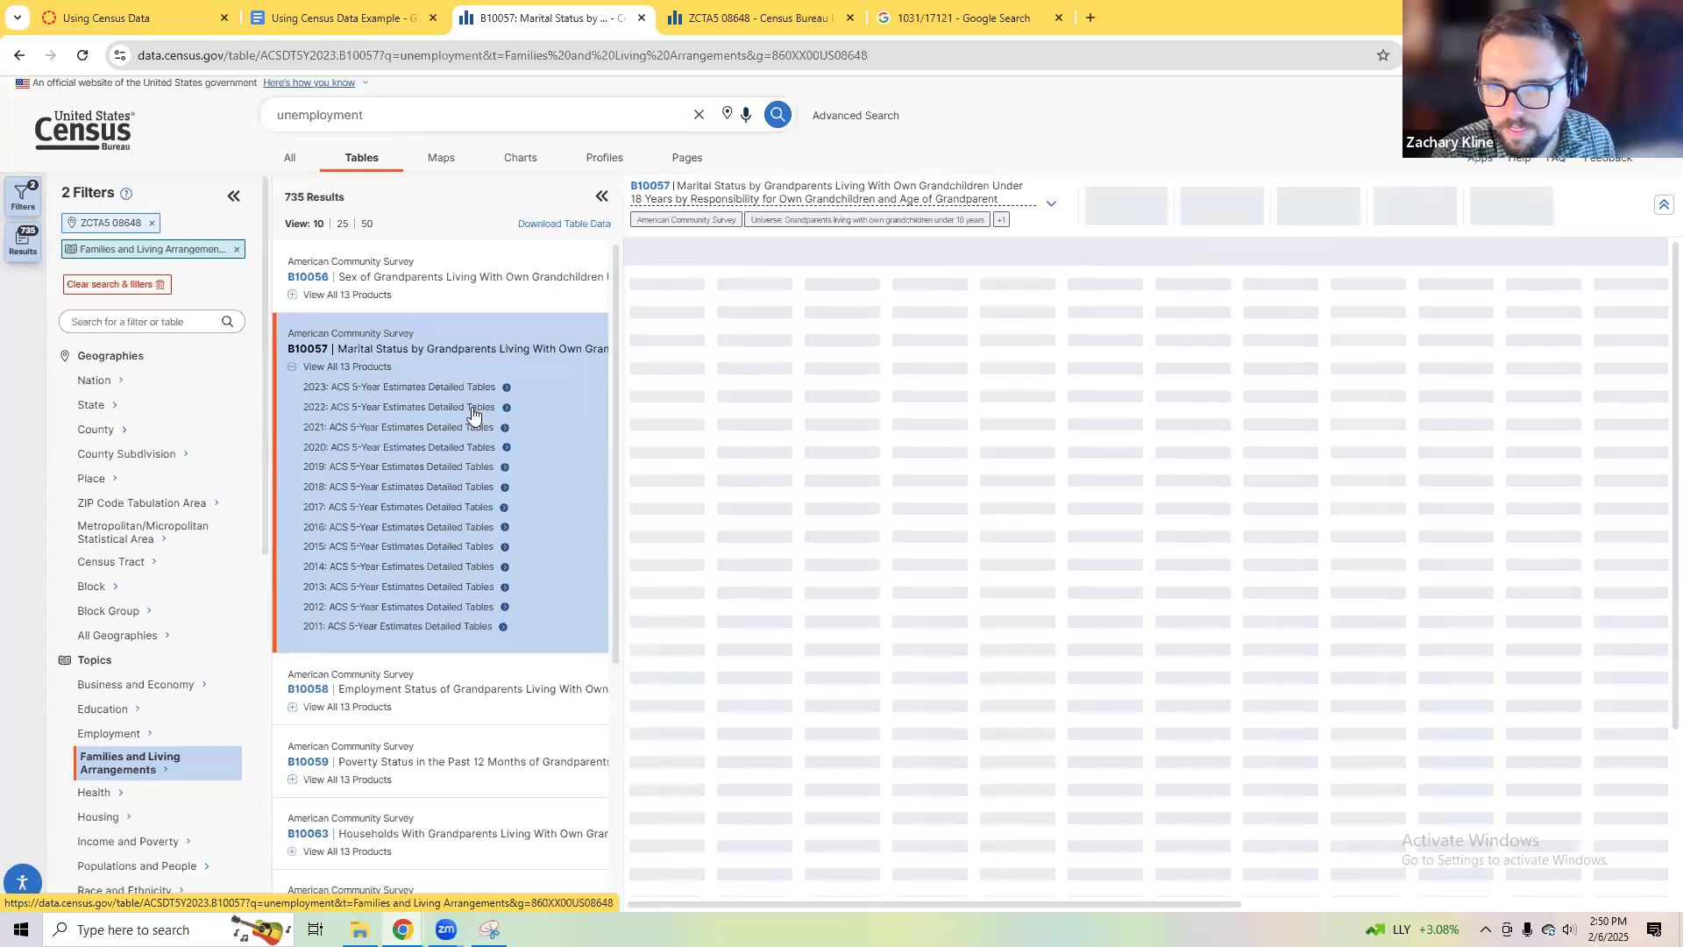
{"action": "scroll", "coordinate": [462, 707], "scroll_direction": "down", "scroll_amount": 4}
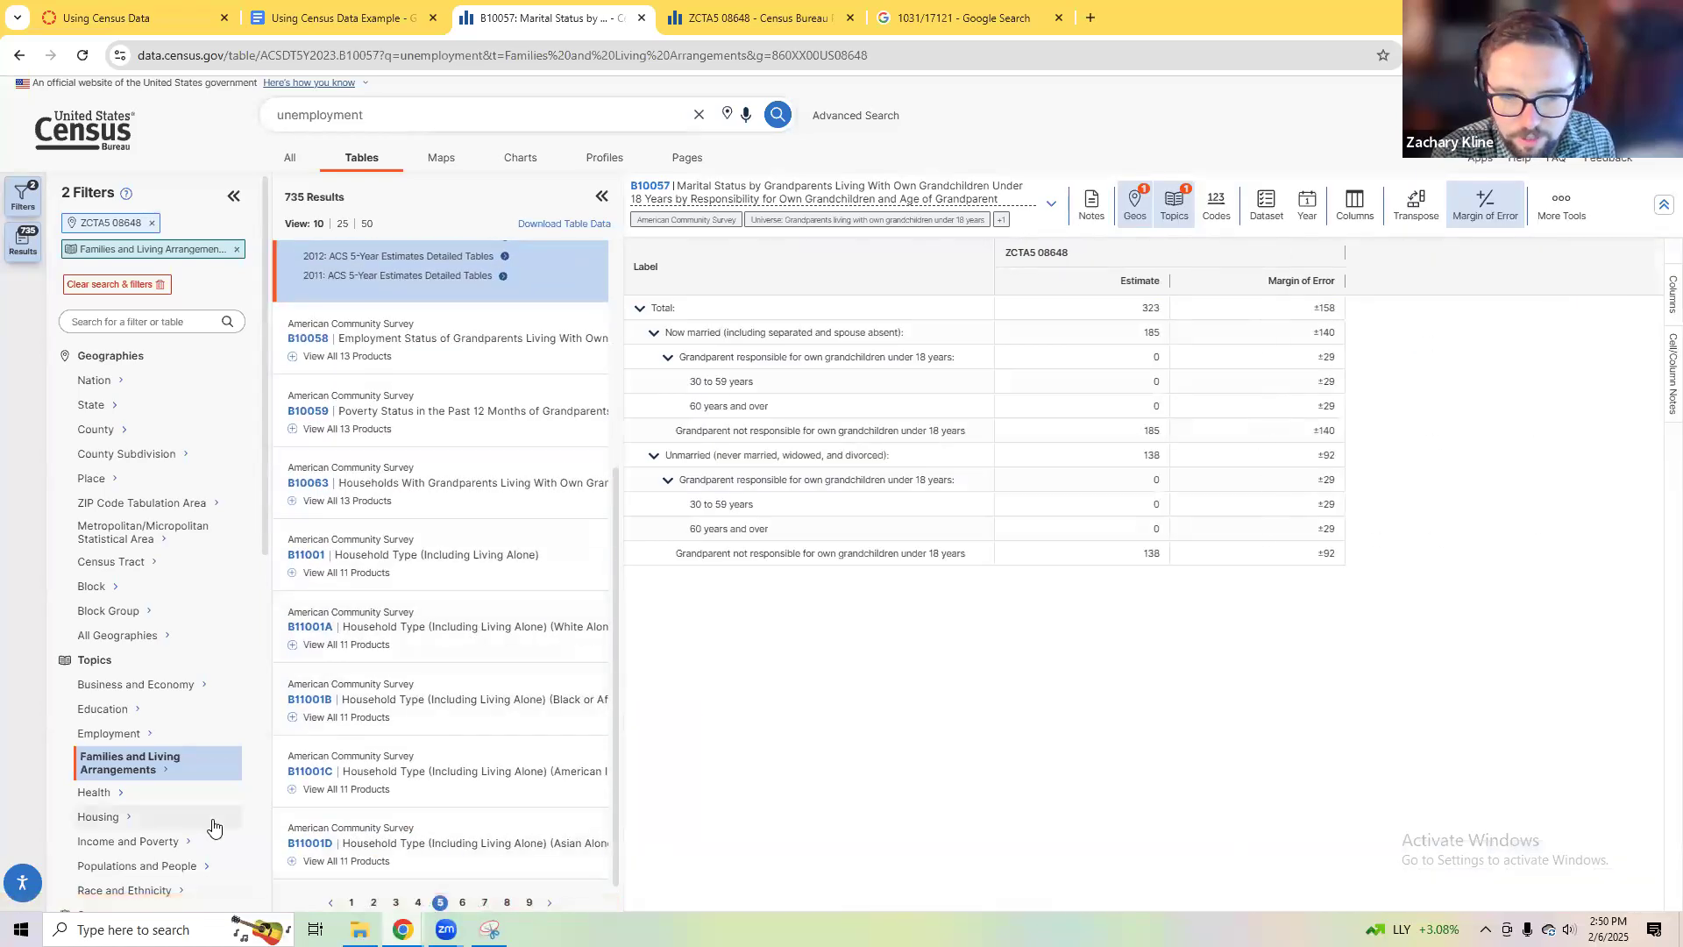
Step: Add the Housing topic filter to the table search
{"action": "scroll", "coordinate": [210, 824], "scroll_direction": "down", "scroll_amount": 1}
{"action": "left_click", "coordinate": [140, 737]}
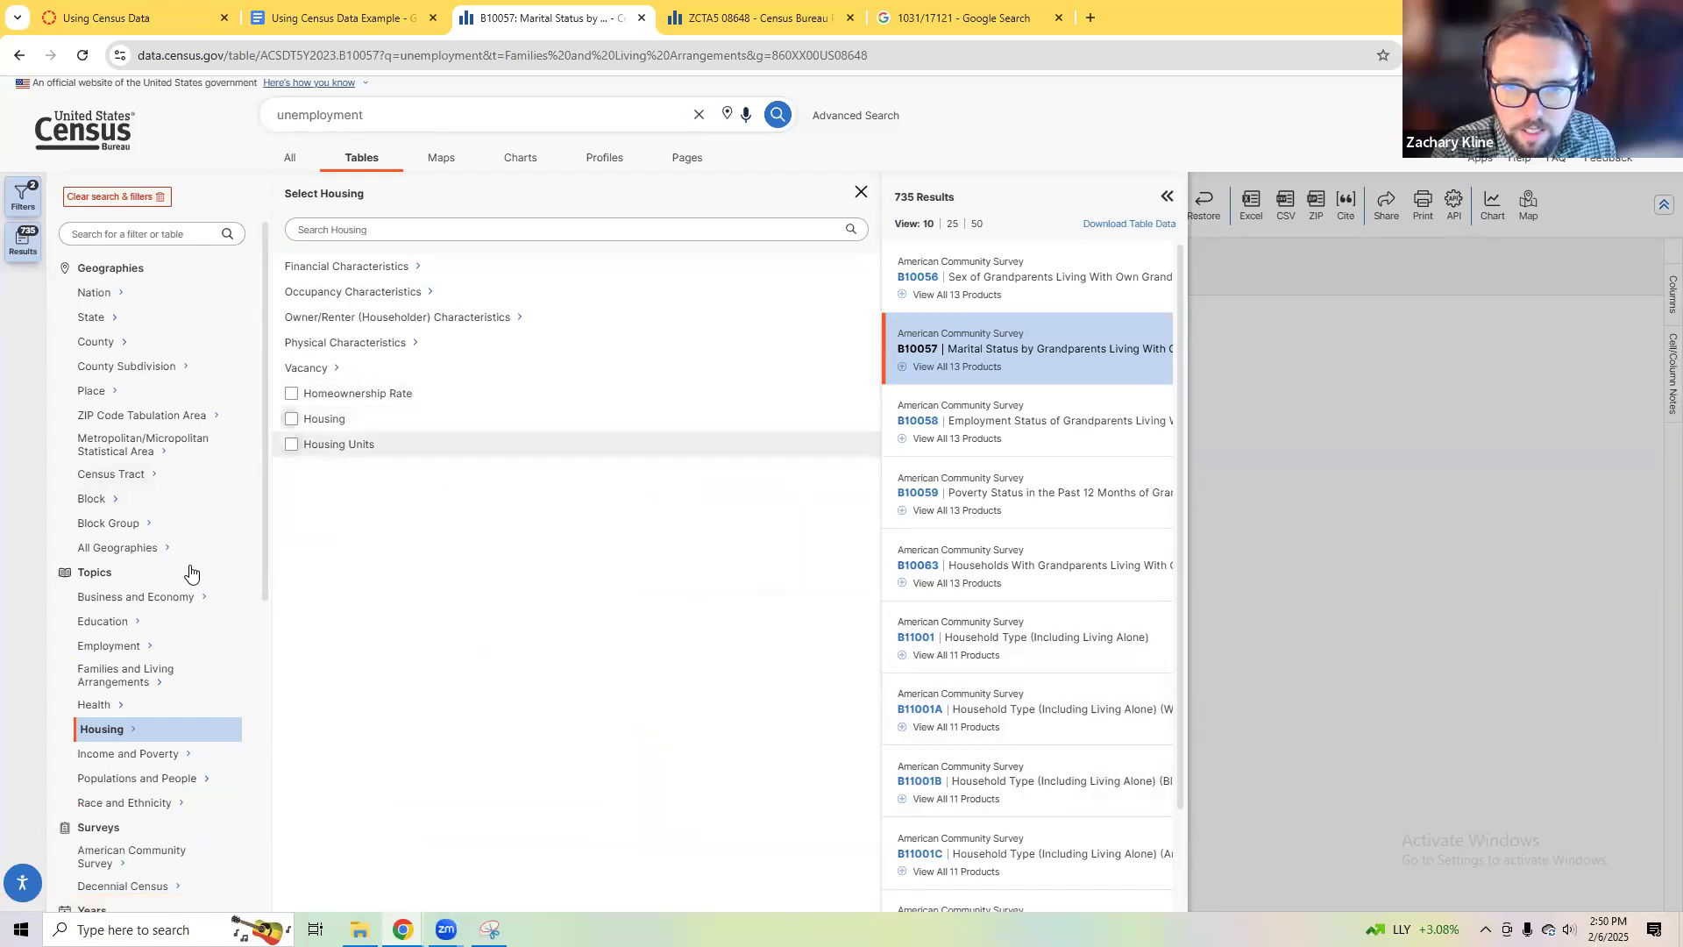
{"action": "scroll", "coordinate": [180, 658], "scroll_direction": "down", "scroll_amount": 1}
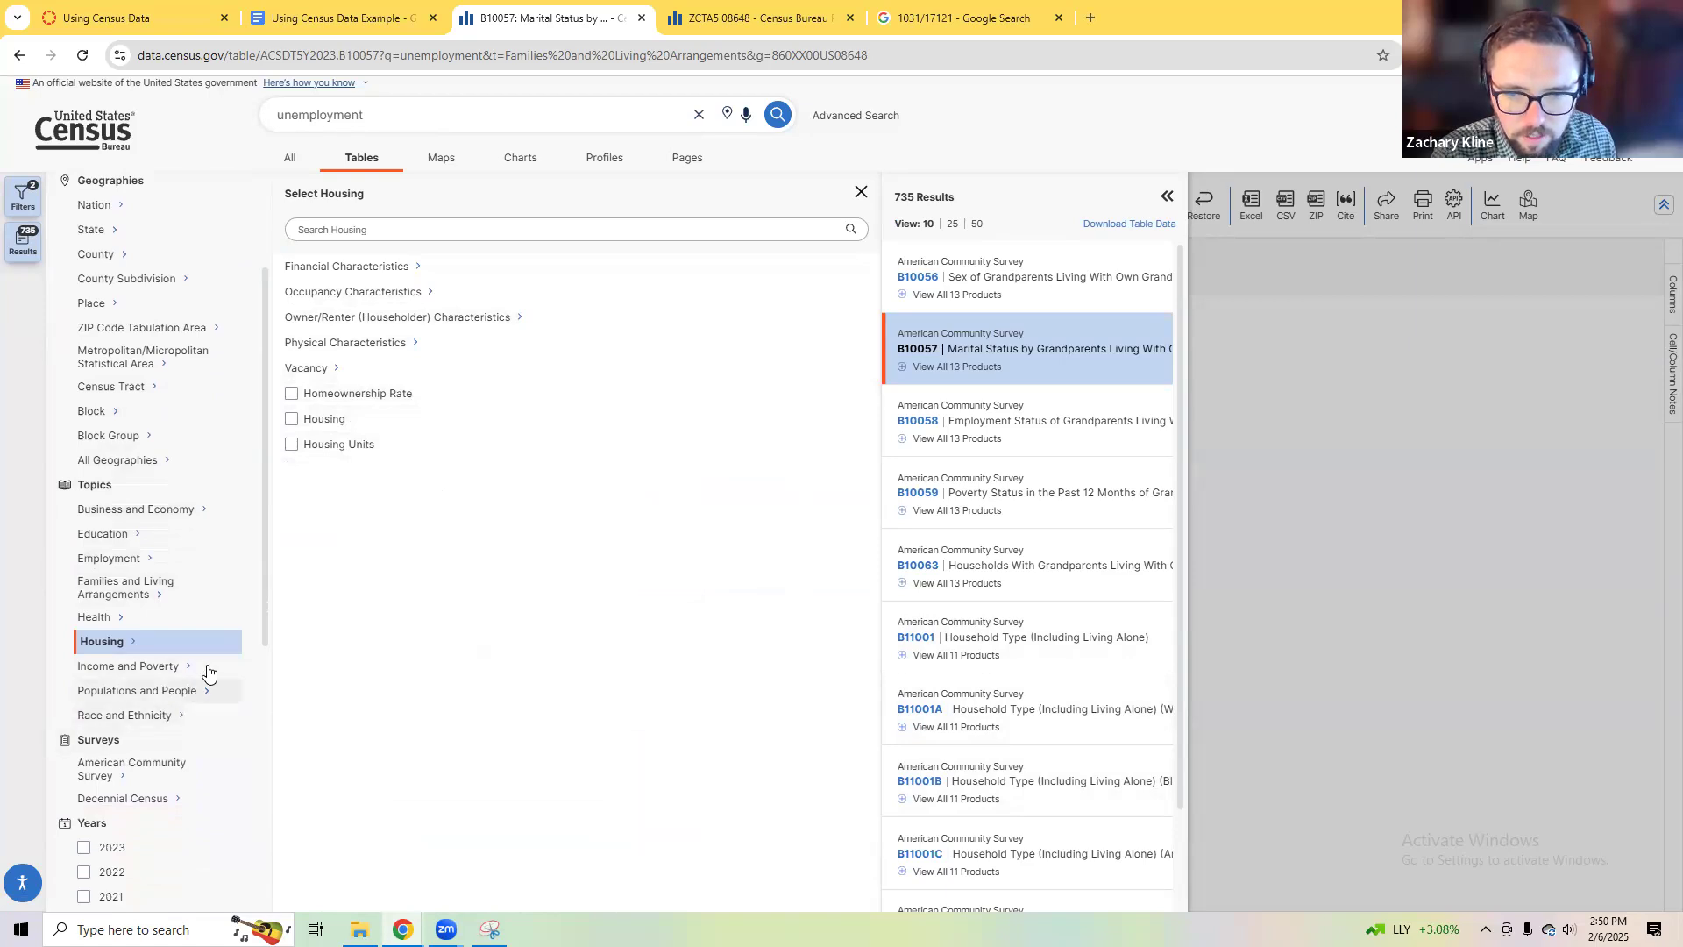
{"action": "left_click", "coordinate": [324, 419]}
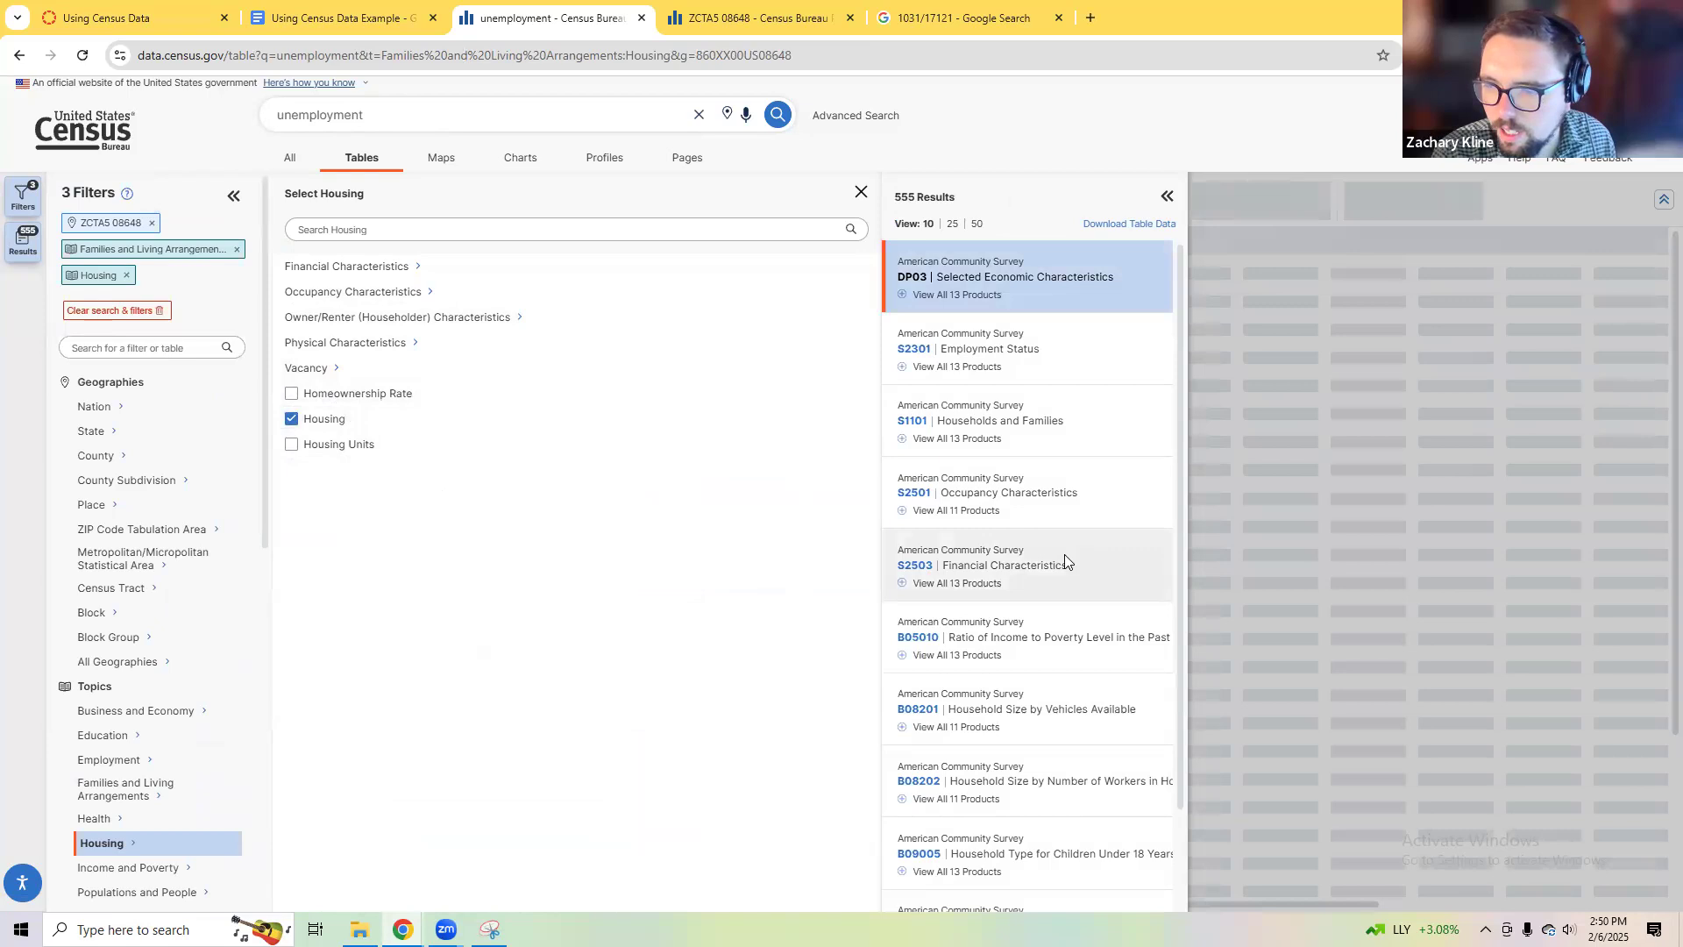
Step: Browse the filtered tables, opening B08202 Household Size by Number of Workers and S2301 Employment Status
{"action": "scroll", "coordinate": [1058, 605], "scroll_direction": "down", "scroll_amount": 1}
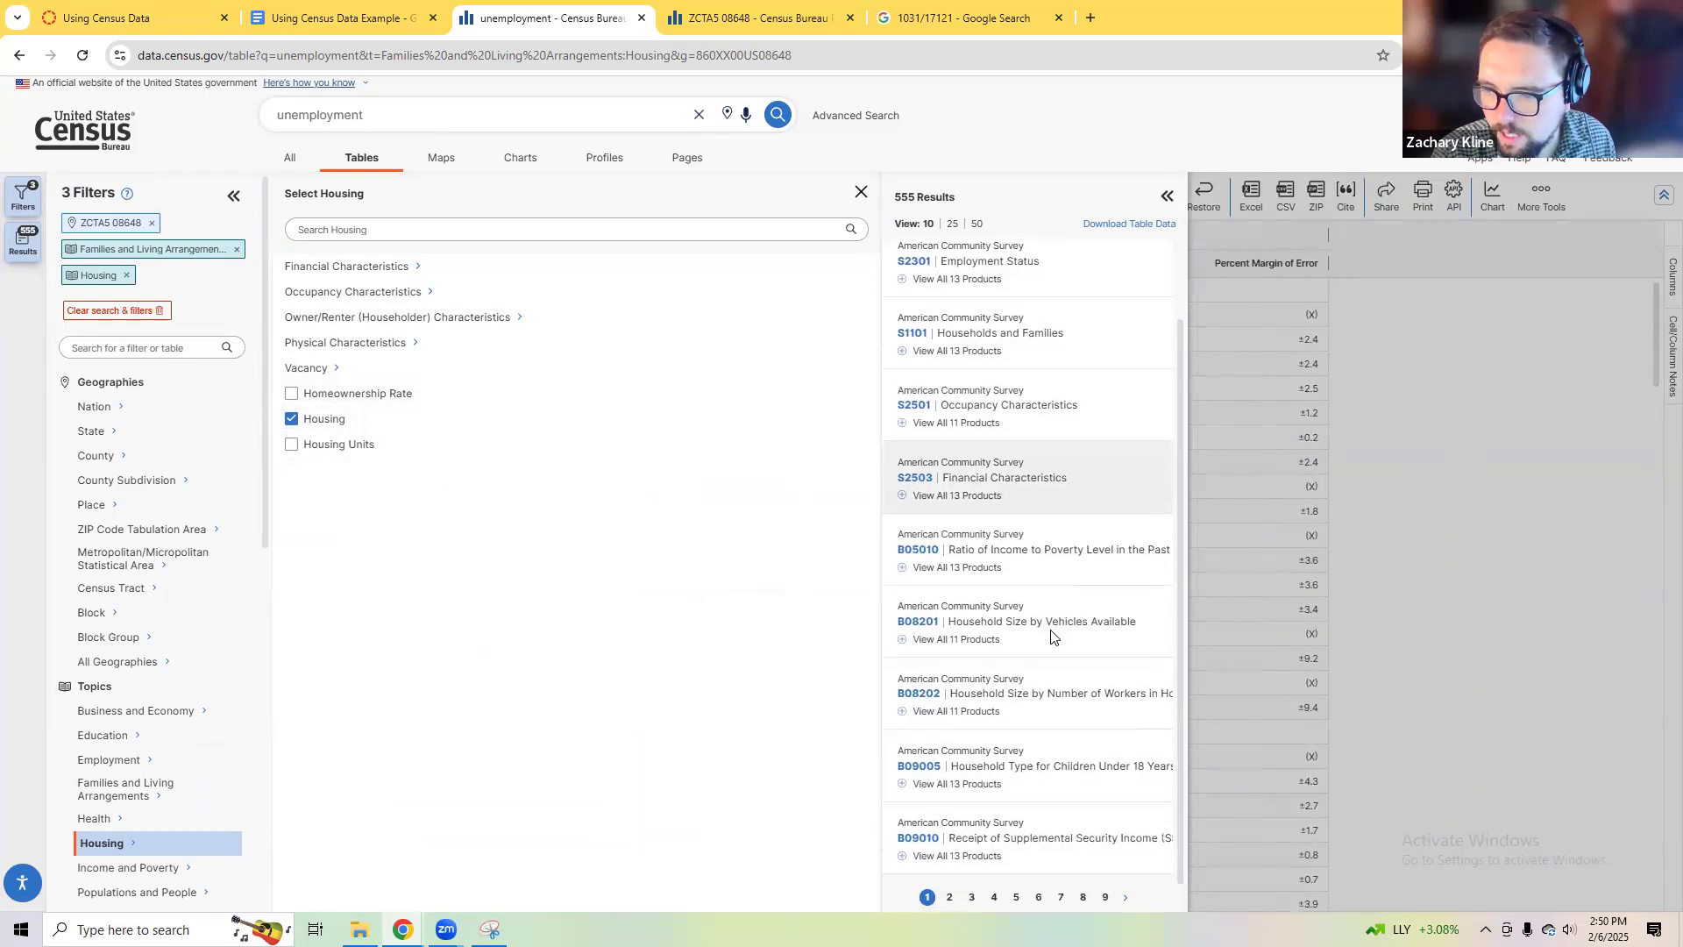
{"action": "left_click", "coordinate": [1063, 717]}
{"action": "left_click", "coordinate": [1061, 733]}
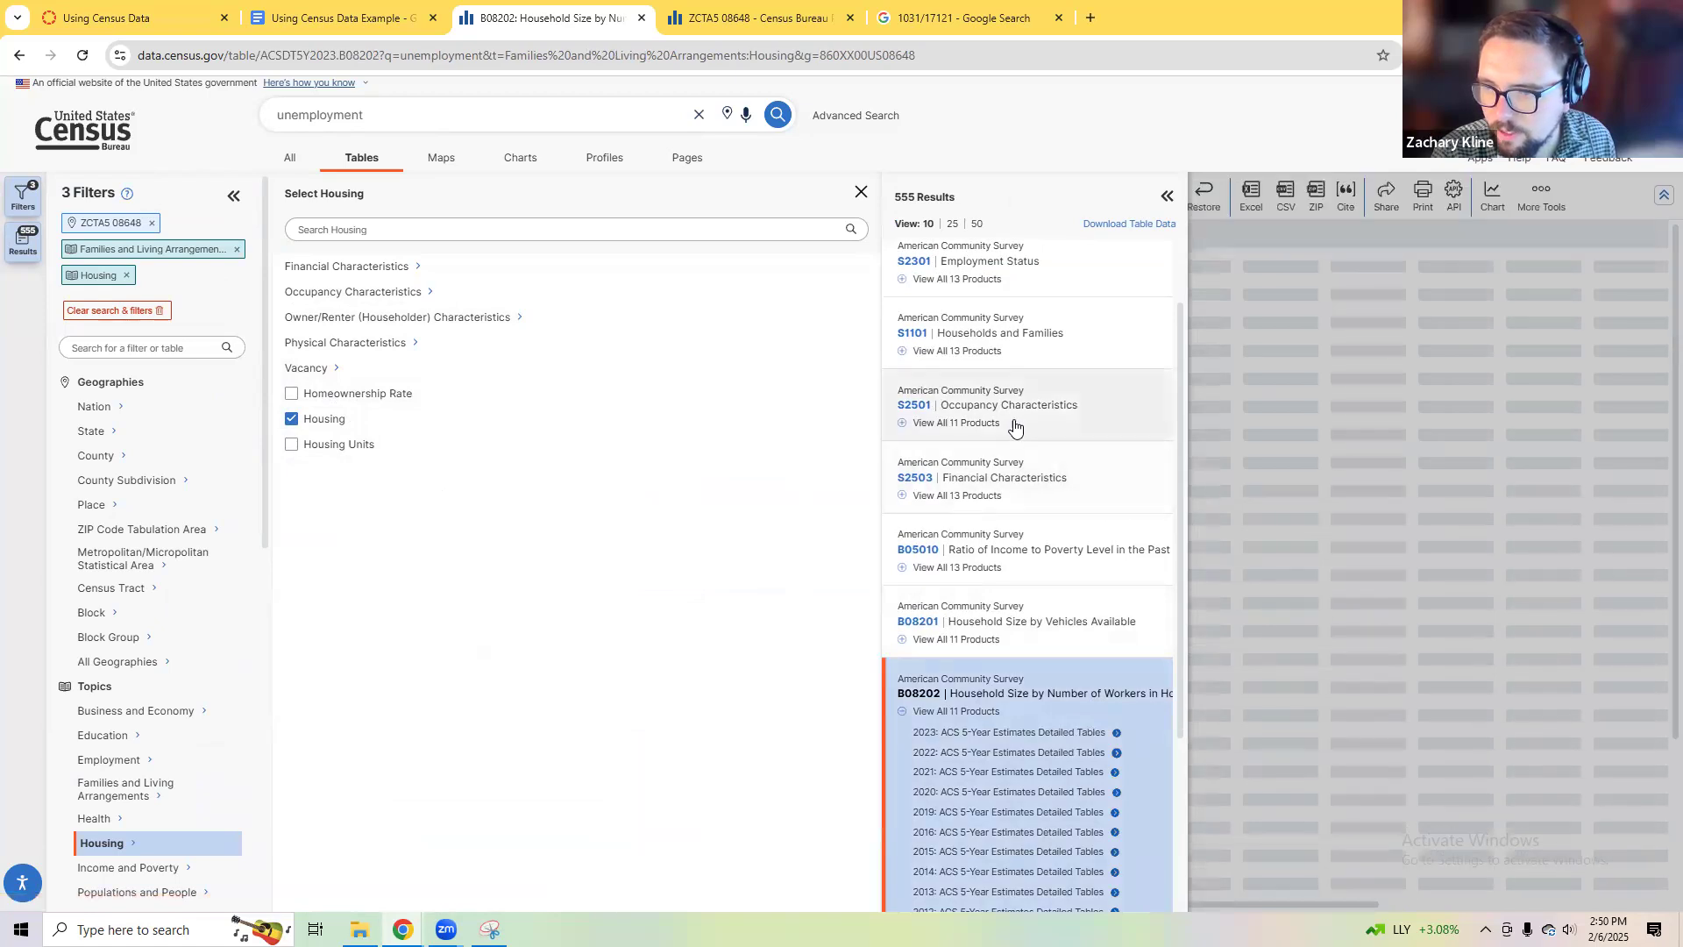
{"action": "scroll", "coordinate": [1033, 351], "scroll_direction": "up", "scroll_amount": 1}
{"action": "left_click", "coordinate": [1028, 351]}
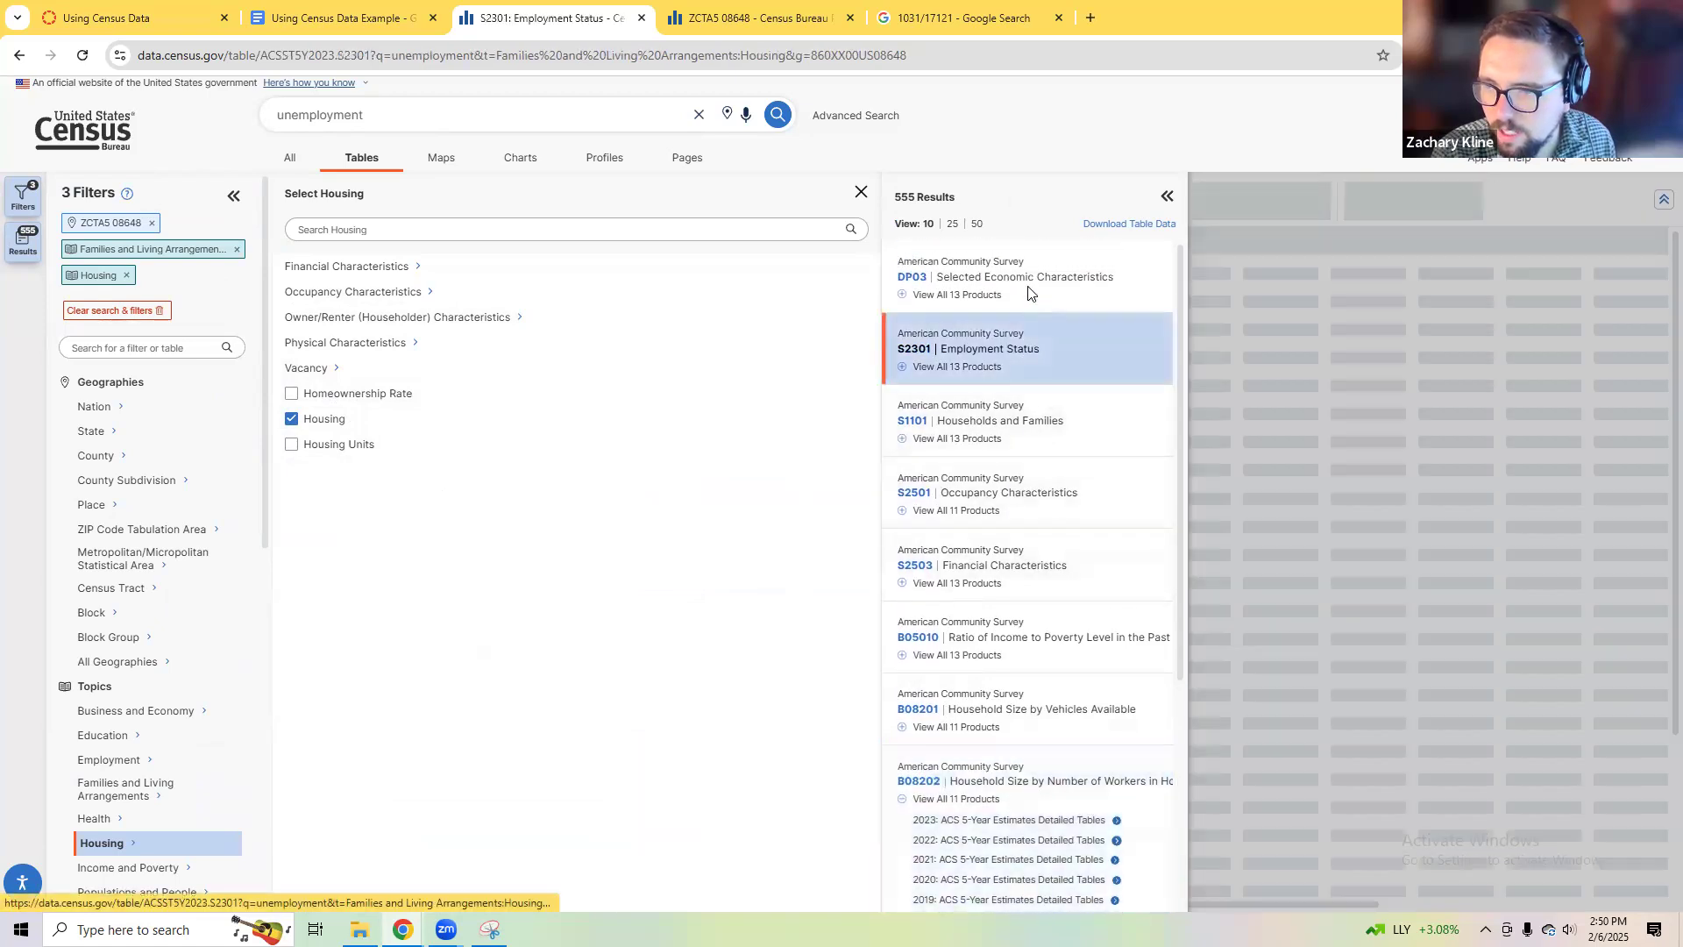
Step: Replace the Housing topic filter with Homeownership Rate
{"action": "left_click", "coordinate": [296, 394]}
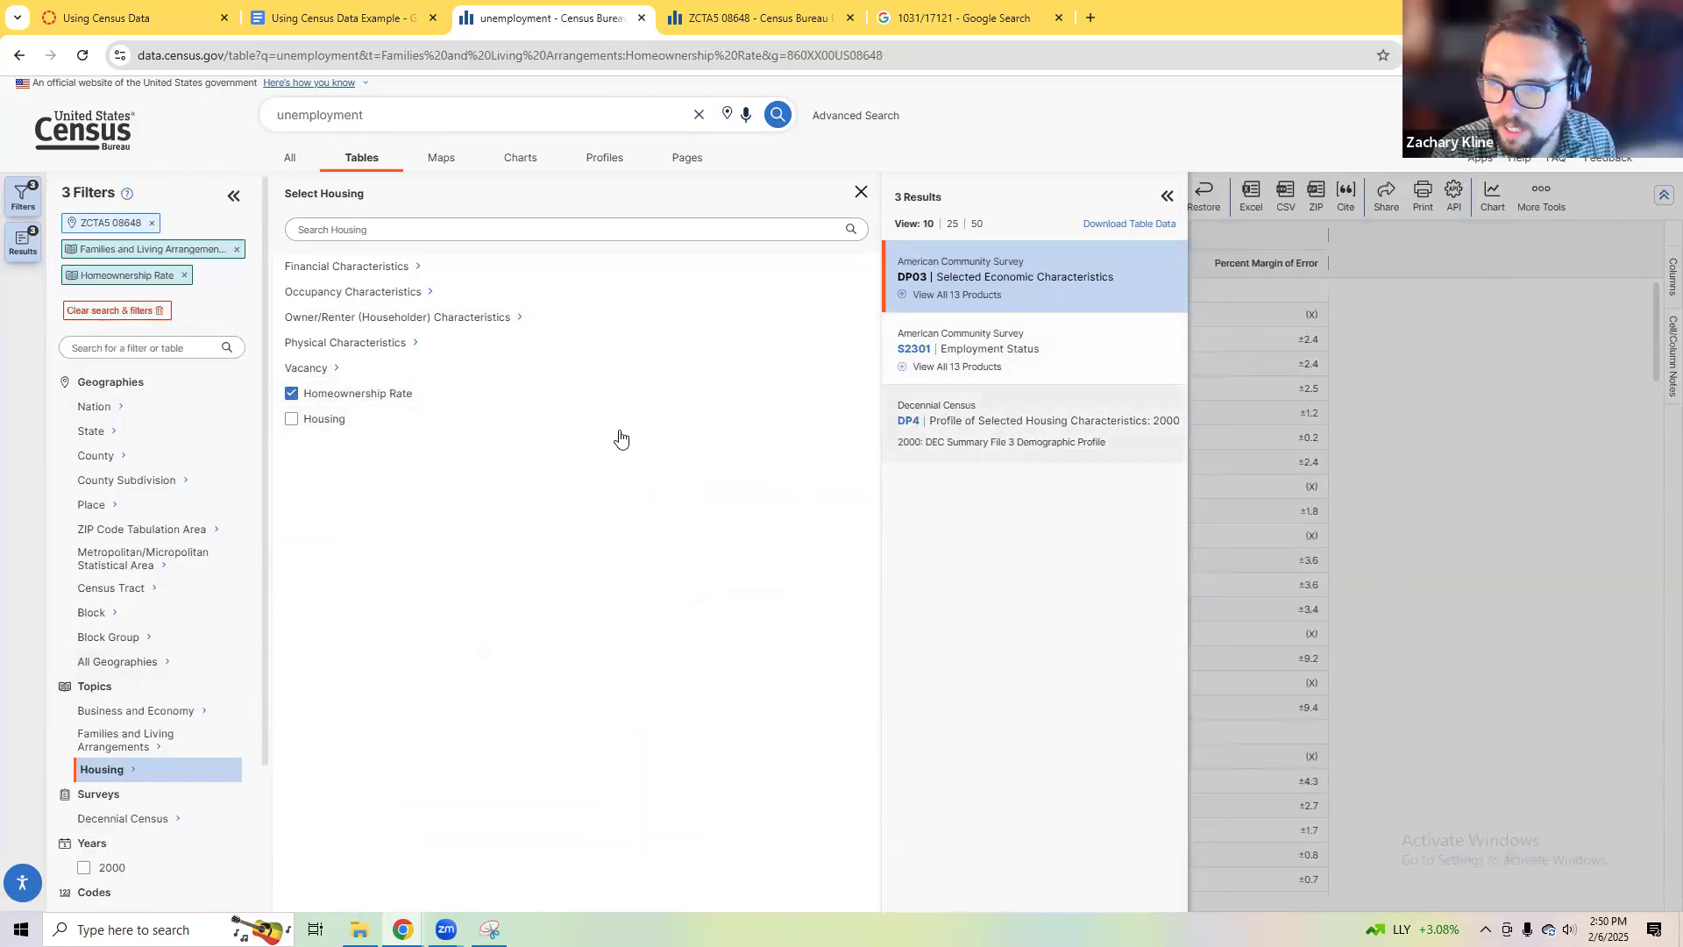
{"action": "scroll", "coordinate": [166, 637], "scroll_direction": "down", "scroll_amount": 1}
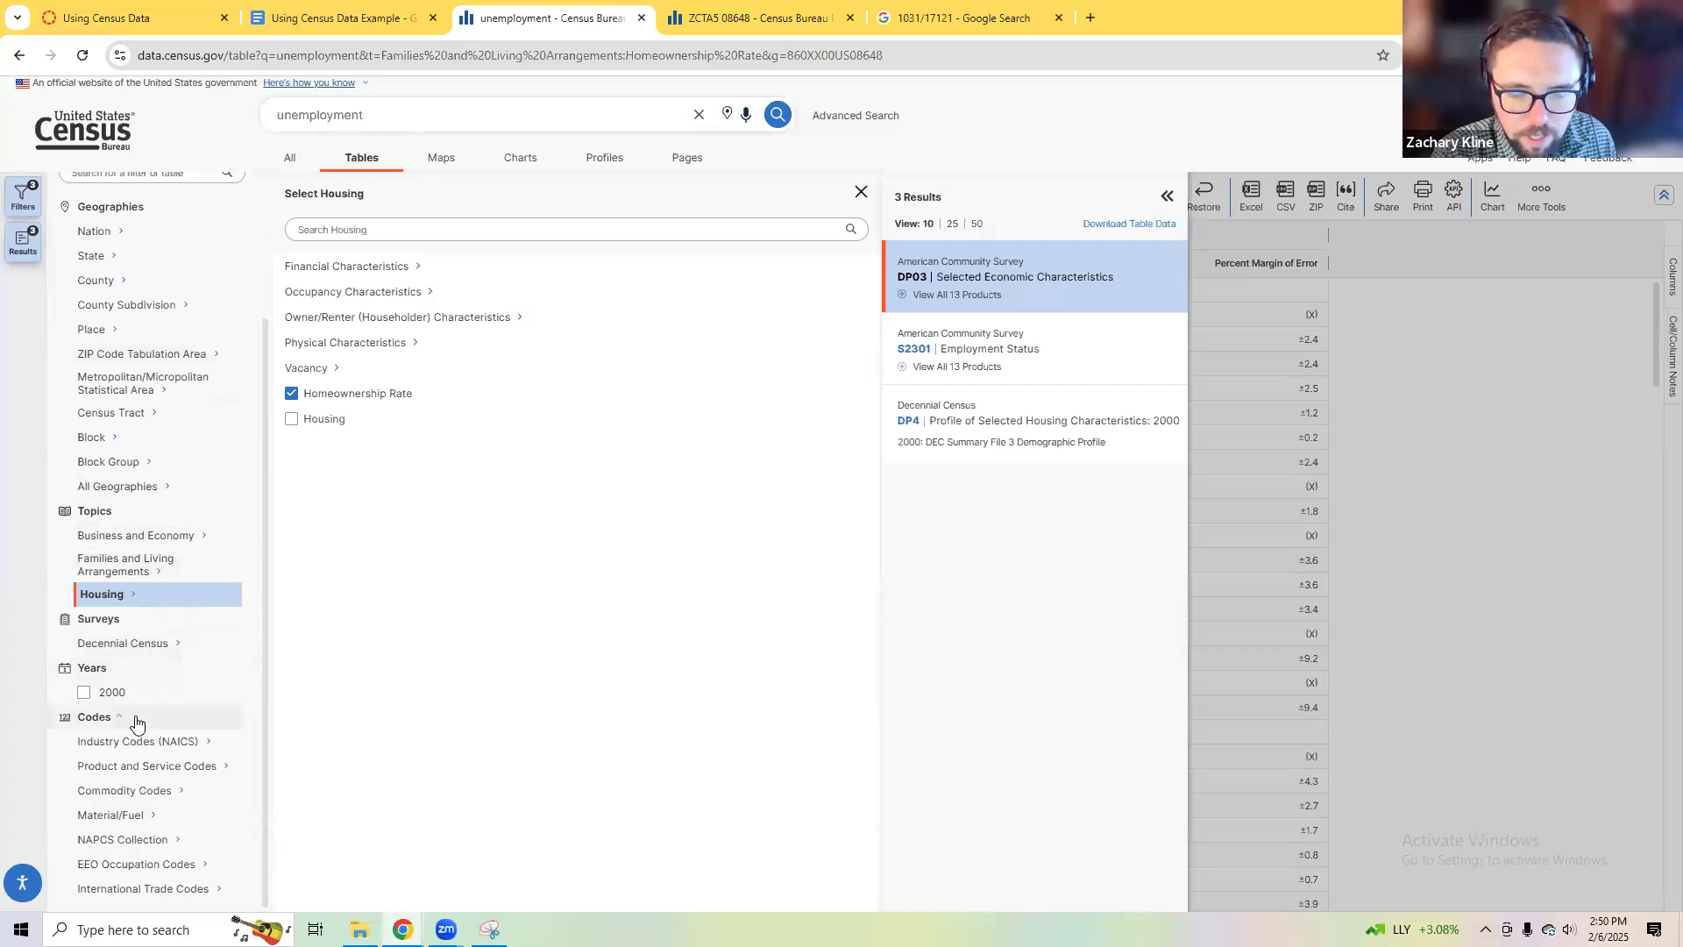
{"action": "scroll", "coordinate": [132, 714], "scroll_direction": "up", "scroll_amount": 2}
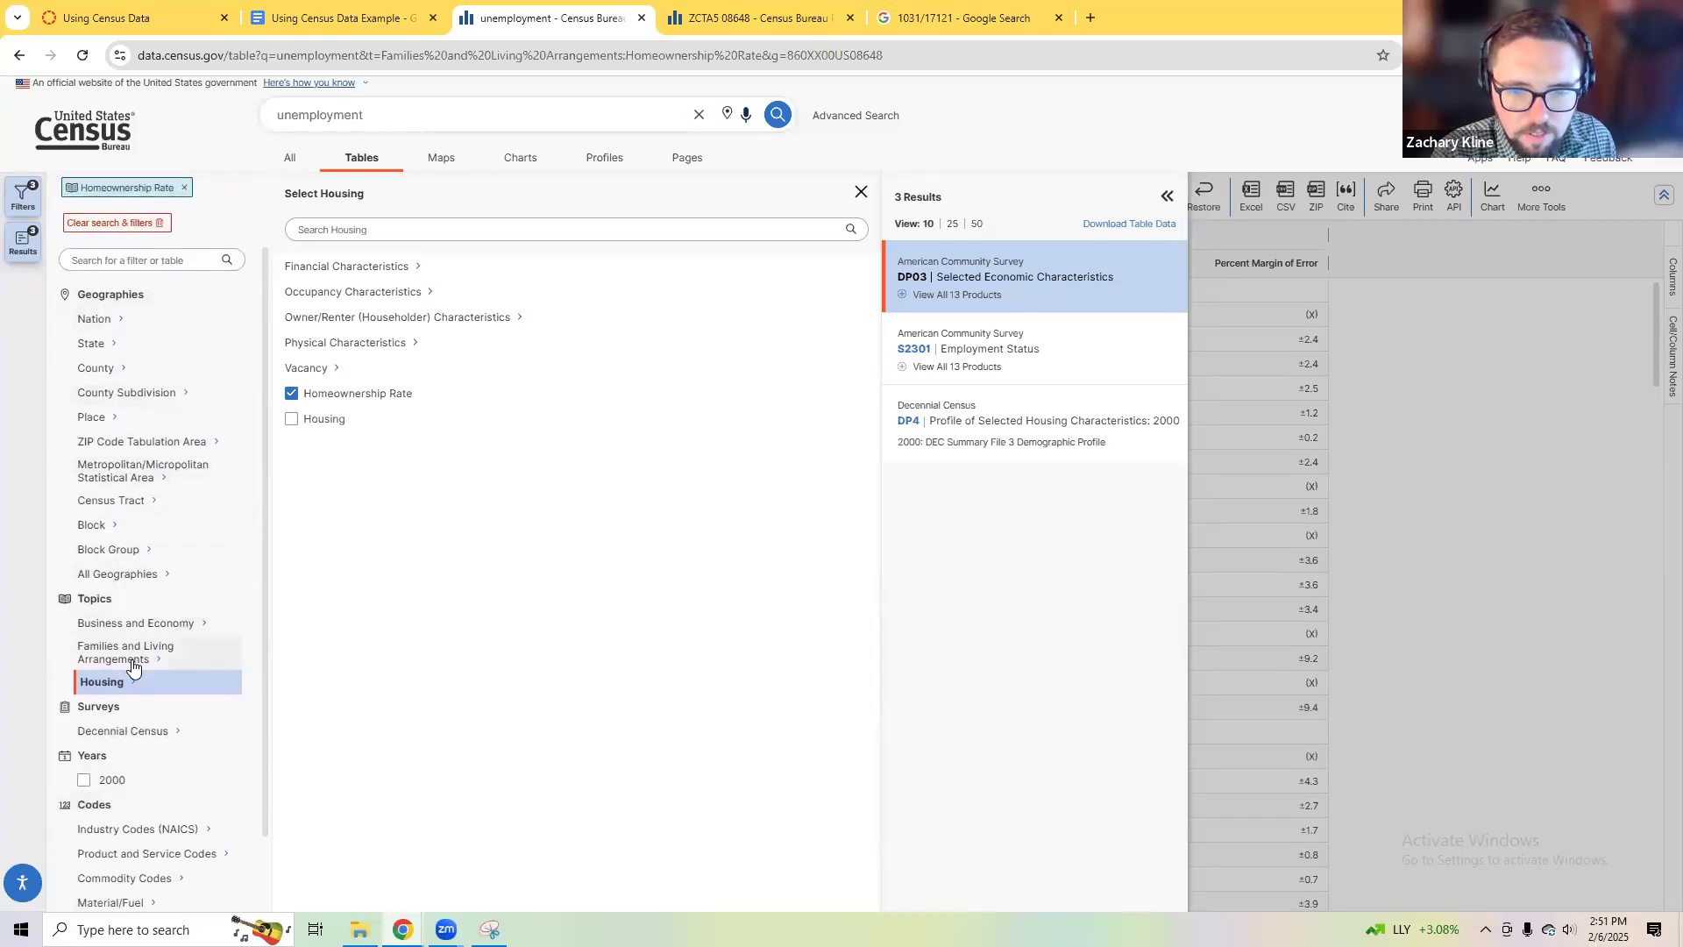
Step: Remove the Homeownership Rate and Families and Living Arrangements filters, and filter the tables by Same Sex Couples
{"action": "left_click", "coordinate": [131, 654]}
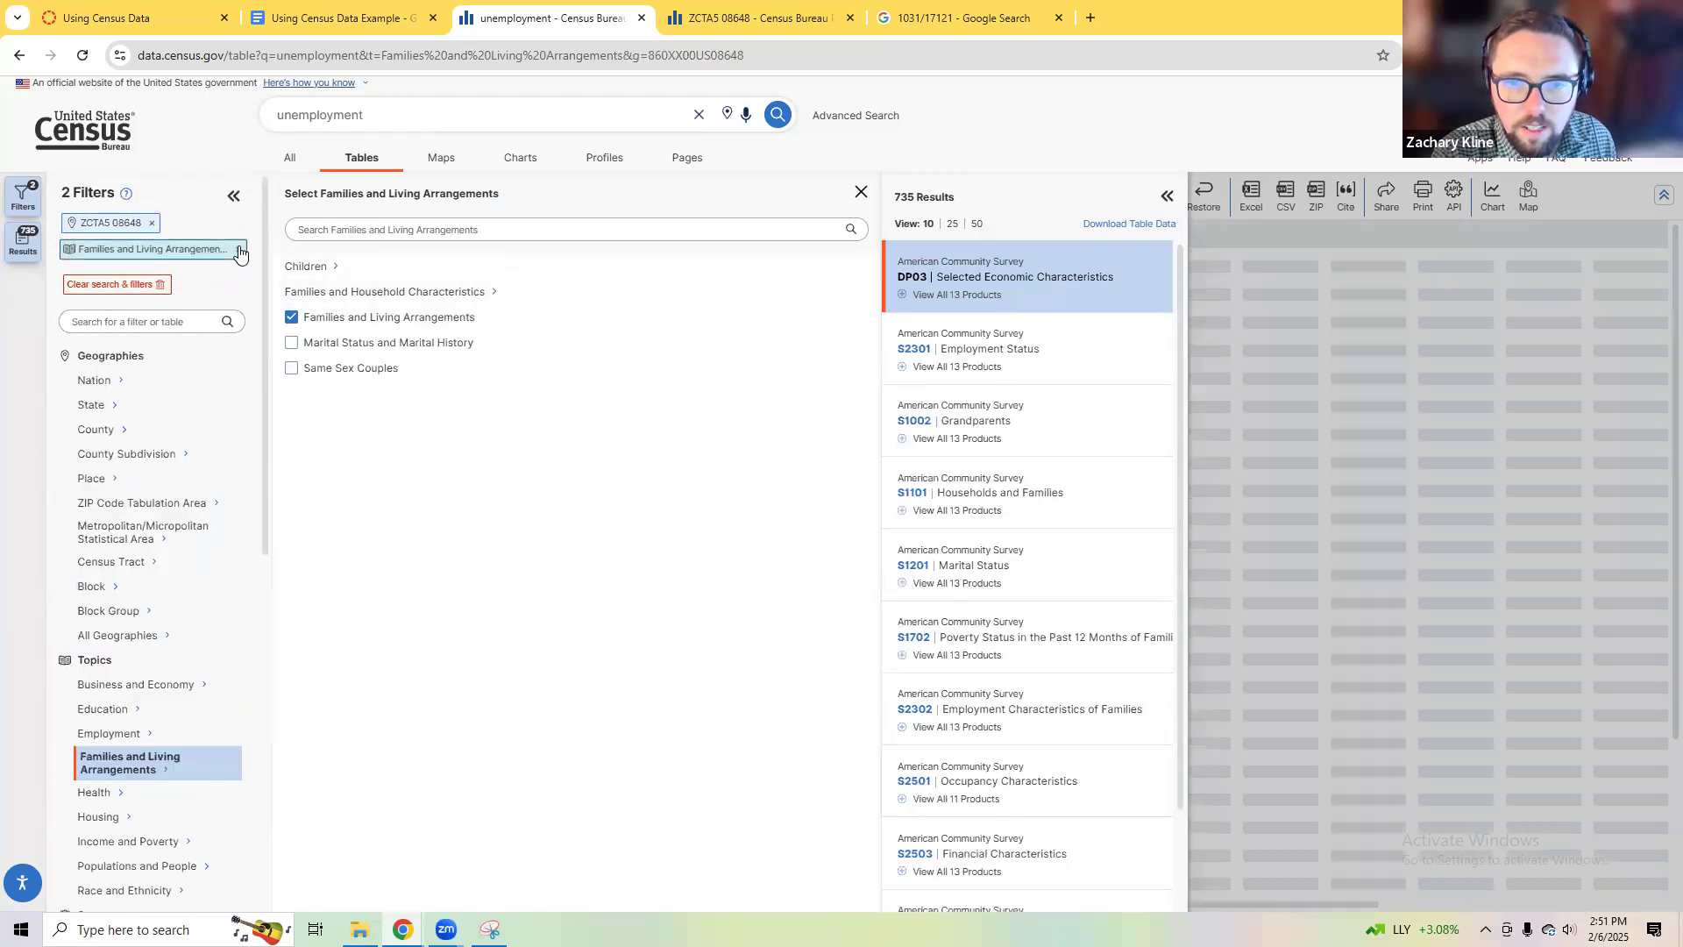
{"action": "left_click", "coordinate": [237, 249]}
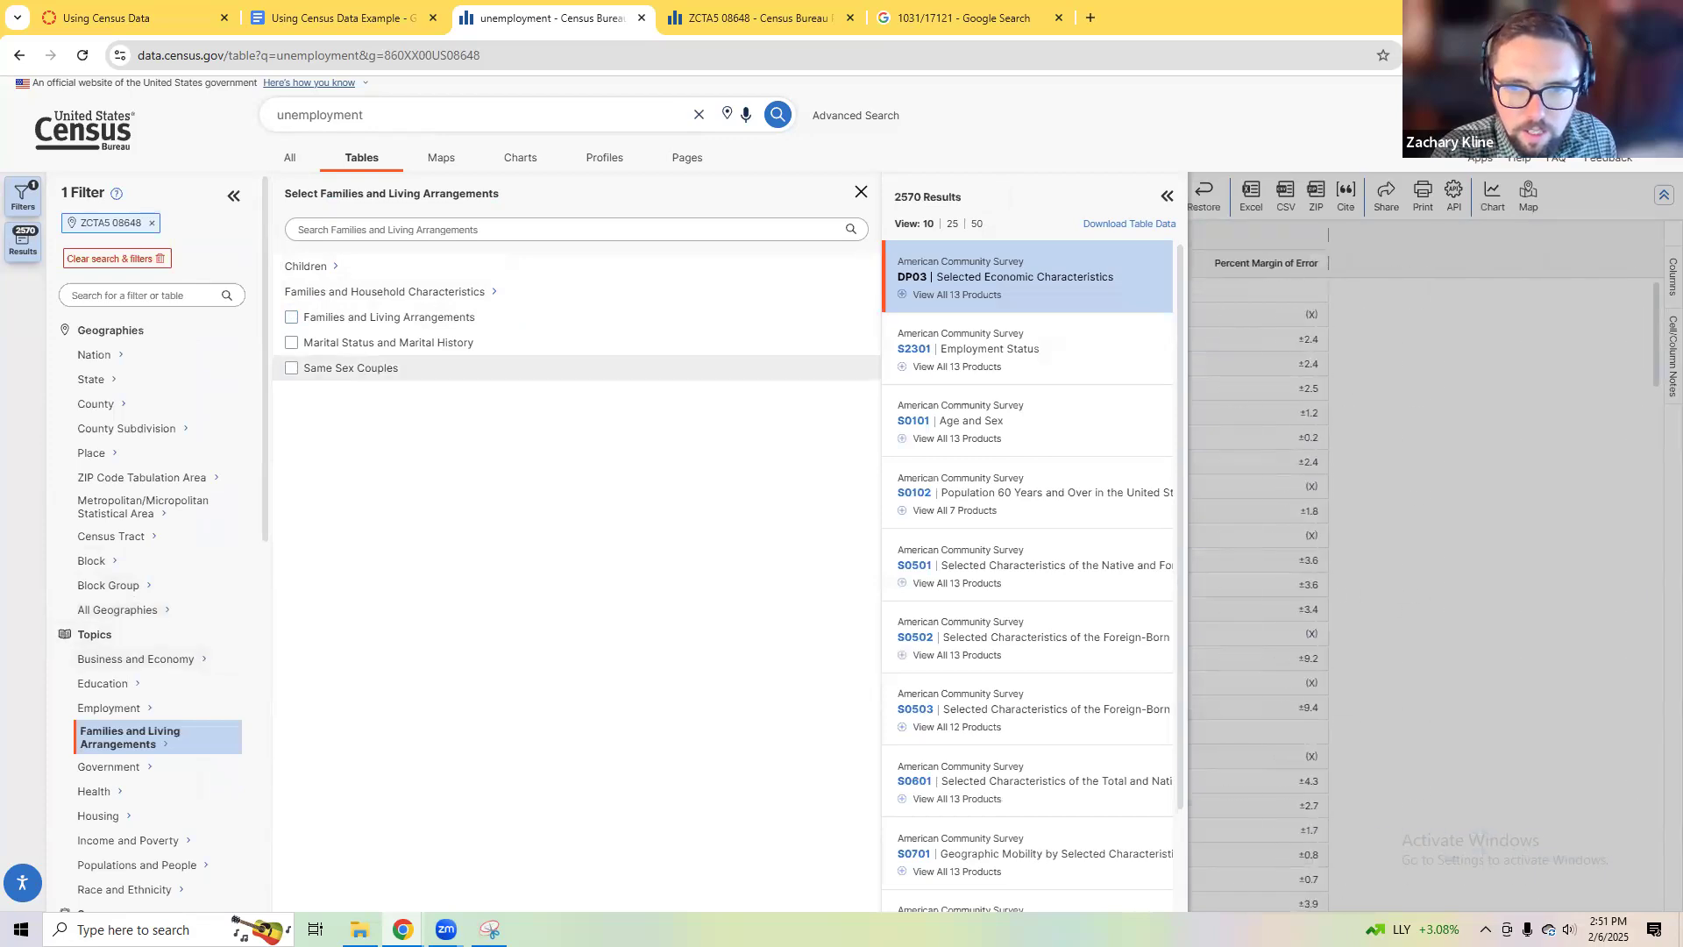
{"action": "left_click", "coordinate": [347, 368]}
Step: Check which topics are available for the DP03 table, and return to the list of Same Sex Couples tables
{"action": "left_click", "coordinate": [1166, 200]}
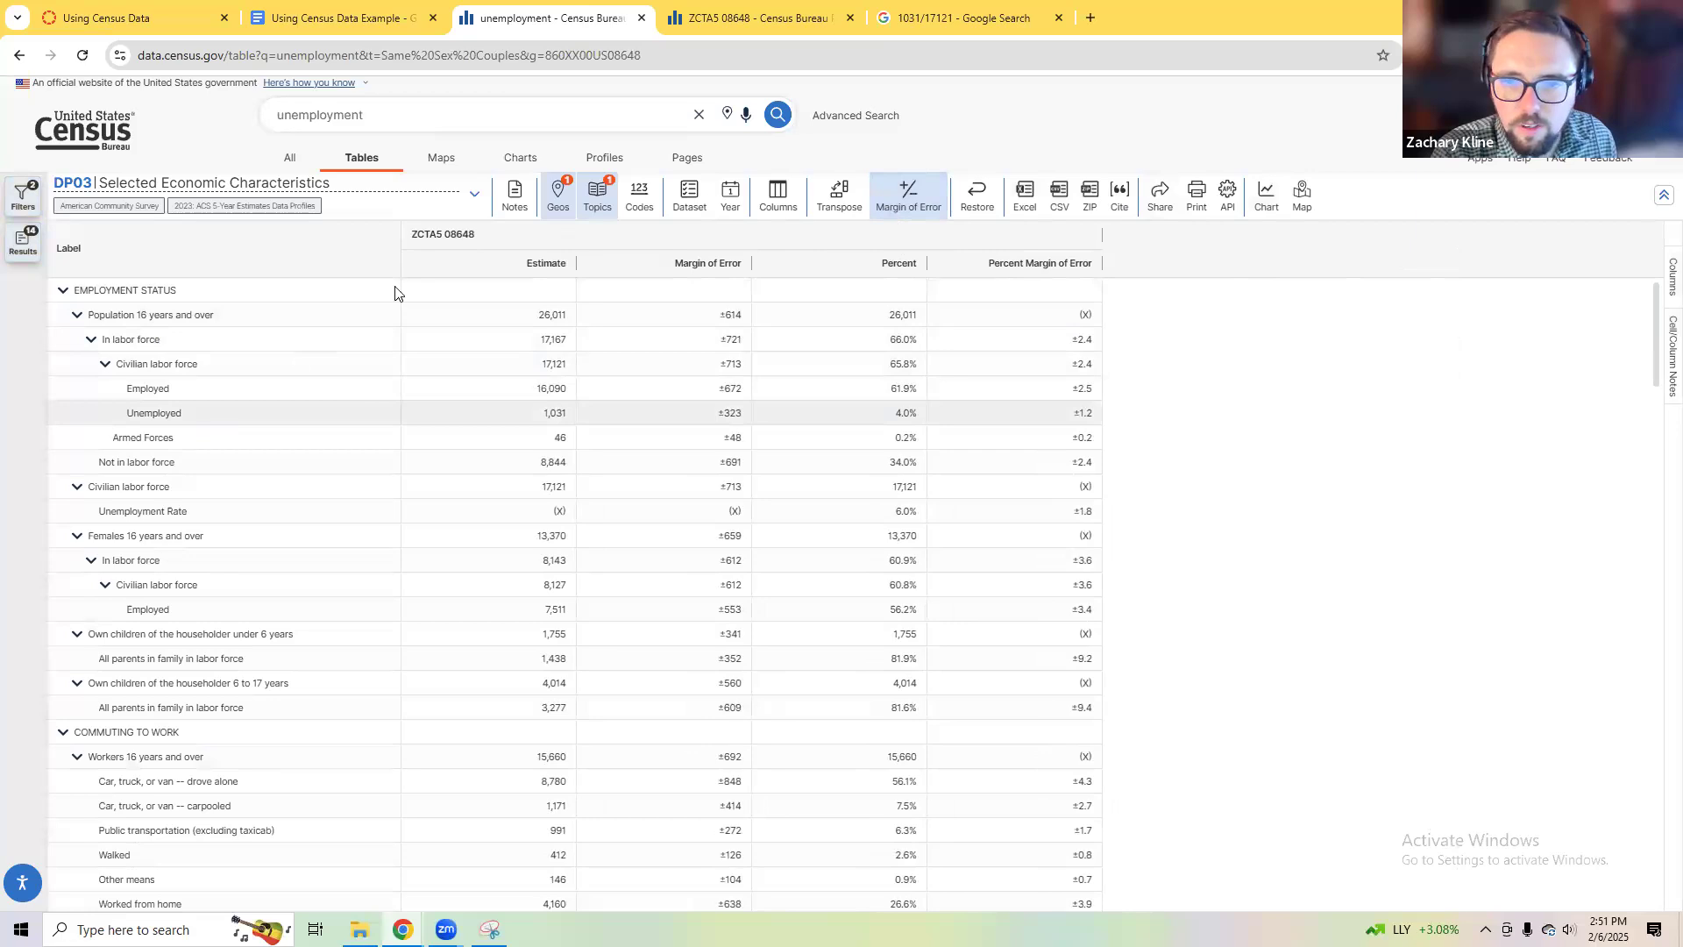
{"action": "left_click", "coordinate": [597, 195]}
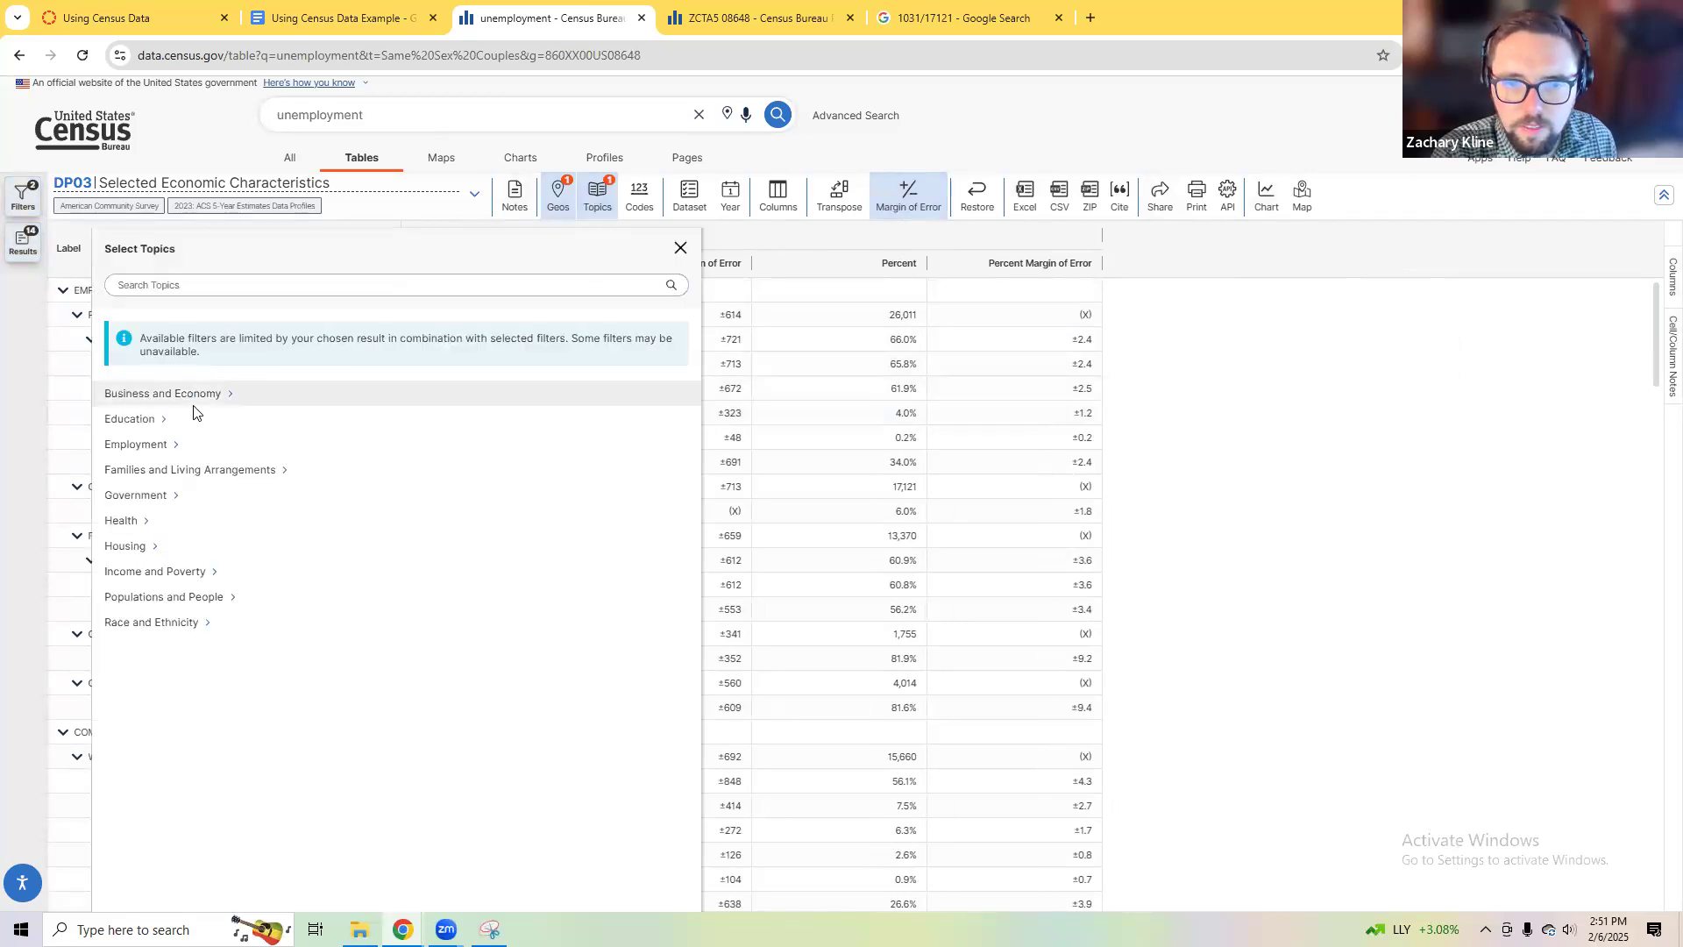
{"action": "left_click", "coordinate": [681, 249]}
{"action": "left_click", "coordinate": [18, 202]}
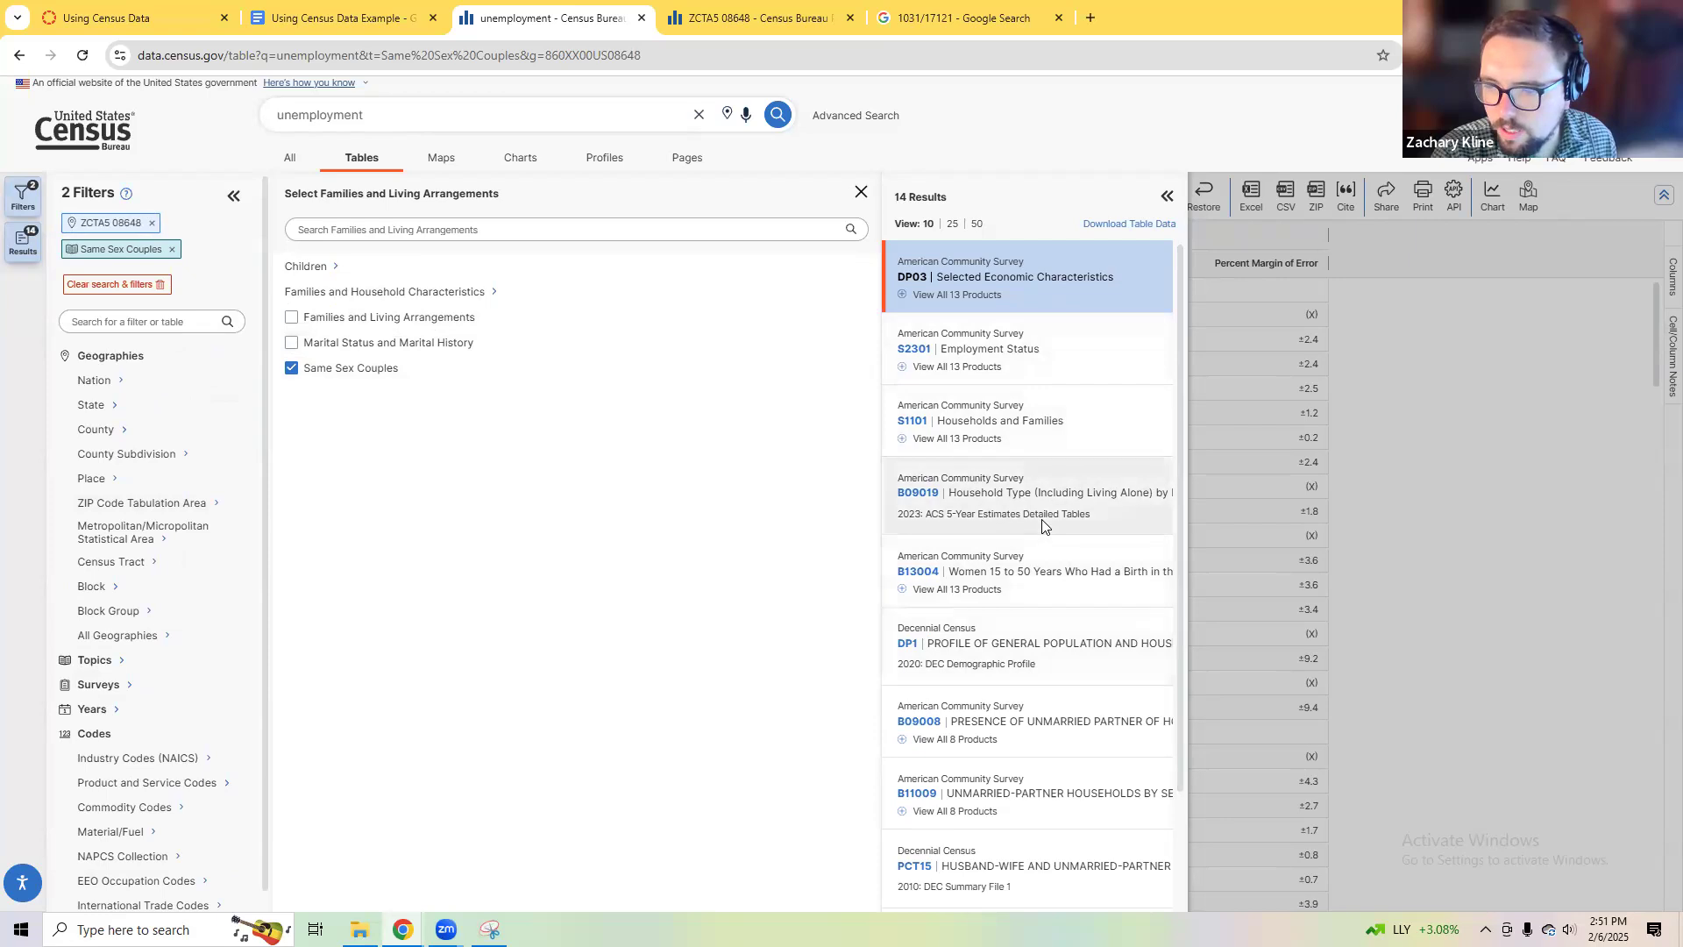
Step: Look through both result pages of the Same Sex Couples tables and return to the first page
{"action": "right_click", "coordinate": [1073, 761]}
{"action": "left_click", "coordinate": [762, 702]}
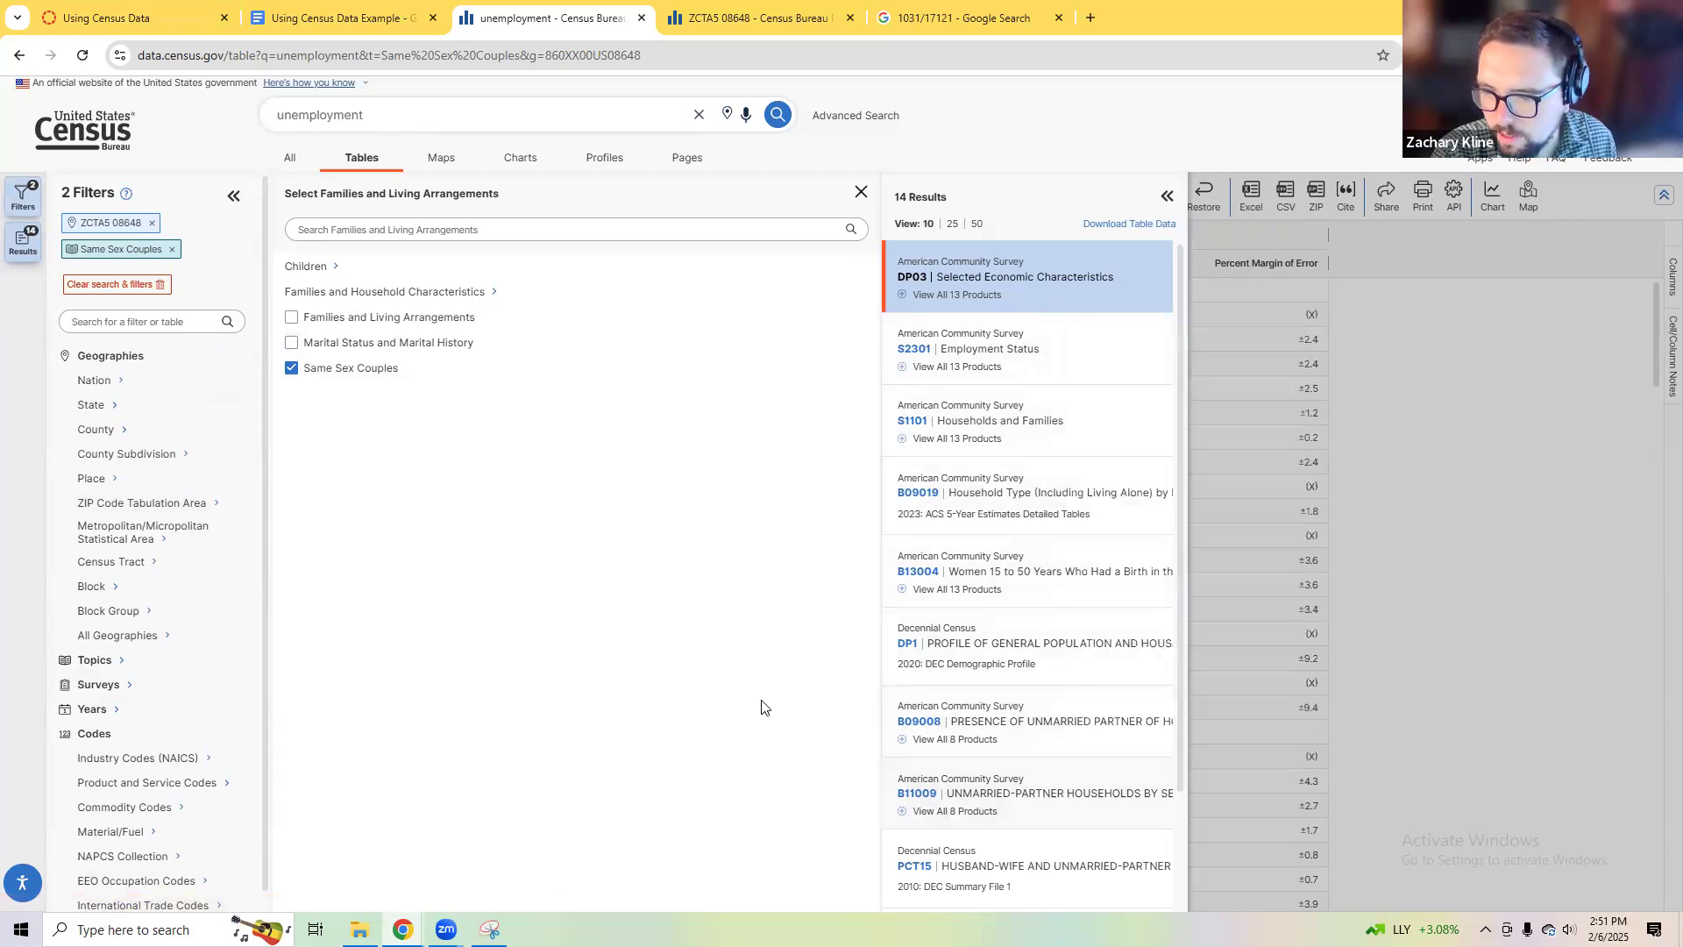
{"action": "scroll", "coordinate": [976, 763], "scroll_direction": "down", "scroll_amount": 2}
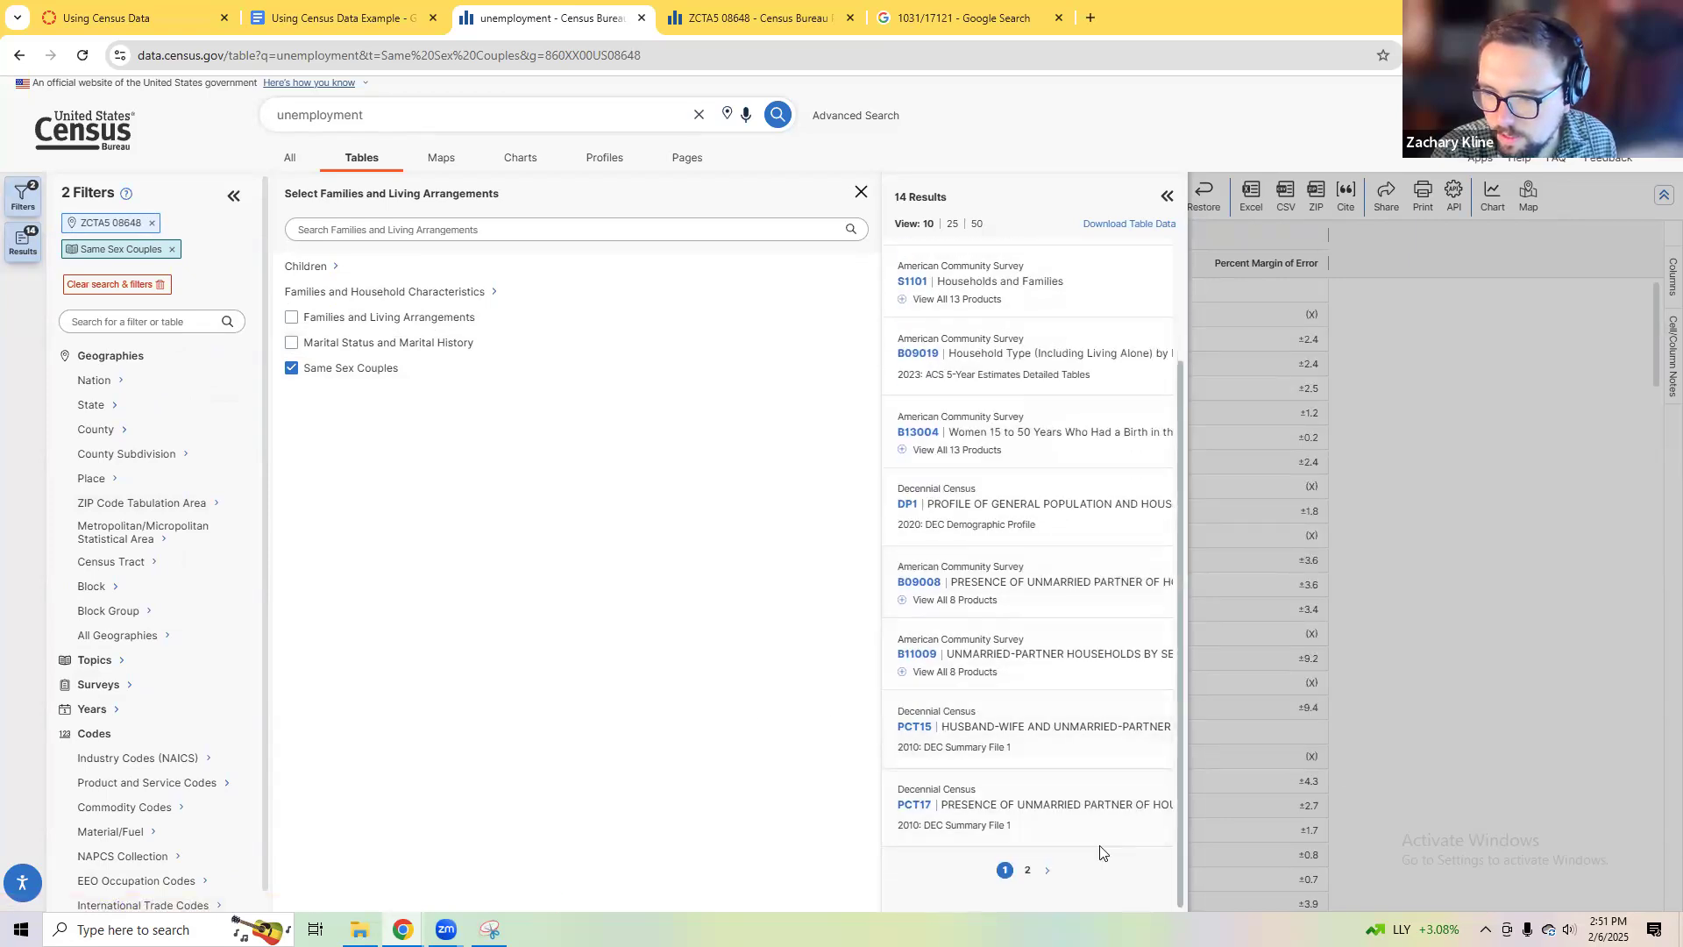
{"action": "left_click", "coordinate": [1047, 869]}
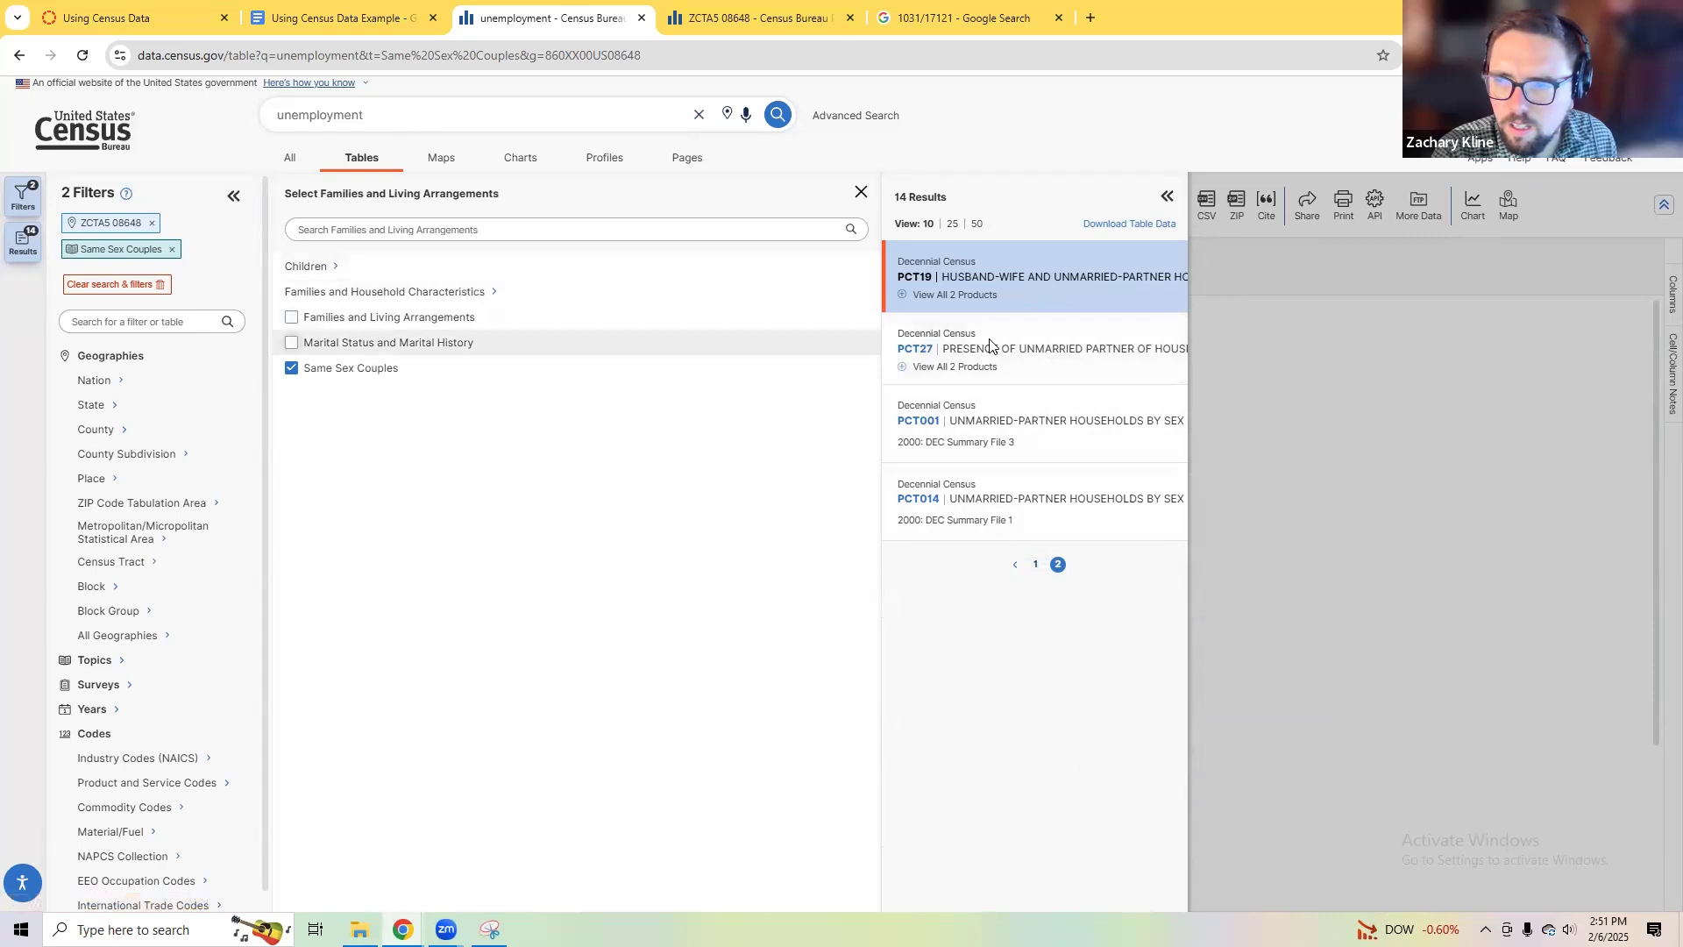
{"action": "left_click", "coordinate": [1010, 559]}
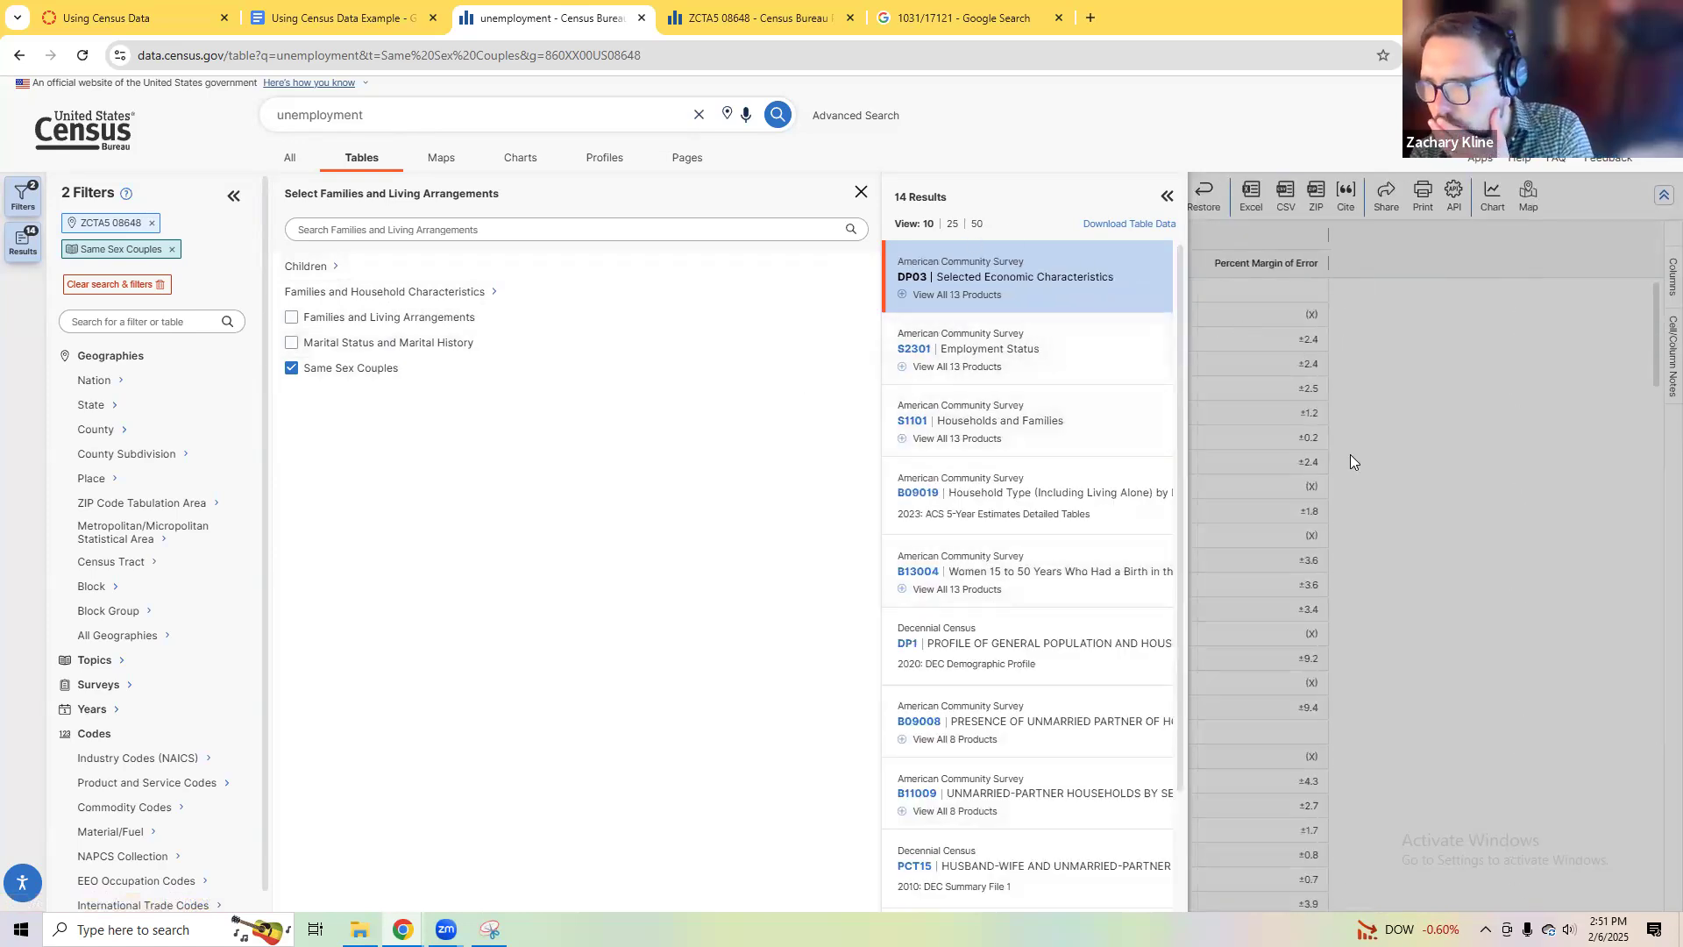
Step: Examine the DP03 Selected Economic Characteristics table from the employment section down to the poverty percentages
{"action": "scroll", "coordinate": [775, 539], "scroll_direction": "down", "scroll_amount": 4}
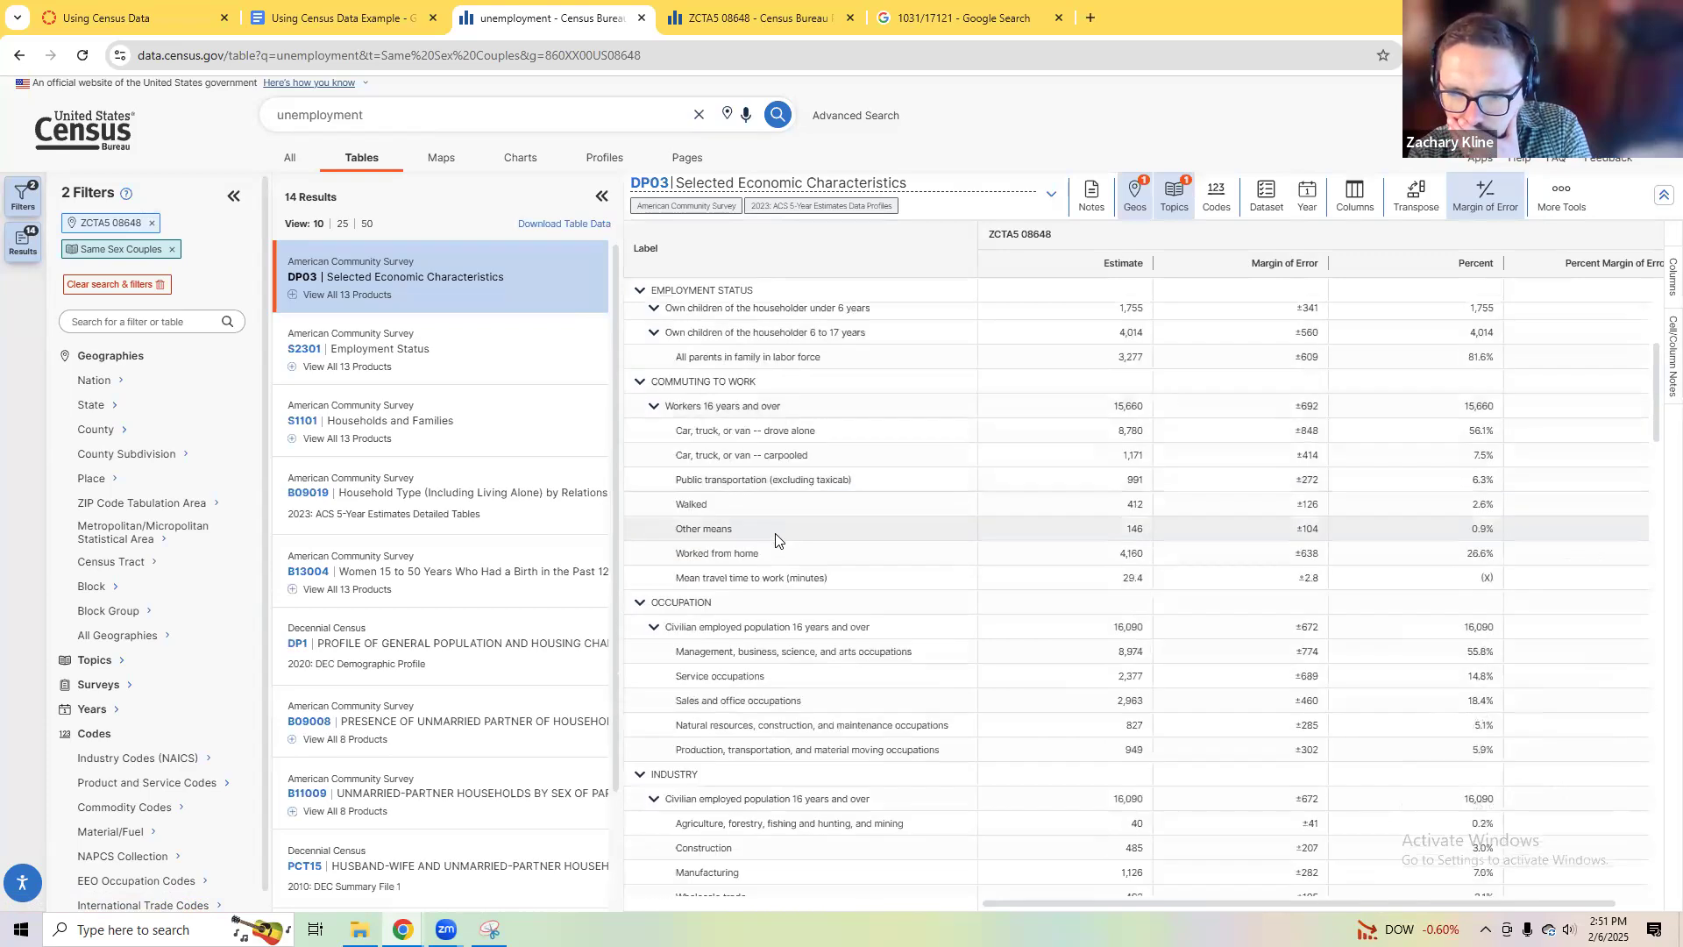
{"action": "scroll", "coordinate": [775, 536], "scroll_direction": "down", "scroll_amount": 5}
{"action": "scroll", "coordinate": [775, 533], "scroll_direction": "down", "scroll_amount": 5}
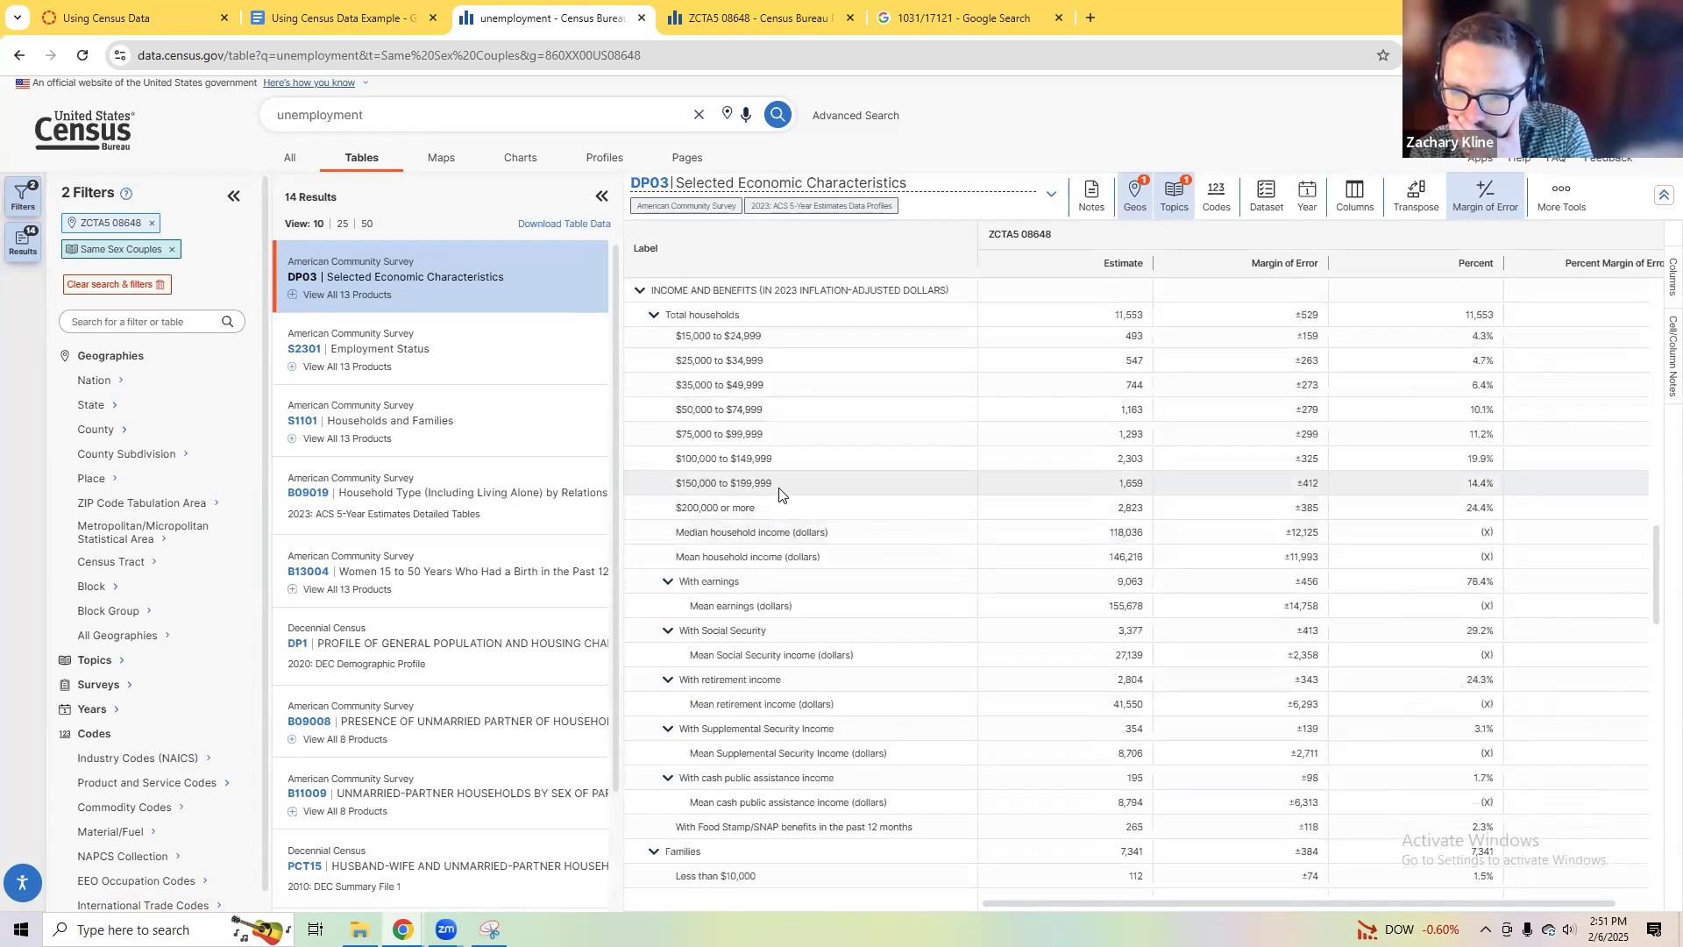
{"action": "scroll", "coordinate": [780, 493], "scroll_direction": "down", "scroll_amount": 5}
{"action": "scroll", "coordinate": [784, 487], "scroll_direction": "down", "scroll_amount": 10}
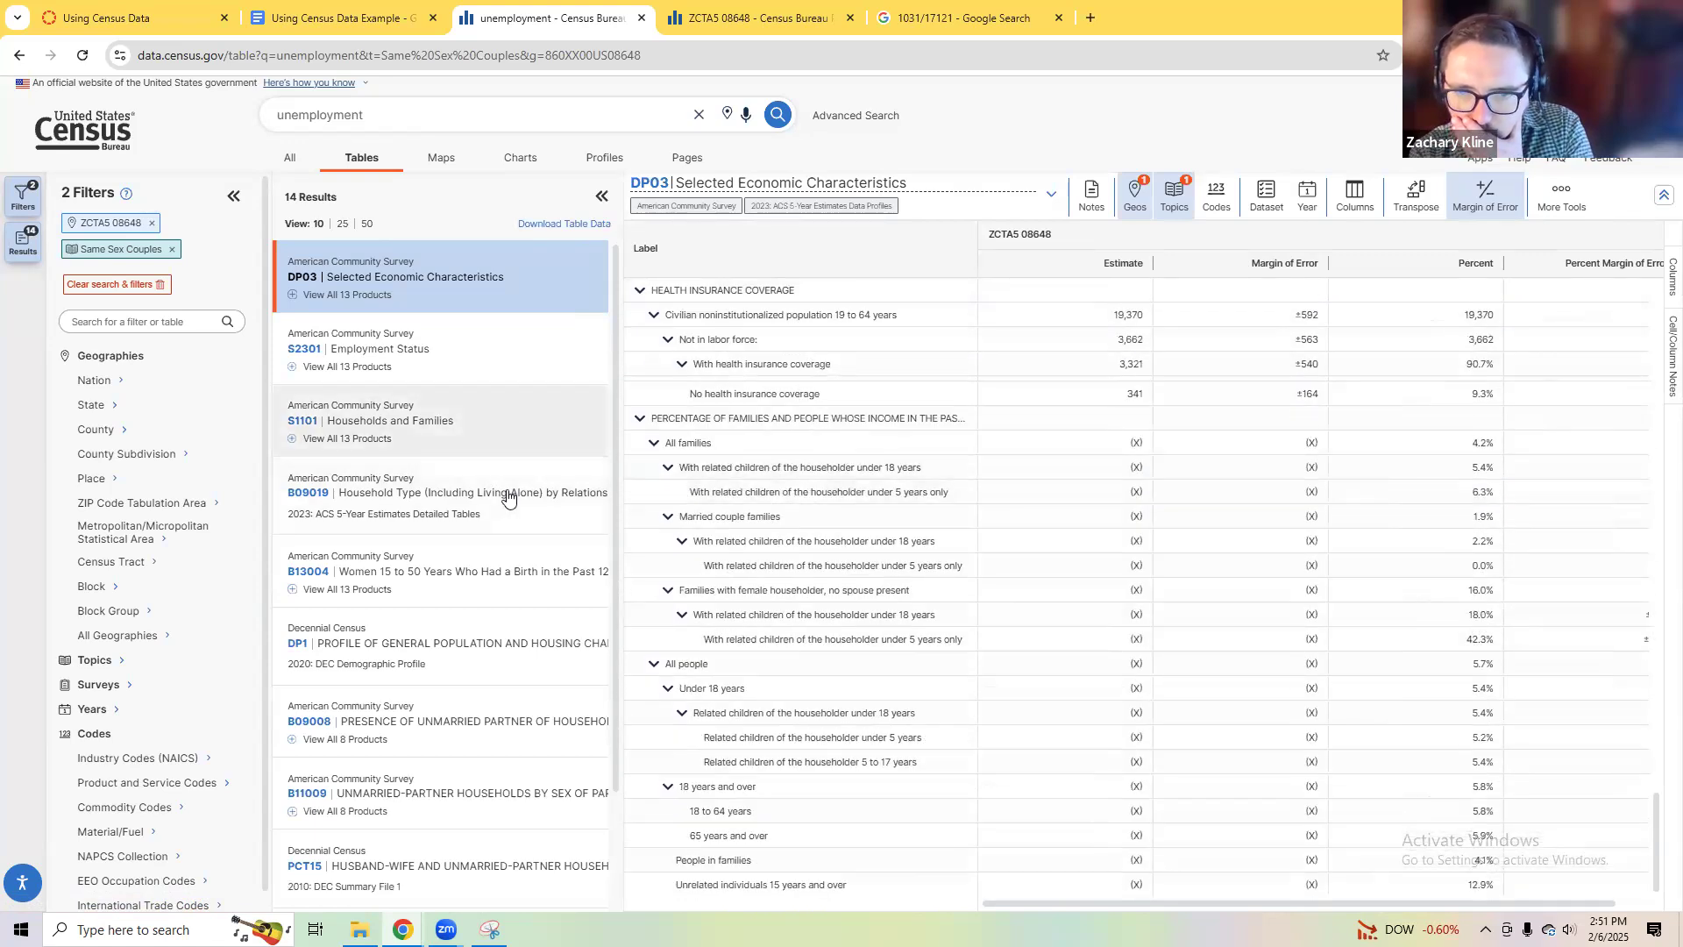
Step: Replace the table search term with "same sex" and run the search
{"action": "left_click", "coordinate": [389, 117]}
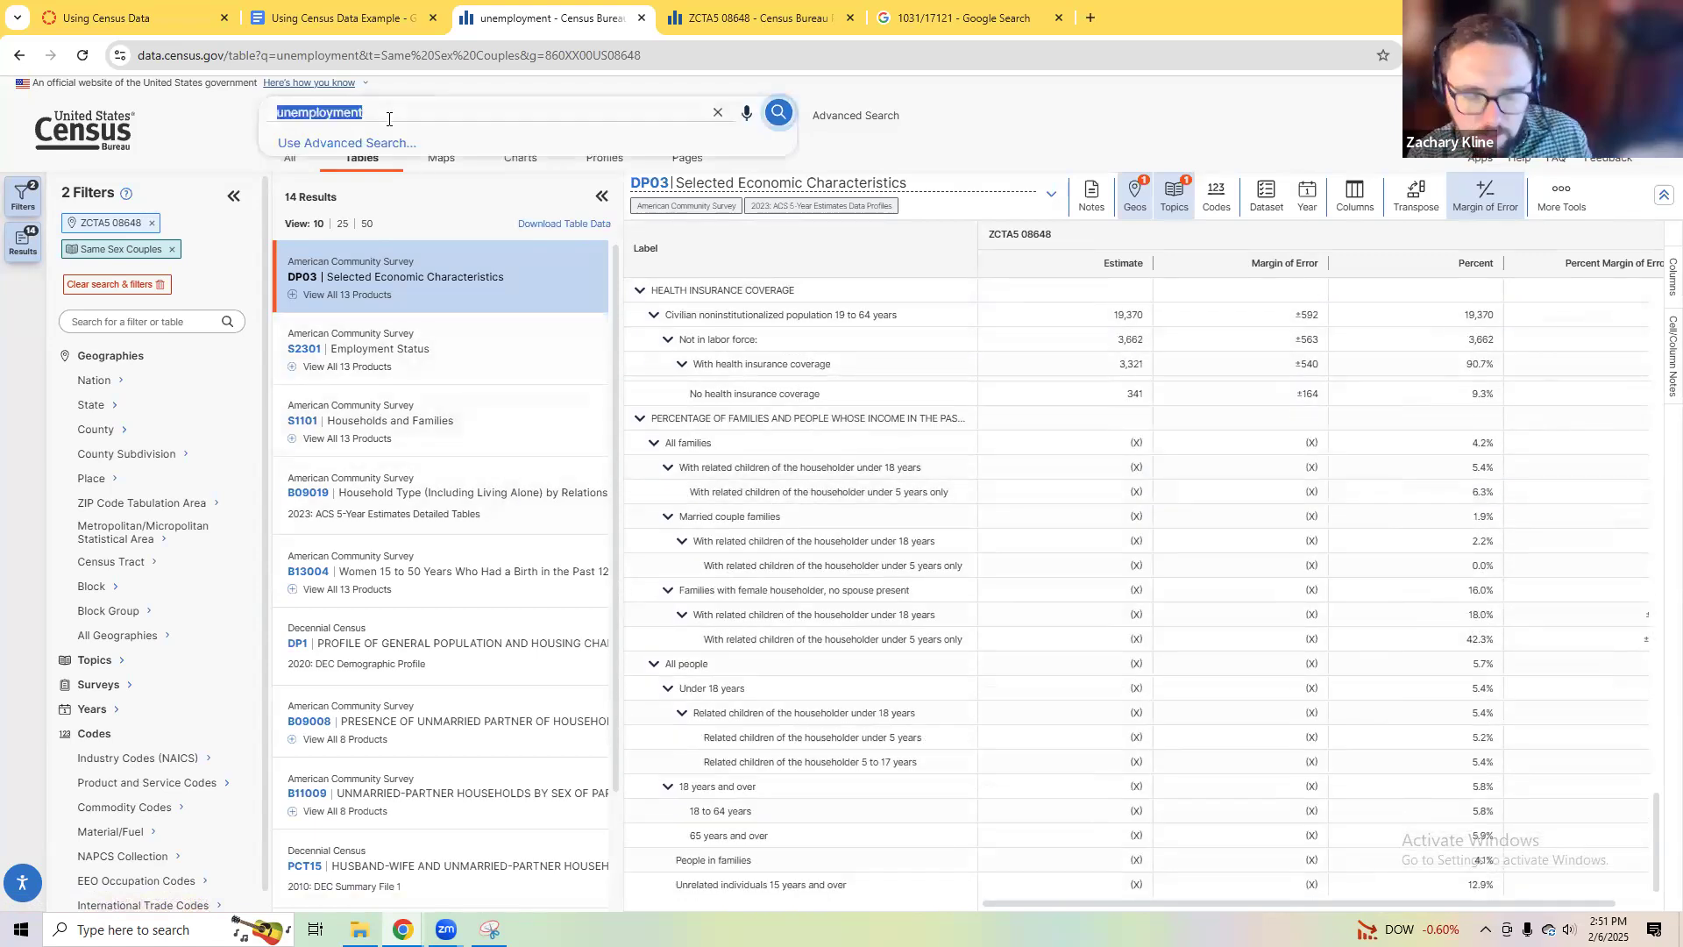
{"action": "type", "text": "same sex"}
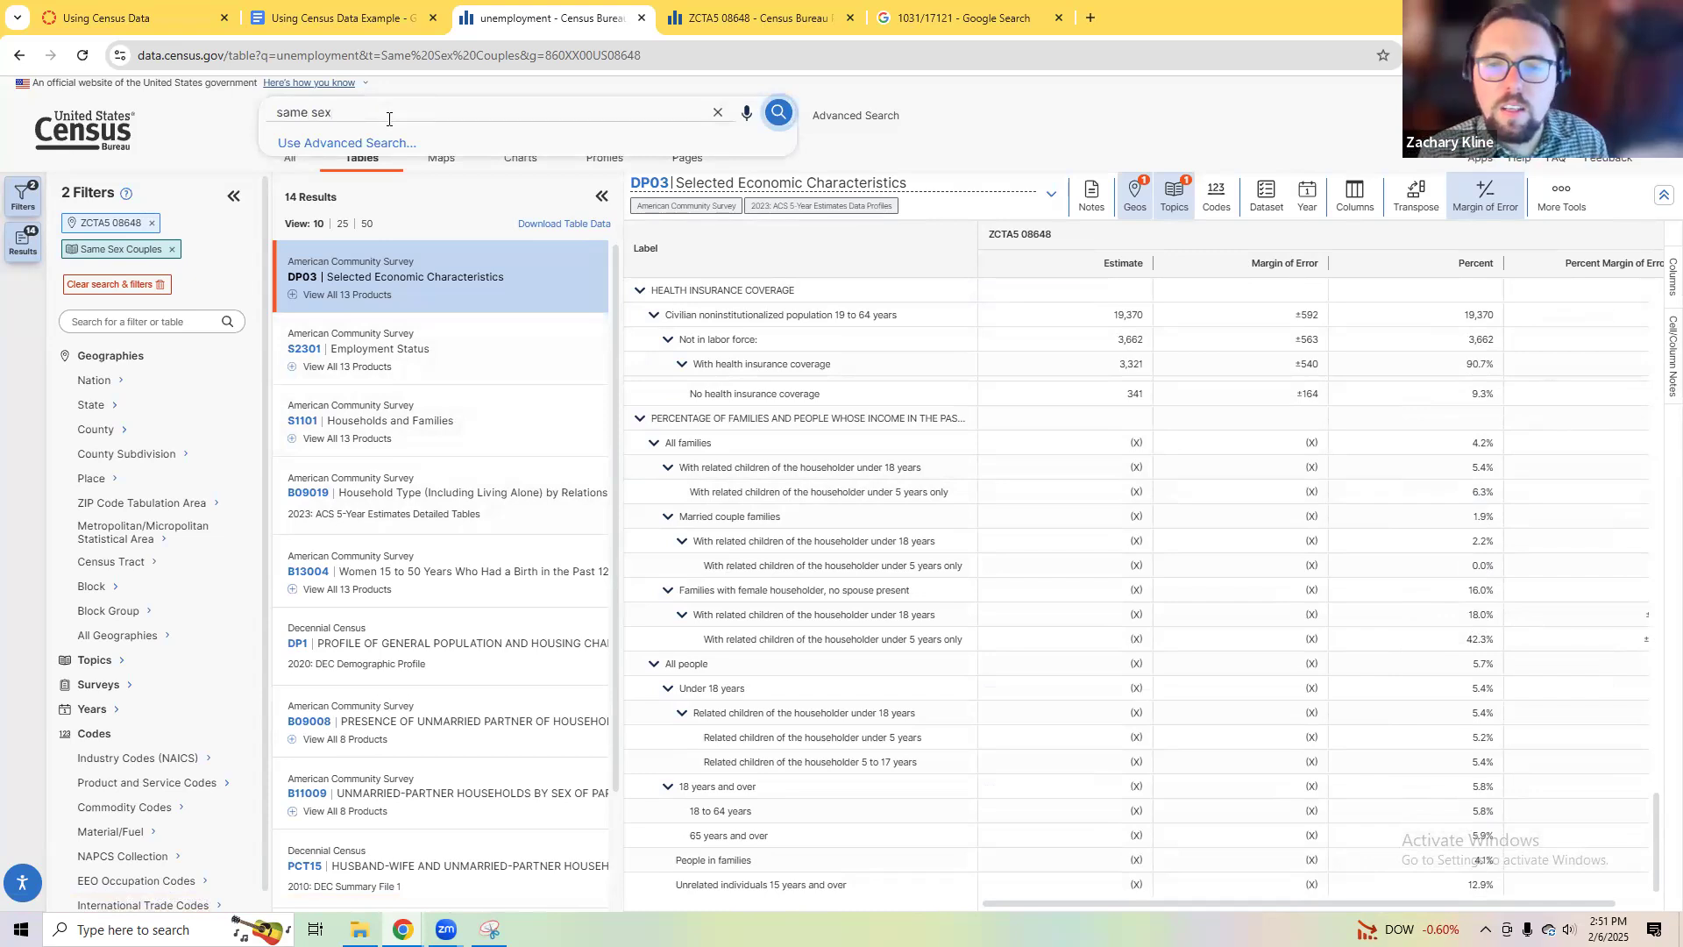
{"action": "key", "text": "Return"}
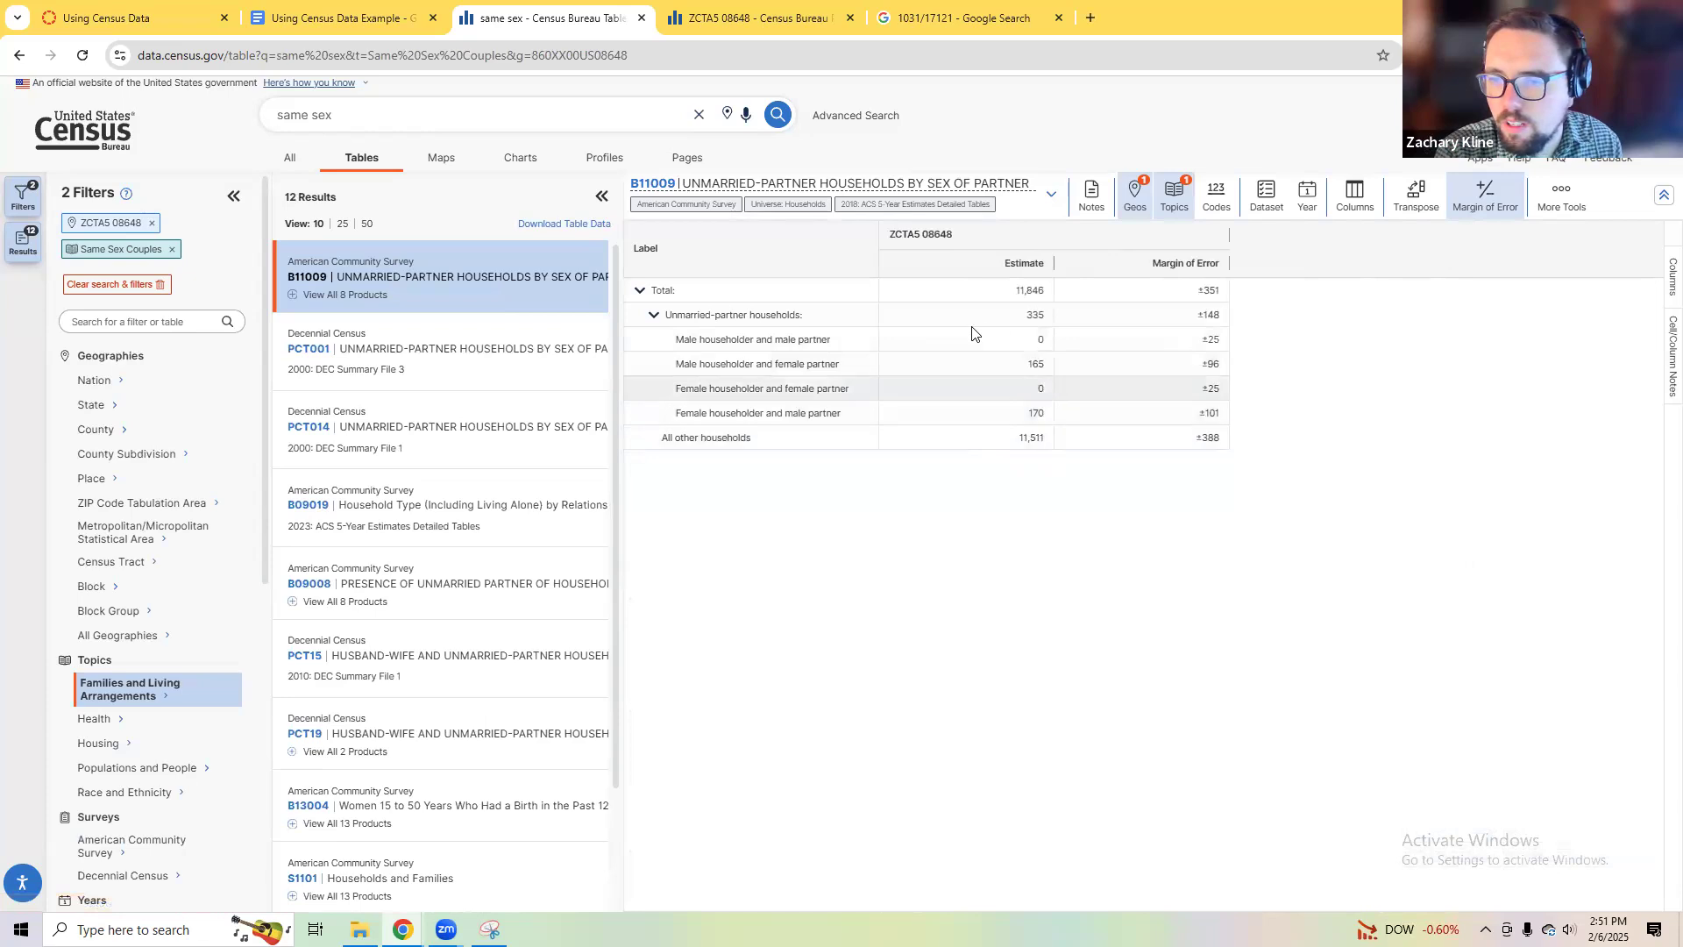
Step: Examine the male-male and female-female partner rows and the unmarried-partner total in table B11009
{"action": "left_click", "coordinate": [713, 368]}
{"action": "left_click", "coordinate": [735, 342]}
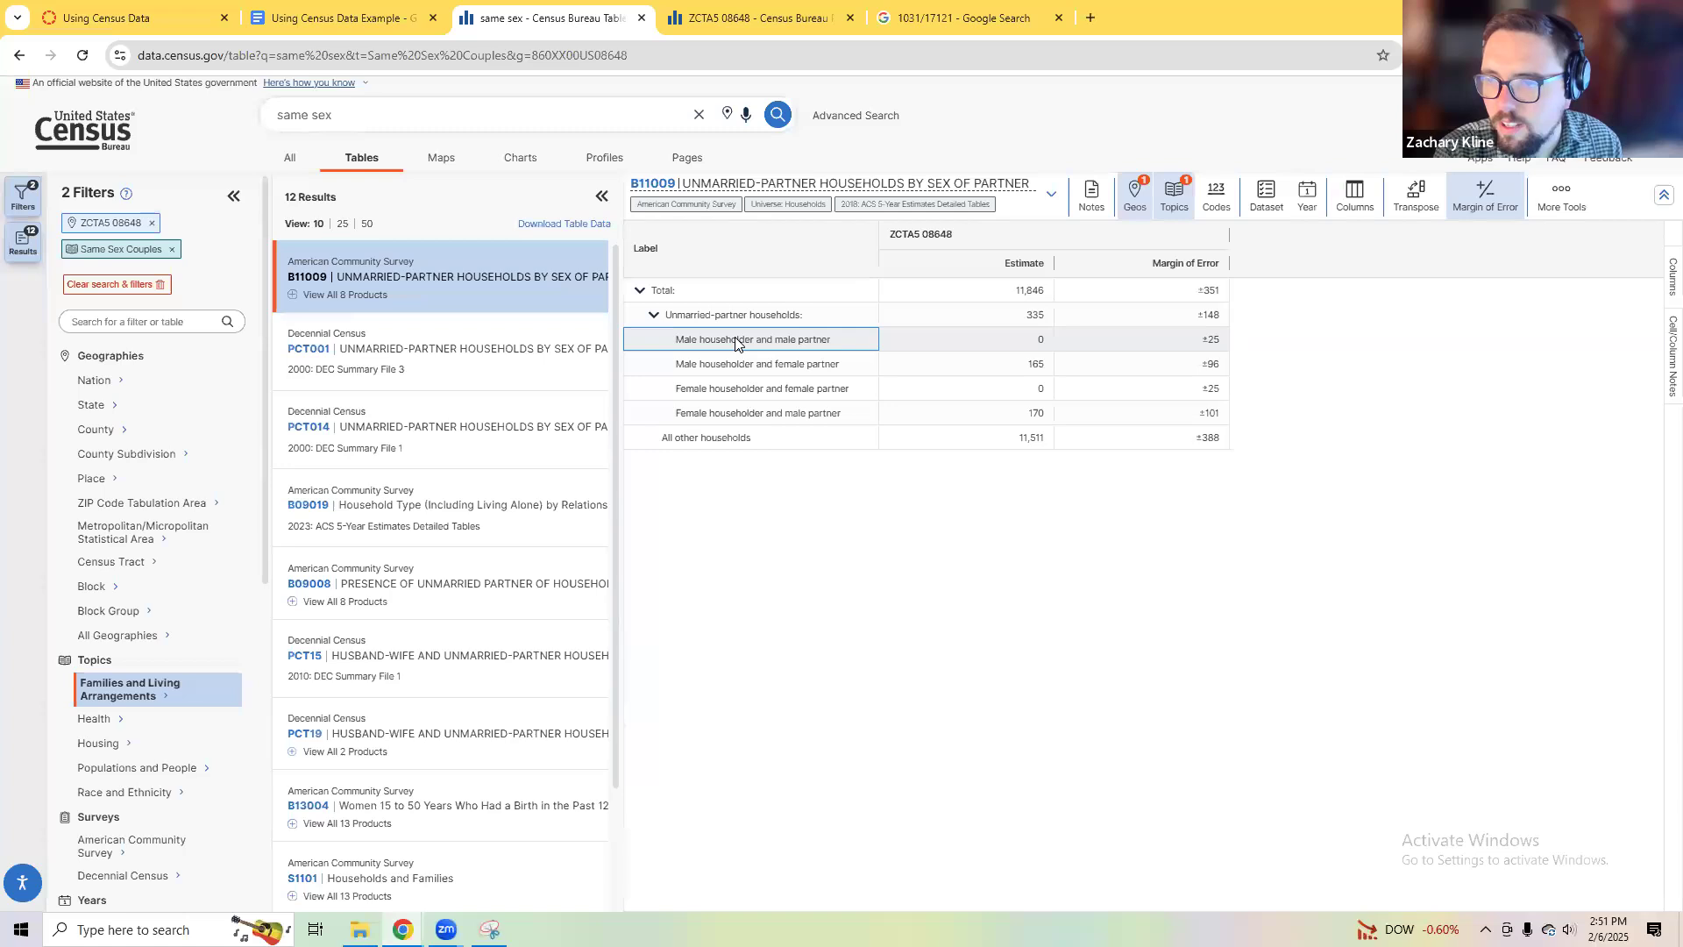
{"action": "left_click", "coordinate": [1041, 342]}
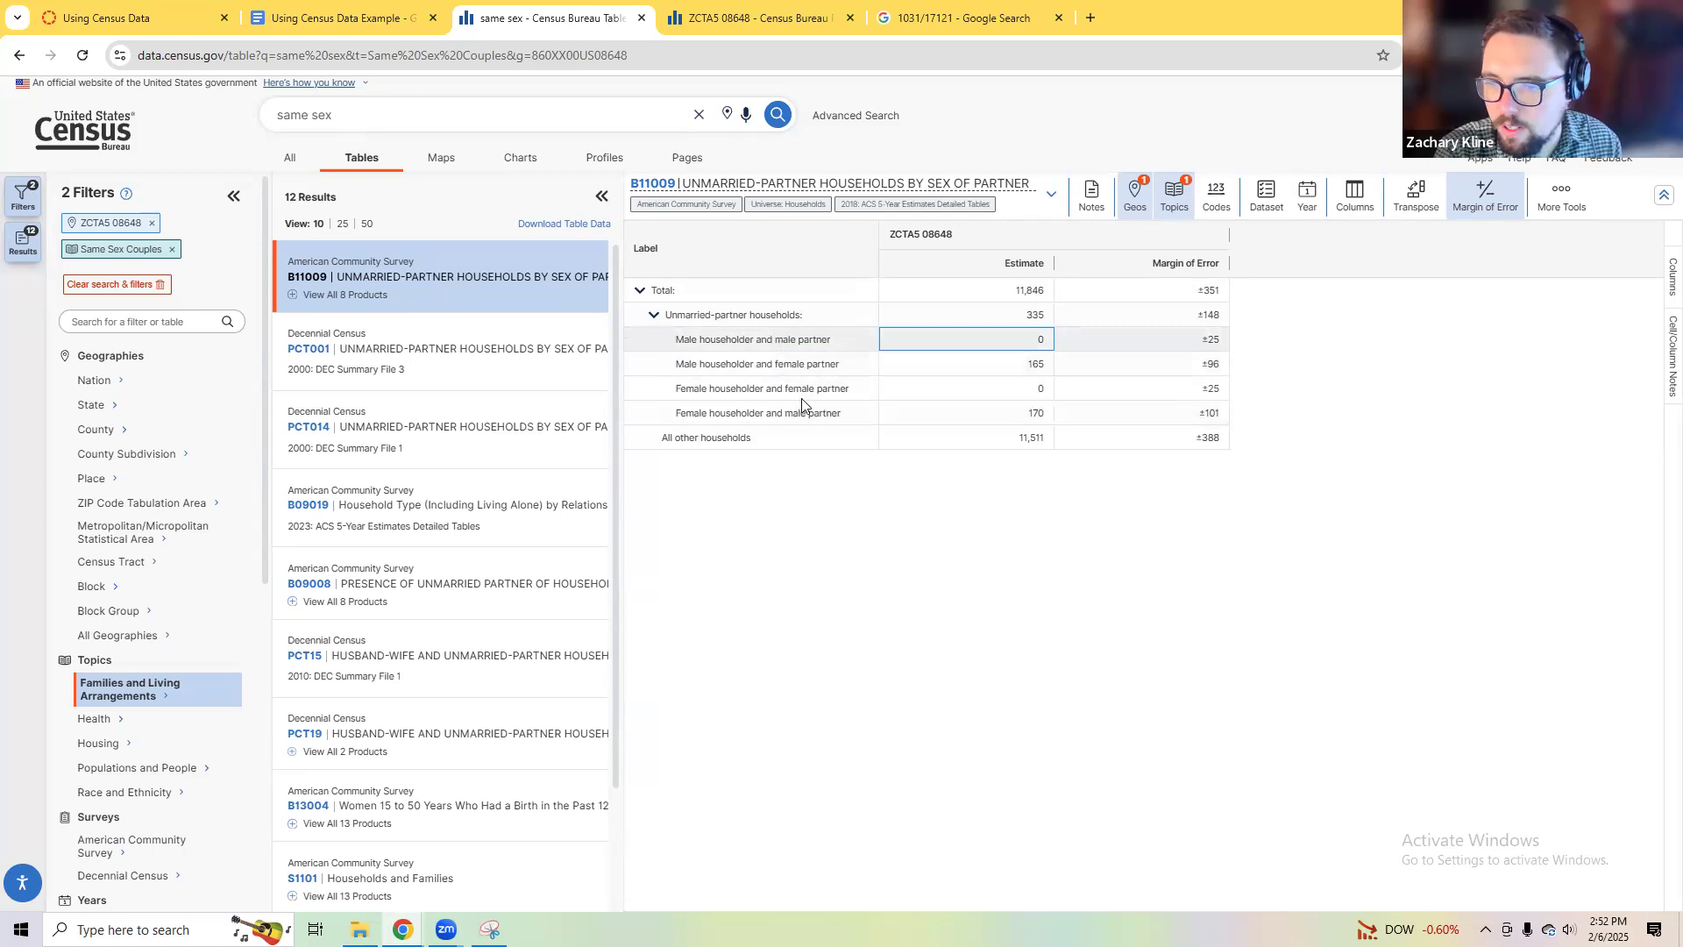
{"action": "left_click", "coordinate": [1016, 319]}
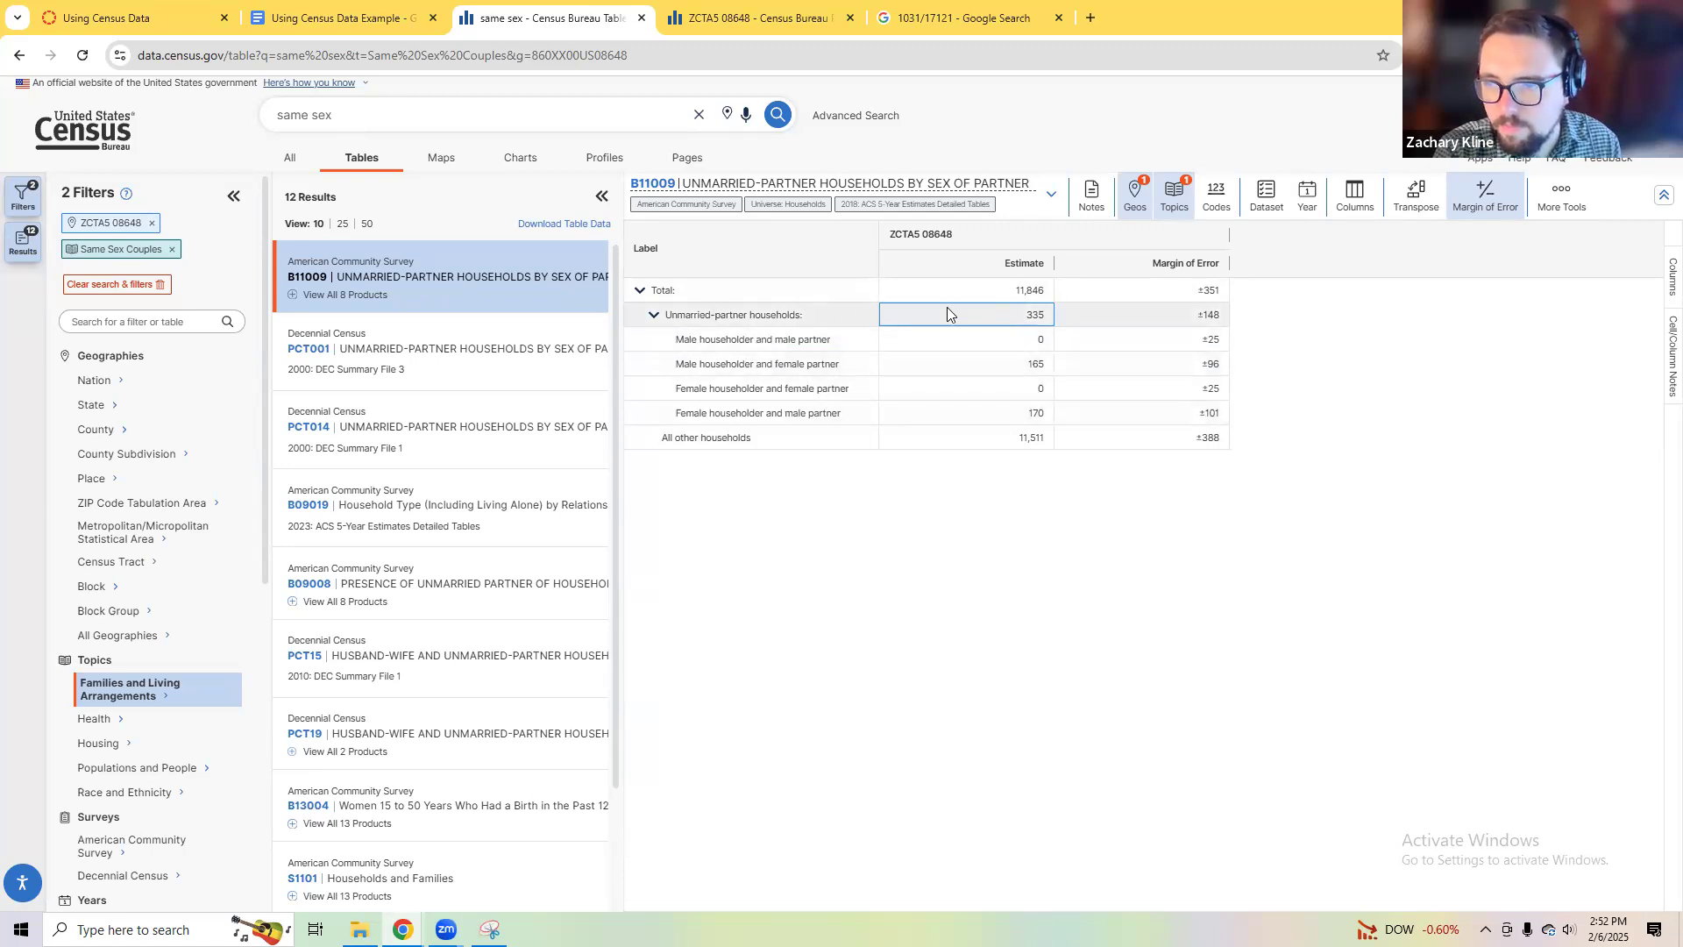
{"action": "left_click", "coordinate": [933, 393]}
{"action": "left_click", "coordinate": [981, 336]}
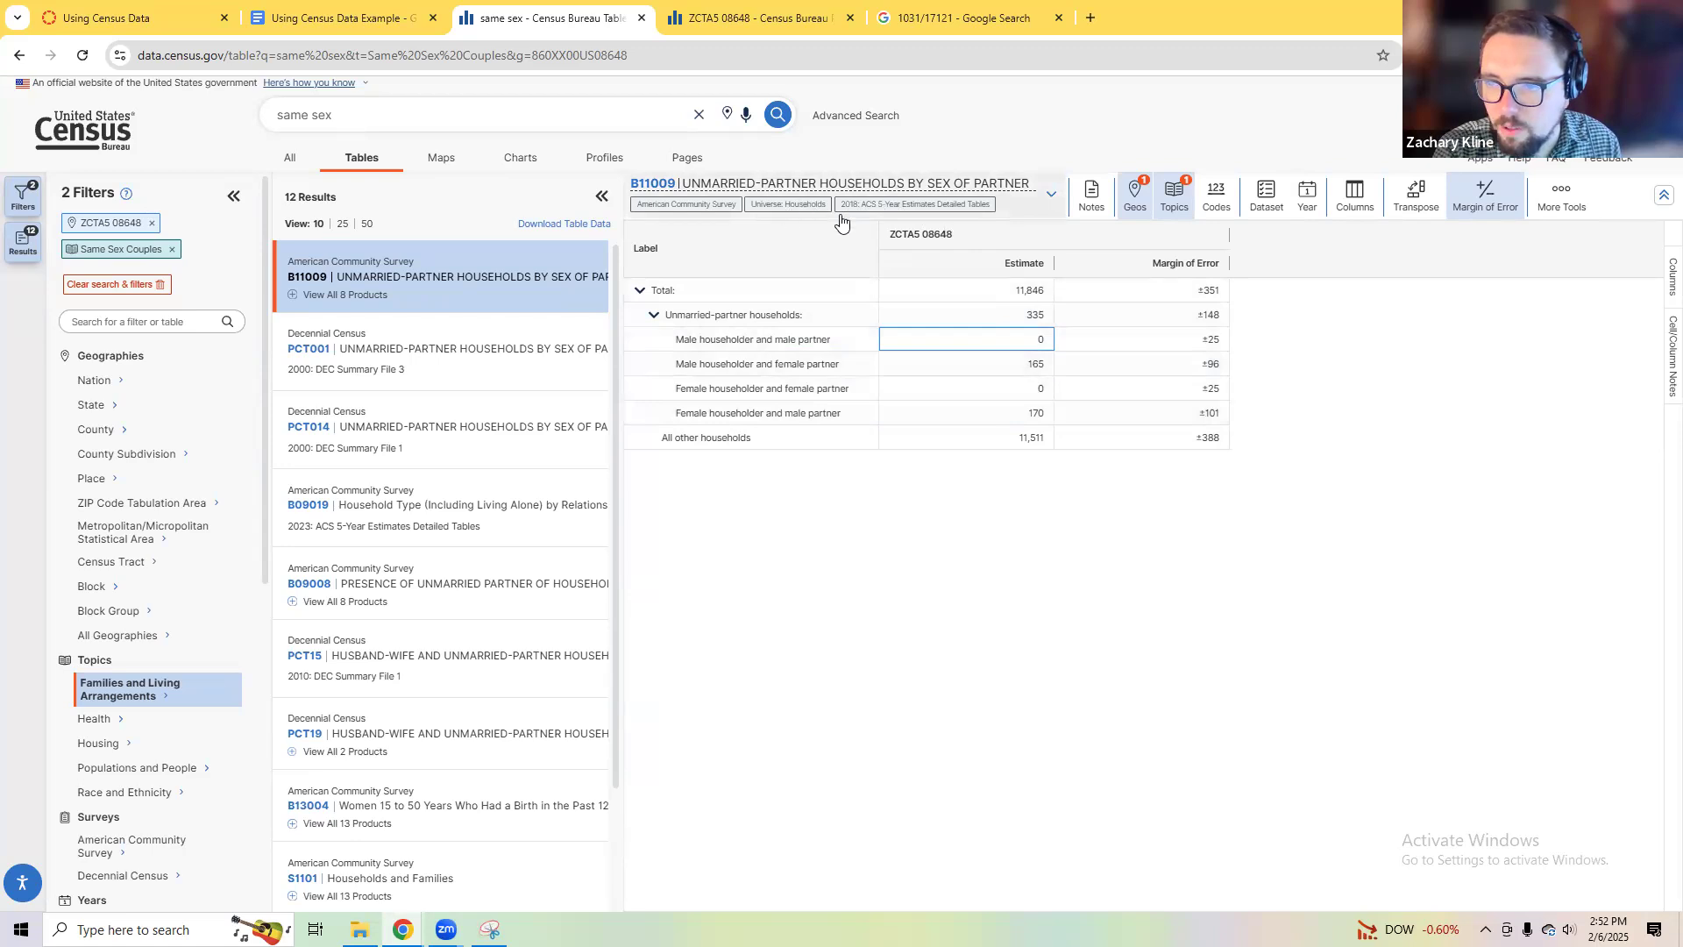
{"action": "left_click", "coordinate": [941, 394]}
{"action": "left_click", "coordinate": [971, 342]}
{"action": "left_click", "coordinate": [971, 395]}
{"action": "left_click", "coordinate": [984, 340]}
{"action": "left_click", "coordinate": [978, 392]}
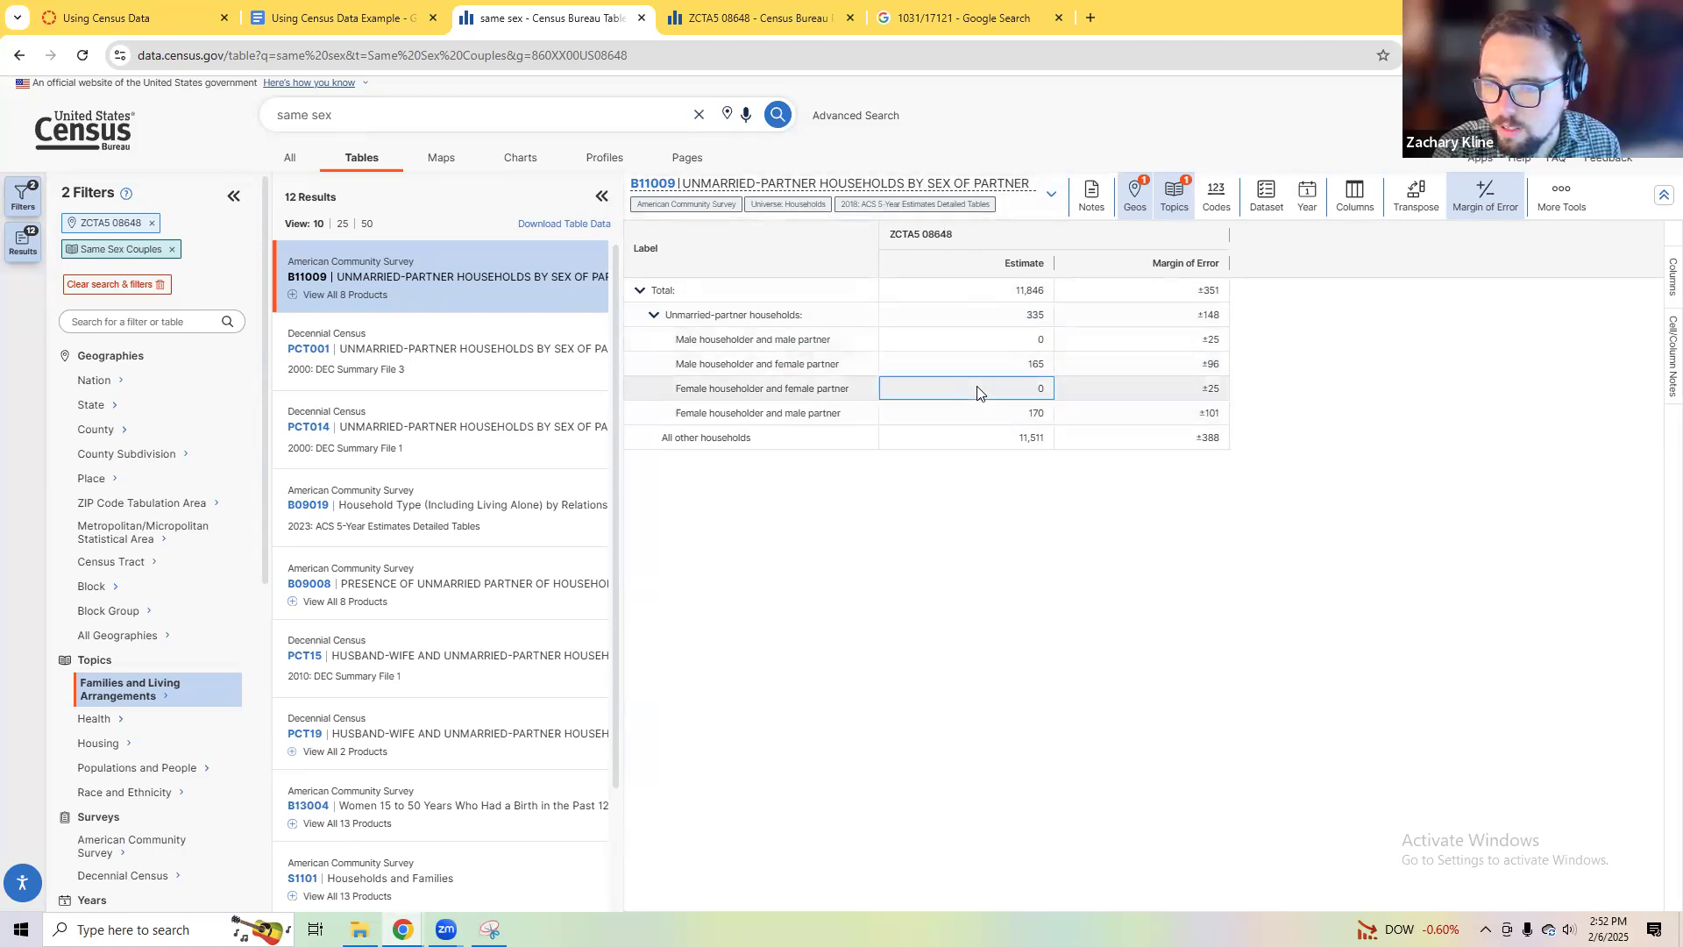
{"action": "left_click", "coordinate": [787, 397]}
{"action": "left_click", "coordinate": [773, 342]}
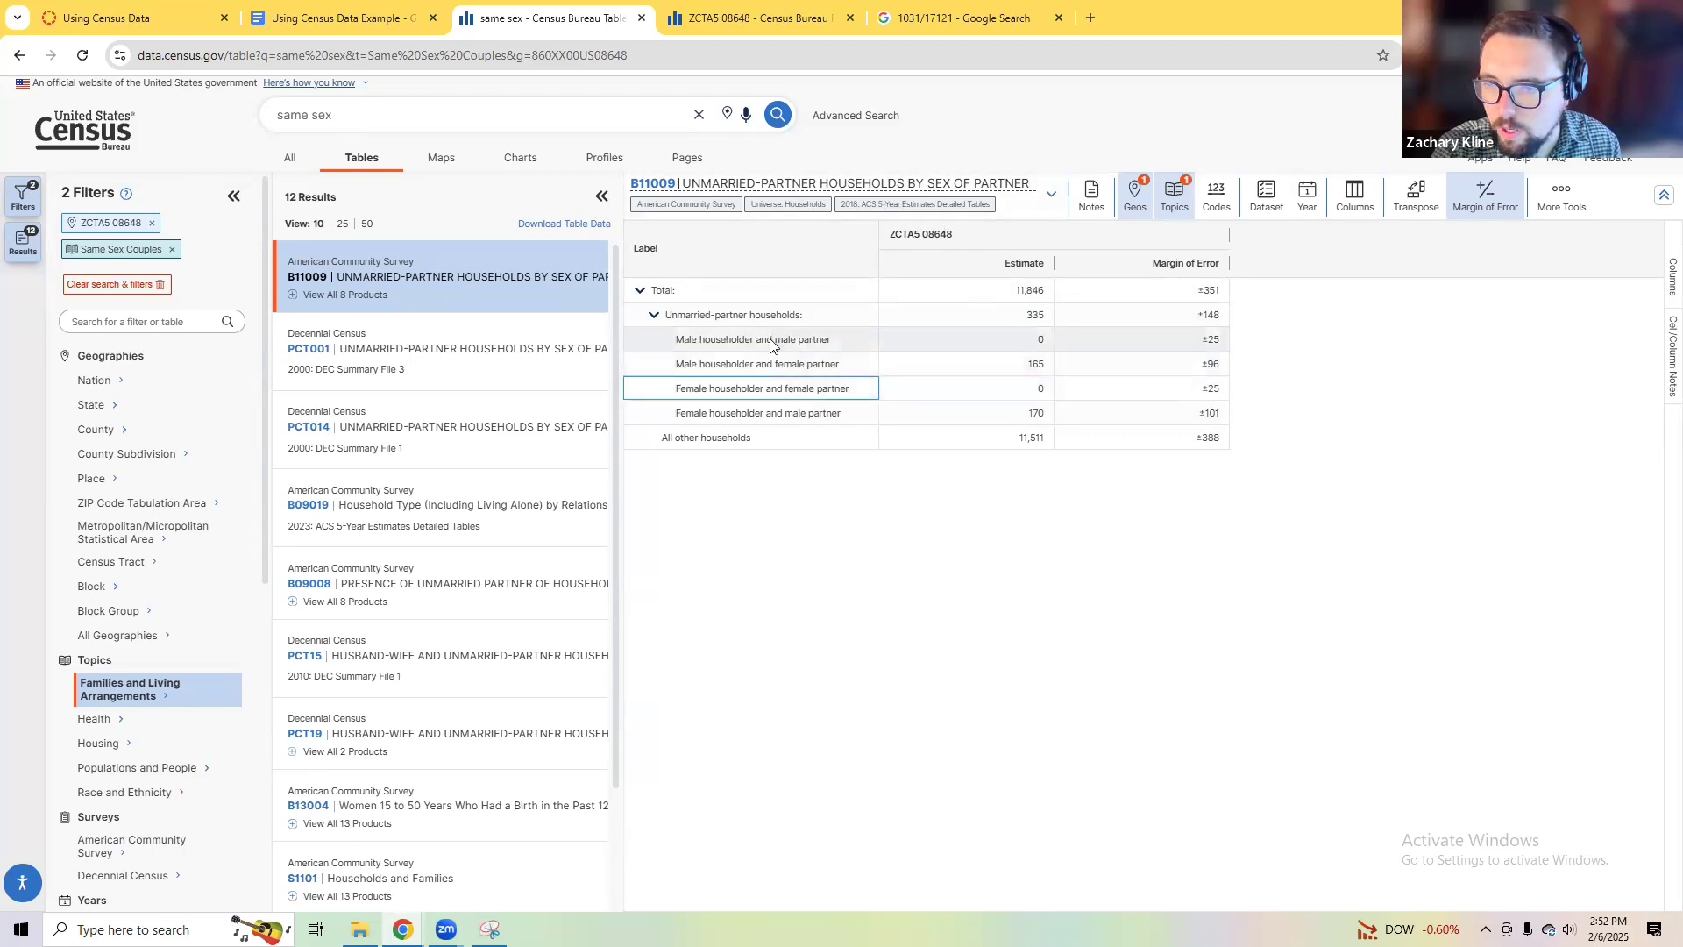
{"action": "left_click", "coordinate": [765, 394]}
{"action": "left_click", "coordinate": [787, 343]}
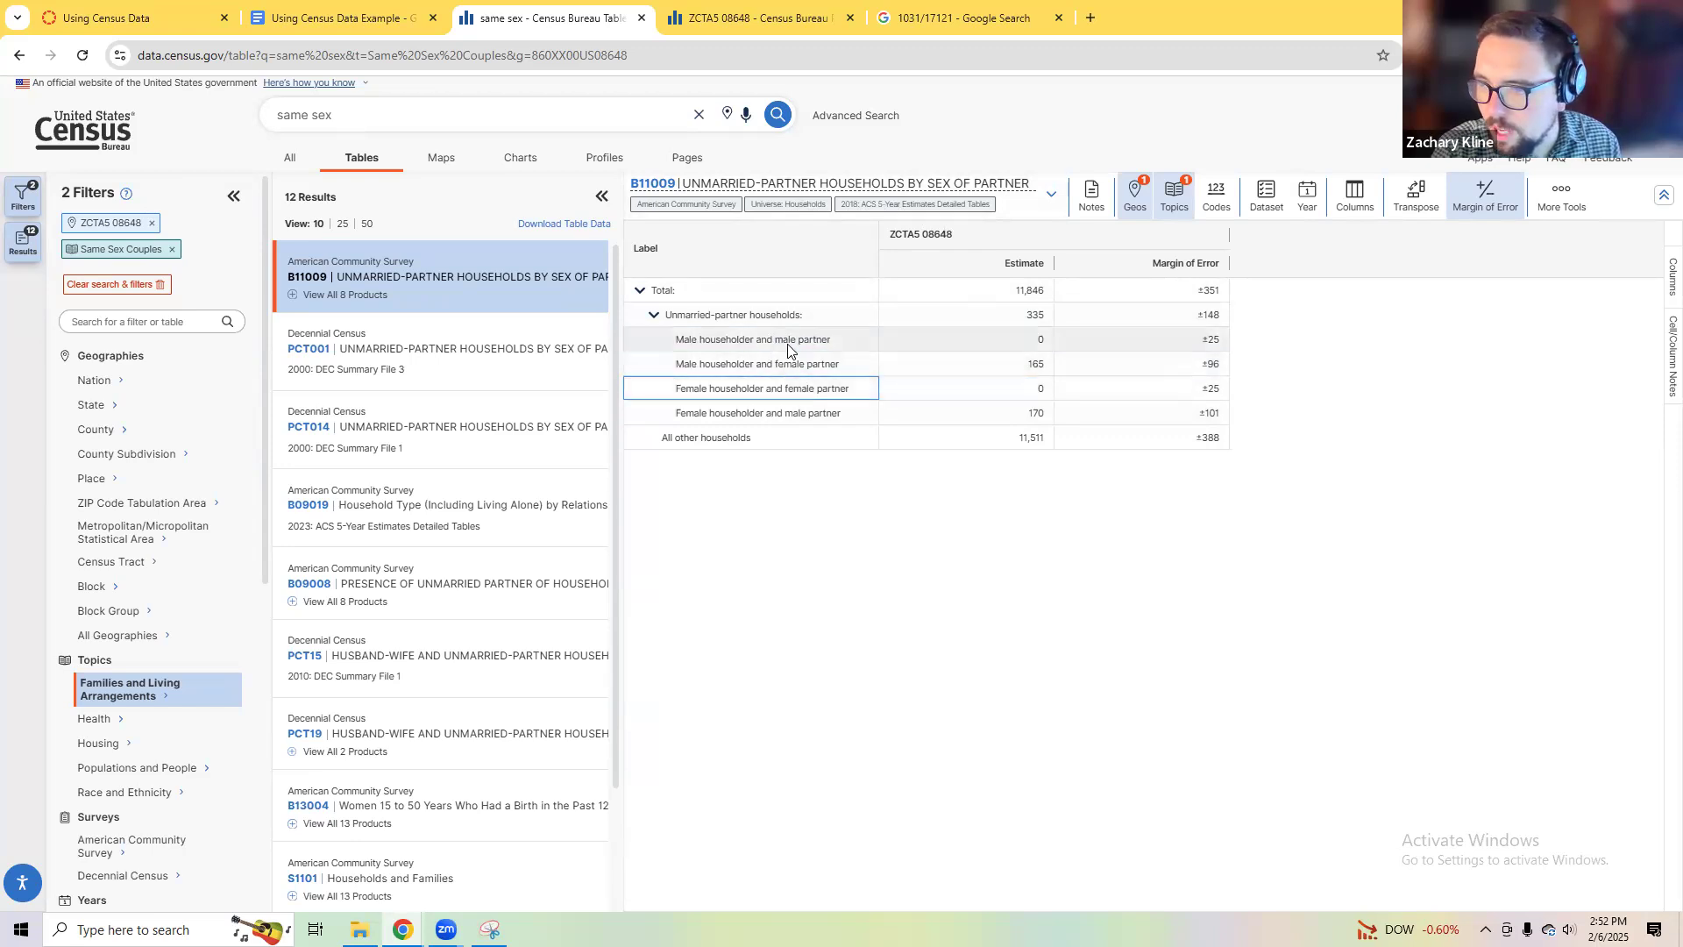
{"action": "left_click", "coordinate": [976, 342]}
{"action": "left_click", "coordinate": [839, 387]}
{"action": "left_click", "coordinate": [946, 387]}
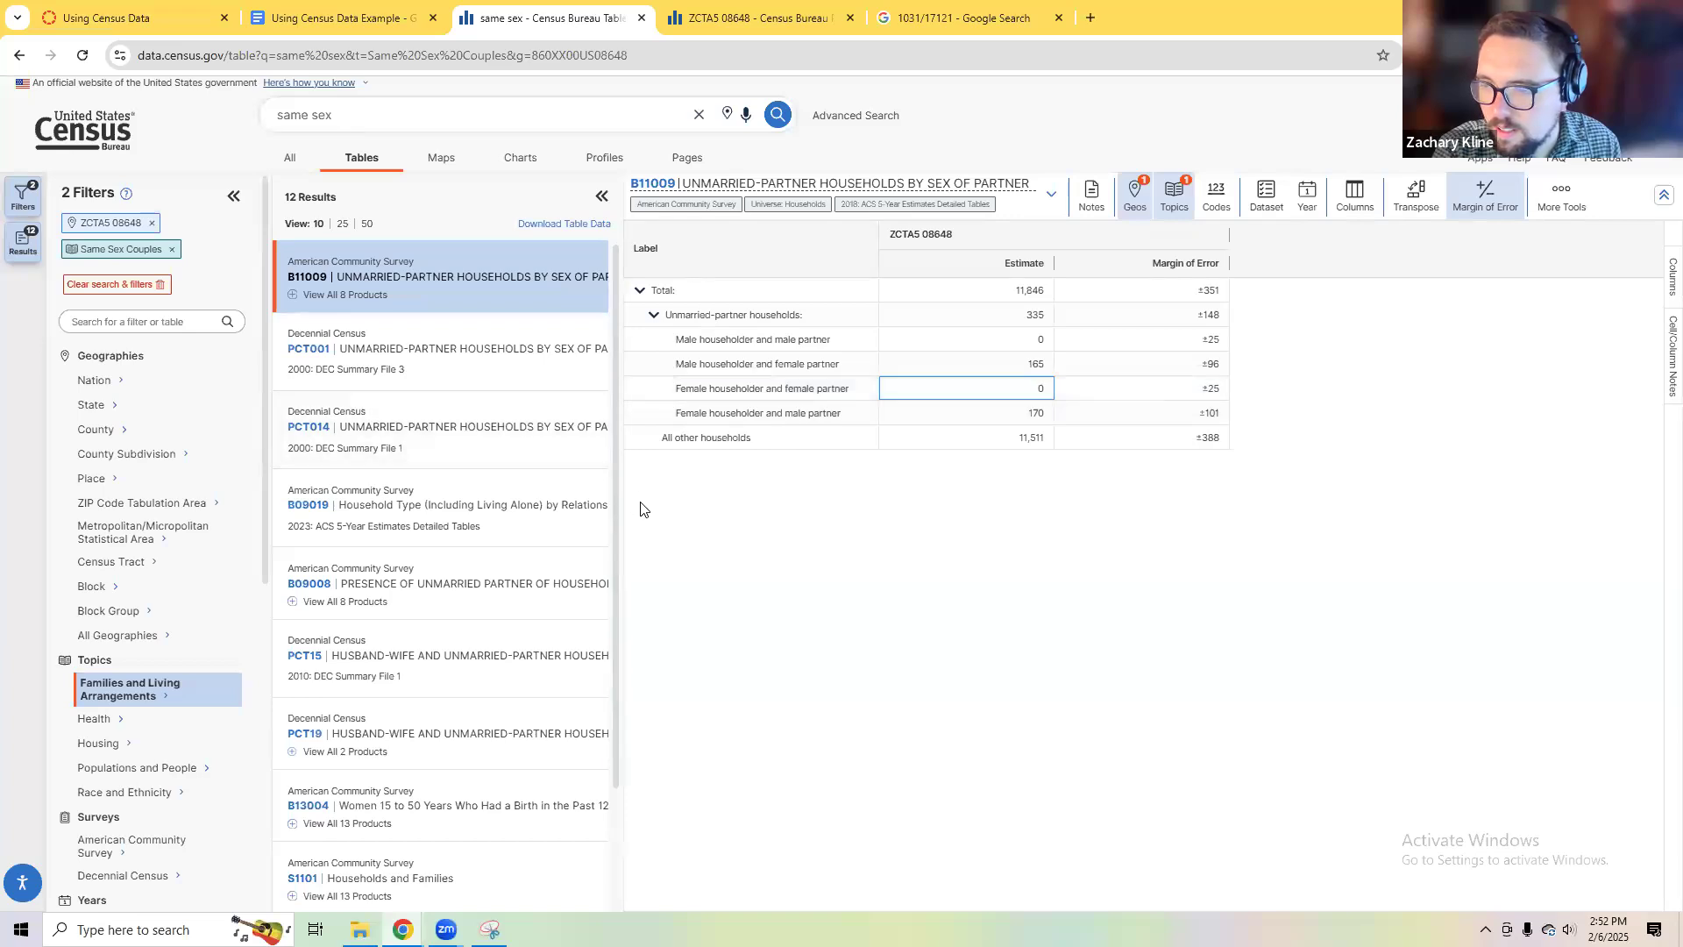
{"action": "left_click", "coordinate": [955, 315]}
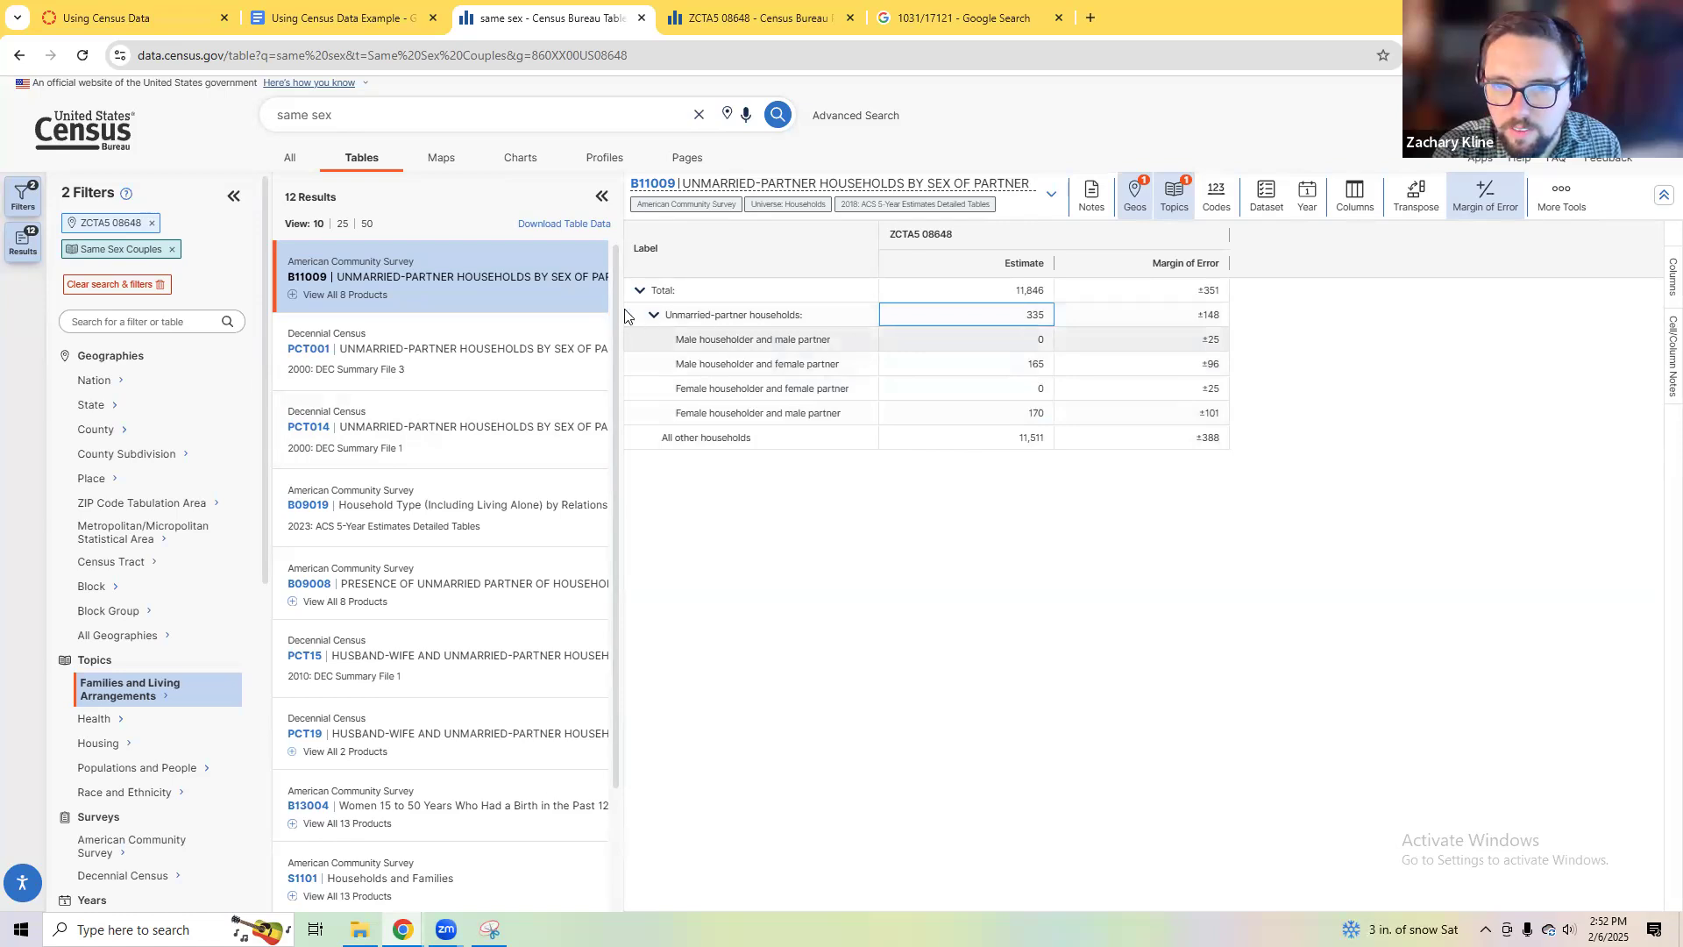
Step: Compare the 2000 Decennial Census table PCT001 with the 2018 ACS table B11009 on unmarried-partner households by sex of partner
{"action": "left_click", "coordinate": [536, 359]}
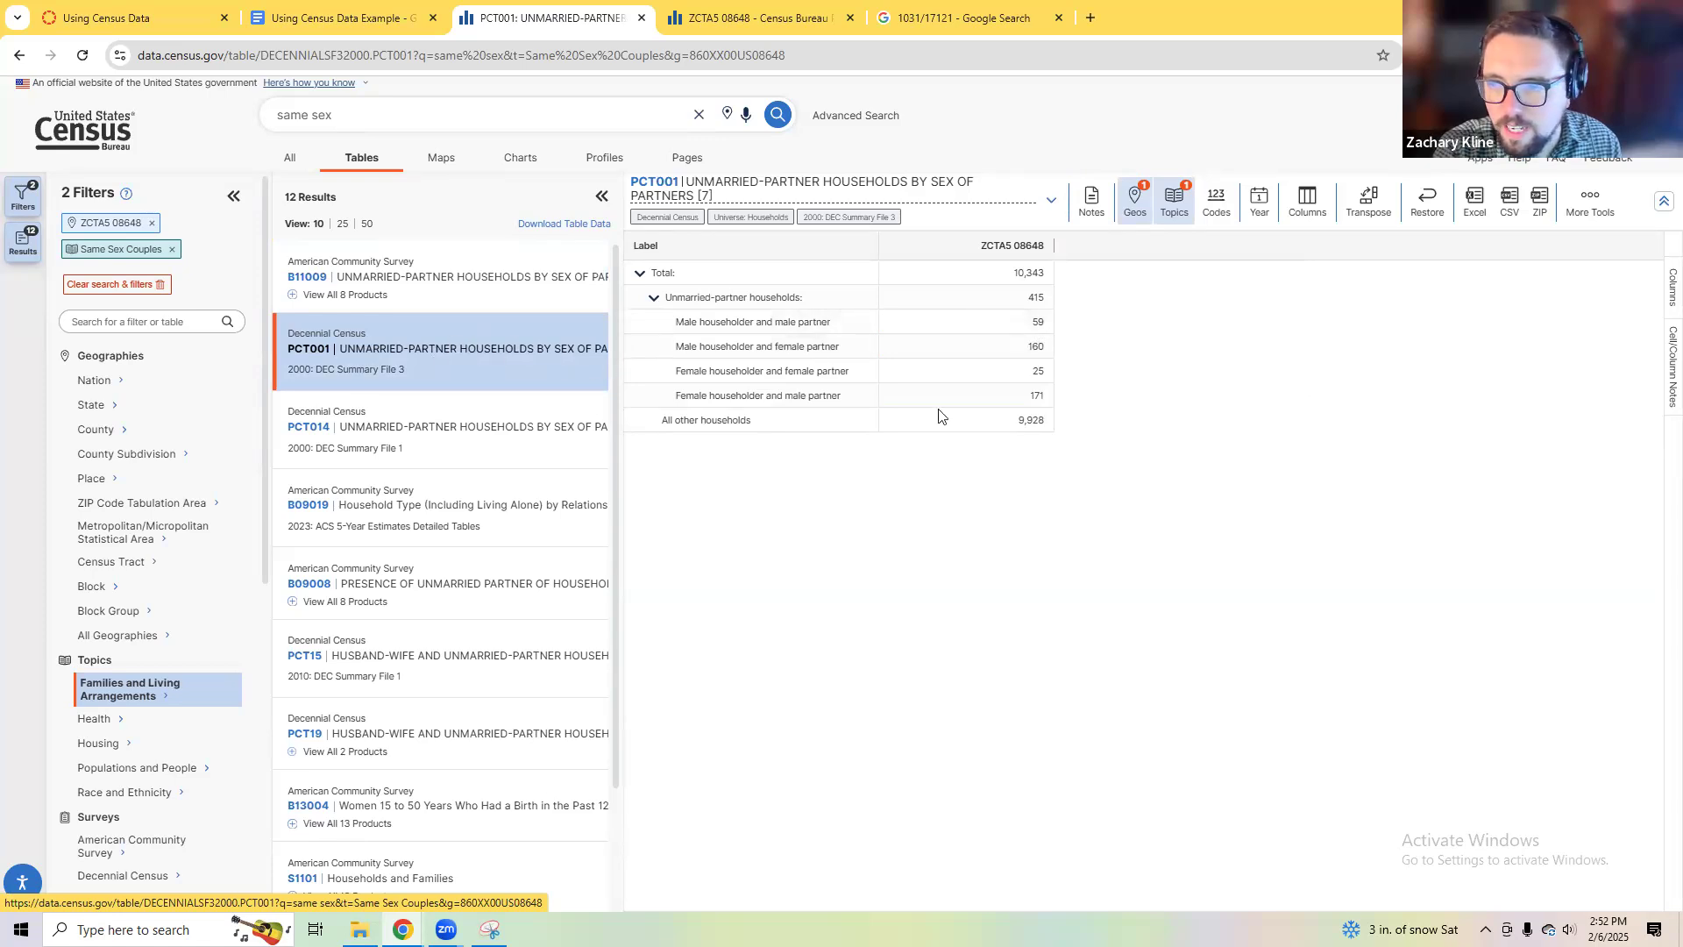
{"action": "left_click", "coordinate": [510, 279]}
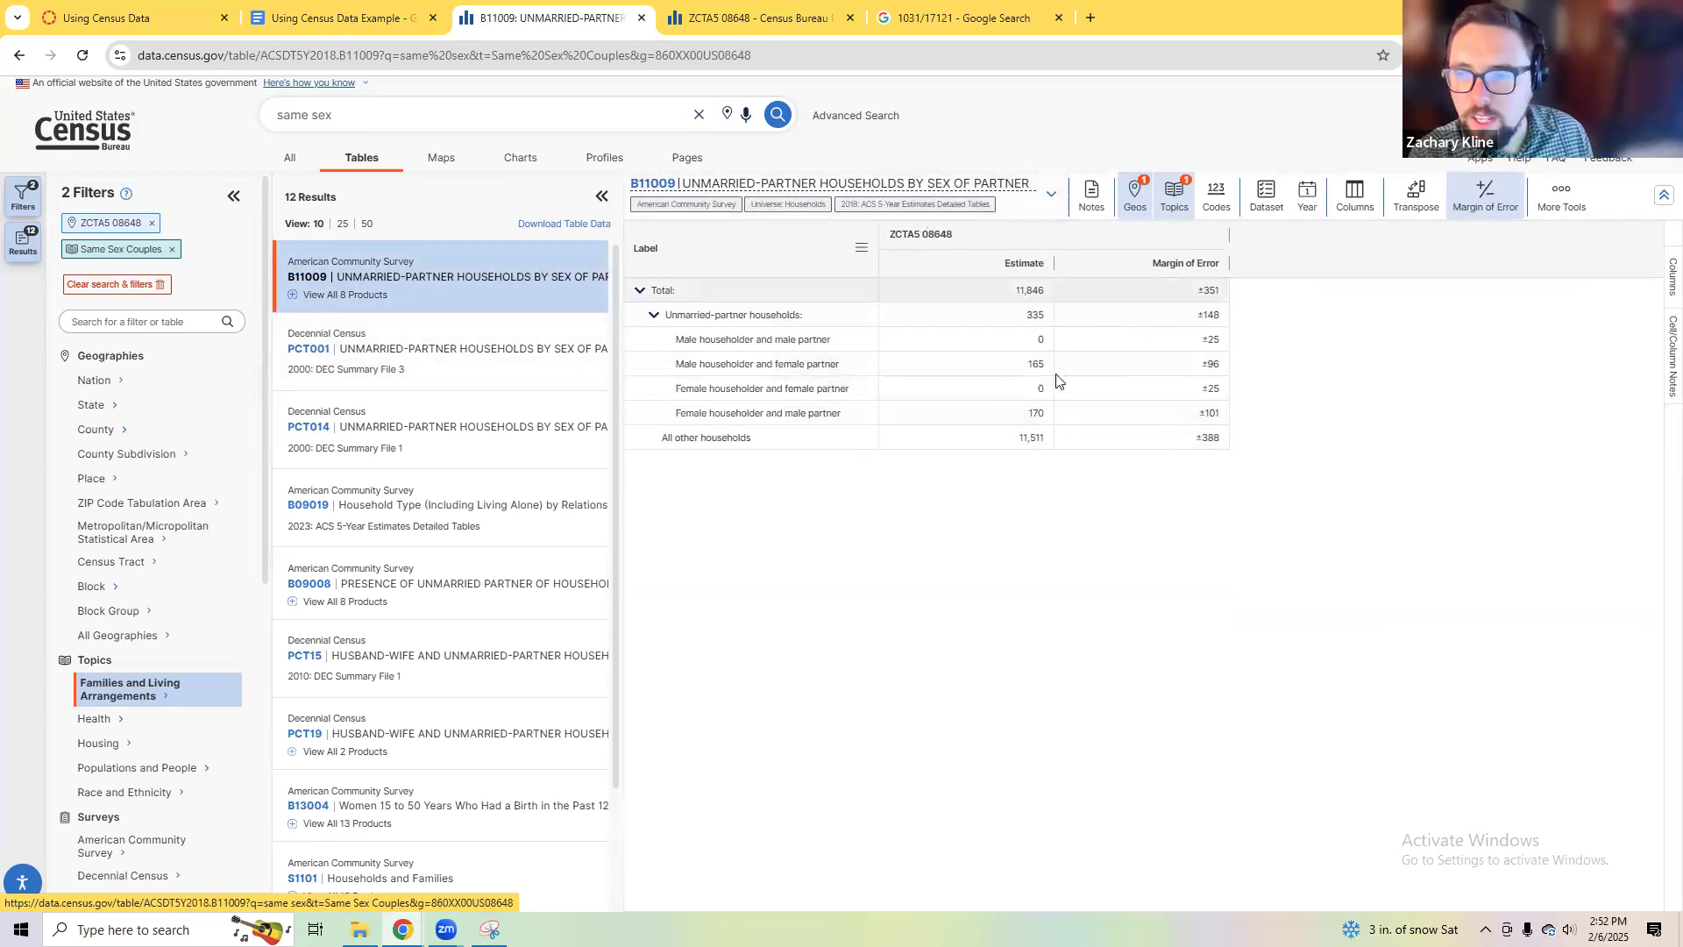
{"action": "left_click", "coordinate": [1037, 341]}
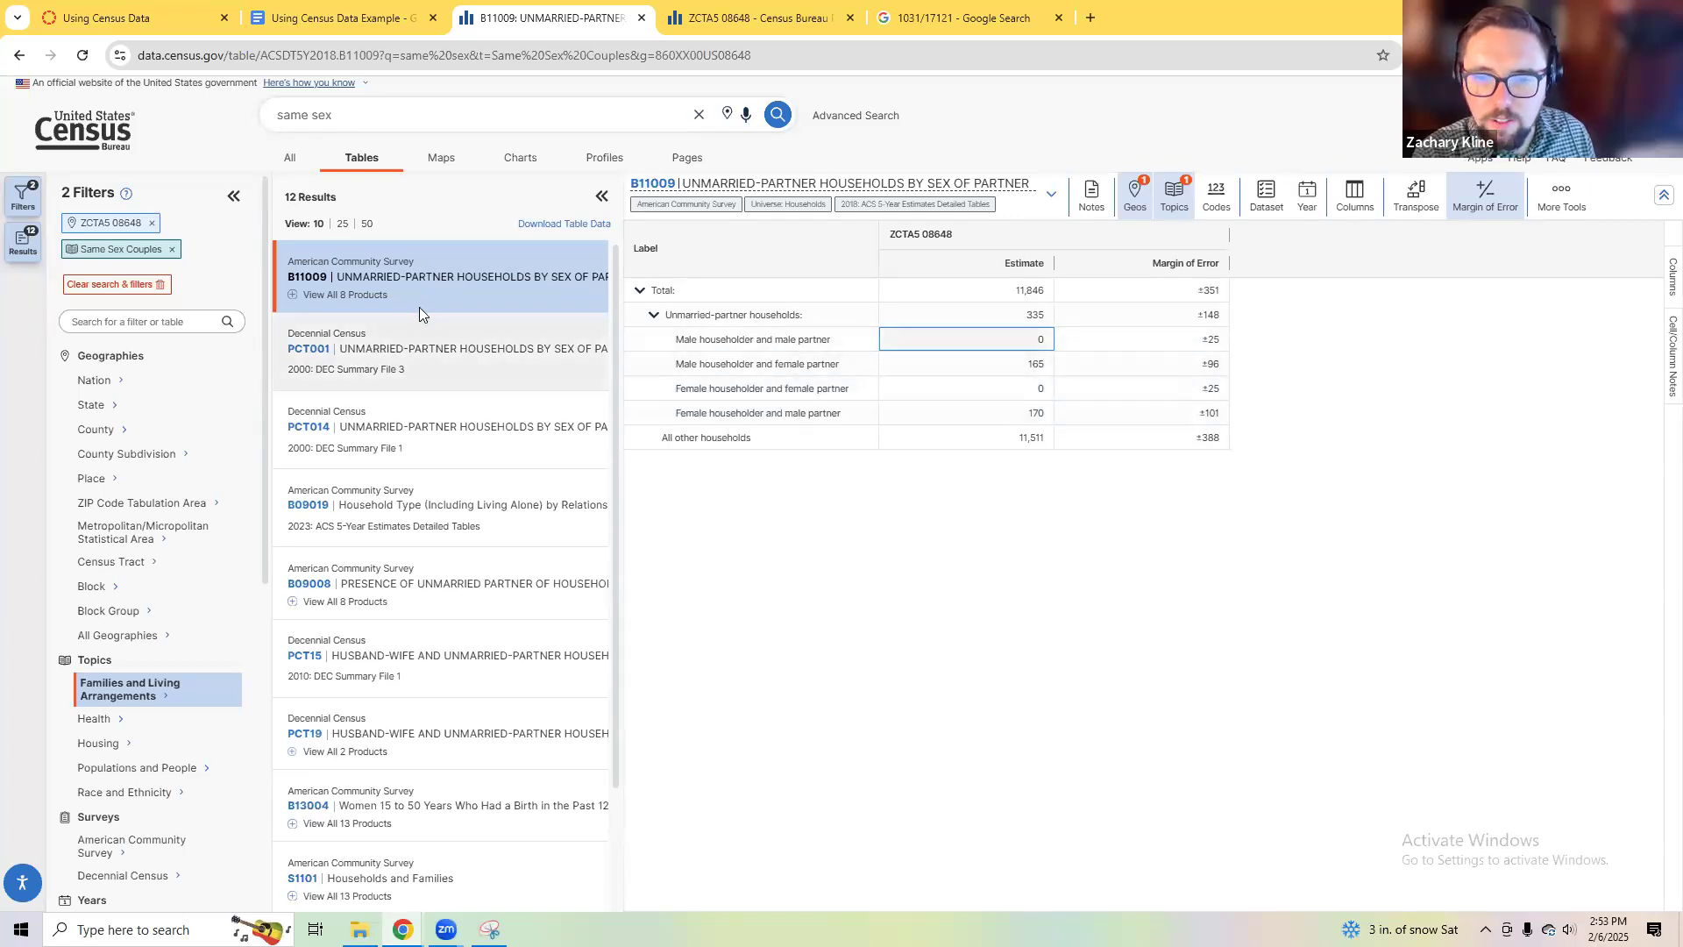
{"action": "left_click_drag", "start_coordinate": [412, 347], "coordinate": [481, 349]}
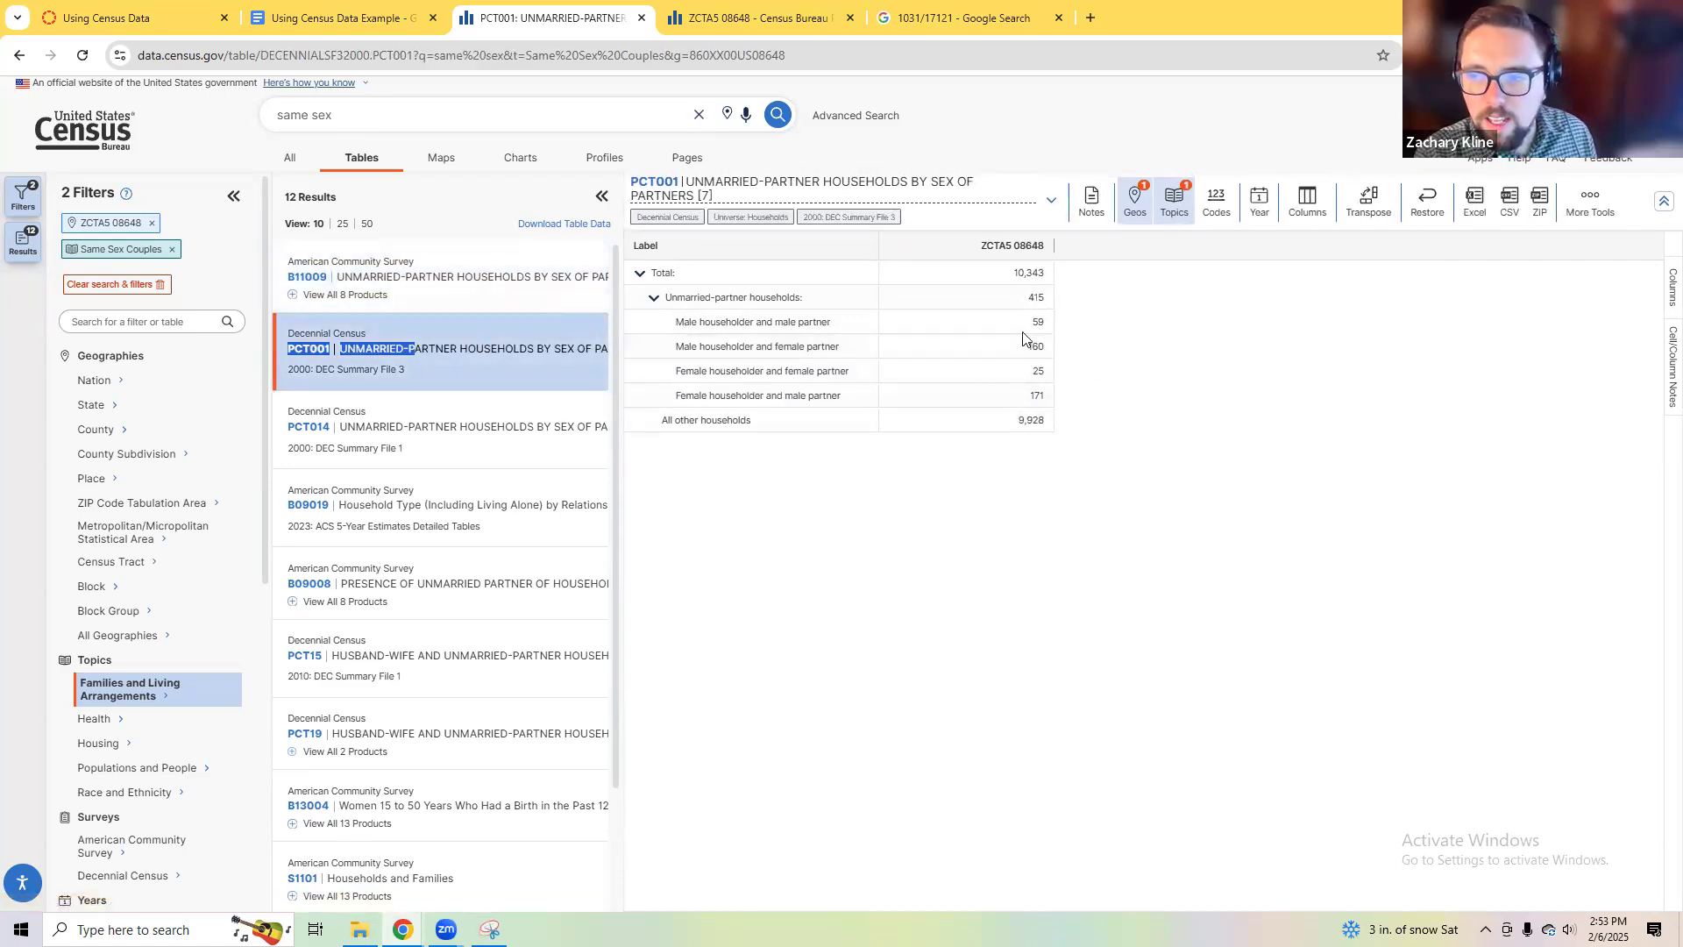
{"action": "left_click", "coordinate": [704, 353]}
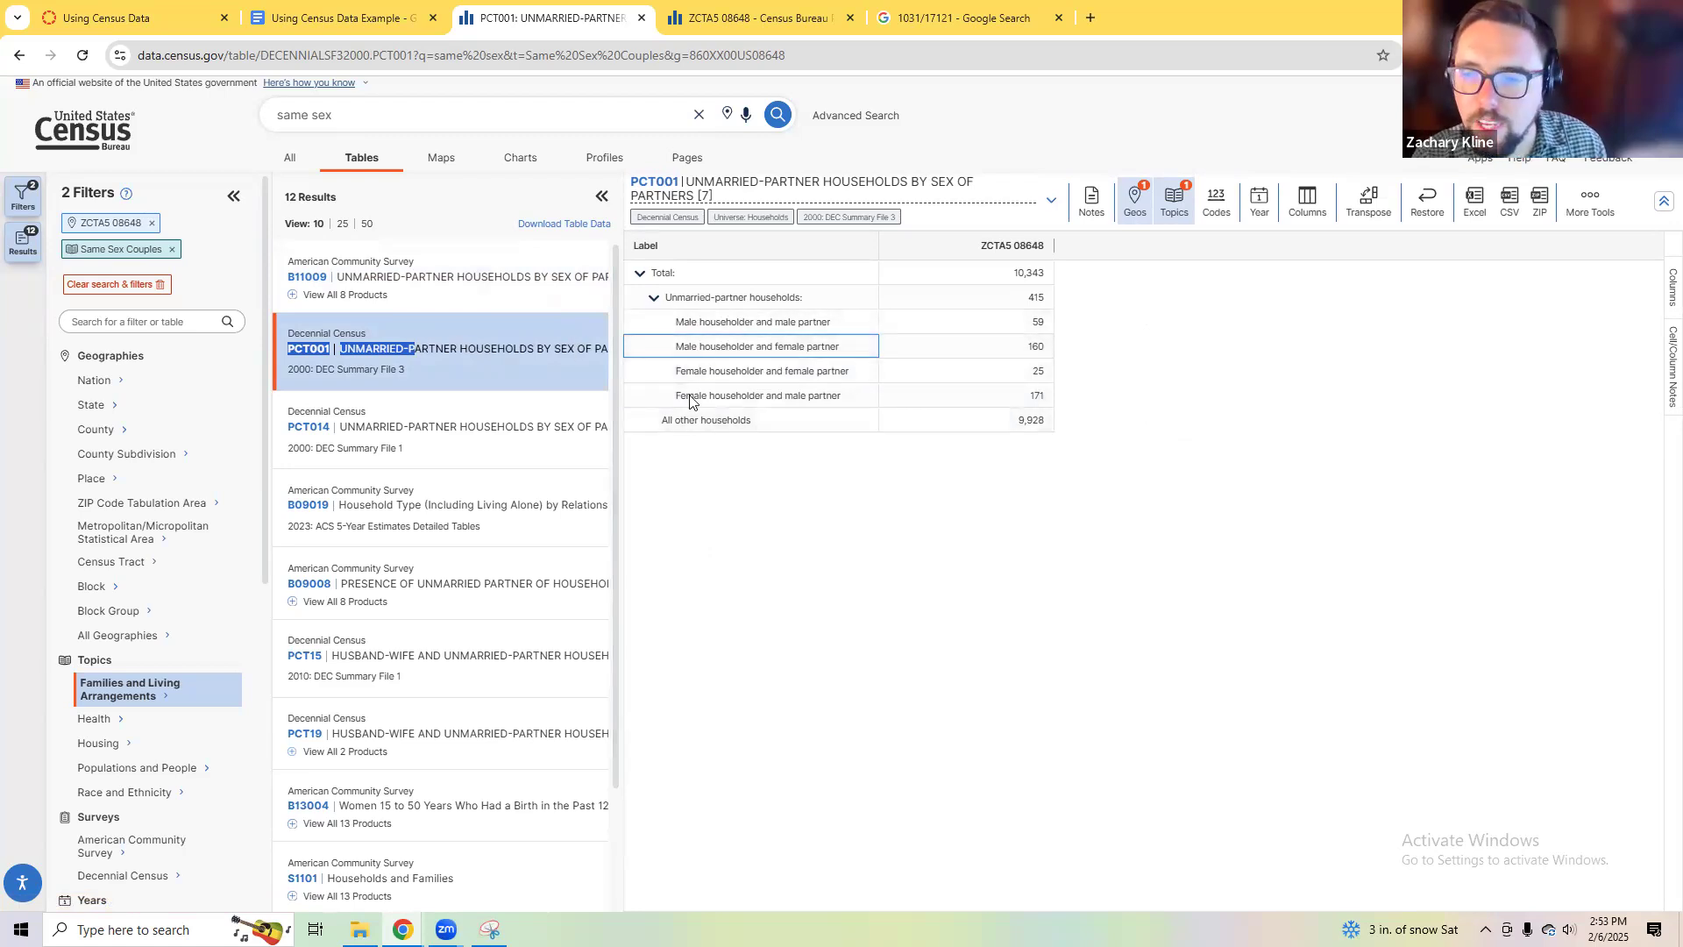
{"action": "left_click", "coordinate": [745, 322]}
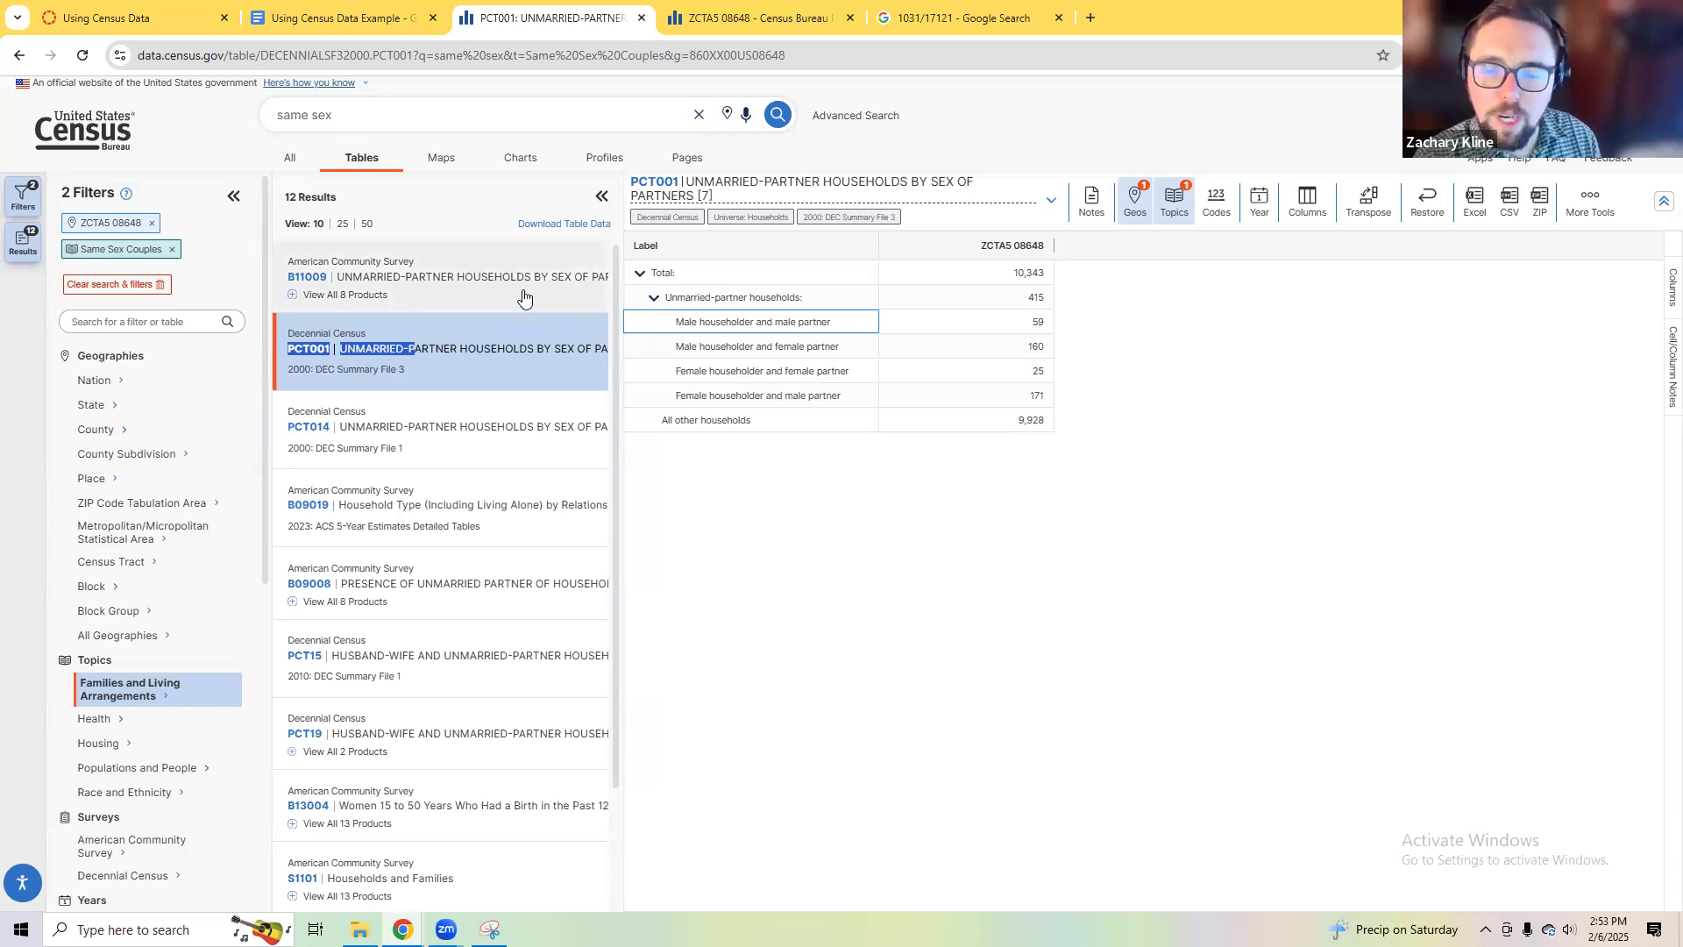
{"action": "left_click", "coordinate": [583, 286]}
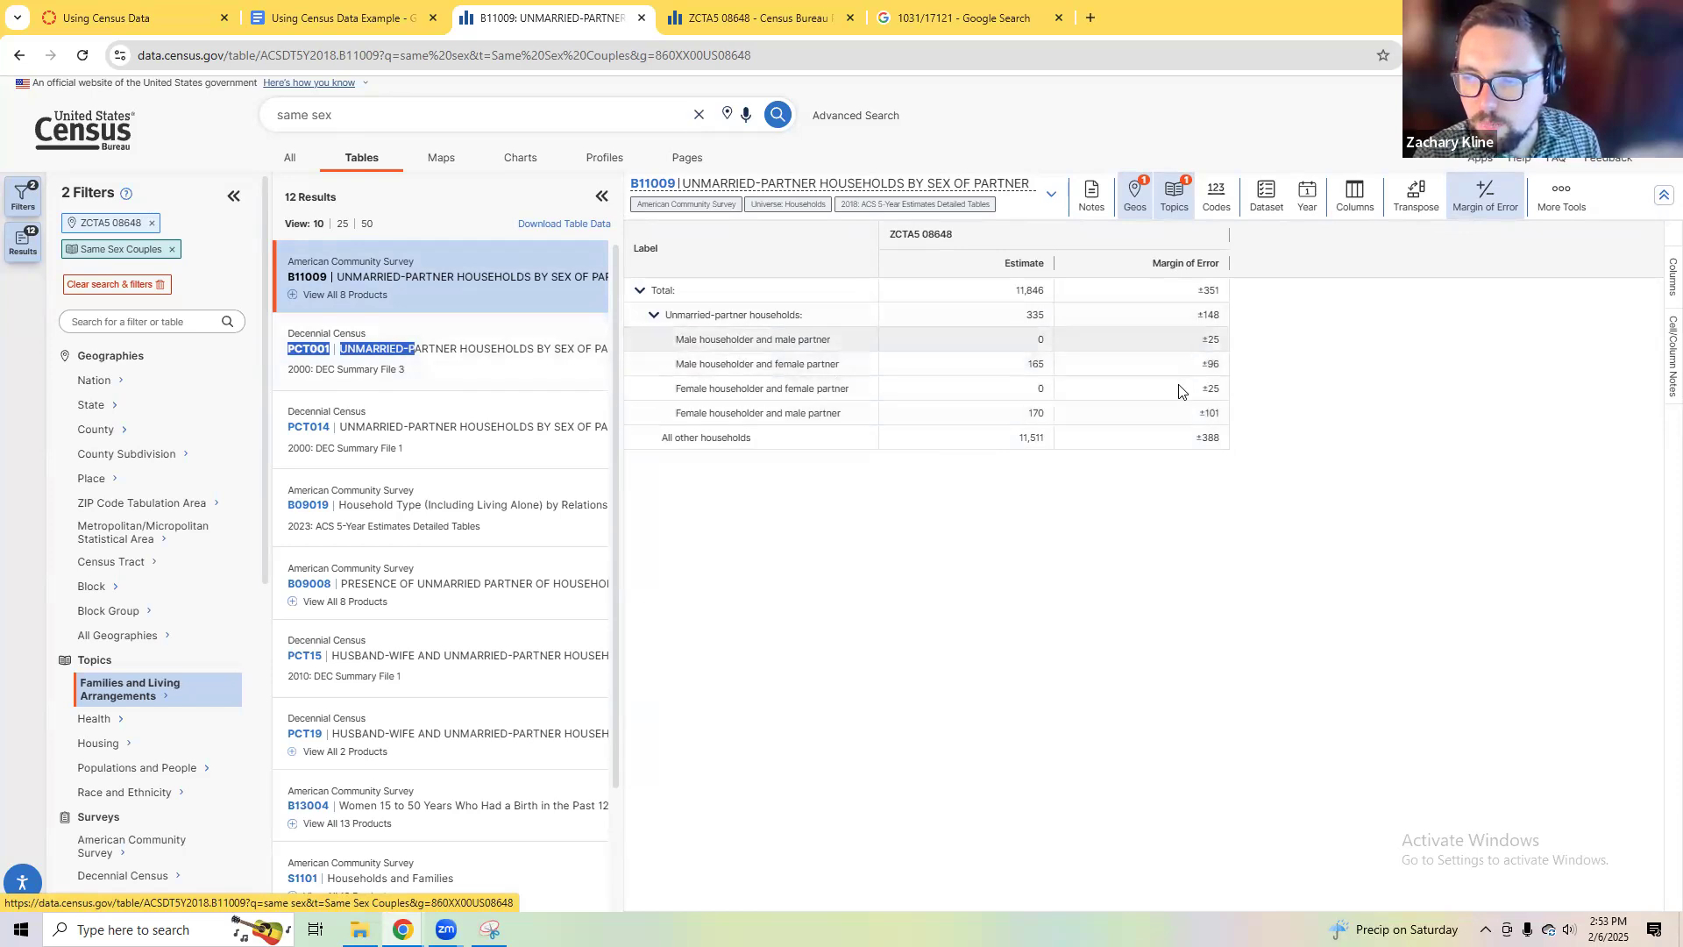
{"action": "left_click_drag", "start_coordinate": [408, 340], "coordinate": [590, 345]}
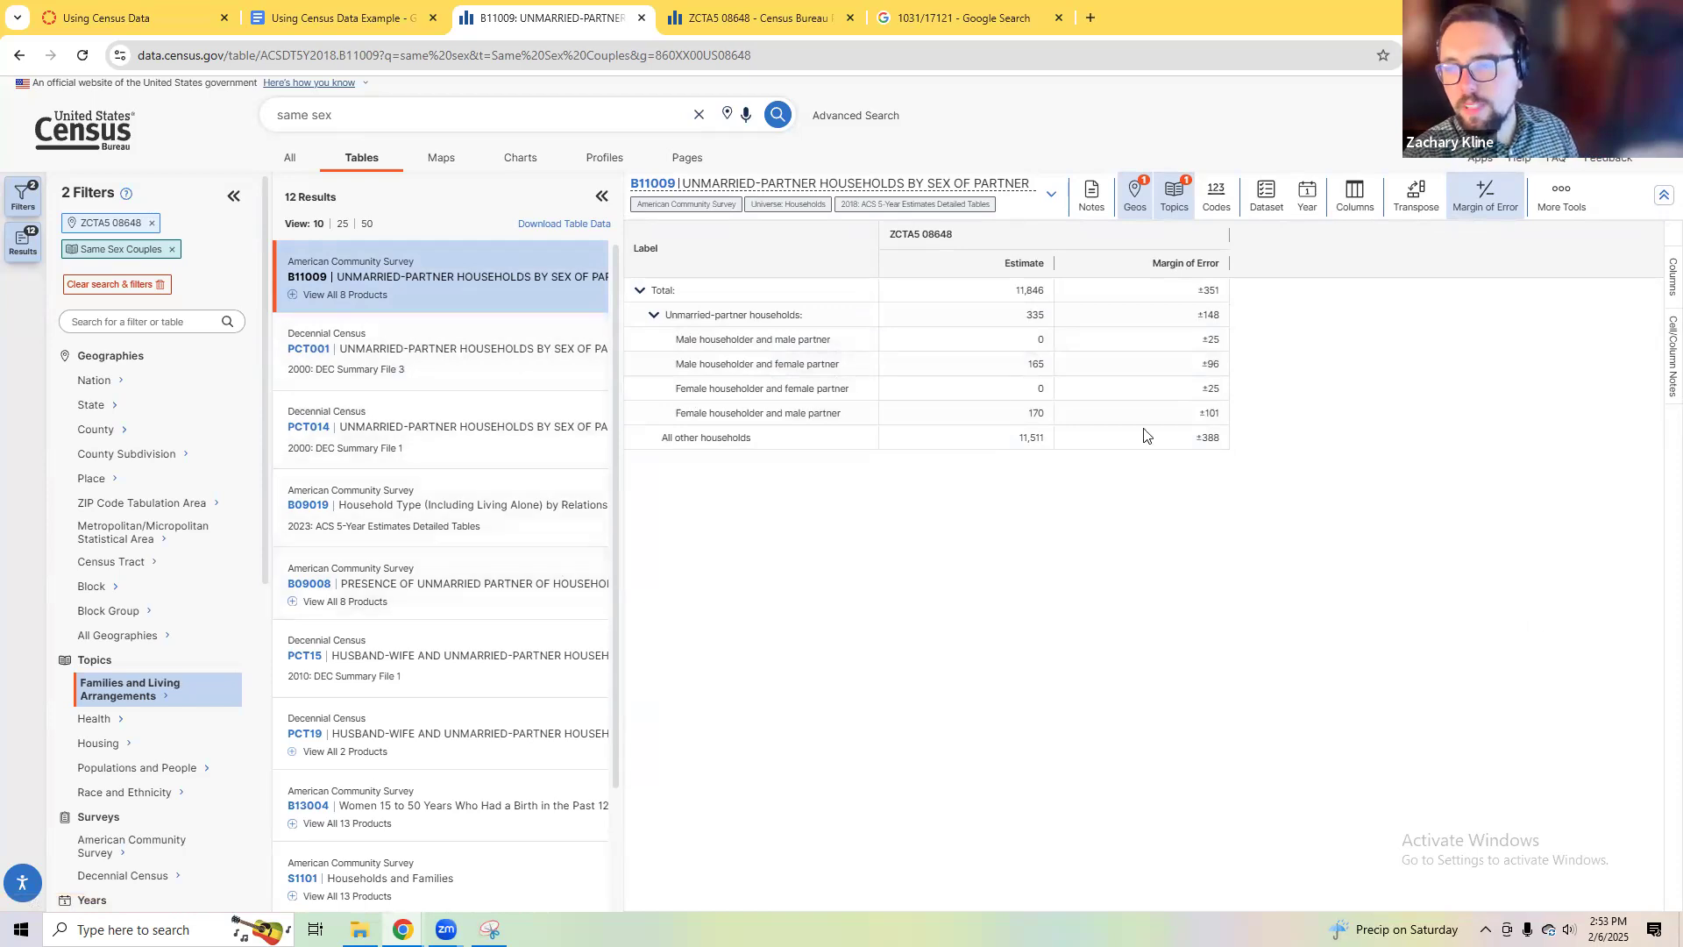
{"action": "left_click", "coordinate": [511, 357]}
{"action": "scroll", "coordinate": [521, 508], "scroll_direction": "down", "scroll_amount": 1}
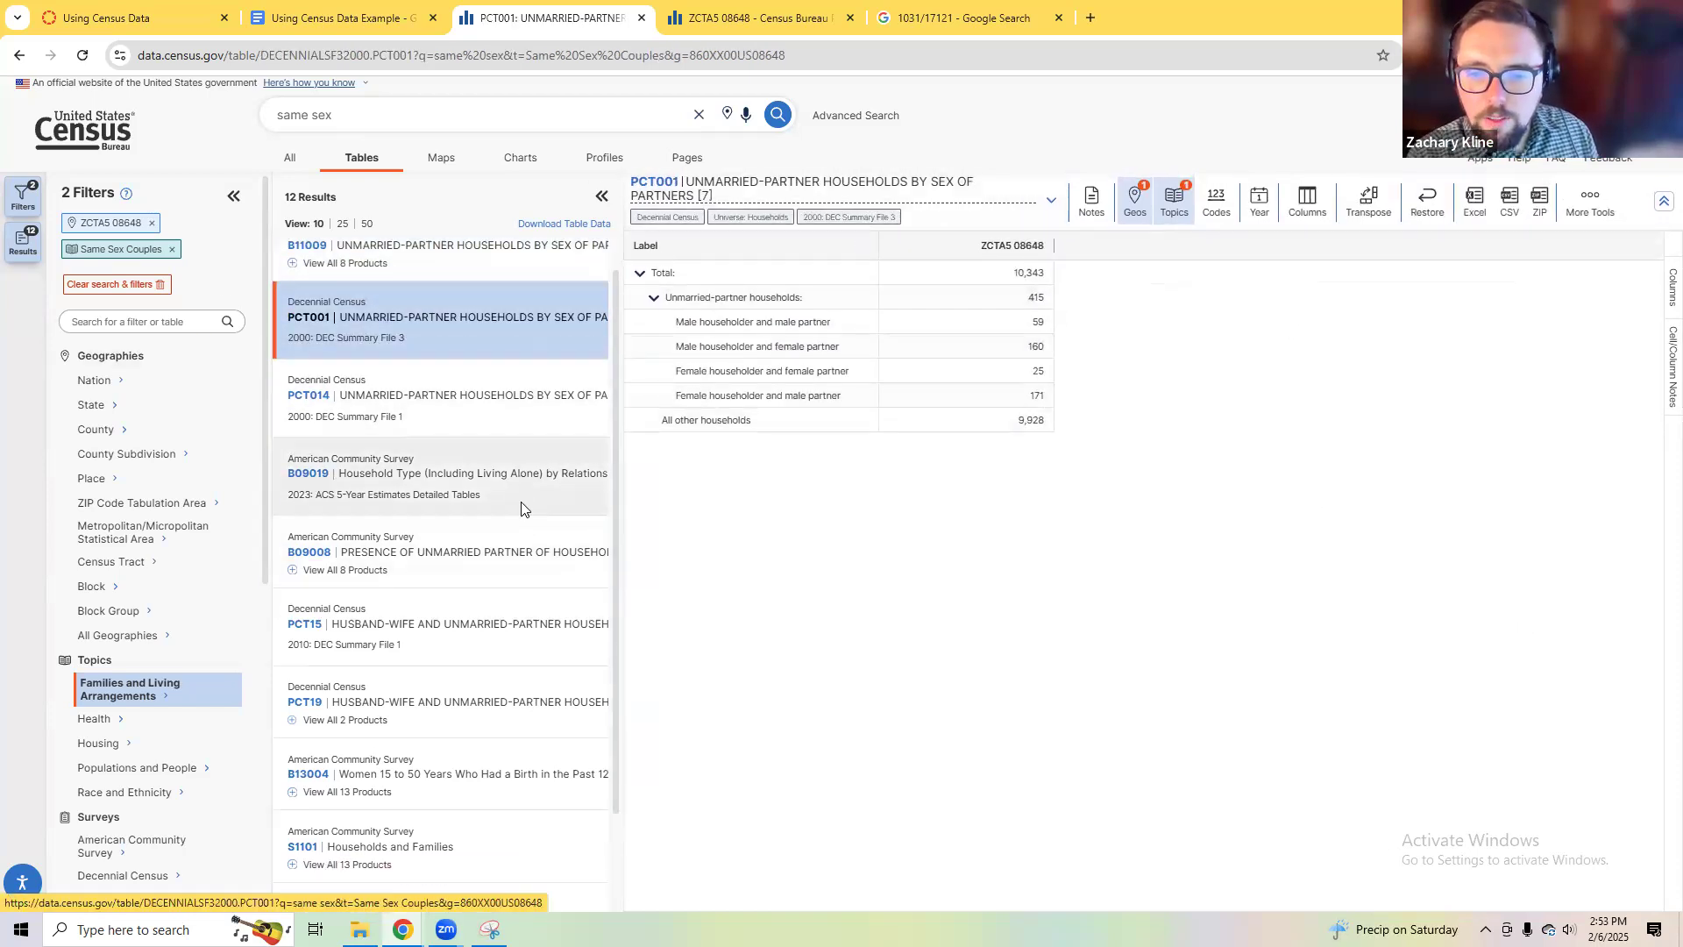
Step: Switch to the Using Census Data Example document in Google Docs and place the text cursor below the Conclusion prompt
{"action": "left_click", "coordinate": [403, 18]}
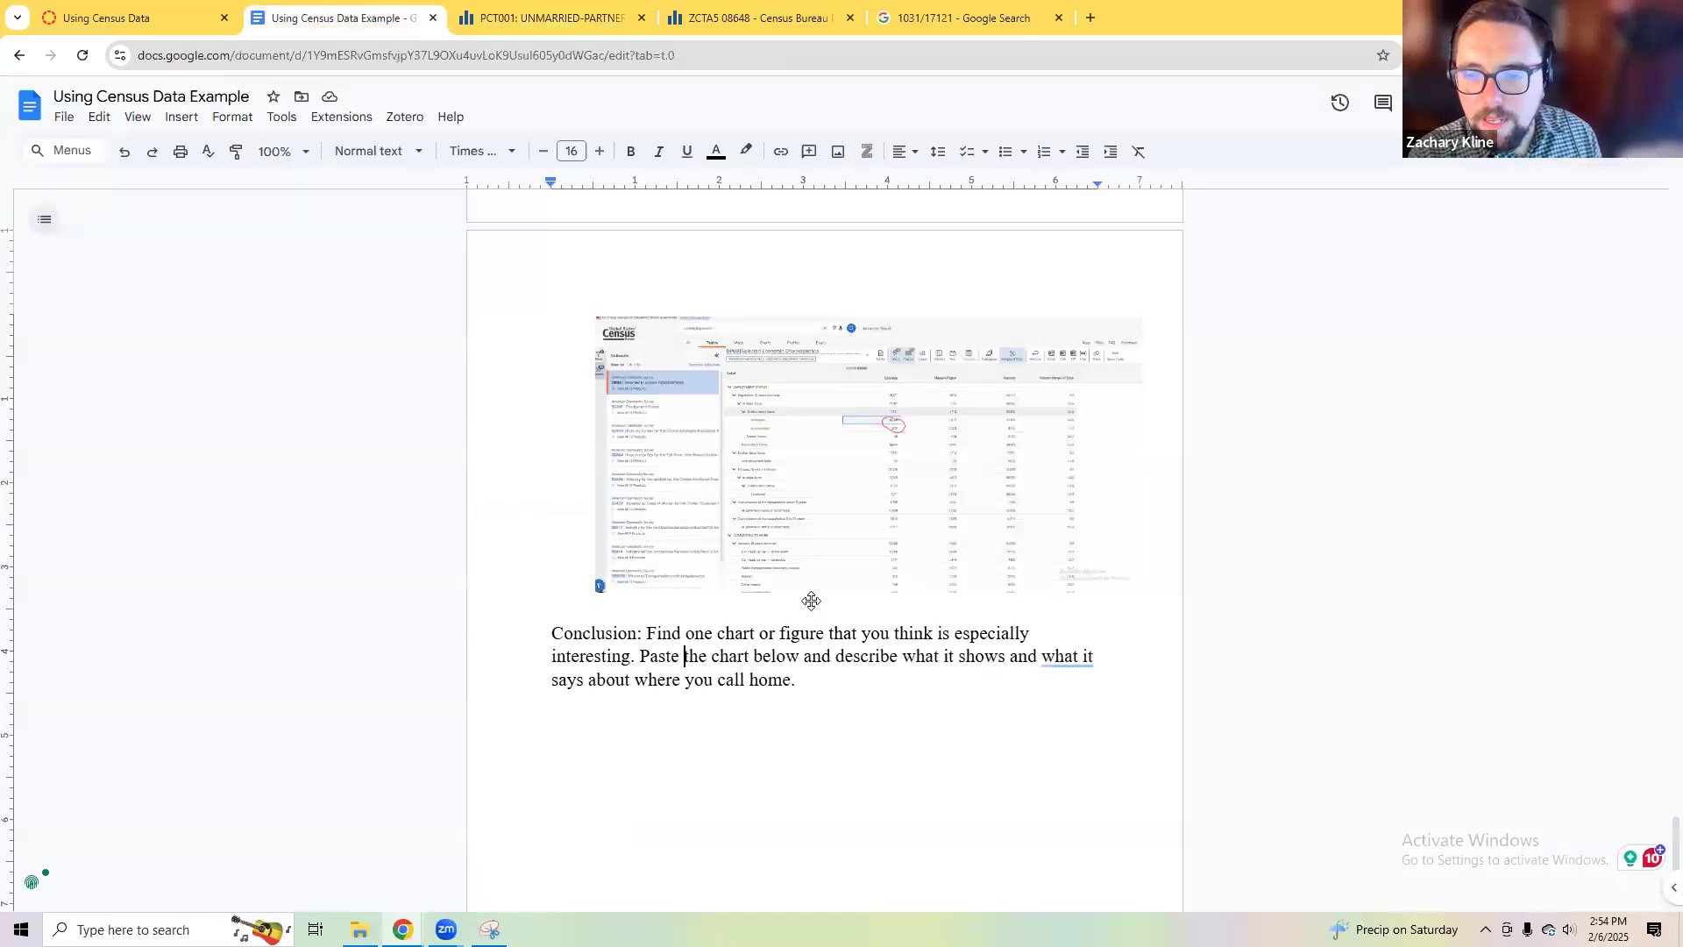
{"action": "scroll", "coordinate": [789, 666], "scroll_direction": "down", "scroll_amount": 2}
{"action": "left_click", "coordinate": [805, 686]}
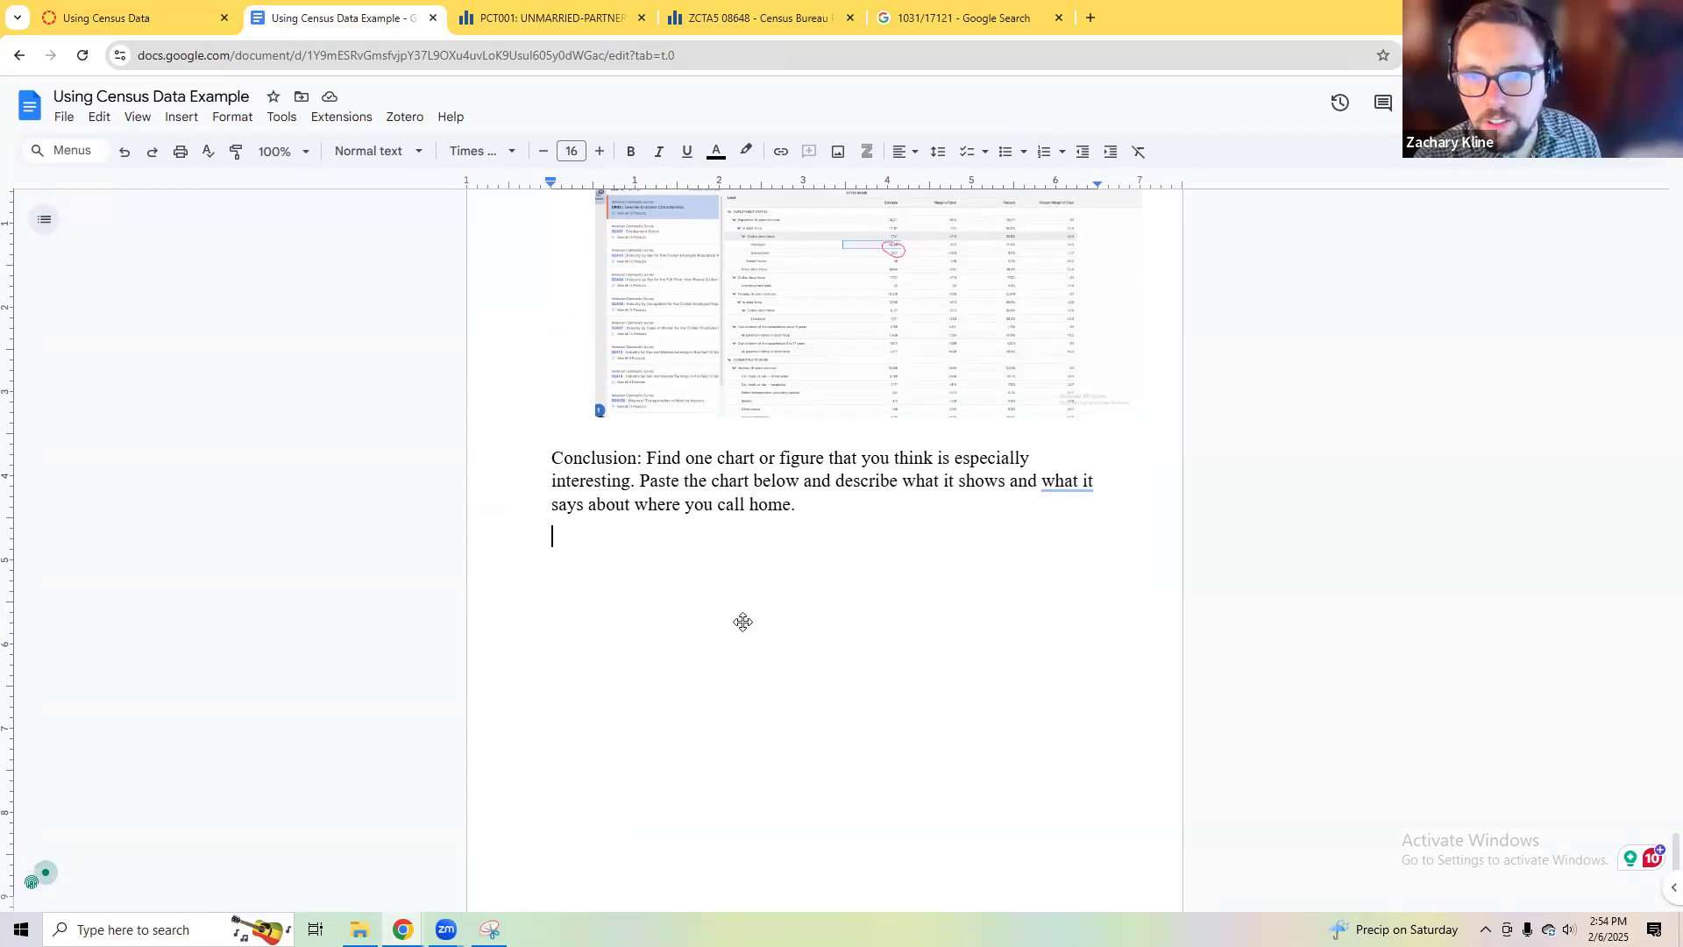
{"action": "scroll", "coordinate": [744, 619], "scroll_direction": "up", "scroll_amount": 3}
Step: Check the Using Census Data assignment page in Canvas, and return to the document to review the question 12 text
{"action": "left_click", "coordinate": [169, 9]}
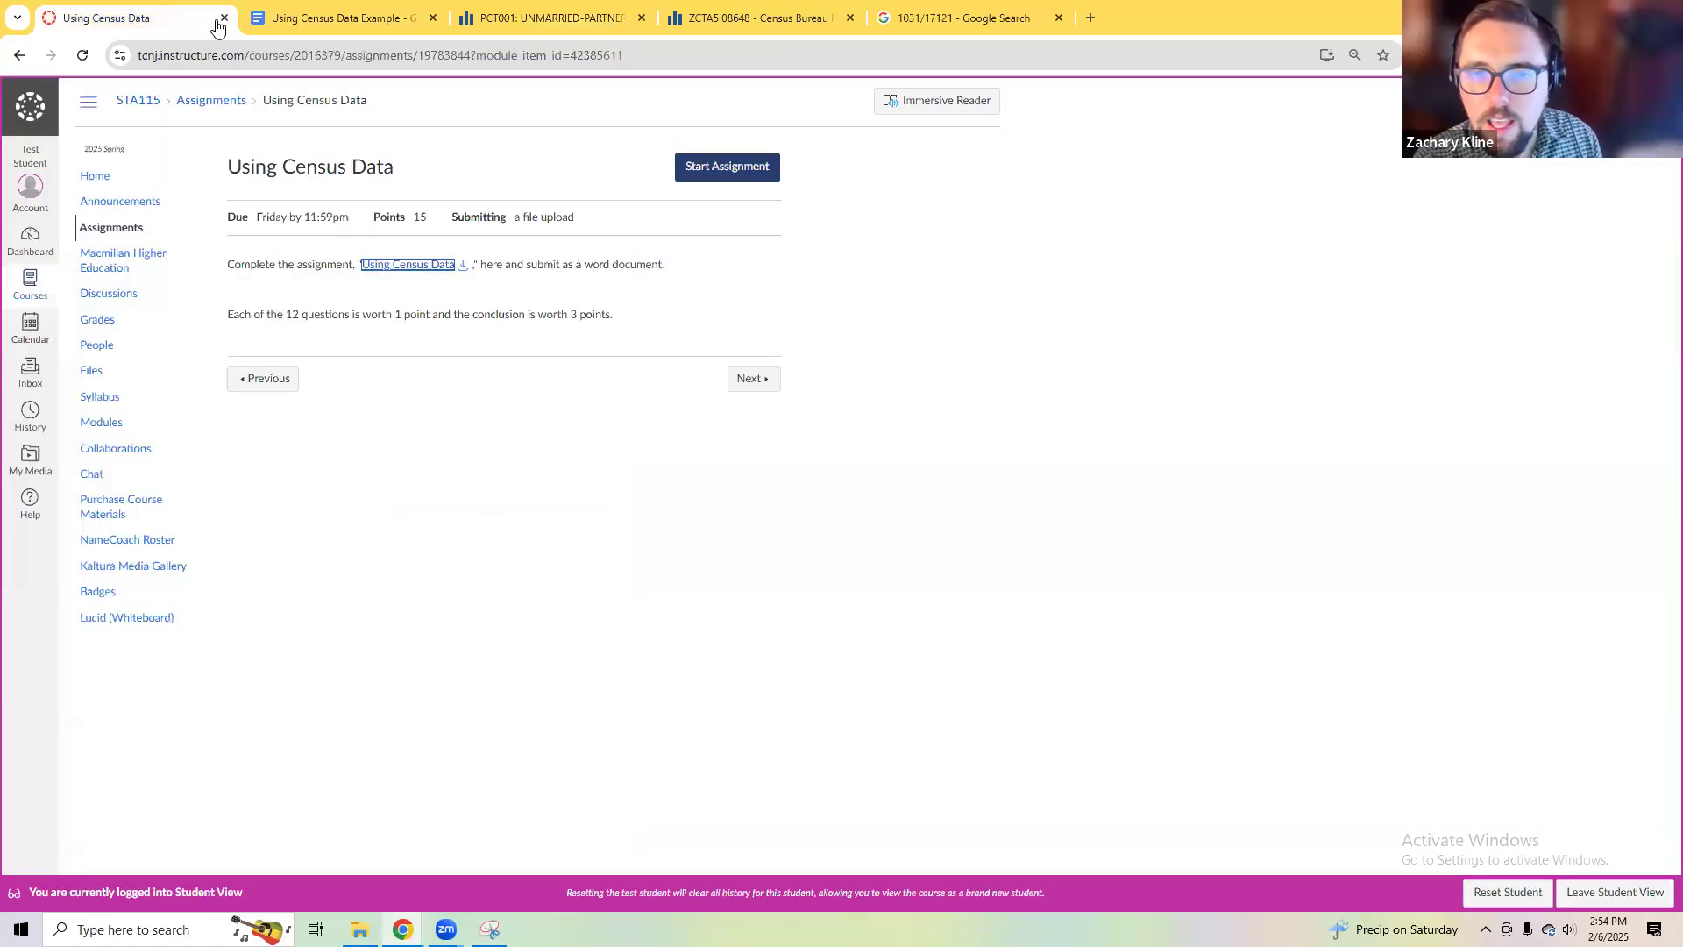
{"action": "left_click", "coordinate": [348, 8]}
{"action": "scroll", "coordinate": [876, 498], "scroll_direction": "up", "scroll_amount": 5}
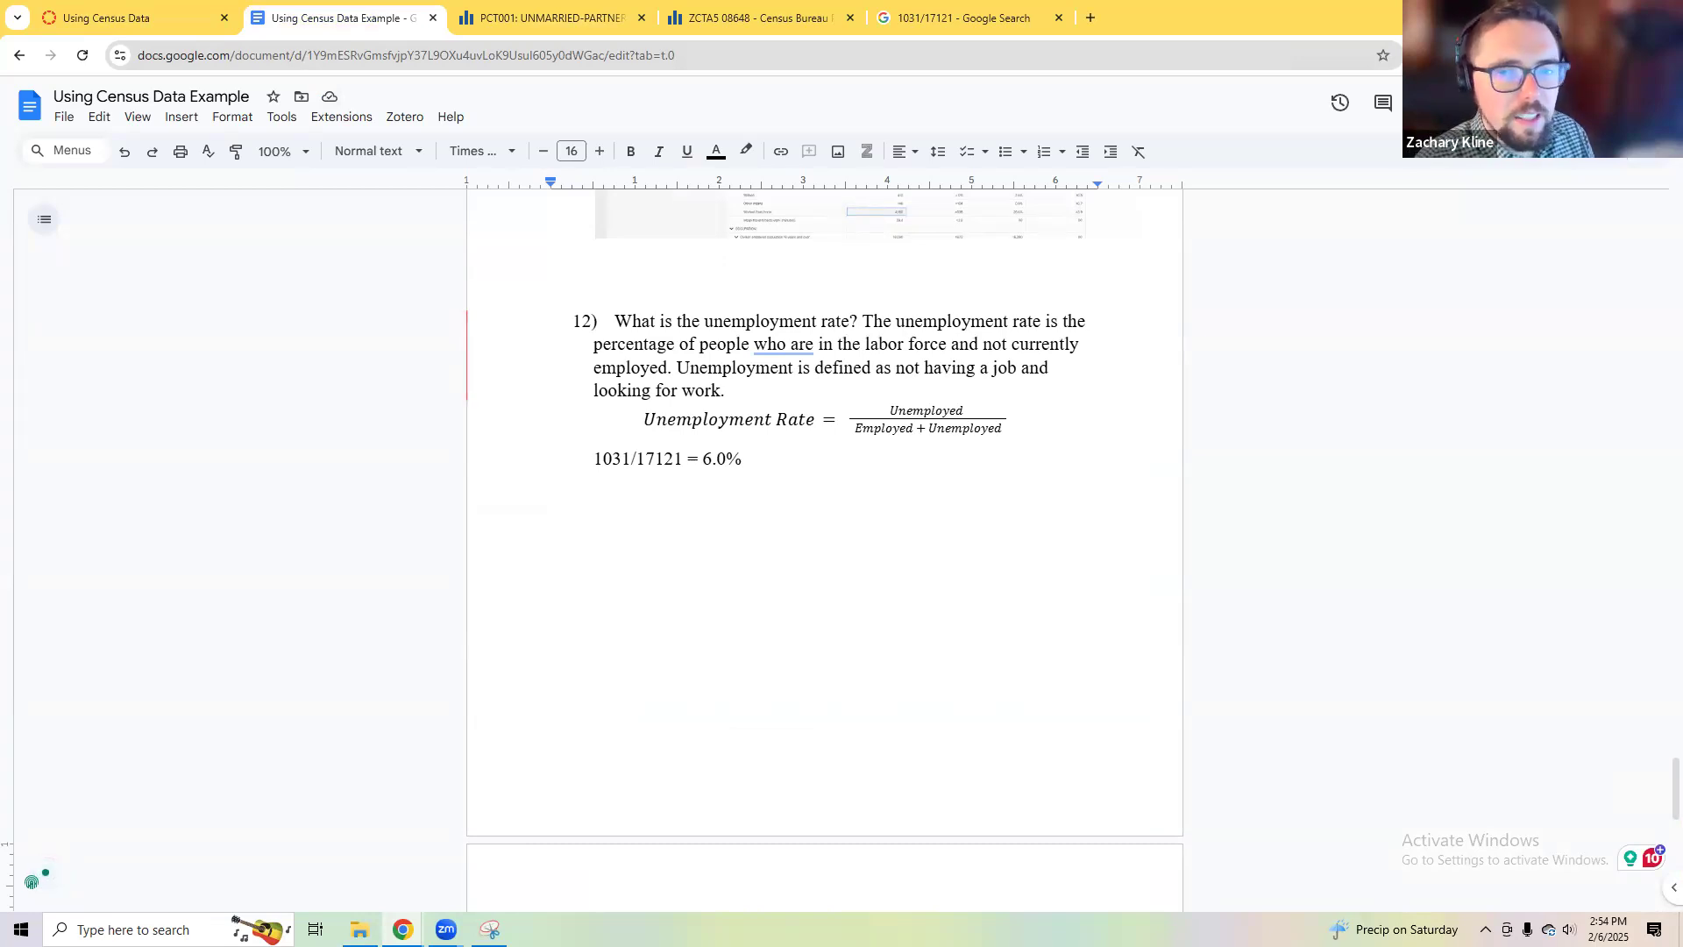
{"action": "left_click_drag", "start_coordinate": [673, 321], "coordinate": [668, 391]}
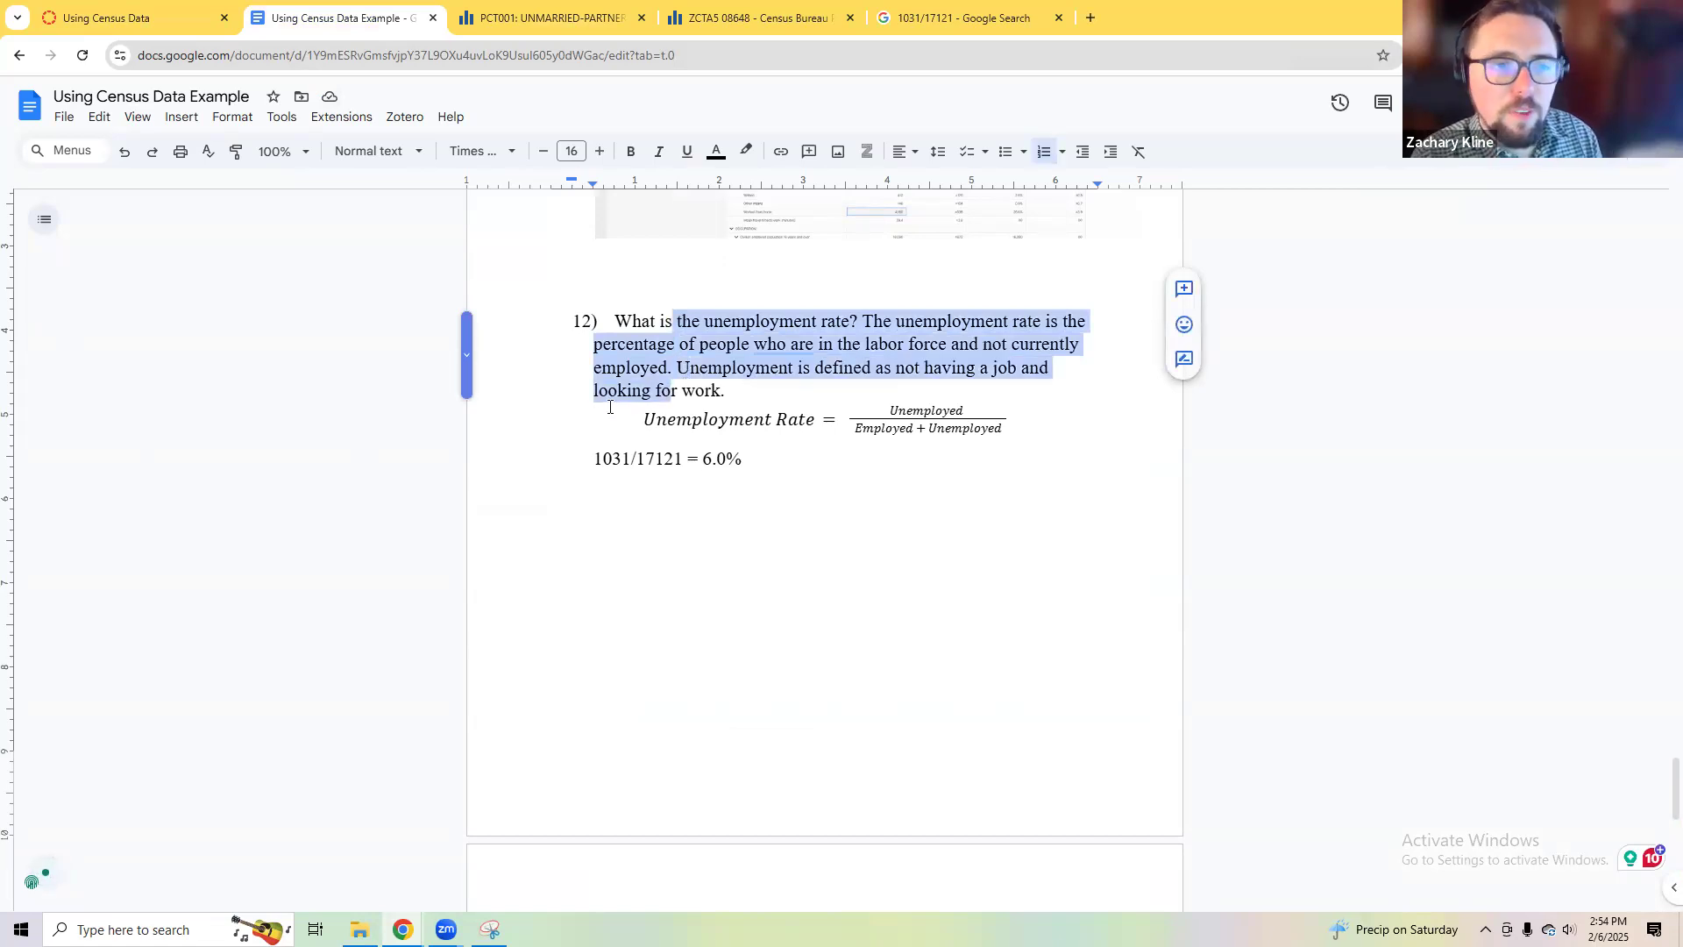
{"action": "left_click_drag", "start_coordinate": [705, 391], "coordinate": [631, 323]}
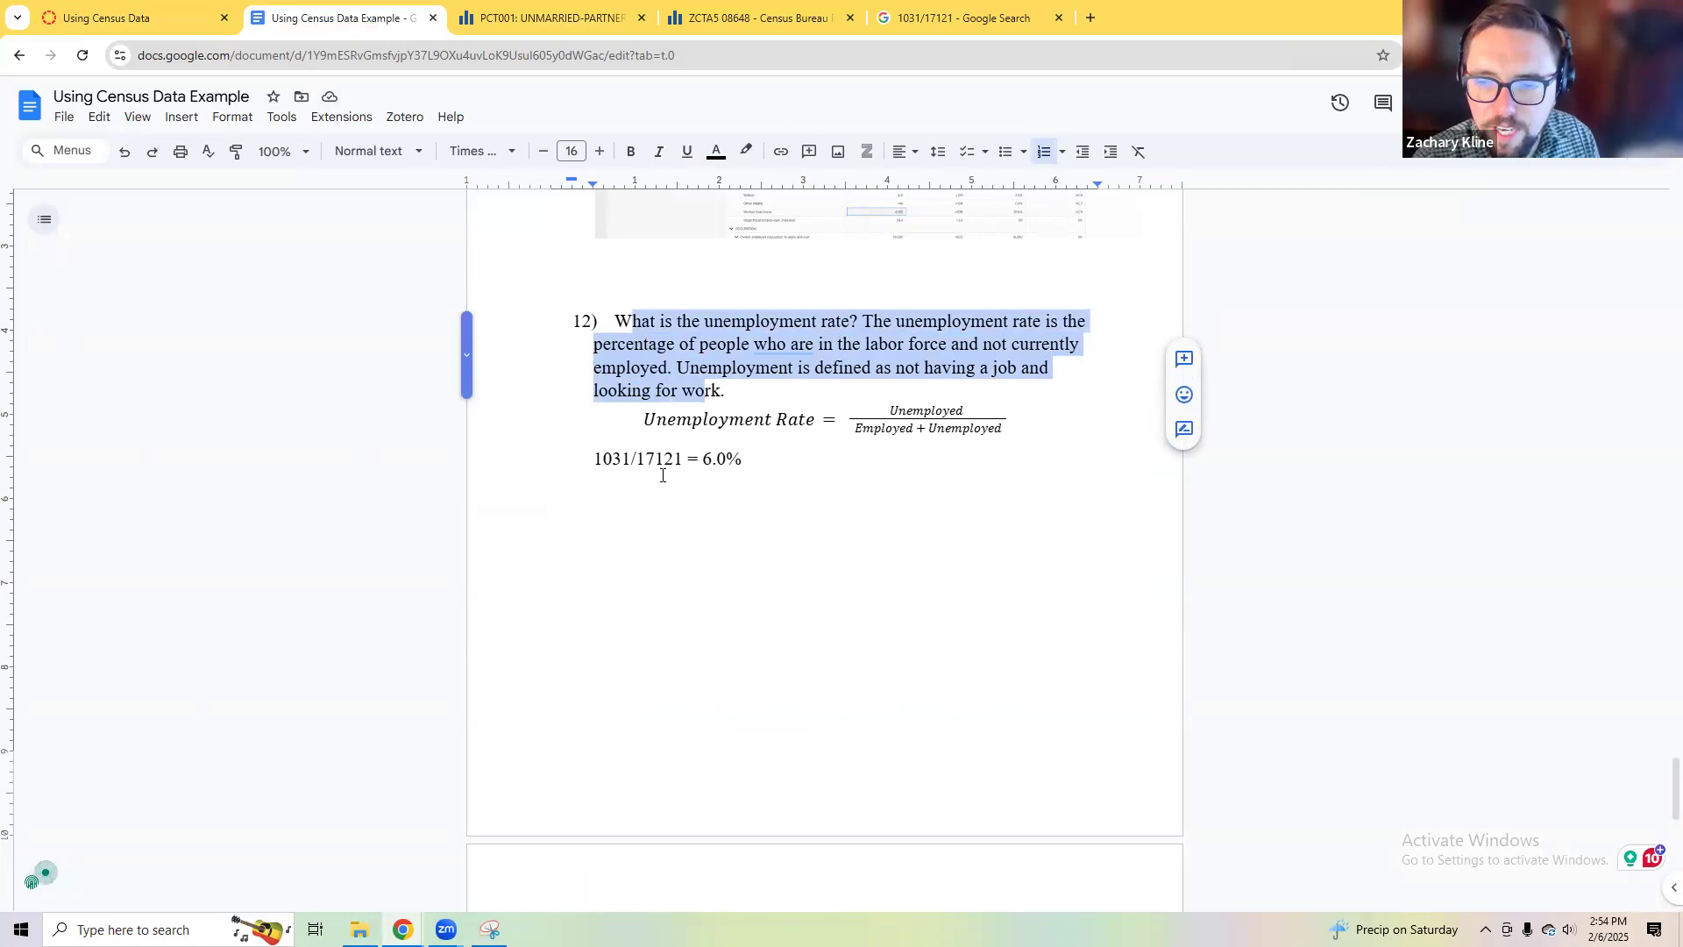